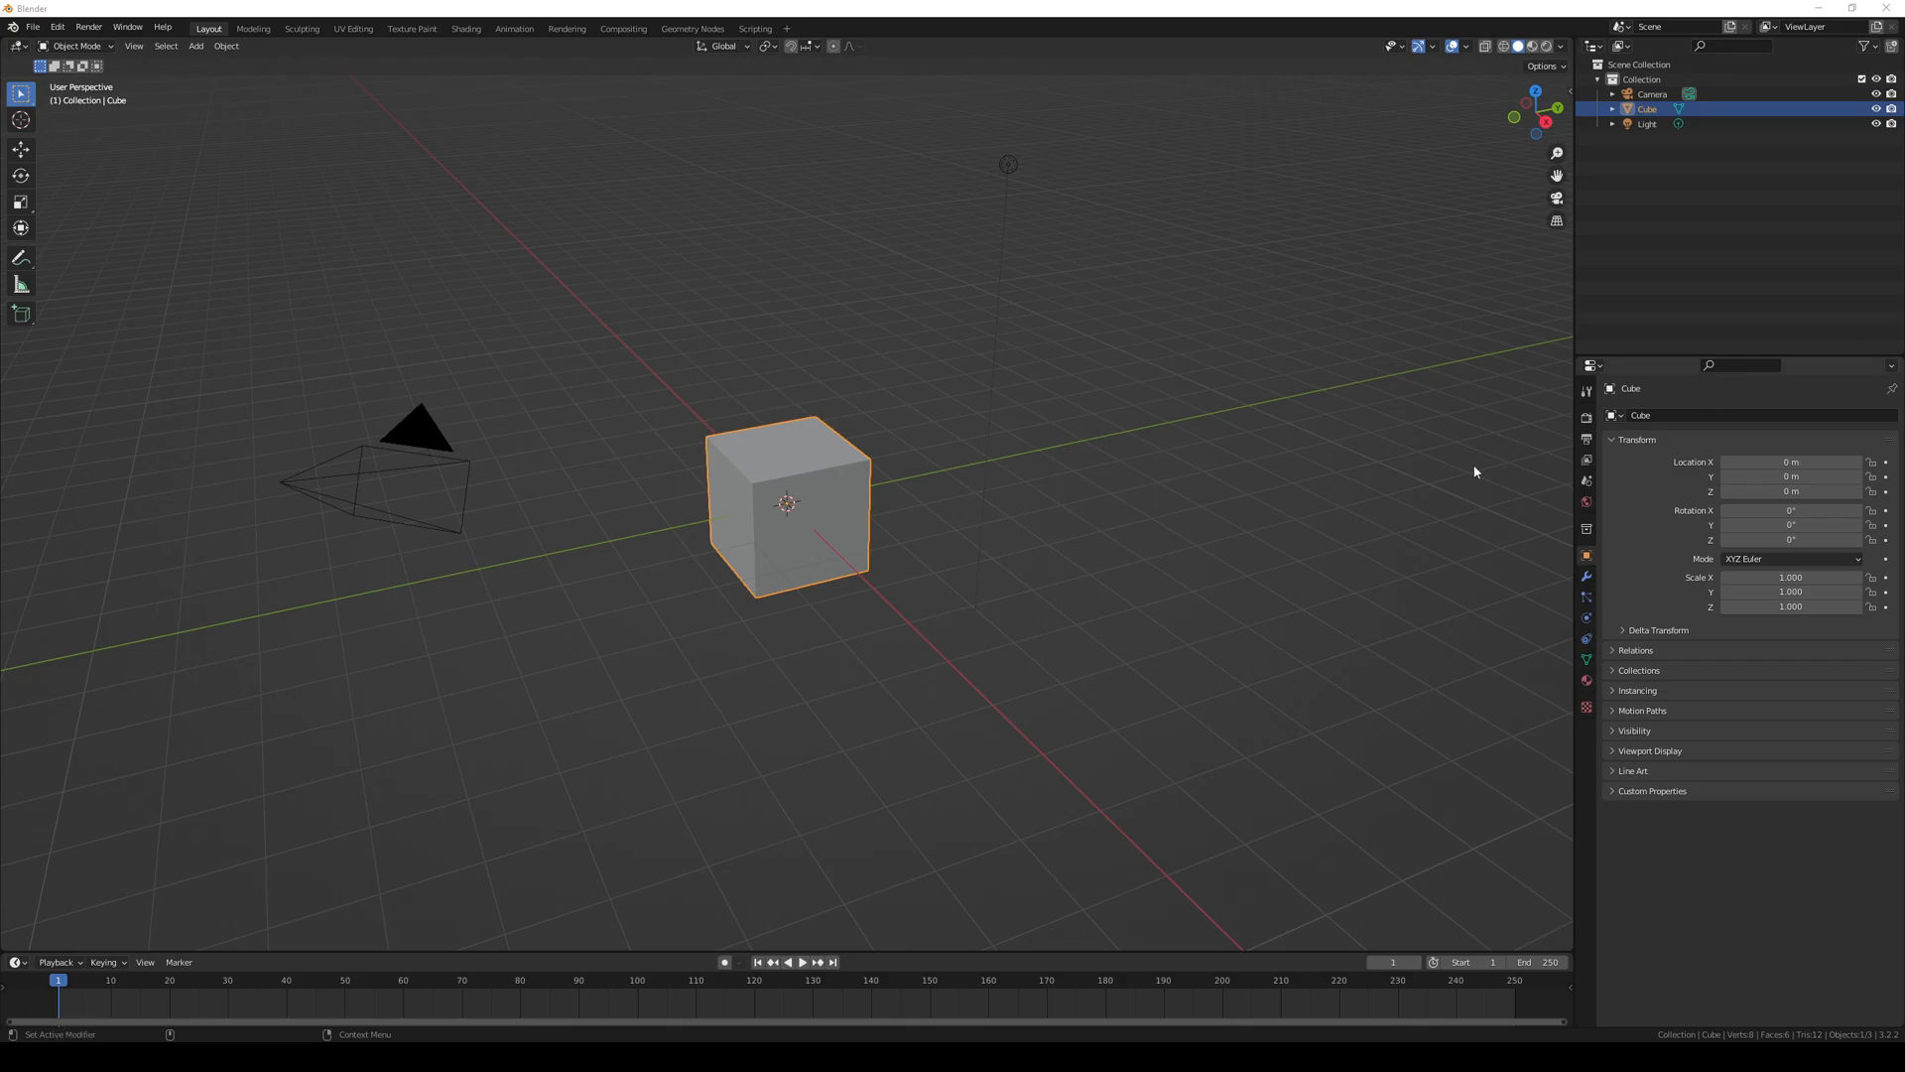
- Clear the selection and examine the default cube from another angle and at different distances
right_click(914, 479)
left_click_drag(955, 528, 939, 595)
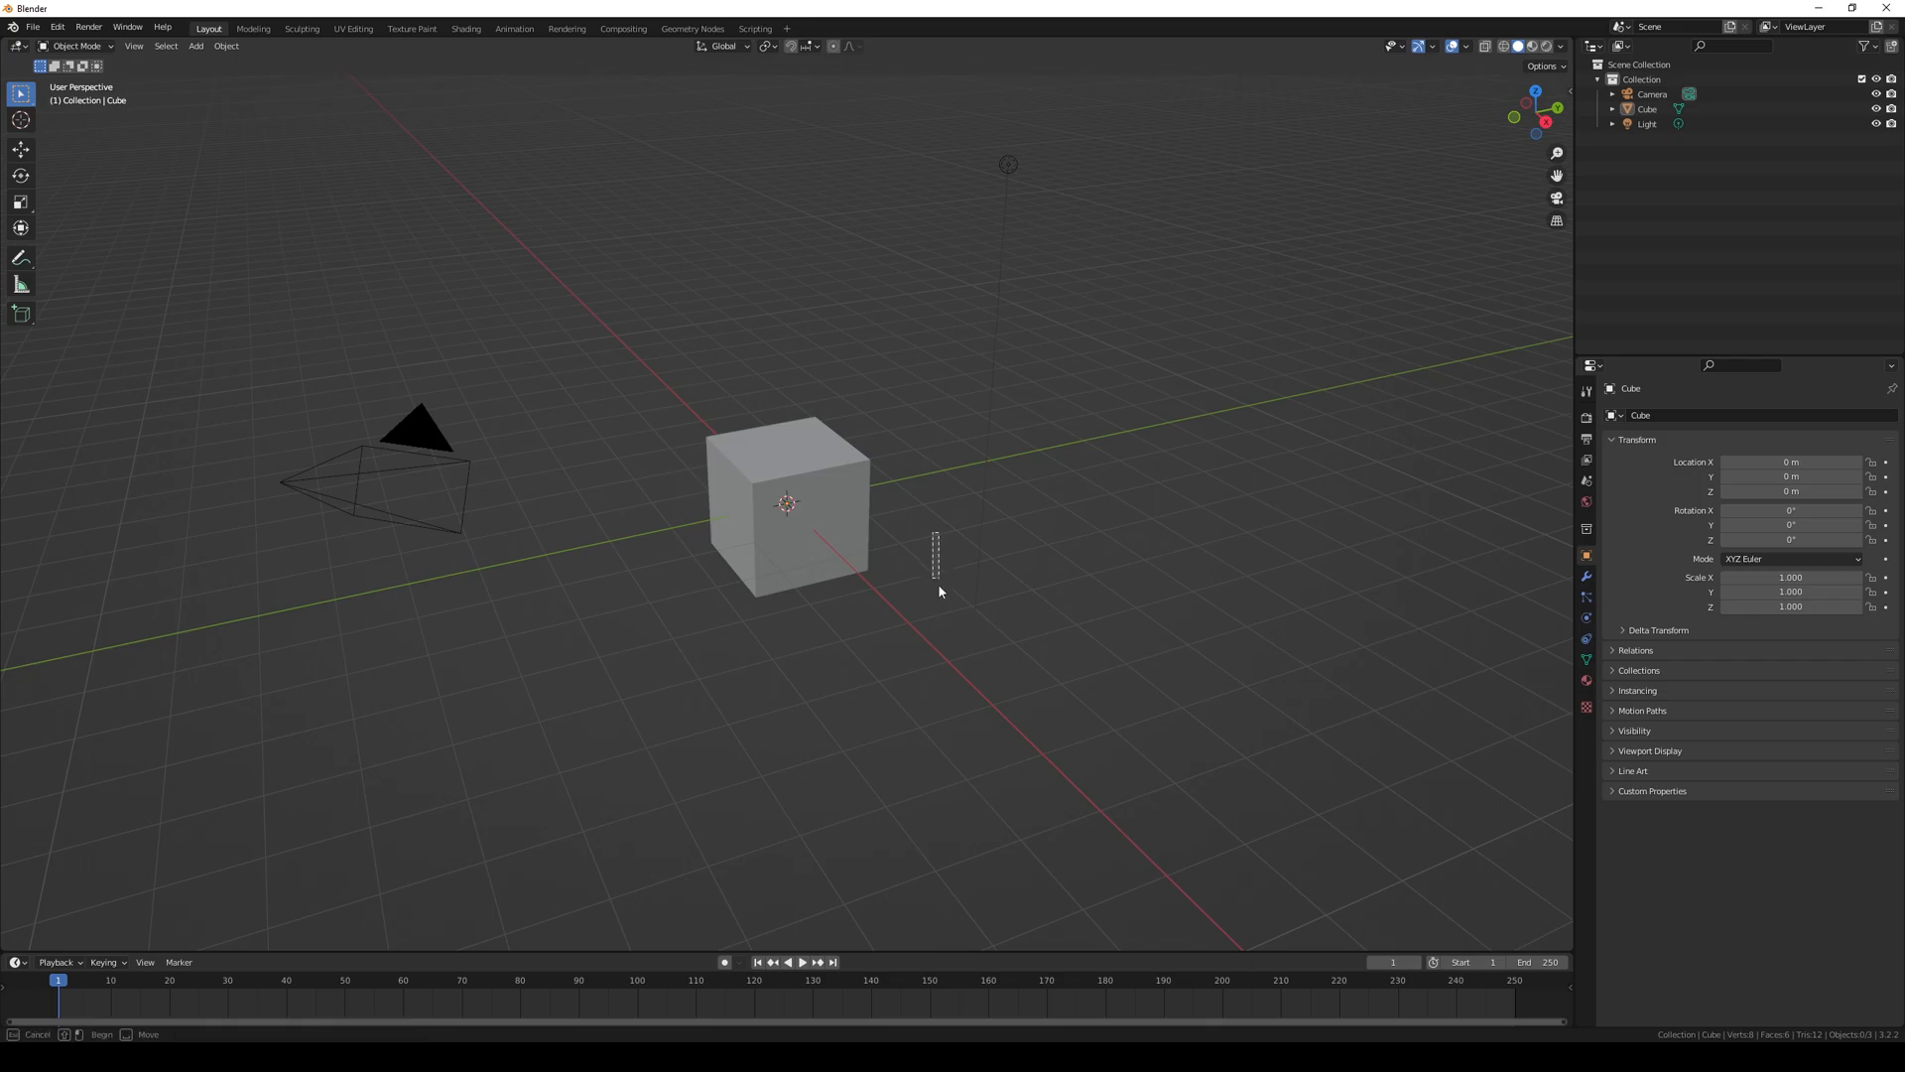
middle_click_drag(945, 534, 754, 598)
scroll(789, 562, "down", 2)
scroll(787, 563, "up", 9)
scroll(784, 567, "down", 4)
scroll(754, 598, "down", 9)
scroll(756, 603, "up", 3)
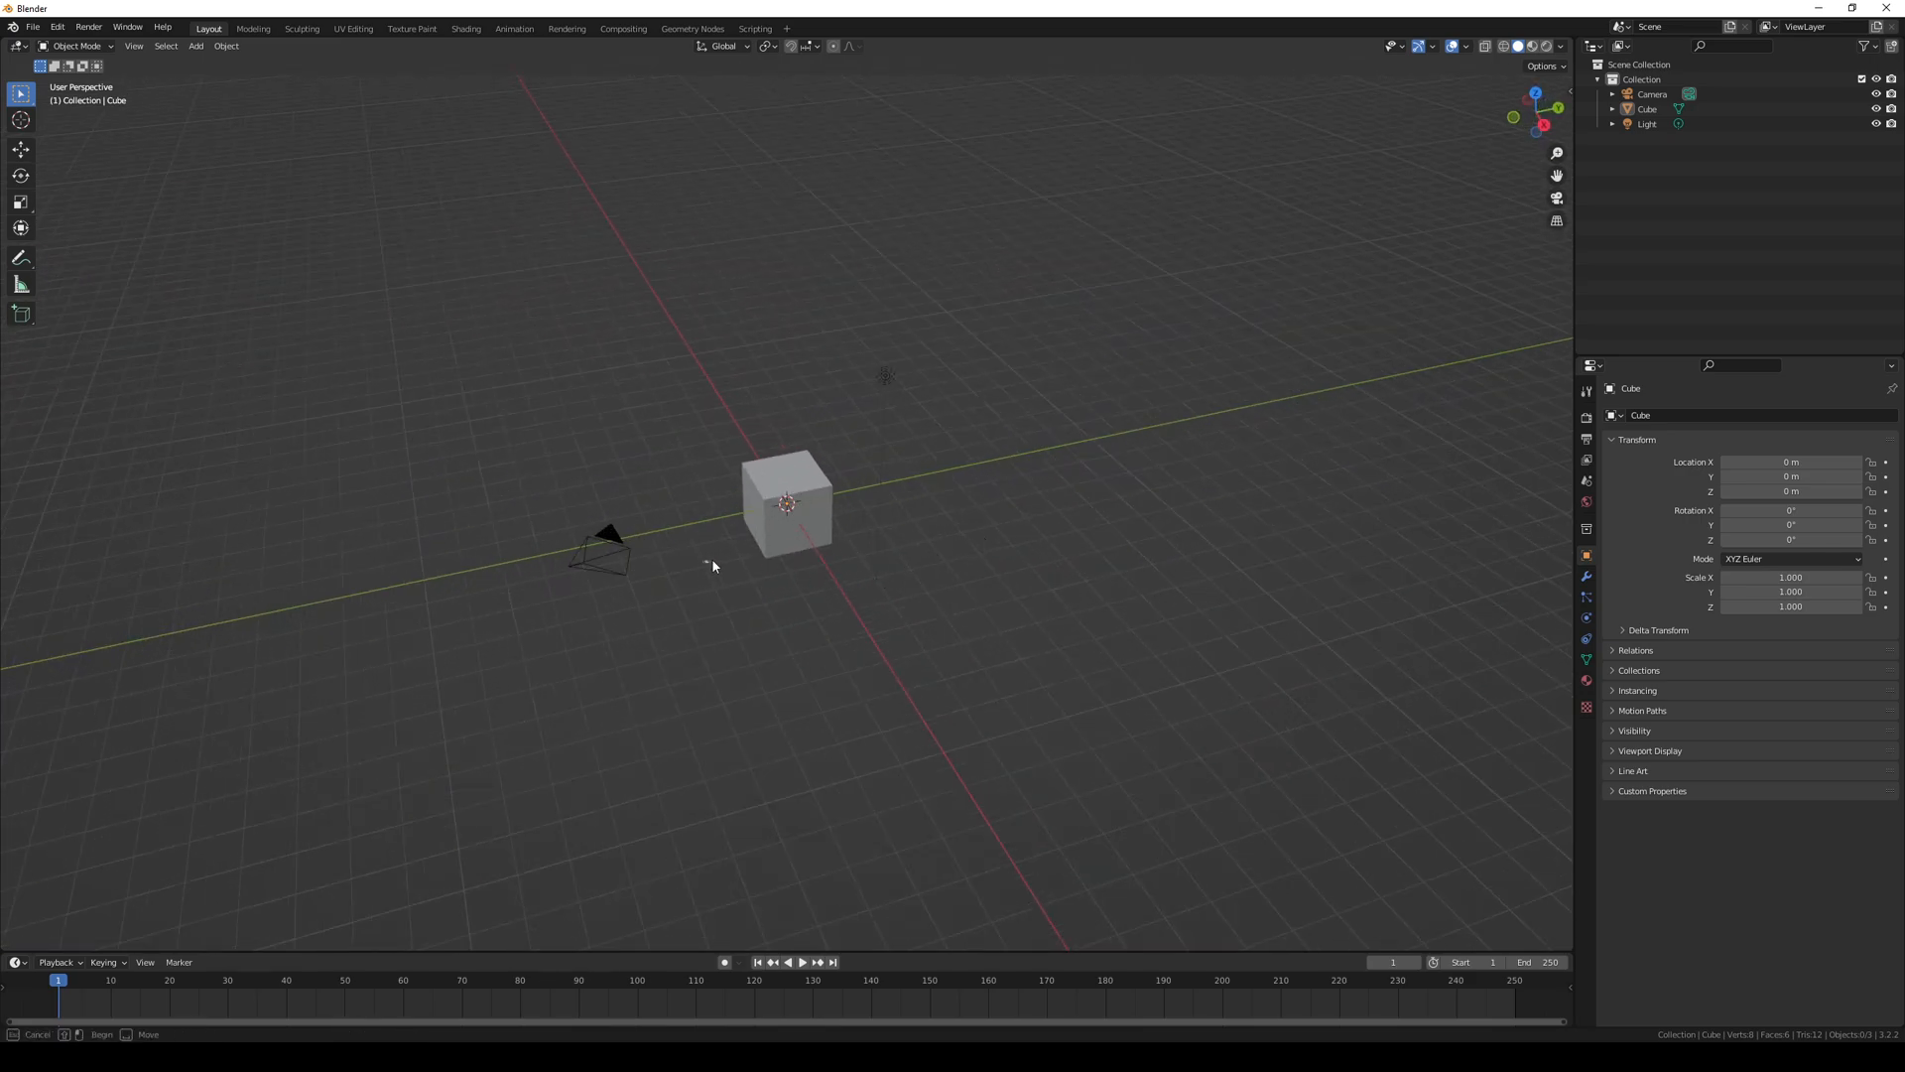
- Select the default cube, deselect it, and select it again
left_click(784, 546)
left_click(841, 575)
left_click(772, 540)
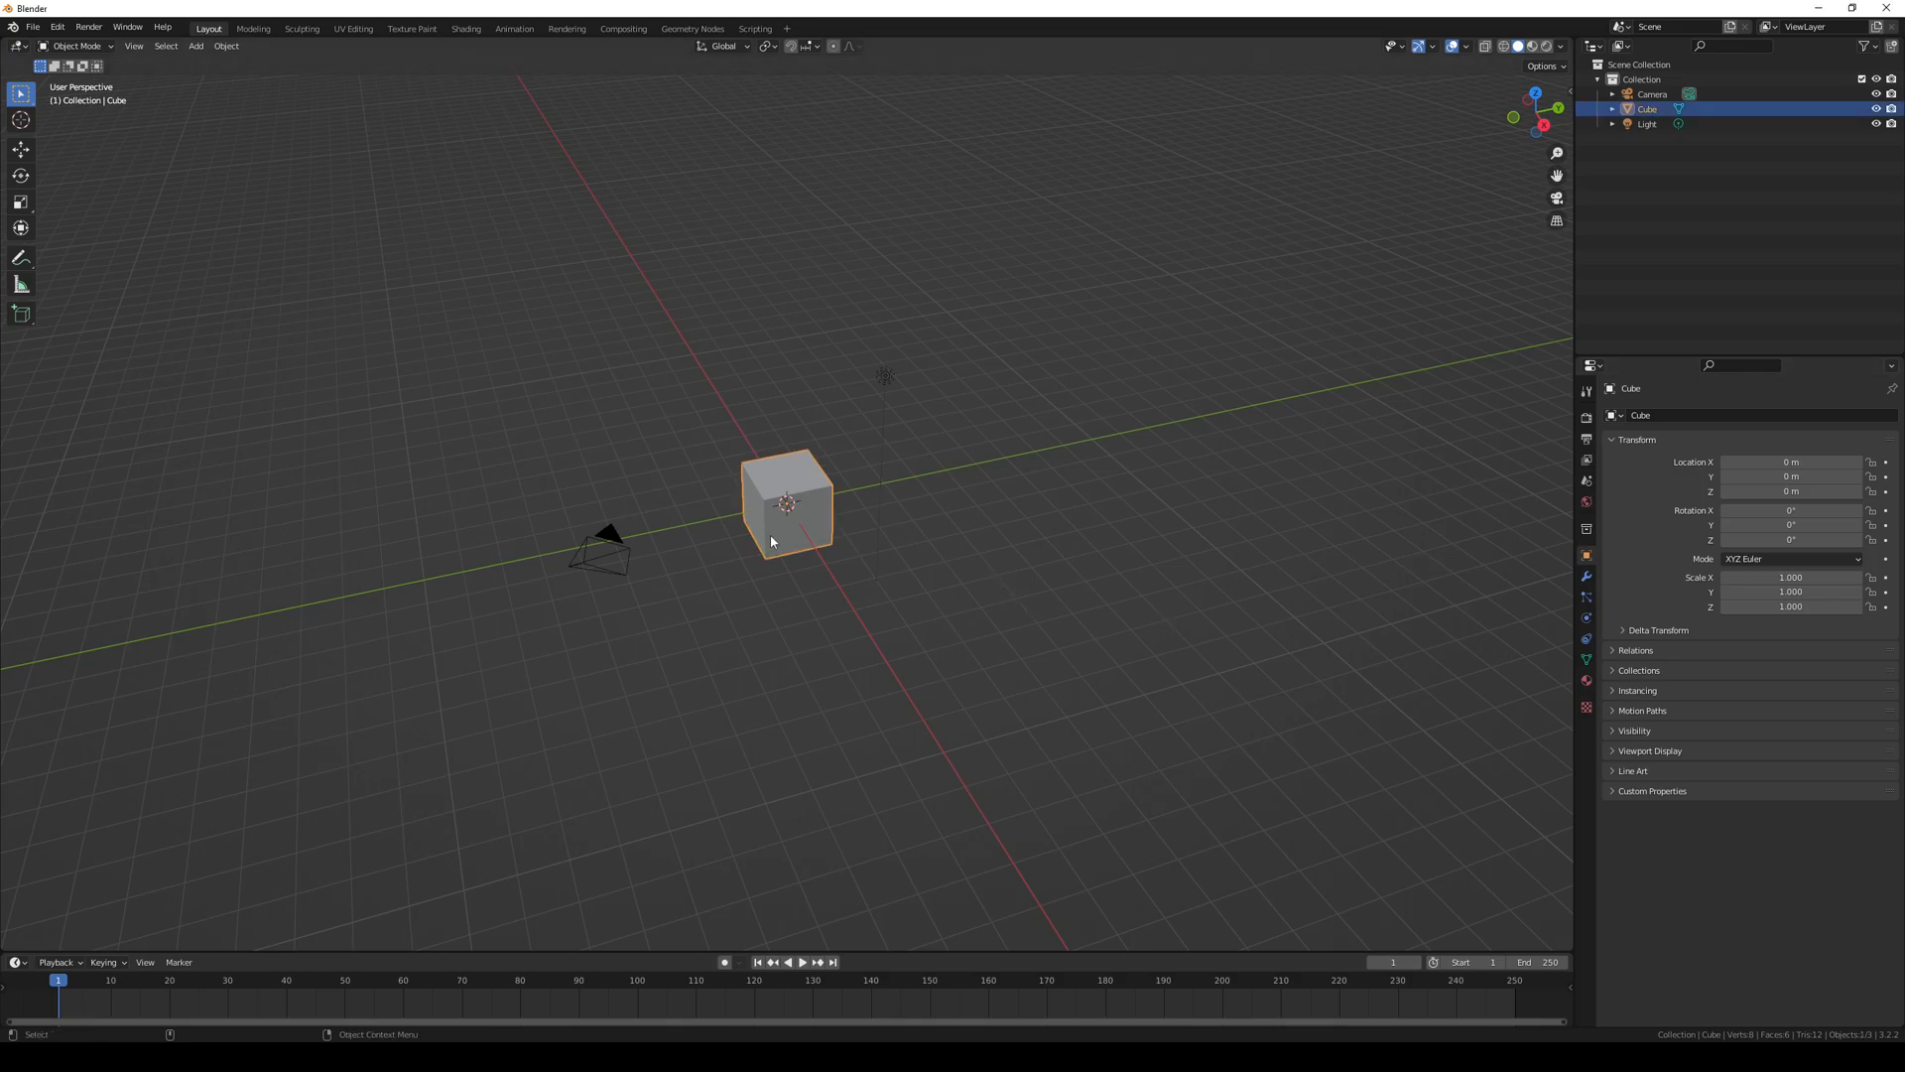
left_click(778, 605)
left_click(780, 545)
- Open the program preferences and look through the Interface, Themes, Keymap and Navigation settings
left_click(32, 26)
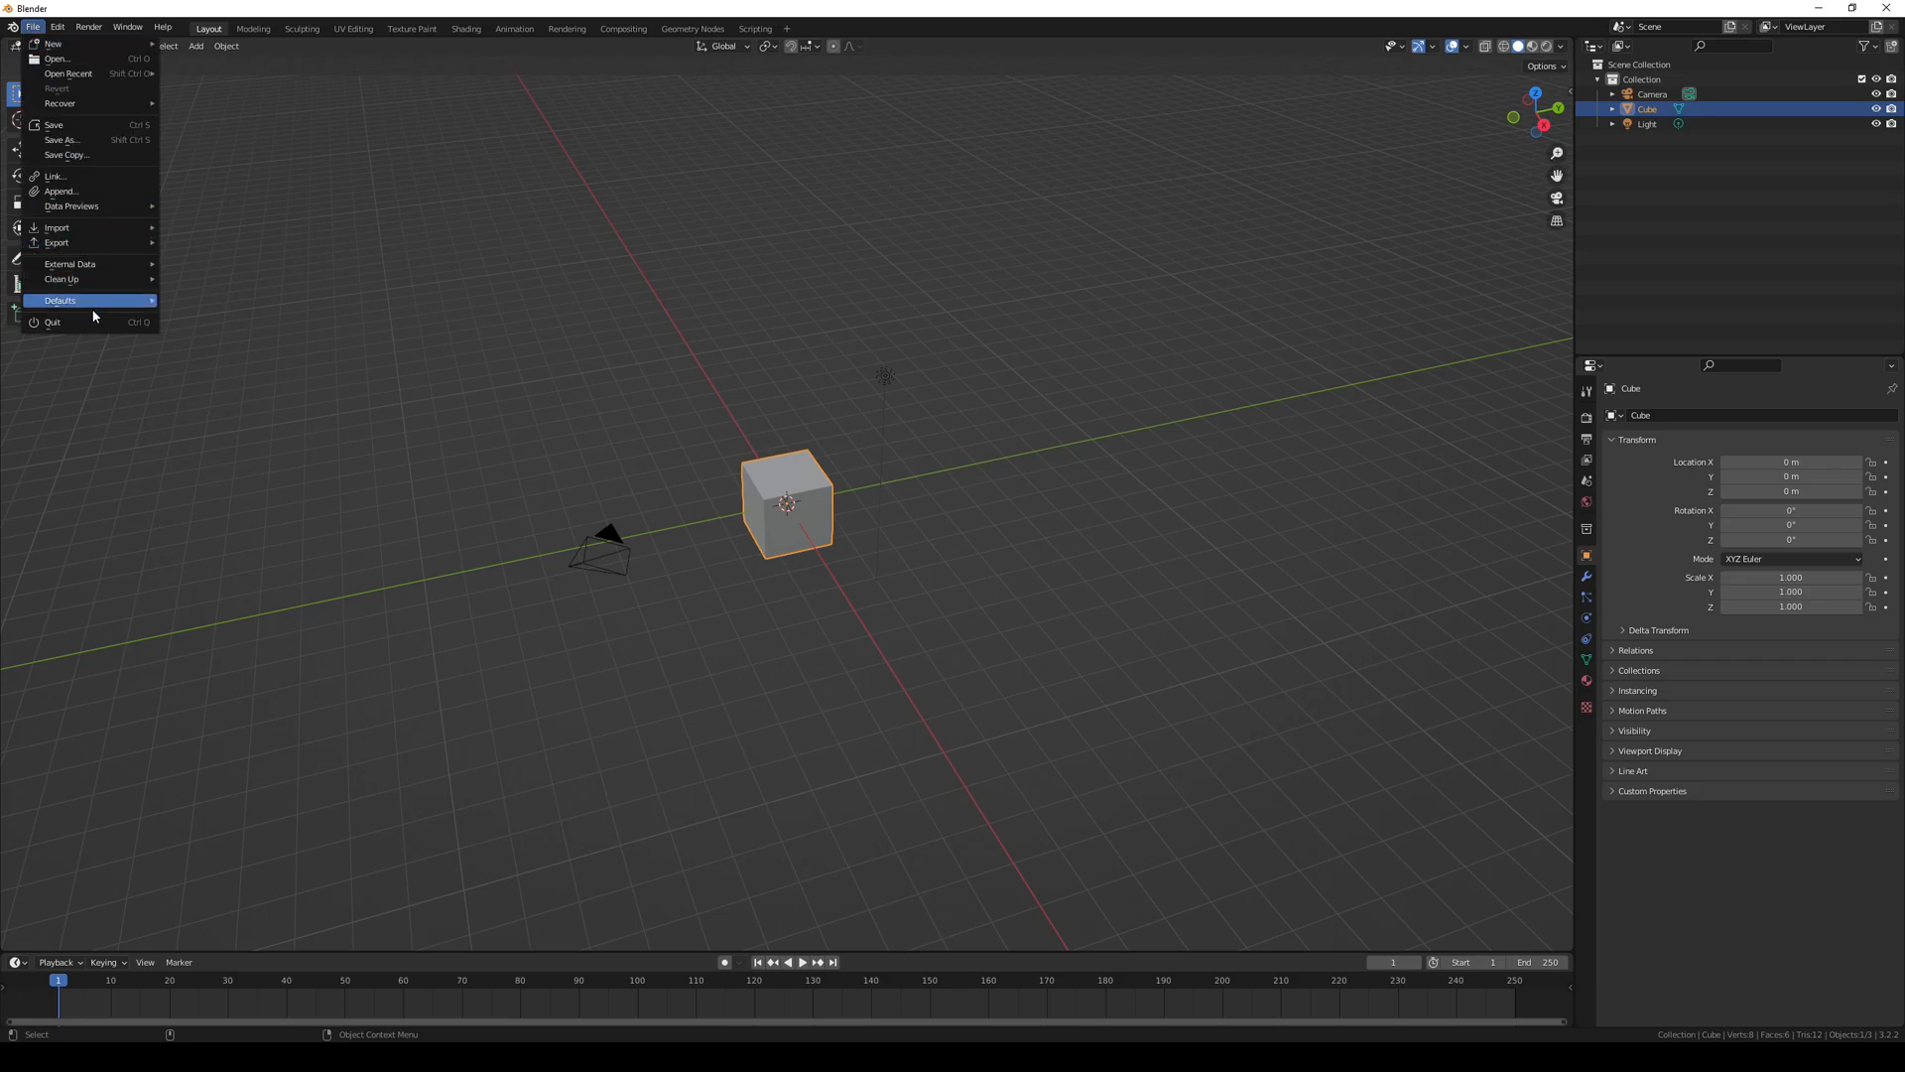
mouse_move(13, 27)
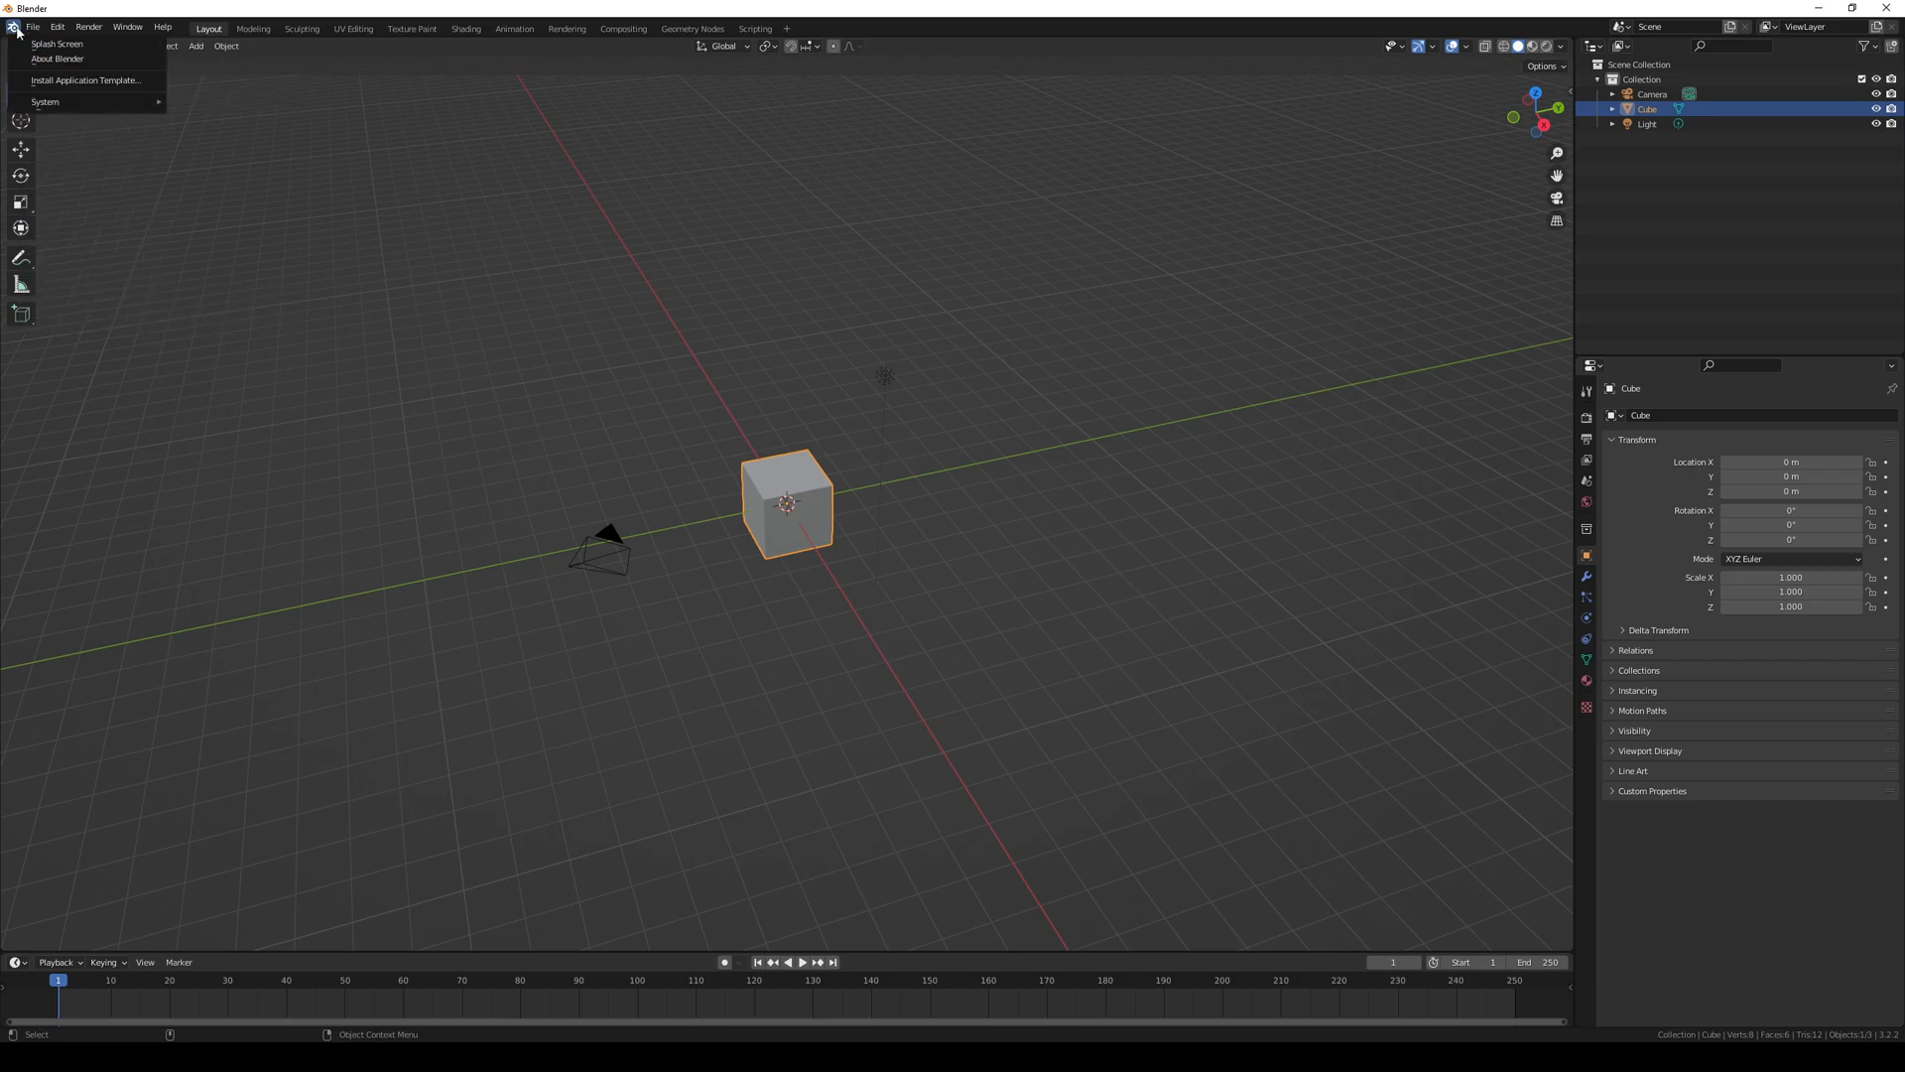
mouse_move(60, 106)
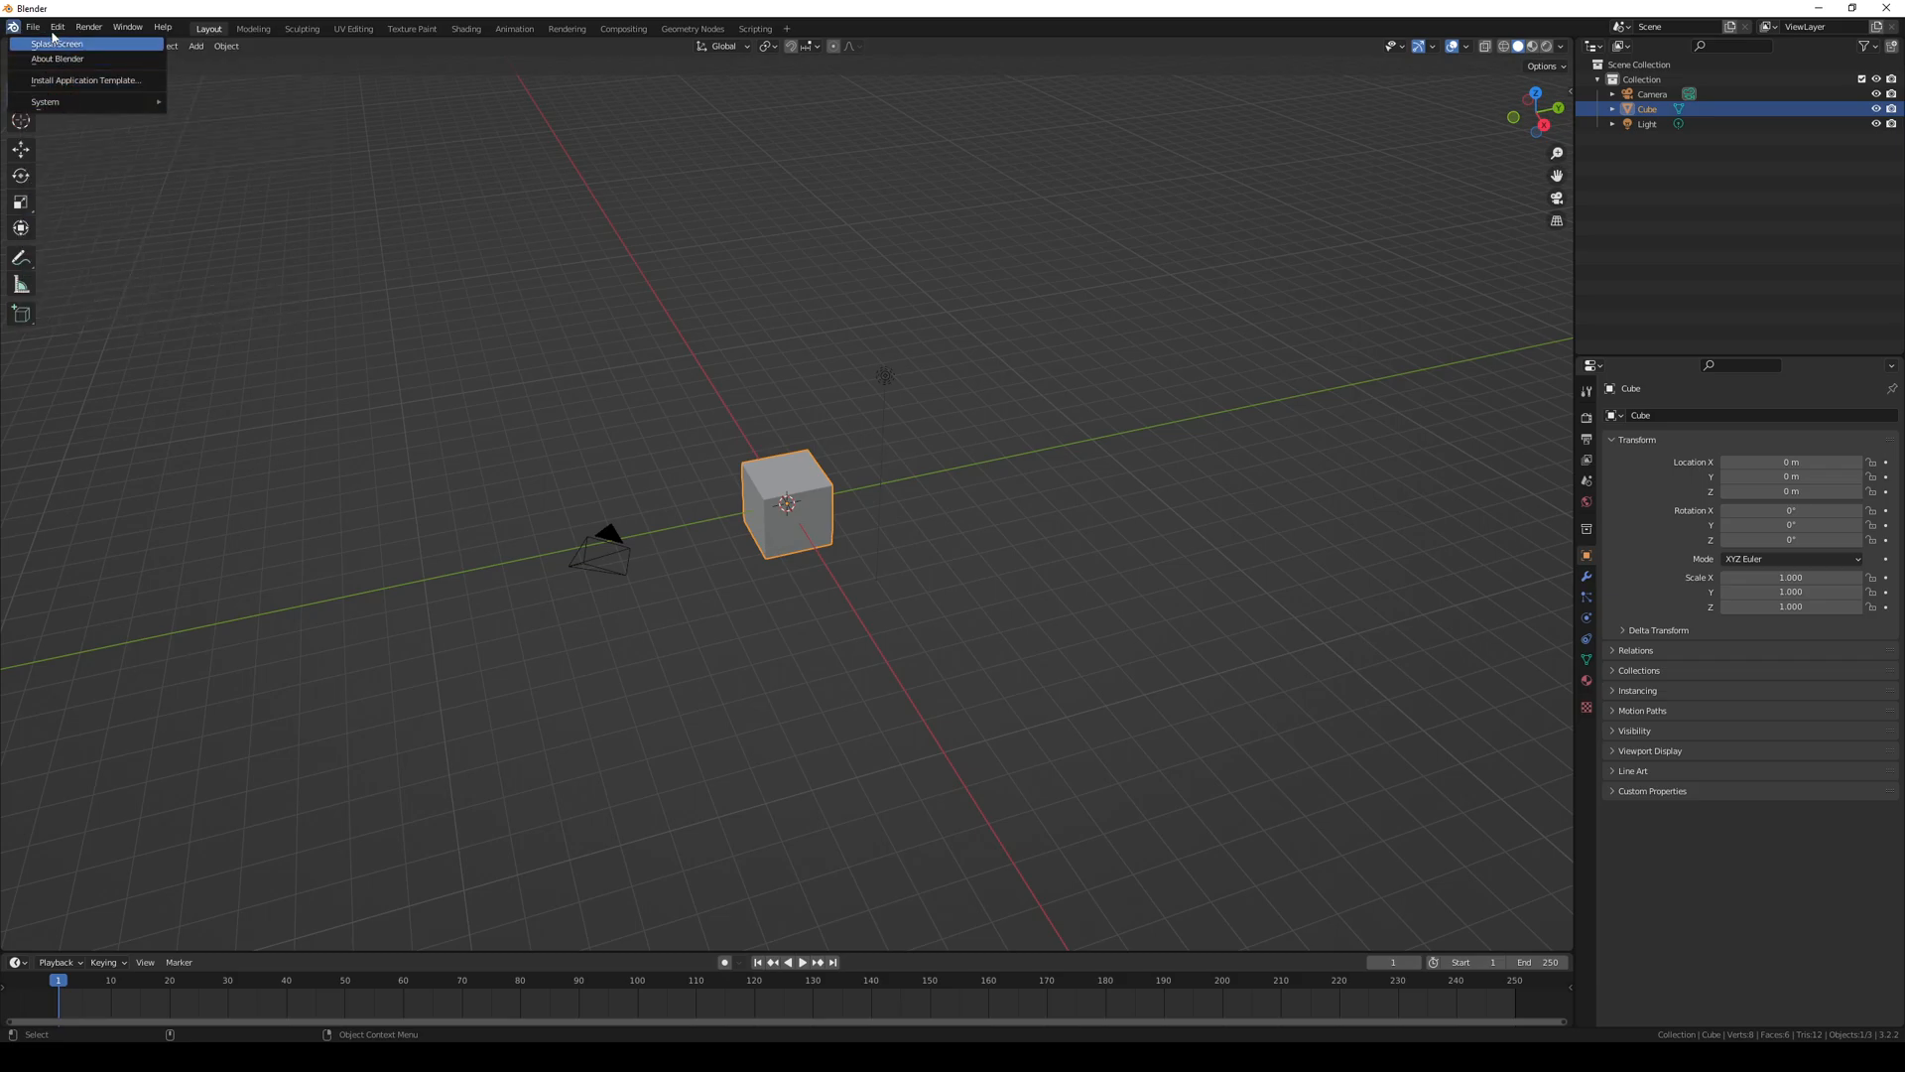
left_click(99, 239)
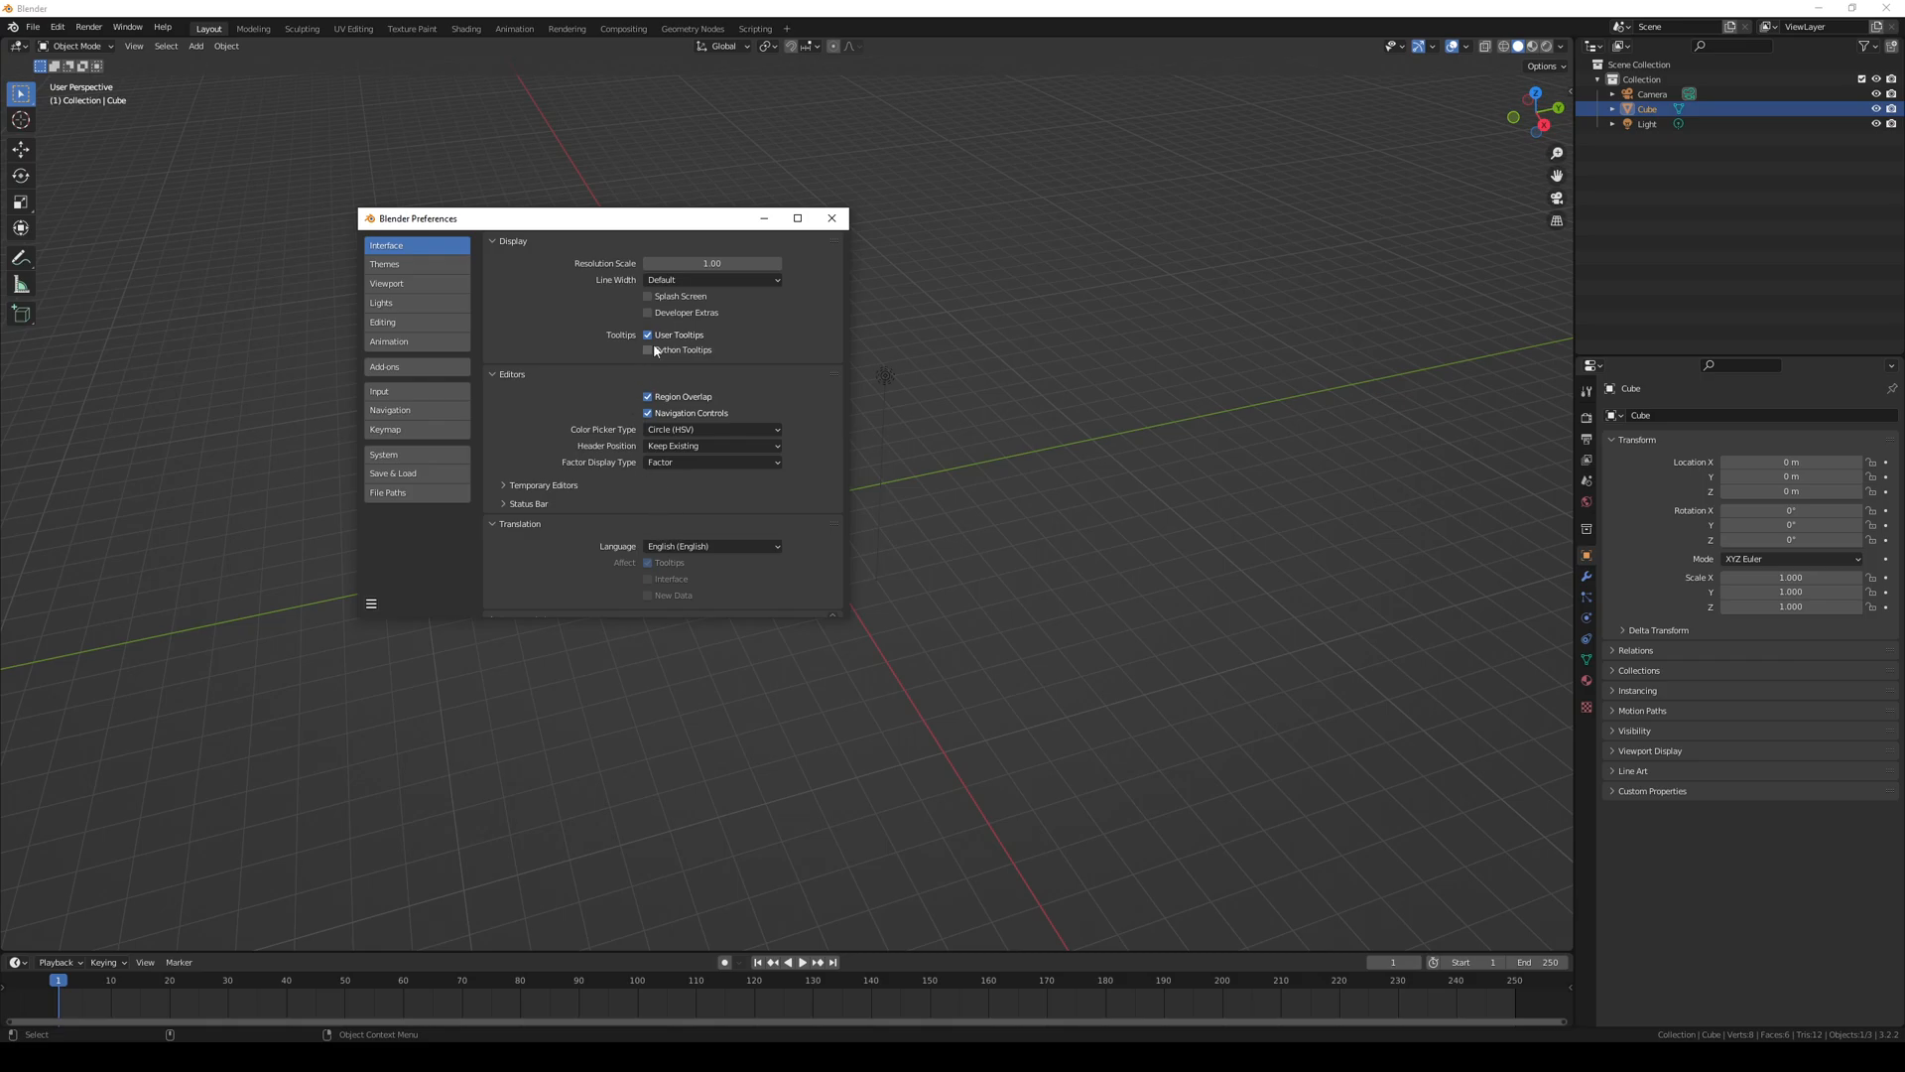
left_click(414, 266)
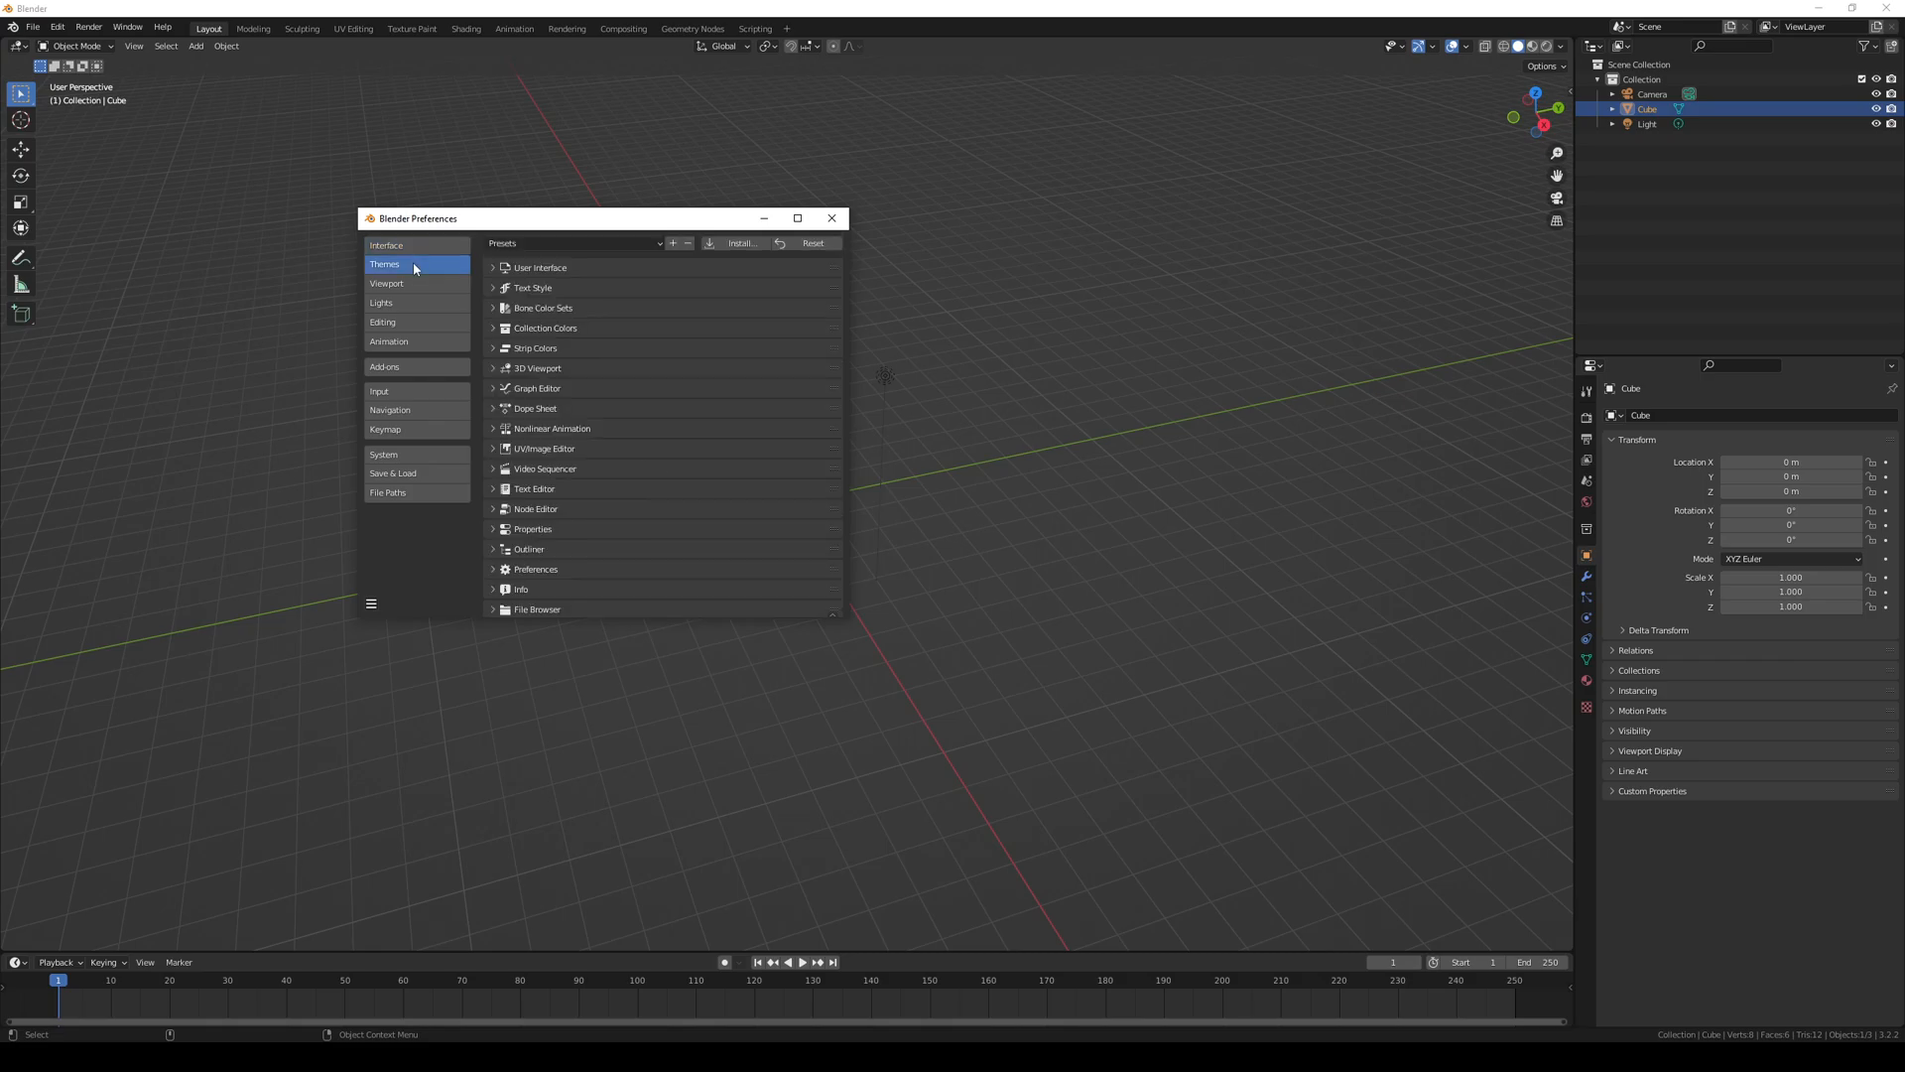
left_click(410, 425)
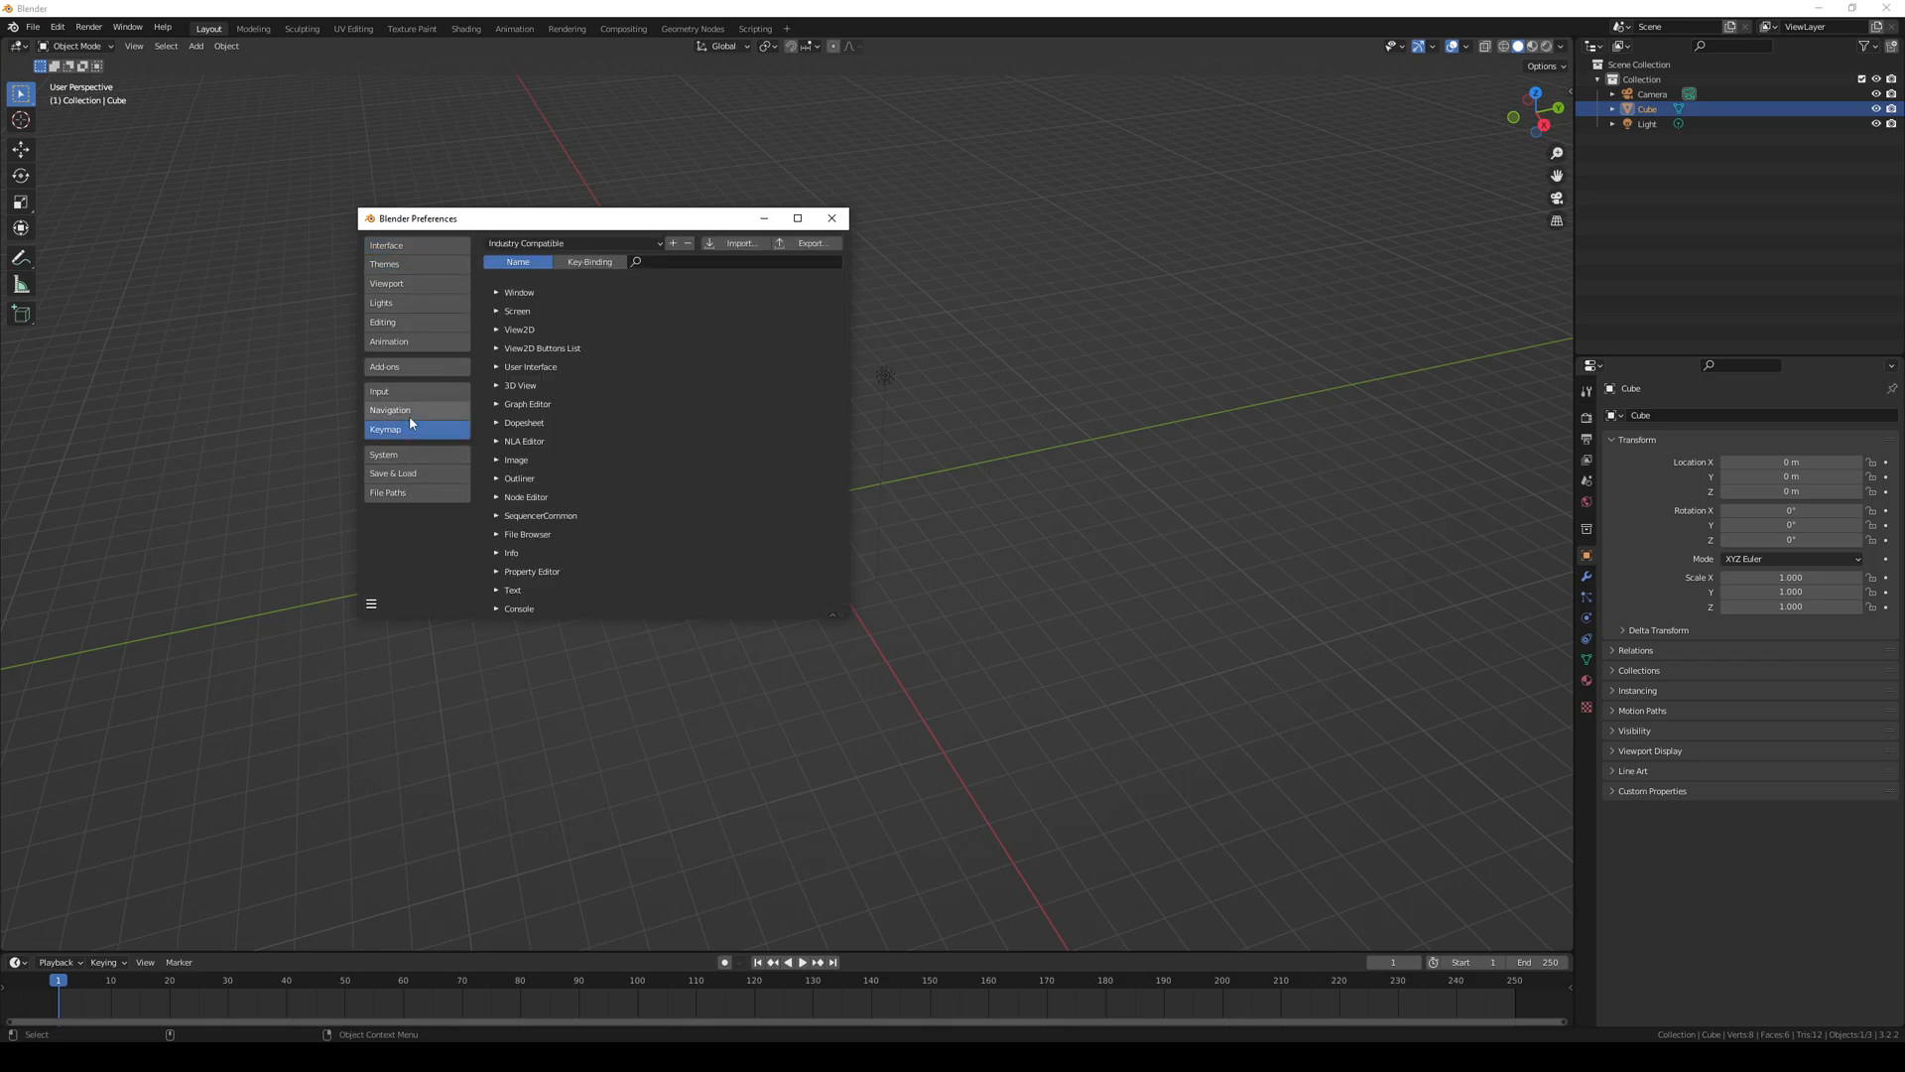
left_click(410, 413)
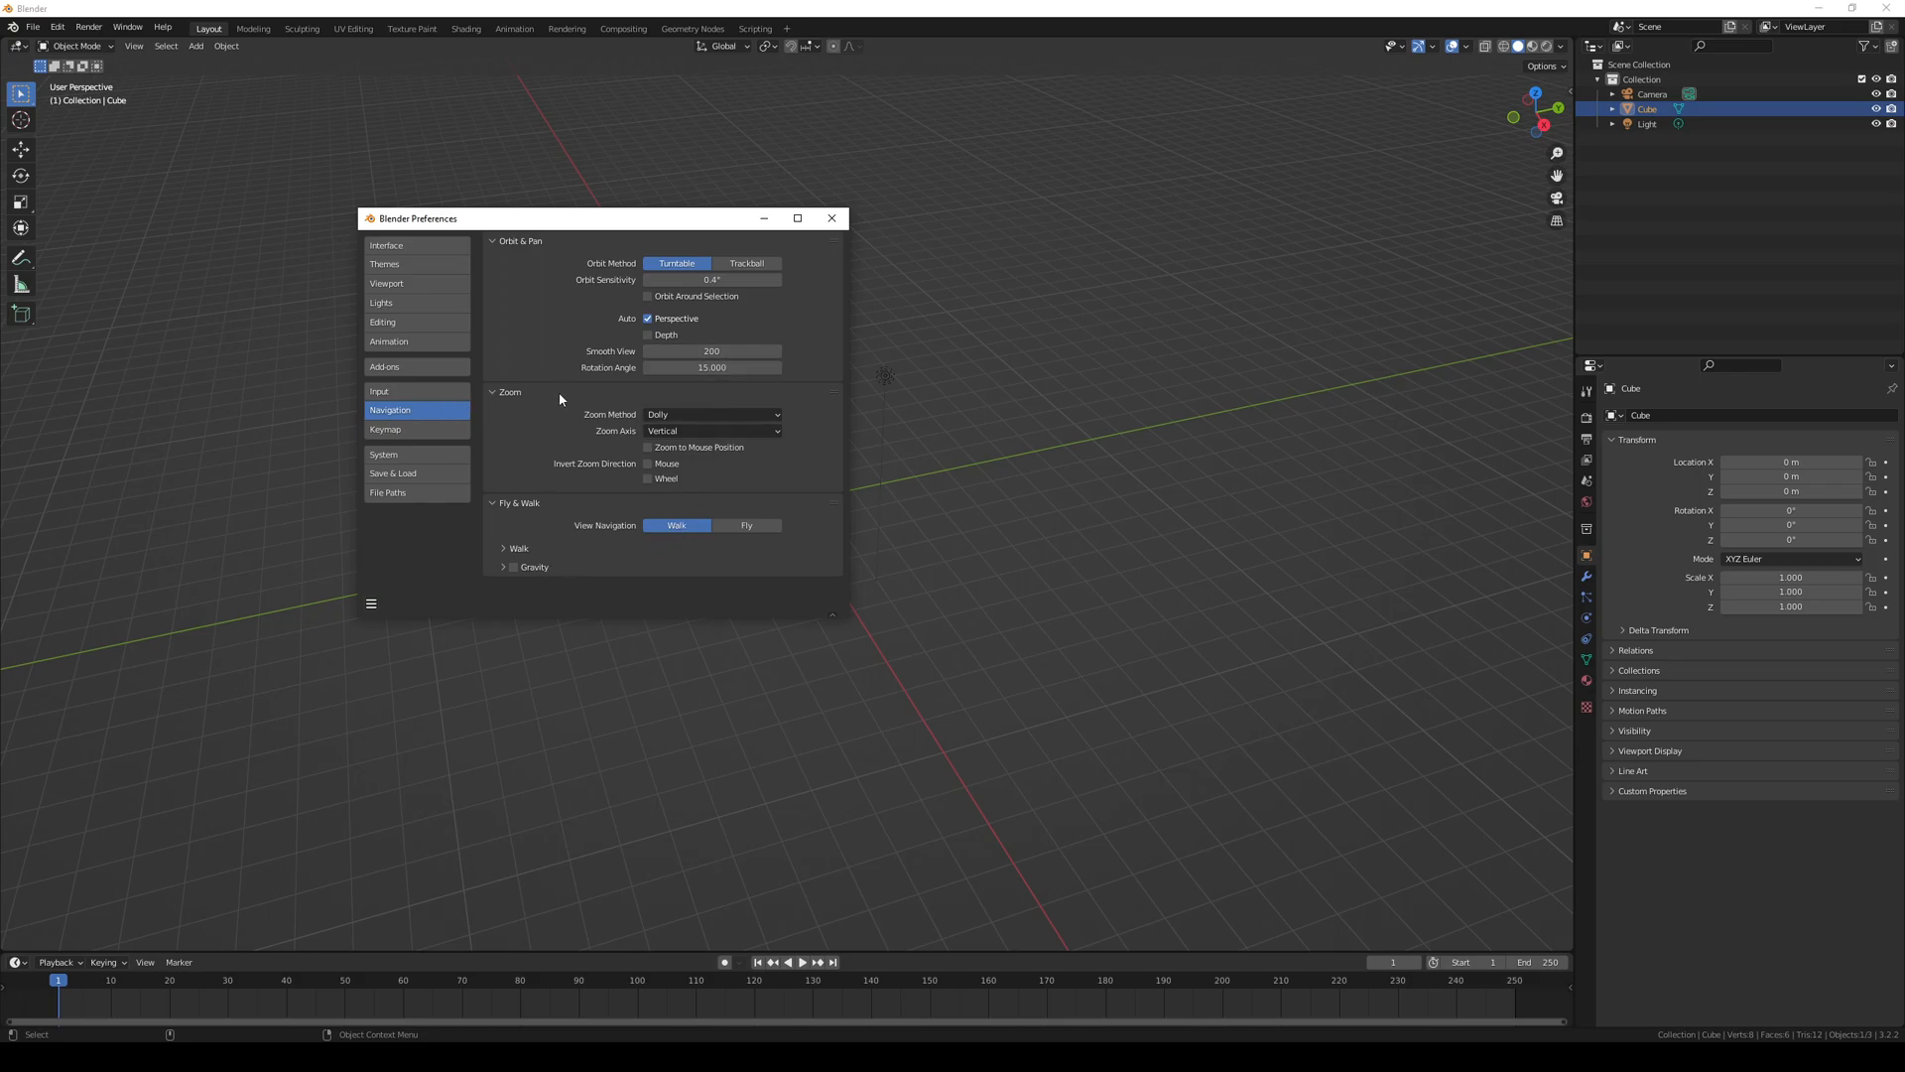
- Look through the Themes, System and File Paths preferences and return to the Navigation settings
left_click(413, 268)
scroll(570, 372, "down", 2)
scroll(568, 374, "up", 2)
left_click(407, 456)
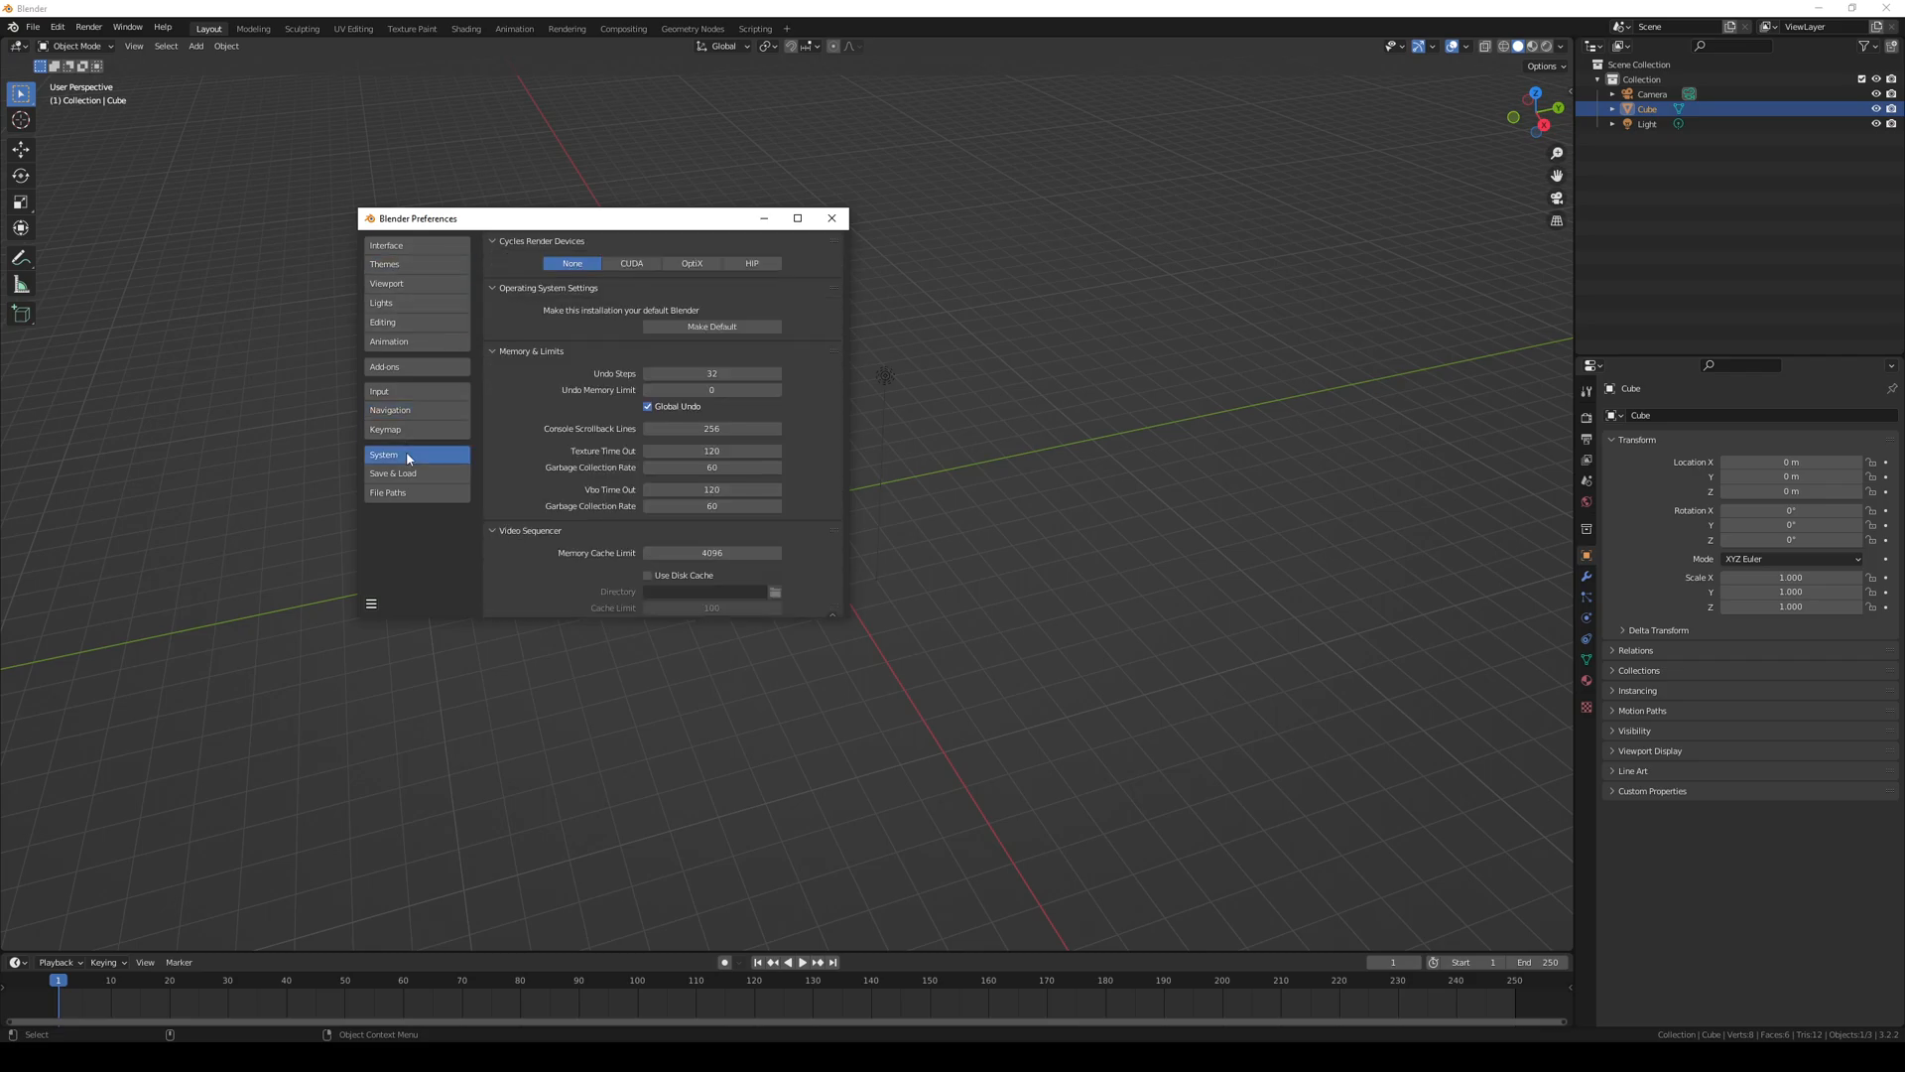
left_click(406, 473)
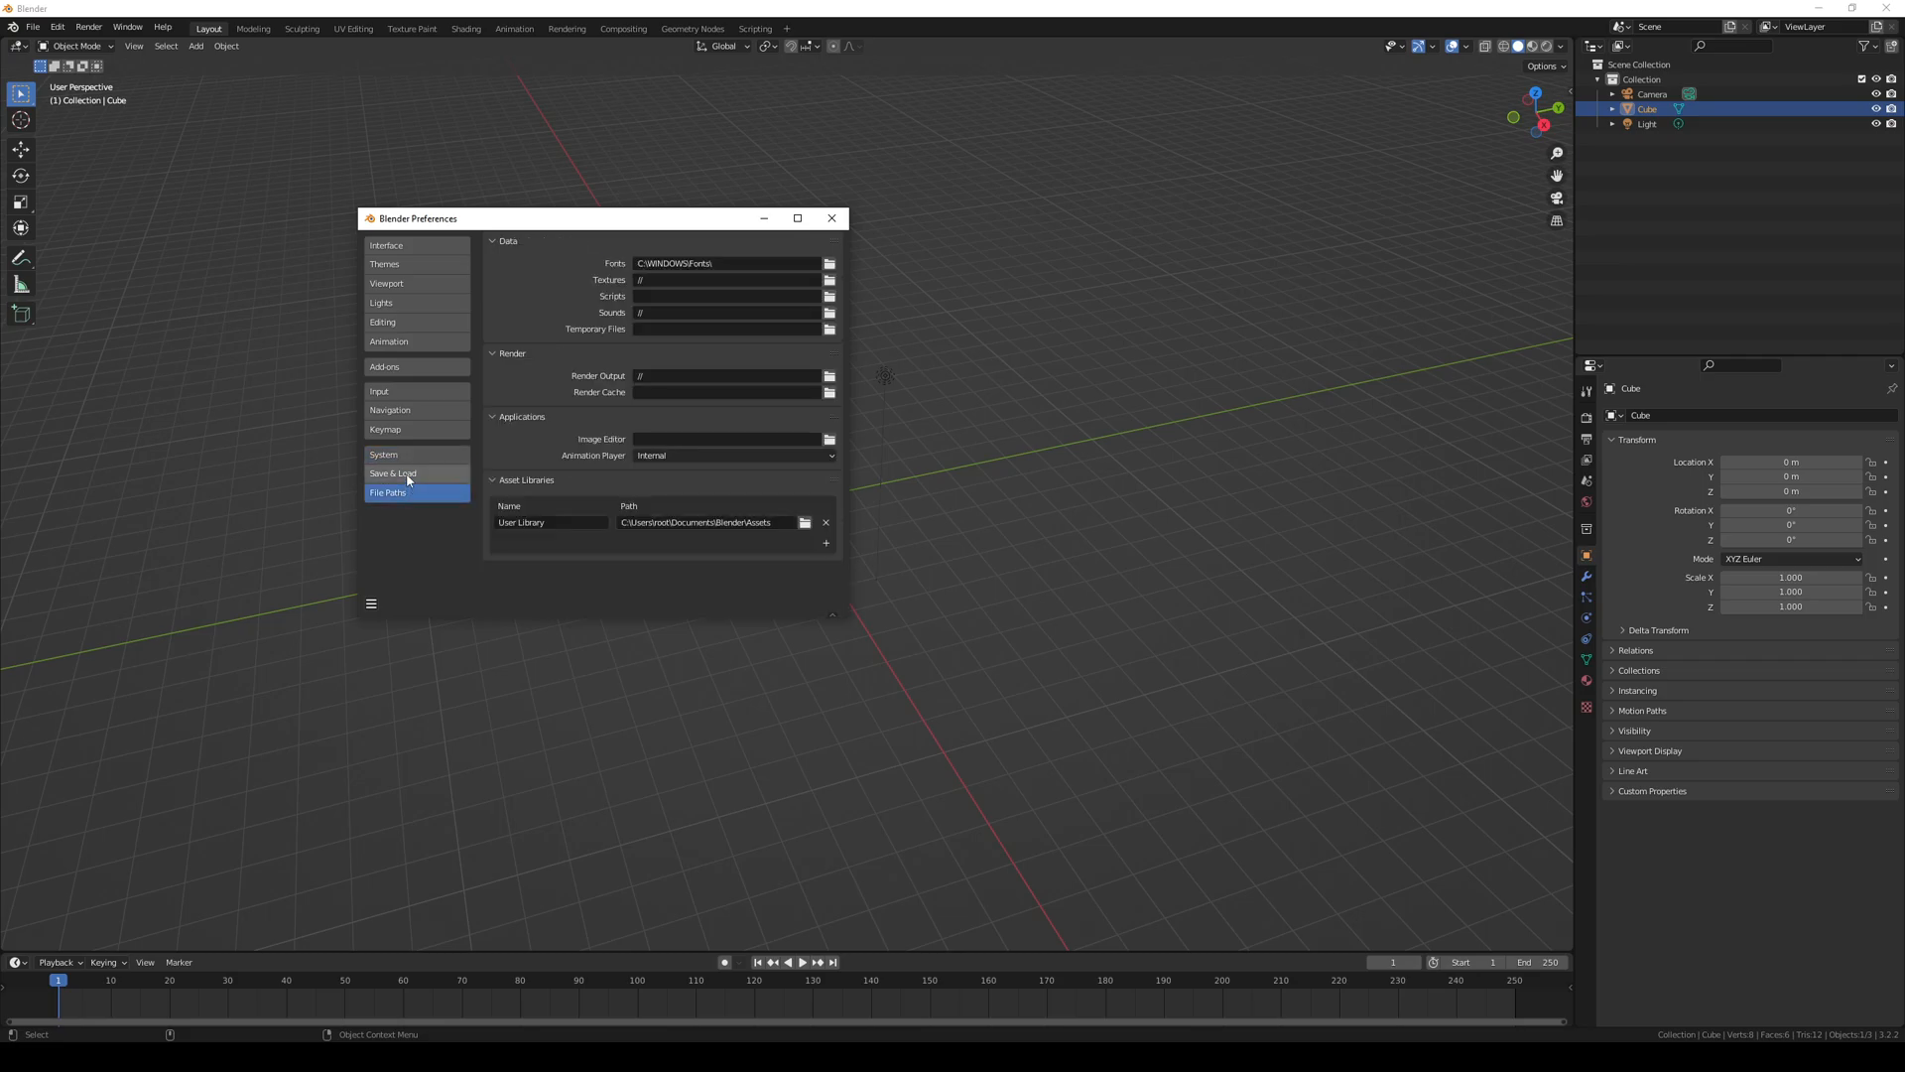
left_click(410, 429)
left_click(410, 413)
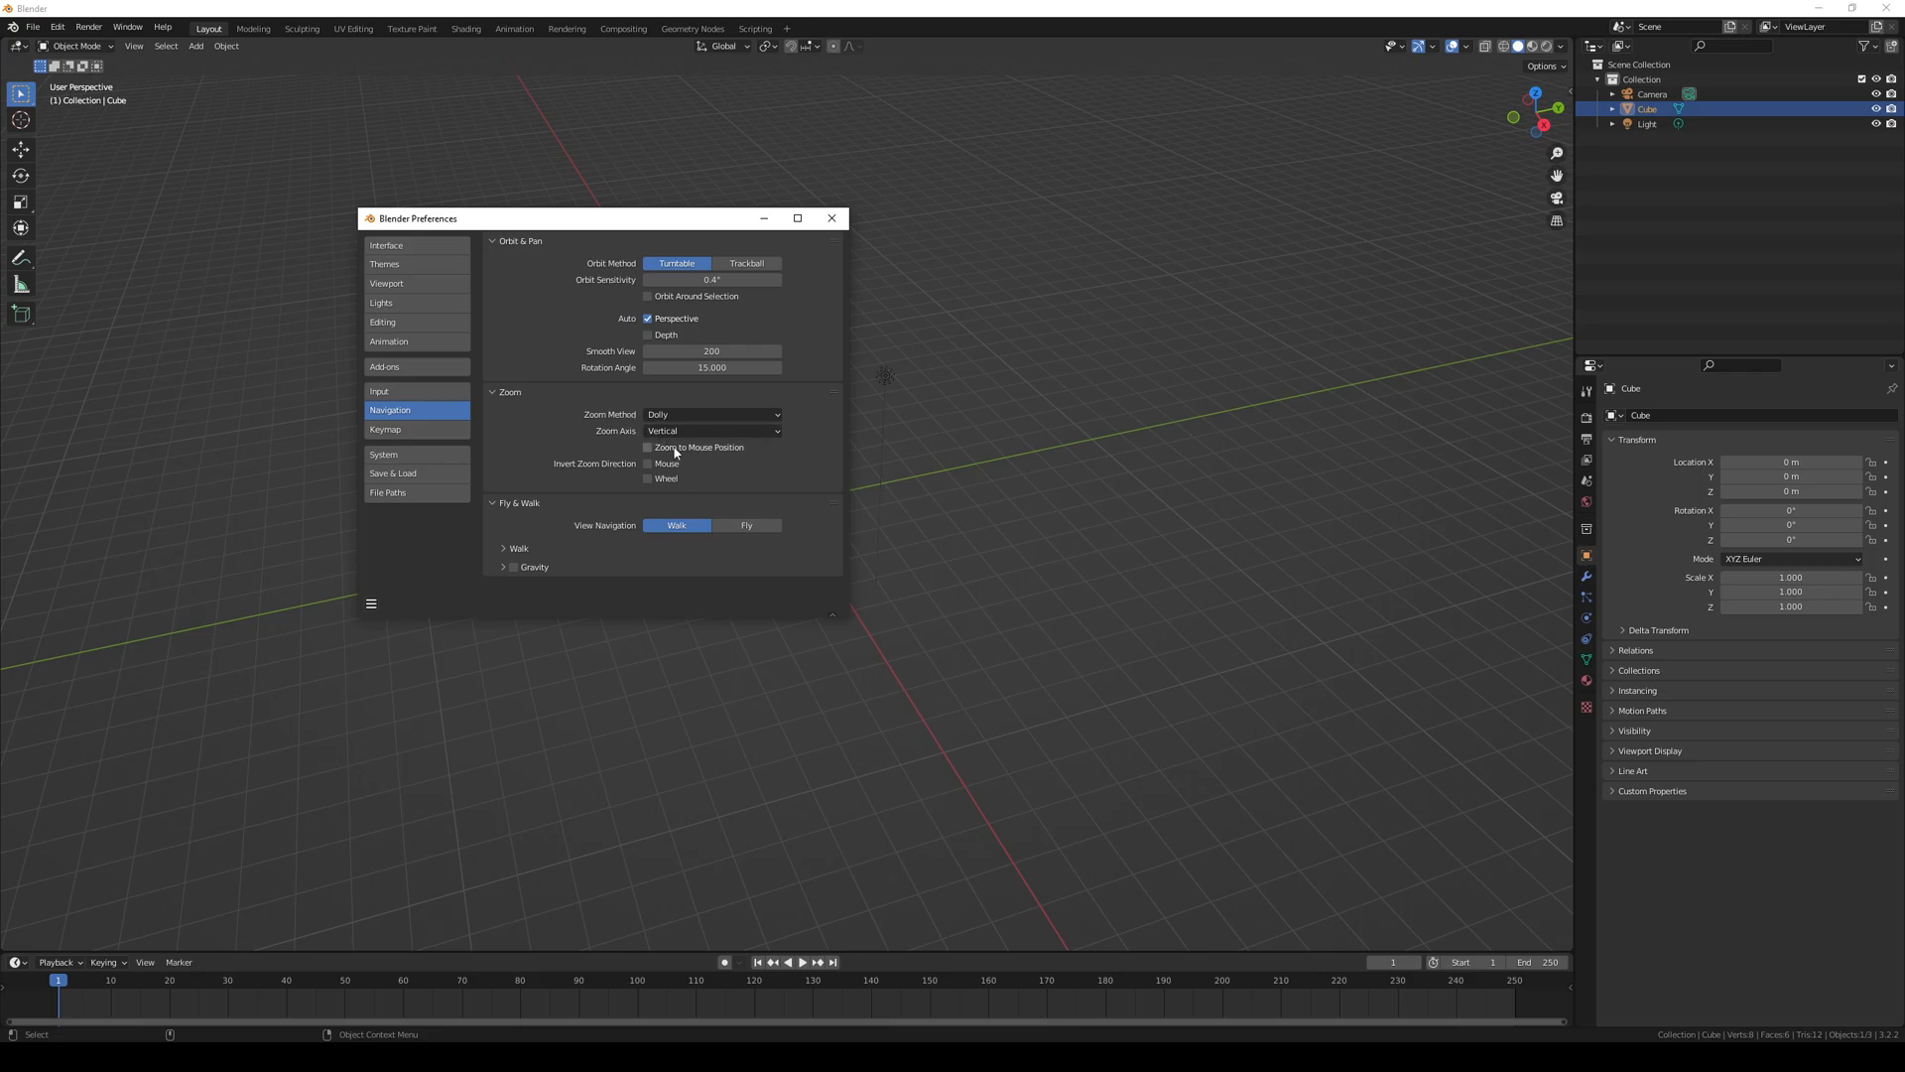
- Review the Interface and Navigation preferences once more and close the preferences window
scroll(959, 492, "up", 3)
scroll(959, 492, "down", 3)
scroll(960, 502, "up", 1)
left_click(407, 245)
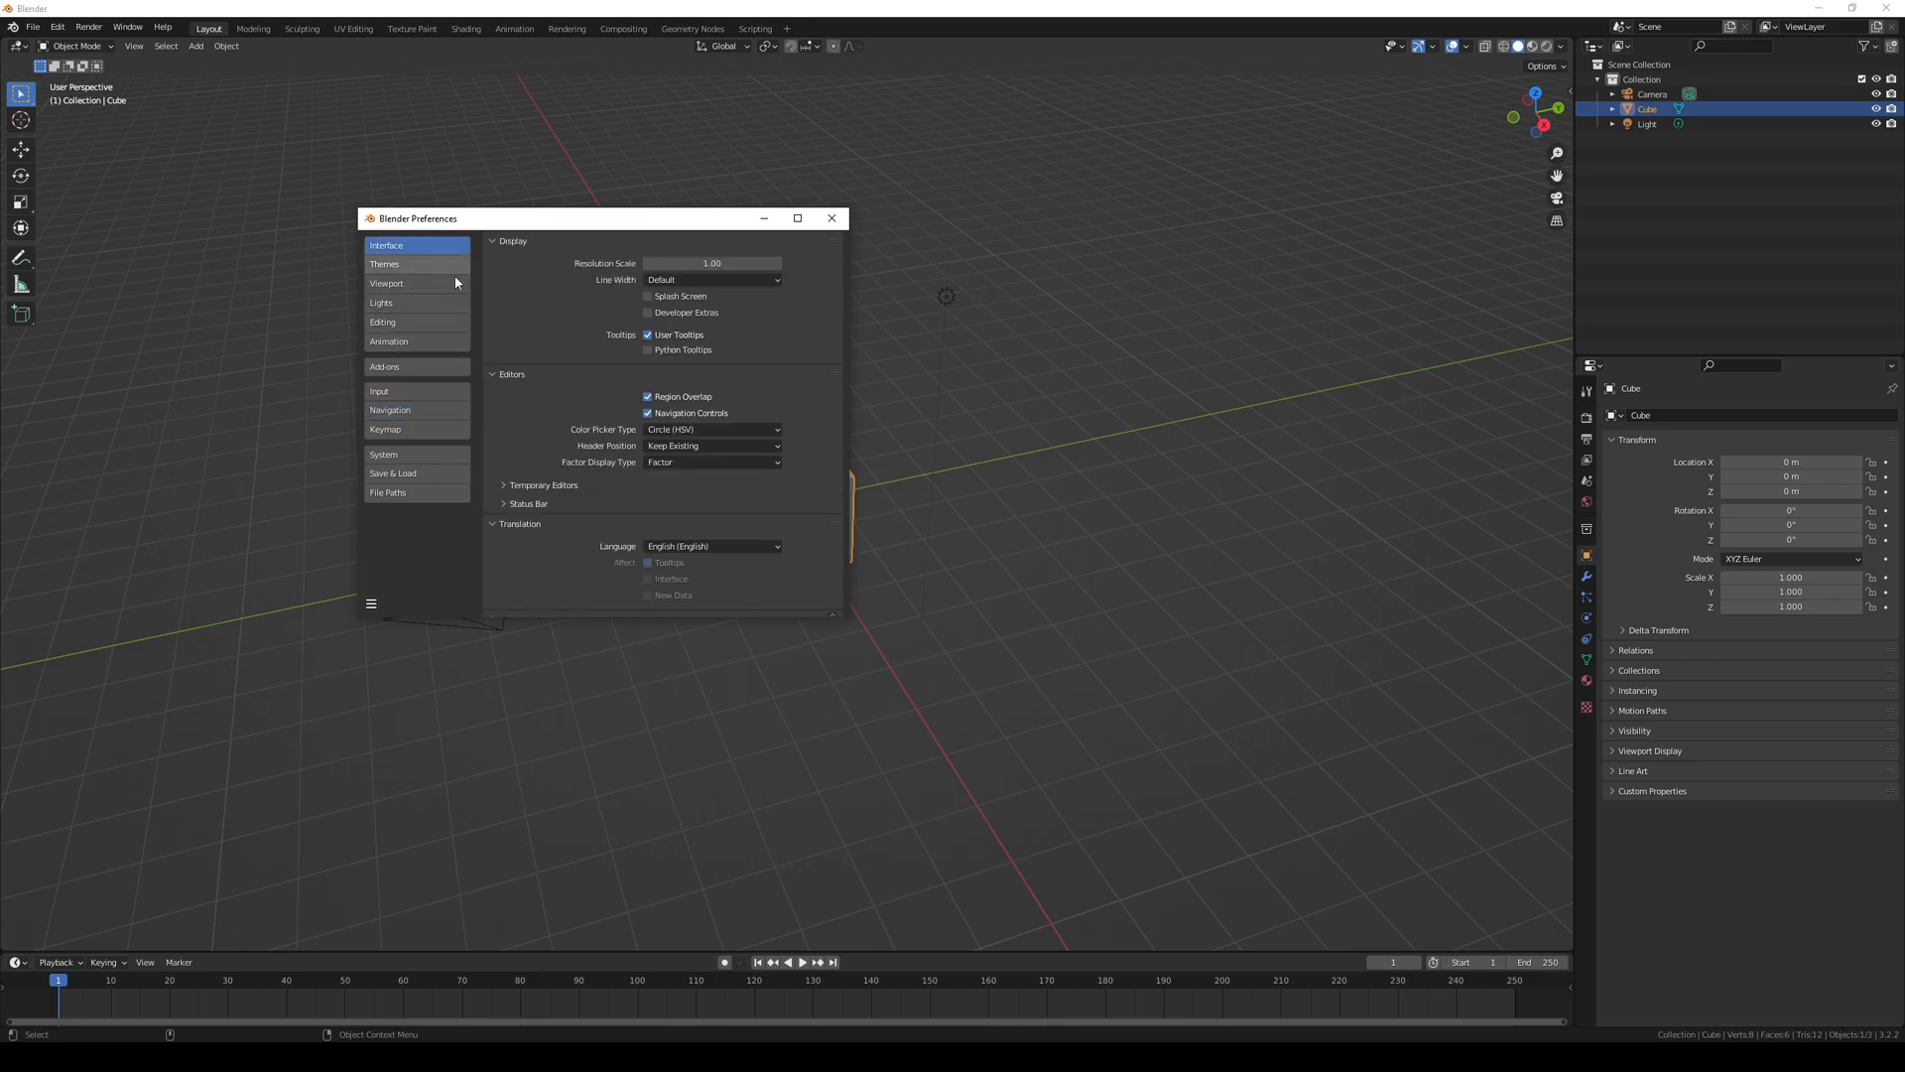
scroll(531, 321, "down", 1)
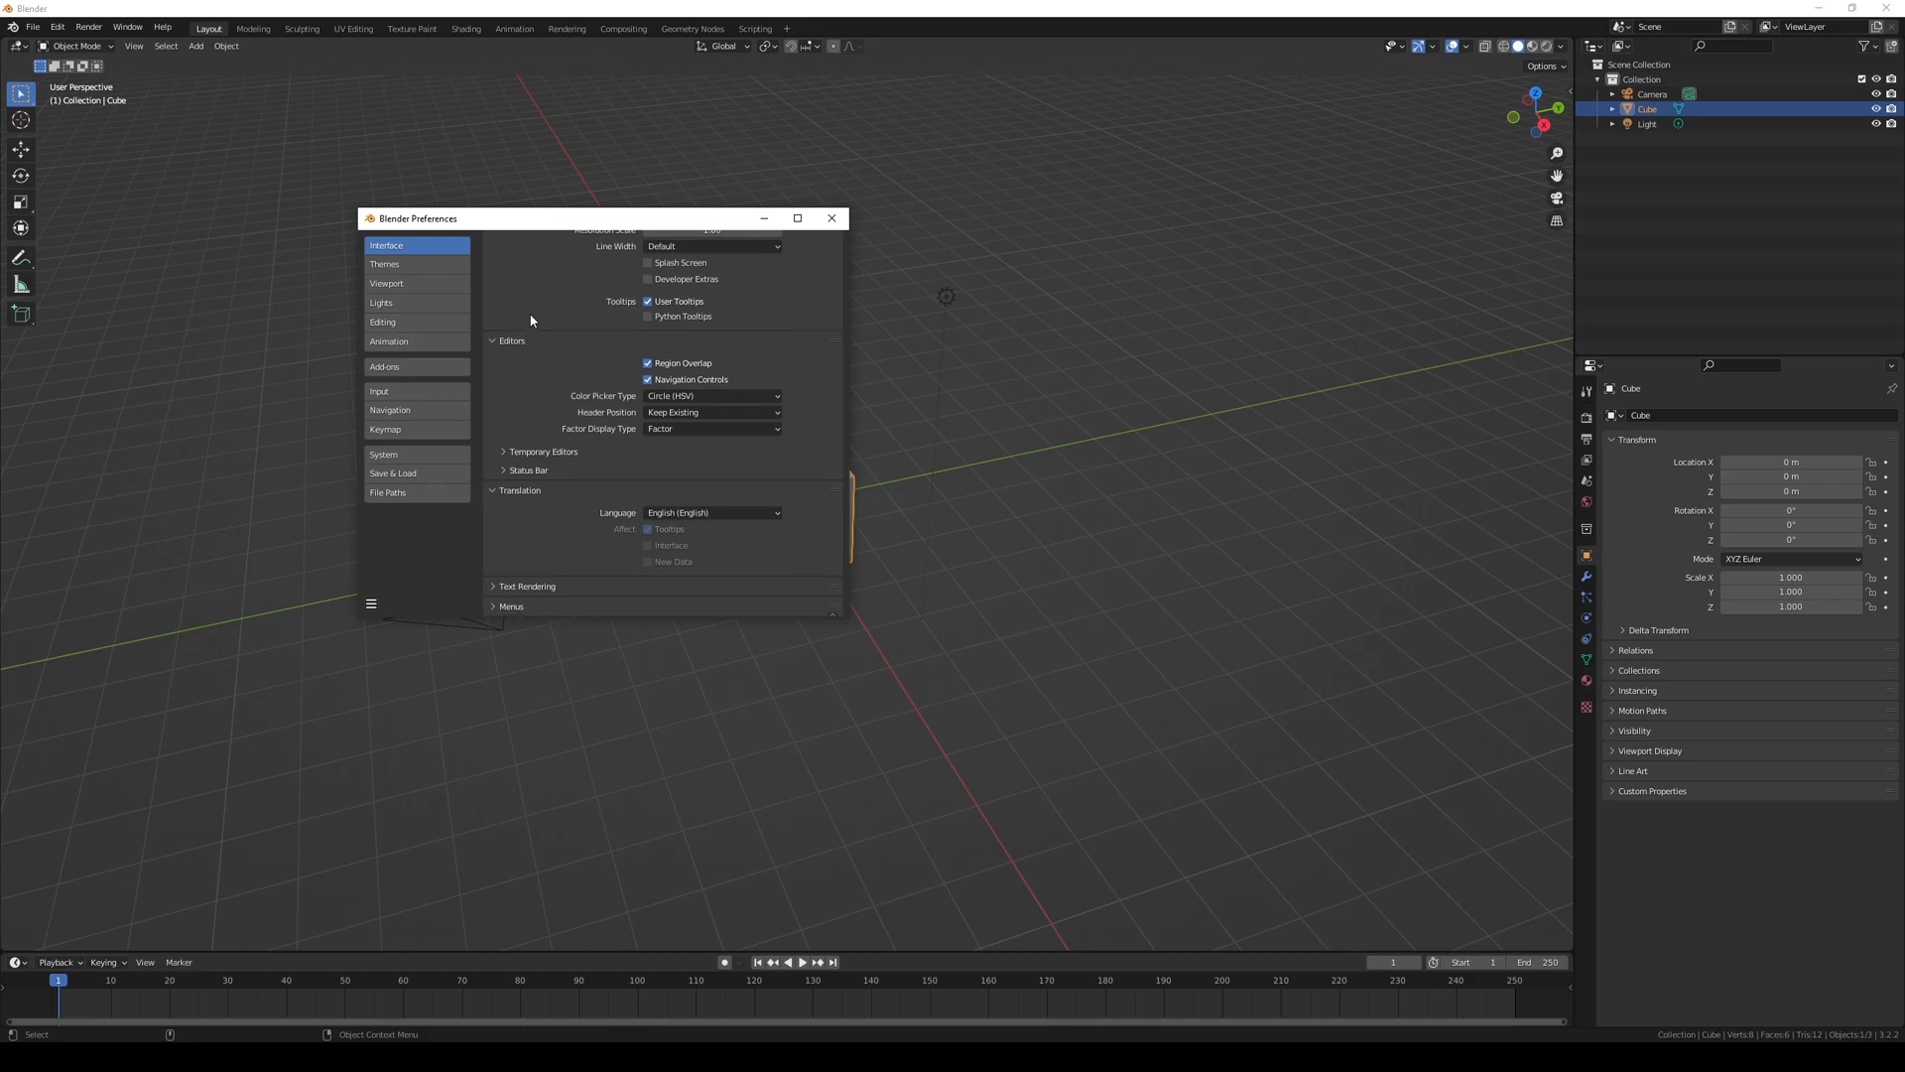
left_click(404, 415)
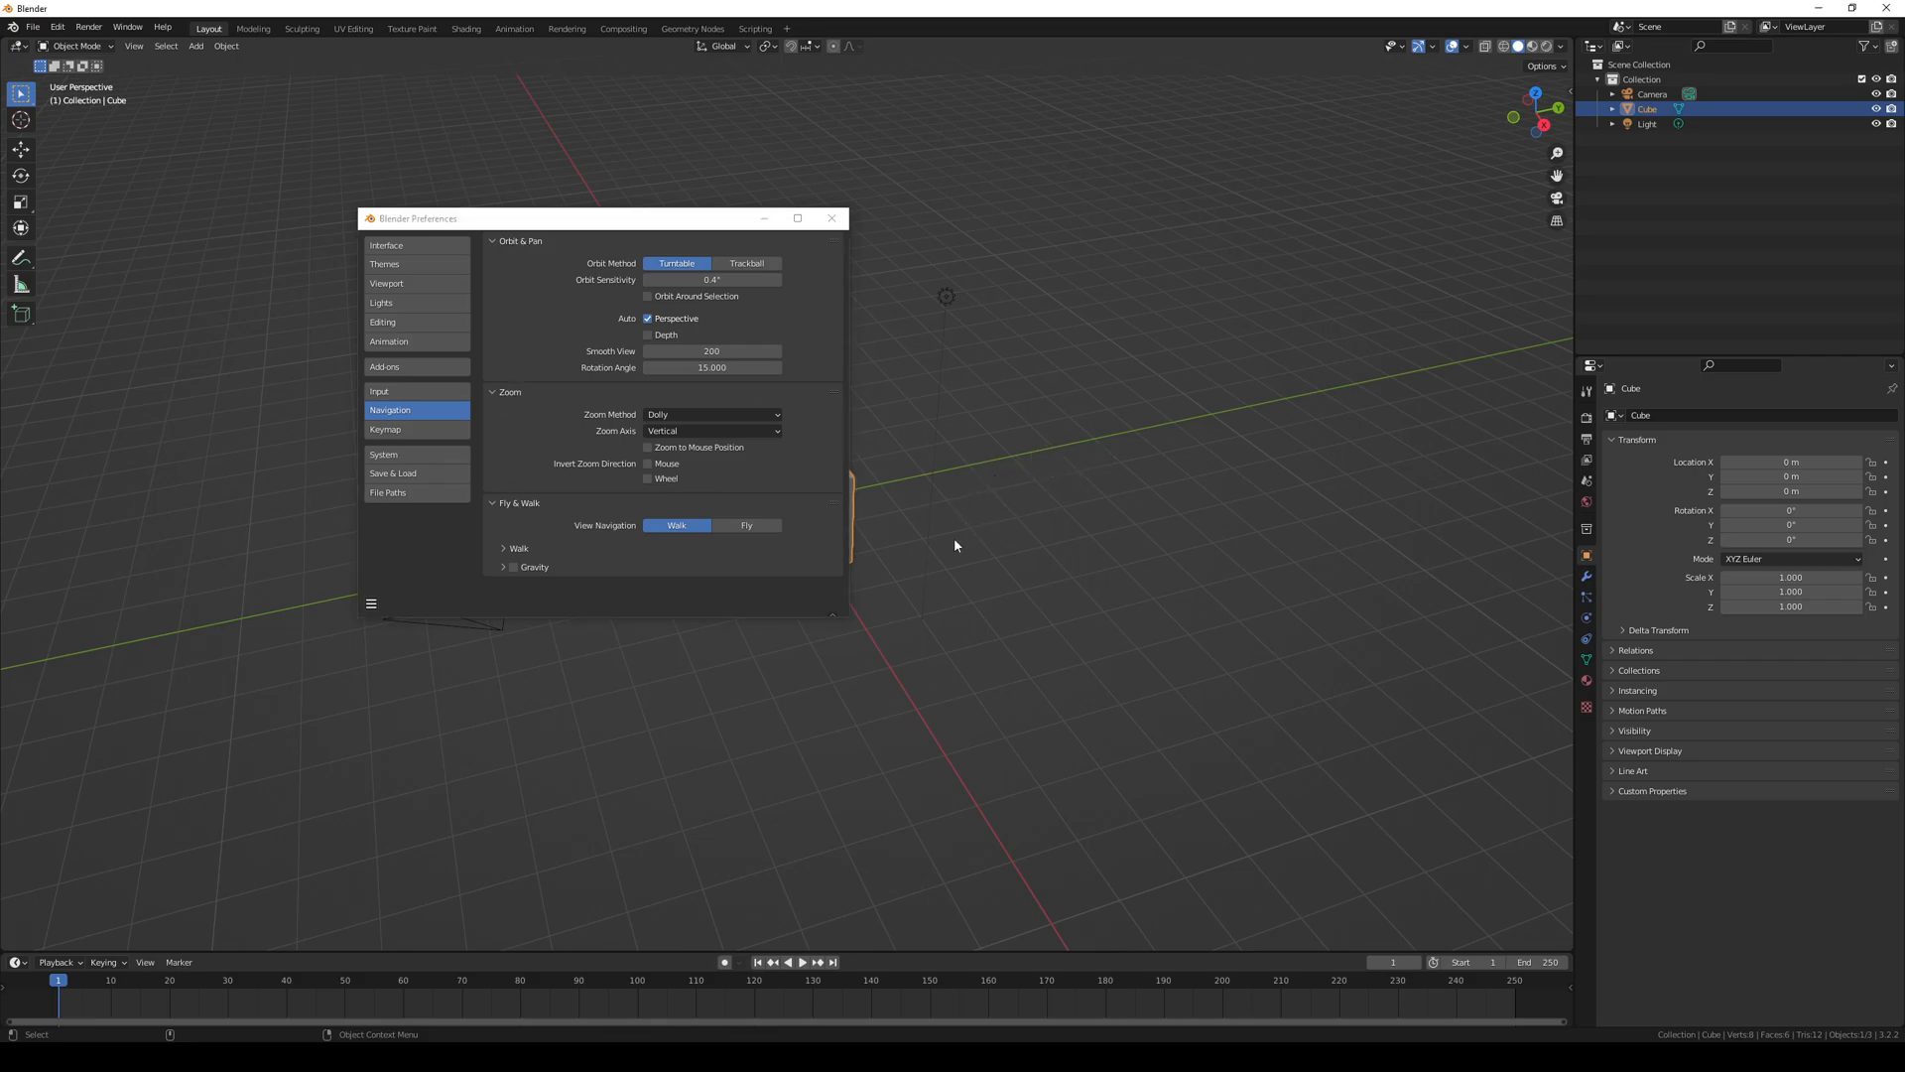
middle_click_drag(961, 541, 877, 551)
left_click(832, 217)
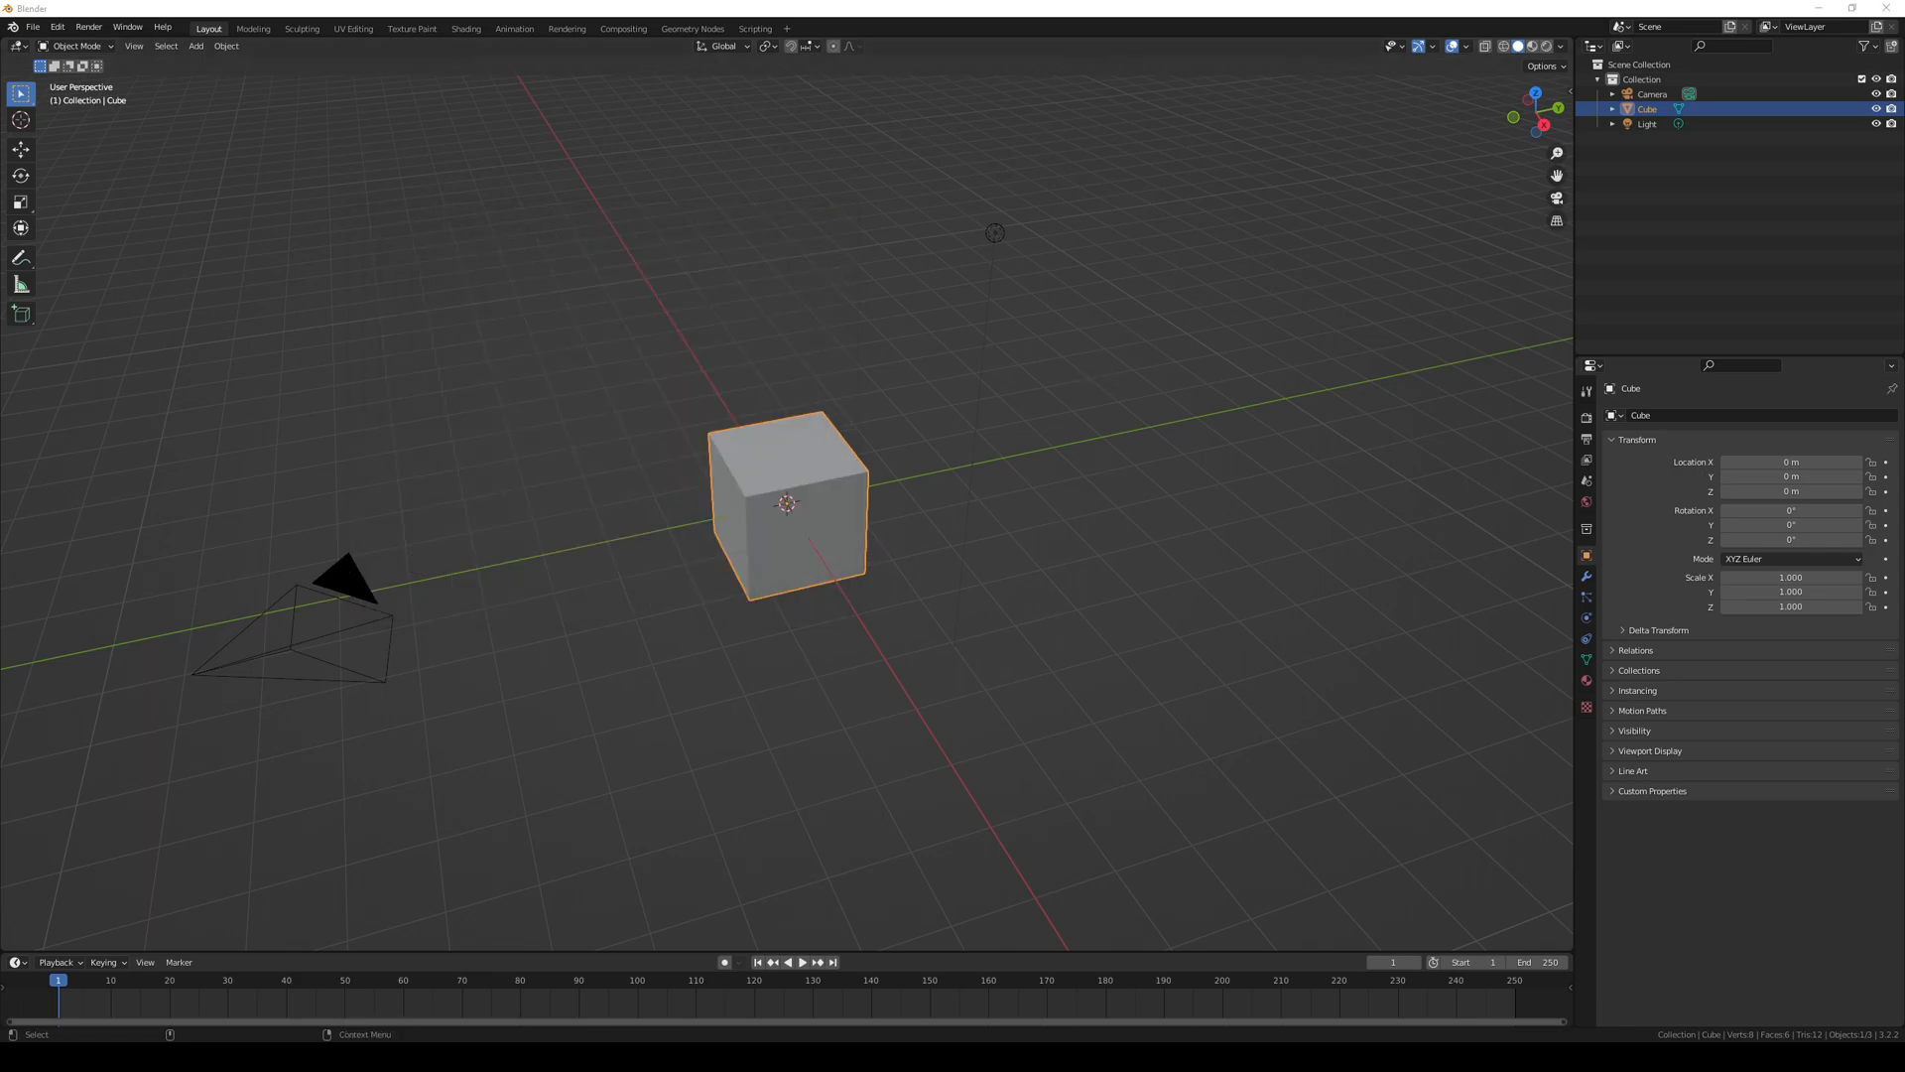
- Delete the default cube from the scene
scroll(808, 592, "up", 3)
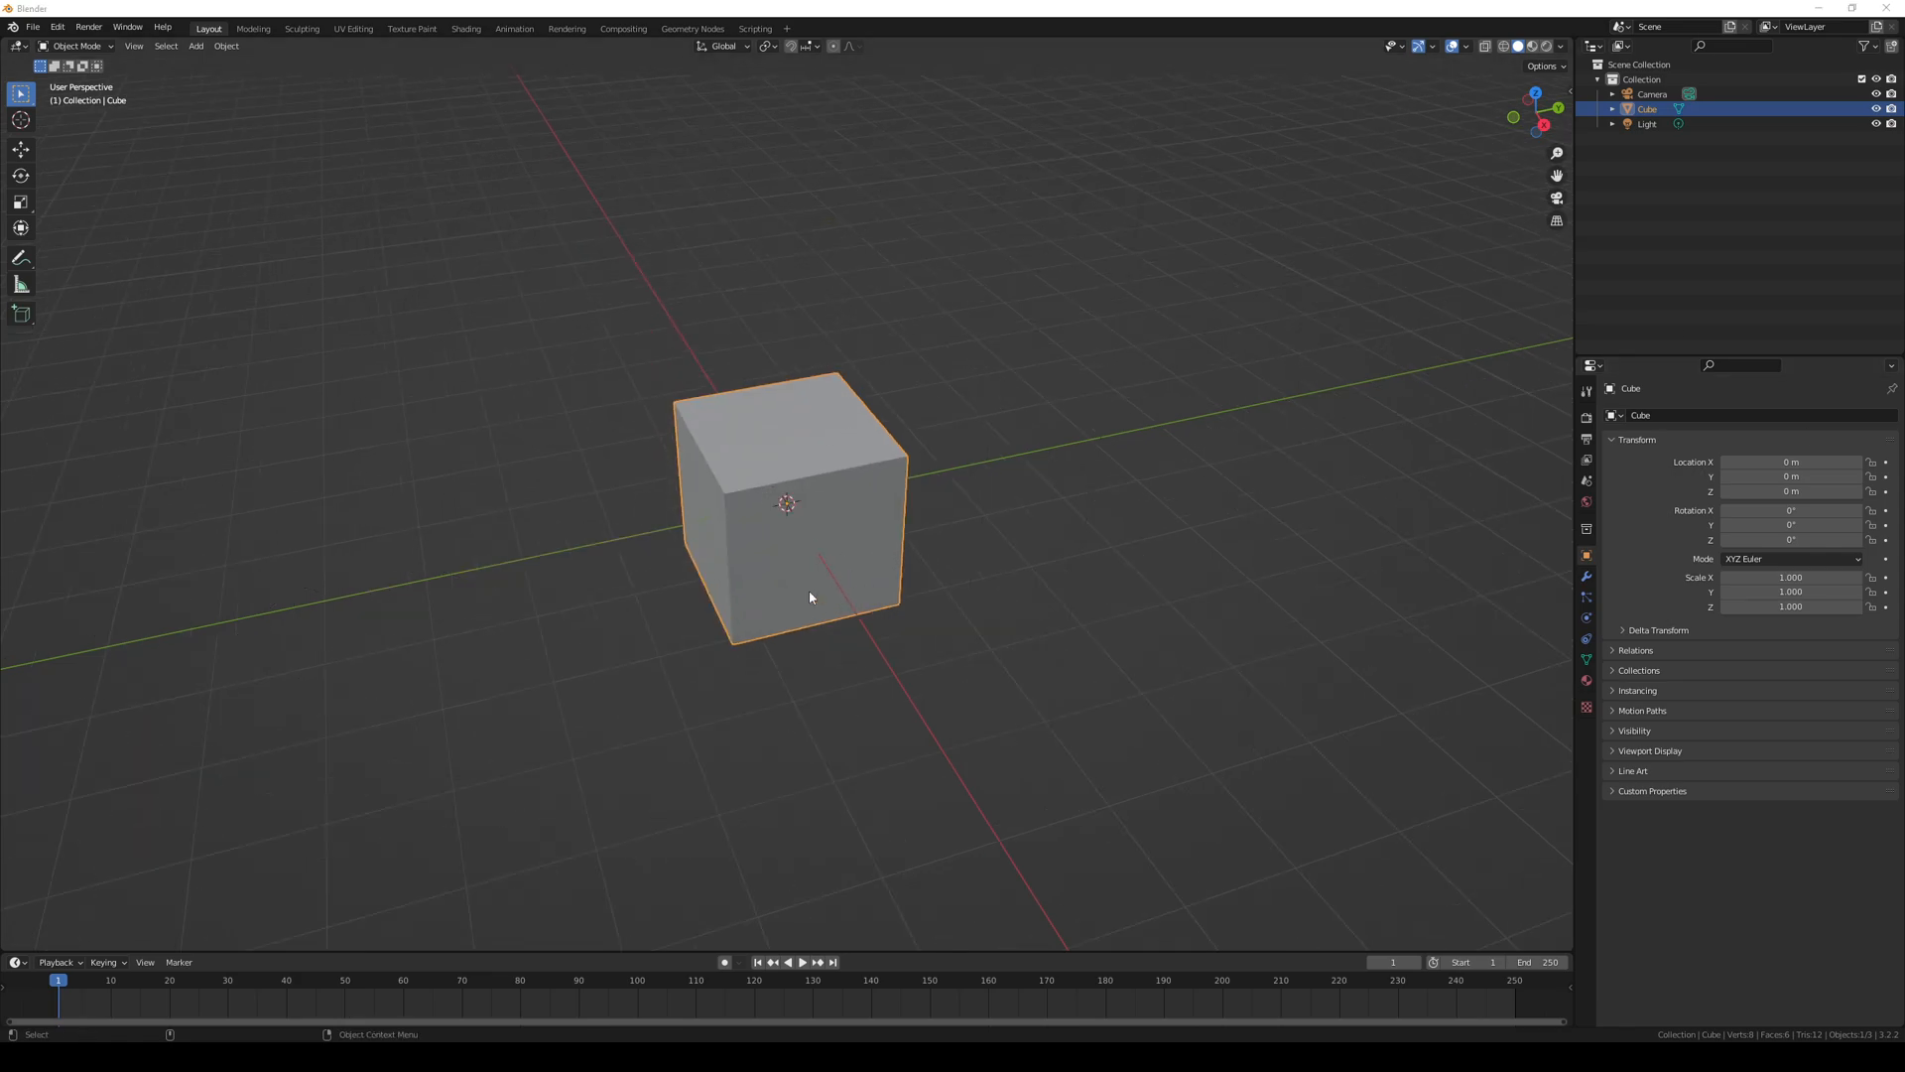
left_click(800, 681)
left_click(787, 639)
key("Delete")
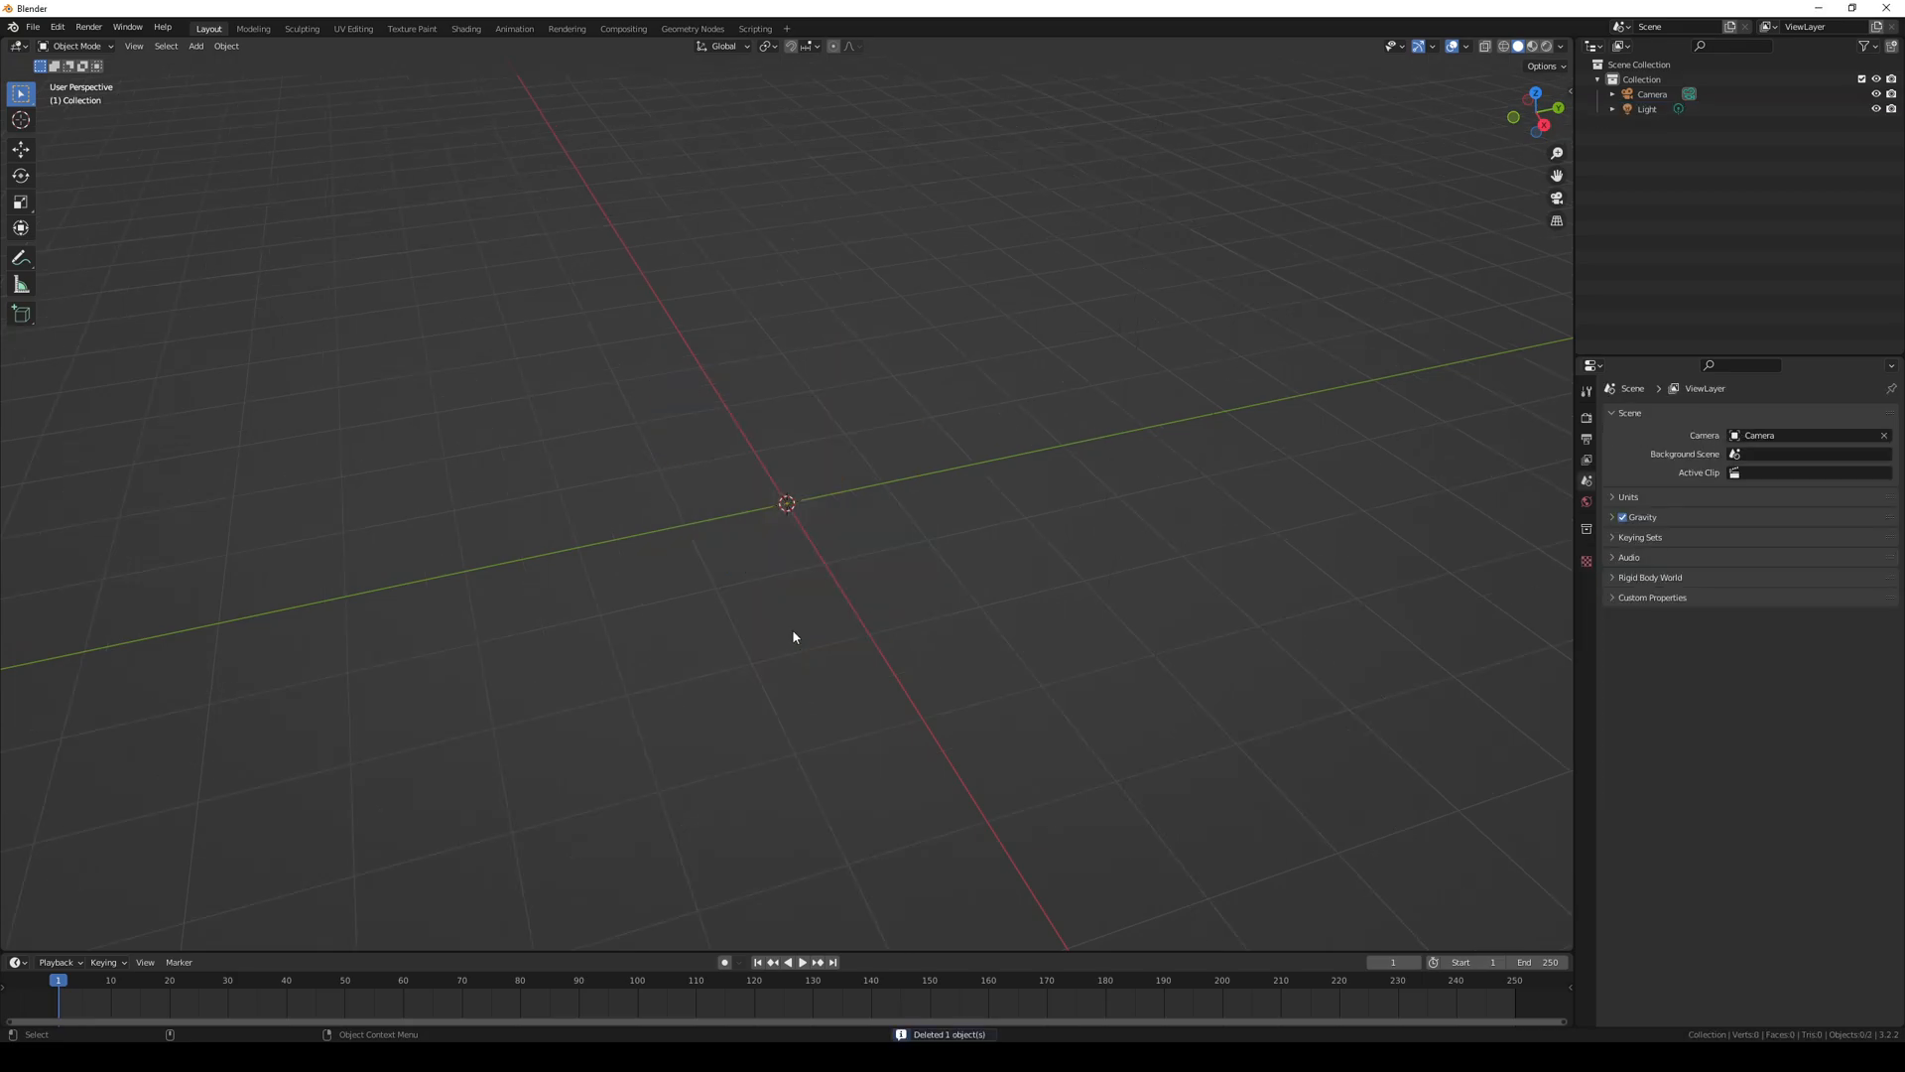
- Play the animation briefly, stop it, and move the current frame to 0
scroll(794, 626, "down", 2)
scroll(795, 615, "down", 3)
scroll(791, 605, "down", 2)
scroll(791, 605, "up", 3)
scroll(791, 606, "down", 1)
scroll(791, 606, "down", 1)
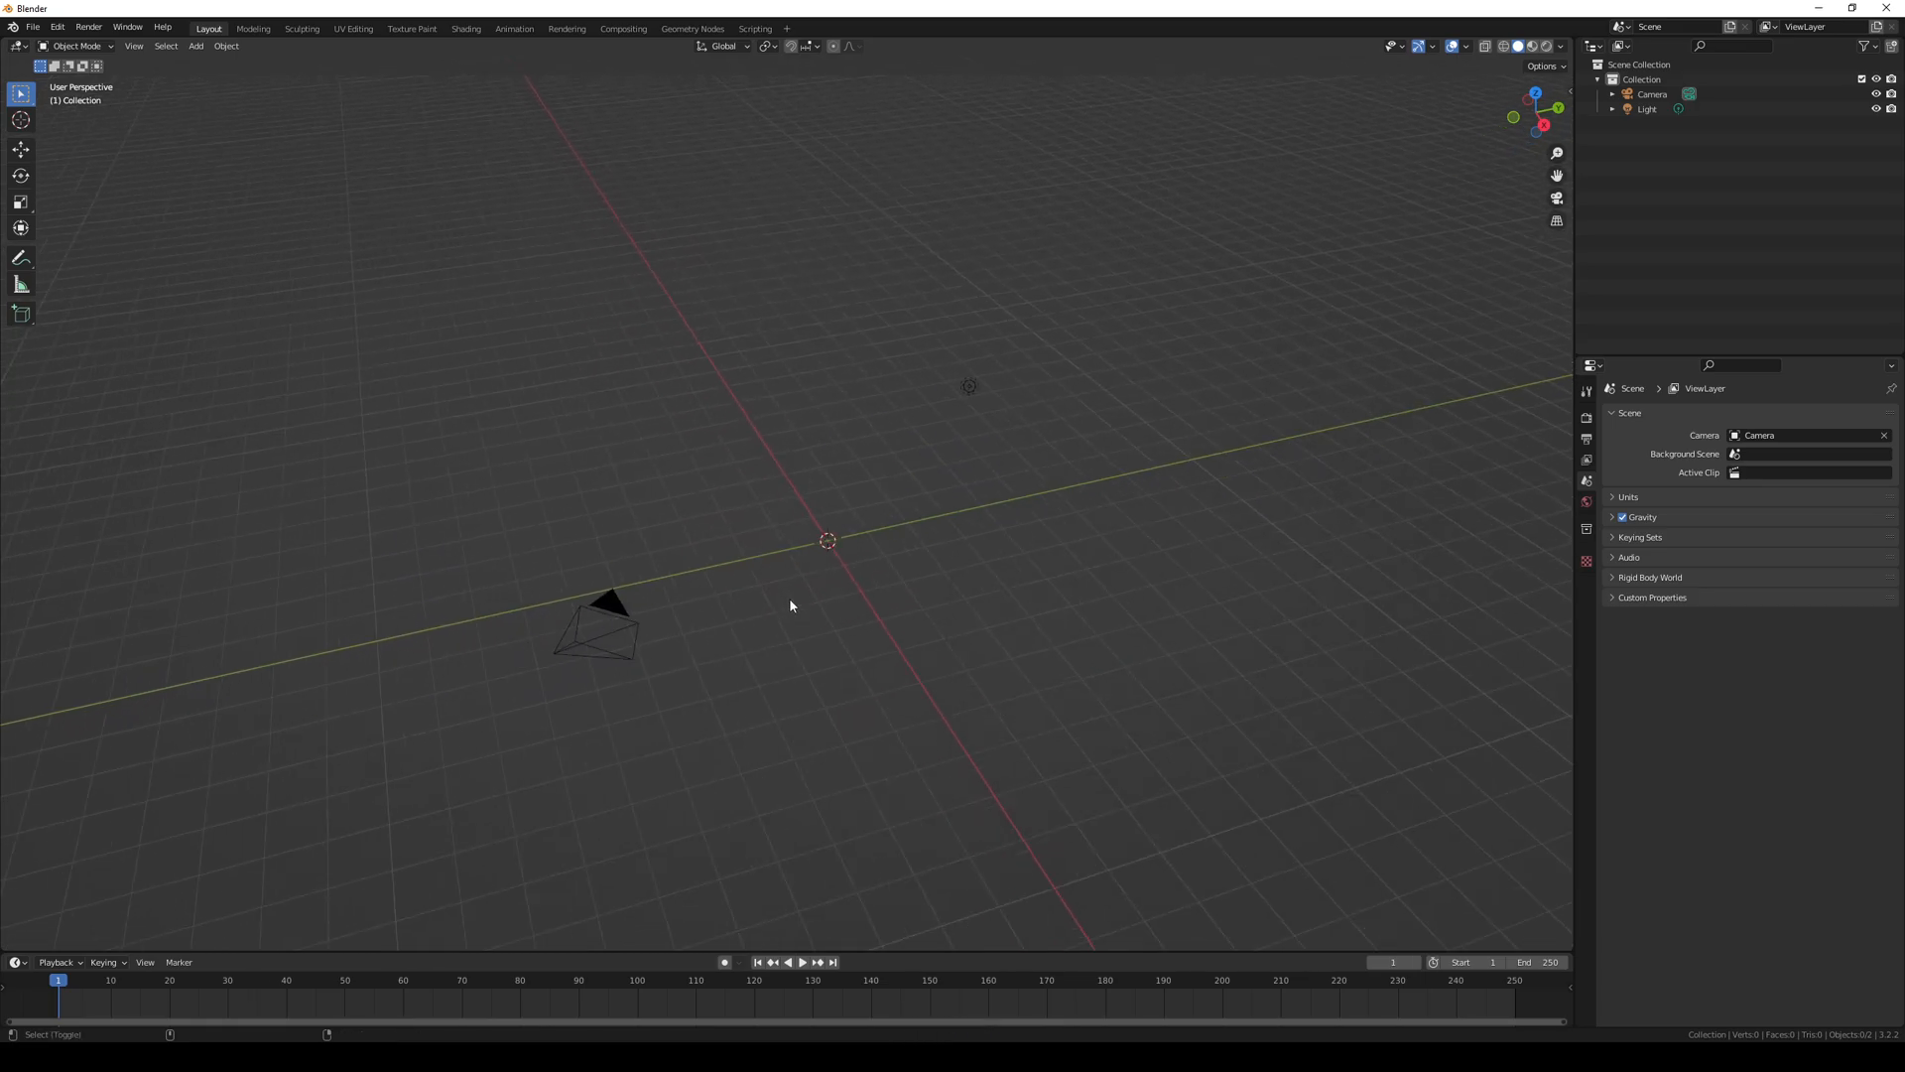
key("space")
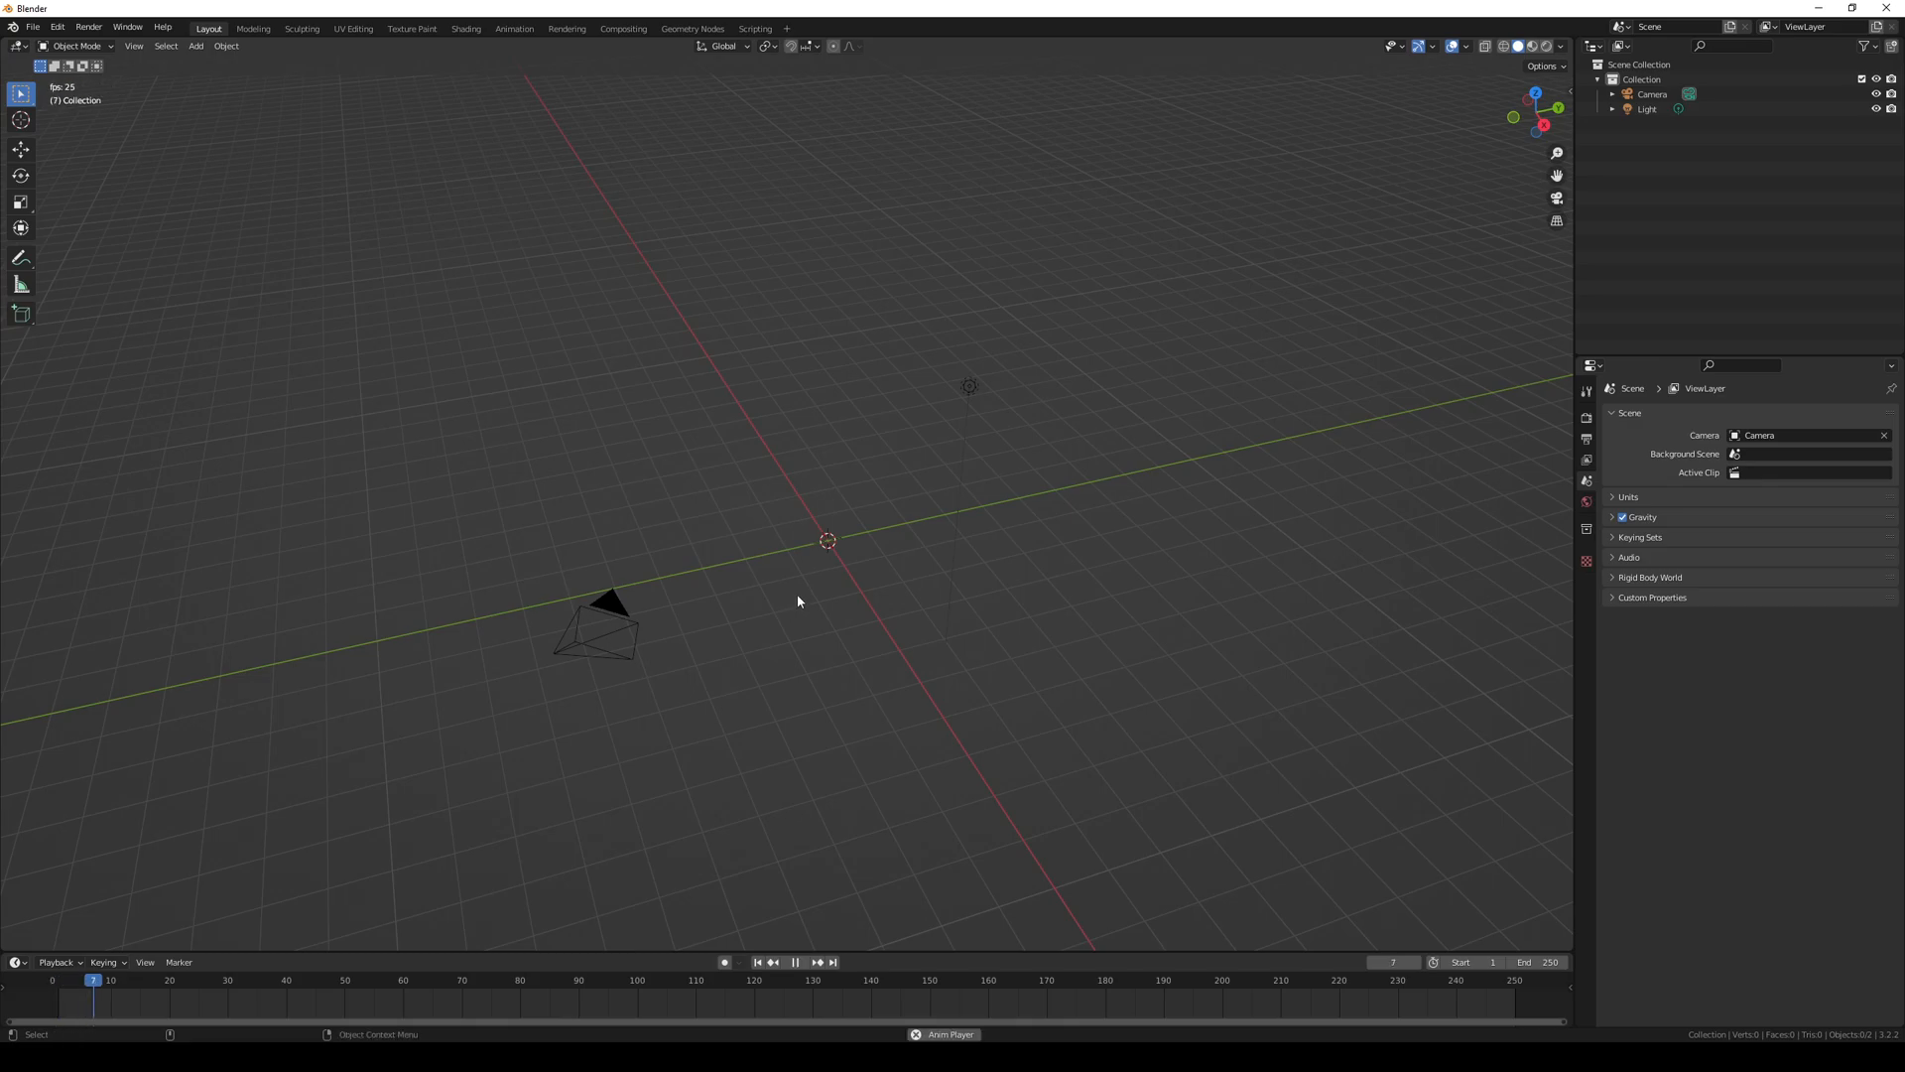
left_click_drag(169, 993, 49, 995)
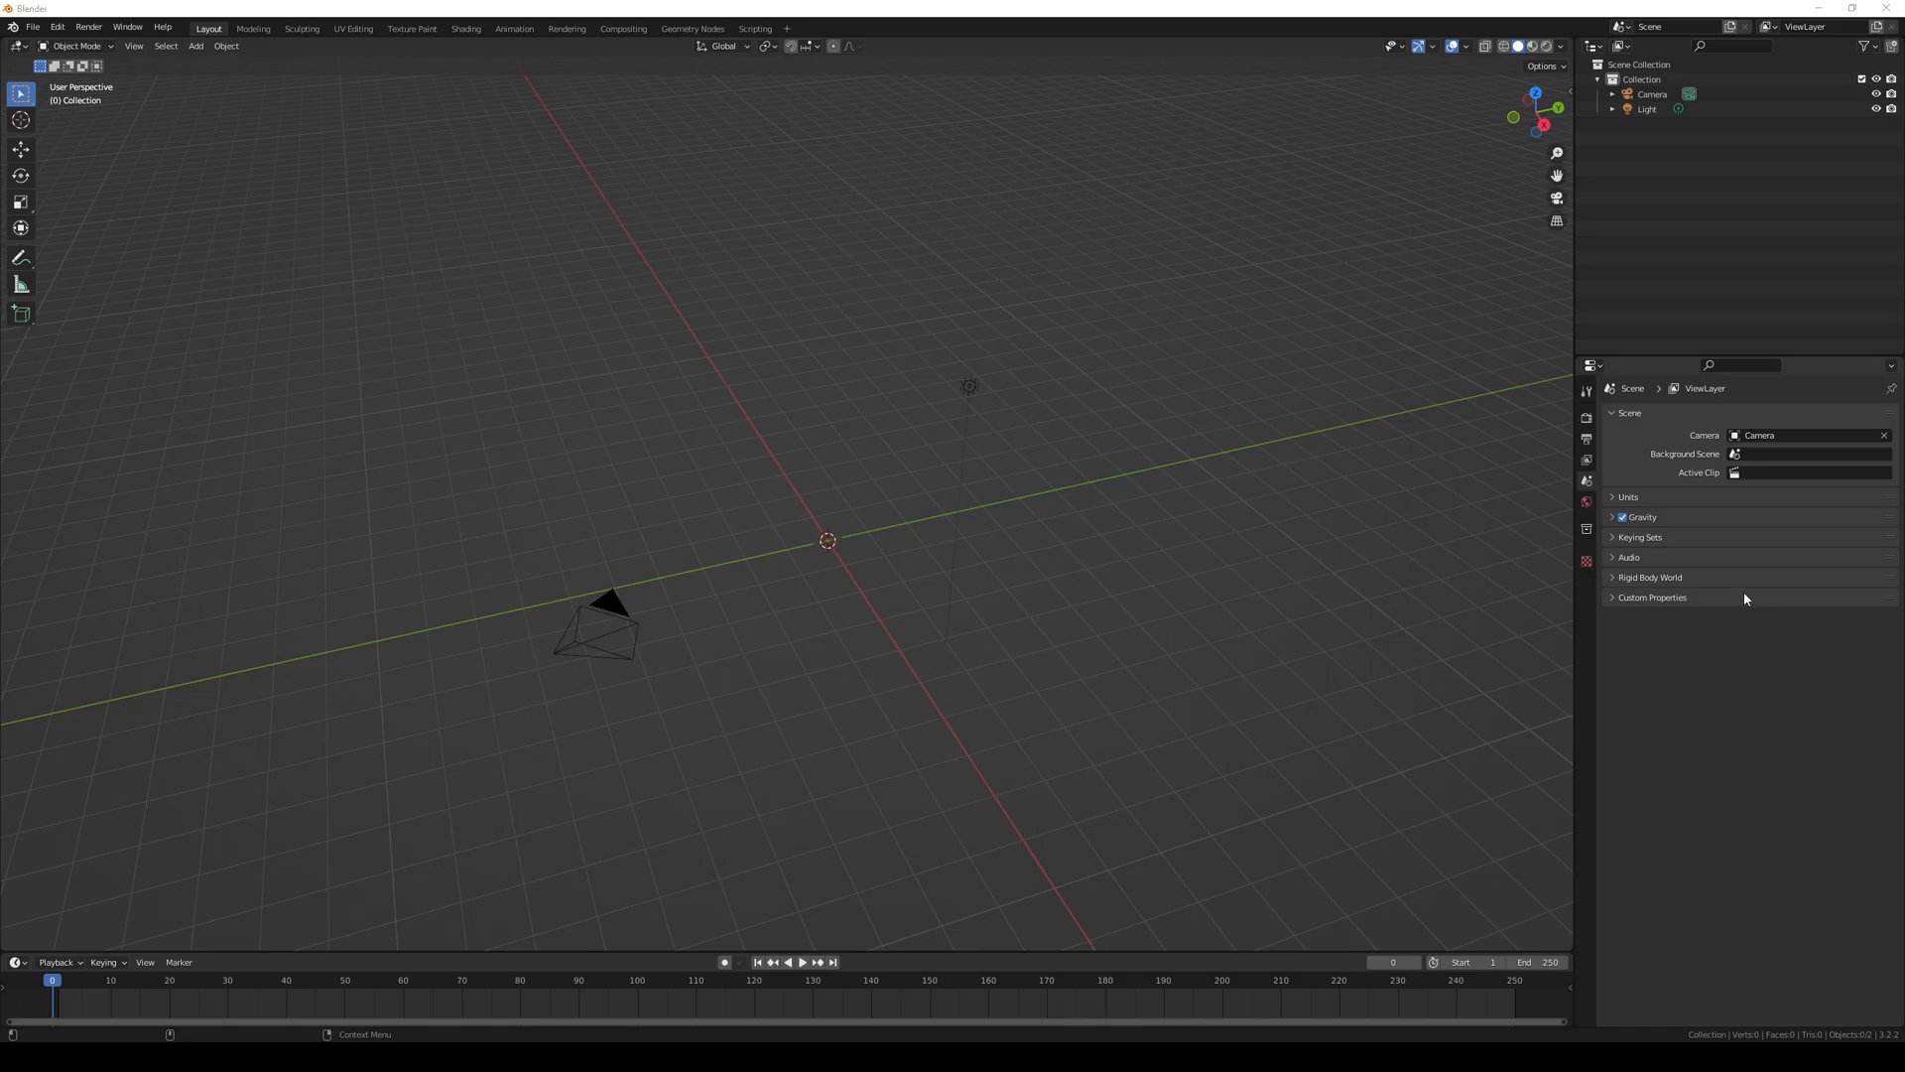
- Add a cube mesh at the scene's origin
scroll(818, 575, "up", 3)
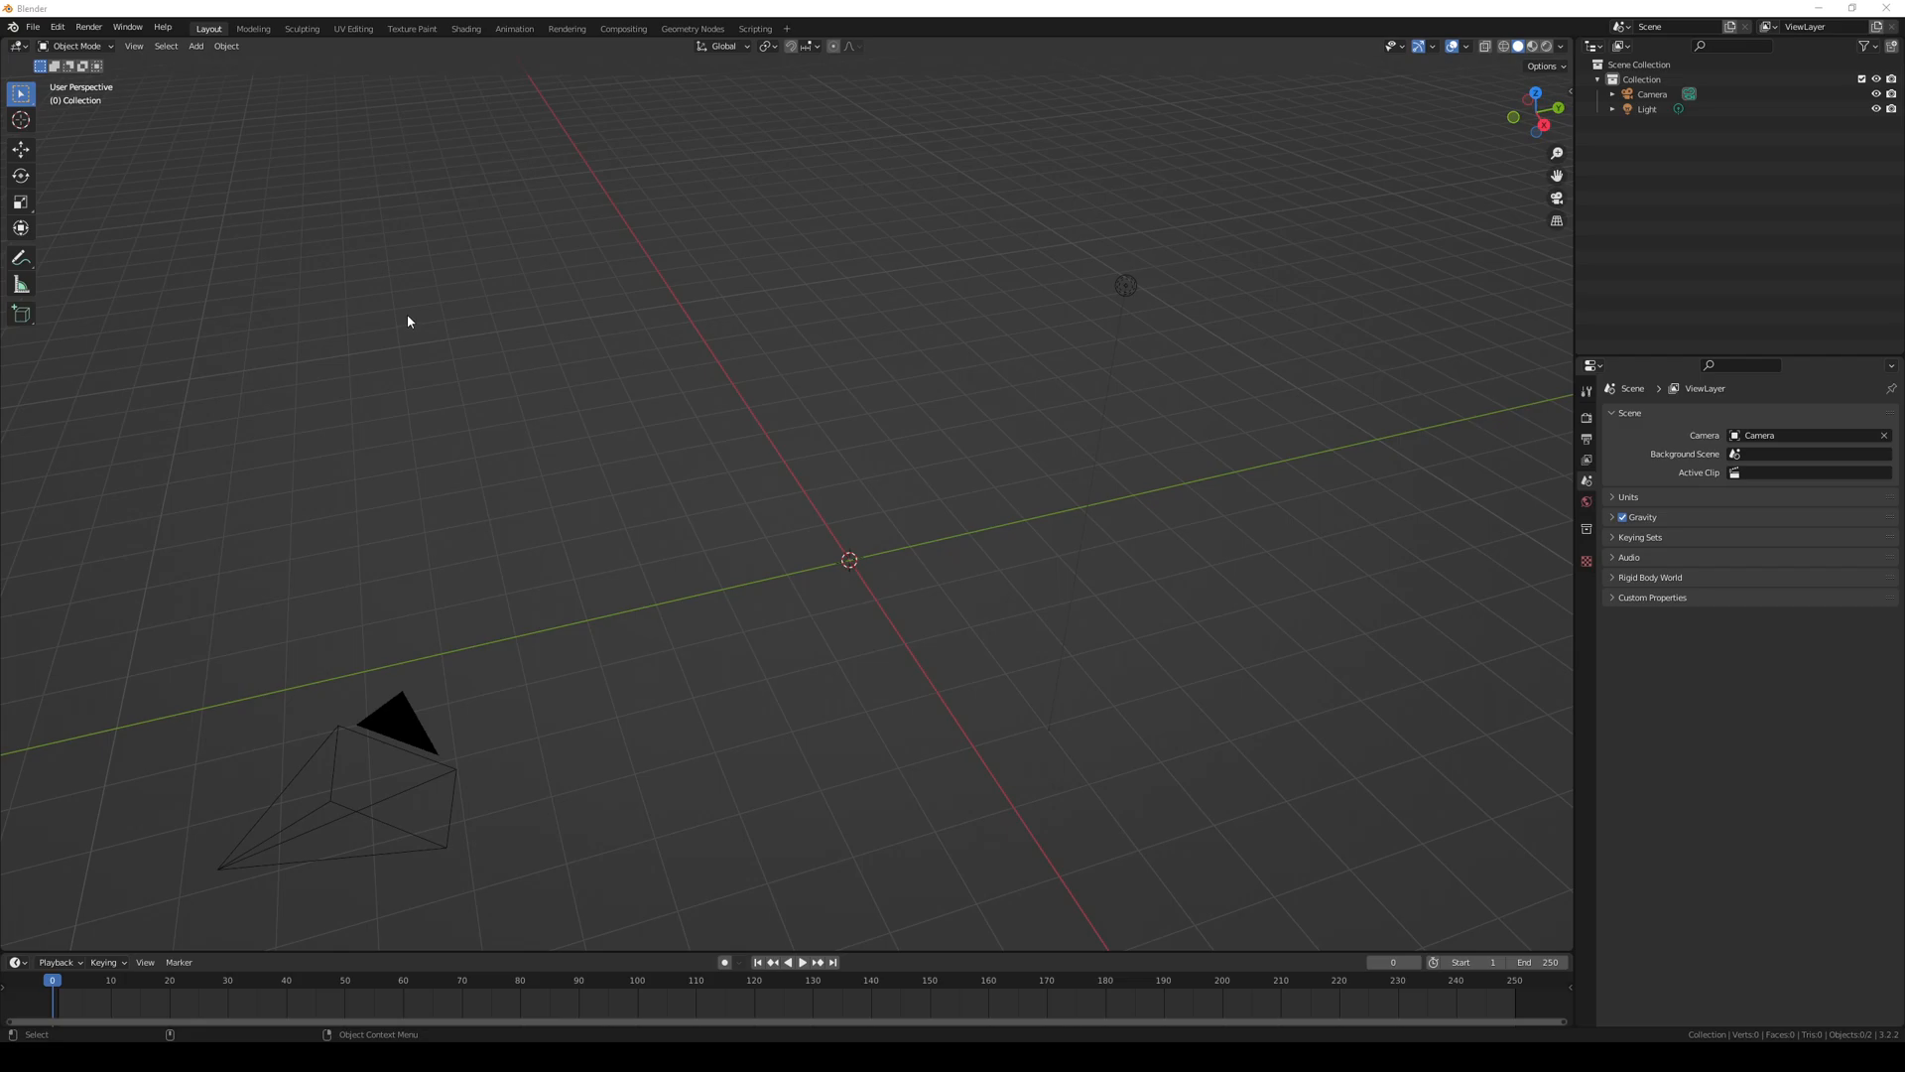
left_click(196, 45)
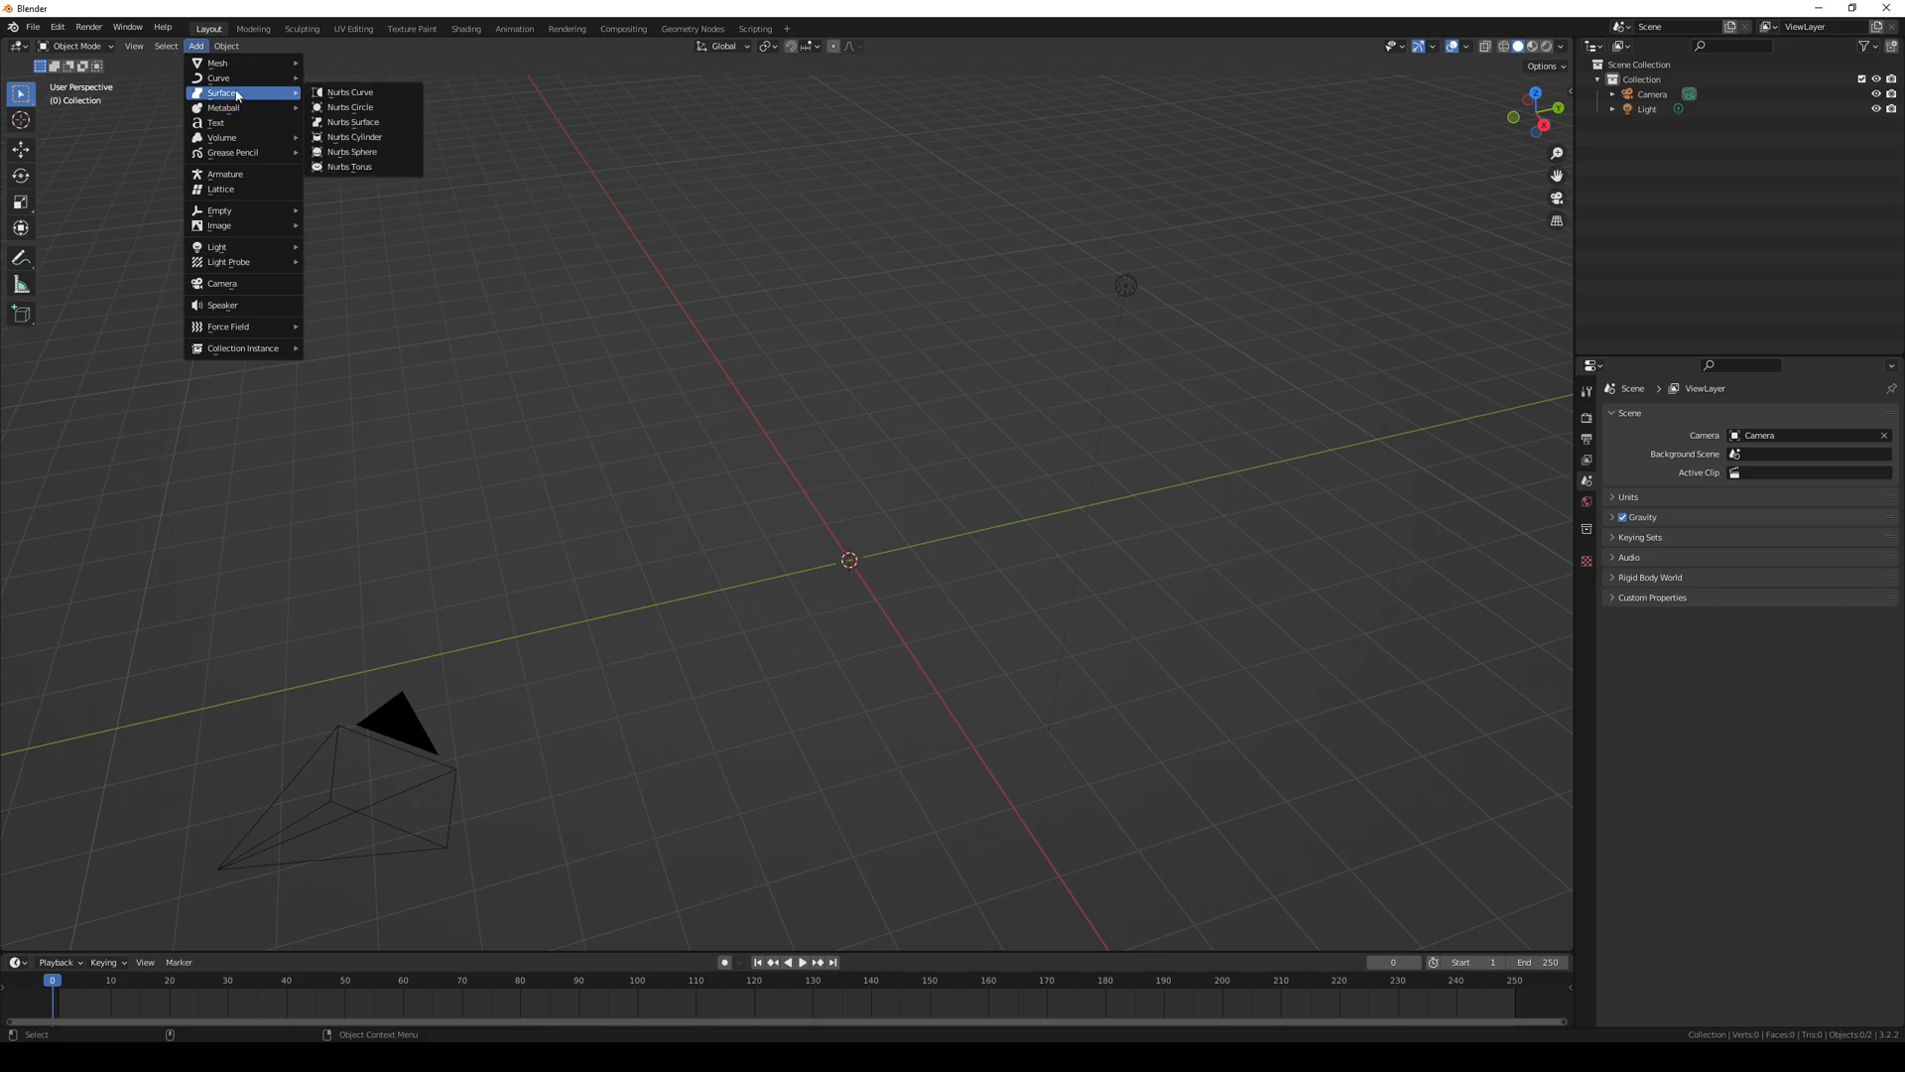
mouse_move(237, 78)
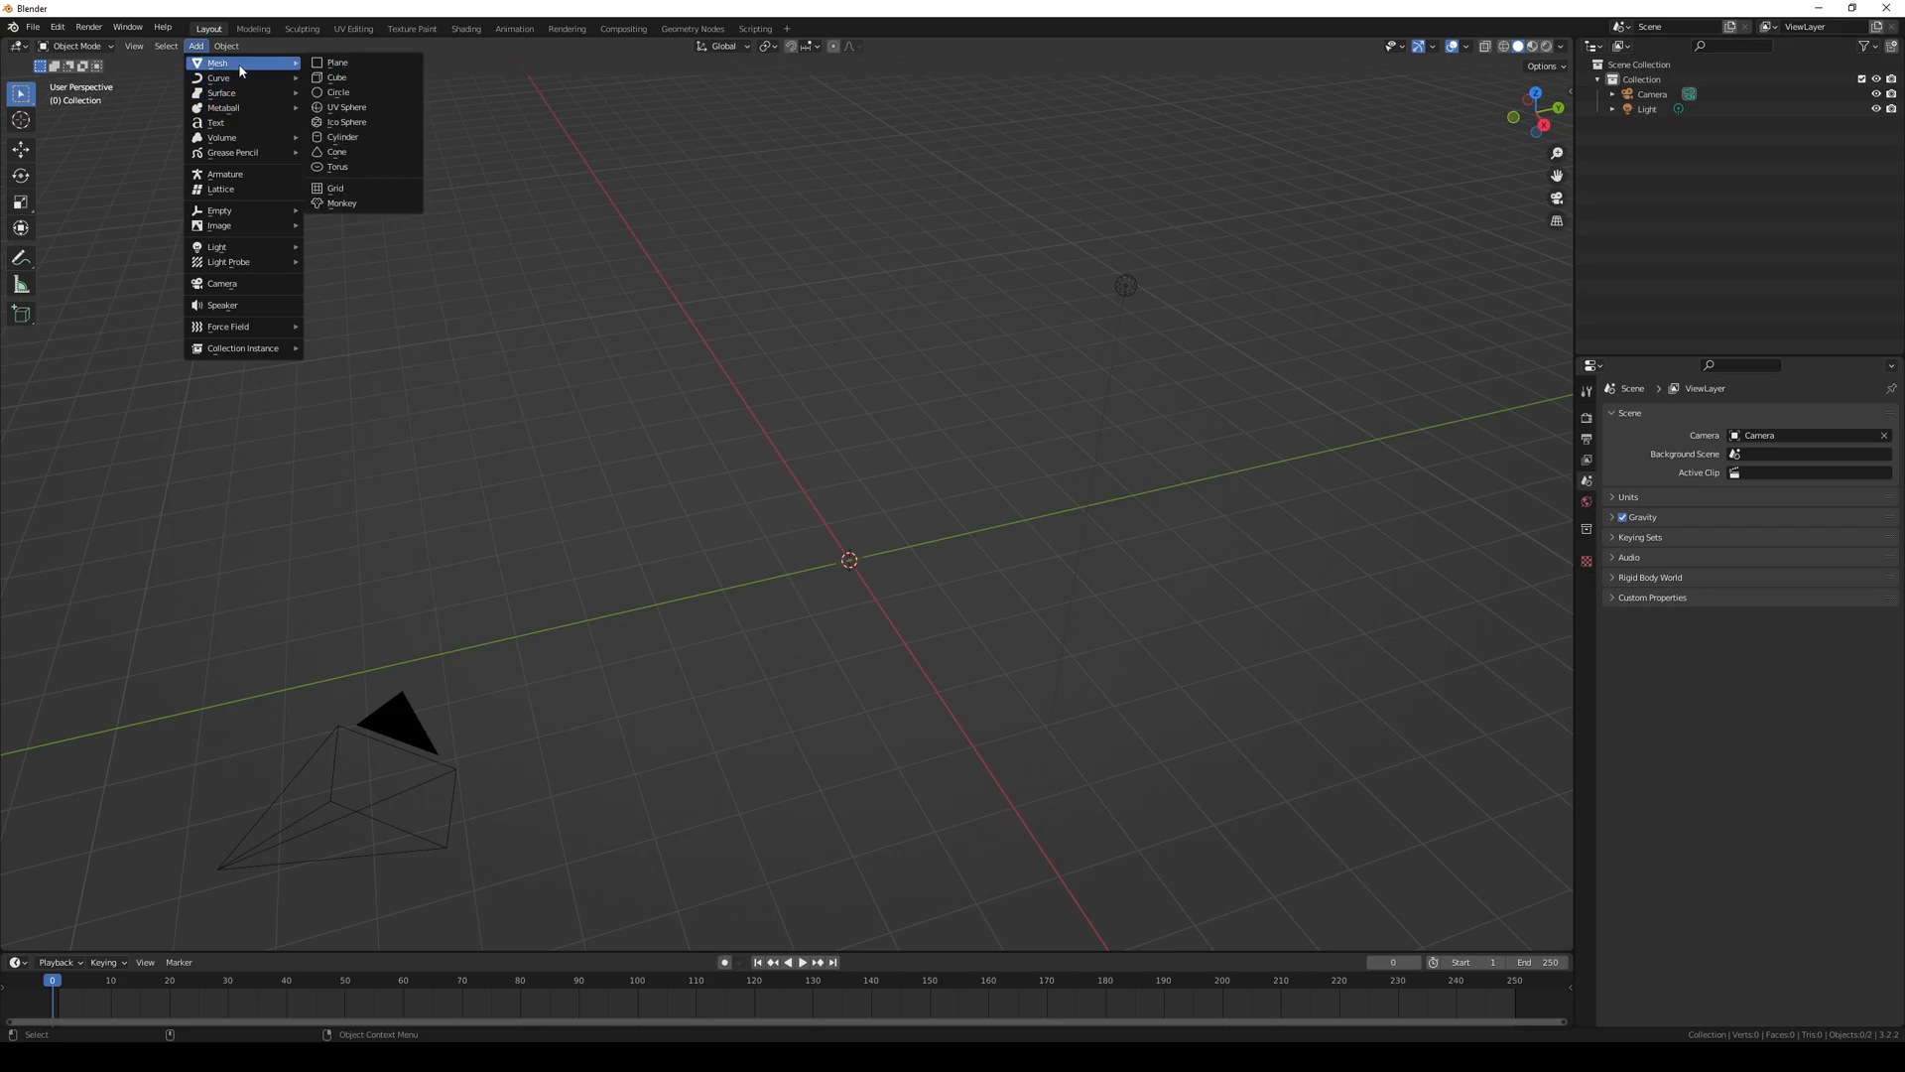
left_click(367, 85)
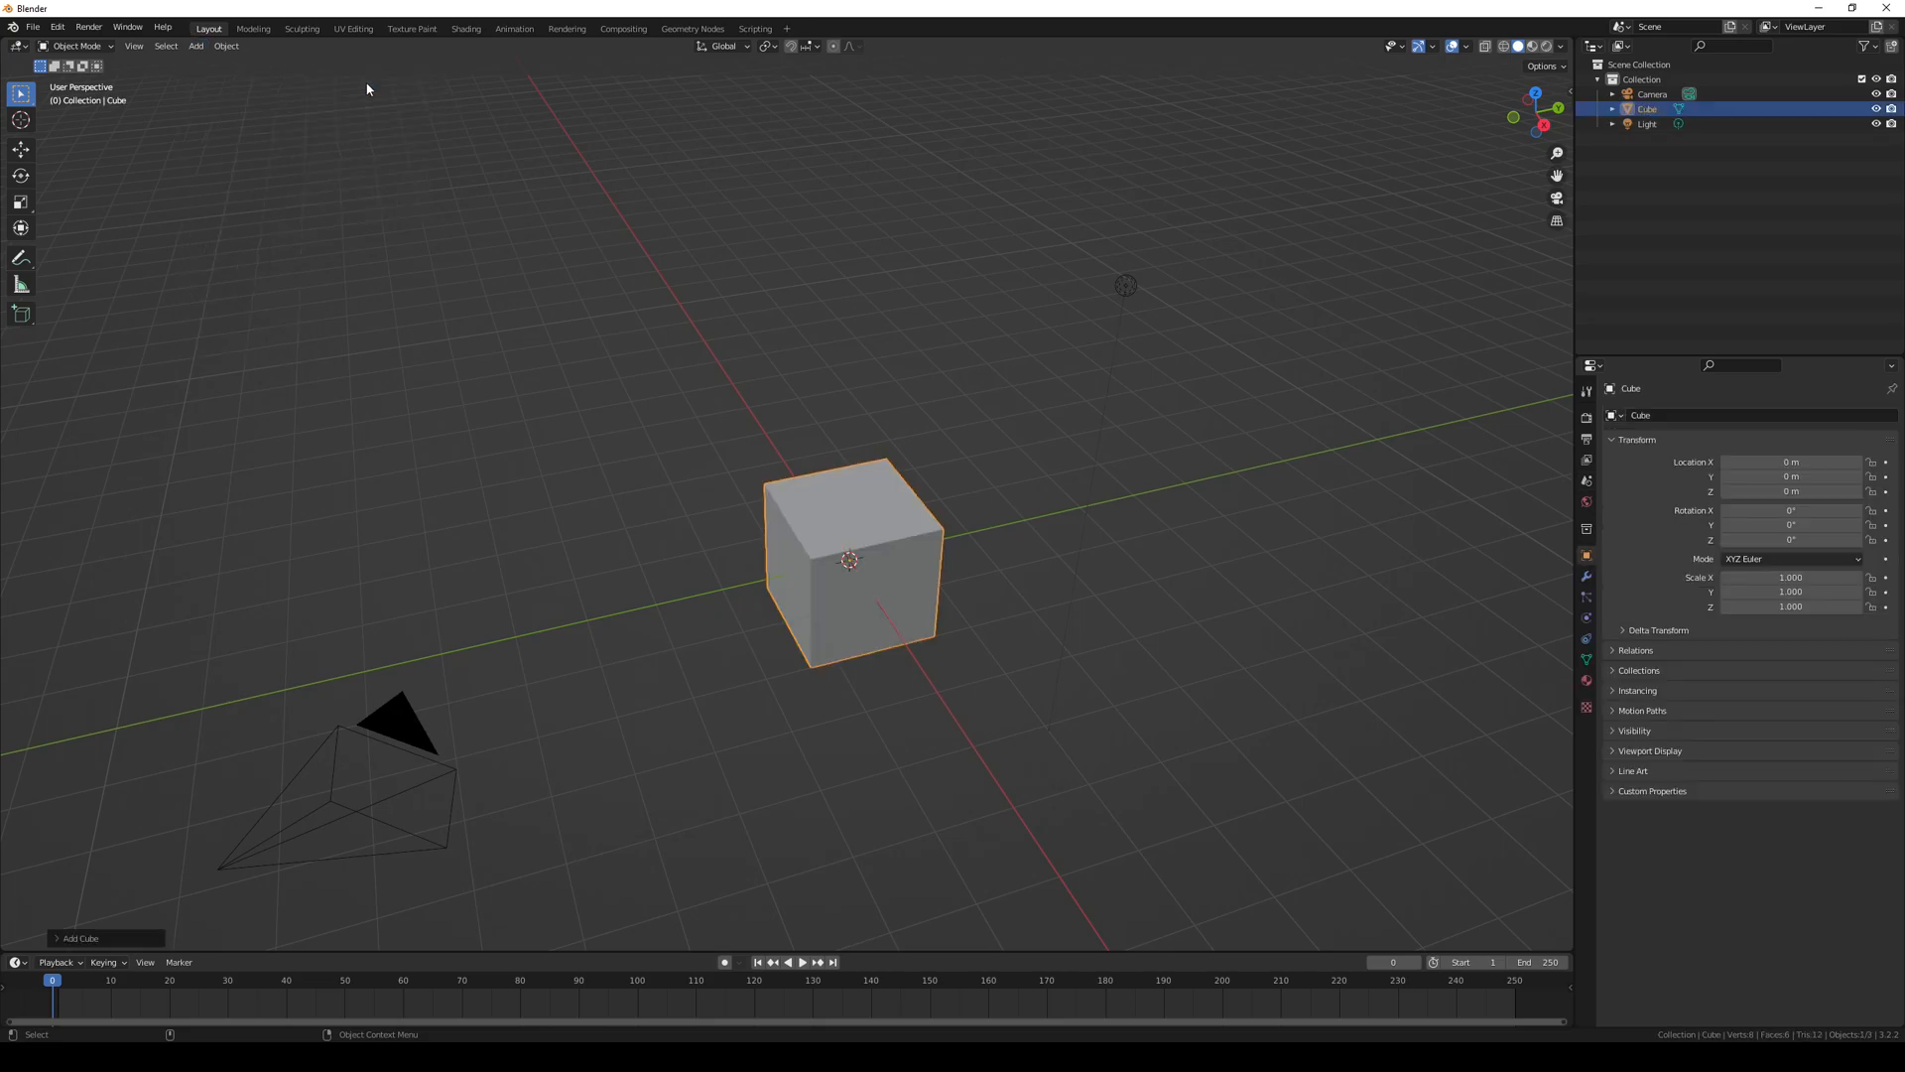
- Select the newly added cube and delete it
left_click(895, 680)
left_click(866, 645)
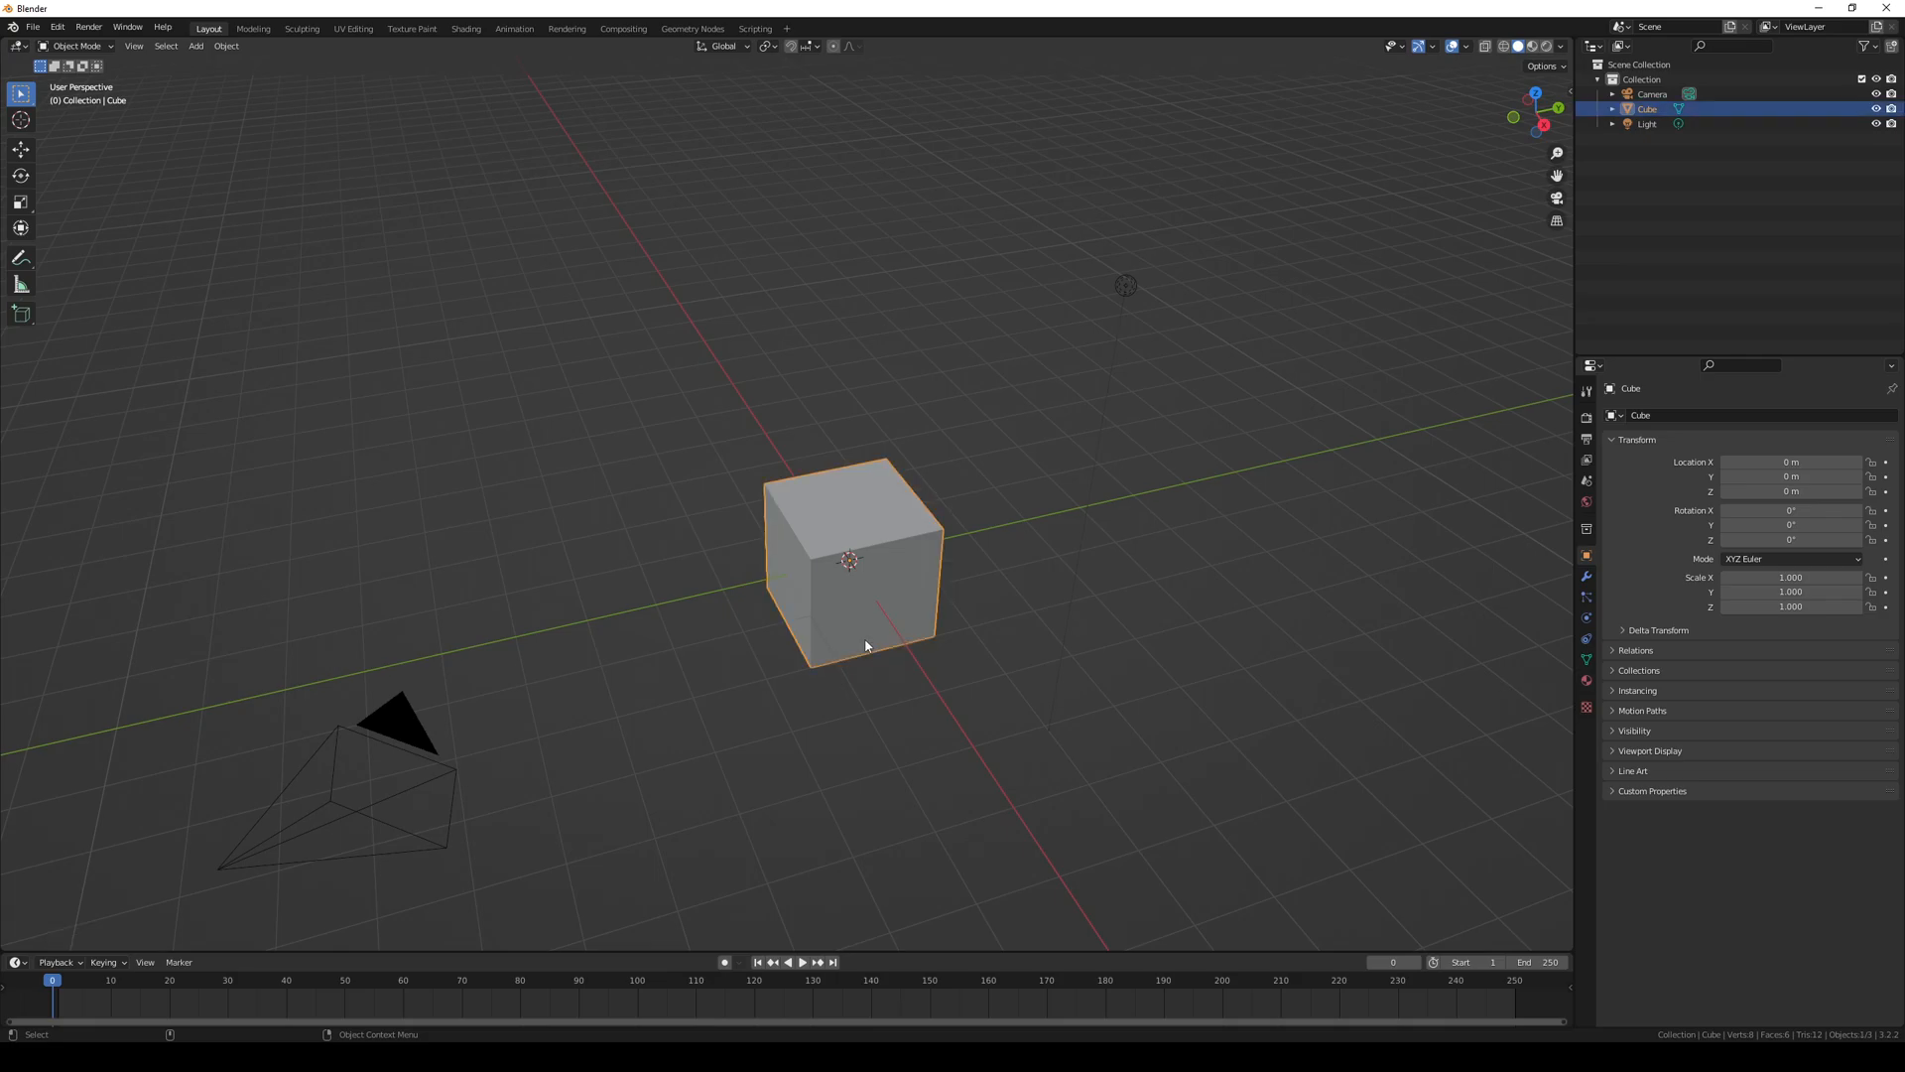
key("Delete")
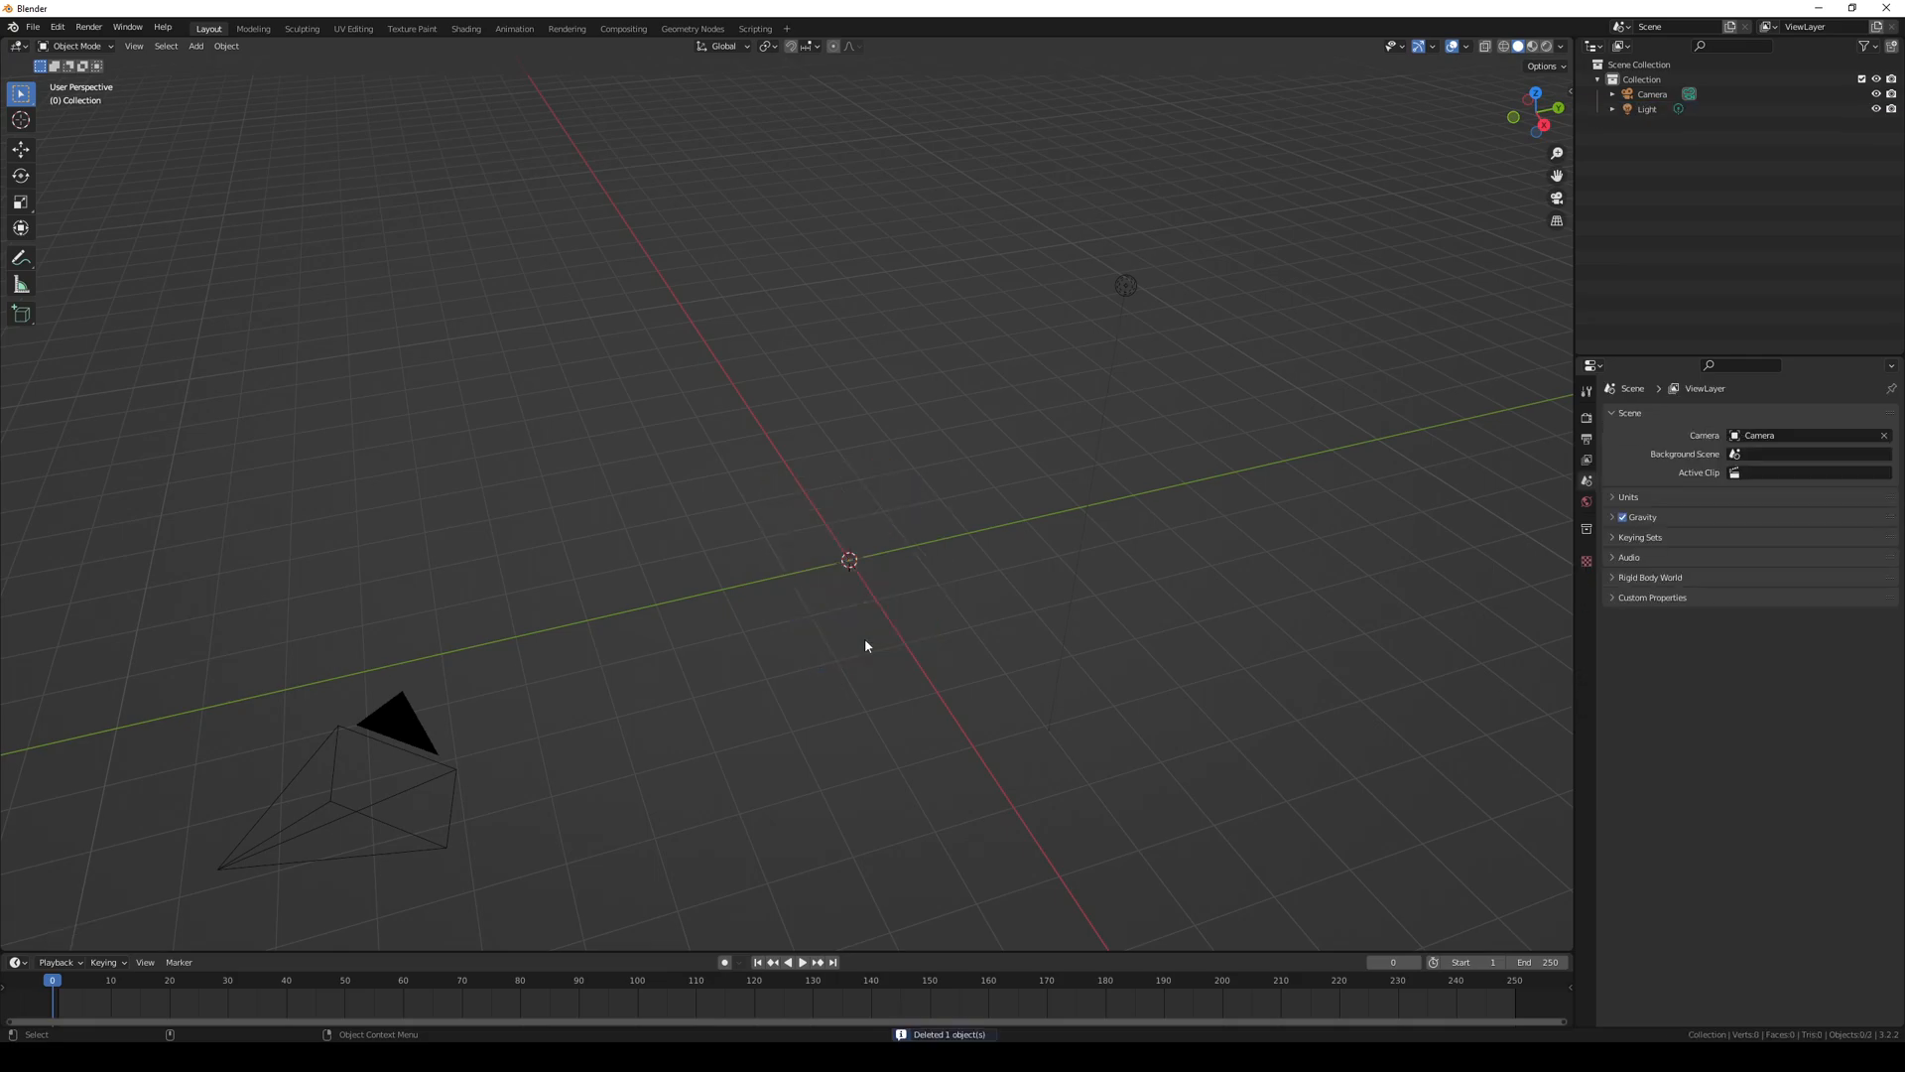
scroll(865, 645, "down", 4)
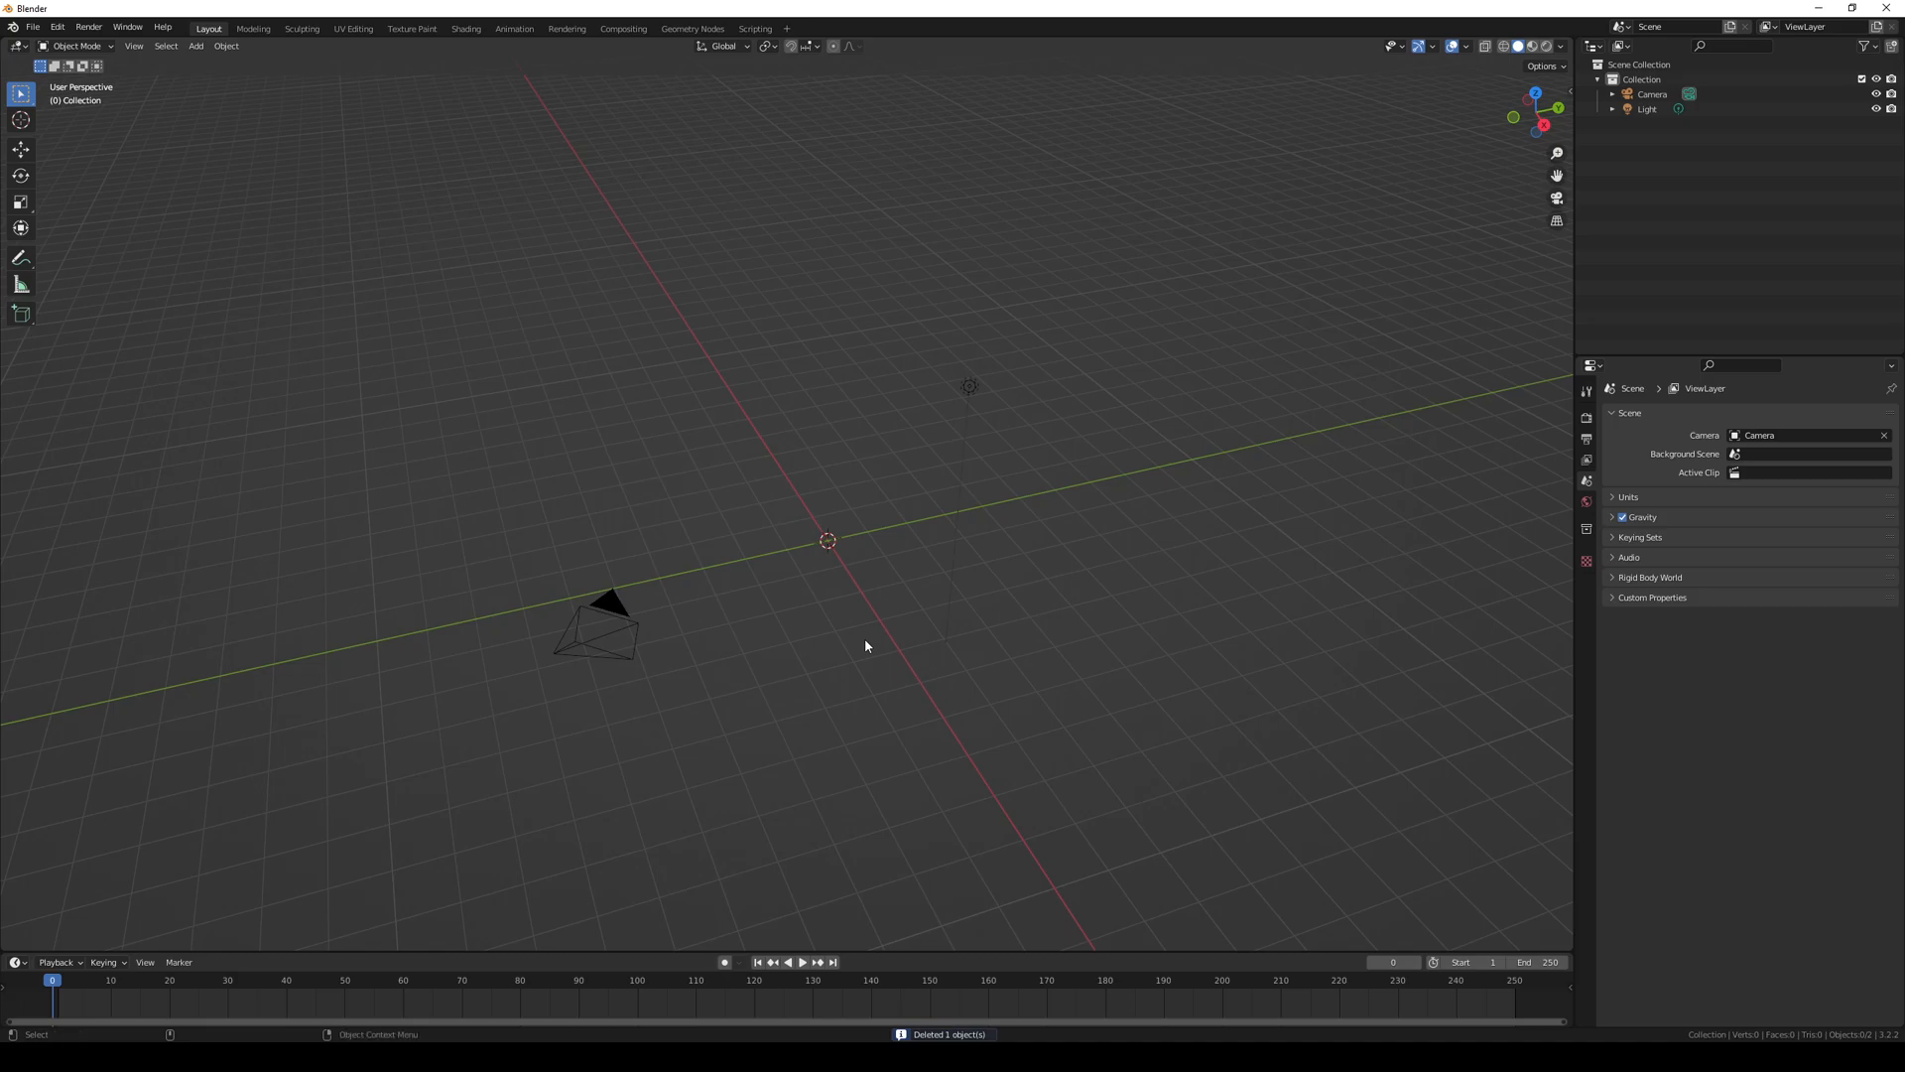
scroll(861, 636, "up", 5)
right_click(833, 603)
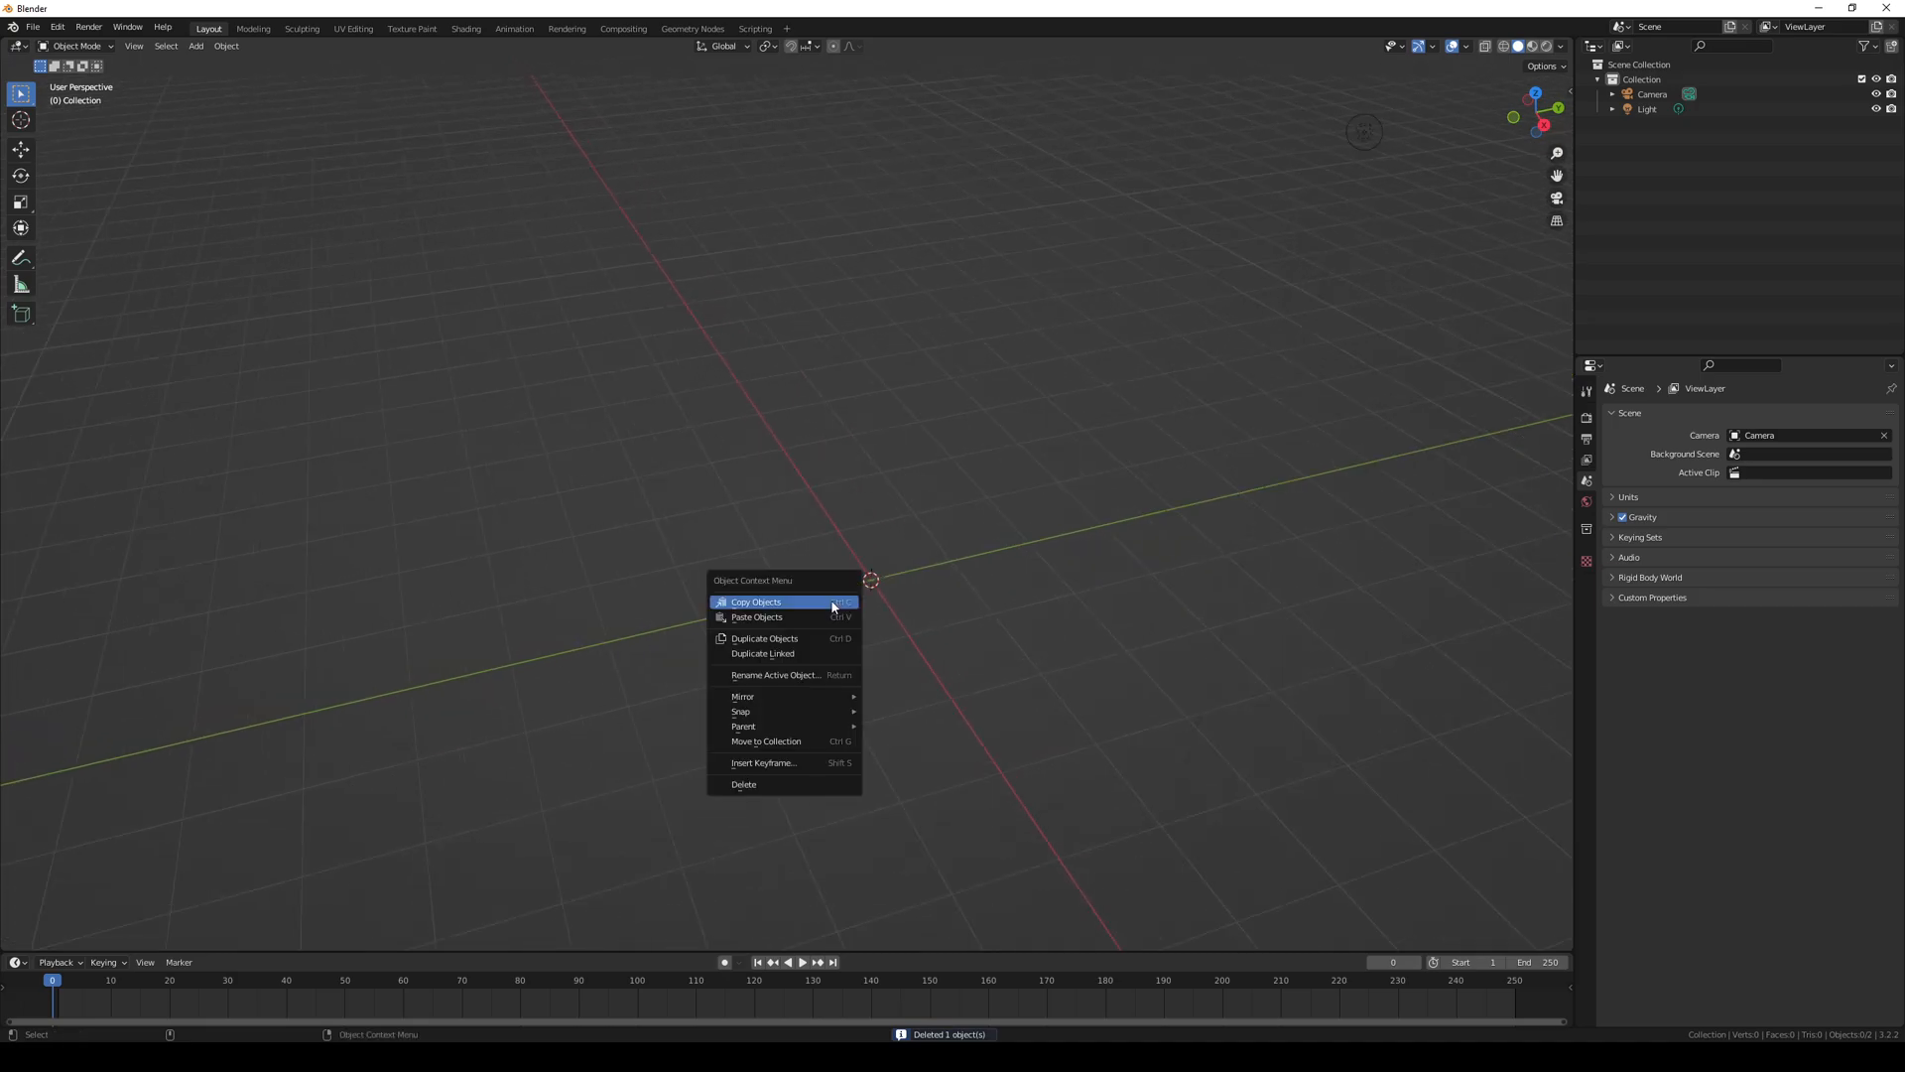
right_click(771, 528)
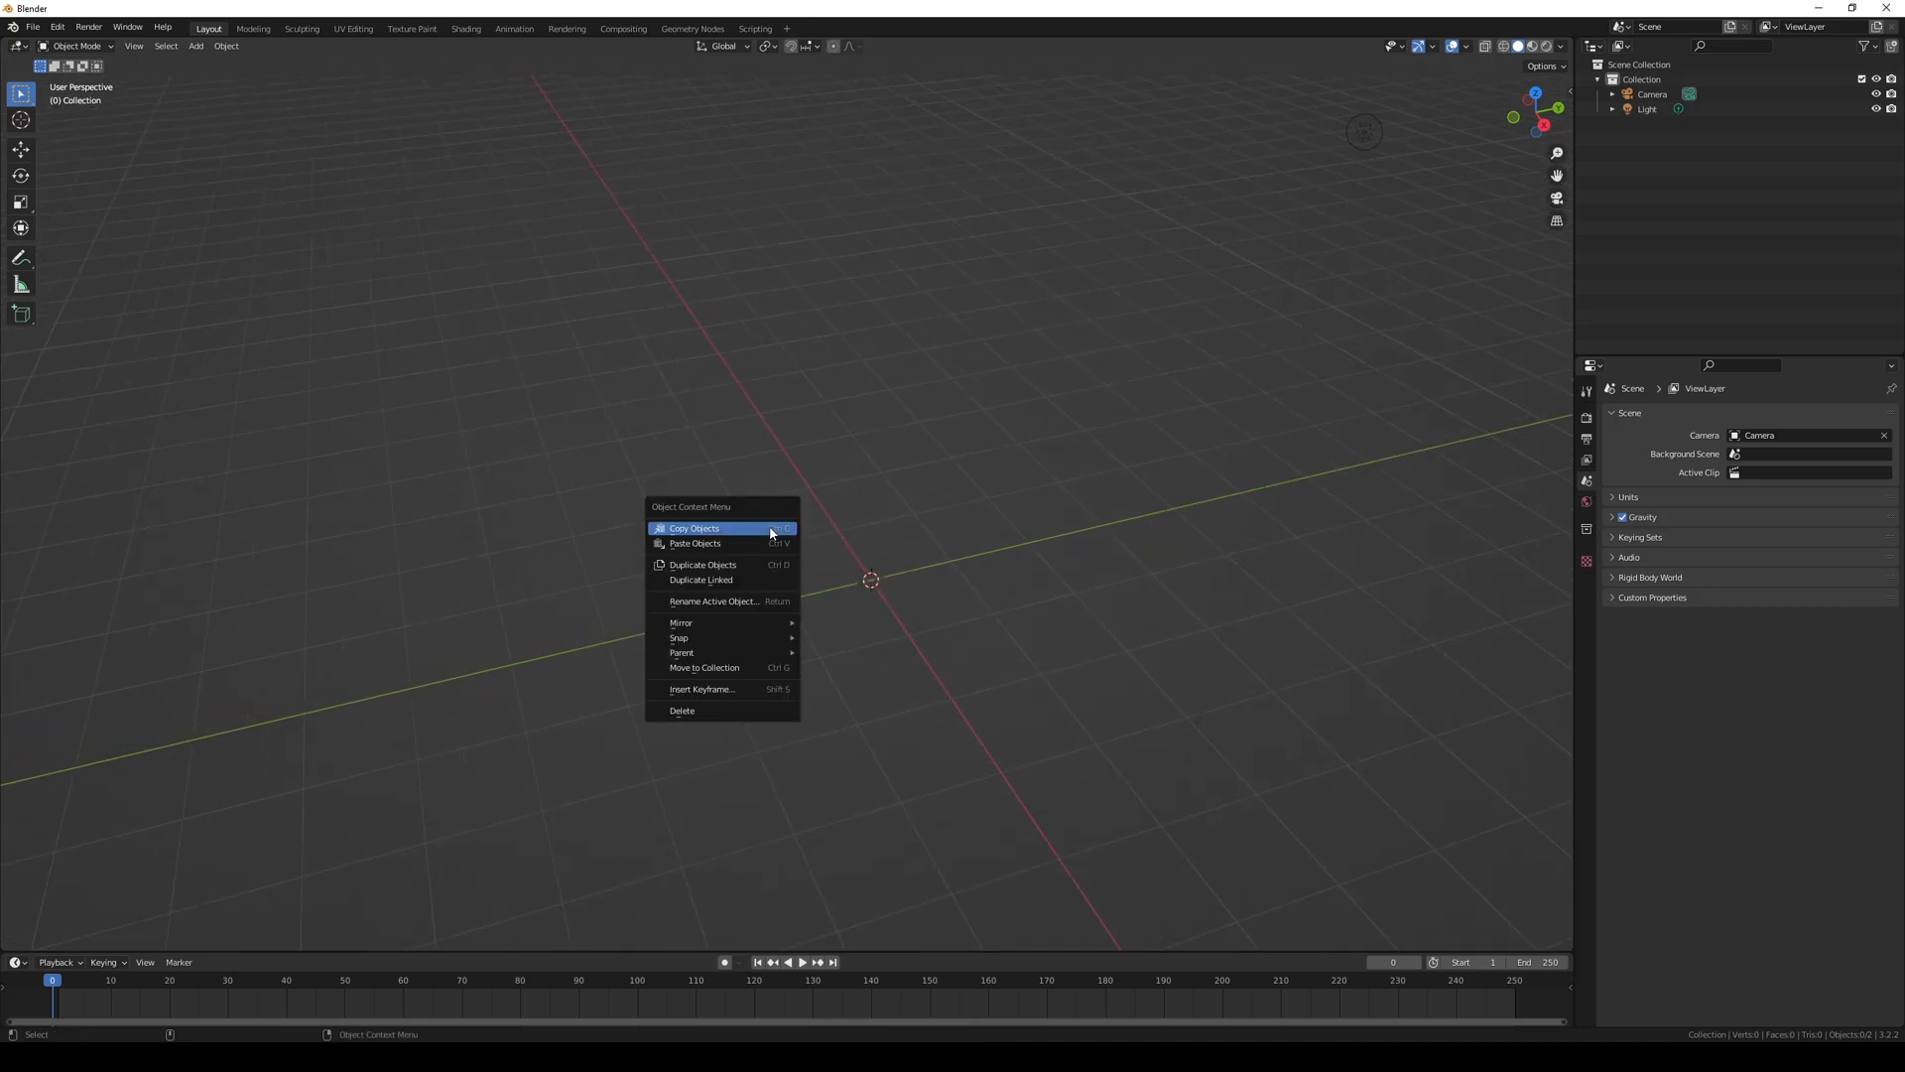
scroll(713, 532, "down", 4)
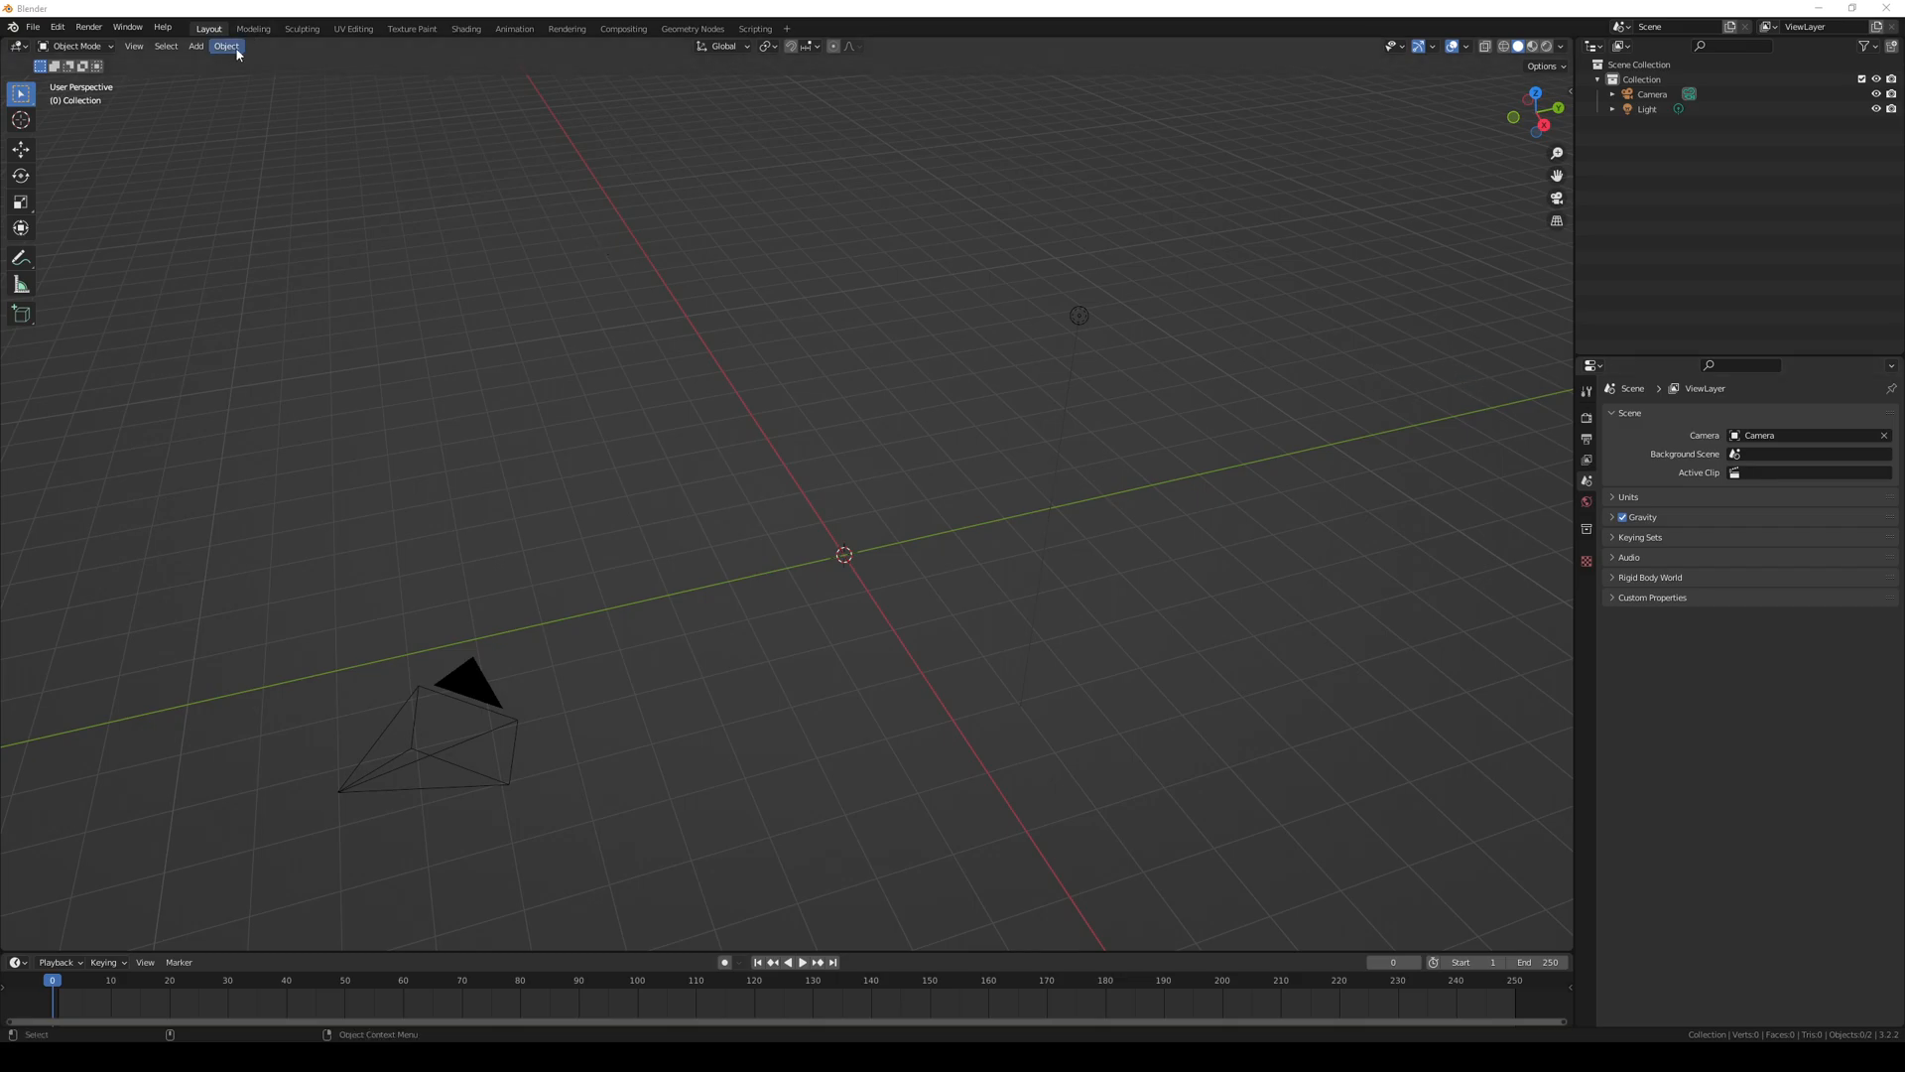
- Add a monkey mesh at the scene's origin
left_click(197, 47)
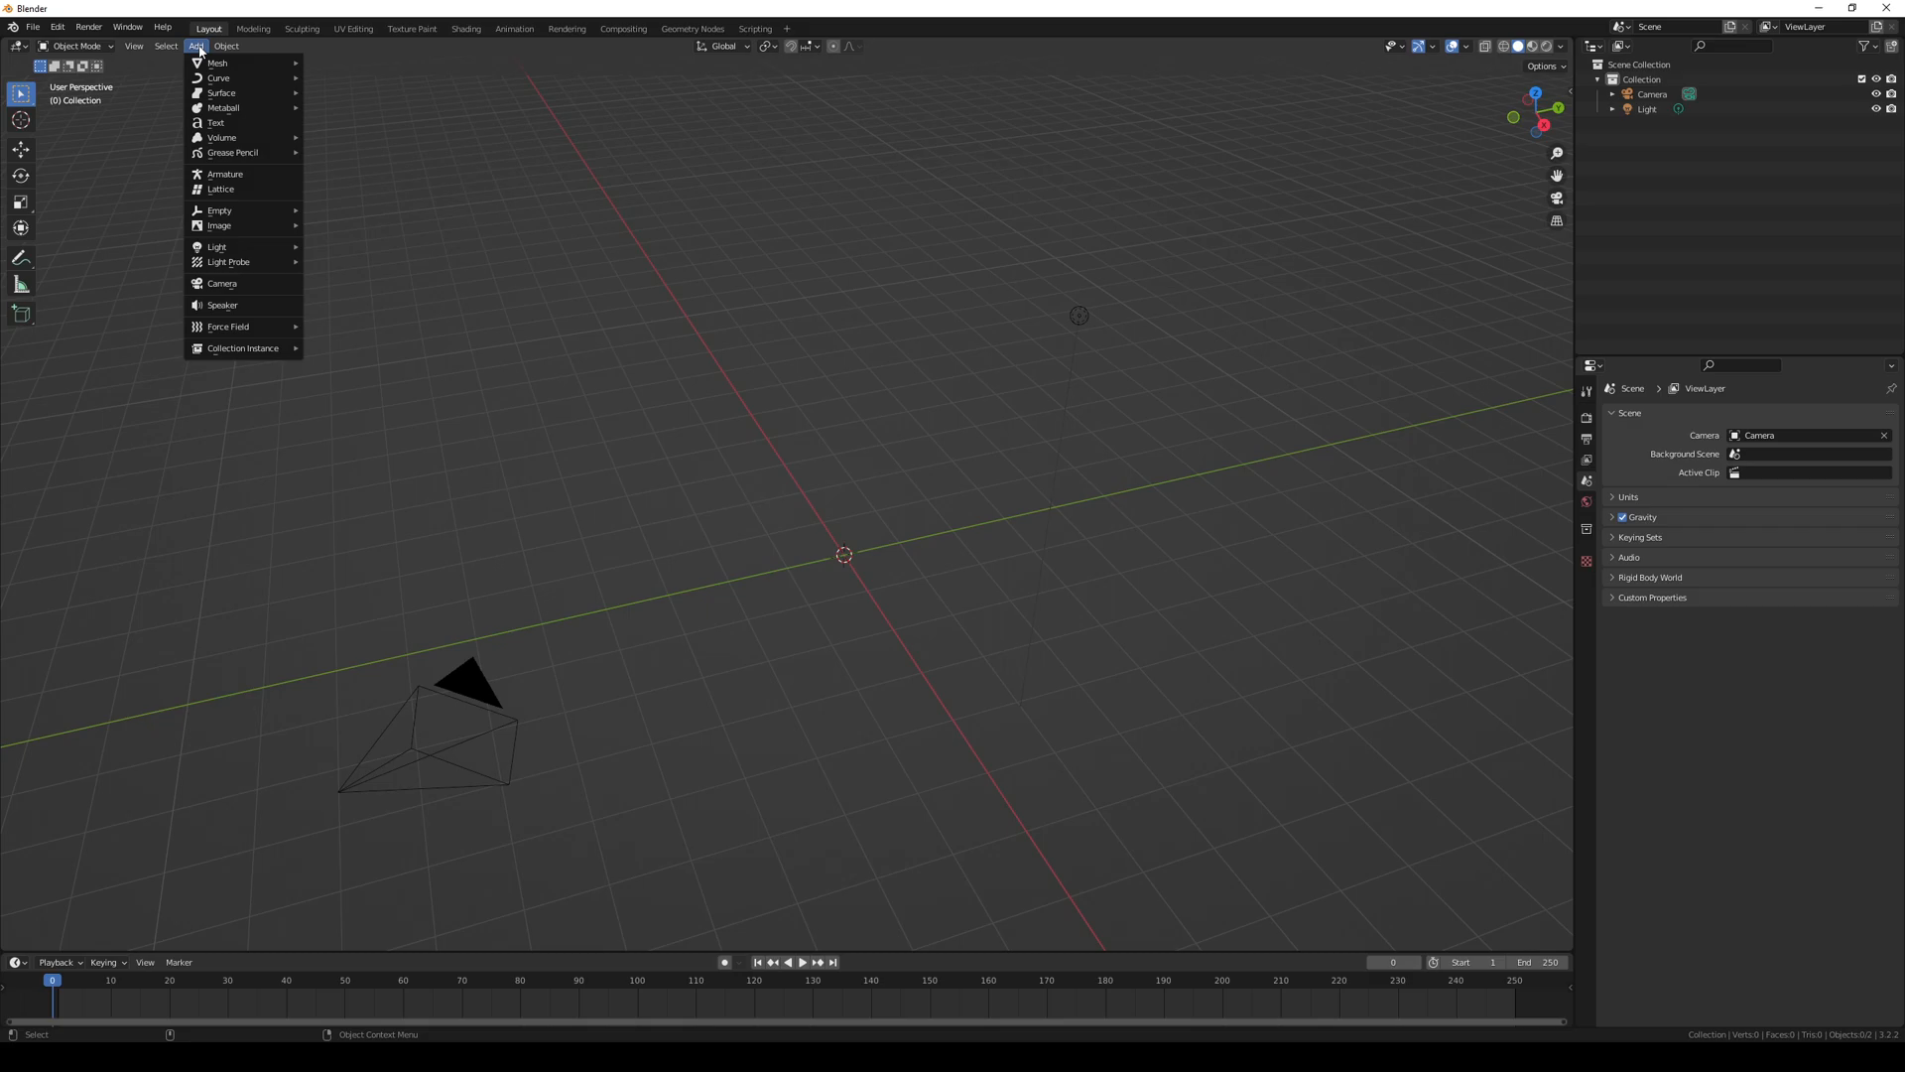
mouse_move(204, 64)
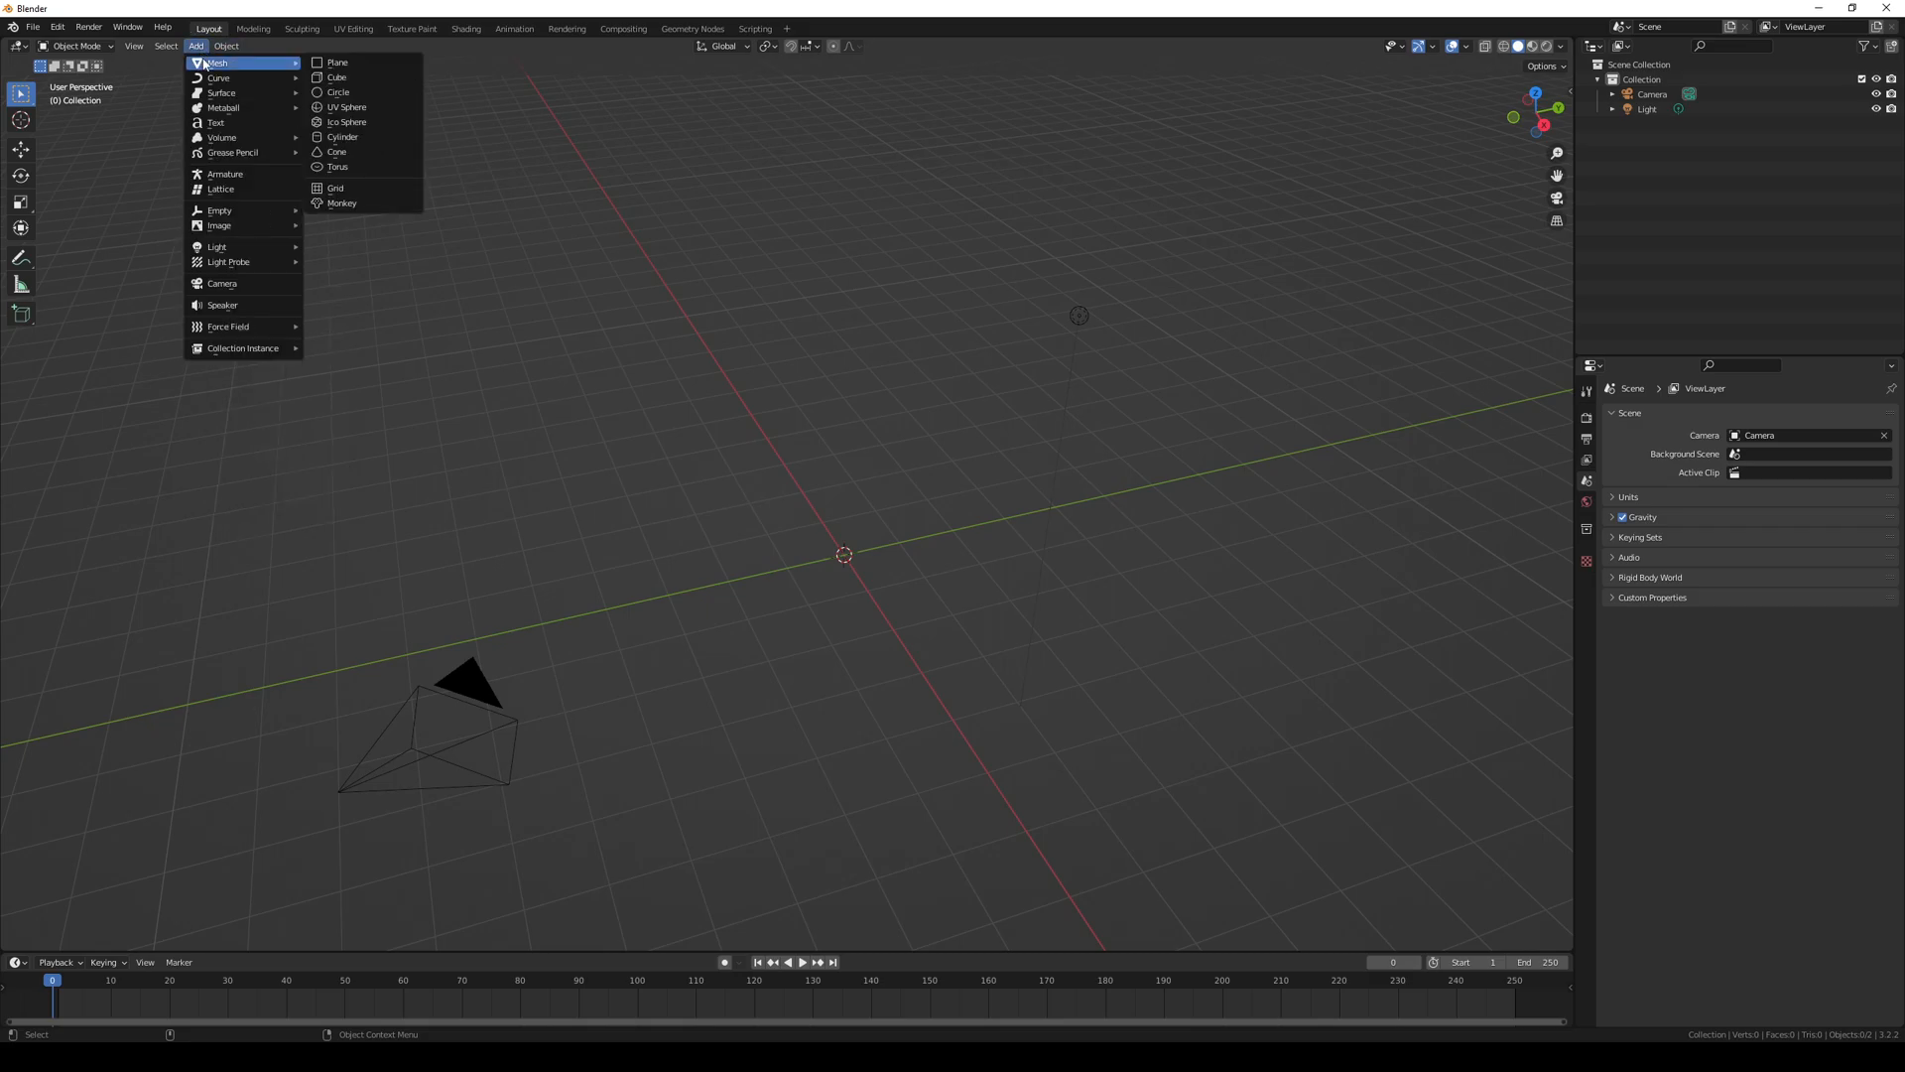
left_click(344, 204)
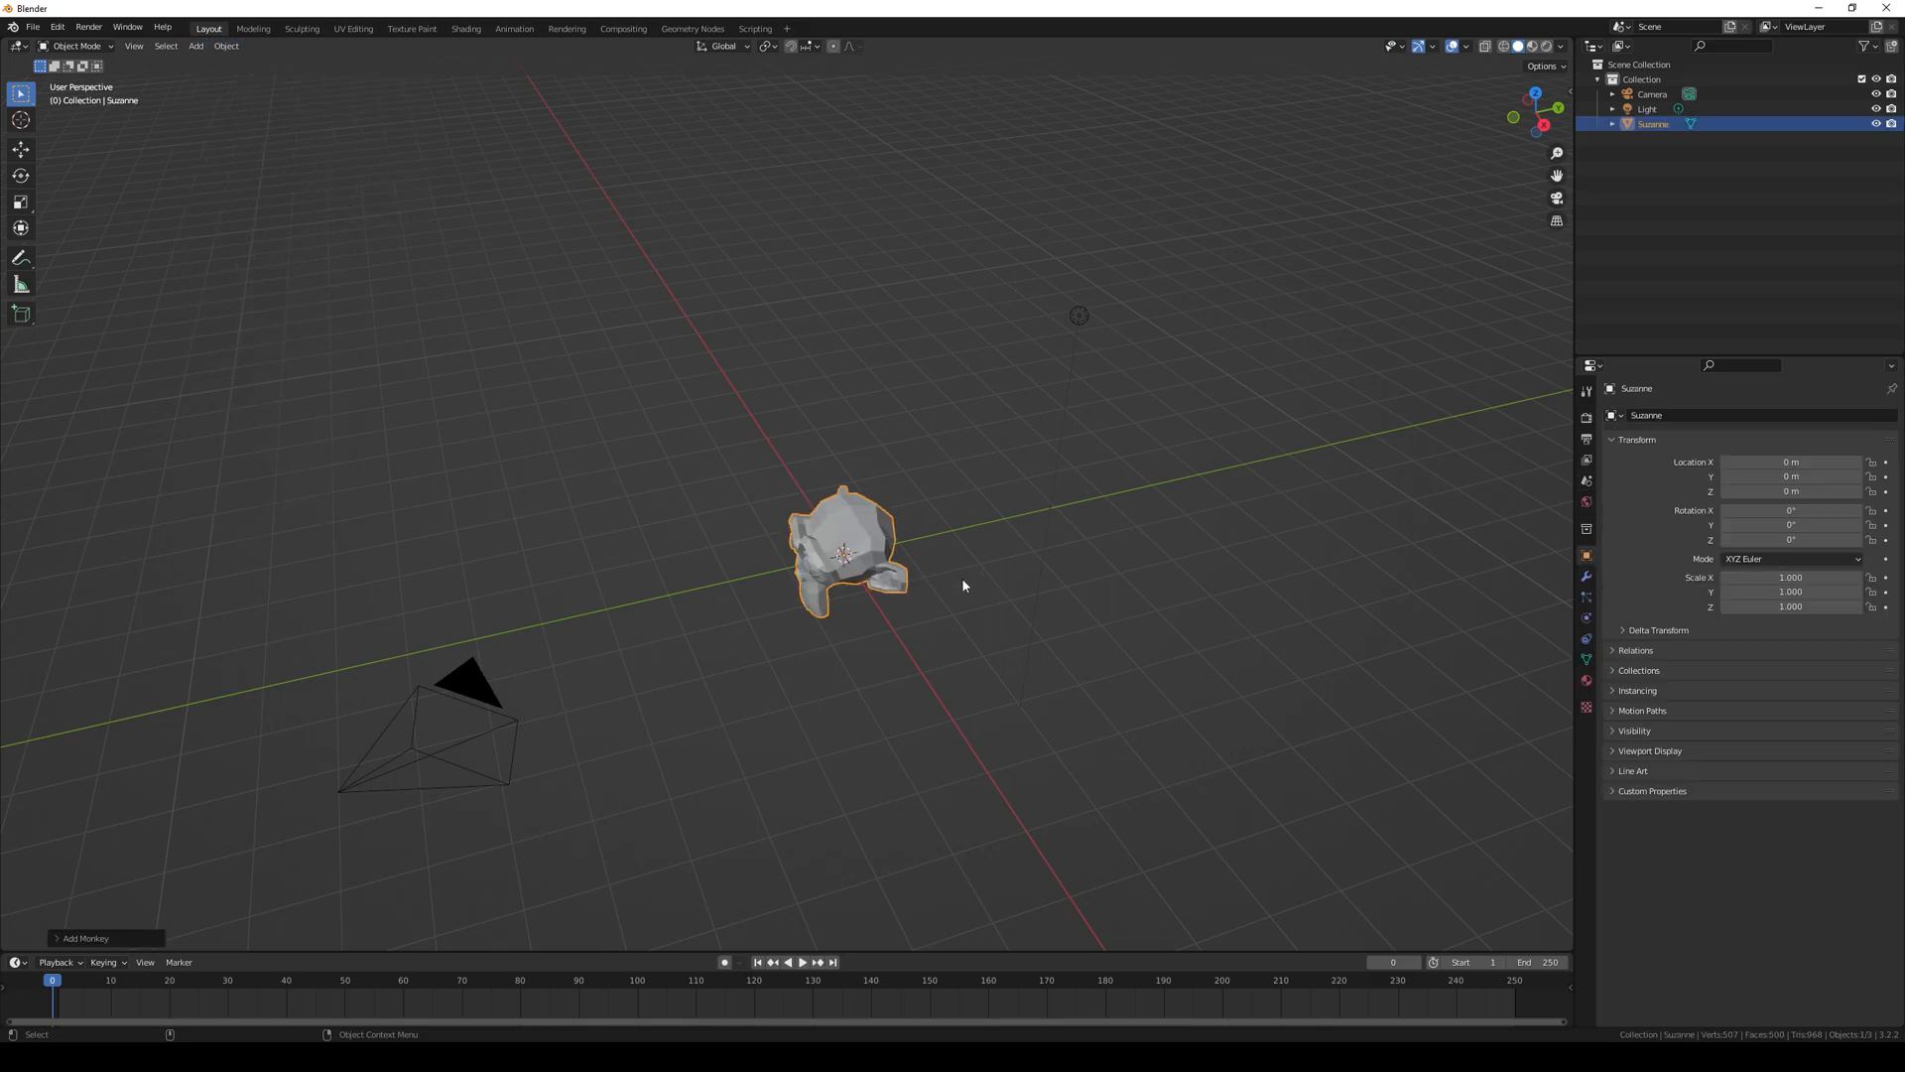
- Frame the monkey in the viewport and activate the Move tool
scroll(963, 586, "up", 7)
scroll(907, 660, "down", 8)
key("KP_Decimal")
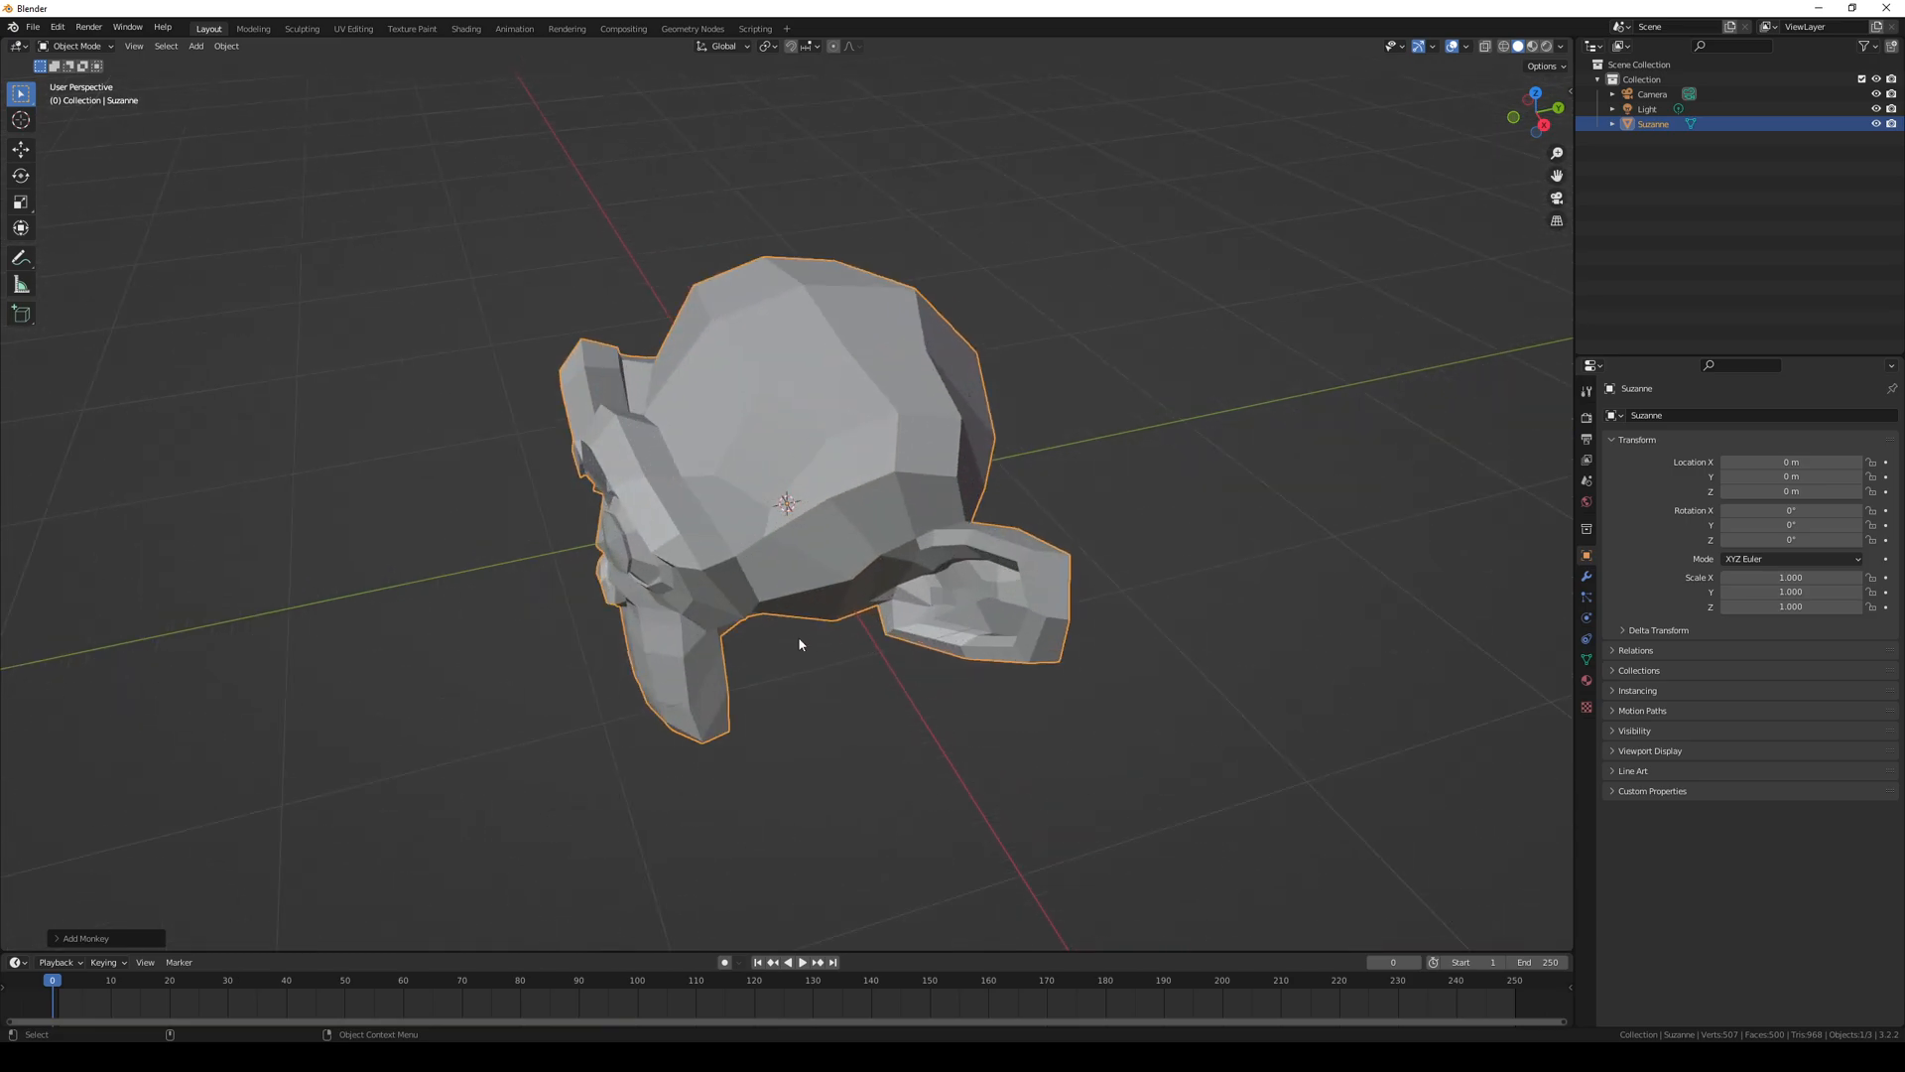
mouse_move(811, 669)
middle_mouse_down()
mouse_move(907, 596)
mouse_move(1080, 594)
mouse_move(1075, 564)
mouse_move(915, 595)
mouse_move(832, 643)
middle_mouse_up()
key("shift+space")
key("g")
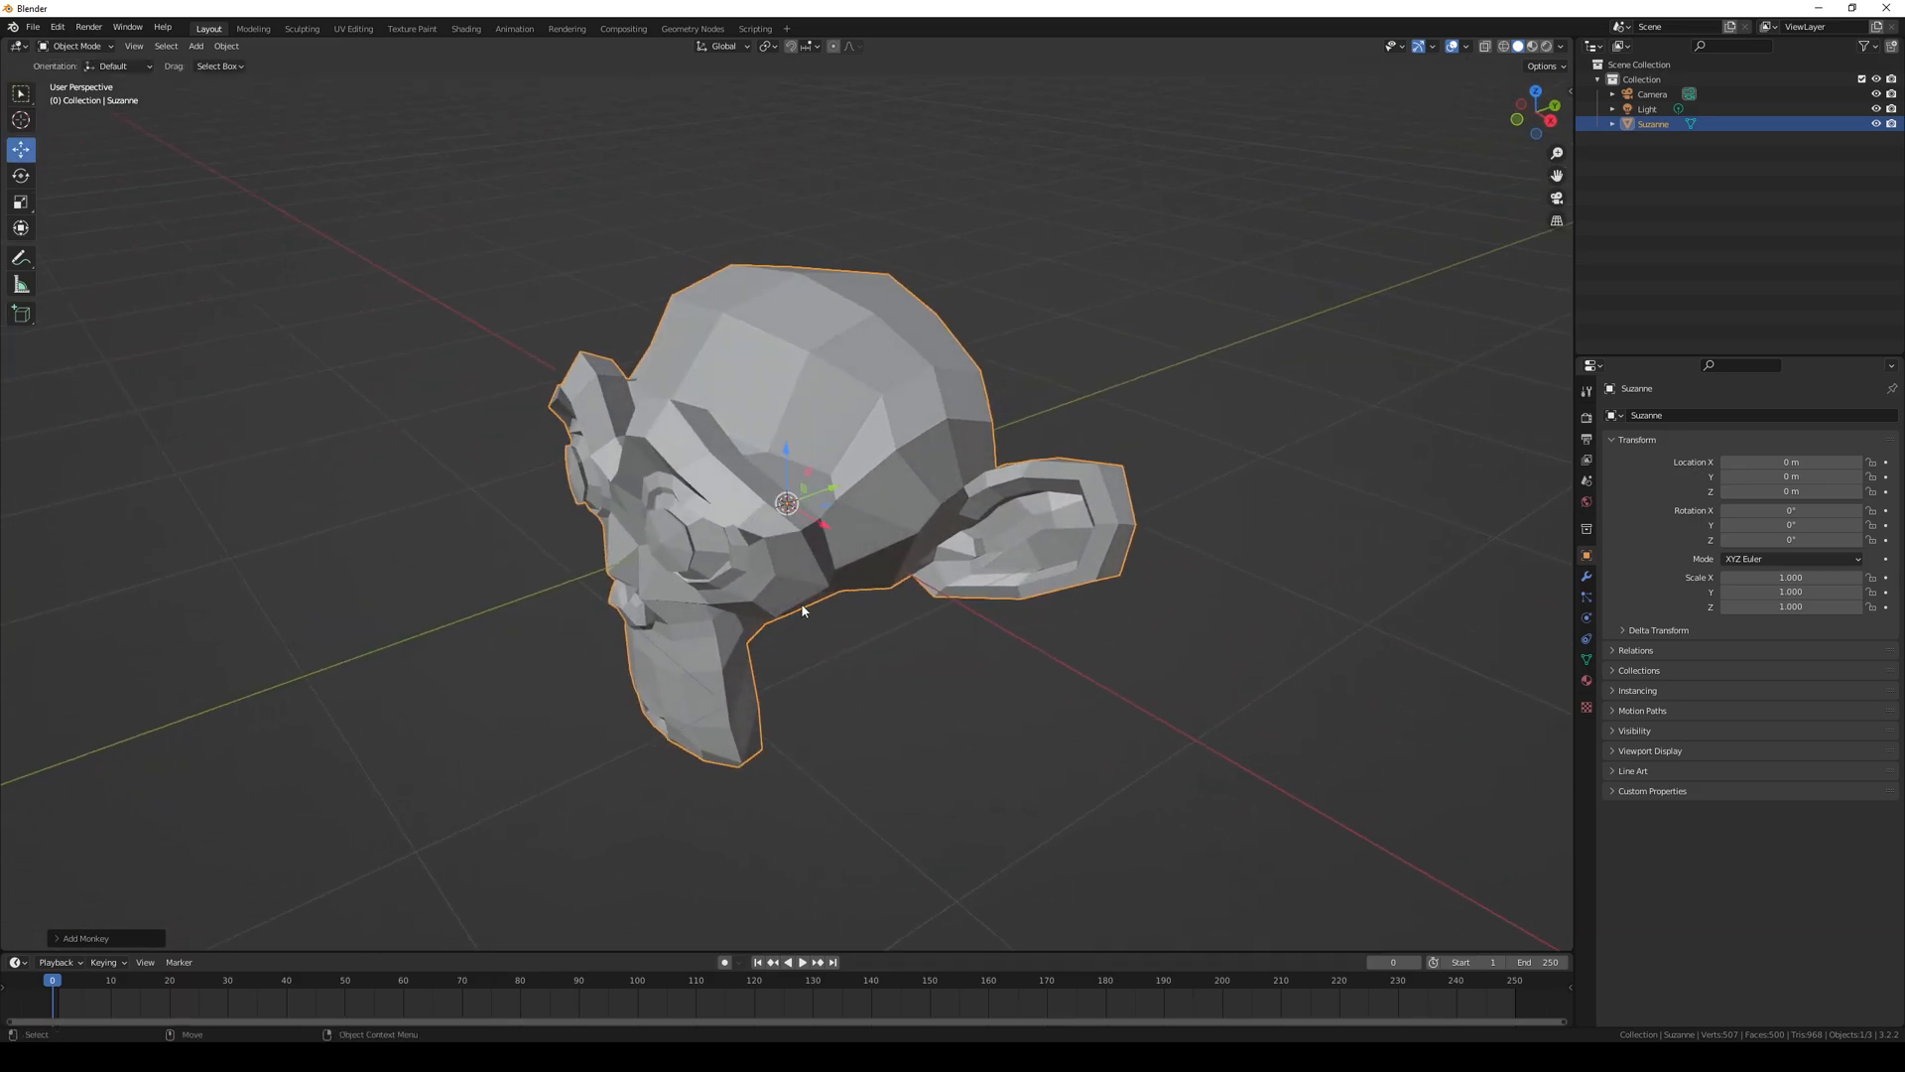
- Move the monkey about 0.28 m down along the Z axis with the move gizmo
left_click_drag(784, 465, 813, 533)
key("ctrl+z")
middle_click_drag(815, 627, 810, 536)
scroll(810, 528, "down", 5)
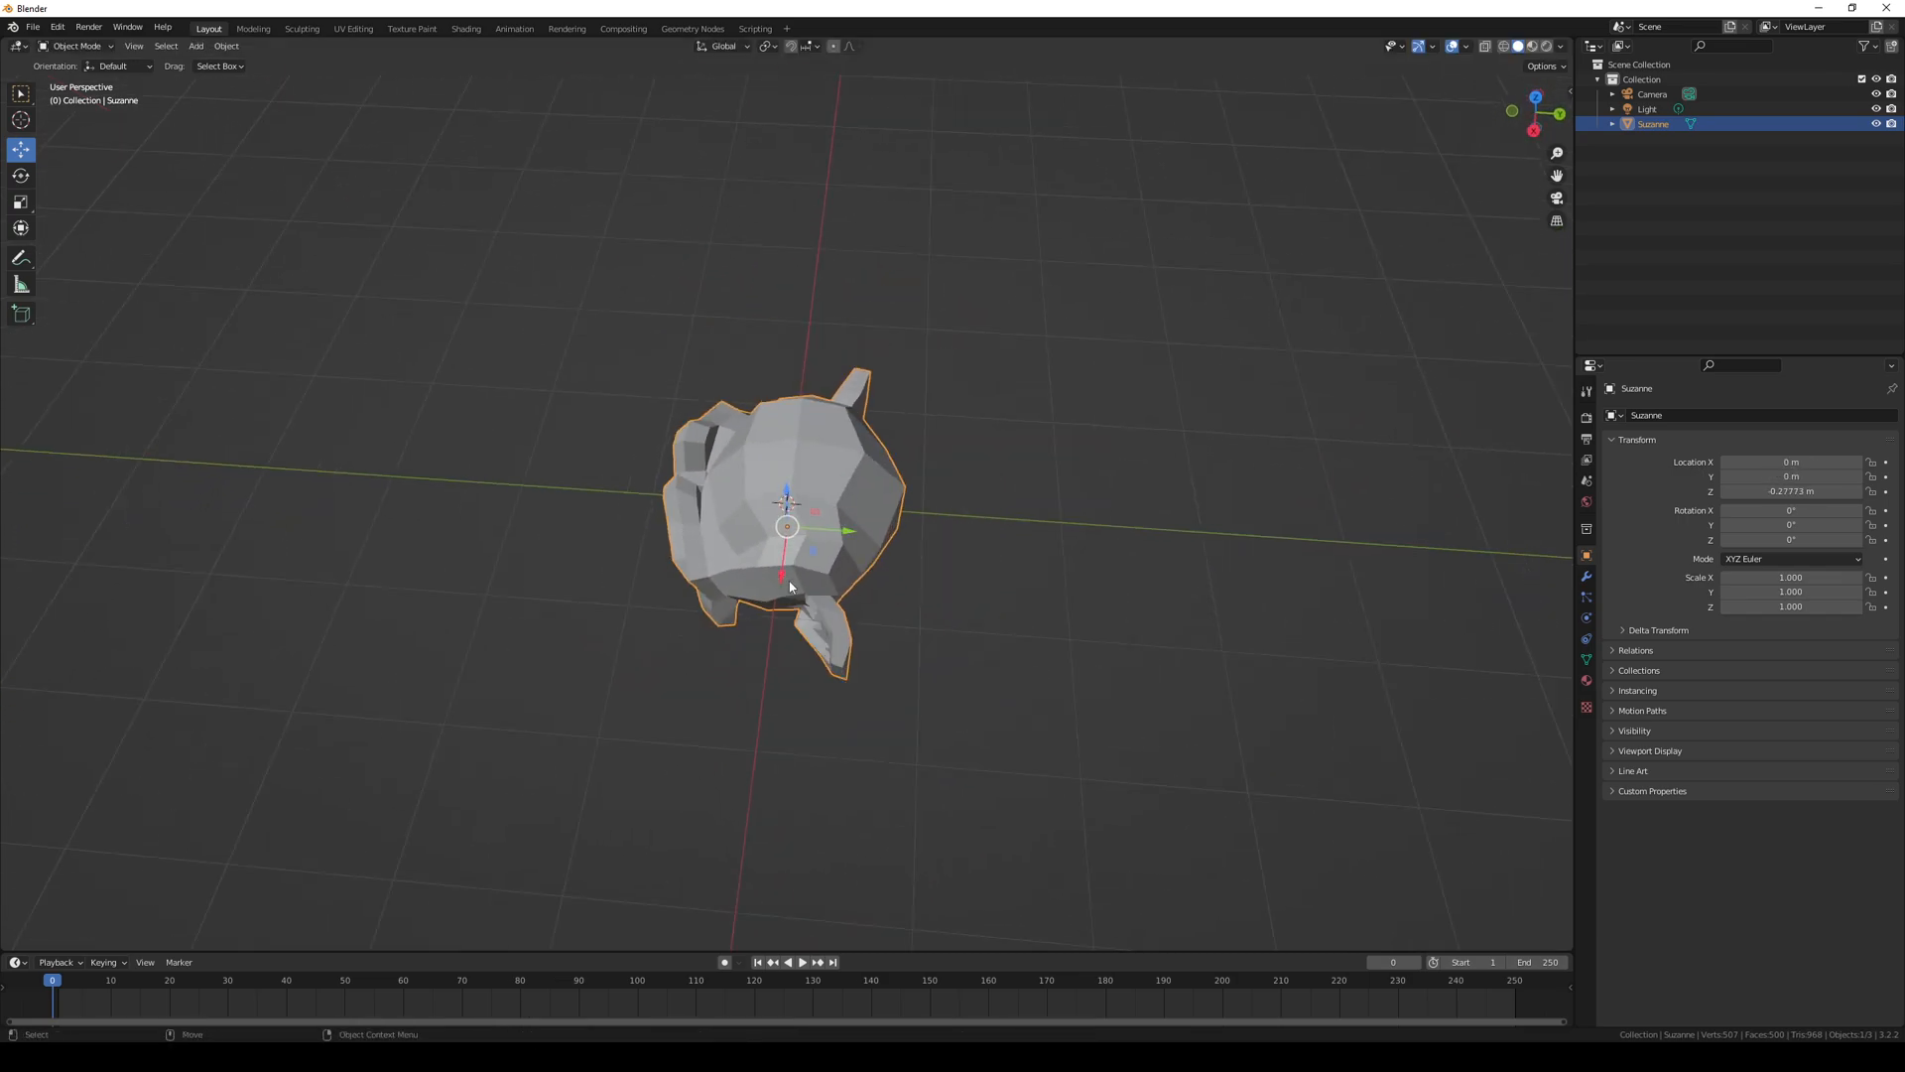
- Try moving the monkey freely with the move gizmo and with the Grab command, undoing each move
mouse_move(791, 533)
left_mouse_down()
mouse_move(819, 387)
mouse_move(938, 139)
mouse_move(1499, 263)
mouse_move(1003, 493)
mouse_move(765, 503)
mouse_move(1042, 502)
mouse_move(545, 477)
mouse_move(770, 516)
left_mouse_up()
key("ctrl+z")
middle_click_drag(886, 488, 921, 509)
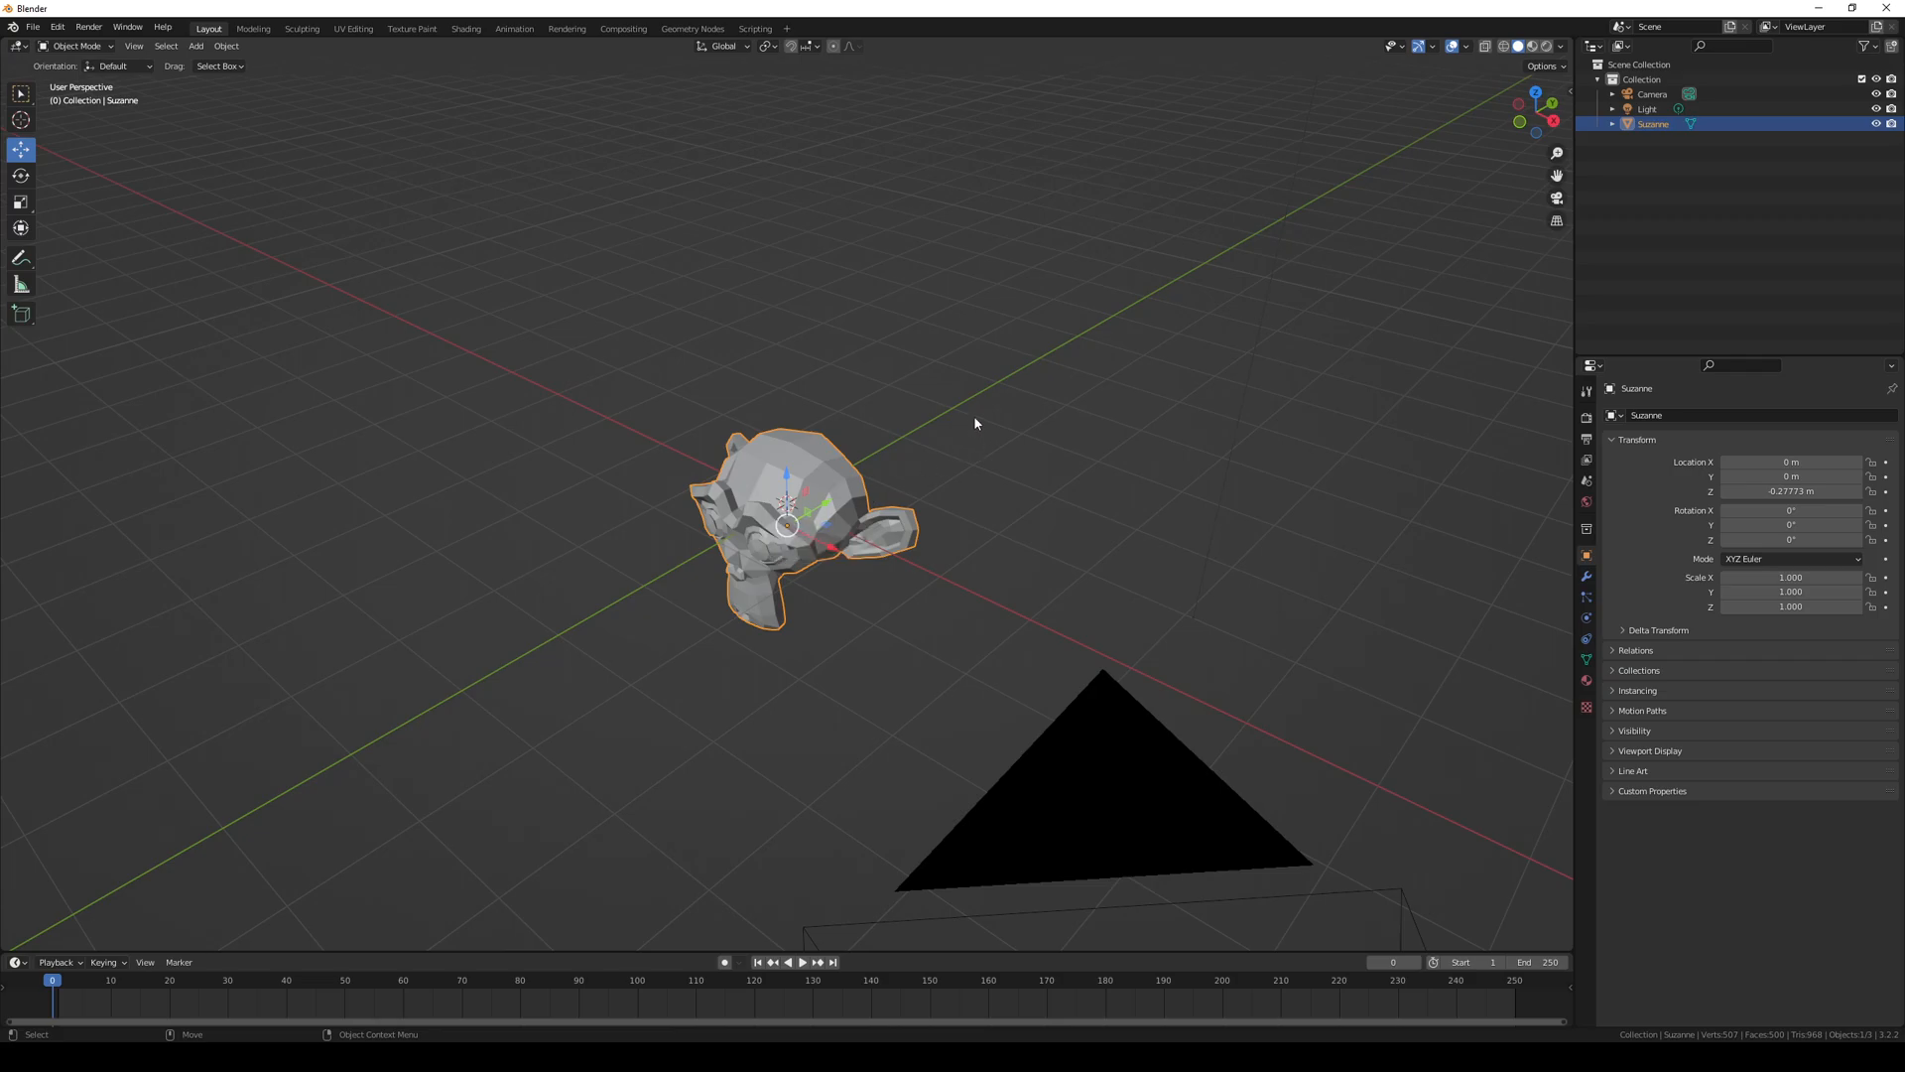
key("g")
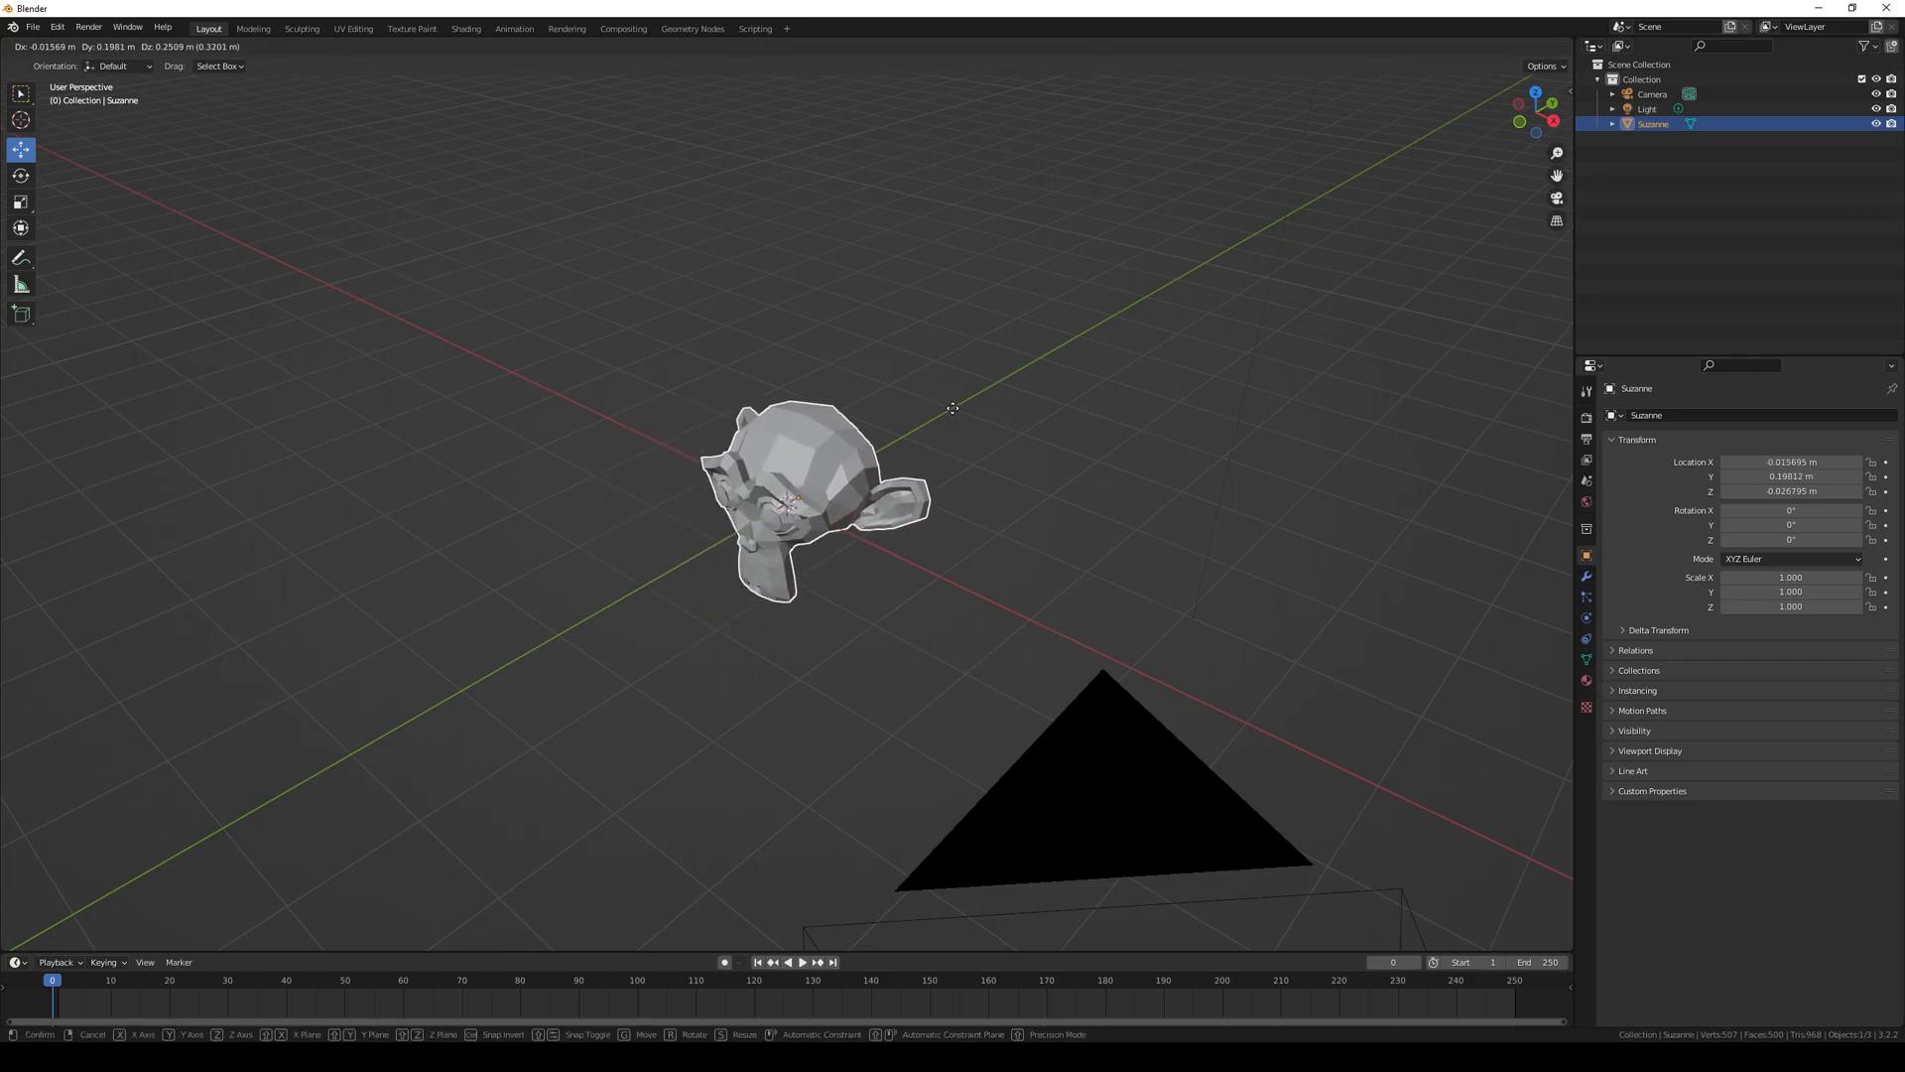
left_click(975, 427)
key("ctrl+z")
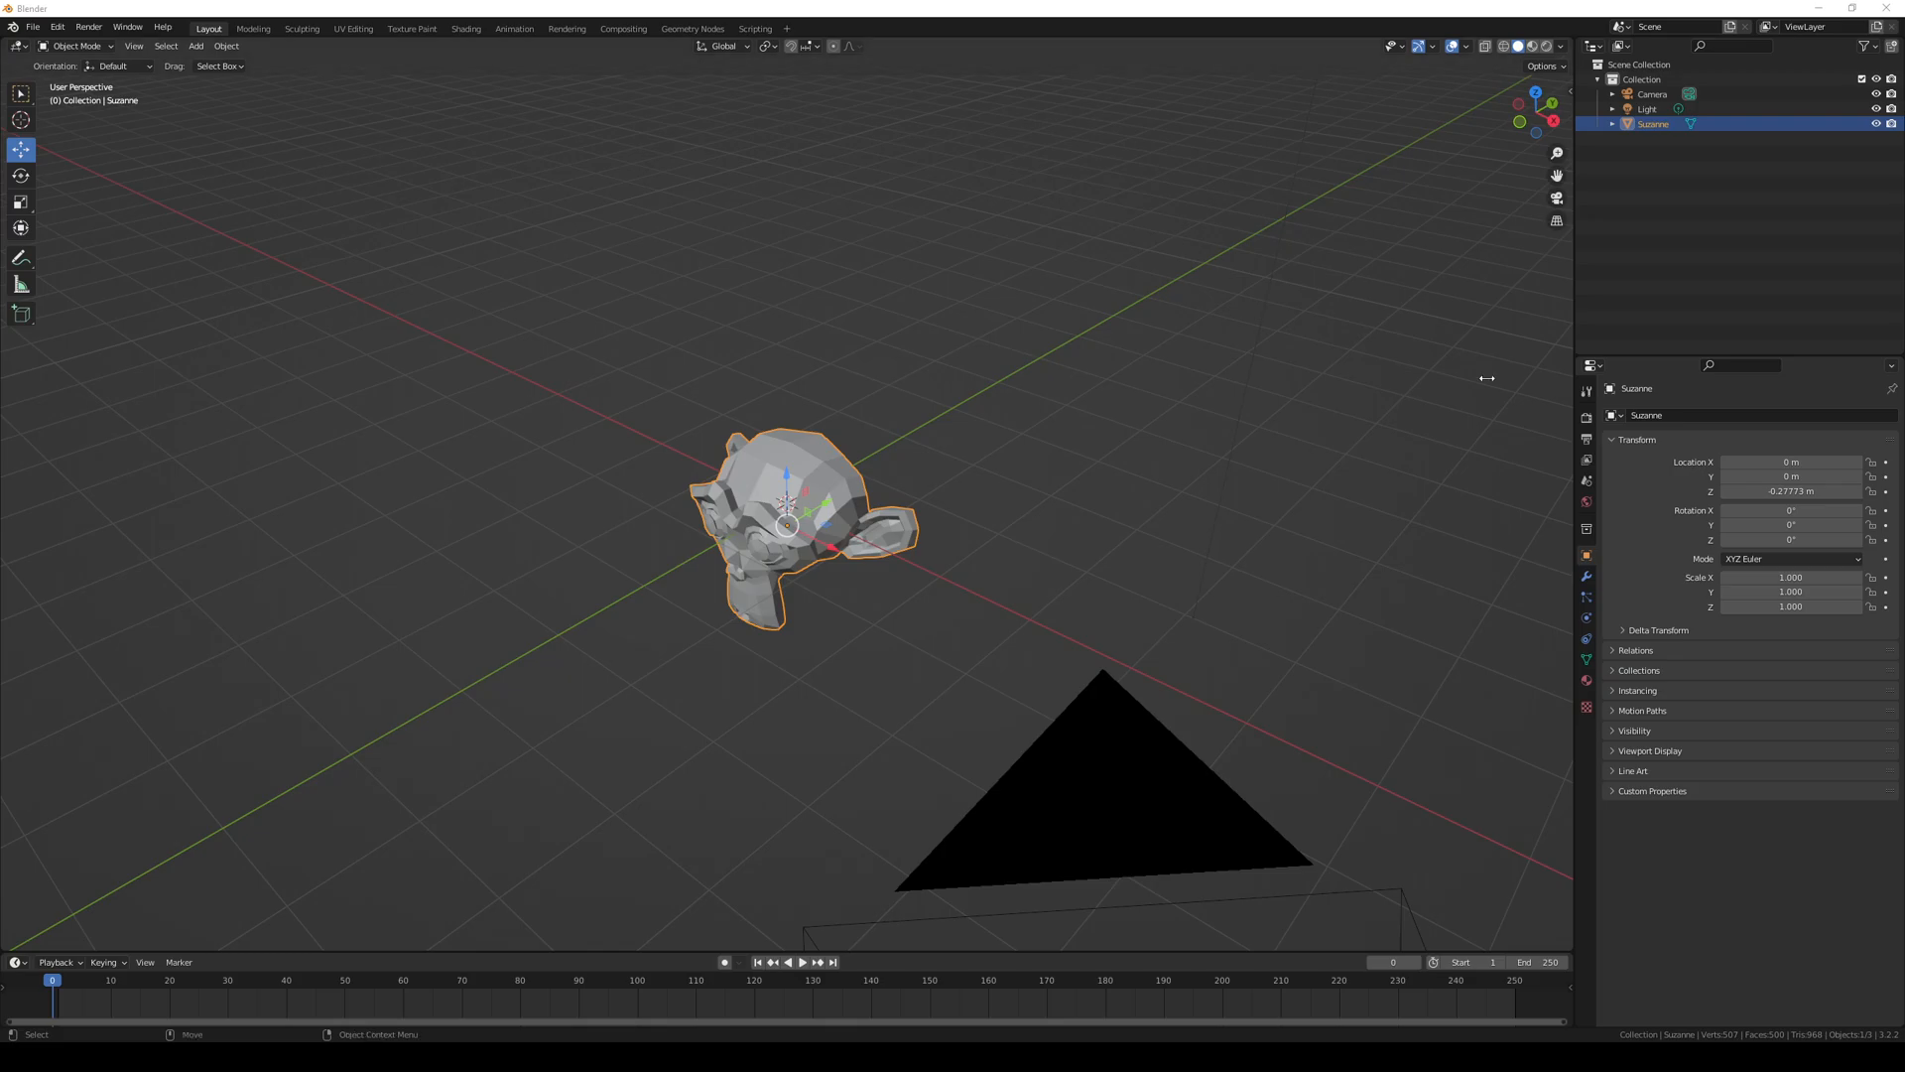
- Load the factory preferences in Blender's preferences and close the preferences window
left_click(34, 26)
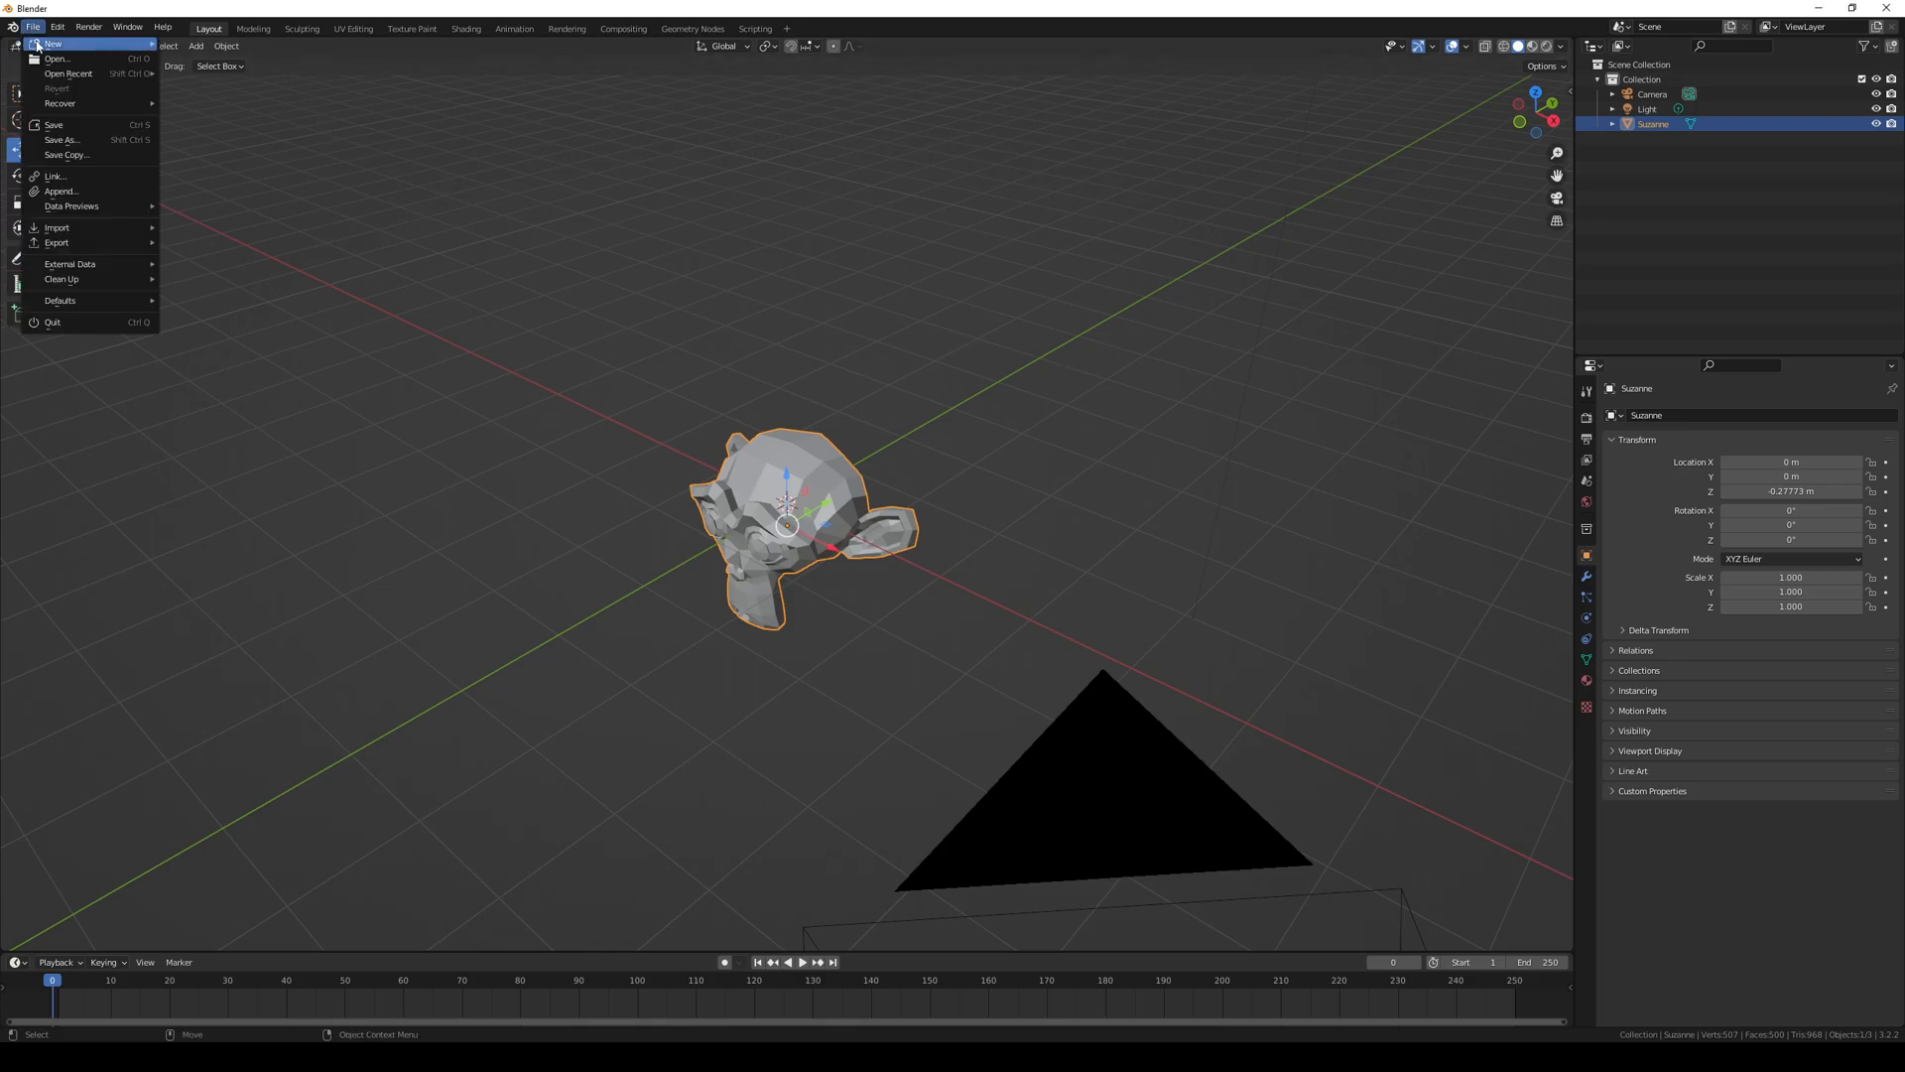
left_click(57, 26)
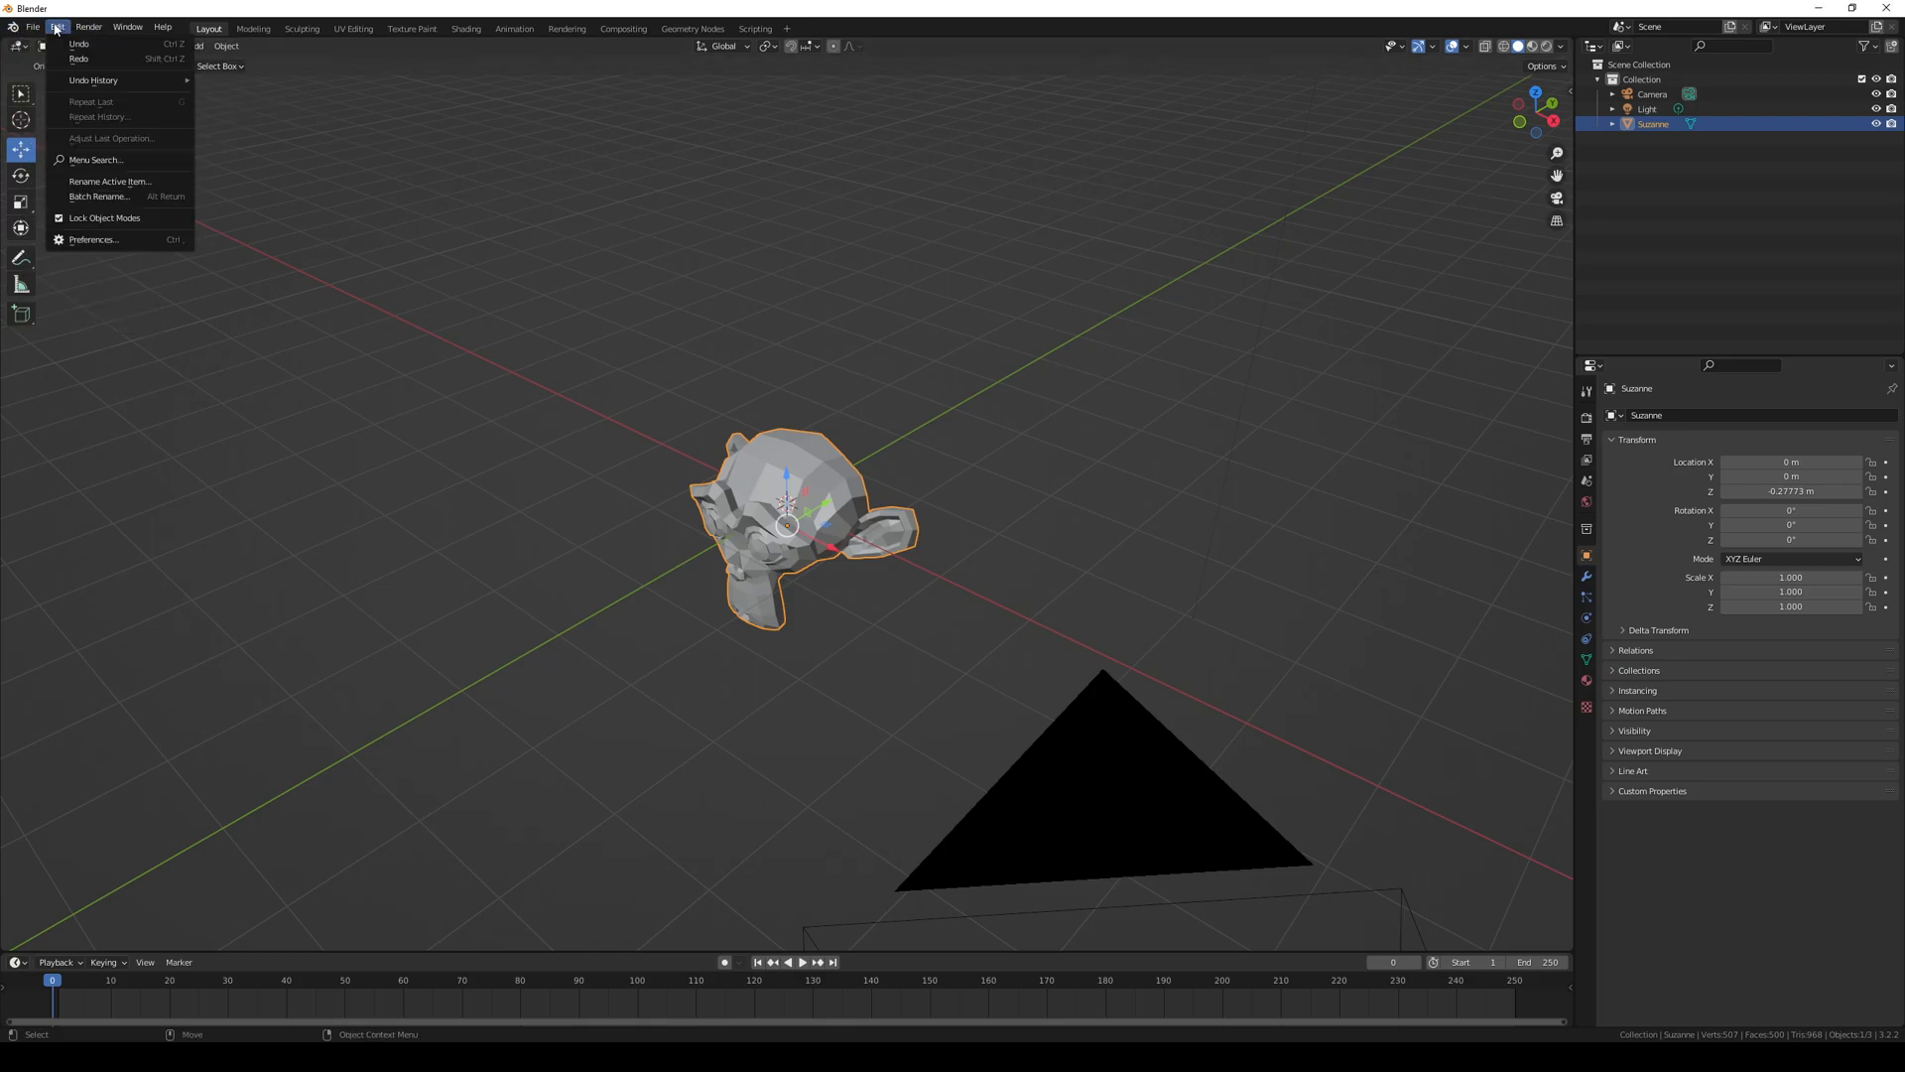
left_click(107, 241)
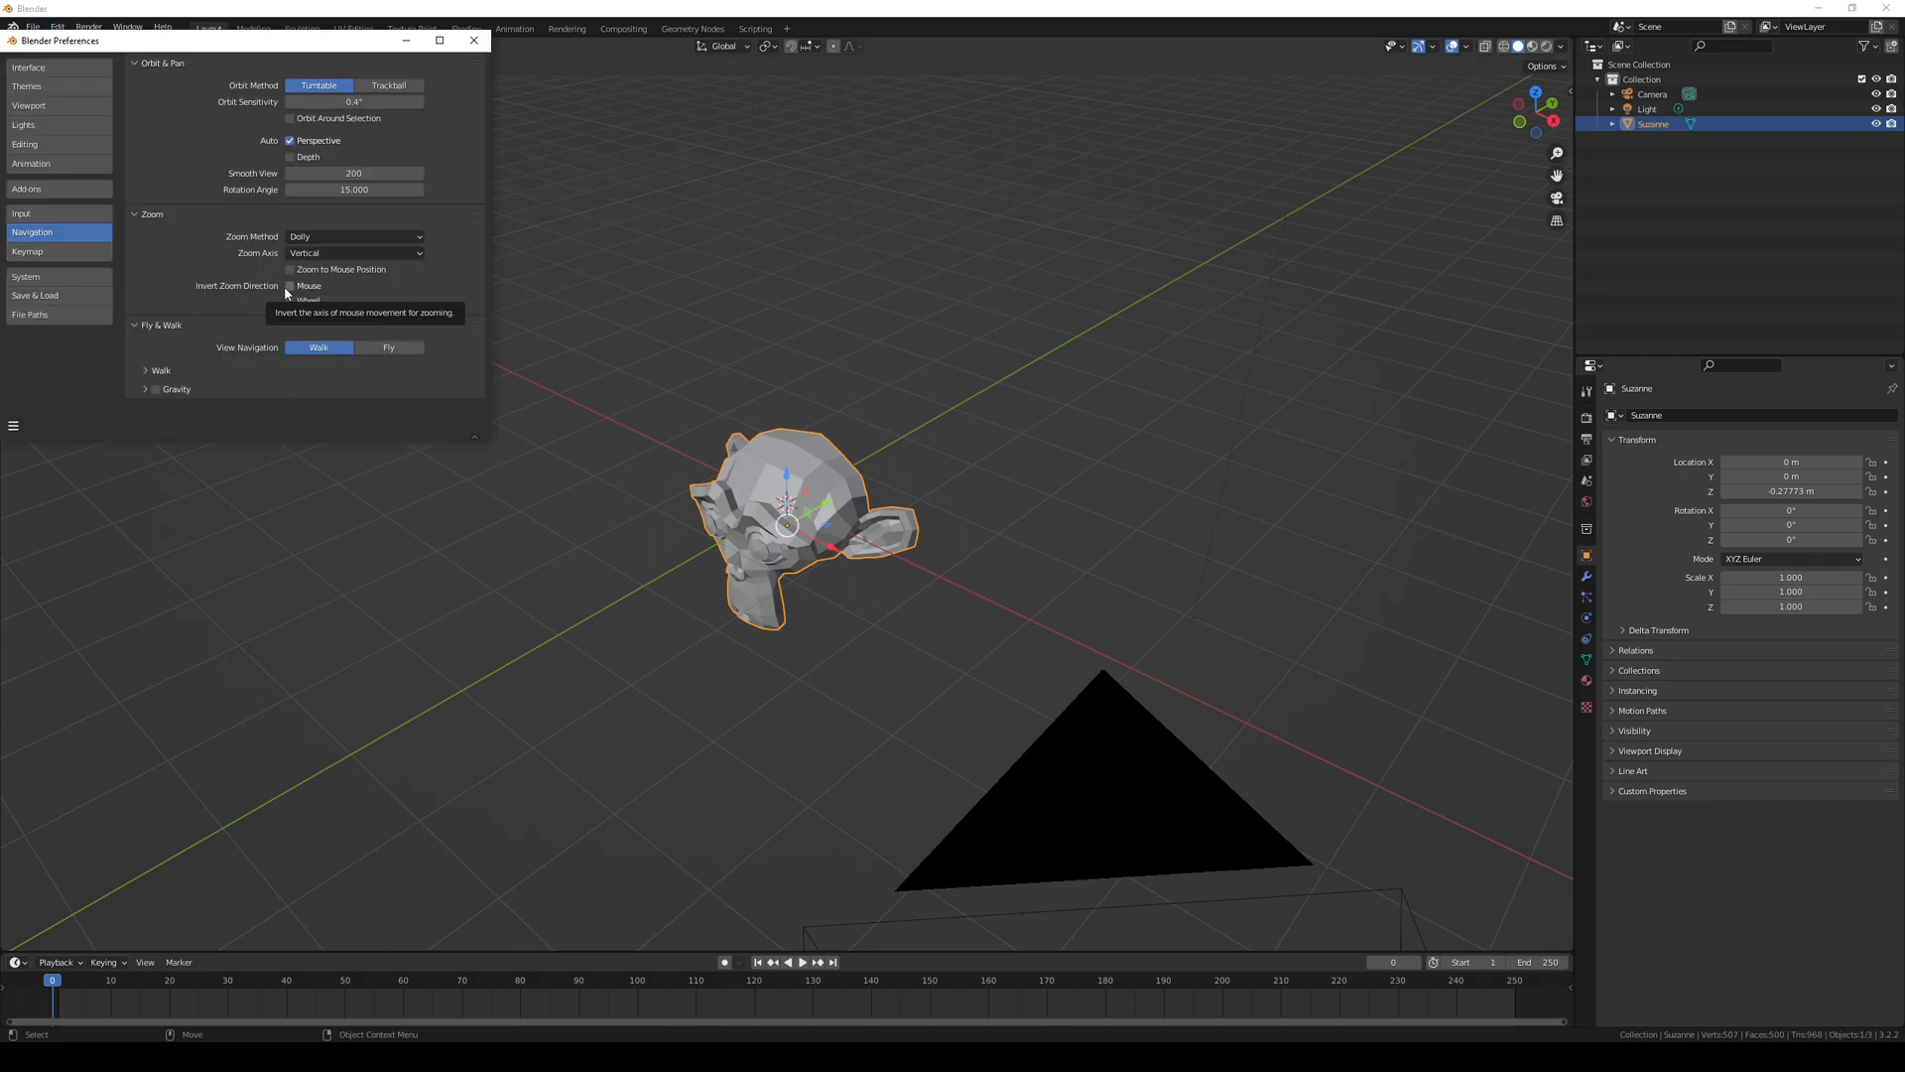
left_click(13, 427)
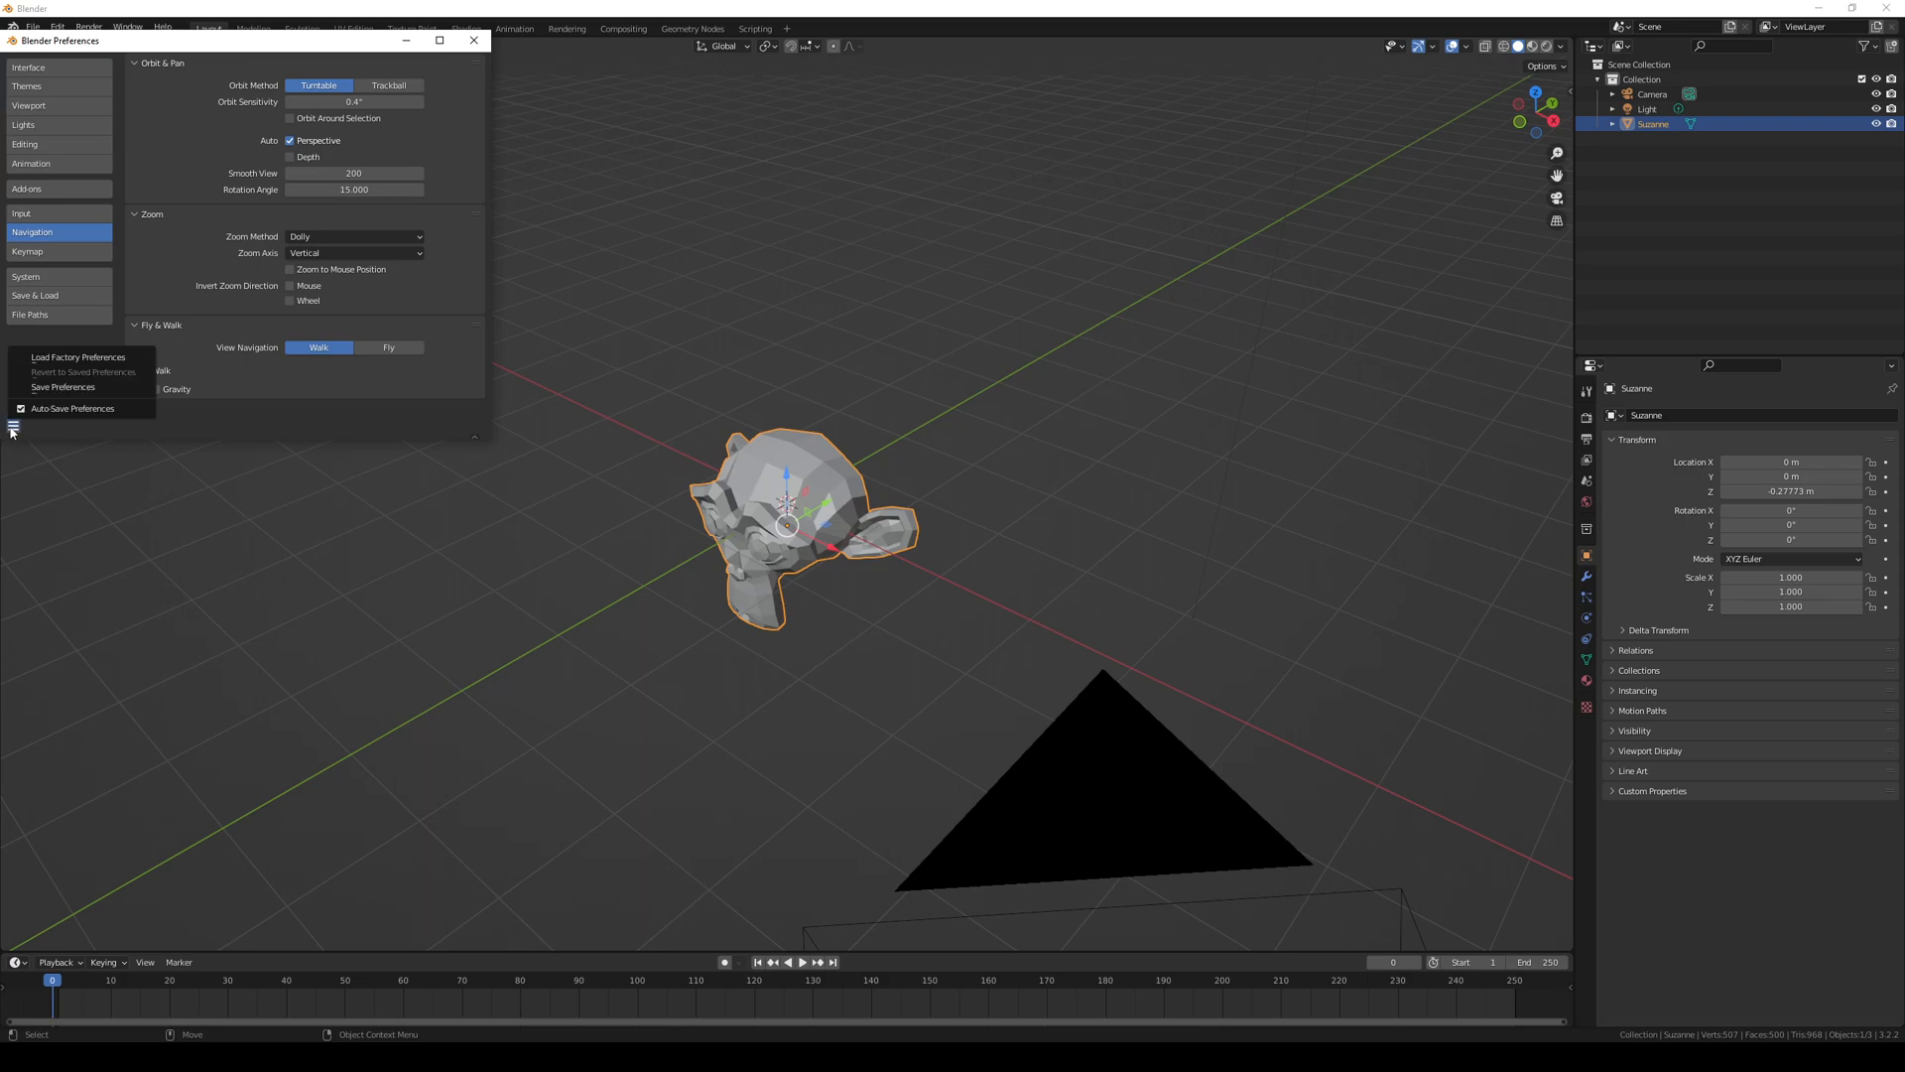
left_click(117, 359)
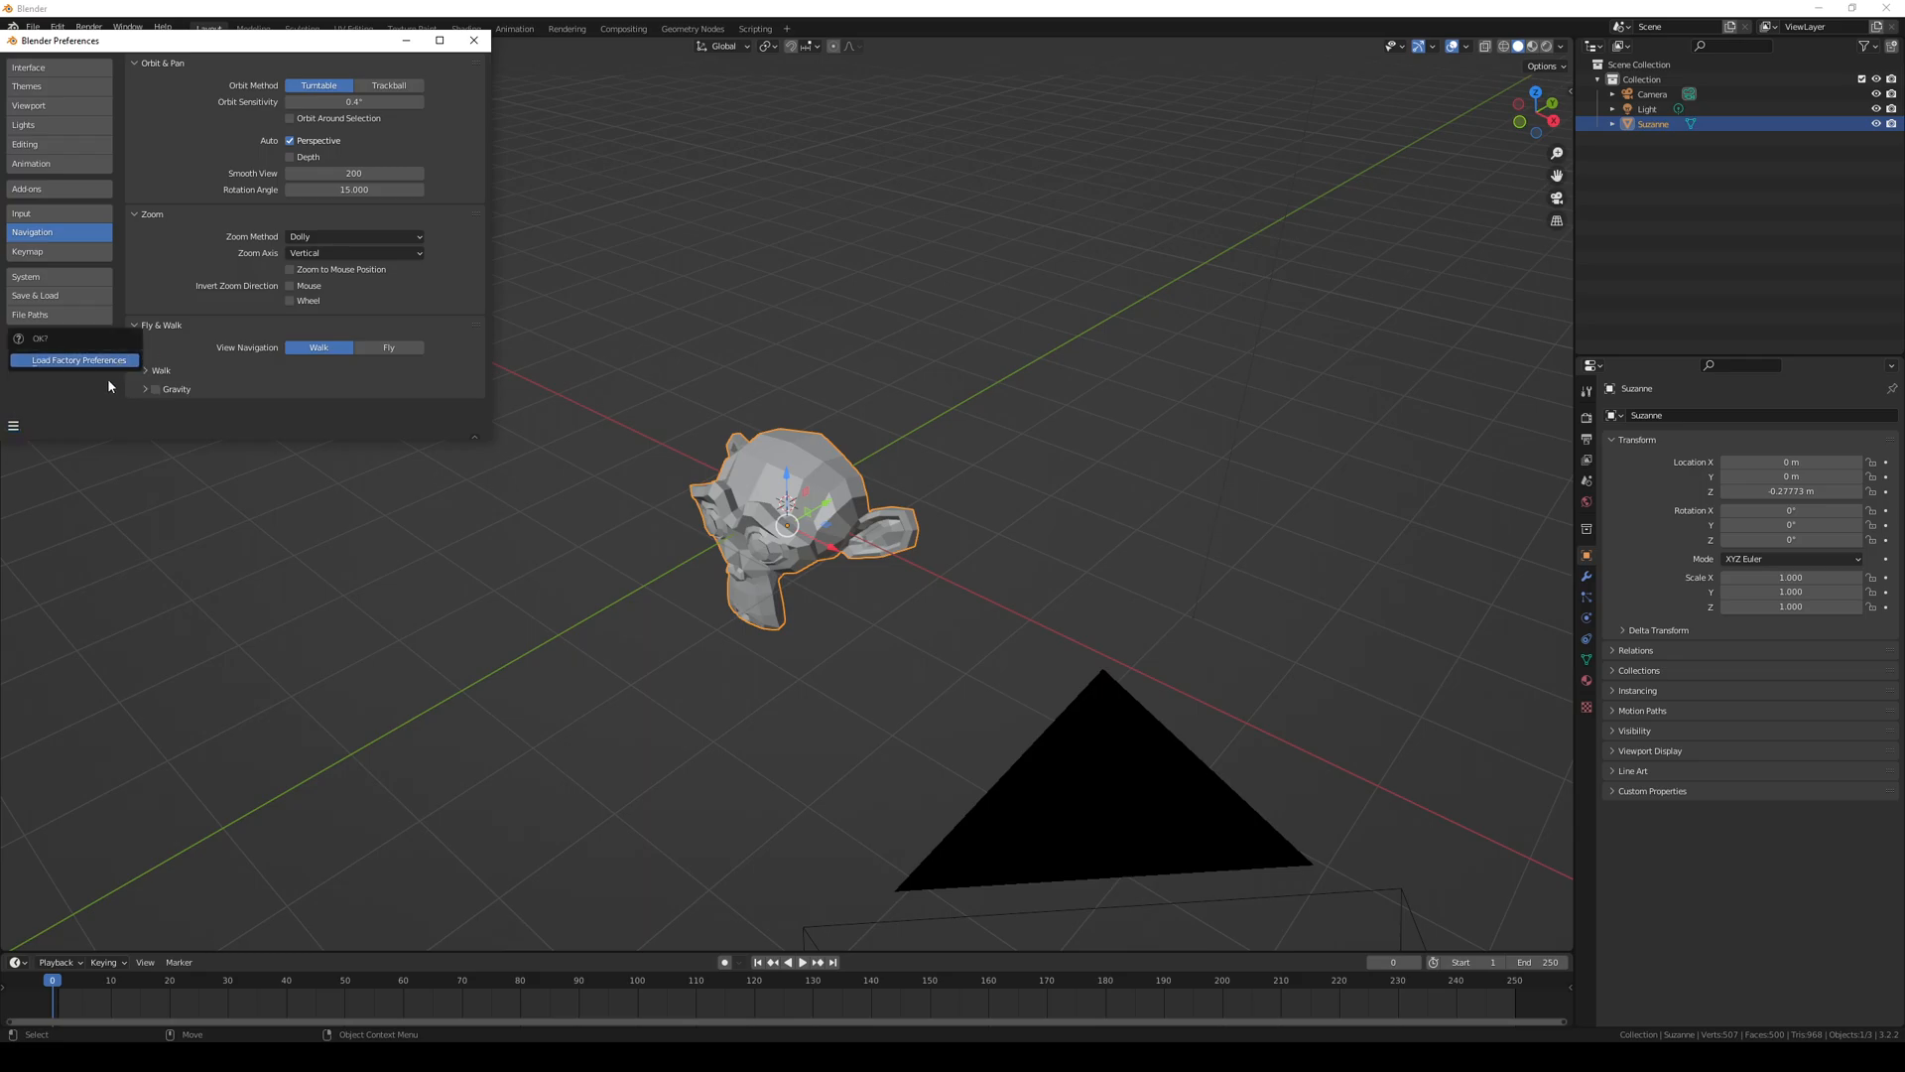
left_click(107, 362)
left_click(58, 428)
left_click(13, 425)
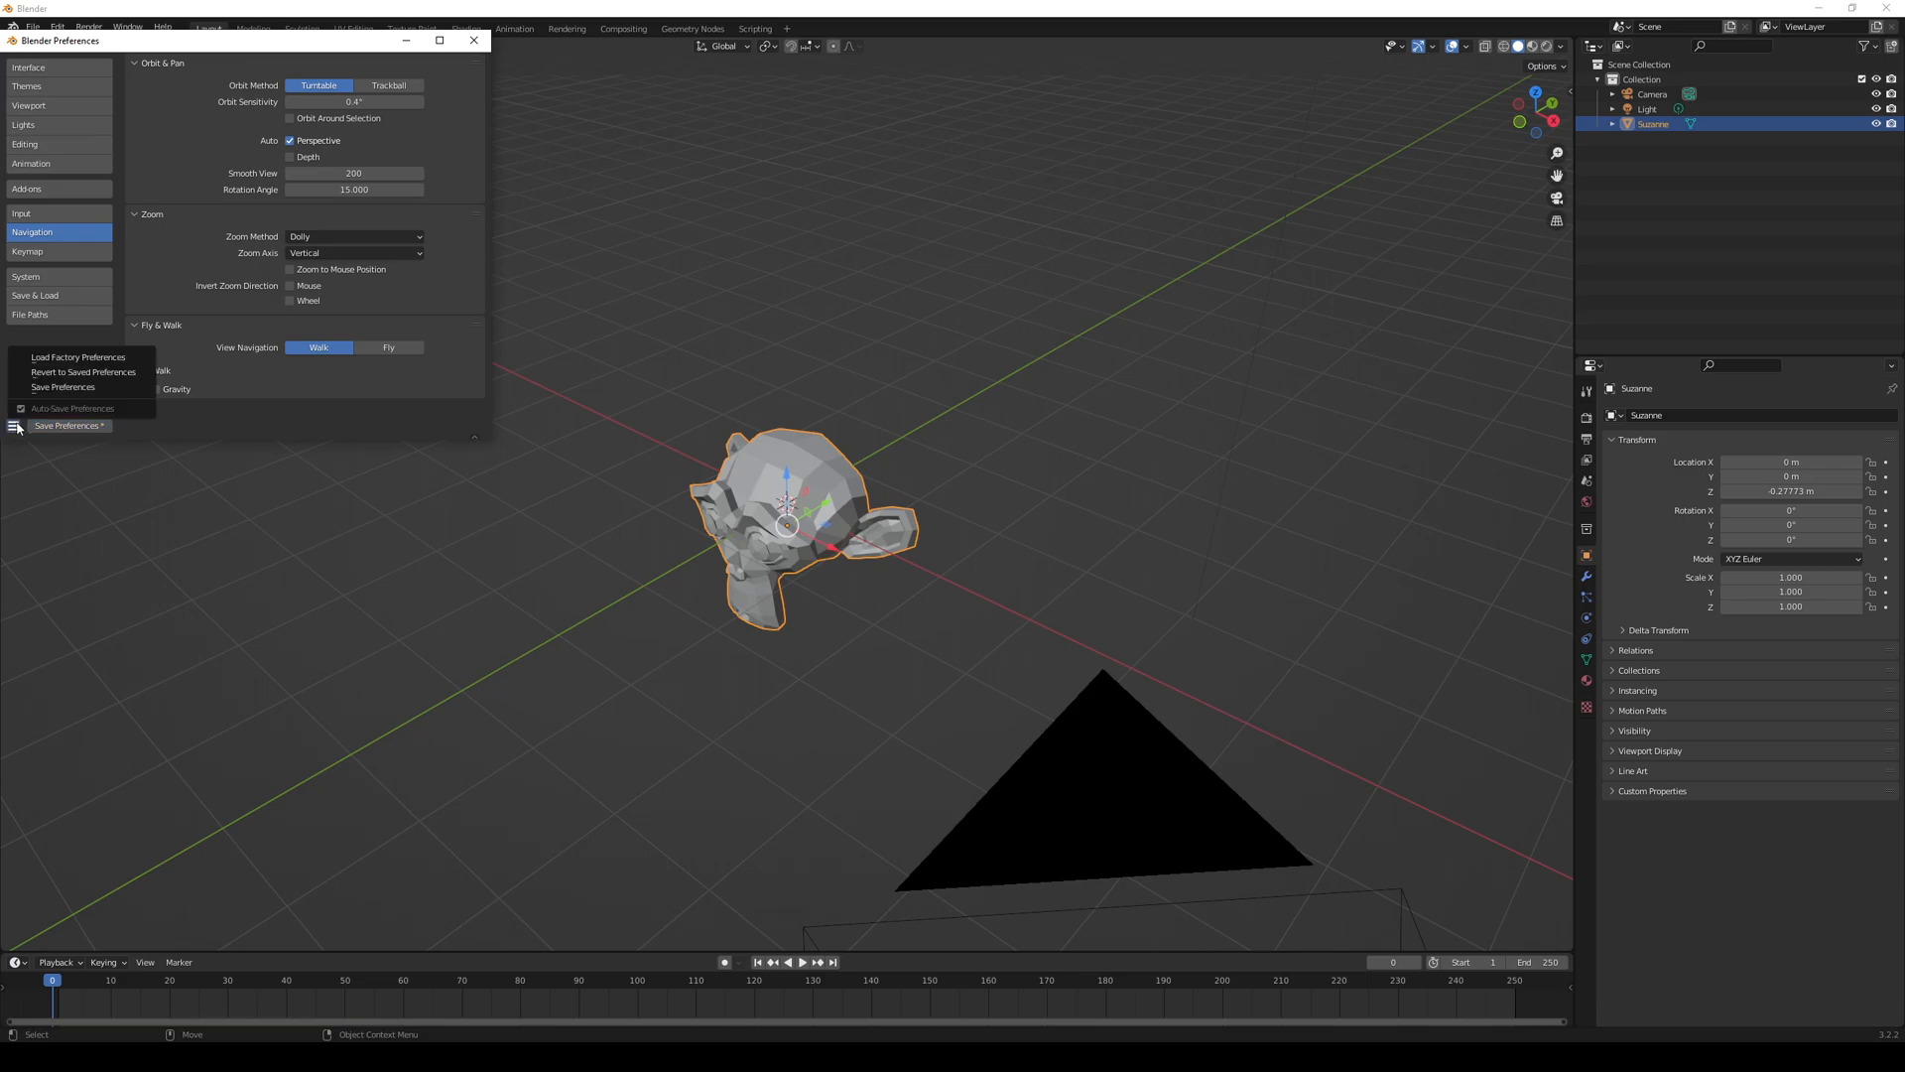
left_click(60, 358)
left_click(57, 360)
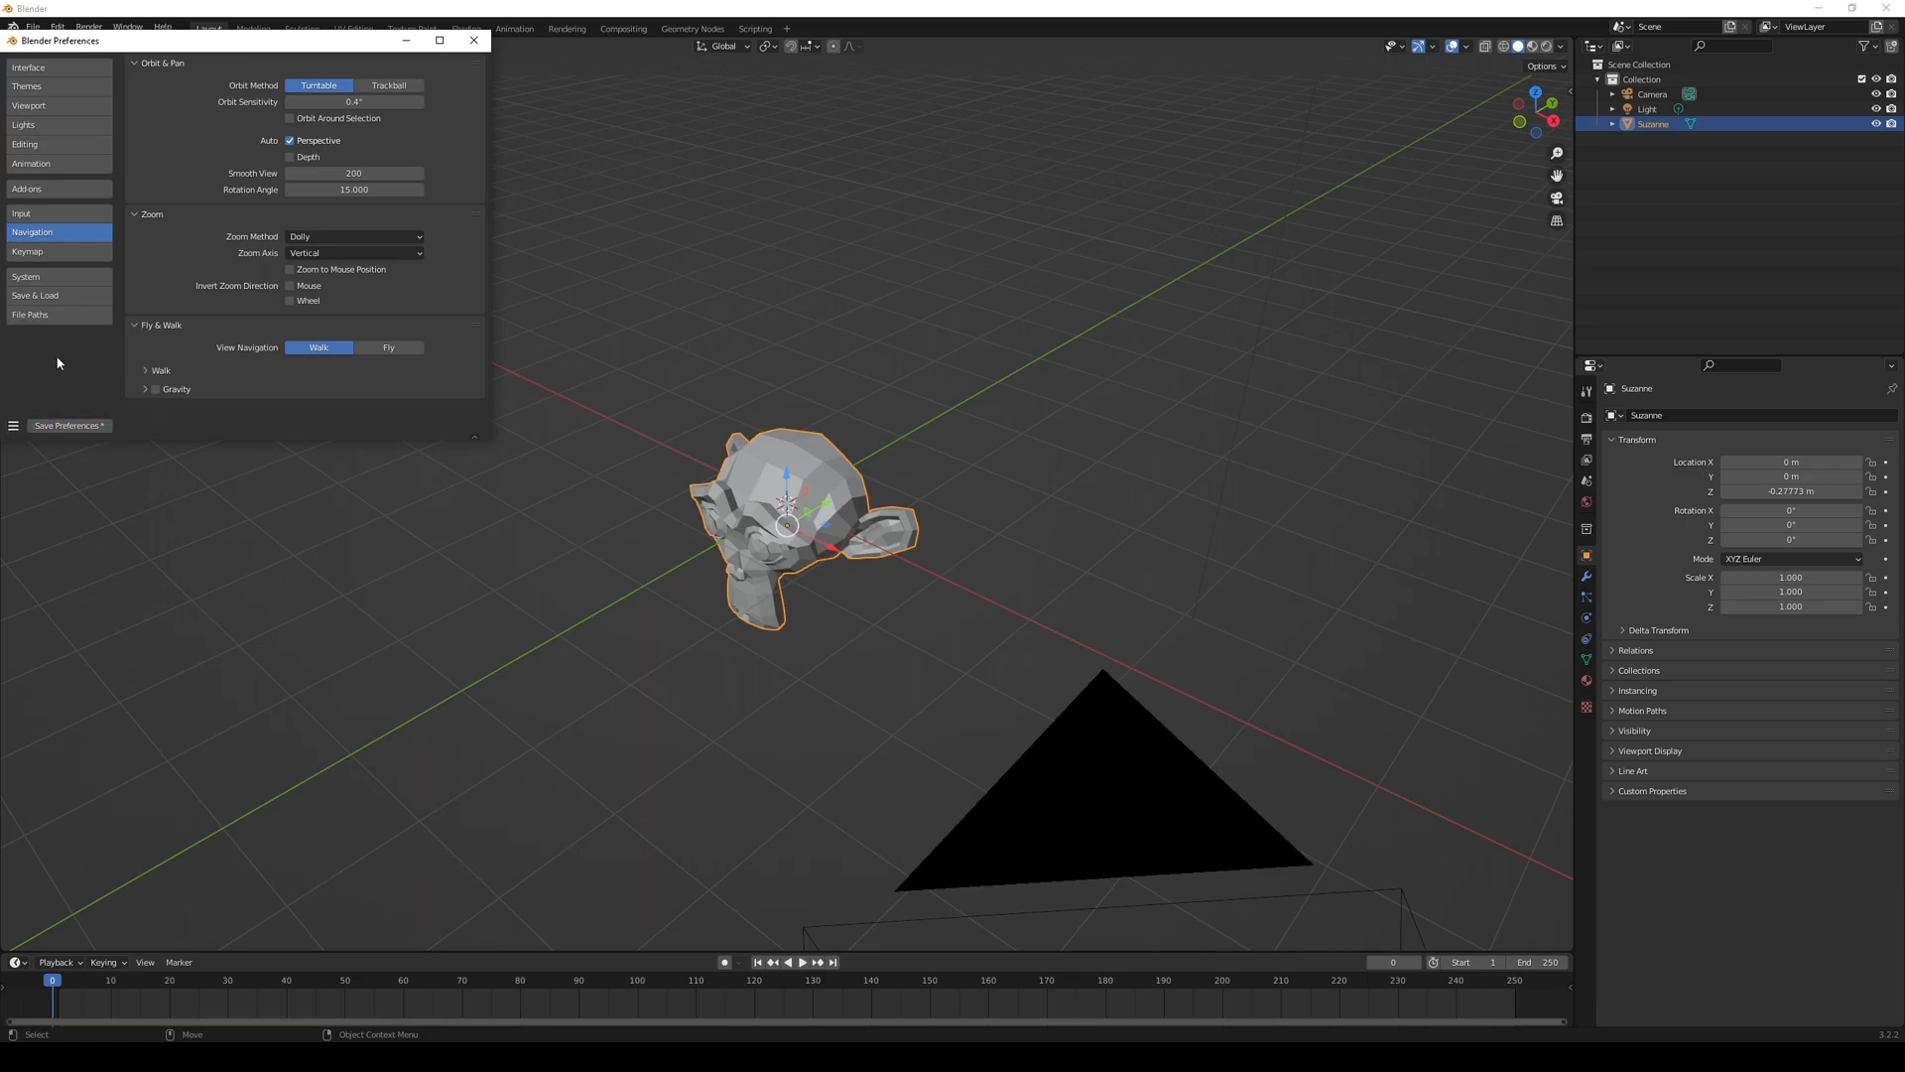
middle_click_drag(699, 427, 817, 438)
right_click(817, 438)
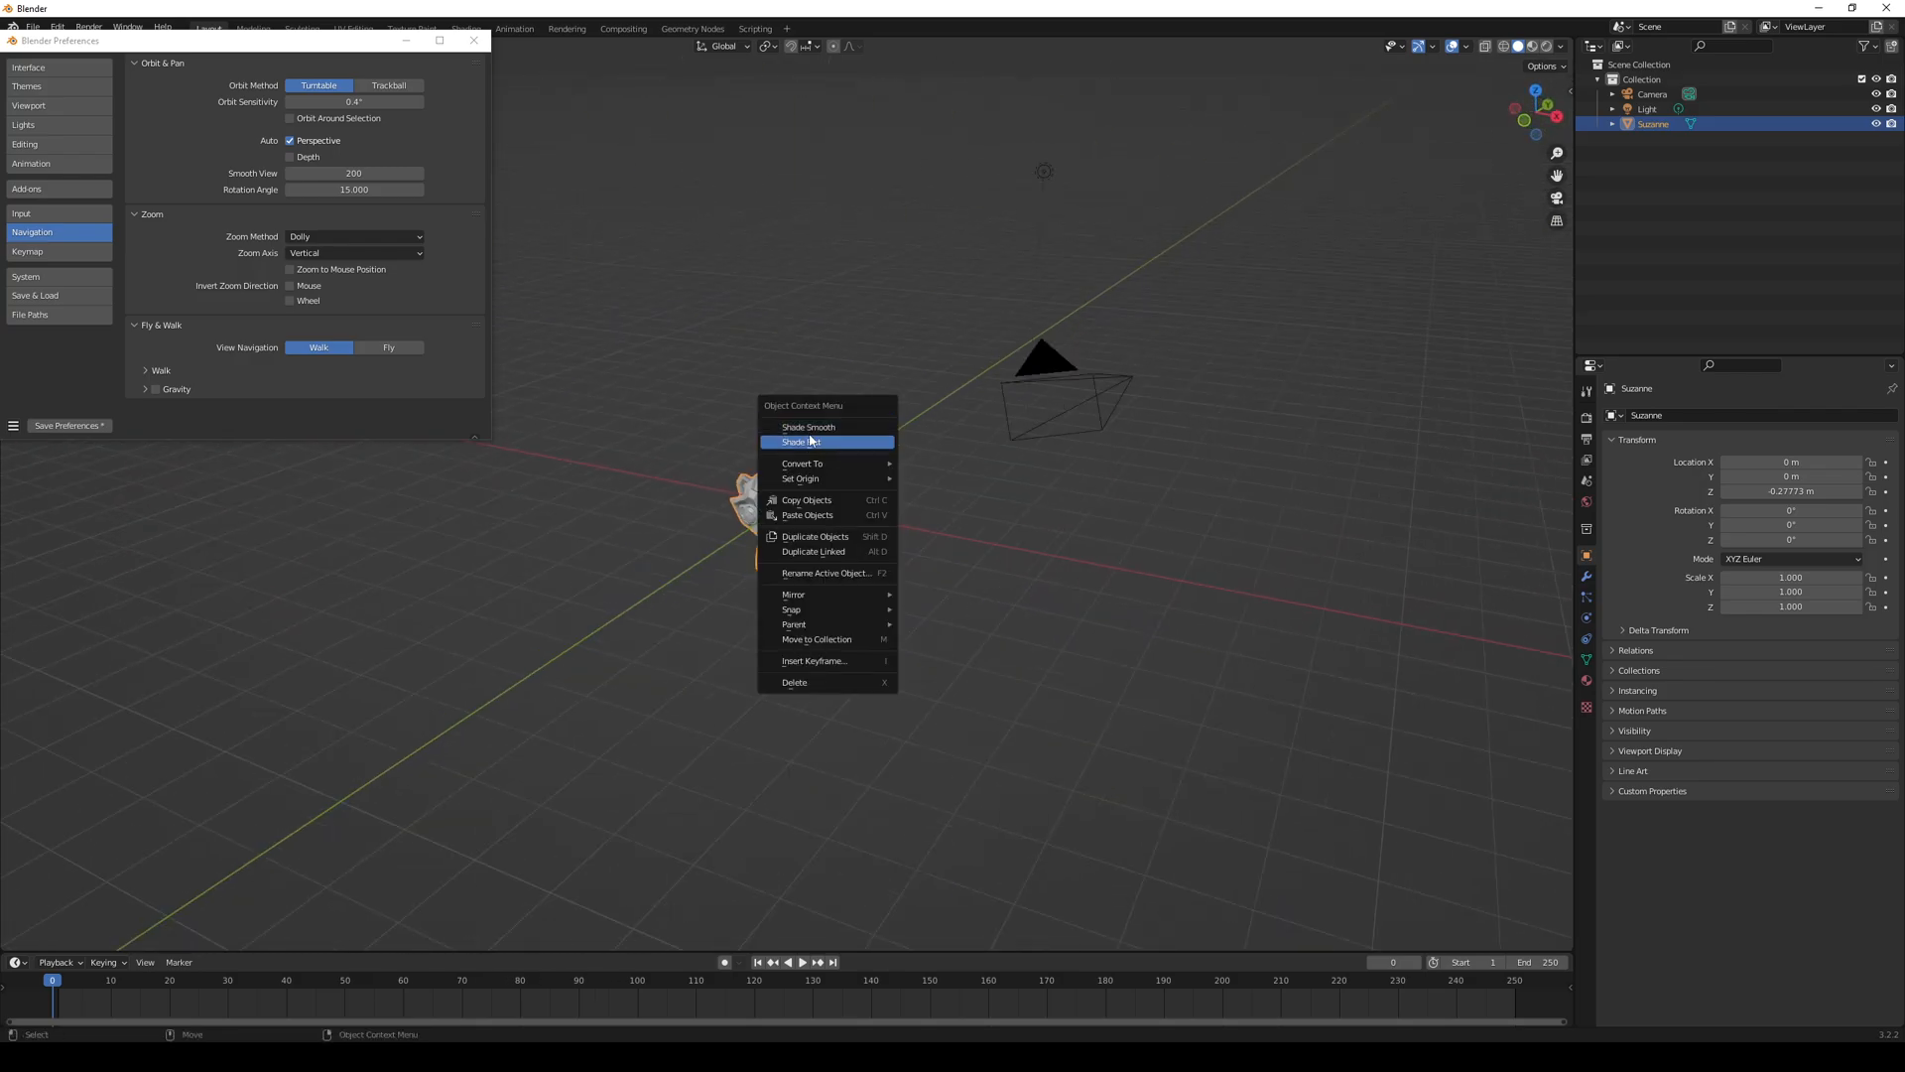
left_click(746, 363)
left_click(513, 63)
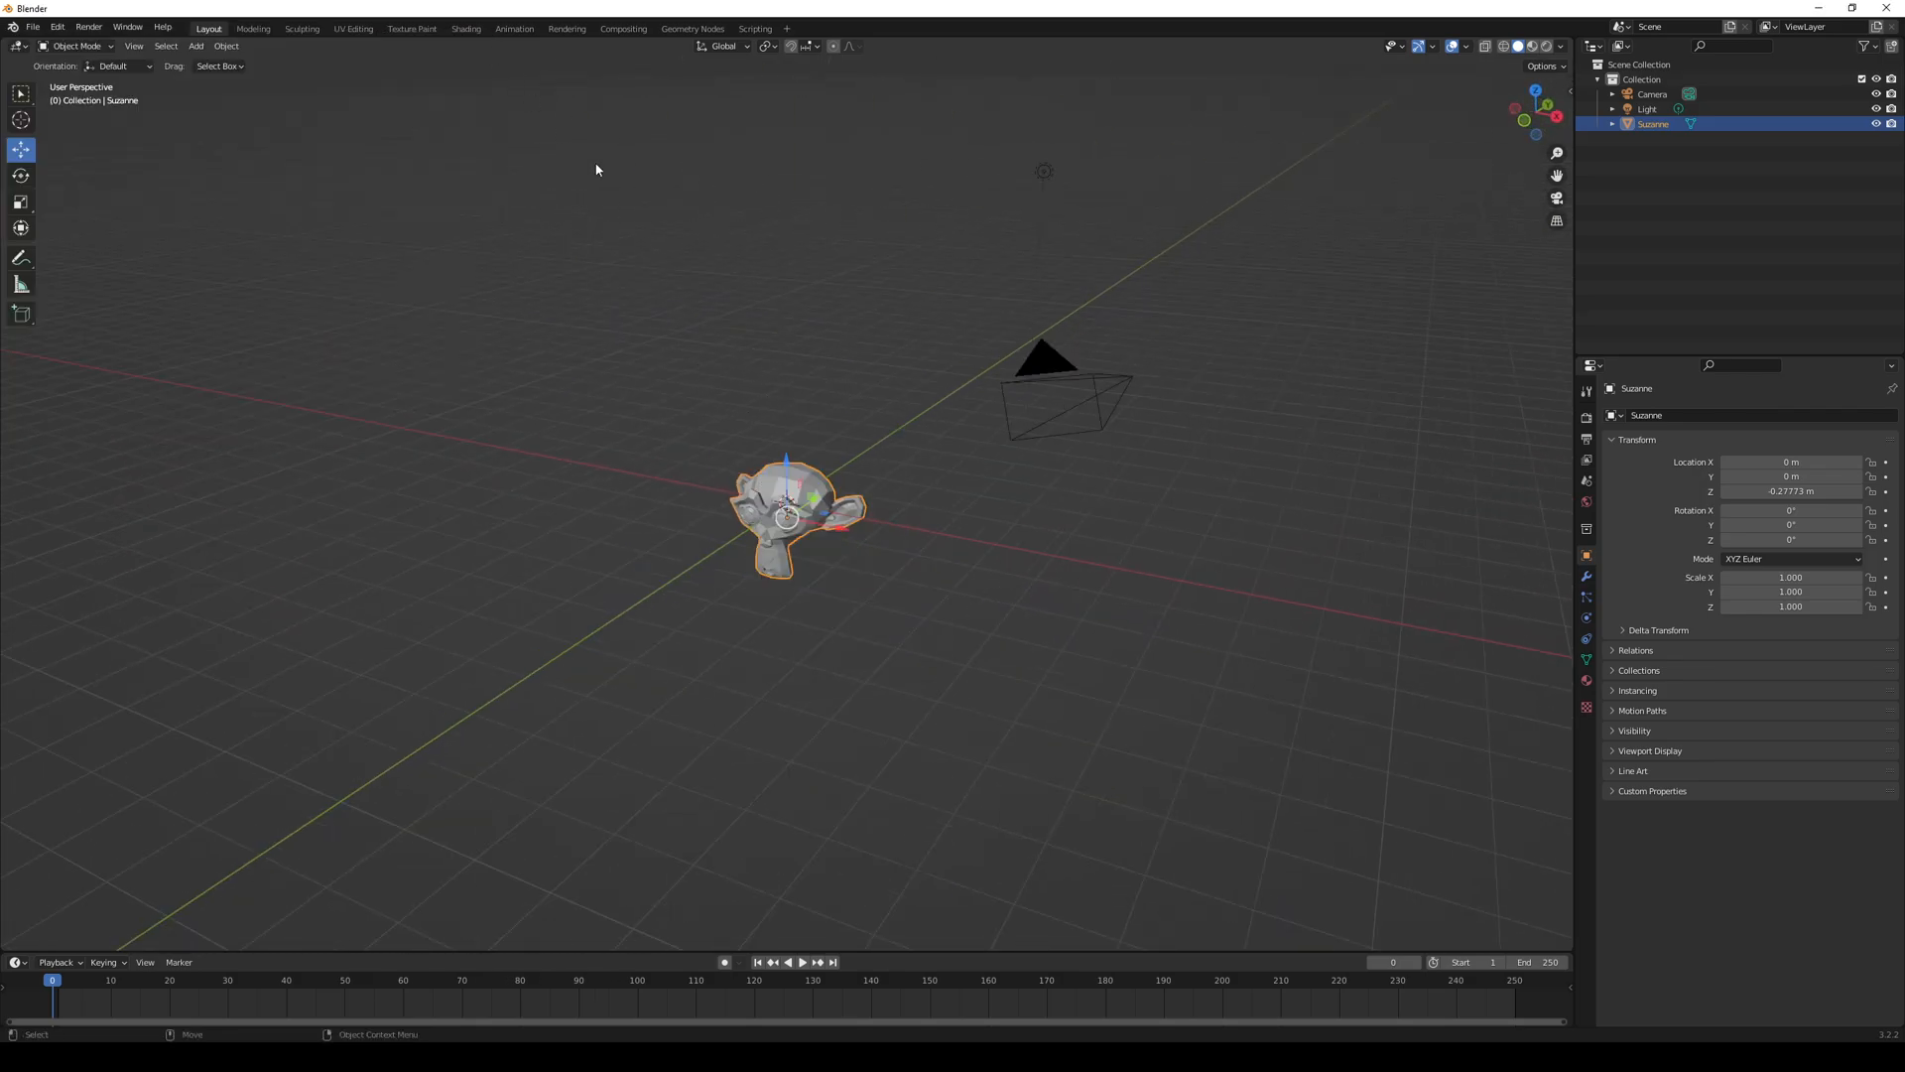
- Add a cone mesh to the scene
key("shift+a")
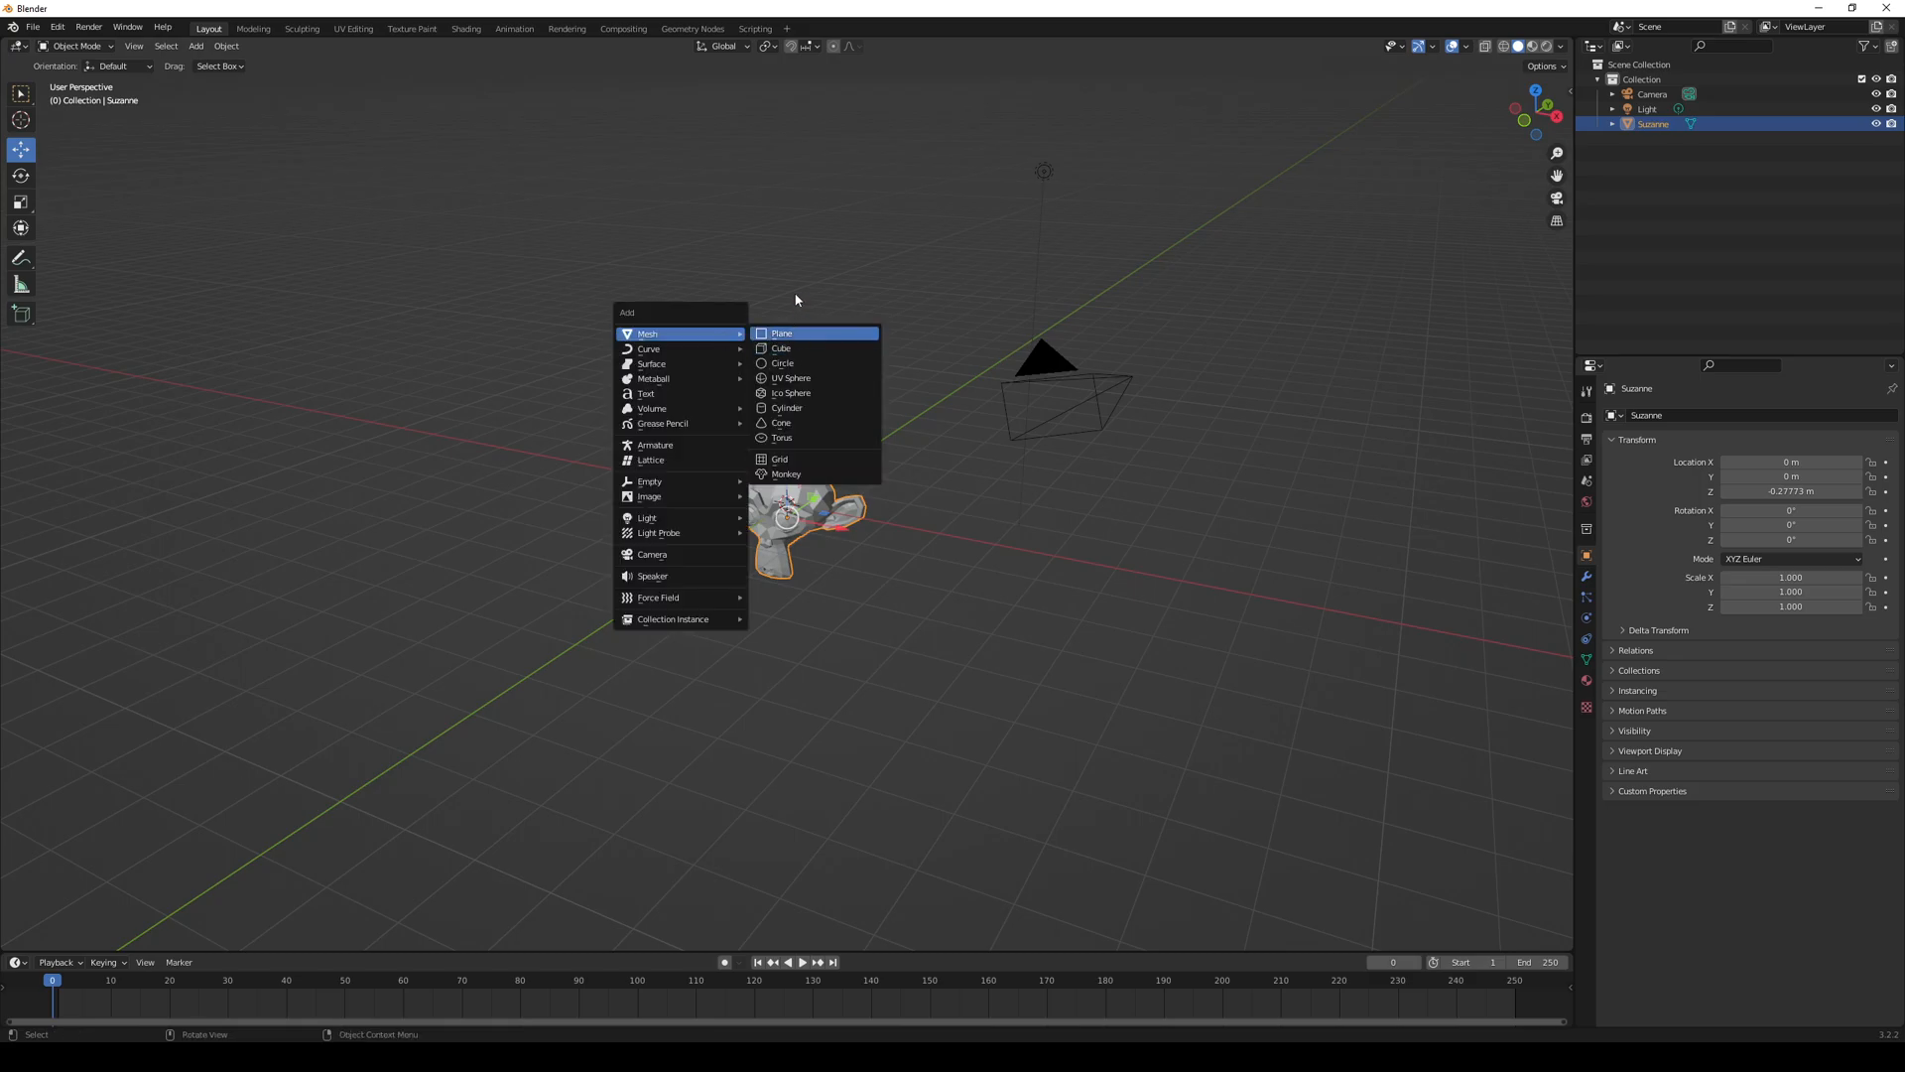
key("Escape")
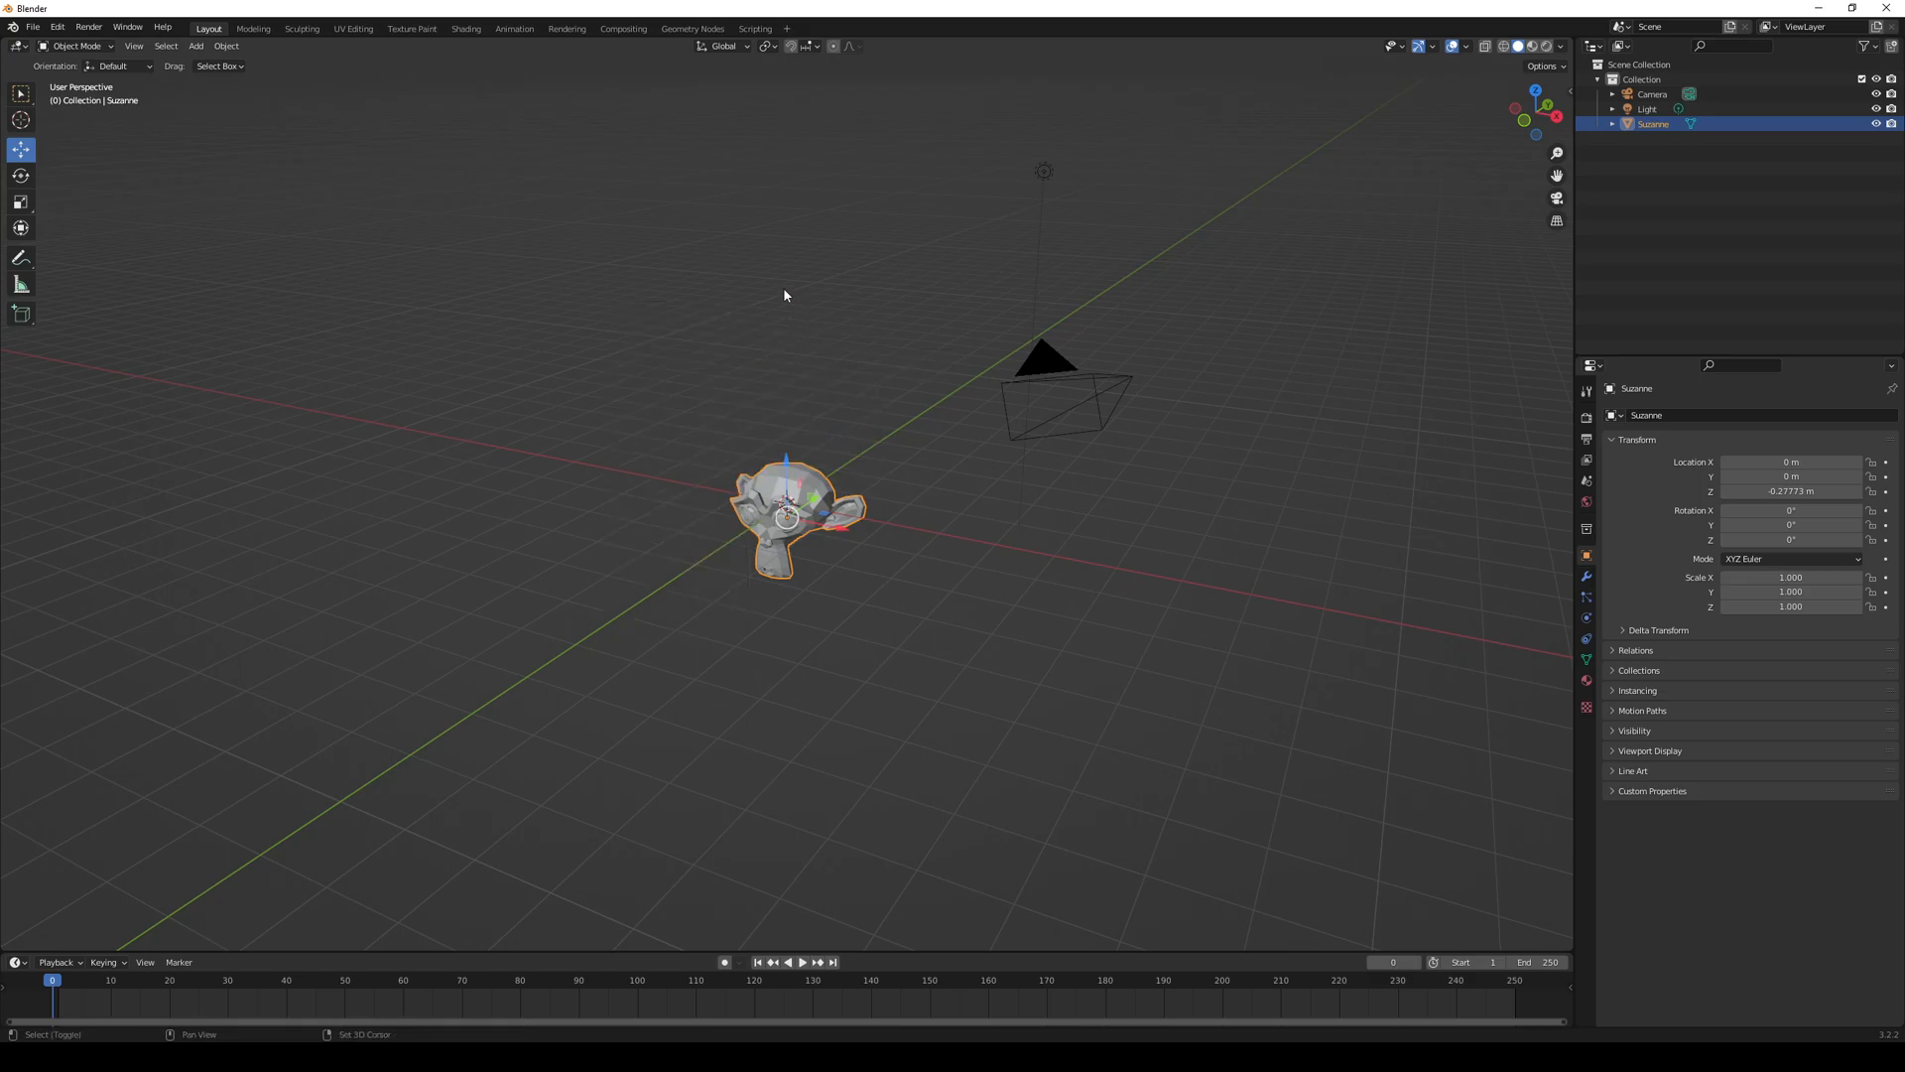
key("shift+a")
mouse_move(740, 335)
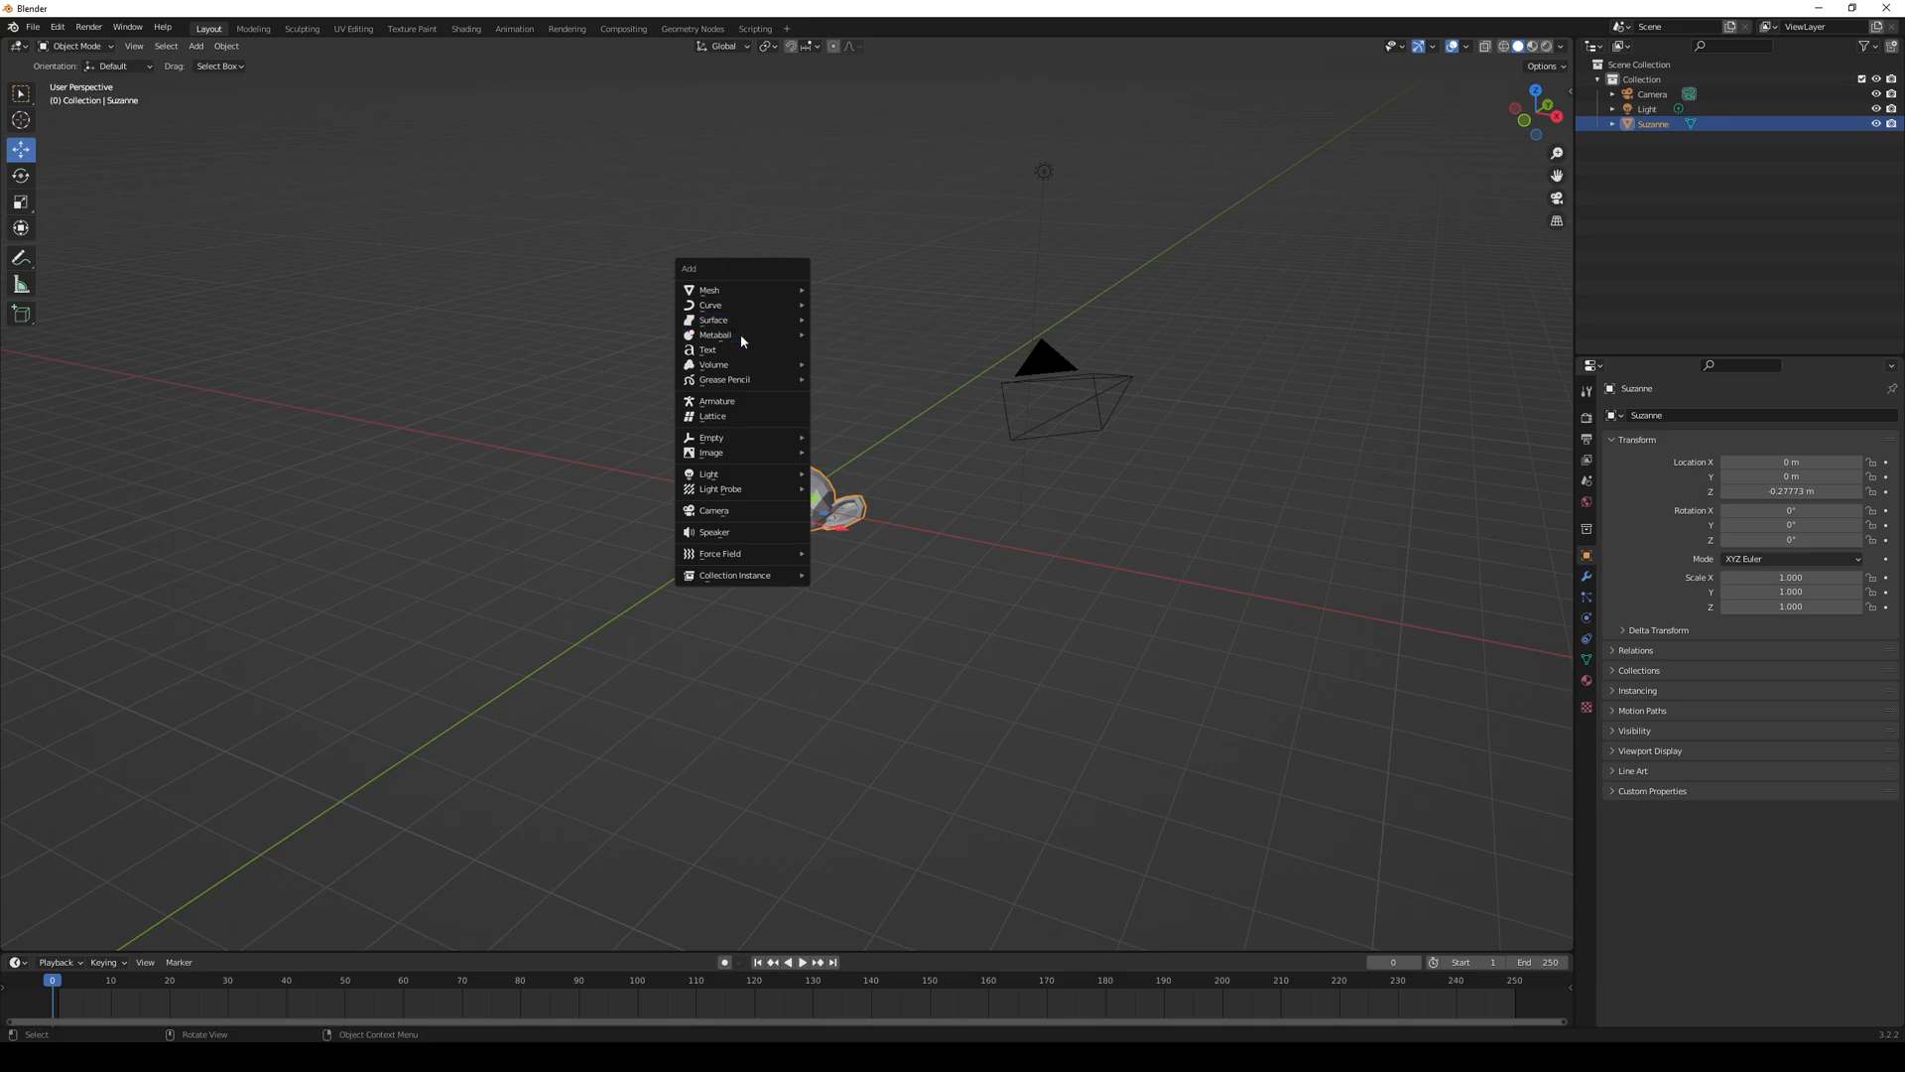
mouse_move(742, 291)
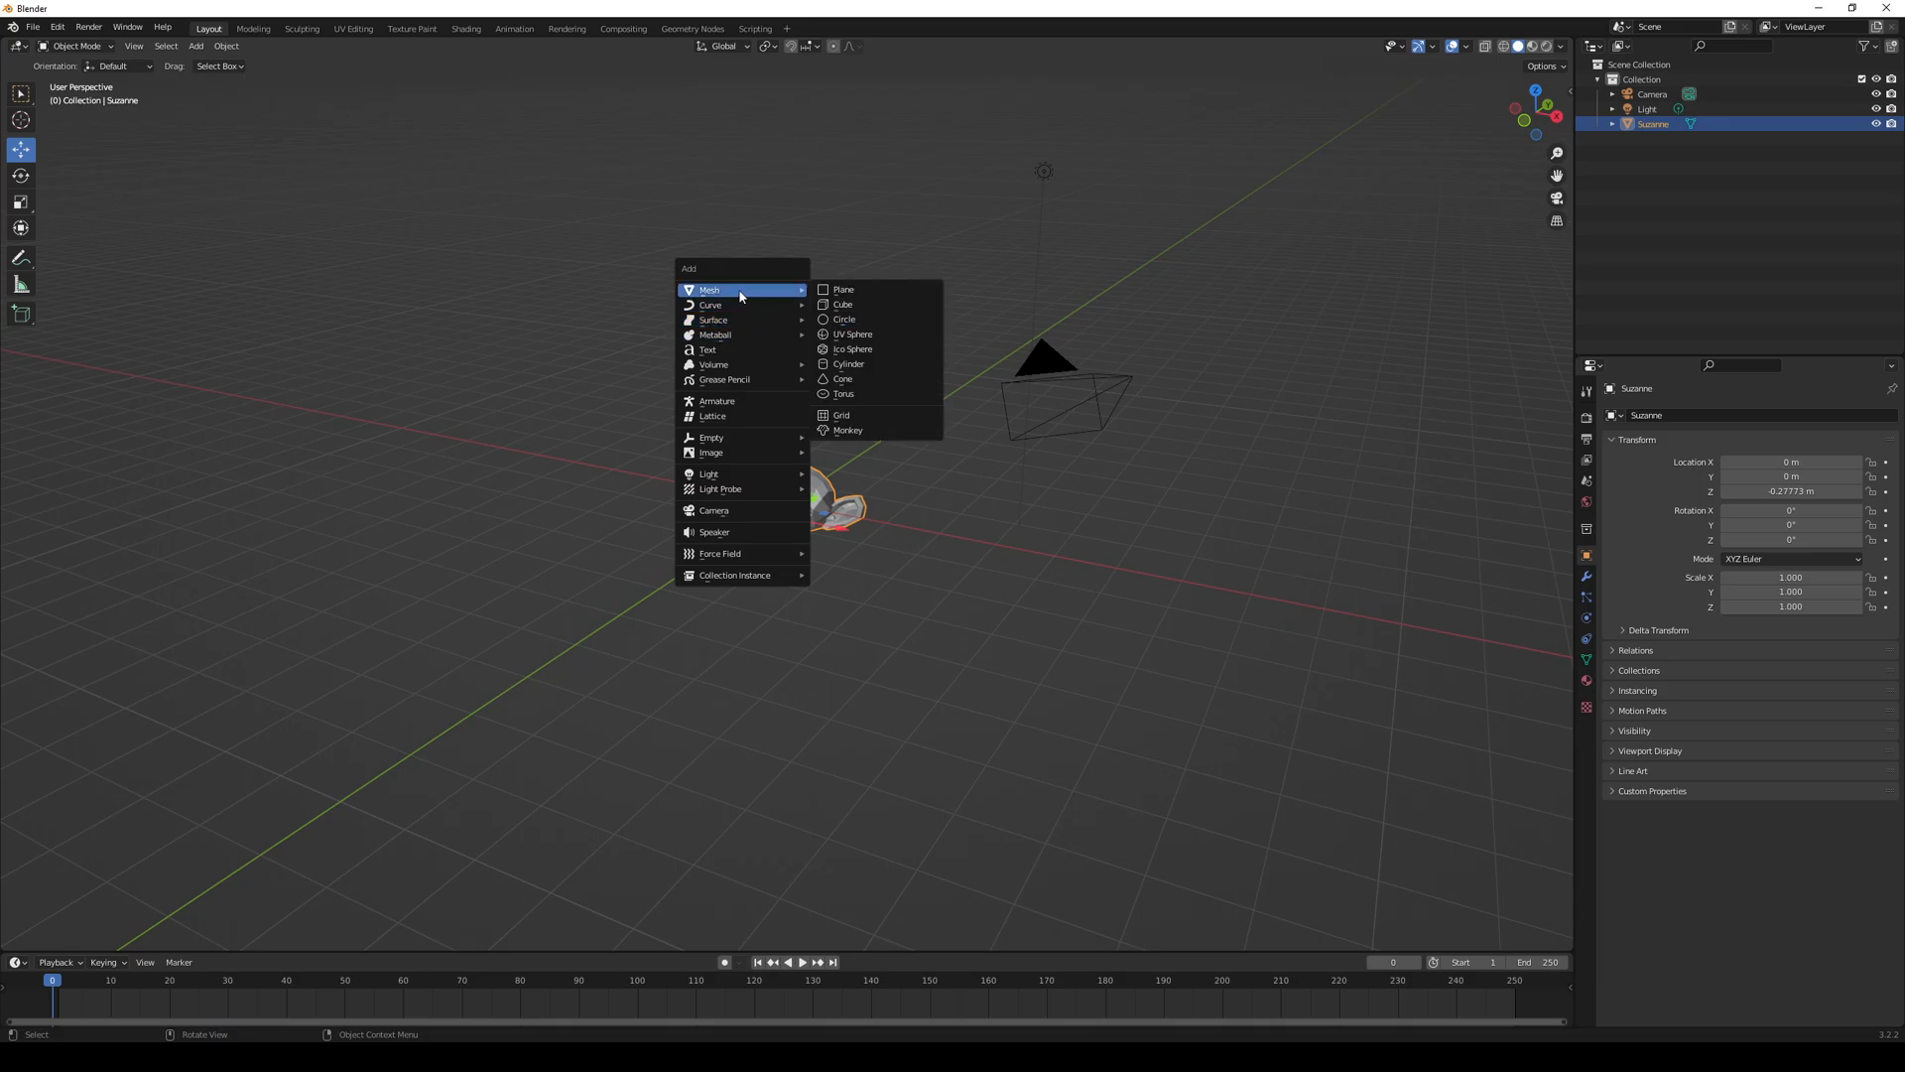
left_click(879, 384)
- Move the new cone up along the Z axis and delete it
left_click_drag(790, 455, 790, 328)
middle_click_drag(790, 327, 829, 437)
key("Delete")
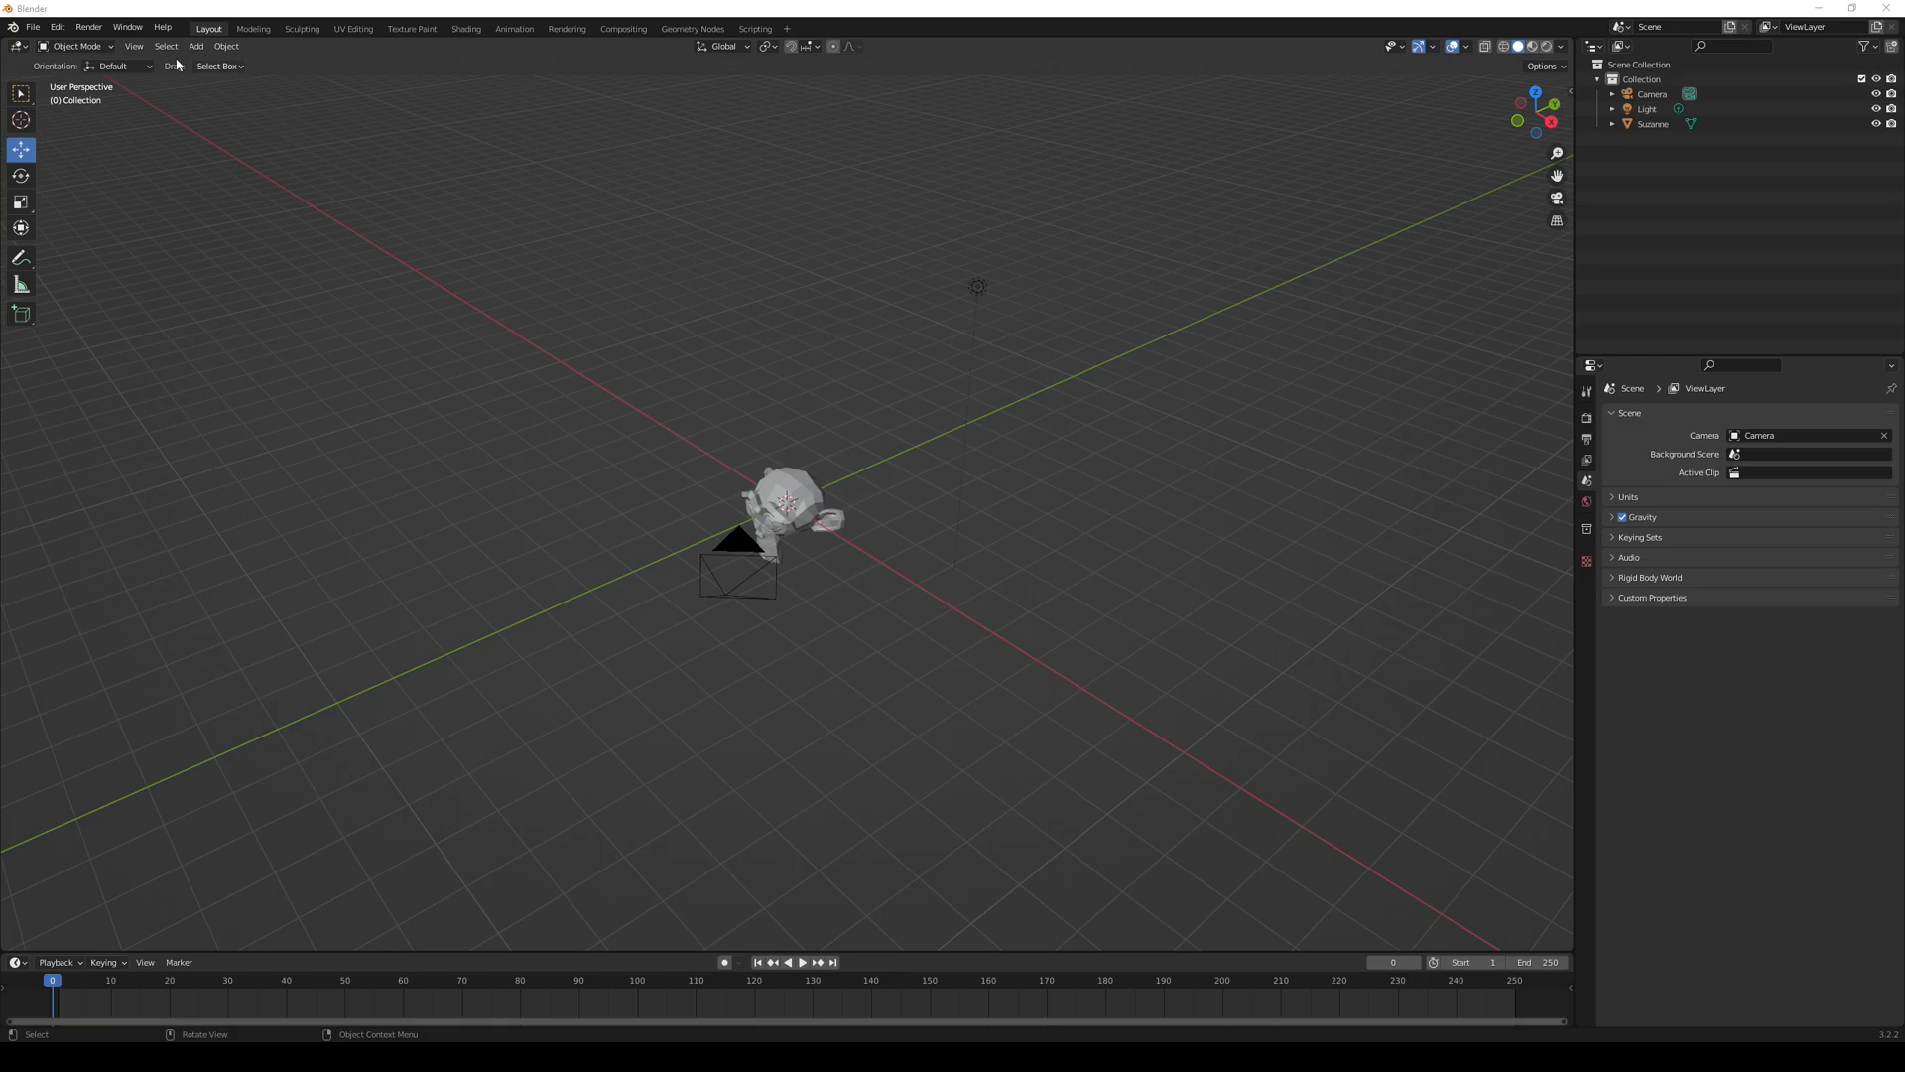
- Set the Middle Mouse Action to Pan in the keymap preferences and test it in the viewport
left_click(57, 26)
left_click(94, 240)
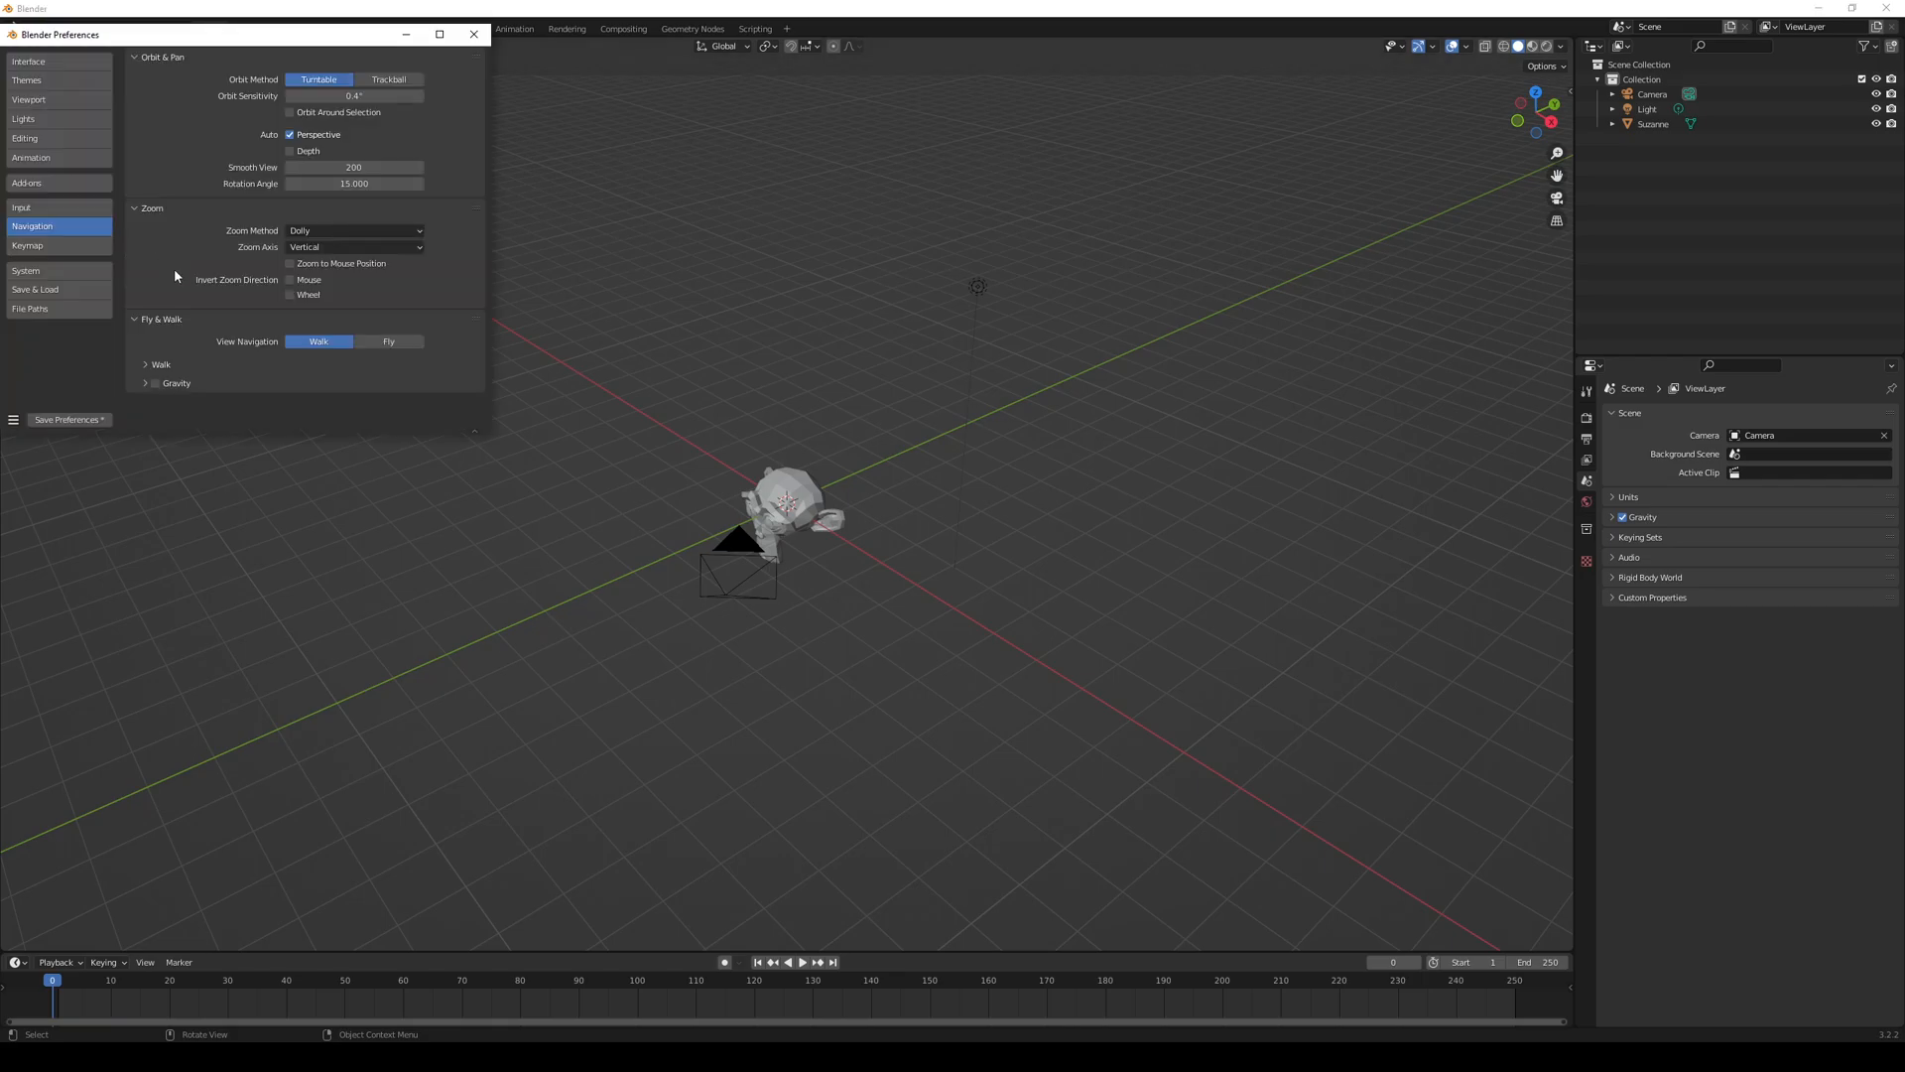
left_click(44, 247)
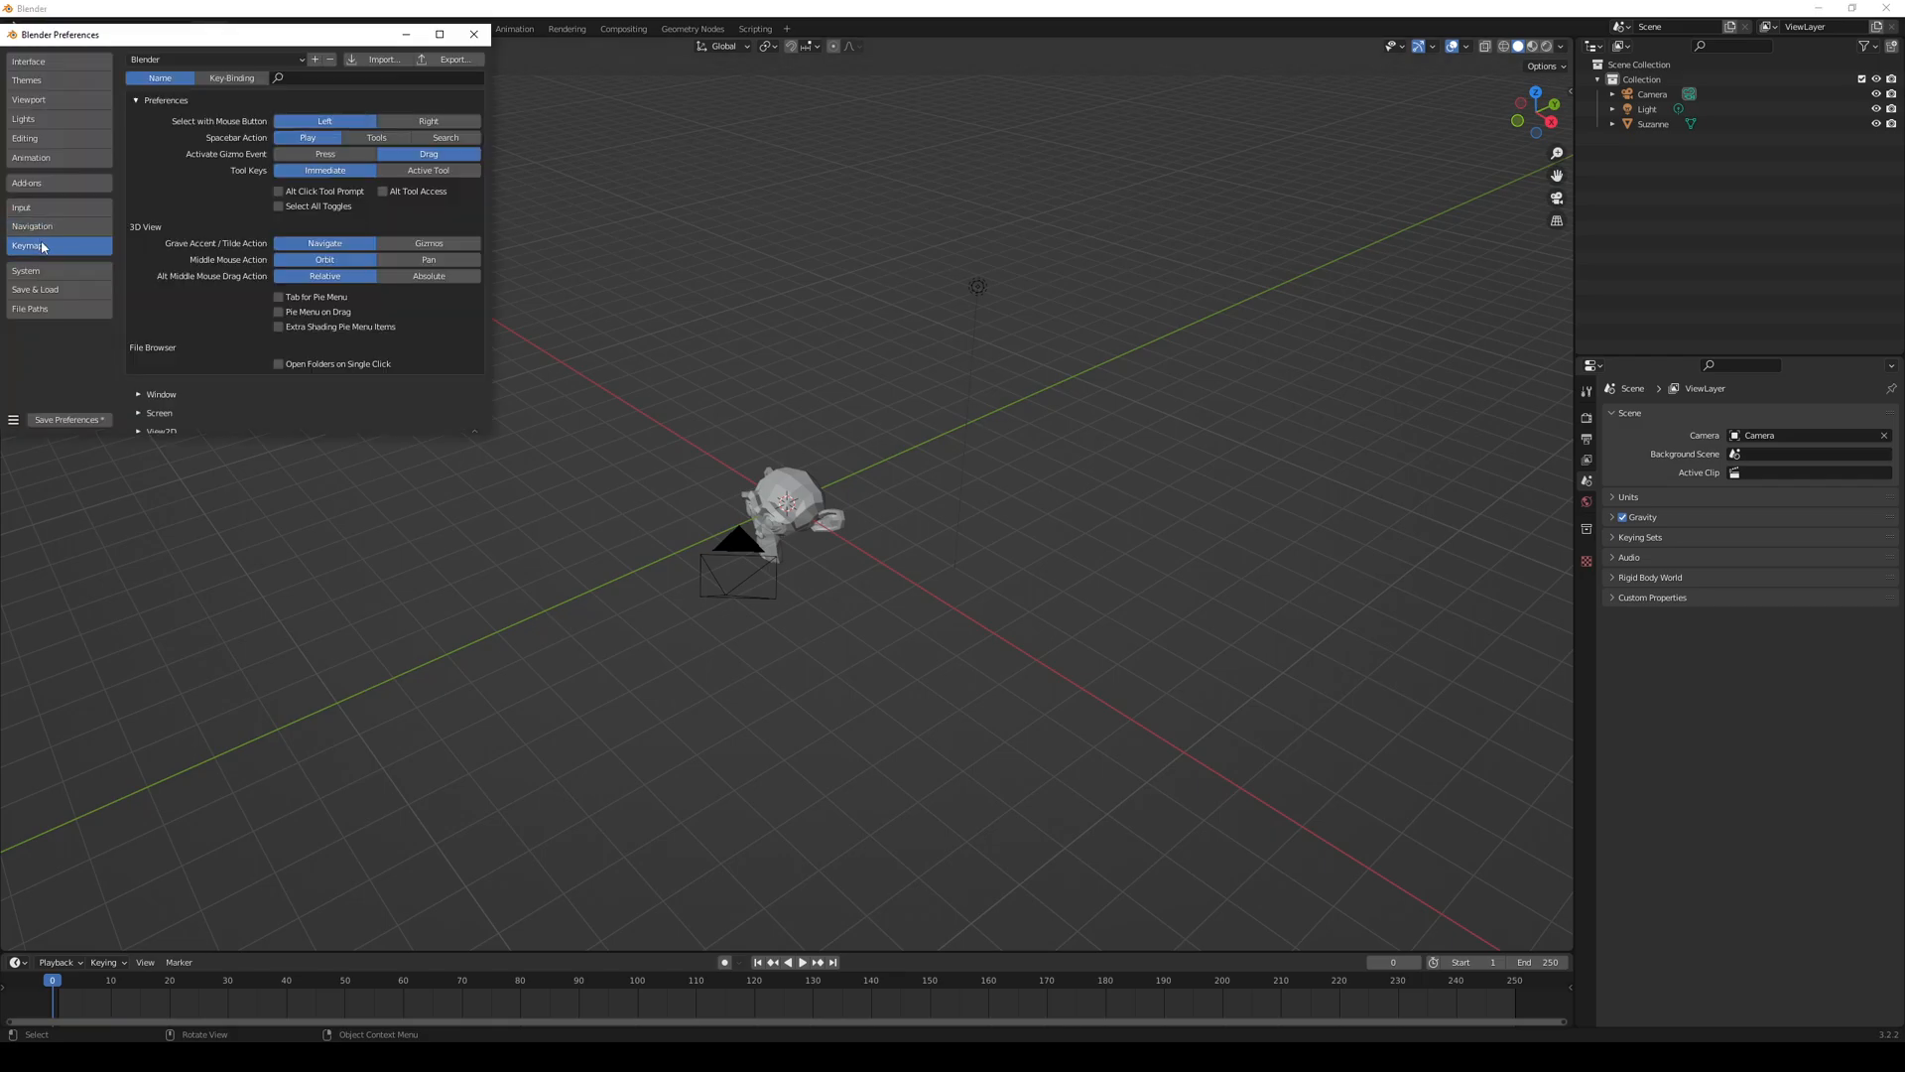
mouse_move(702, 460)
middle_mouse_down()
mouse_move(732, 454)
mouse_move(702, 454)
mouse_move(641, 397)
mouse_move(658, 378)
mouse_move(677, 437)
middle_mouse_up()
left_click(442, 261)
scroll(676, 438, "up", 2)
scroll(676, 438, "up", 3)
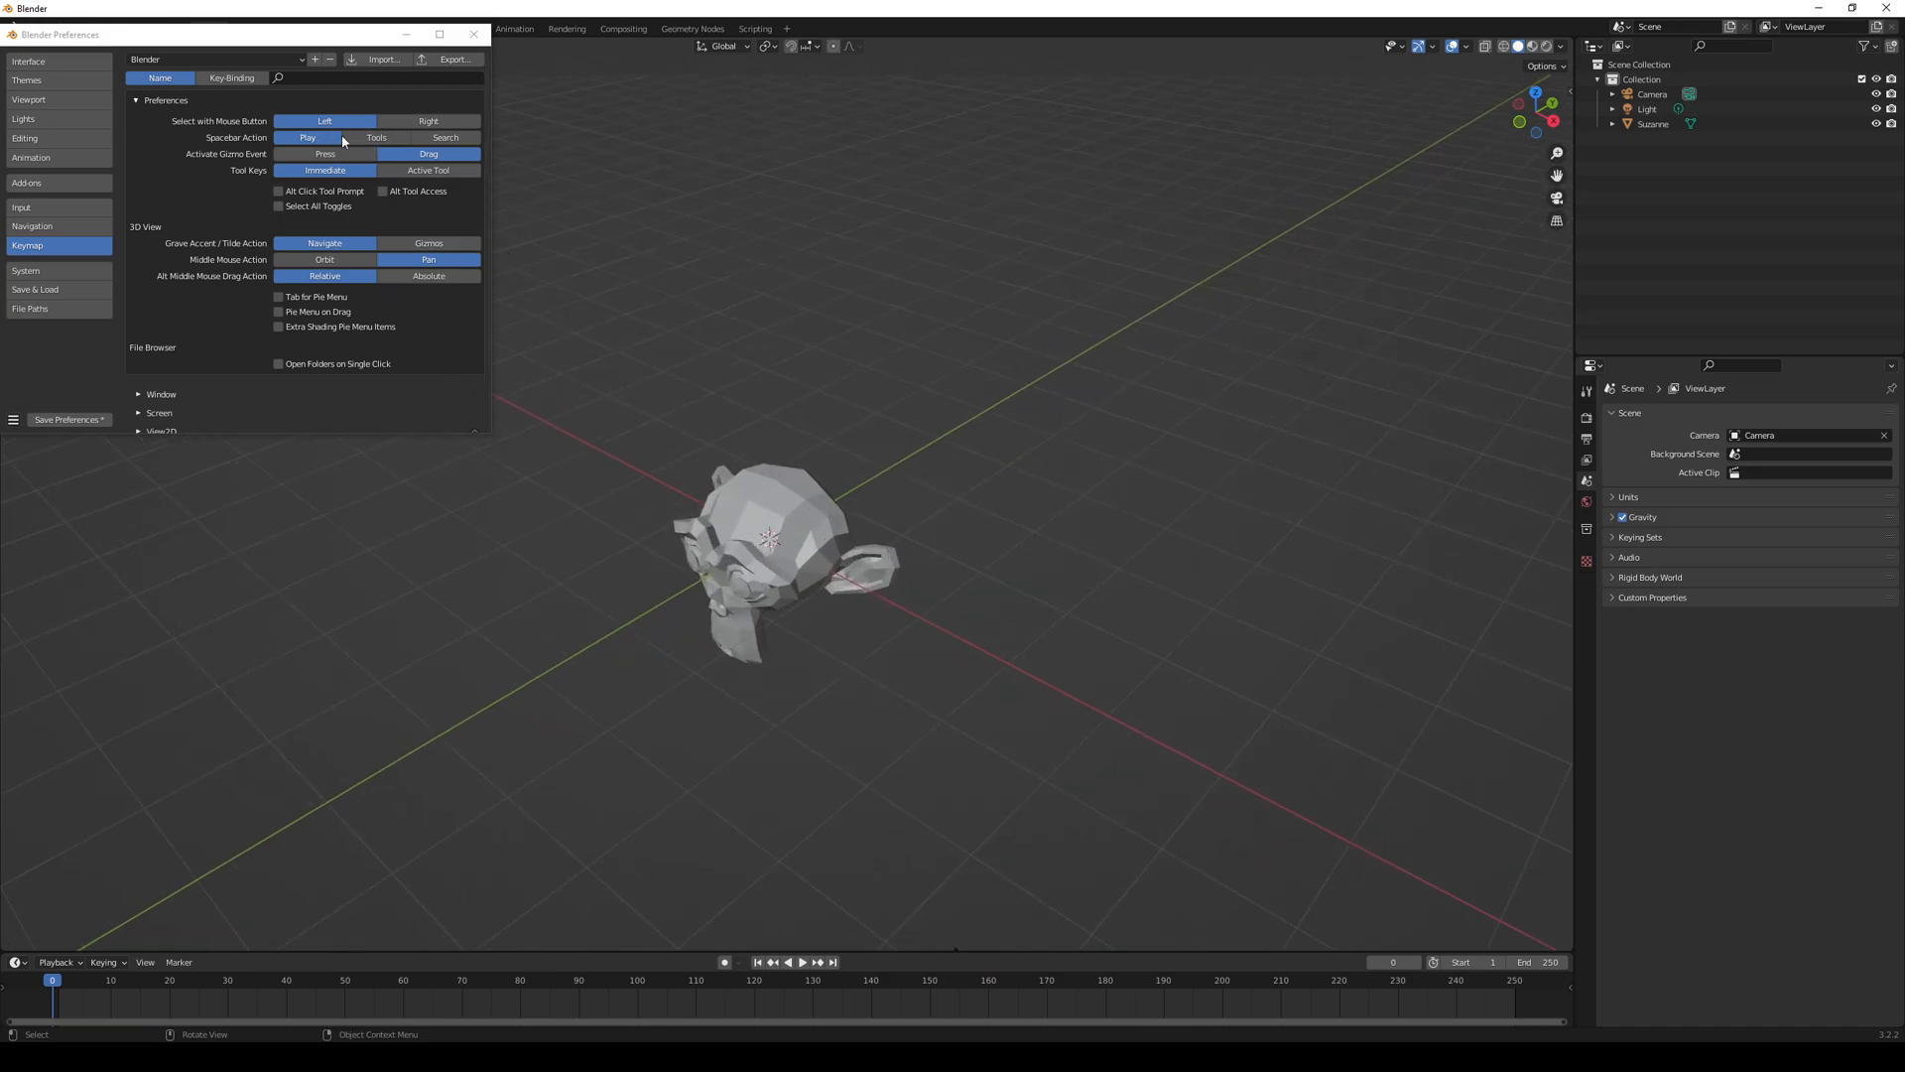
- Select the monkey, set the Spacebar Action to Tools, and use the tool popup to activate the Cursor tool
left_click(751, 500)
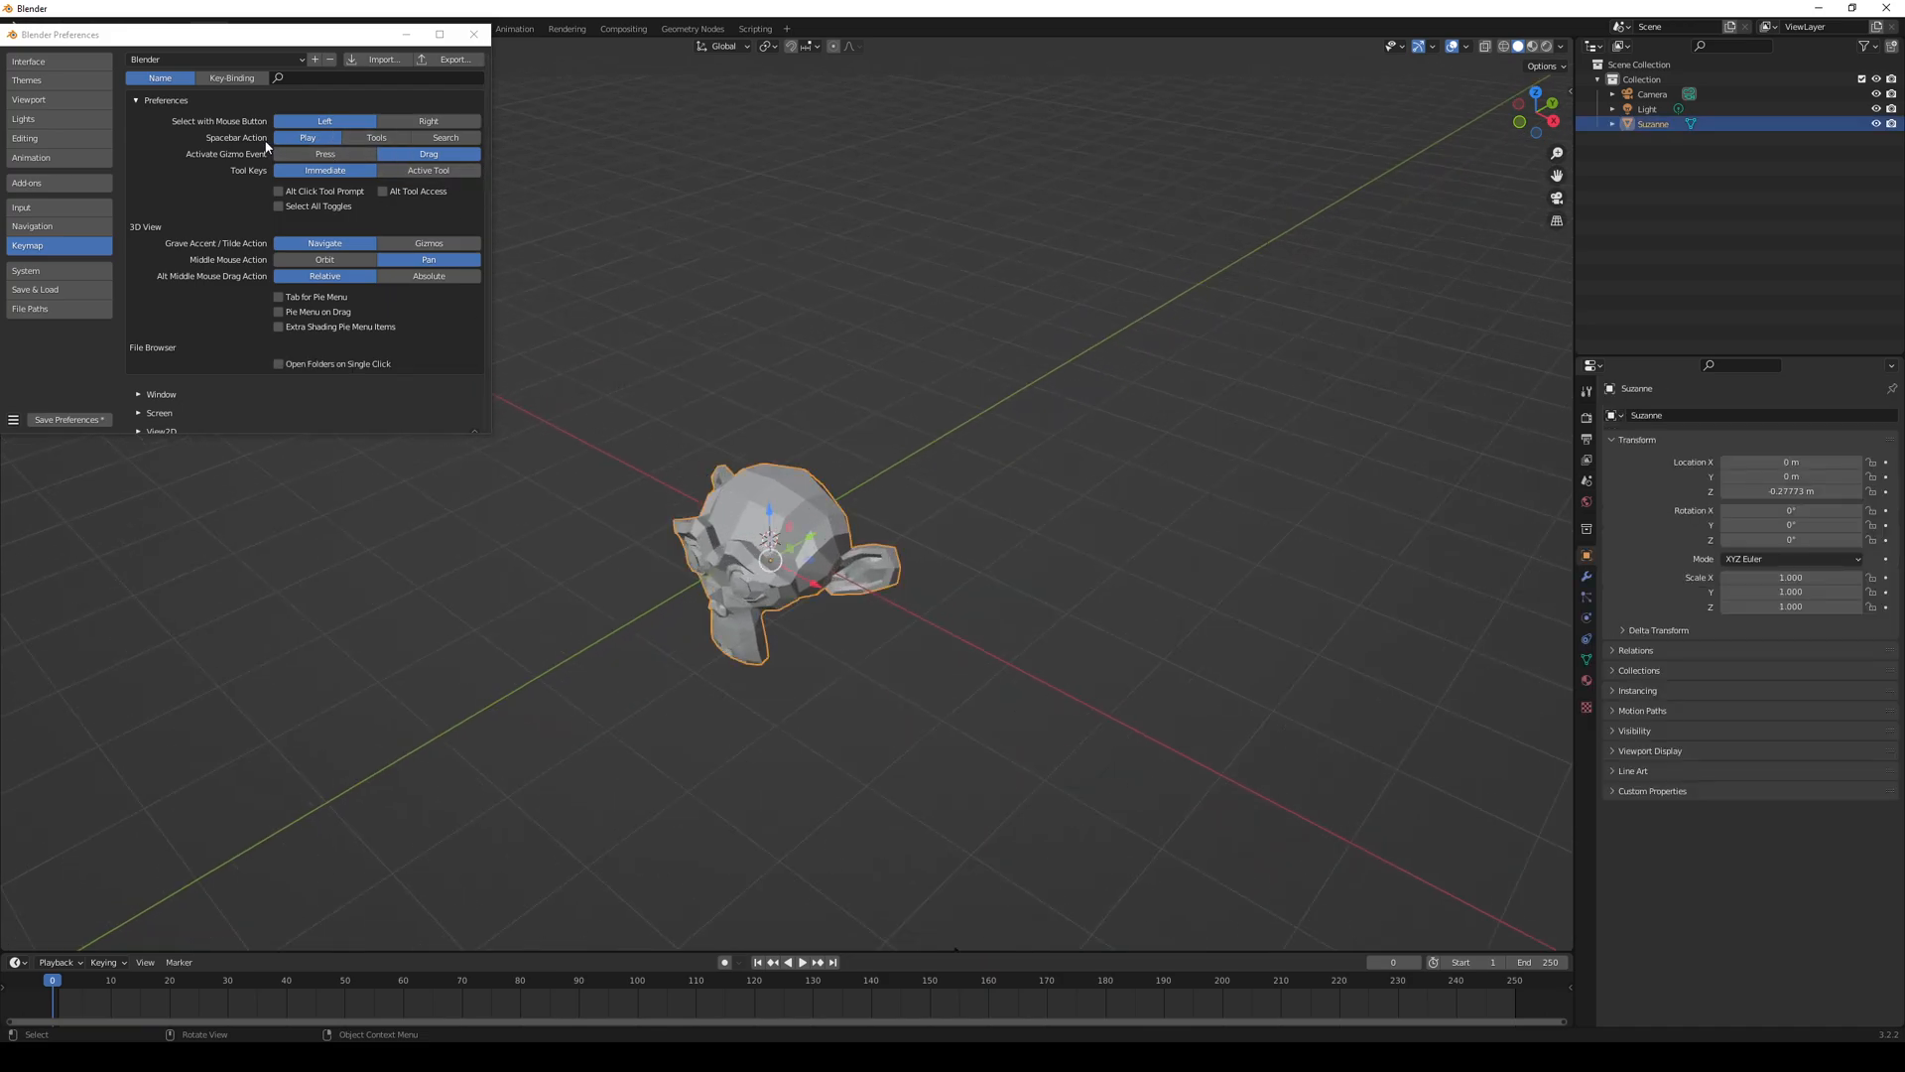
left_click(376, 138)
middle_click_drag(626, 343, 705, 364)
key("space")
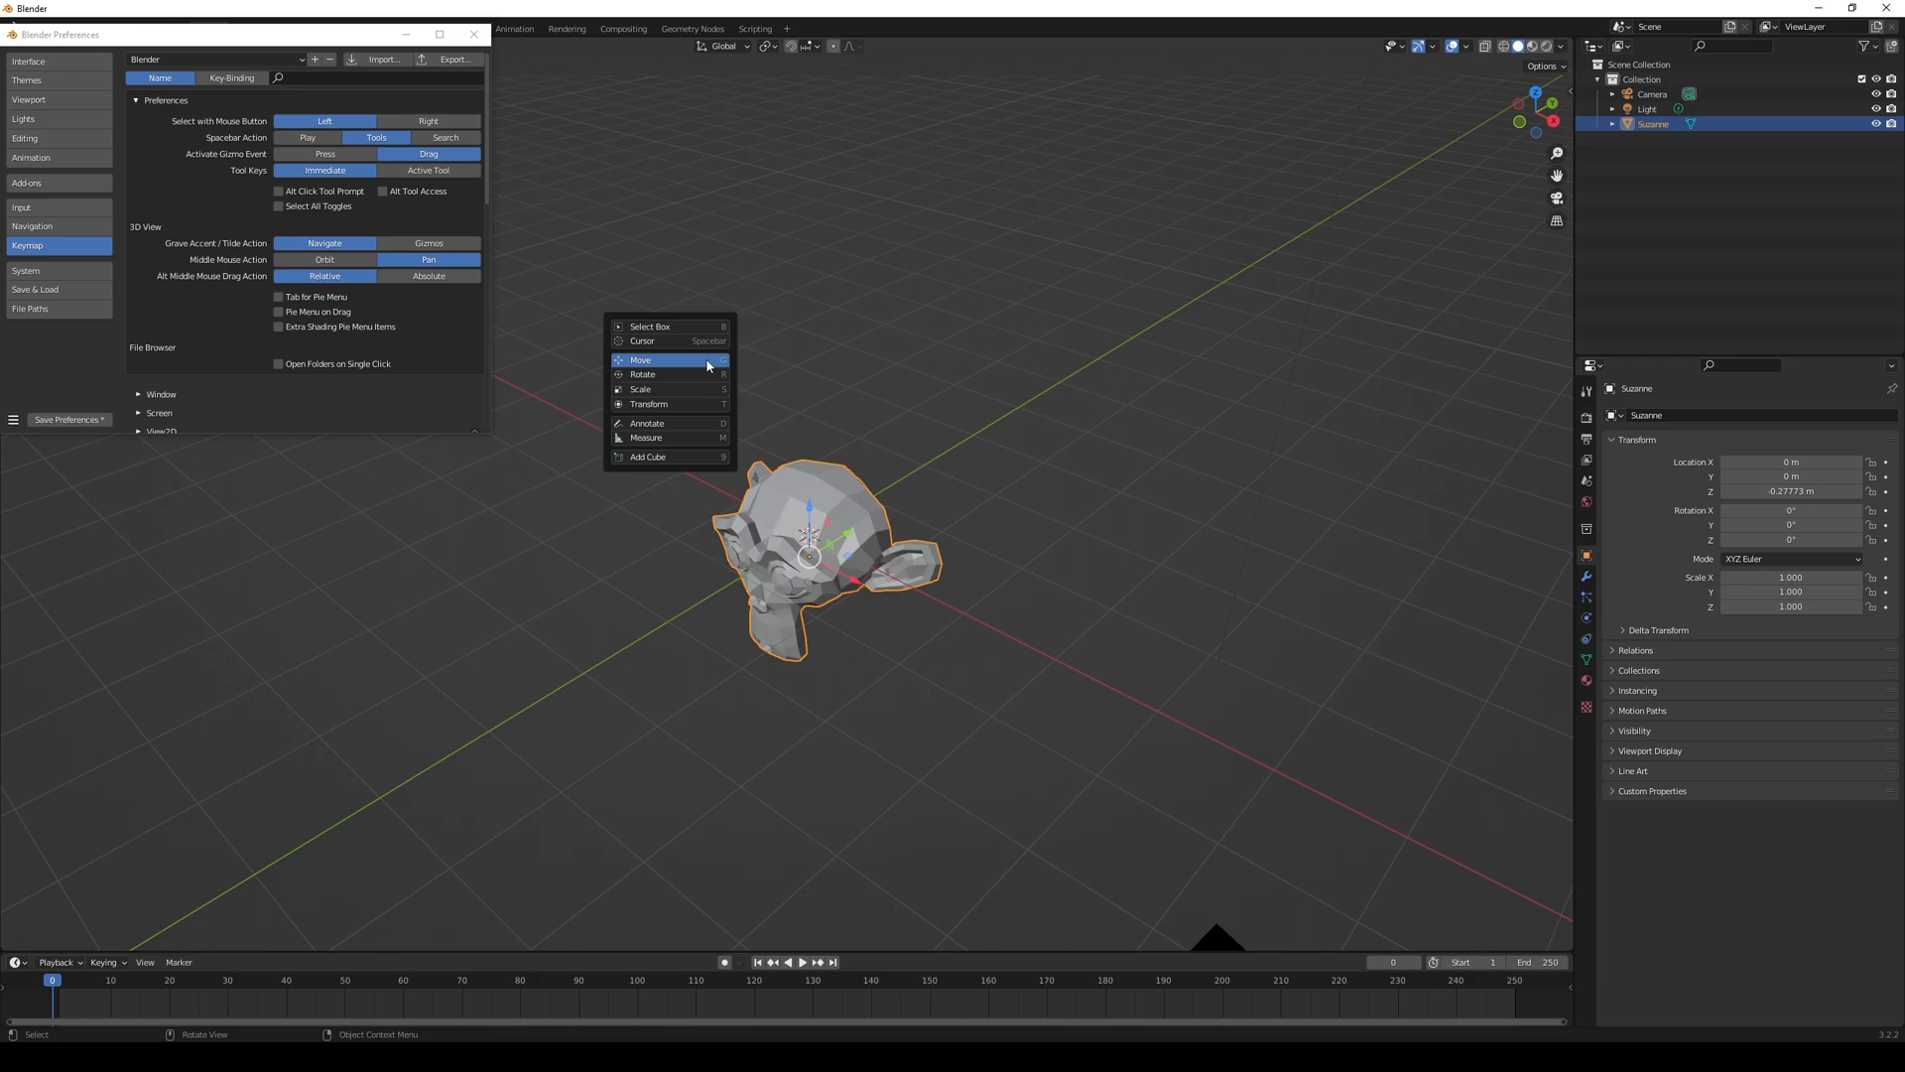
key("space")
- Test the Search and Tools spacebar actions in the viewport and leave the Spacebar Action set to Search
left_click(446, 138)
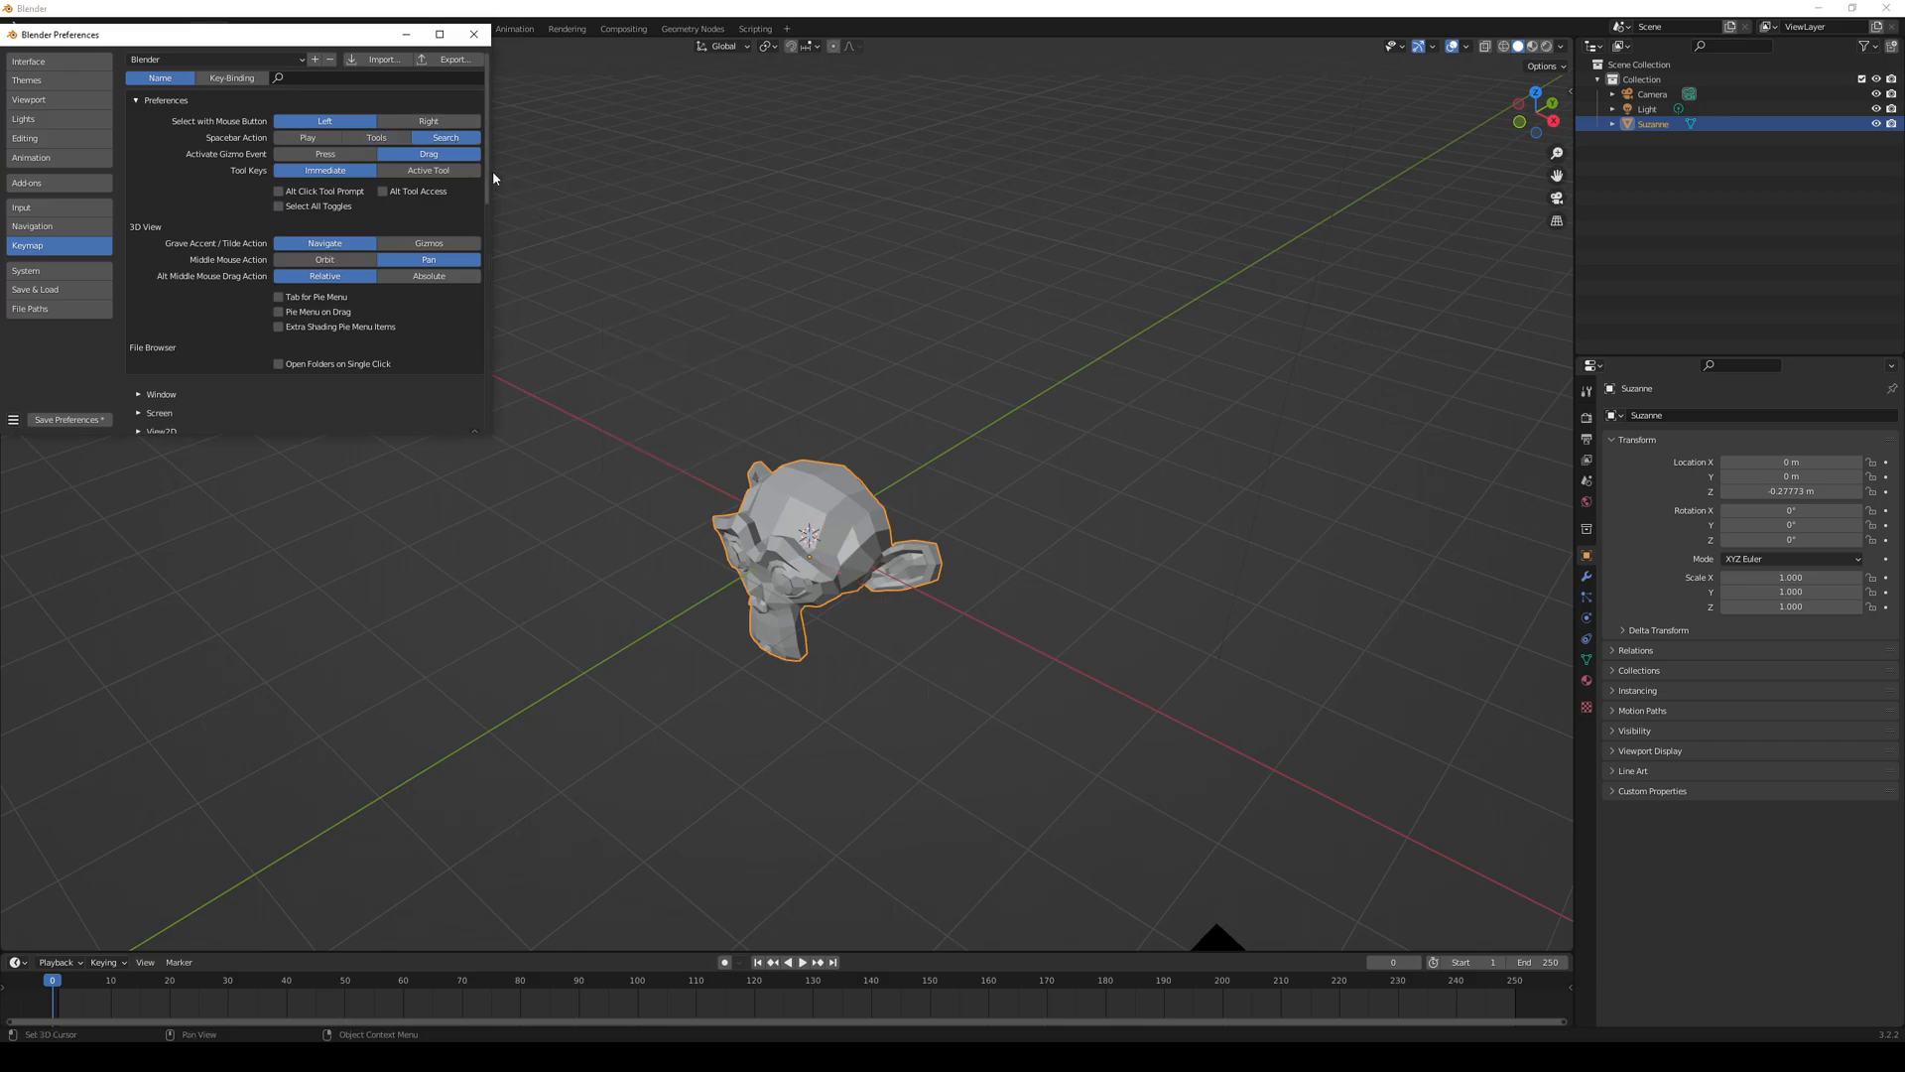
key("space")
key("Escape")
left_click(377, 138)
key("space")
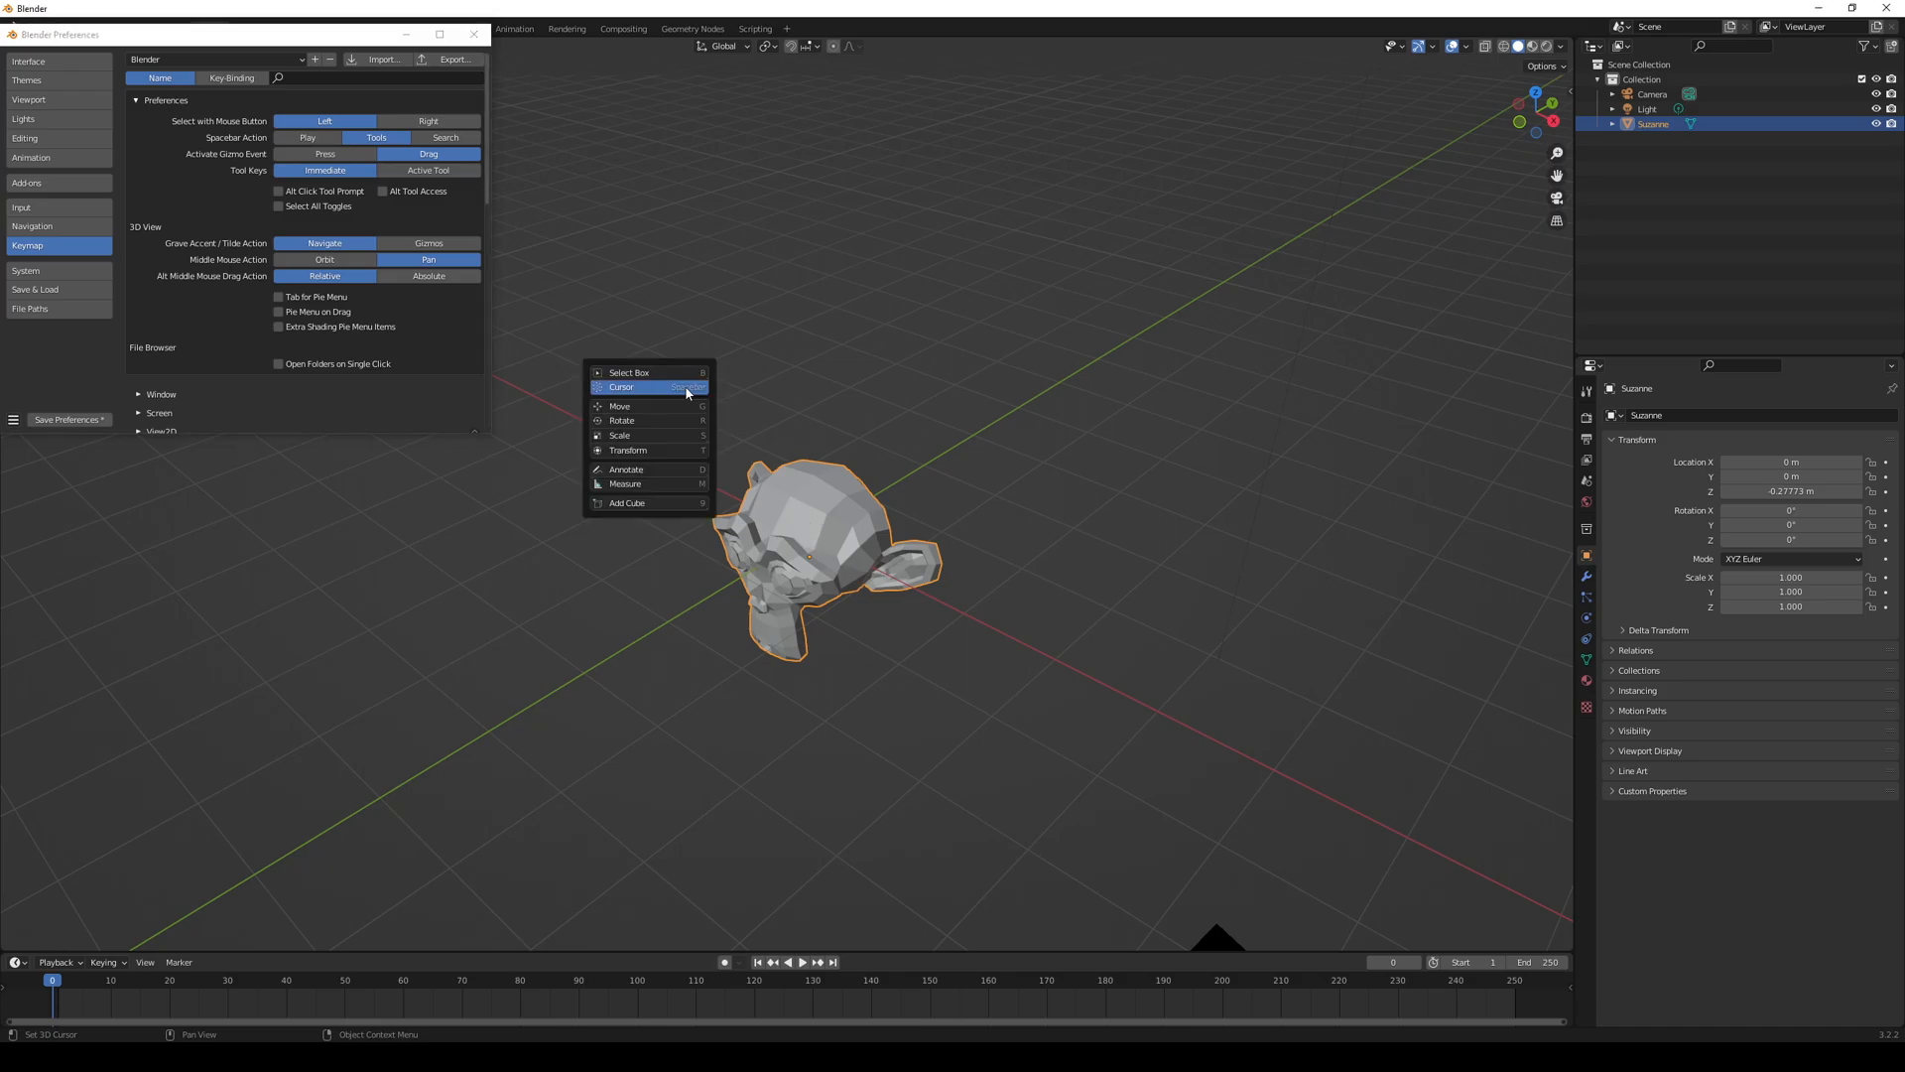
left_click(445, 138)
- Place the 3D cursor on the monkey's head and reposition it there
left_click(799, 506)
left_click(795, 485)
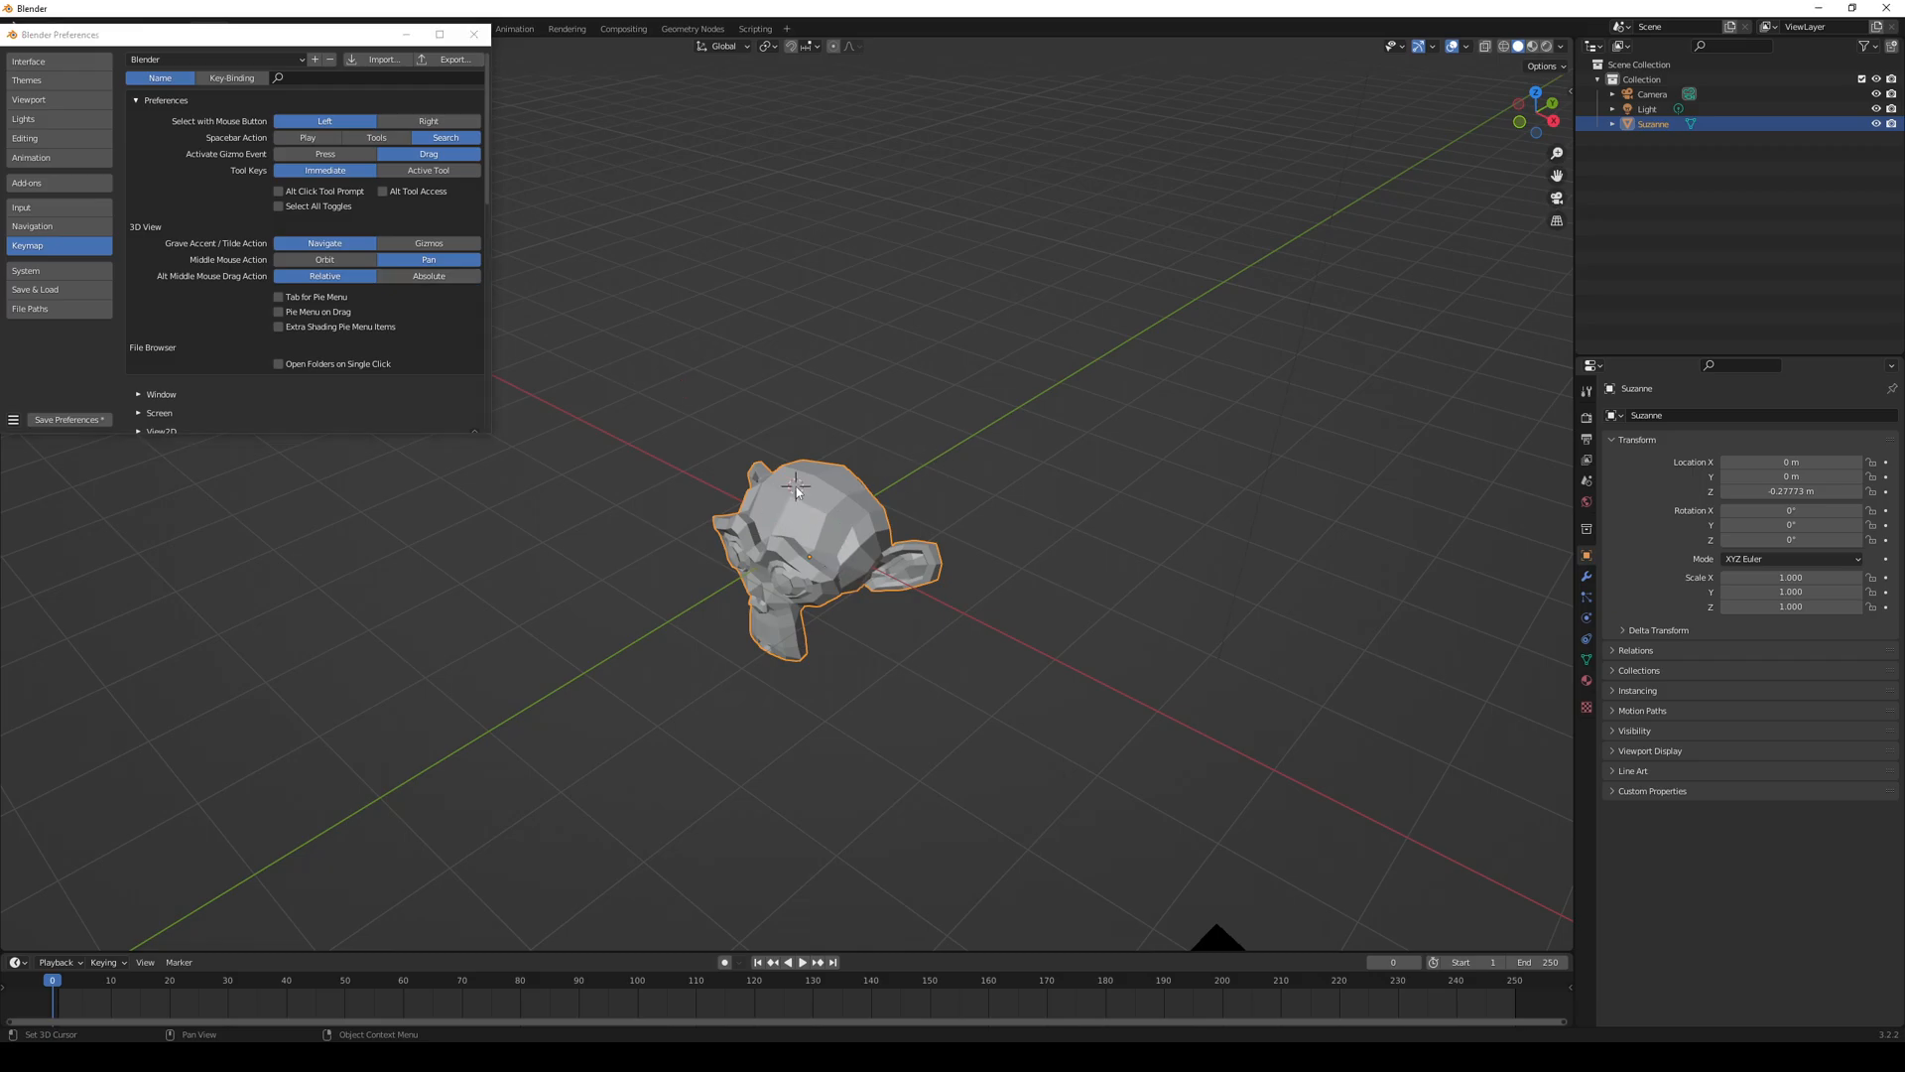
left_click_drag(750, 498, 809, 504)
left_click_drag(779, 498, 805, 516)
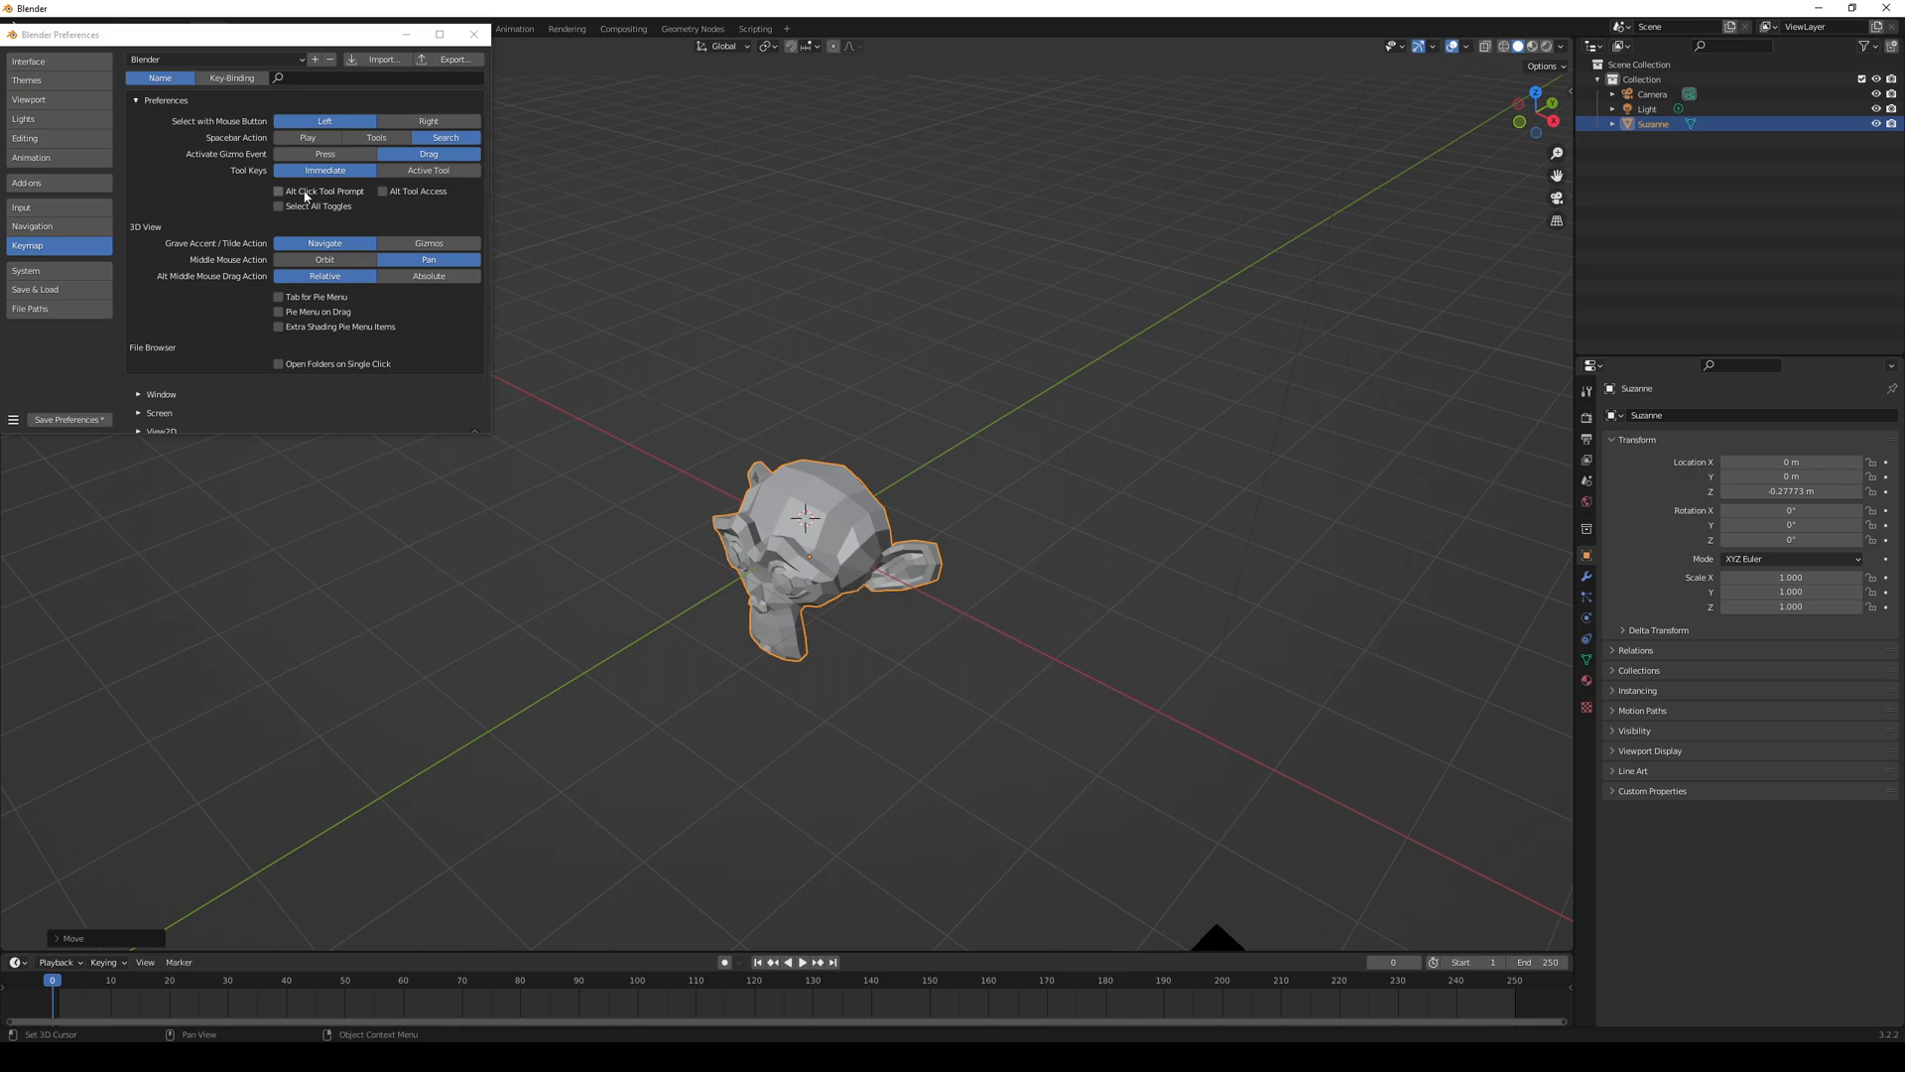
- Review the remaining keymap preferences and close the preferences window
scroll(225, 173, "down", 2)
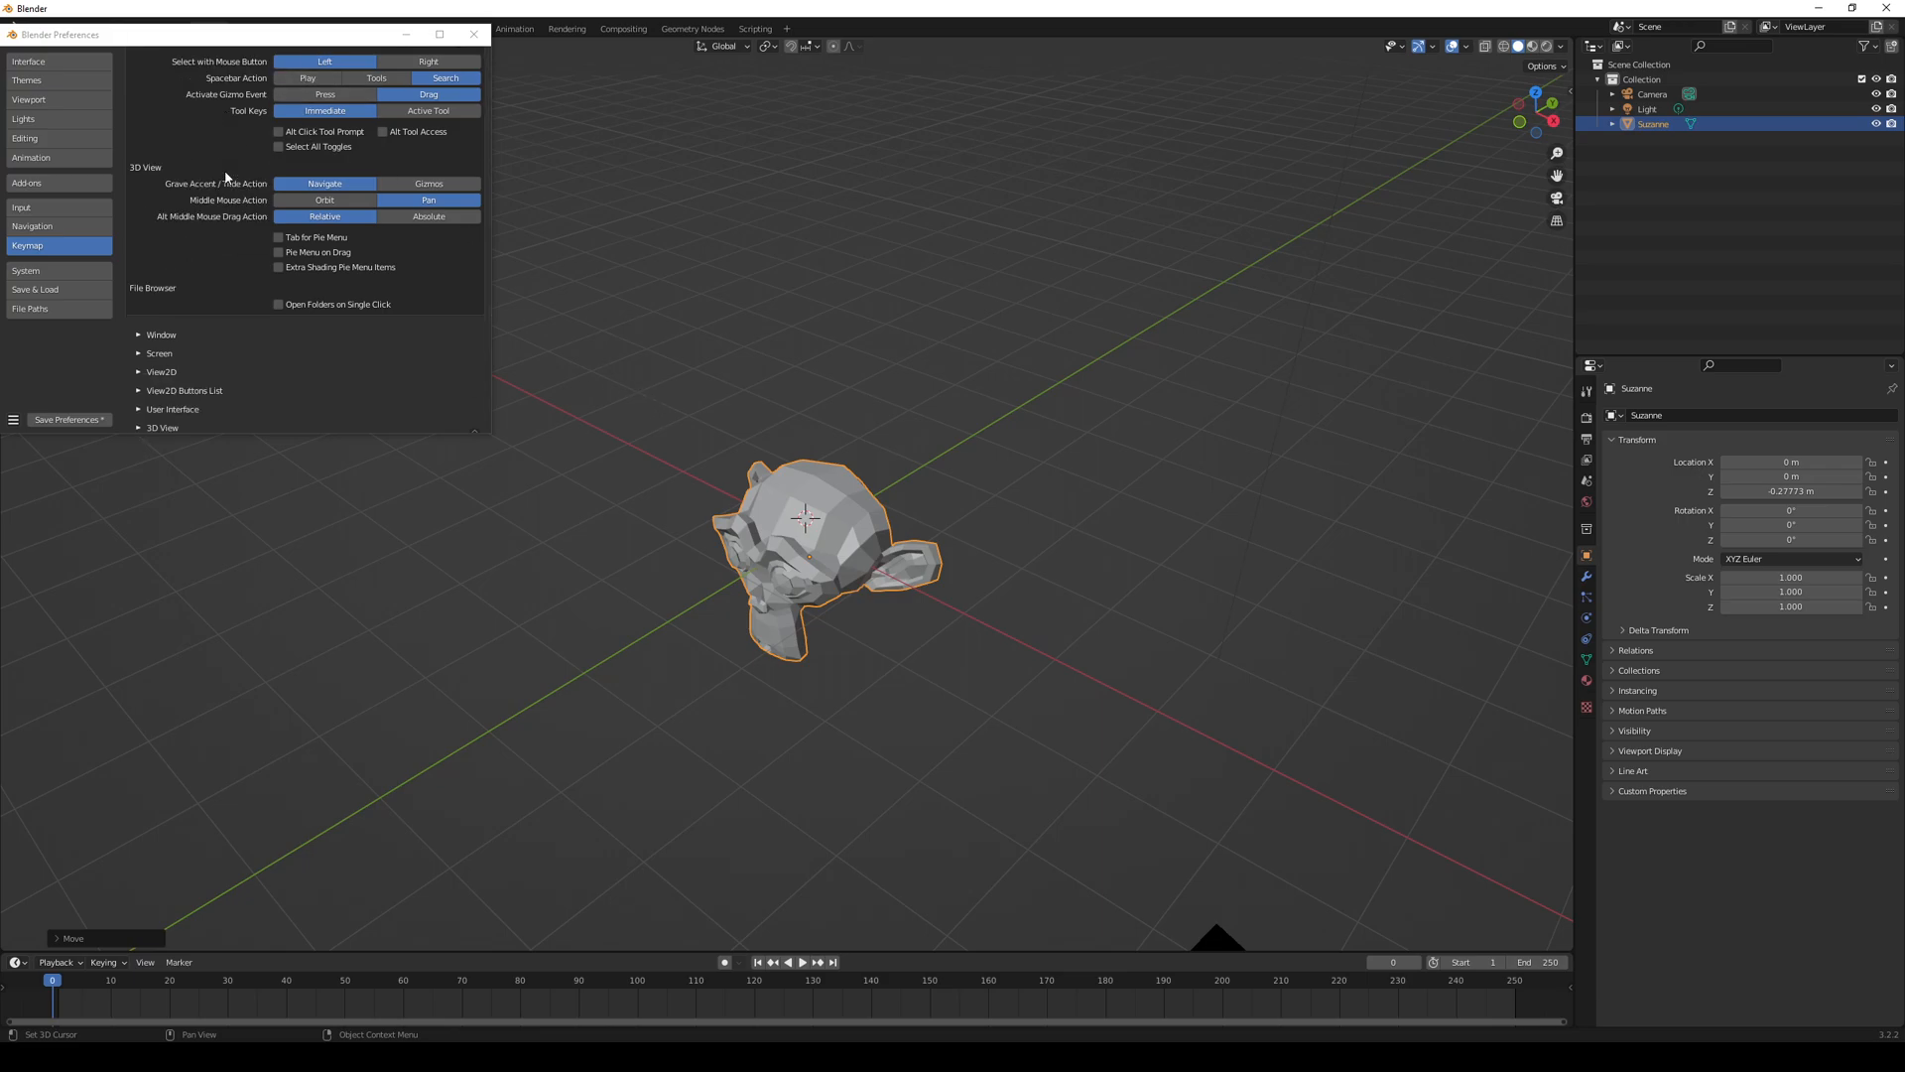
scroll(205, 235, "down", 6)
scroll(206, 236, "up", 6)
scroll(207, 241, "up", 2)
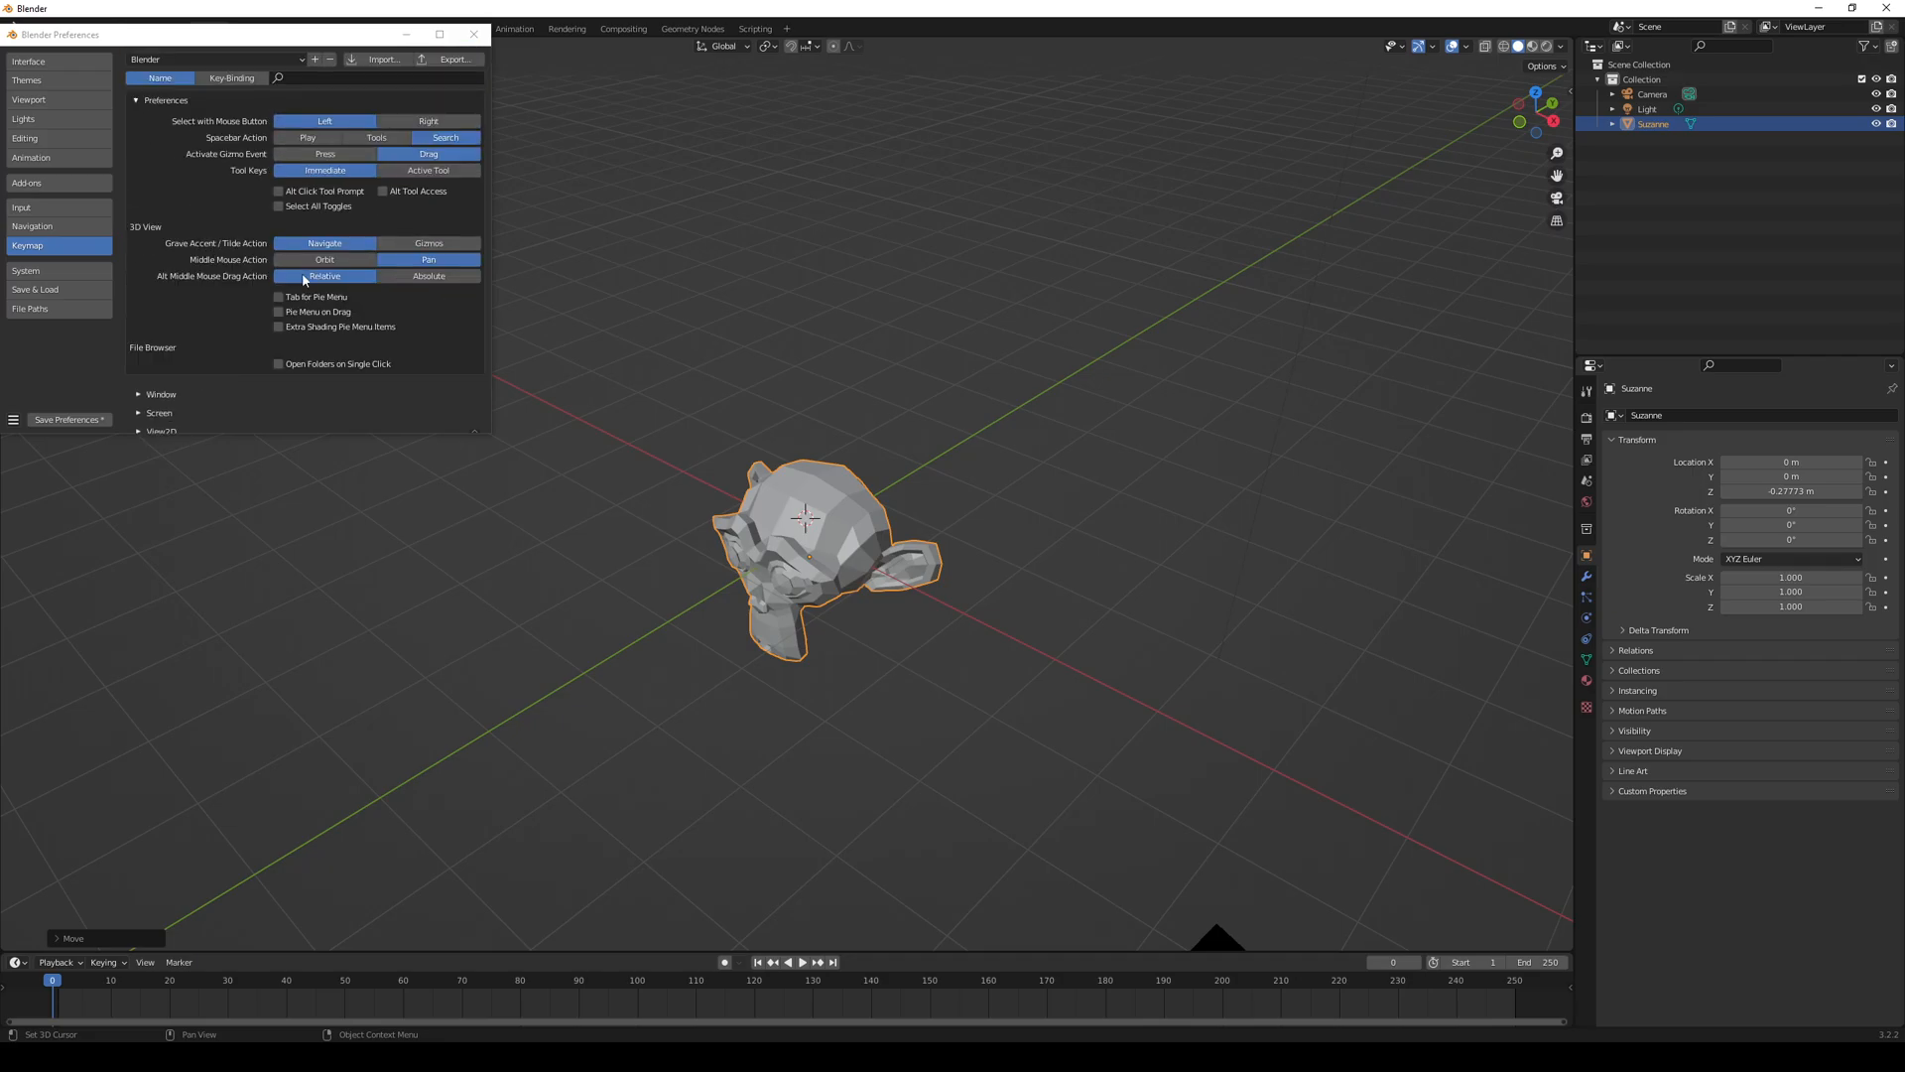
middle_click_drag(615, 308, 598, 305)
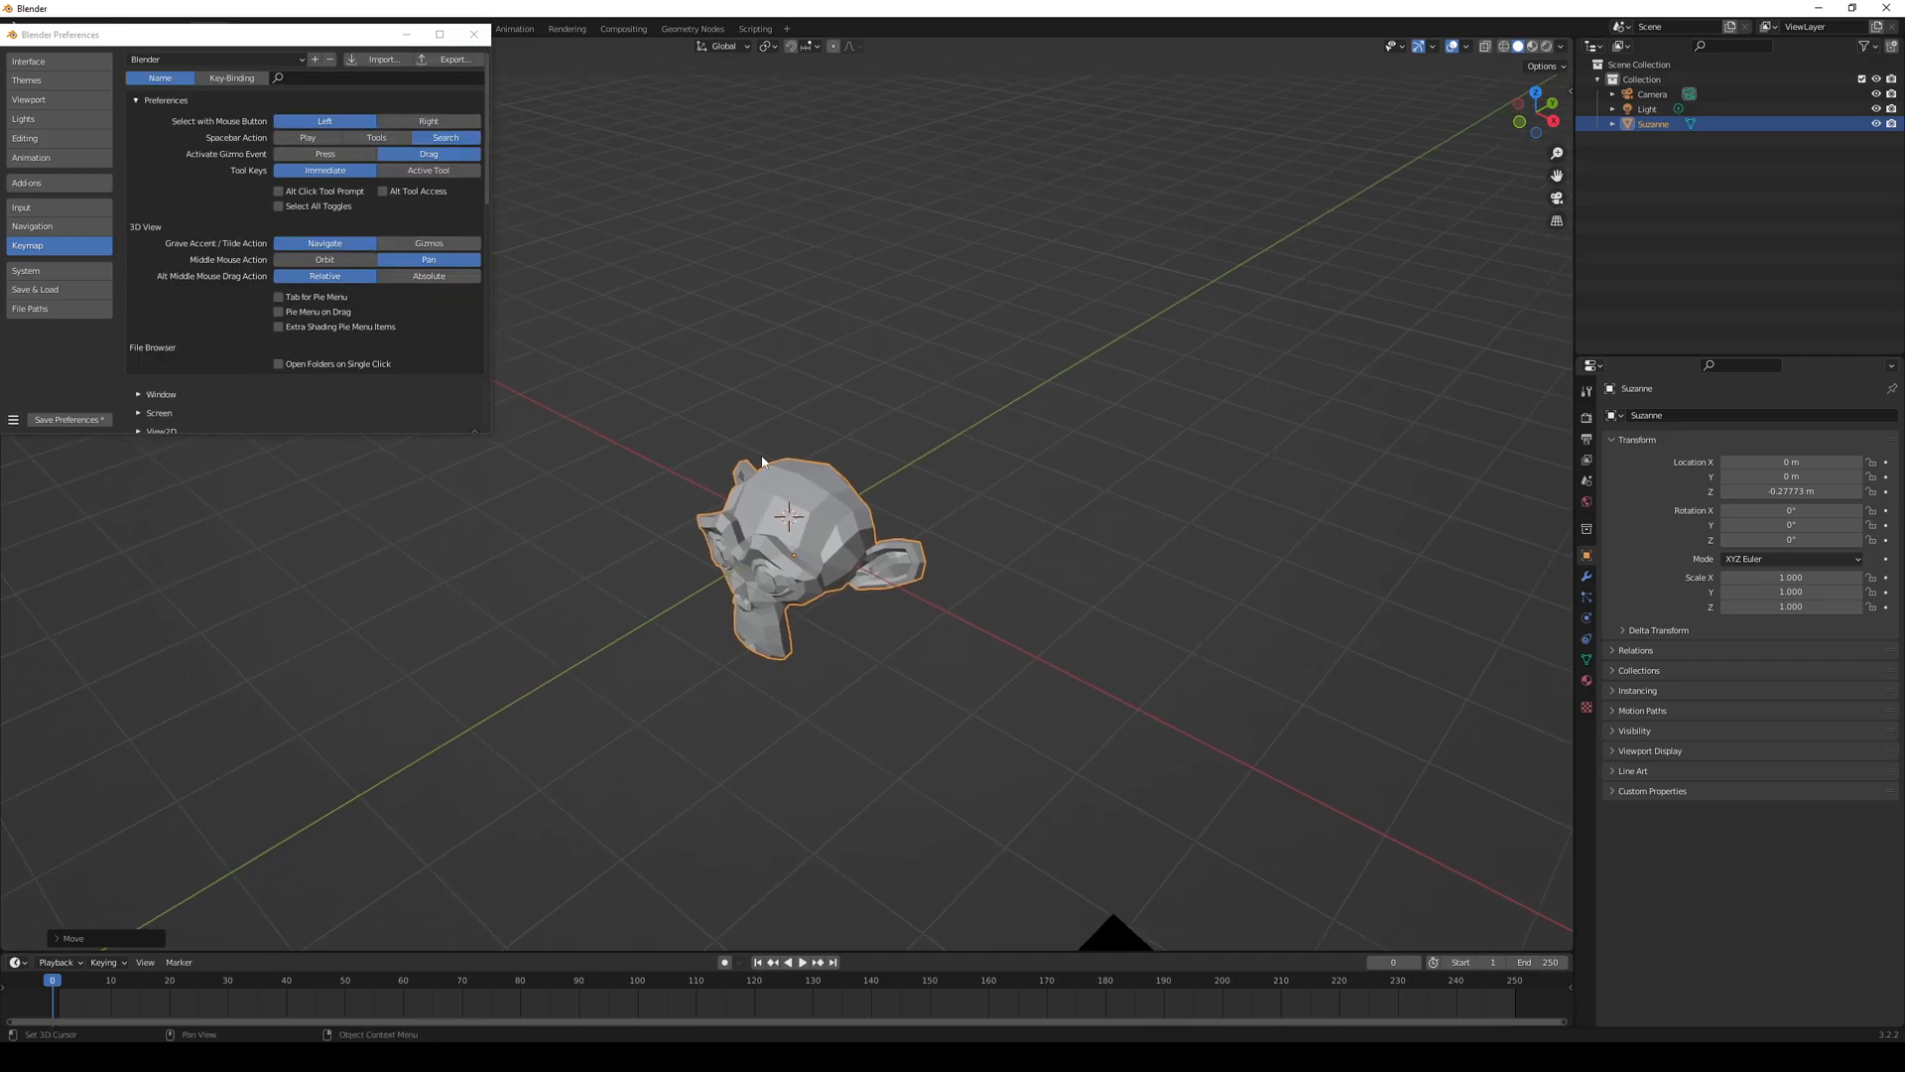
left_click(474, 35)
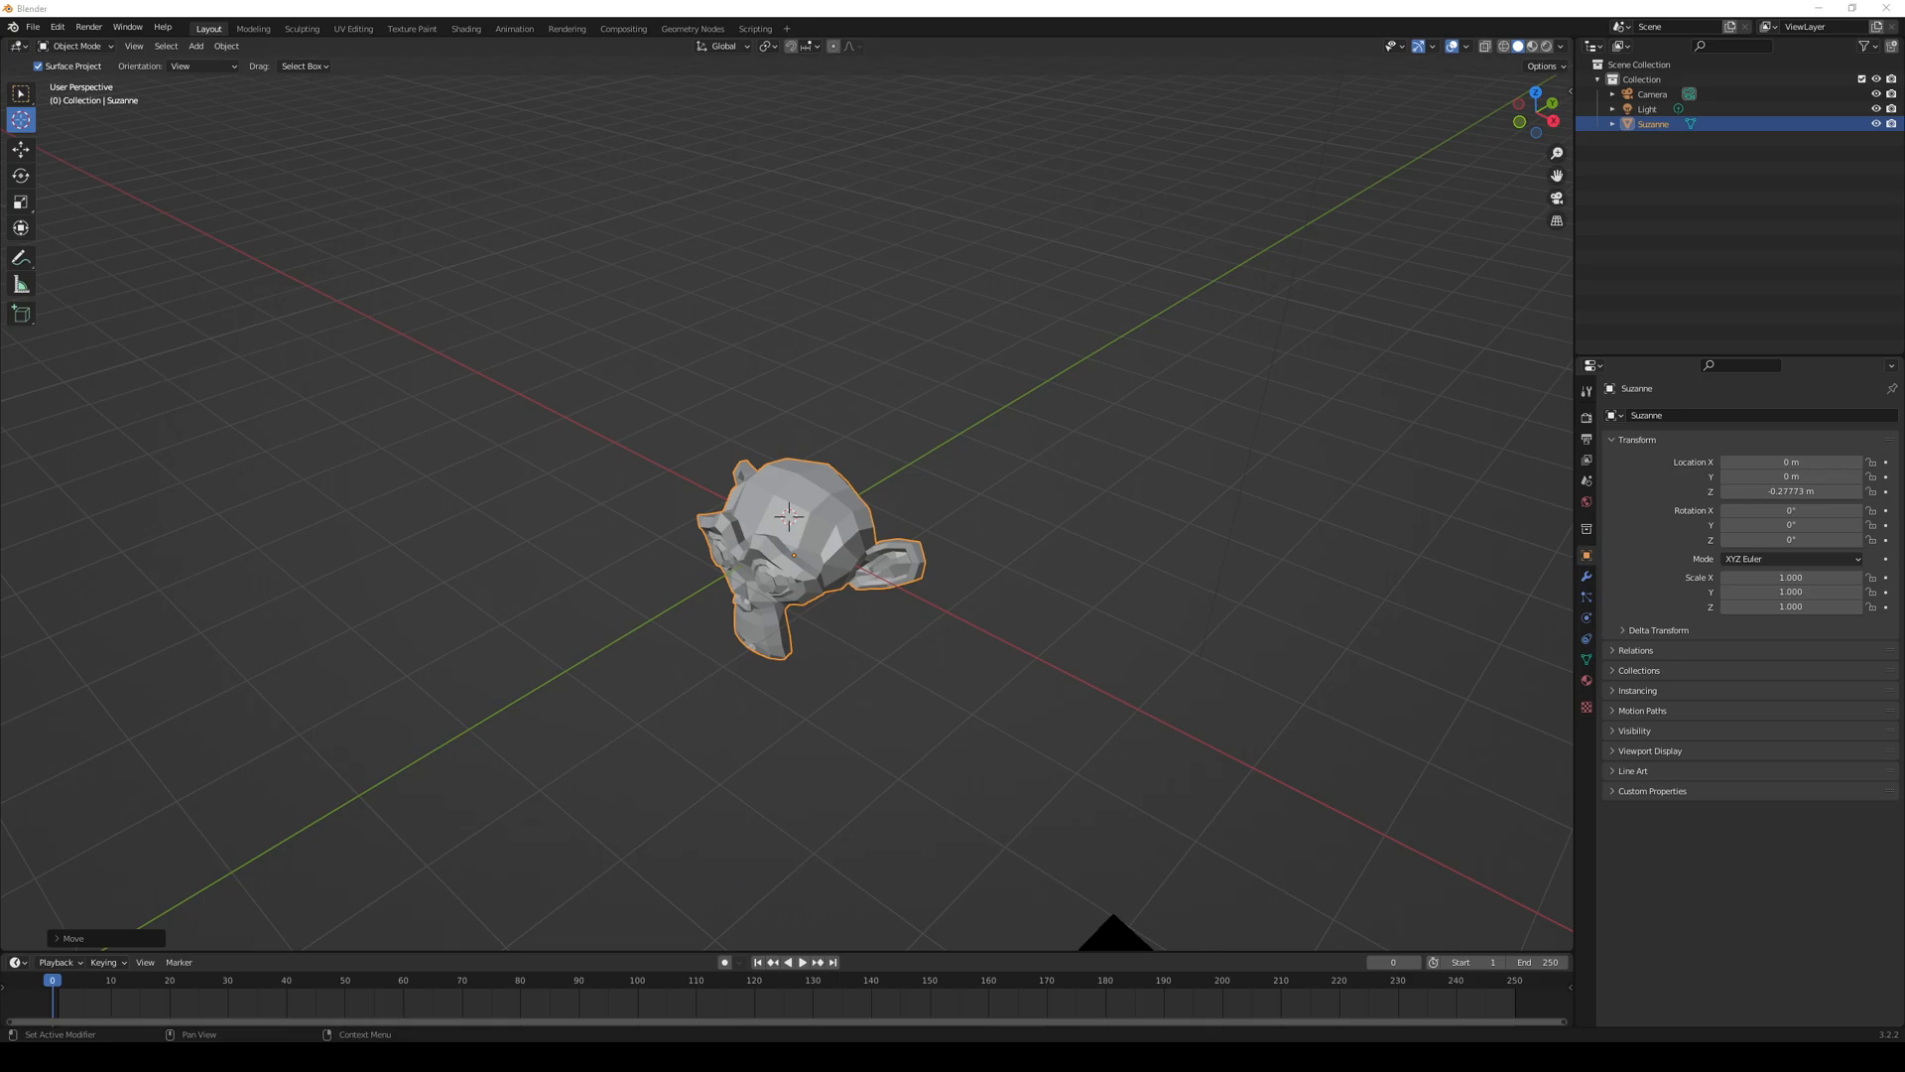
scroll(933, 535, "up", 5)
scroll(924, 534, "down", 3)
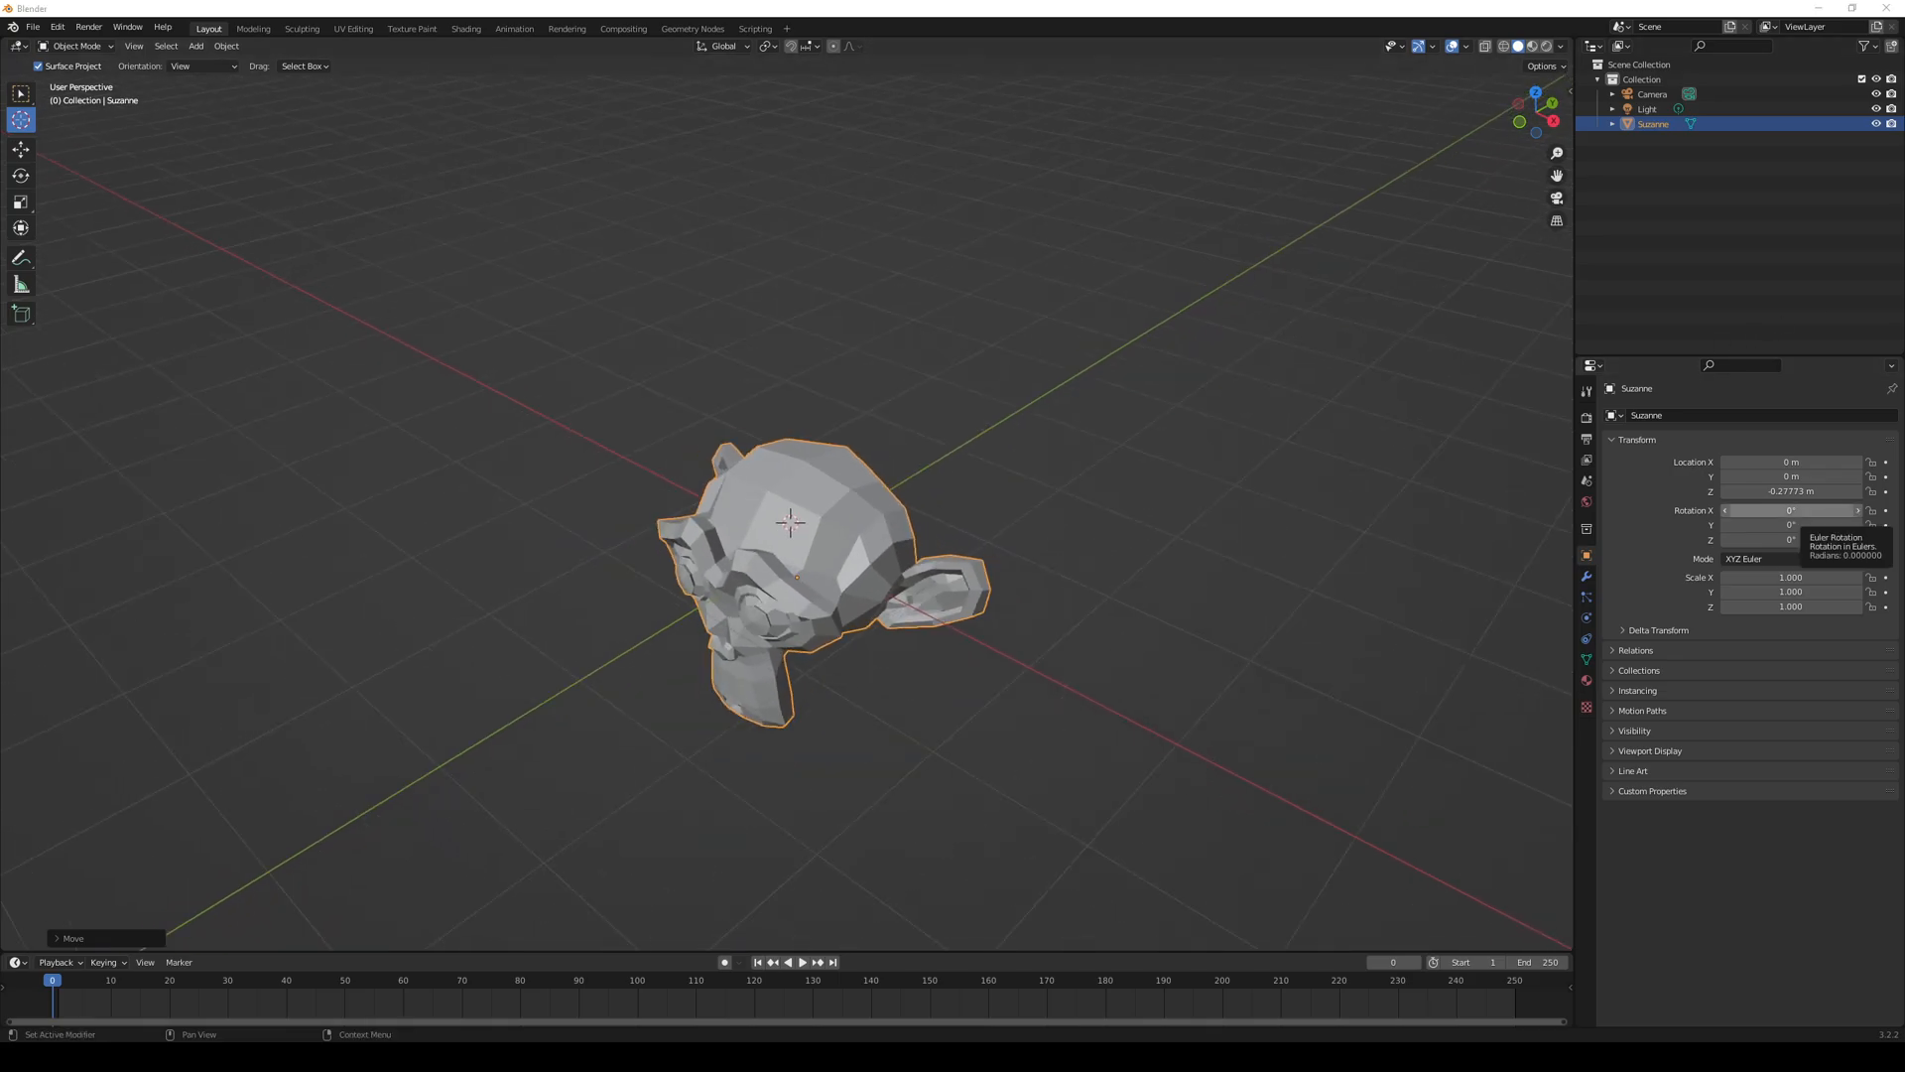
middle_click_drag(1072, 556, 832, 484)
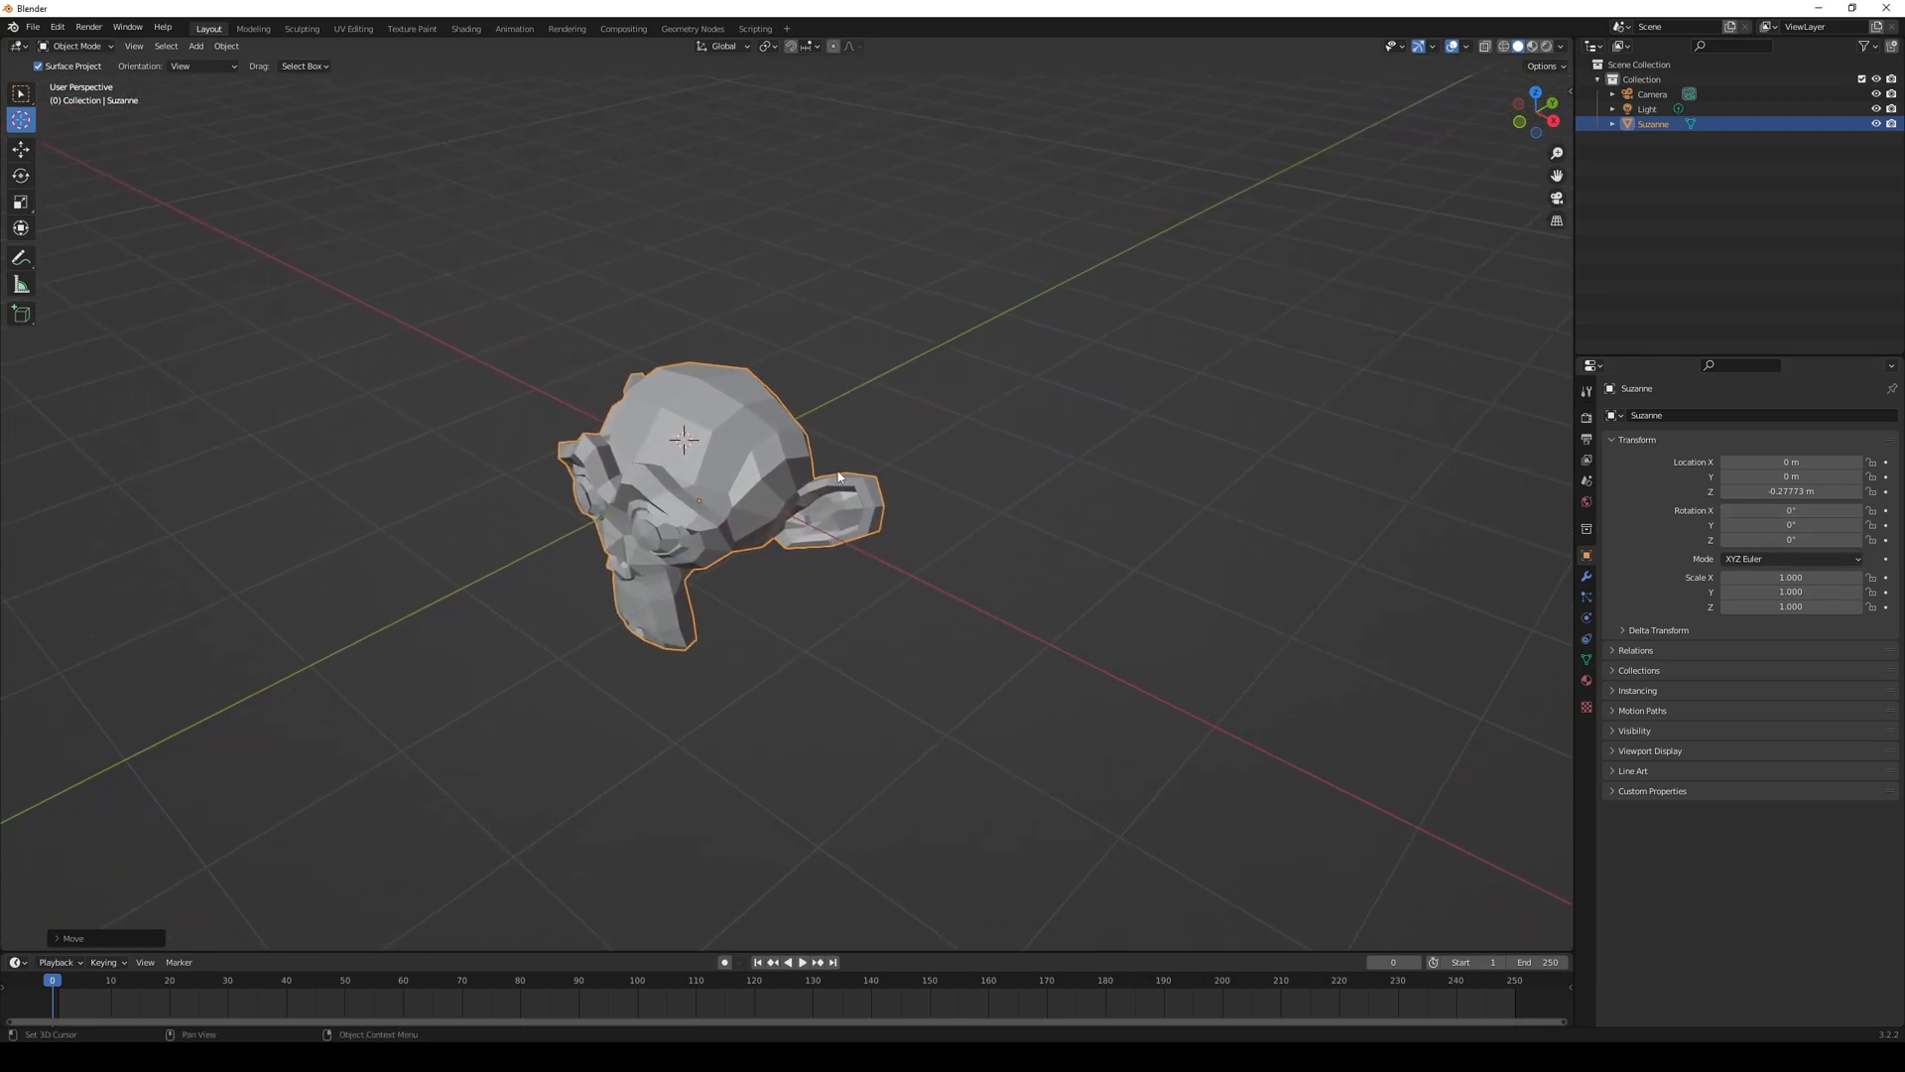
- Delete the monkey and search the available commands for "box"
key("Delete")
key("F3")
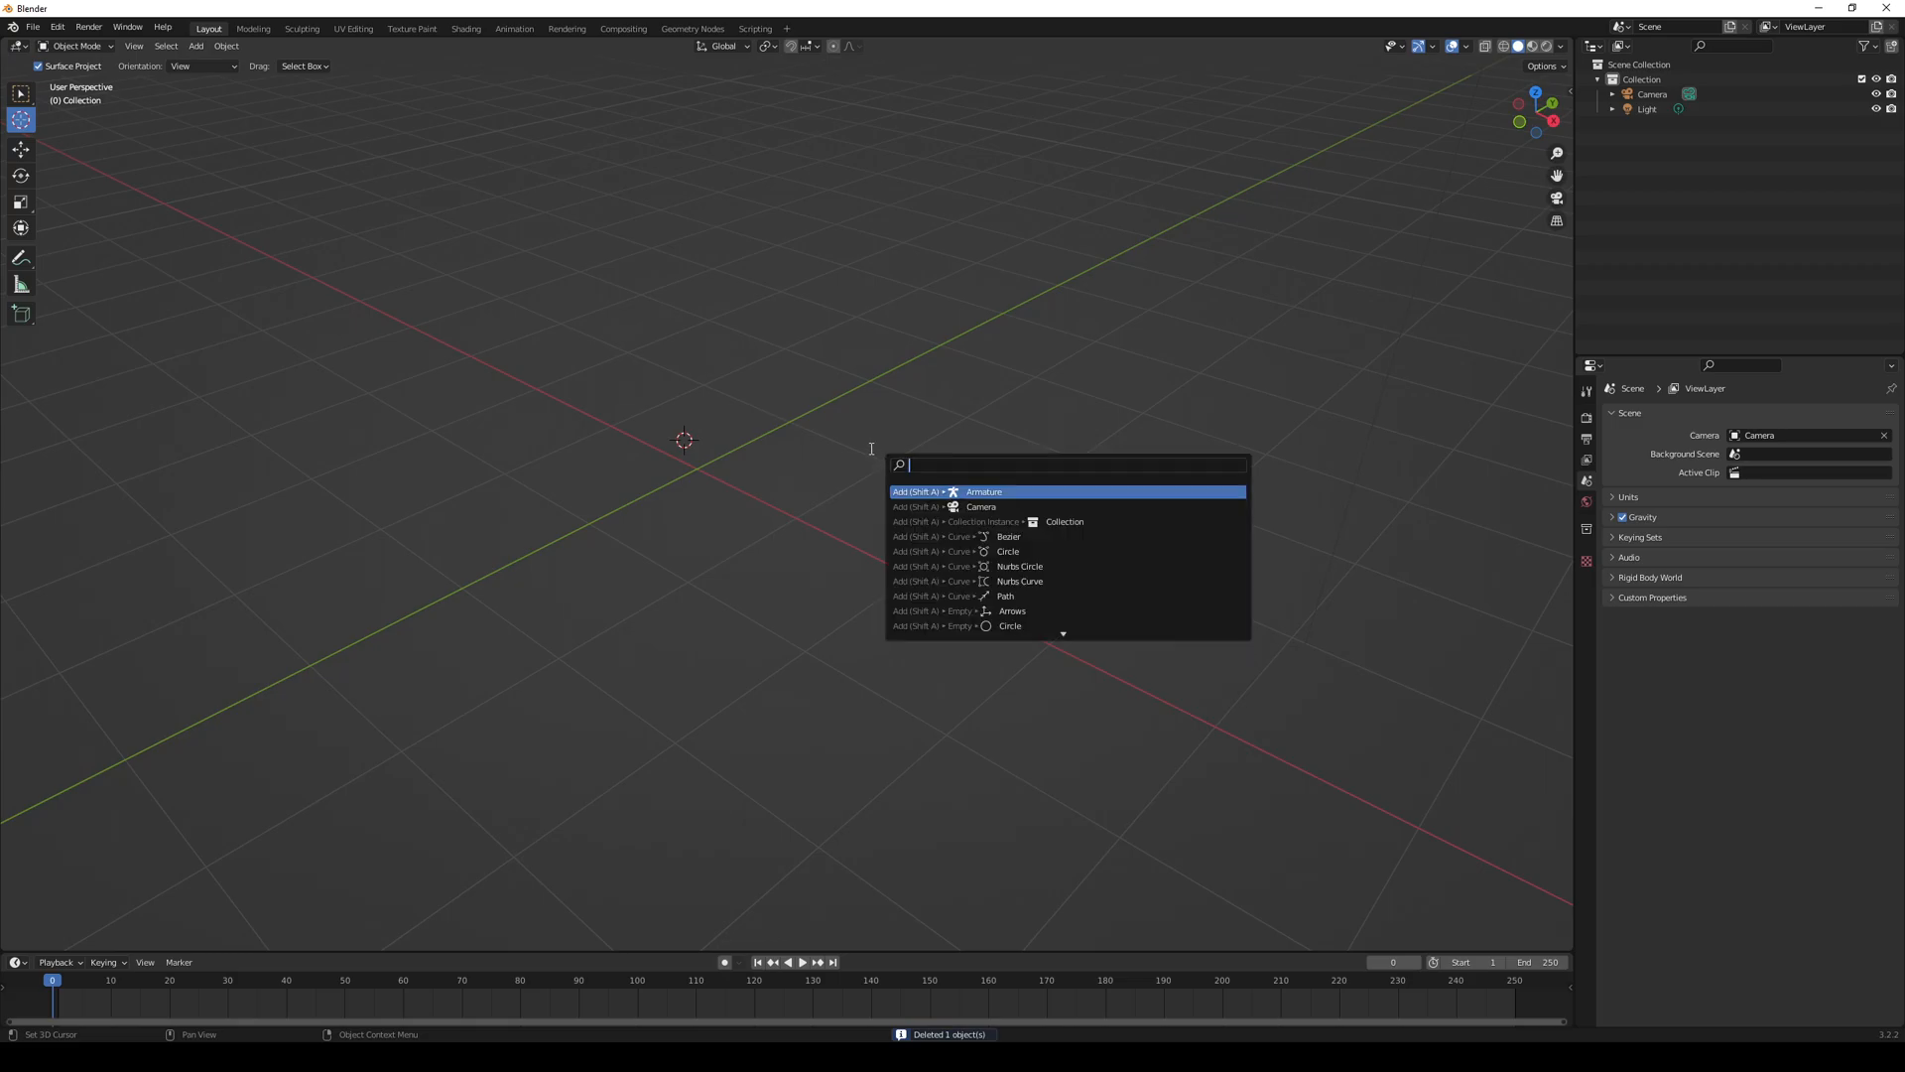
type("box")
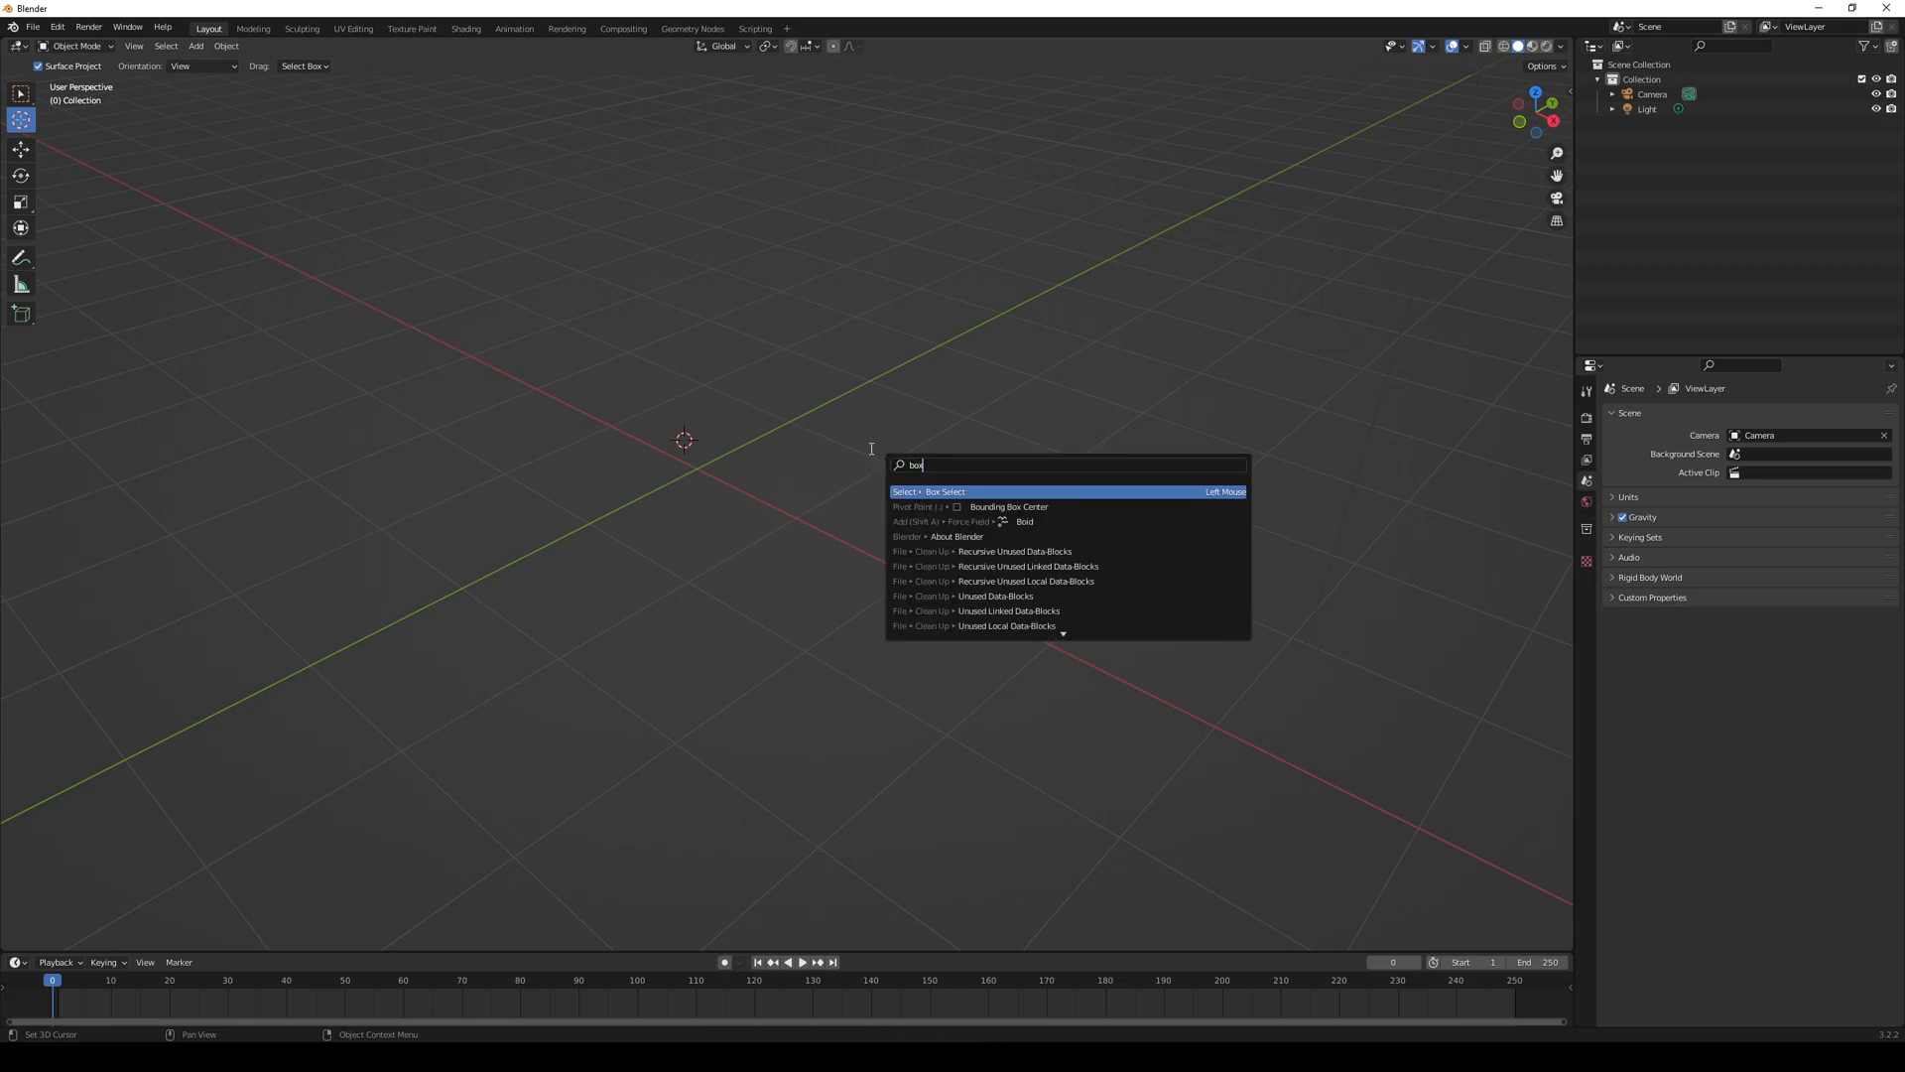
key("BackSpace")
key("BackSpace")
key("BackSpace")
- Search the commands for "add" and add a mesh cube at the 3D cursor
type("add")
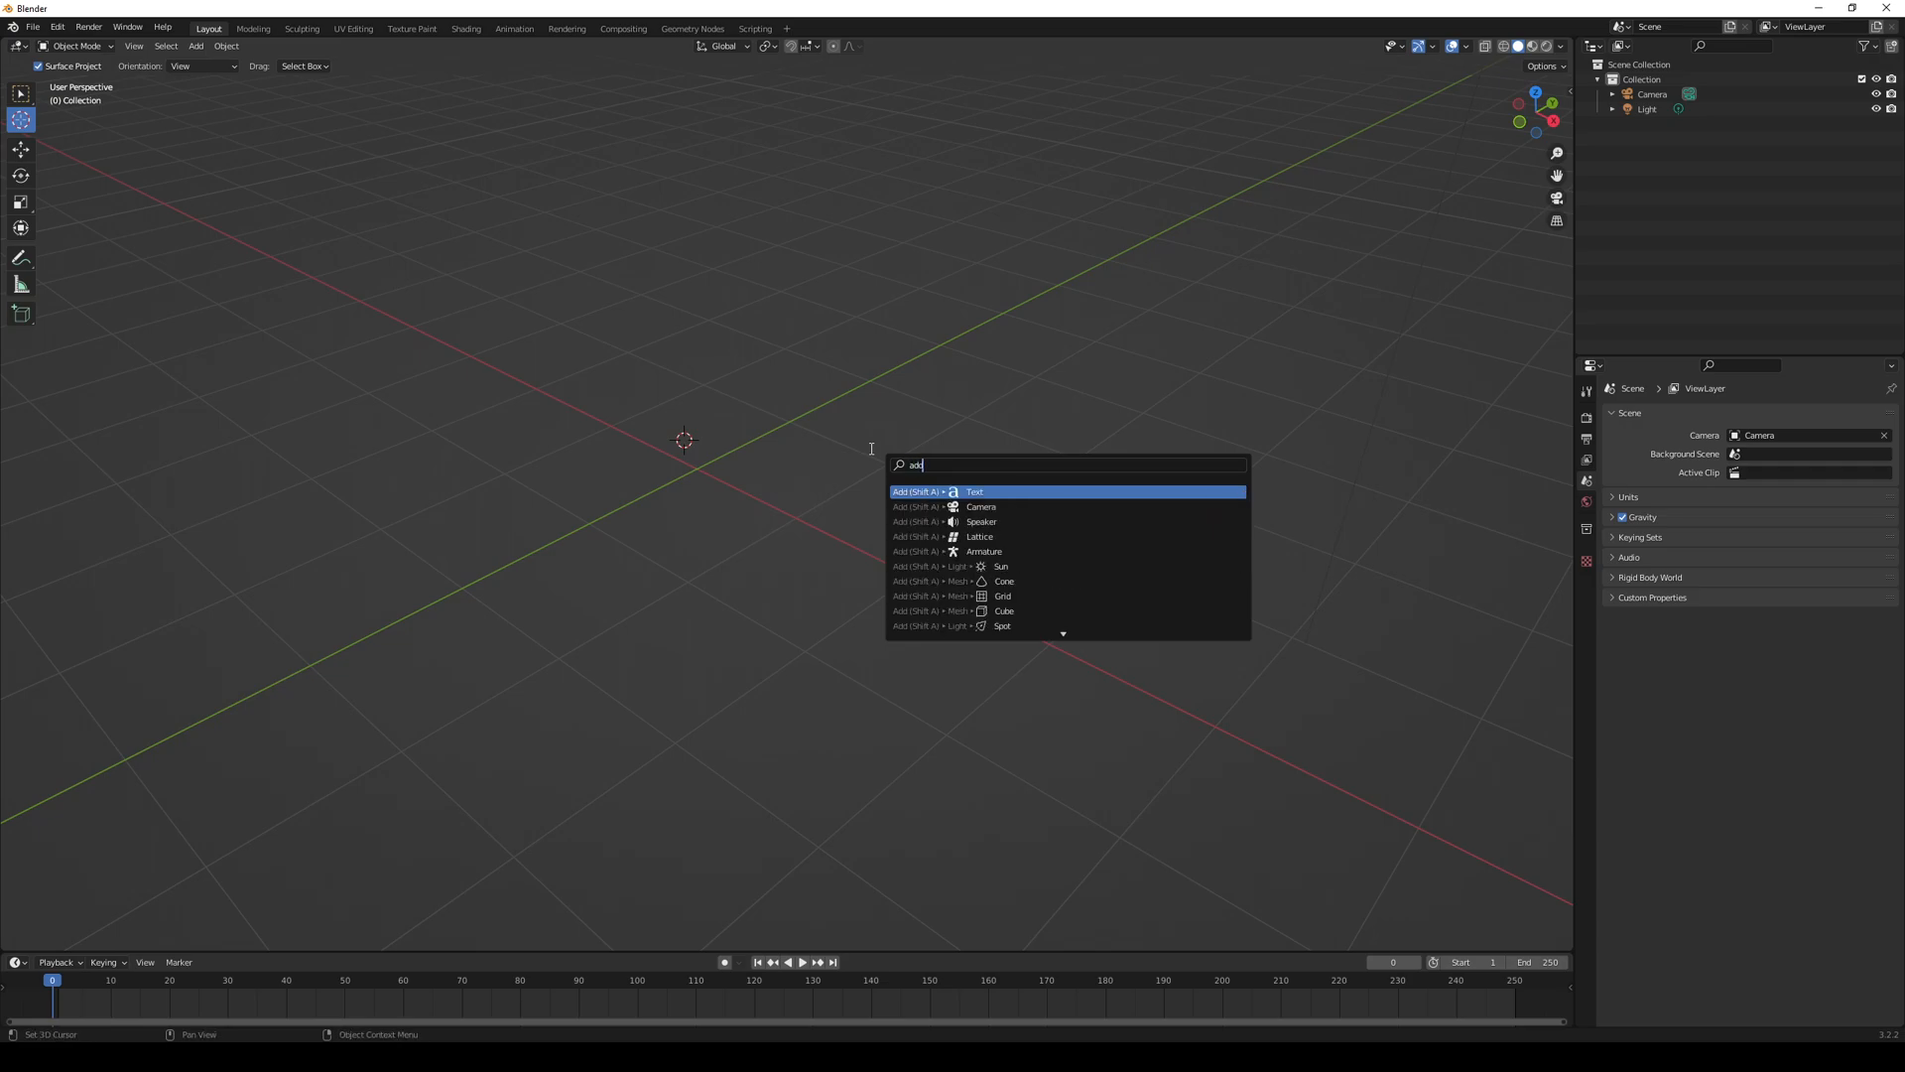
type(" box")
key("BackSpace")
key("BackSpace")
key("BackSpace")
key("BackSpace")
key("Down")
key("Down")
key("Down")
key("Down")
key("Down")
key("Down")
key("Down")
key("Down")
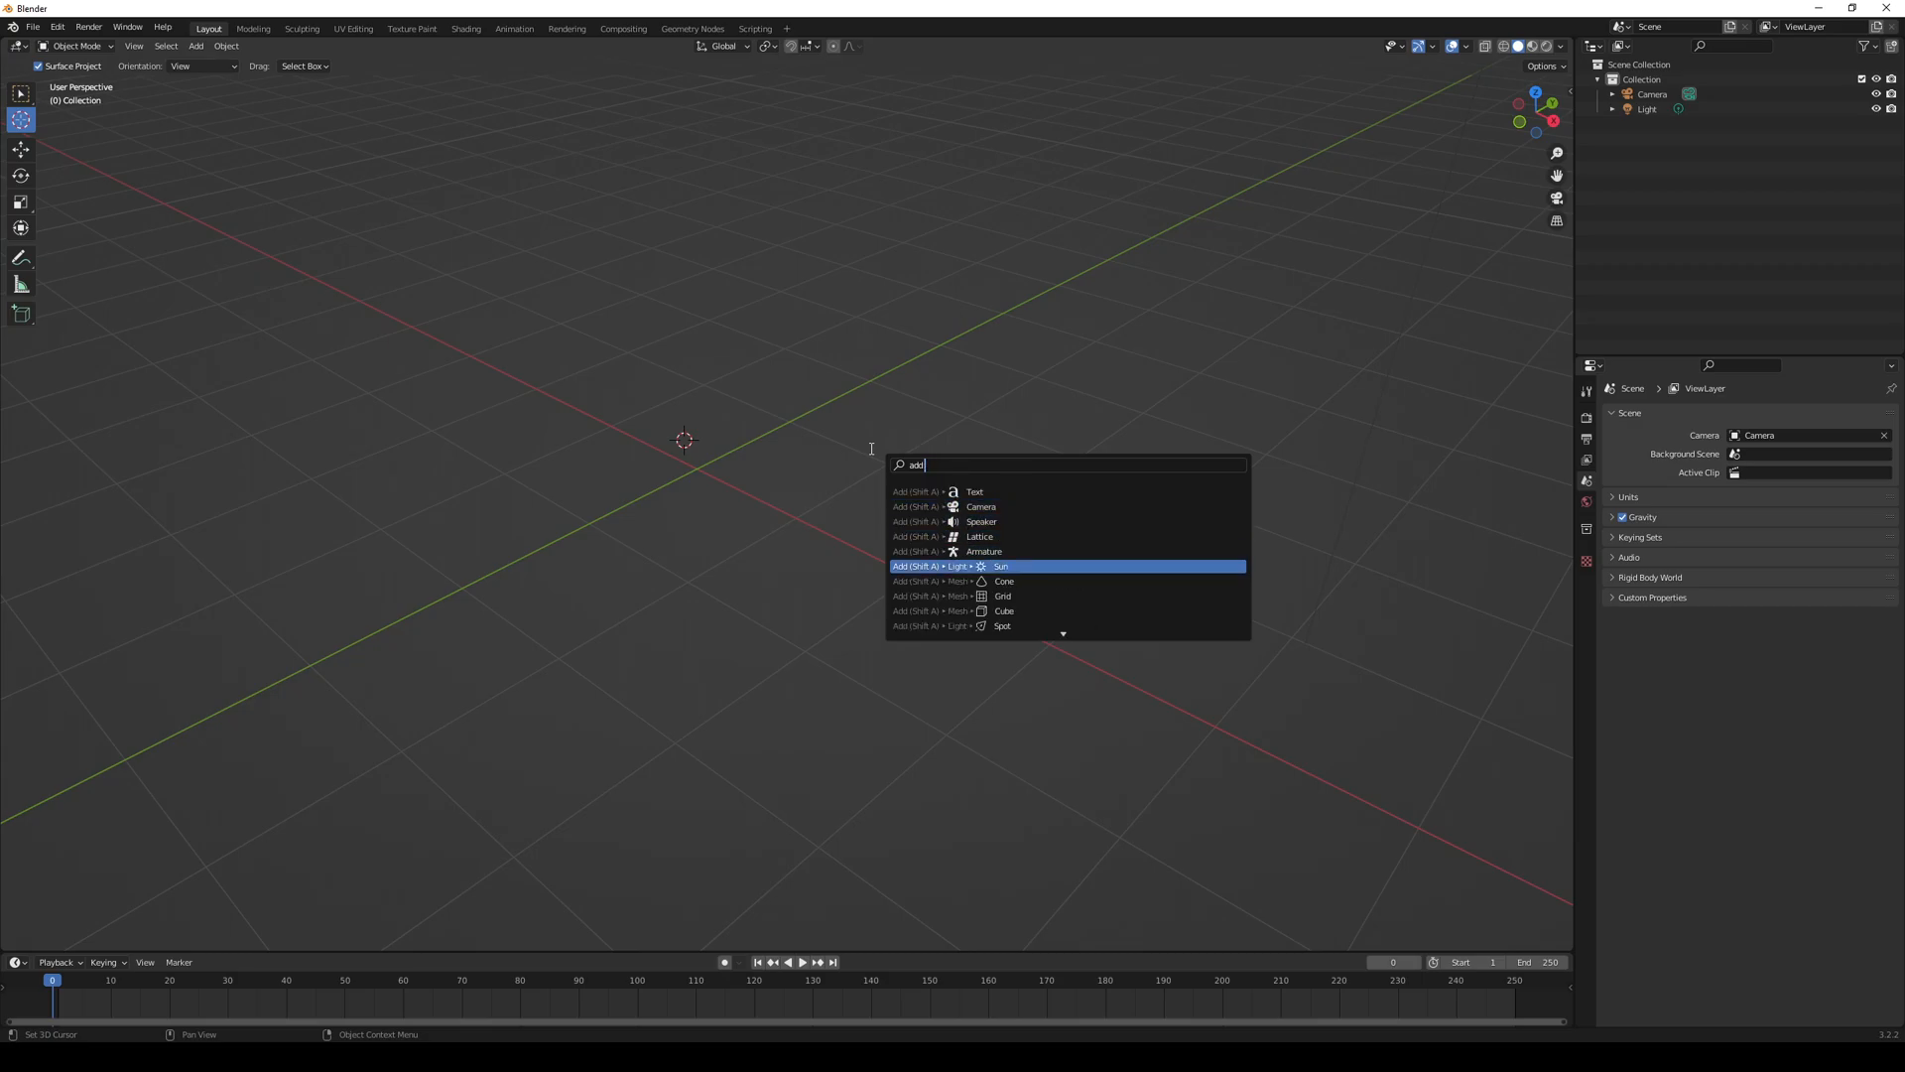
key("Return")
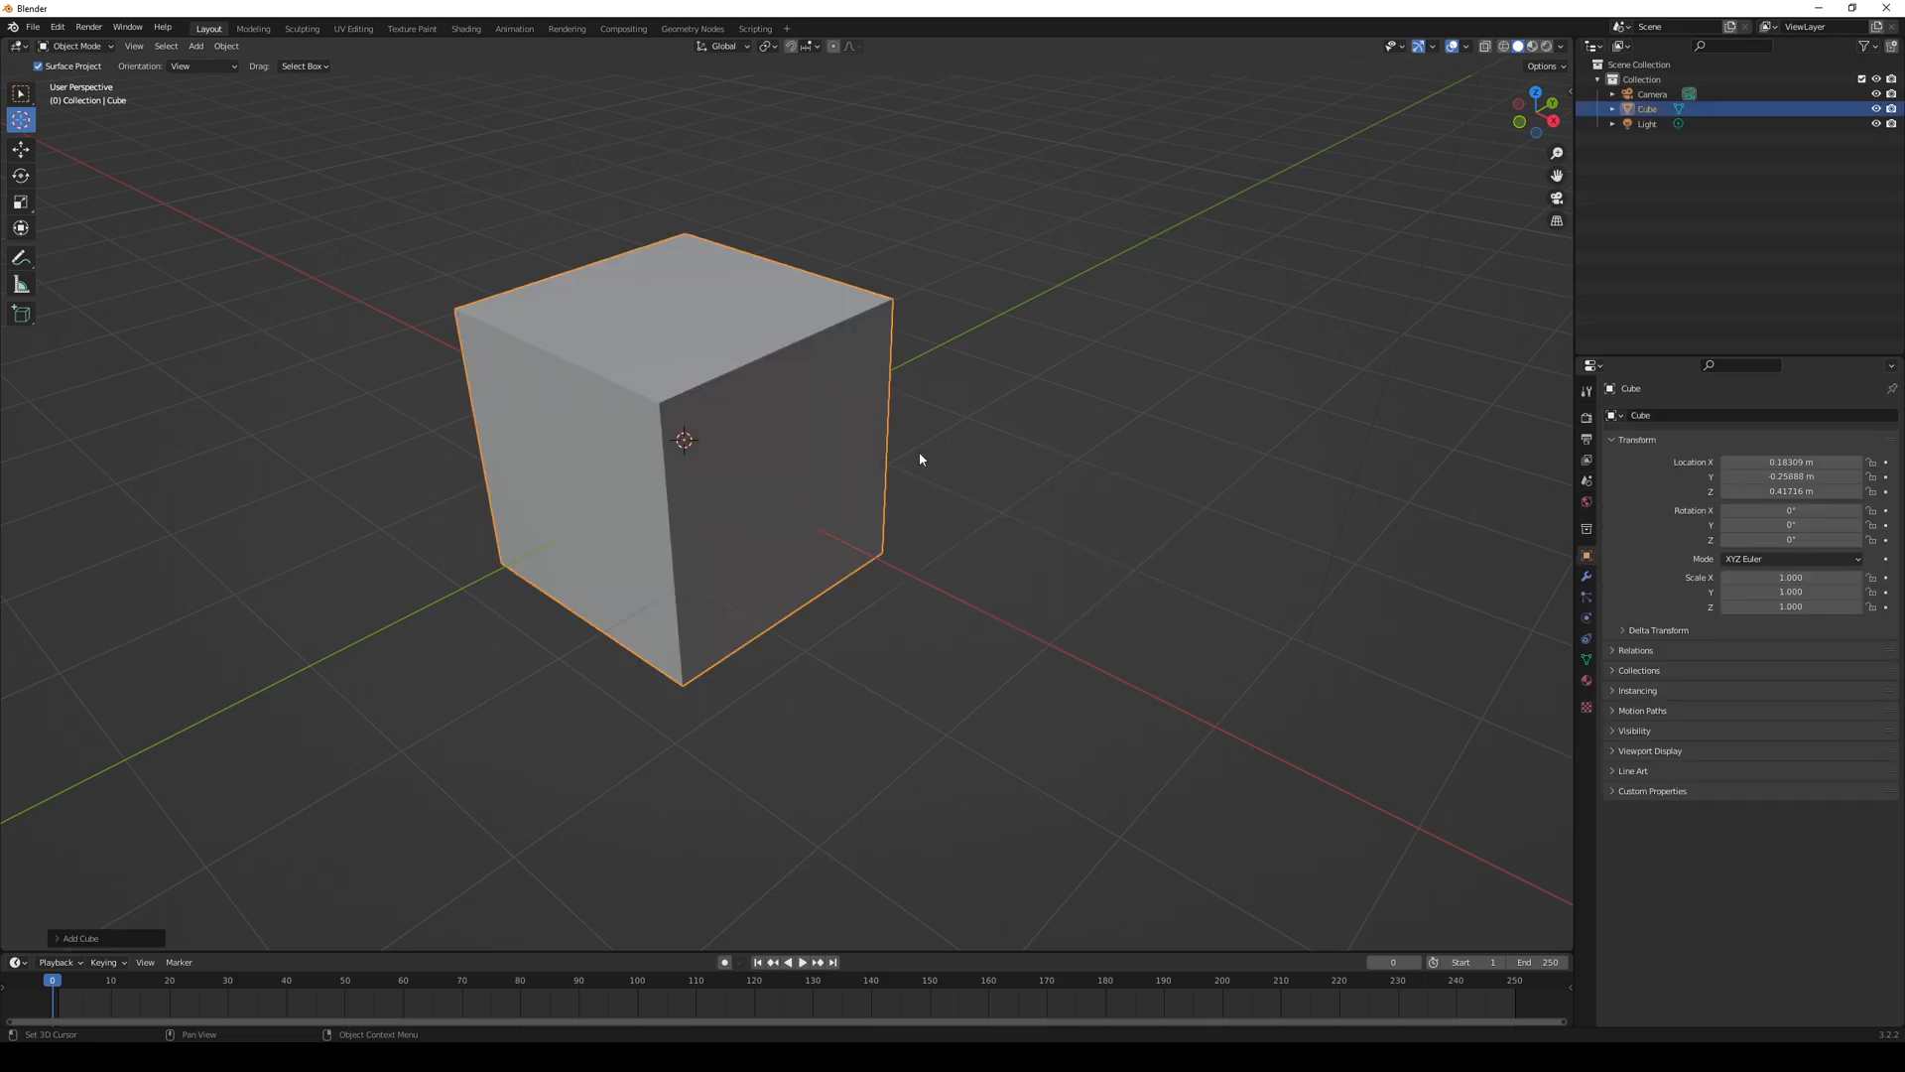
- Enable Emulate 3 Button Mouse in the Input preferences
scroll(927, 442, "down", 3)
scroll(1008, 443, "up", 2)
middle_click_drag(1012, 470, 968, 447, "shift")
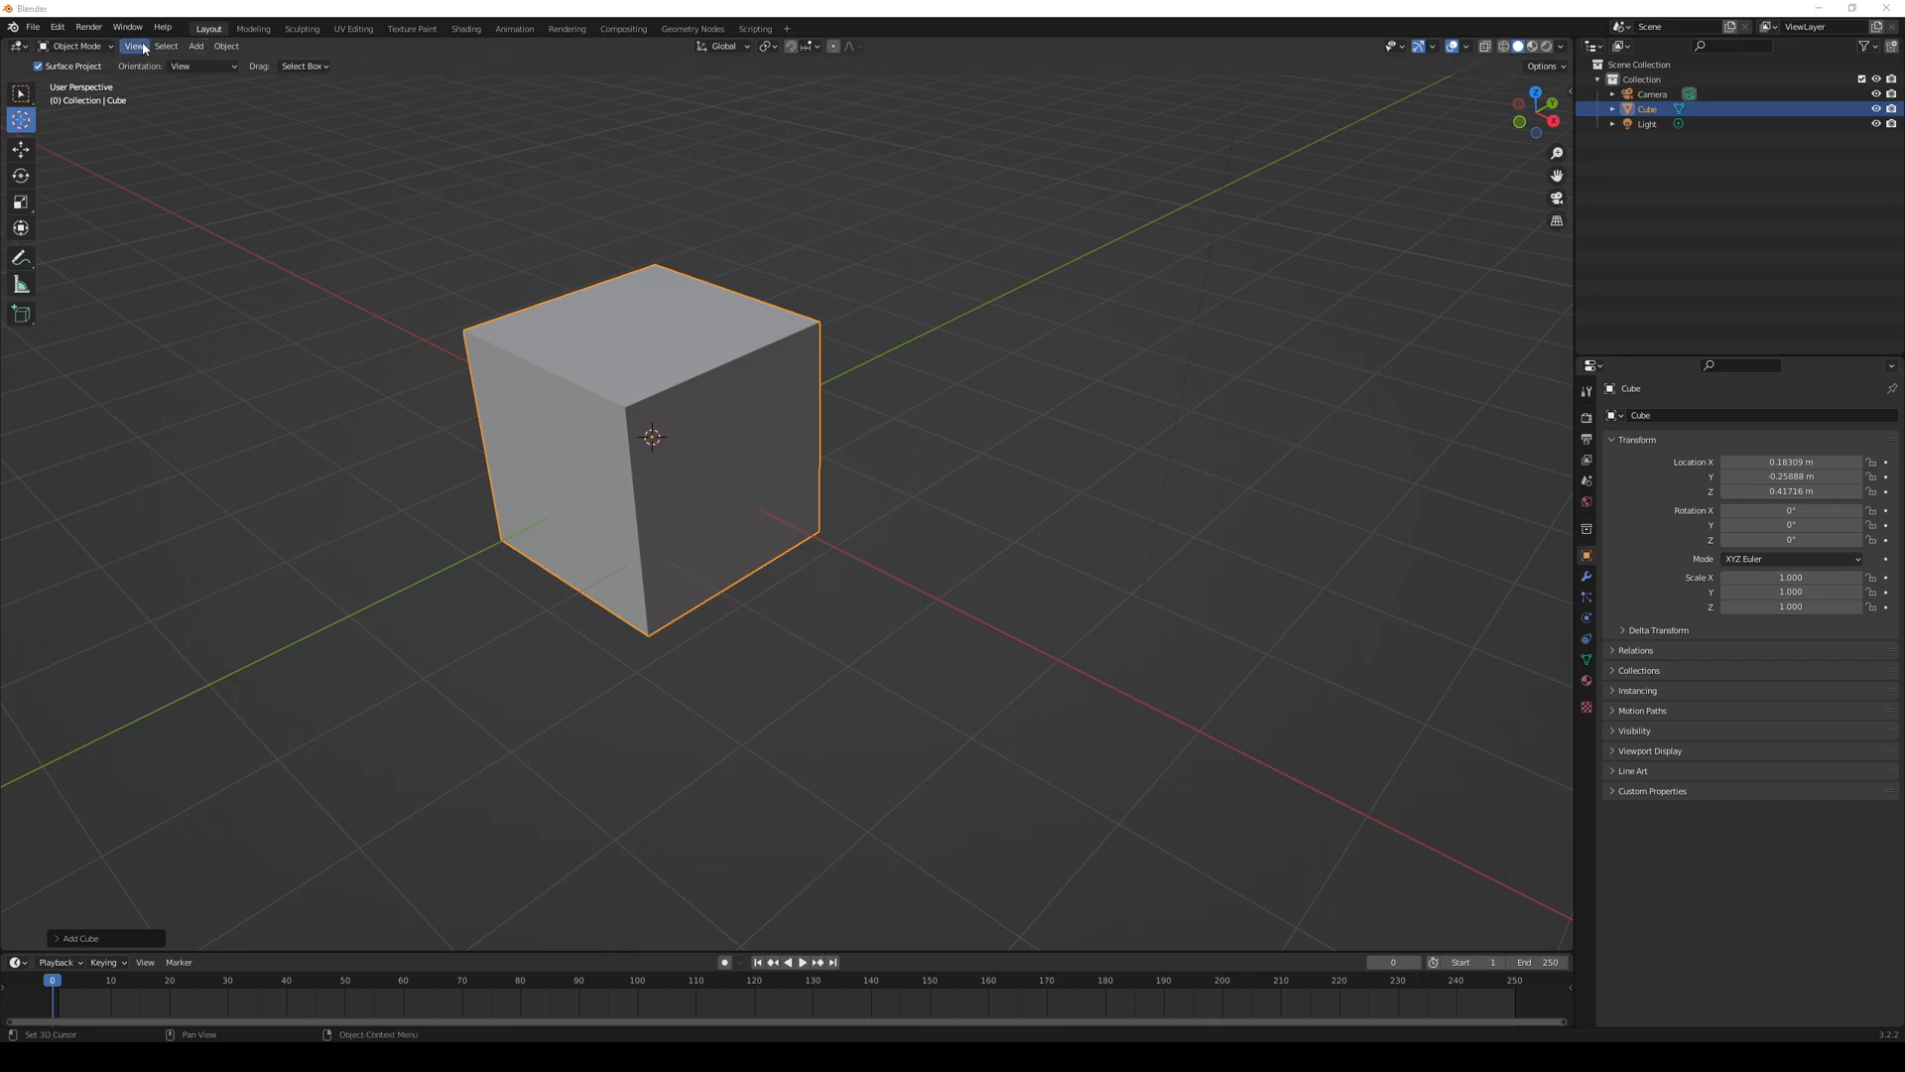
left_click(59, 27)
left_click(93, 240)
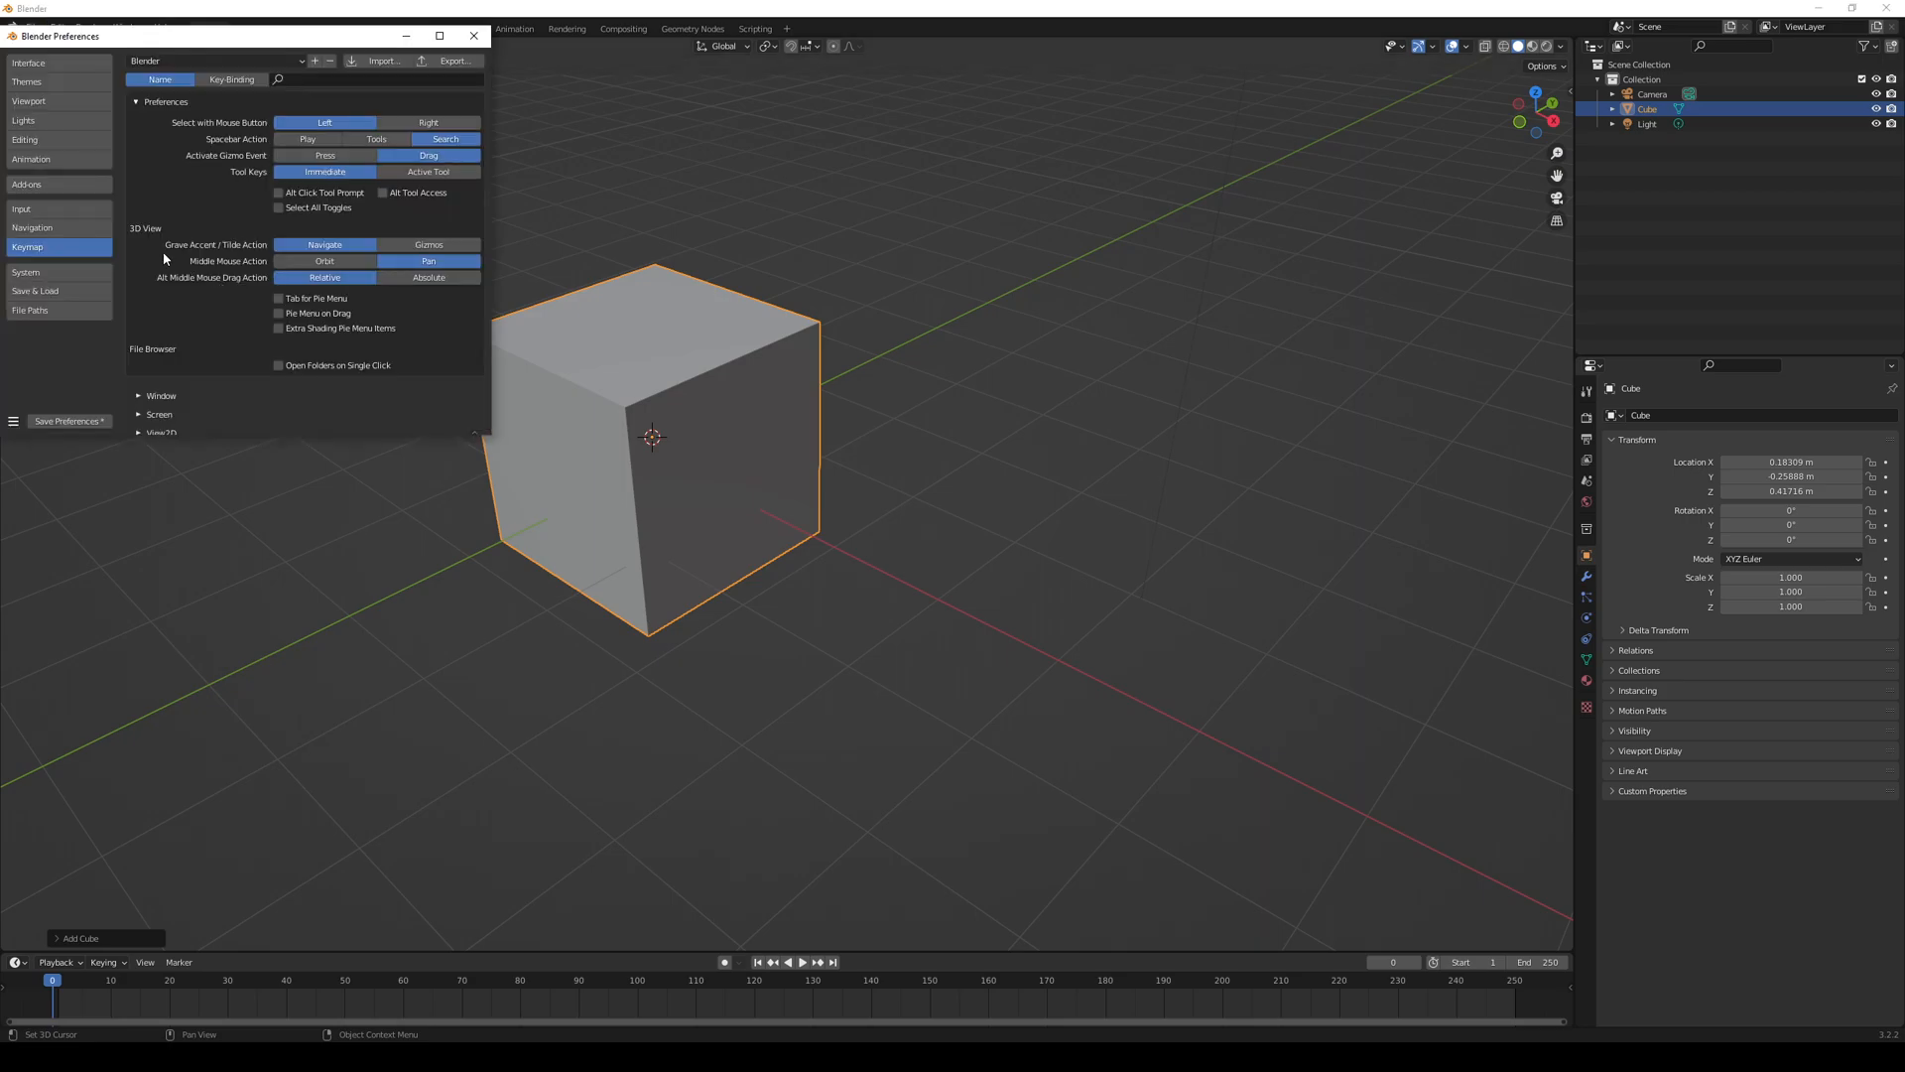
left_click(55, 209)
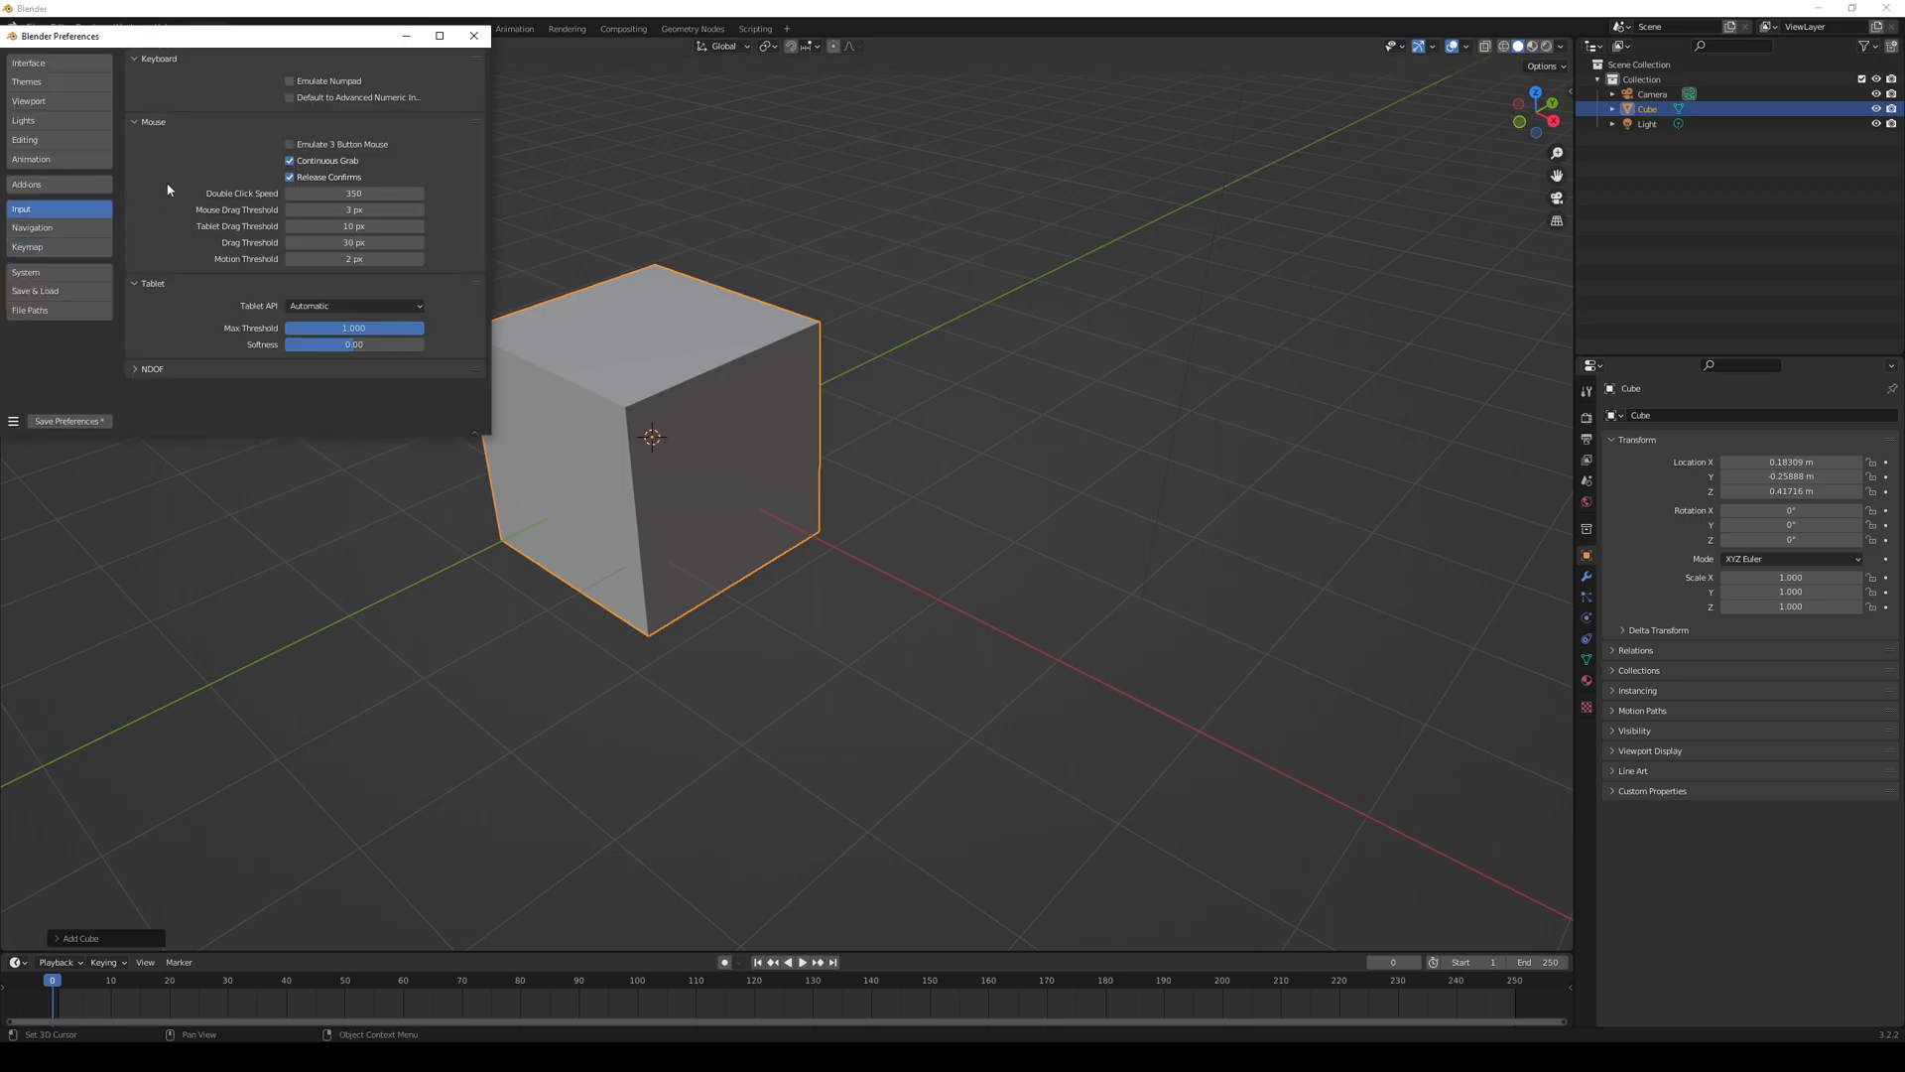
- Test panning and zooming around the cube using the emulated middle mouse button
left_click_drag(746, 413, 998, 508, "alt")
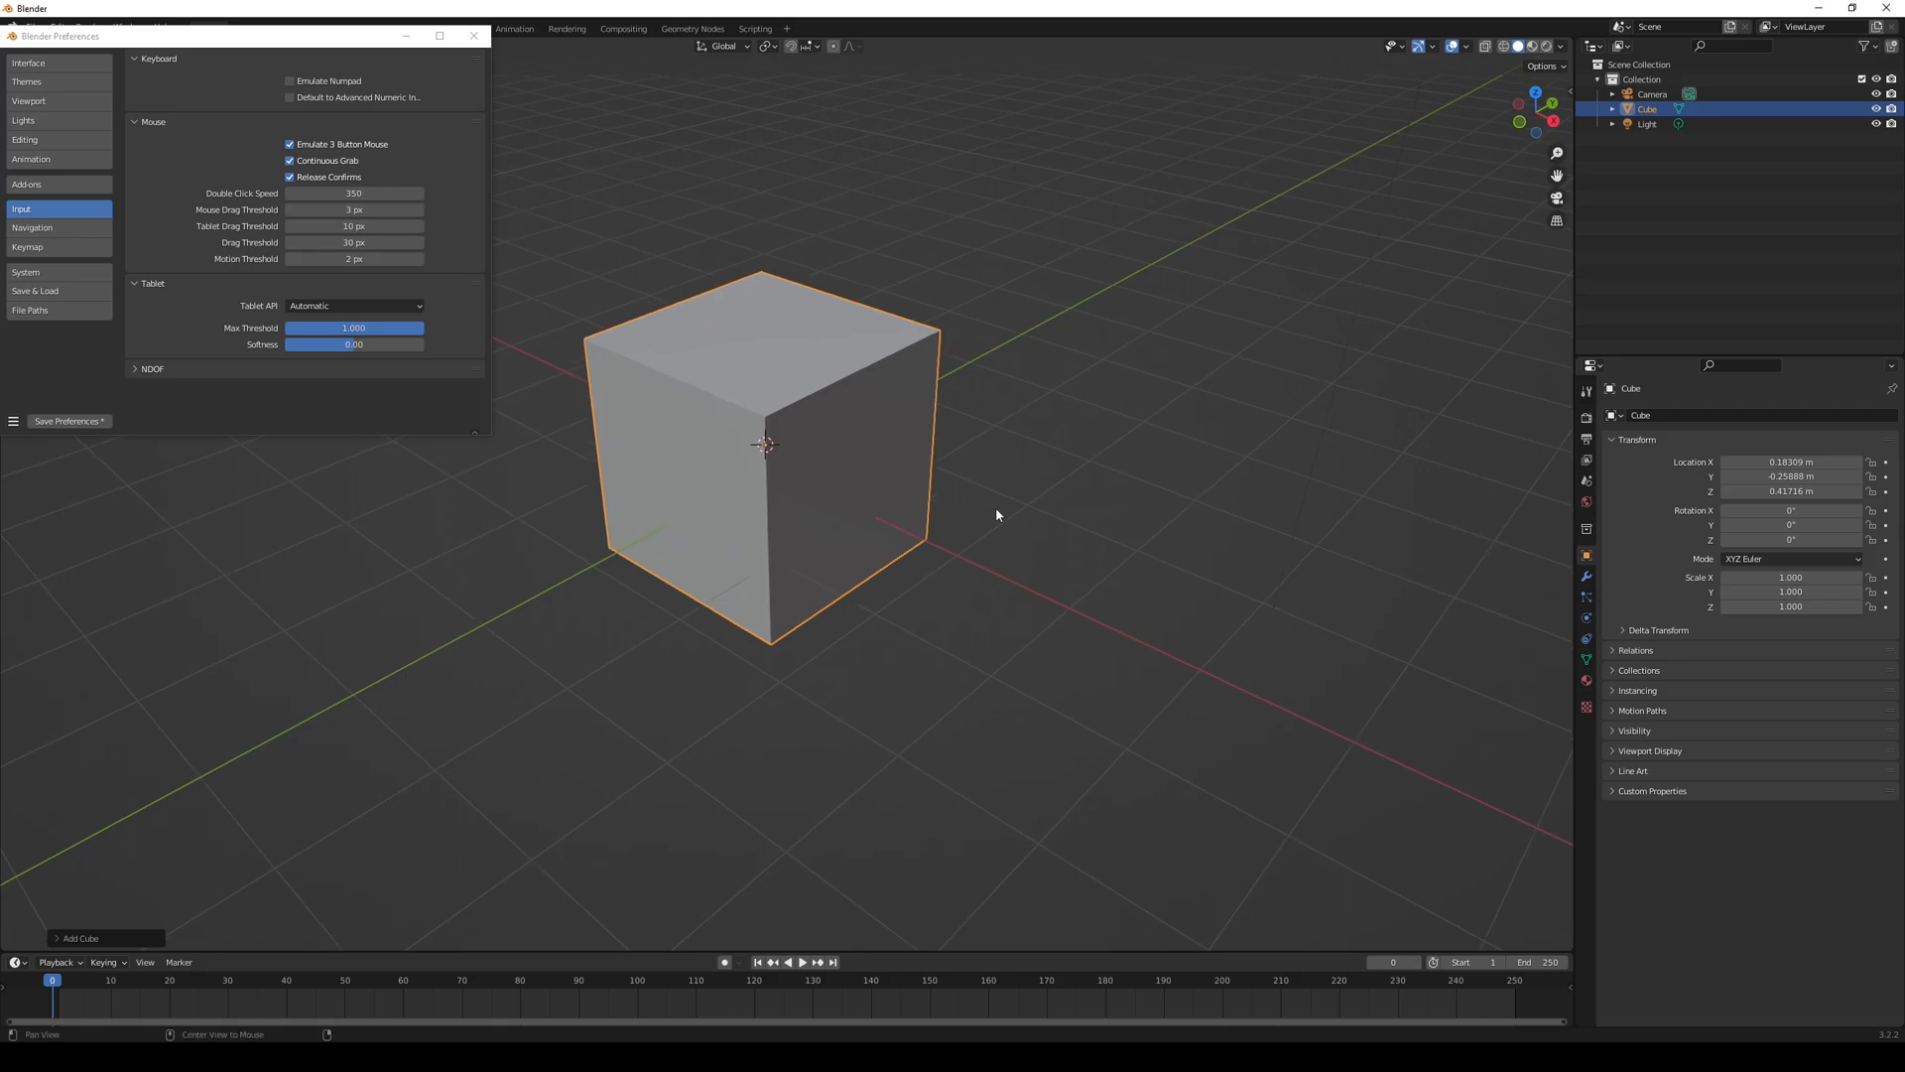
scroll(997, 506, "down", 4)
scroll(997, 506, "up", 3)
right_click(1000, 486)
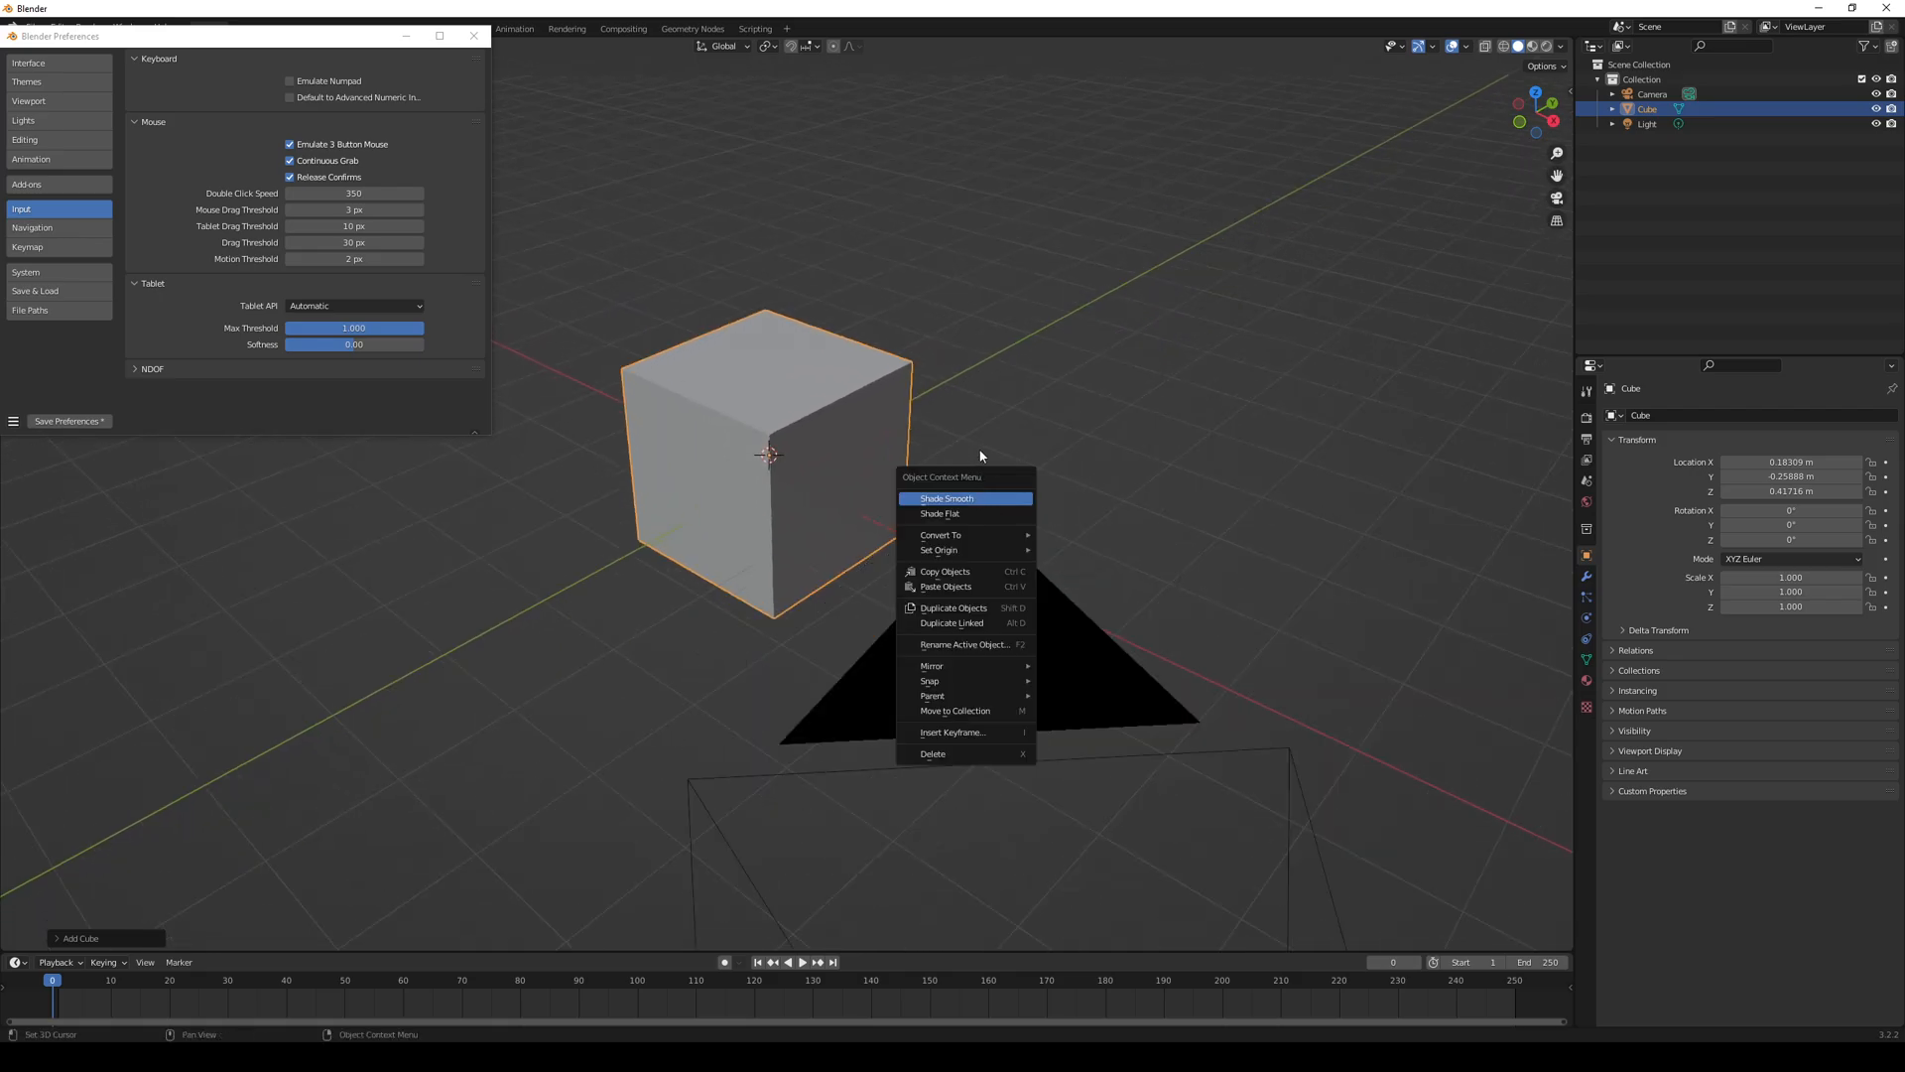
left_click_drag(984, 402, 1101, 478, "alt")
mouse_move(1016, 486)
left_mouse_down("alt+shift")
mouse_move(994, 468)
mouse_move(1034, 474)
mouse_move(1004, 468)
left_mouse_up("alt+shift")
right_click(1037, 501)
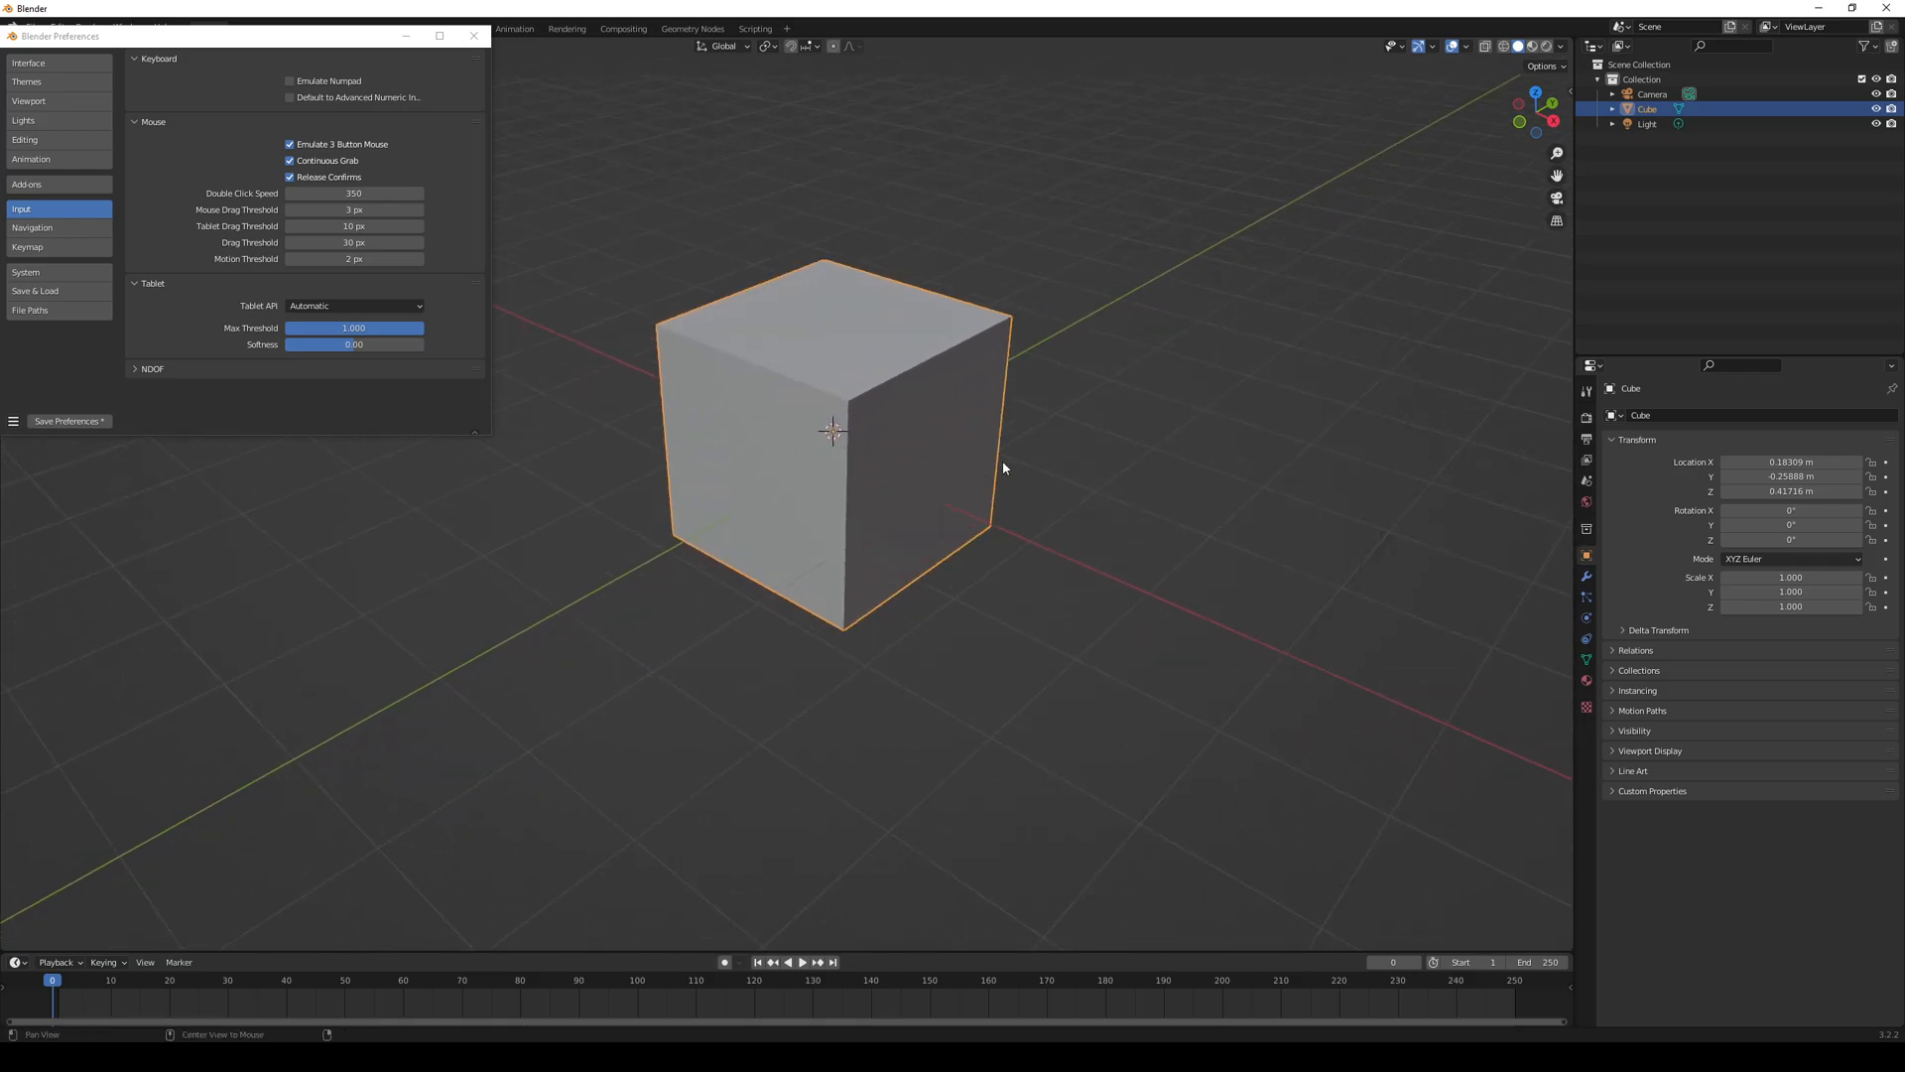
- Set the keymap's Middle Mouse Action to Orbit and test orbiting around the cube
left_click(61, 249)
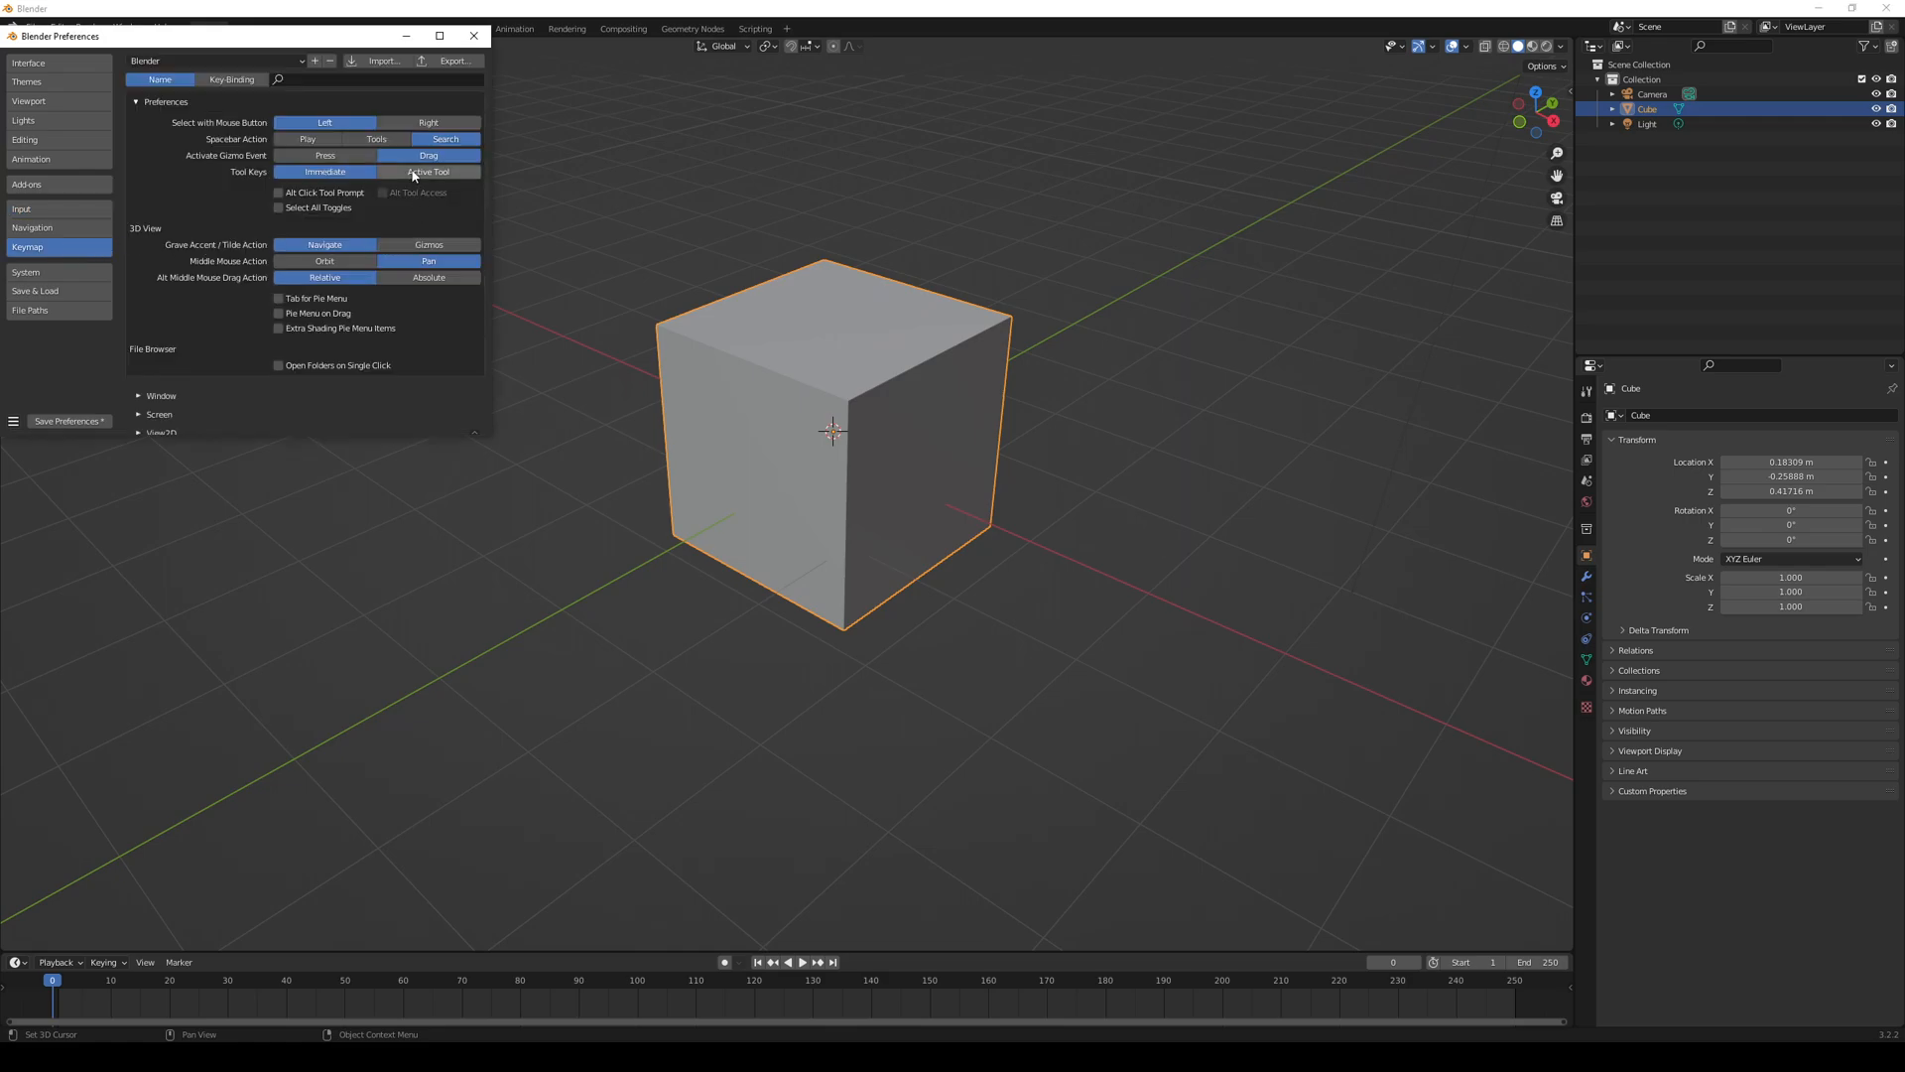
left_click(332, 261)
middle_click_drag(1042, 460, 1114, 527)
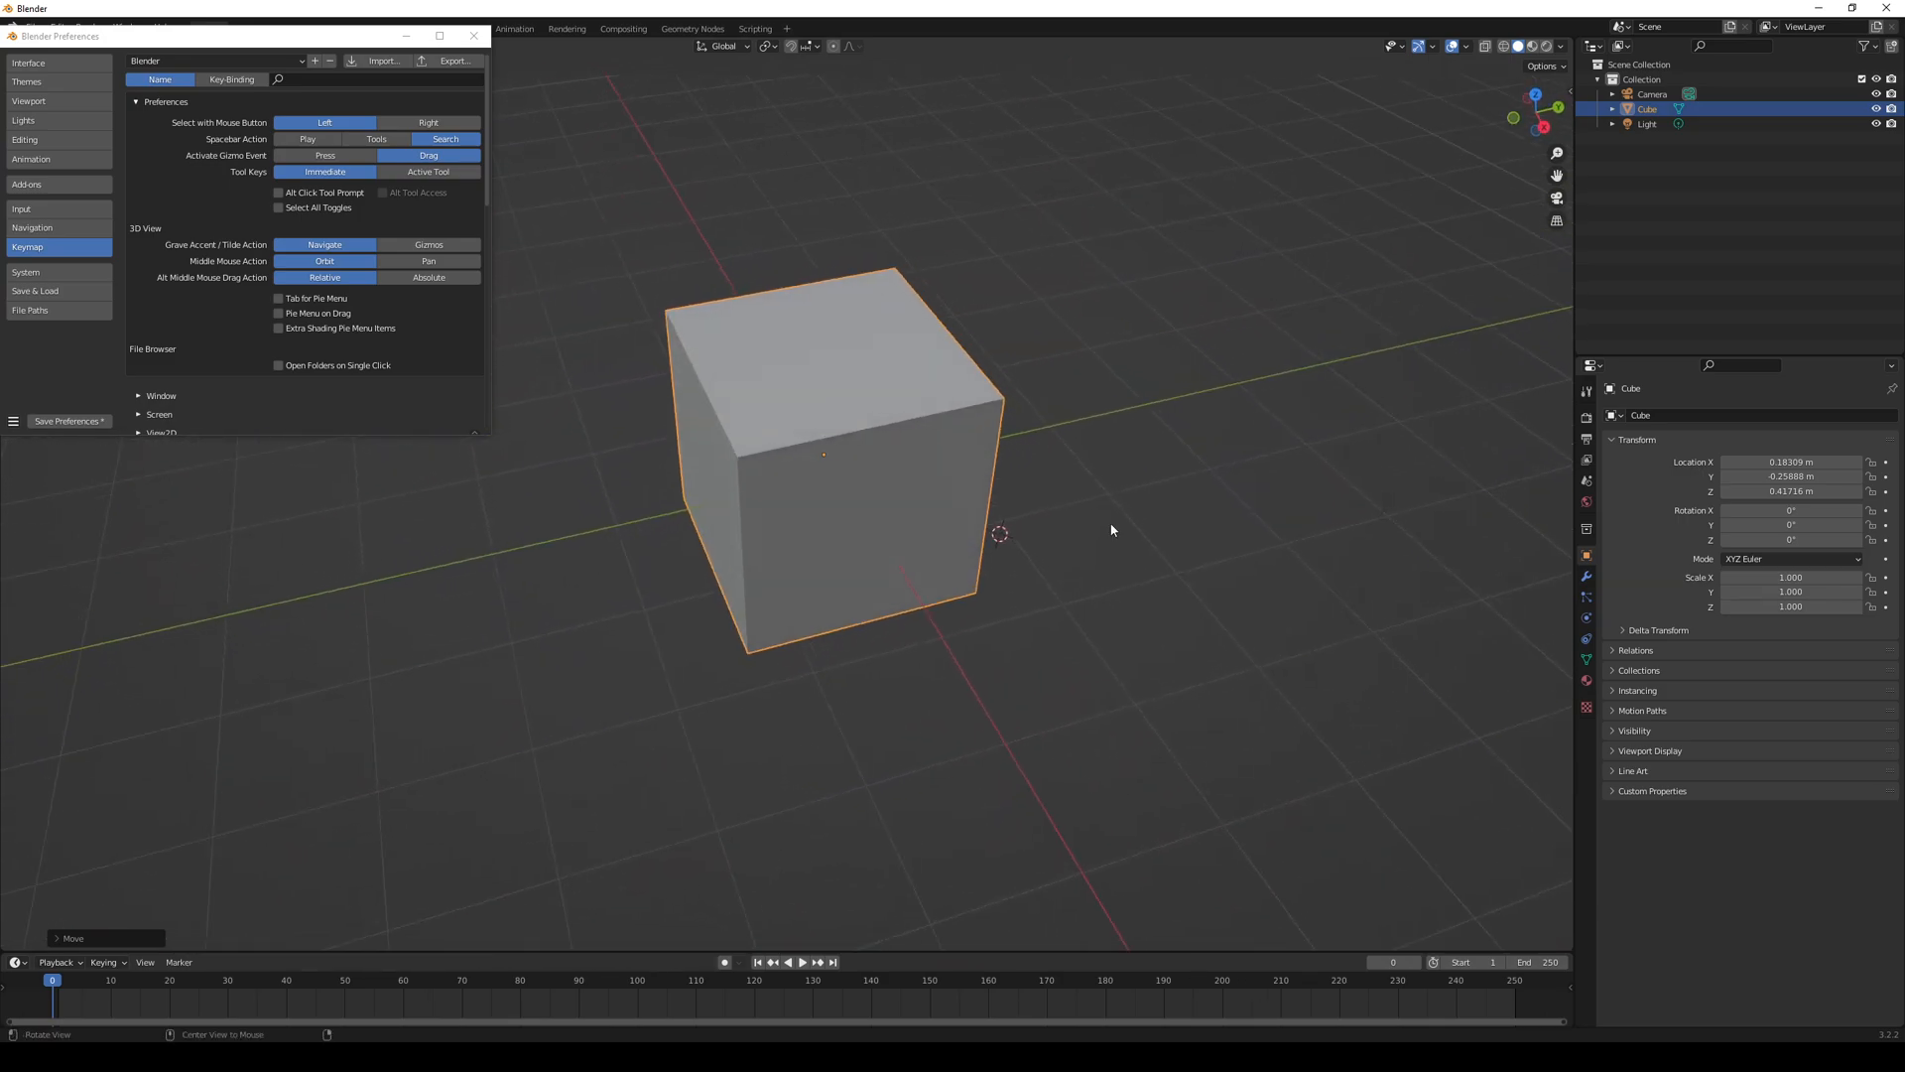
middle_click_drag(1049, 460, 841, 438)
scroll(842, 438, "down", 4)
- Switch the Middle Mouse Action to Pan and test view navigation and 3D cursor placement around the cube
left_click(428, 261)
right_click_drag(725, 457, 725, 457, "shift")
left_click_drag(720, 457, 918, 468)
middle_click_drag(824, 477, 930, 510)
mouse_move(950, 467)
left_mouse_down("alt")
mouse_move(875, 492)
mouse_move(949, 503)
left_mouse_up("alt")
key("alt+shift")
right_click_drag(945, 527, 973, 479, "shift")
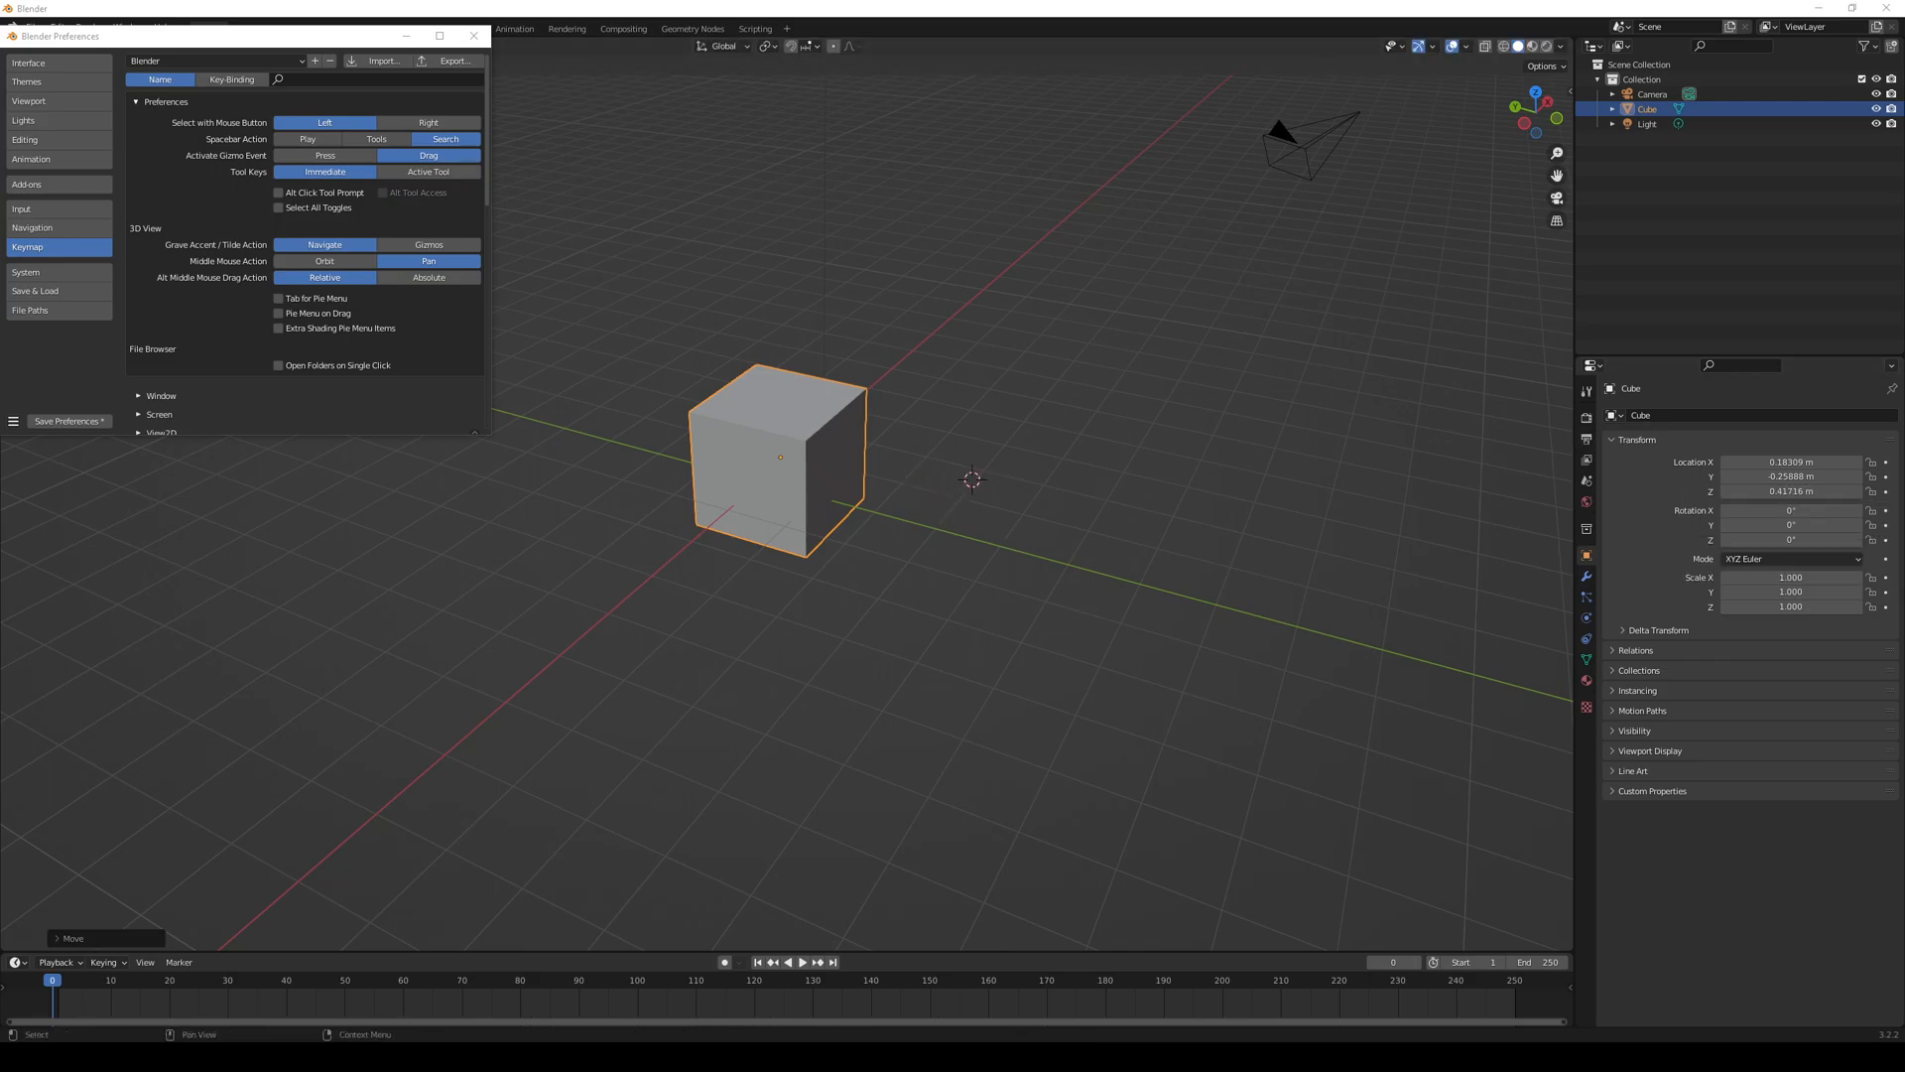
left_click_drag(993, 470, 1169, 433, "alt")
right_click_drag(1111, 439, 831, 417, "shift")
left_click_drag(896, 527, 976, 538, "alt")
mouse_move(980, 538)
left_mouse_down()
mouse_move(1097, 542)
mouse_move(974, 554)
left_mouse_up()
- Set the Middle Mouse Action back to Orbit and close the preferences after testing it
left_click(337, 262)
right_click_drag(772, 471, 812, 535, "shift")
left_click_drag(942, 583, 876, 519, "alt")
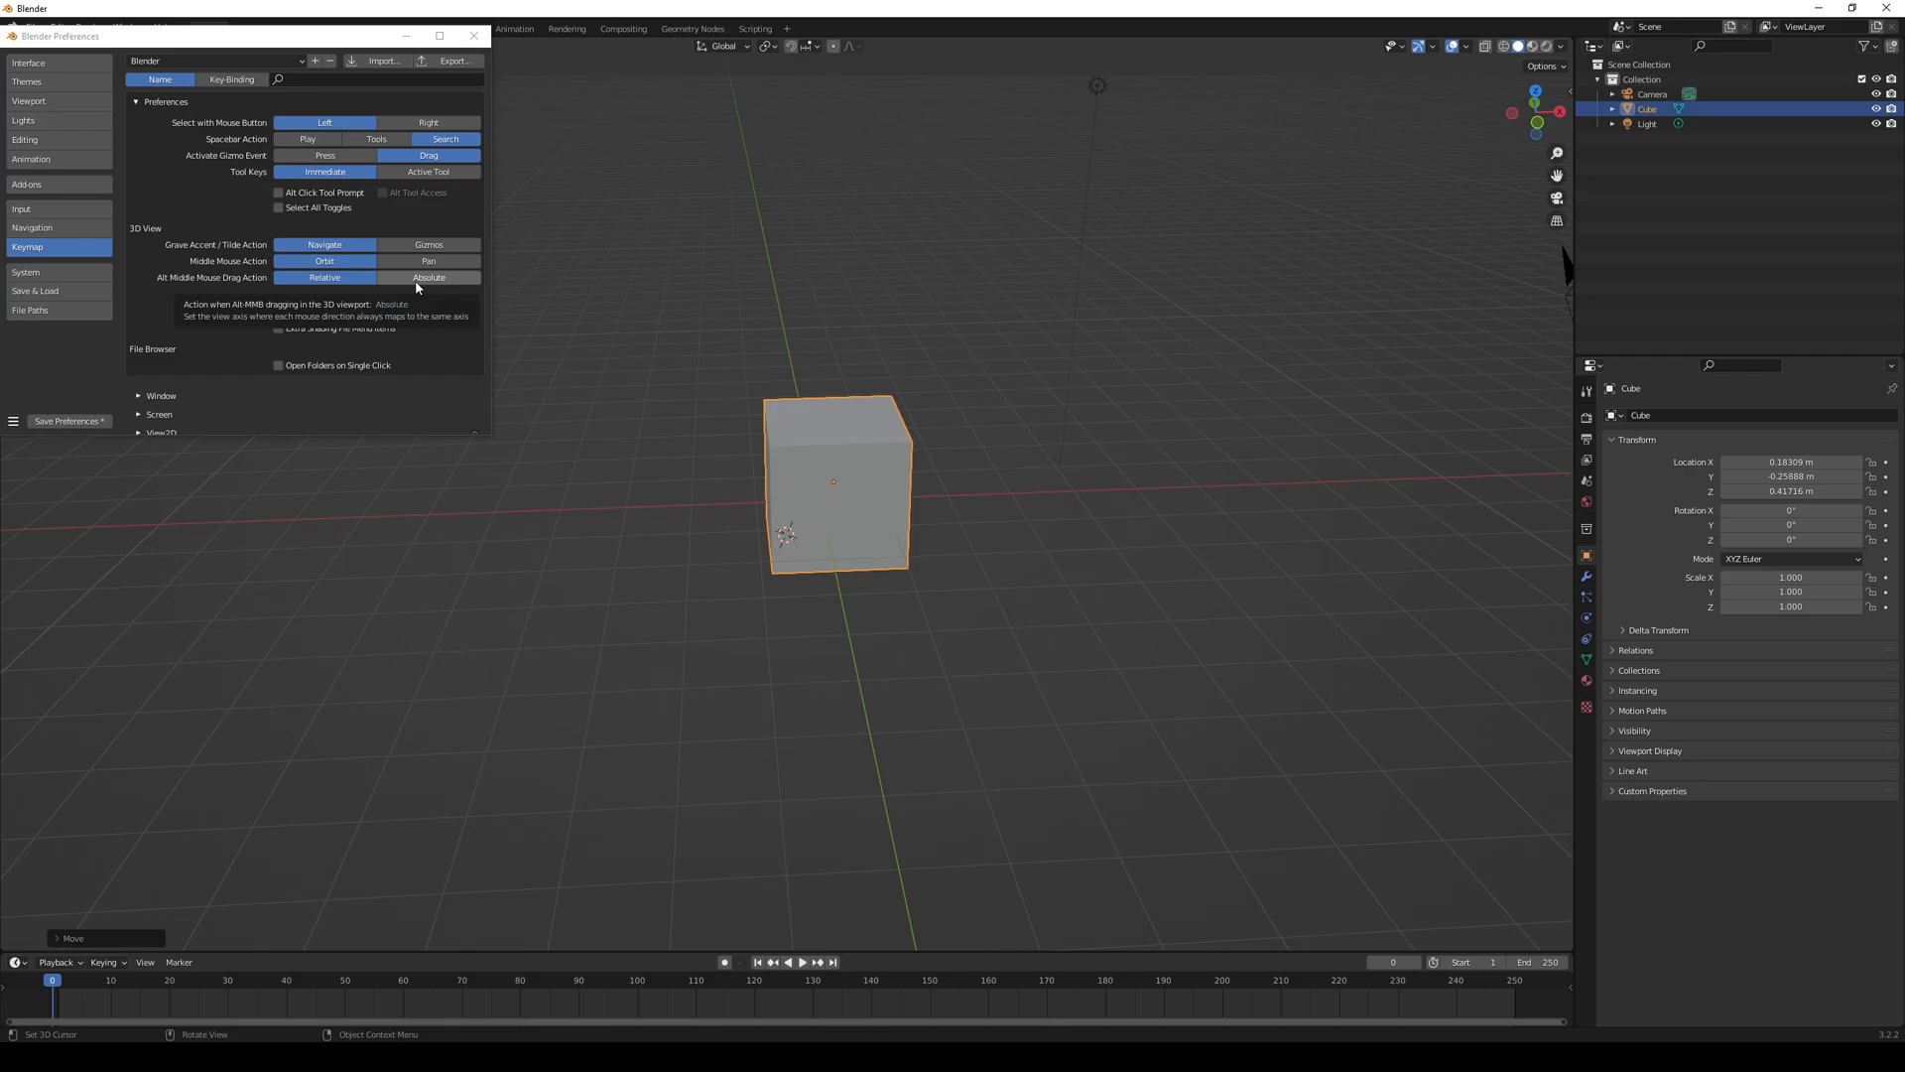
left_click(474, 35)
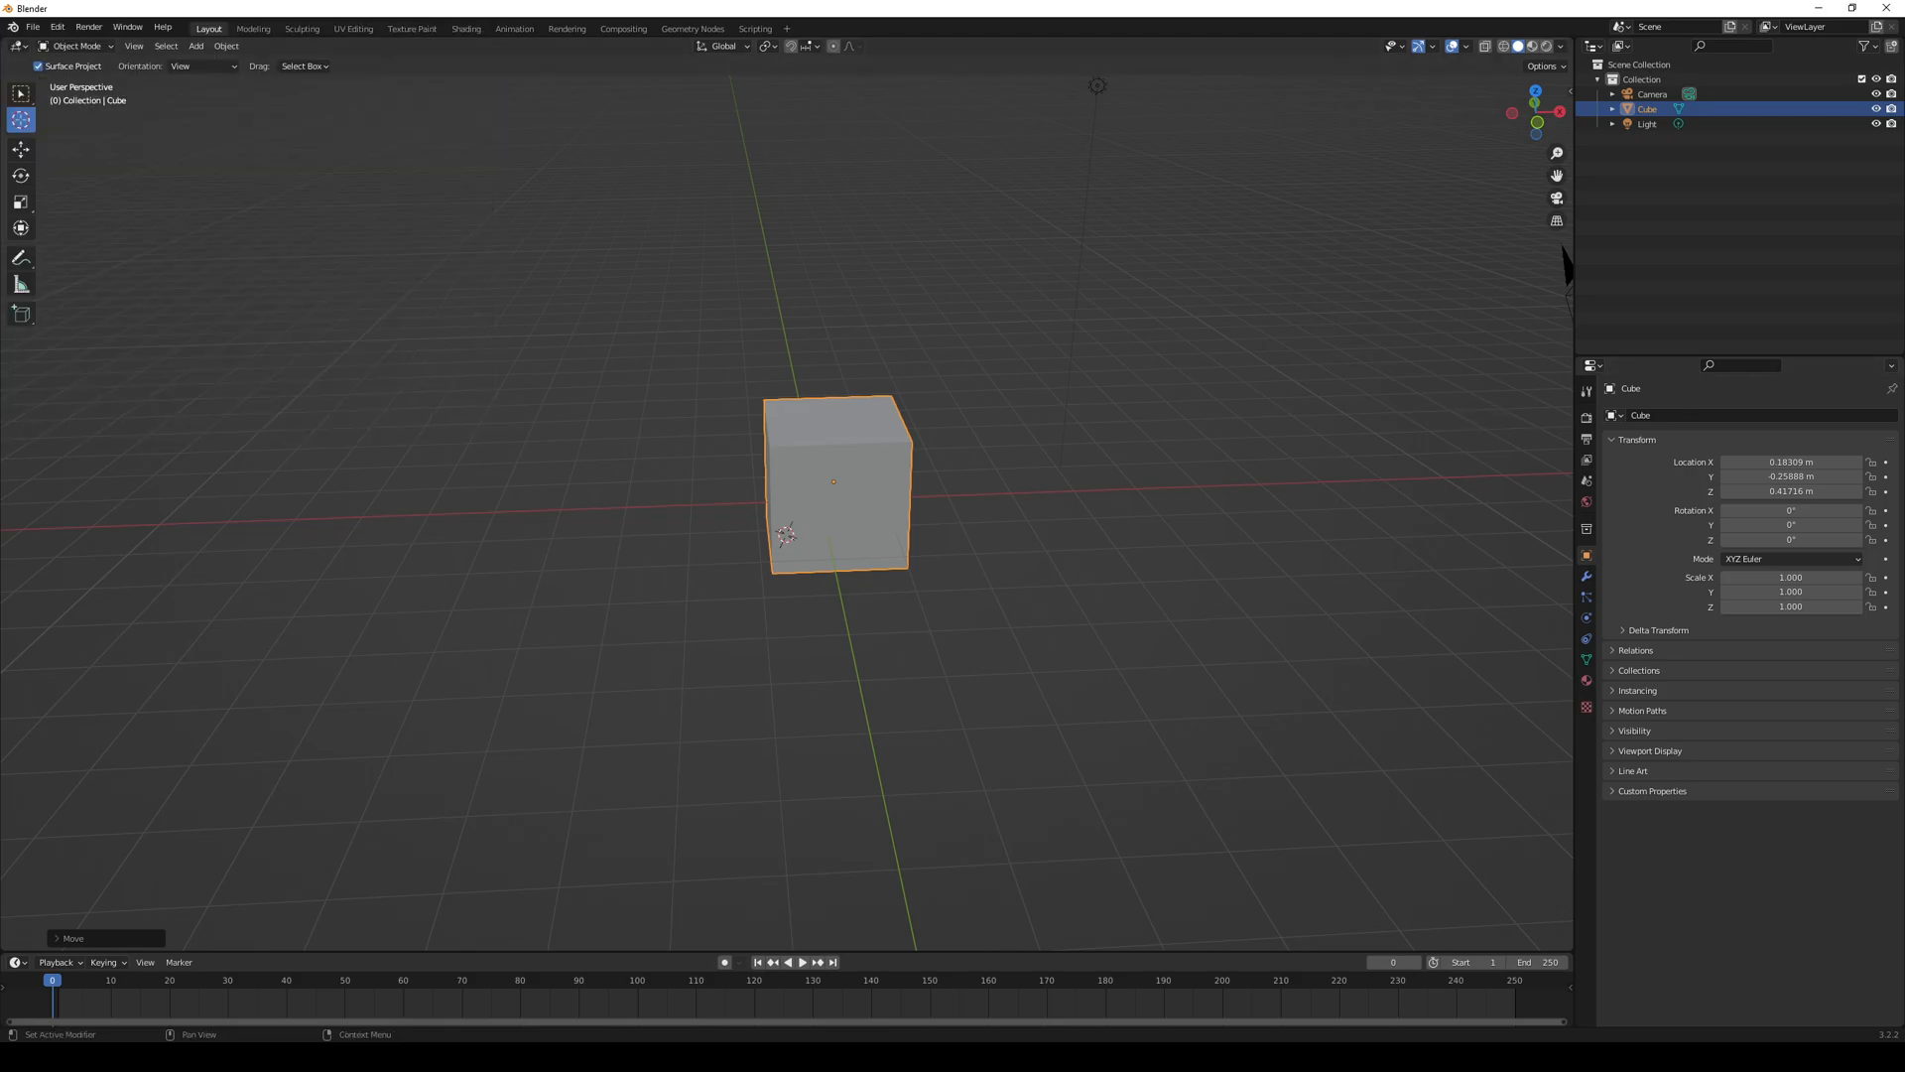
- Place the 3D cursor in empty space and on the cube's side face while orbiting the view
scroll(1117, 510, "down", 3)
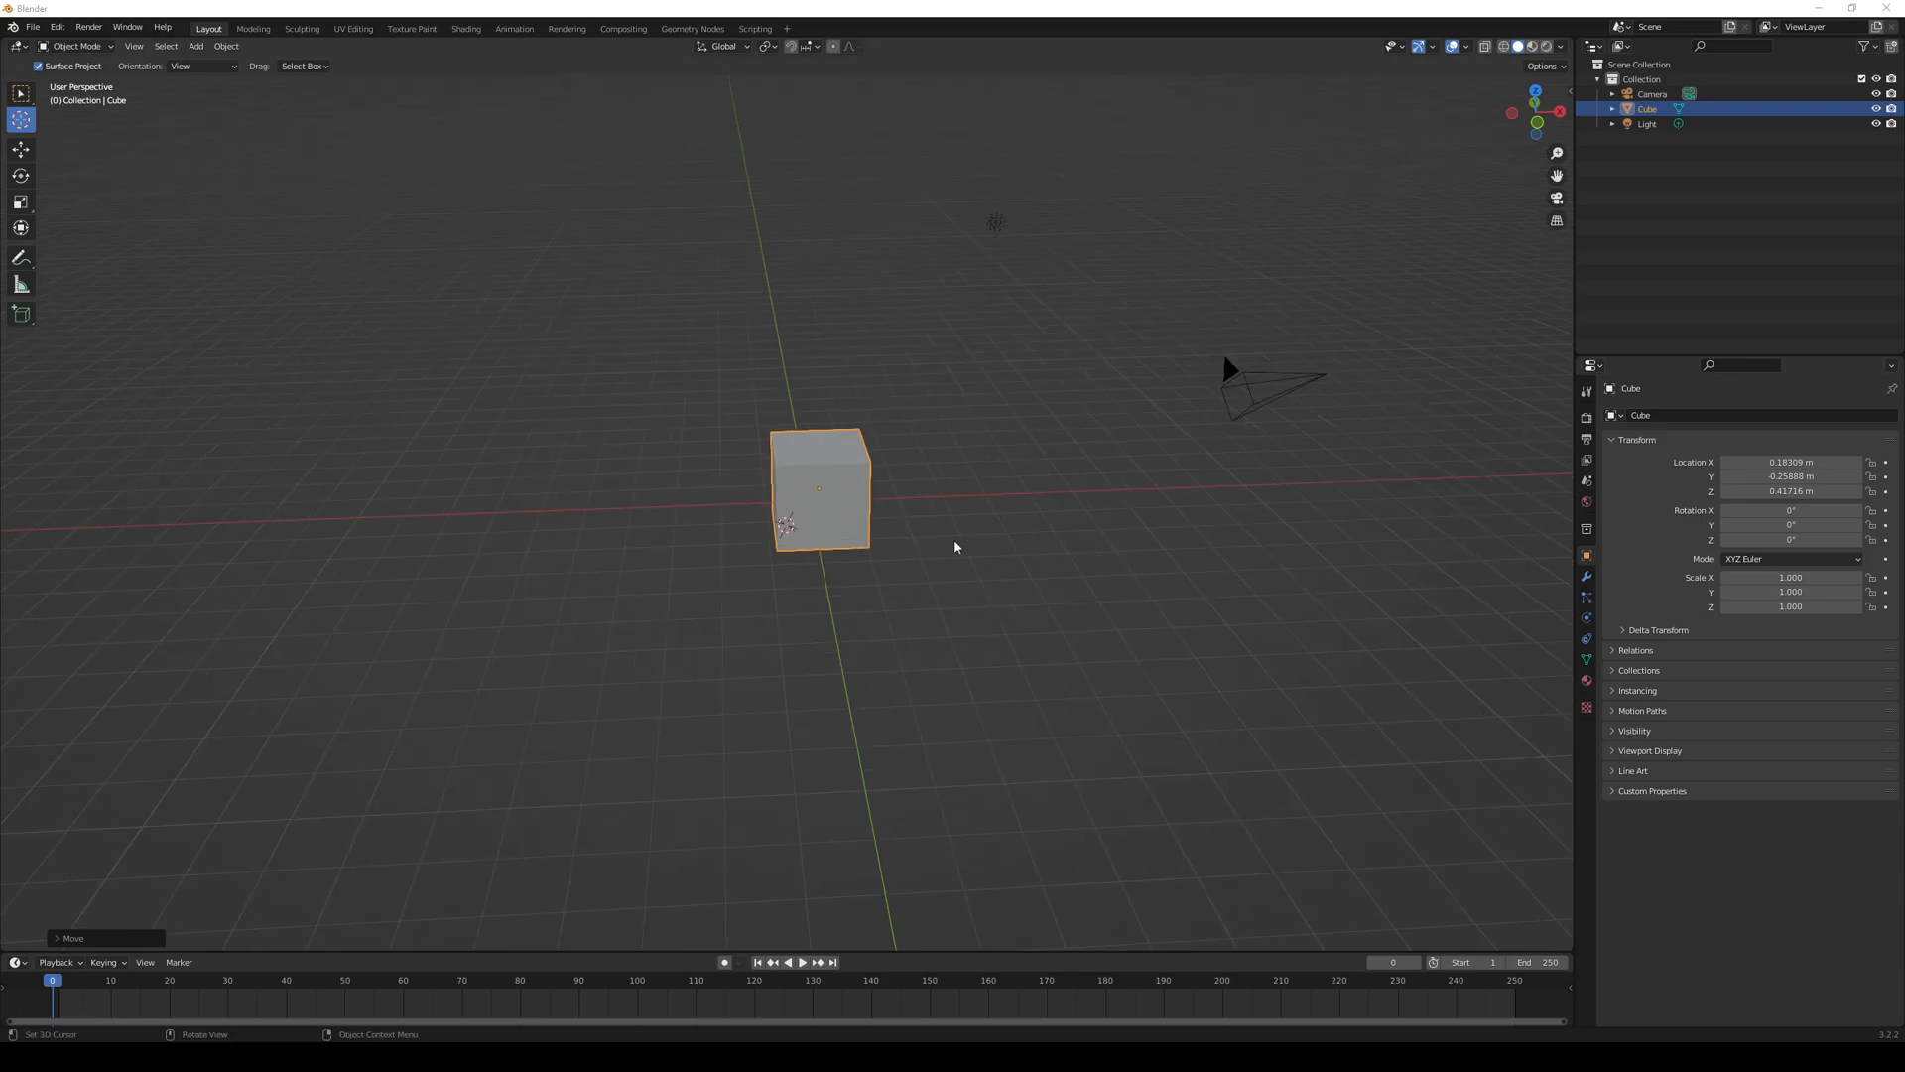
scroll(954, 538, "up", 5)
left_click(1113, 548)
mouse_move(1113, 549)
middle_mouse_down()
mouse_move(1109, 565)
mouse_move(1016, 557)
mouse_move(1081, 545)
mouse_move(1095, 516)
middle_mouse_up()
left_click(948, 505)
left_click(887, 491)
mouse_move(921, 550)
middle_mouse_down()
mouse_move(1098, 602)
mouse_move(1139, 583)
mouse_move(1033, 591)
mouse_move(906, 553)
middle_mouse_up()
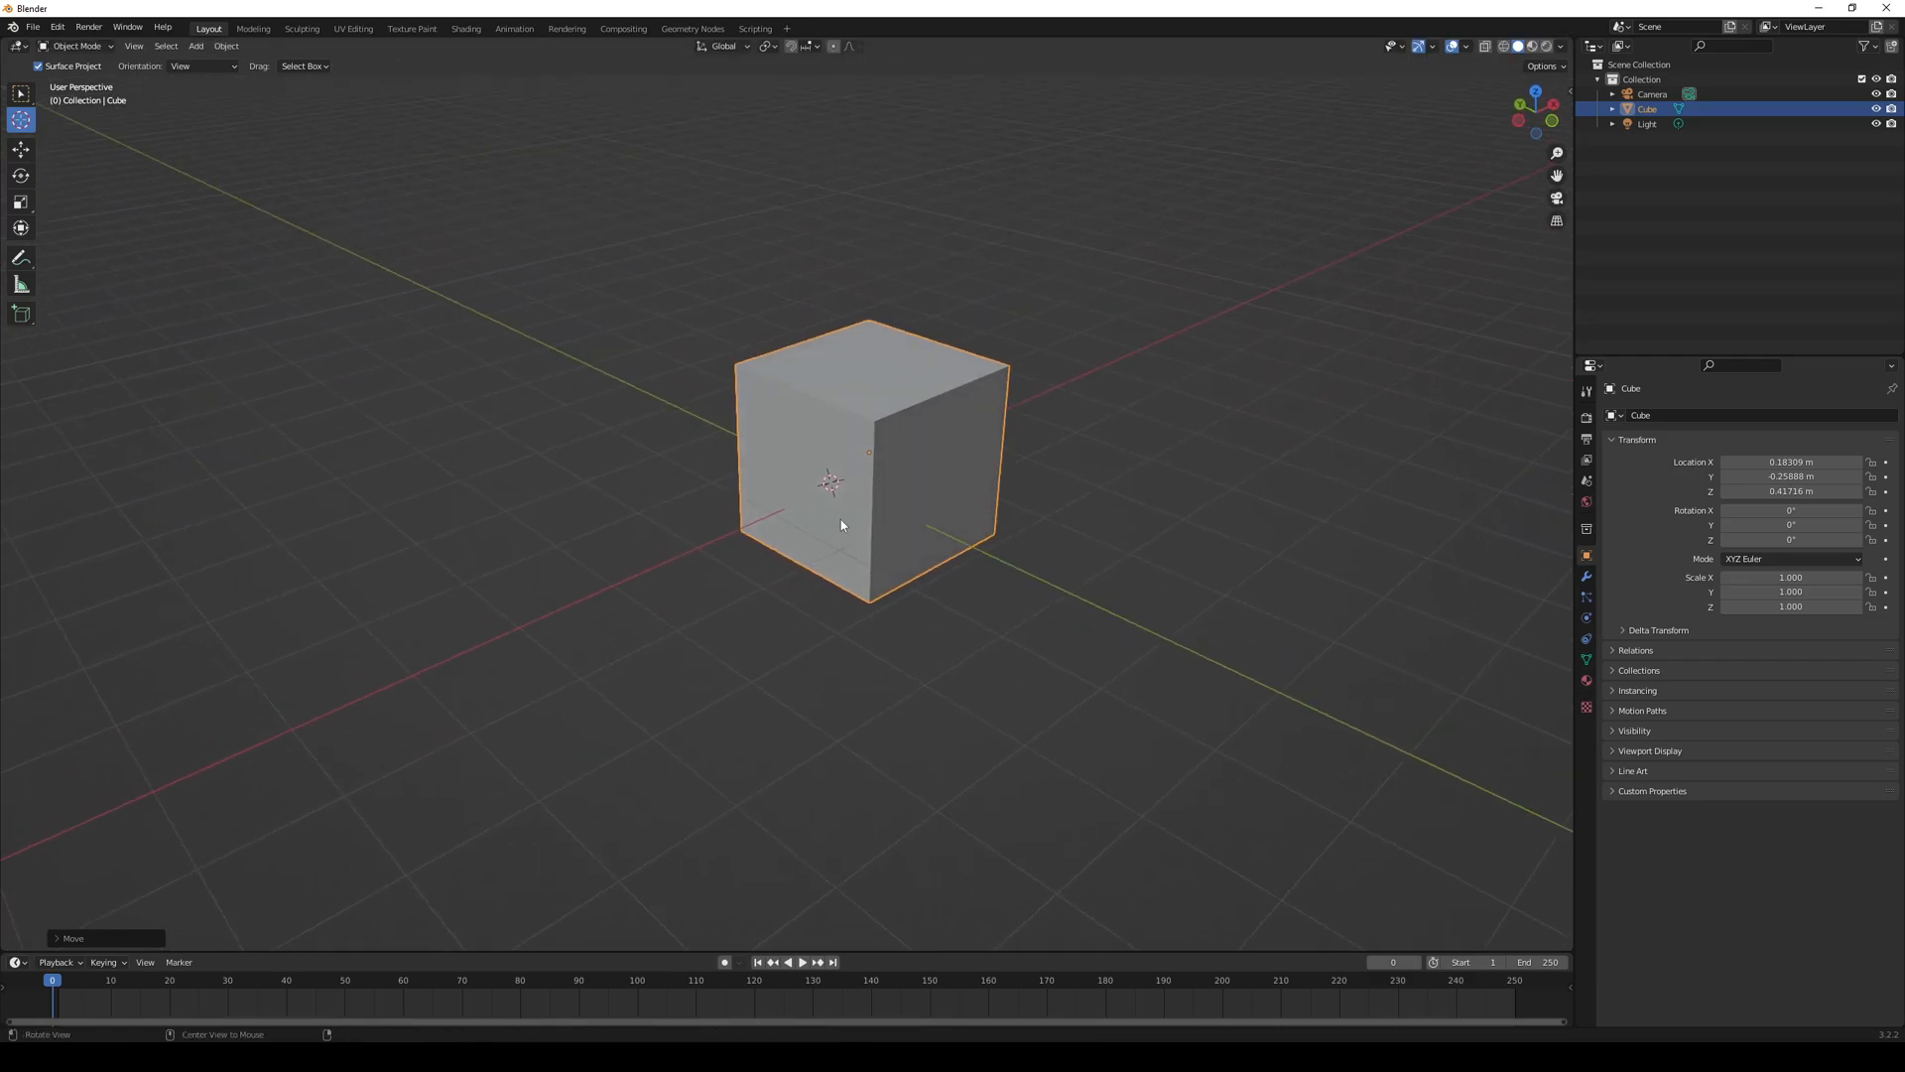
- Set the Resolution Scale to 1.5 in the Interface preferences
left_click(57, 27)
left_click(110, 244)
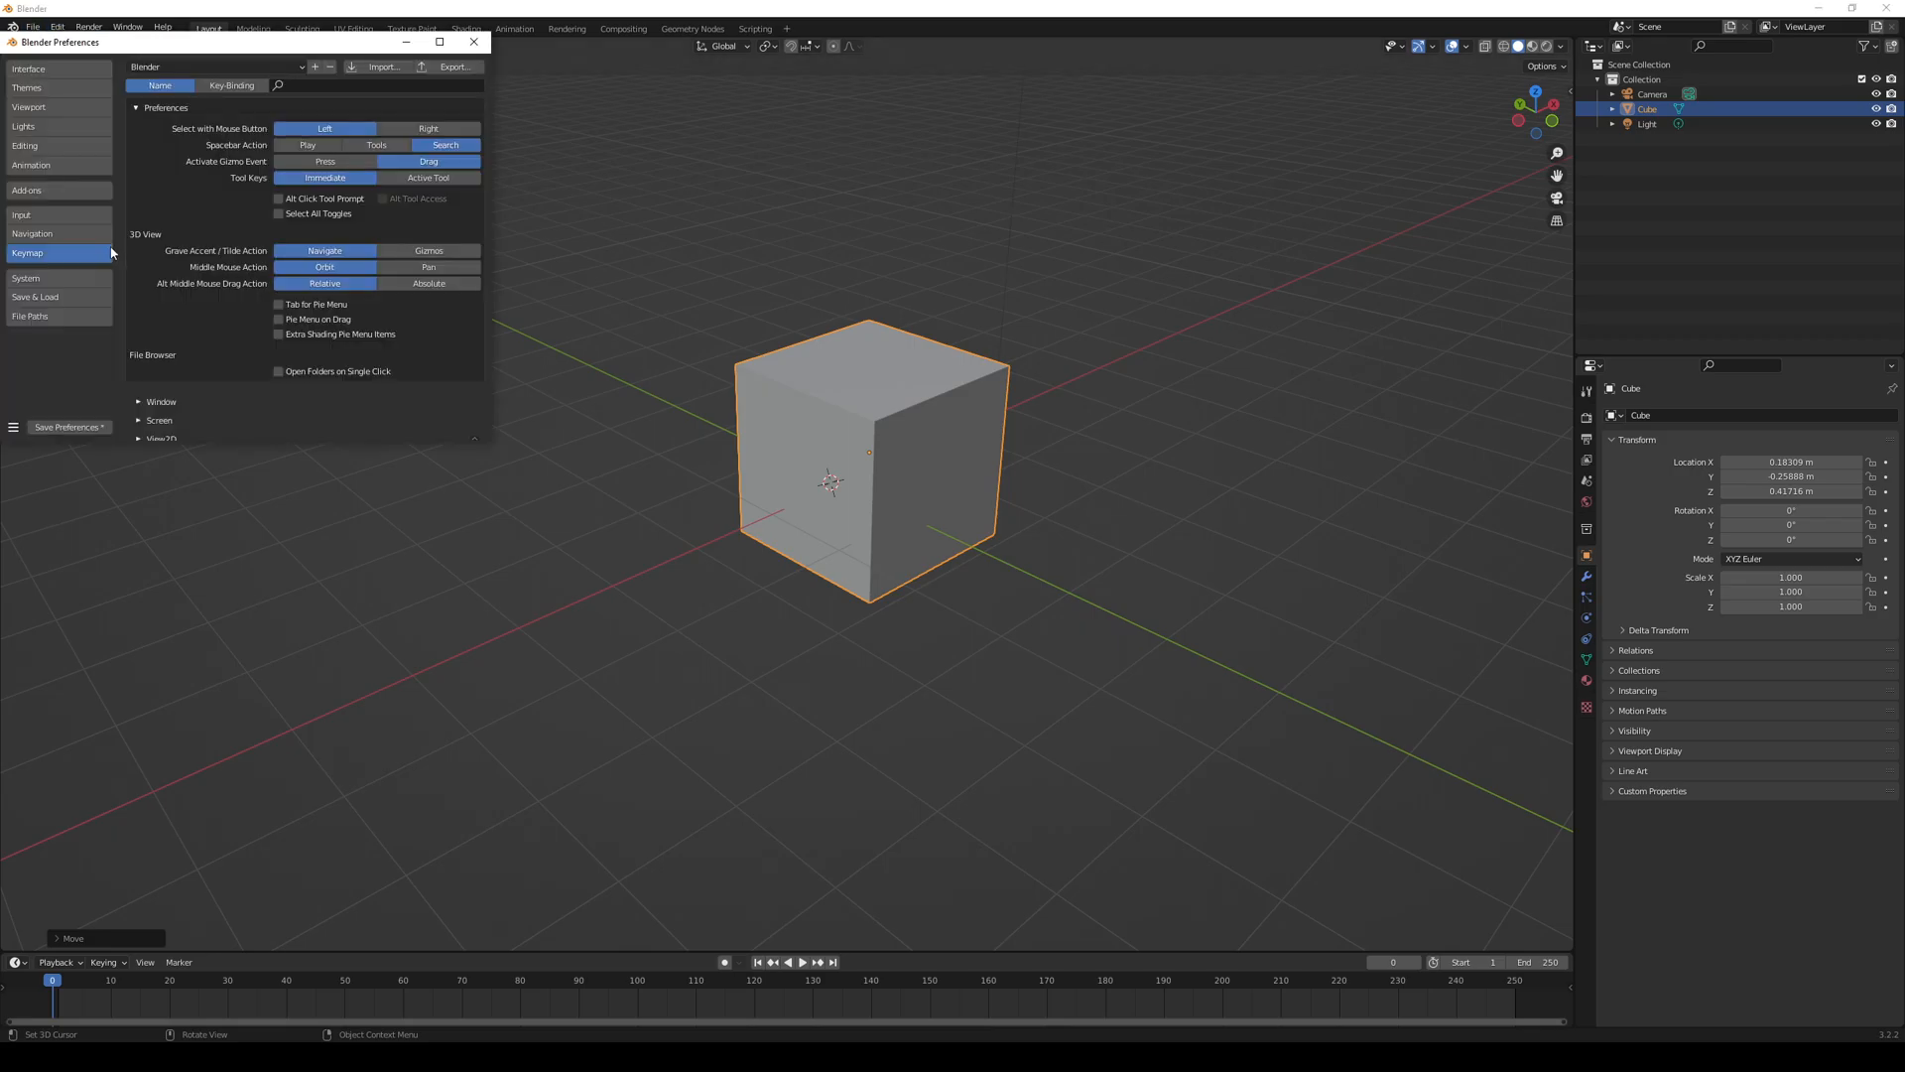
left_click(42, 73)
left_click(315, 88)
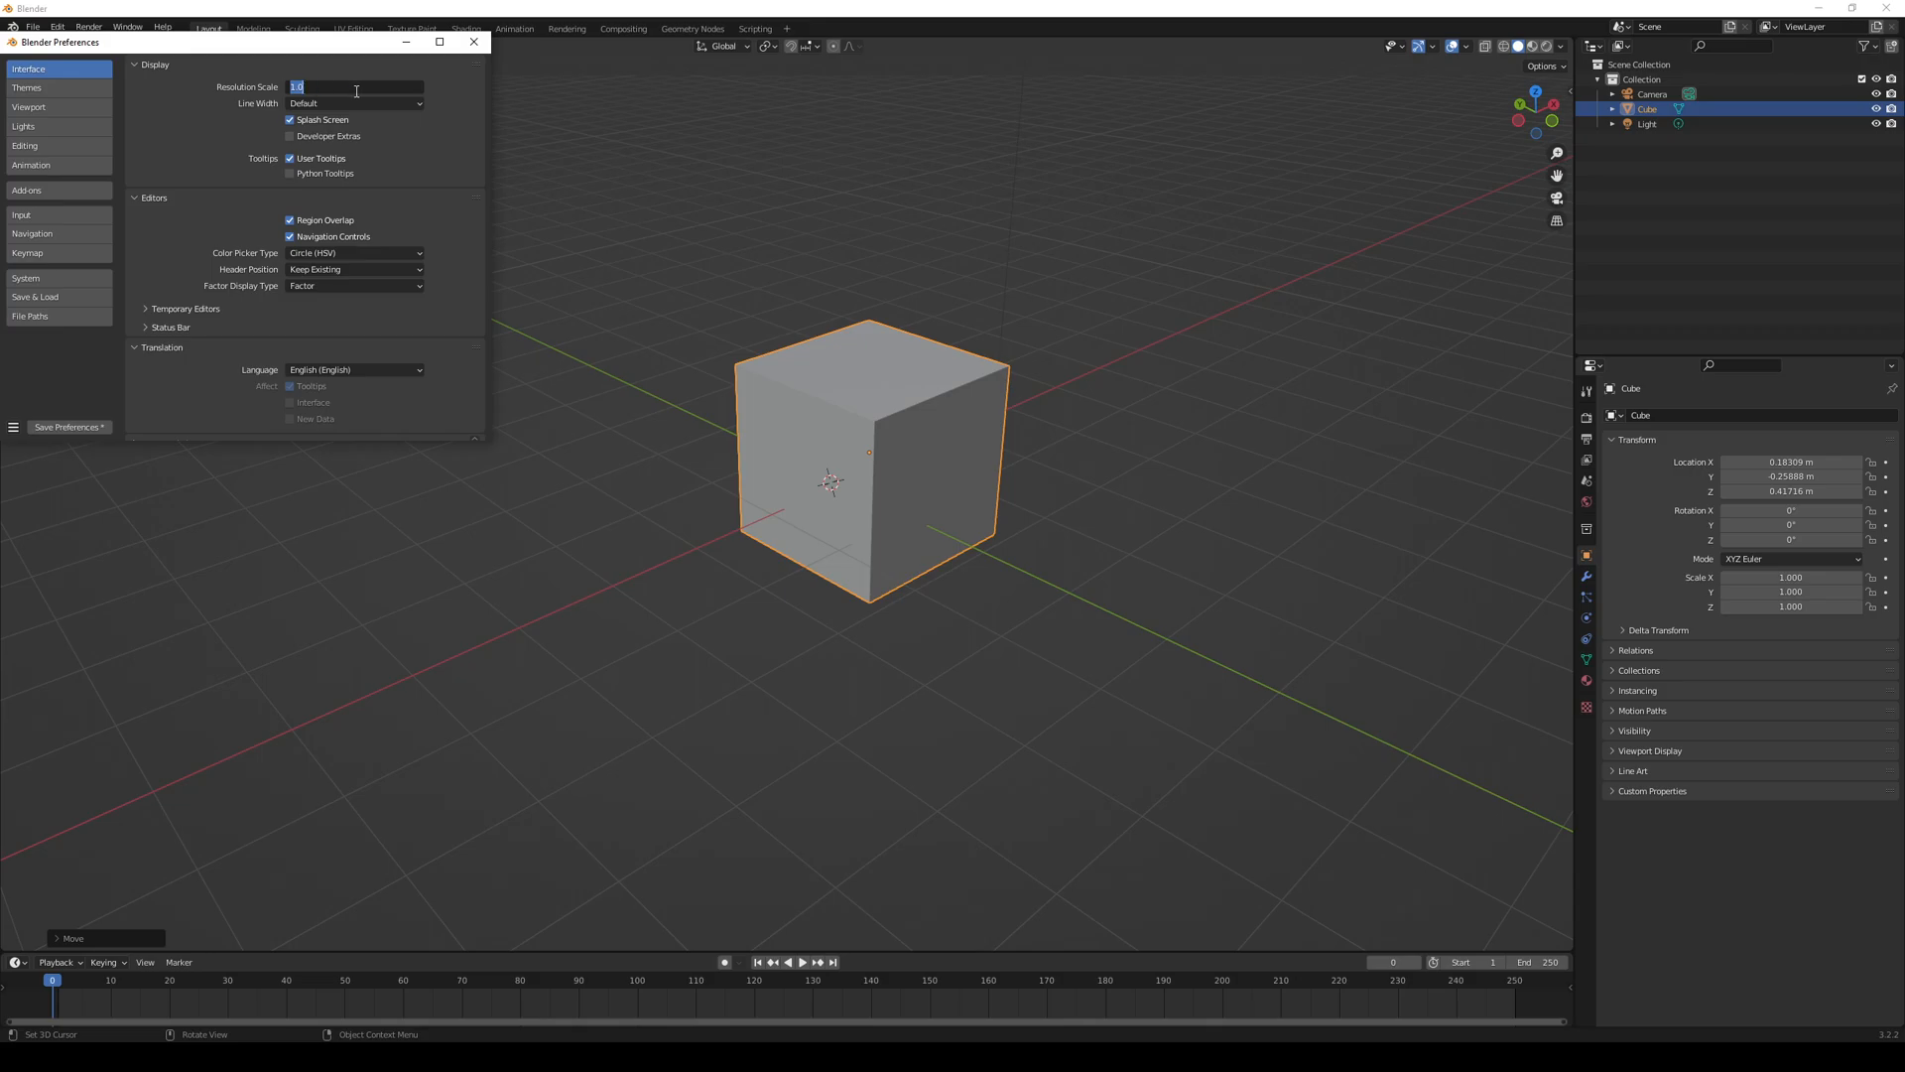
type("1.5")
key("Return")
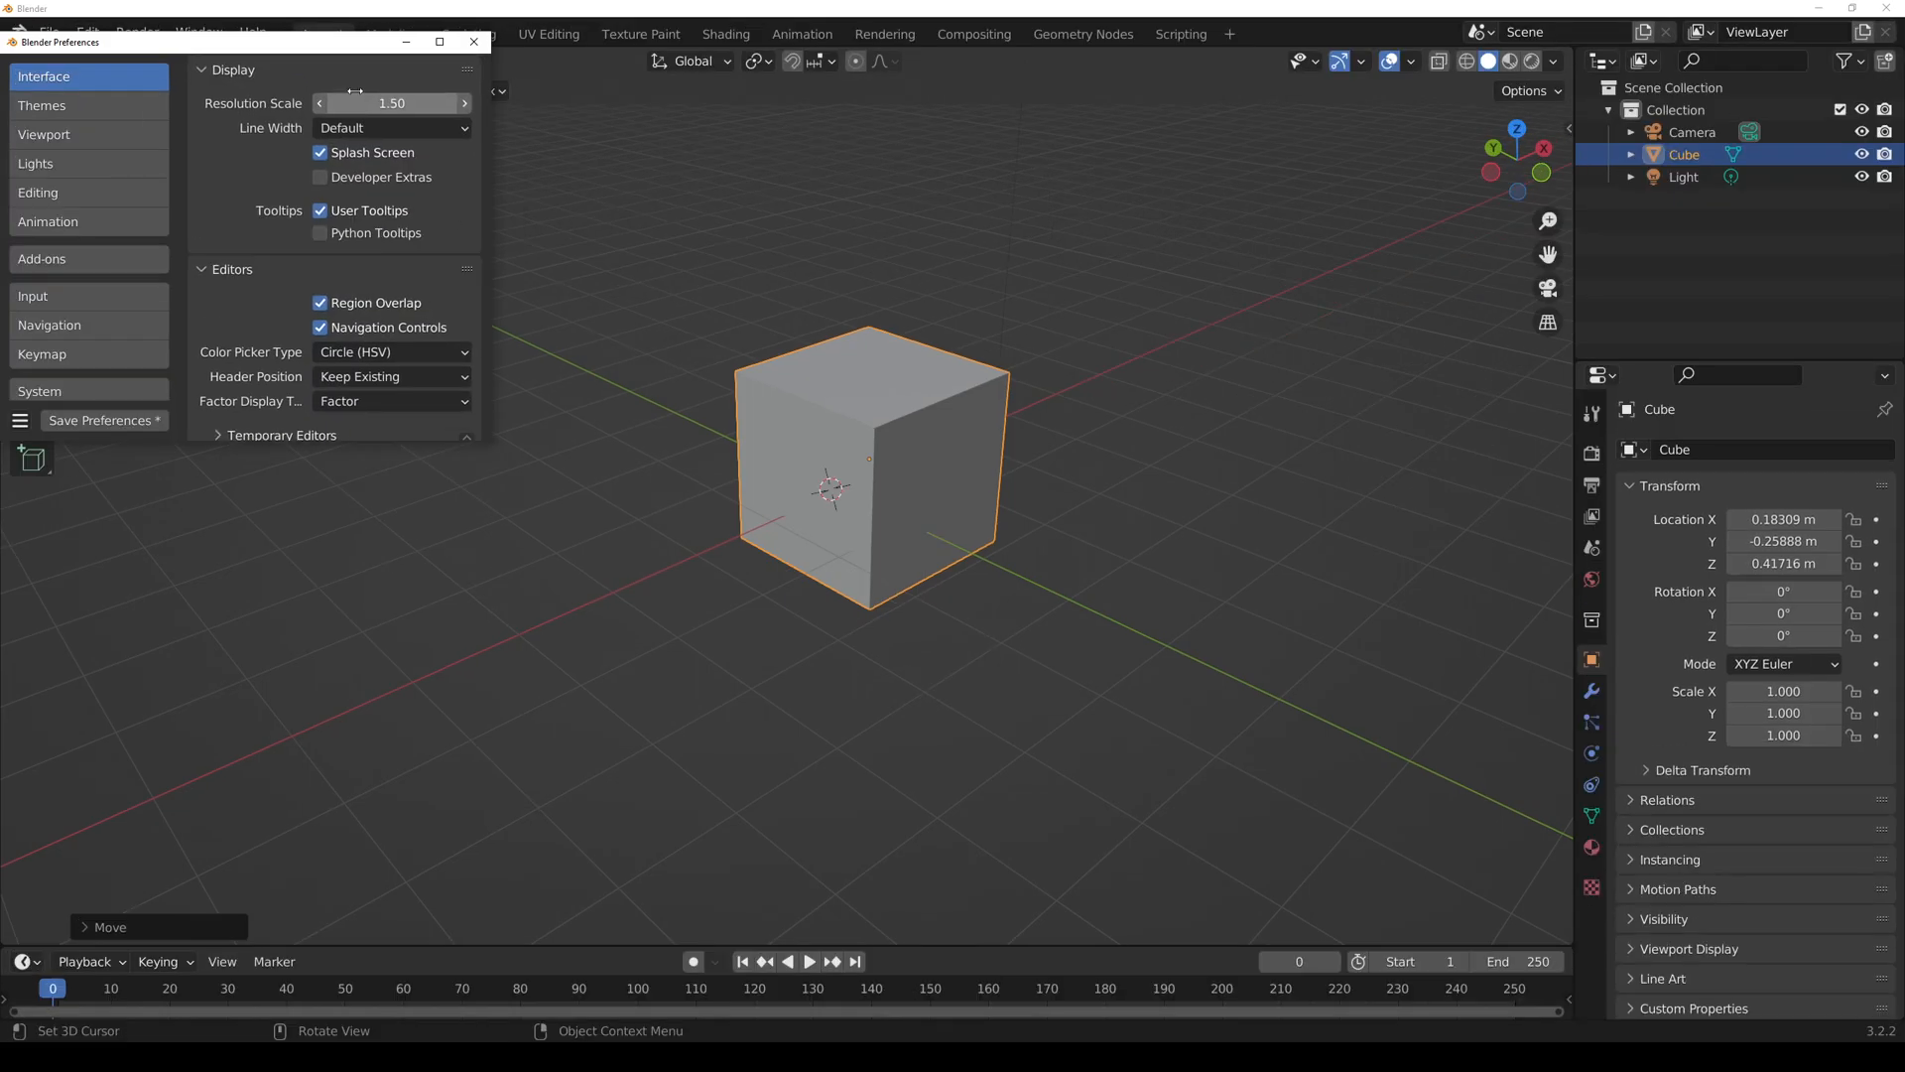
- Reduce the interface Resolution Scale to 1.25 and close the preferences
left_click(426, 103)
type("1.25")
key("Return")
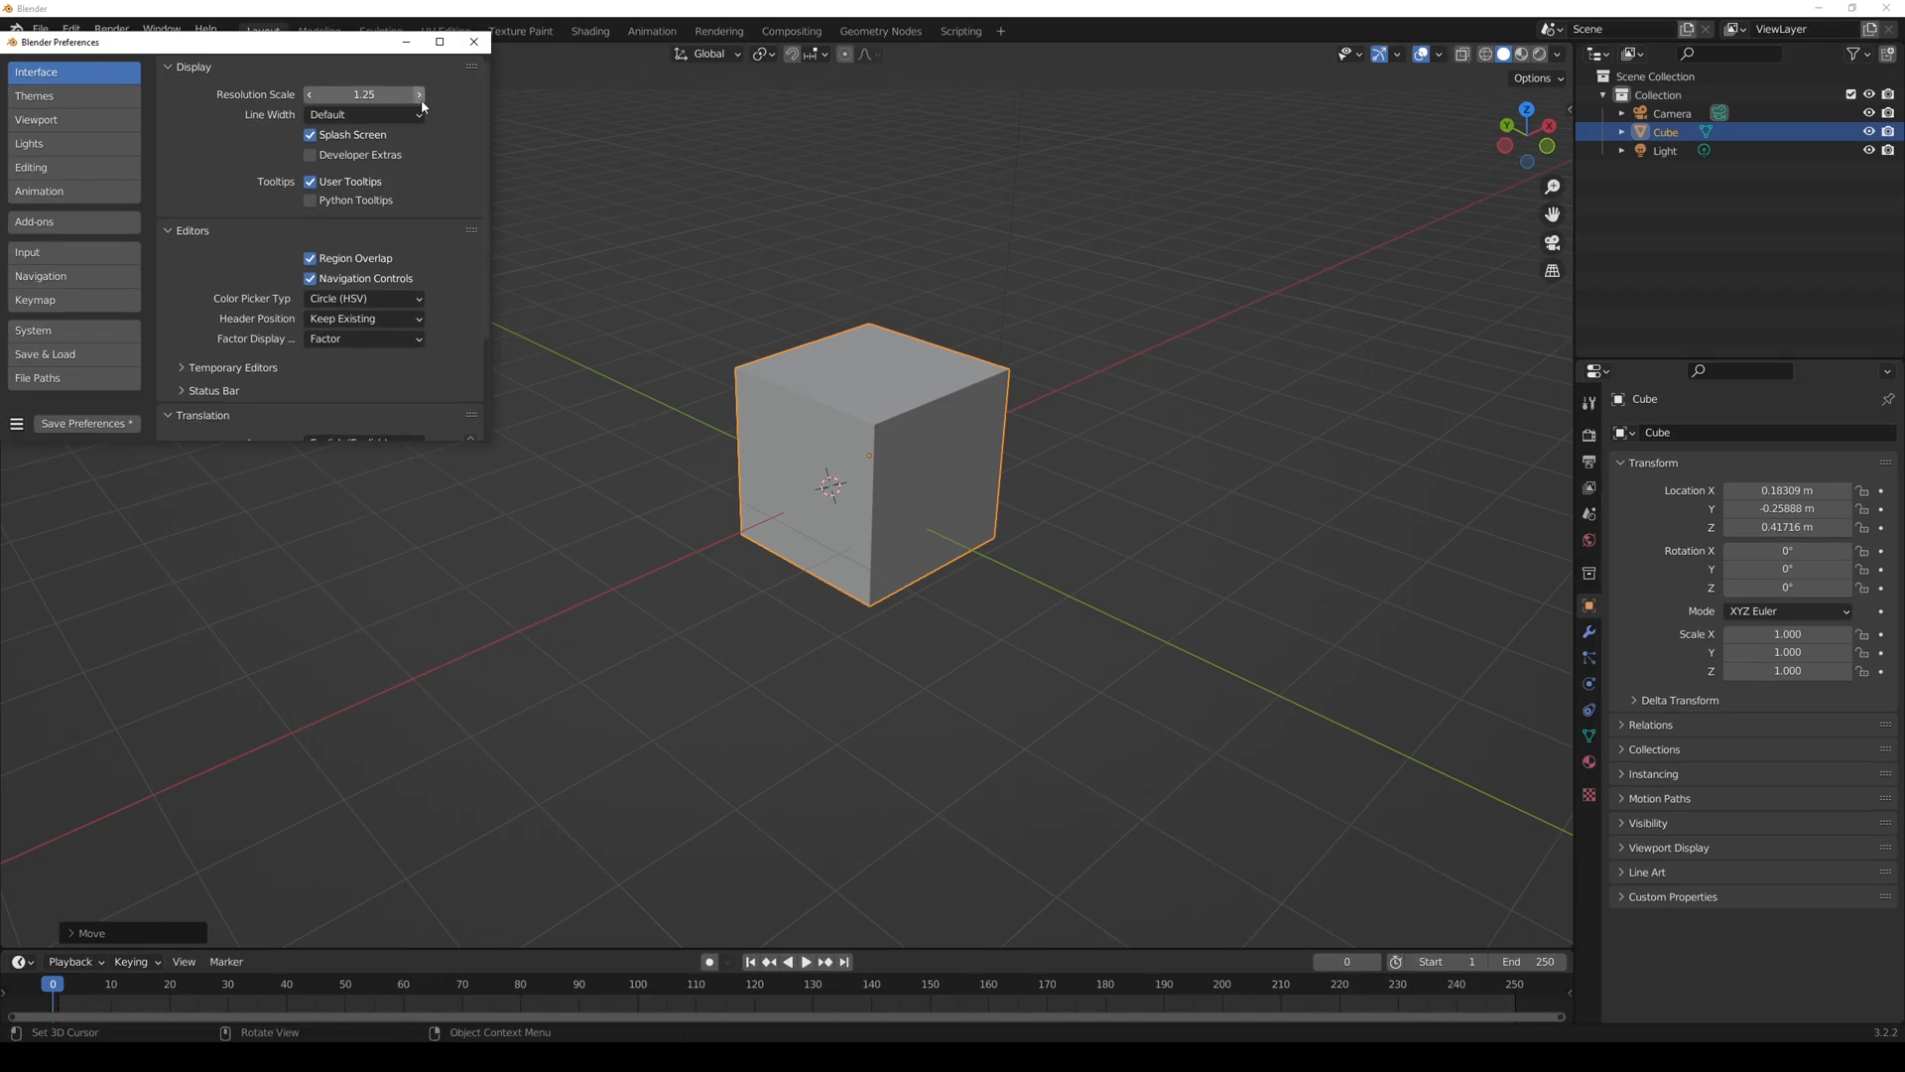
left_click(476, 44)
- Disable the Splash Screen and enable Python Tooltips in the Interface preferences, and close the preferences window
middle_click_drag(931, 424, 886, 405)
left_click(79, 32)
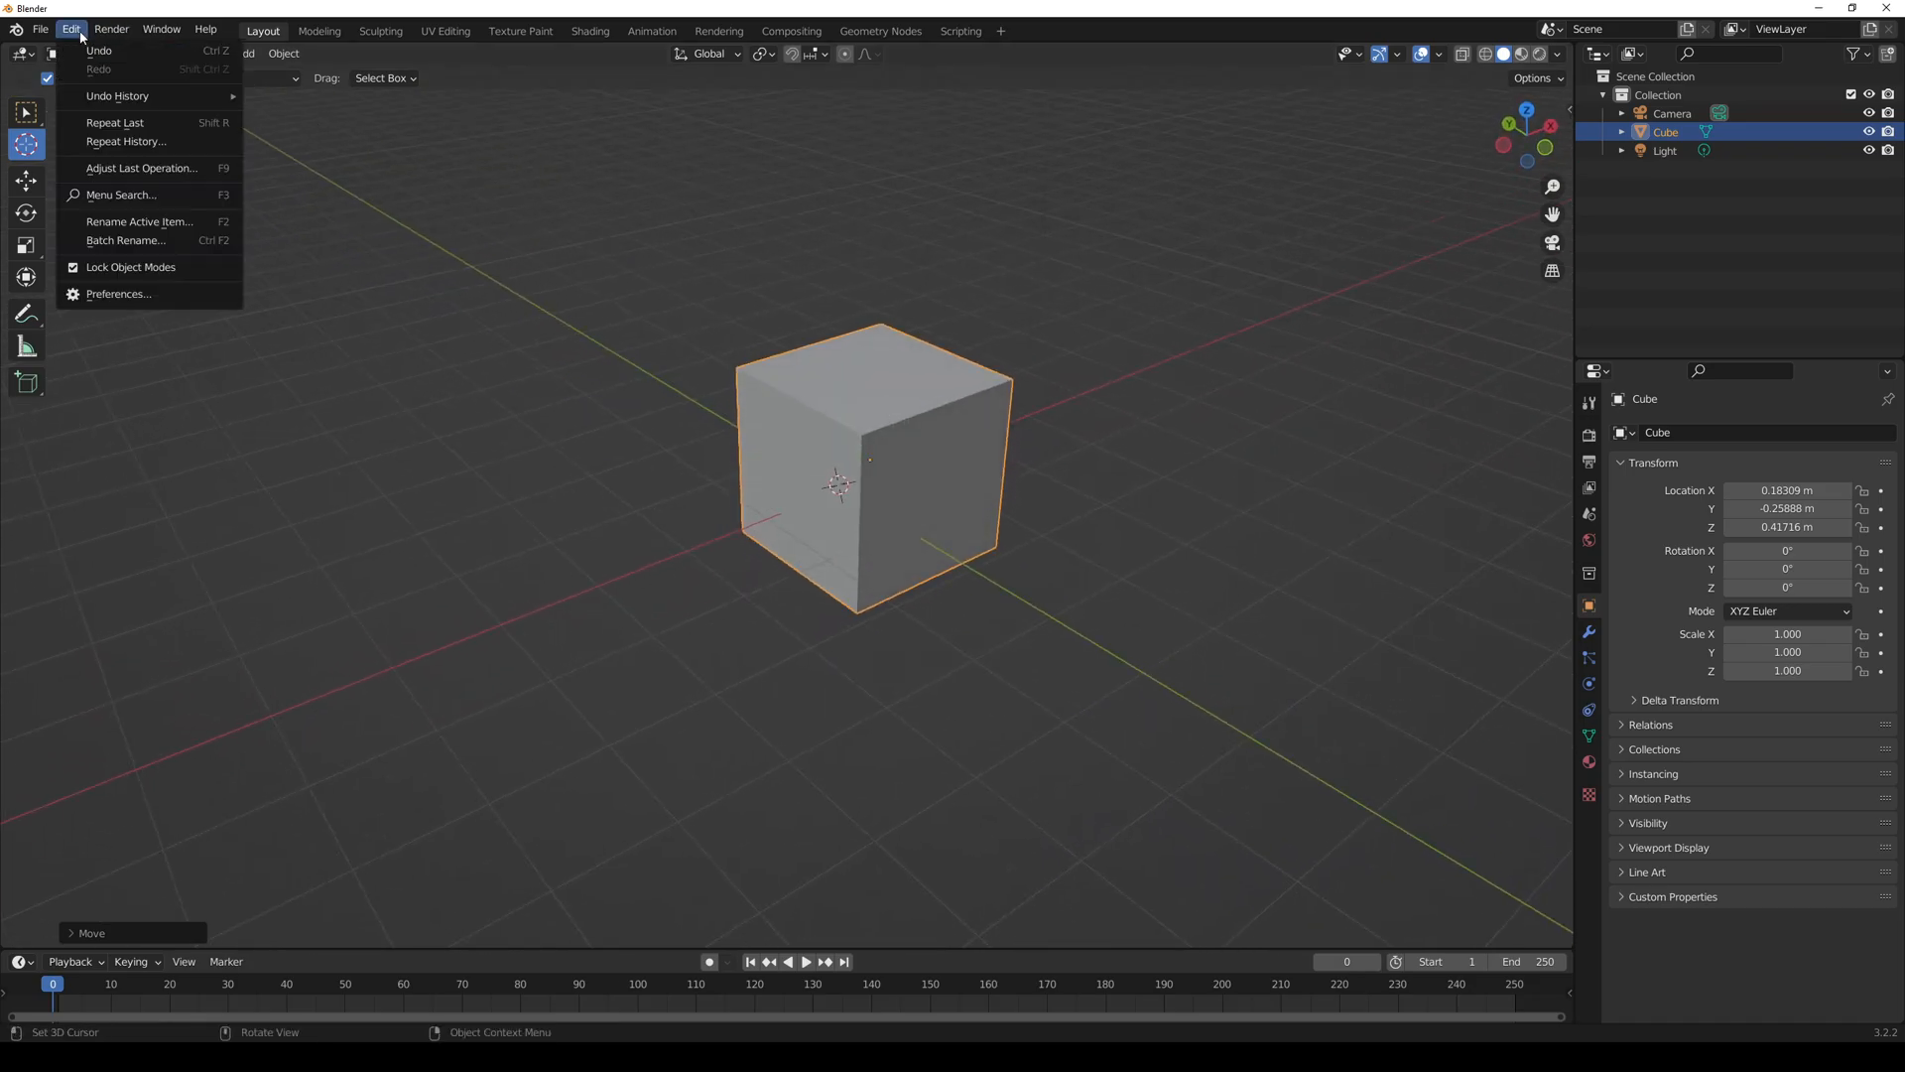
left_click(118, 294)
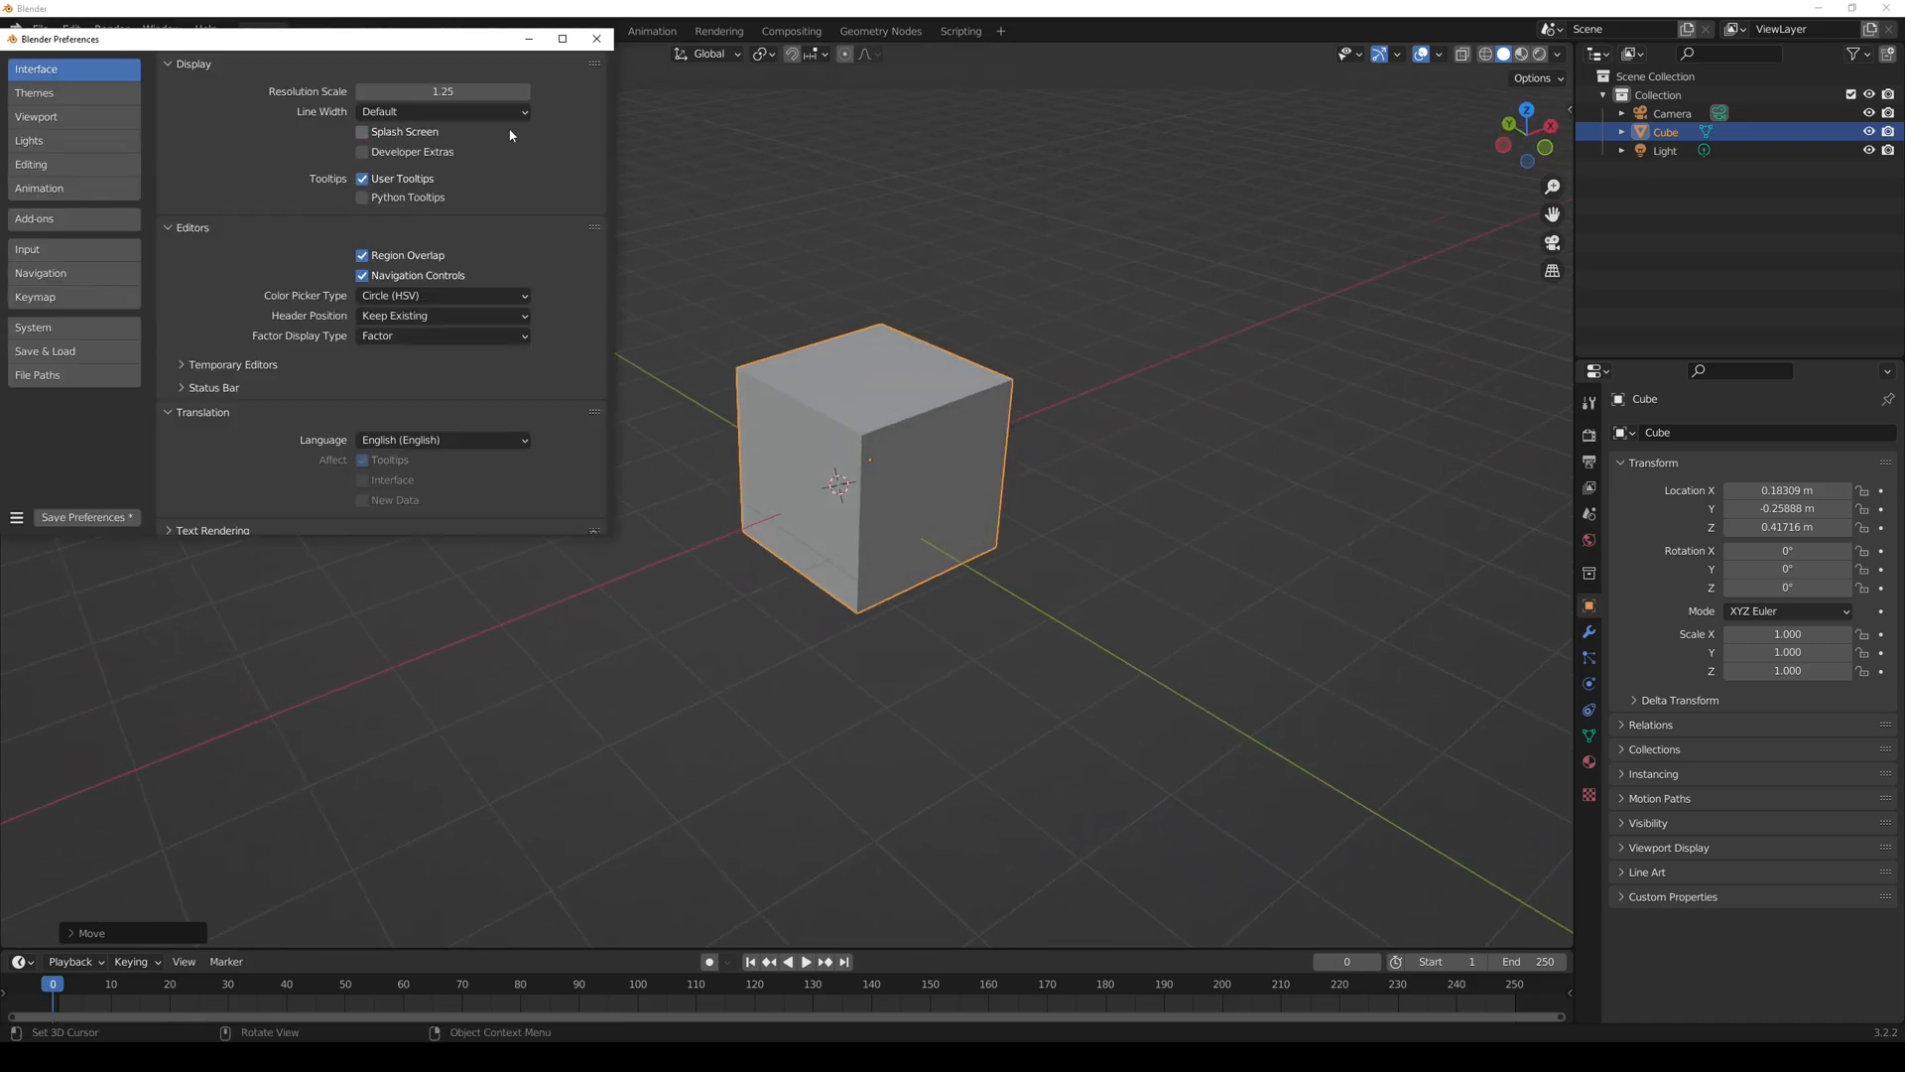
left_click(433, 199)
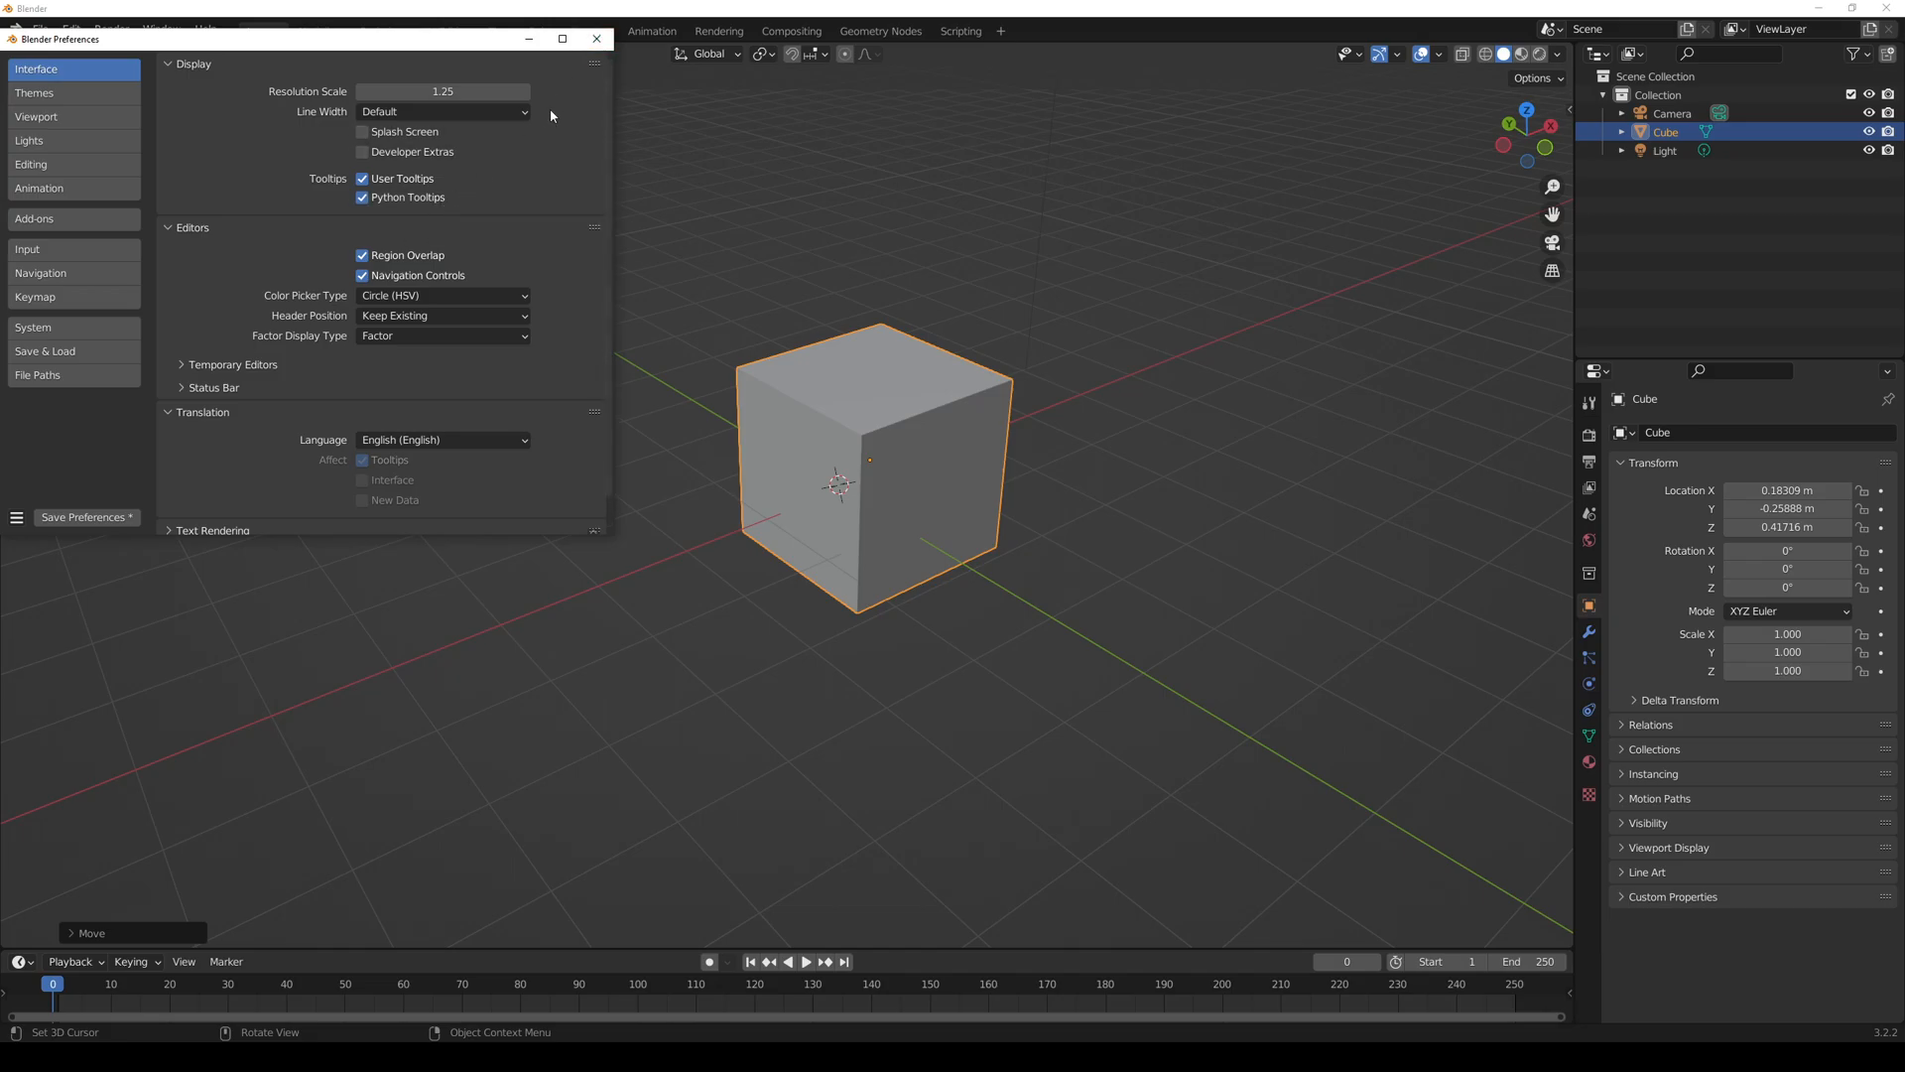
left_click(597, 39)
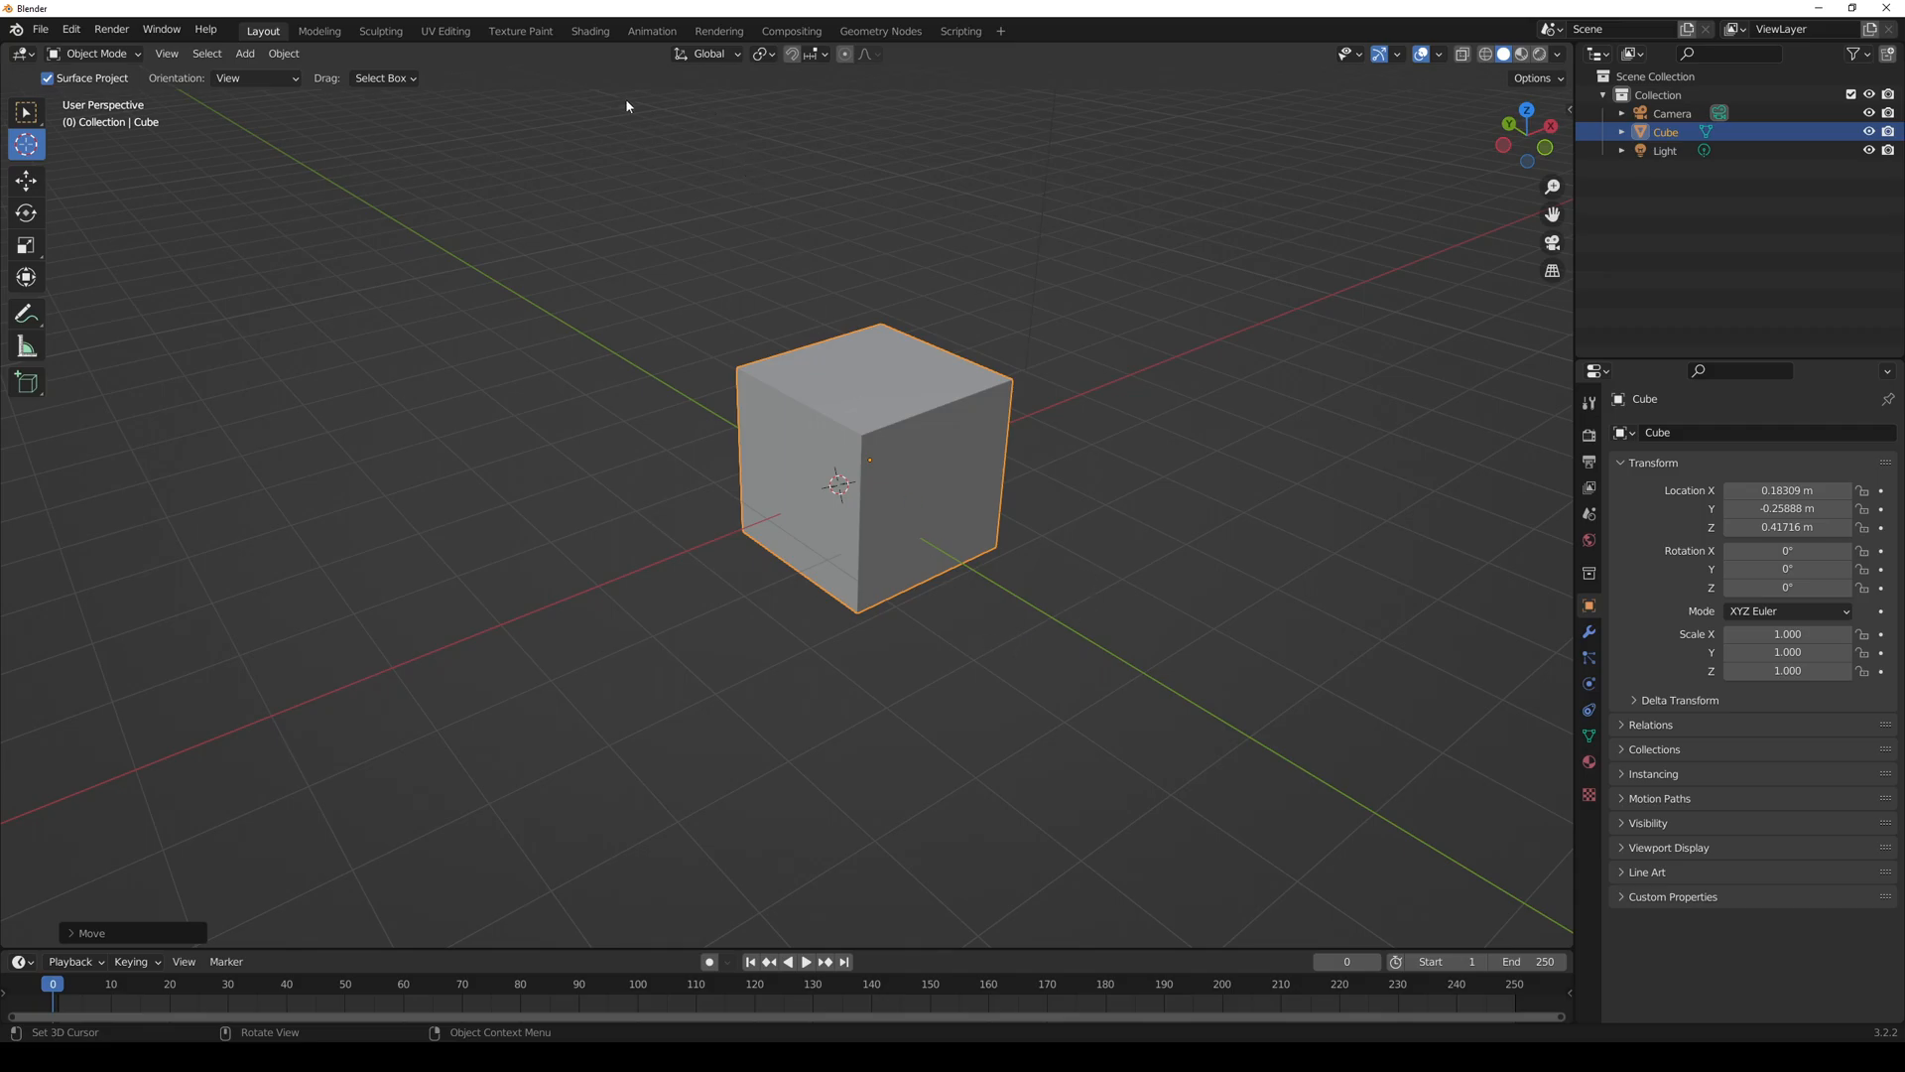
- Place the 3D cursor at several spots around the scene and finally on the cube
left_click(278, 80)
left_click(584, 149)
scroll(802, 209, "down", 4)
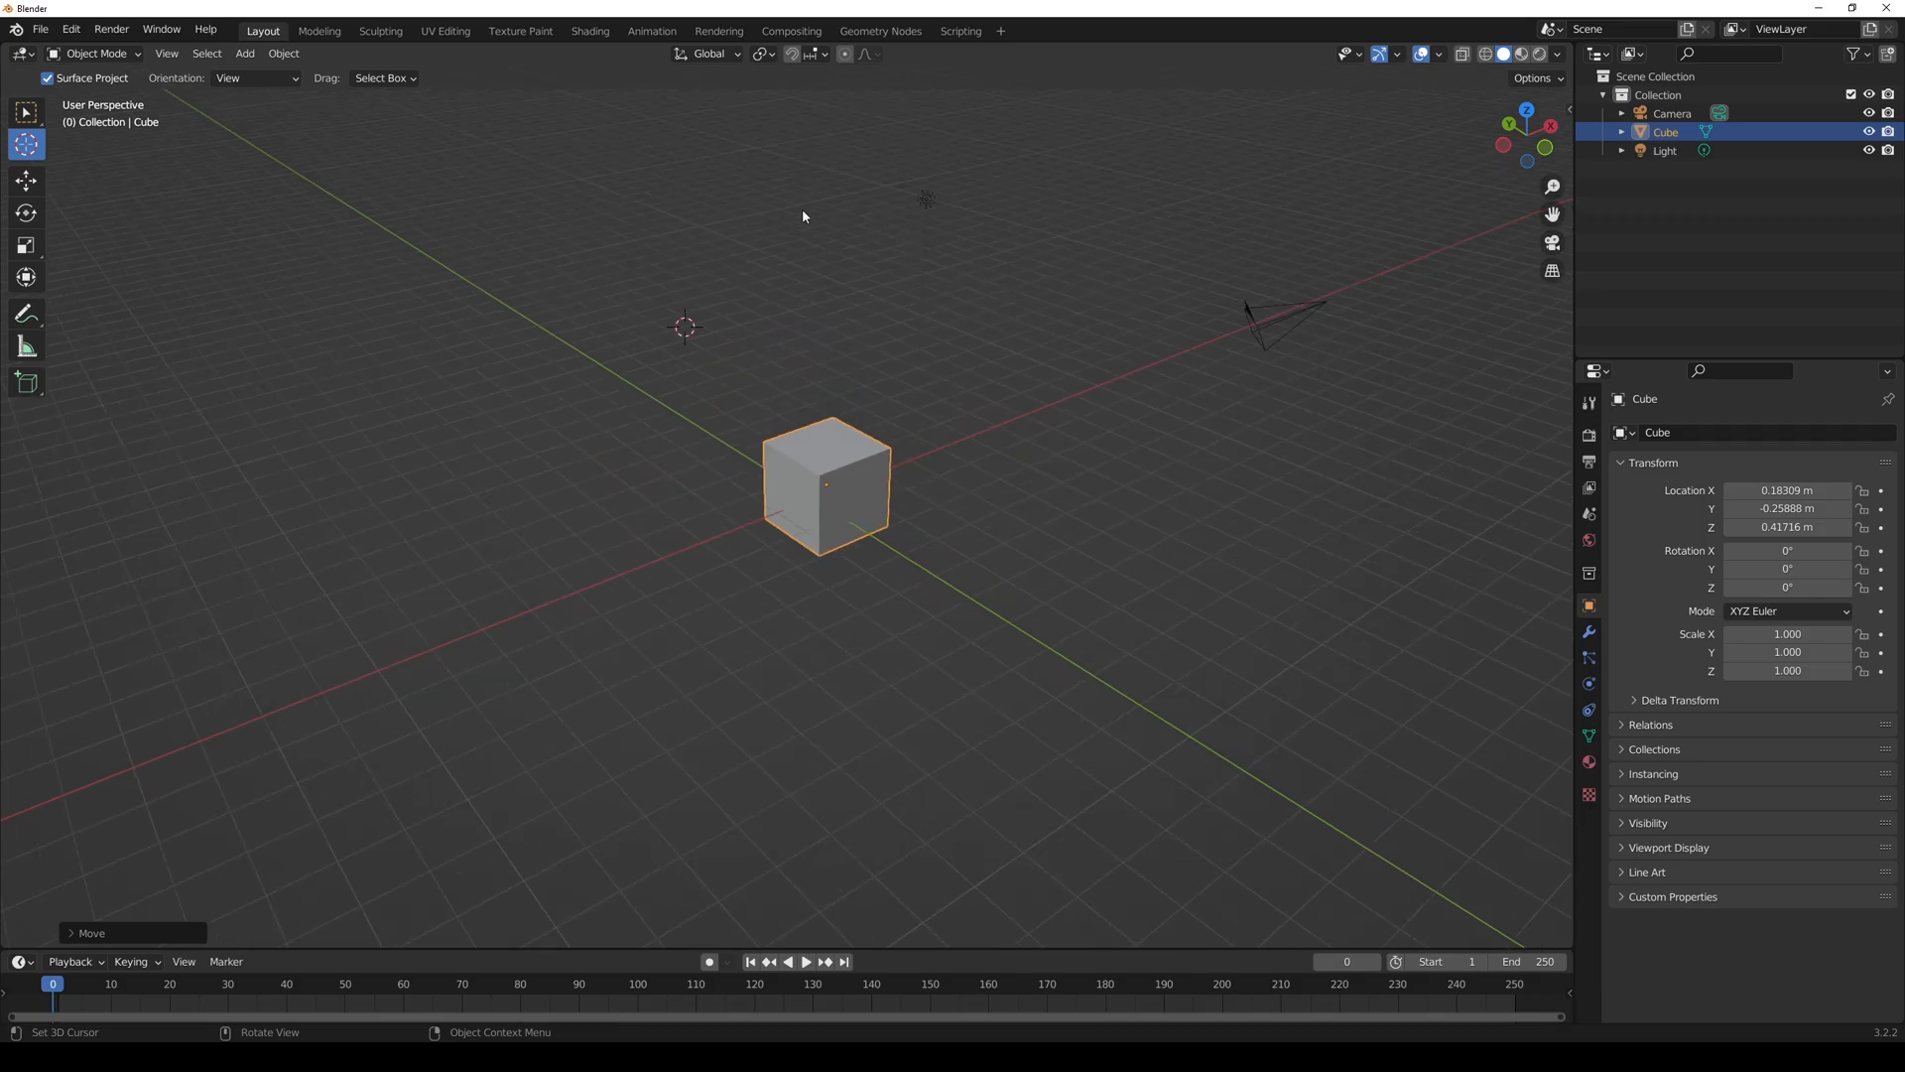
scroll(824, 285, "down", 2)
left_click(827, 450)
left_click(1076, 468)
left_click(1009, 523)
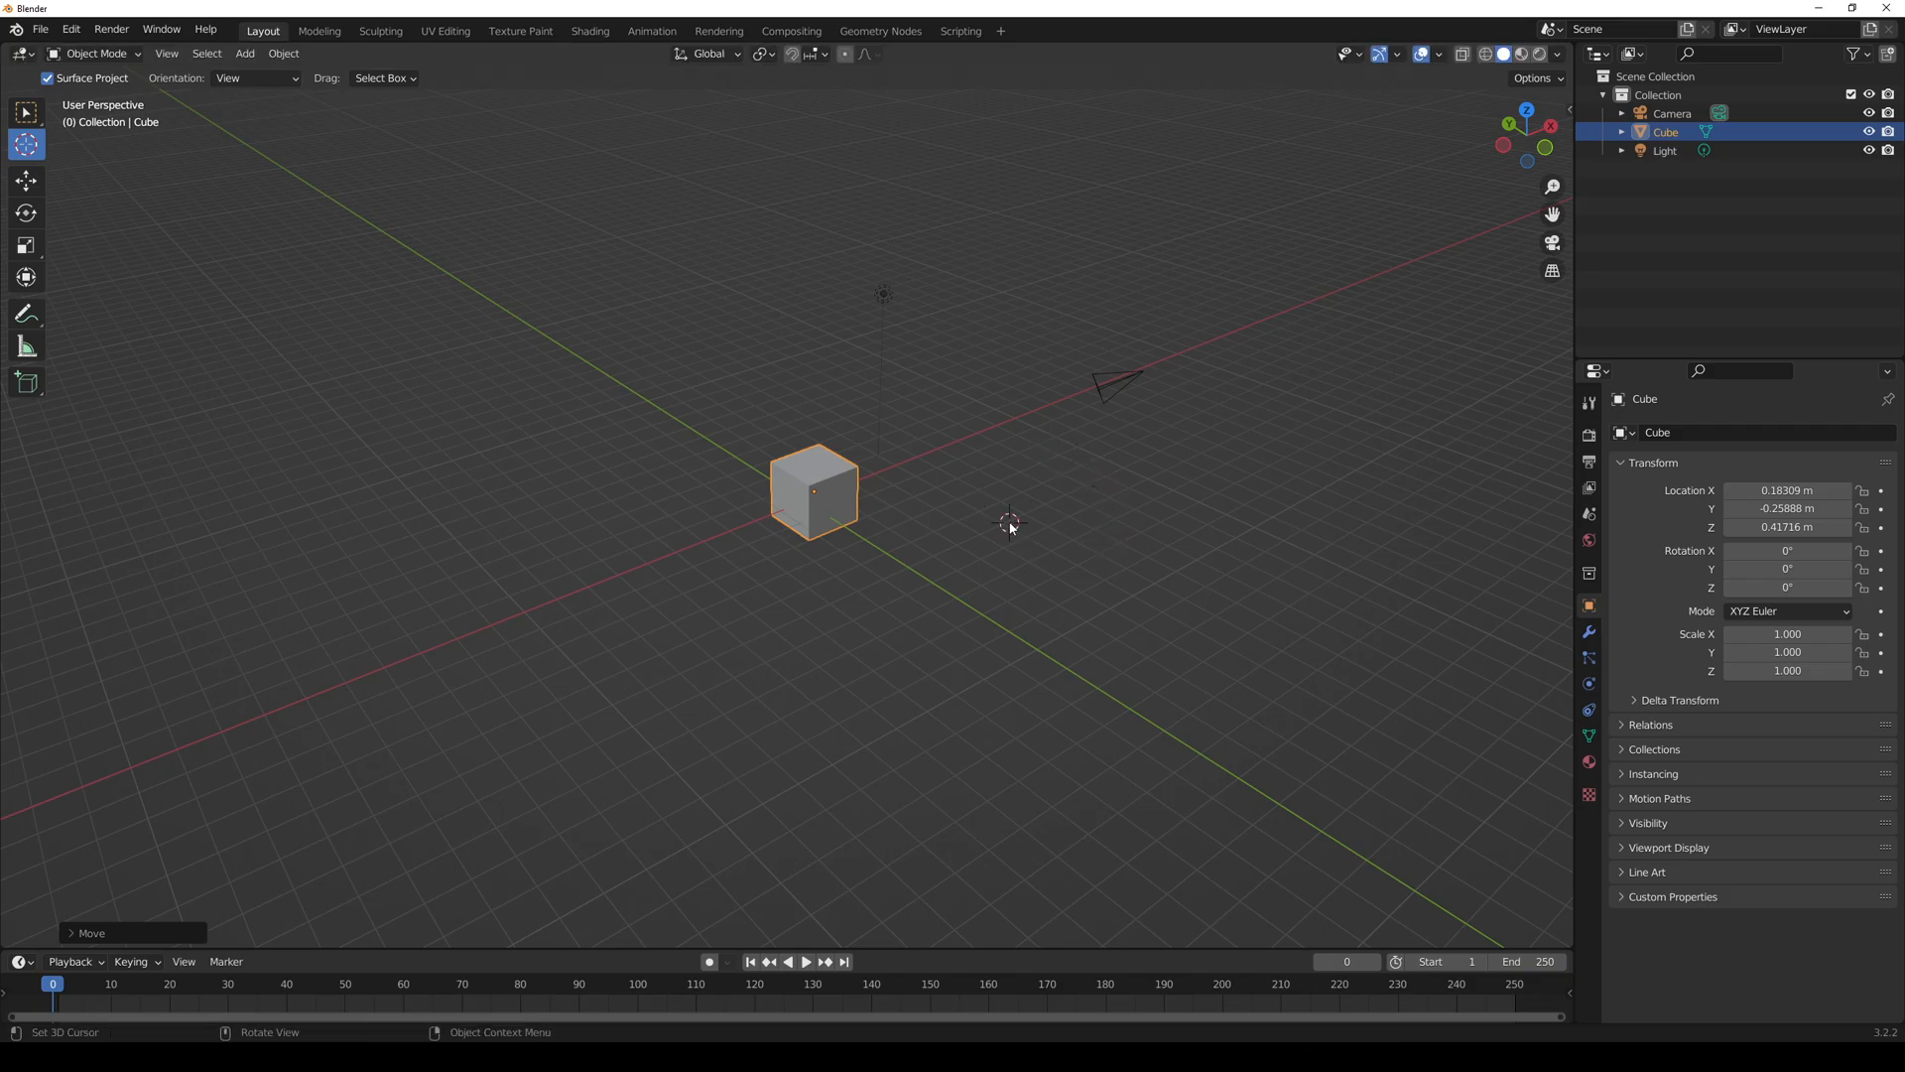
left_click_drag(988, 470, 848, 497)
left_click(809, 490)
middle_click_drag(859, 498, 957, 488)
scroll(962, 494, "up", 3)
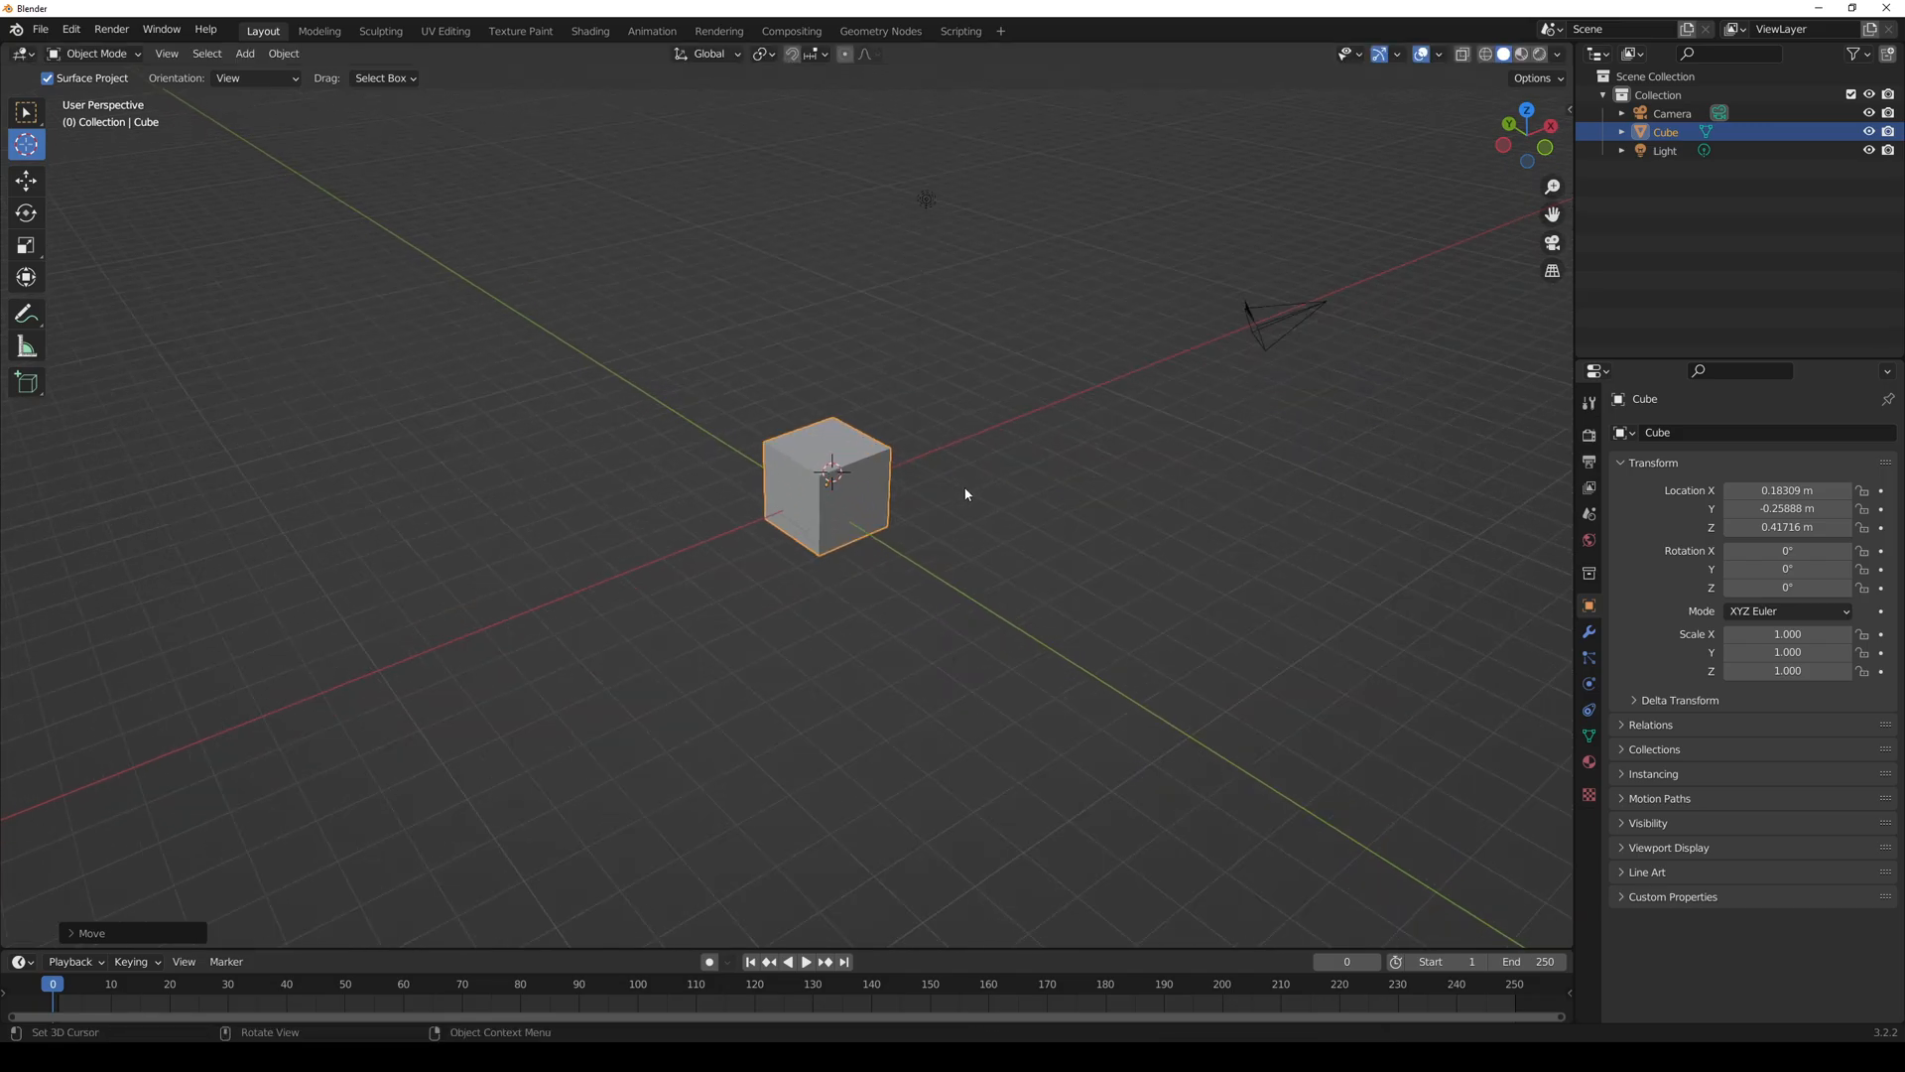
- Activate the Select Box tool and switch to the Move tool to show the cube's move gizmo
left_click(25, 112)
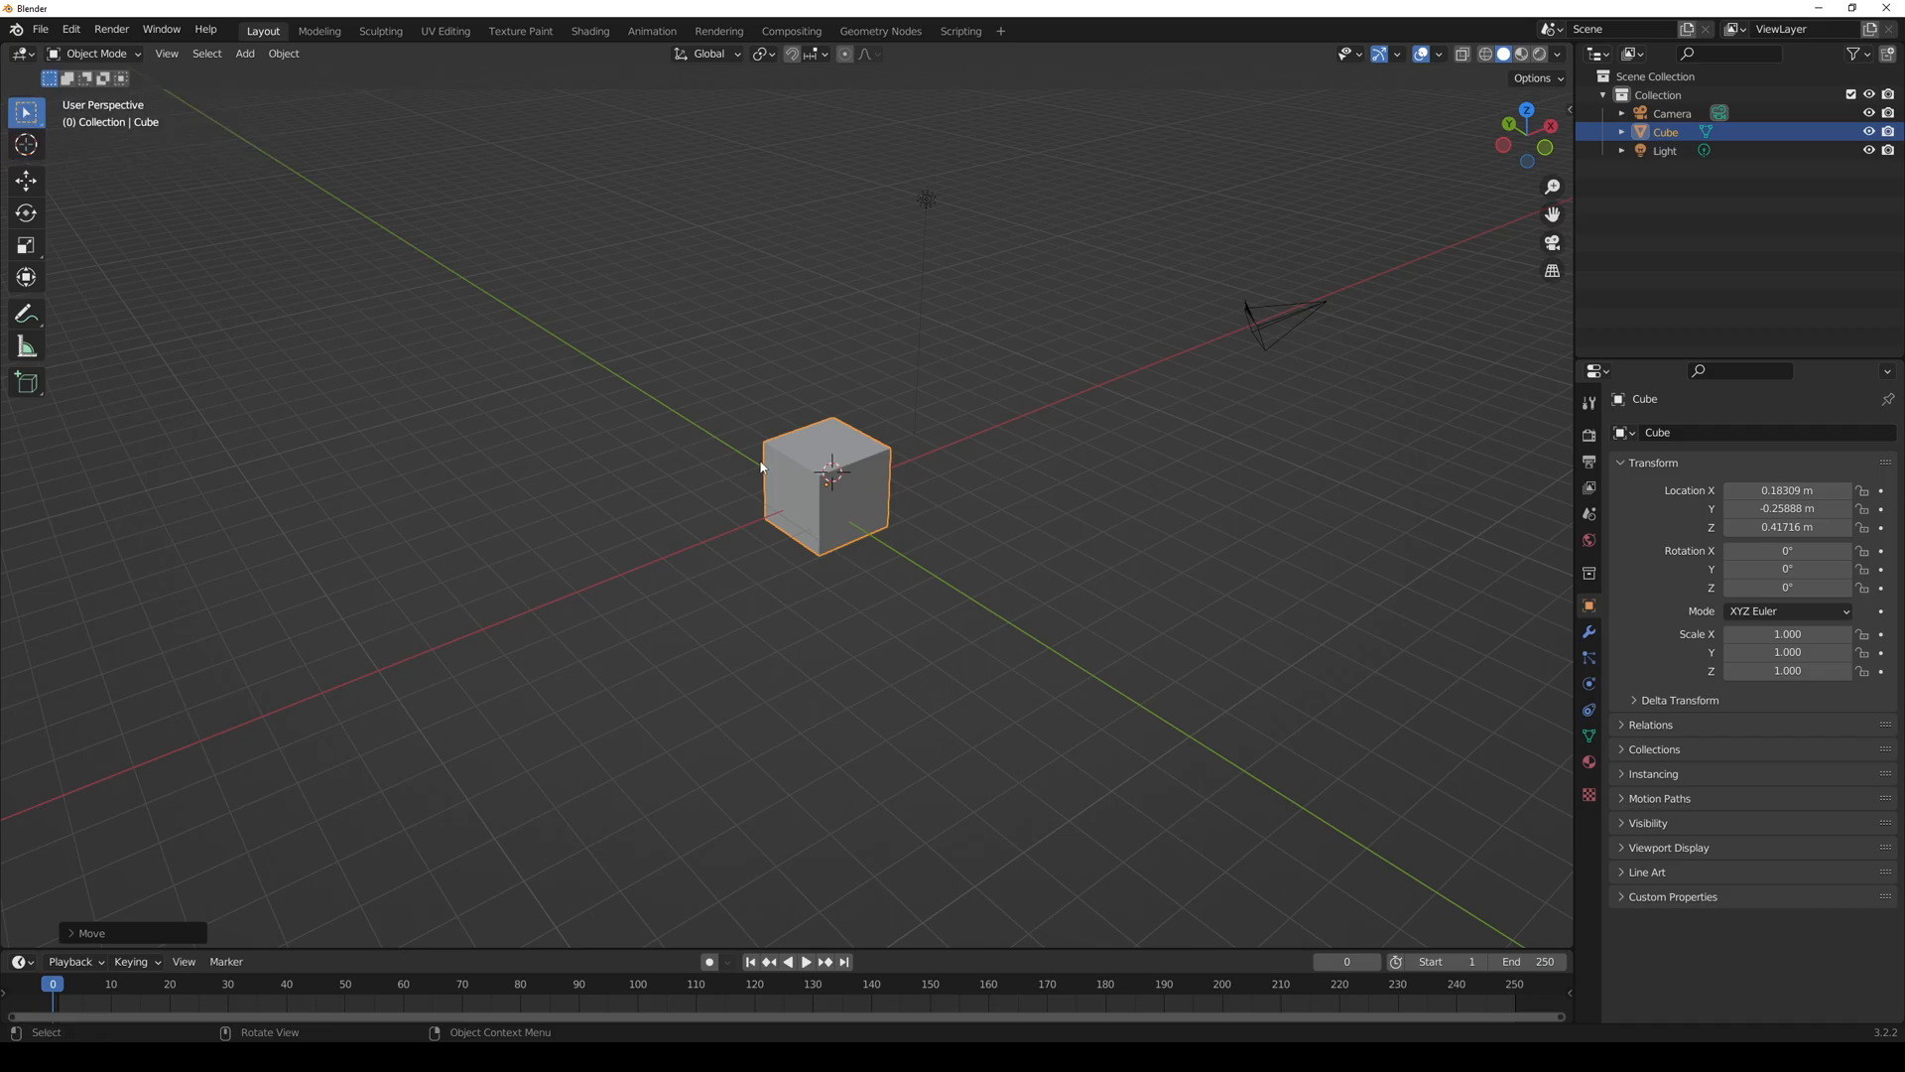
scroll(583, 456, "up", 4)
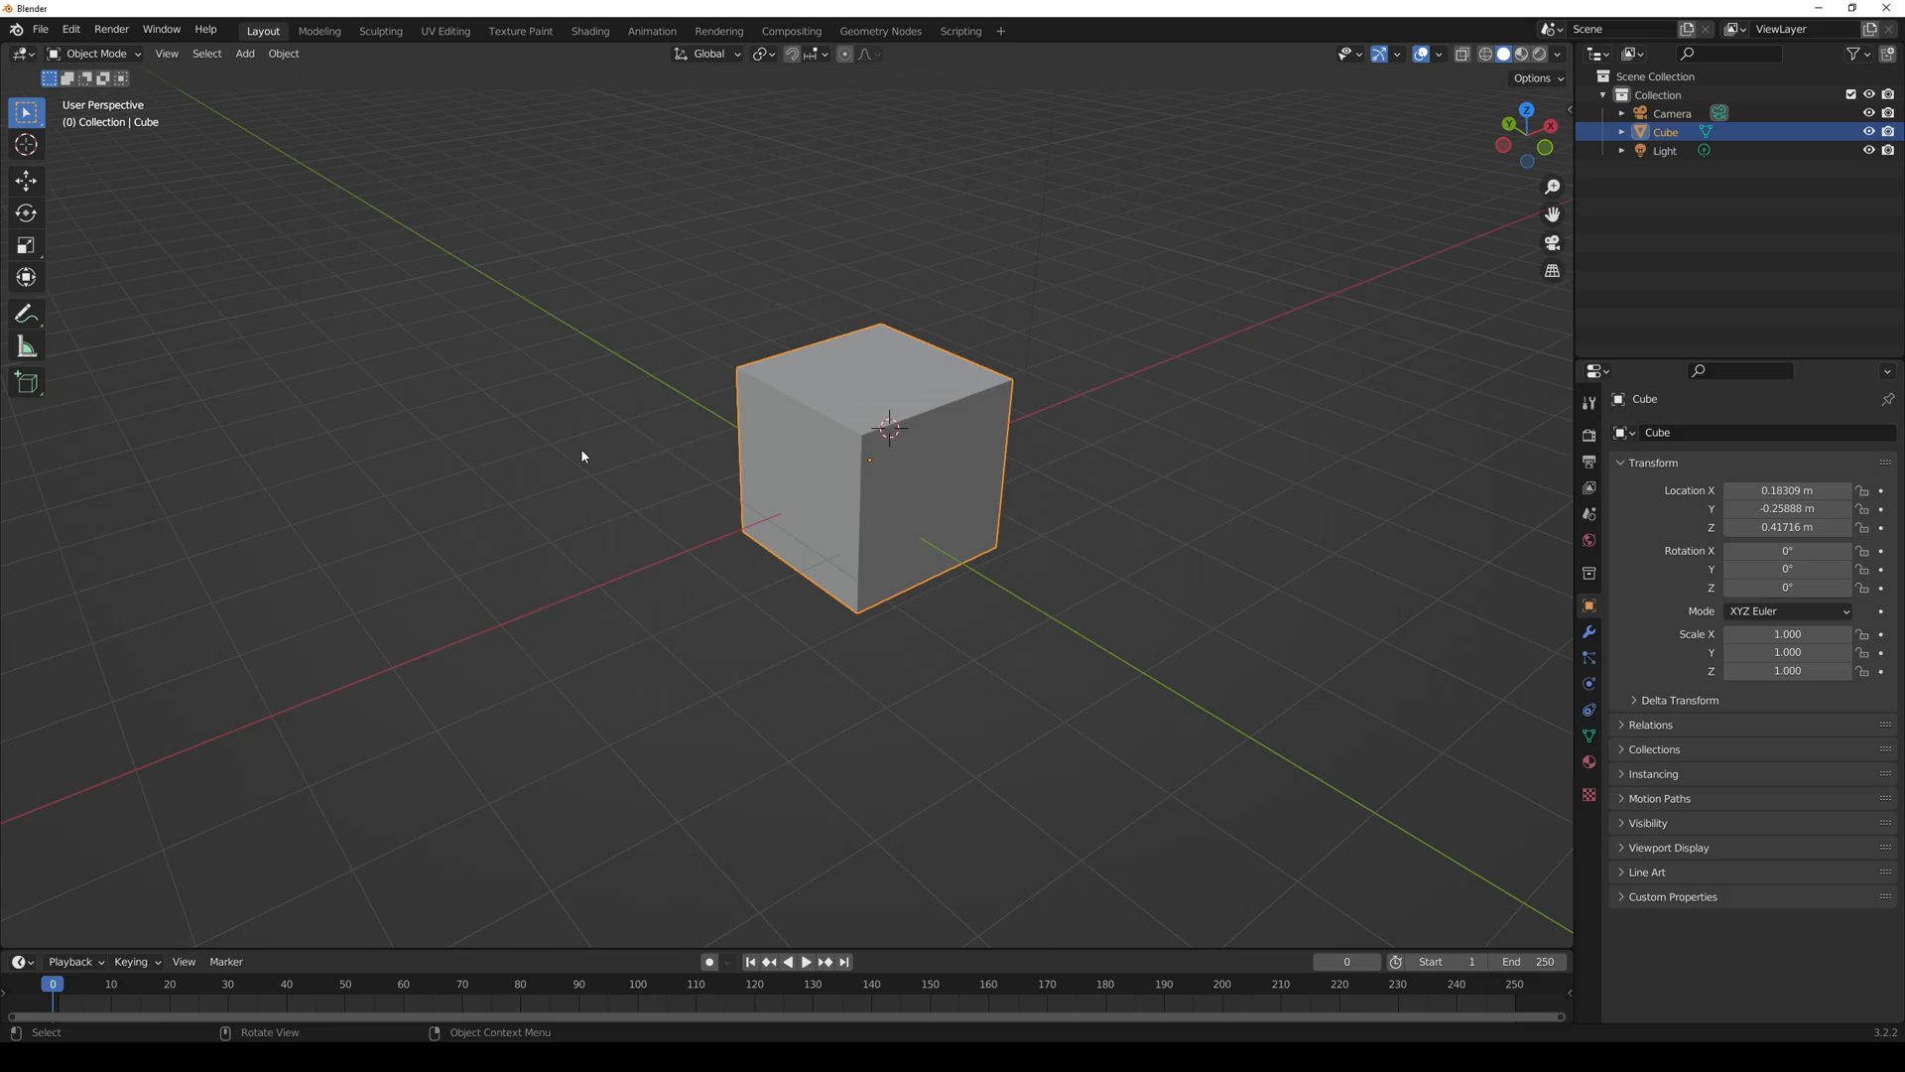
scroll(583, 456, "down", 9)
left_click(27, 179)
middle_click_drag(279, 320, 564, 380)
mouse_move(659, 340)
middle_mouse_down()
mouse_move(711, 353)
mouse_move(557, 374)
mouse_move(664, 331)
mouse_move(772, 323)
mouse_move(629, 336)
middle_mouse_up()
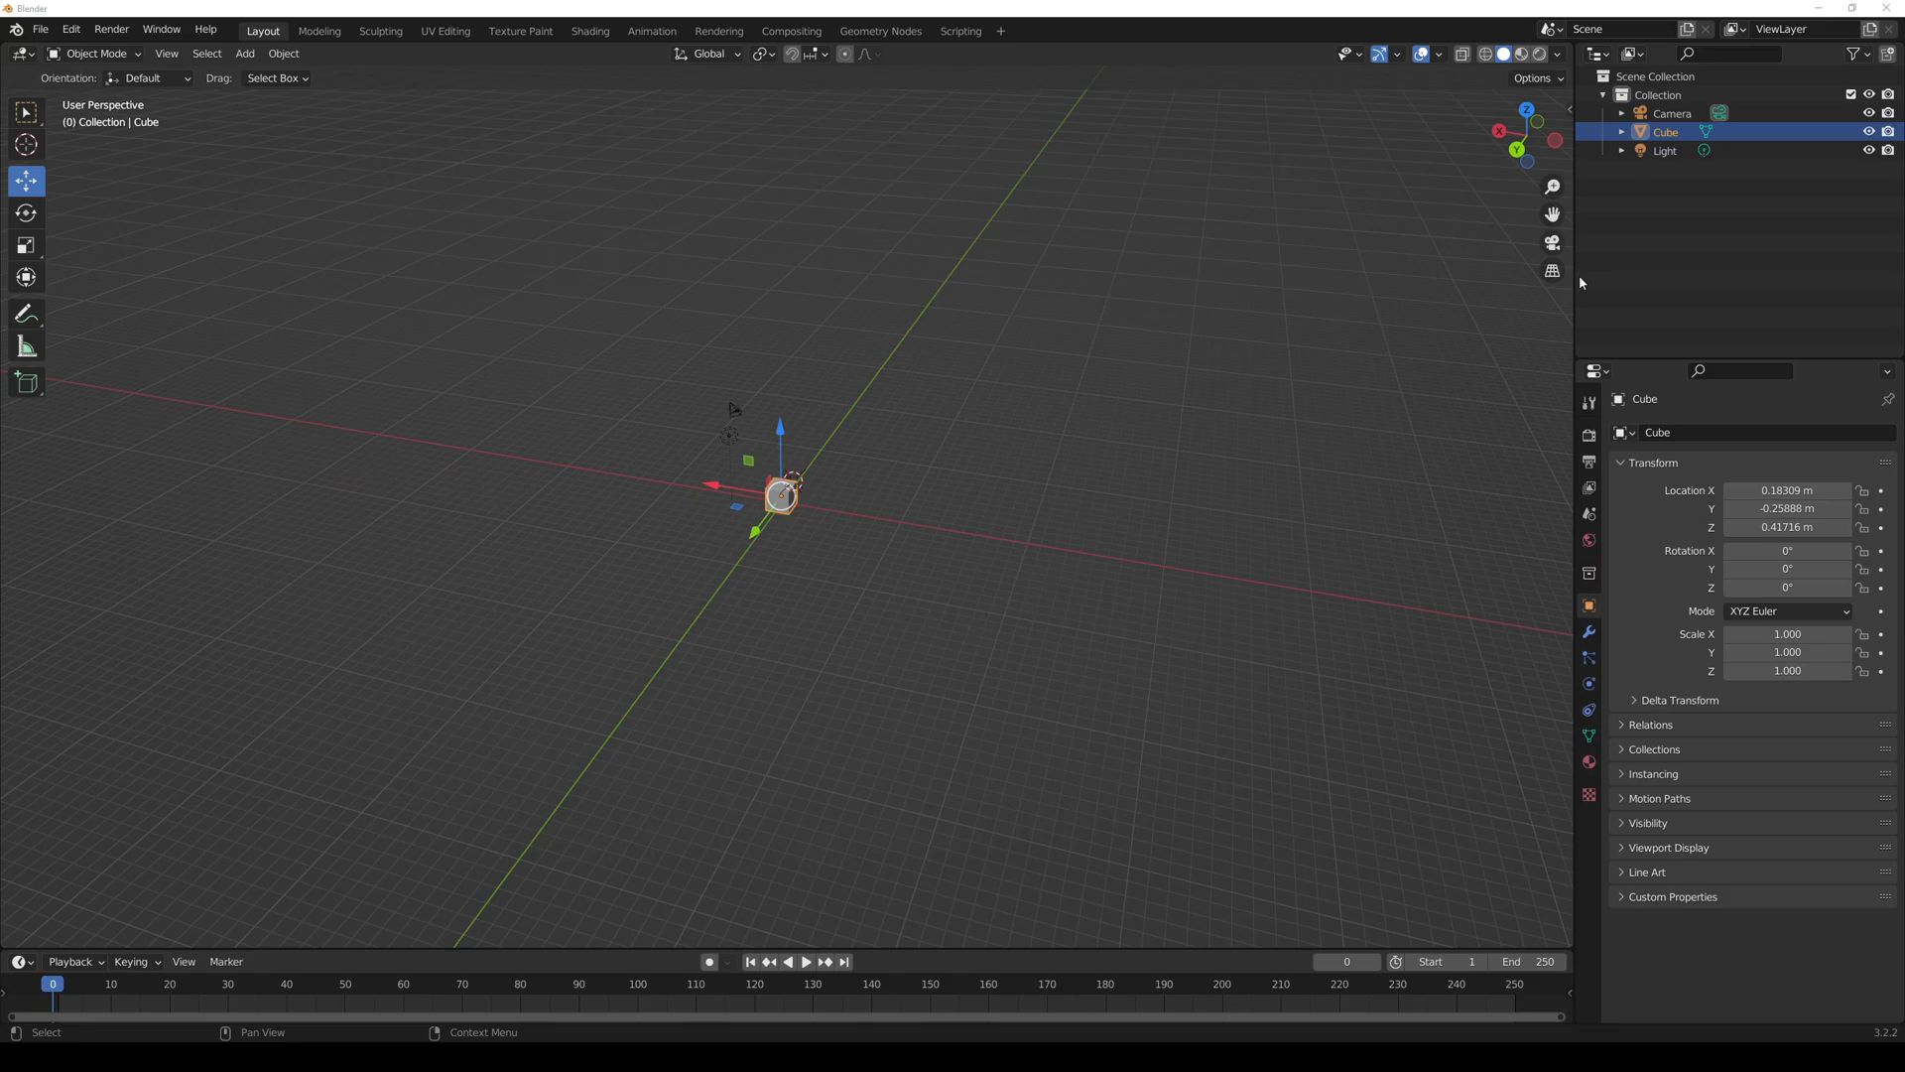
- Open the preferences to view the Input settings, including Emulate 3 Button Mouse
left_click(71, 28)
left_click(70, 28)
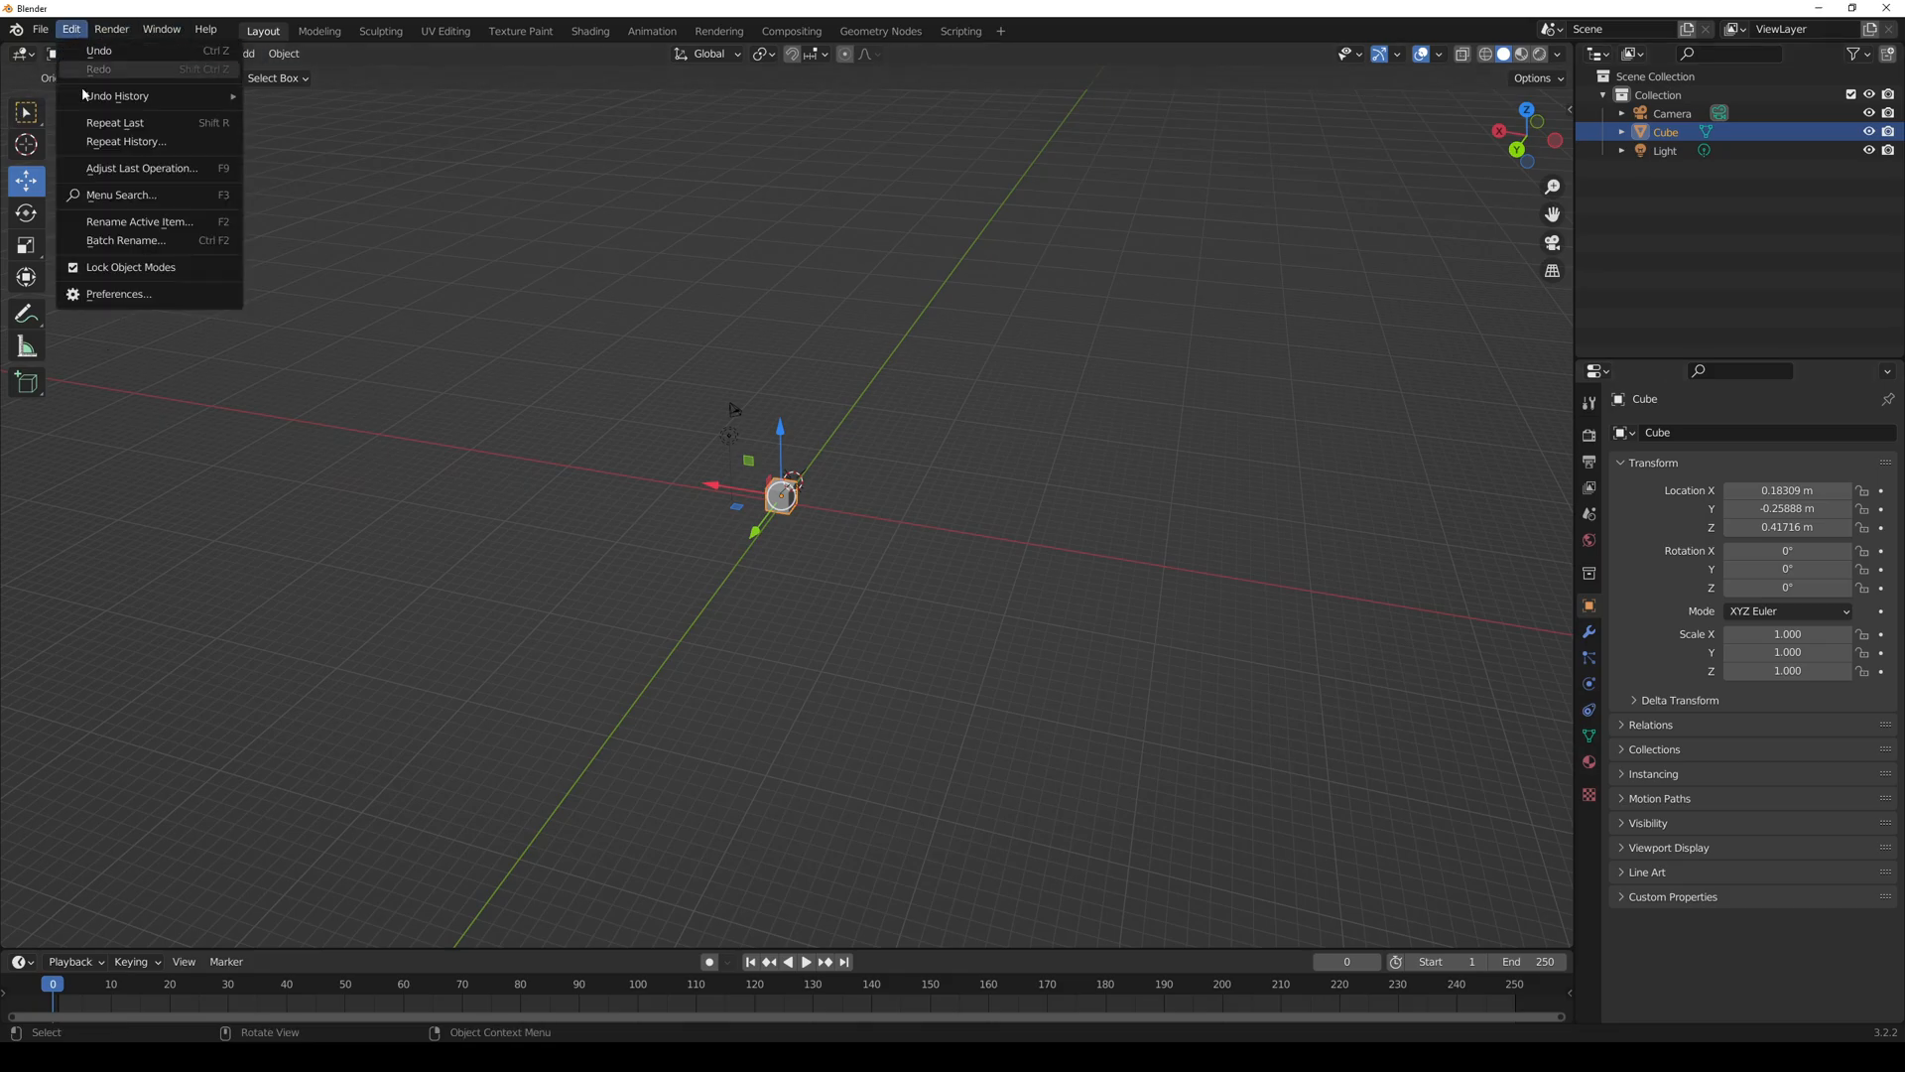
left_click(115, 295)
left_click(57, 261)
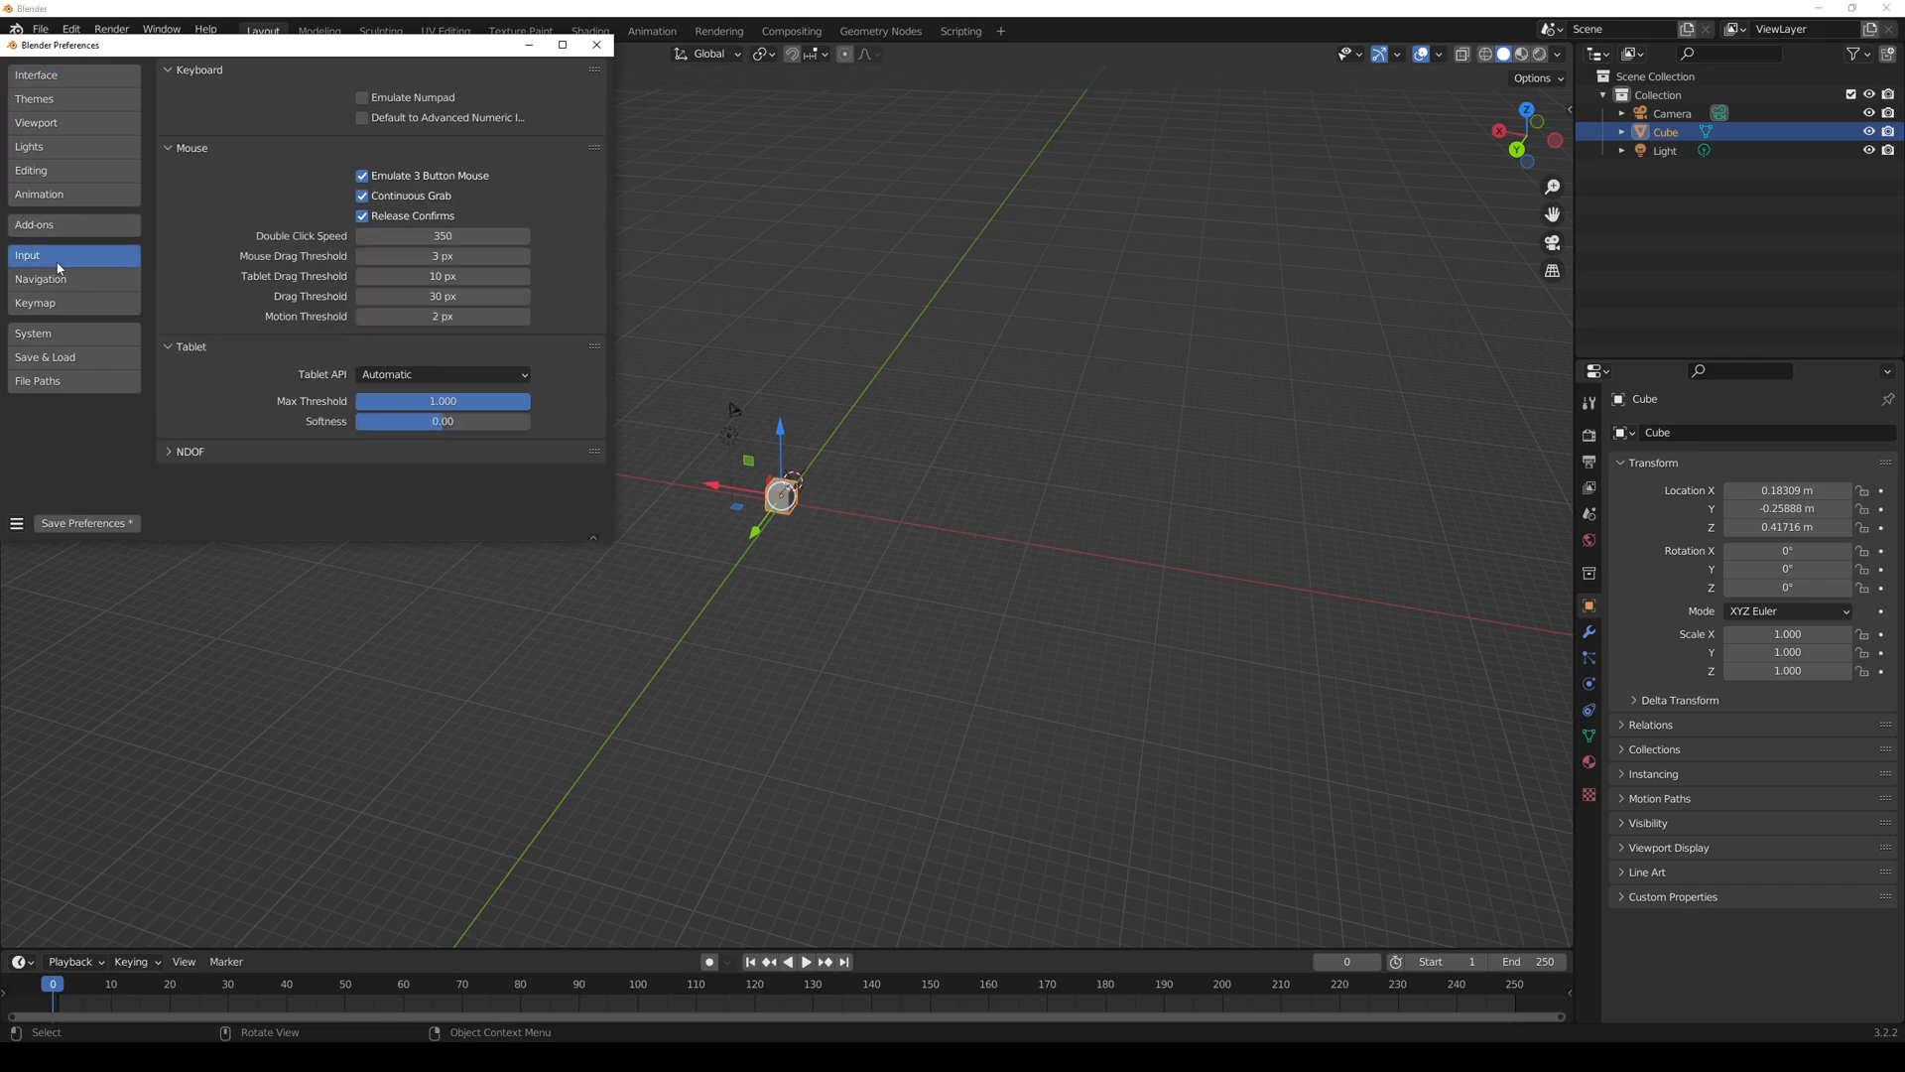
middle_click_drag(846, 508, 805, 480)
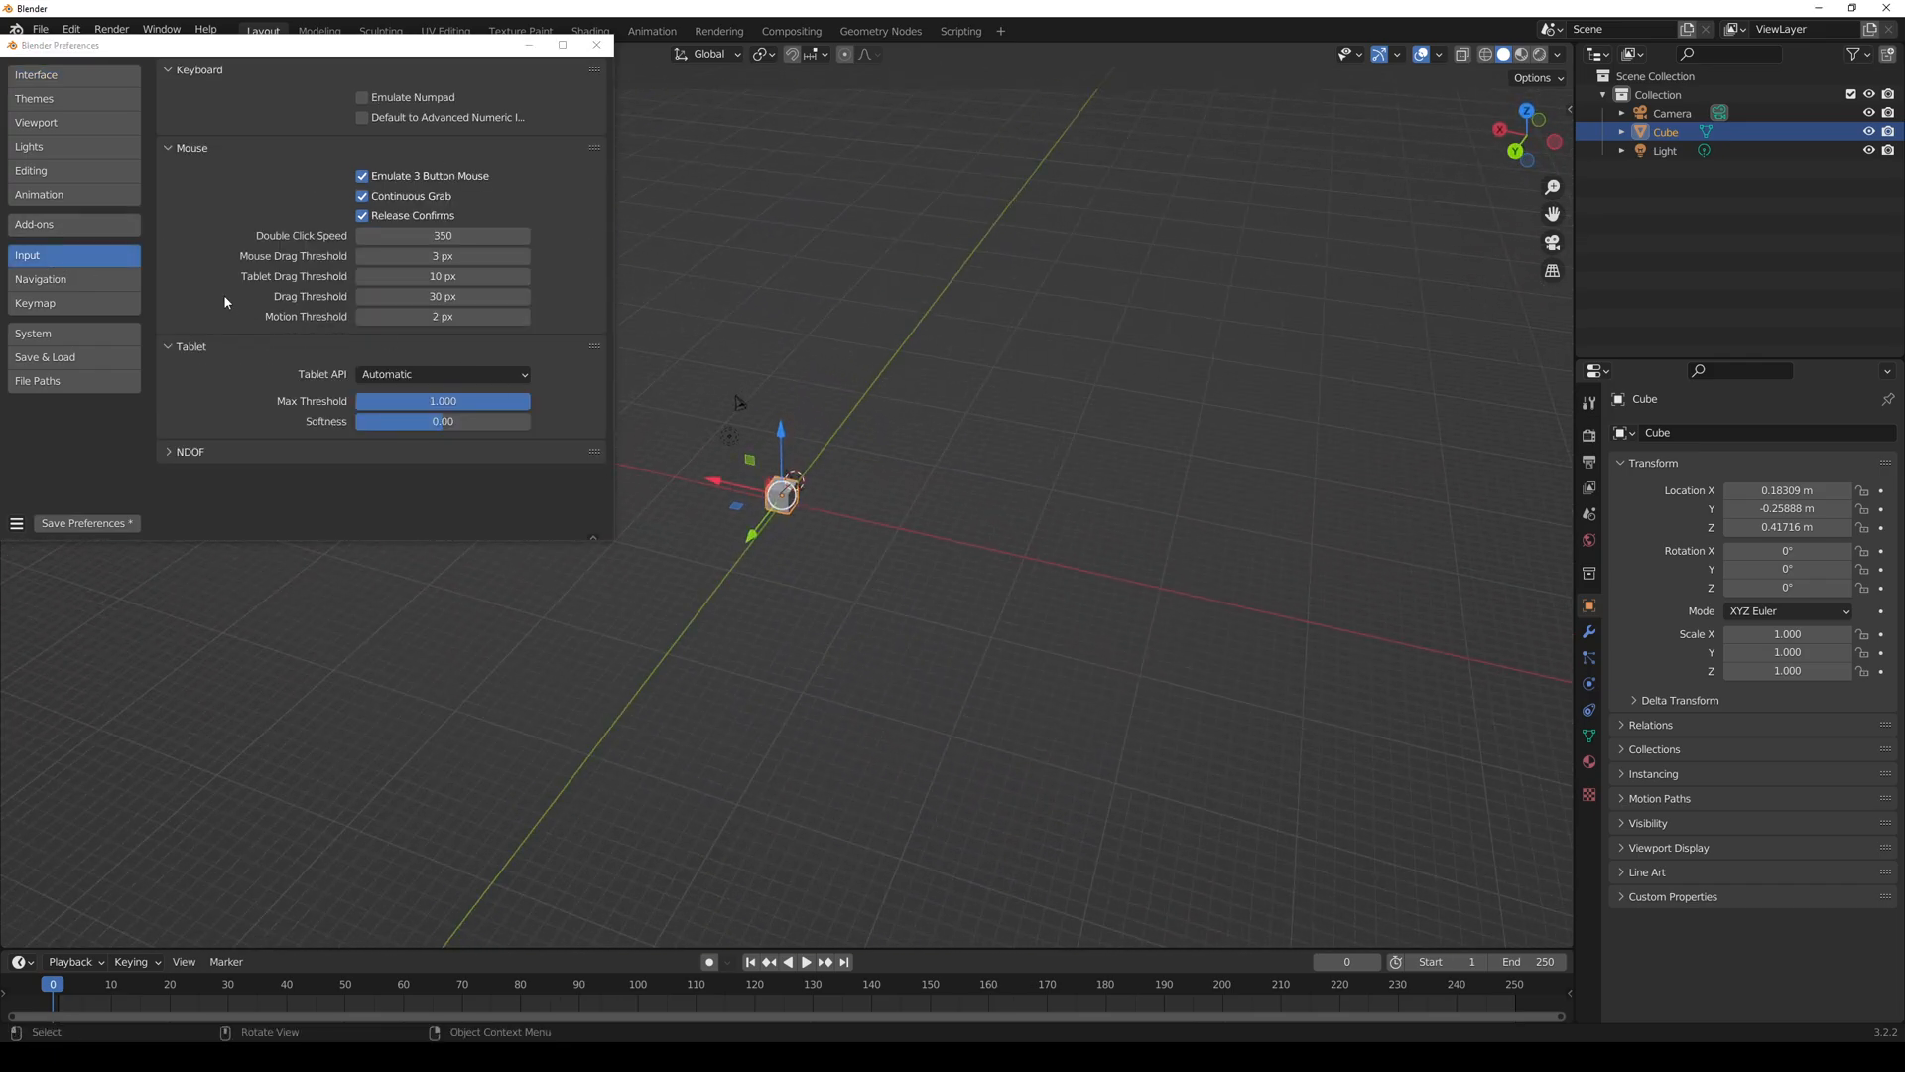
- Compare the Trackball and Turntable orbit methods in the Navigation preferences by orbiting the scene with each, ending on Turntable
left_click(79, 285)
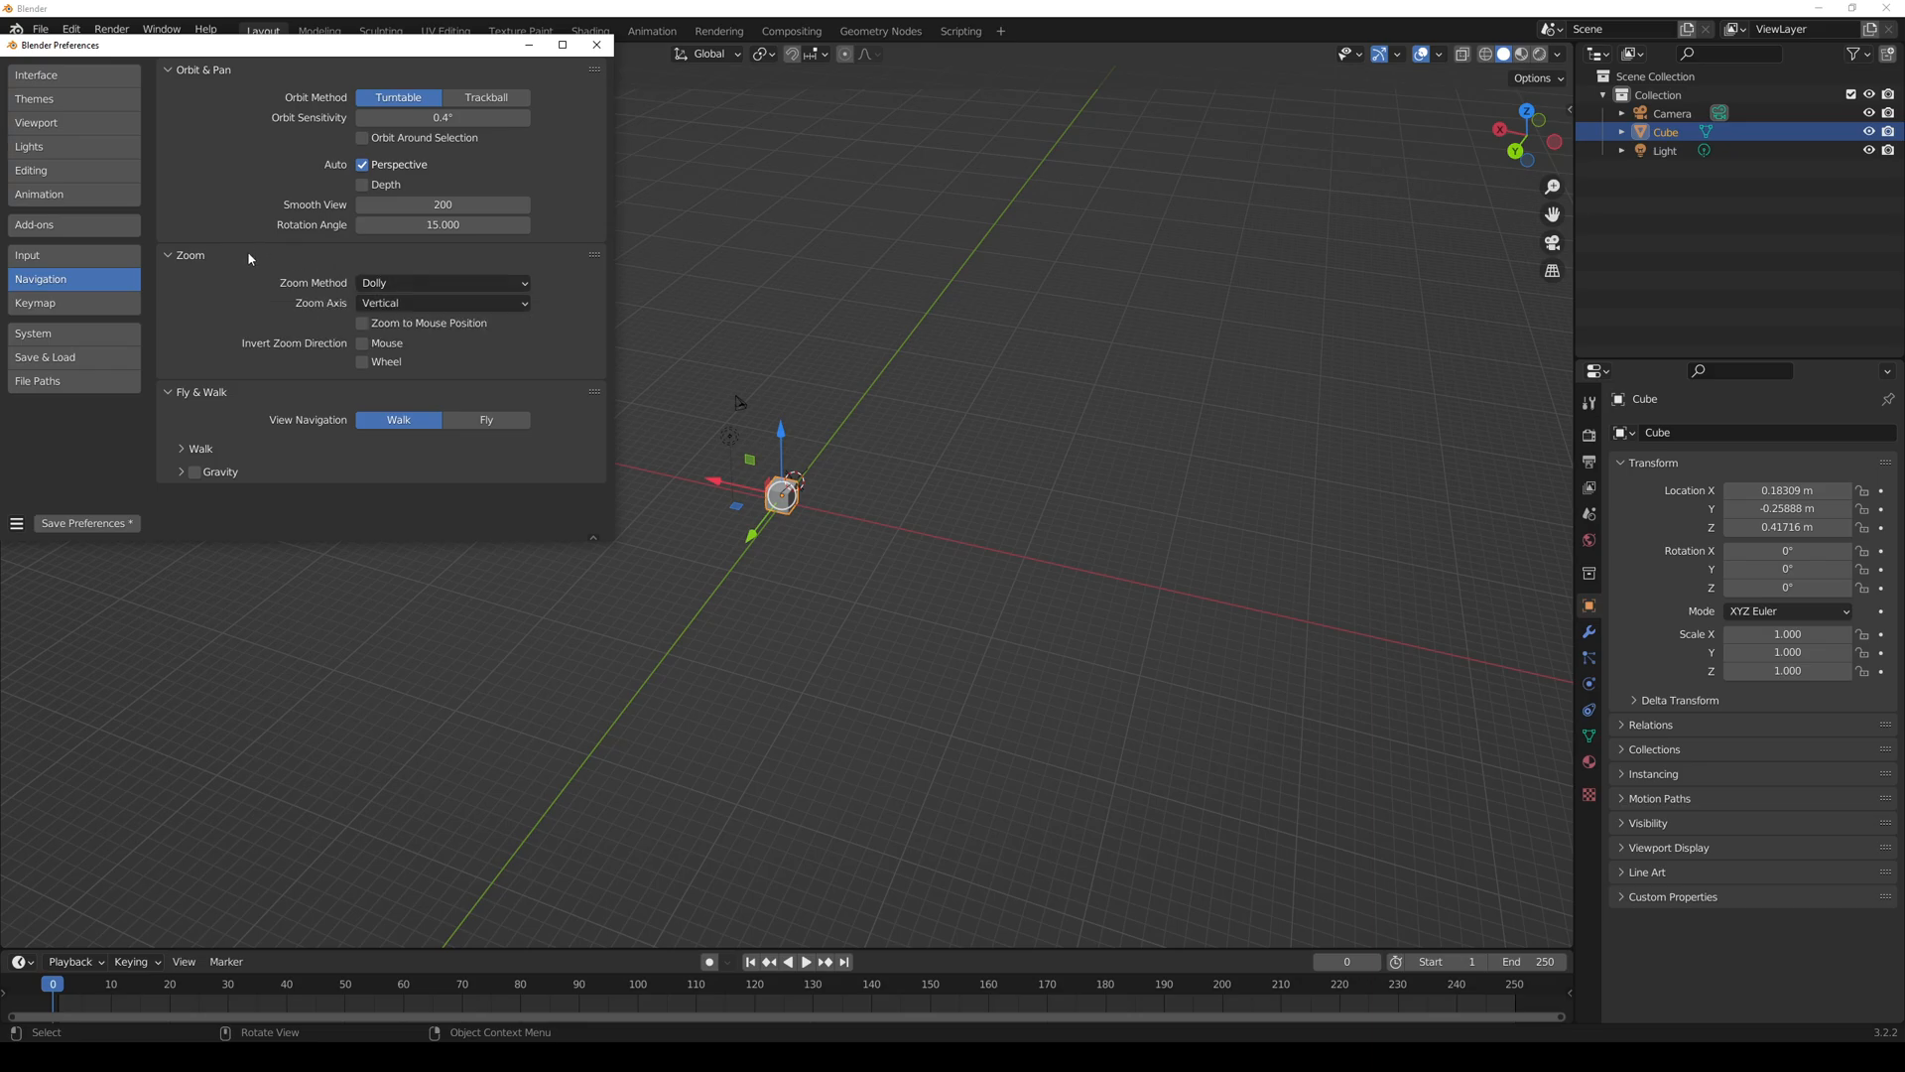
left_click(487, 97)
middle_click_drag(783, 498, 499, 235)
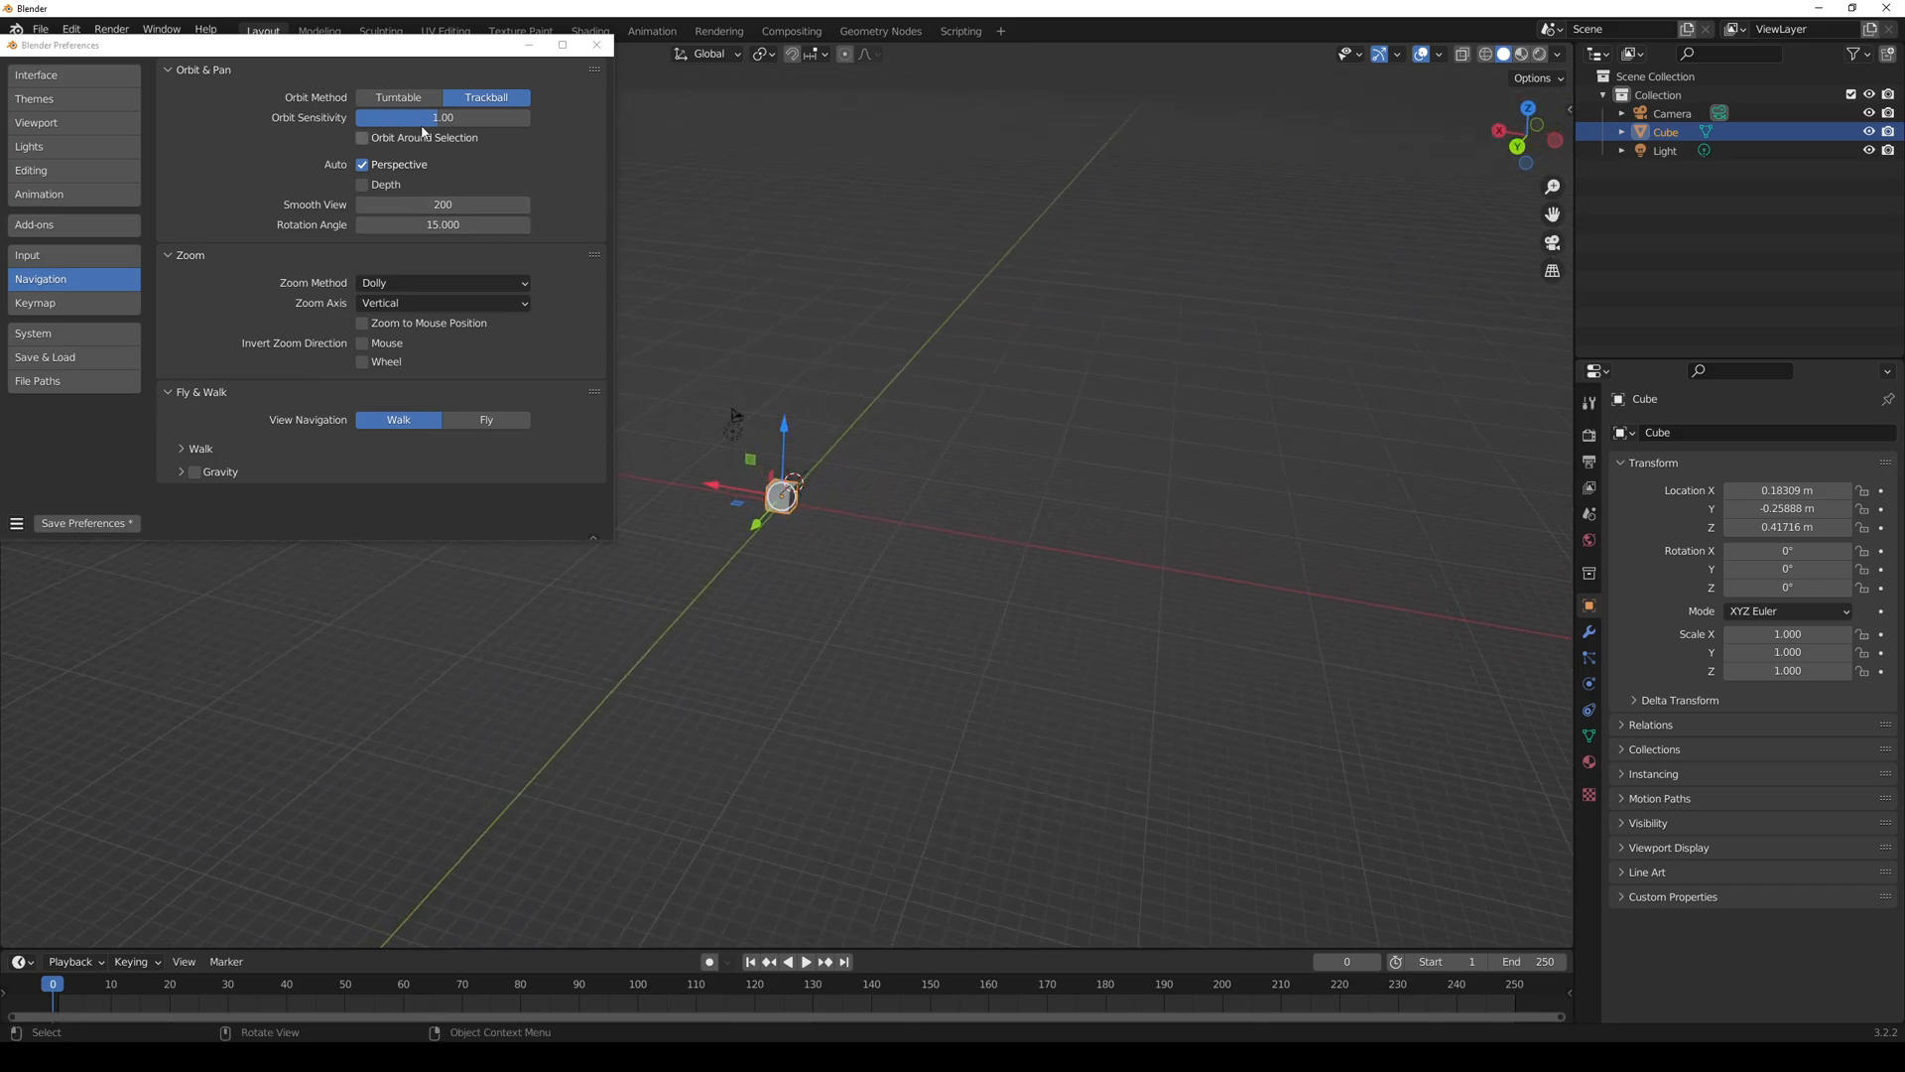
left_click(398, 98)
middle_click_drag(754, 467, 696, 462)
left_click(486, 97)
middle_click_drag(925, 419, 908, 660)
left_click(398, 97)
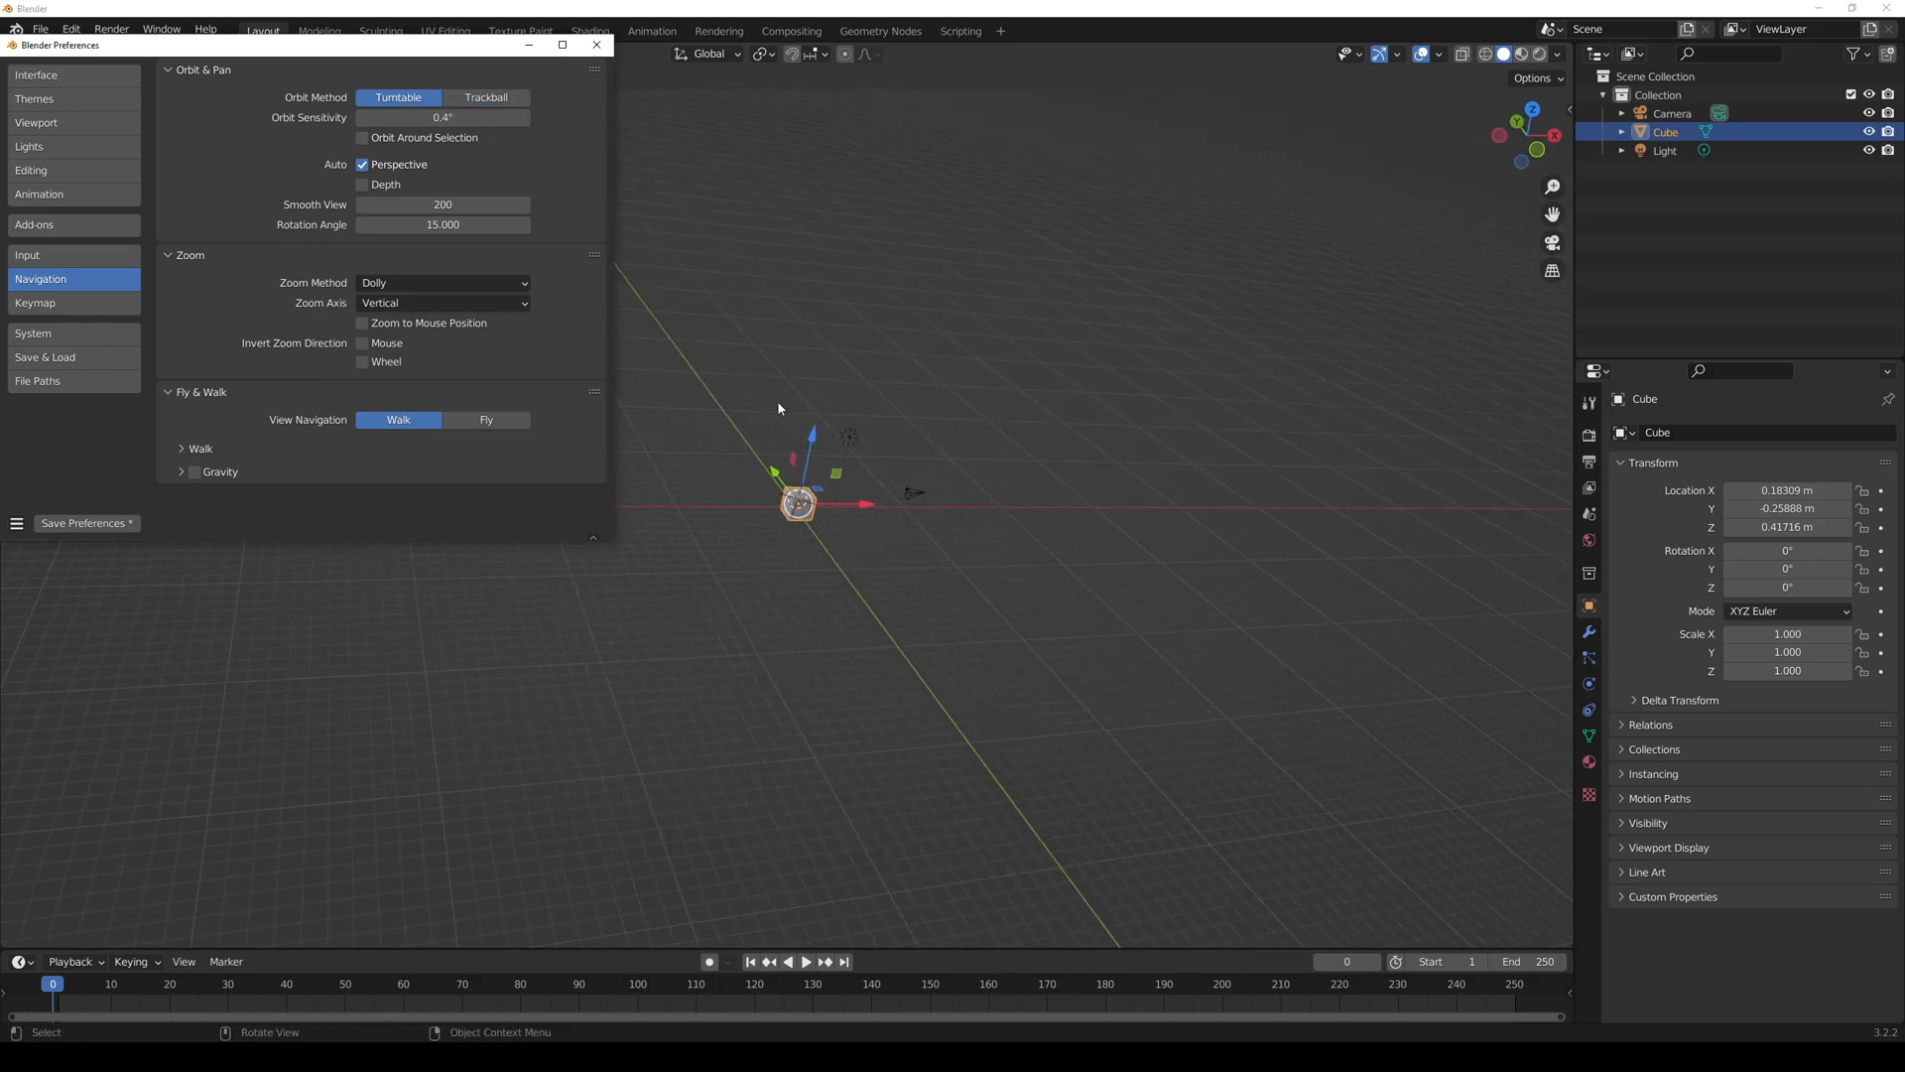
- Deselect the cube and select all objects in the scene
left_click(746, 573)
middle_click_drag(890, 565, 566, 543)
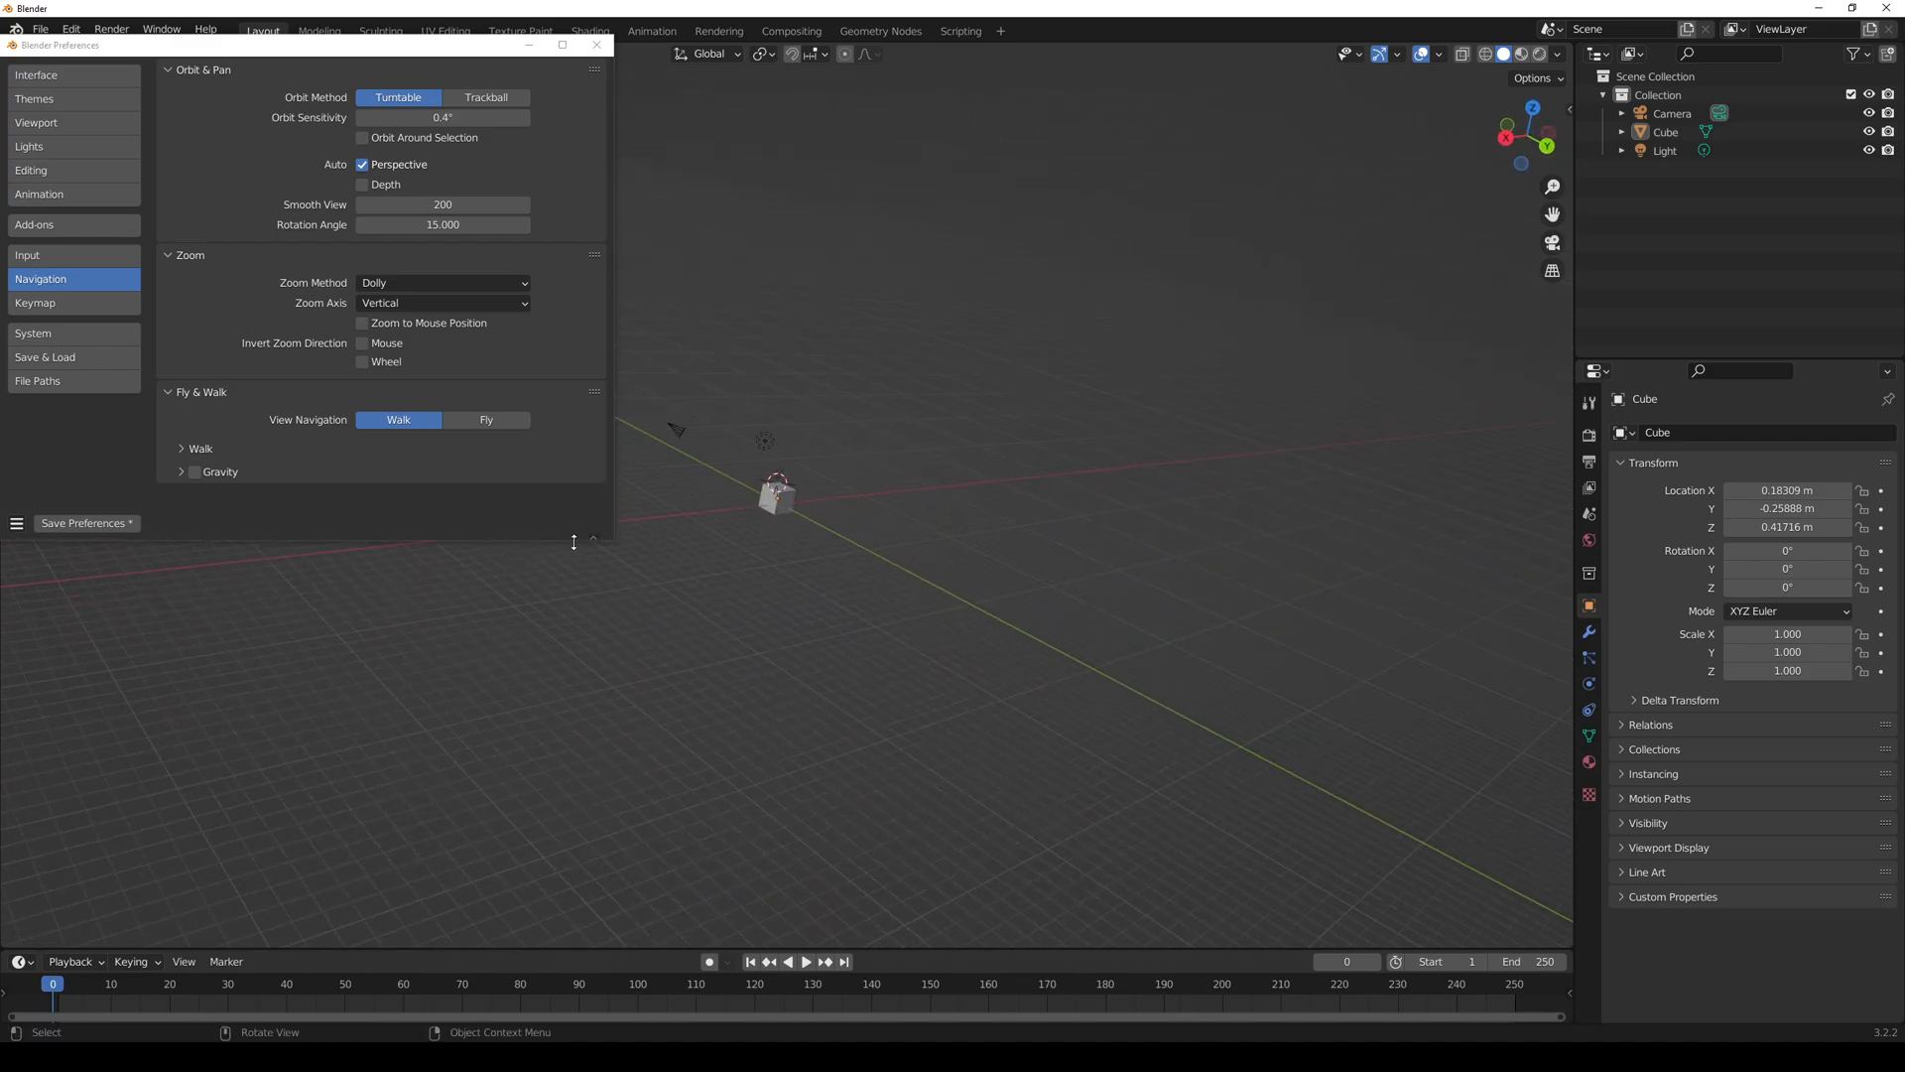
middle_click_drag(713, 617, 709, 593)
key("a")
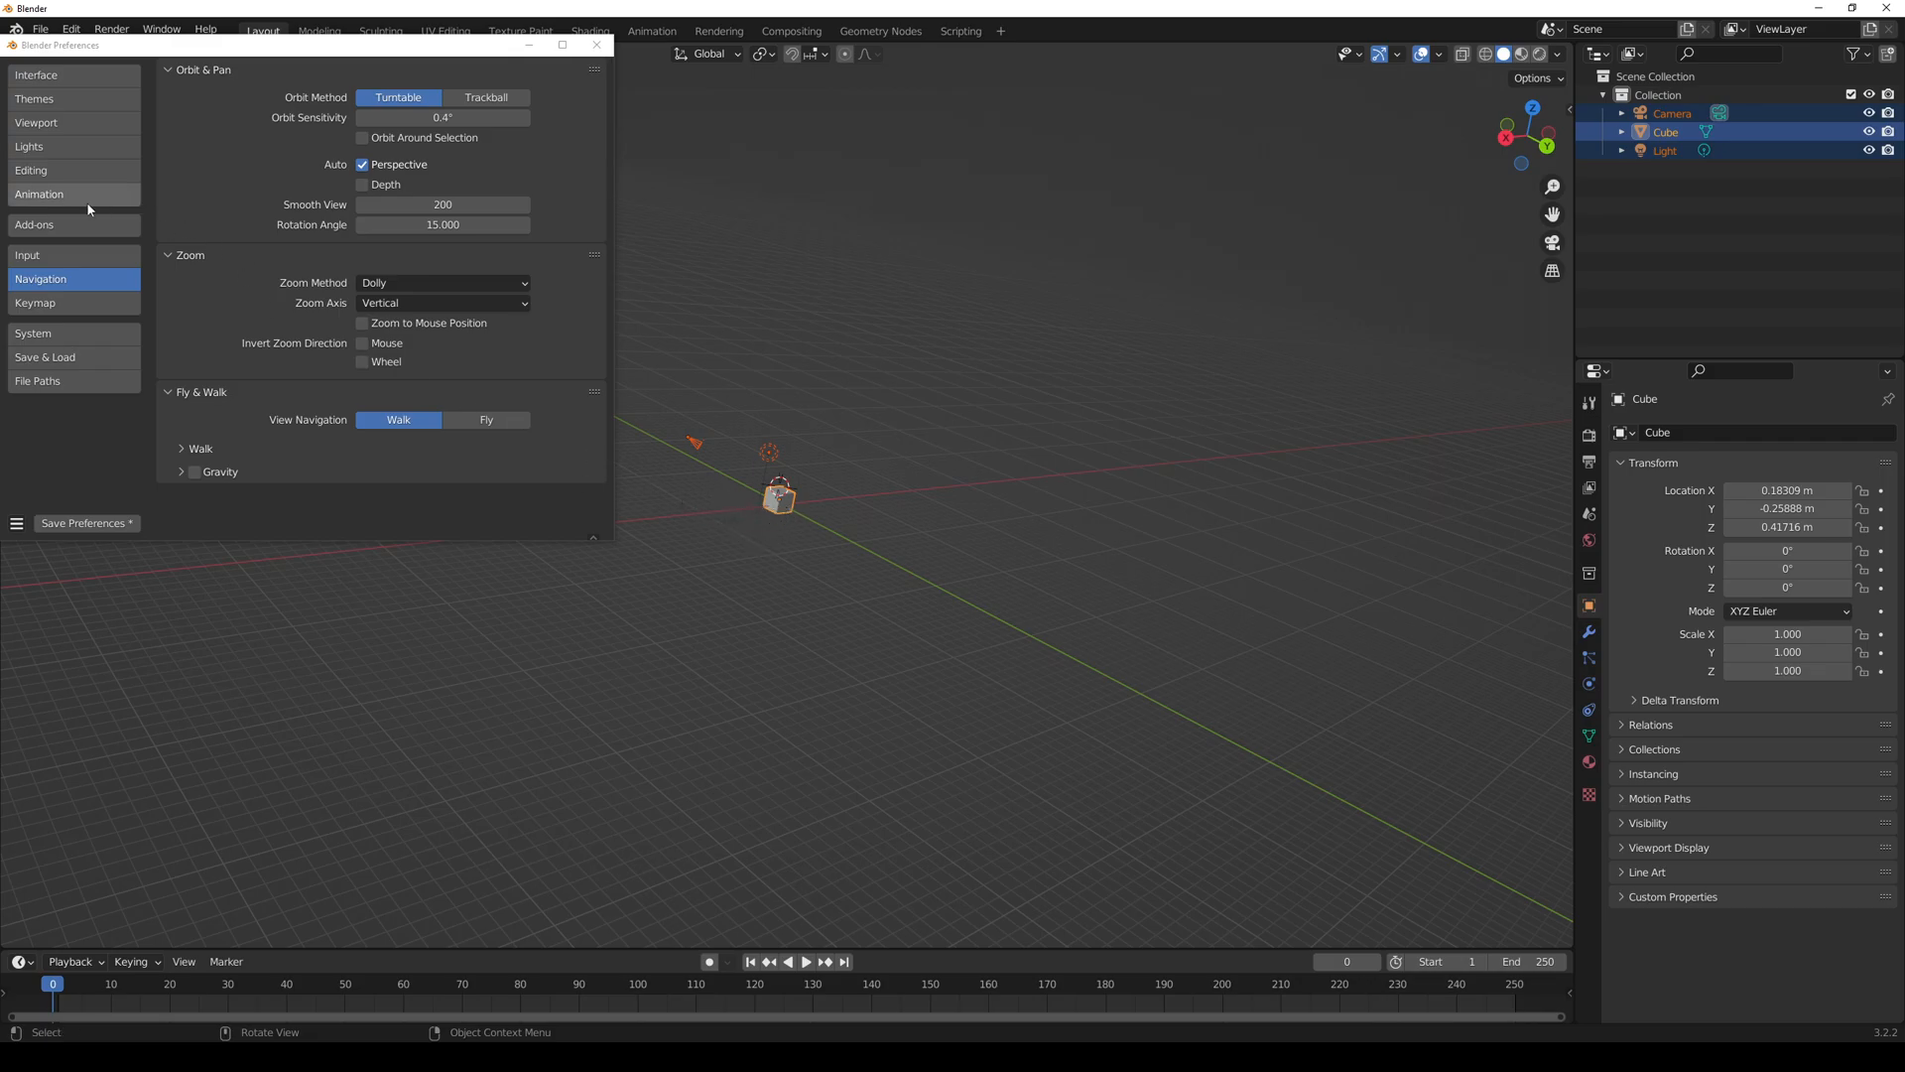
- Show the Keymap preferences and select only the cube in the scene
left_click(69, 257)
left_click(73, 307)
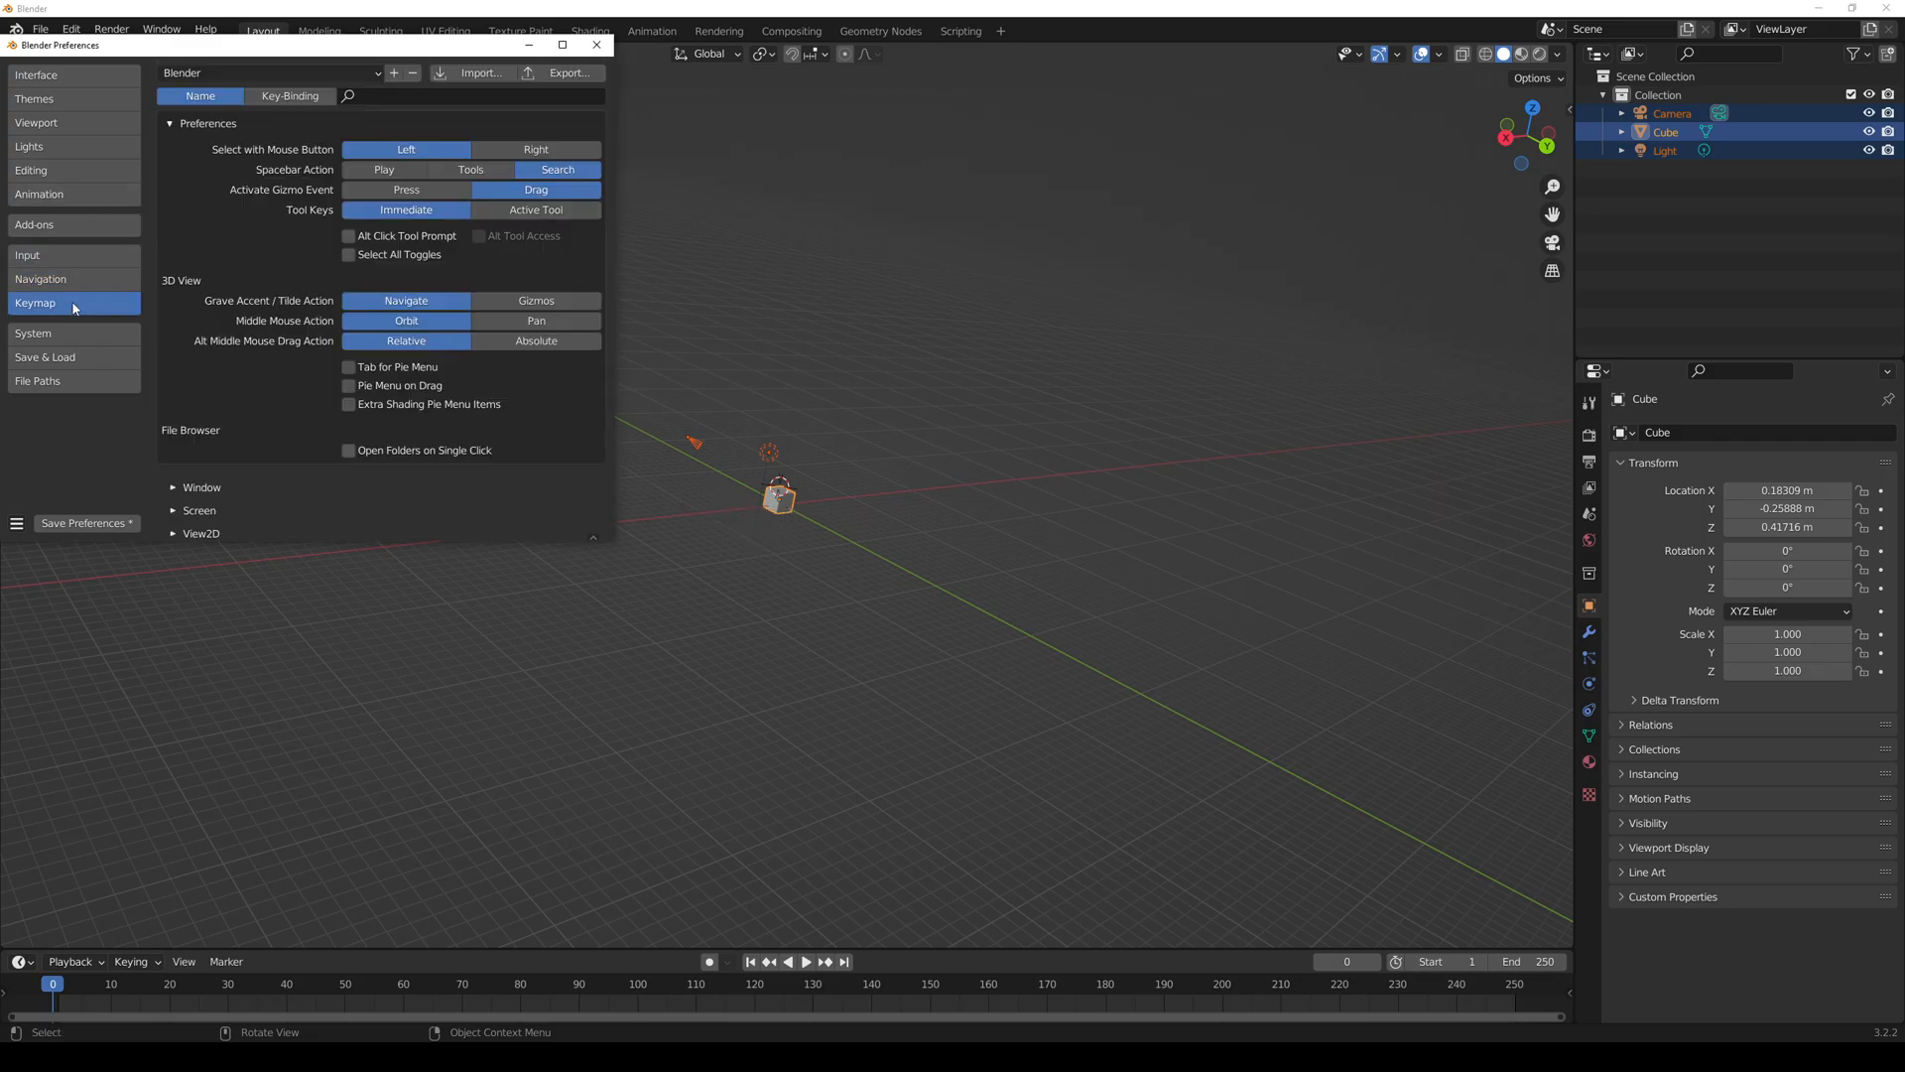
middle_click_drag(796, 443, 821, 506)
left_click(799, 514)
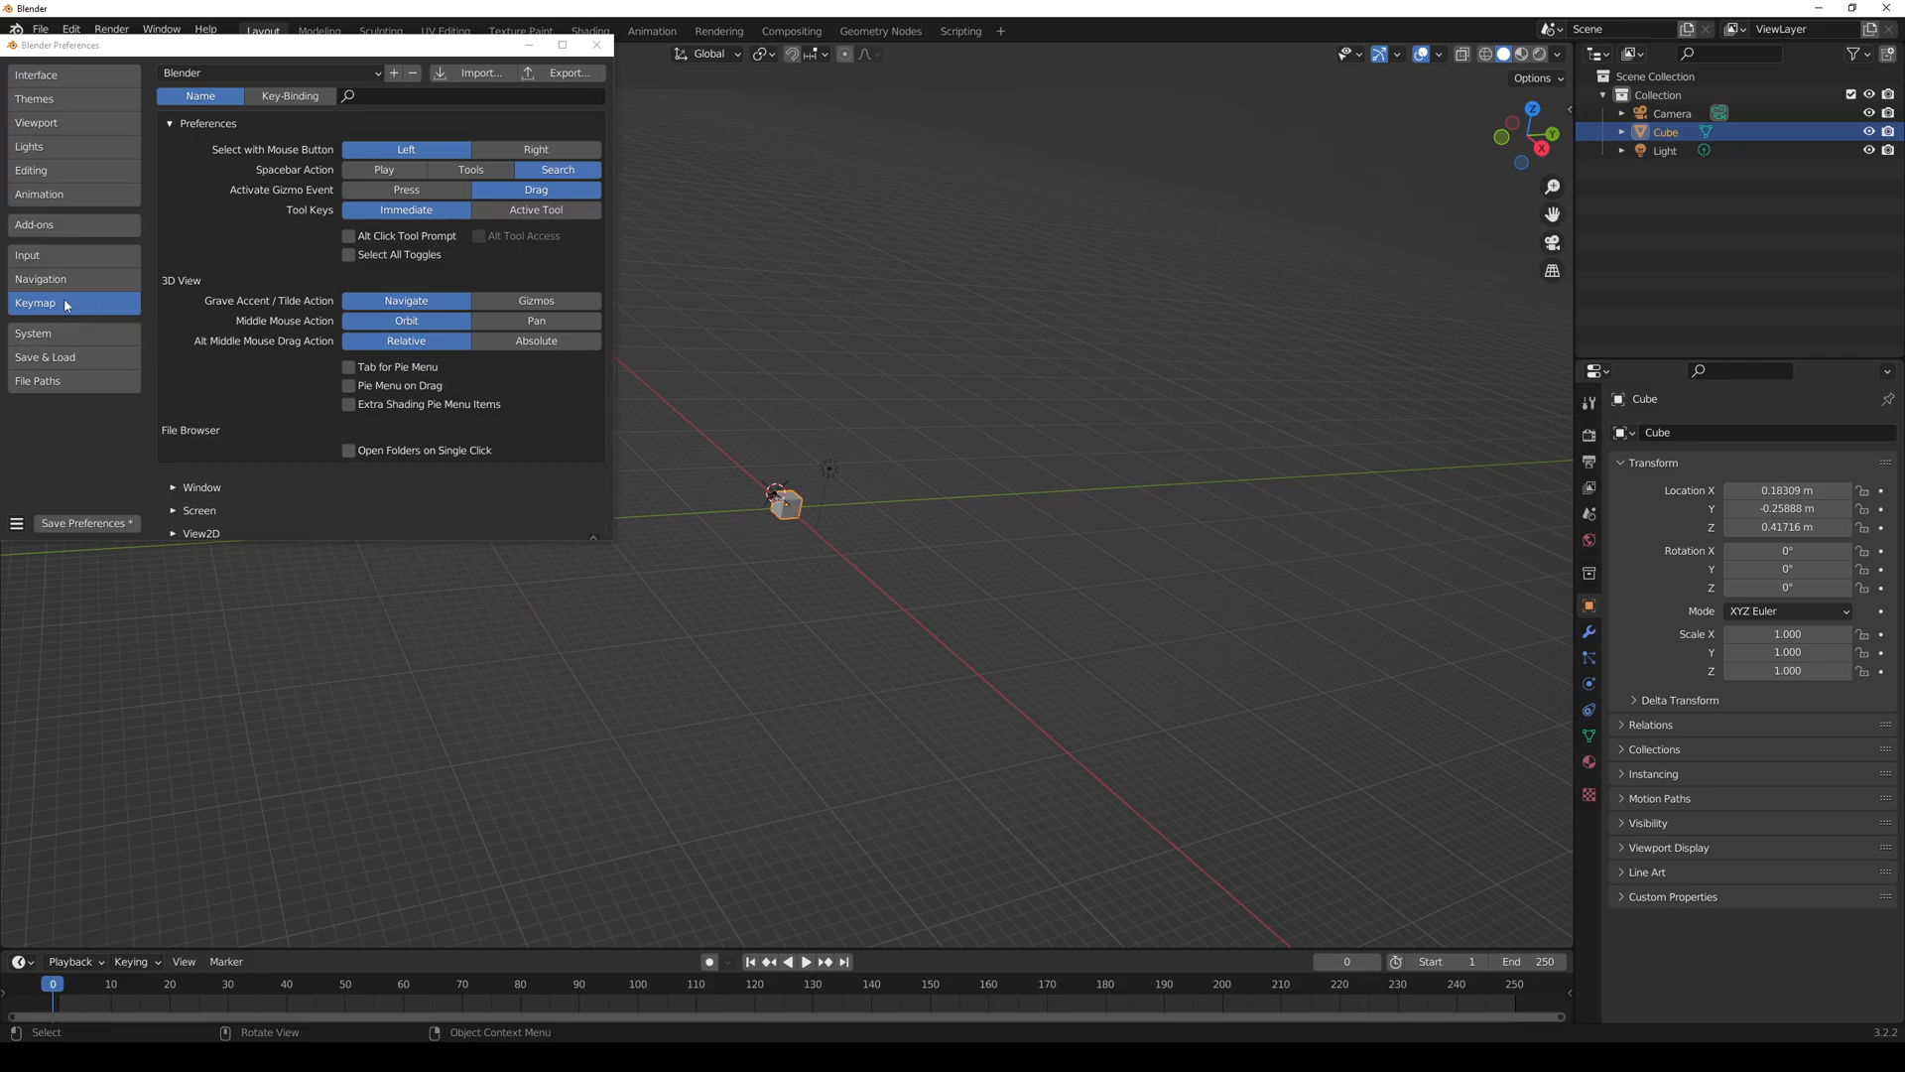
- Bring up the viewport shading pie menu and the Quick Favorites menu, dismissing each without choosing anything
key("z")
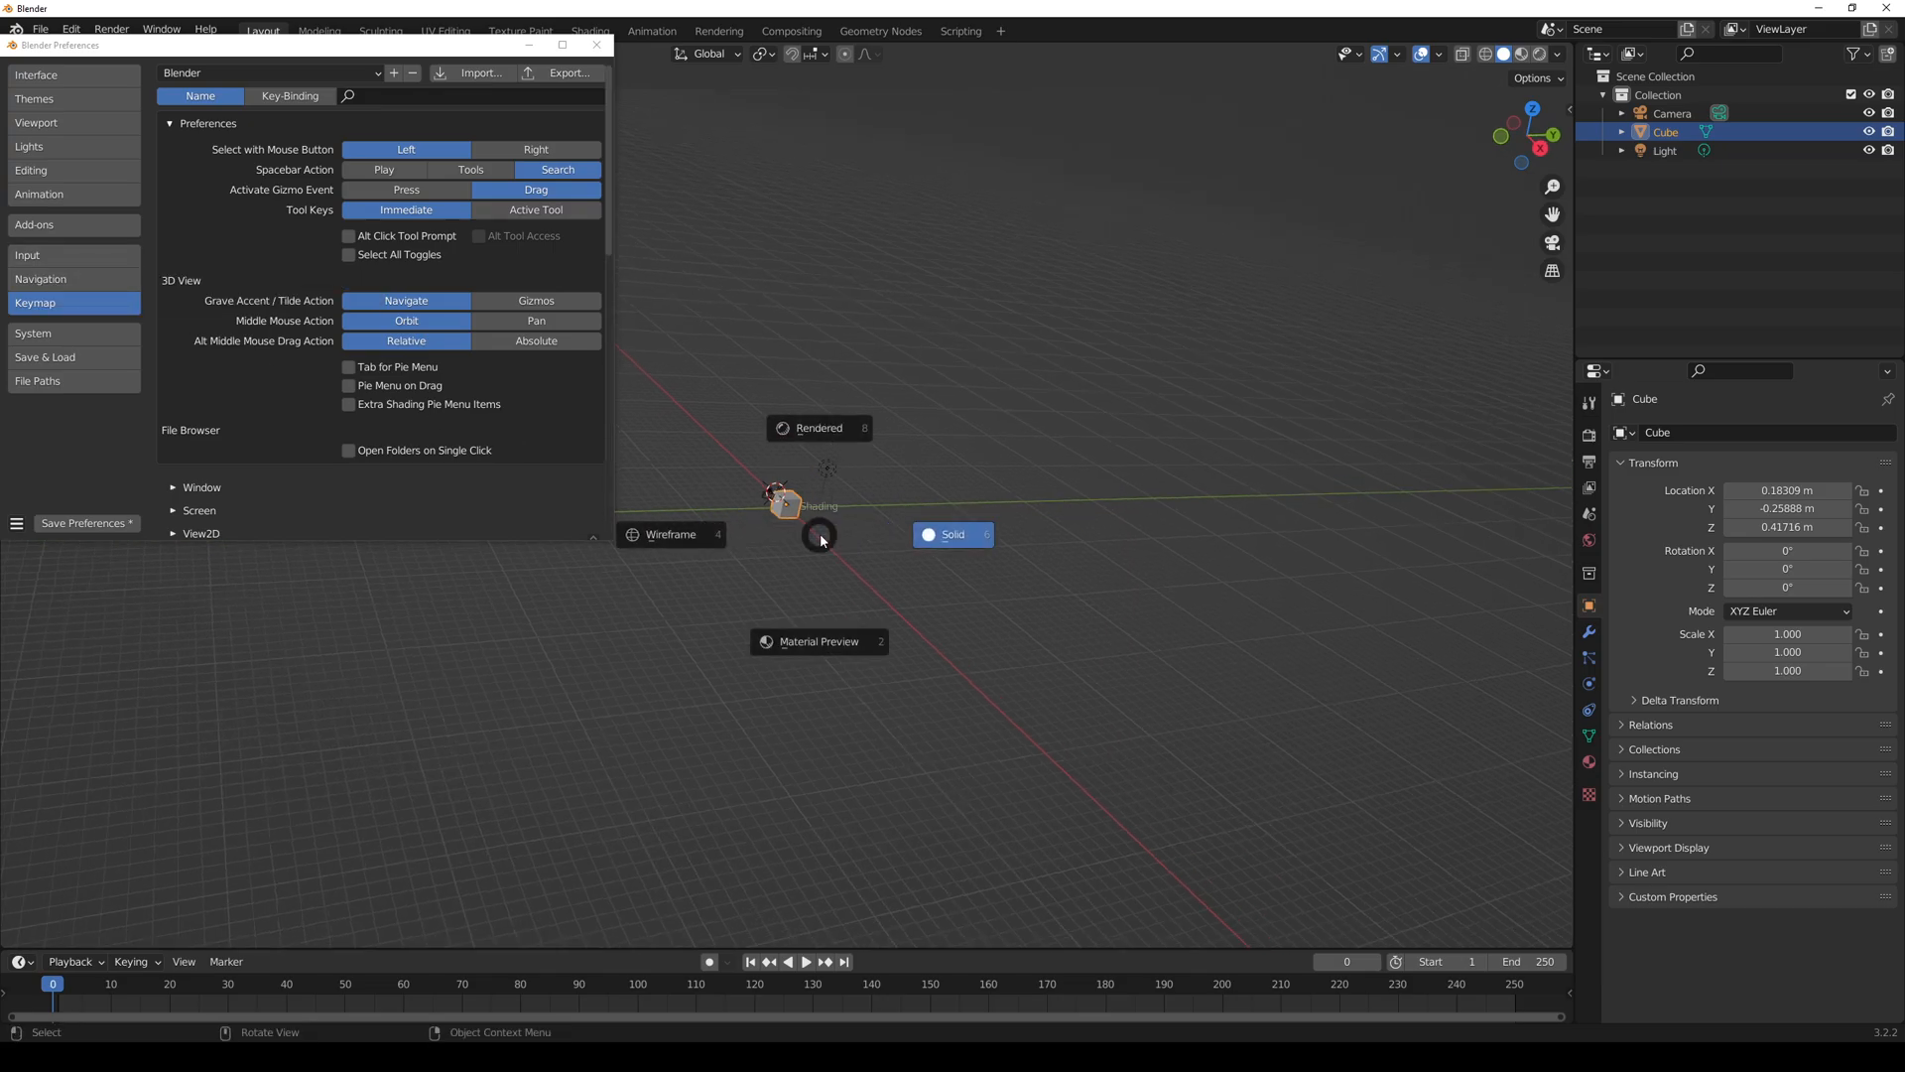
key("z")
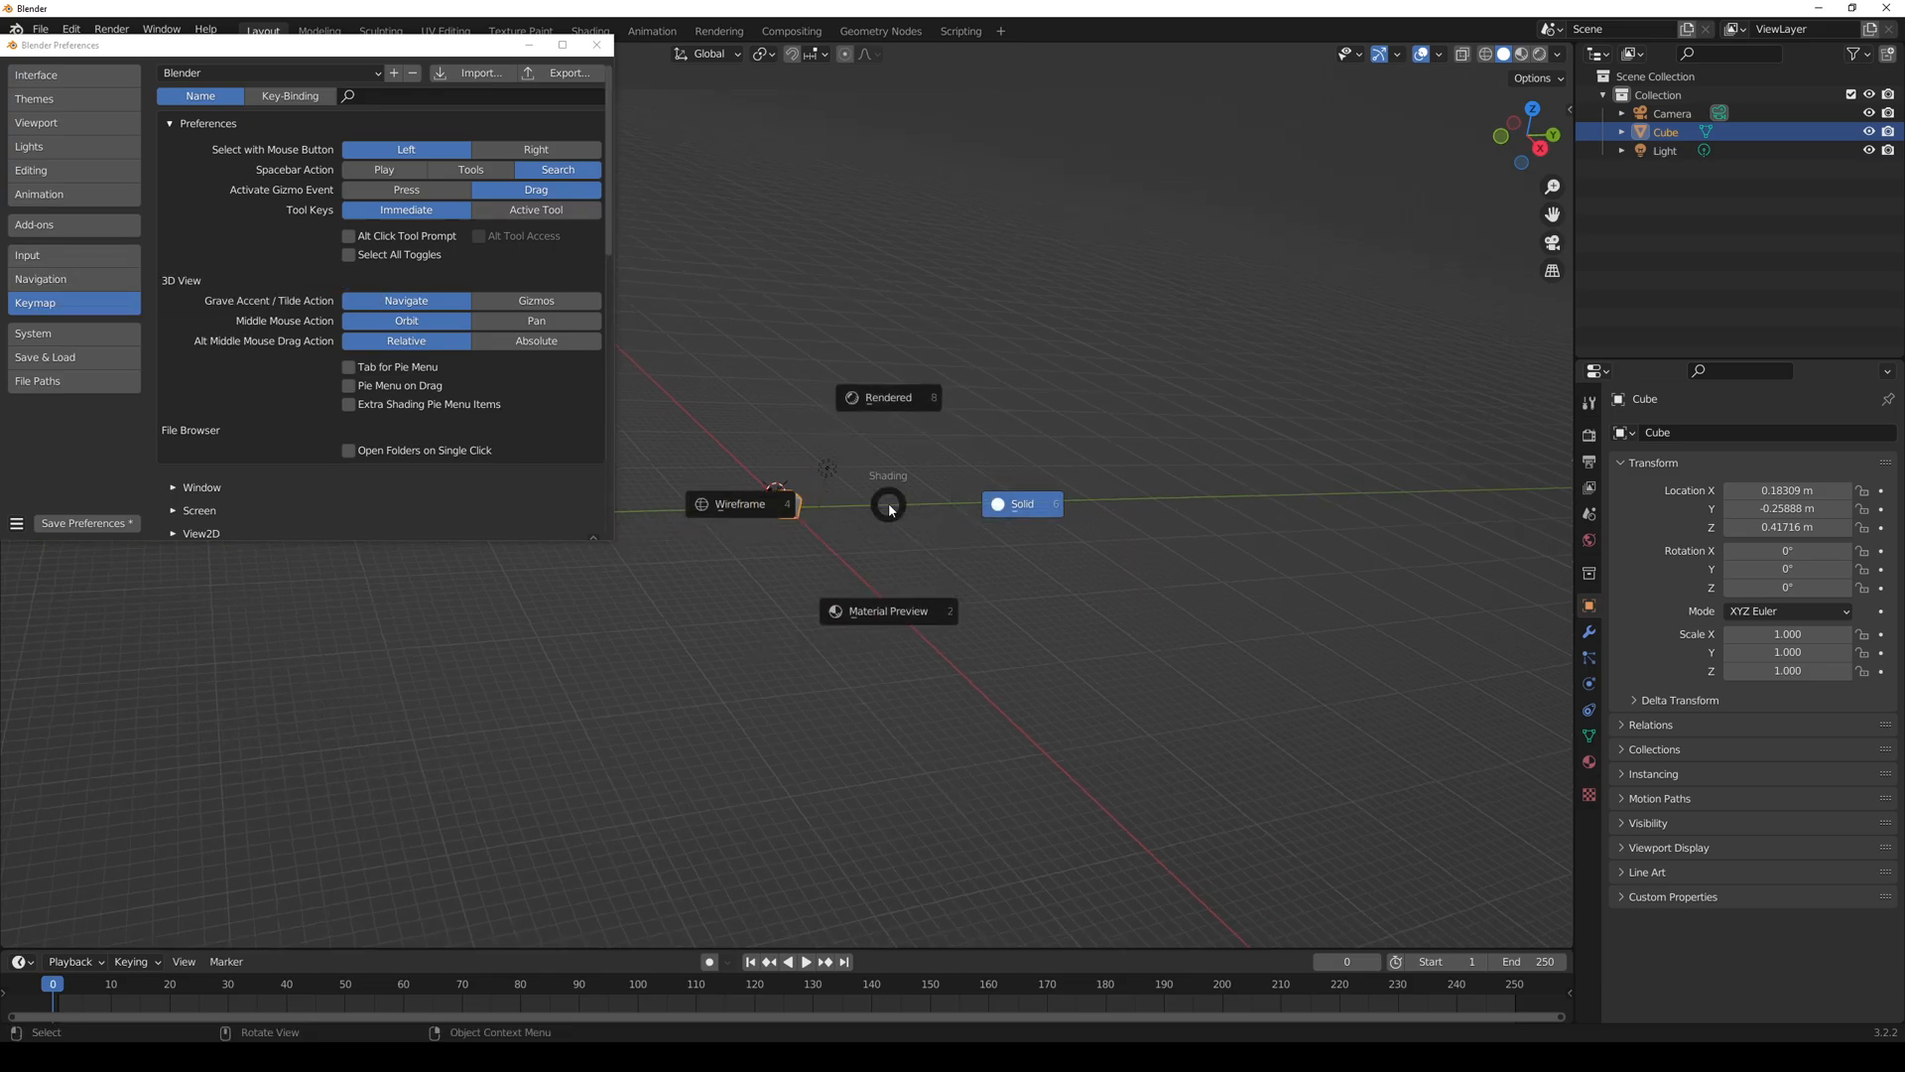
left_click(890, 503)
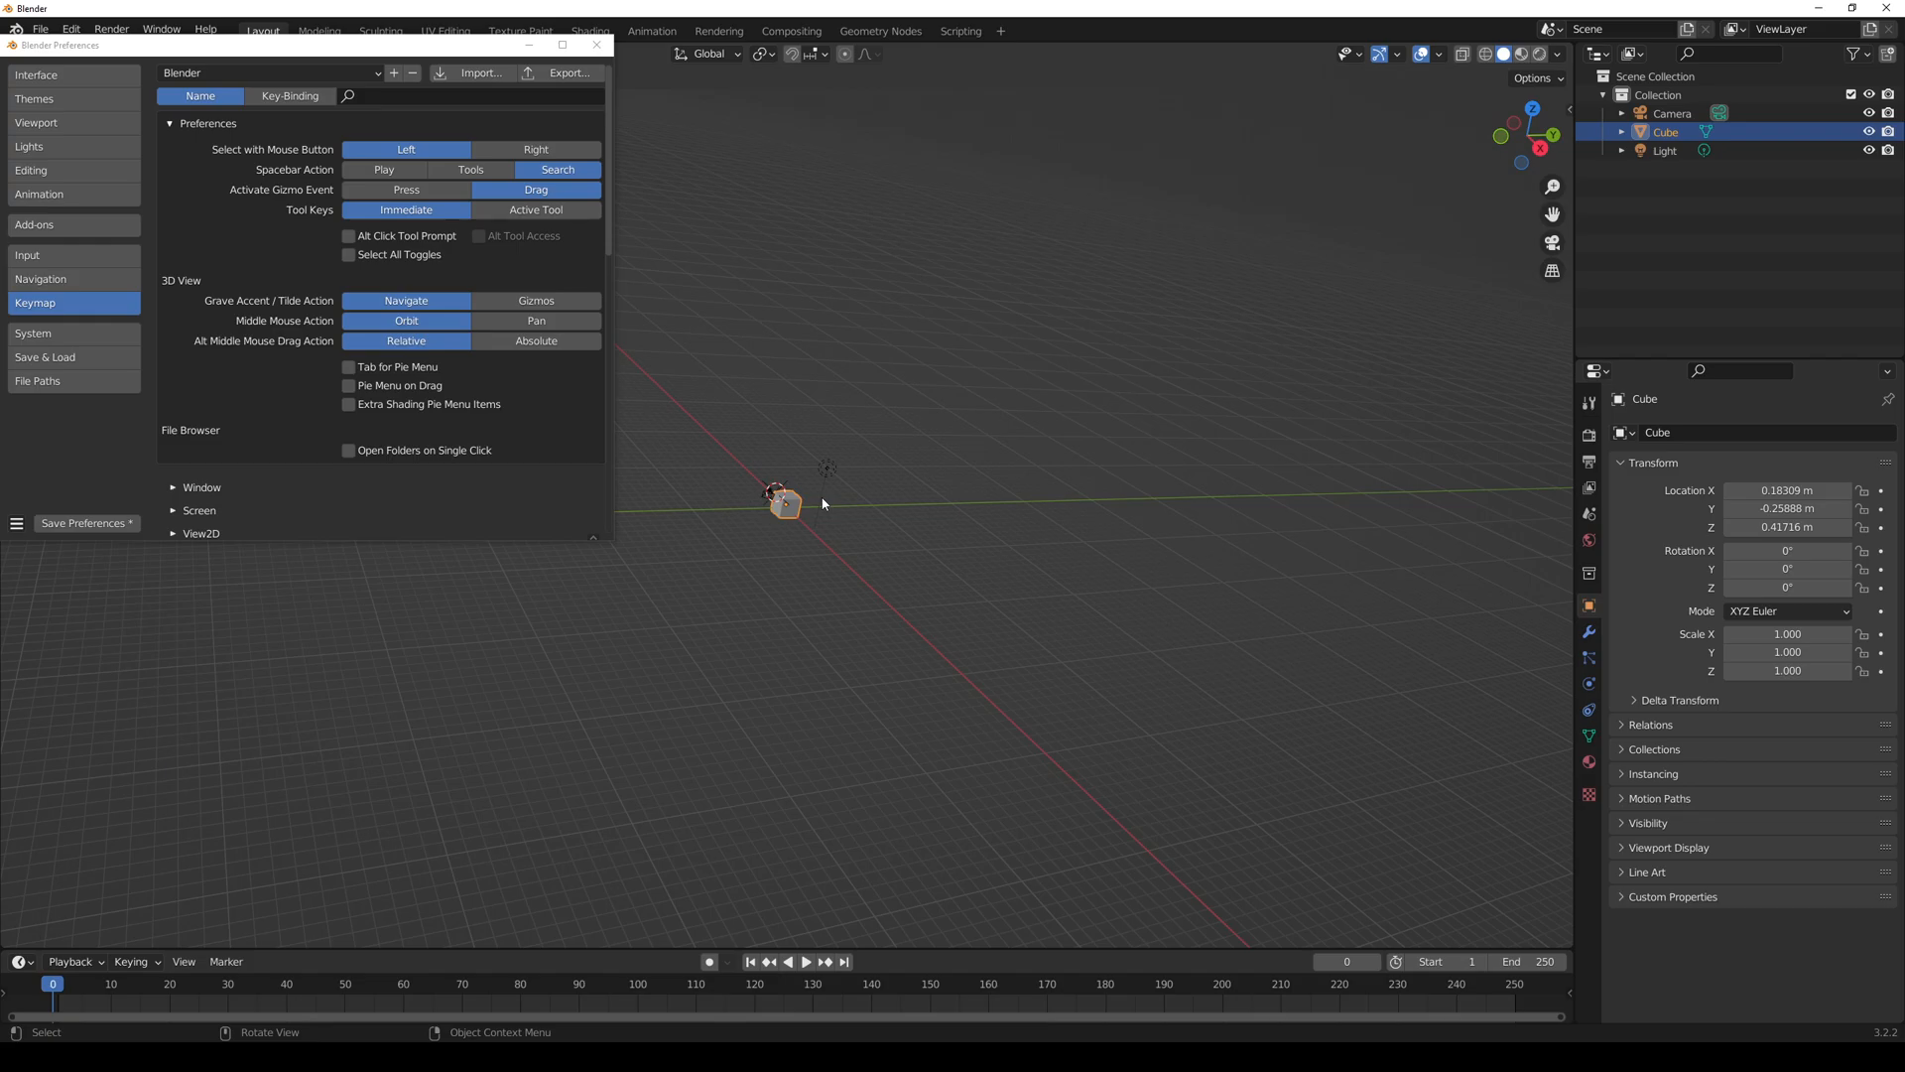
key("q")
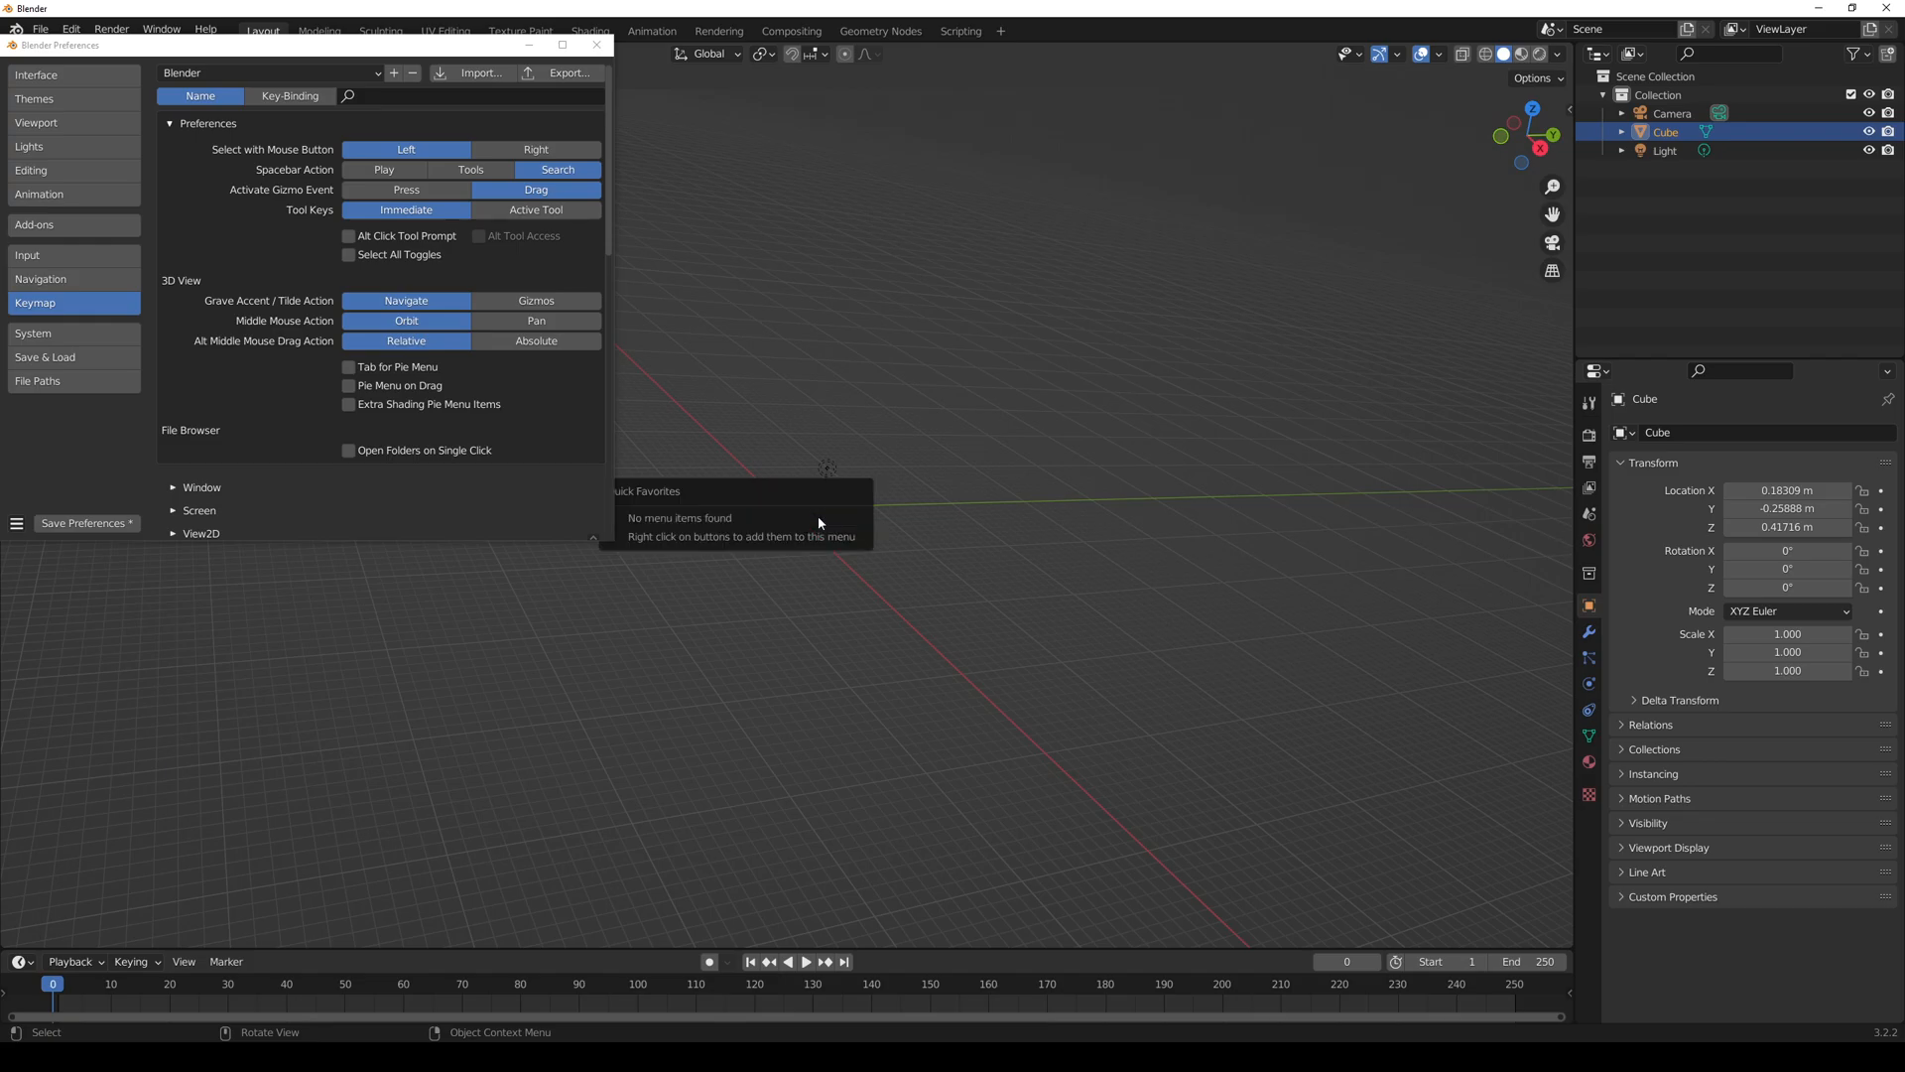
key("Escape")
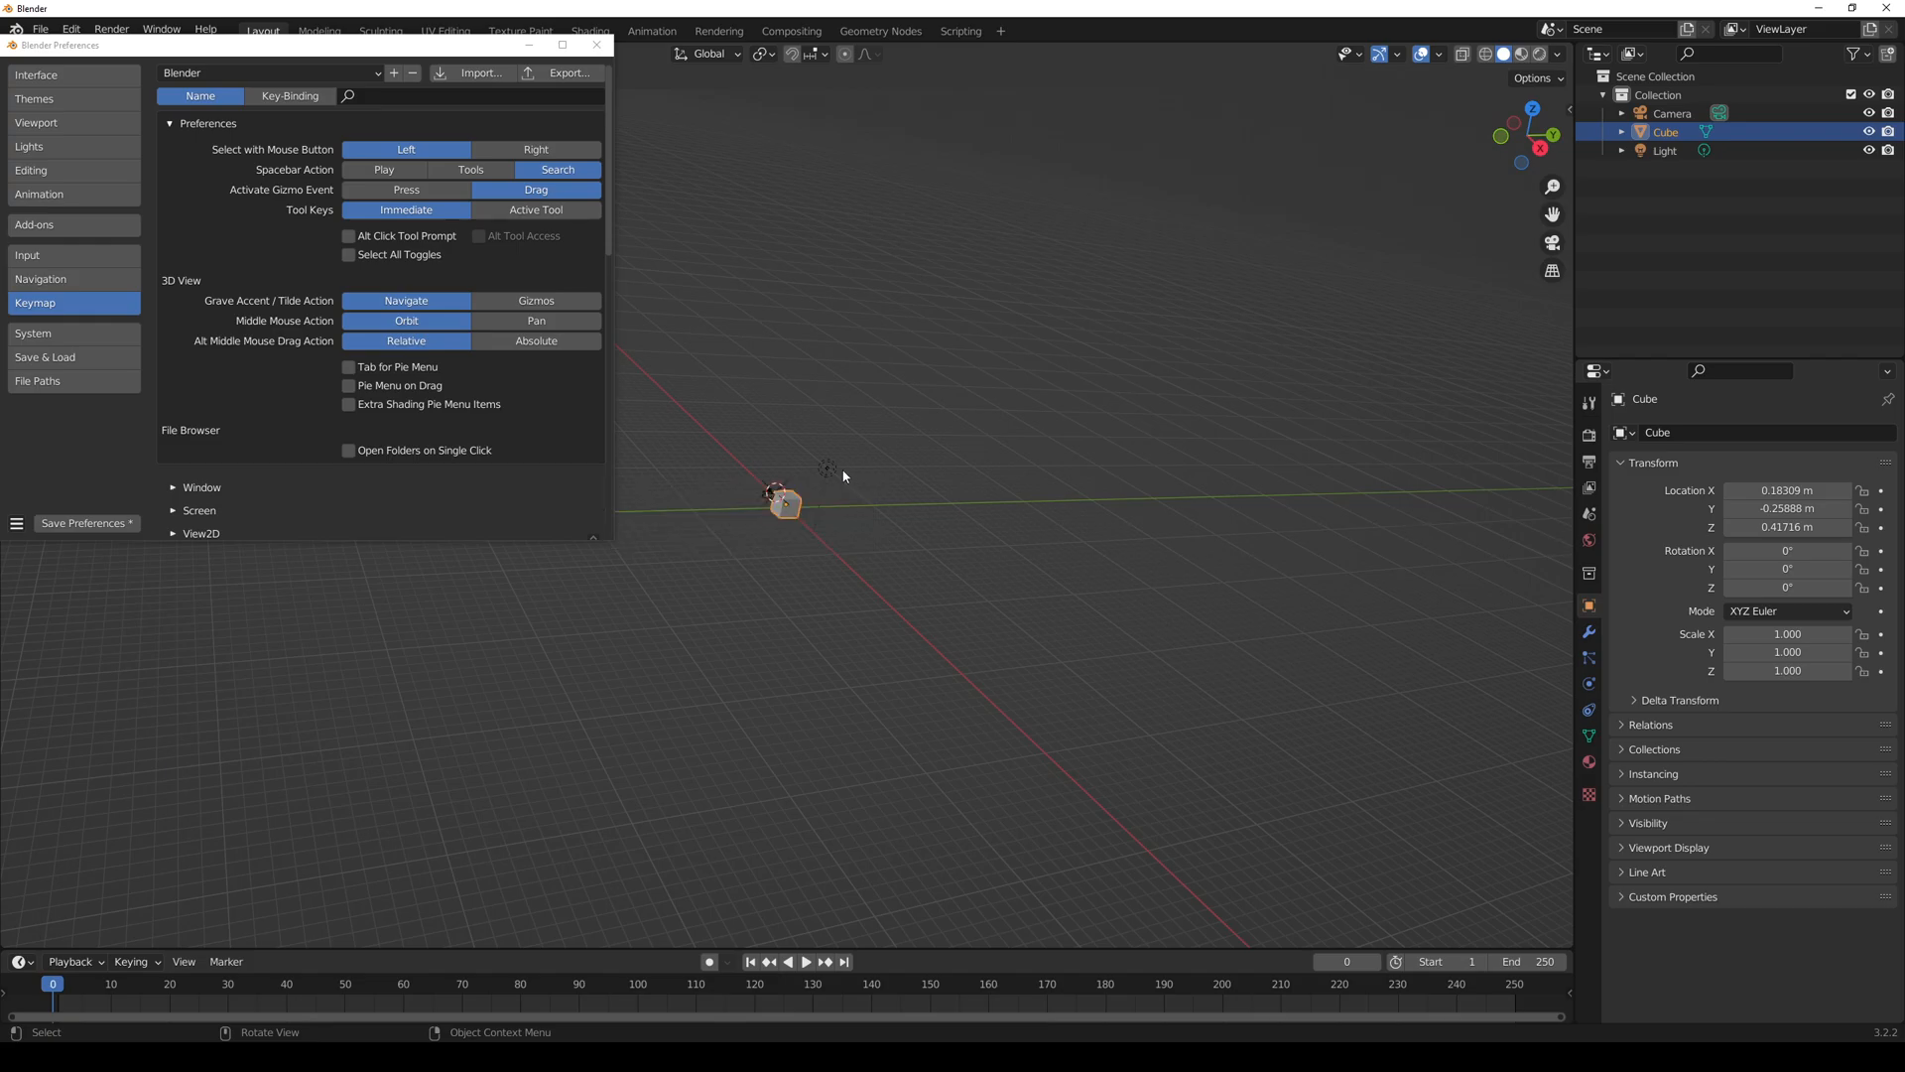
- Close the preferences window and zoom in on the cube
left_click(596, 45)
mouse_move(696, 489)
middle_mouse_down()
mouse_move(824, 523)
mouse_move(807, 498)
mouse_move(616, 474)
mouse_move(790, 502)
mouse_move(770, 562)
mouse_move(748, 570)
mouse_move(772, 485)
mouse_move(712, 475)
middle_mouse_up()
scroll(824, 523, "up", 10)
- Preview the cube in Wireframe, Material Preview and Rendered viewport shading, returning to Solid
key("z")
left_click(1062, 426)
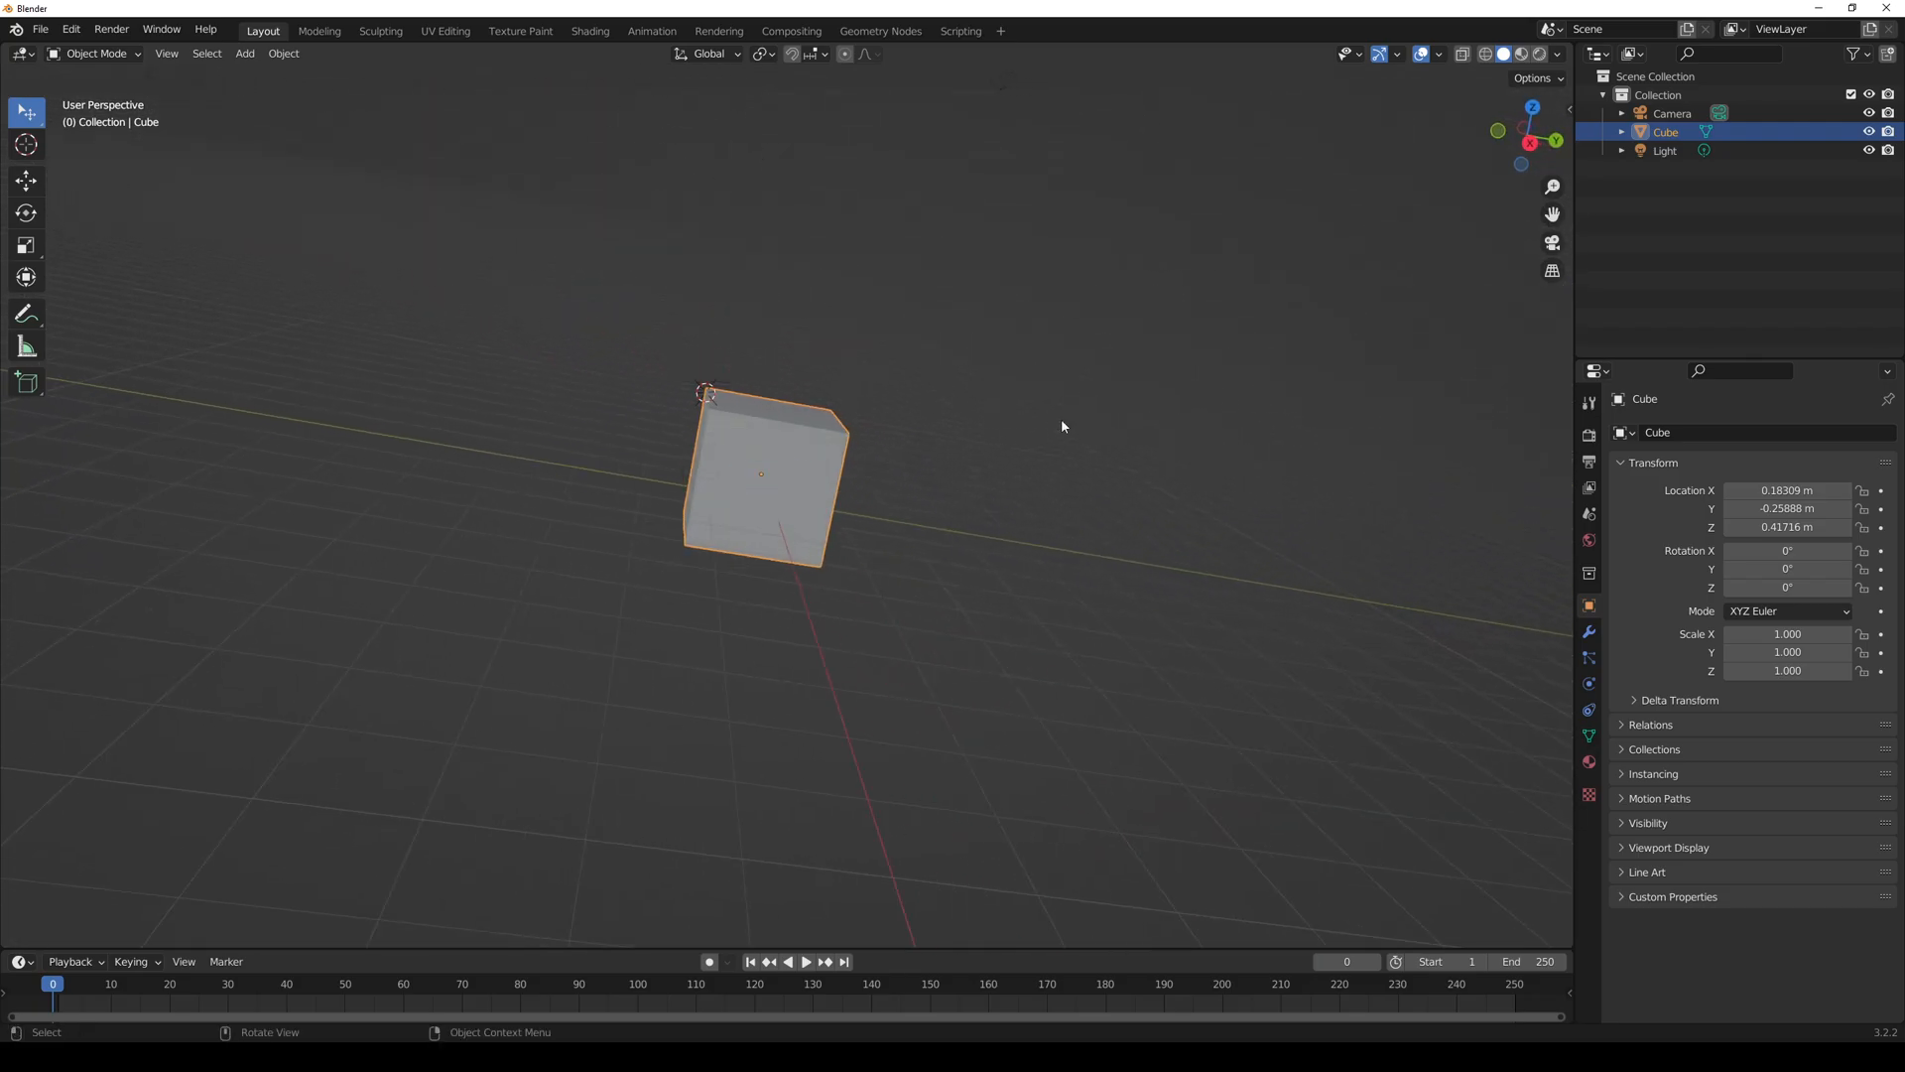
left_click(1488, 56)
left_click(1505, 57)
left_click(1521, 54)
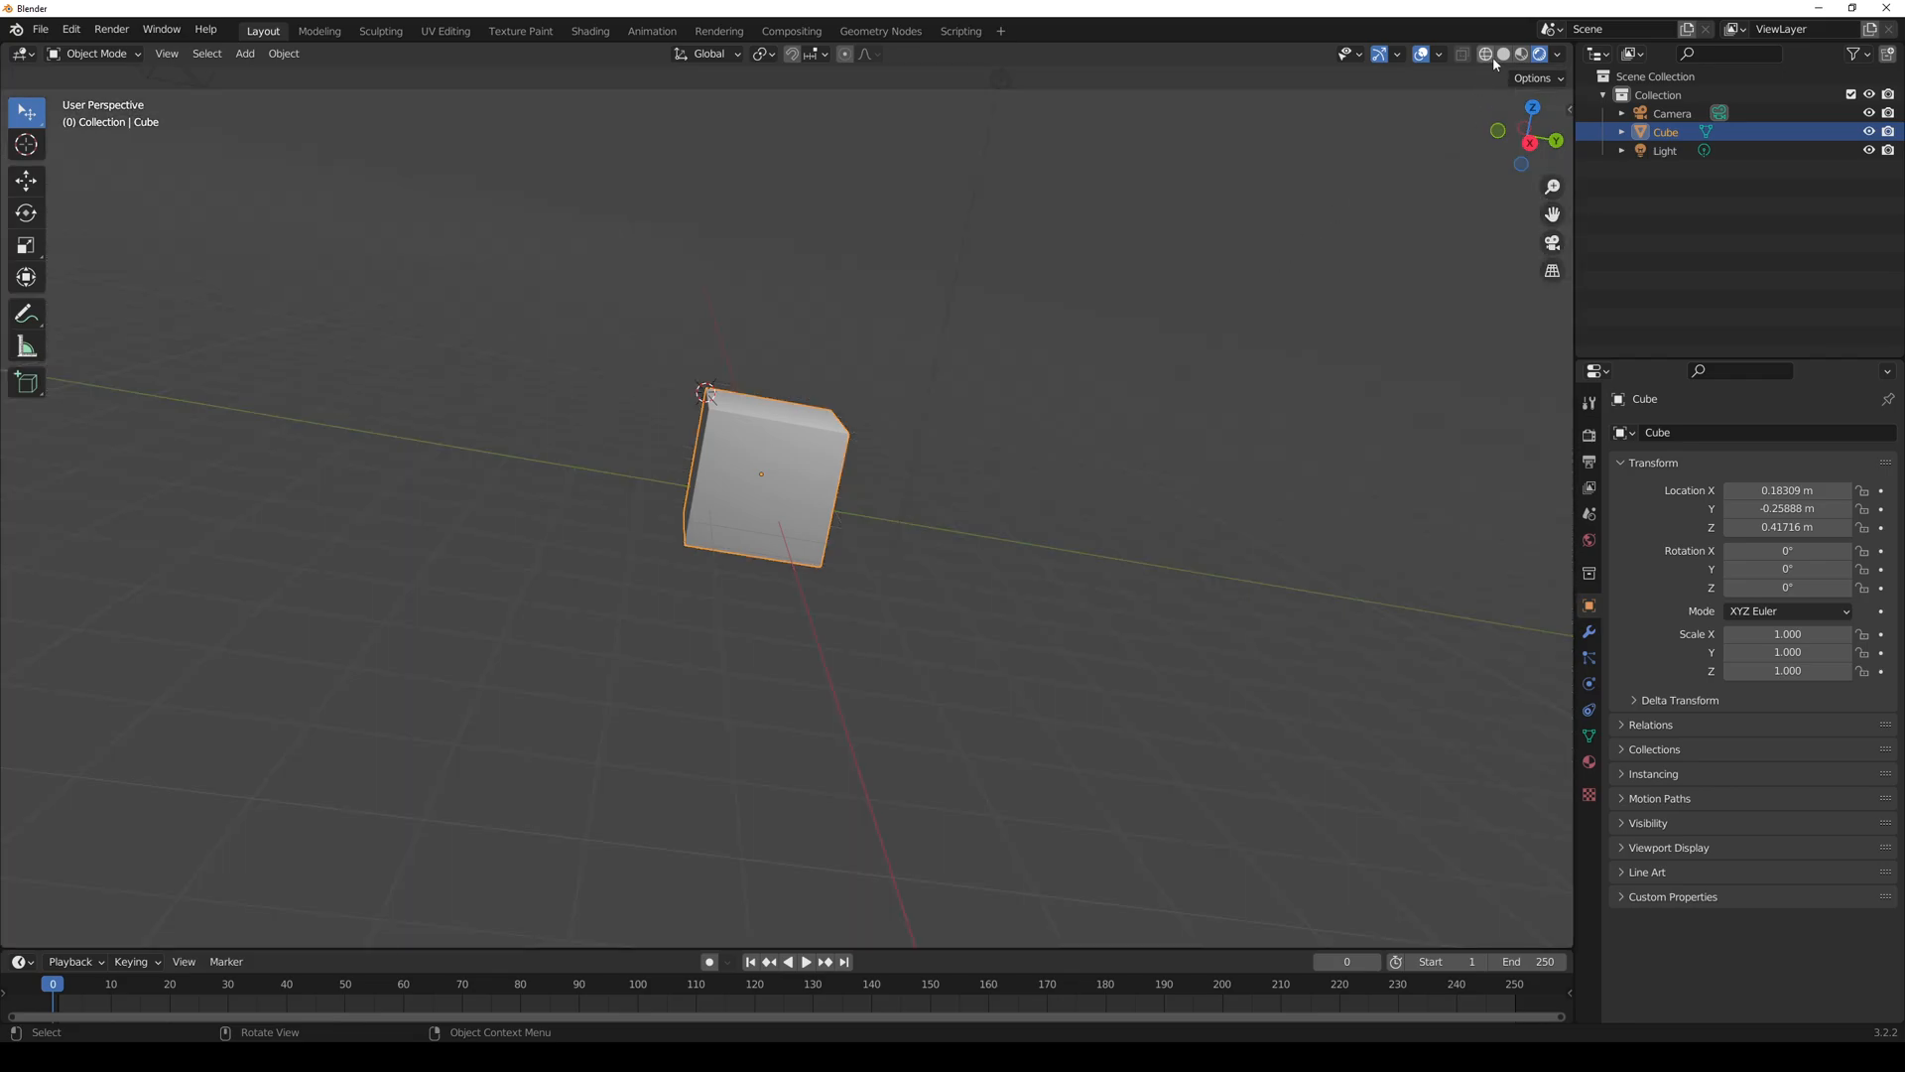
left_click(1502, 55)
- Toggle the viewport between perspective and orthographic projection several times and deselect the cube
left_click(1553, 271)
left_click(1553, 271)
left_click(1553, 271)
left_click(1553, 272)
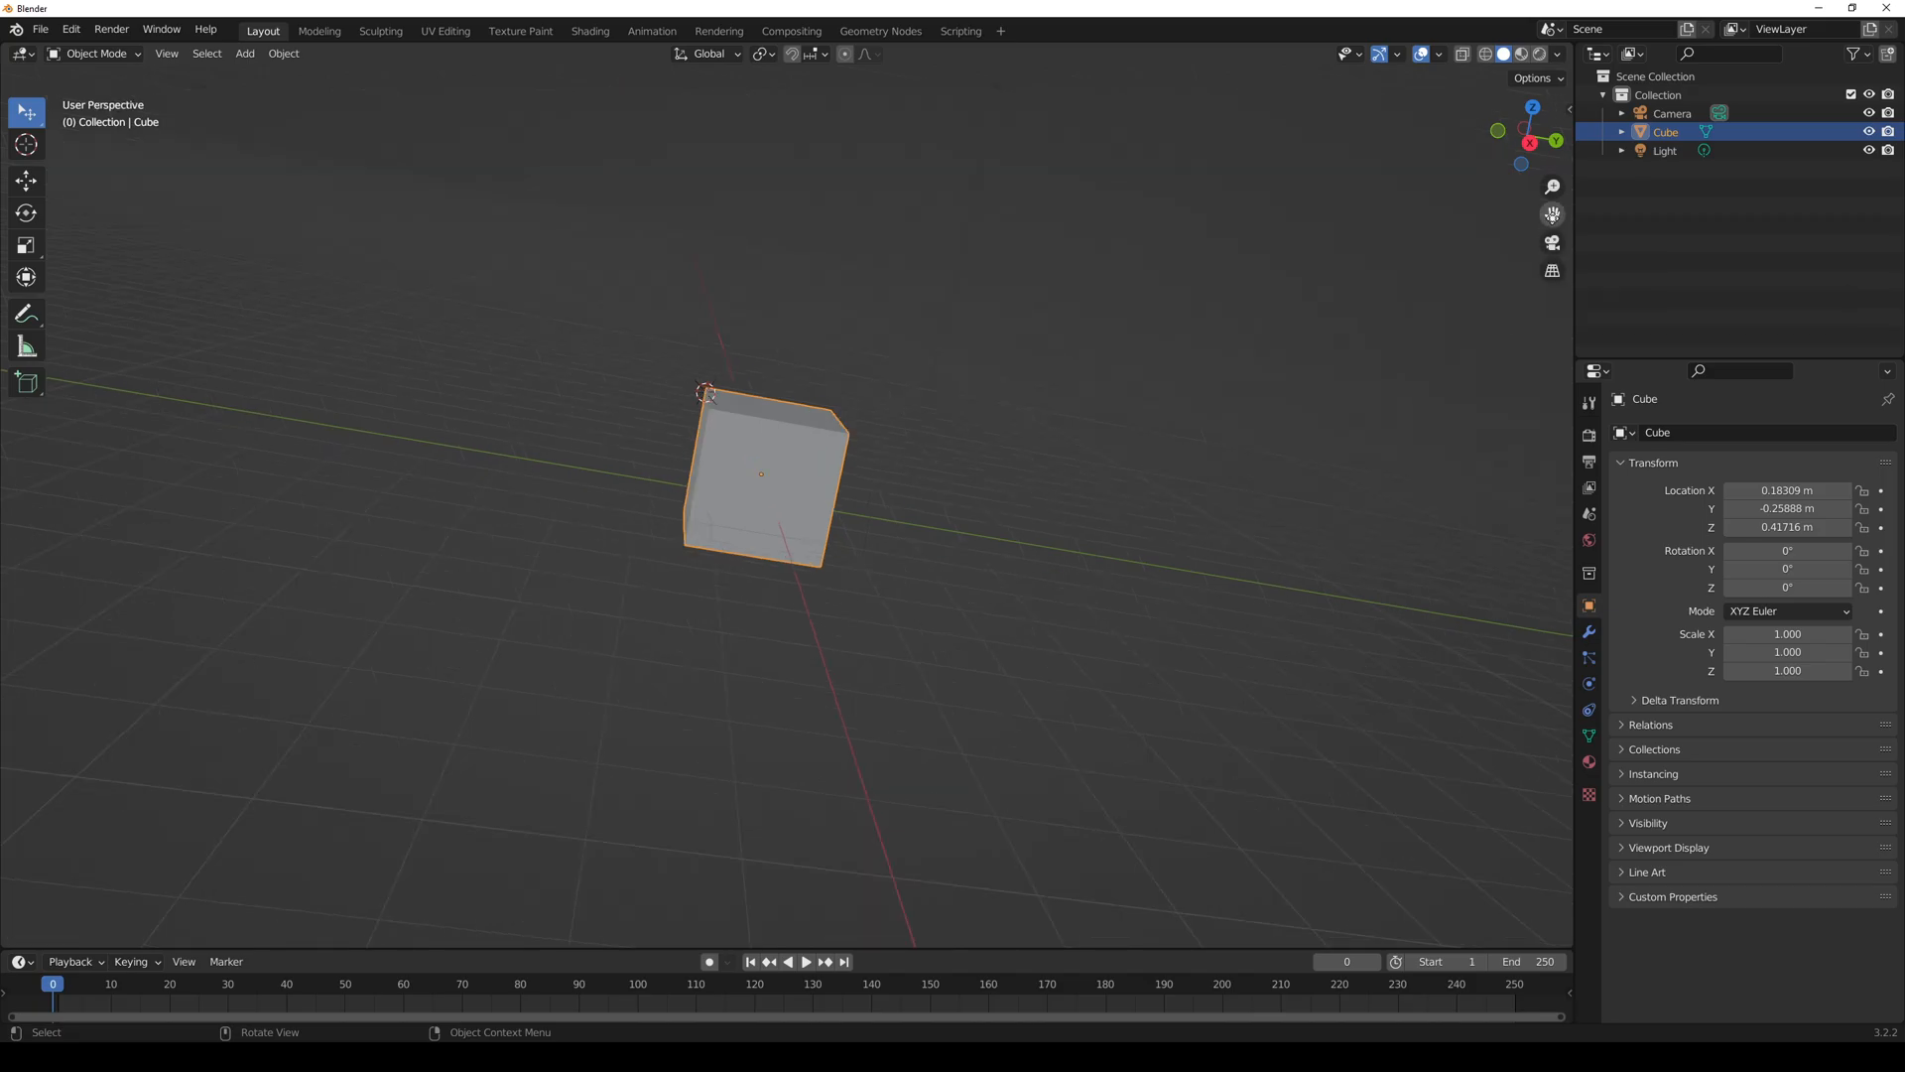
left_click(1278, 331)
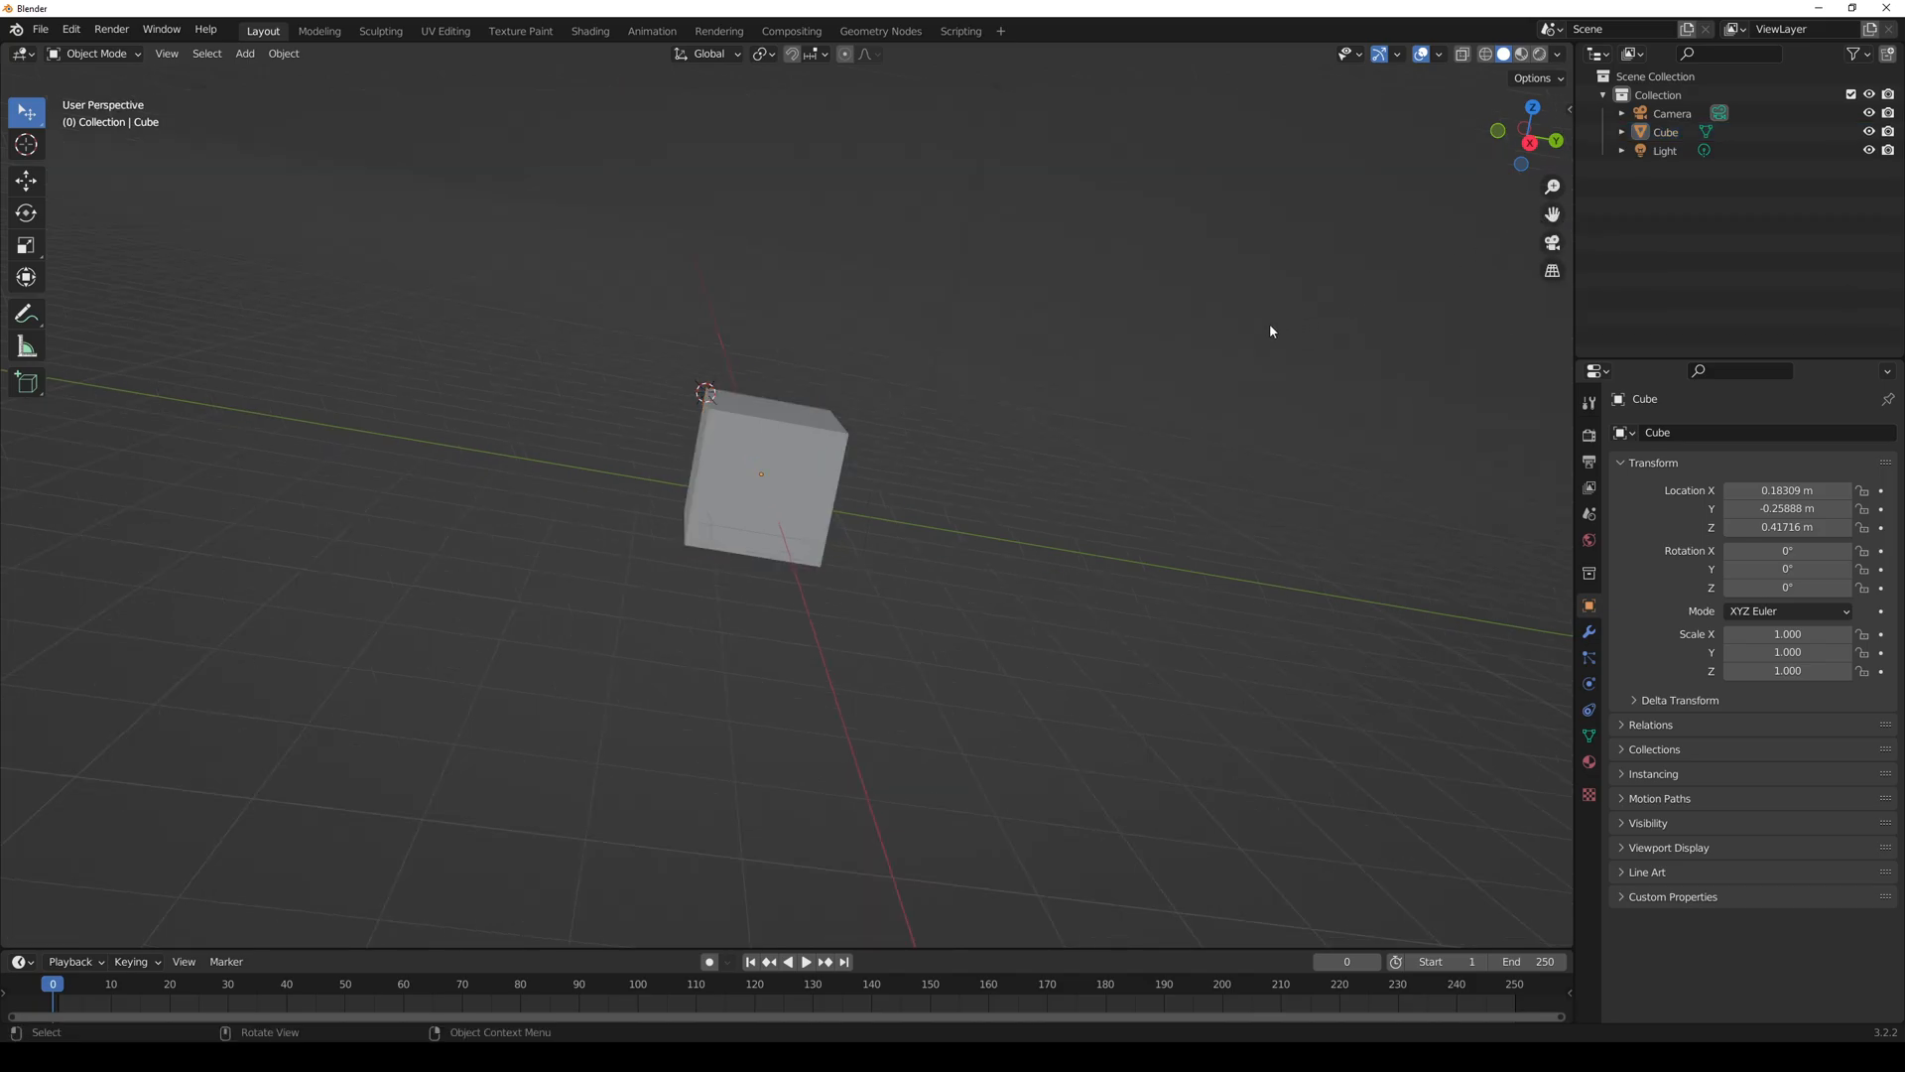
- Practise viewport navigation: zoom, snap to the Right Orthographic view, orbit back to perspective, pan, and zoom out around the cube
left_click_drag(1553, 187, 1505, 207)
left_click(1528, 137)
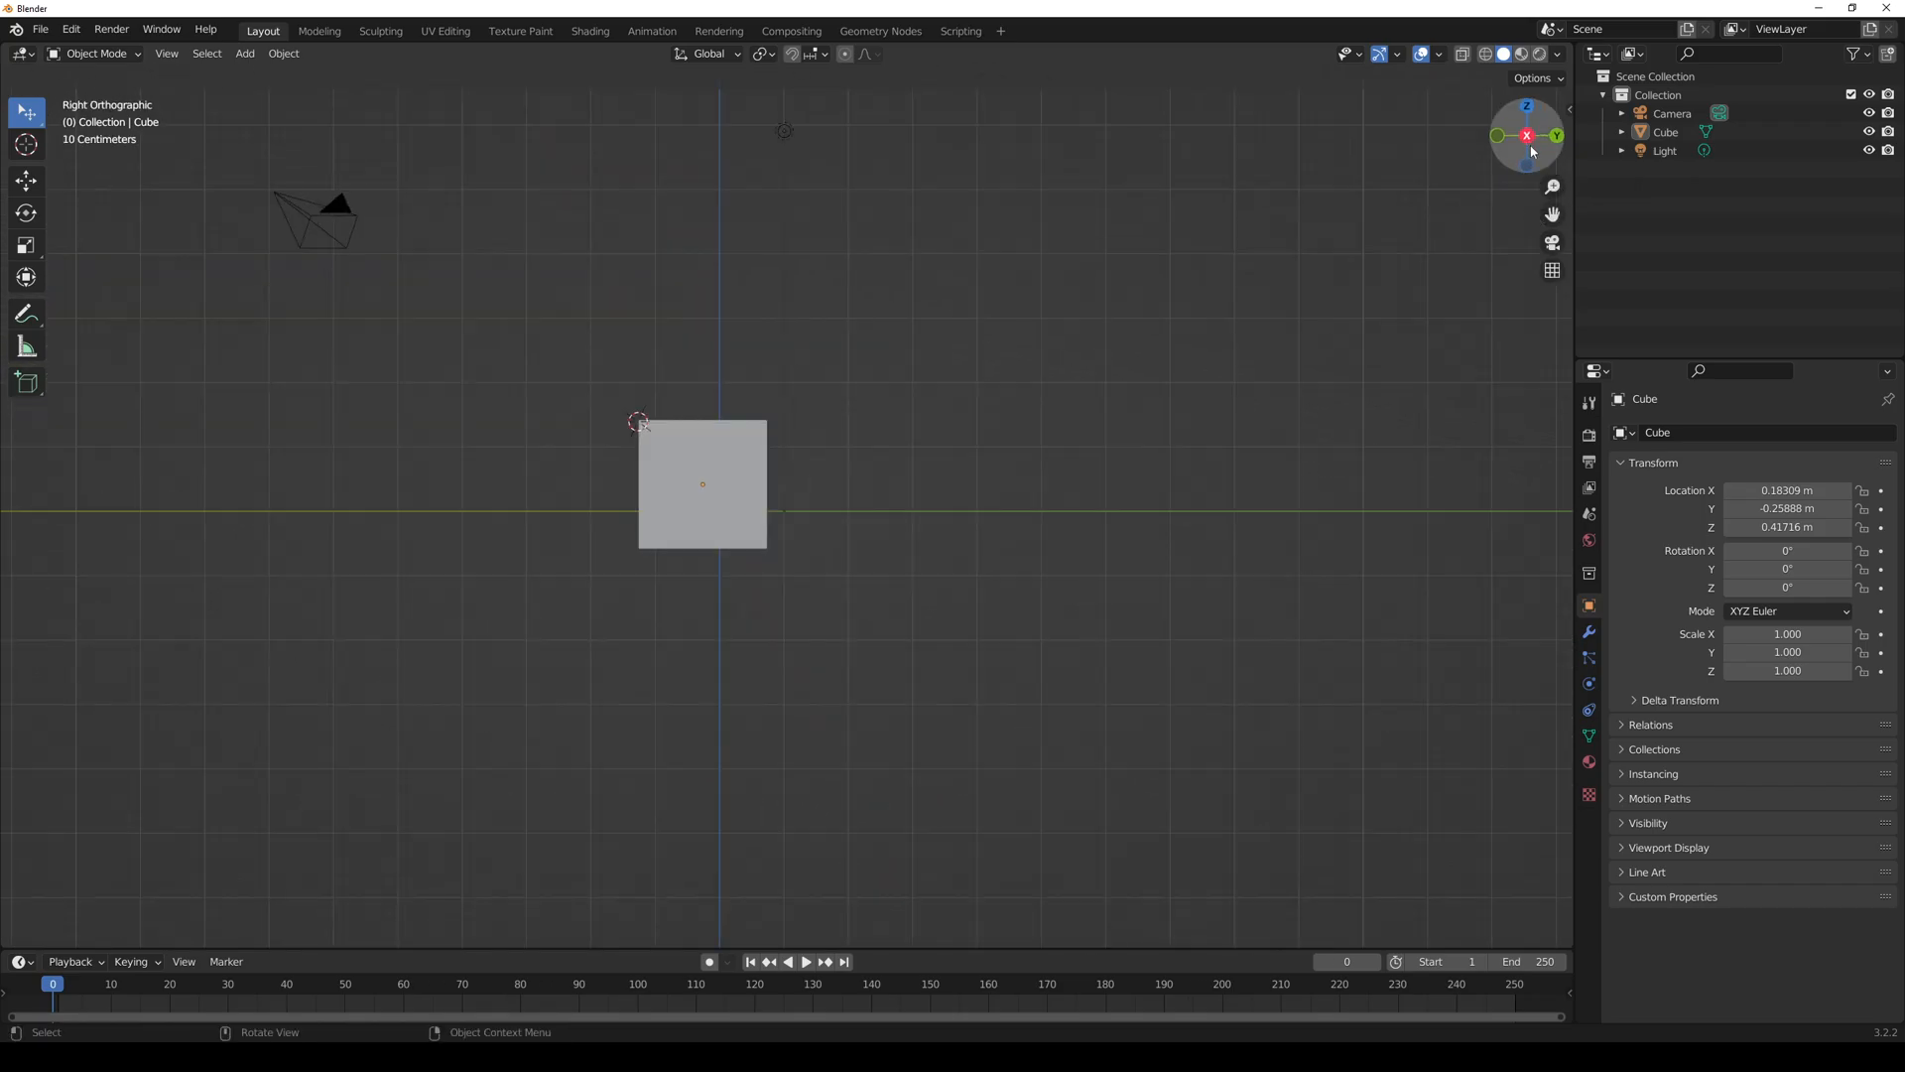
middle_click_drag(974, 413, 889, 514)
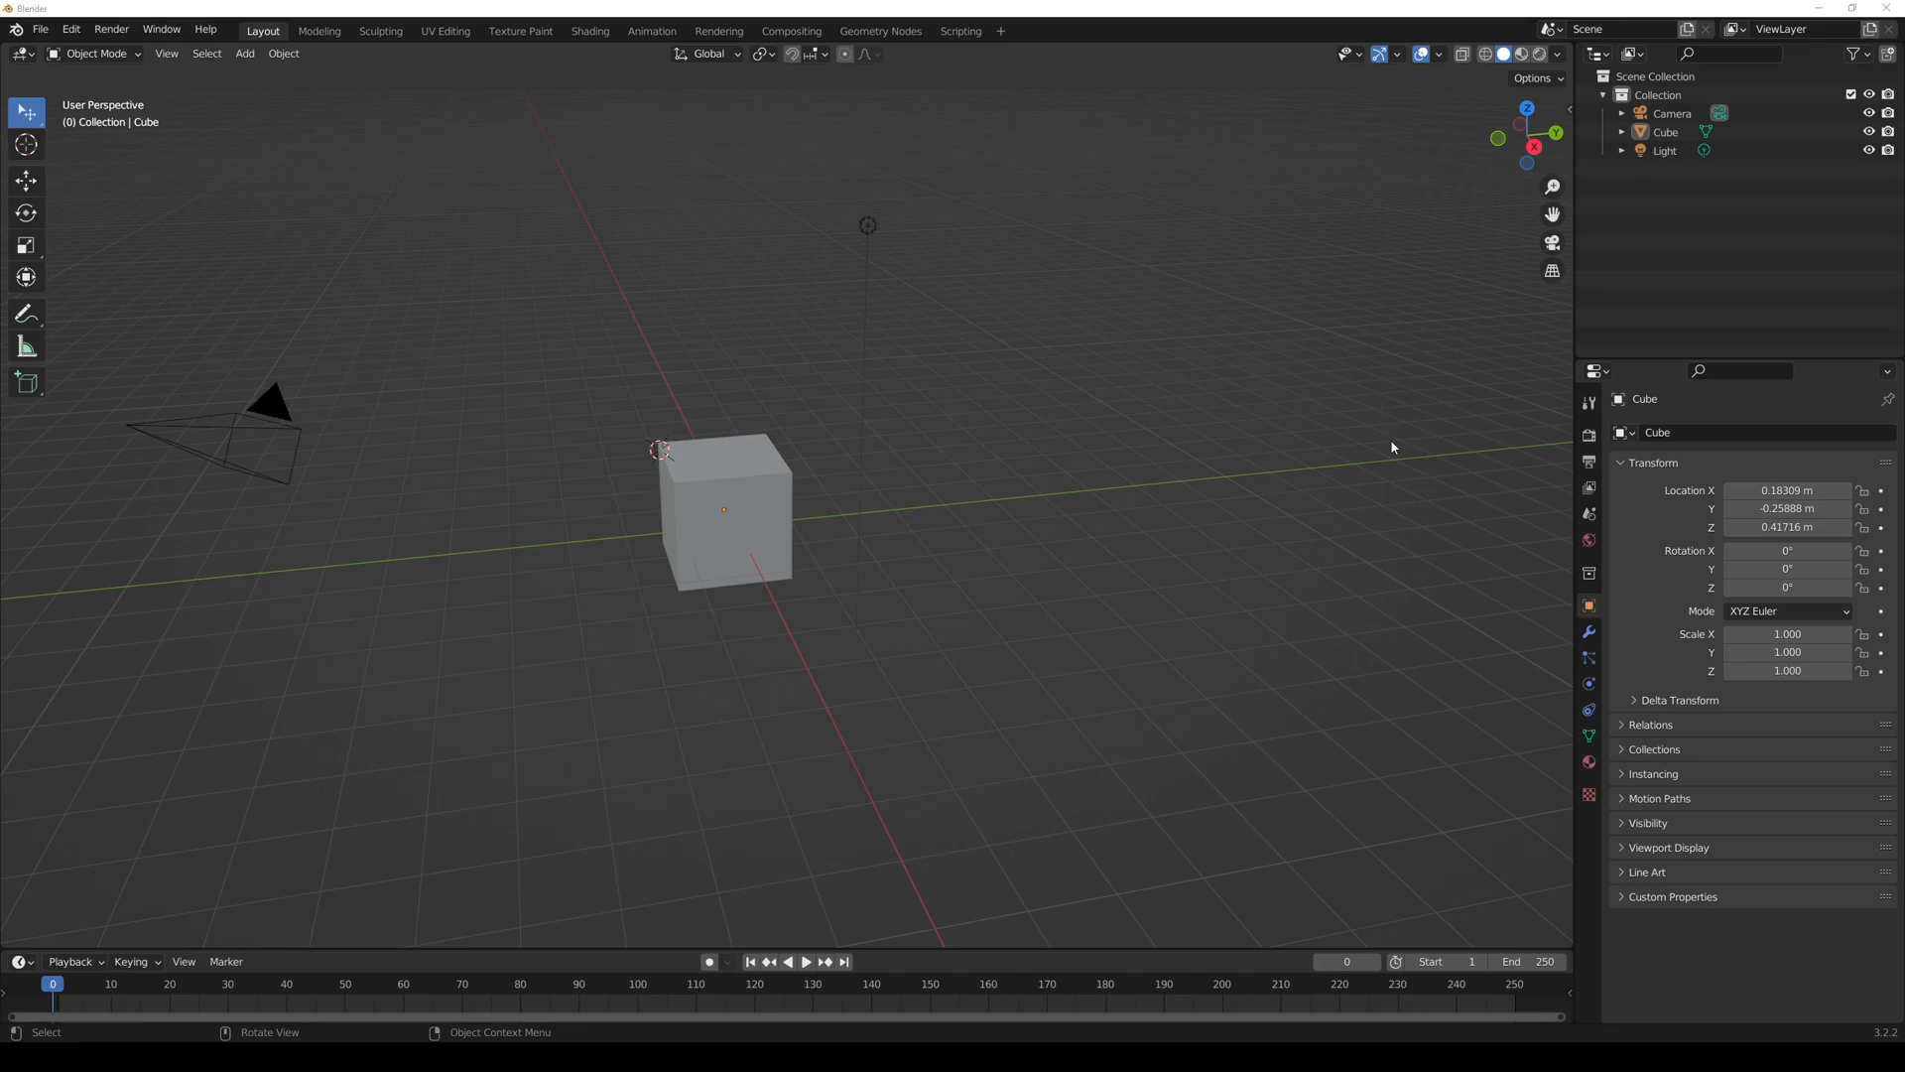
middle_click_drag(1437, 486, 1161, 486)
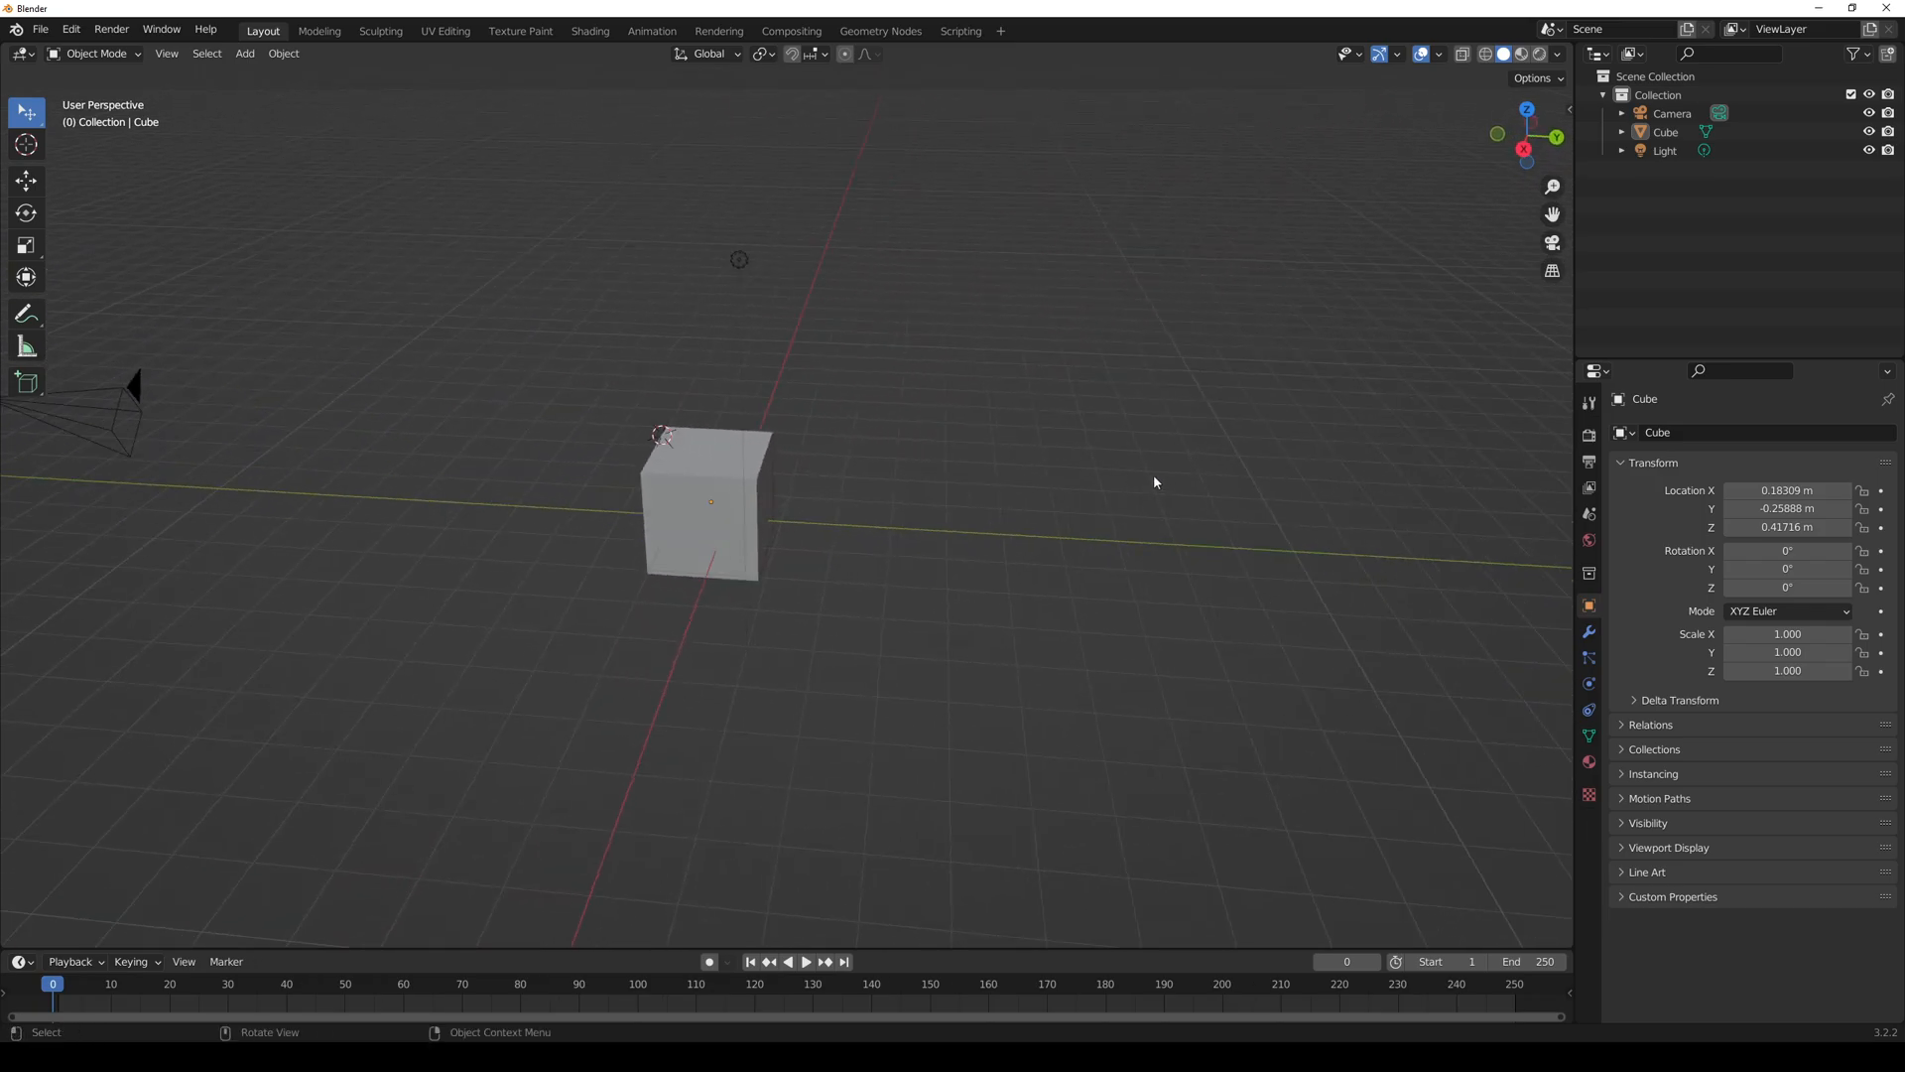
left_click_drag(1552, 214, 1002, 305)
middle_click_drag(914, 345, 1170, 482)
scroll(852, 415, "down", 5)
key("shift")
middle_click_drag(772, 440, 804, 475, "shift")
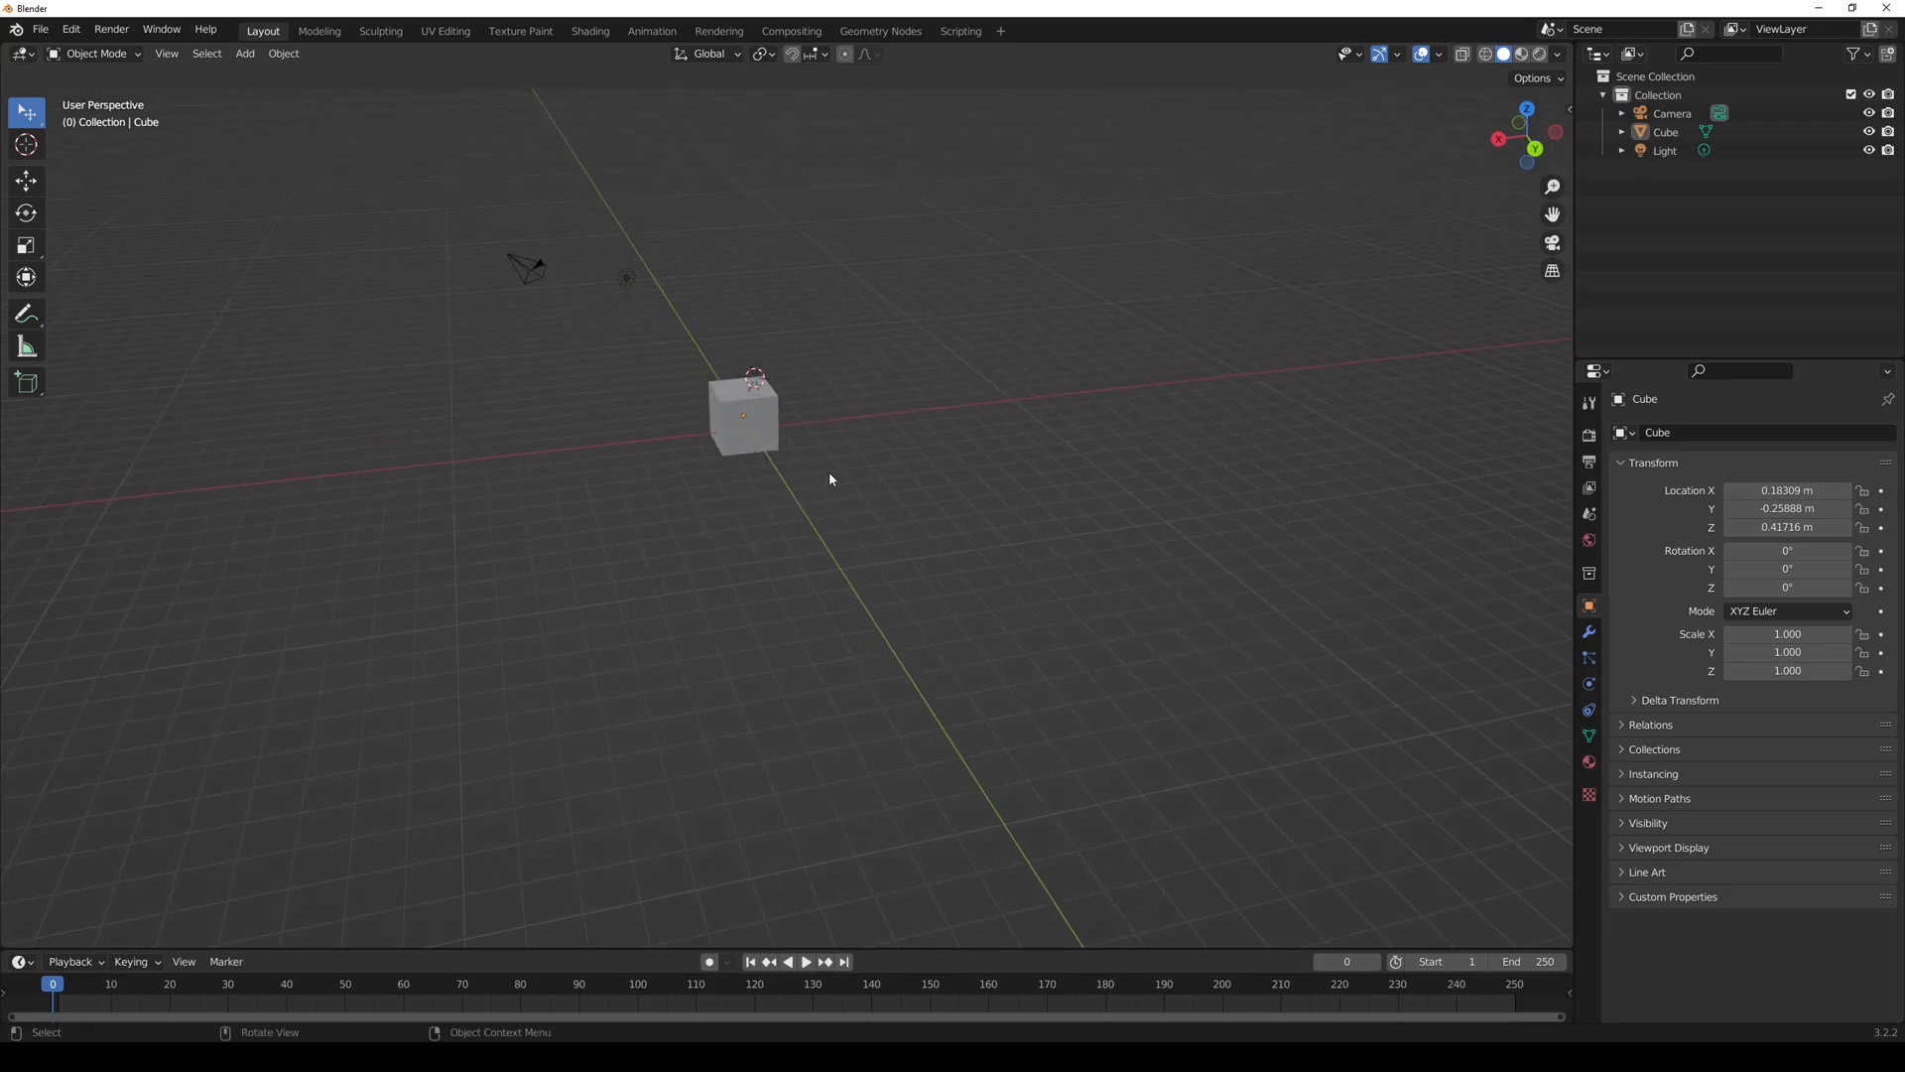
- Activate the Select Box tool, select the cube and switch to the Select Circle tool
key("w")
left_click(766, 459)
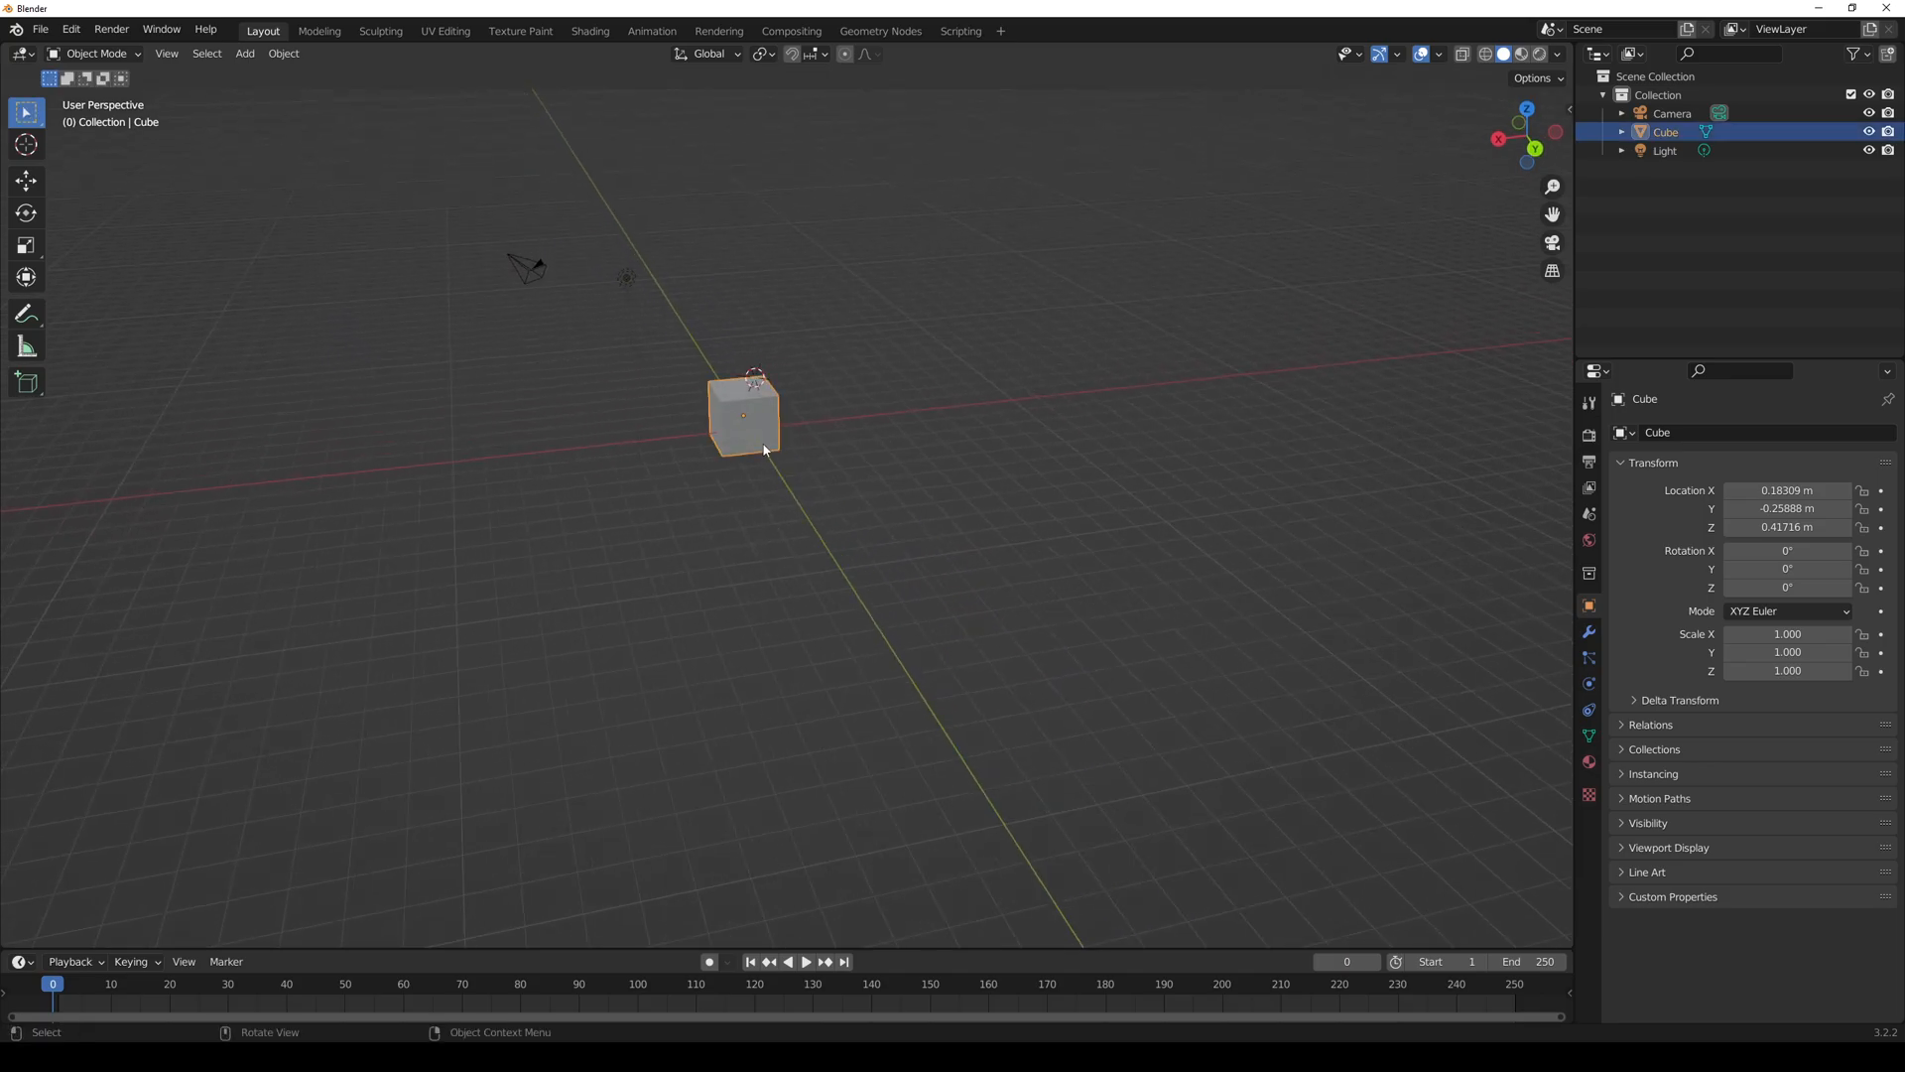
key("w")
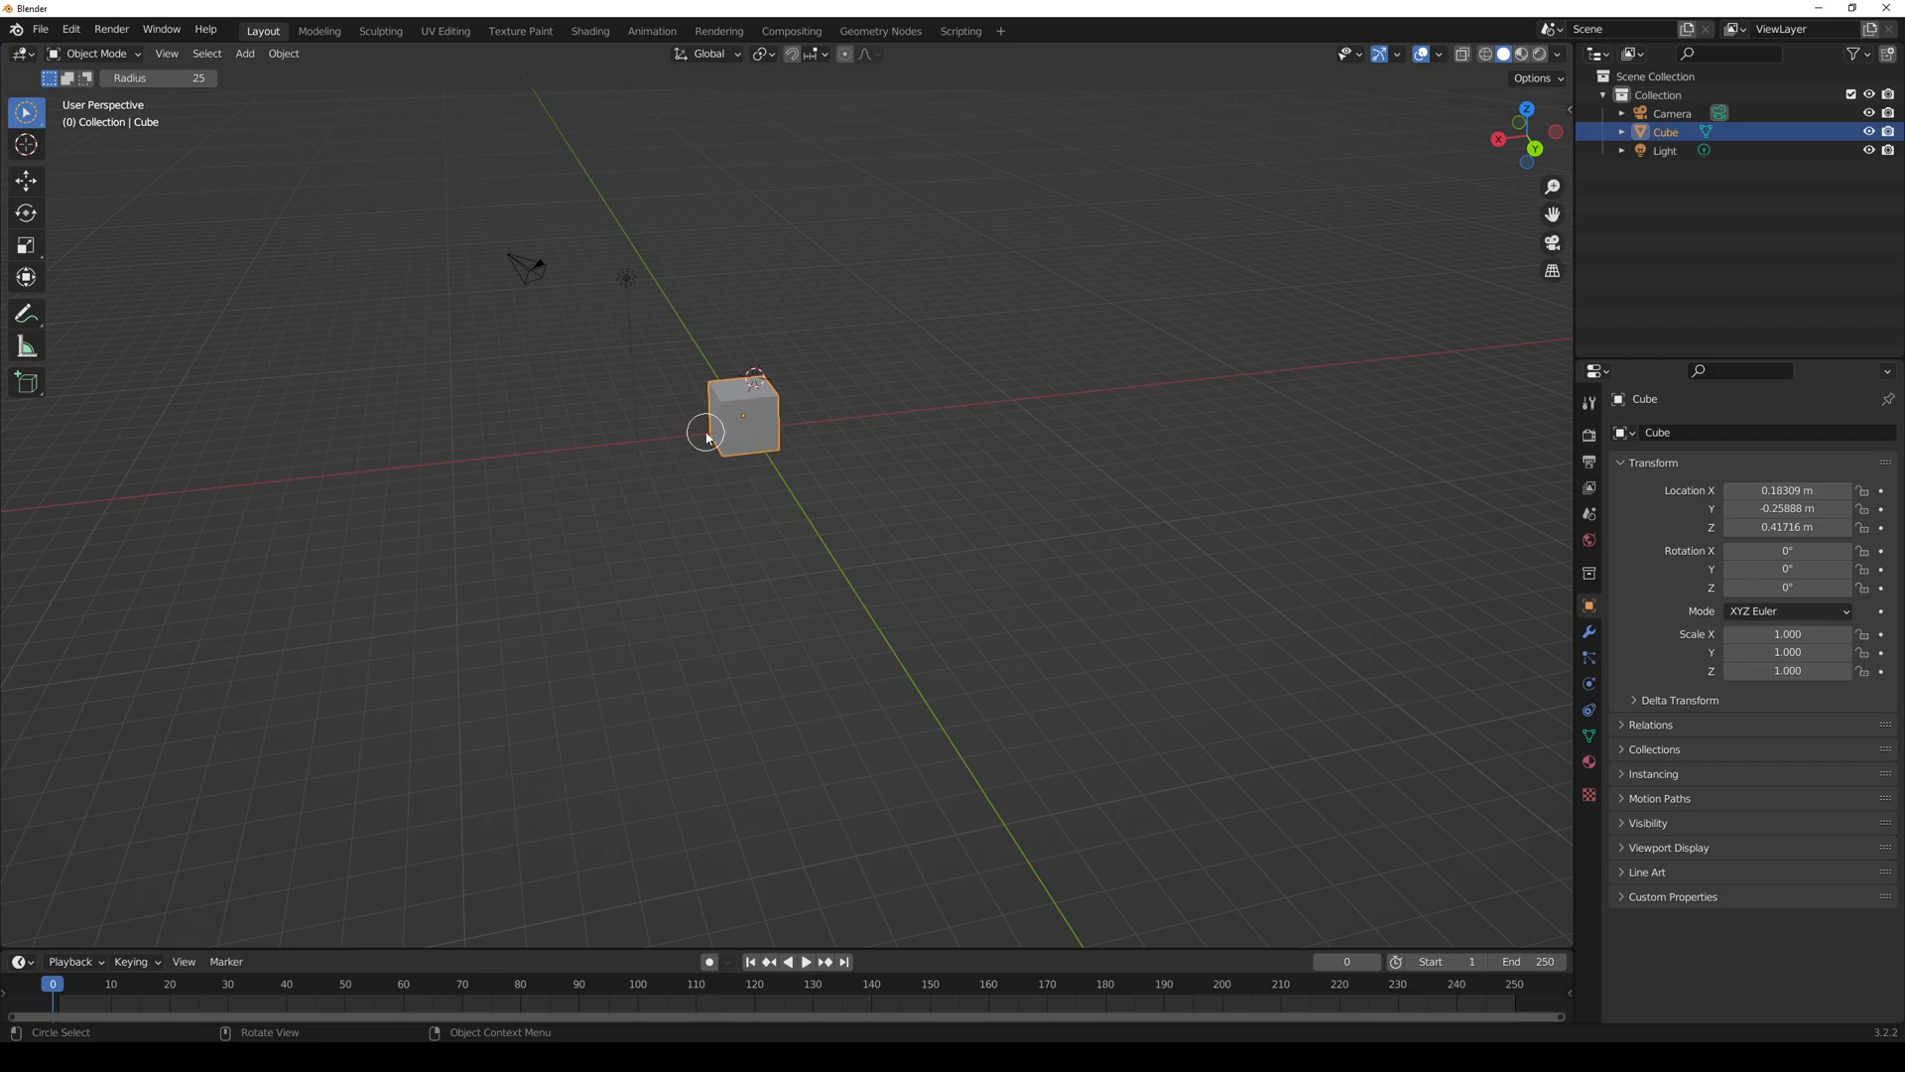
- Activate the Tweak tool and move the cube freely to about X 11.8 m, Y -3.0 m, Z -0.7 m
left_click(36, 127)
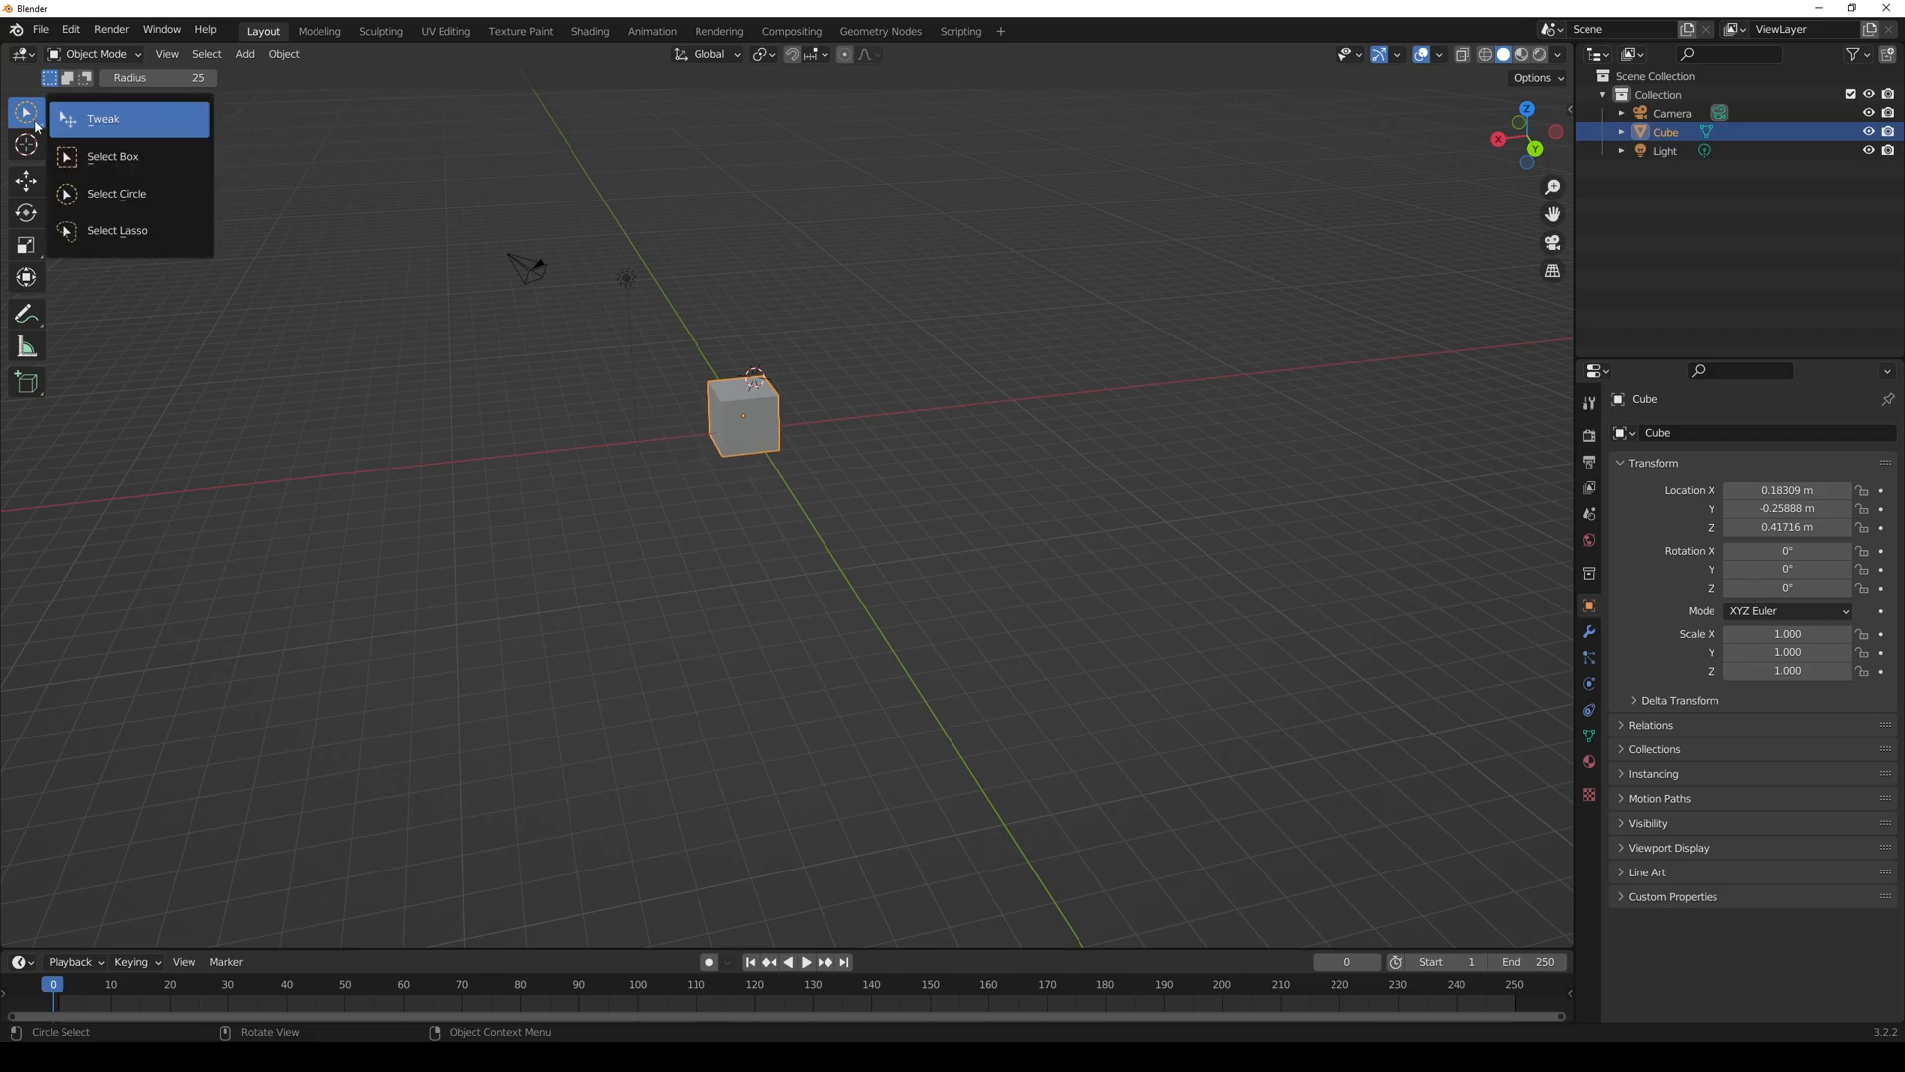
left_click(36, 127)
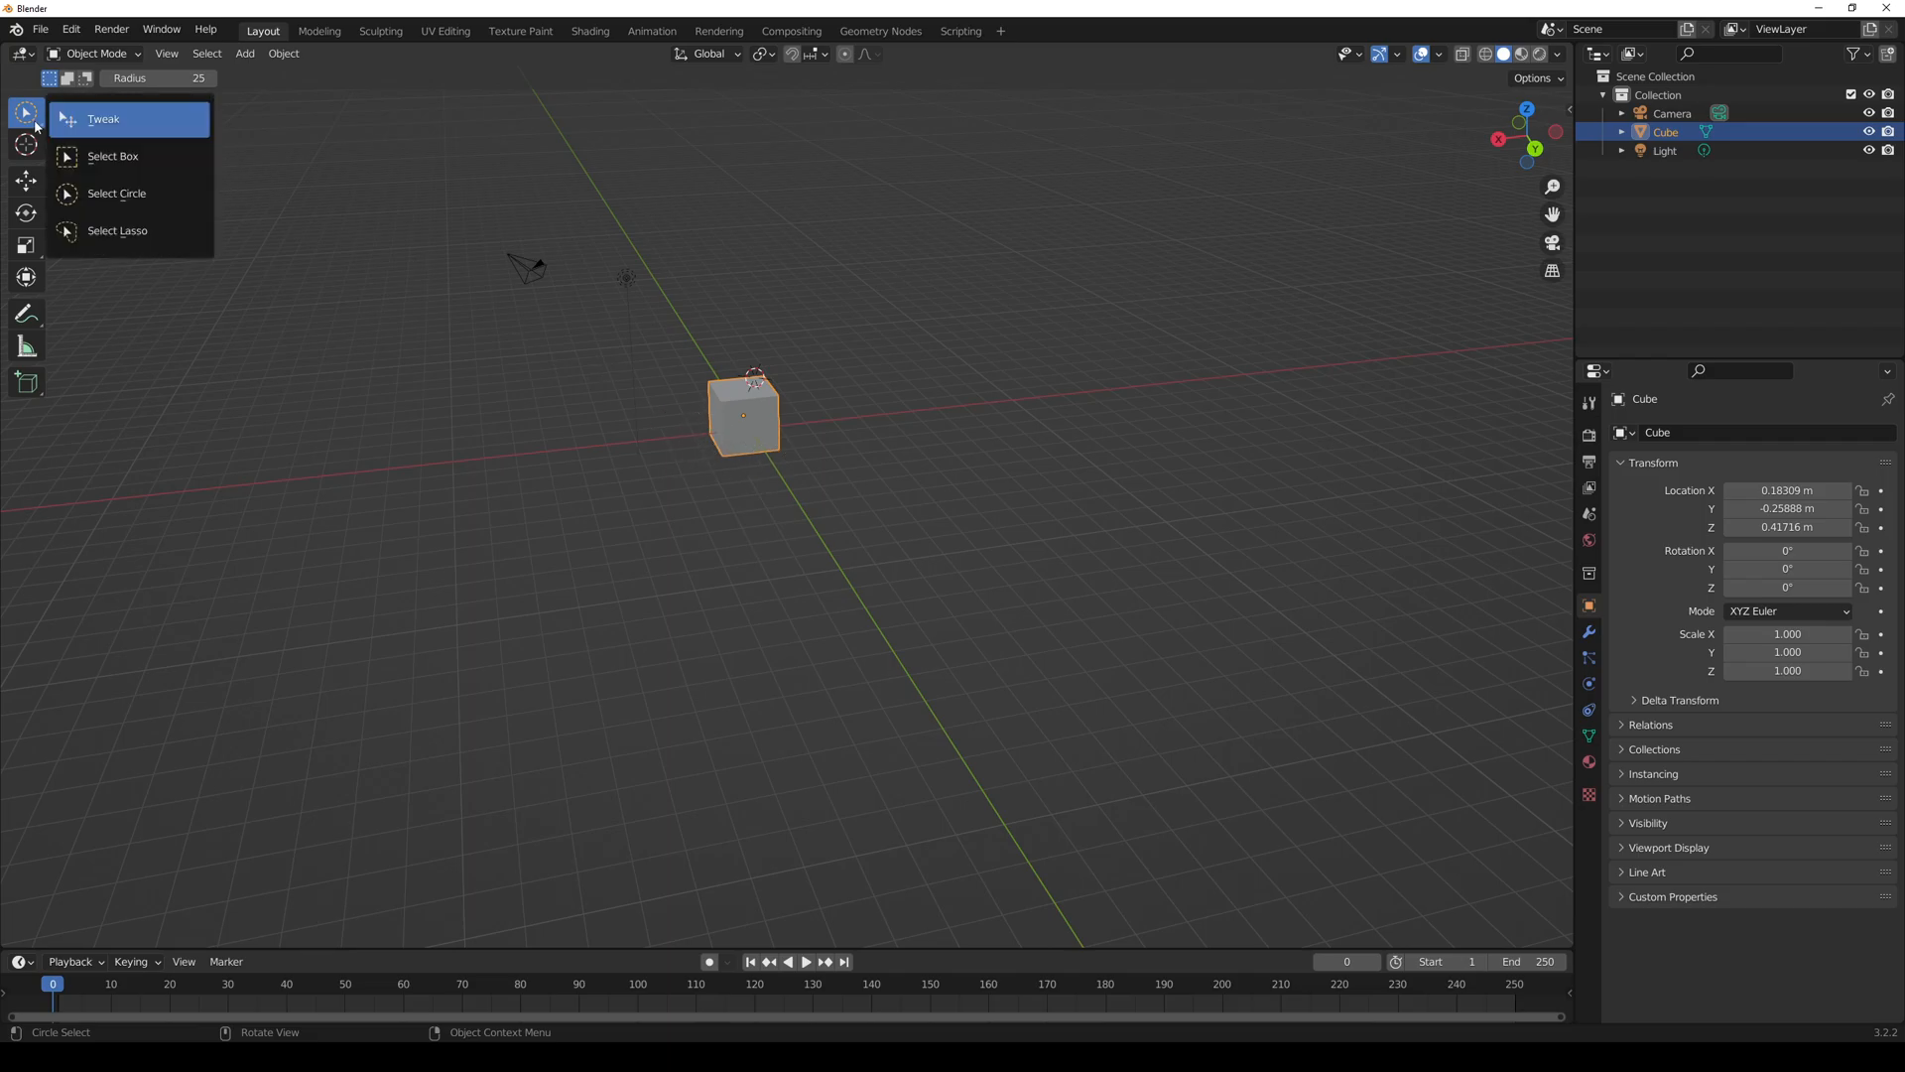
left_click(136, 128)
left_click_drag(752, 440, 425, 474)
- Cycle through the selection tools, deselecting the cube and selecting it again along the way
key("w")
key("w")
key("w")
key("w")
key("w")
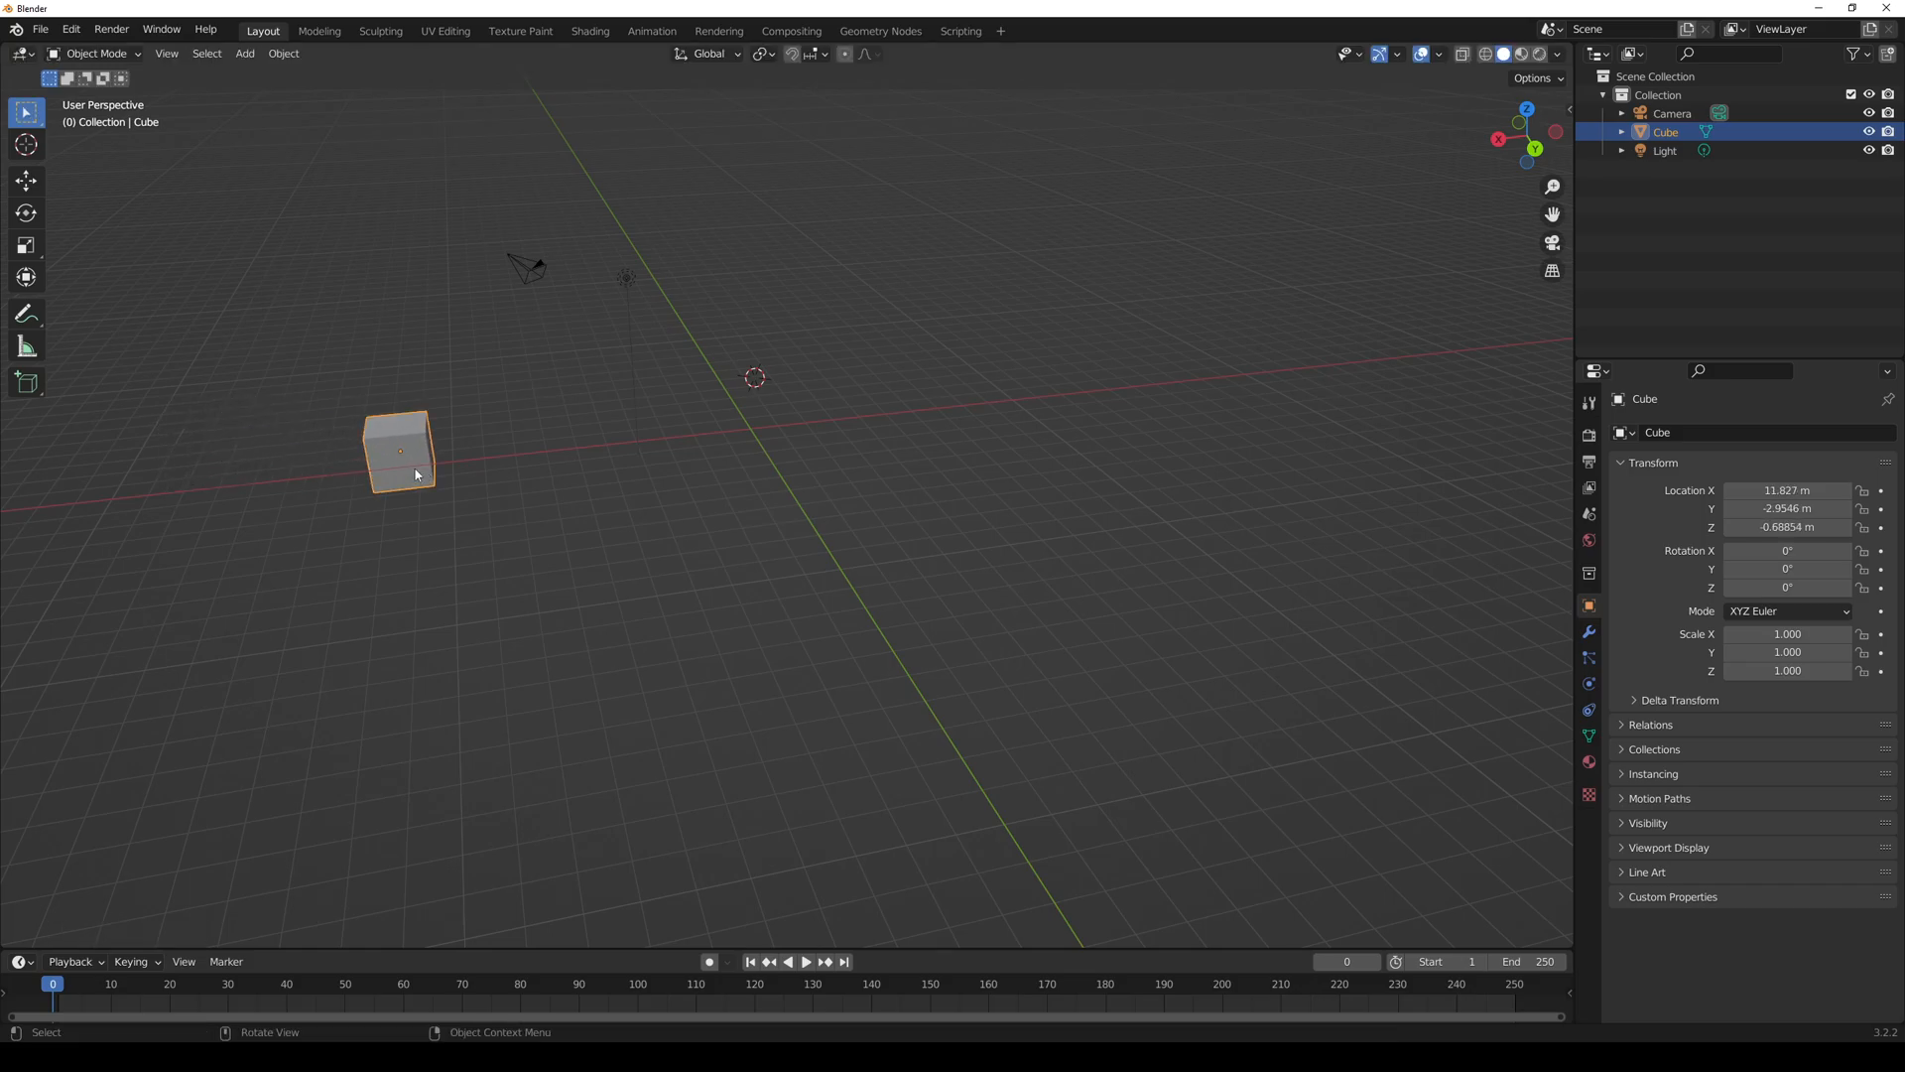
key("w")
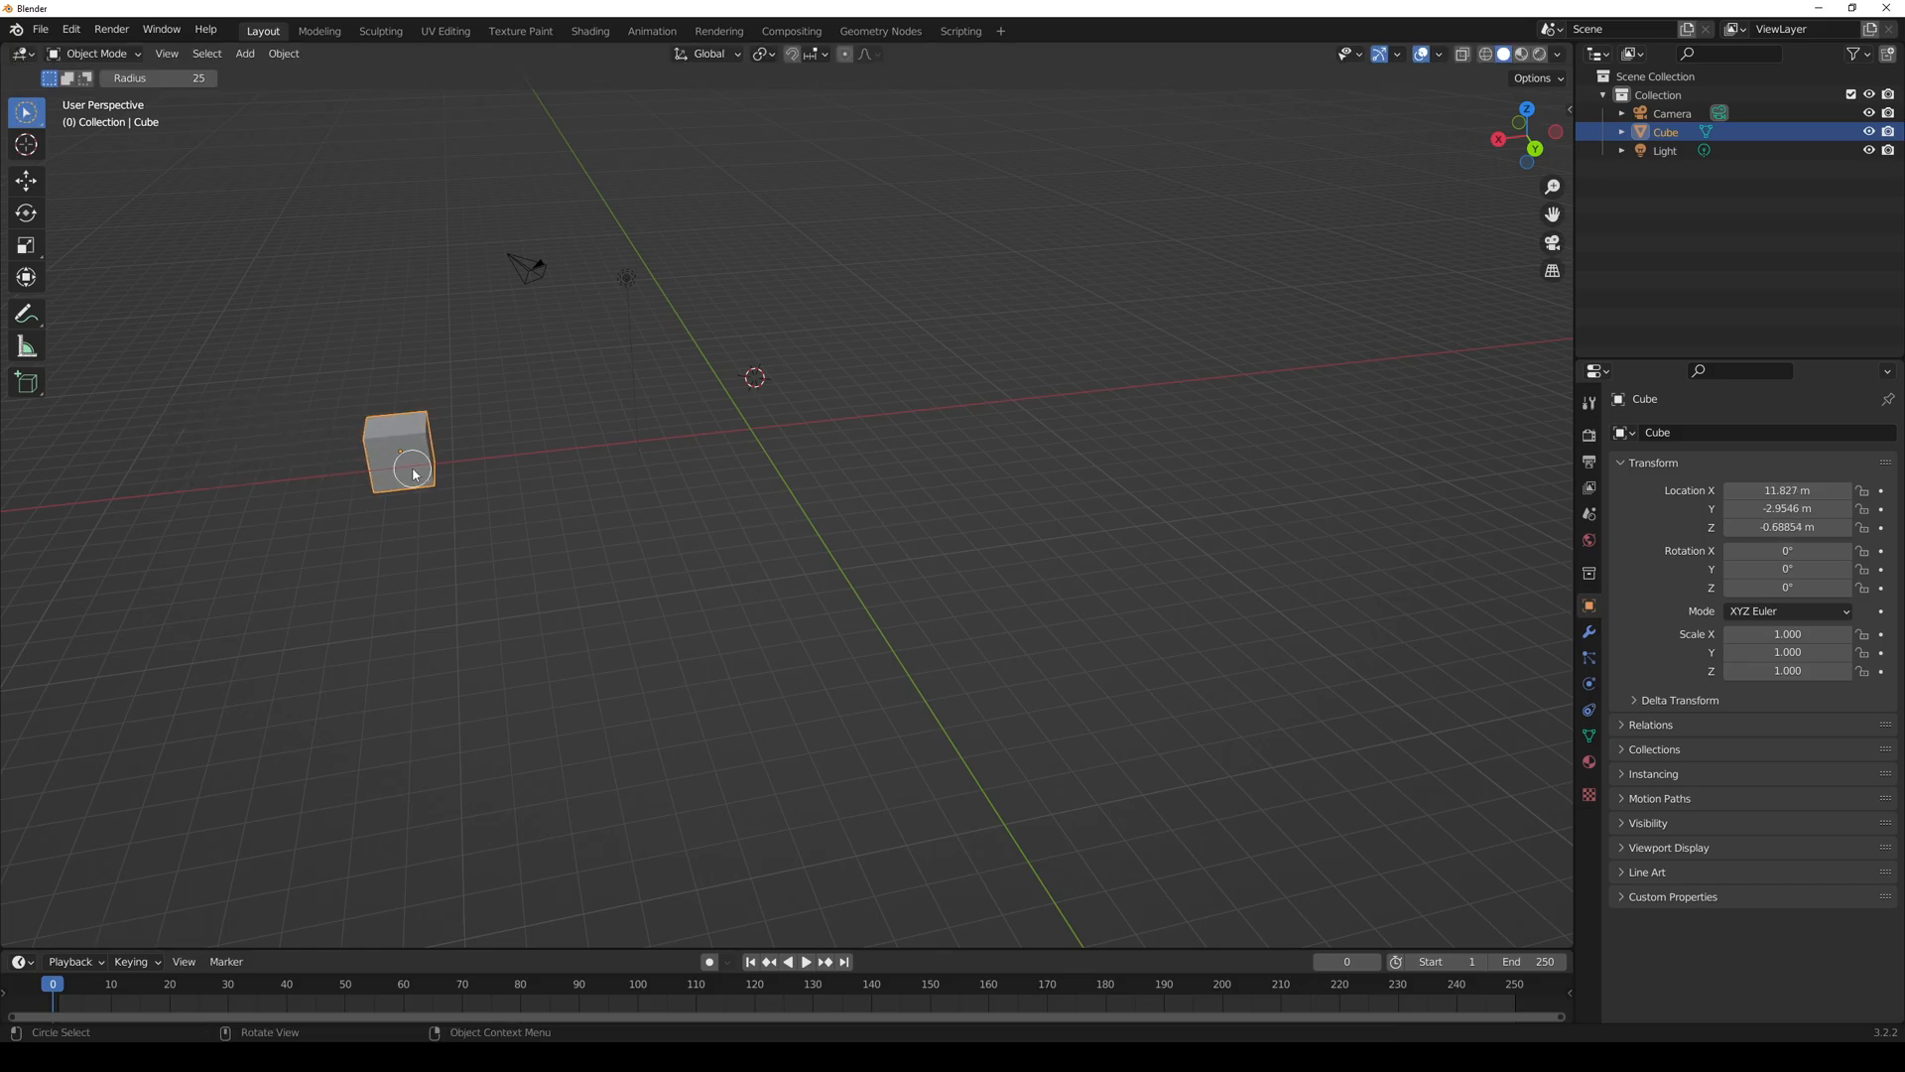
left_click(528, 447)
key("w")
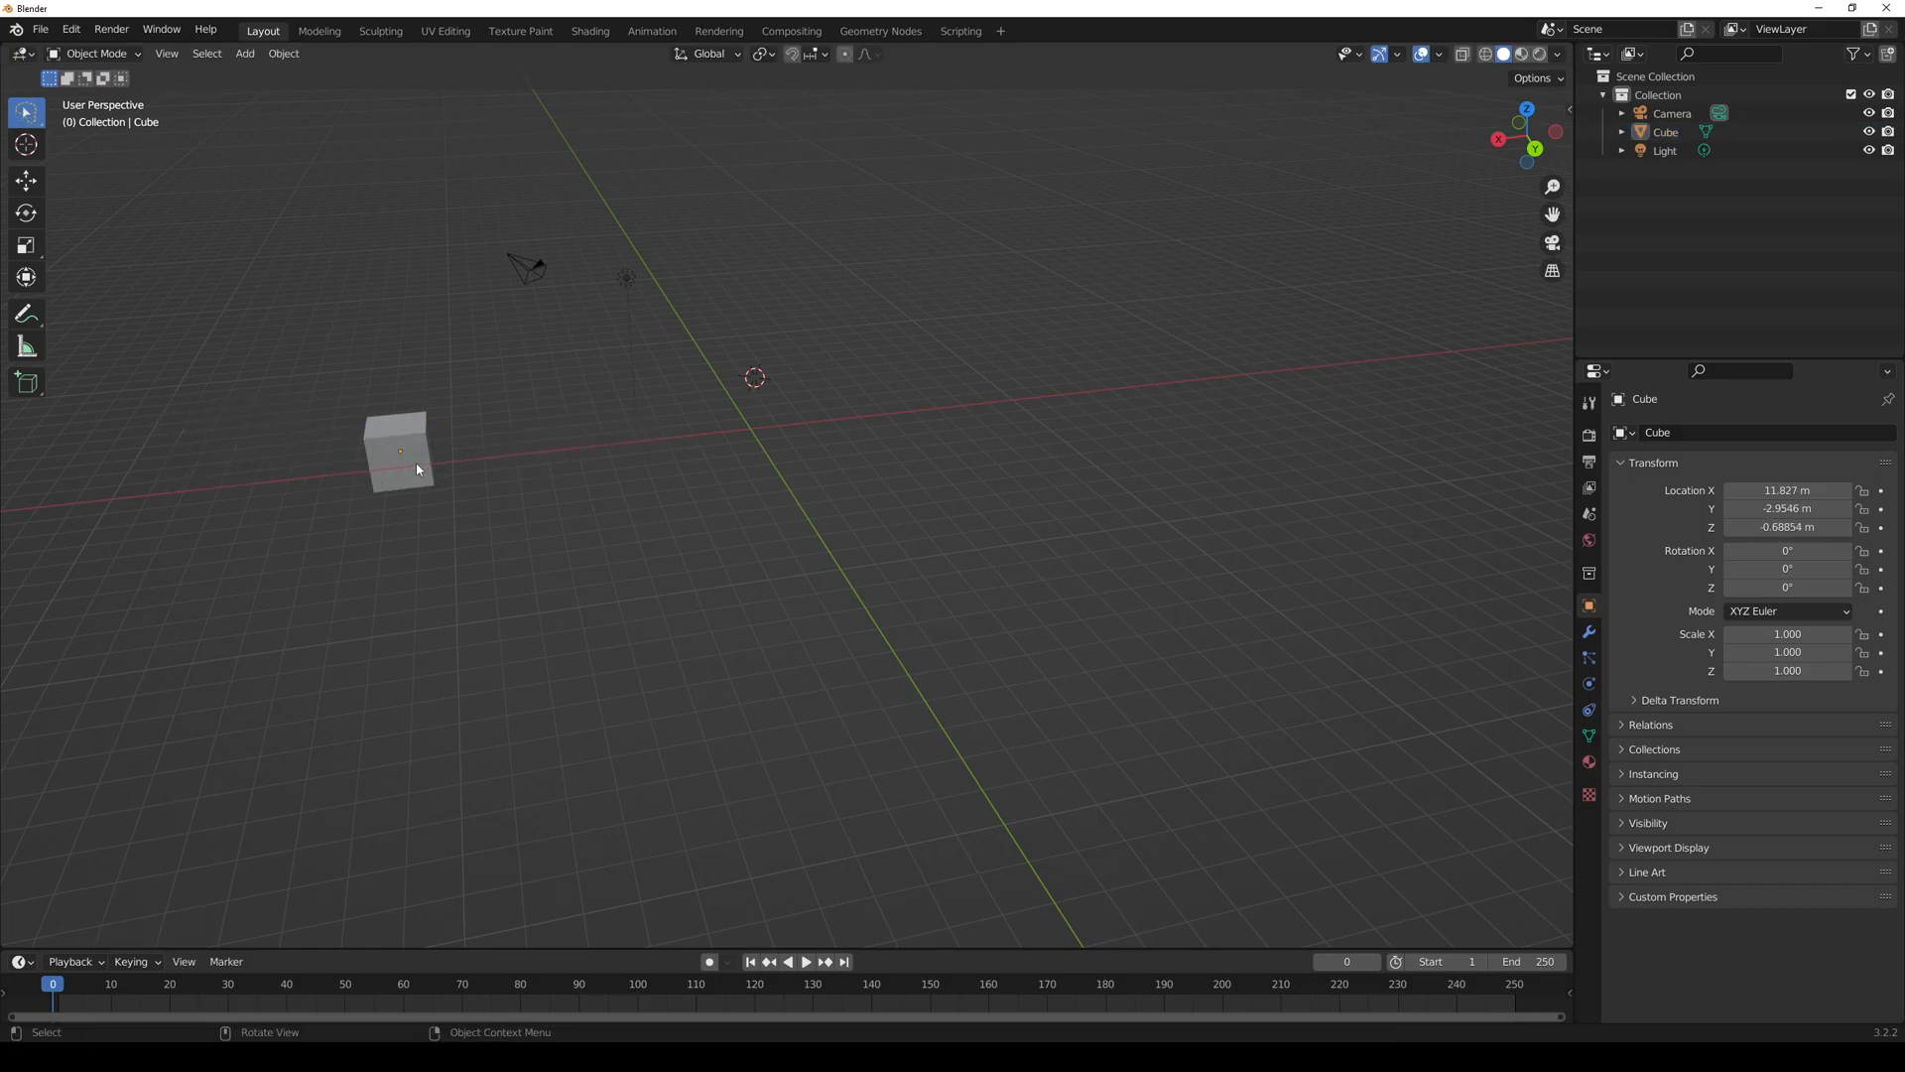
left_click(417, 470)
left_click_drag(417, 468, 613, 444)
- Return to the Tweak tool and move the cube freely to about X -11.8 m, Y 5.1 m, Z 0.3 m
key("w")
left_click(415, 472)
mouse_move(411, 473)
left_mouse_down()
mouse_move(540, 475)
mouse_move(1034, 406)
mouse_move(544, 451)
mouse_move(871, 397)
mouse_move(635, 375)
mouse_move(397, 464)
mouse_move(799, 417)
mouse_move(999, 432)
mouse_move(1233, 638)
mouse_move(1157, 467)
left_mouse_up()
- Activate the Move tool to show the cube's gizmo and deselect the cube
left_click(27, 181)
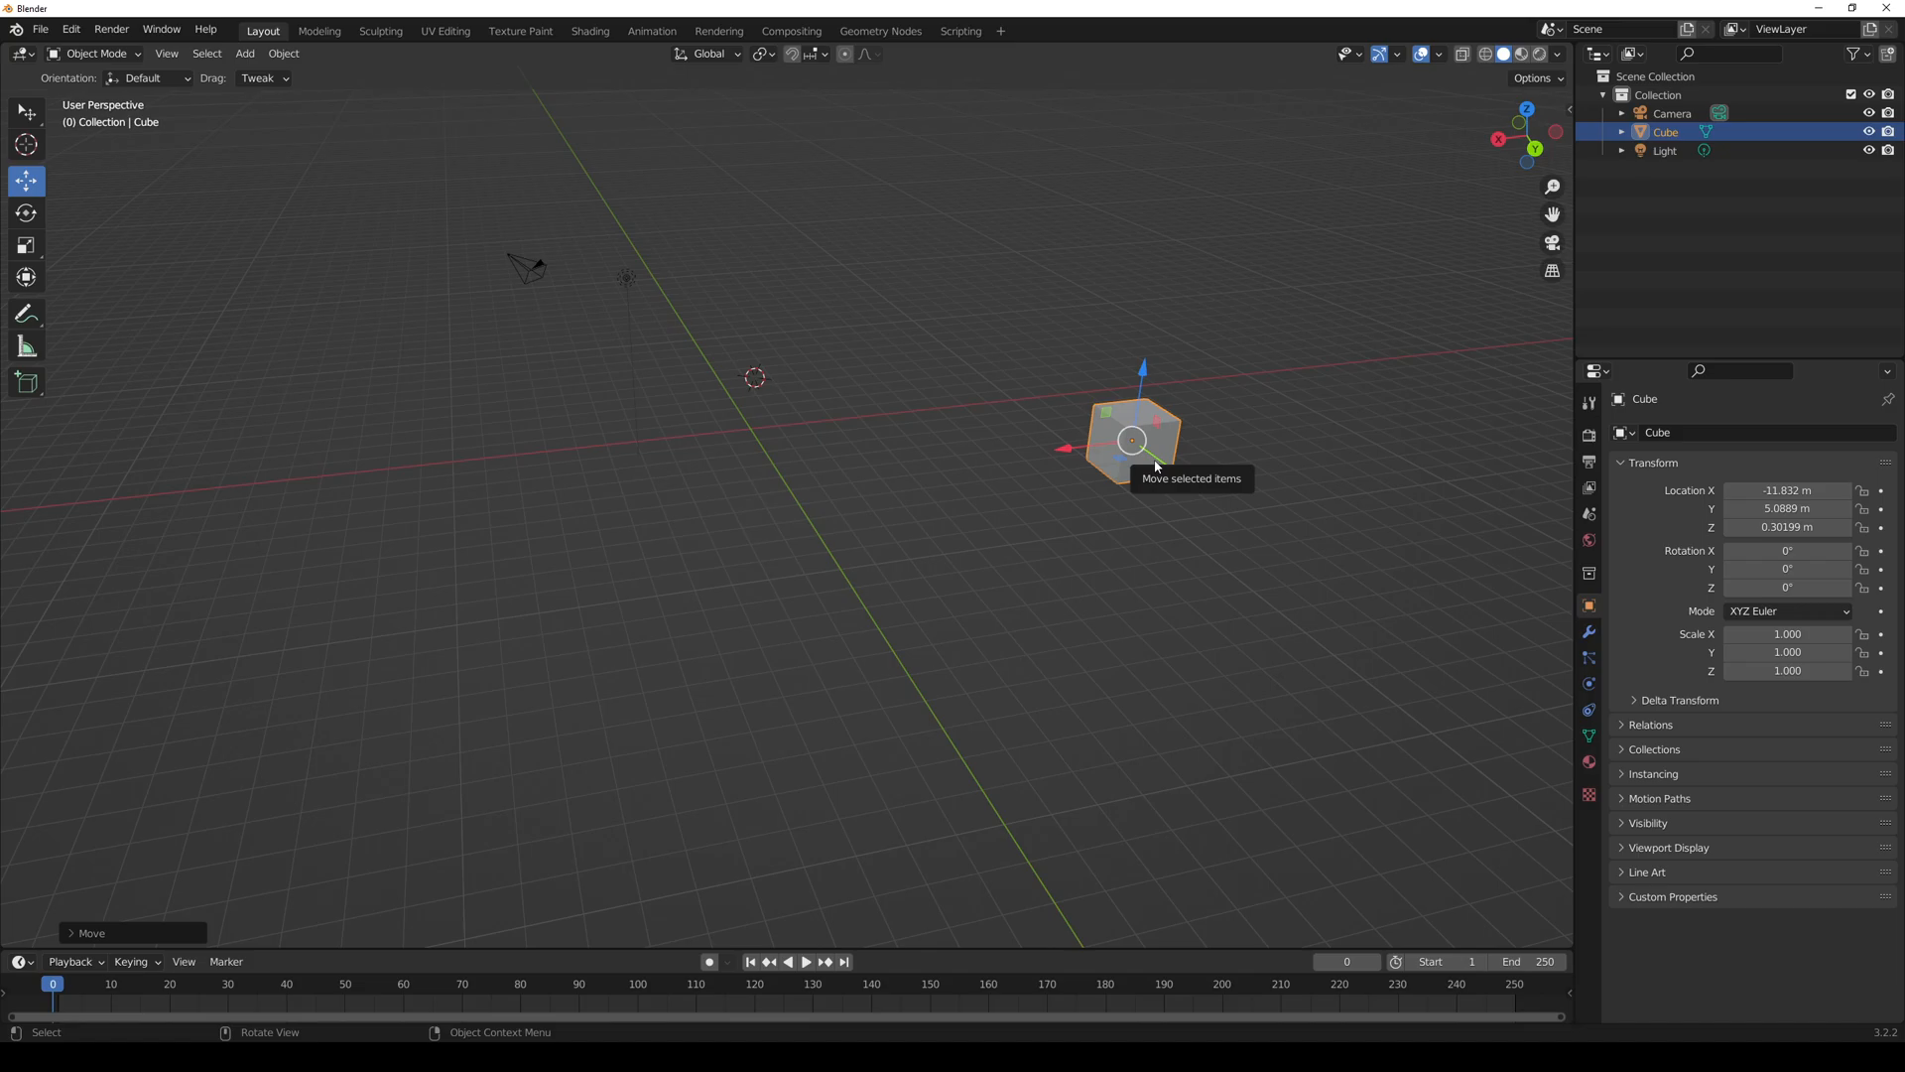
middle_click_drag(1170, 499, 1025, 544)
left_click(929, 553)
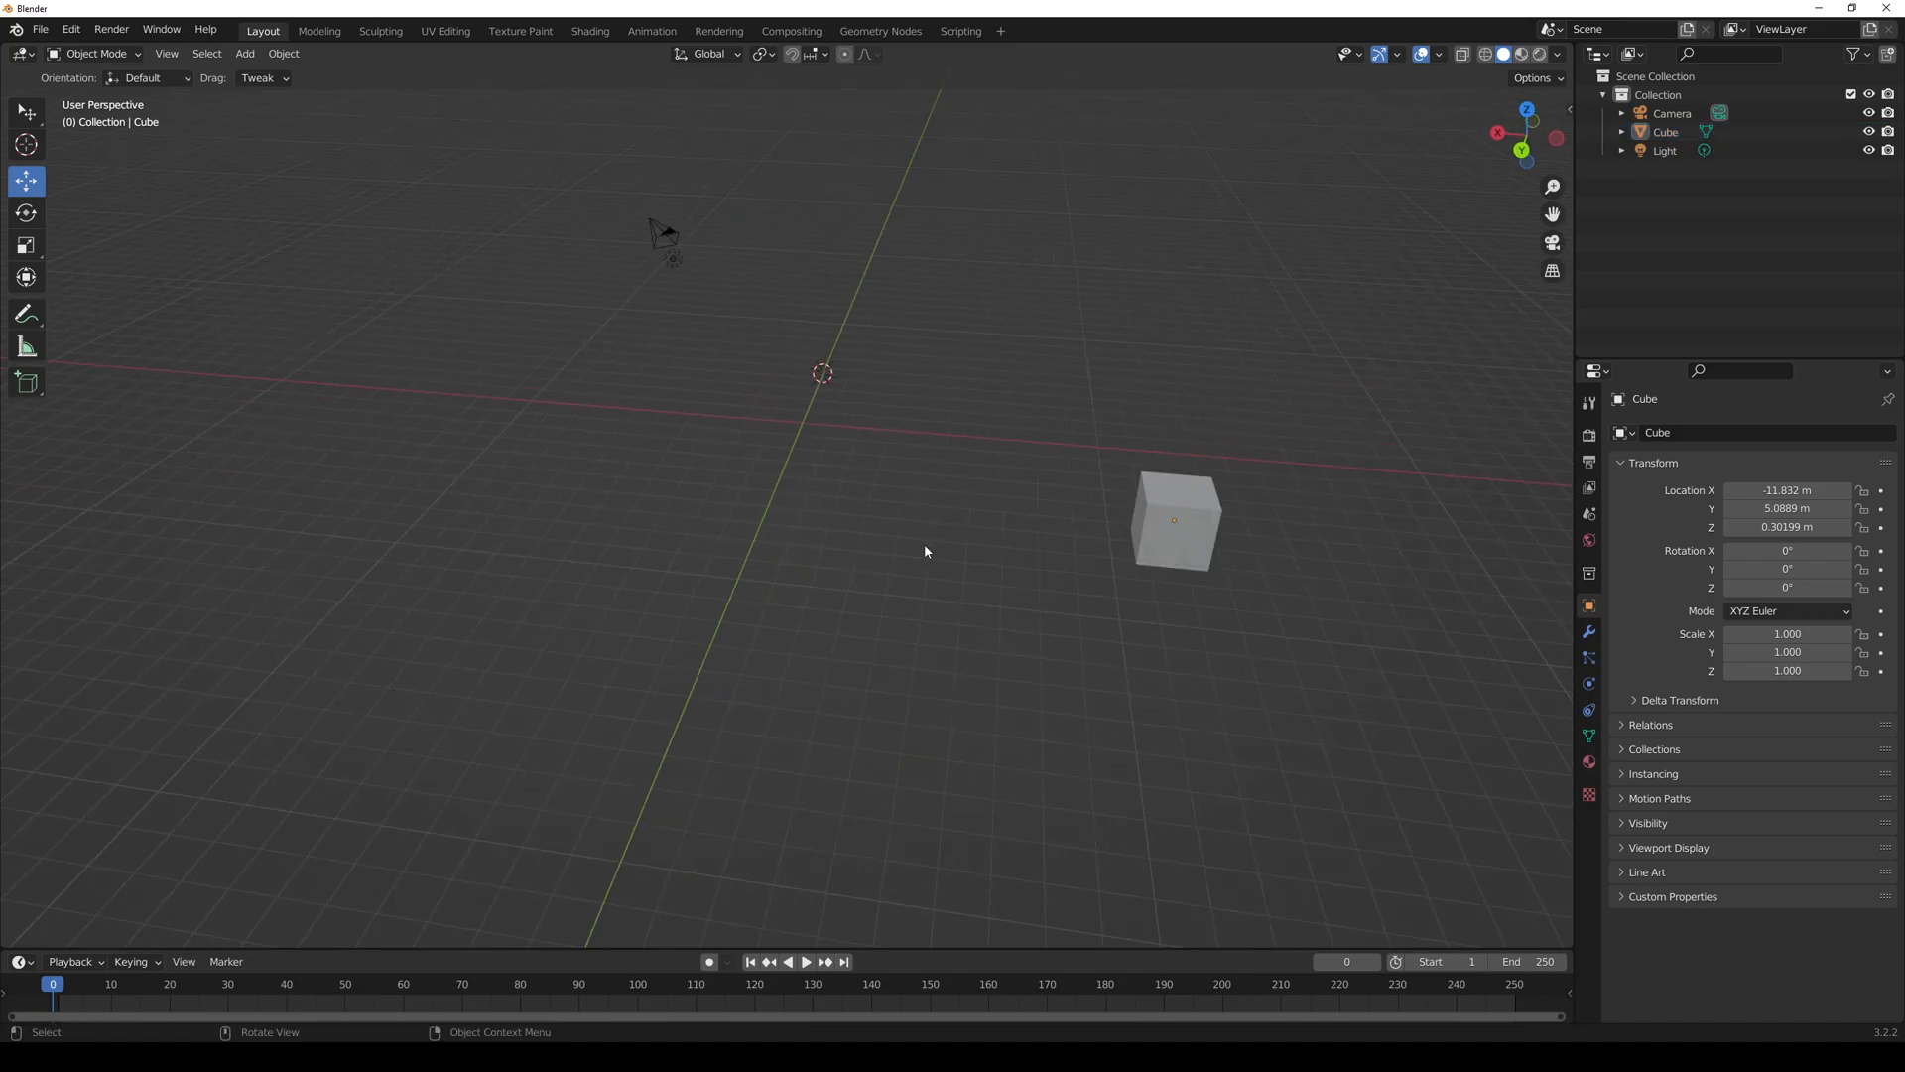
- Select the cube and grab it three times, placing it finally at about X 6.0 m, Y 5.7 m, Z 5.1 m
left_click(1176, 522)
key("g")
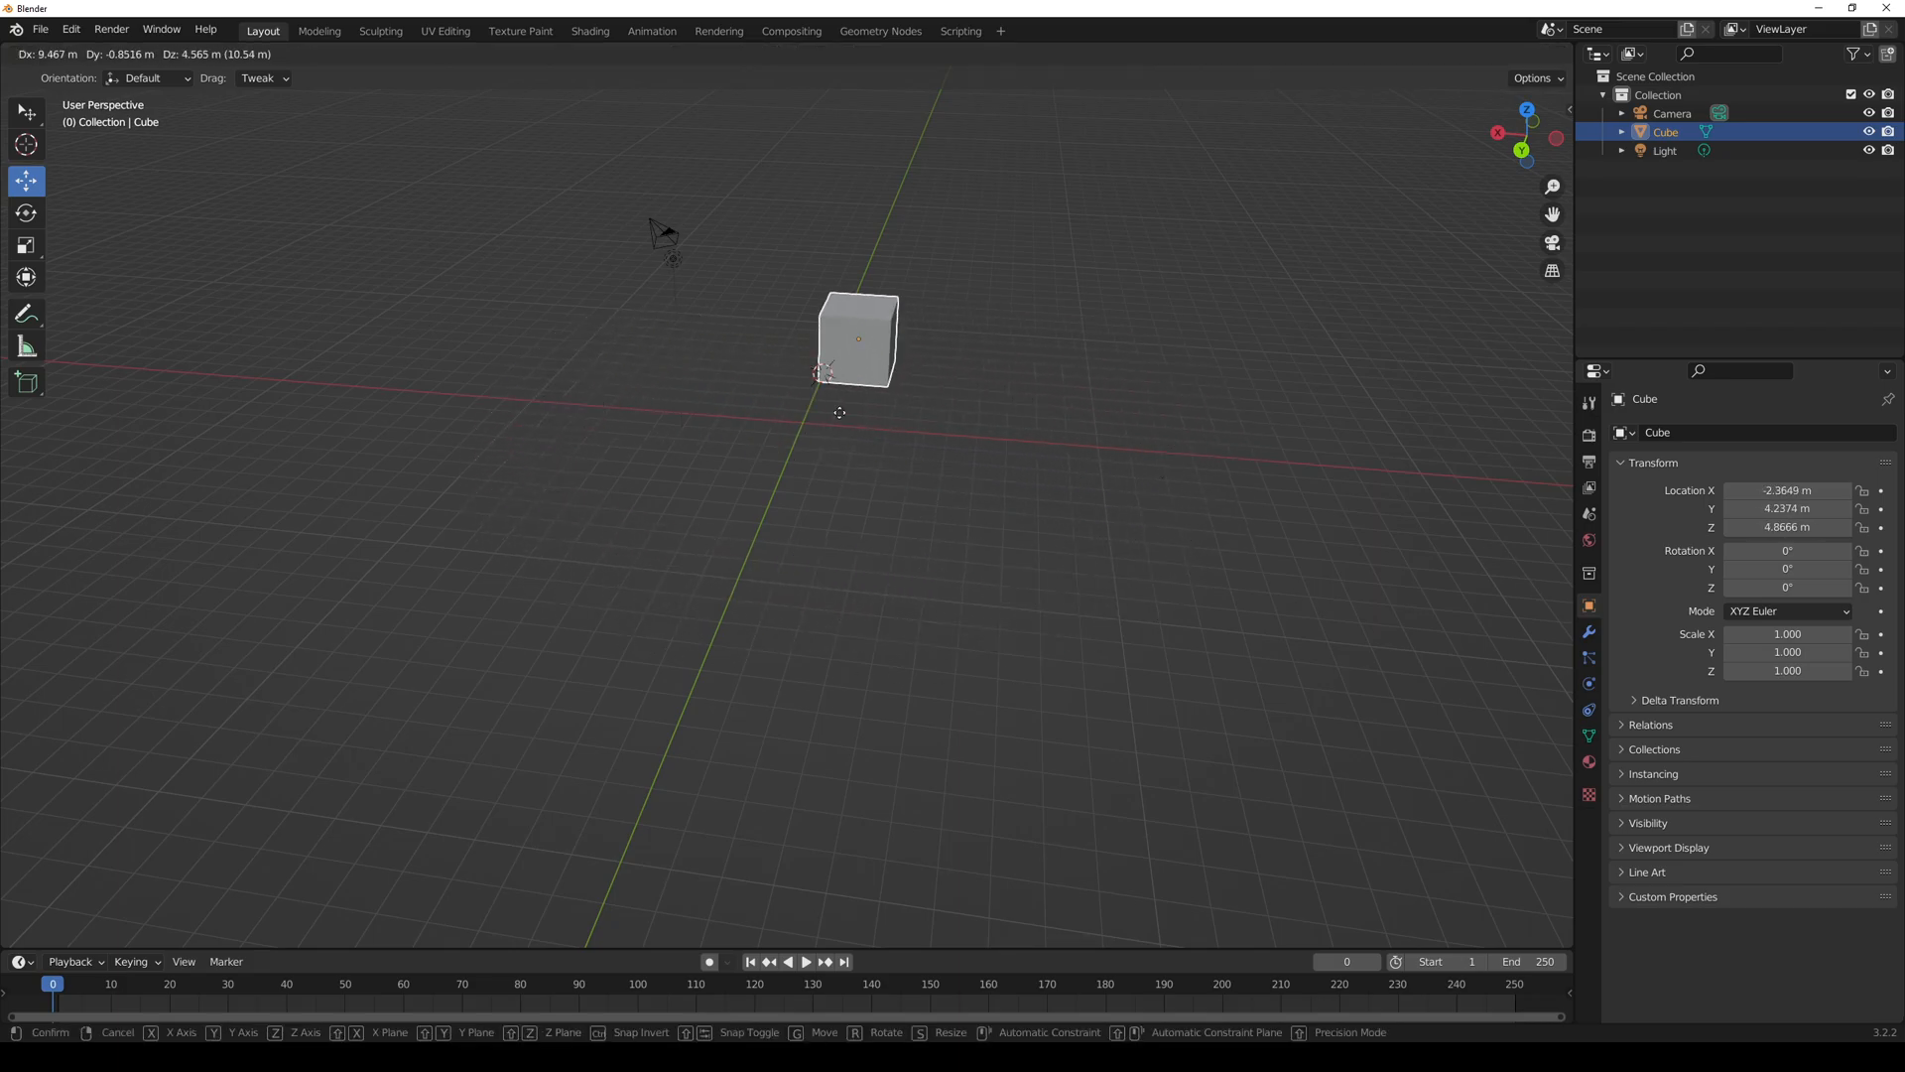
left_click(507, 394)
key("g")
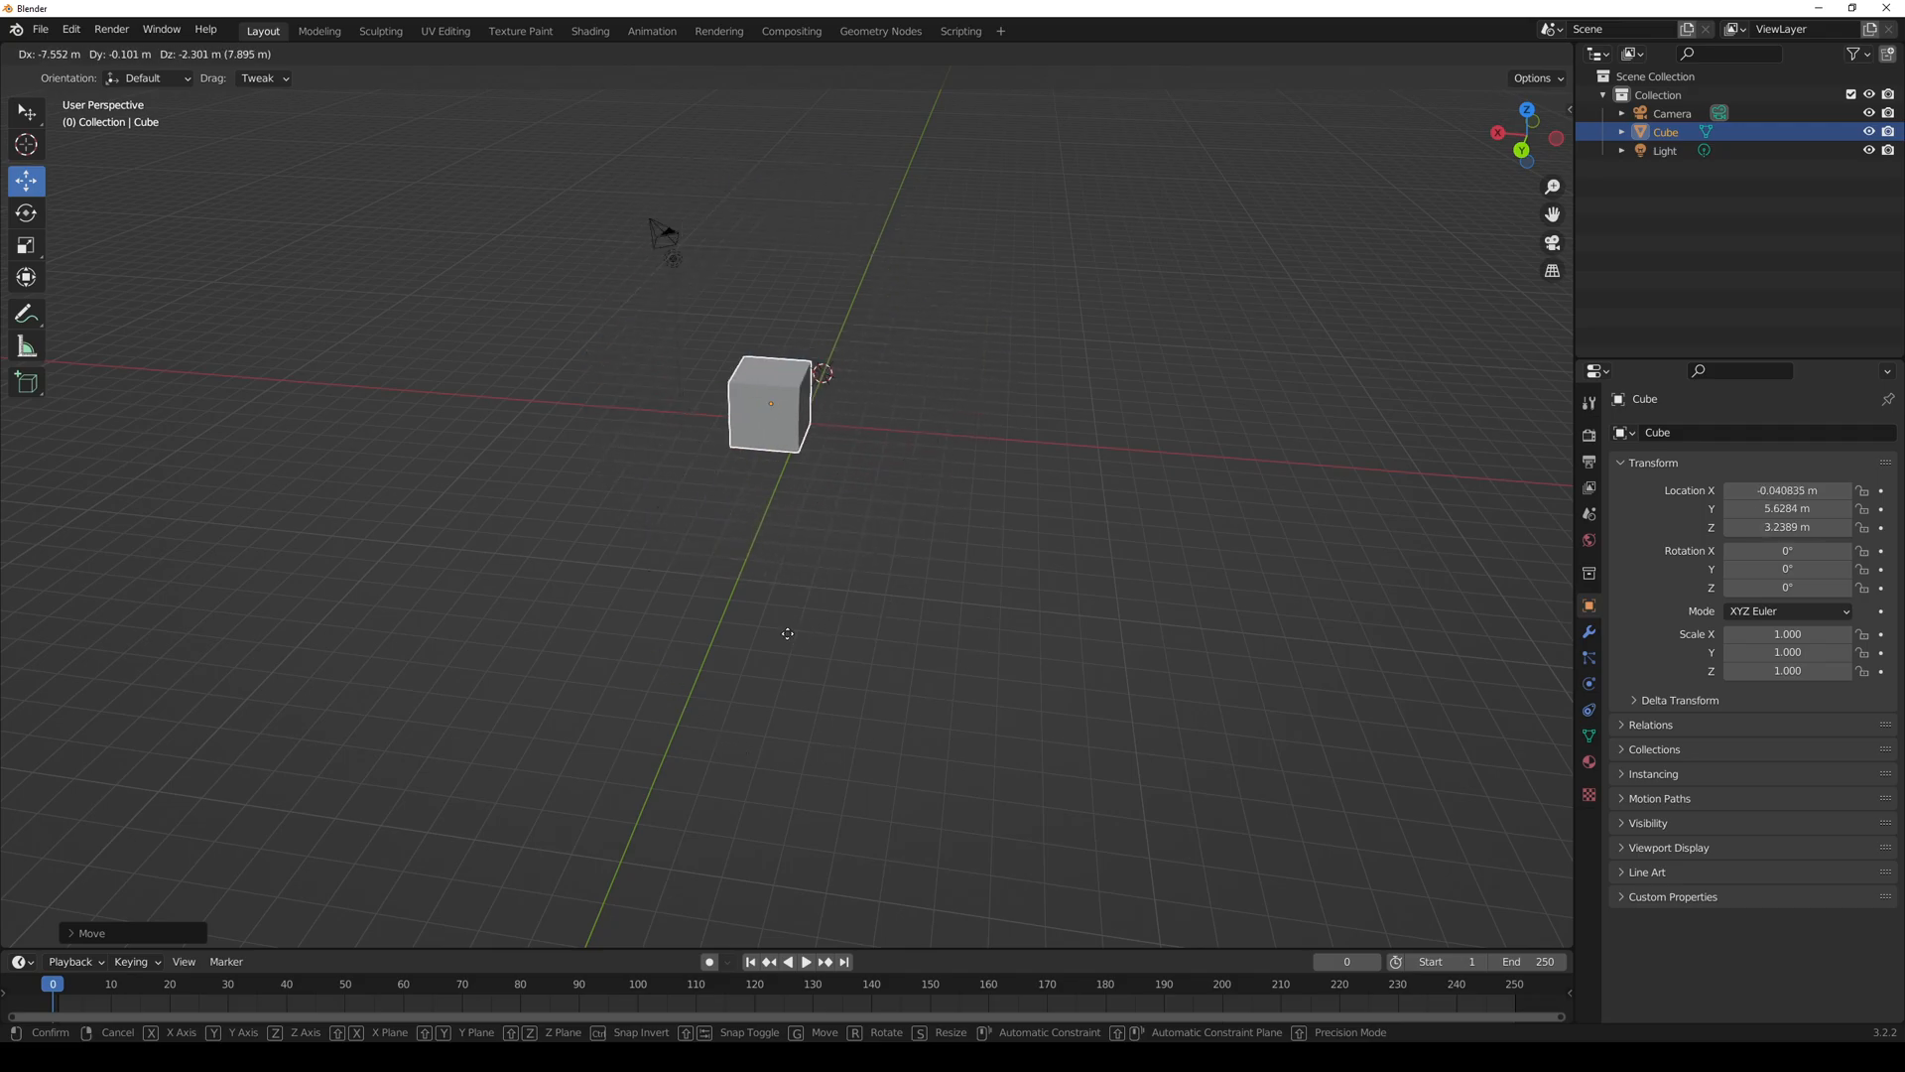
left_click(683, 589)
key("g")
left_click(712, 545)
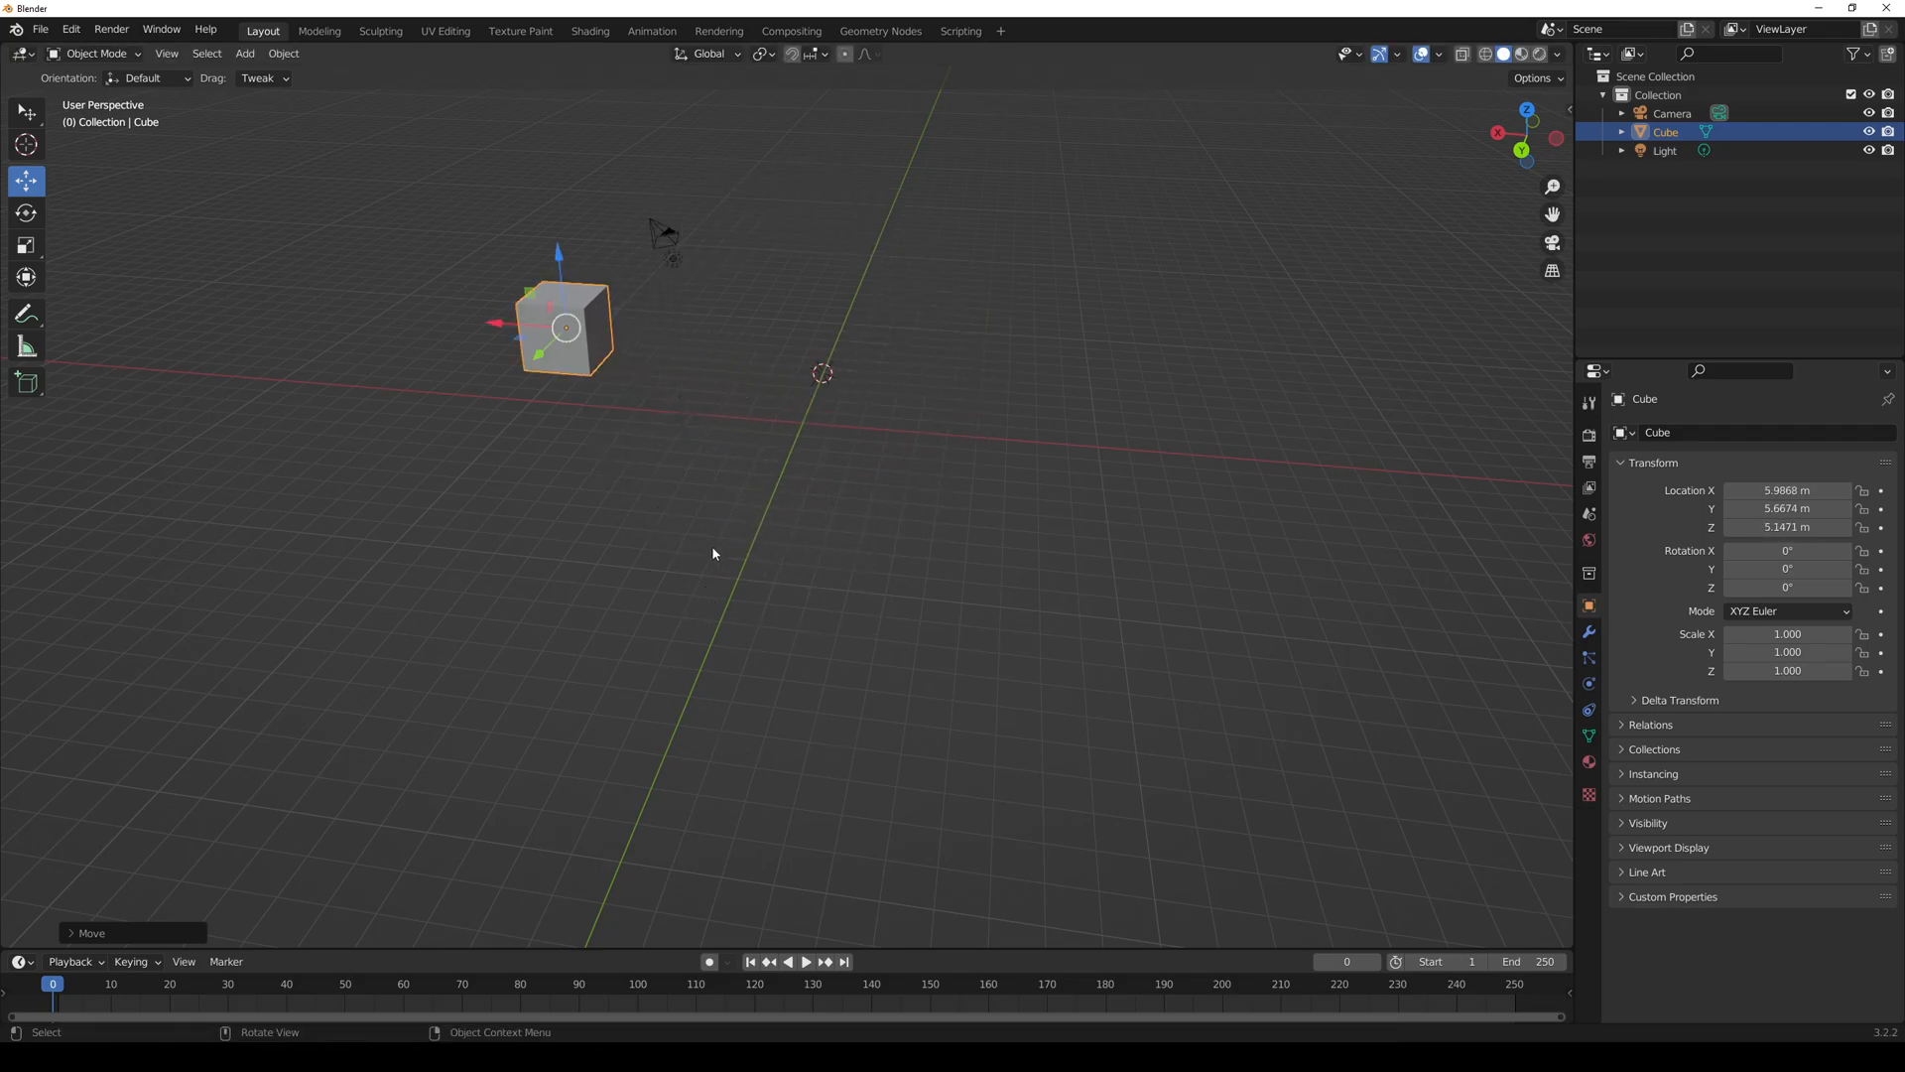
- Deselect the cube, restore its selection, and move it down along the Z axis to about -0.3 m
left_click(749, 573)
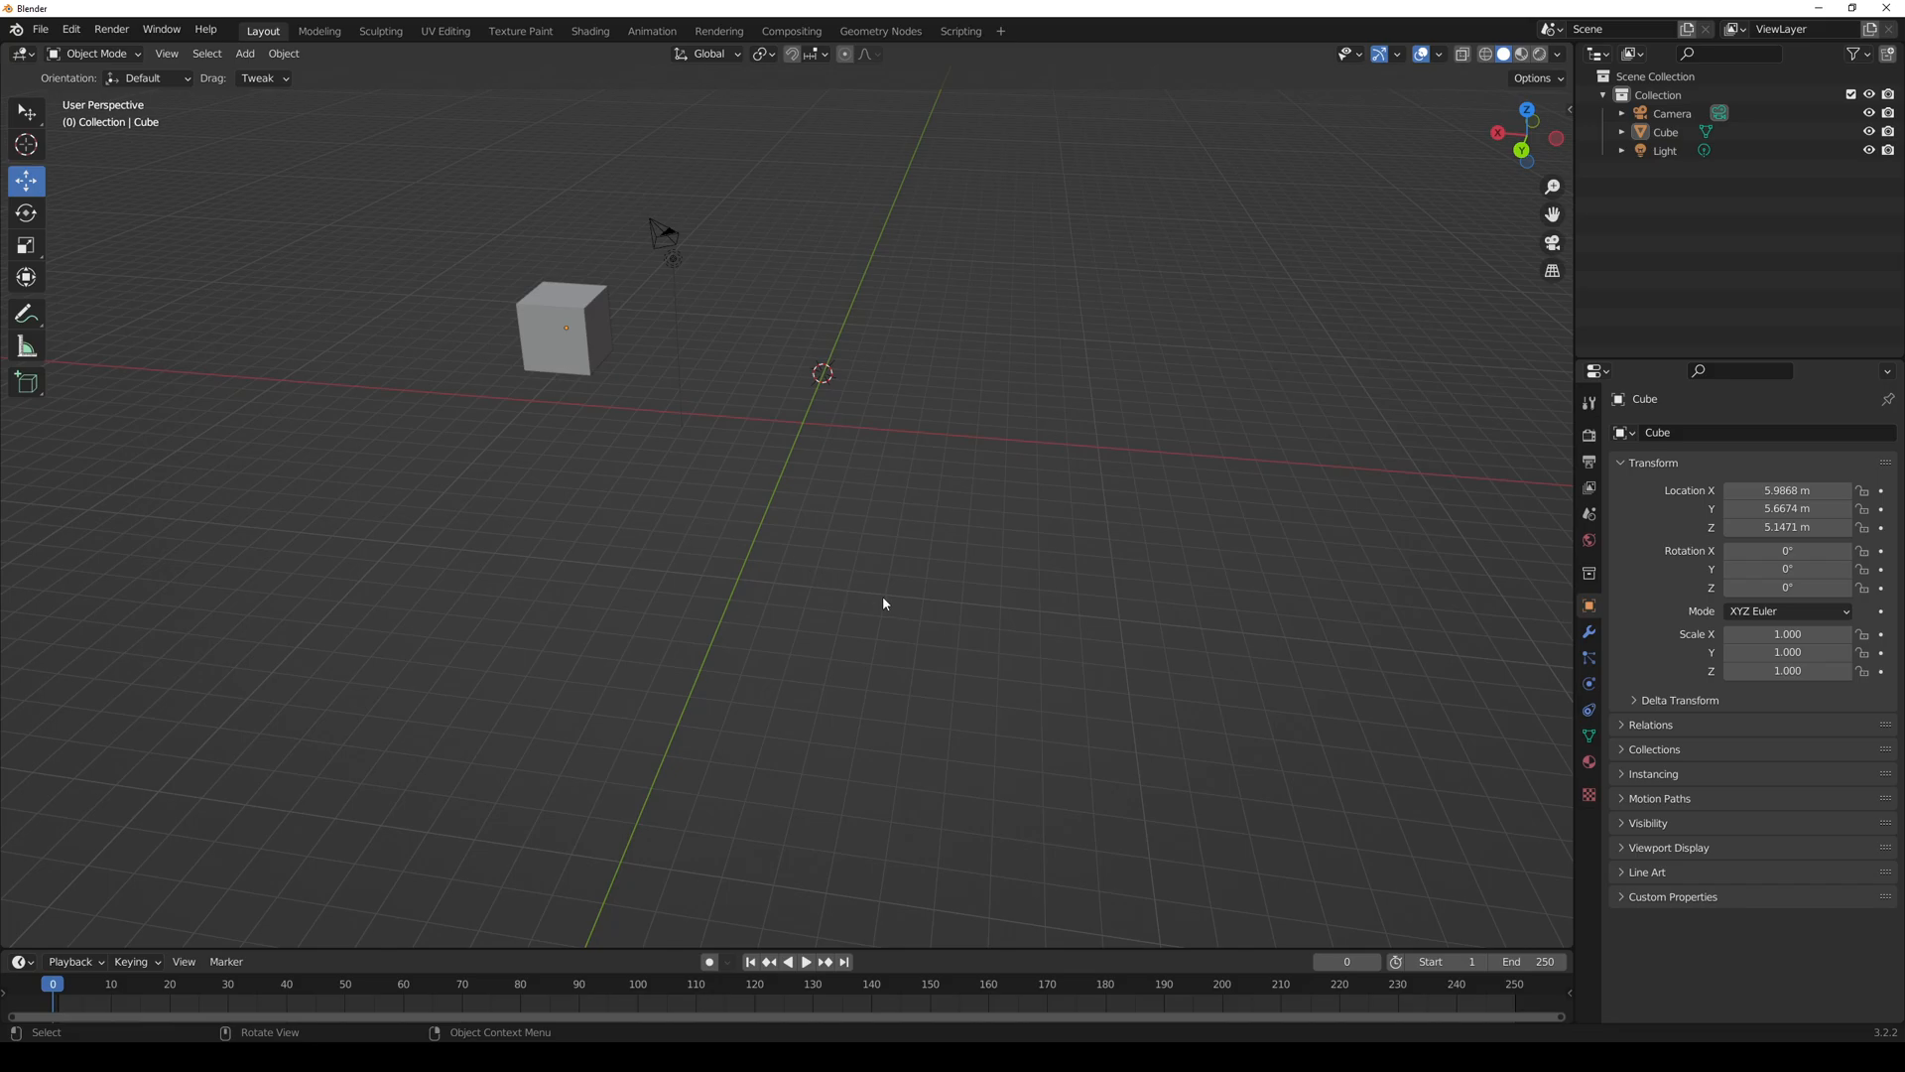
key("ctrl+z")
middle_click_drag(1031, 572, 903, 546)
key("g")
key("z")
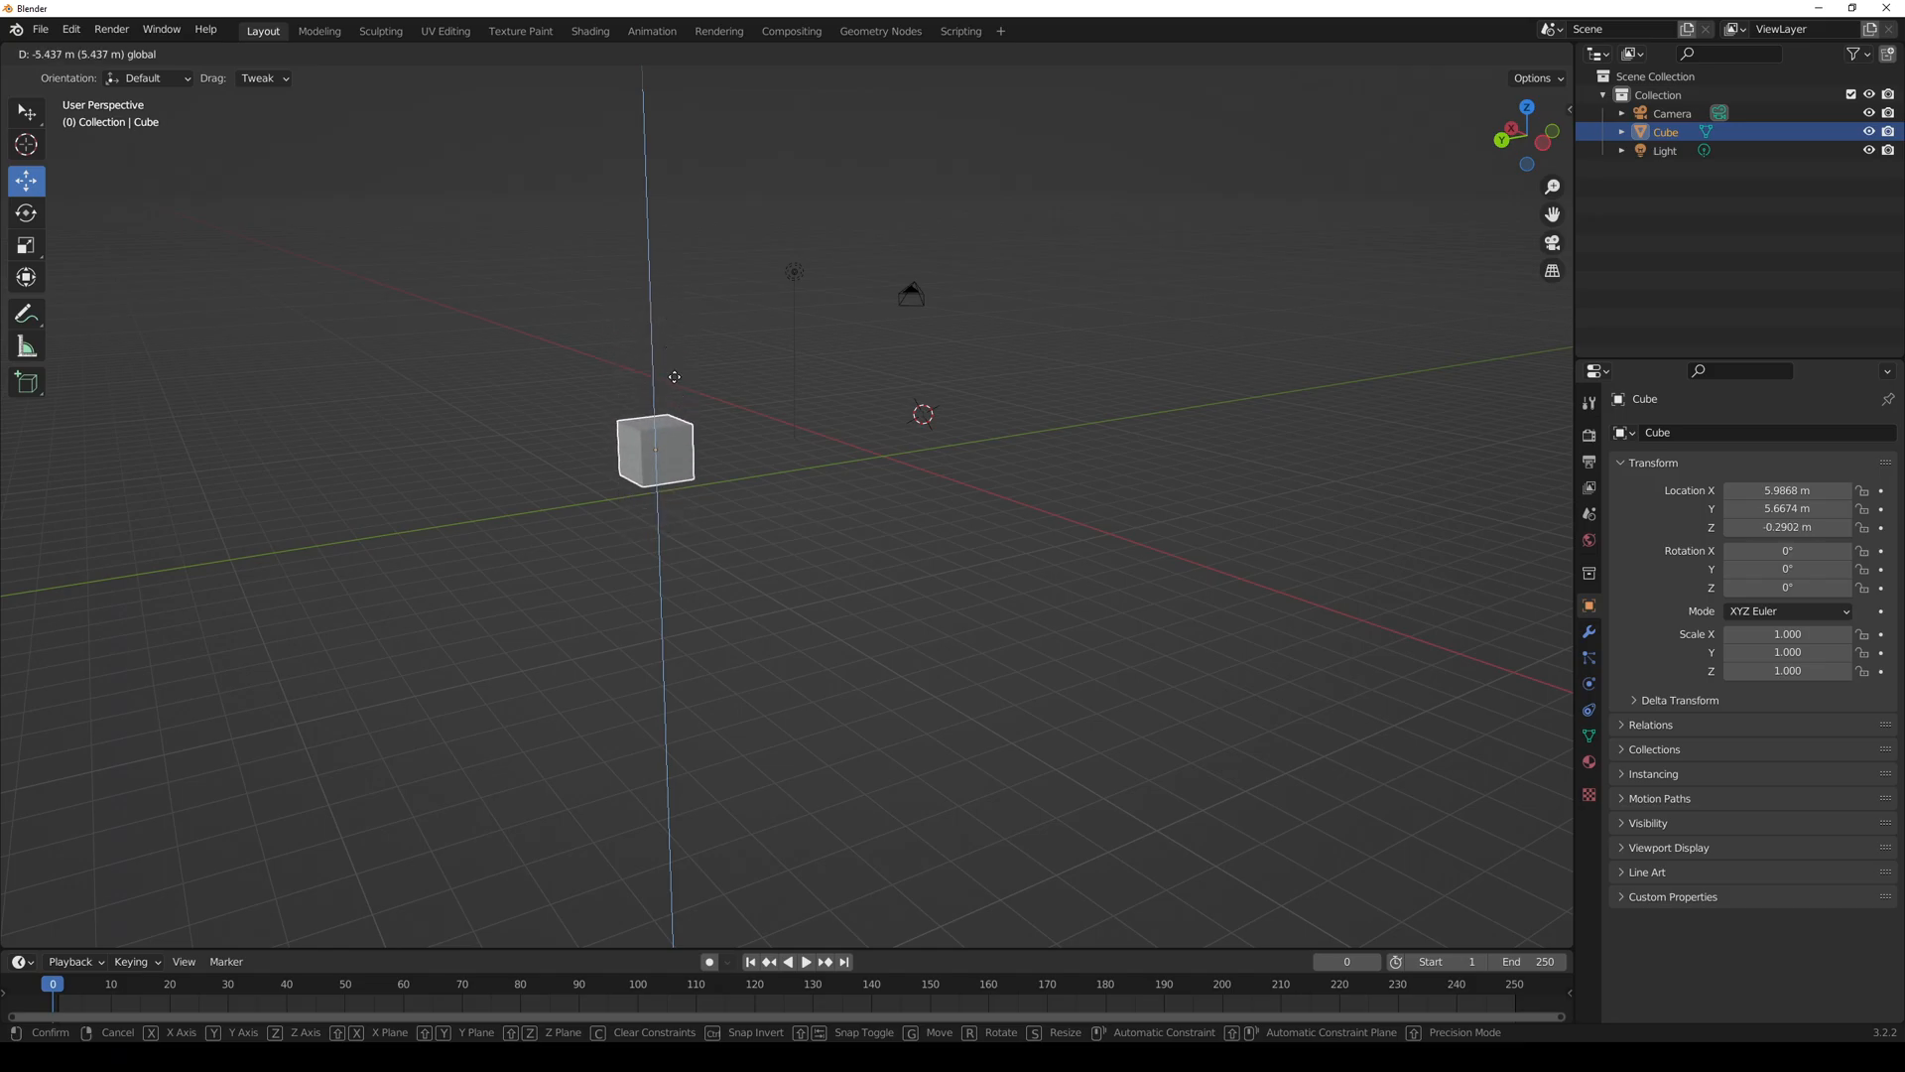
left_click(675, 377)
- Set the cube's Z, Y and X location values to 0 m
double_click(1770, 527)
type("0")
key("Return")
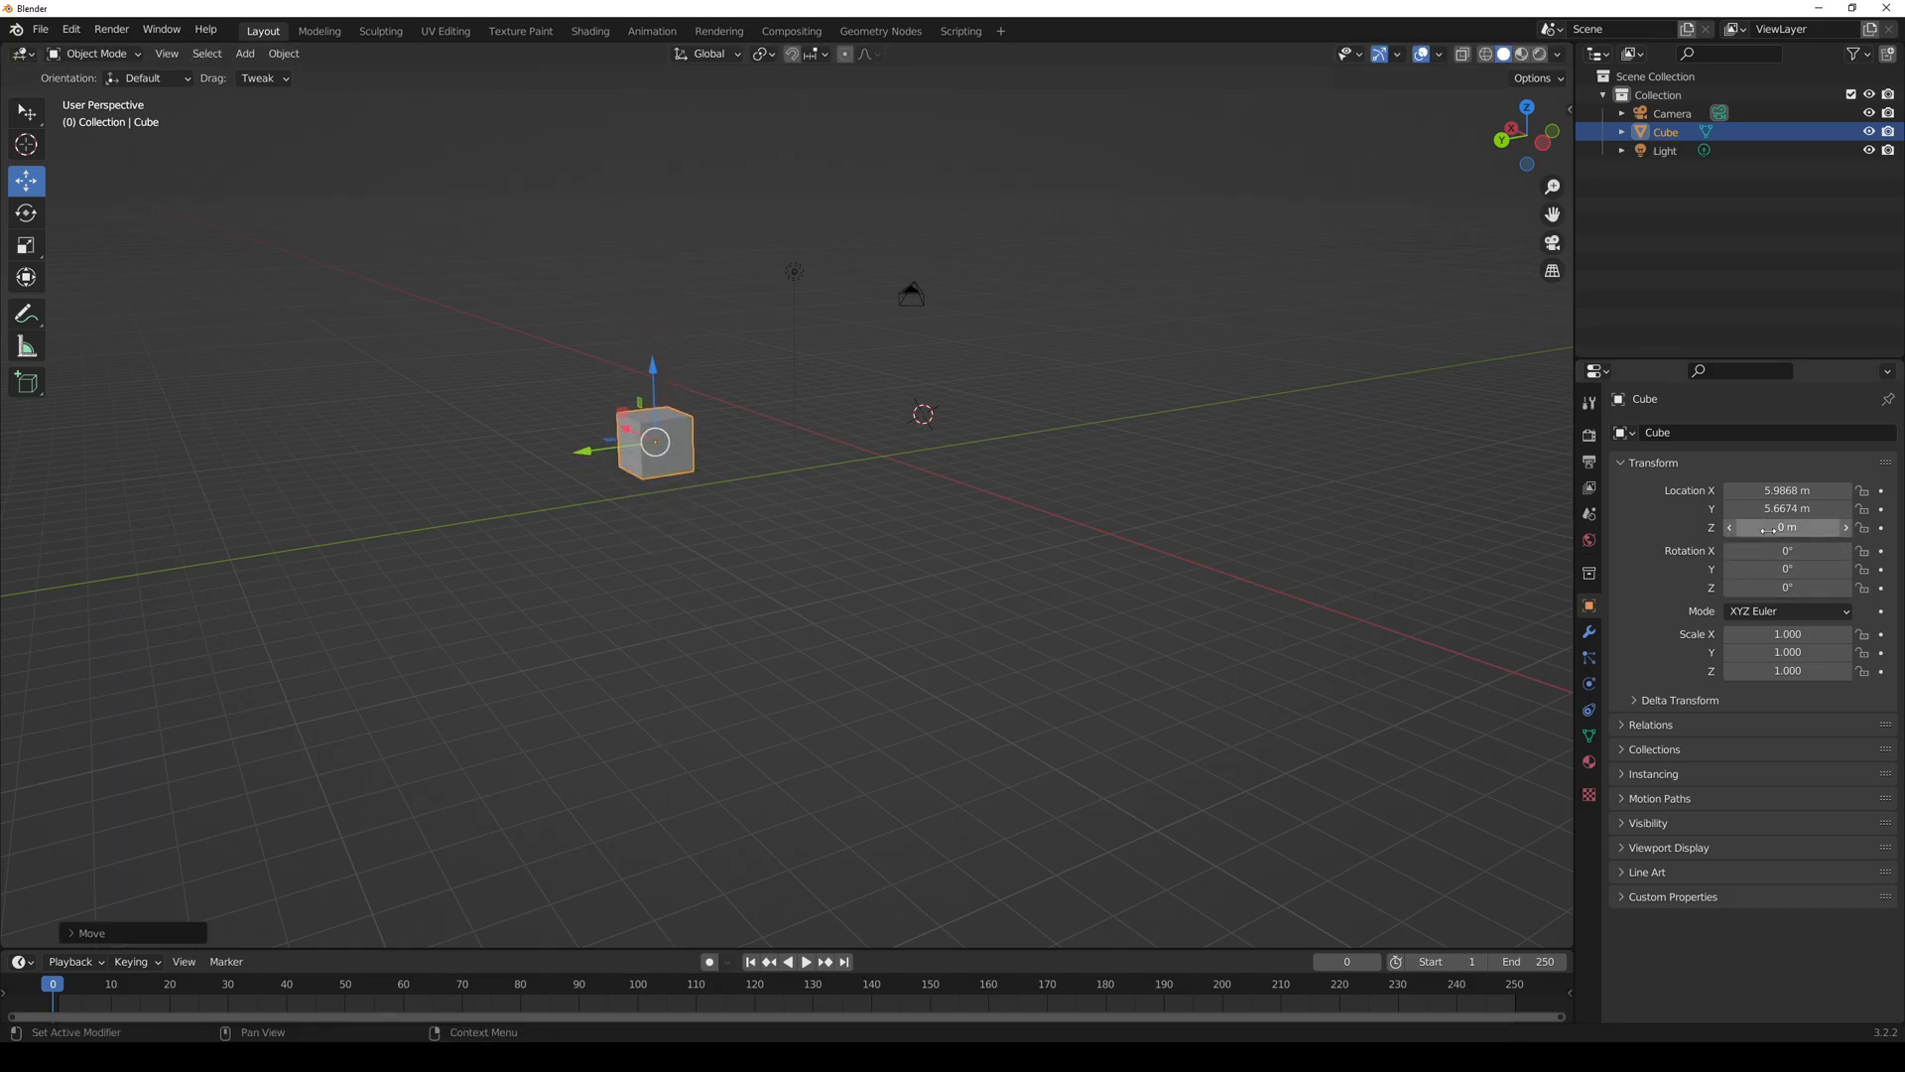
double_click(1799, 509)
type("0")
key("Return")
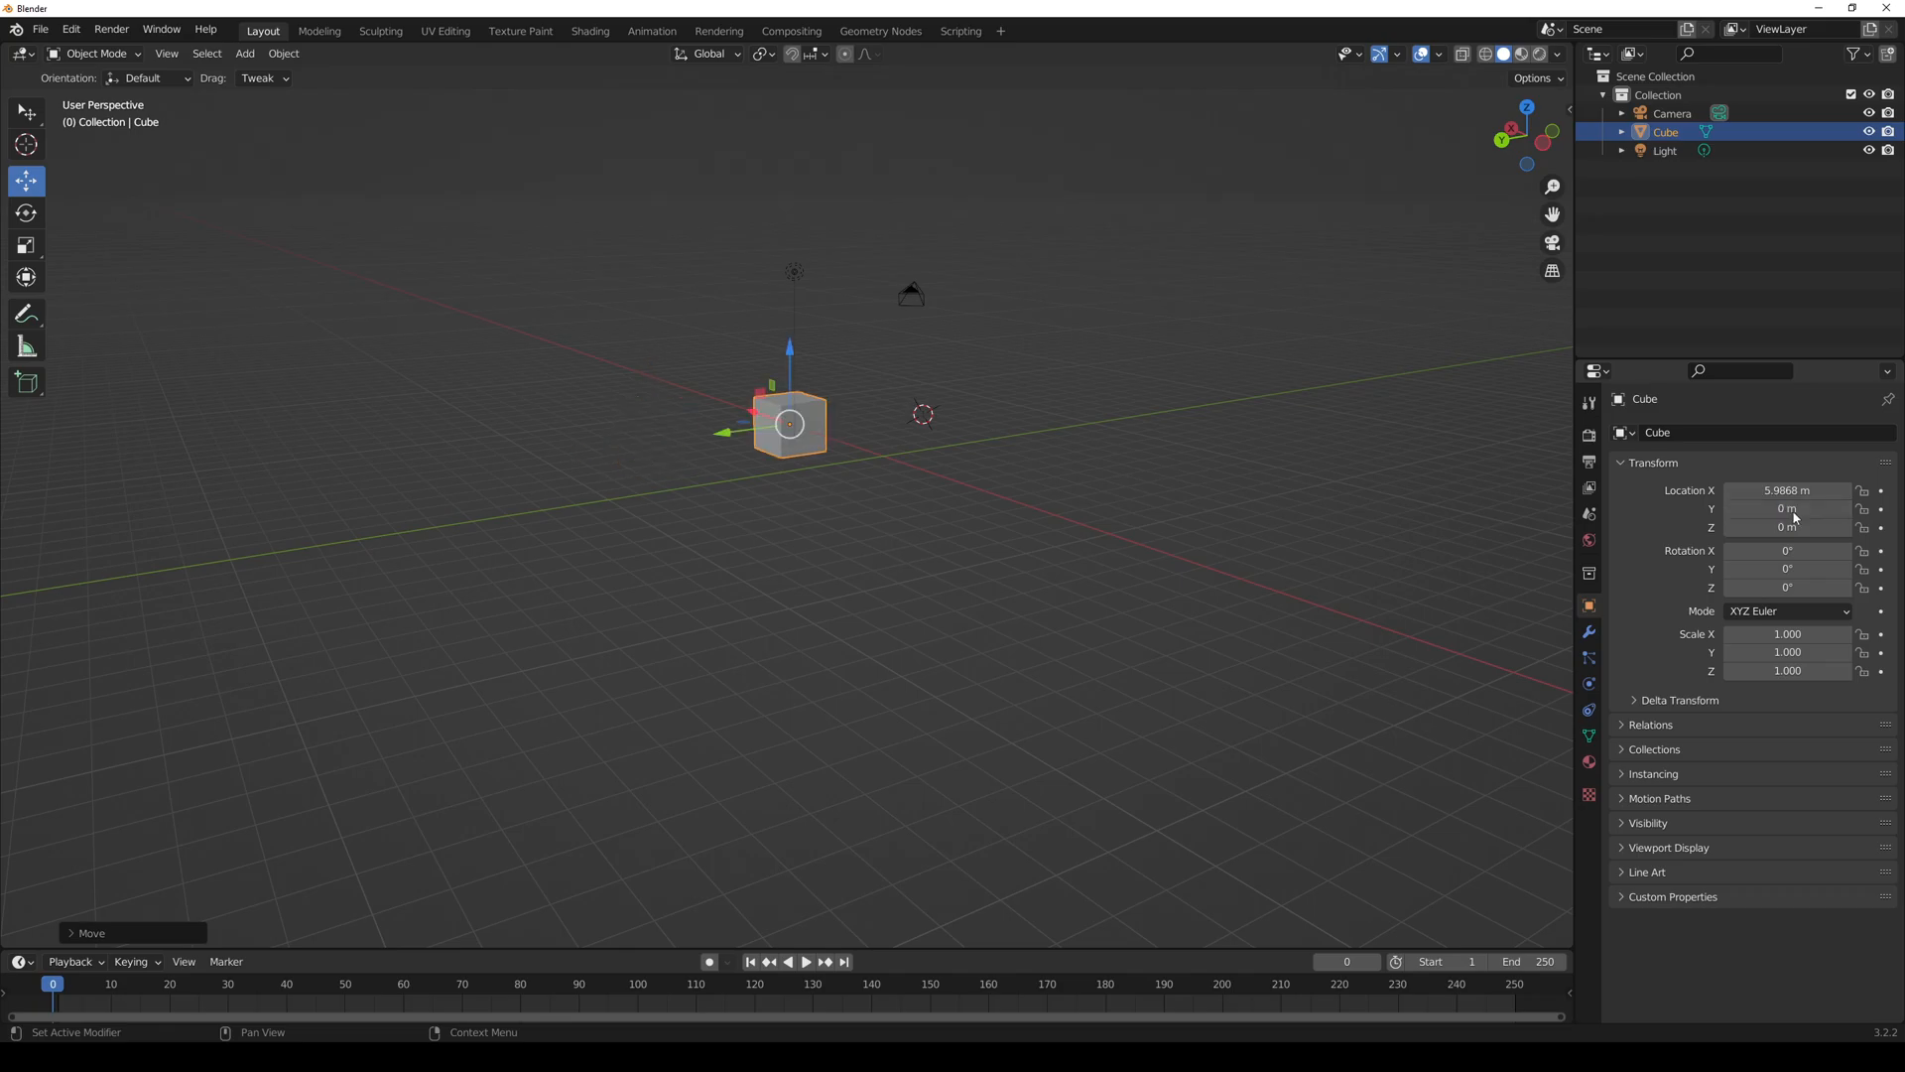
double_click(1786, 490)
type("0")
key("Return")
- Grab the cube freely to about X 10.6 m, Y 1.1 m, Z 0.9 m and clear its location back to the origin
middle_click_drag(1336, 520, 915, 468)
key("g")
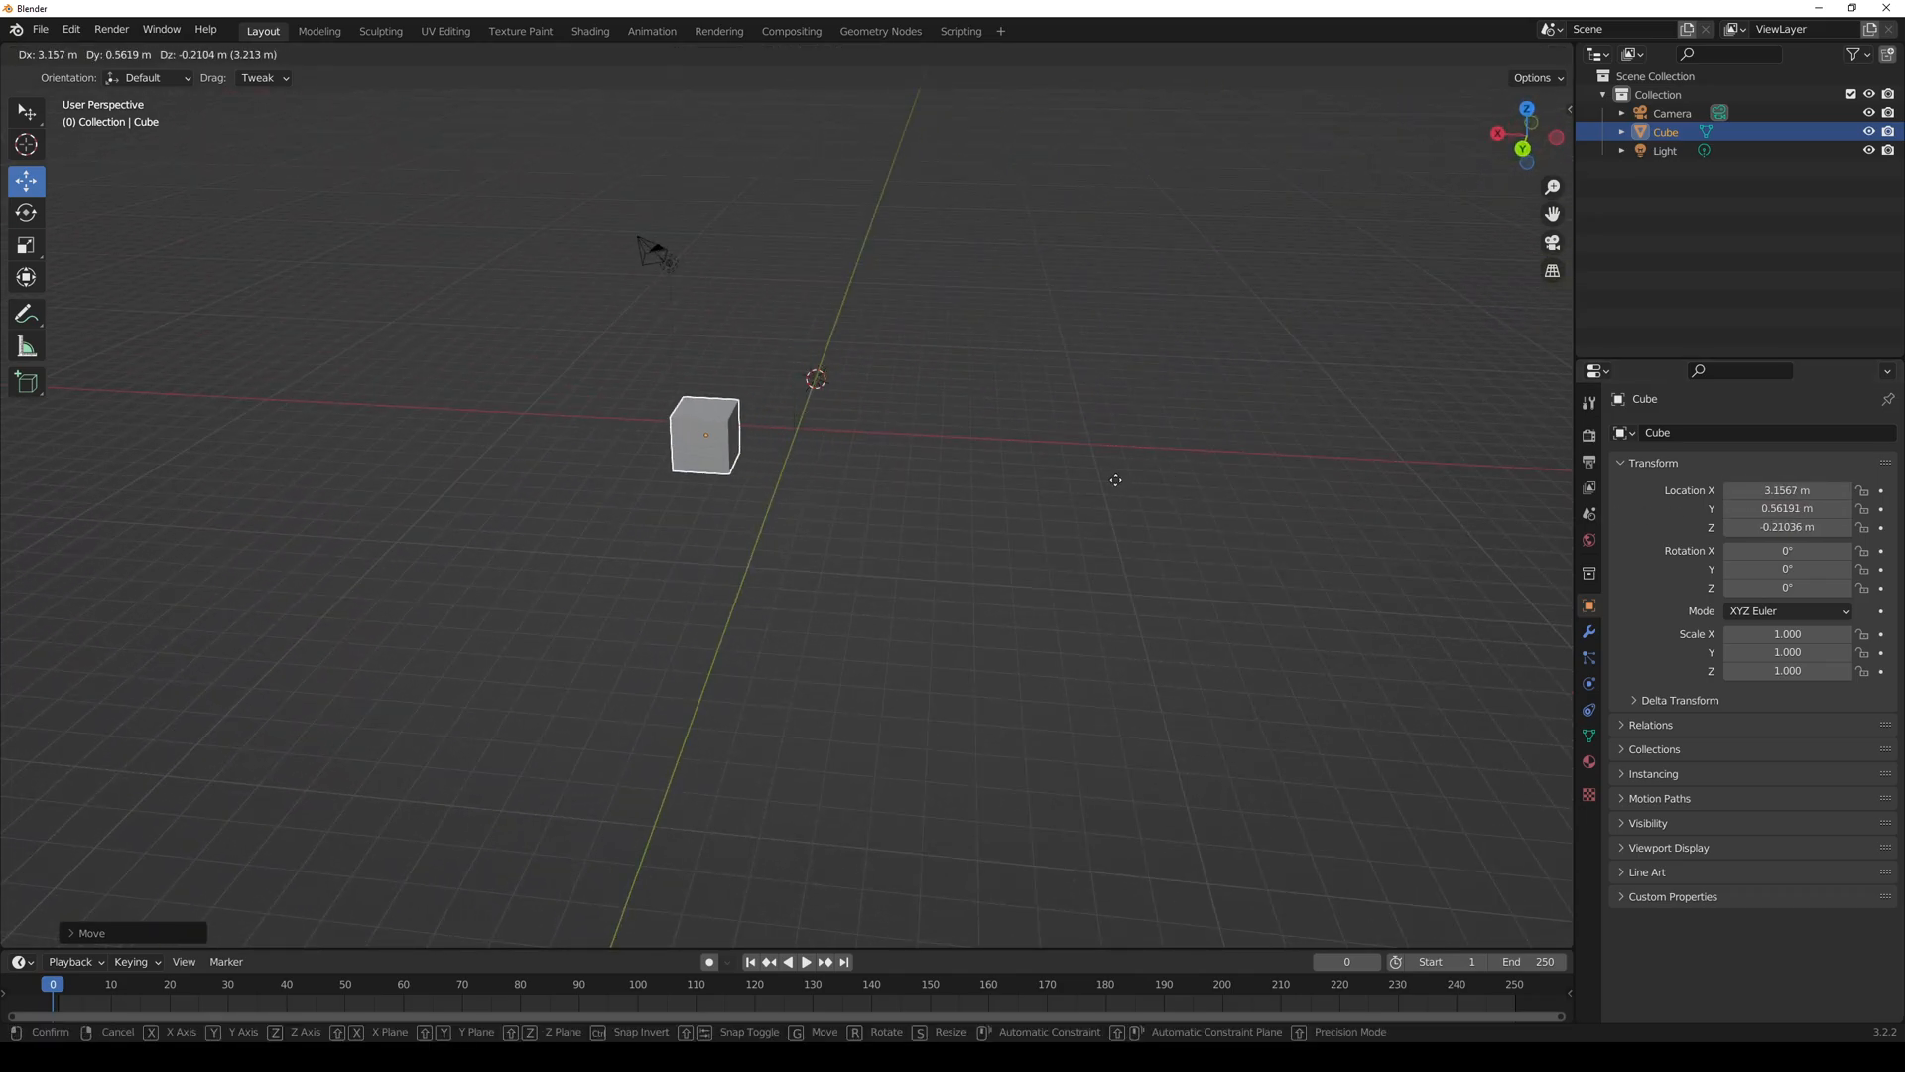
left_click(941, 469)
key("g")
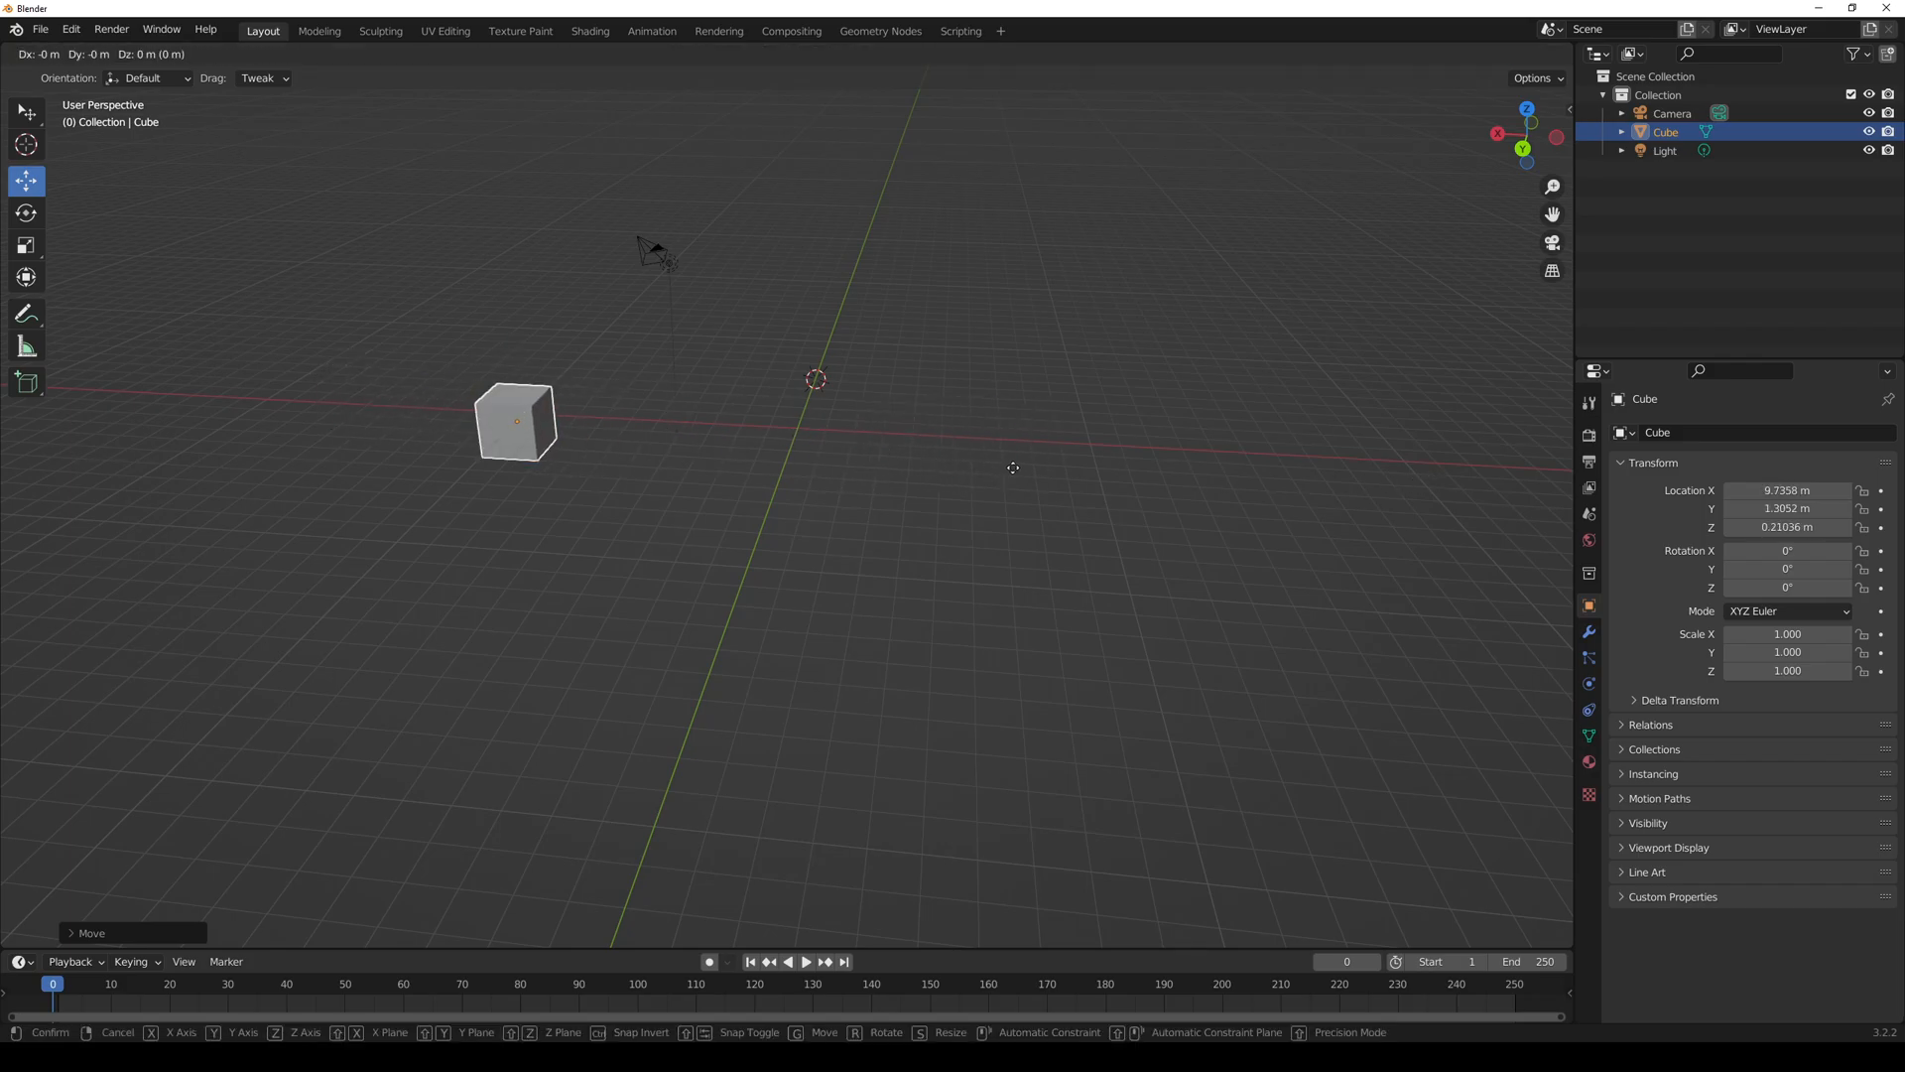
right_click(985, 444)
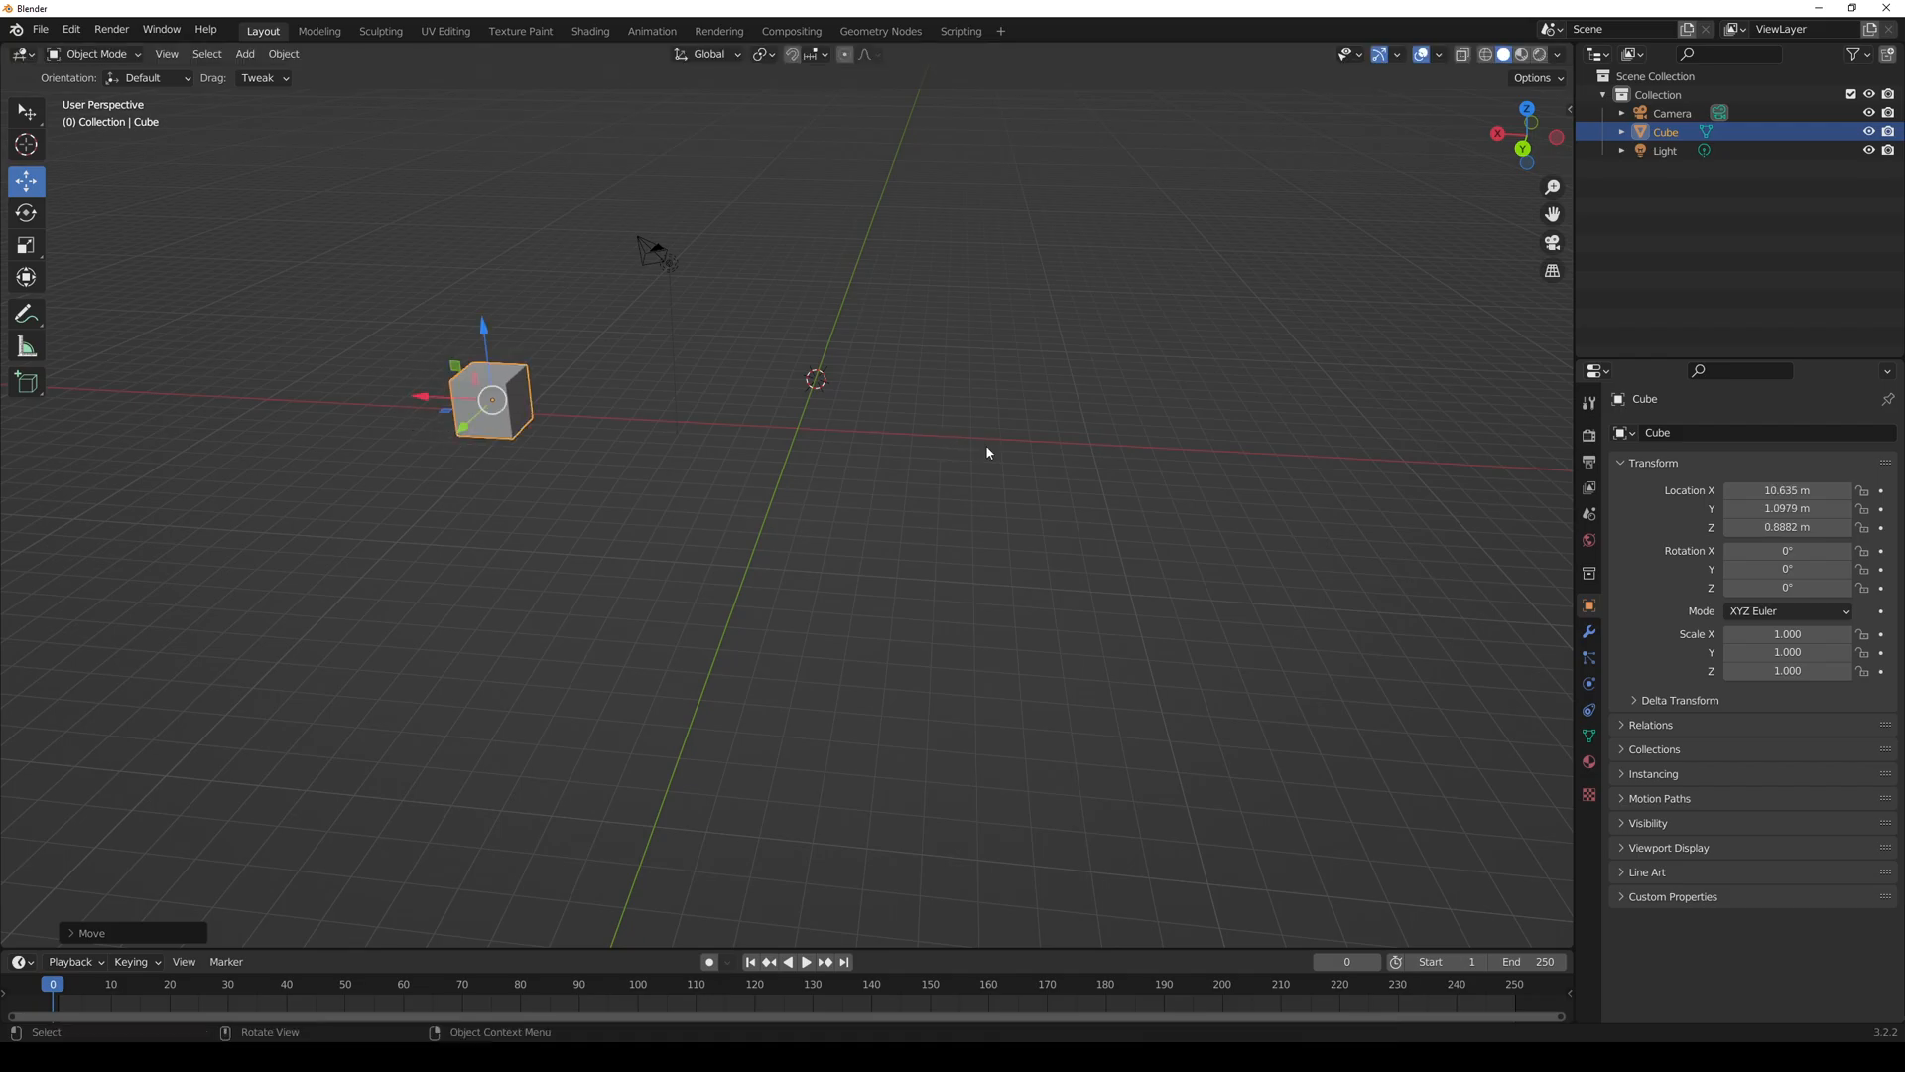
key("alt+g")
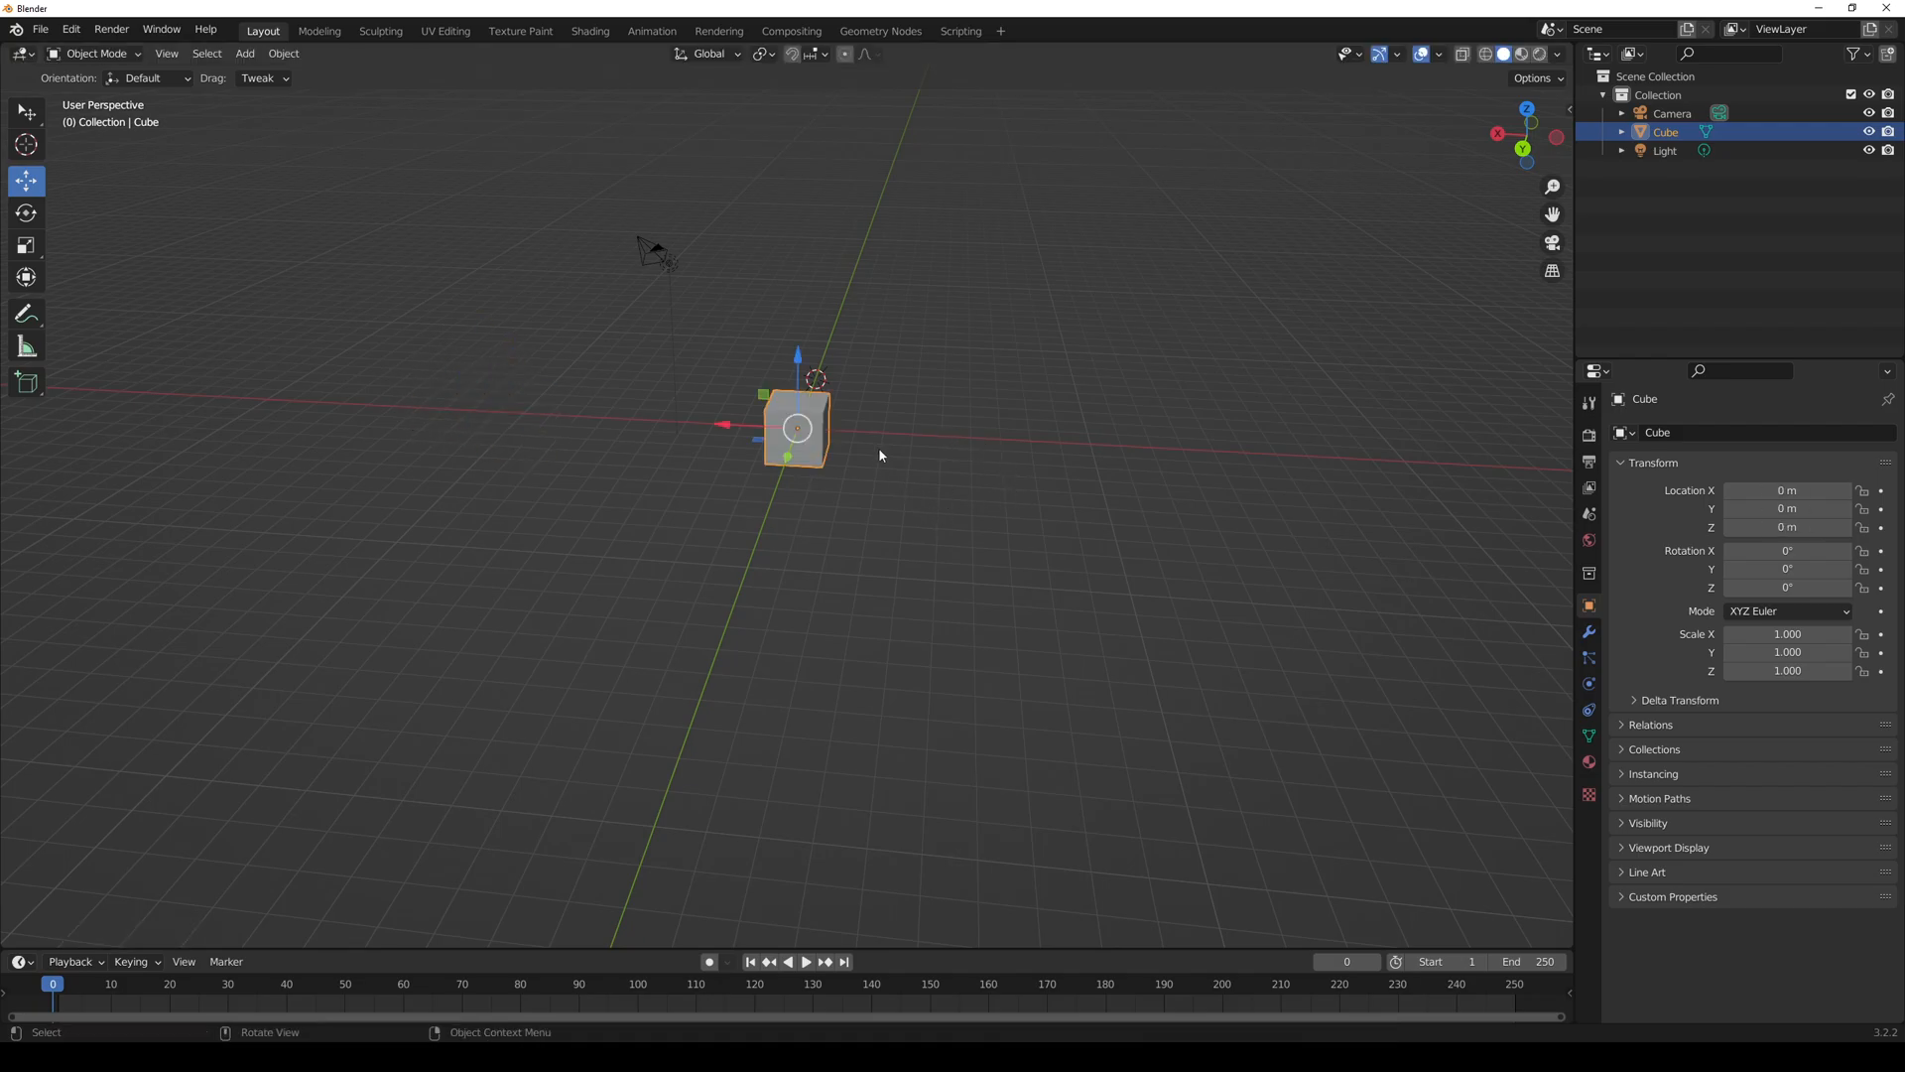
- Move the cube freely to about X -13.7 m, Y -4.4 m, Z 4.8 m and undo the move
key("g")
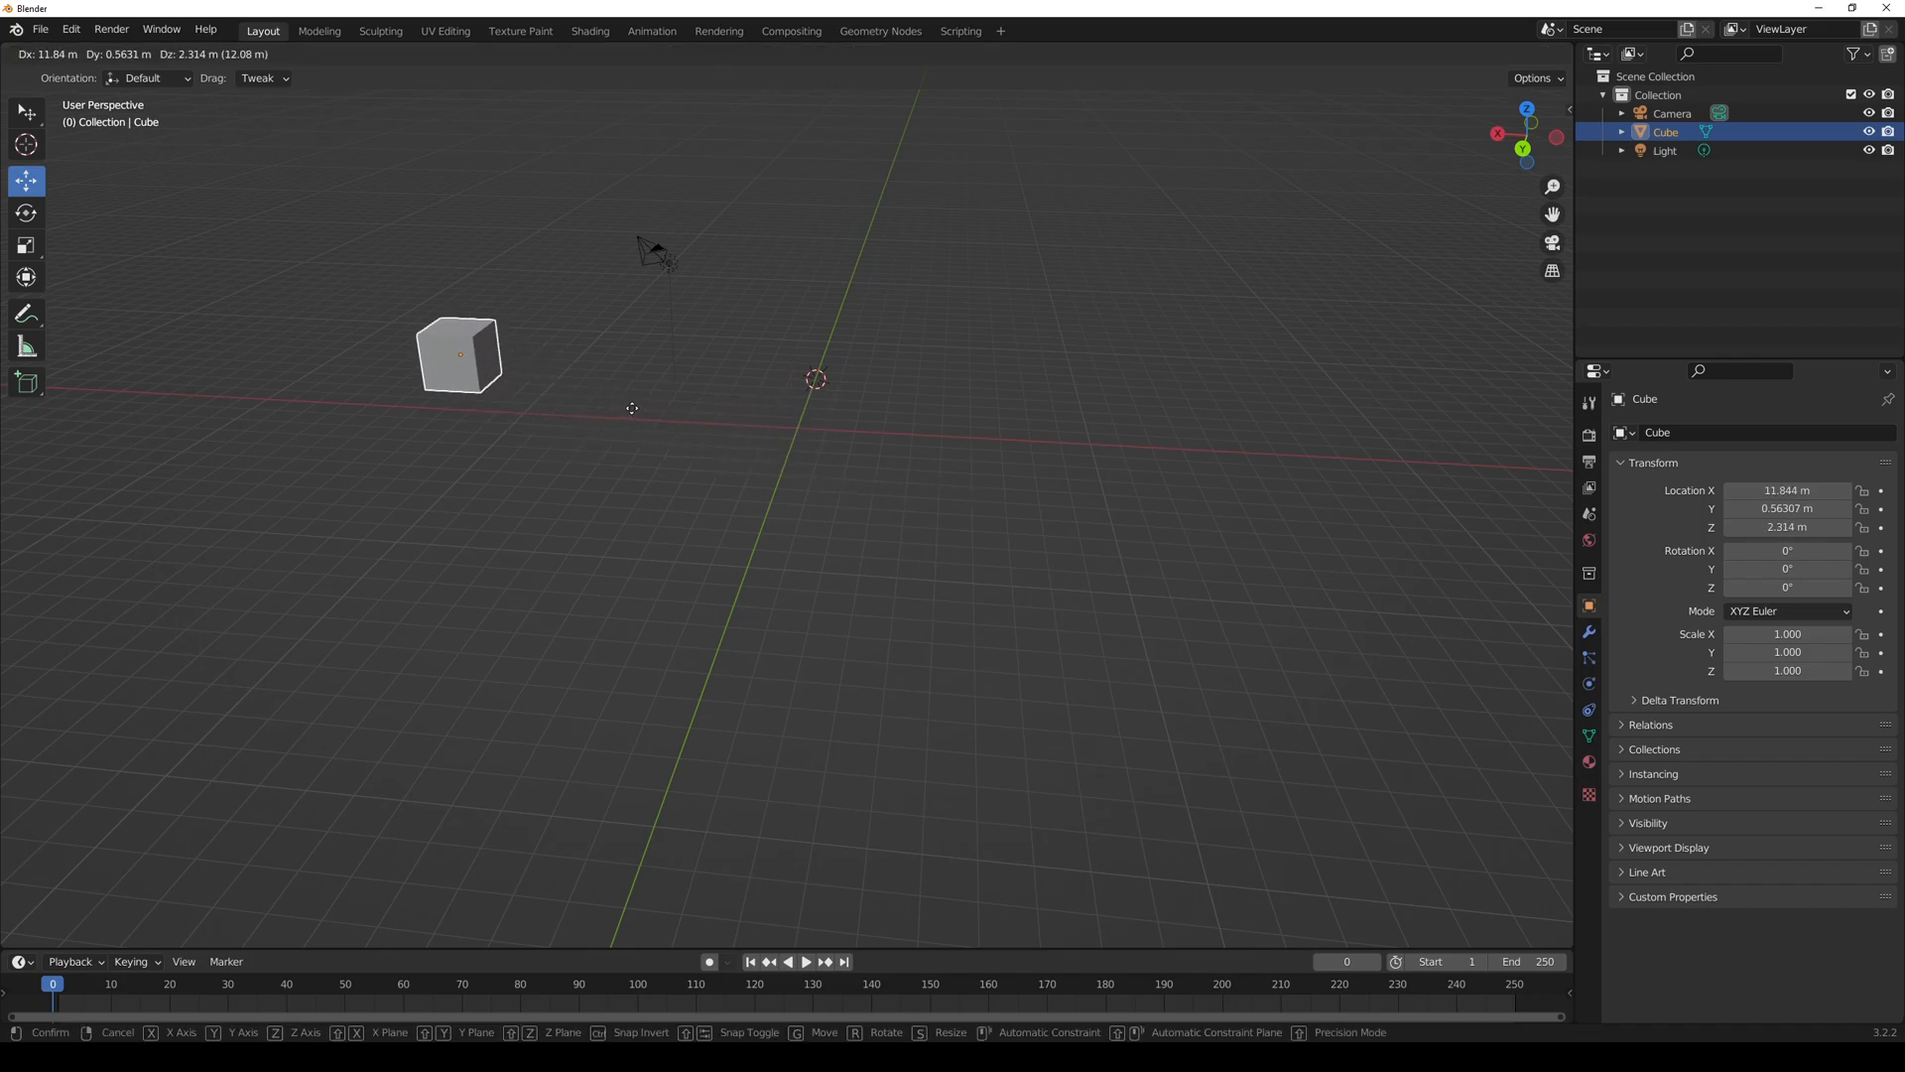
right_click(770, 462)
key("g")
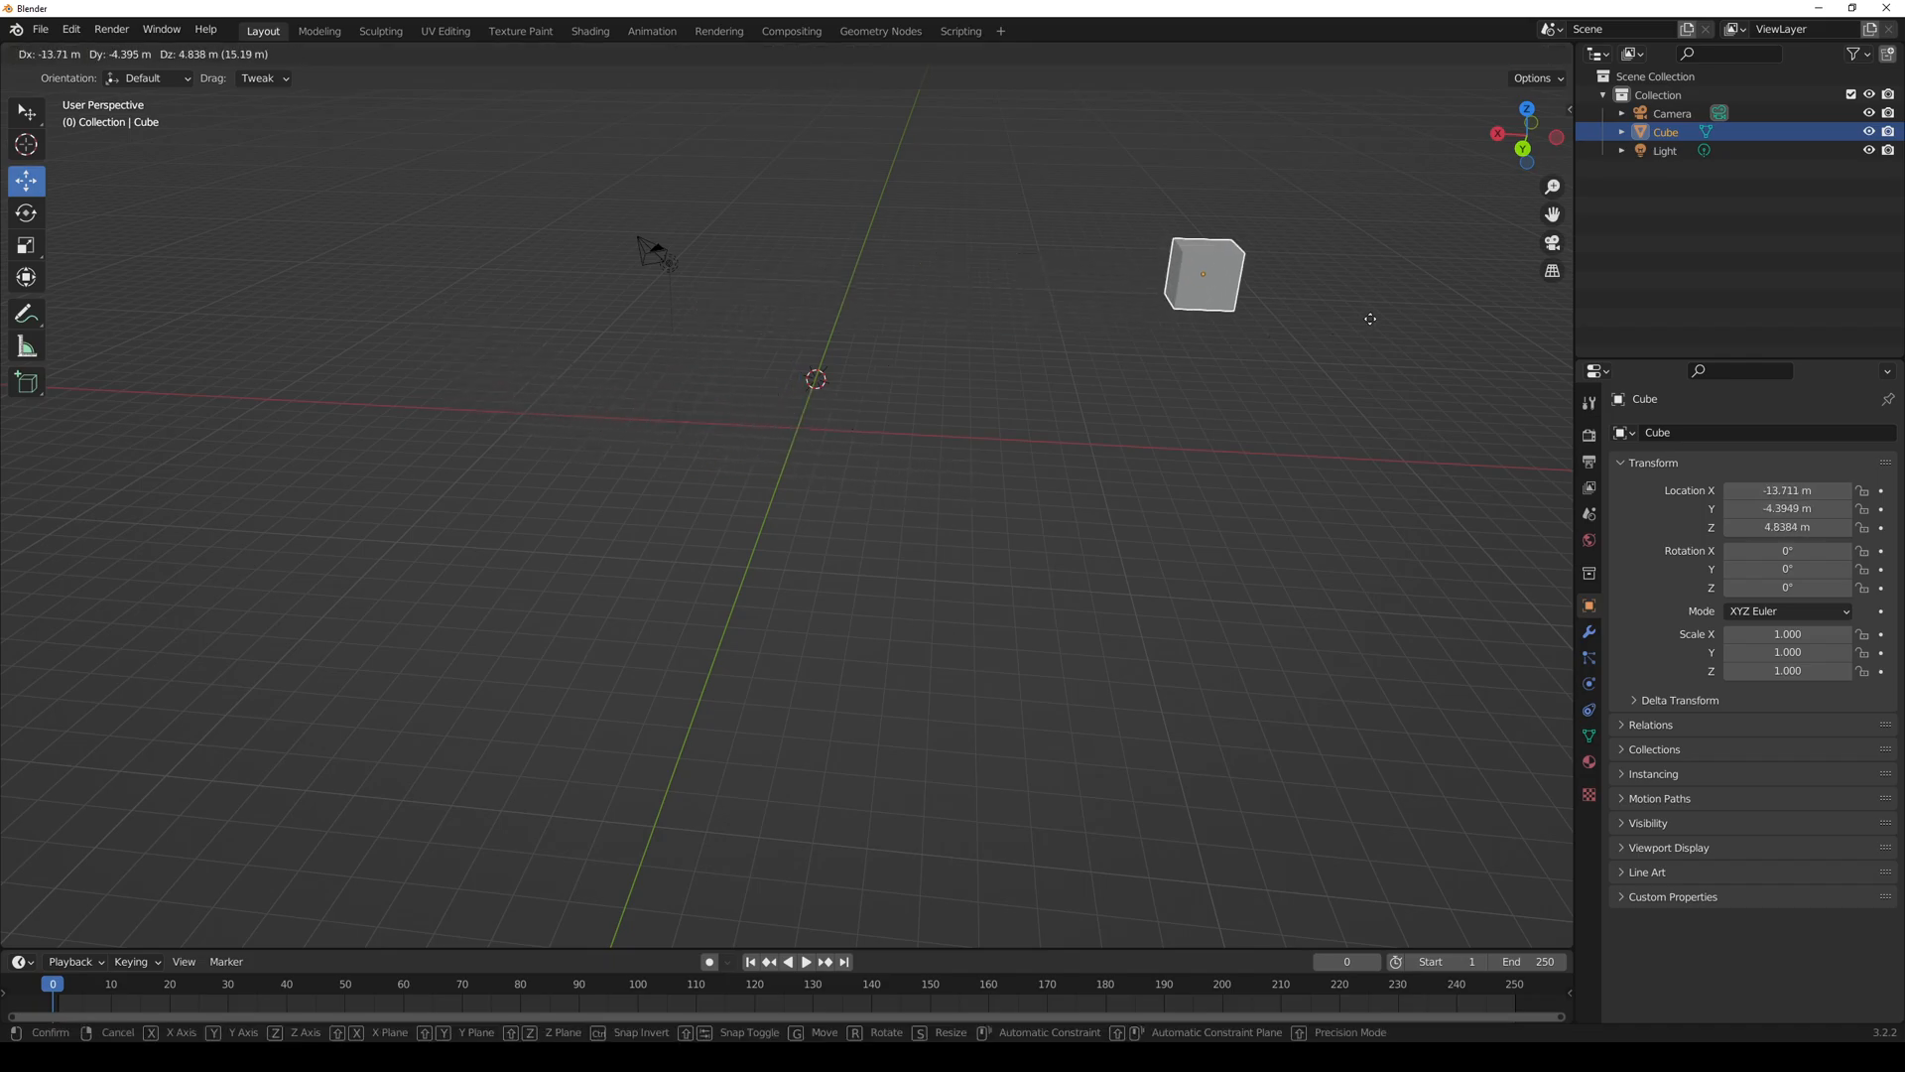
left_click(1370, 319)
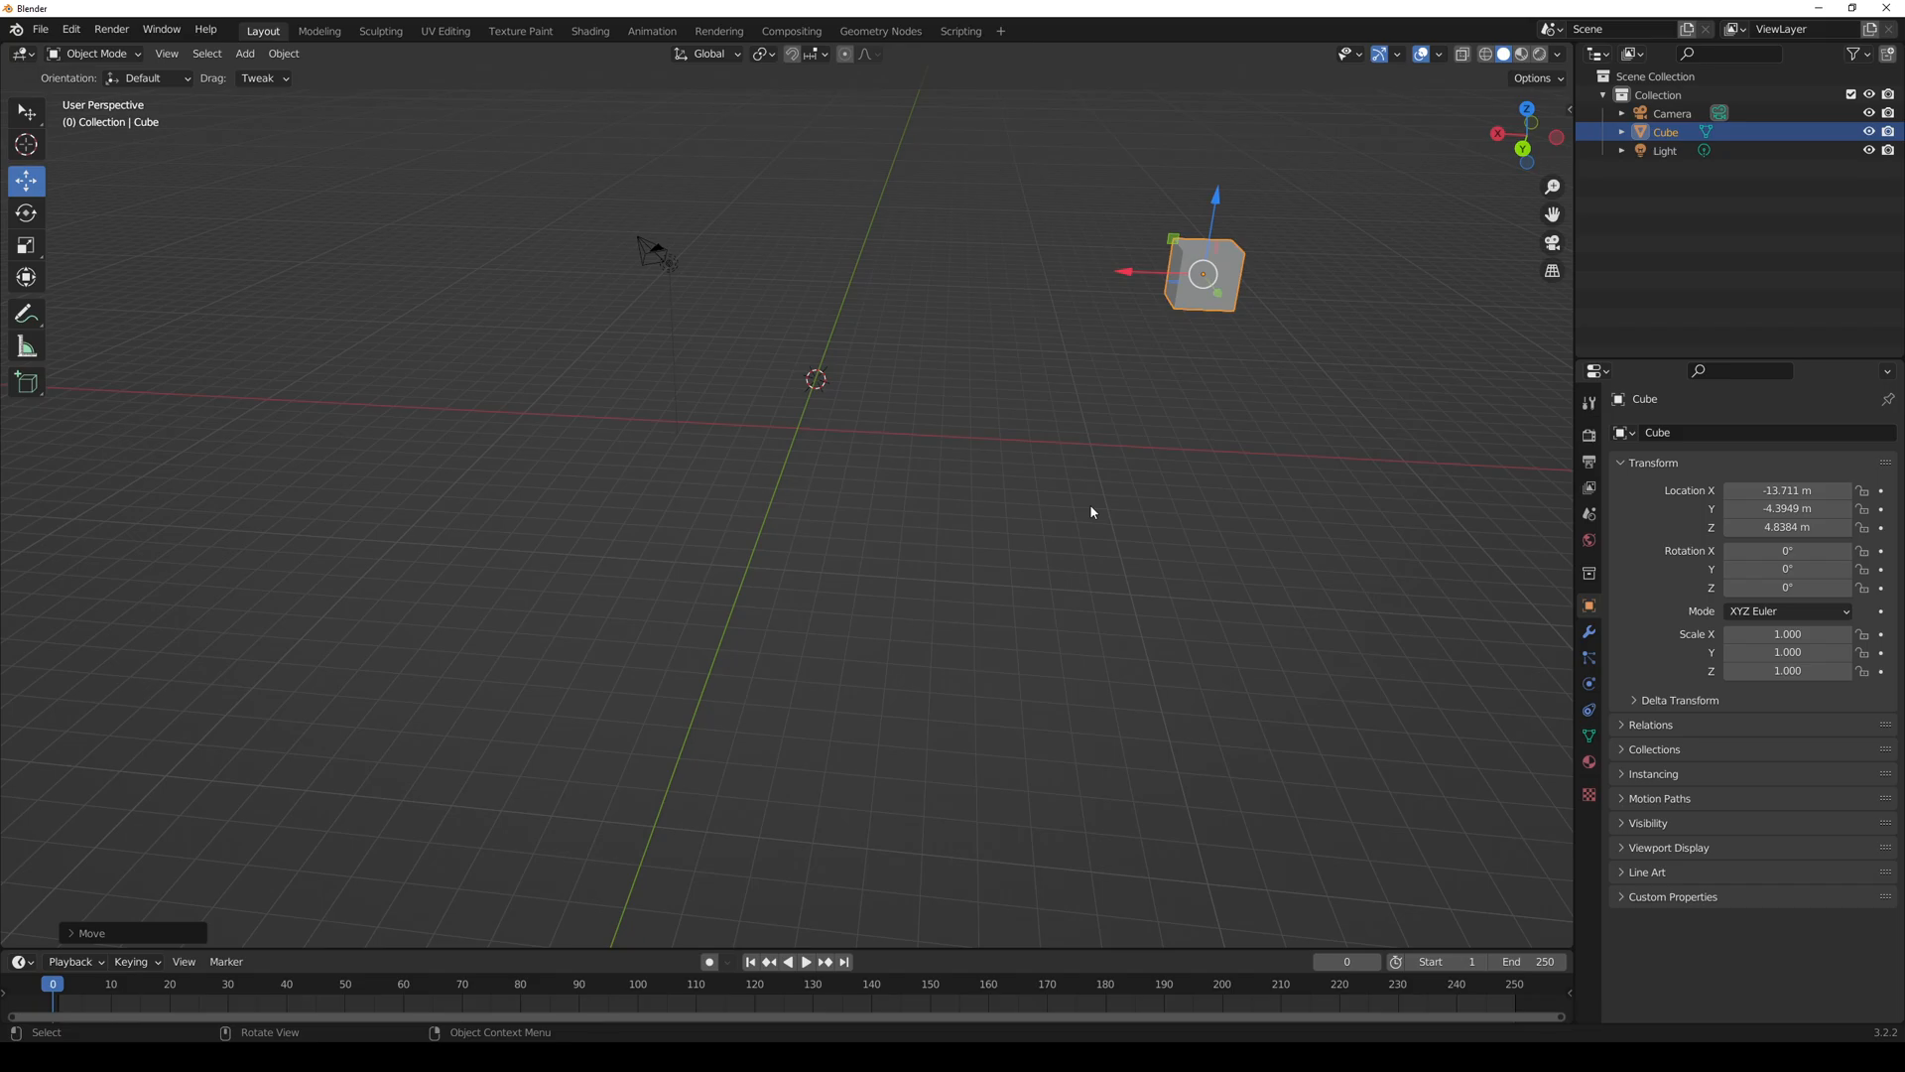
key("ctrl+z")
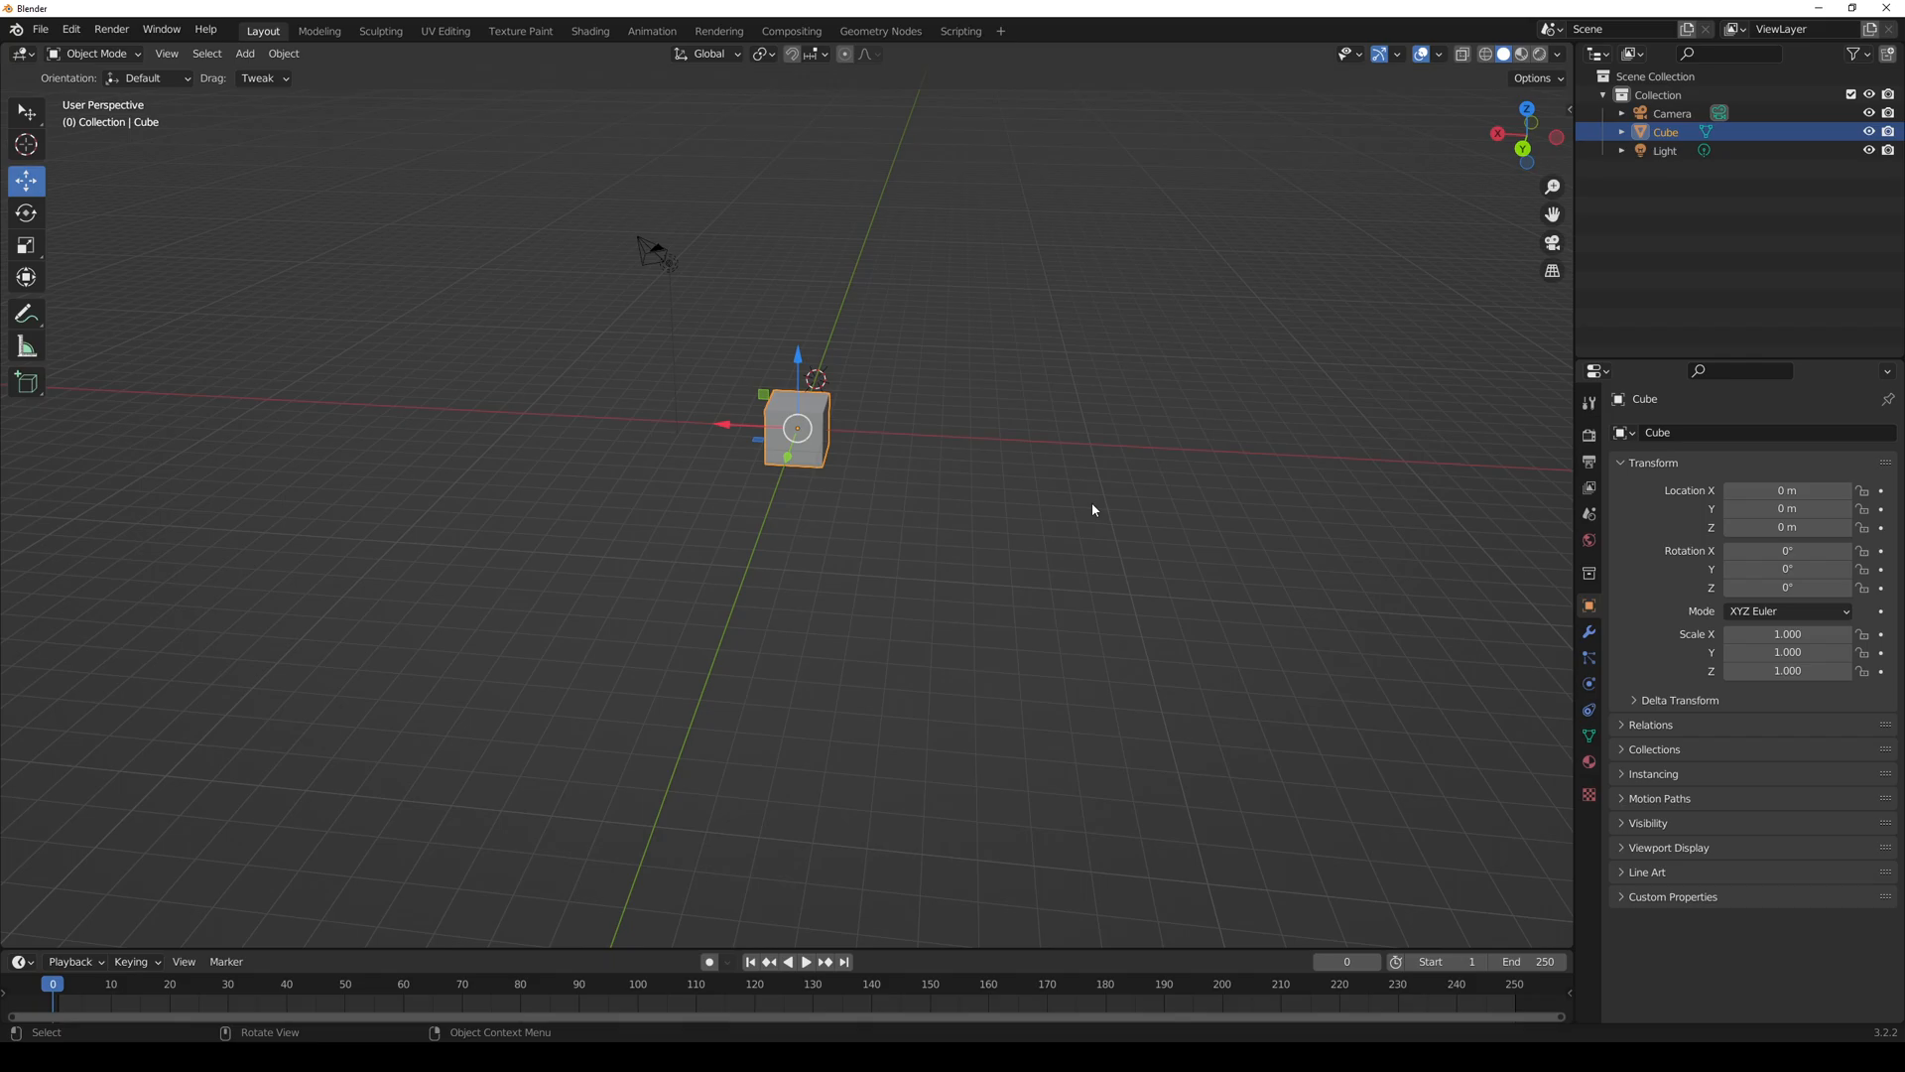
- Try moving the cube with its gizmo, undo that, and grab it along the X axis to about 9.5 m
middle_click_drag(1001, 534, 904, 466)
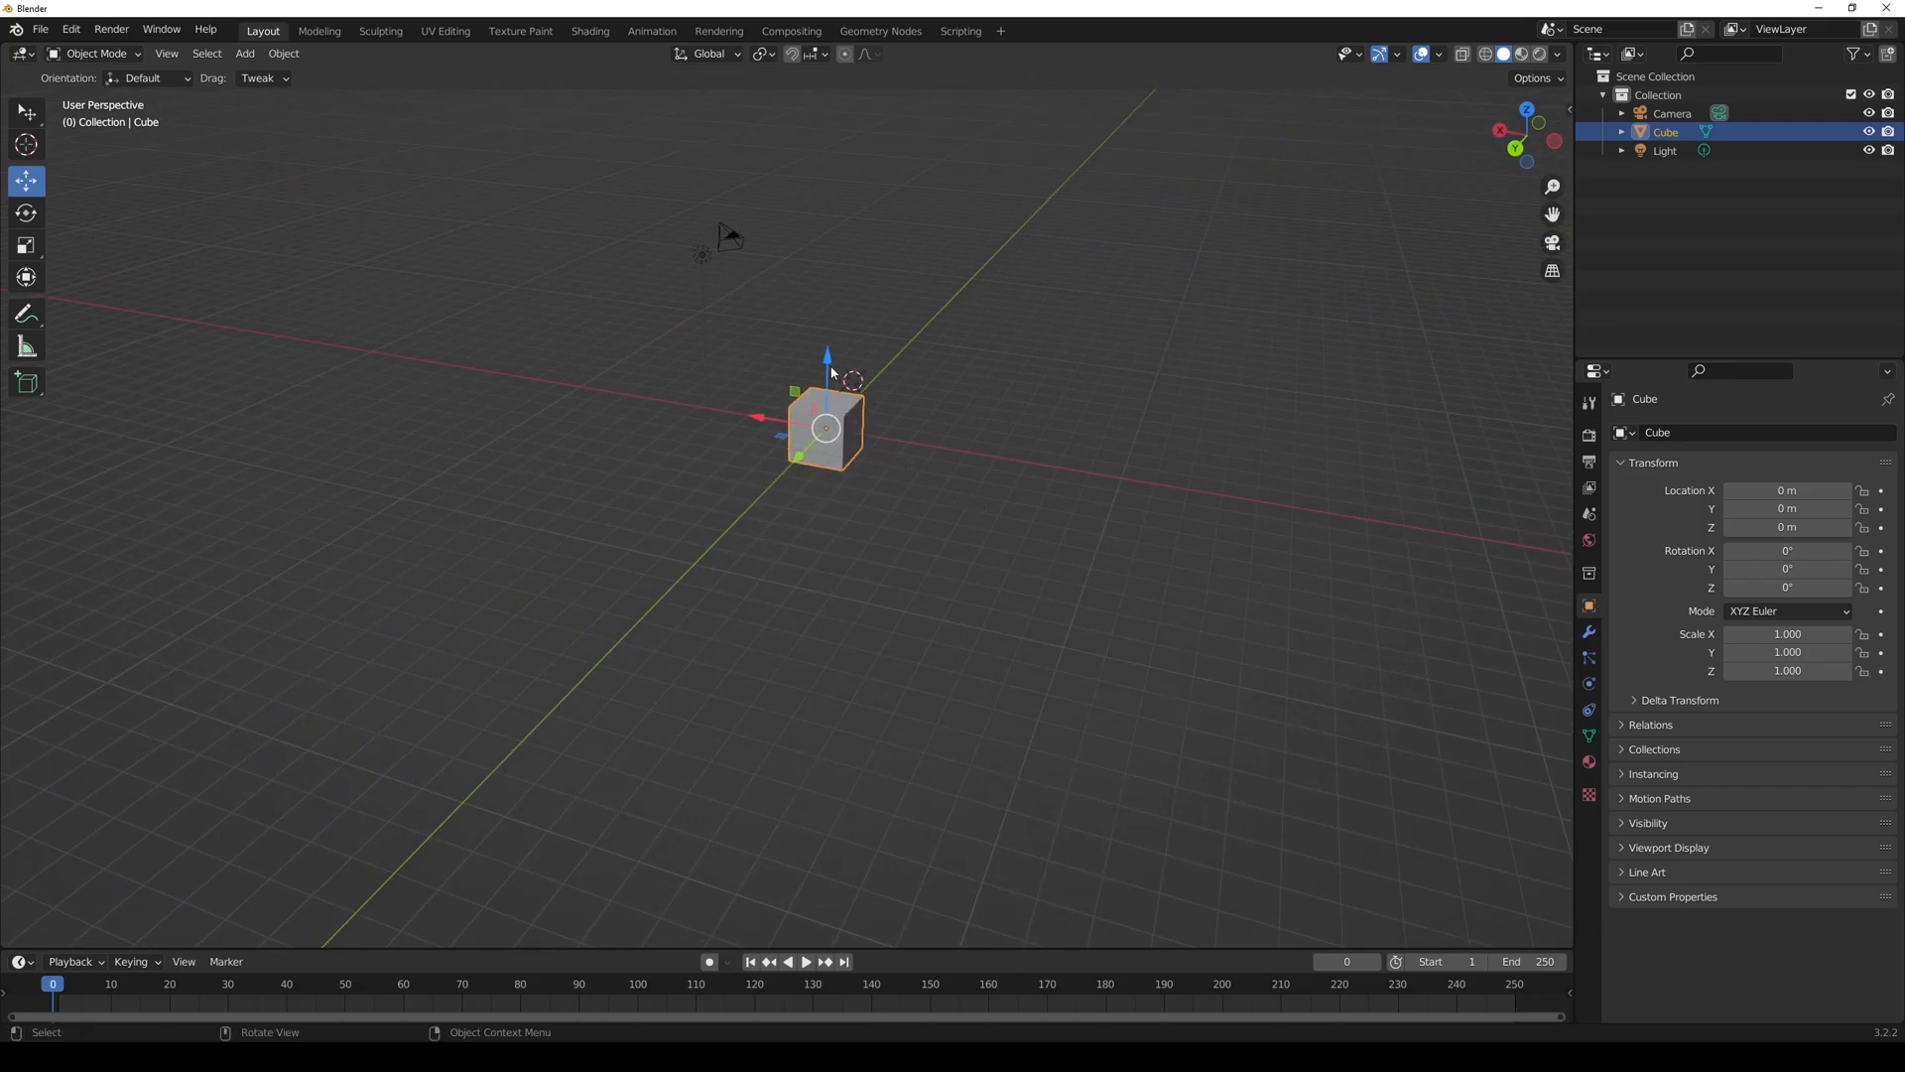
left_click_drag(830, 373, 928, 407)
key("ctrl+z")
key("g")
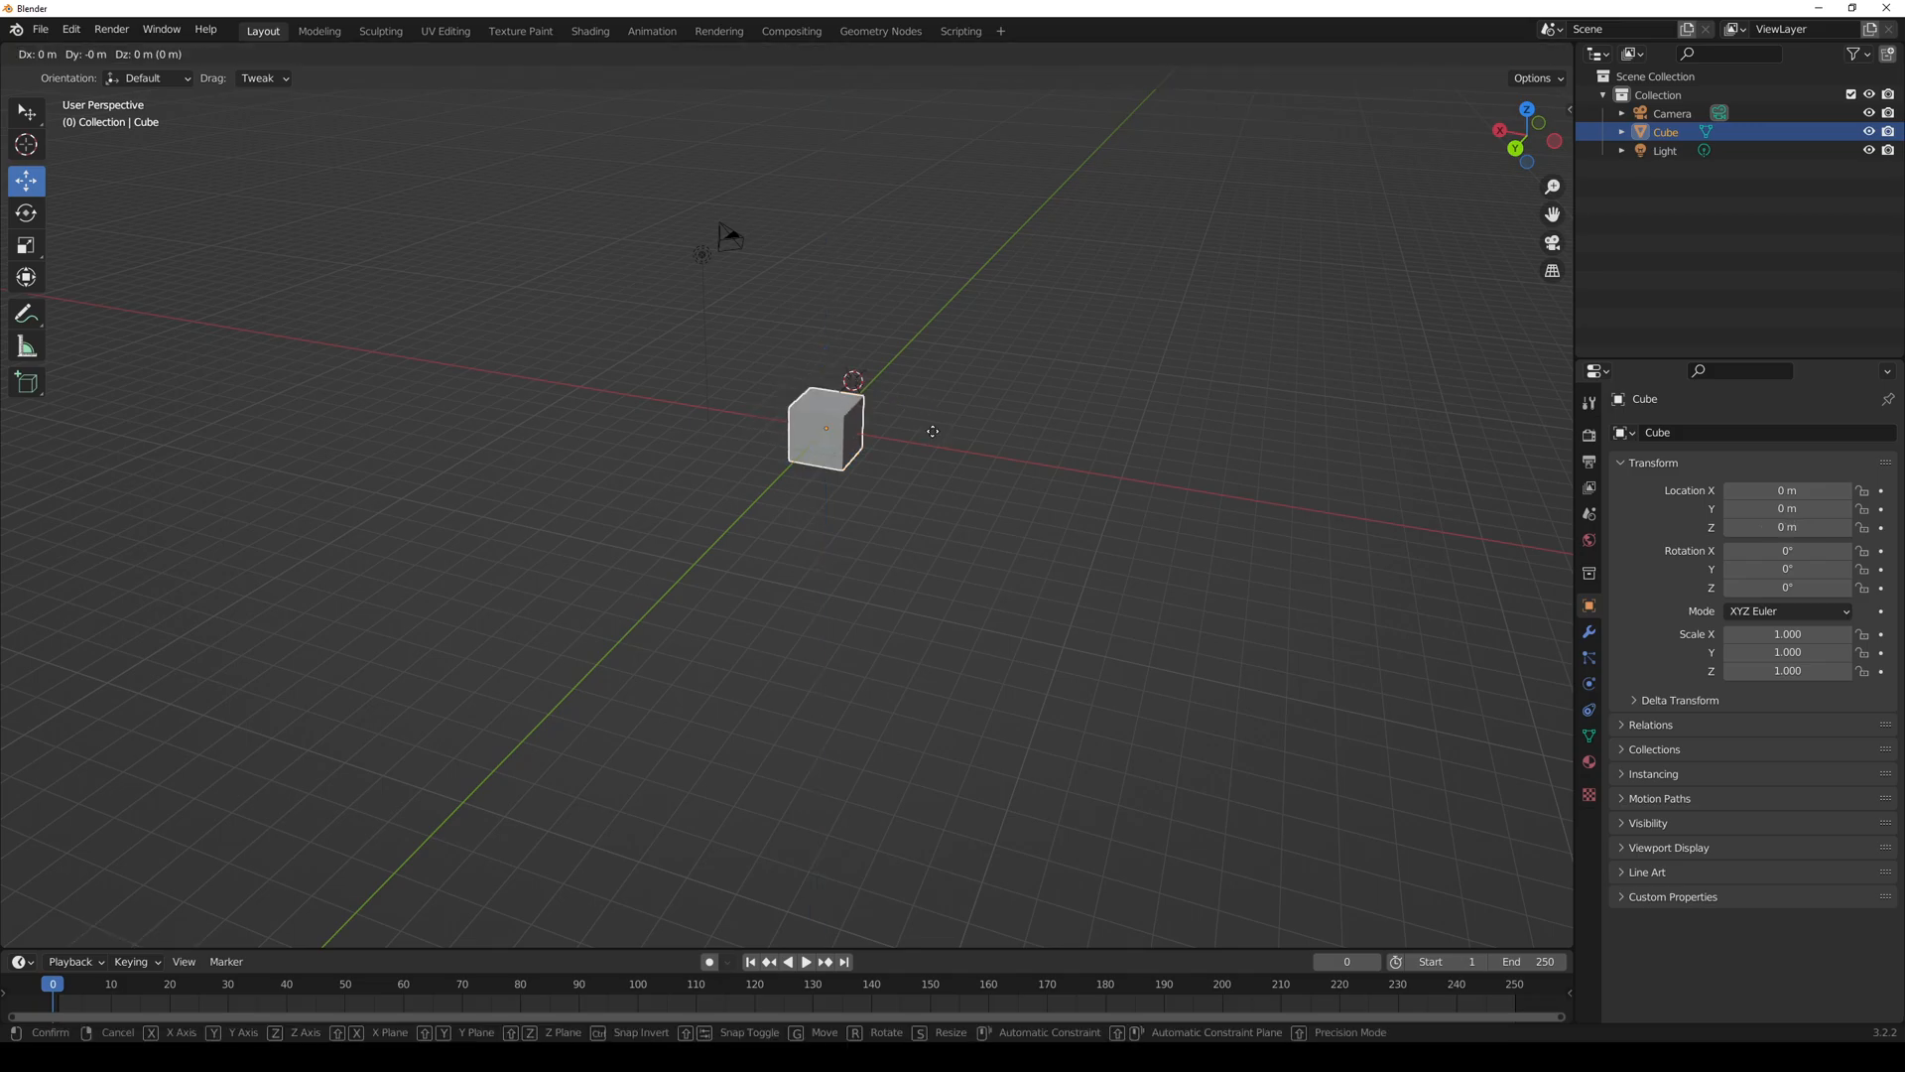
key("x")
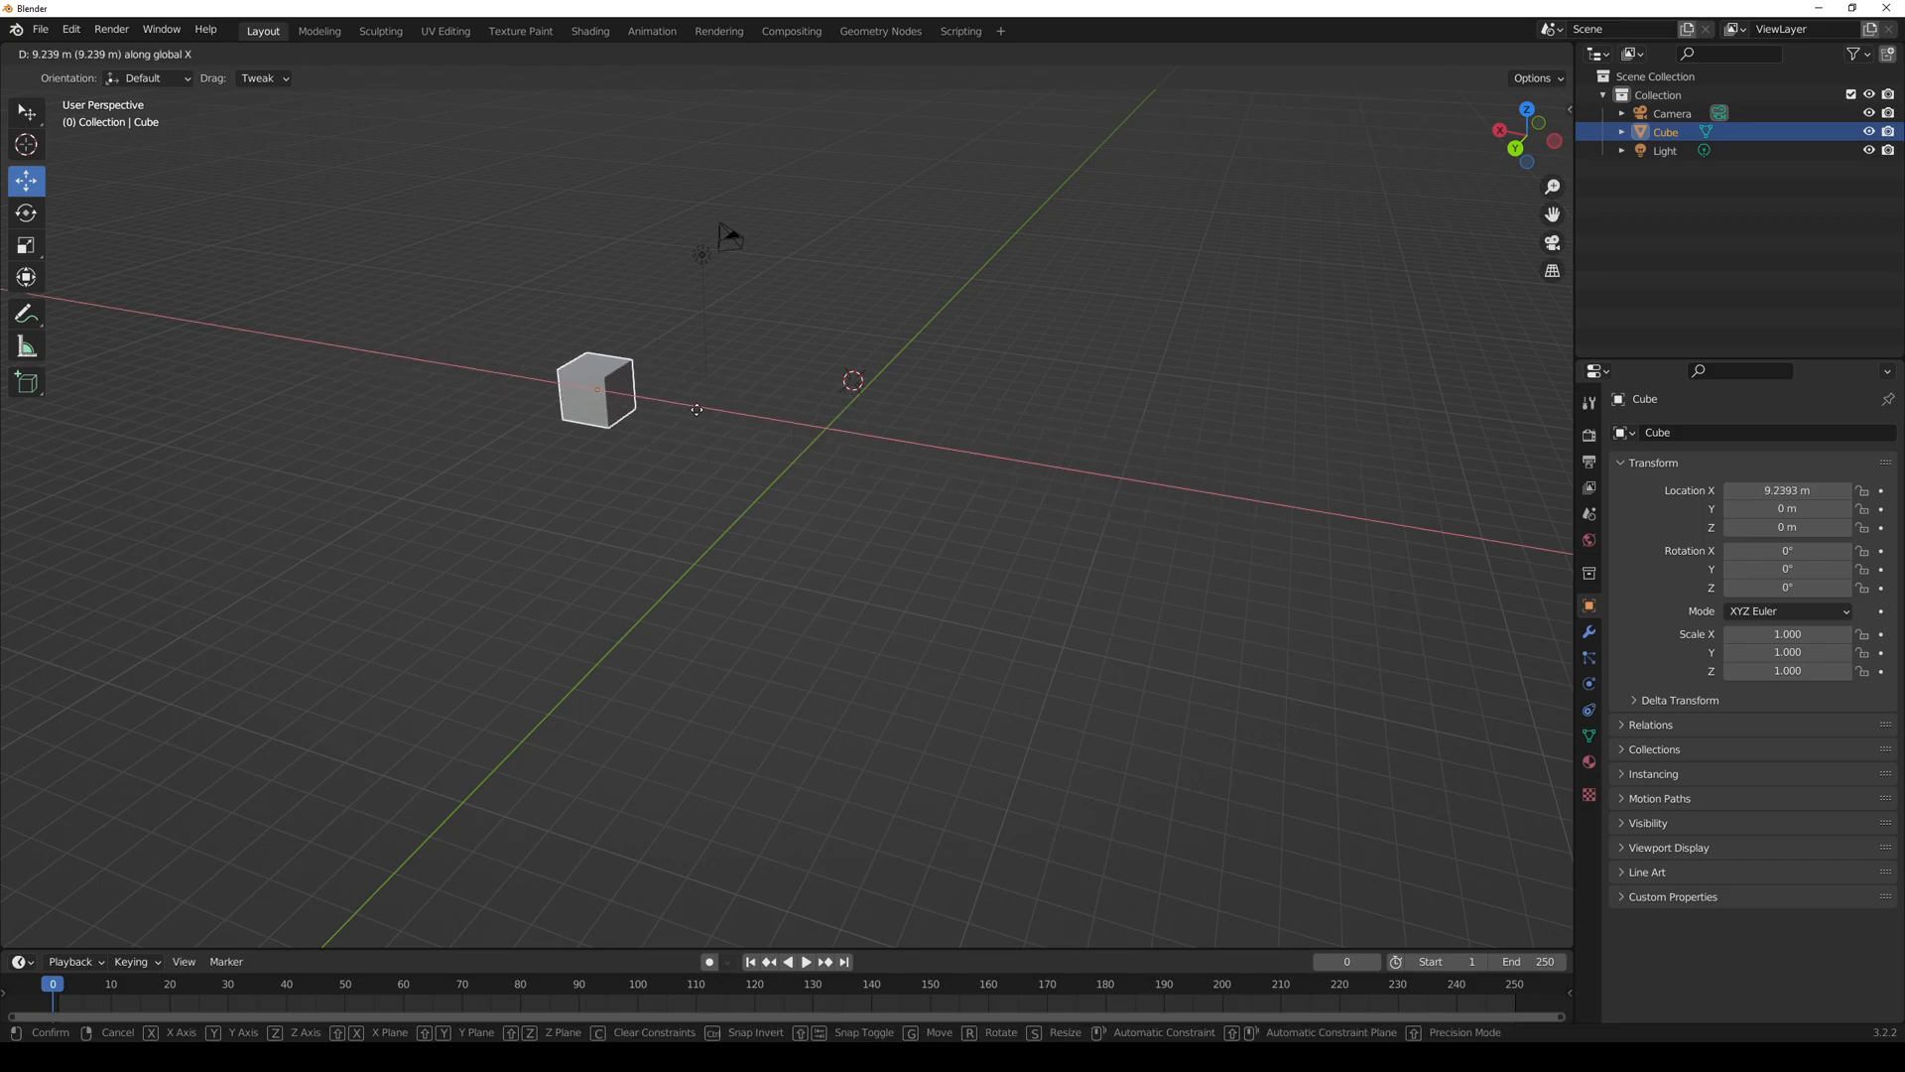
left_click(703, 410)
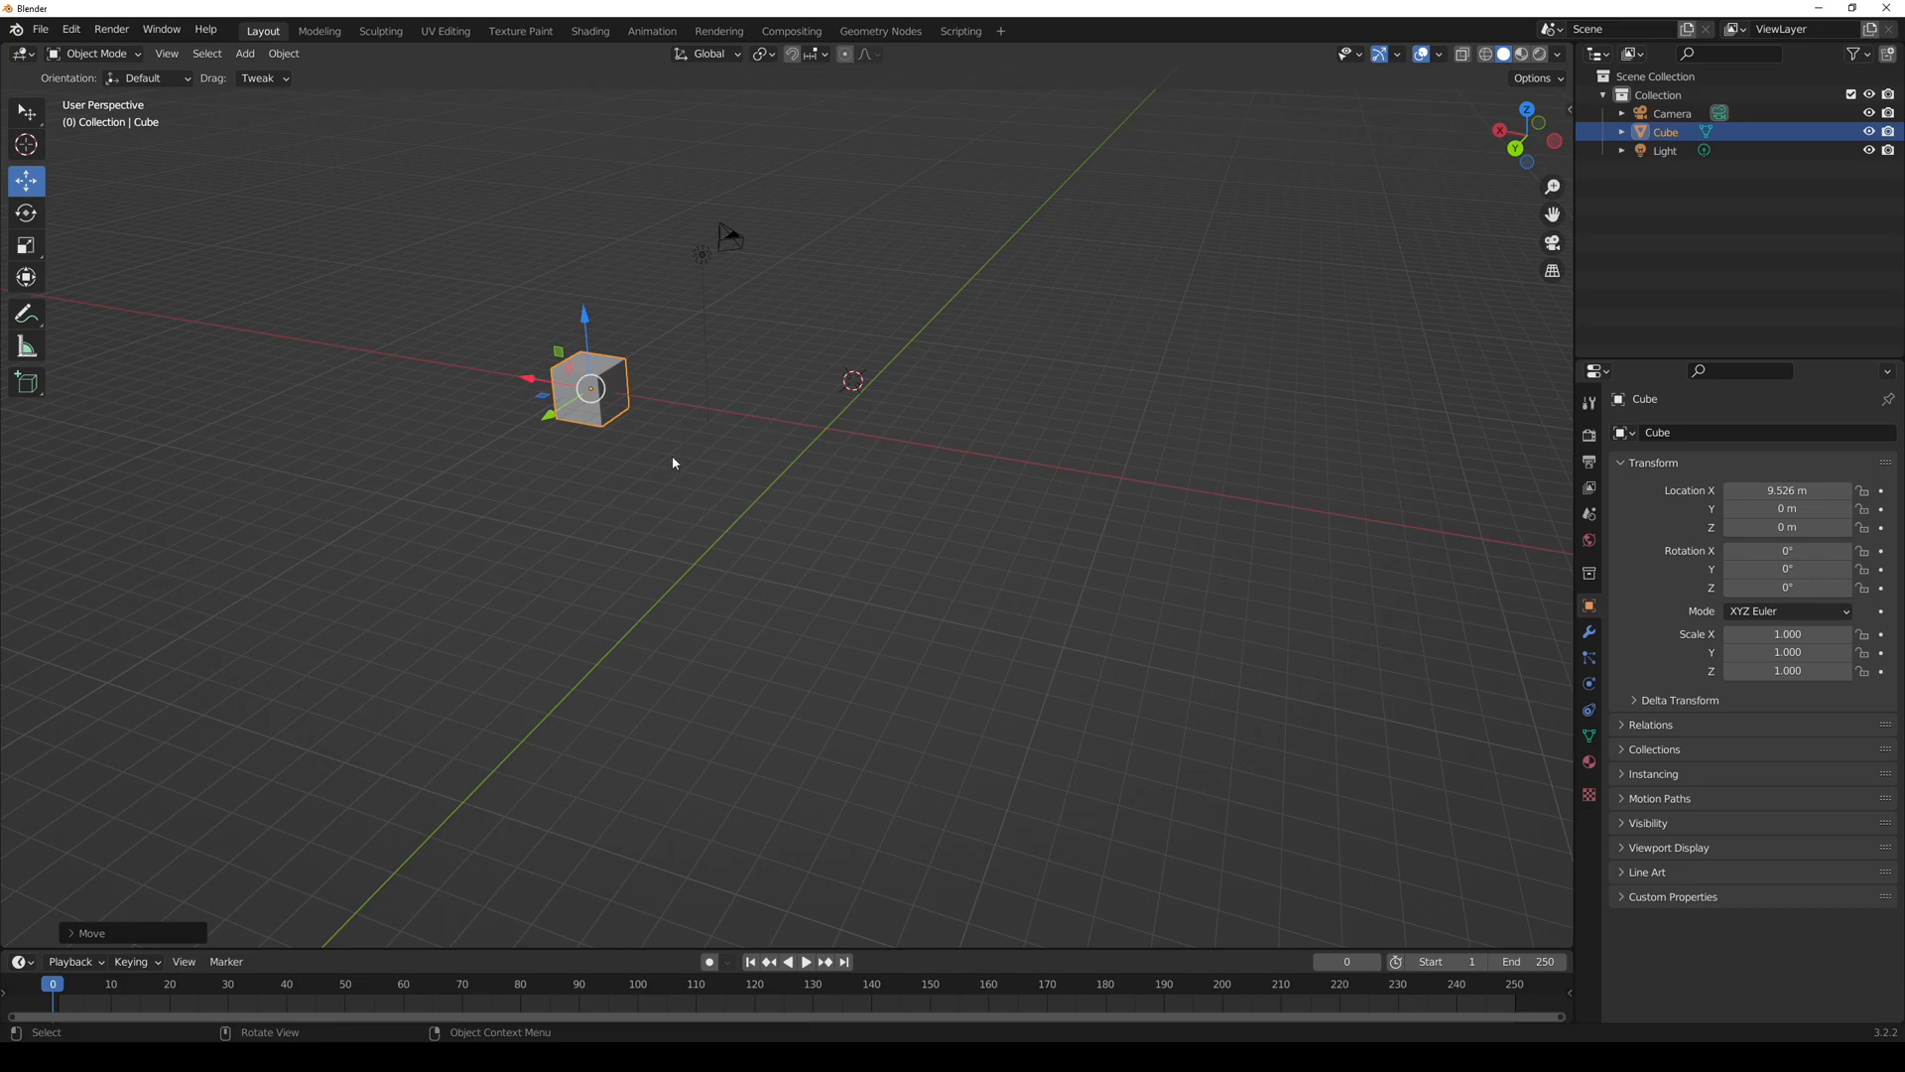
- Move the cube along the Z axis to about -2.1 m and along the Y axis to about -0.8 m
key("g")
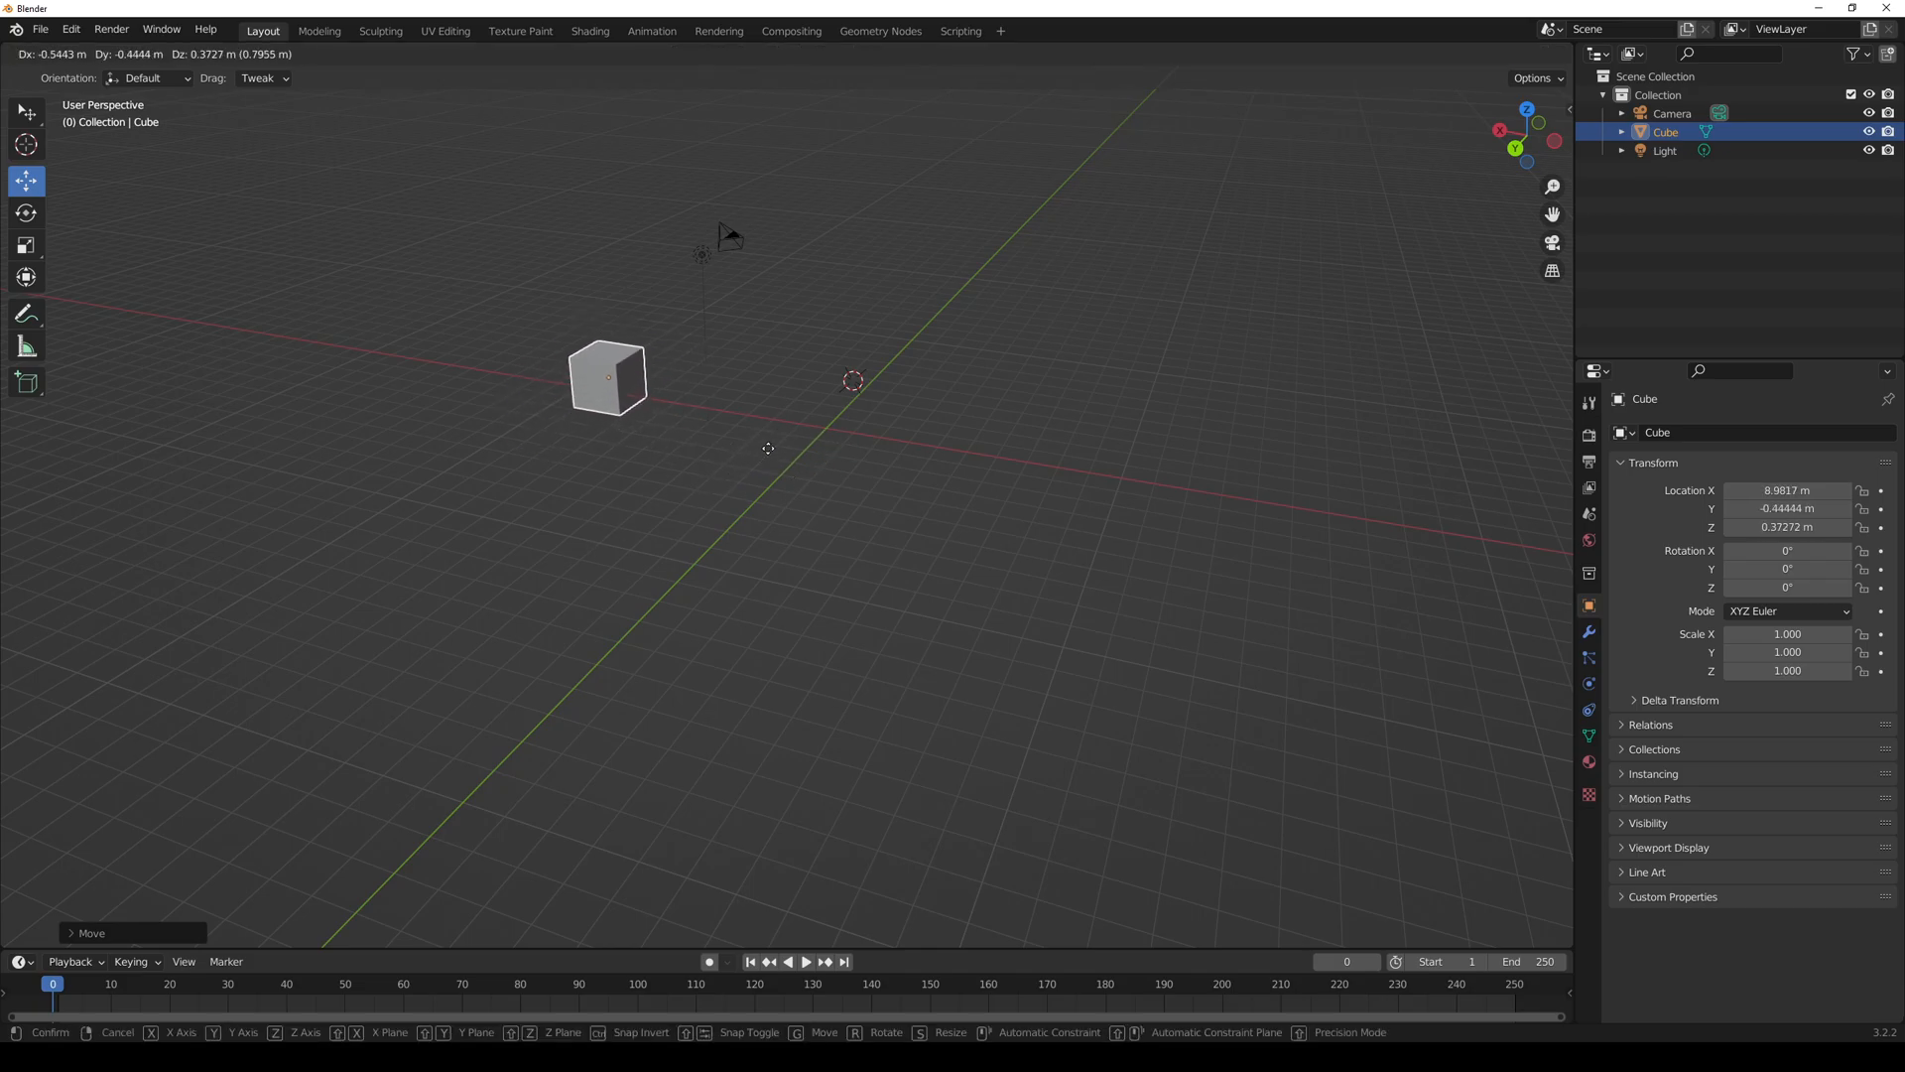
key("z")
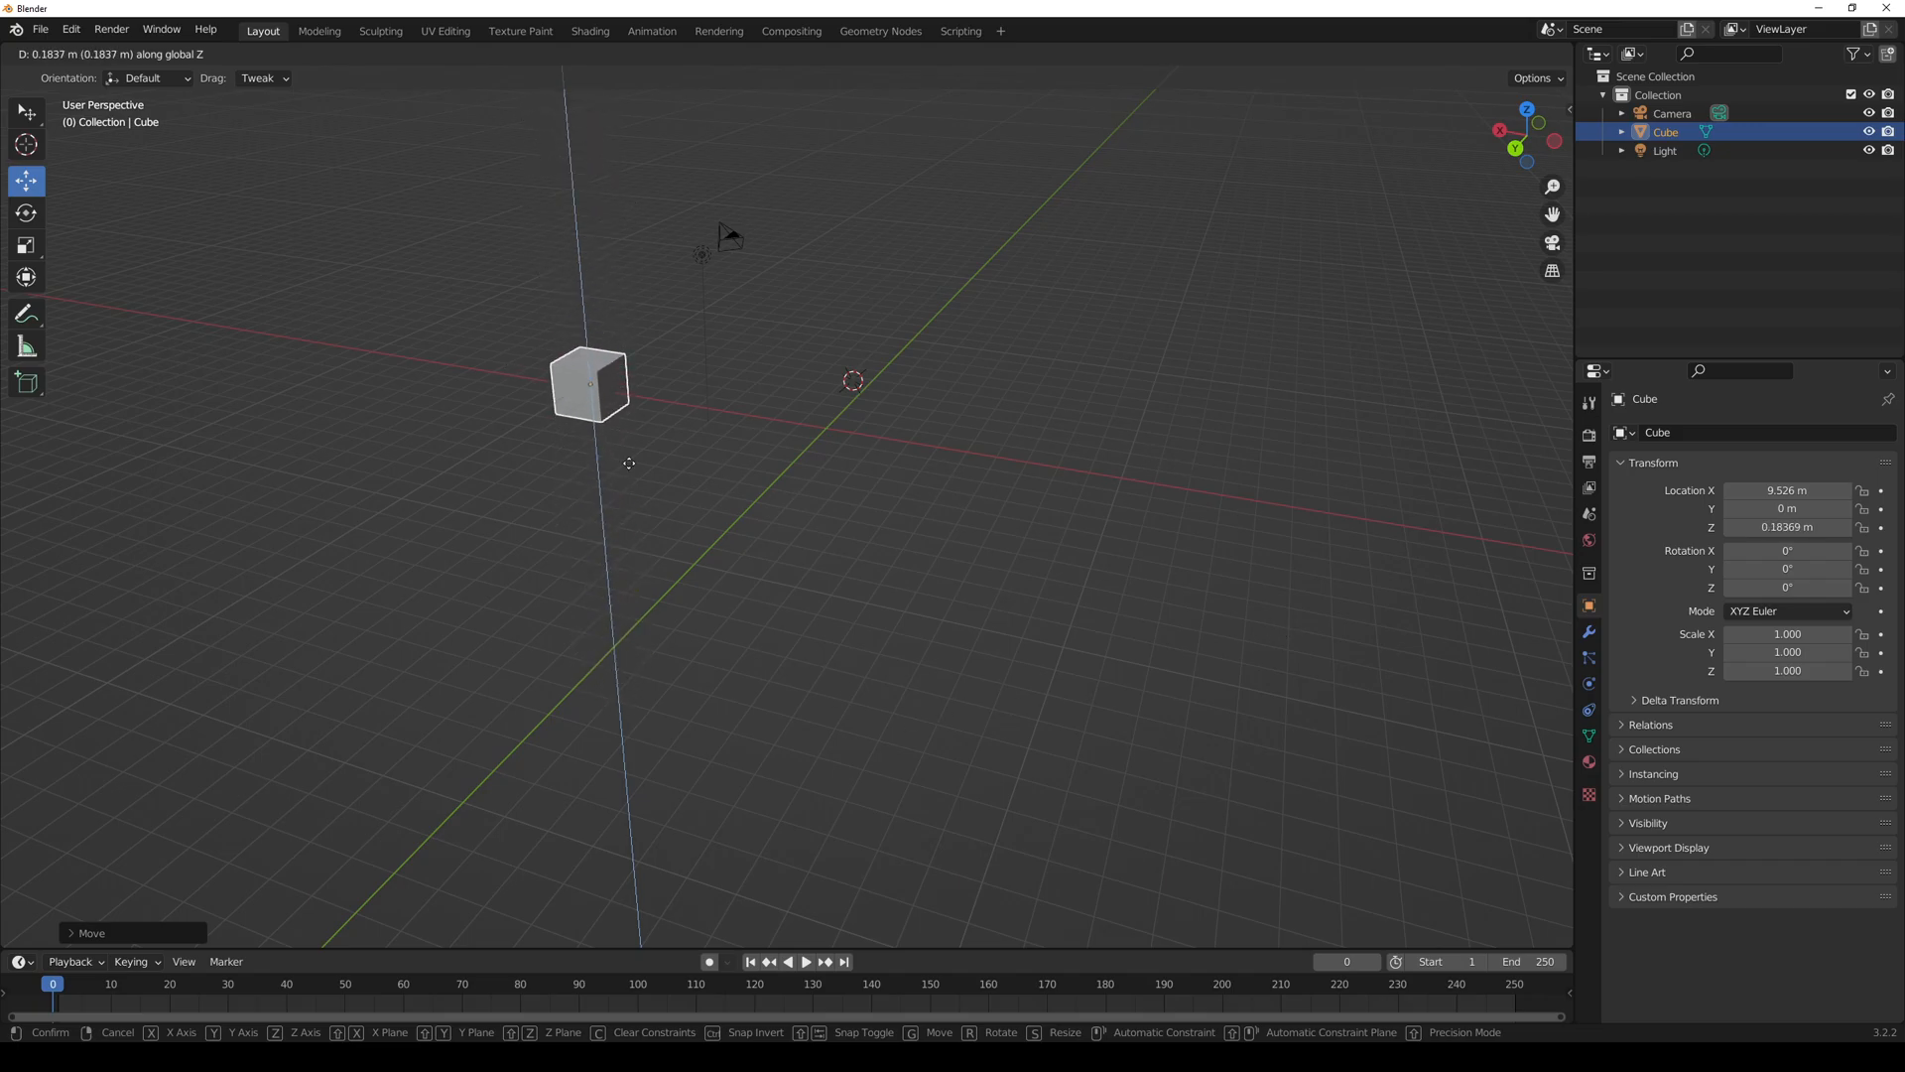
left_click(896, 501)
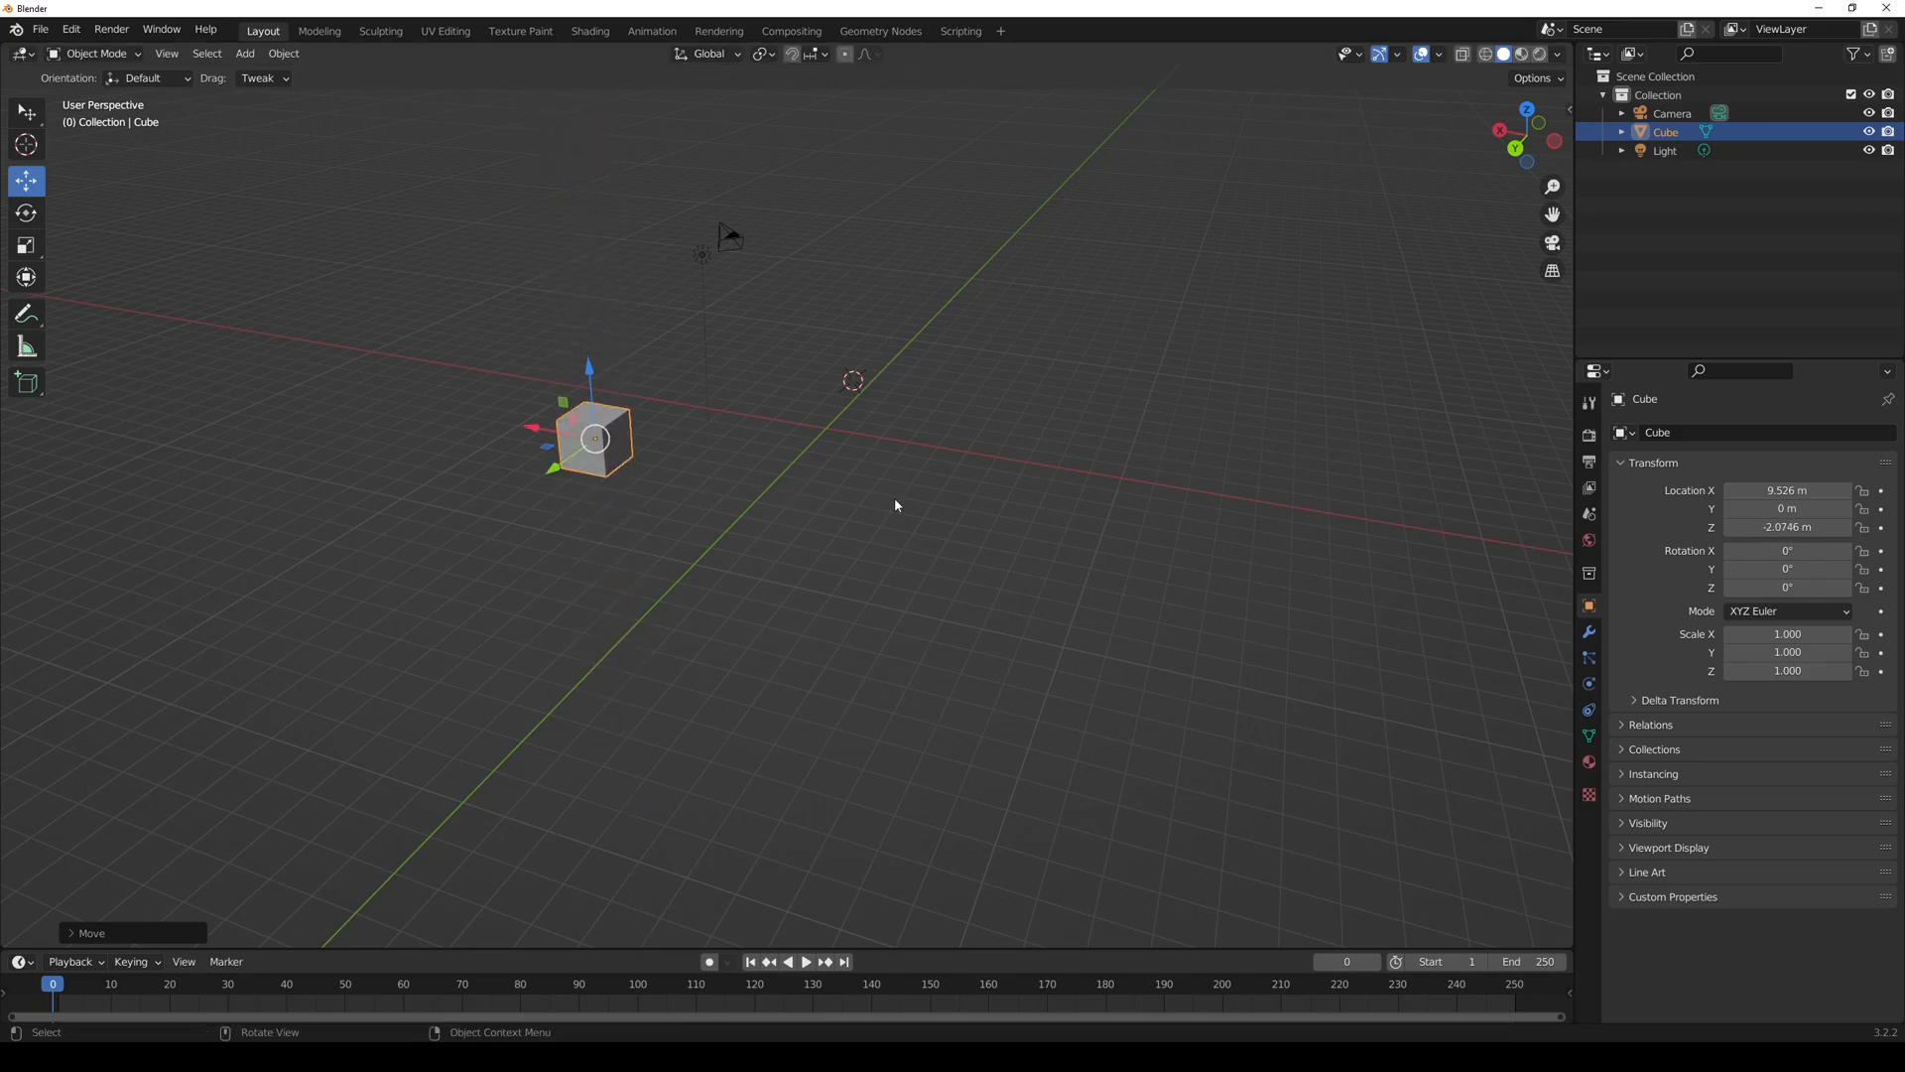
key("g")
key("y")
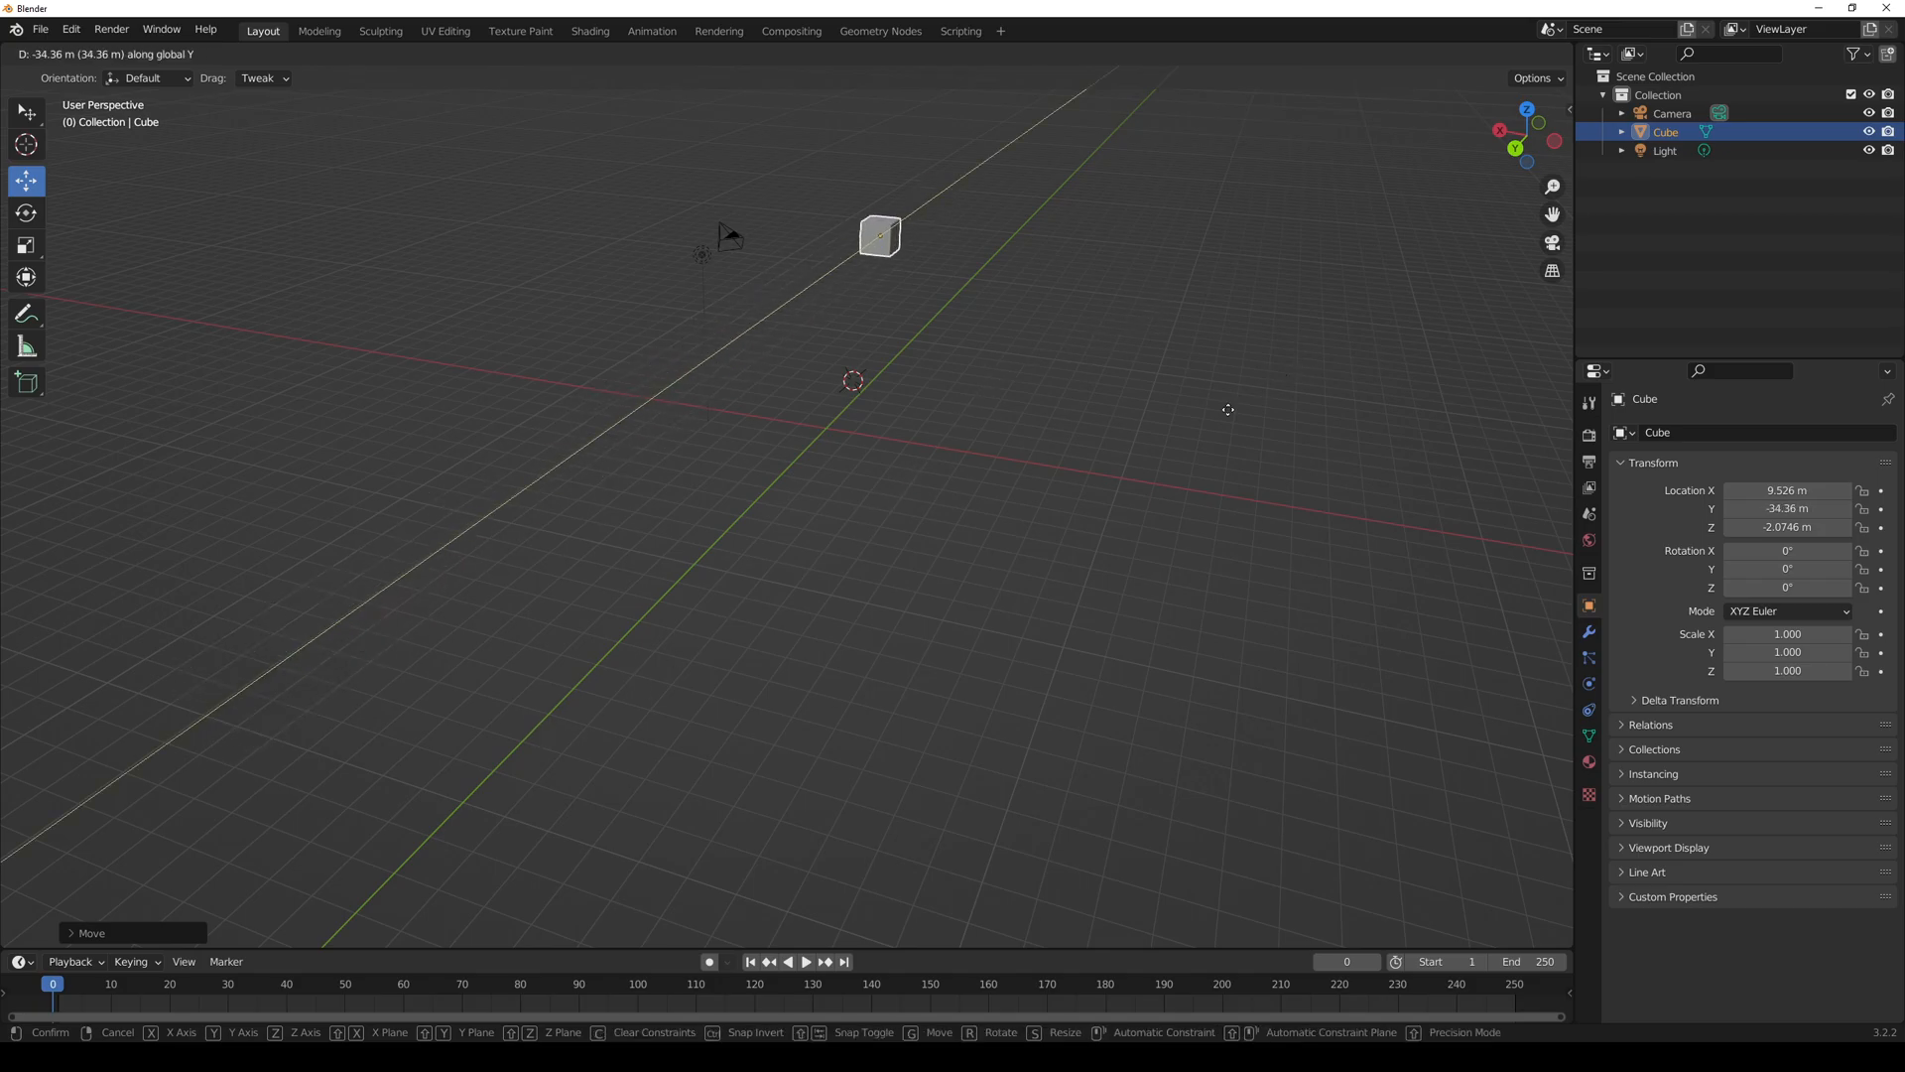
left_click(915, 574)
- Grab the cube within the horizontal XY plane to about X 8.1 m, Y -1.4 m
key("z")
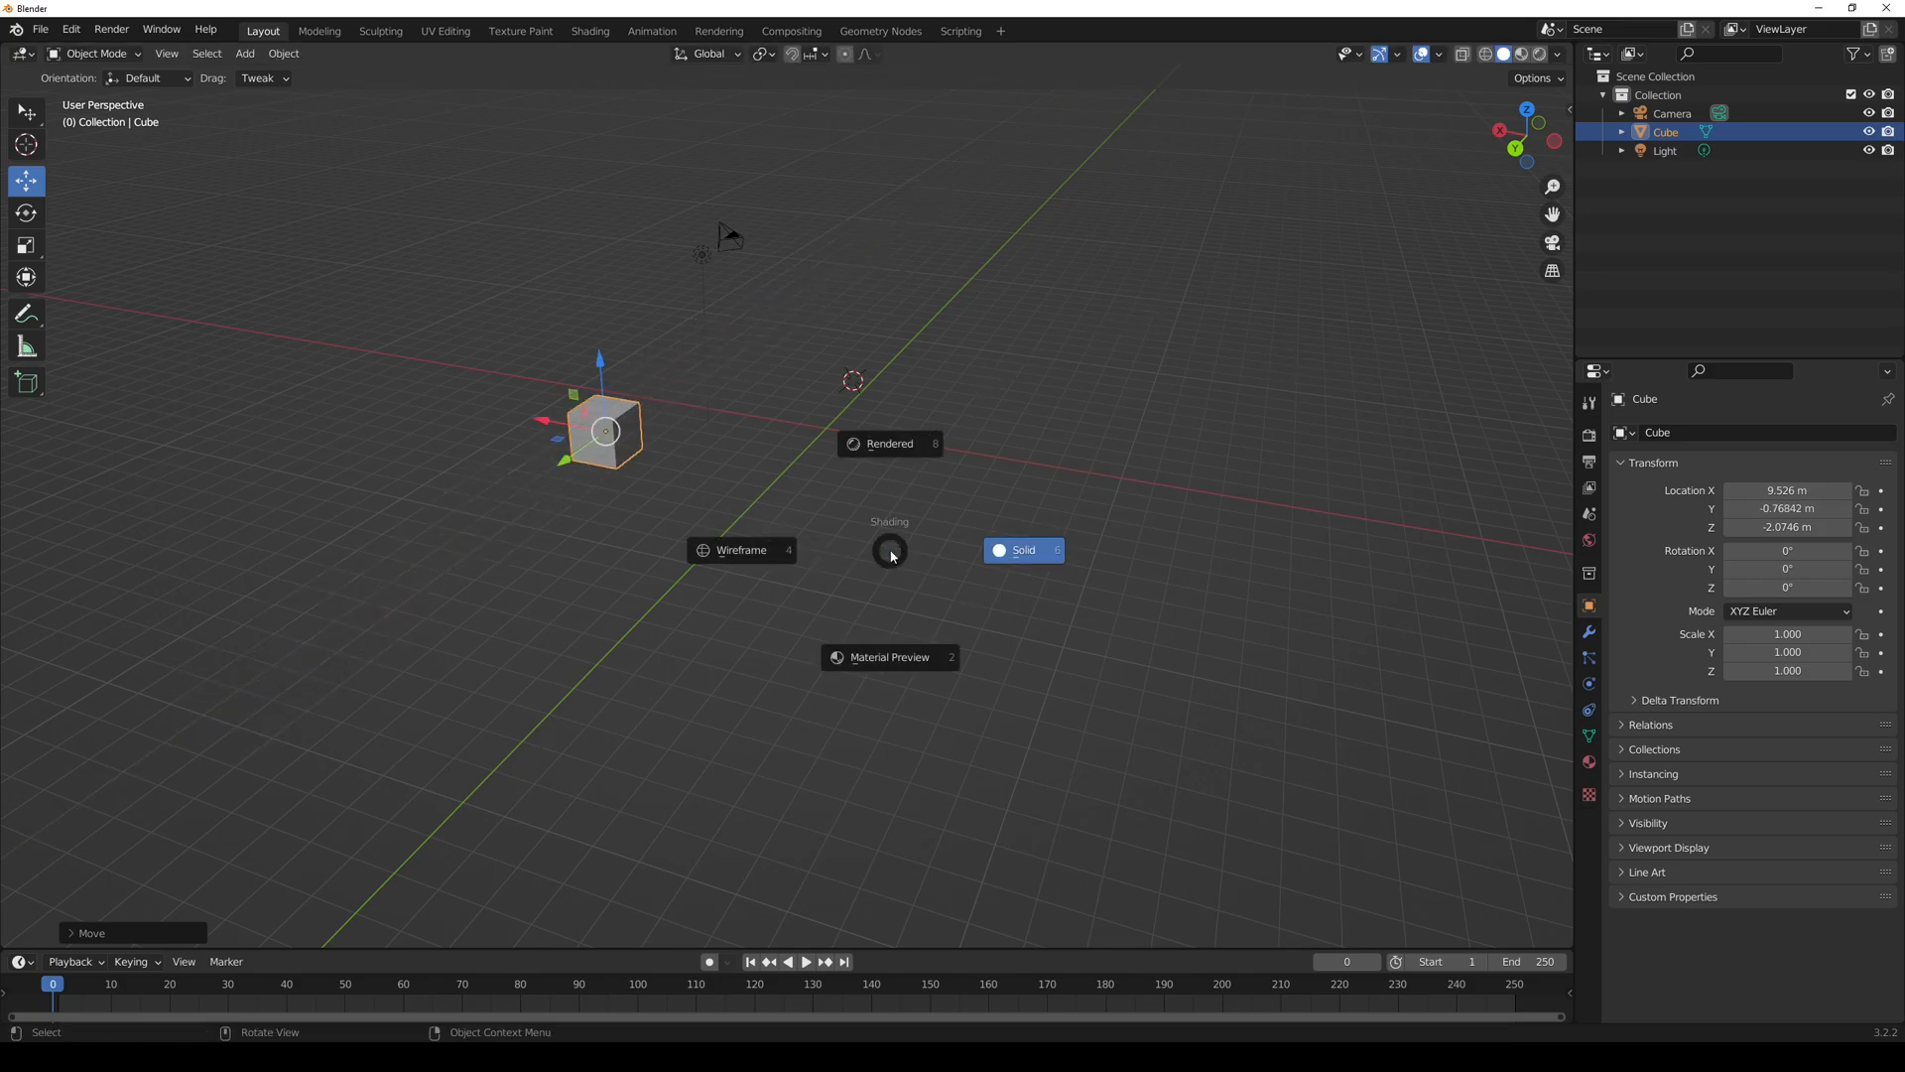
left_click(892, 556)
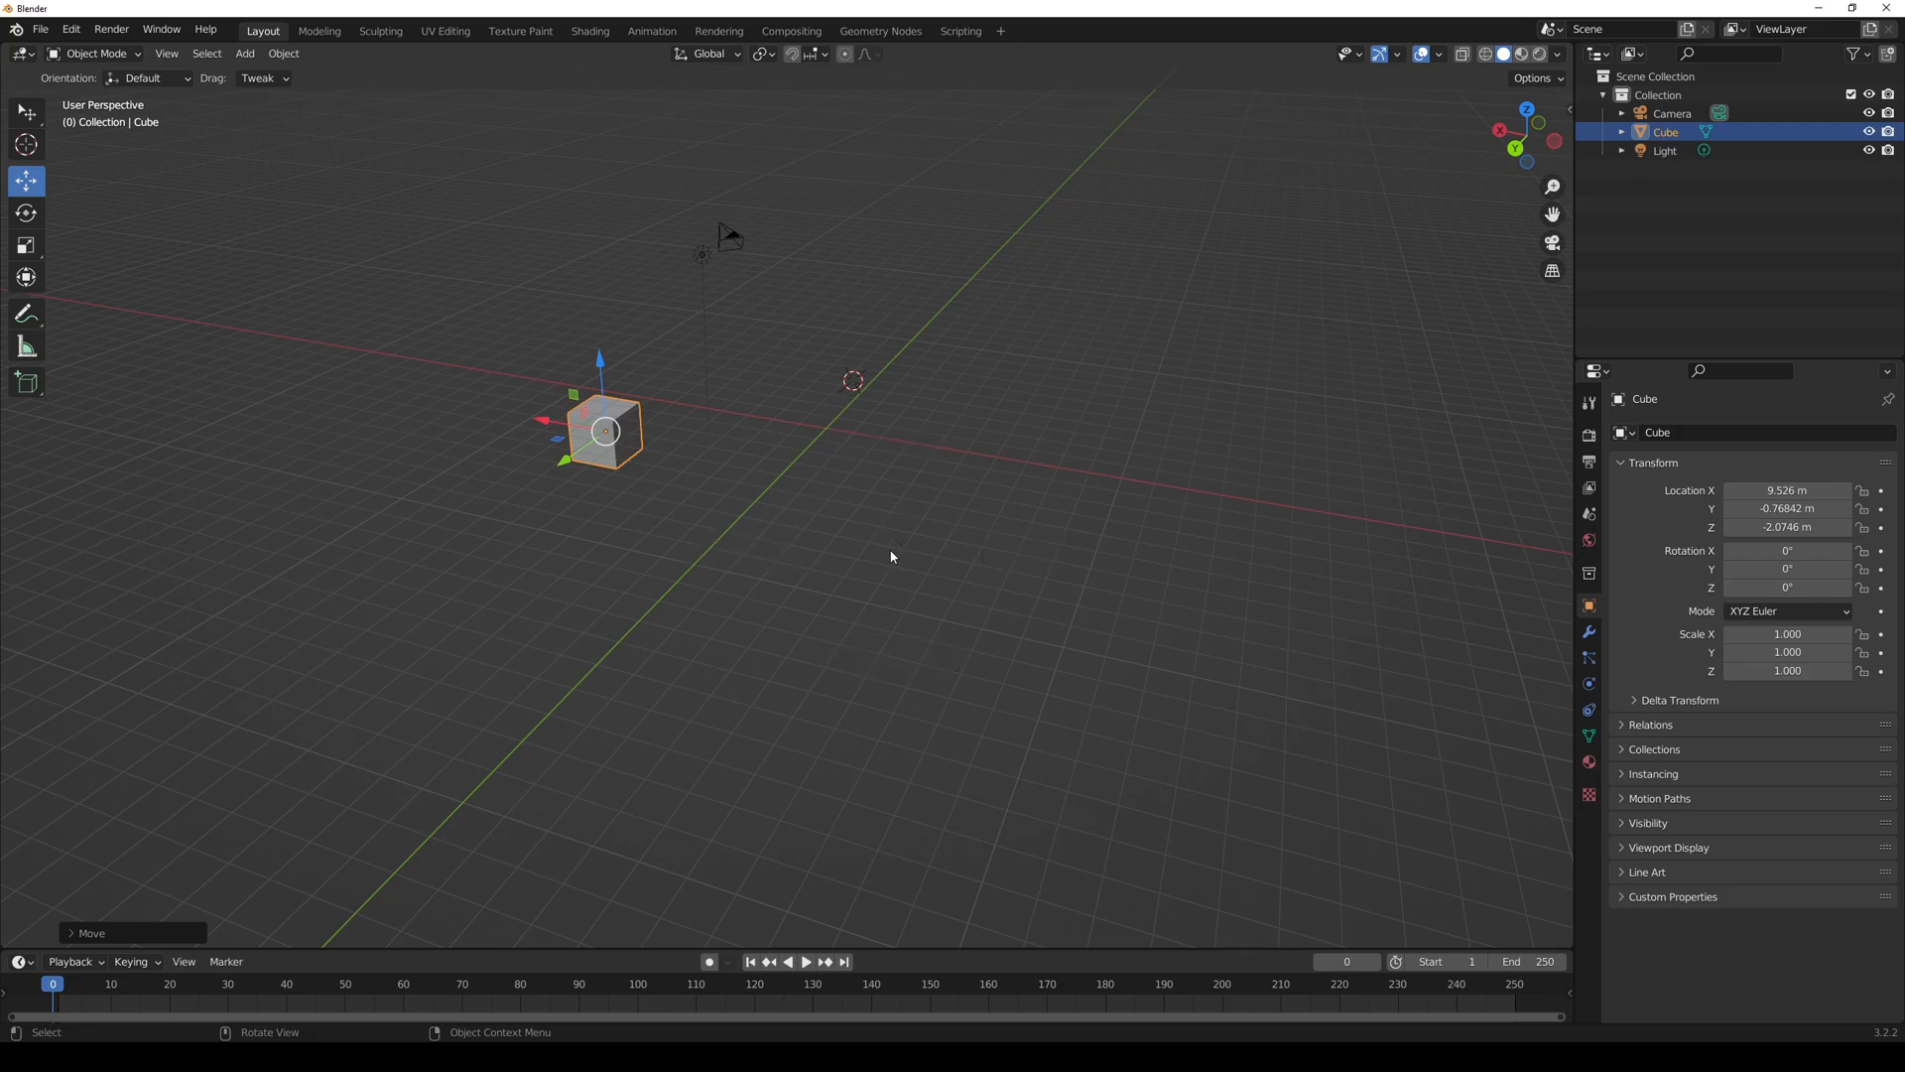
key("g")
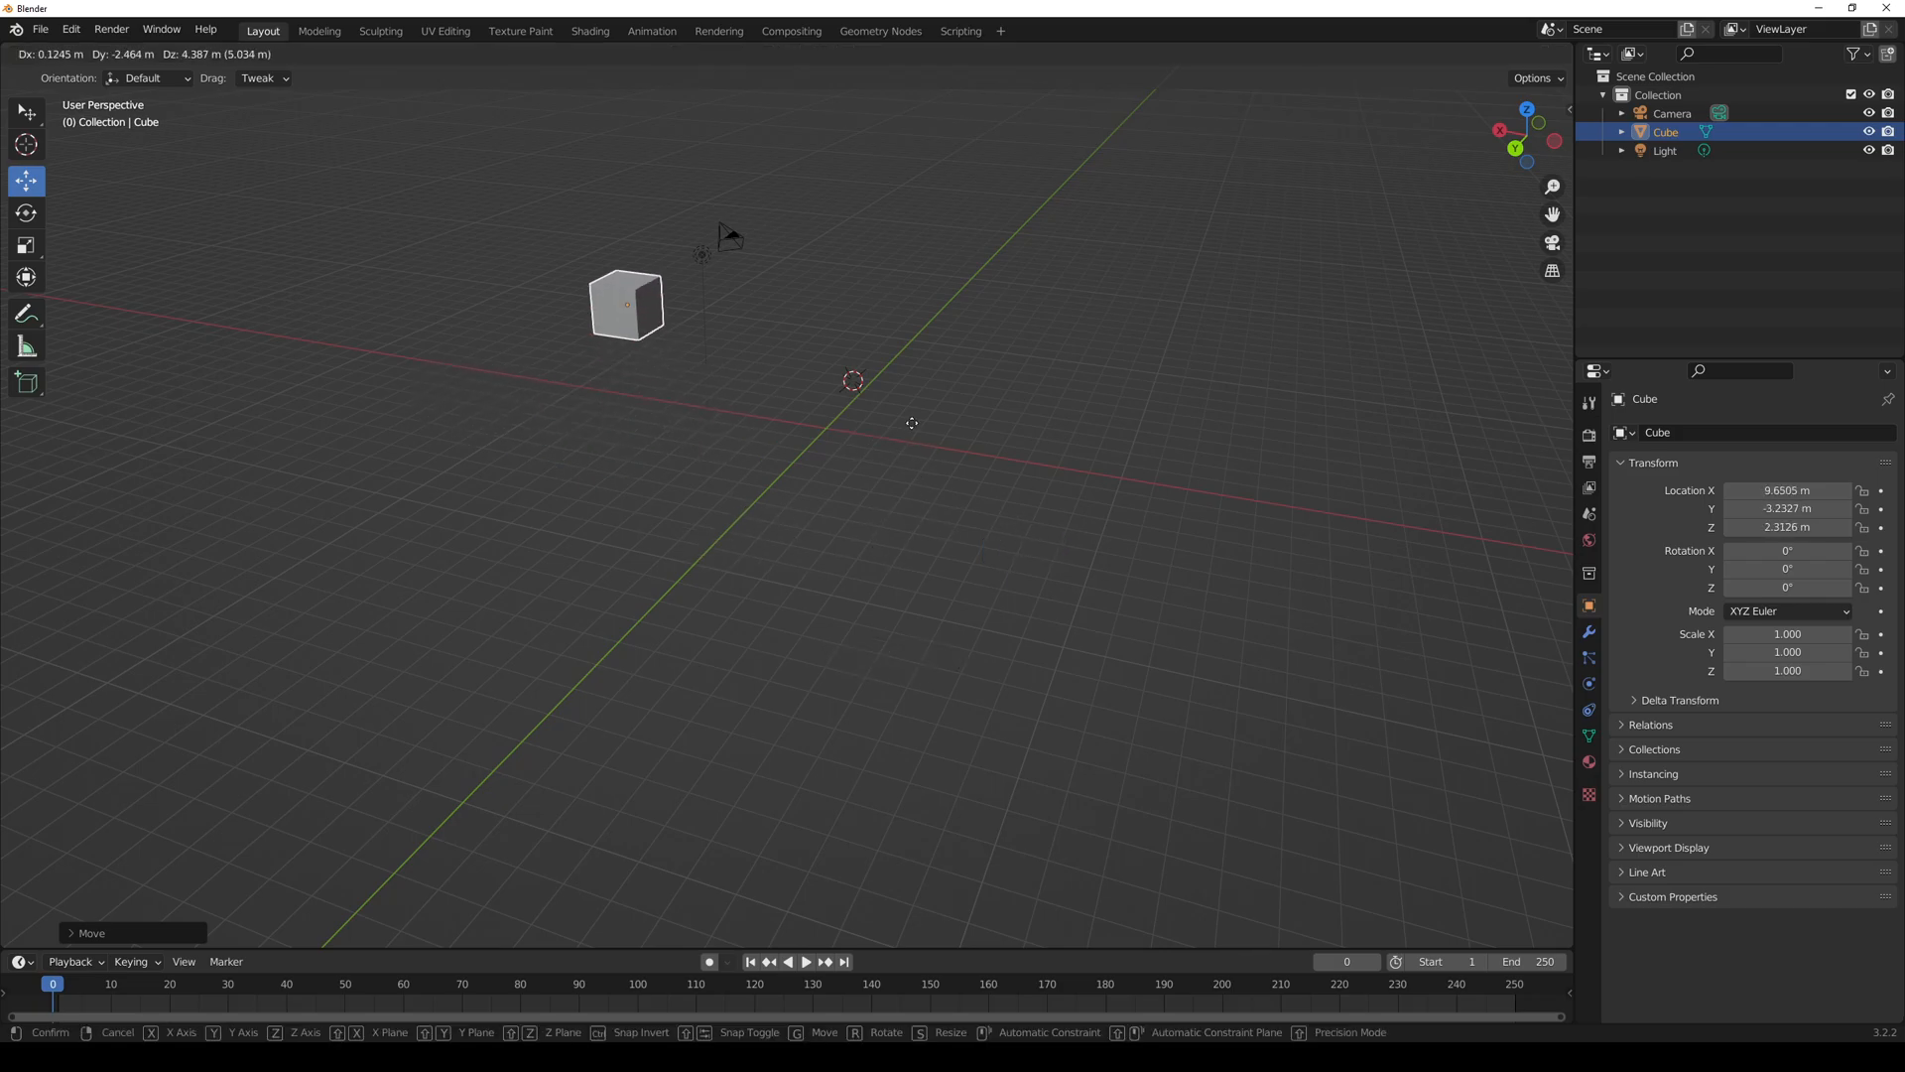
left_click(945, 561)
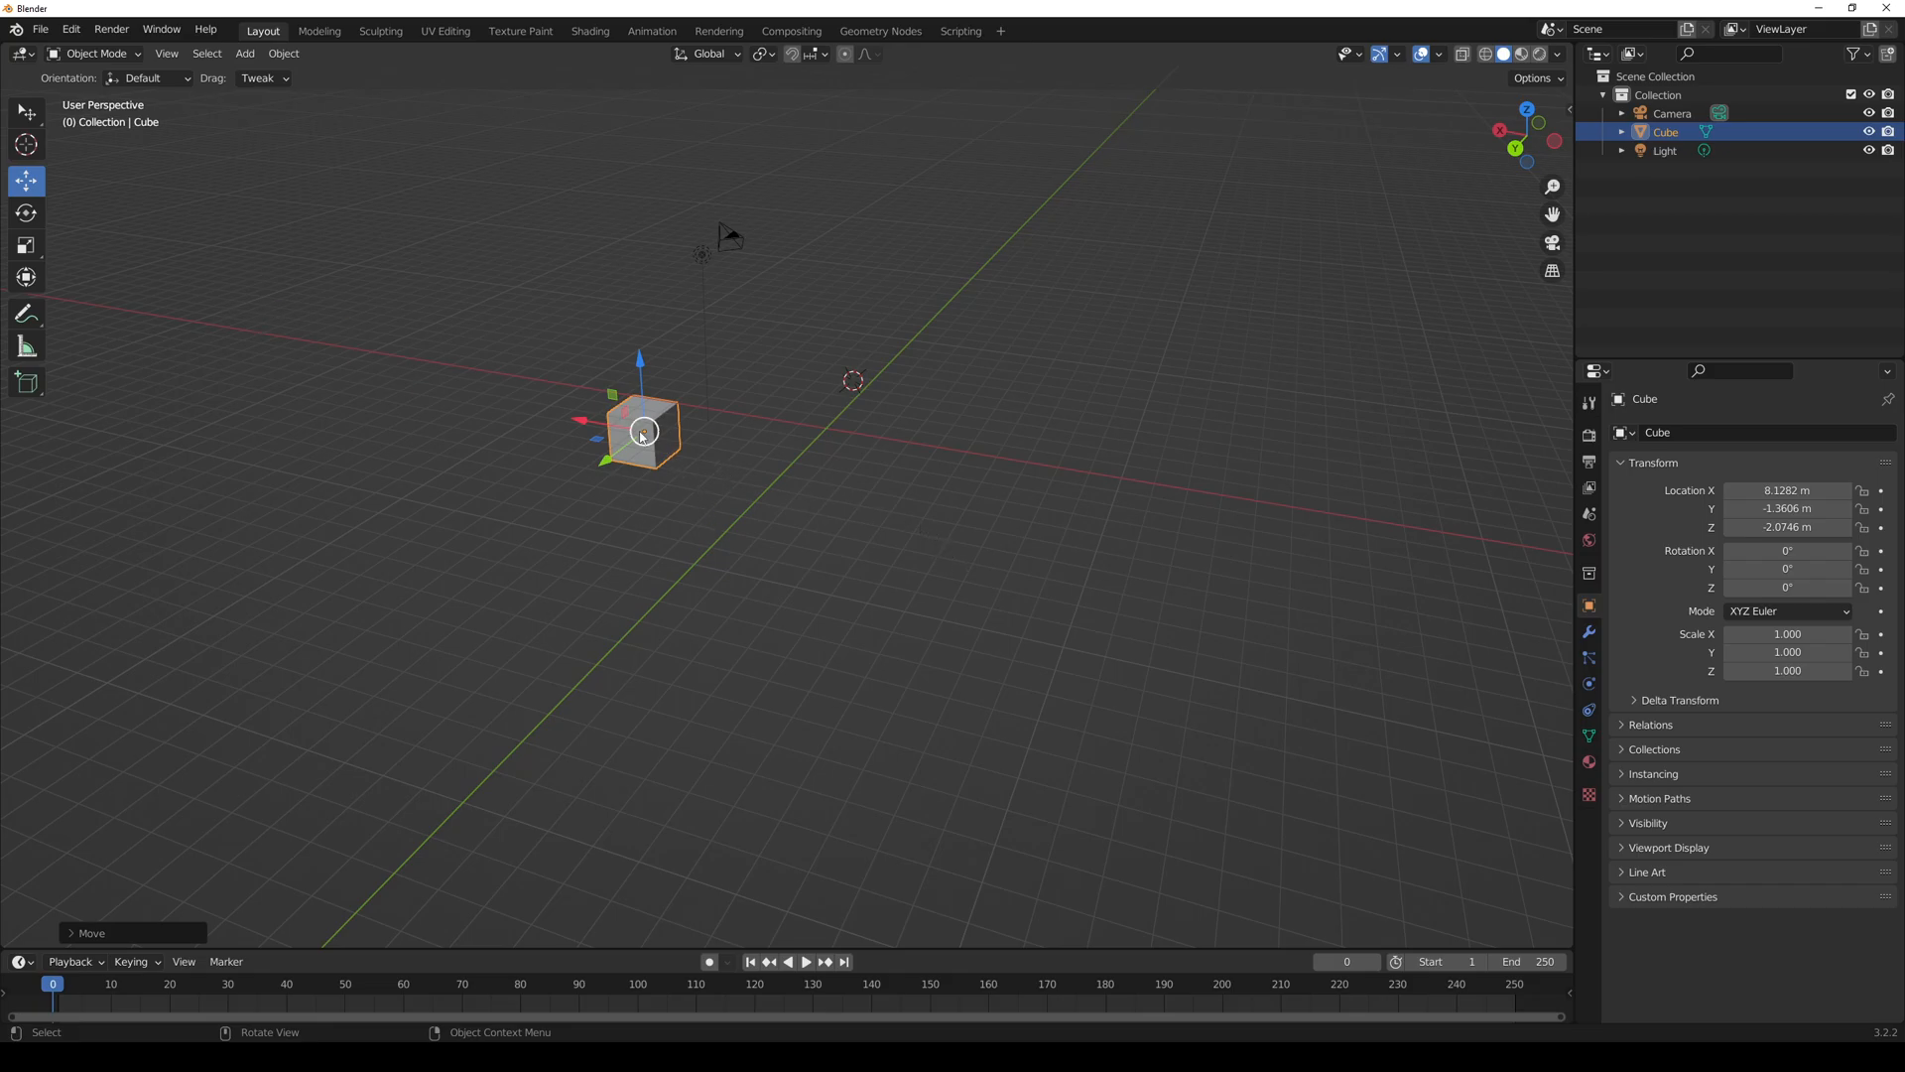
- Return the cube to the world origin by entering 0 for its X, Z and Y locations
left_click(1773, 492)
type("0")
key("Return")
left_click(1784, 527)
type("0")
key("Return")
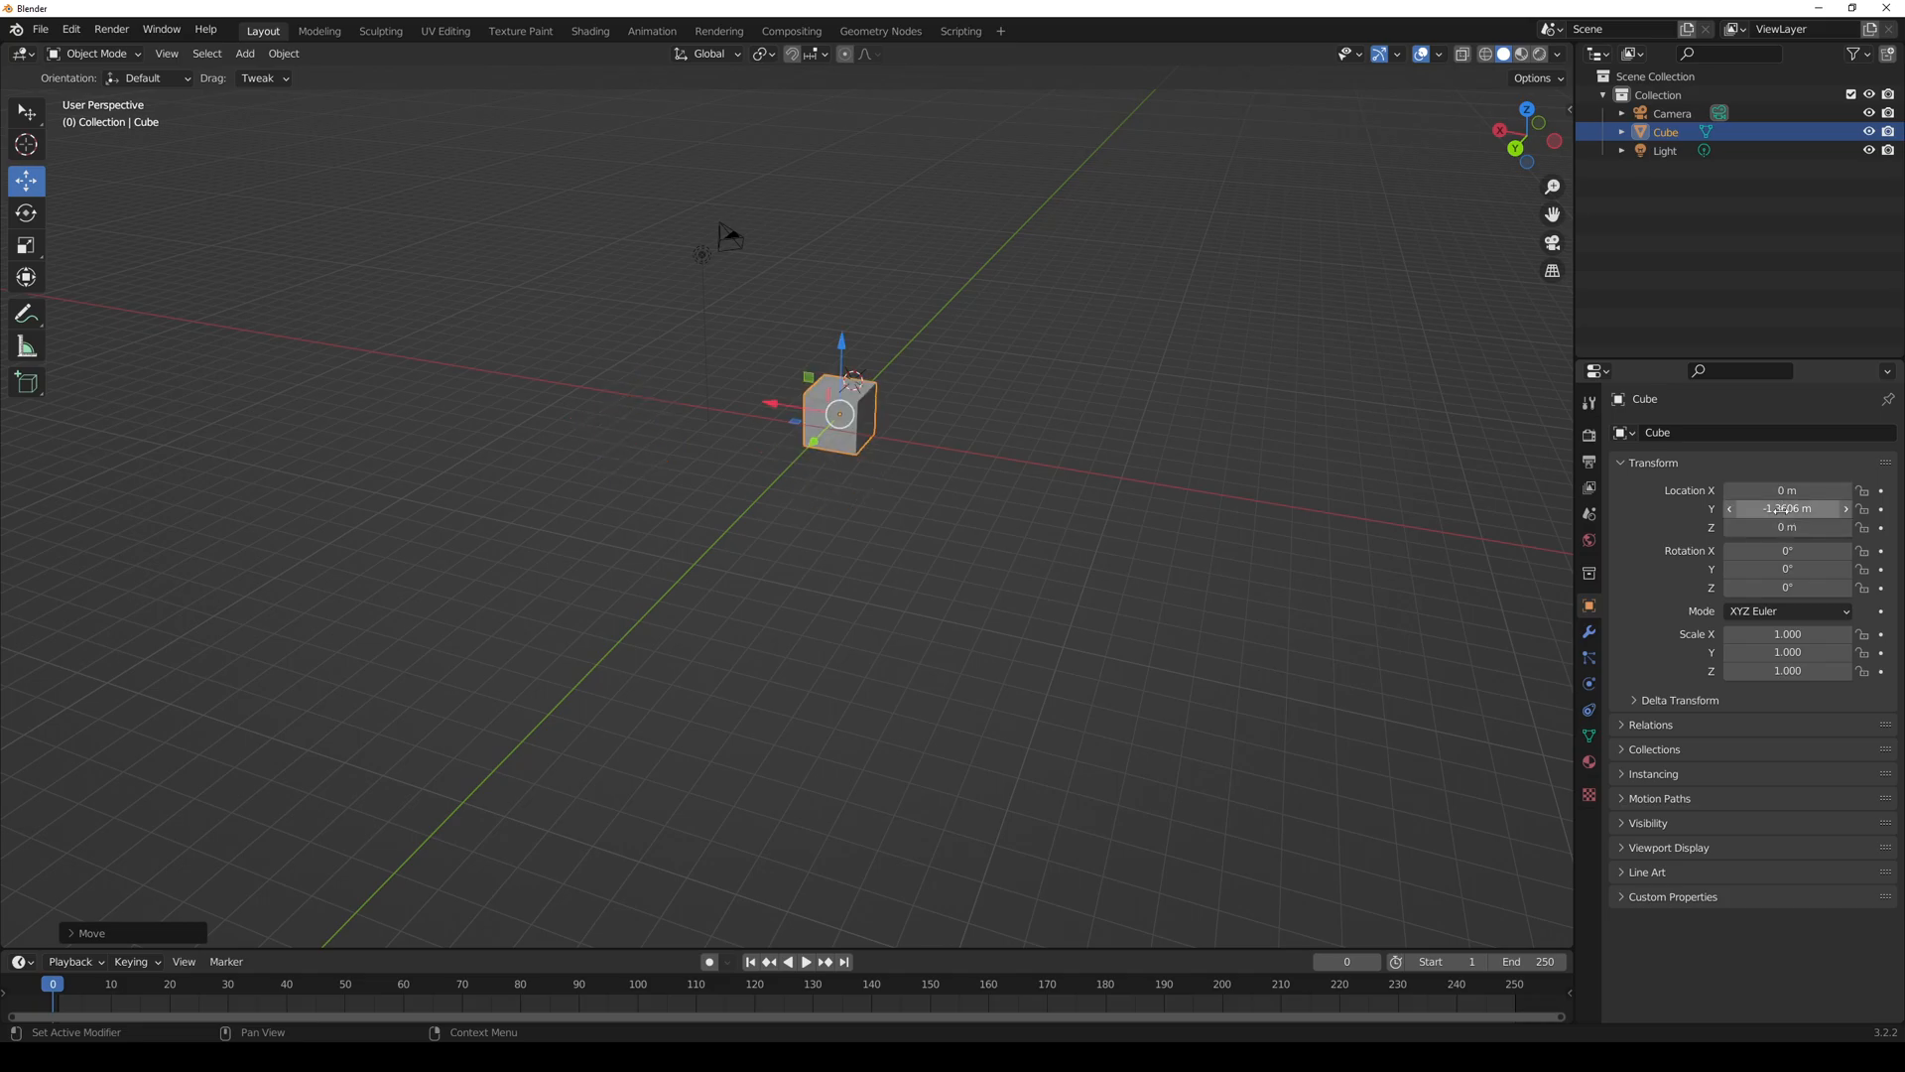
left_click(1771, 509)
type("0")
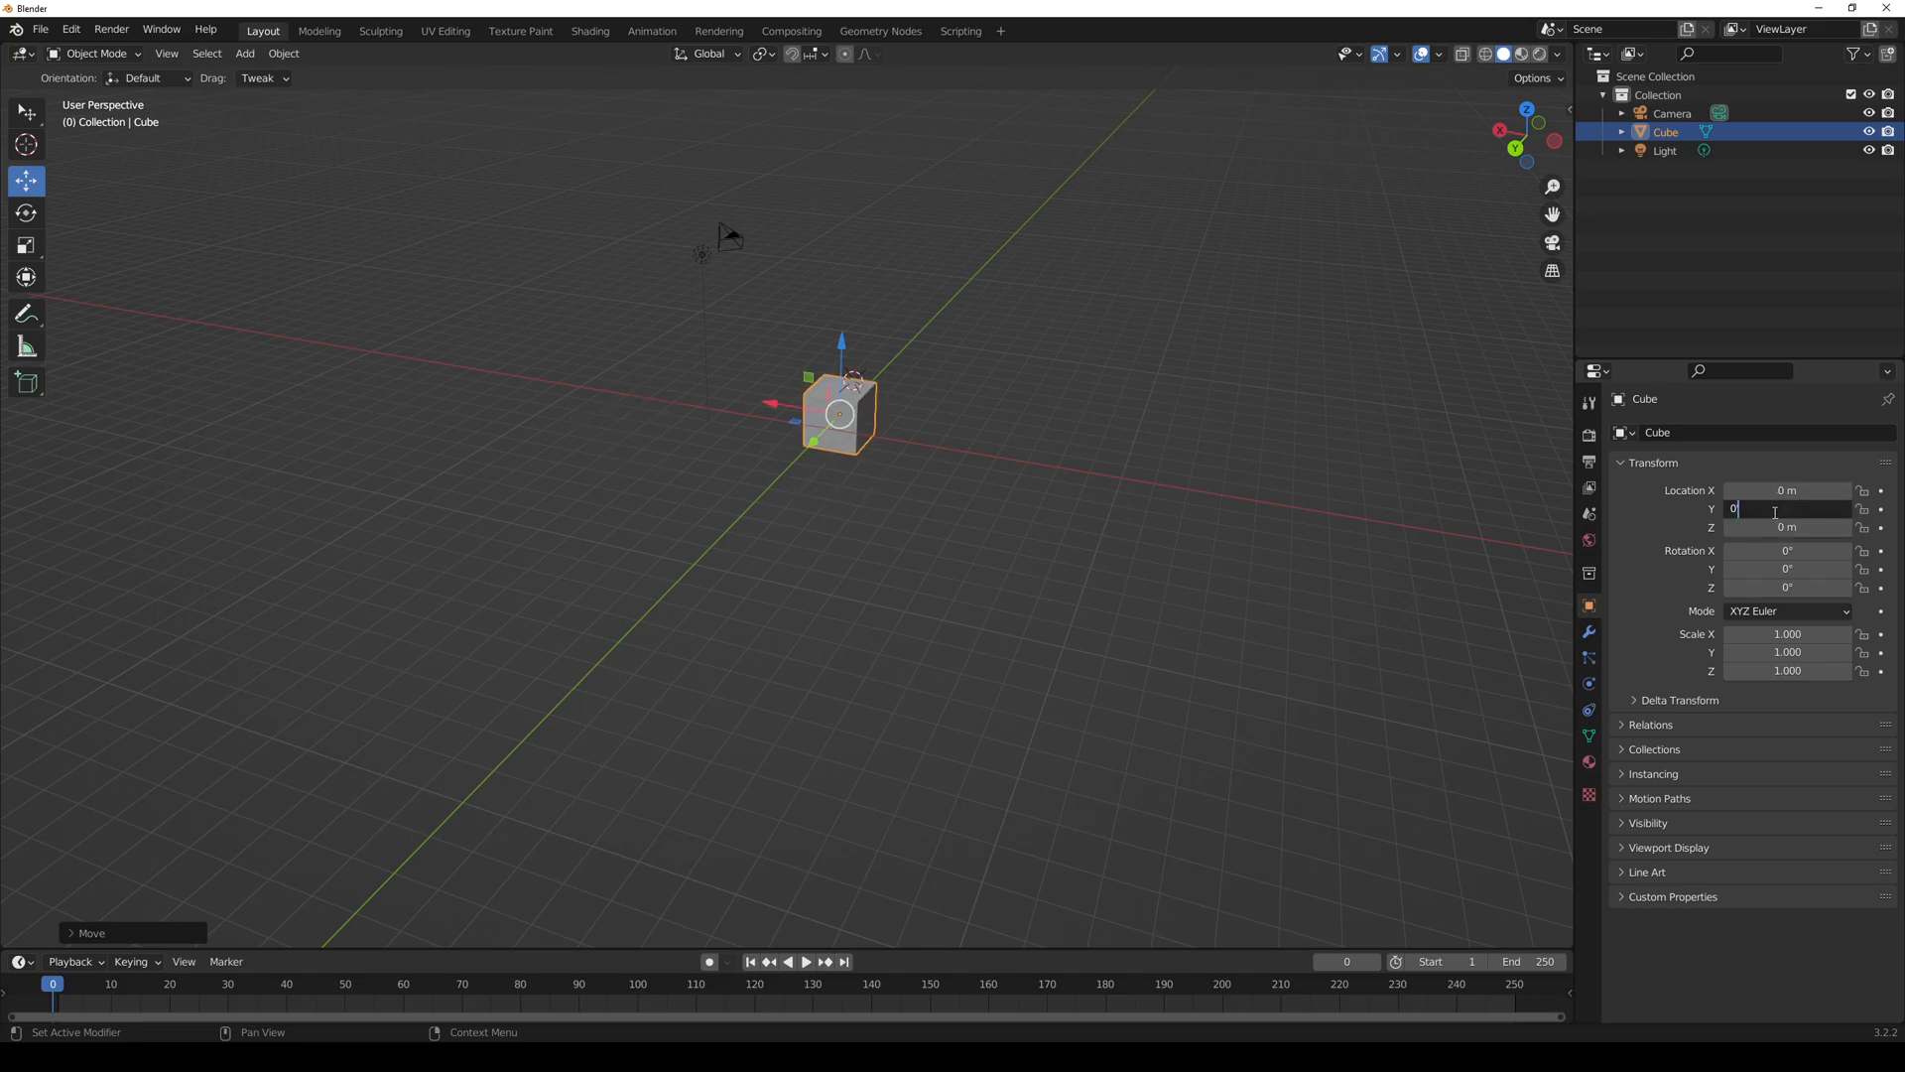
key("Return")
middle_click_drag(808, 429, 756, 417)
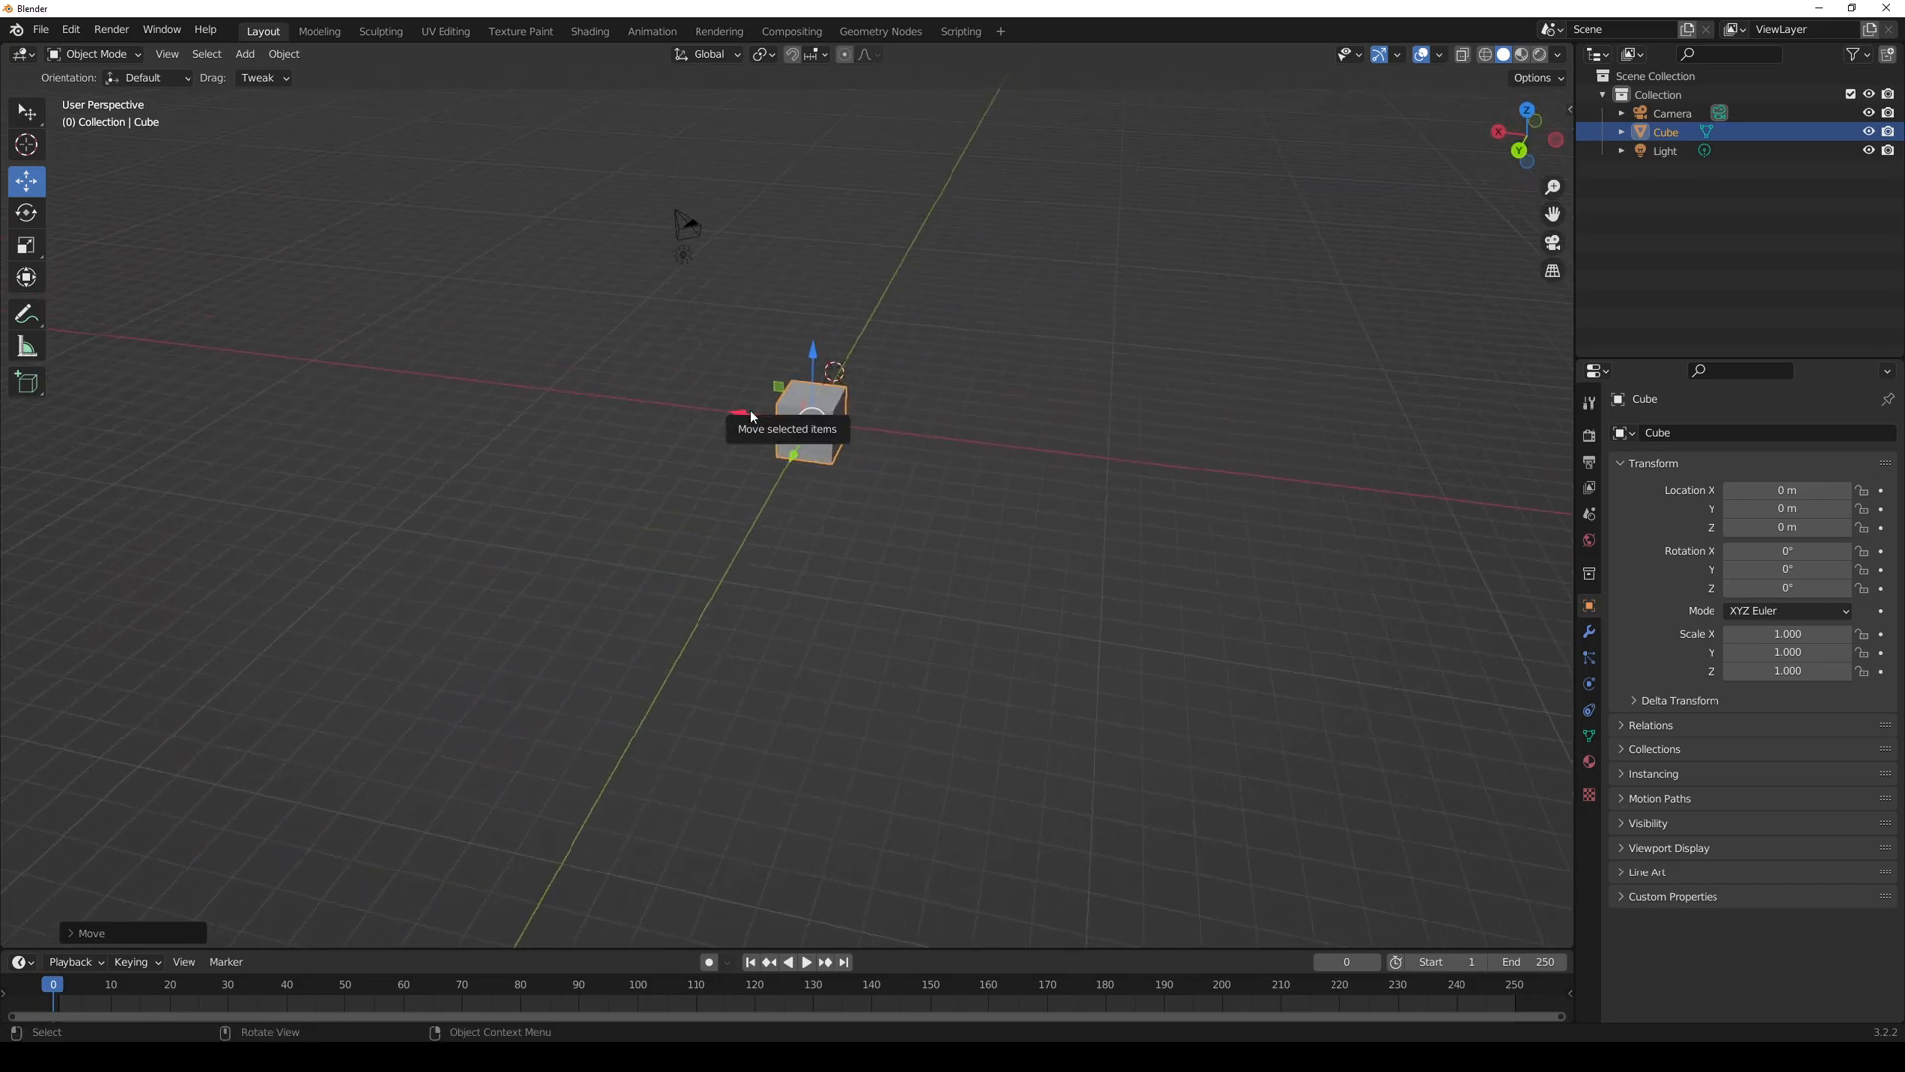
key("z")
key("Escape")
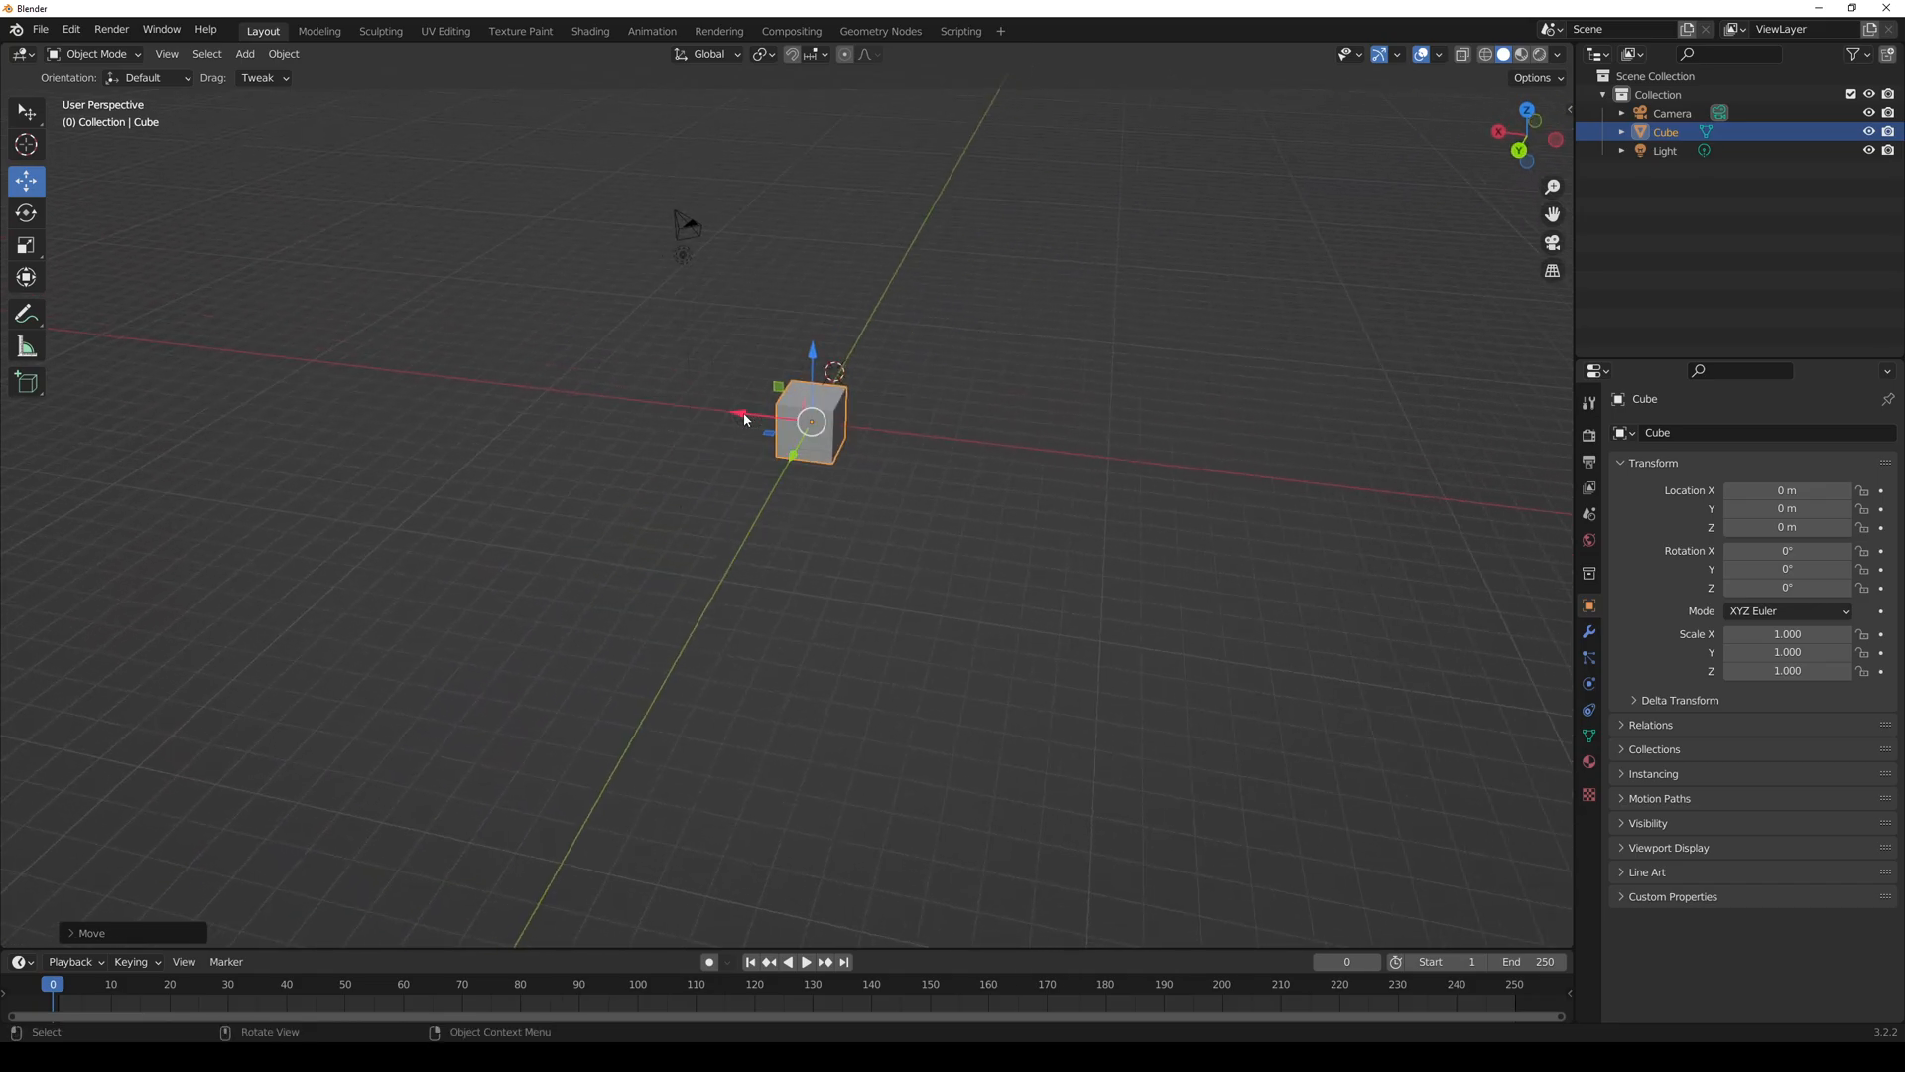
key("g")
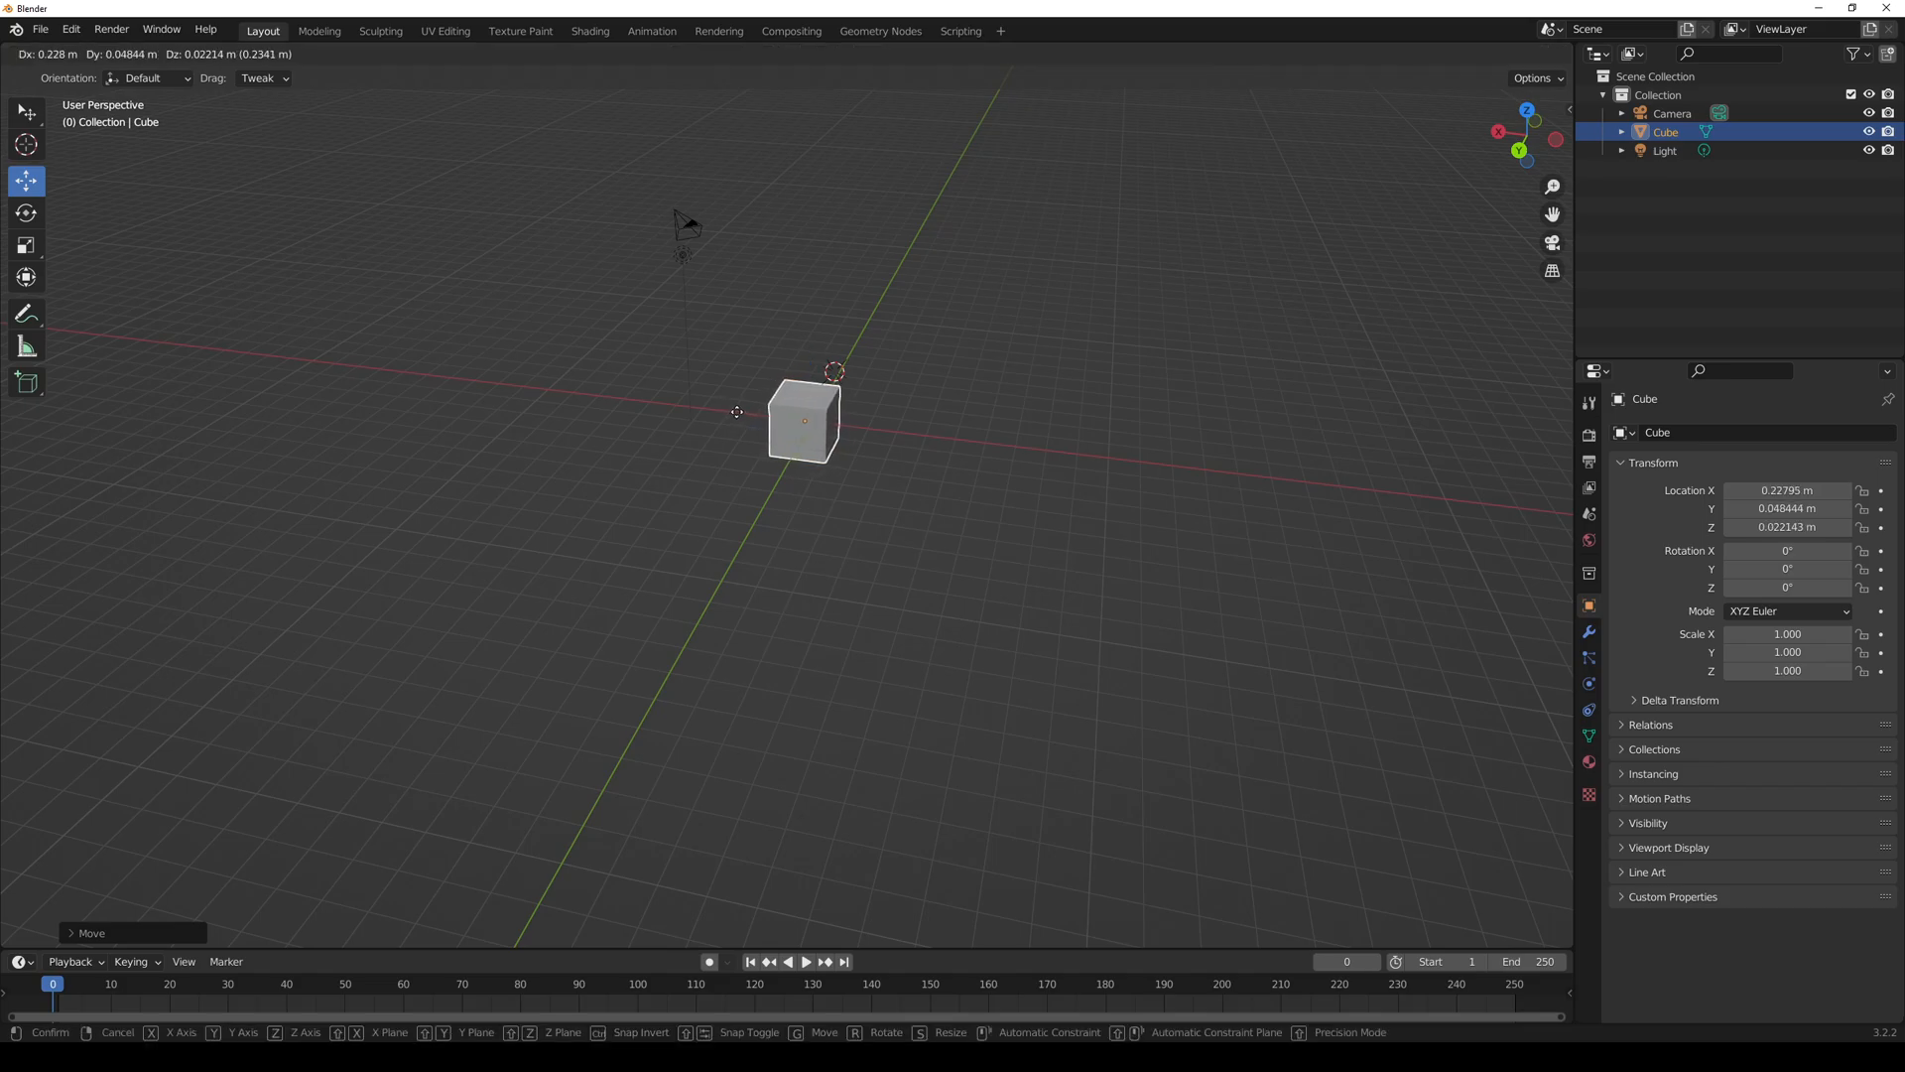
middle_click_drag(737, 406, 605, 463)
key("Escape")
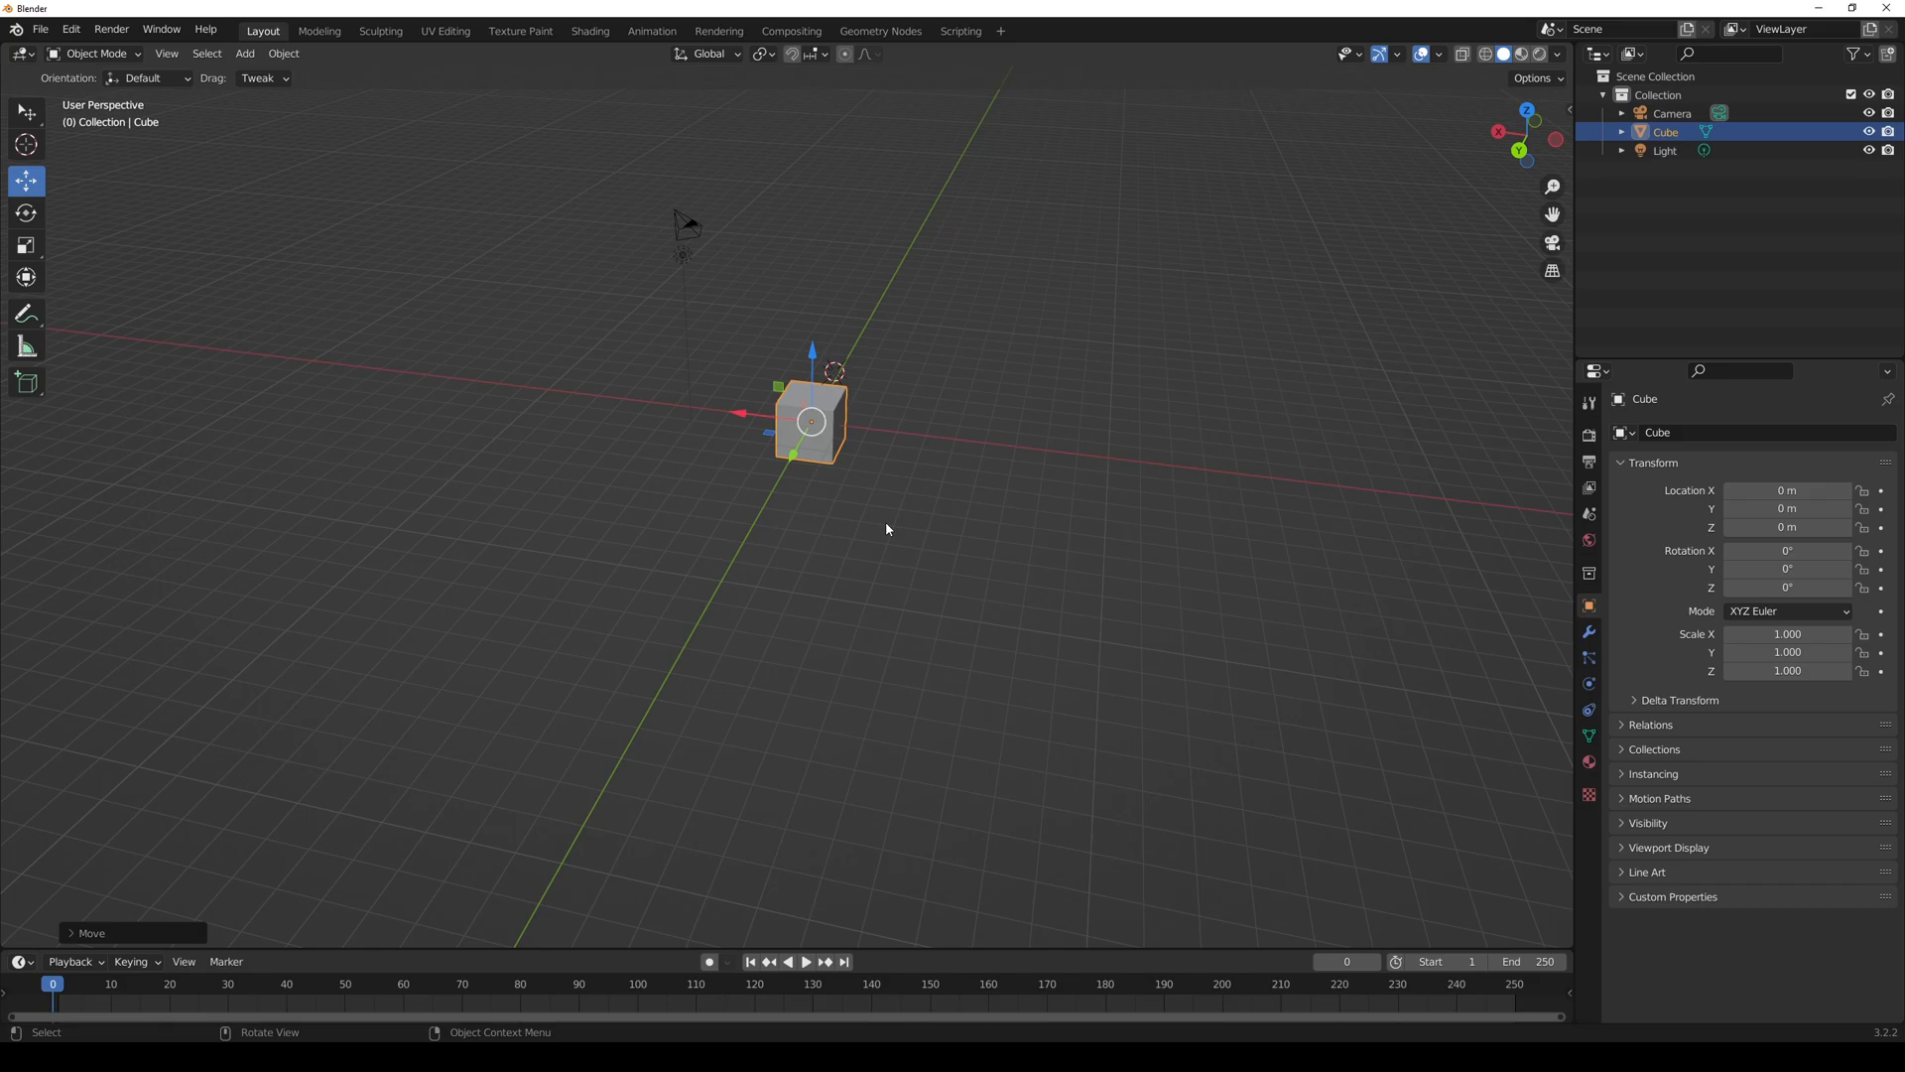
scroll(884, 470, "up", 3)
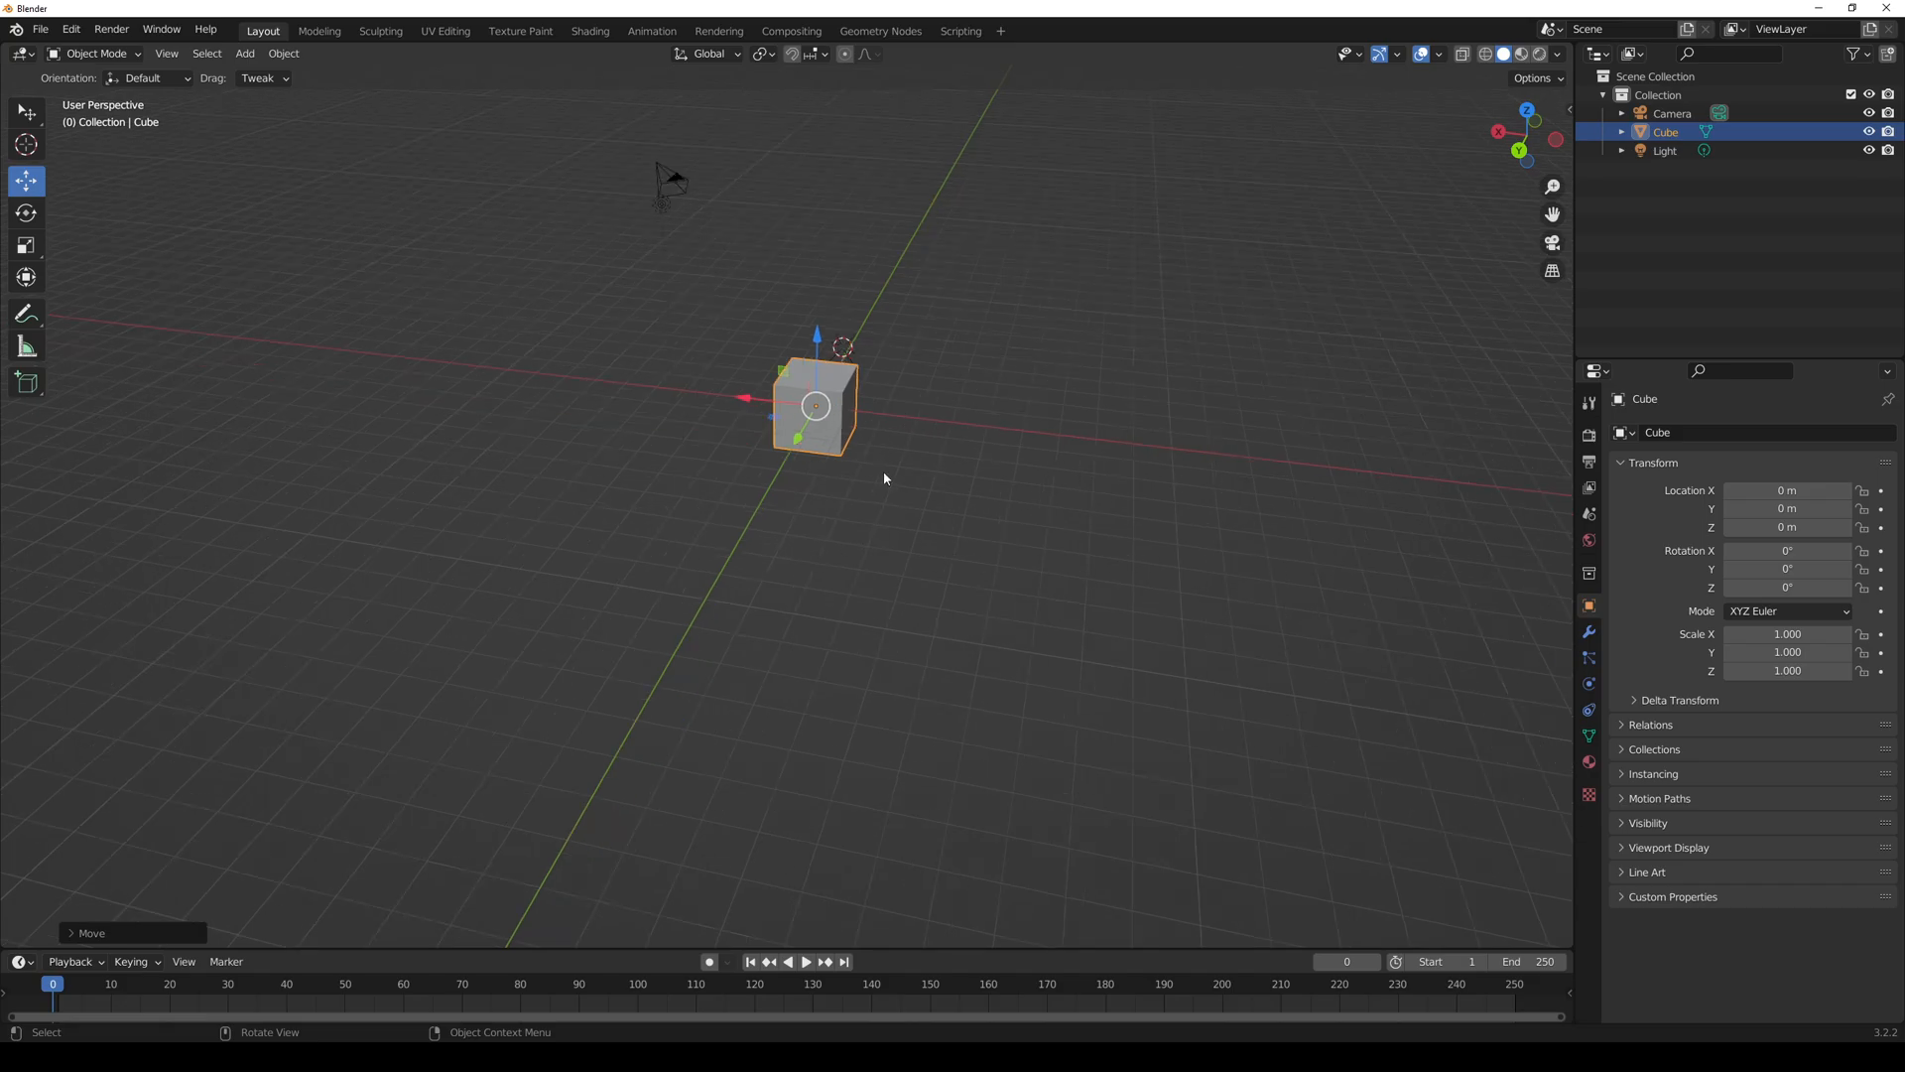
scroll(883, 470, "down", 4)
scroll(883, 473, "up", 2)
scroll(938, 449, "up", 4)
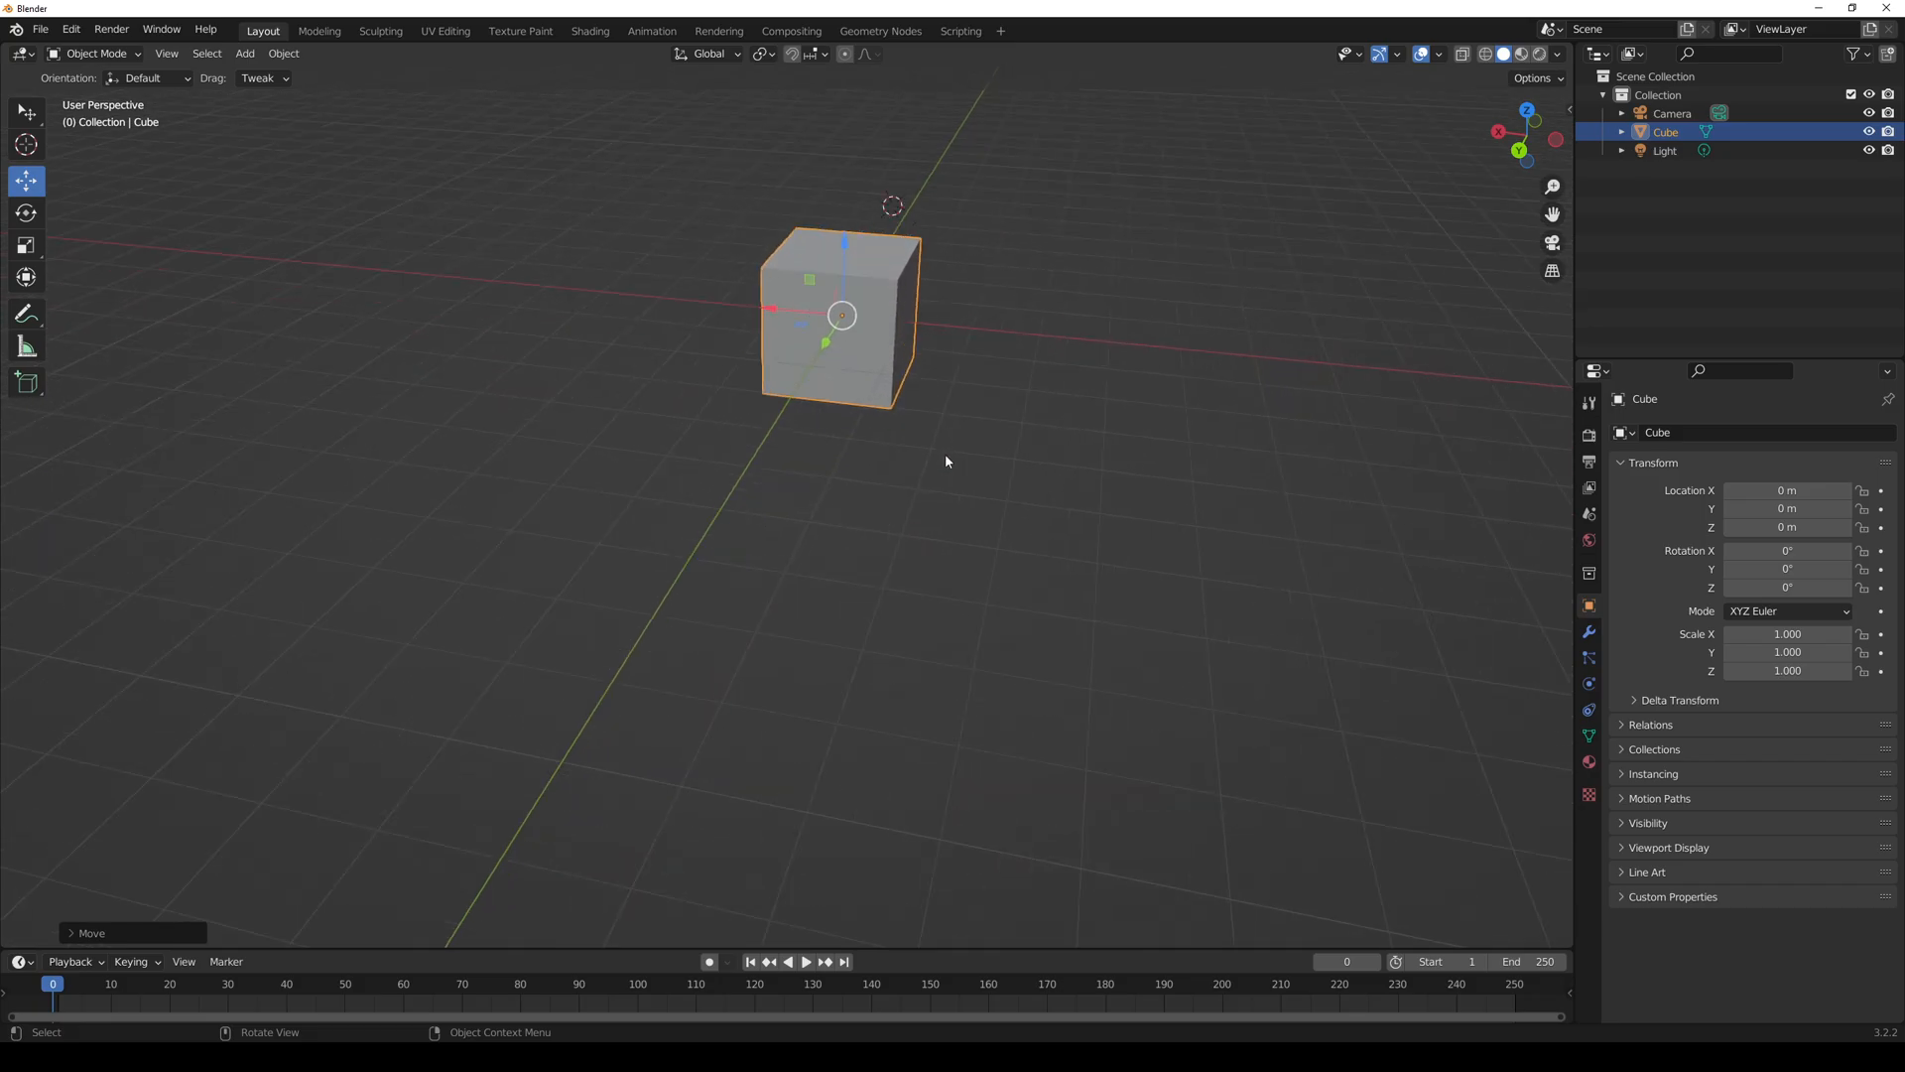
middle_click_drag(941, 469, 897, 681)
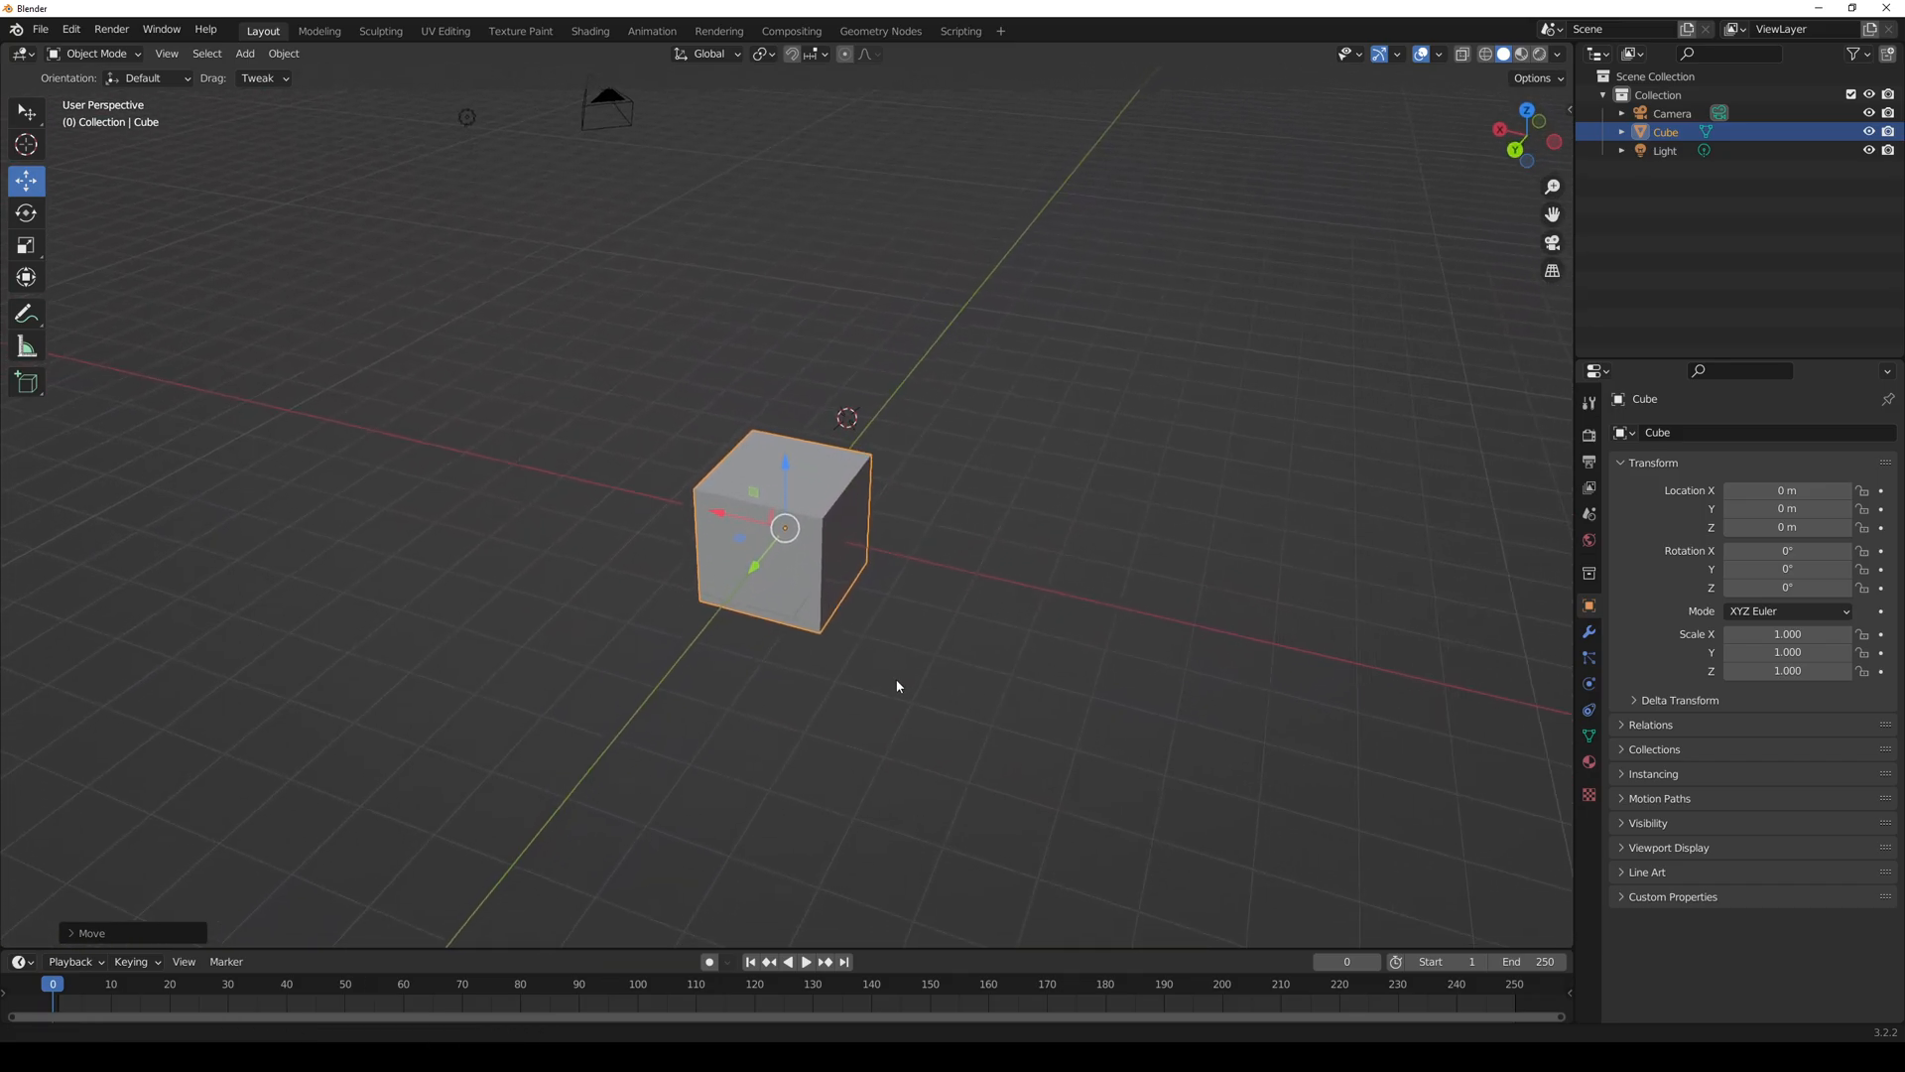
scroll(1001, 477, "down", 3)
scroll(1000, 475, "up", 2)
scroll(1002, 480, "up", 1)
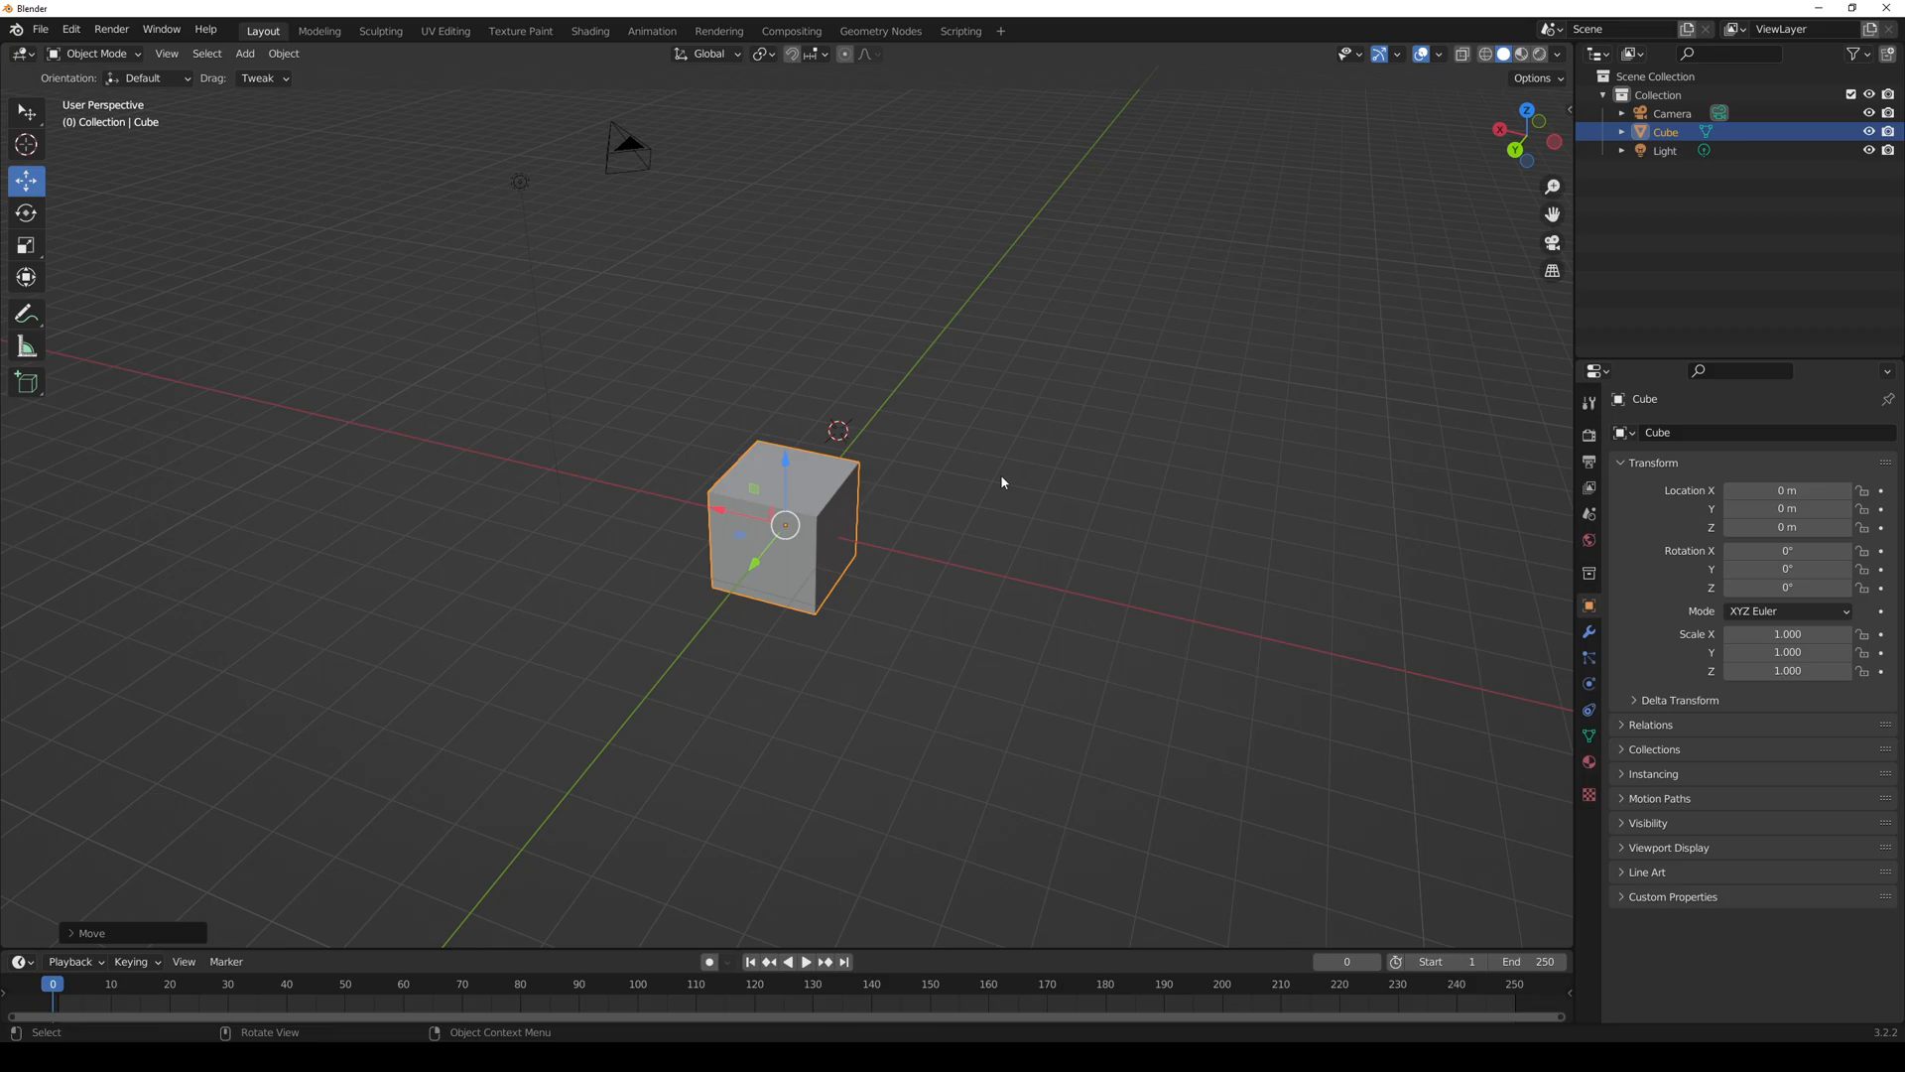
- Switch the keymap preset to Industry Compatible in the preferences and close them
left_click(70, 29)
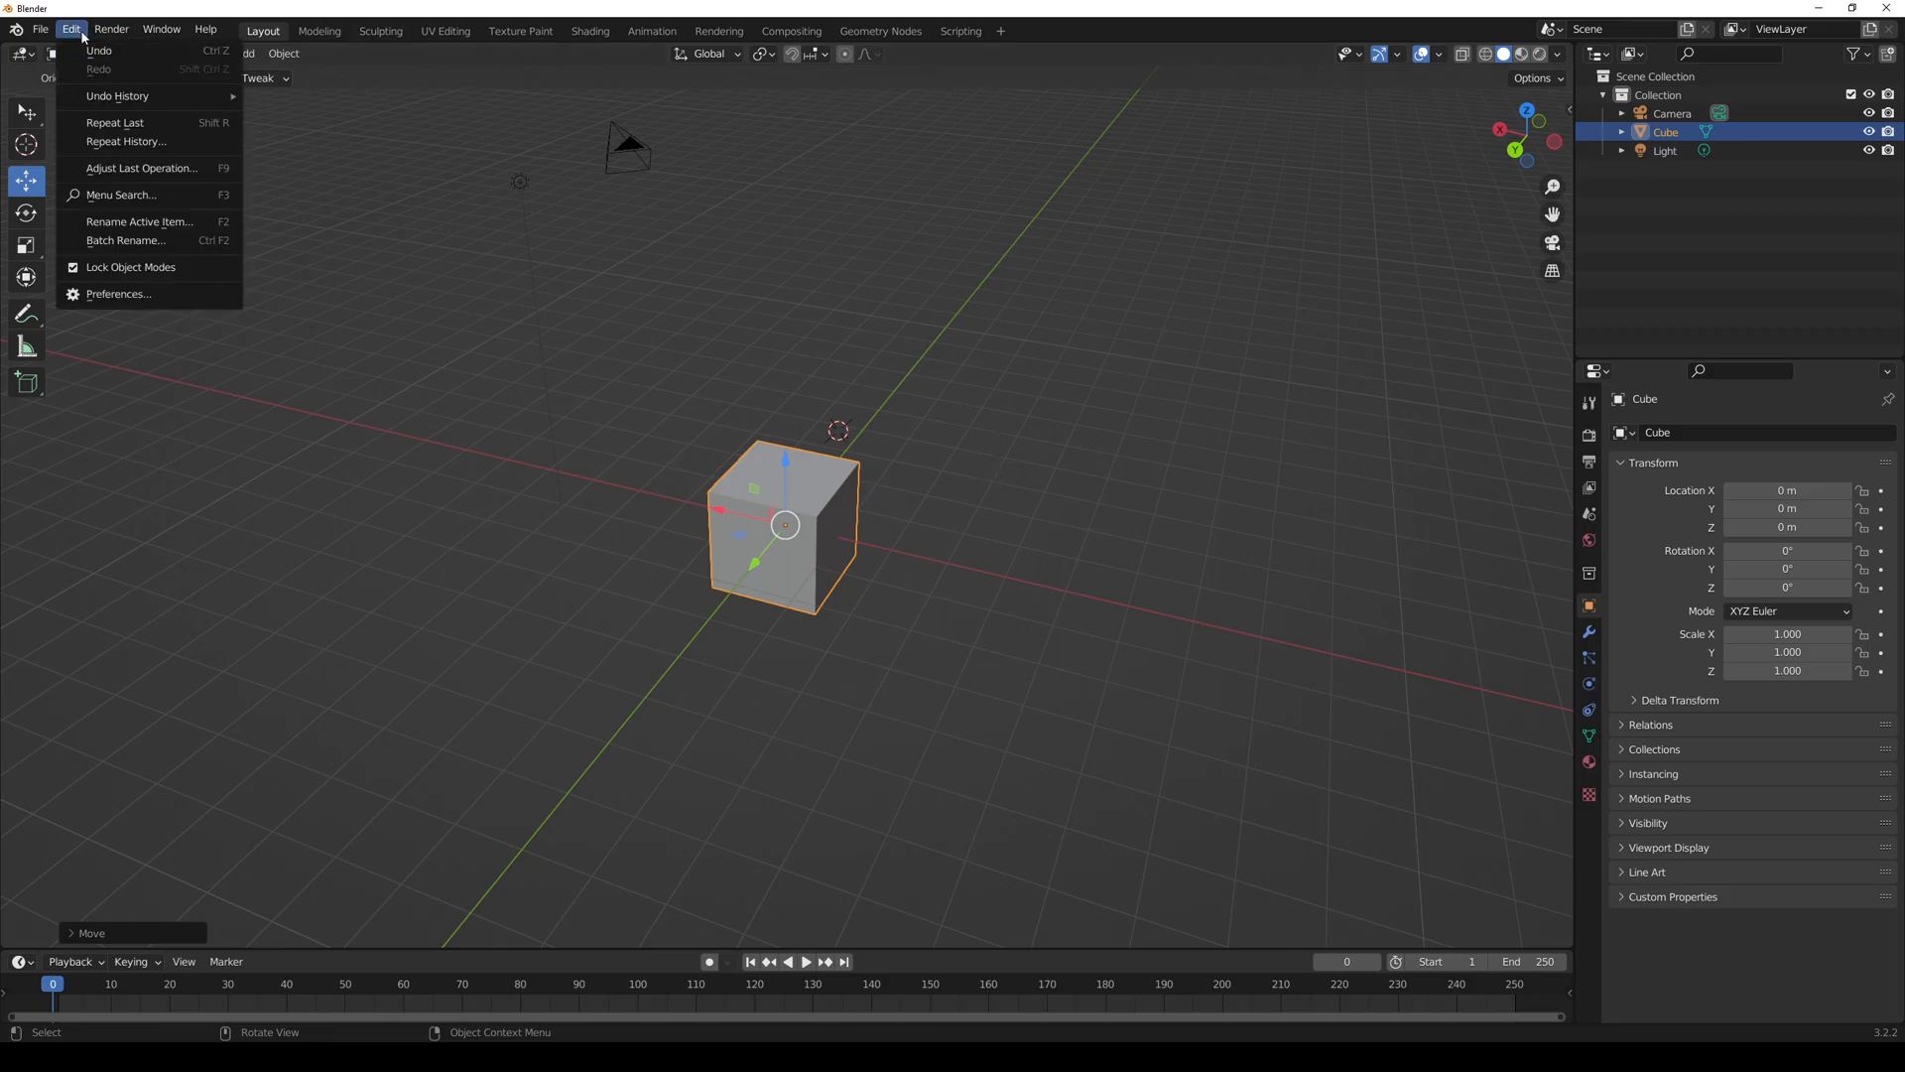
left_click(162, 290)
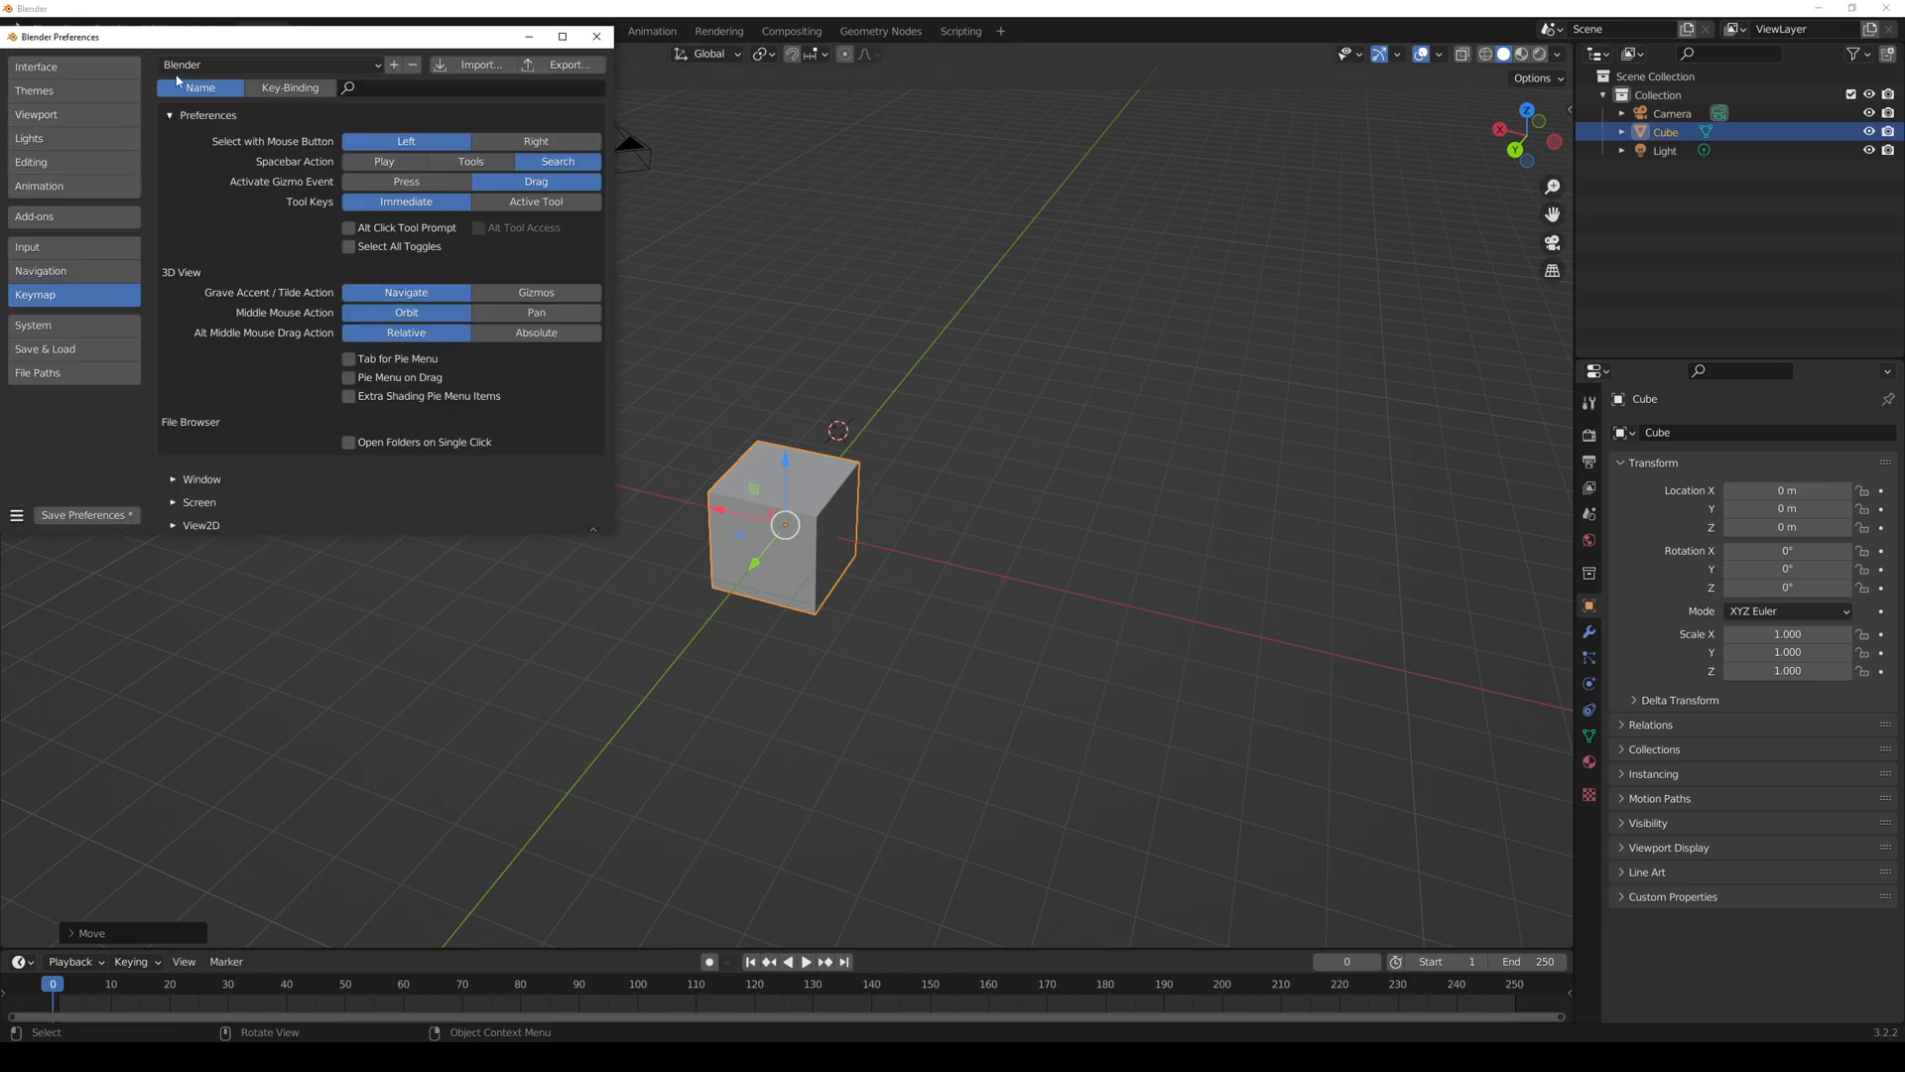
left_click(342, 65)
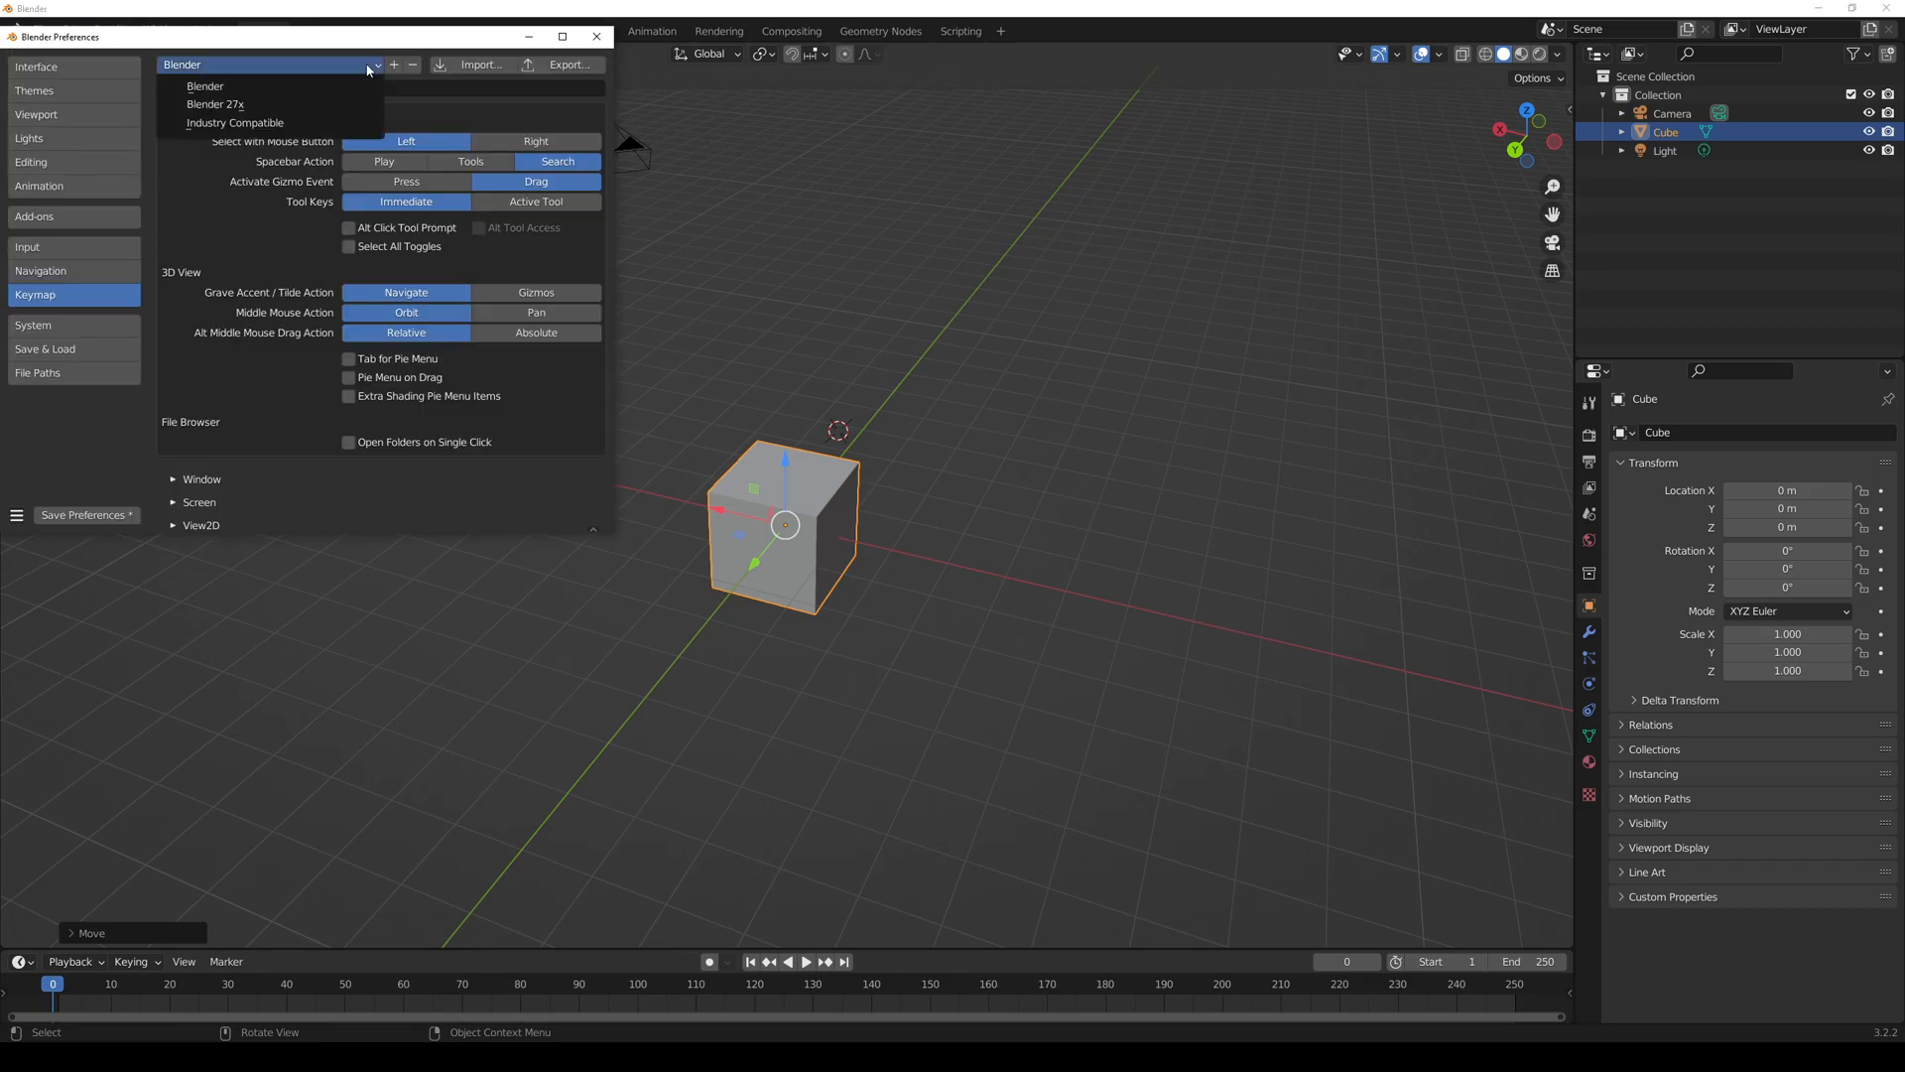
left_click(275, 124)
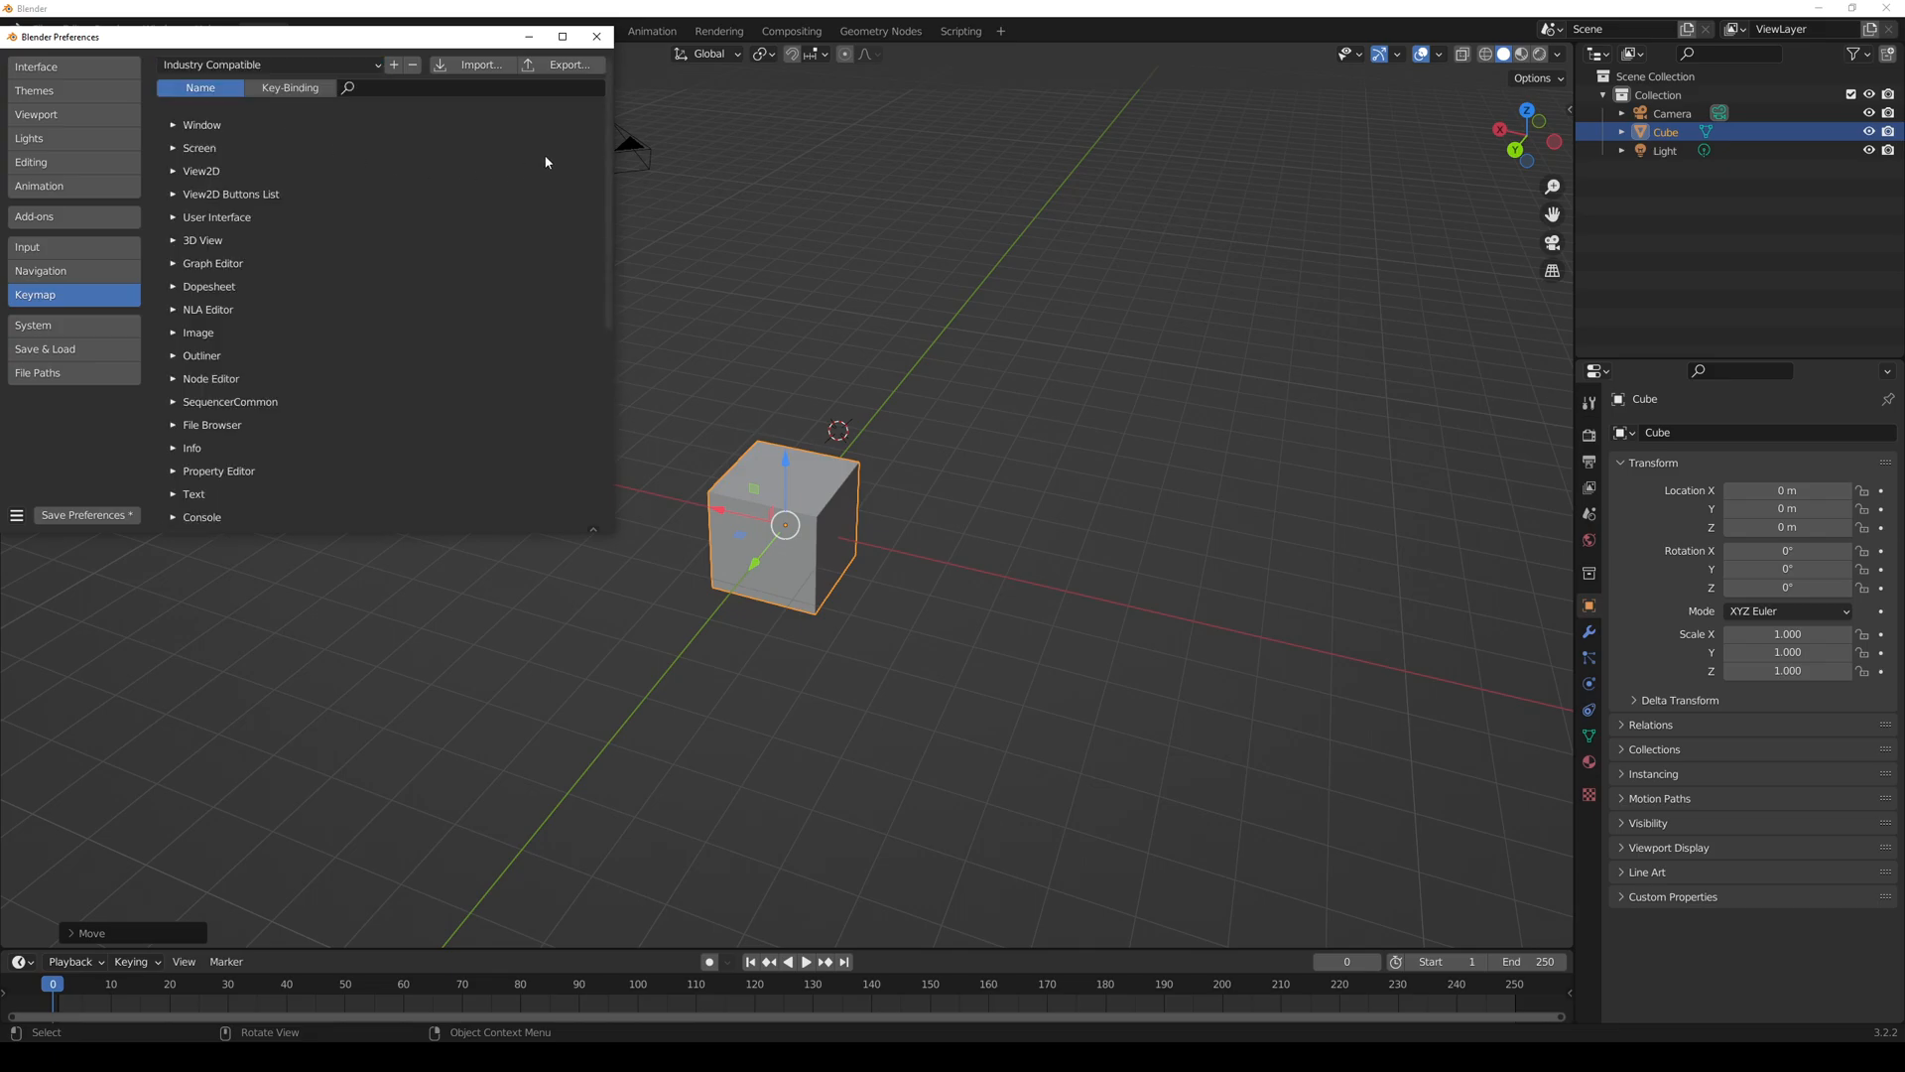
left_click(595, 40)
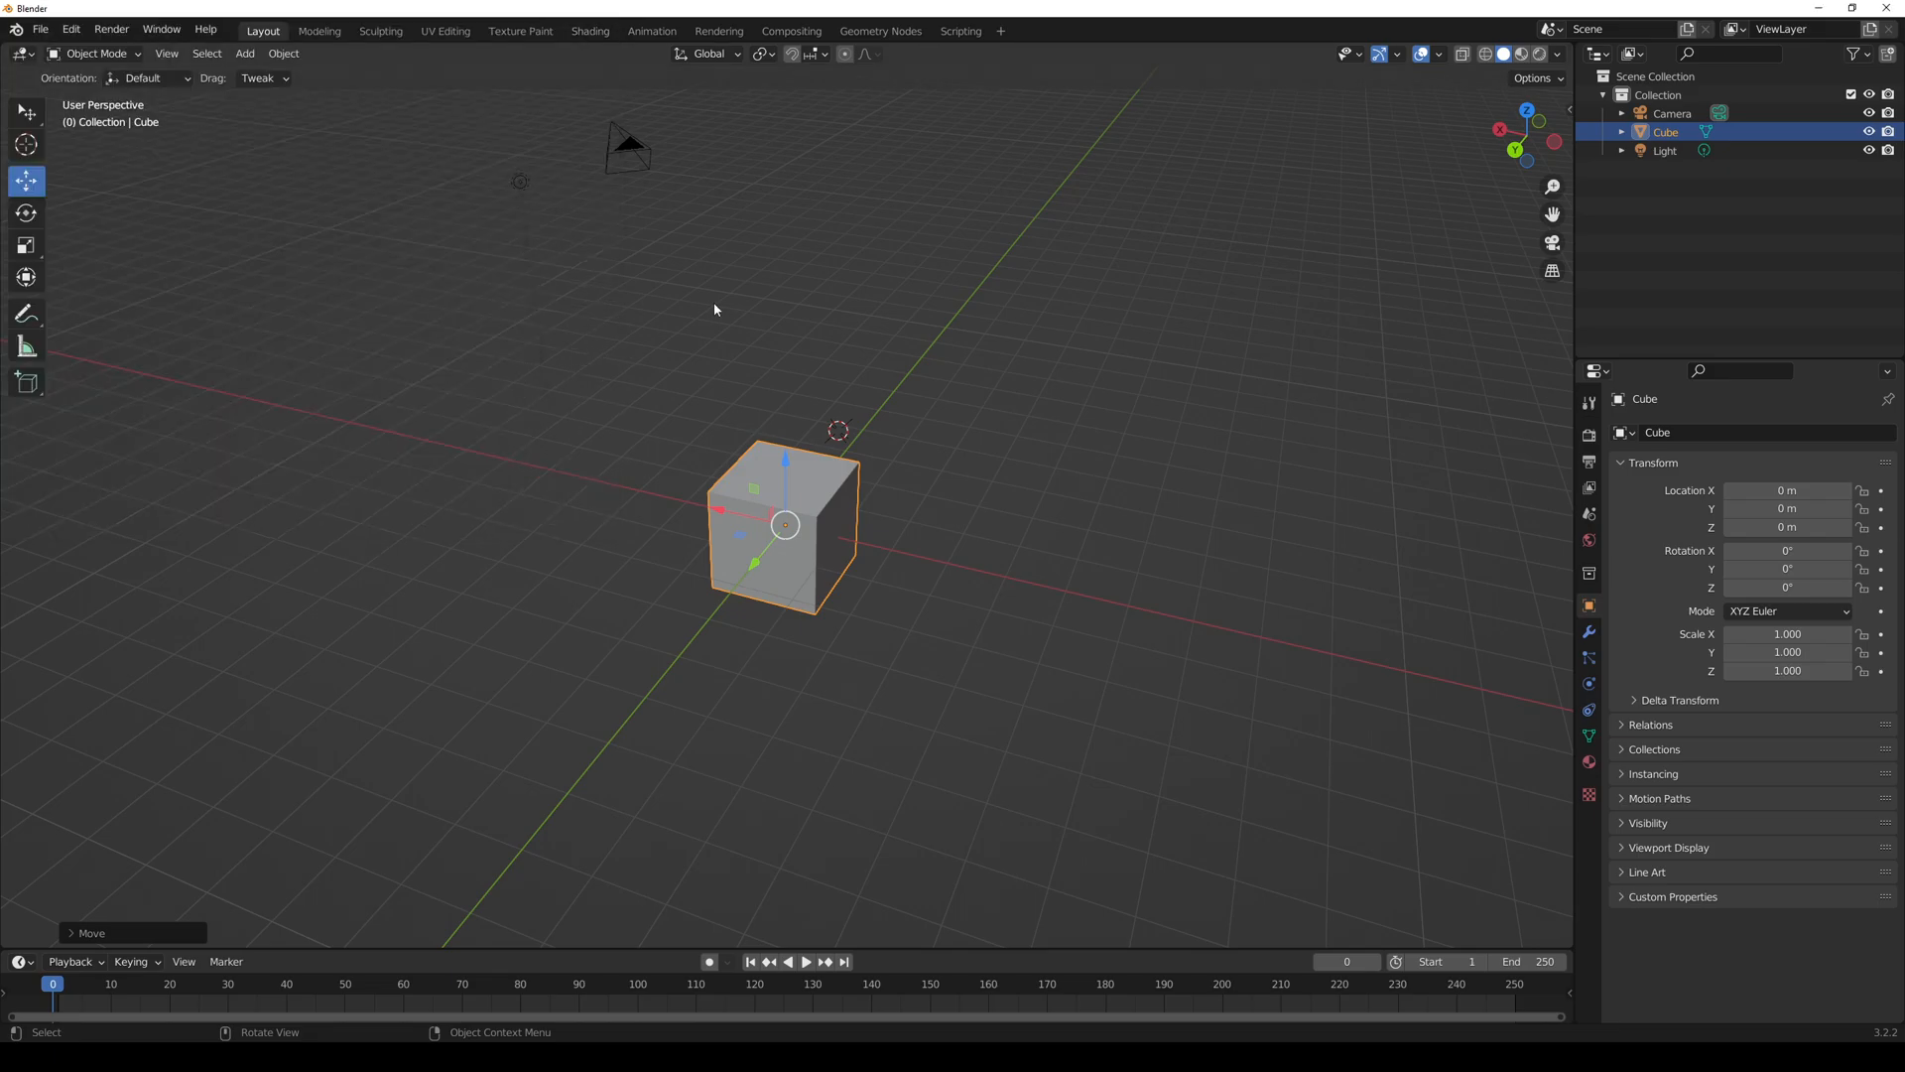
- Try moving the cube freely under the Industry Compatible keymap and undoing a move
key("g")
left_click(864, 567)
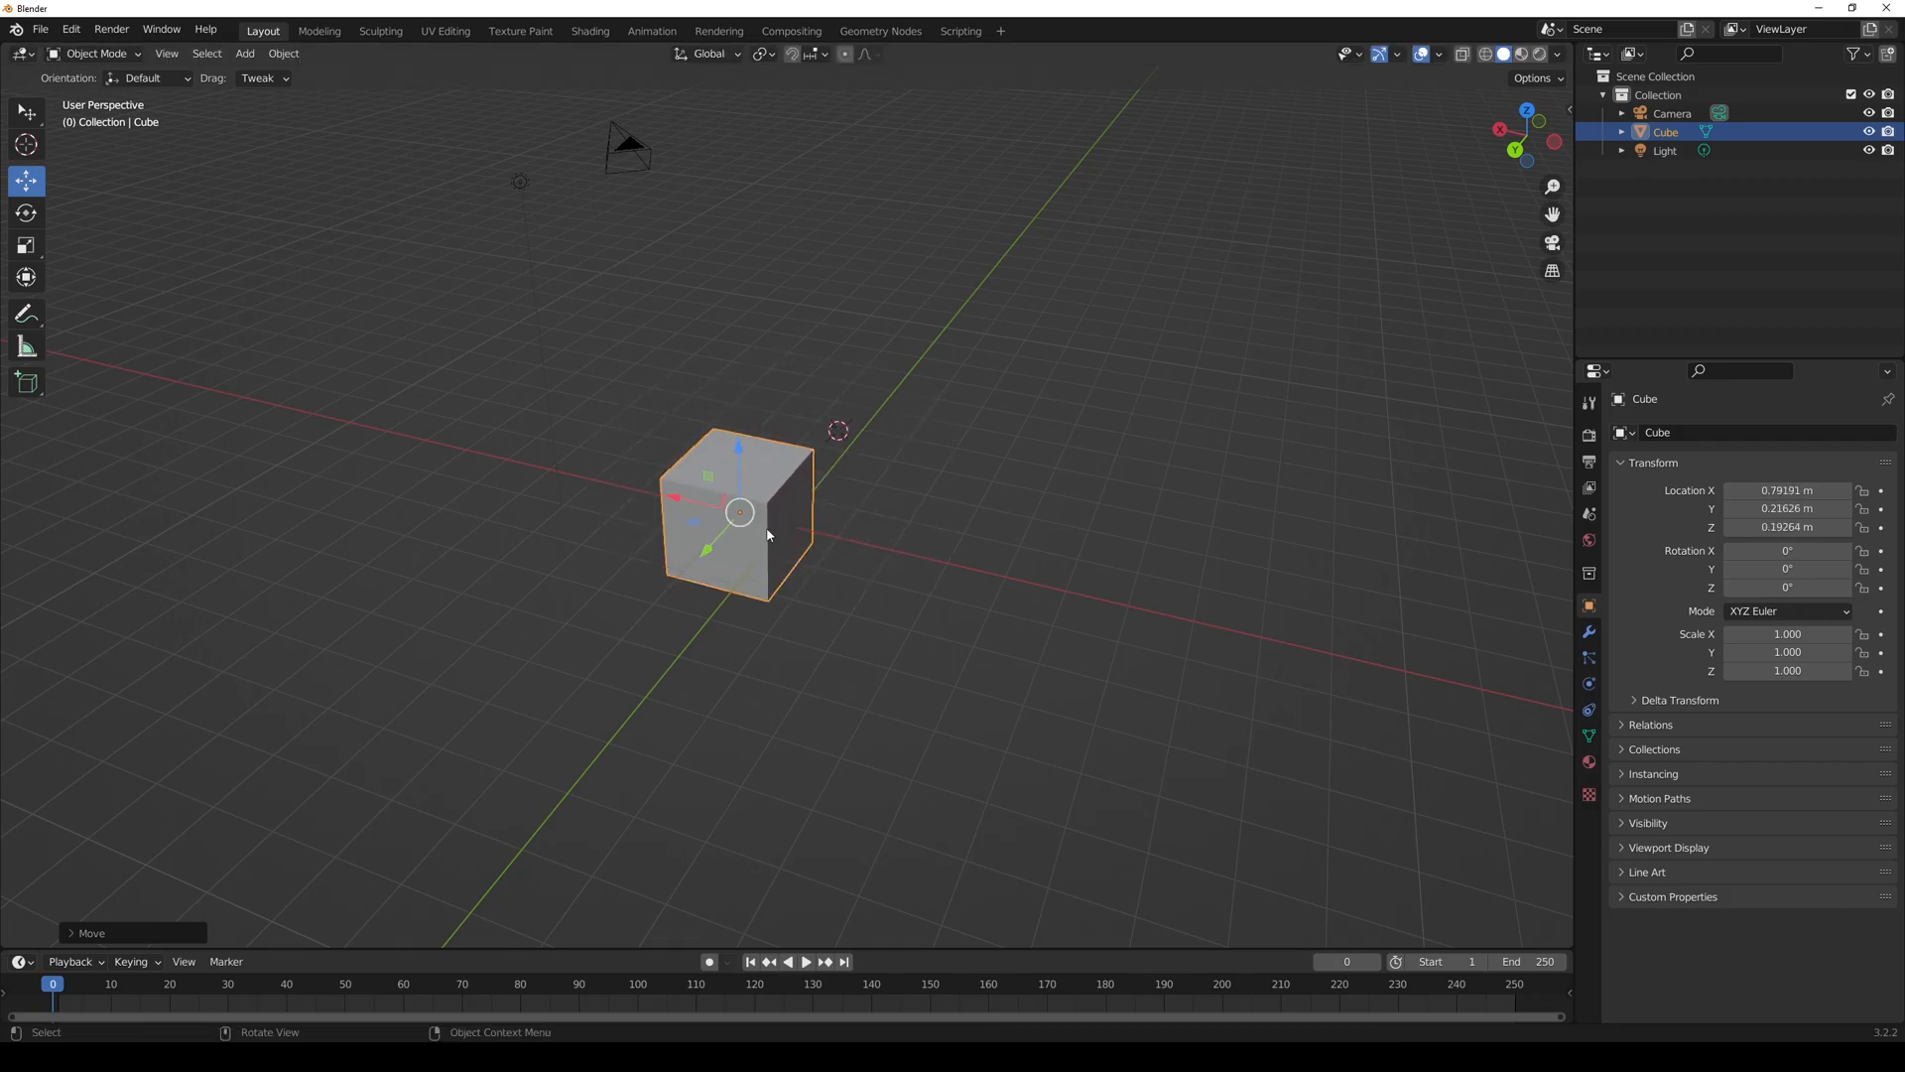
key("ctrl+z")
mouse_move(742, 519)
left_mouse_down()
mouse_move(392, 427)
mouse_move(609, 506)
mouse_move(675, 503)
mouse_move(692, 545)
mouse_move(563, 485)
mouse_move(912, 383)
mouse_move(726, 537)
left_mouse_up()
key("shift+r")
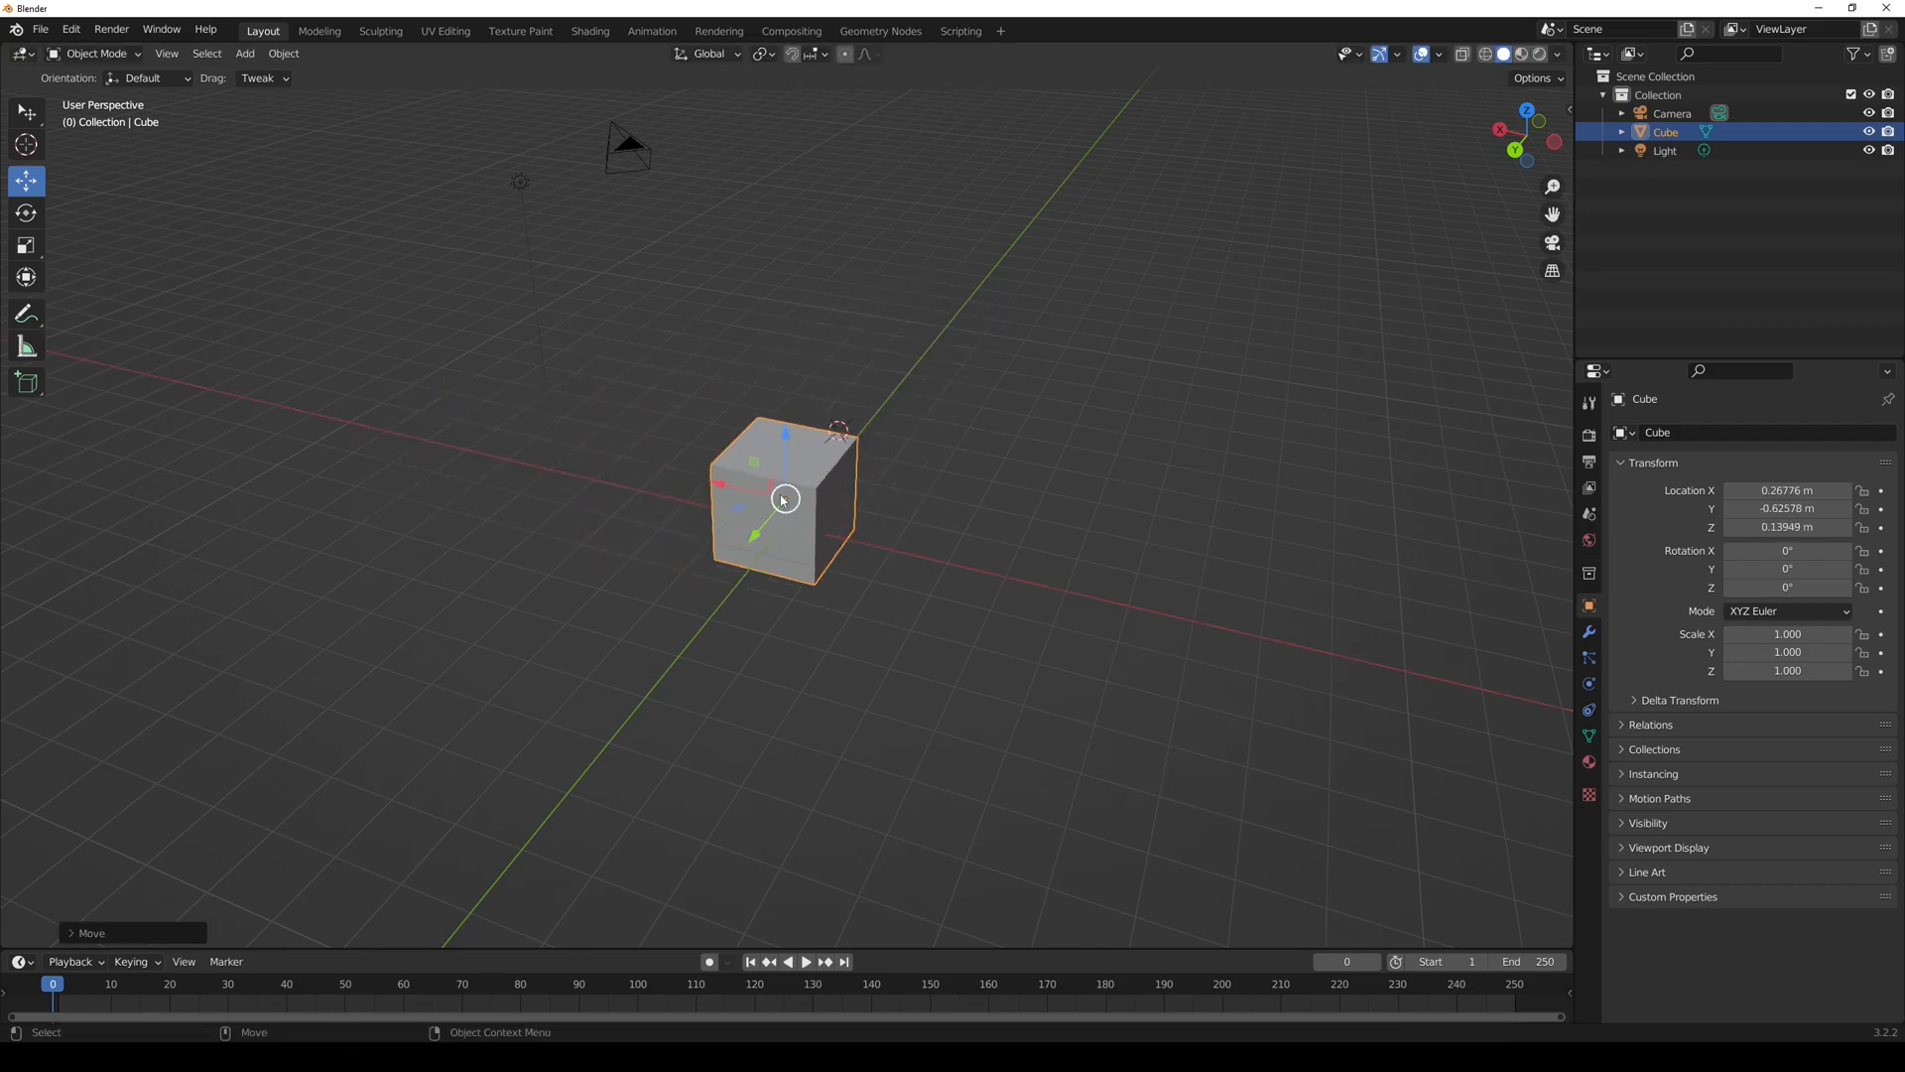
key("g")
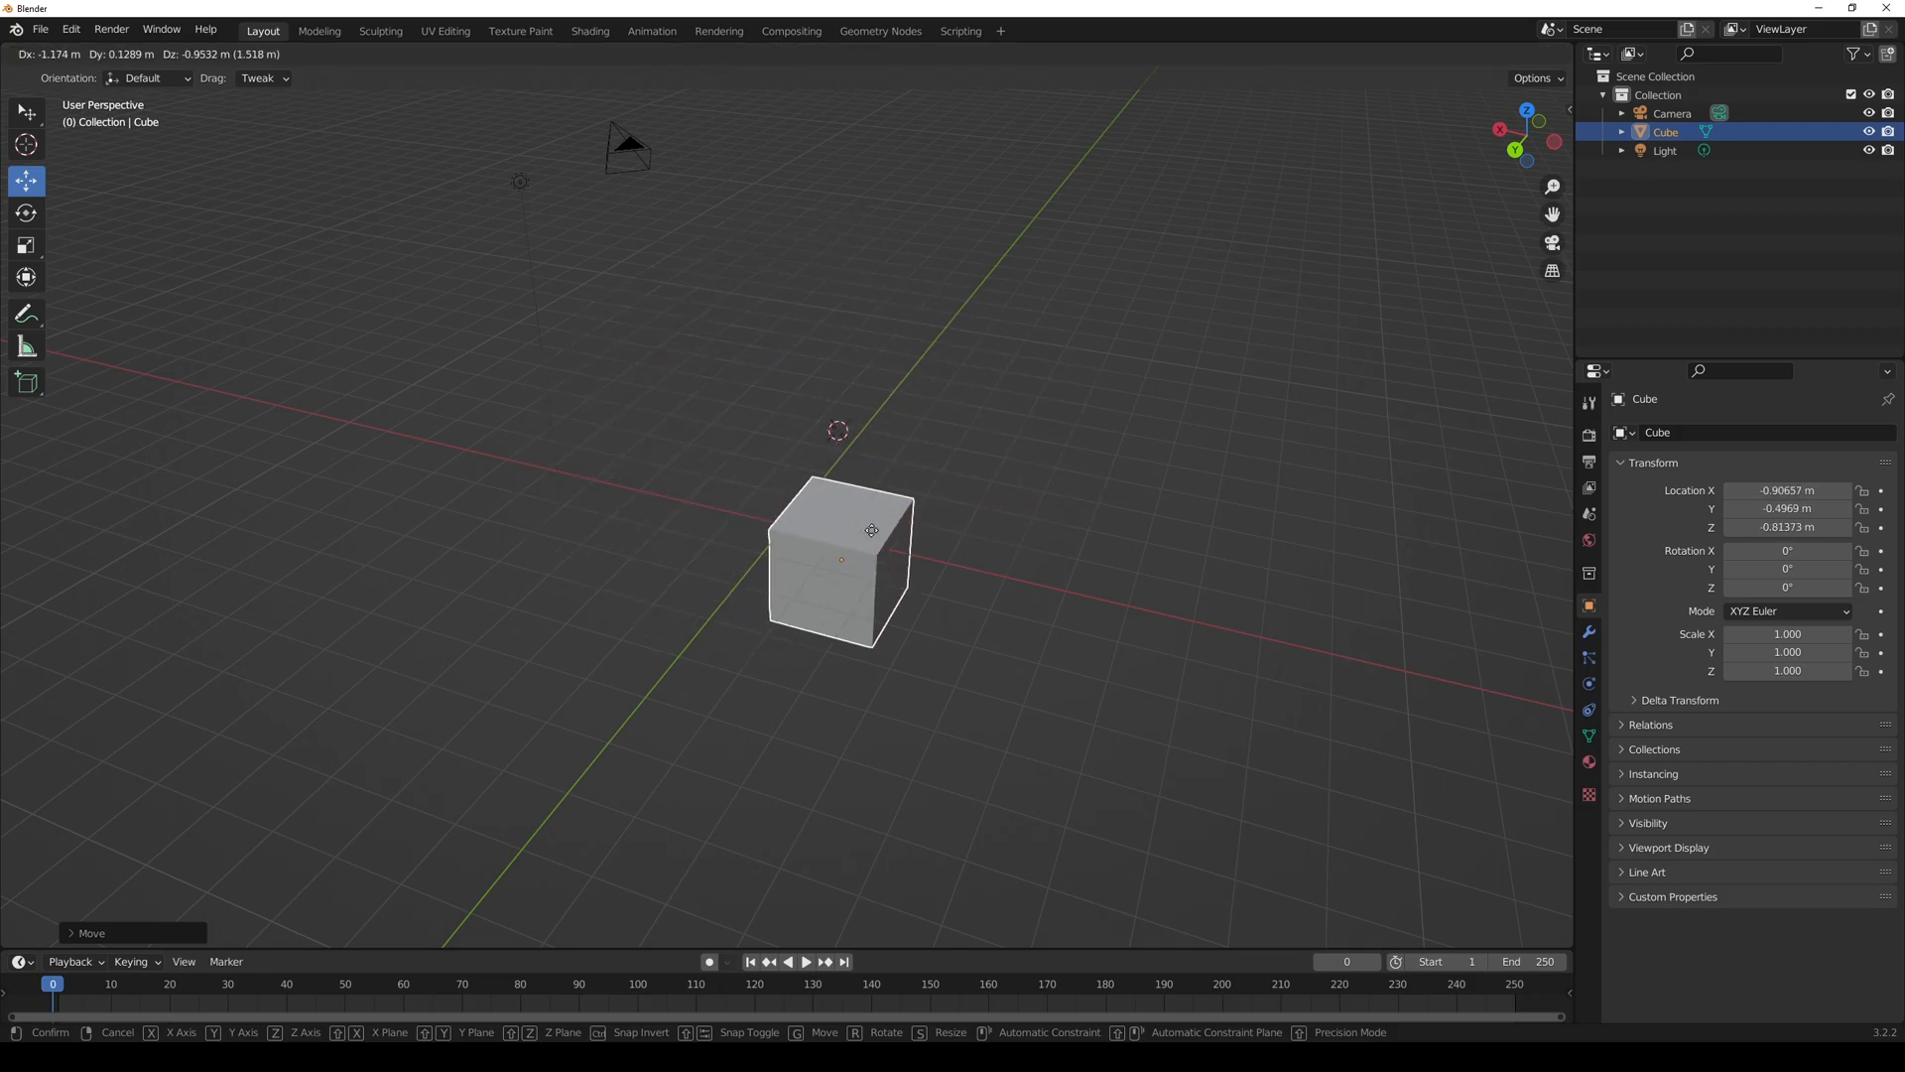
left_click(871, 554)
- Restore the keymap preset to Blender in the preferences and close them
left_click(71, 29)
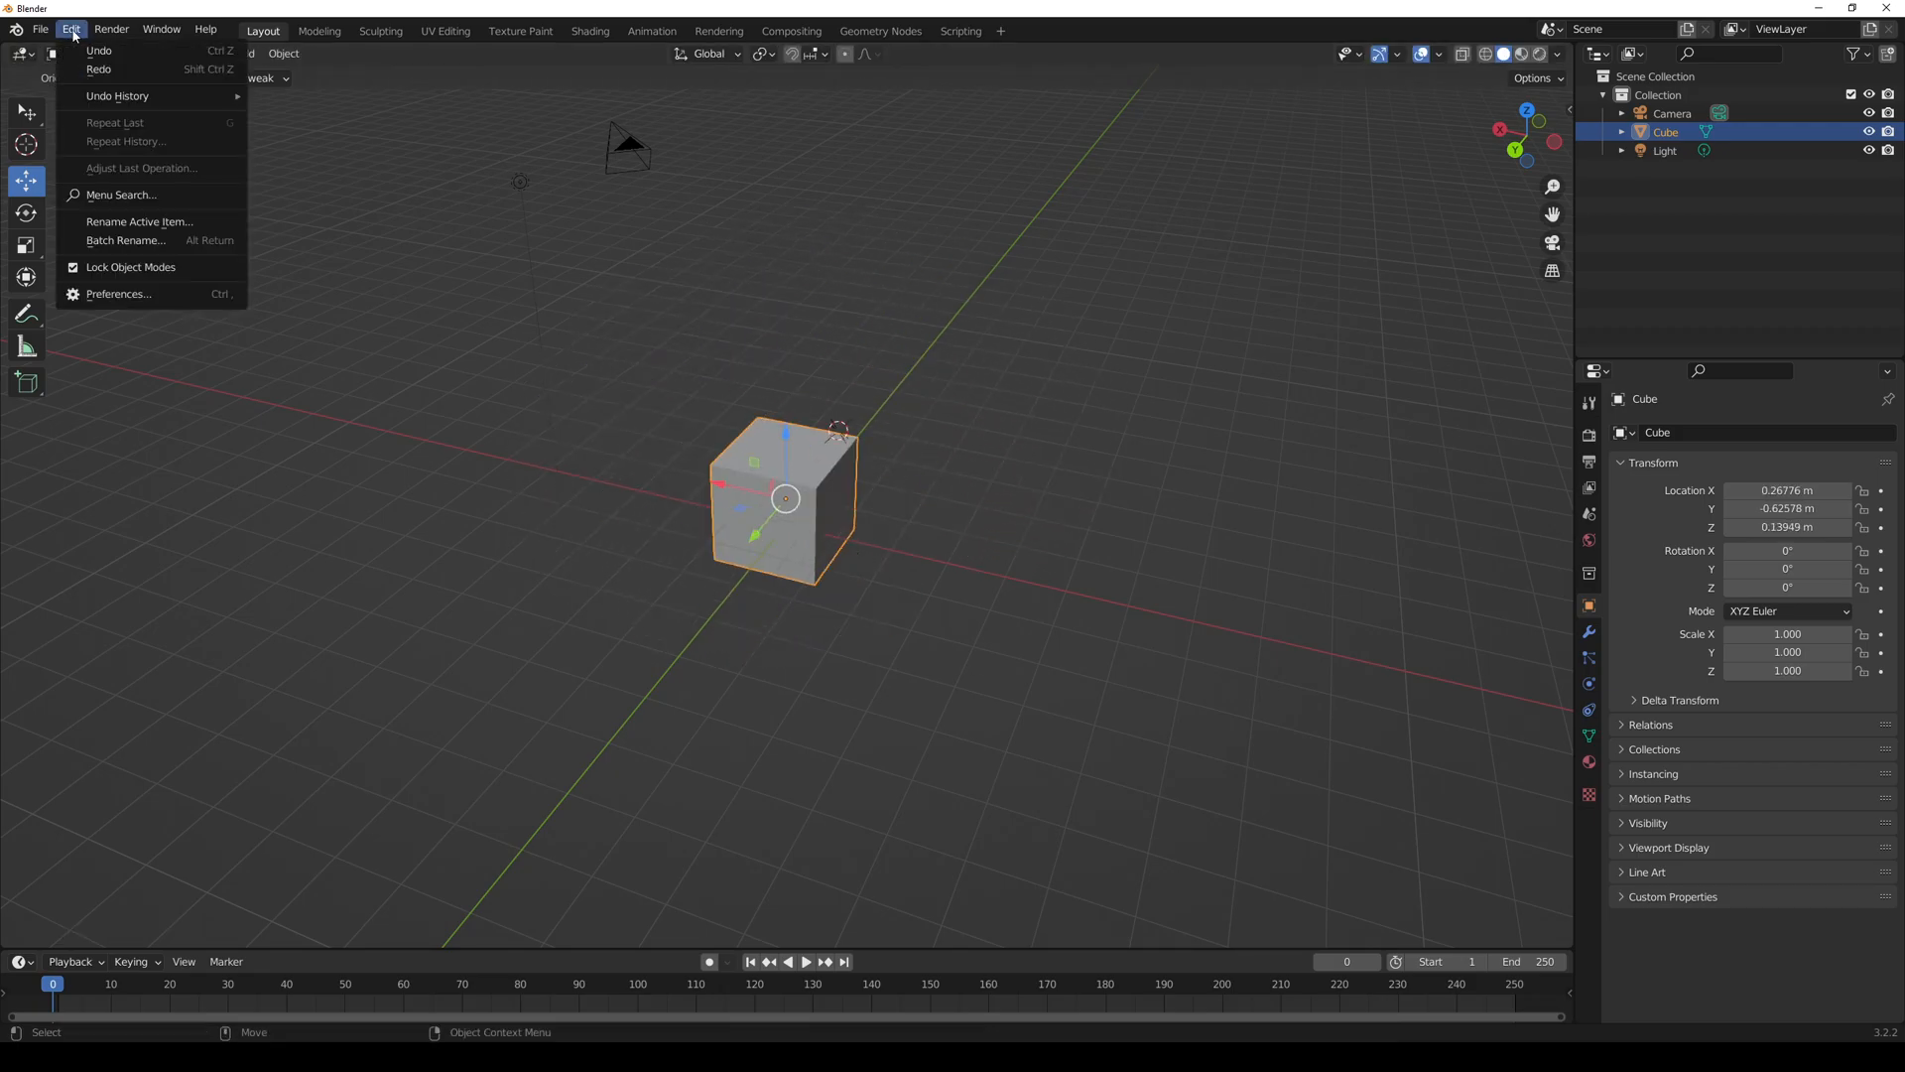
left_click(159, 296)
left_click(236, 79)
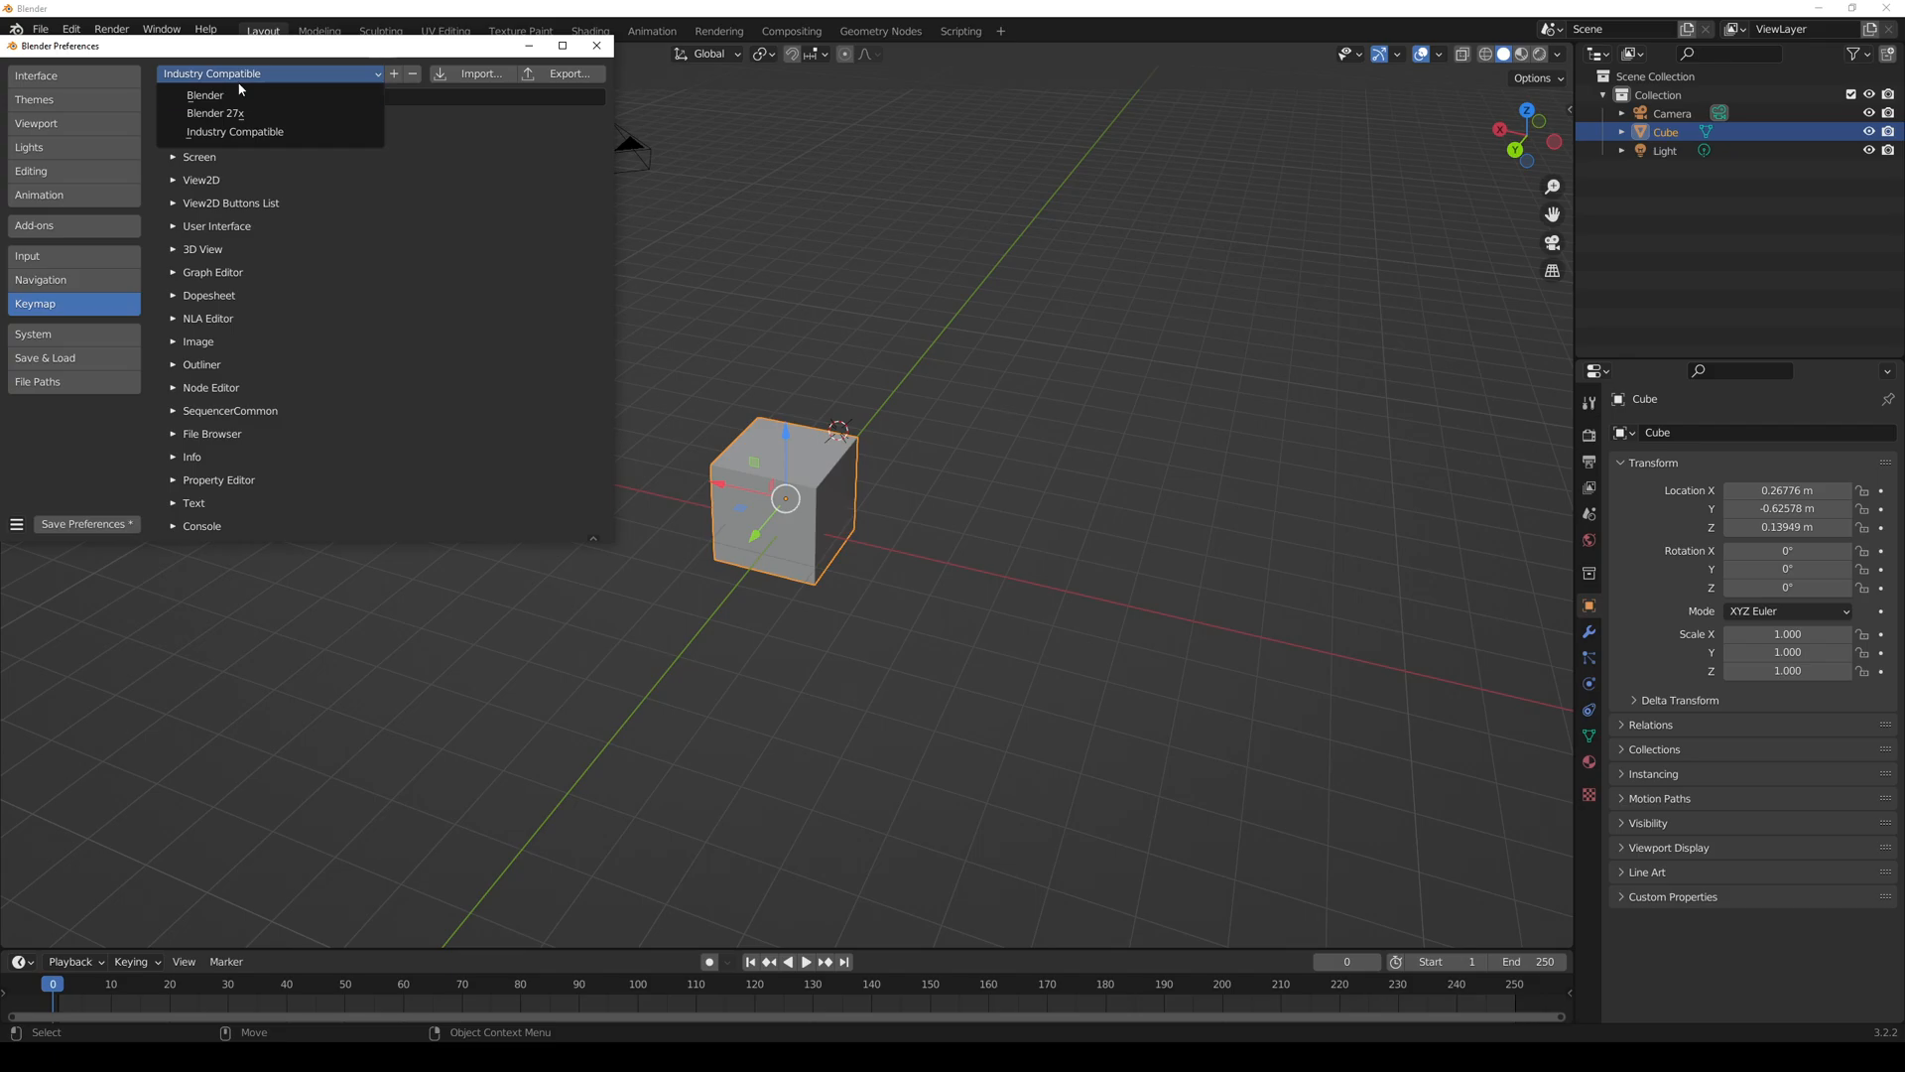
left_click(238, 95)
left_click(596, 46)
- Switch to the Select Circle tool, try the axis constraints, and move the cube along the X axis to about -6.6 m
middle_click_drag(804, 516, 794, 529)
key("w")
key("w")
key("w")
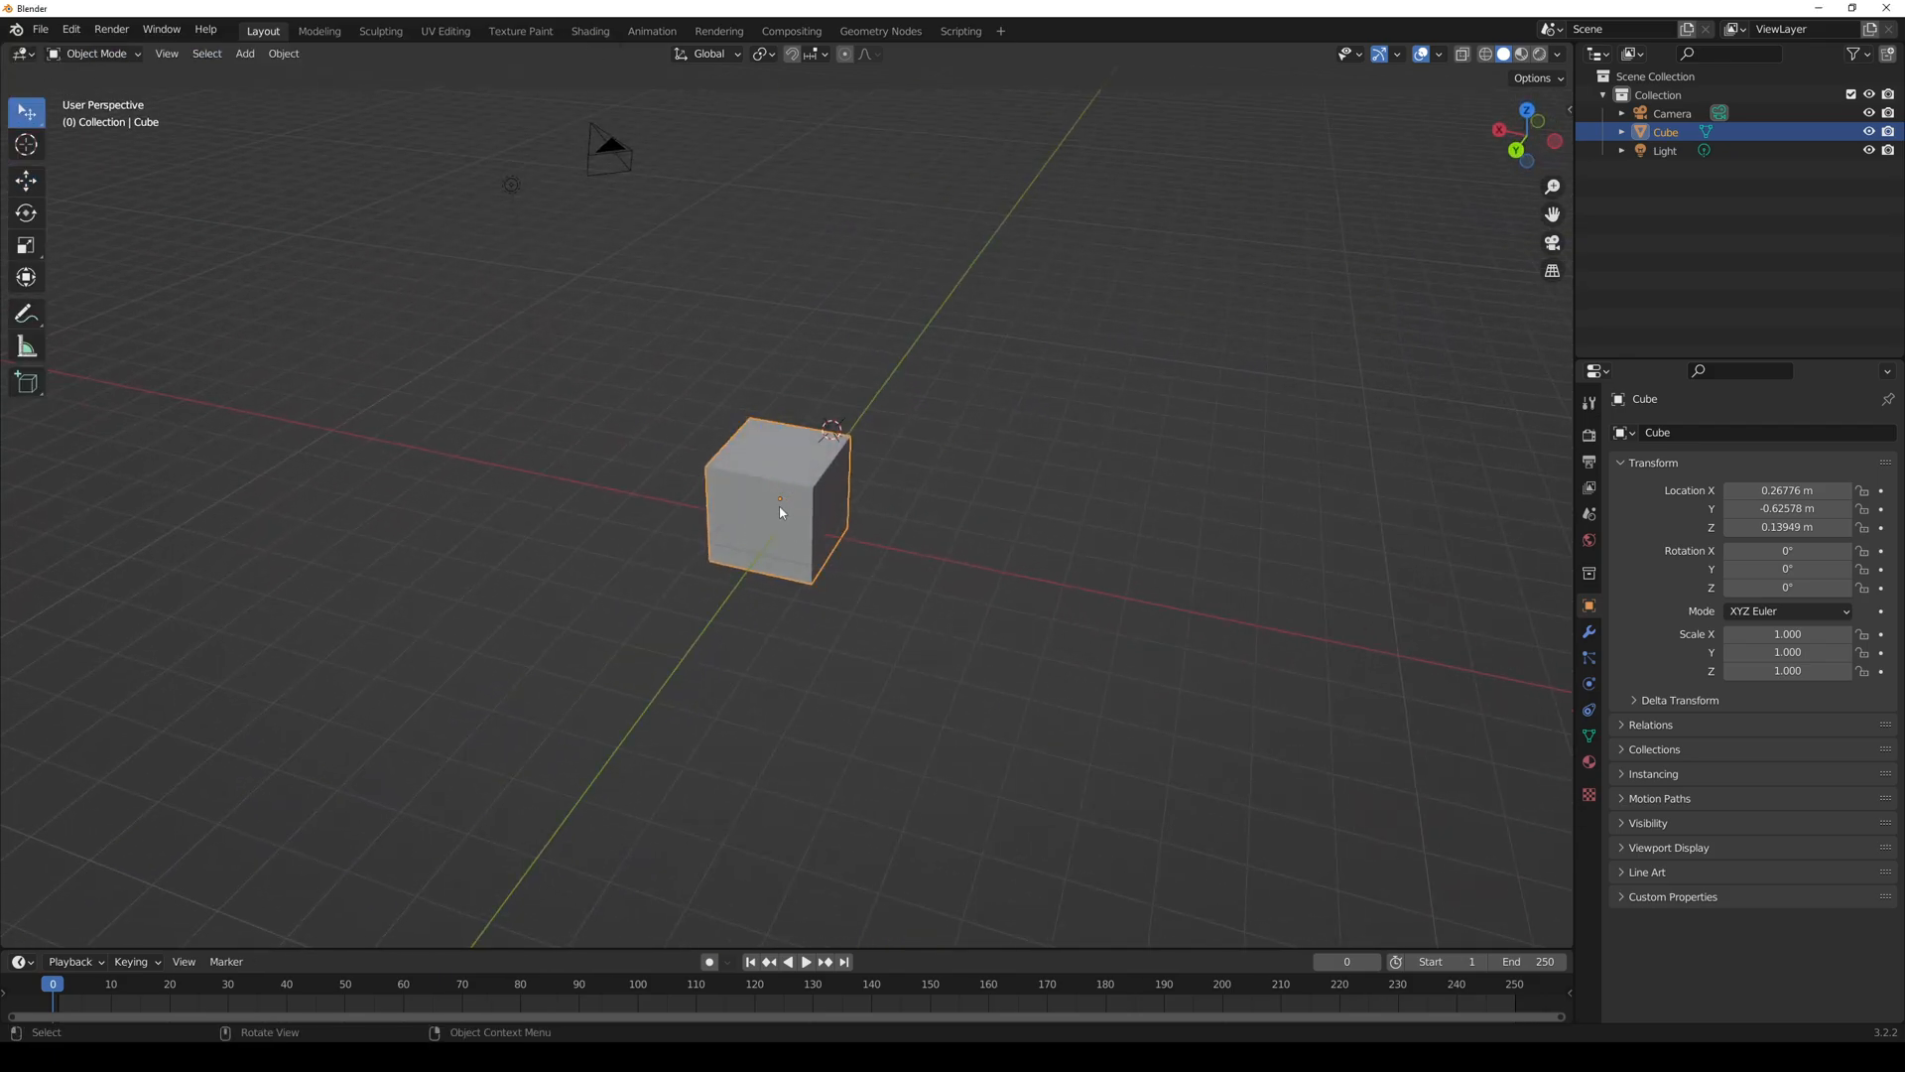
key("g")
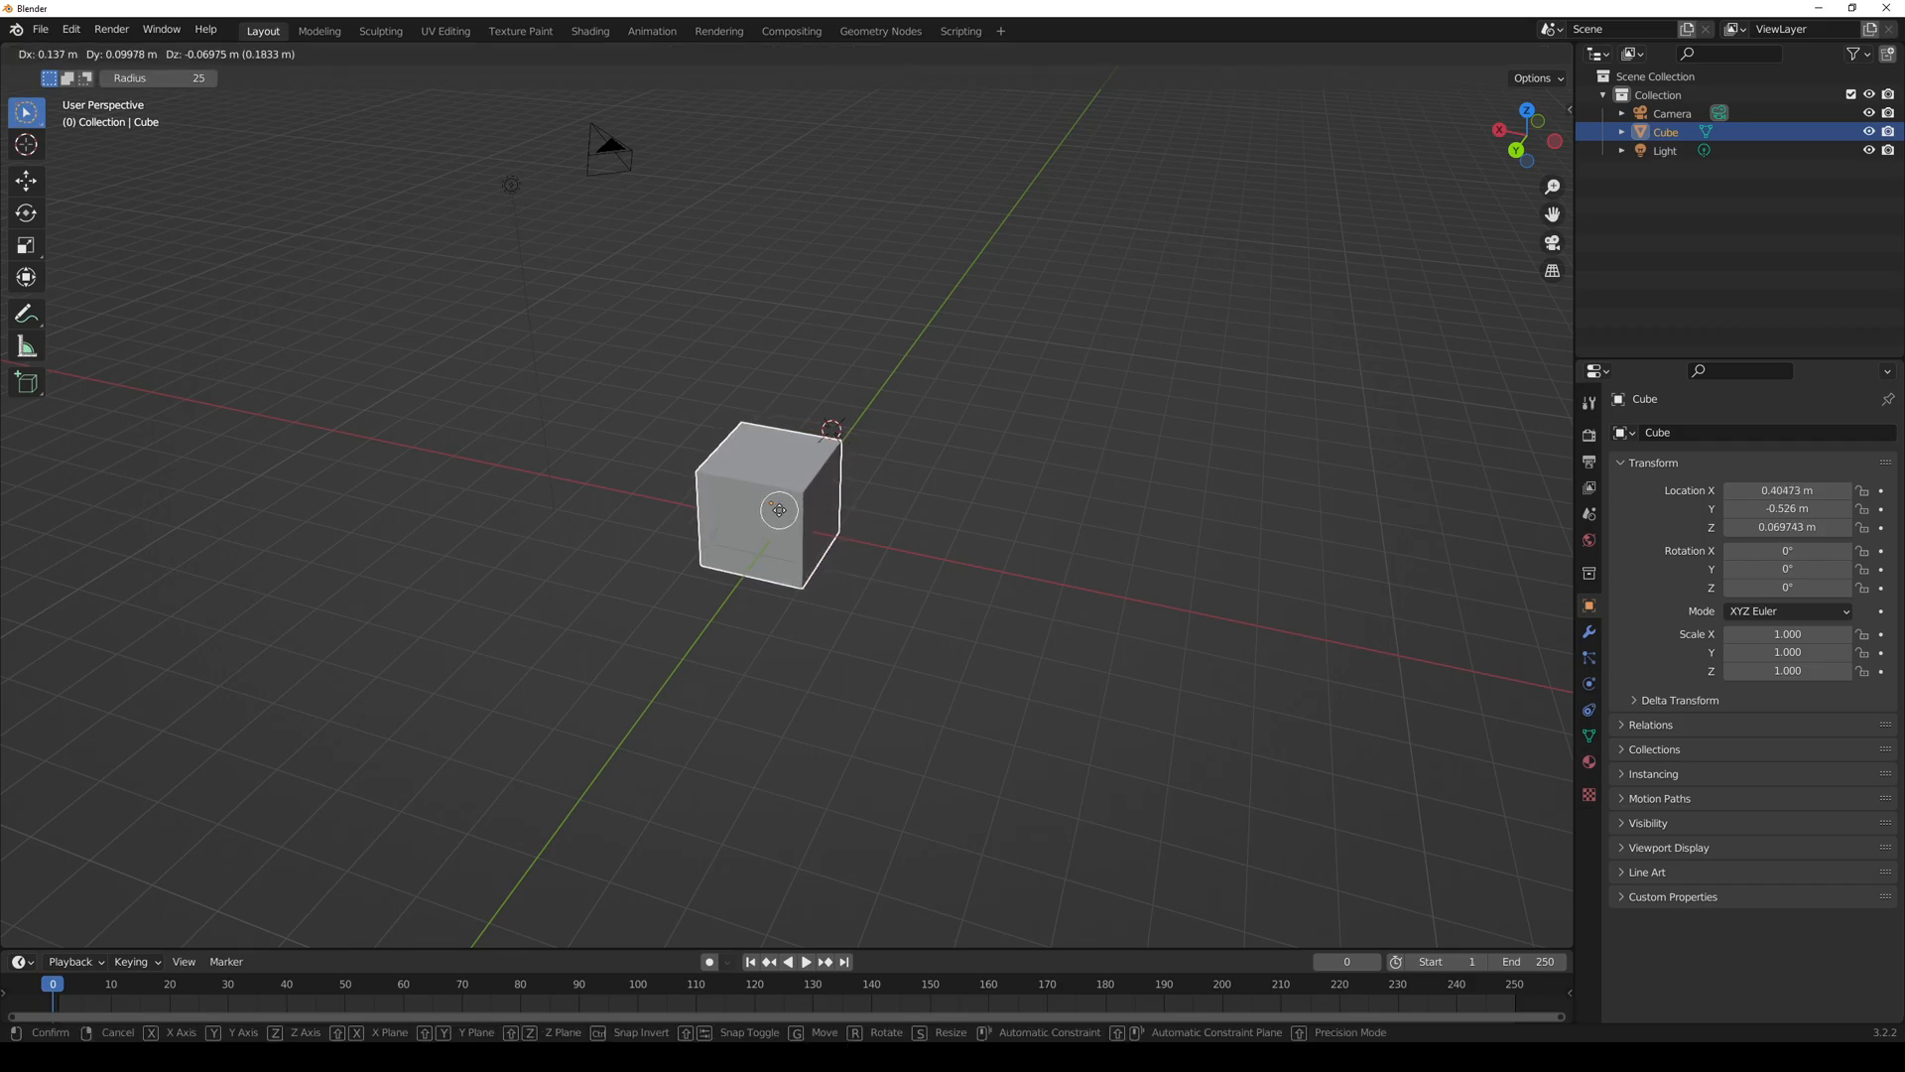
key("x")
key("z")
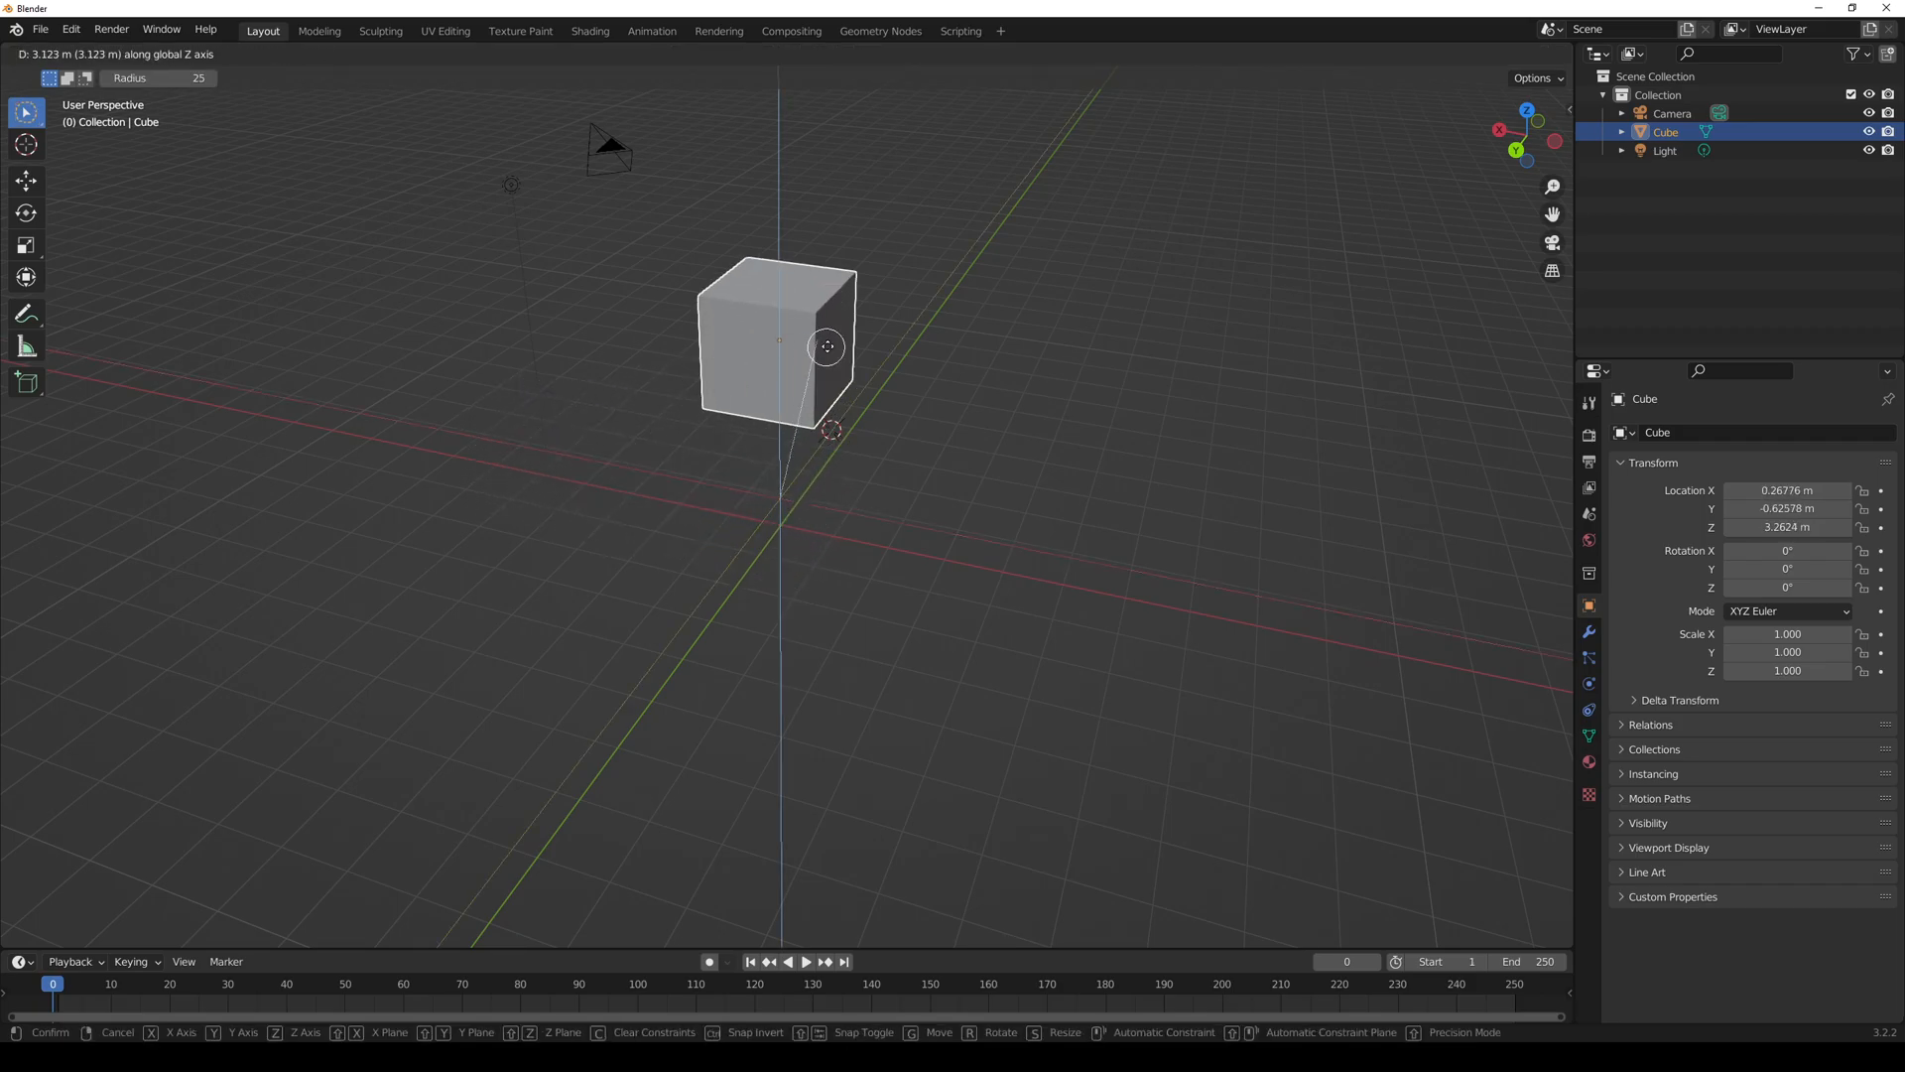
key("y")
key("z")
key("x")
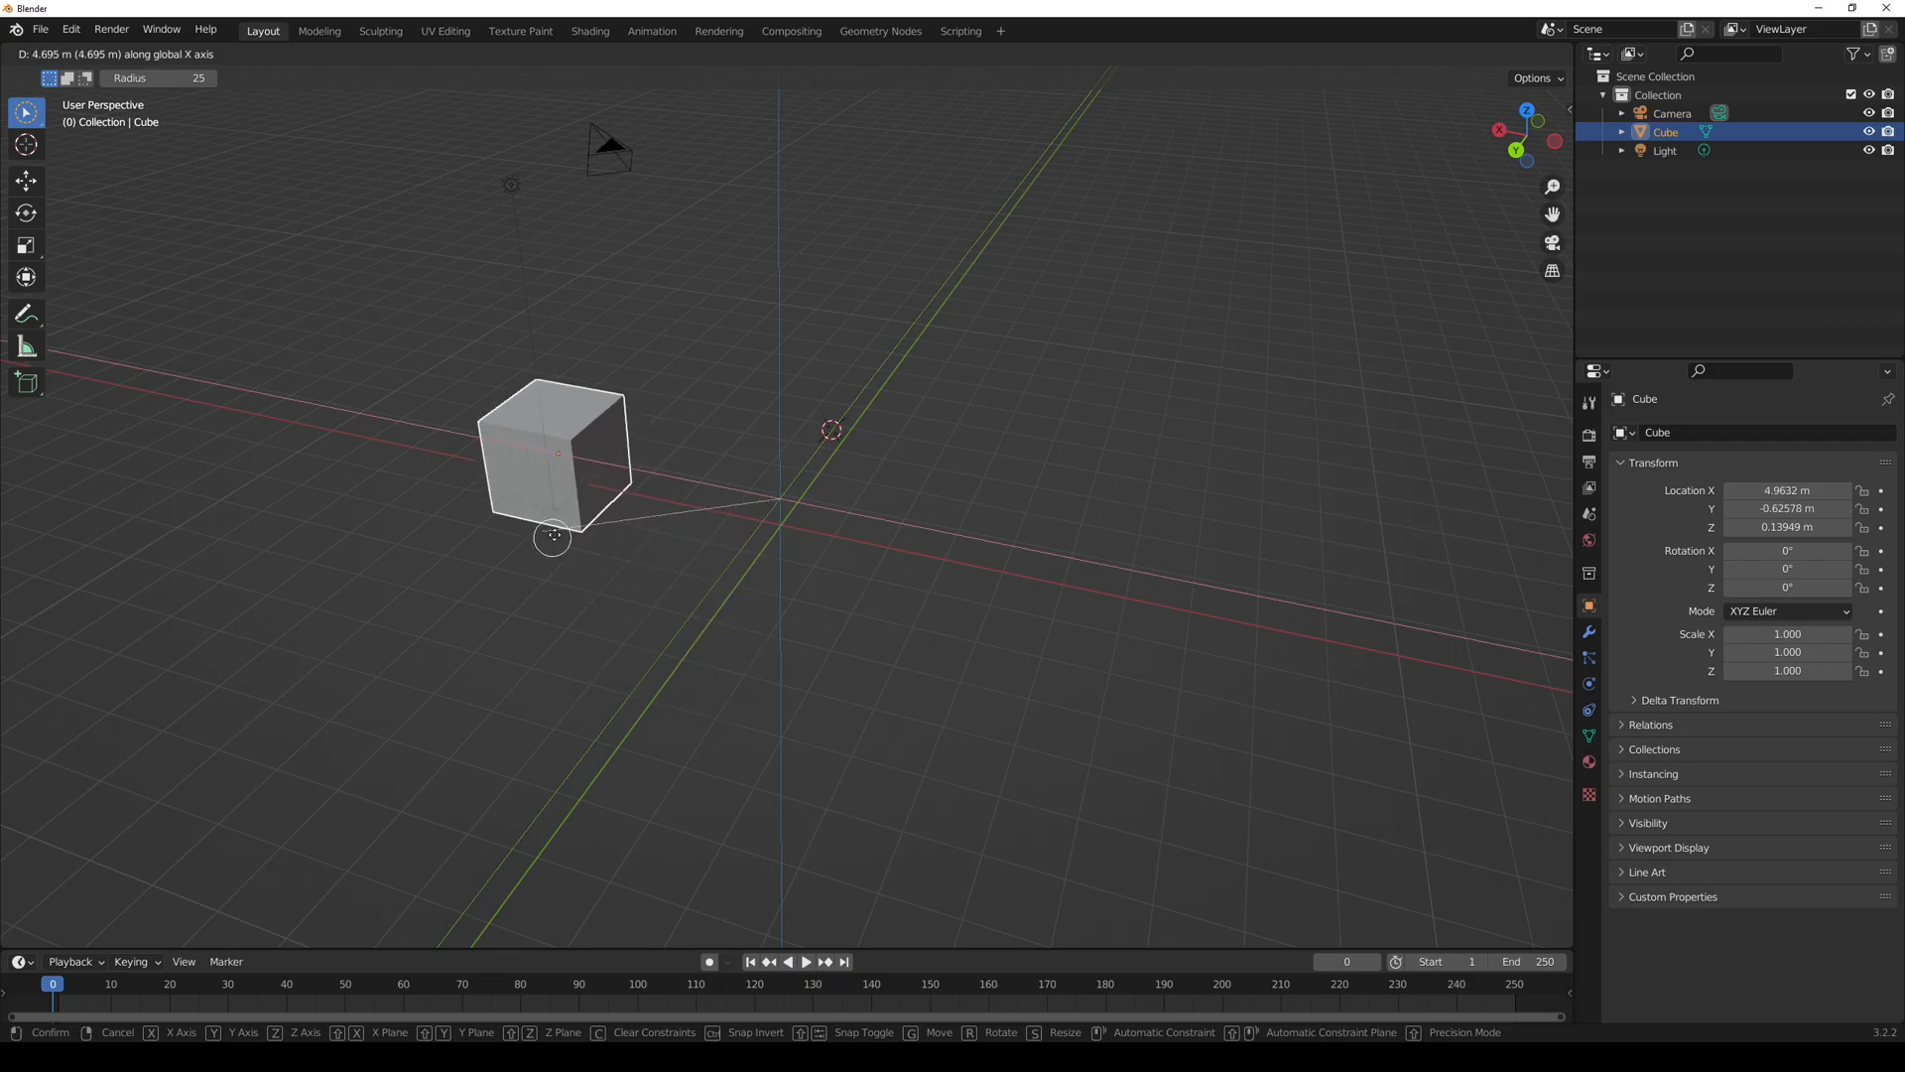
left_click(1241, 528)
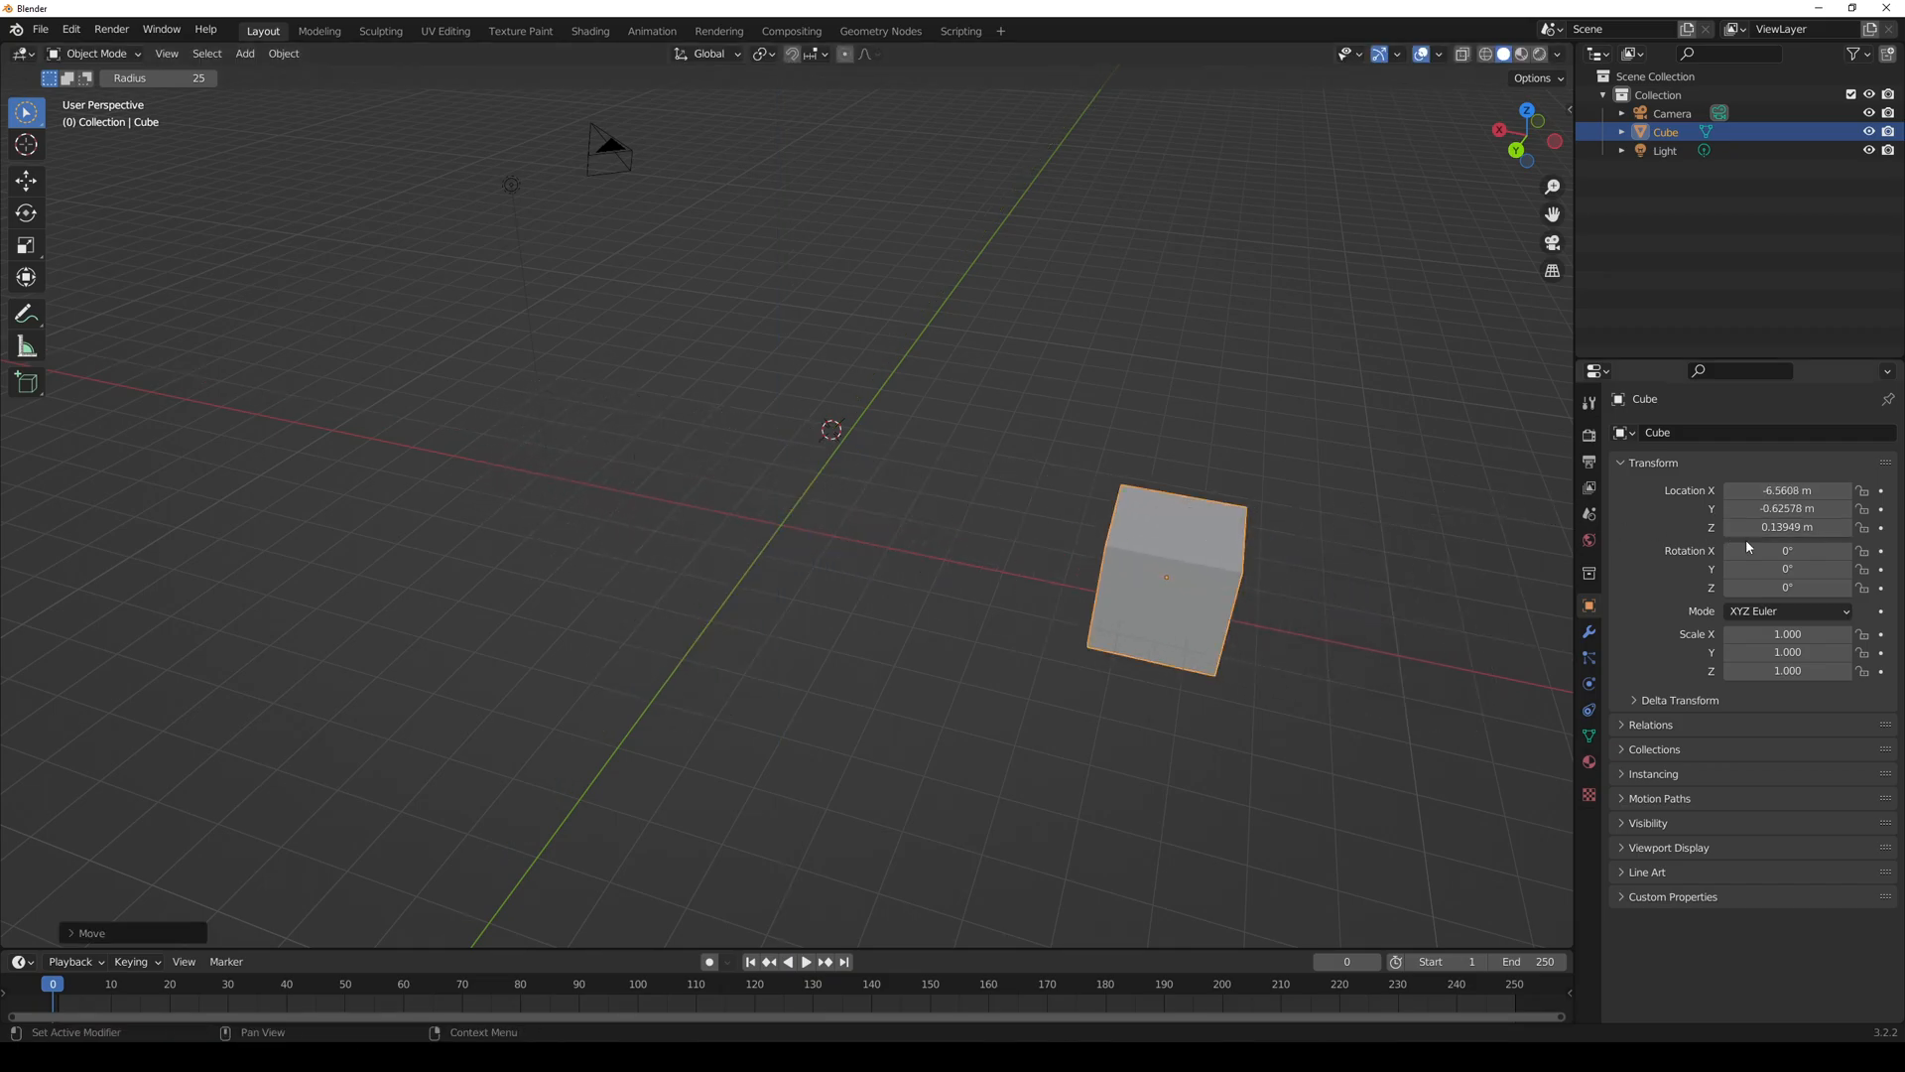
- Reset the cube's Z, X and Y locations to 0 and activate the Move tool
left_click(1783, 527)
type("0")
key("Return")
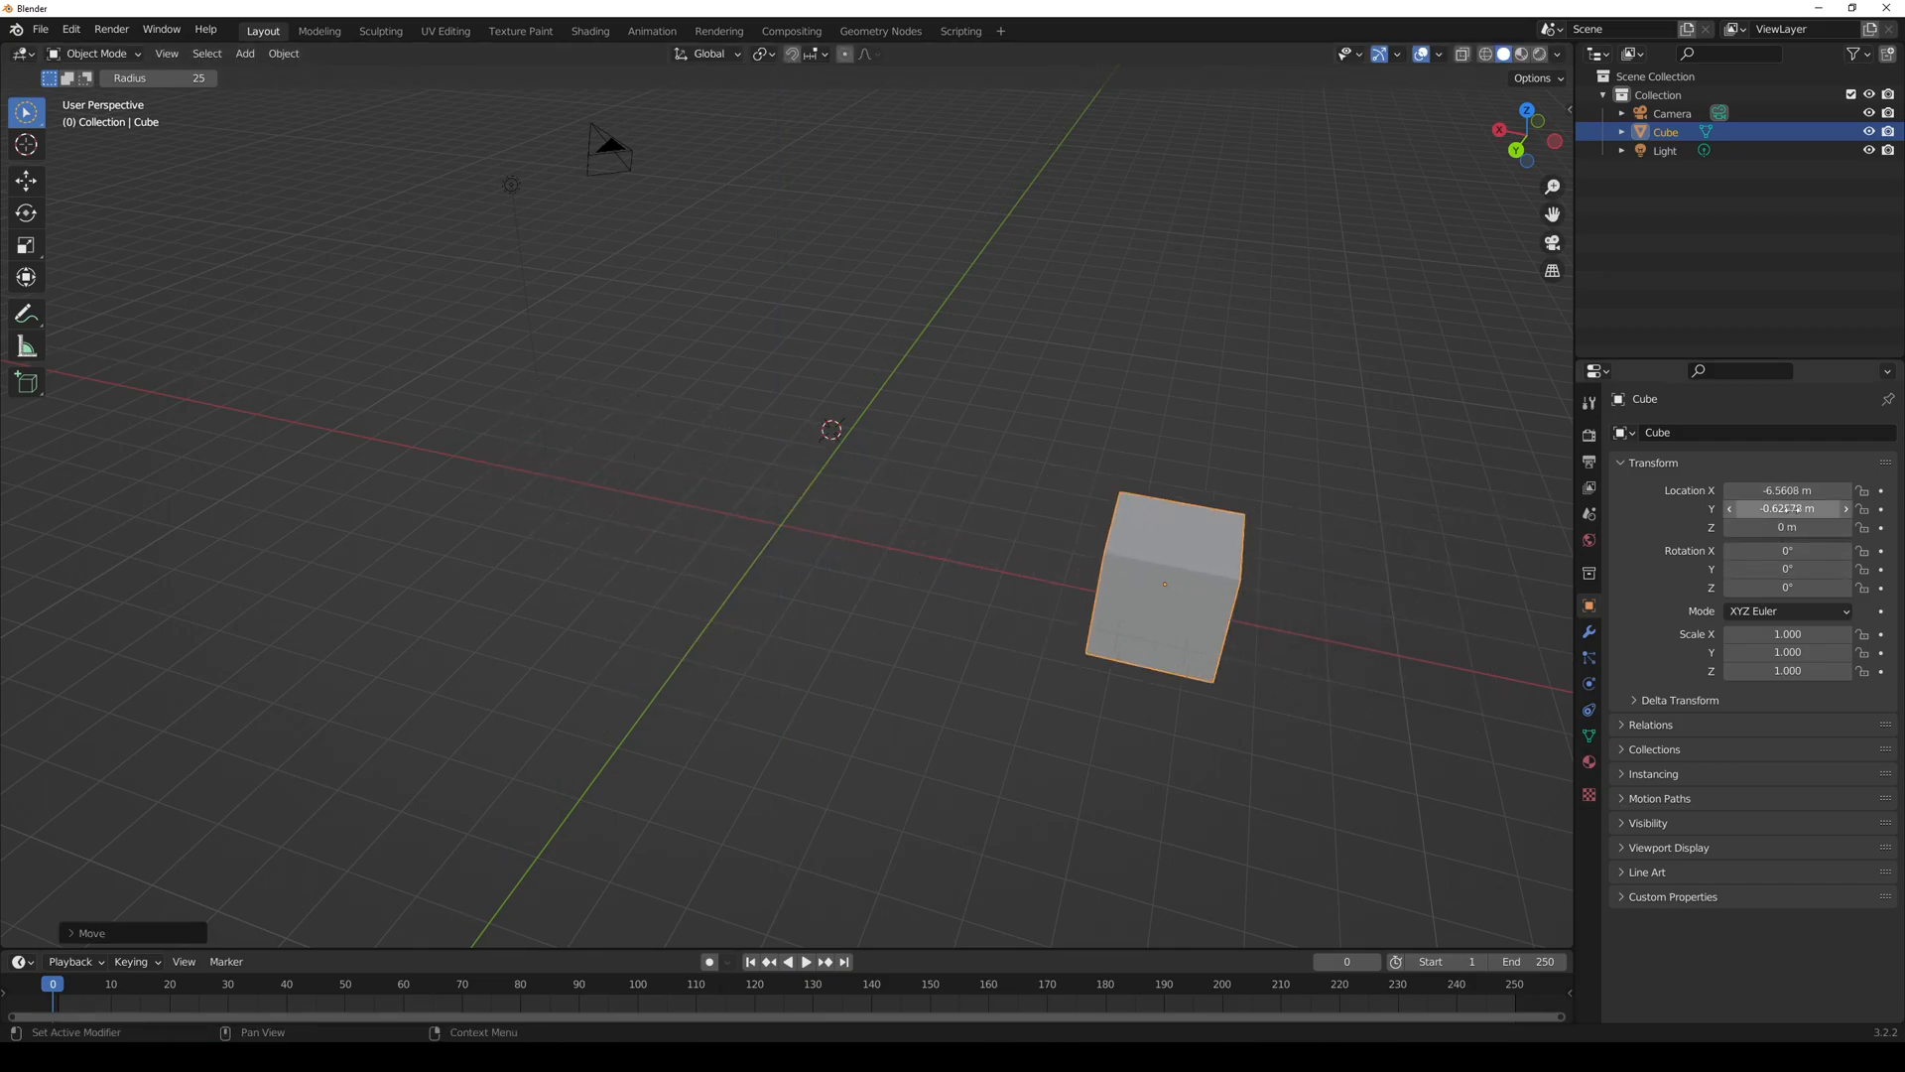
right_click(1793, 493)
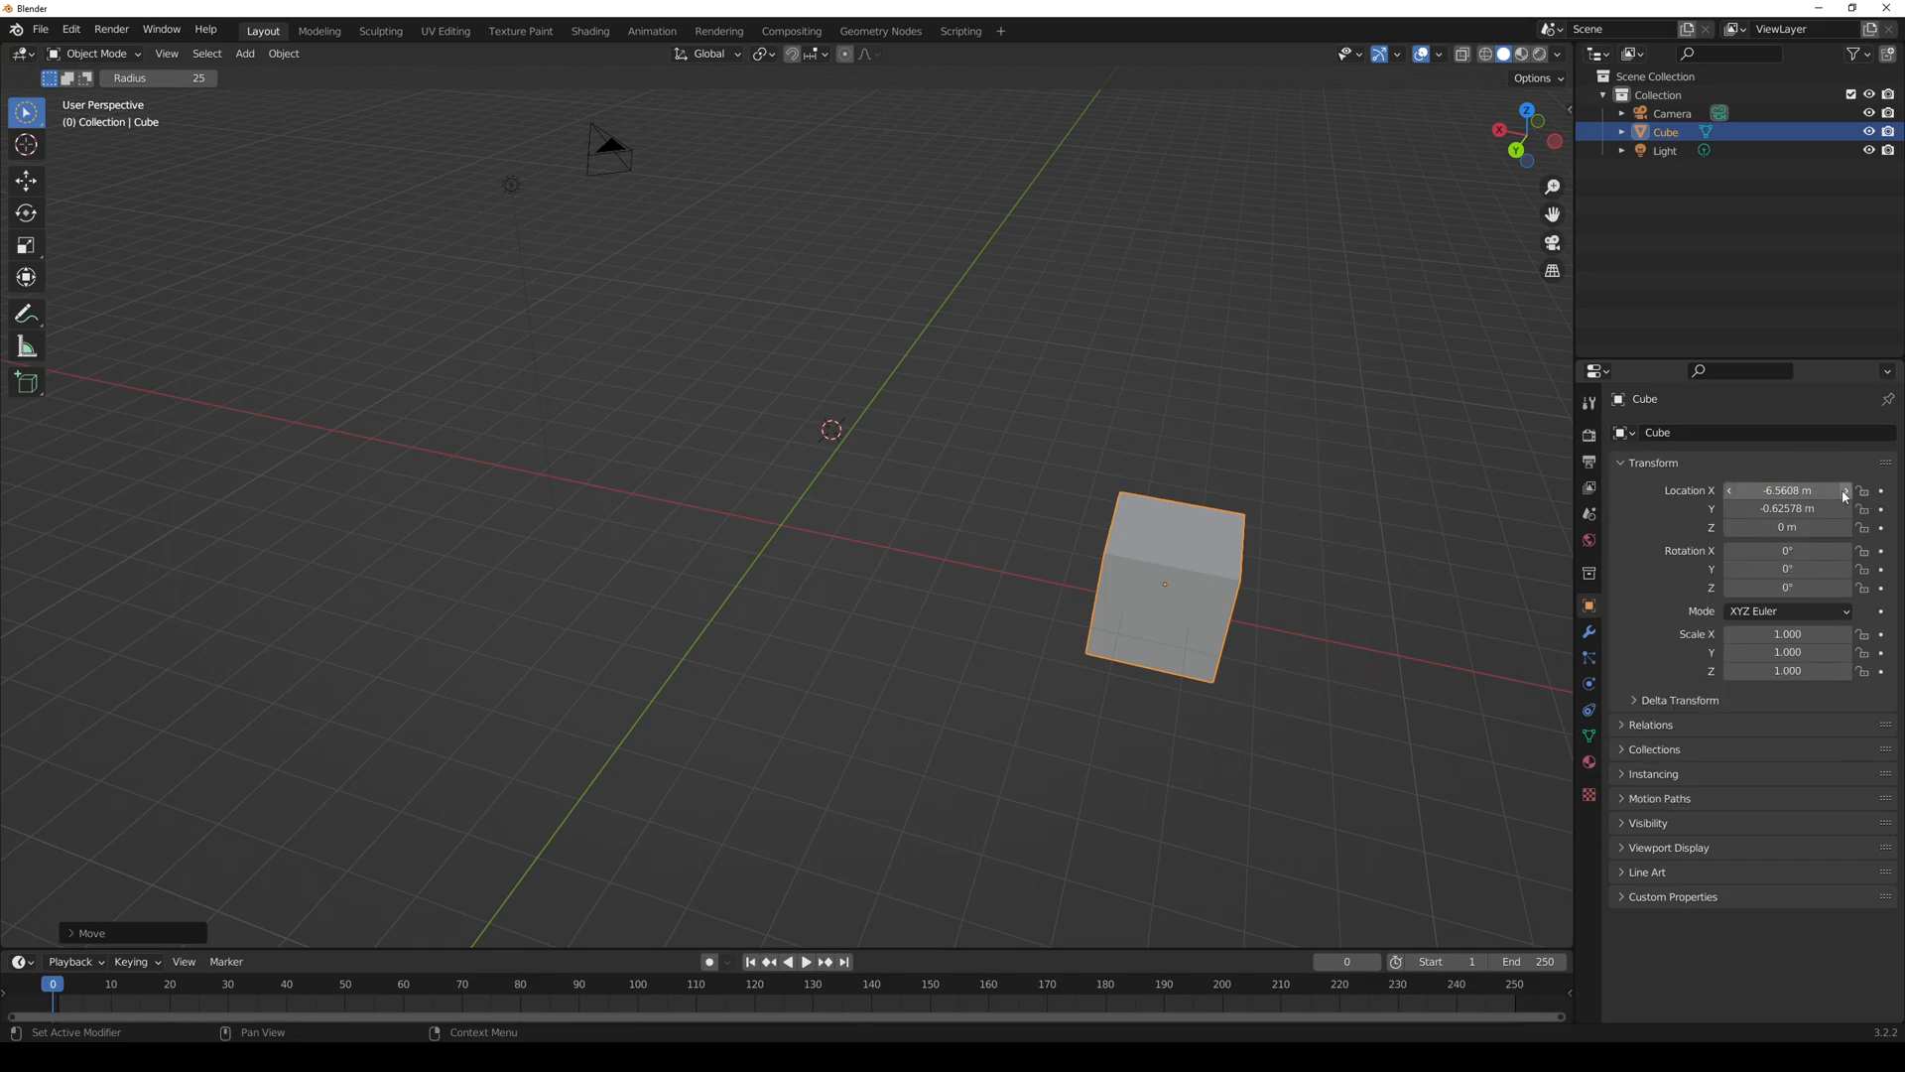
right_click(1712, 493)
mouse_move(1714, 496)
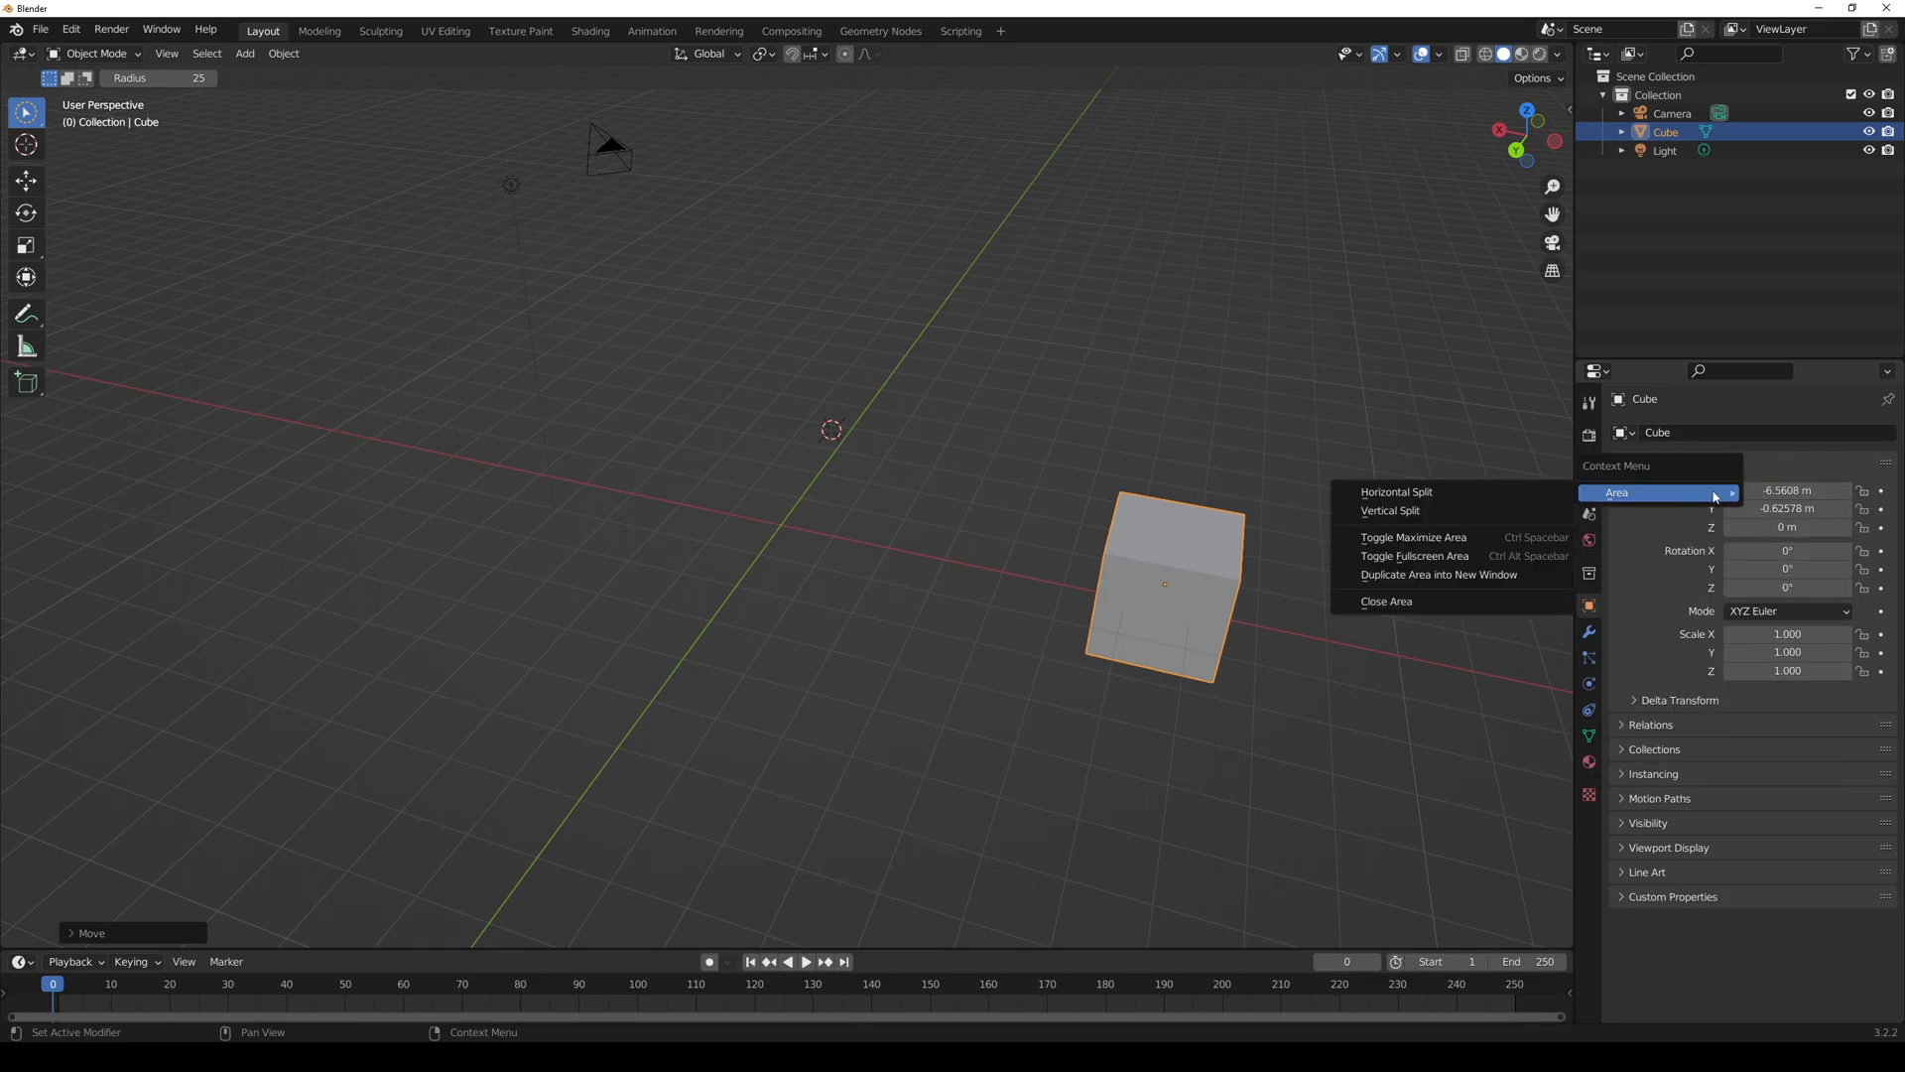
double_click(1782, 491)
type("0")
key("Return")
double_click(1804, 509)
type("0")
key("Return")
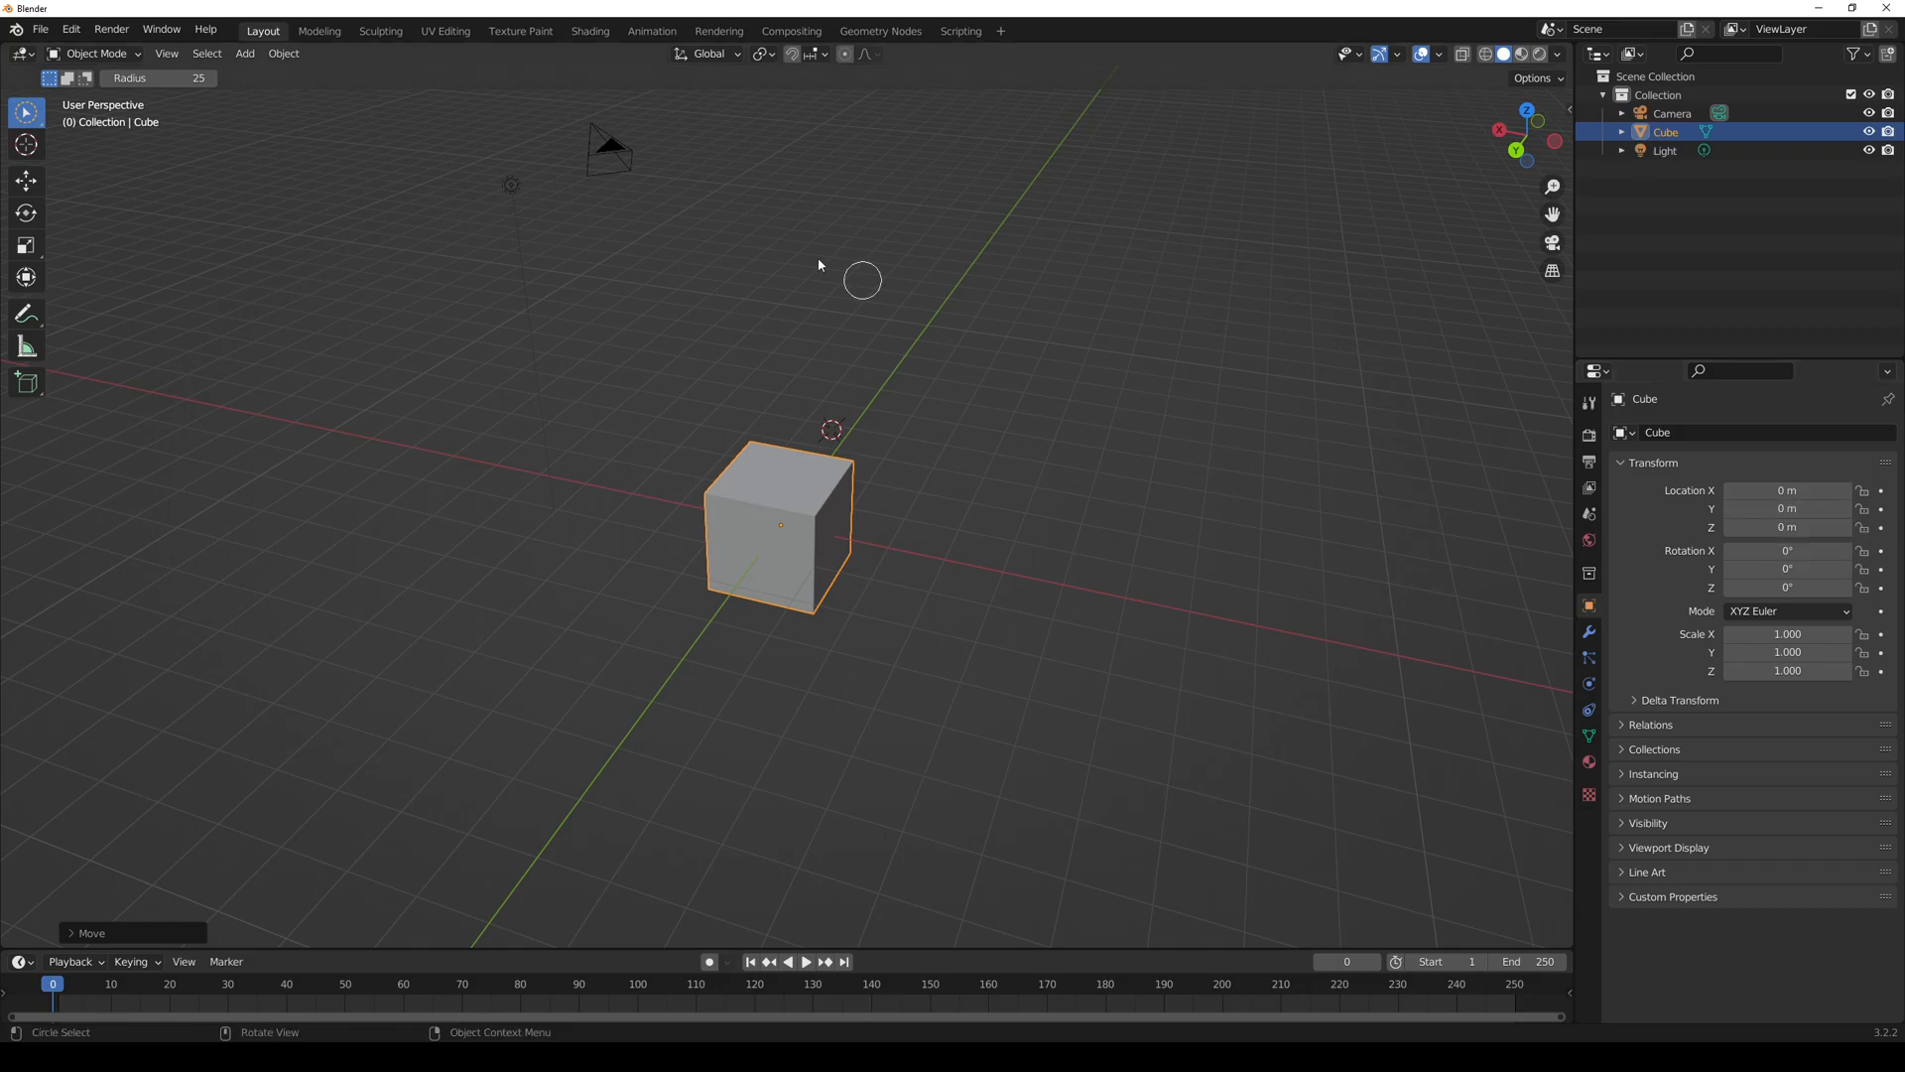
left_click(26, 112)
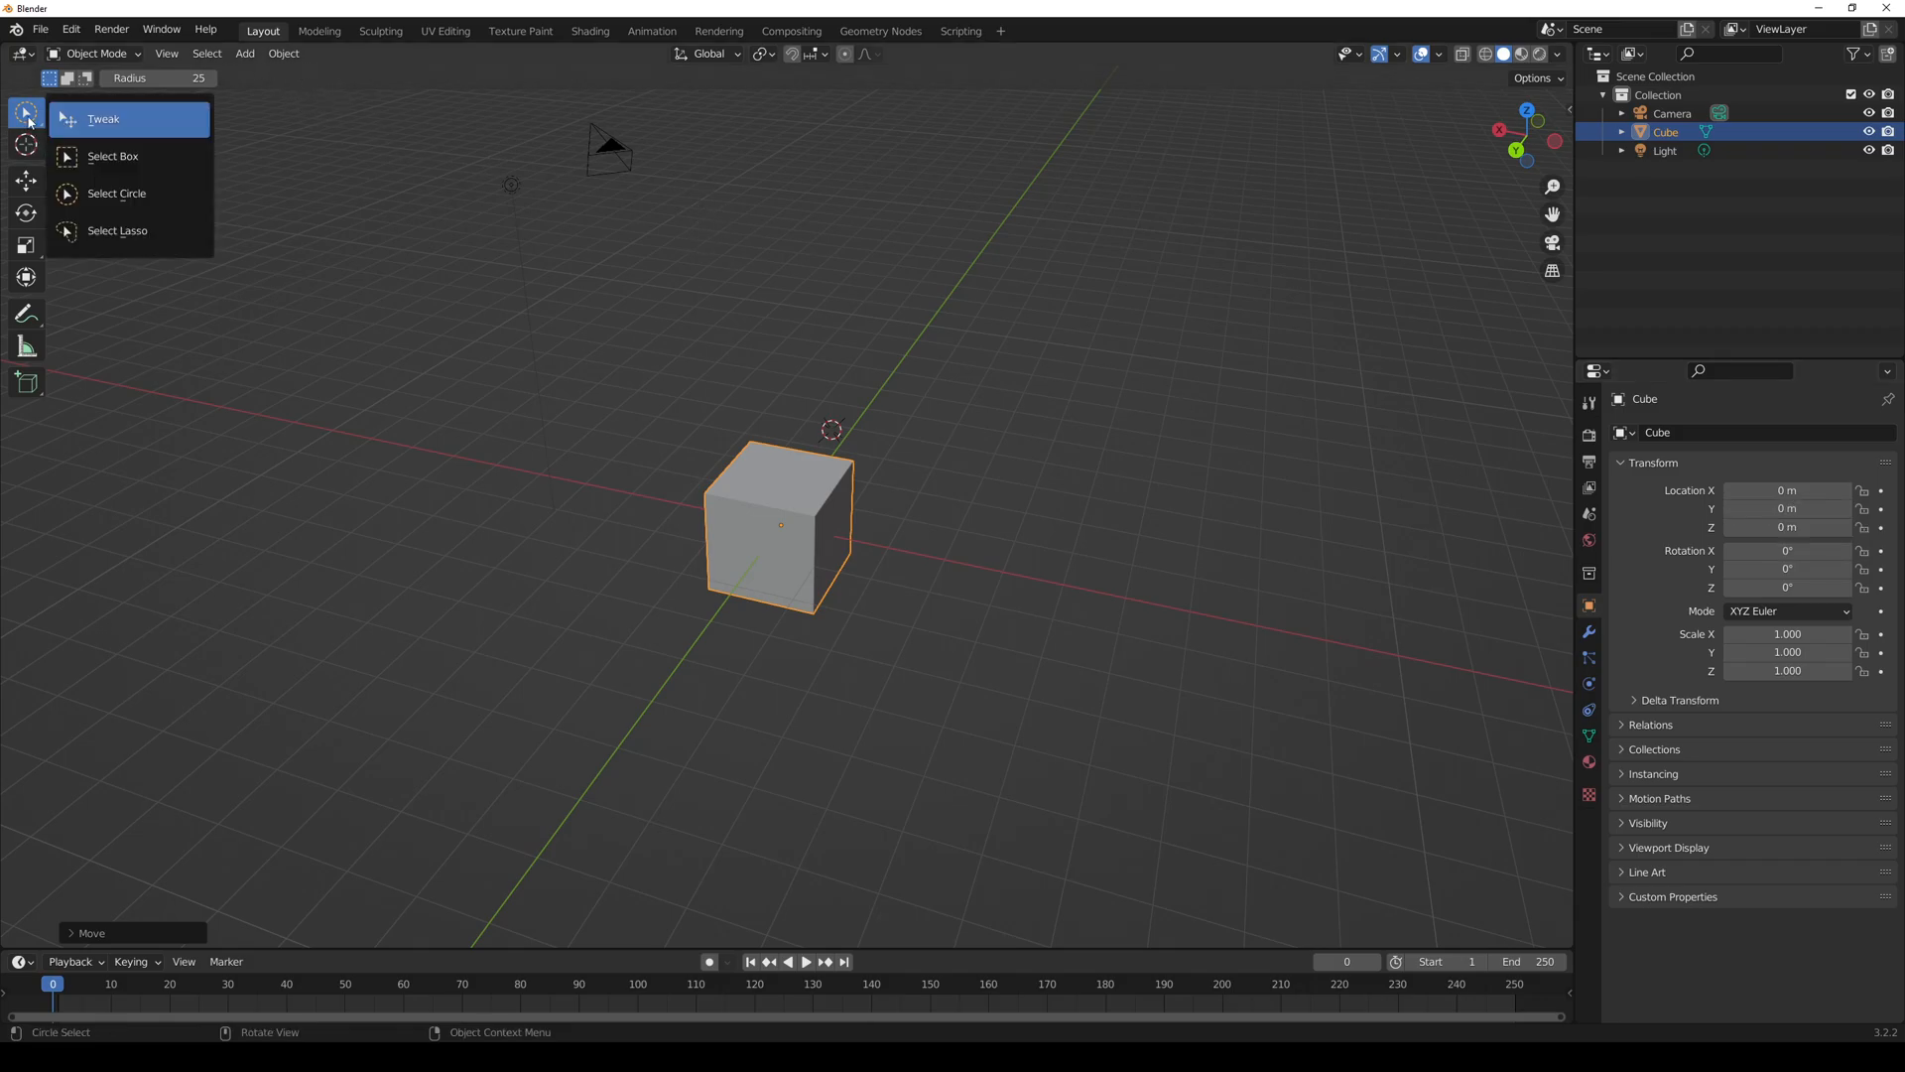
left_click(26, 179)
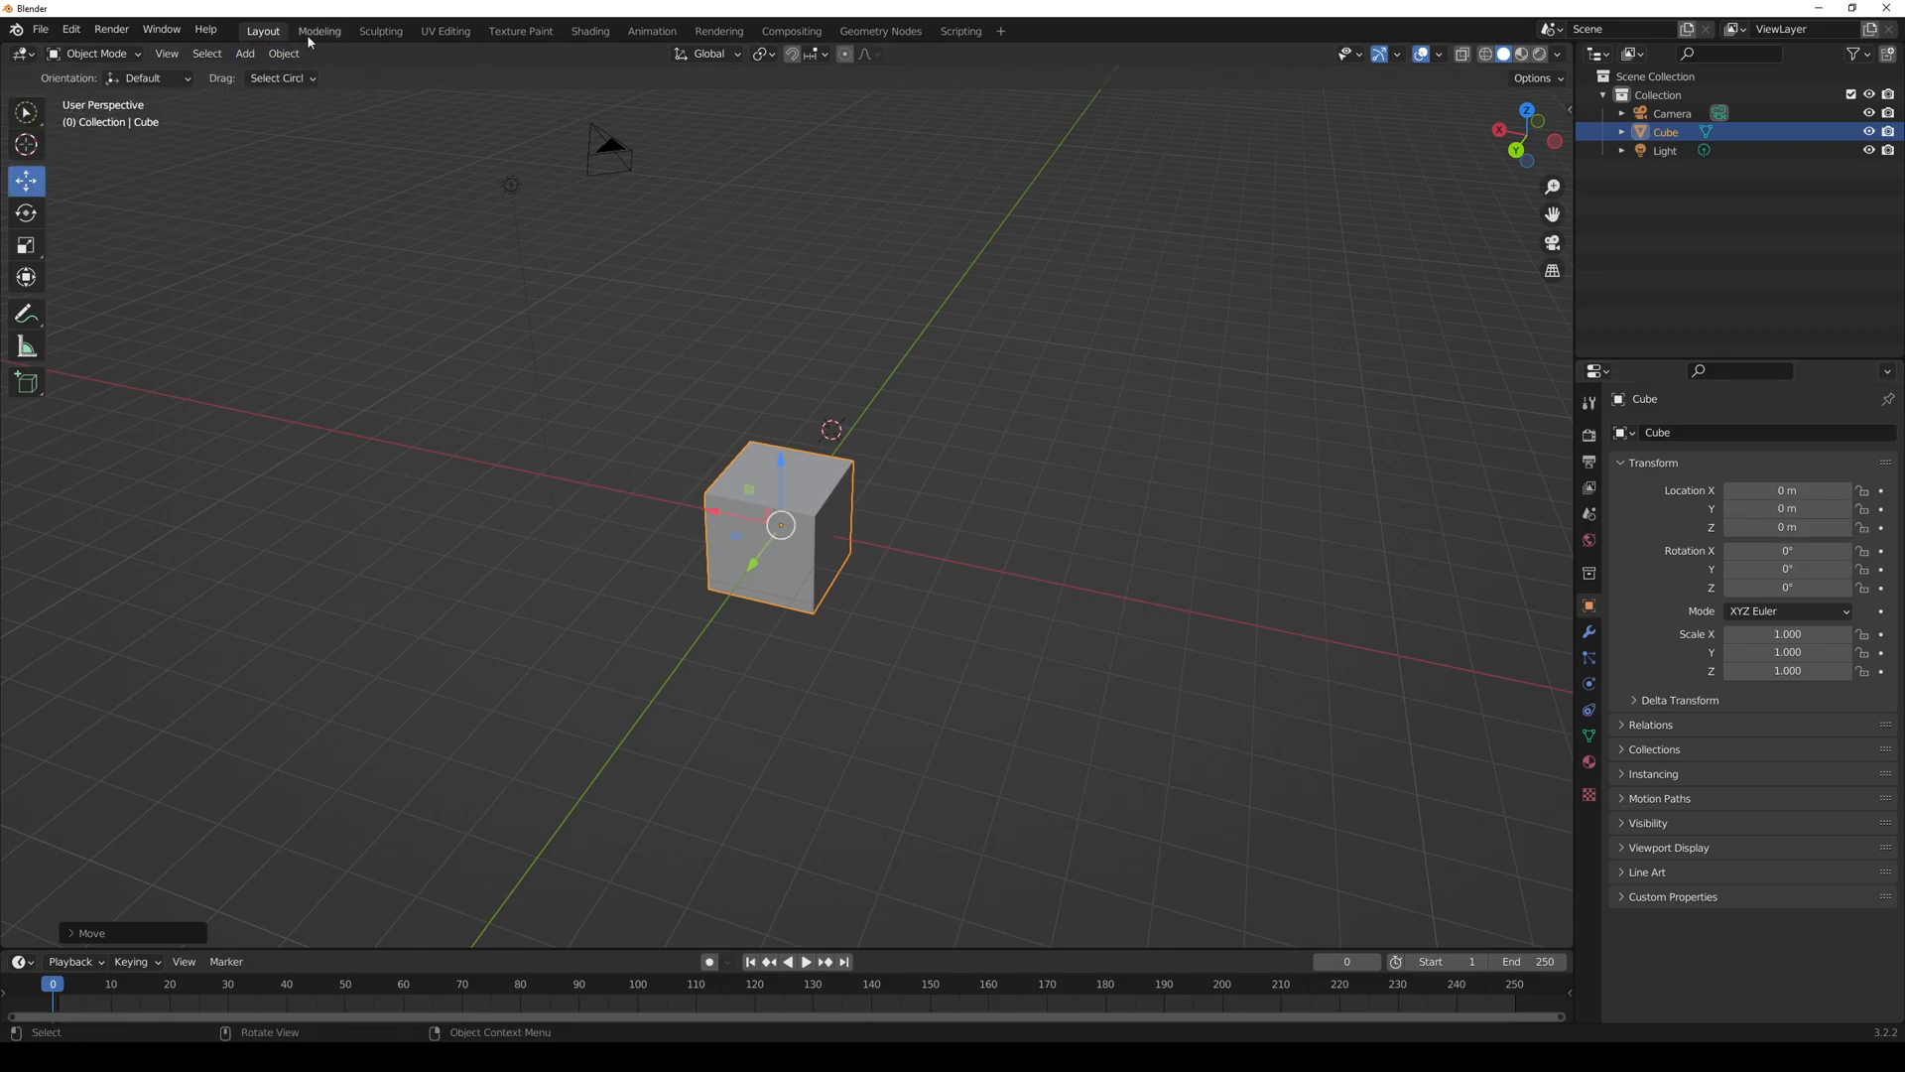
- Render a still image of the cube, inspect the result, and close the render window
left_click(111, 29)
left_click(137, 52)
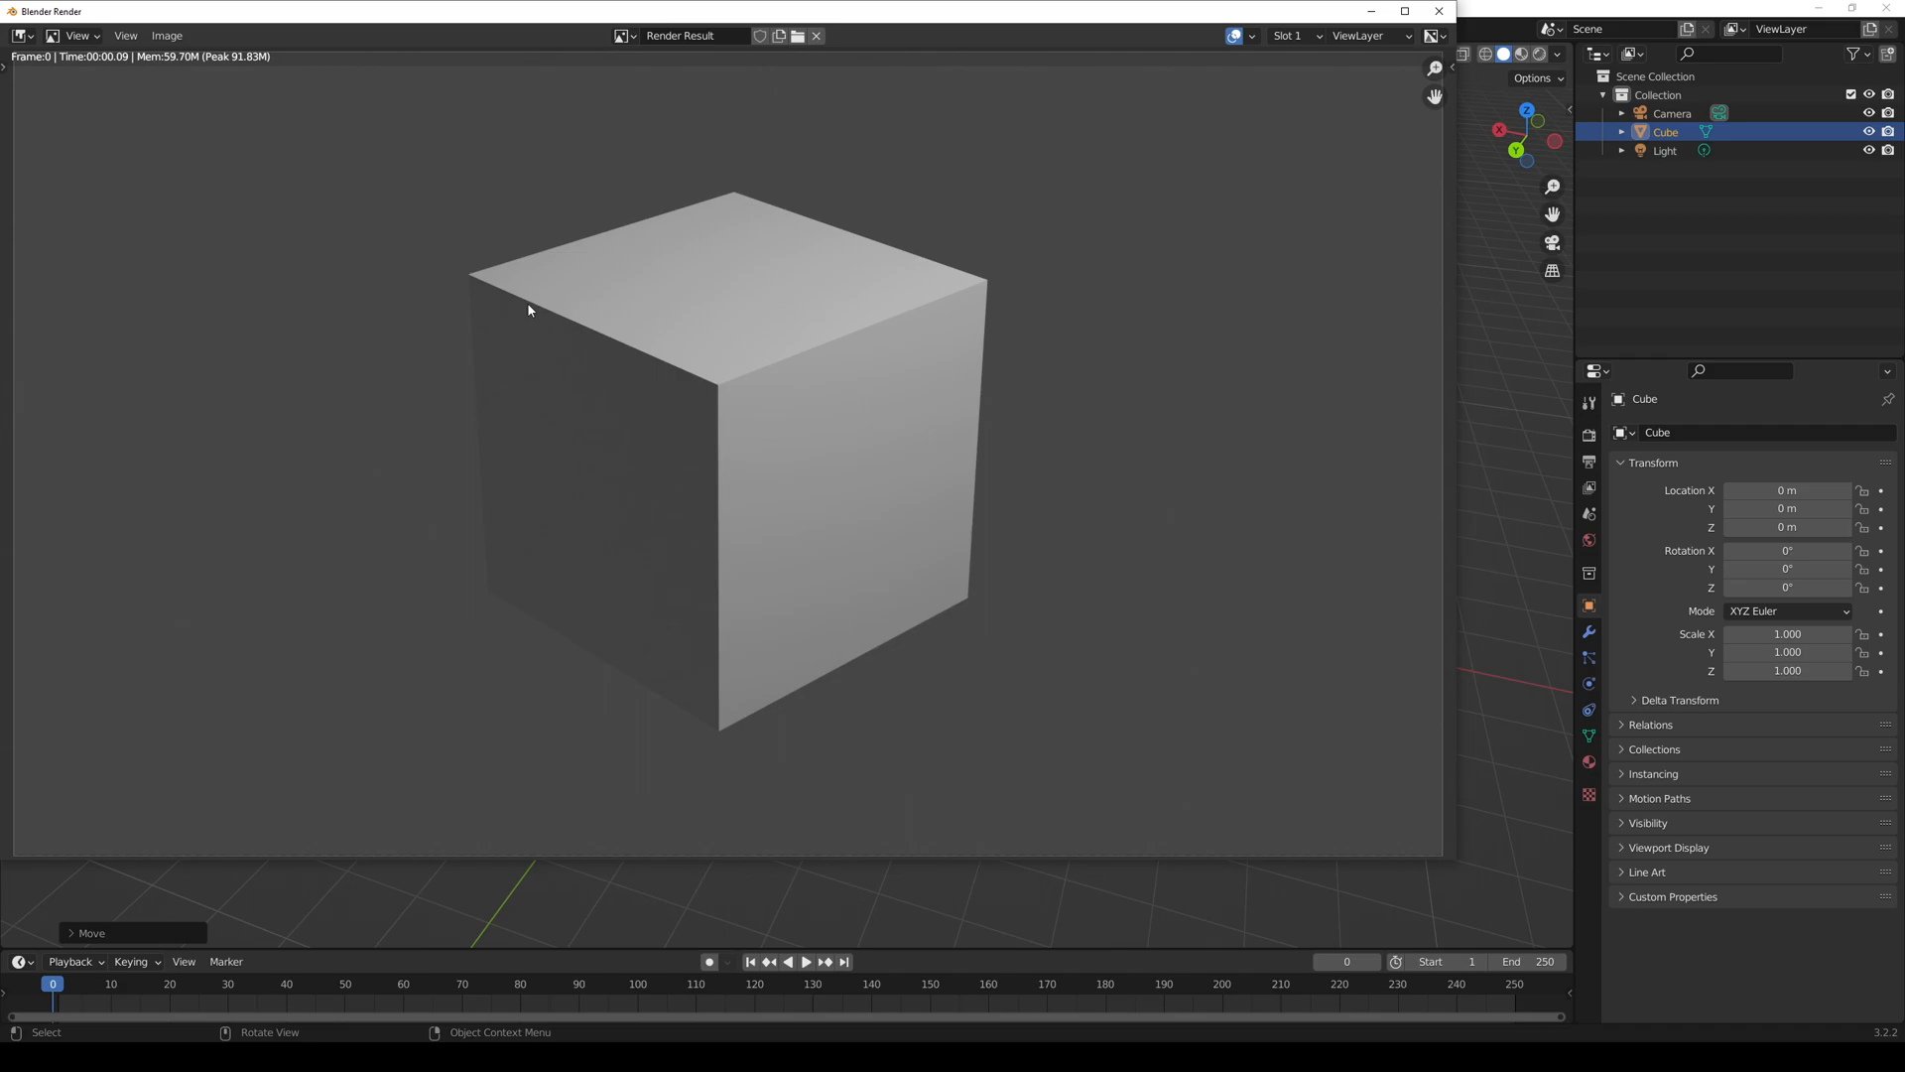
scroll(634, 356, "down", 2)
scroll(635, 359, "up", 3)
scroll(635, 359, "down", 2)
scroll(636, 359, "up", 2)
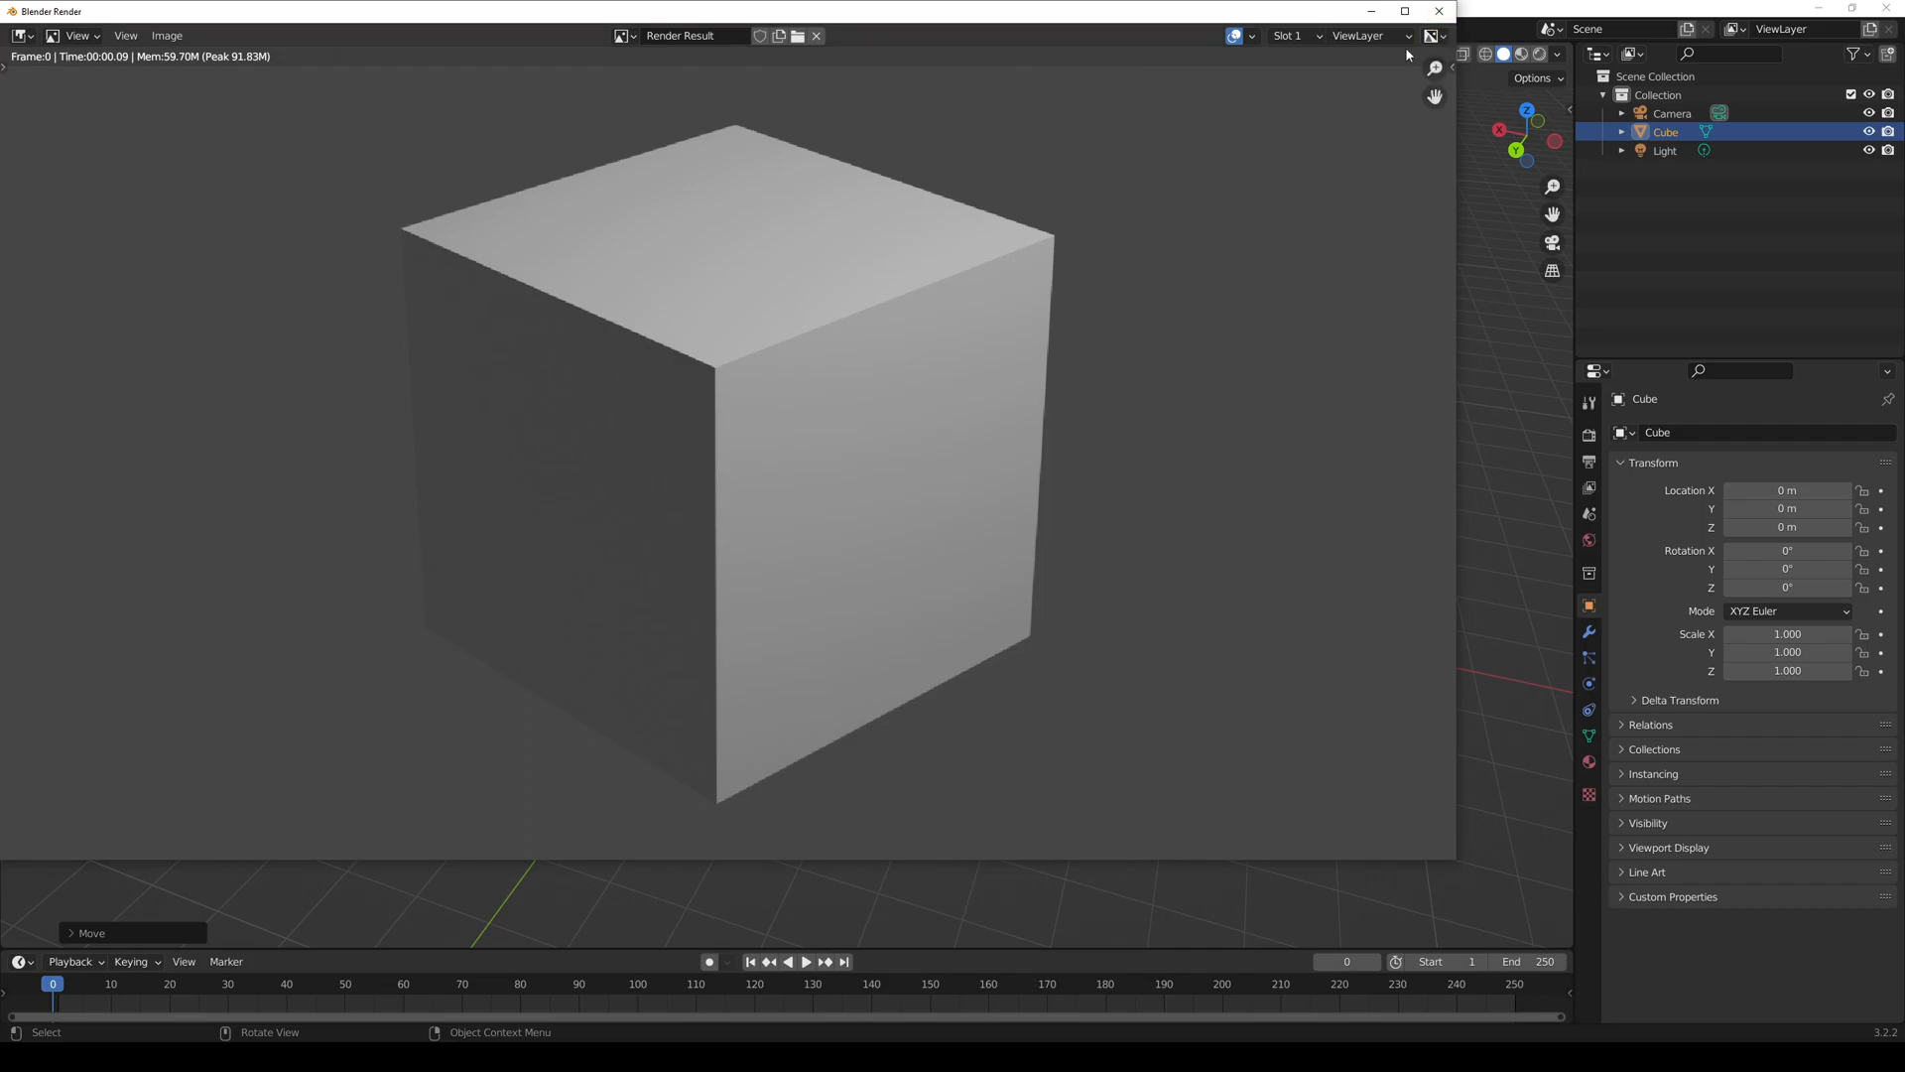
left_click(1439, 11)
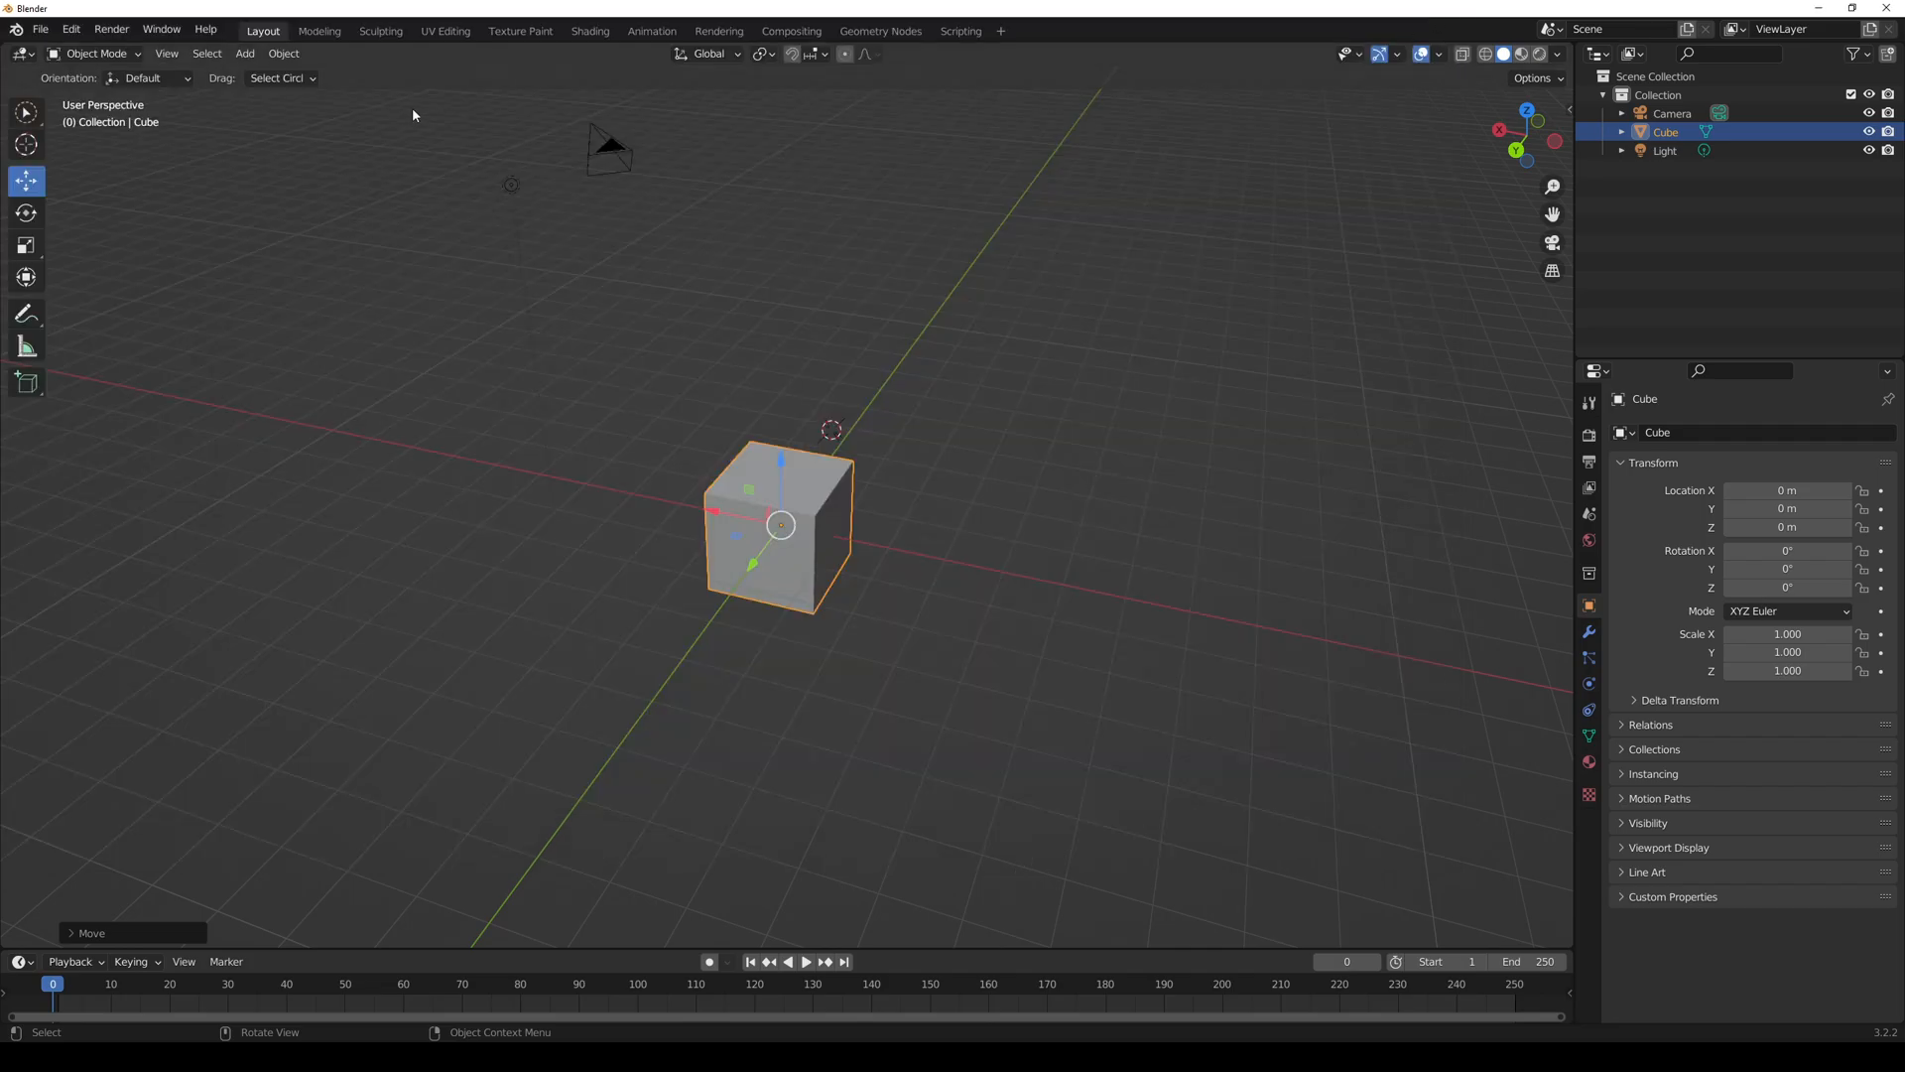
- Reopen the last render result for viewing and close it again
left_click(125, 37)
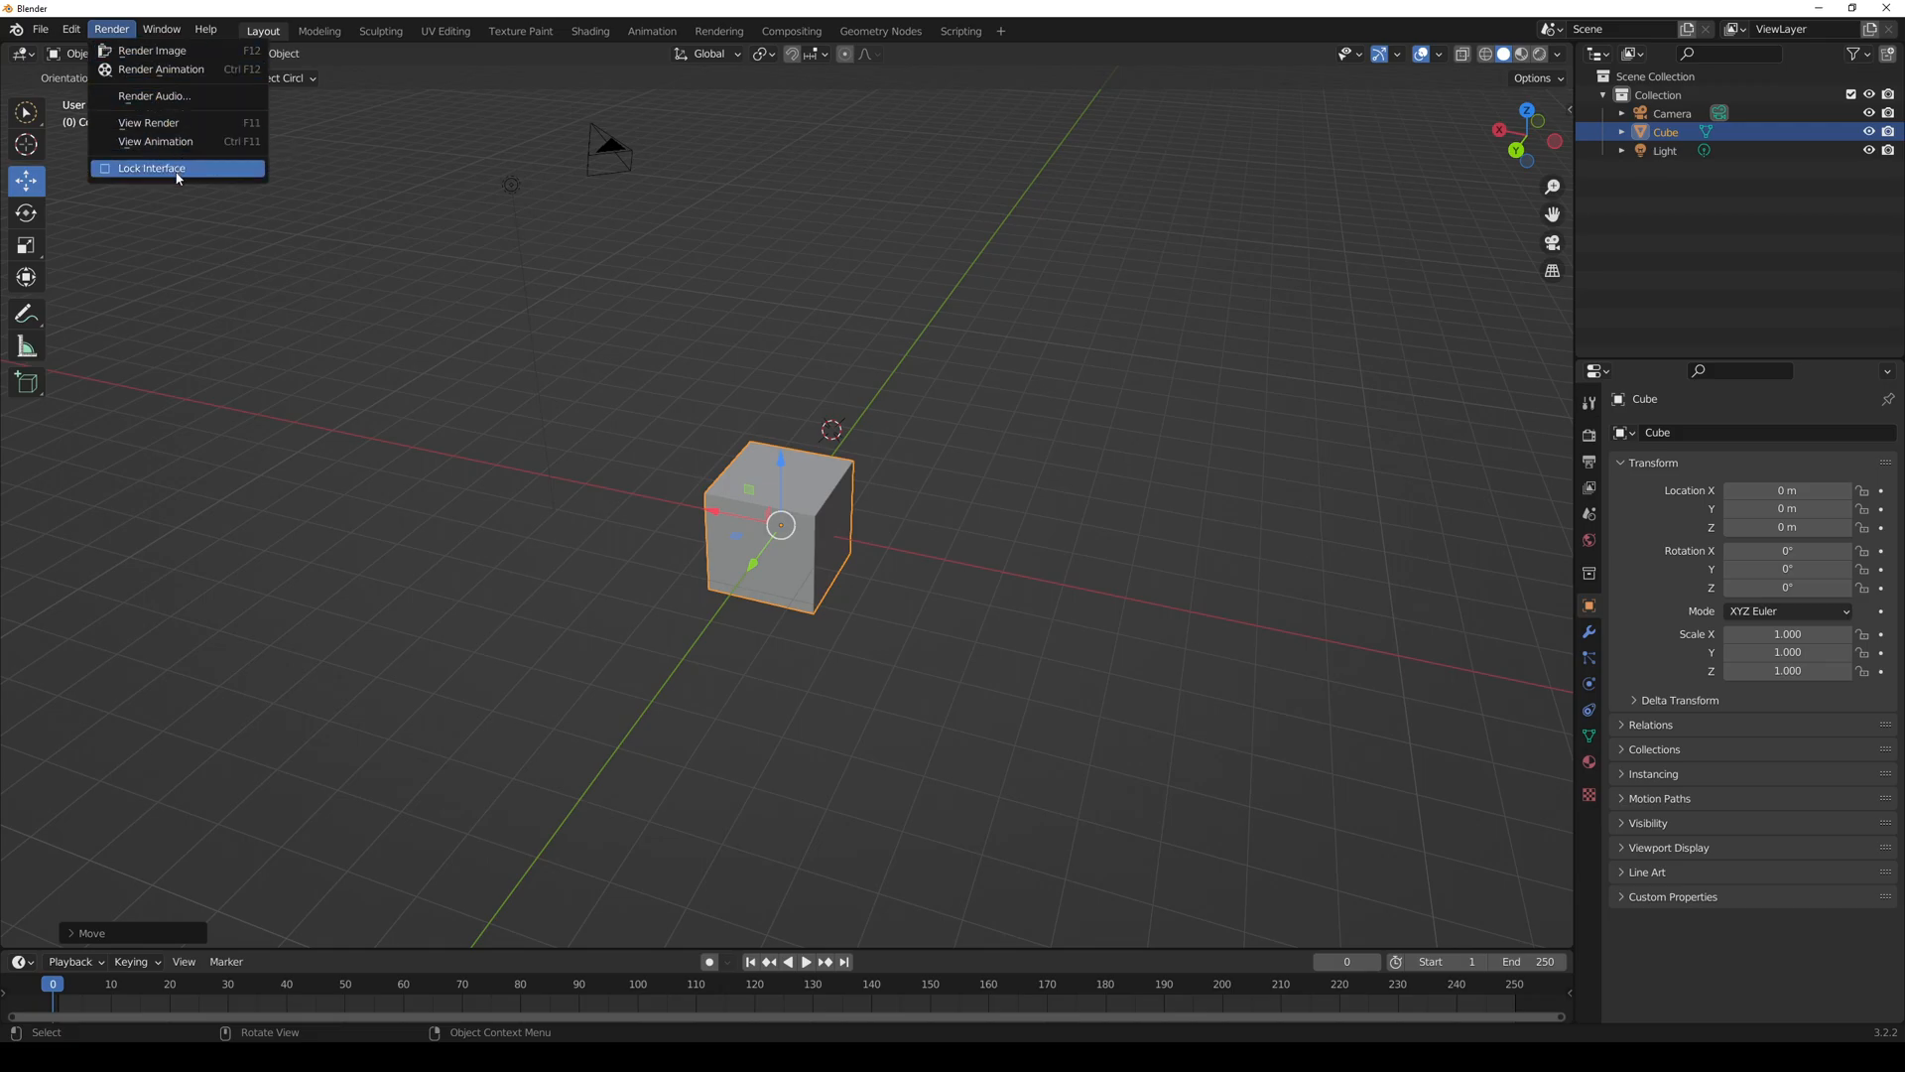
left_click(177, 125)
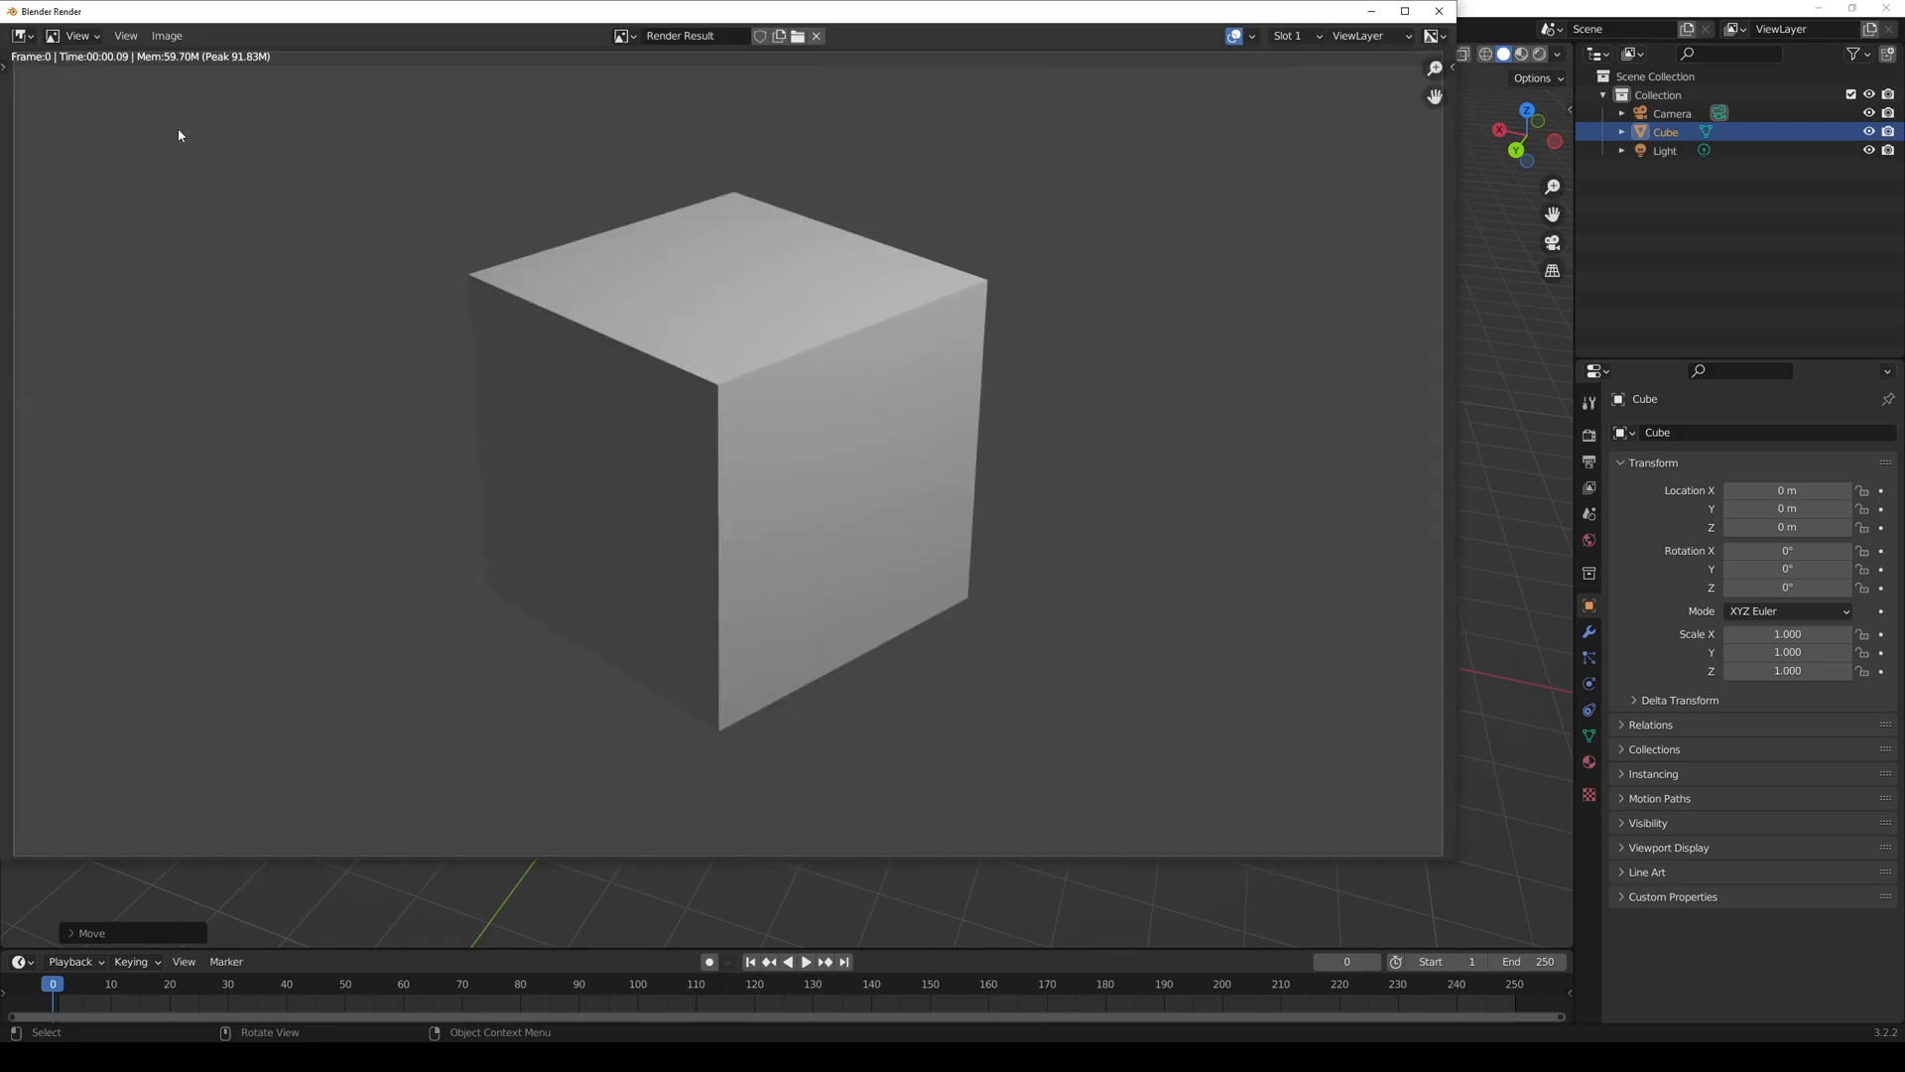
left_click(1440, 11)
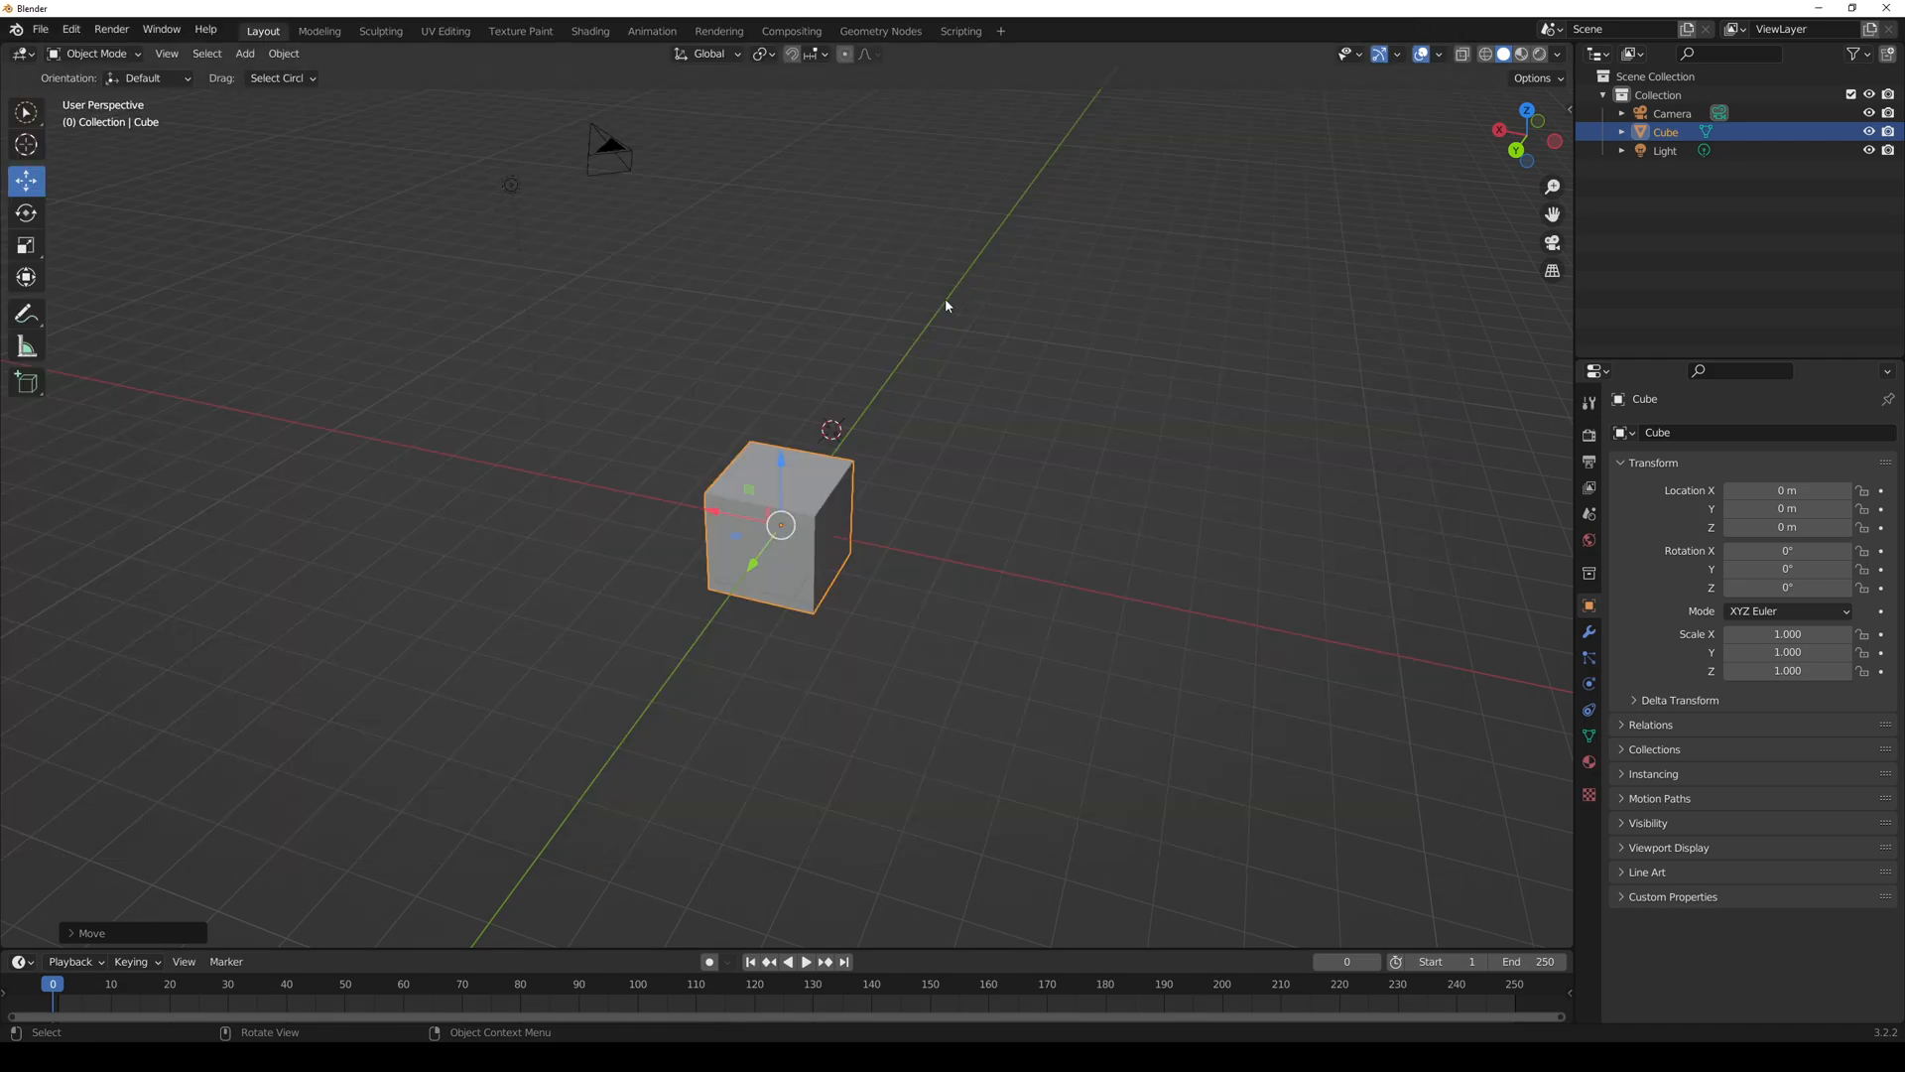
- Delete the cube and add a Monkey mesh to the scene
key("Delete")
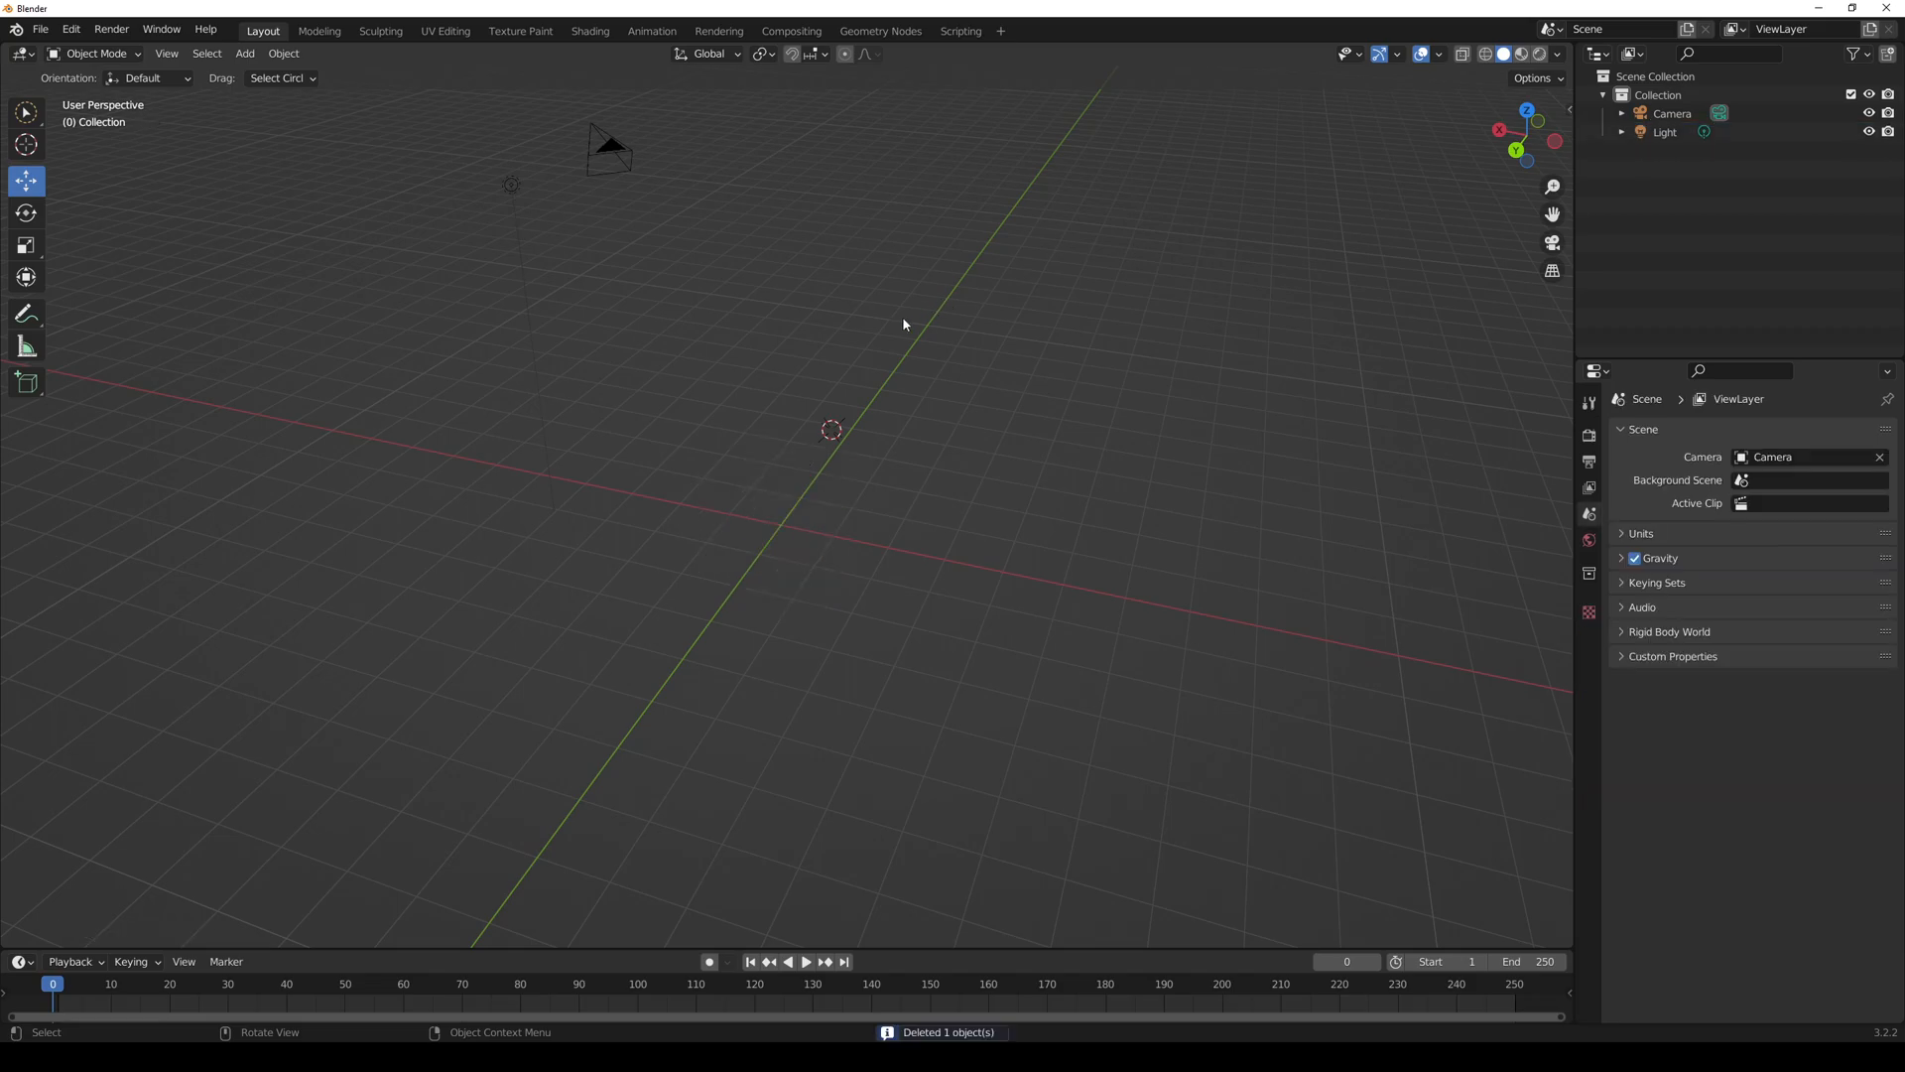
key("shift+a")
mouse_move(812, 336)
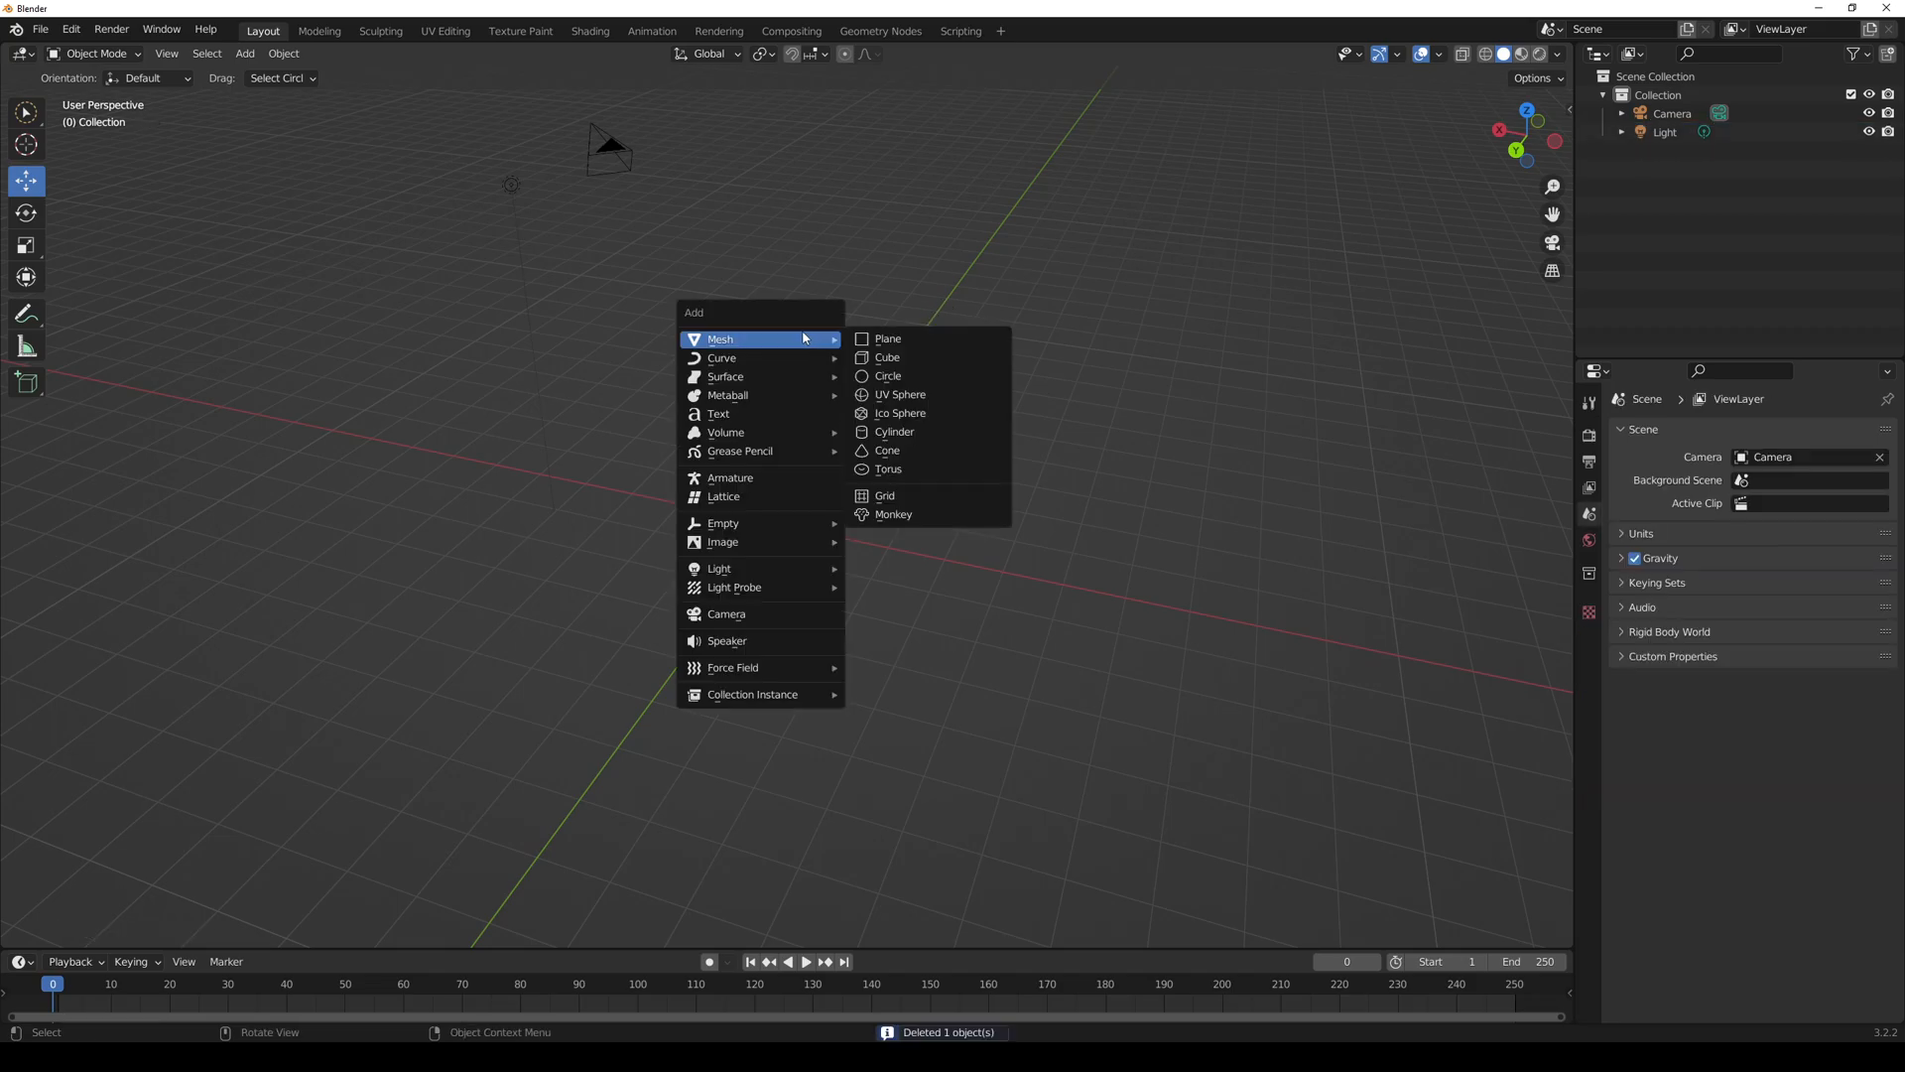
left_click(925, 514)
- Set the monkey's X, Z and Y locations to 0 to place it at the world origin
double_click(1787, 490)
type("0")
key("Return")
double_click(1786, 527)
type("0")
key("Return")
double_click(1787, 508)
type("0")
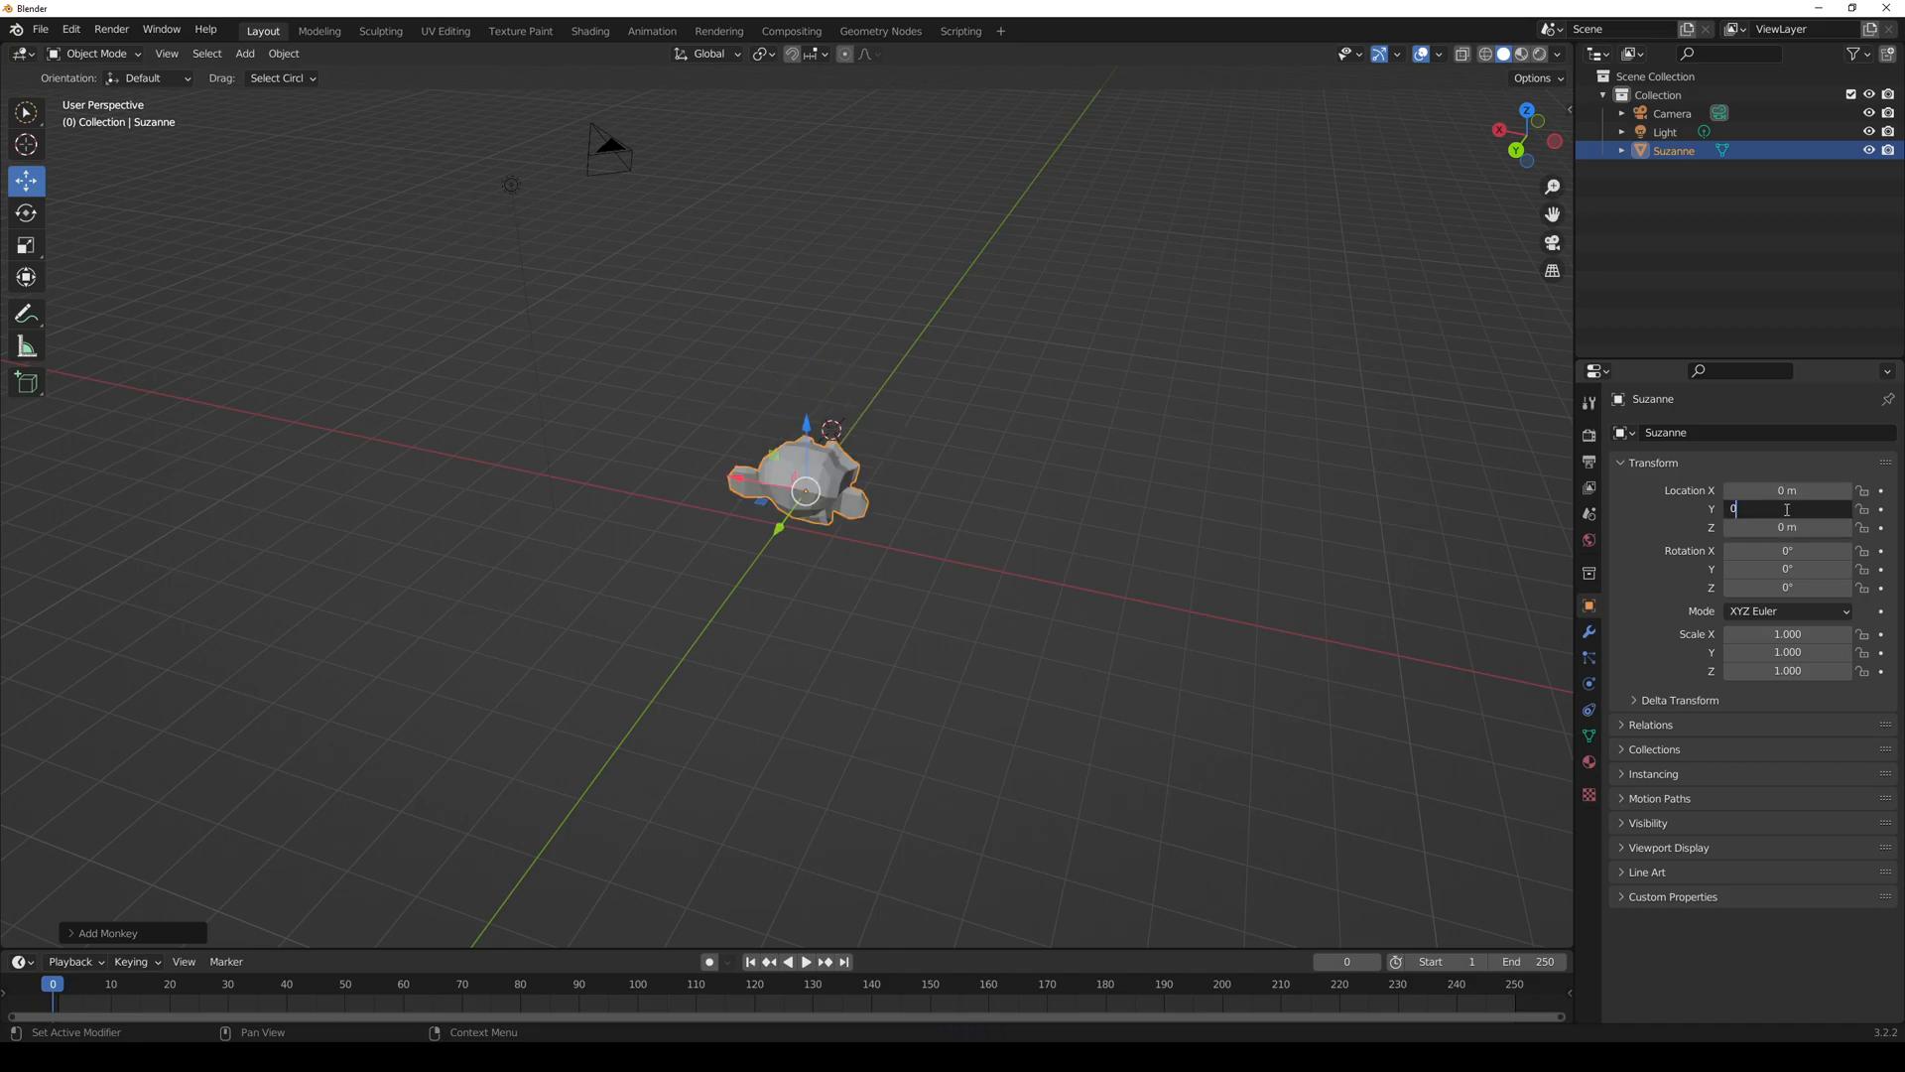
key("Return")
- Render a still image of the monkey head, inspect it up close, and close the render window
scroll(820, 591, "up", 4)
middle_click_drag(819, 591, 641, 399)
key("F12")
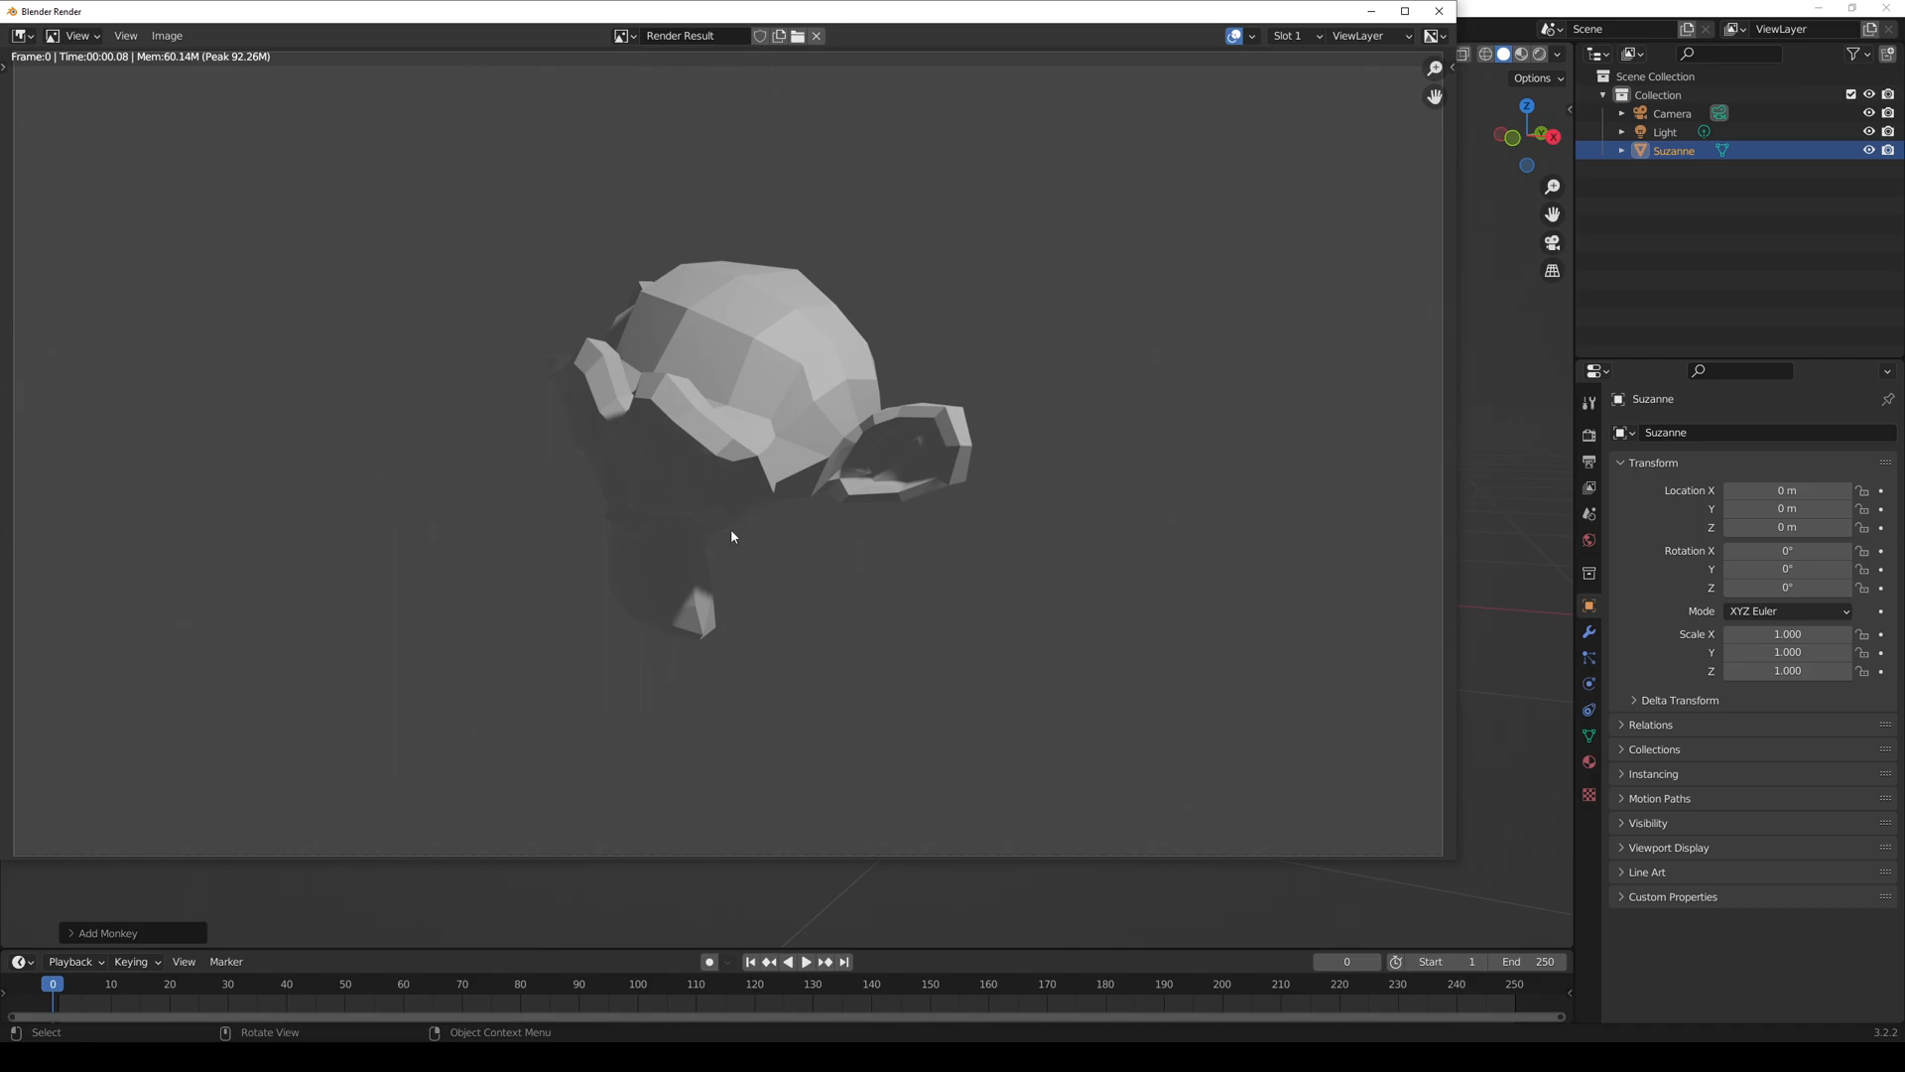
scroll(732, 536, "up", 1)
scroll(731, 531, "down", 2)
scroll(731, 531, "up", 1)
scroll(730, 531, "up", 1)
scroll(731, 531, "down", 1)
left_click(1439, 11)
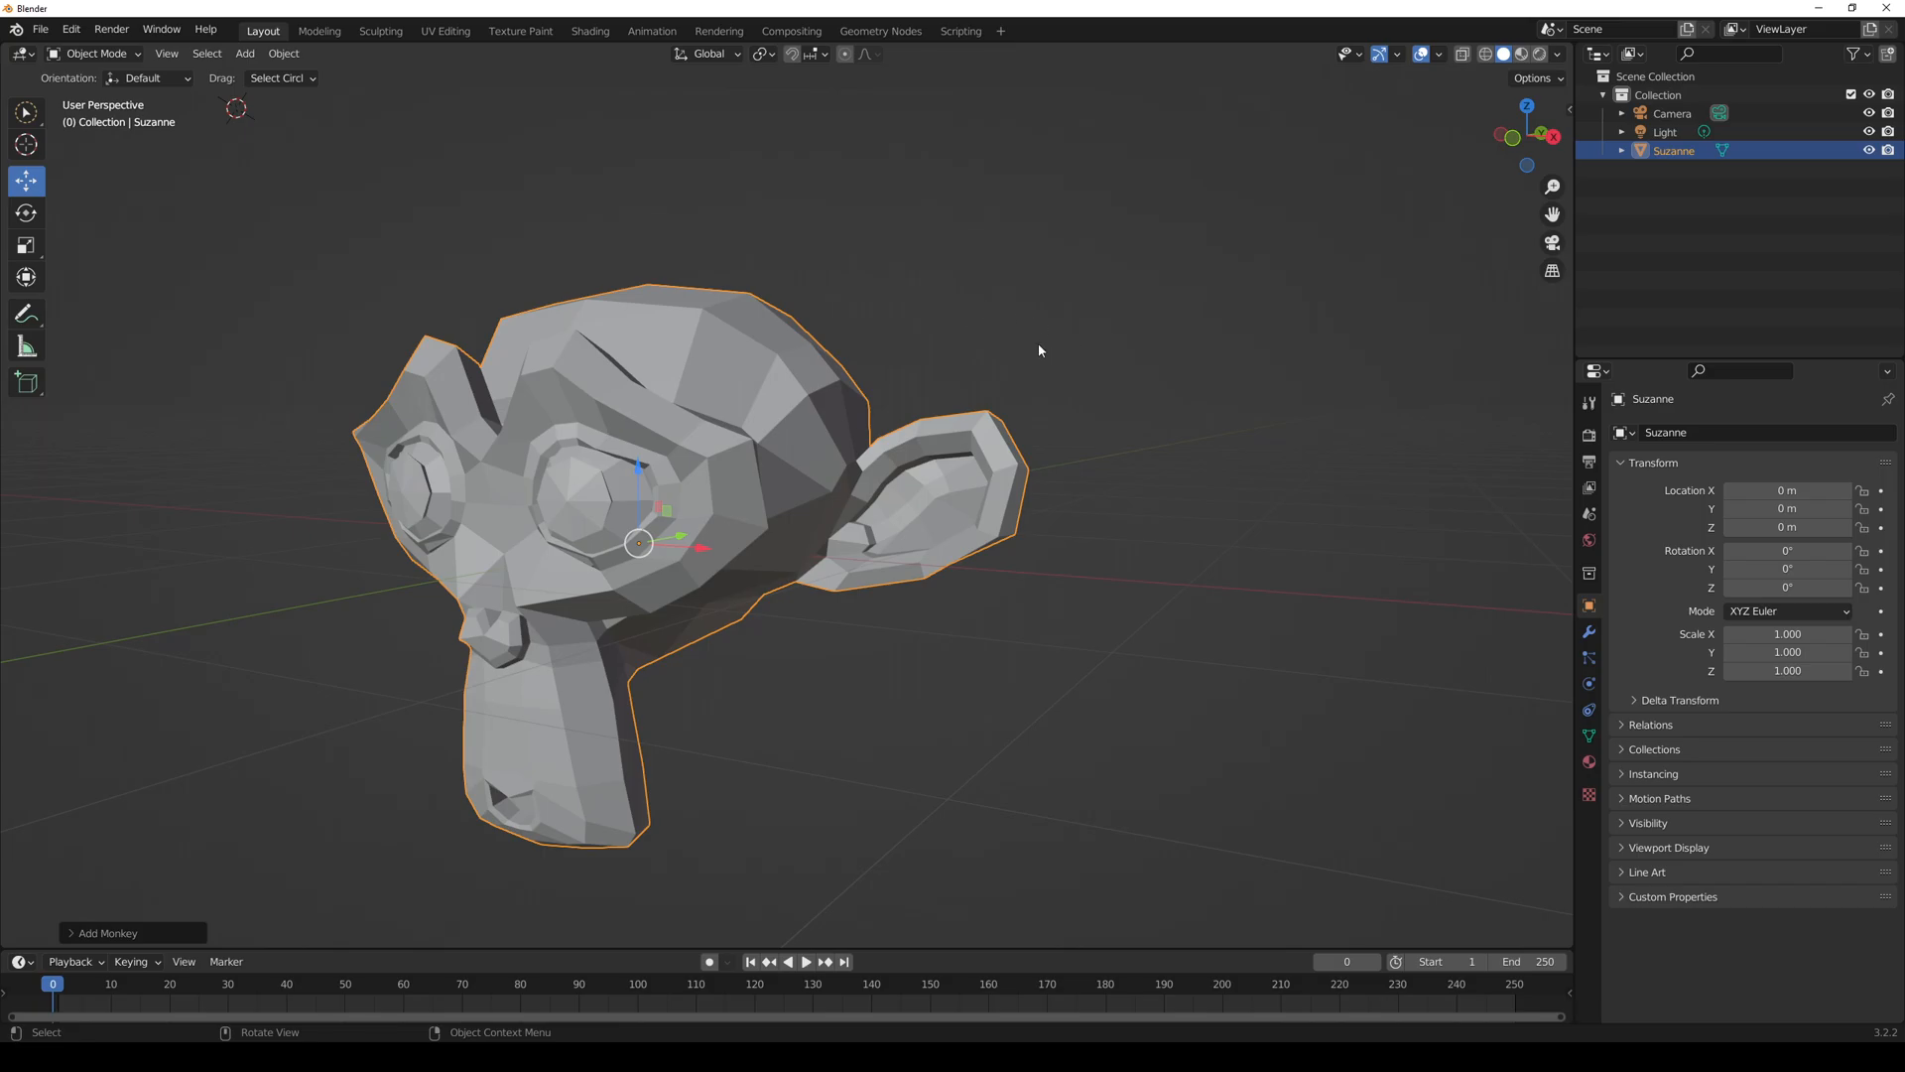
- Select the camera and toggle between the free view and the camera view, ending in the camera view
left_click(1666, 116)
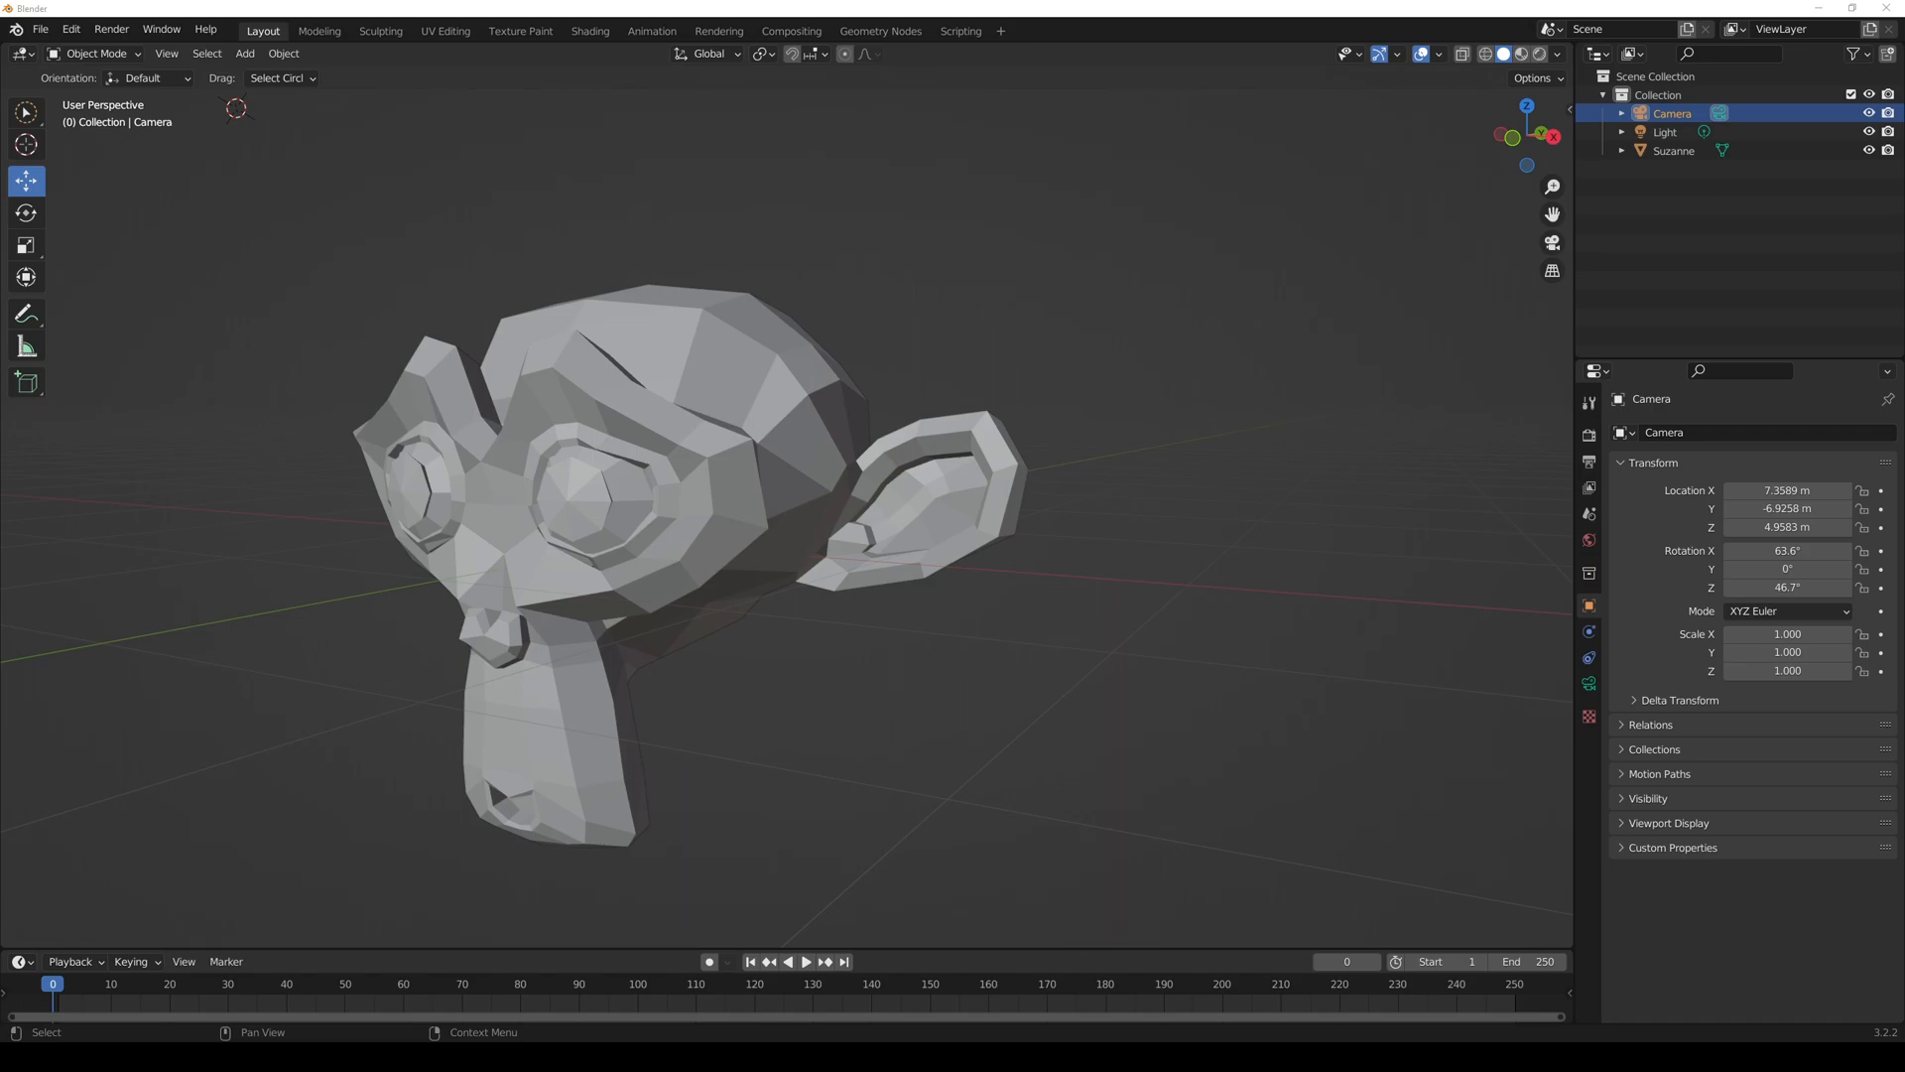
middle_click_drag(1206, 445, 1128, 465)
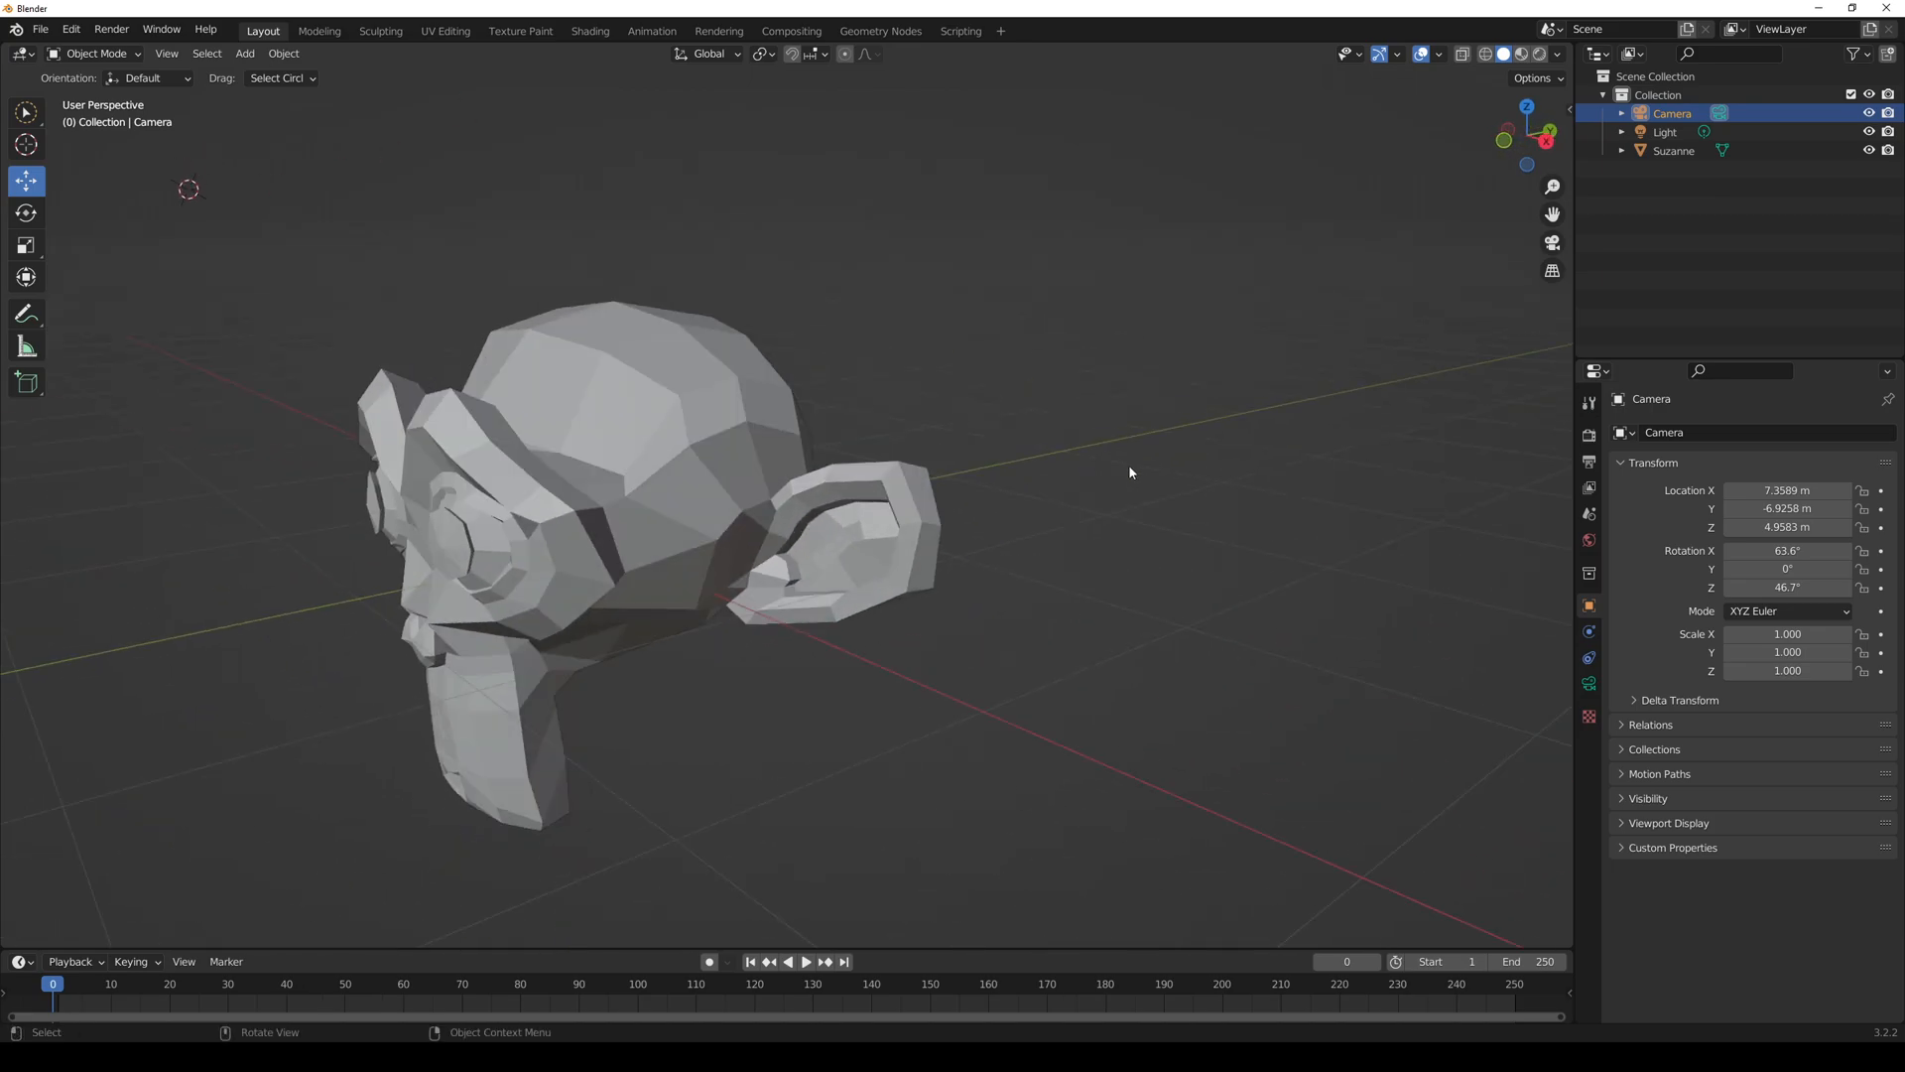
key("KP_0")
key("KP_0")
key("KP_0")
key("KP_0")
key("KP_0")
key("KP_0")
middle_click_drag(957, 439, 870, 444)
key("KP_0")
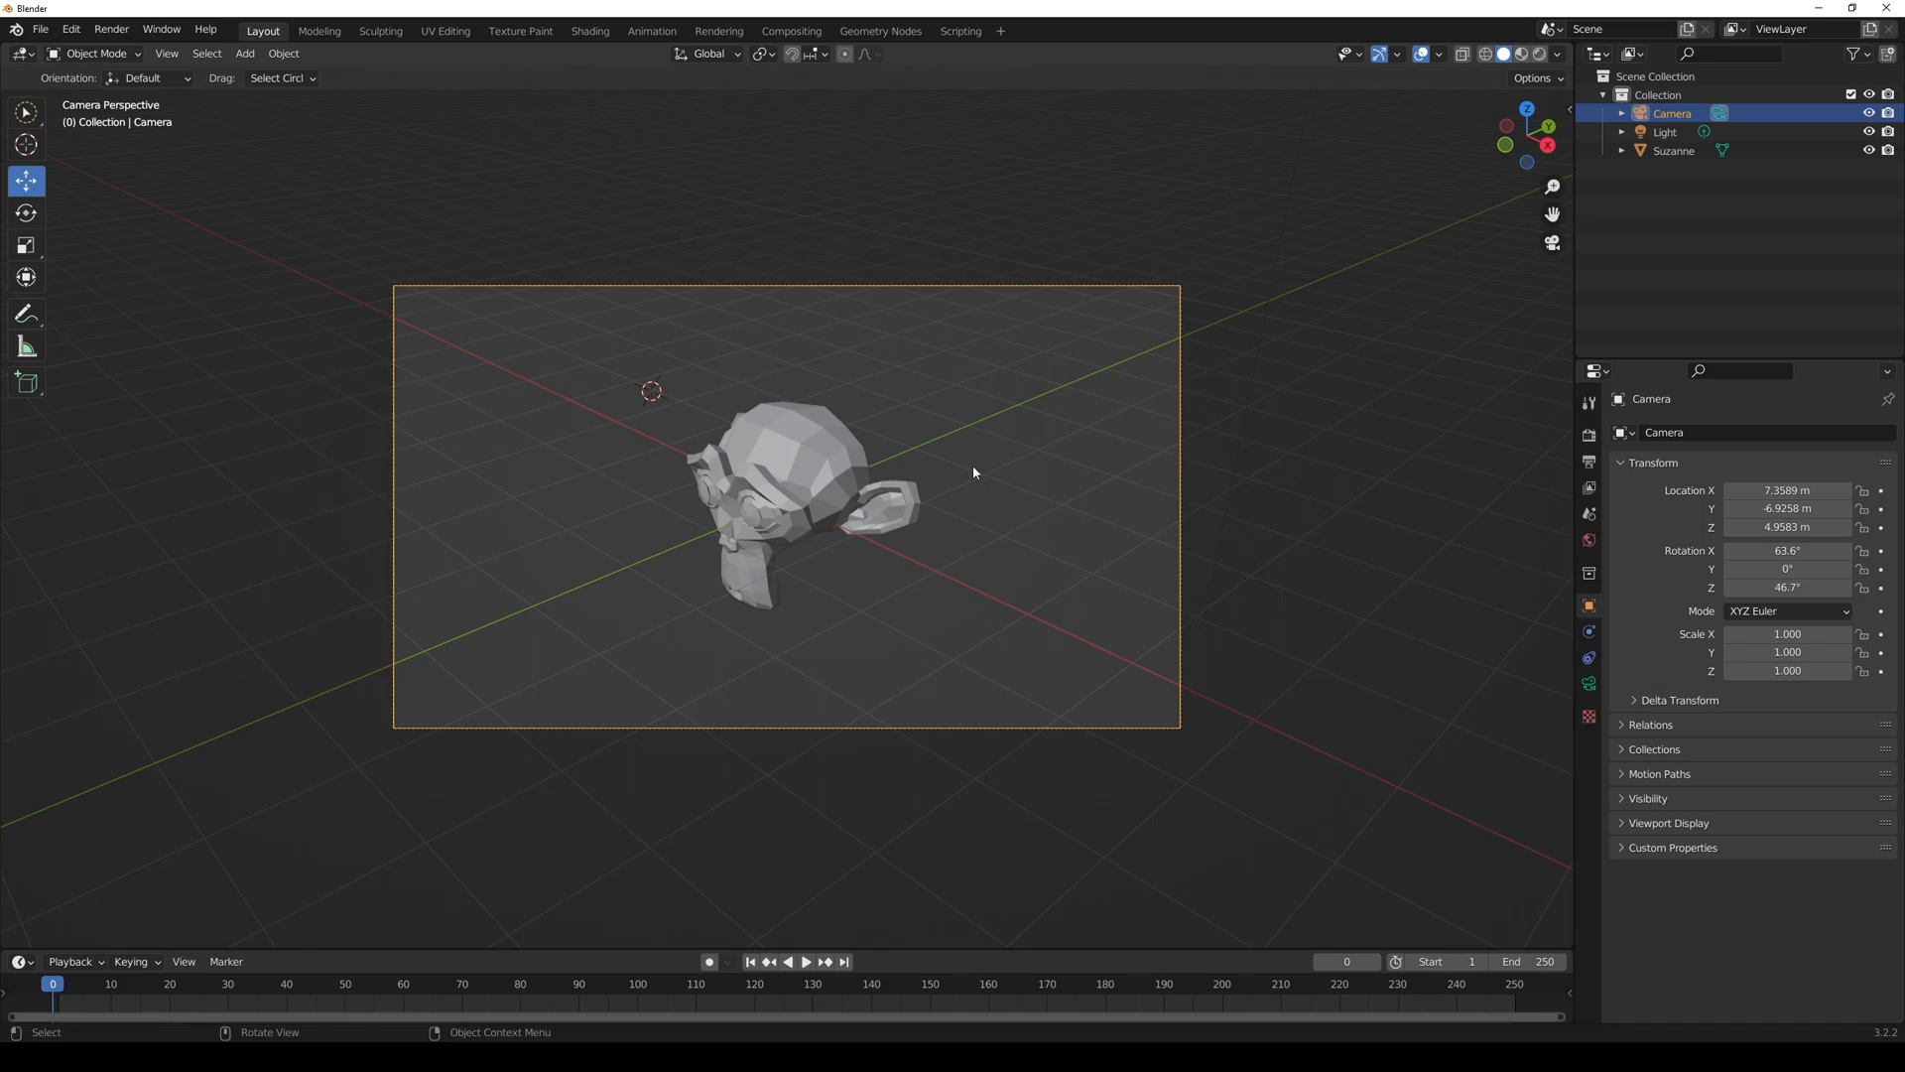
middle_click_drag(879, 540, 881, 544)
key("KP_0")
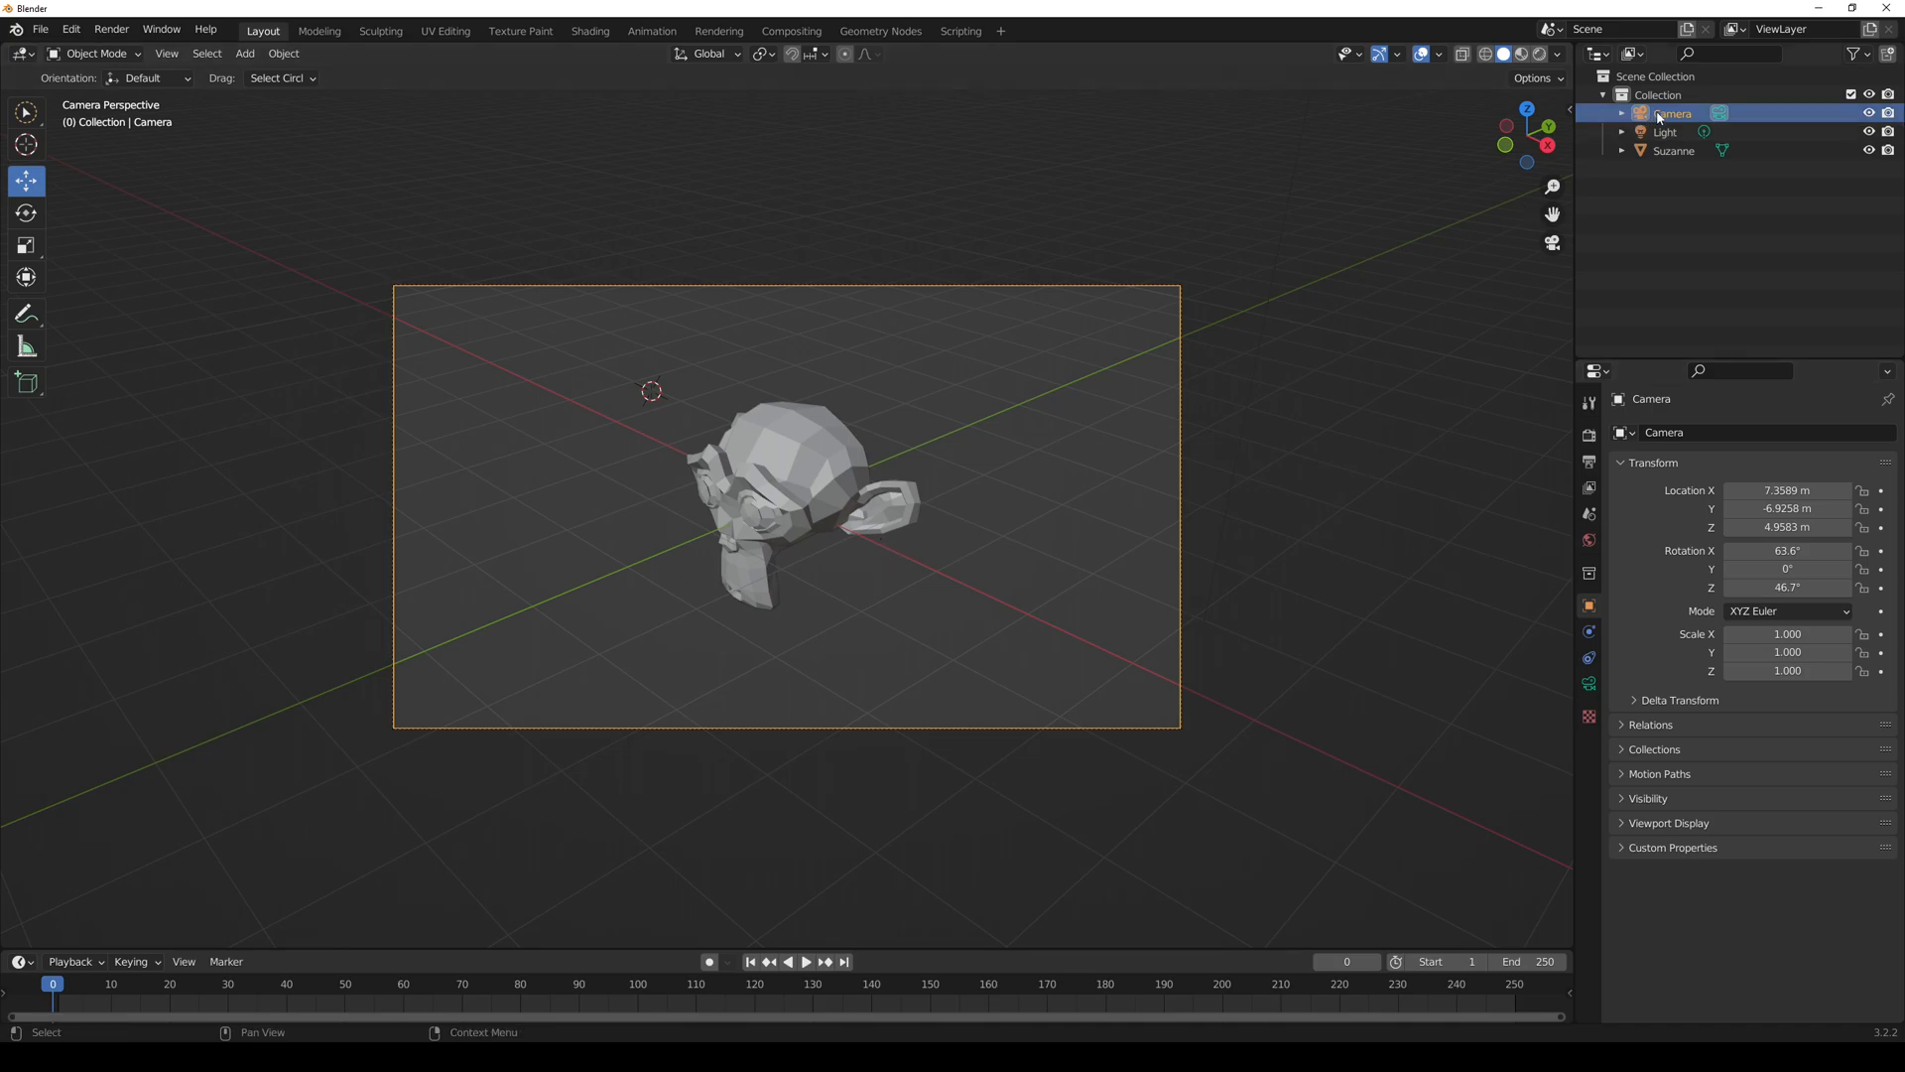
right_click(1627, 117)
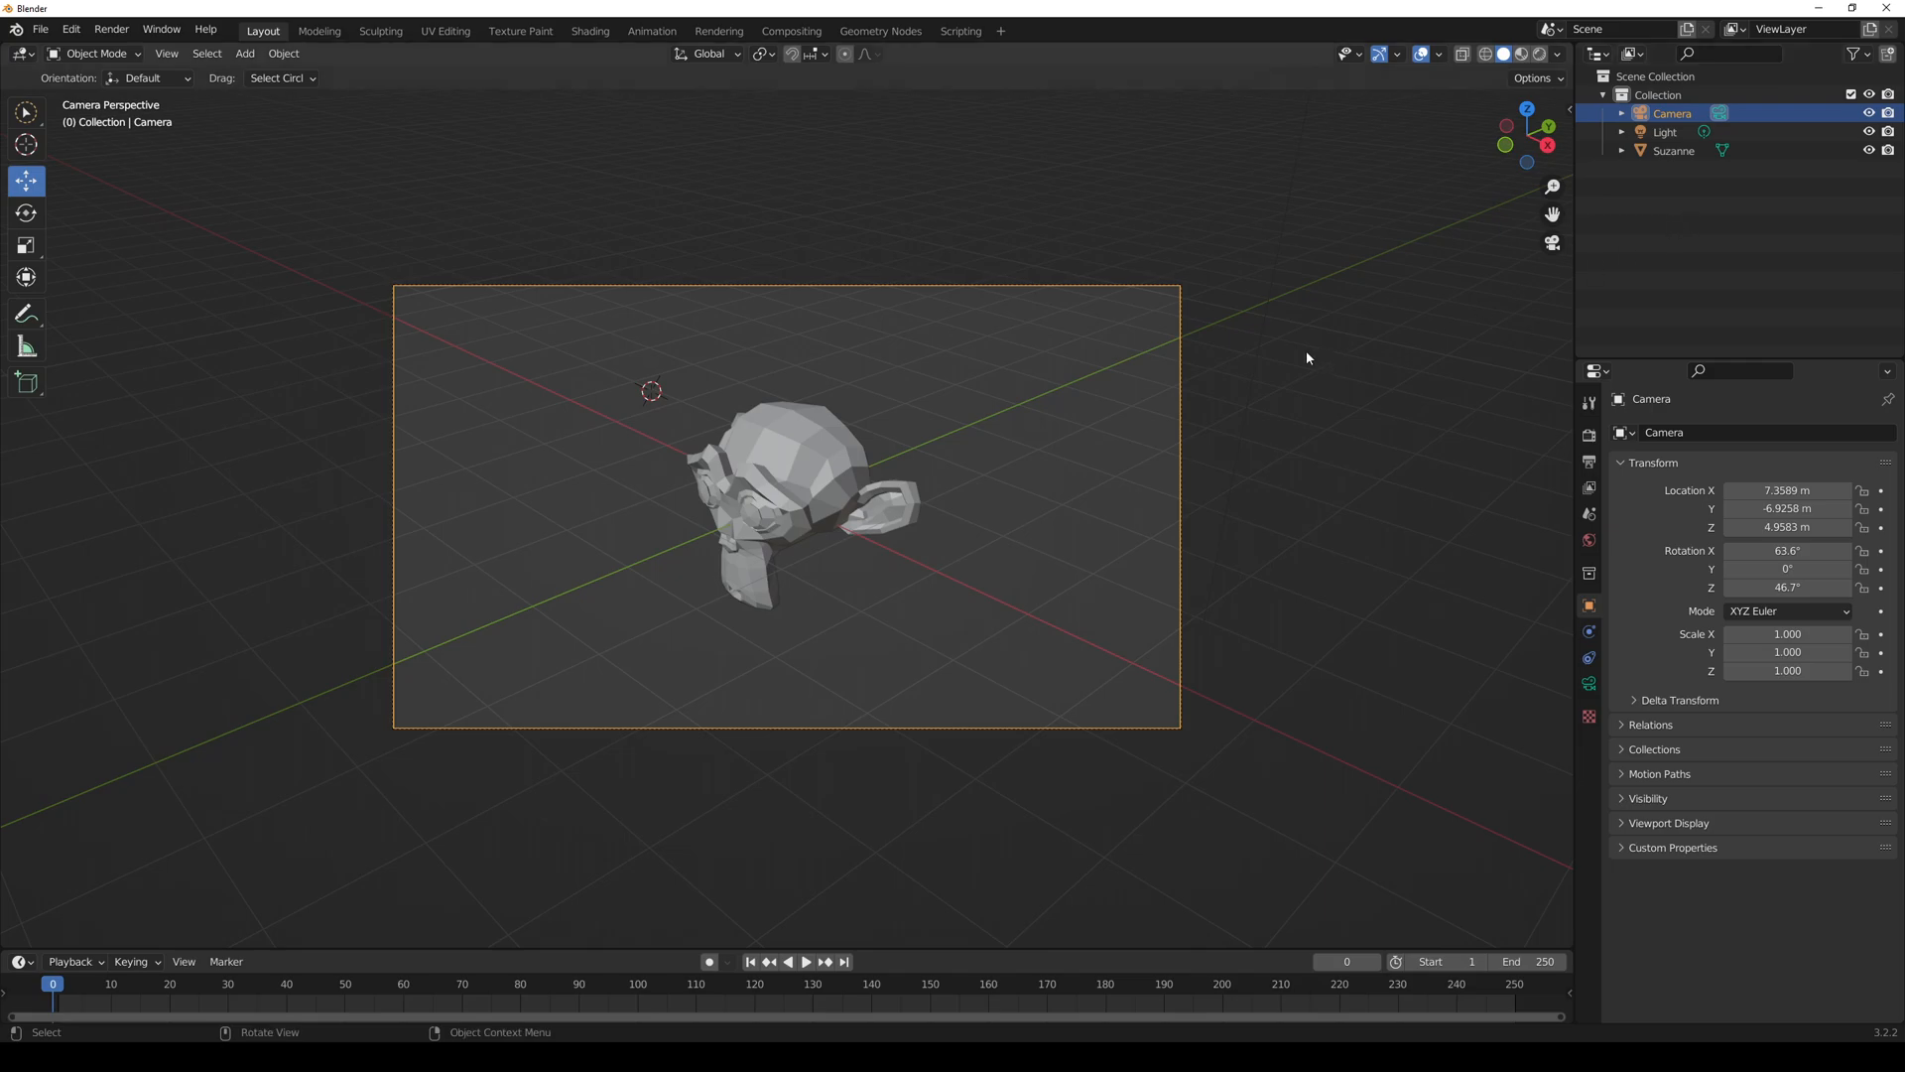
- Nudge the camera to location 7.3689, -6.8458, 4.8483 m and rotation 63.5°, 0°, 45.9°, and render a still image to check the framing
key("n")
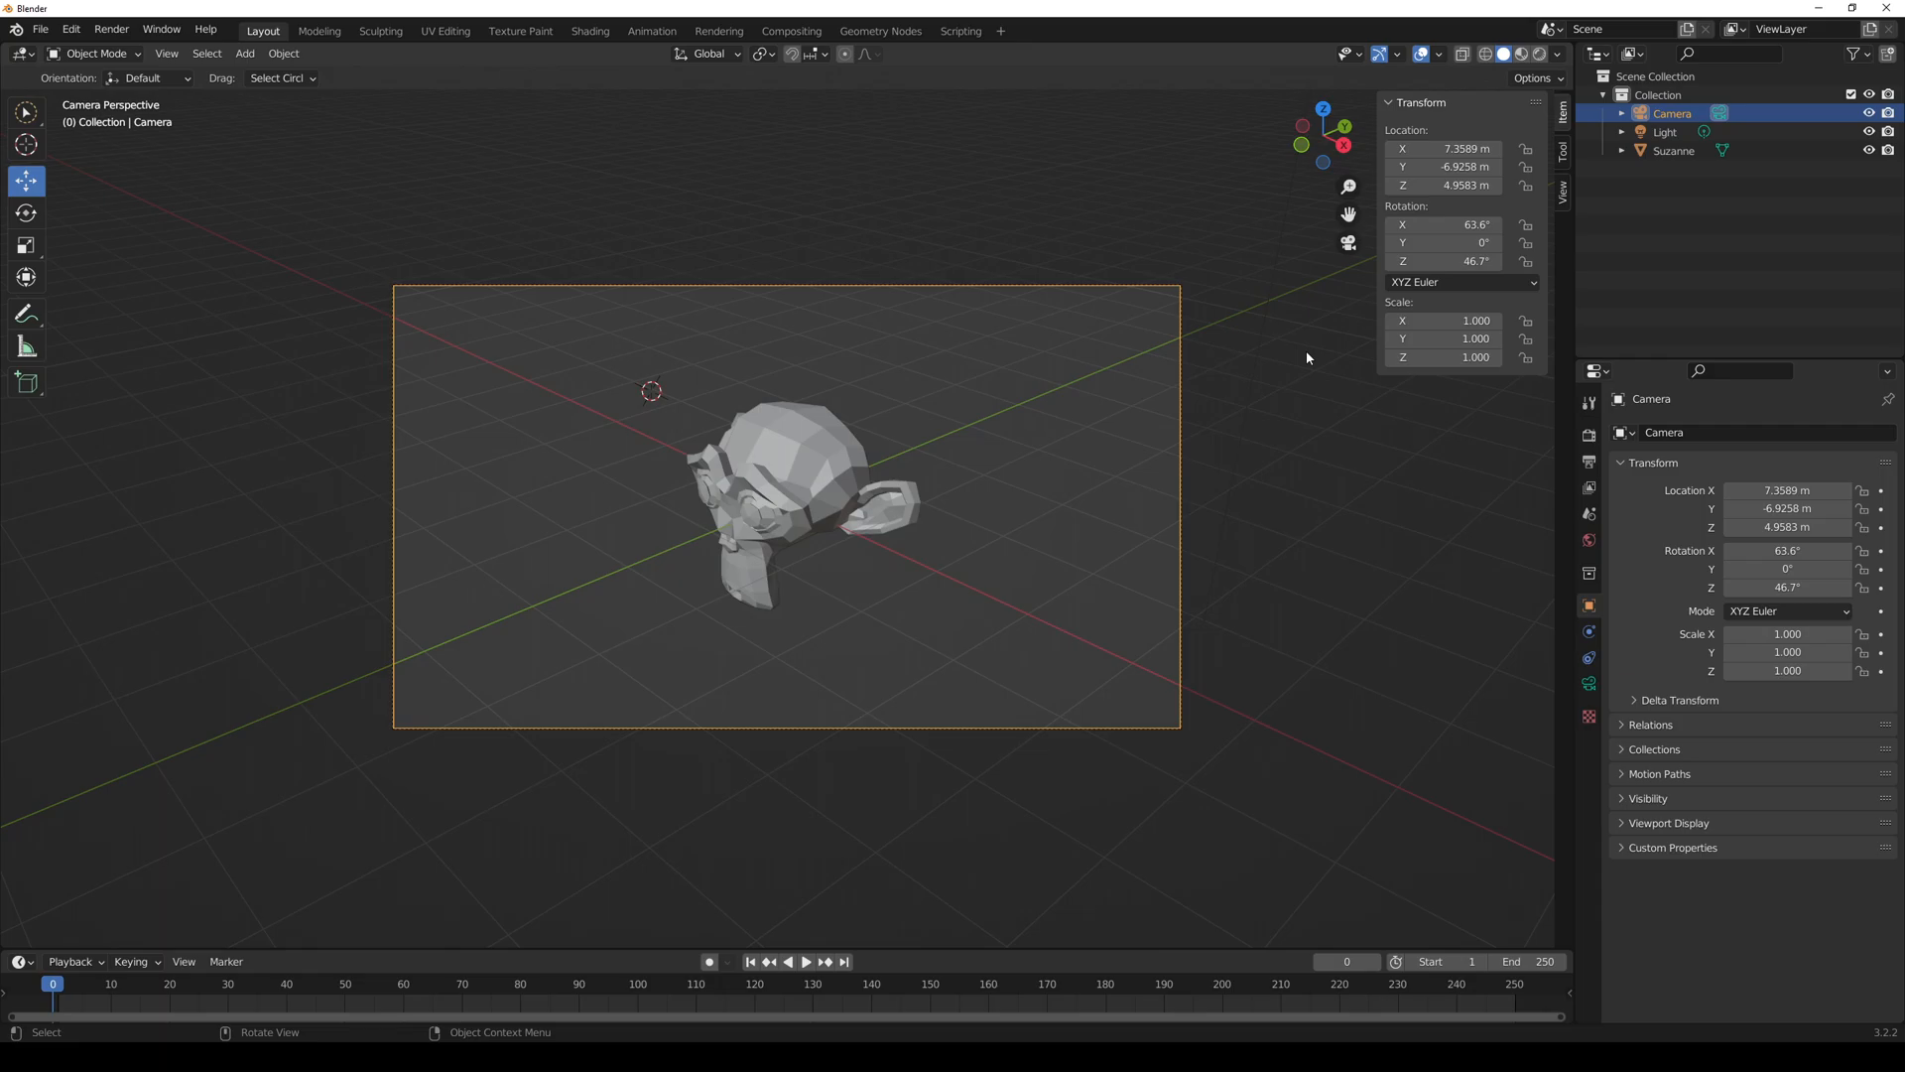
left_click_drag(1410, 151, 1446, 245)
left_click(1466, 245)
type("0")
key("Return")
mouse_move(1449, 261)
left_mouse_down()
mouse_move(1492, 261)
mouse_move(1251, 261)
mouse_move(1468, 261)
mouse_move(1443, 261)
left_mouse_up()
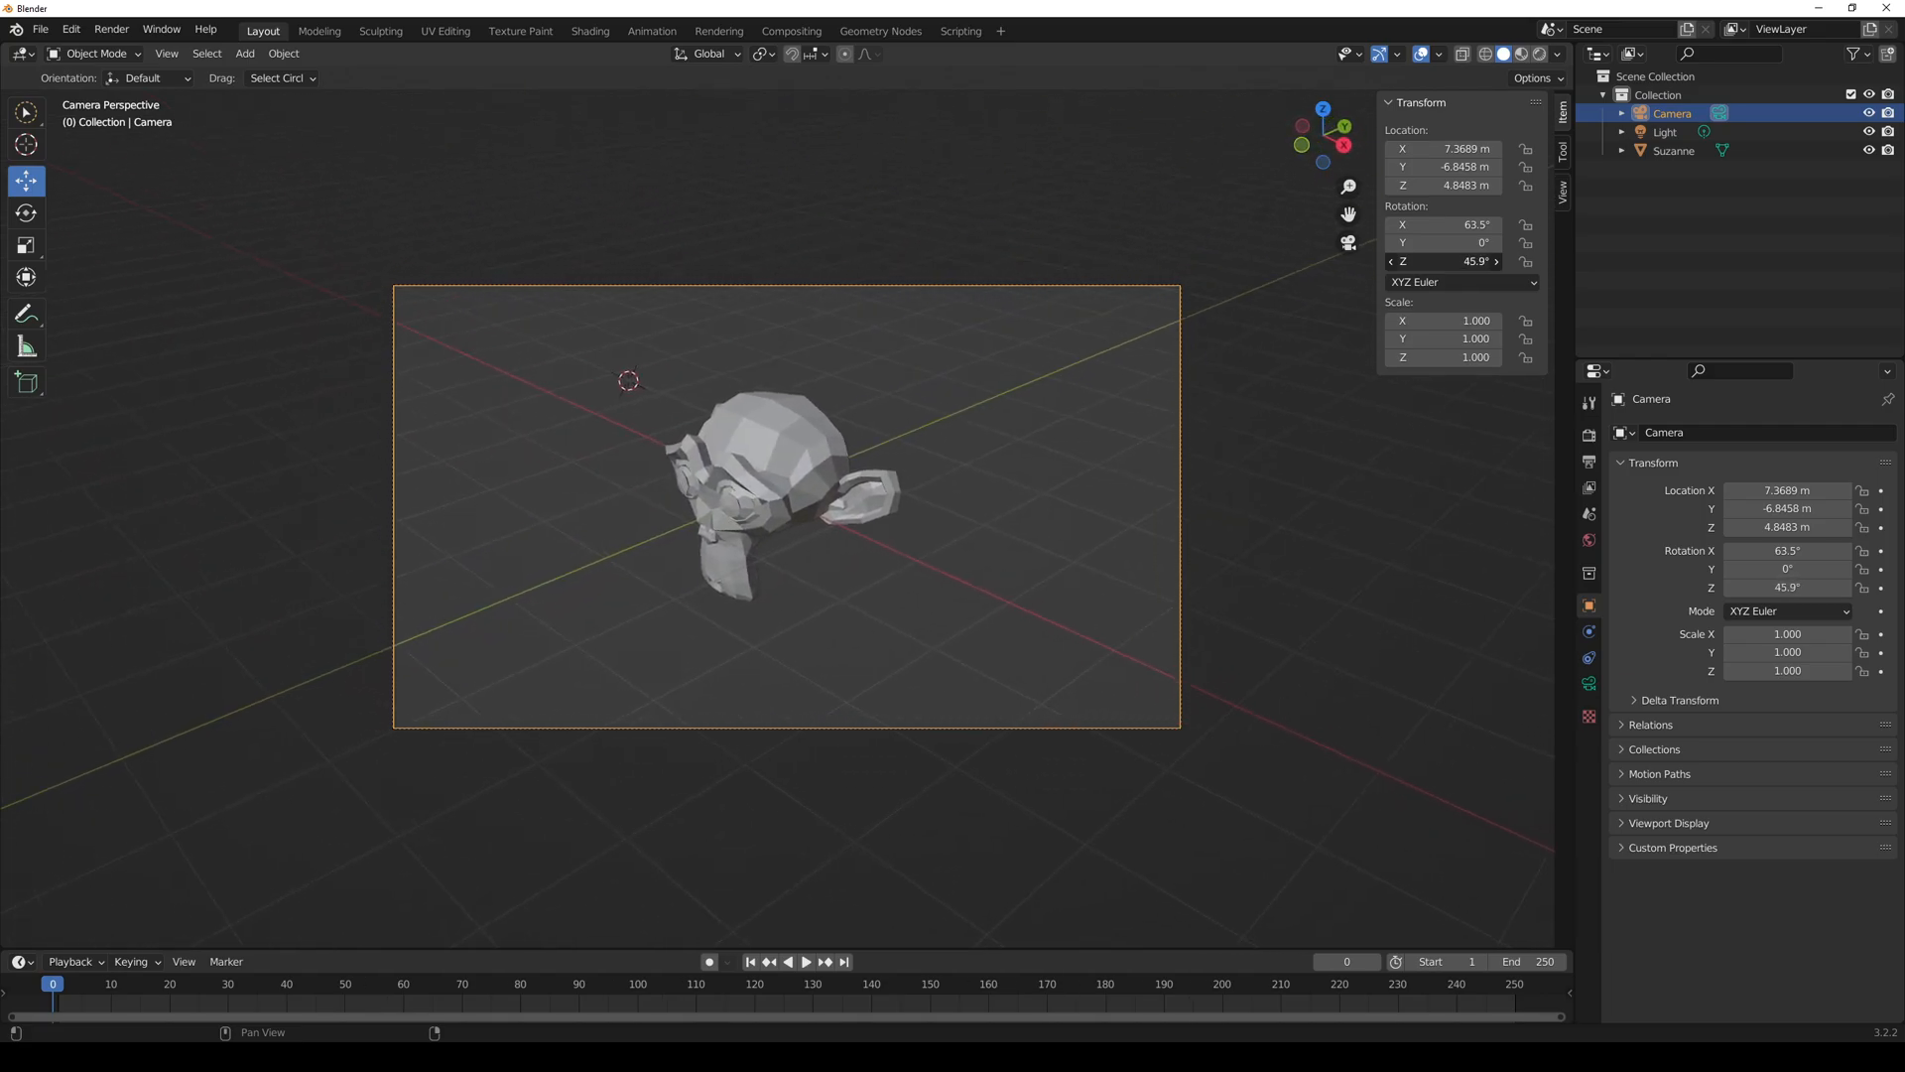
key("F12")
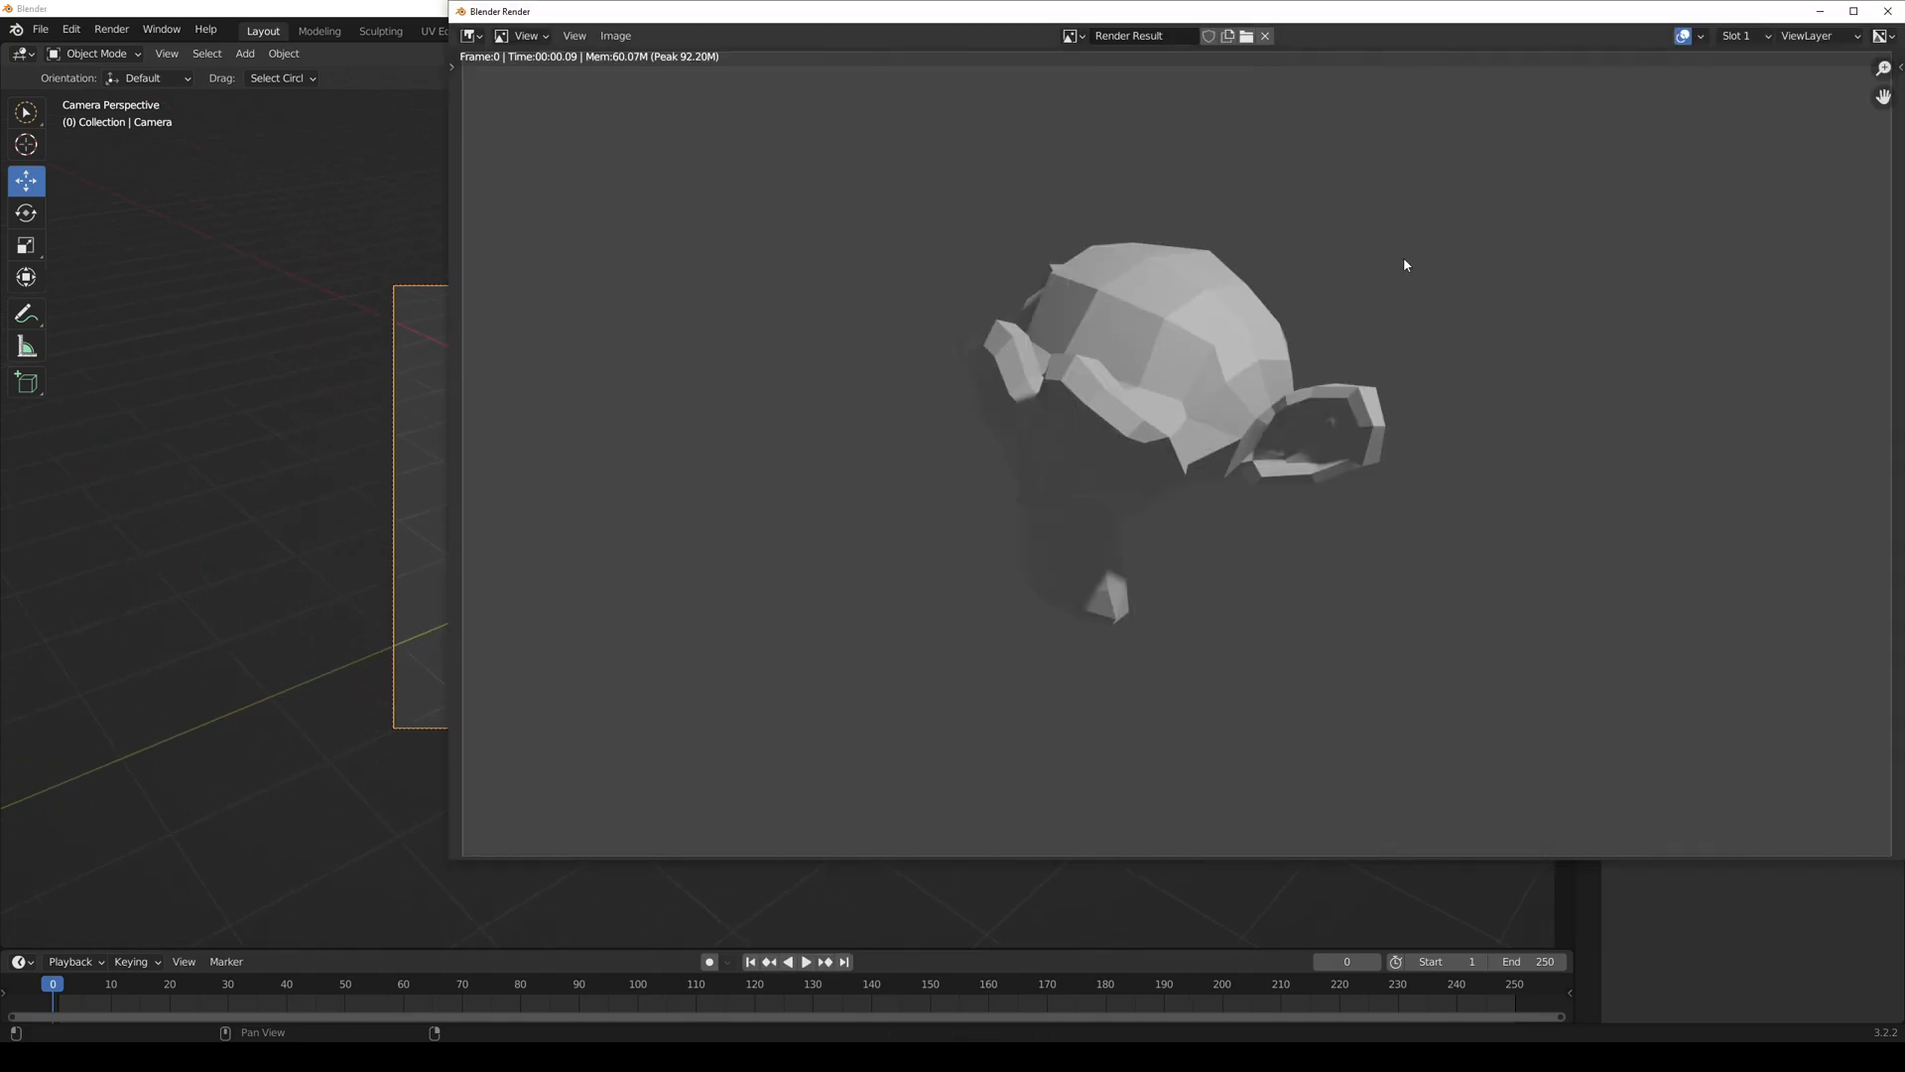
left_click(1887, 11)
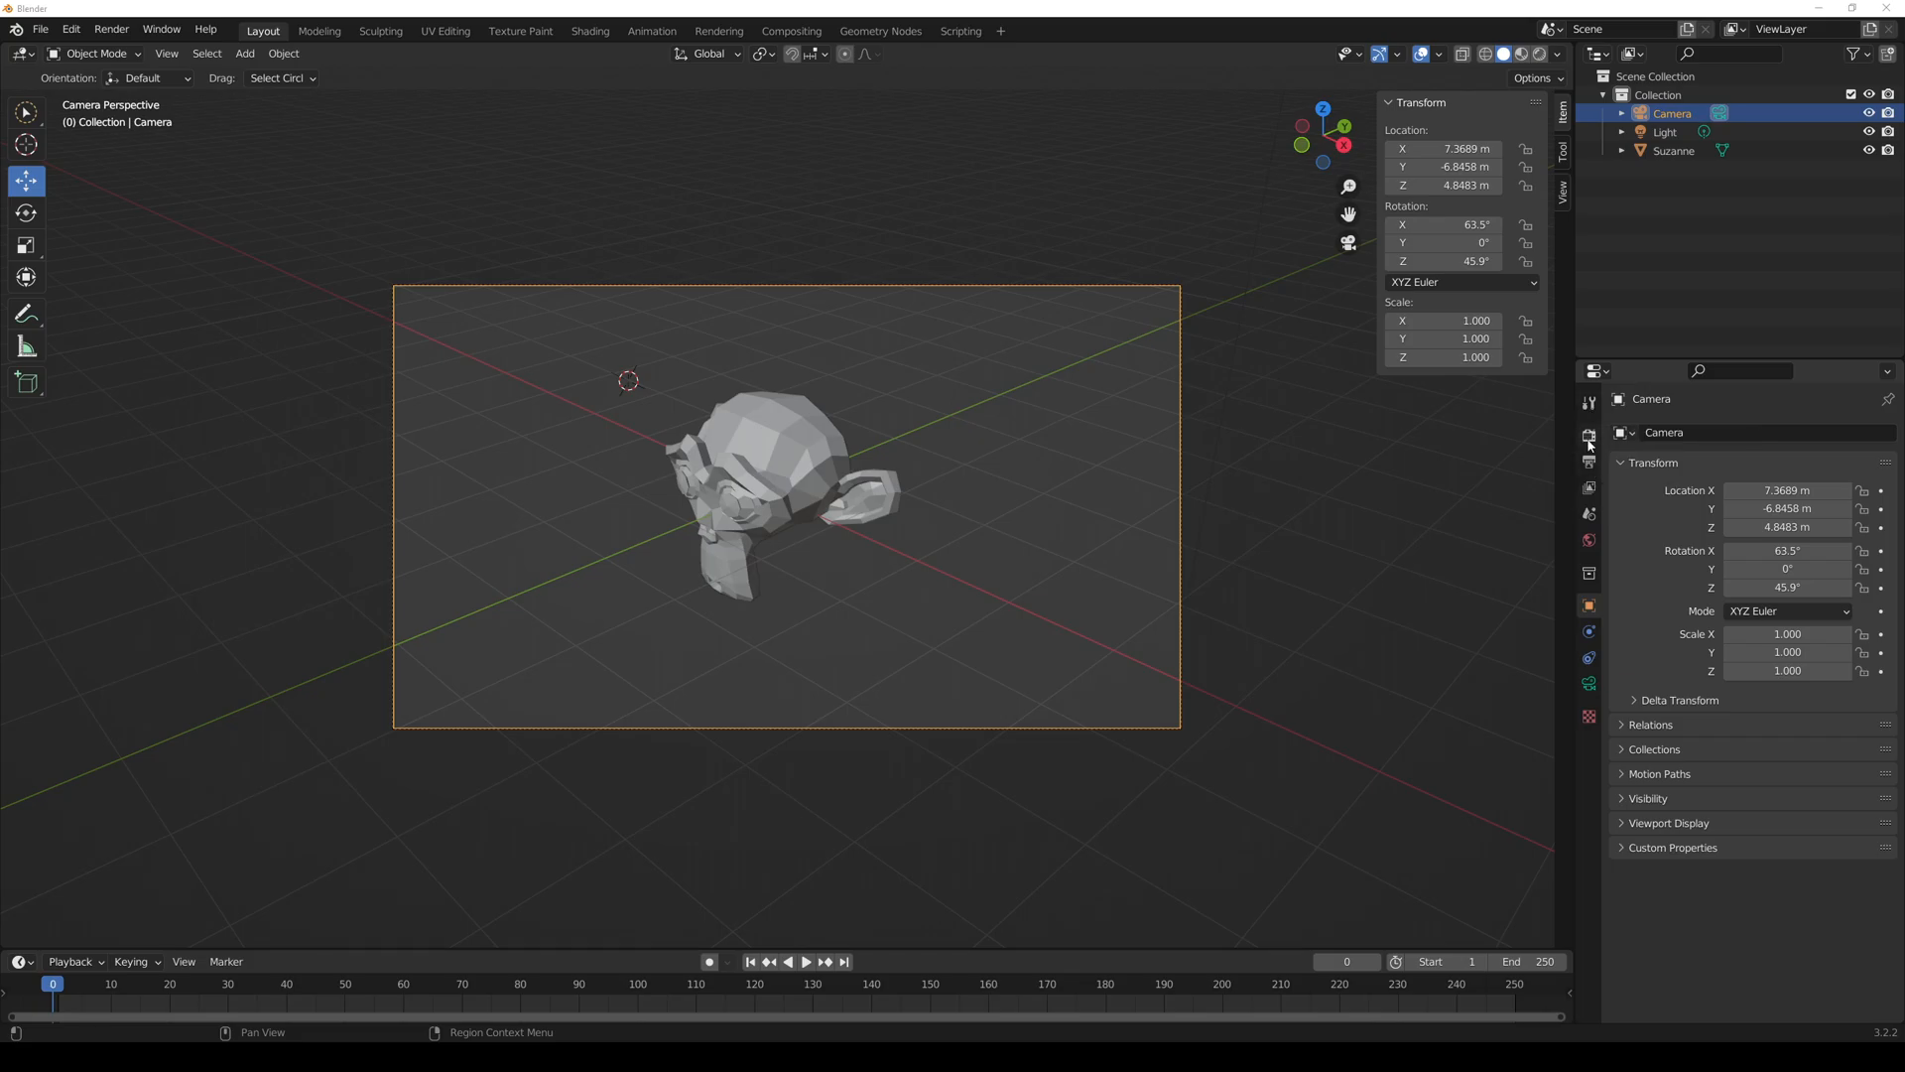
- Examine the render, object, world and texture properties, and switch the selection between the monkey and the camera to compare their available settings
left_click(1588, 436)
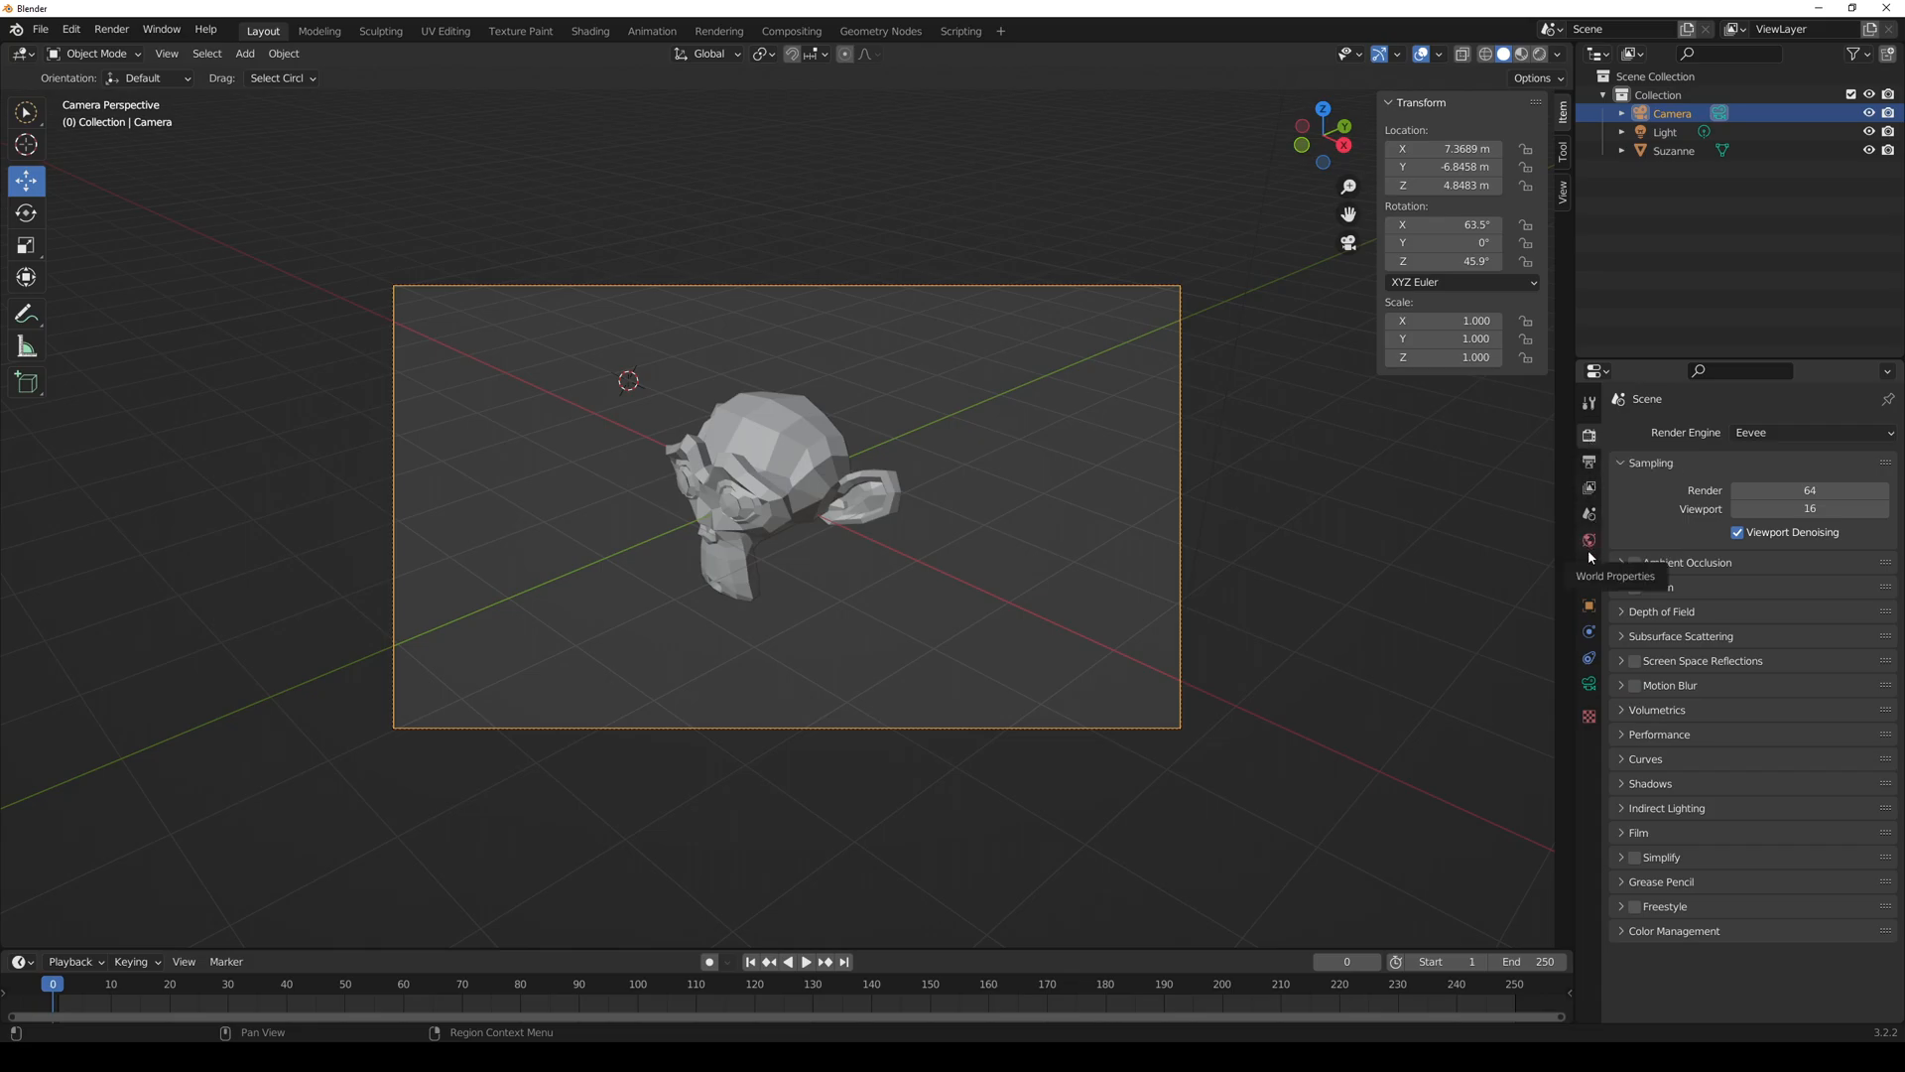
left_click(1589, 606)
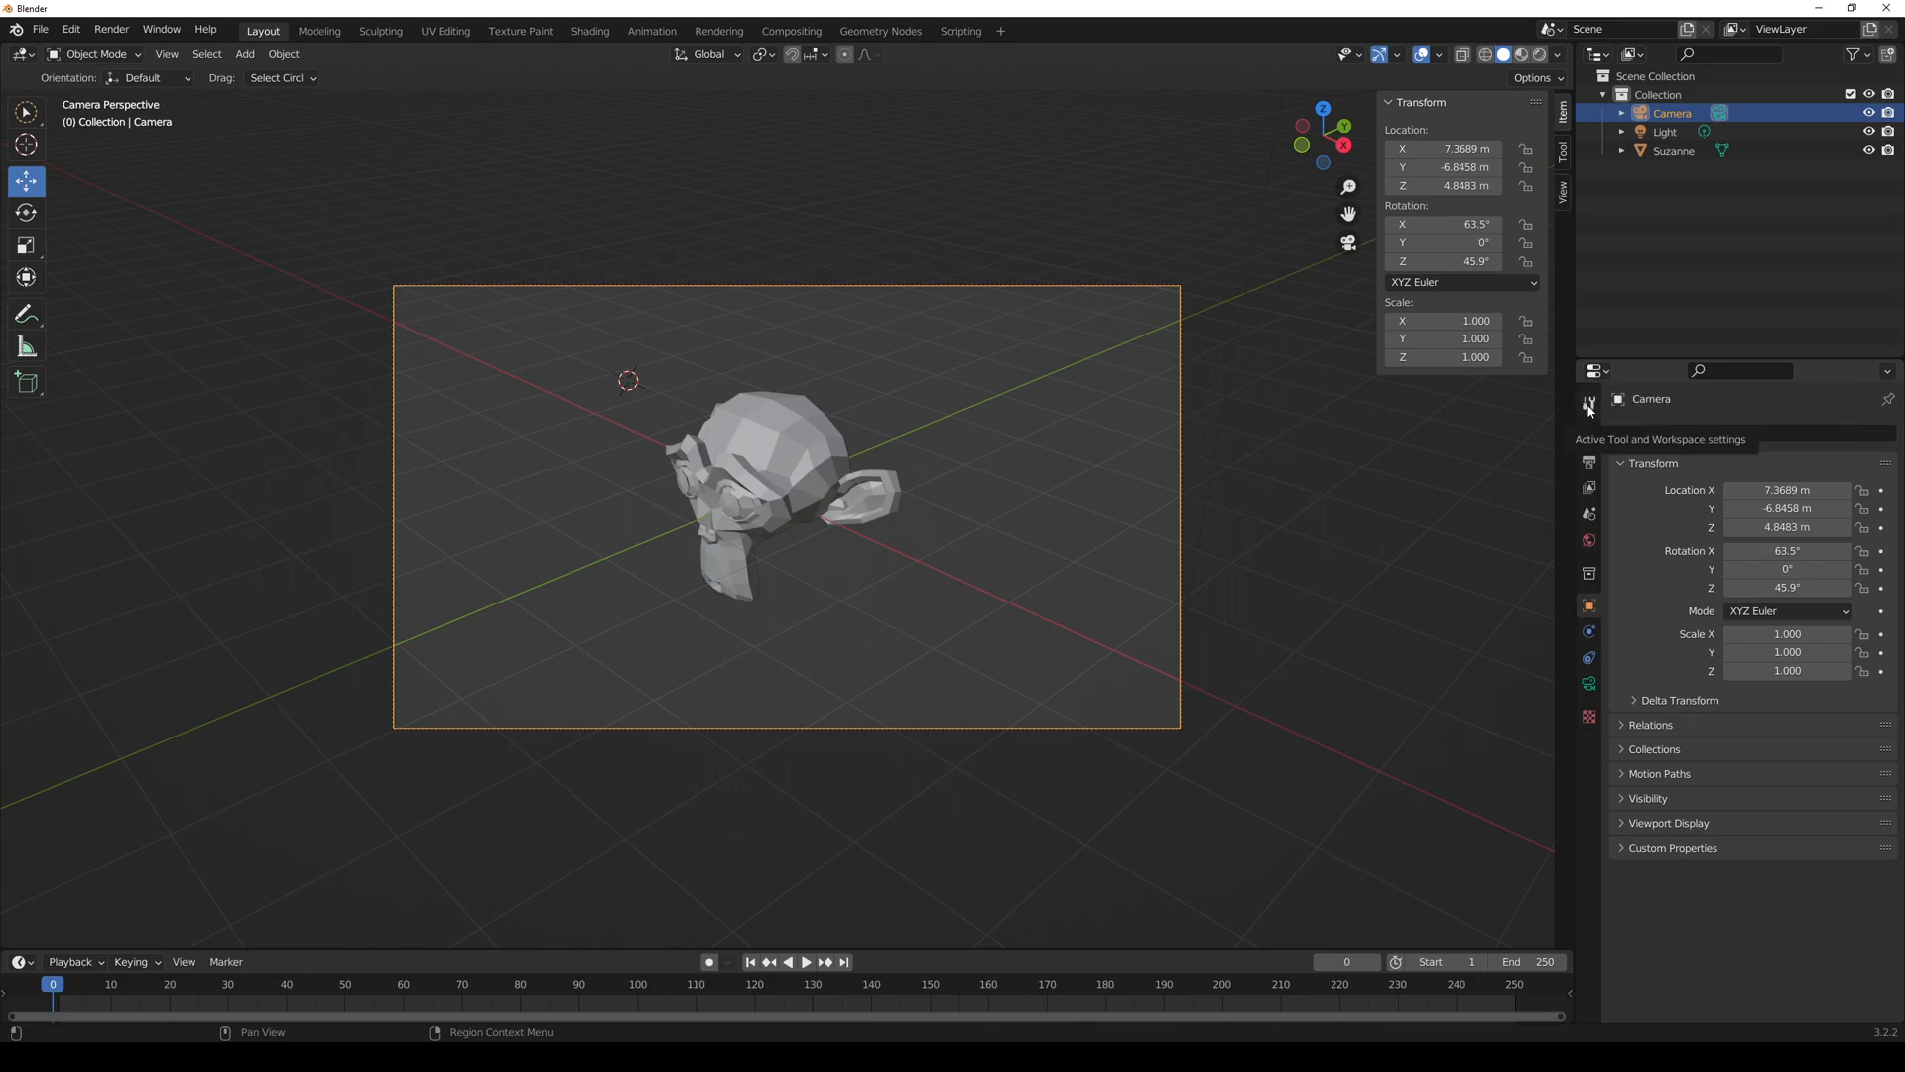
left_click(1589, 542)
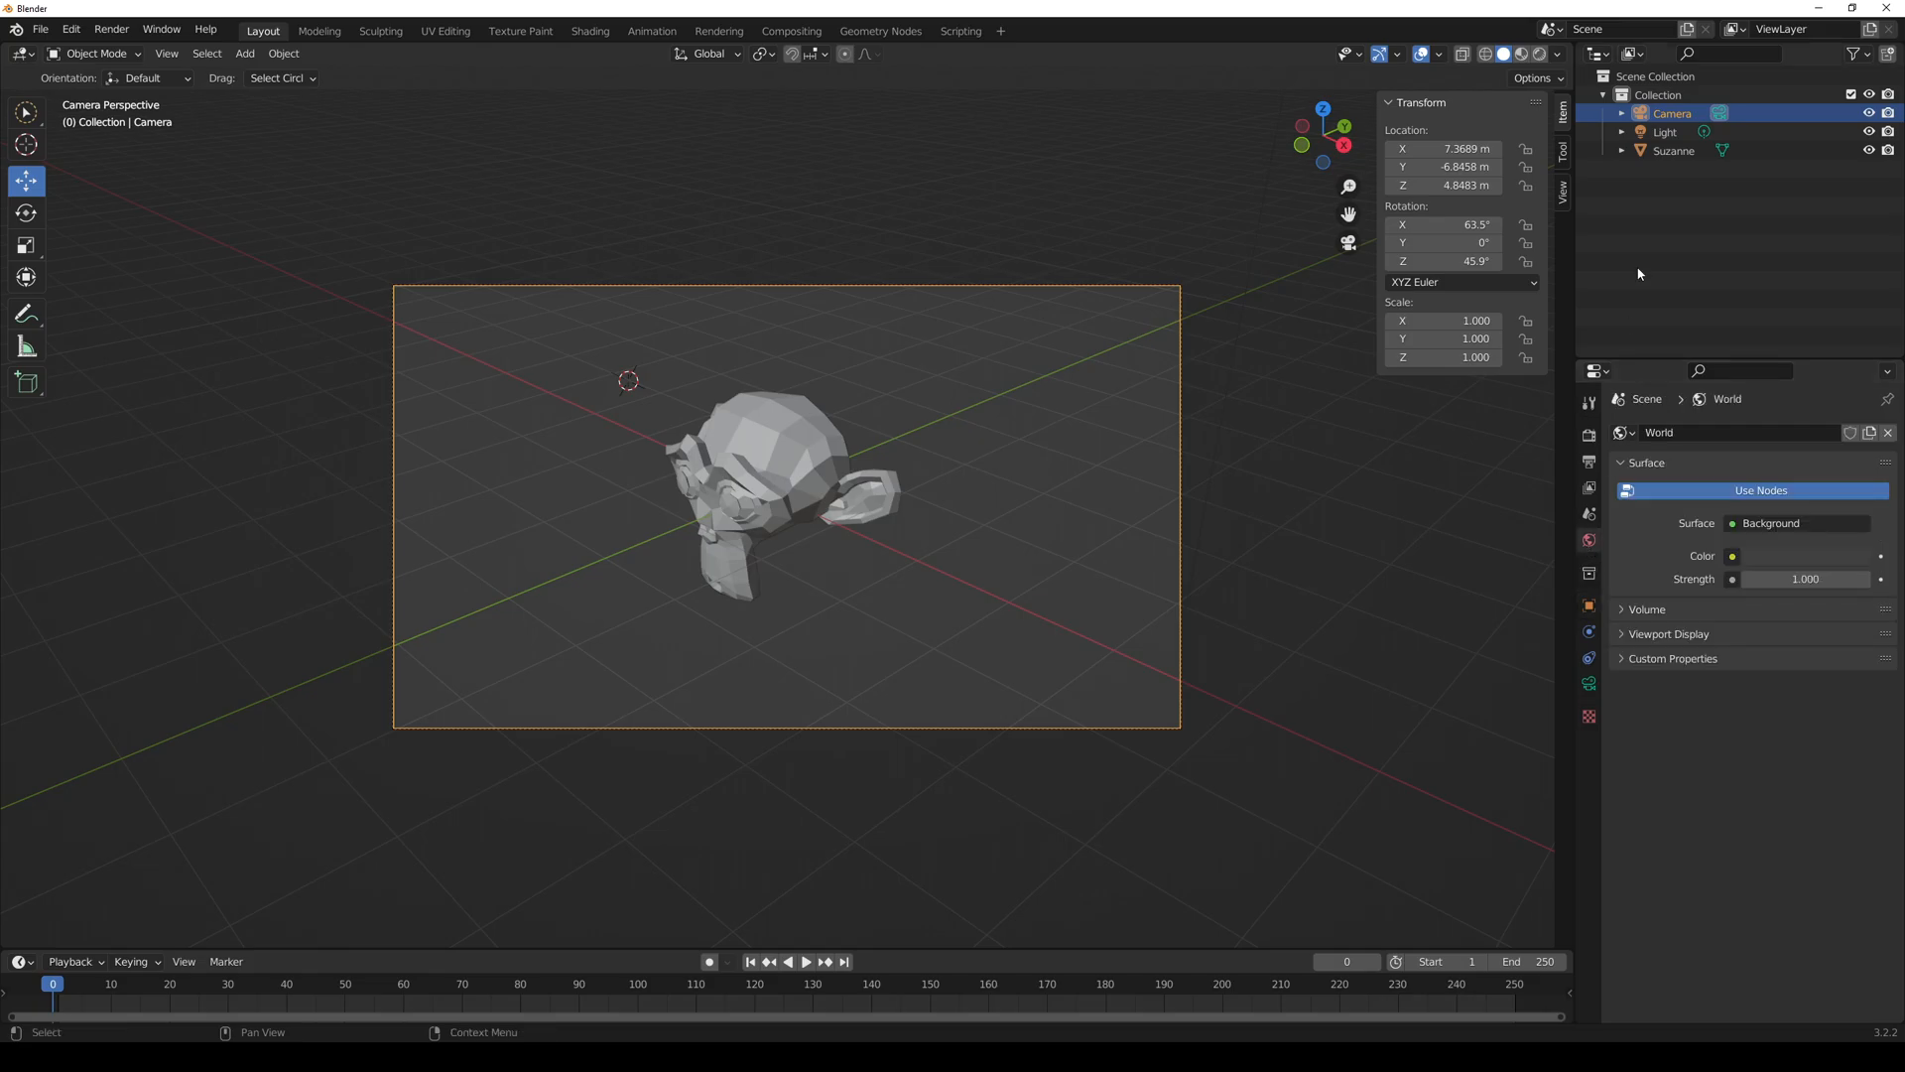
left_click(1666, 154)
left_click(1664, 115)
left_click(1667, 148)
left_click(1666, 115)
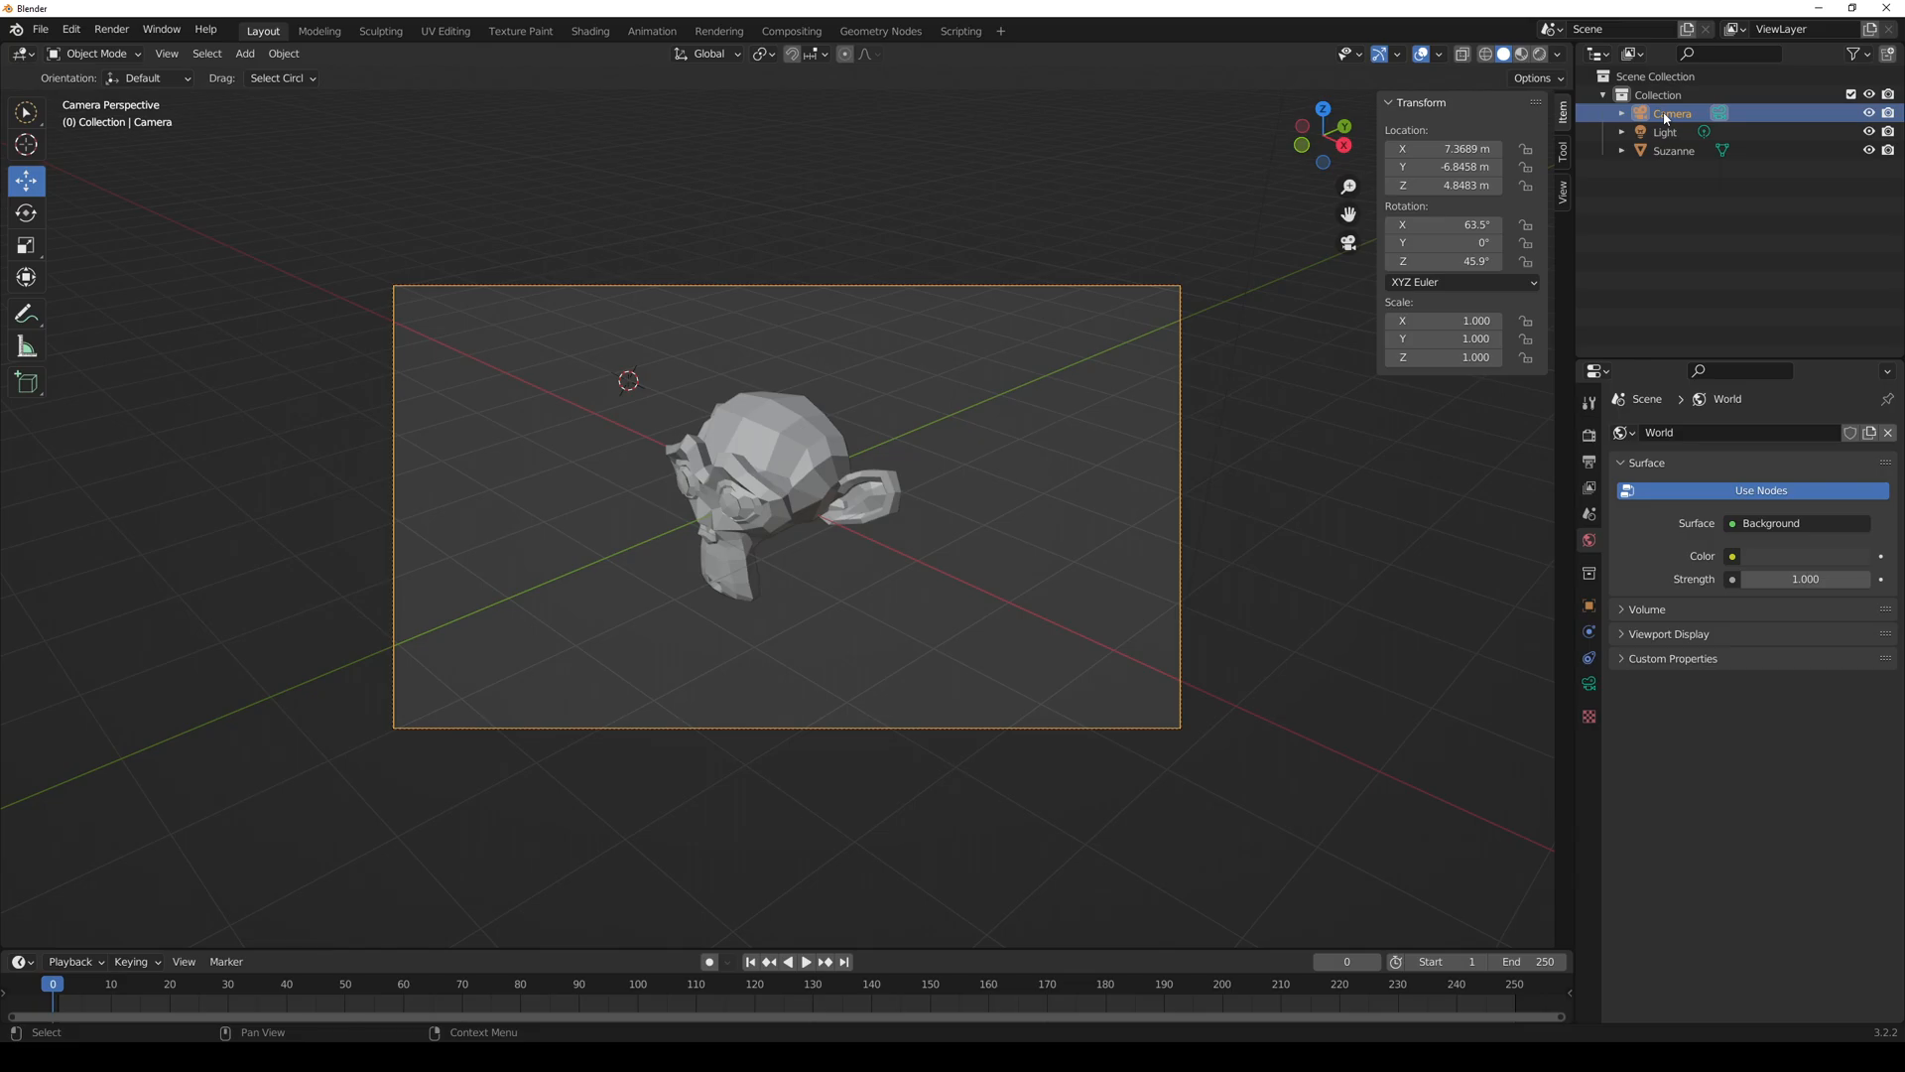
left_click(1596, 717)
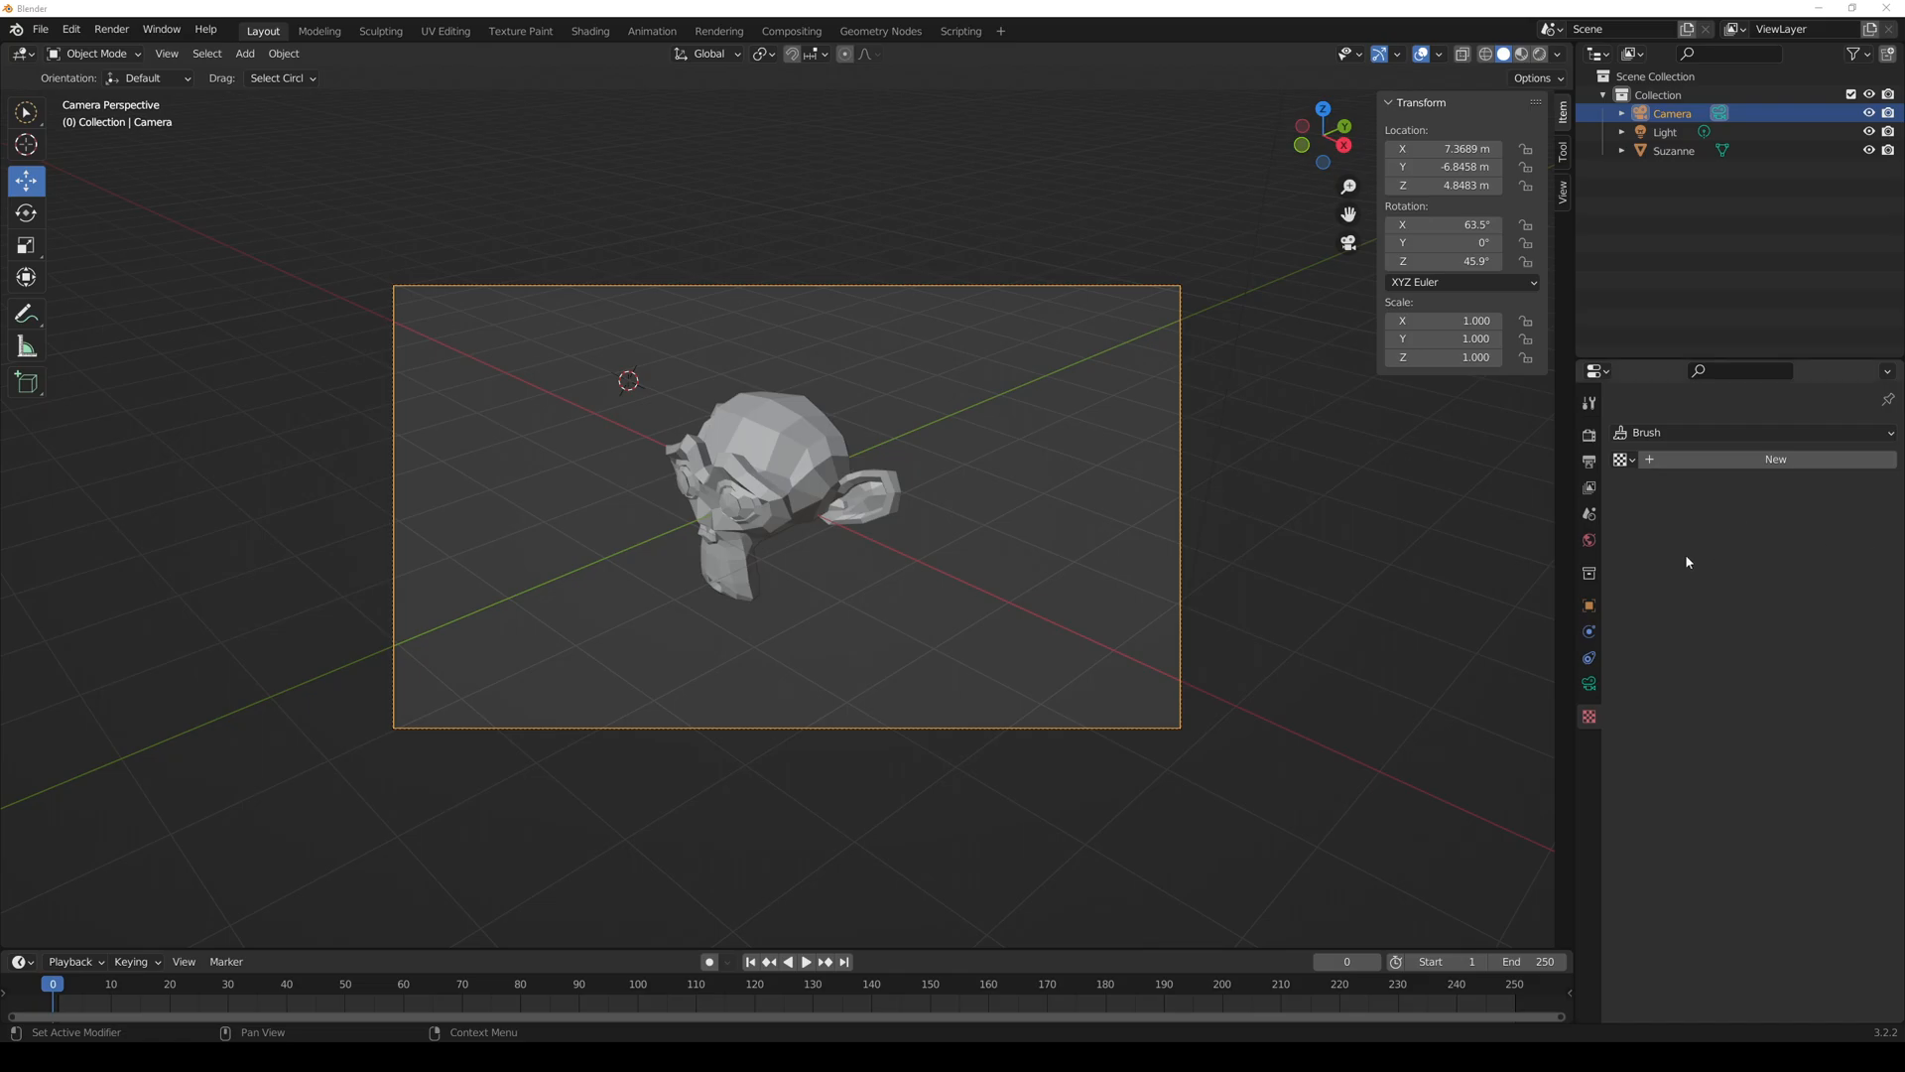
left_click(1590, 542)
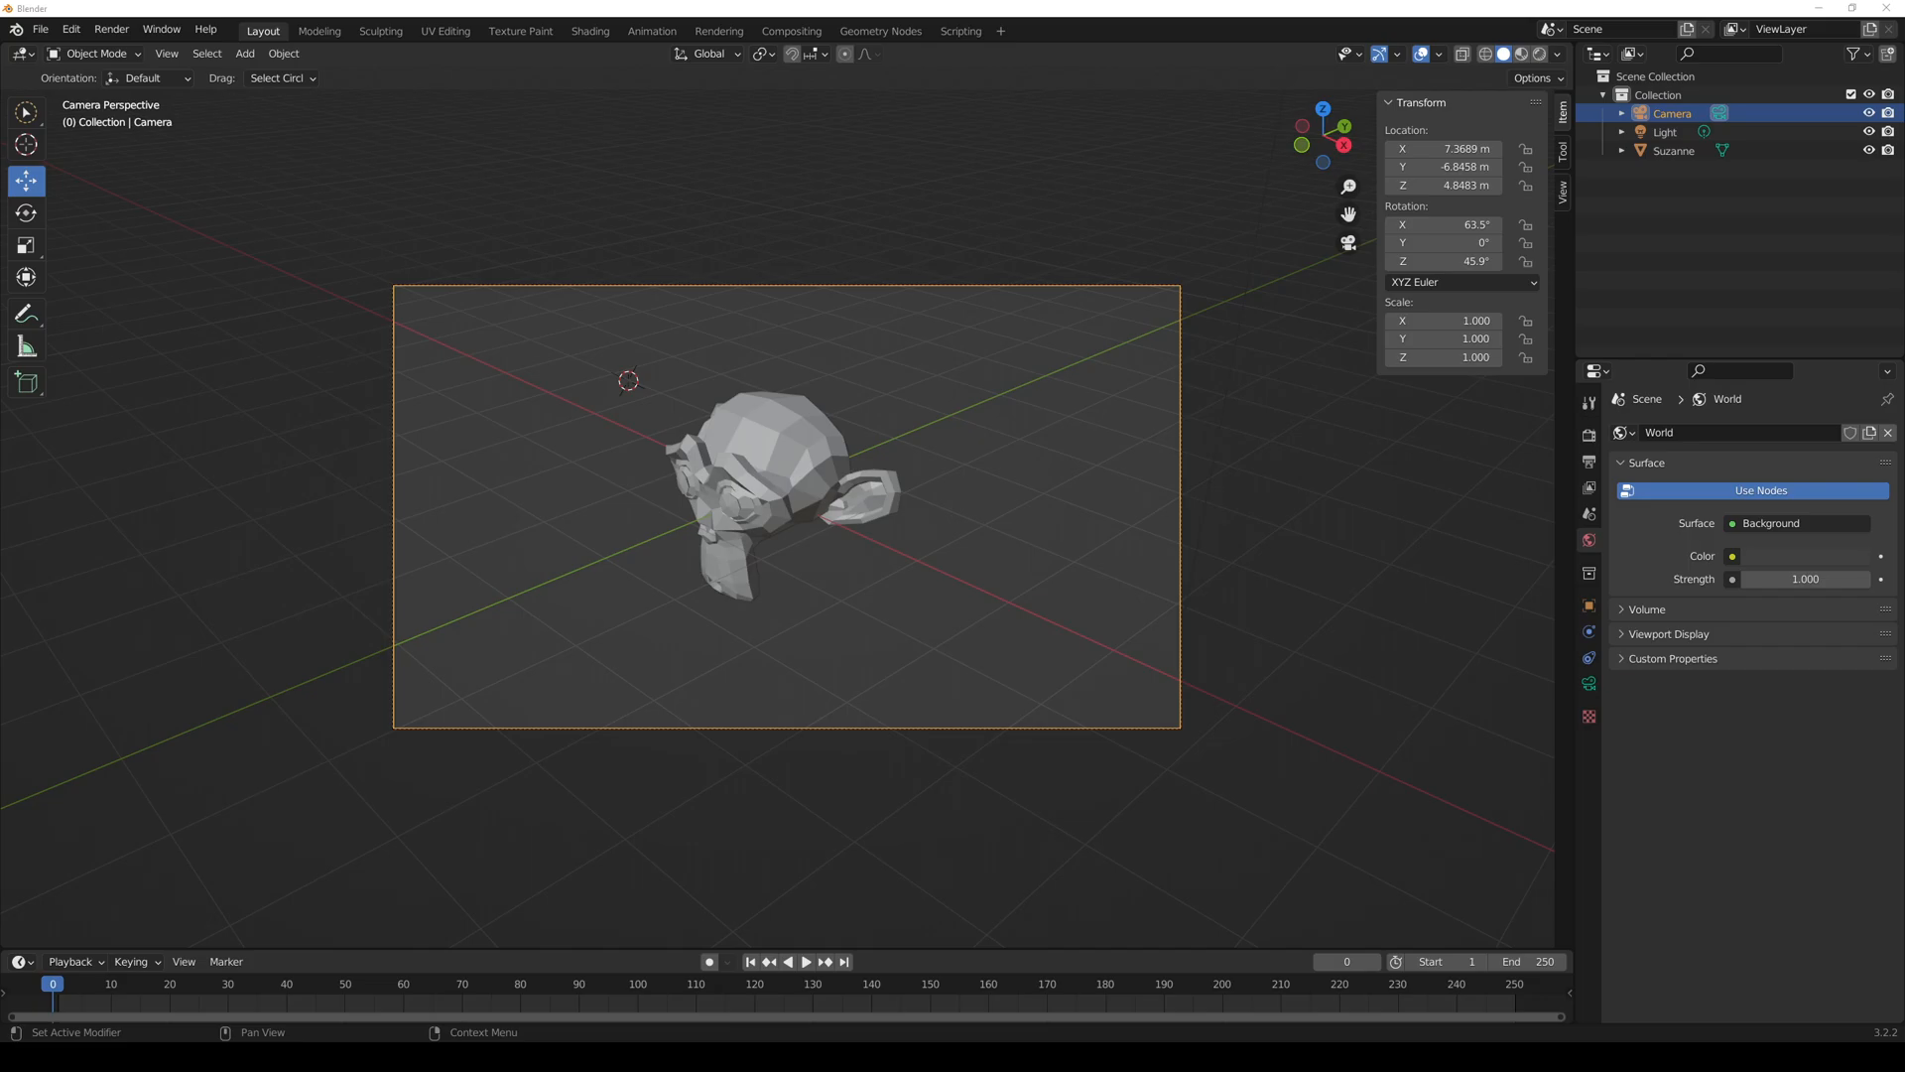
- Select the monkey head, add a new material to it, and look through the material's surface settings
left_click(1689, 155)
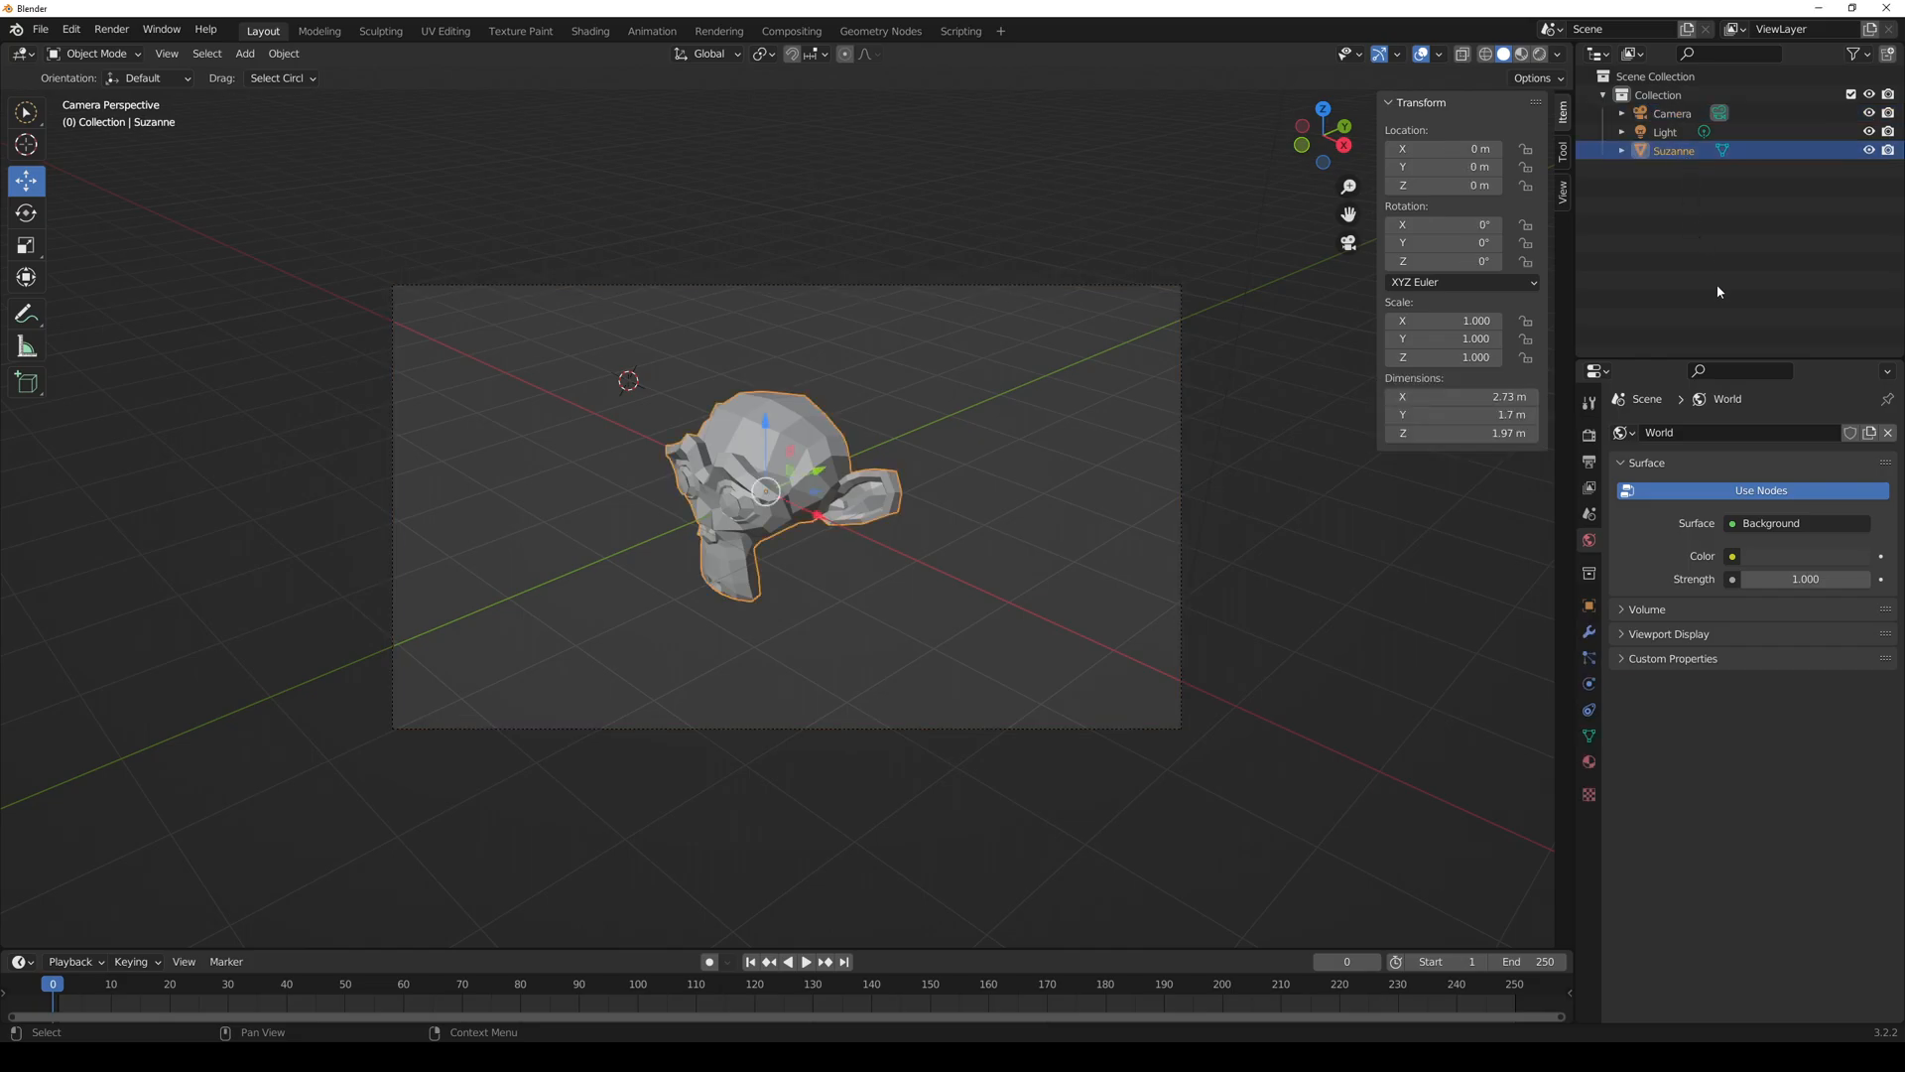
left_click(1589, 762)
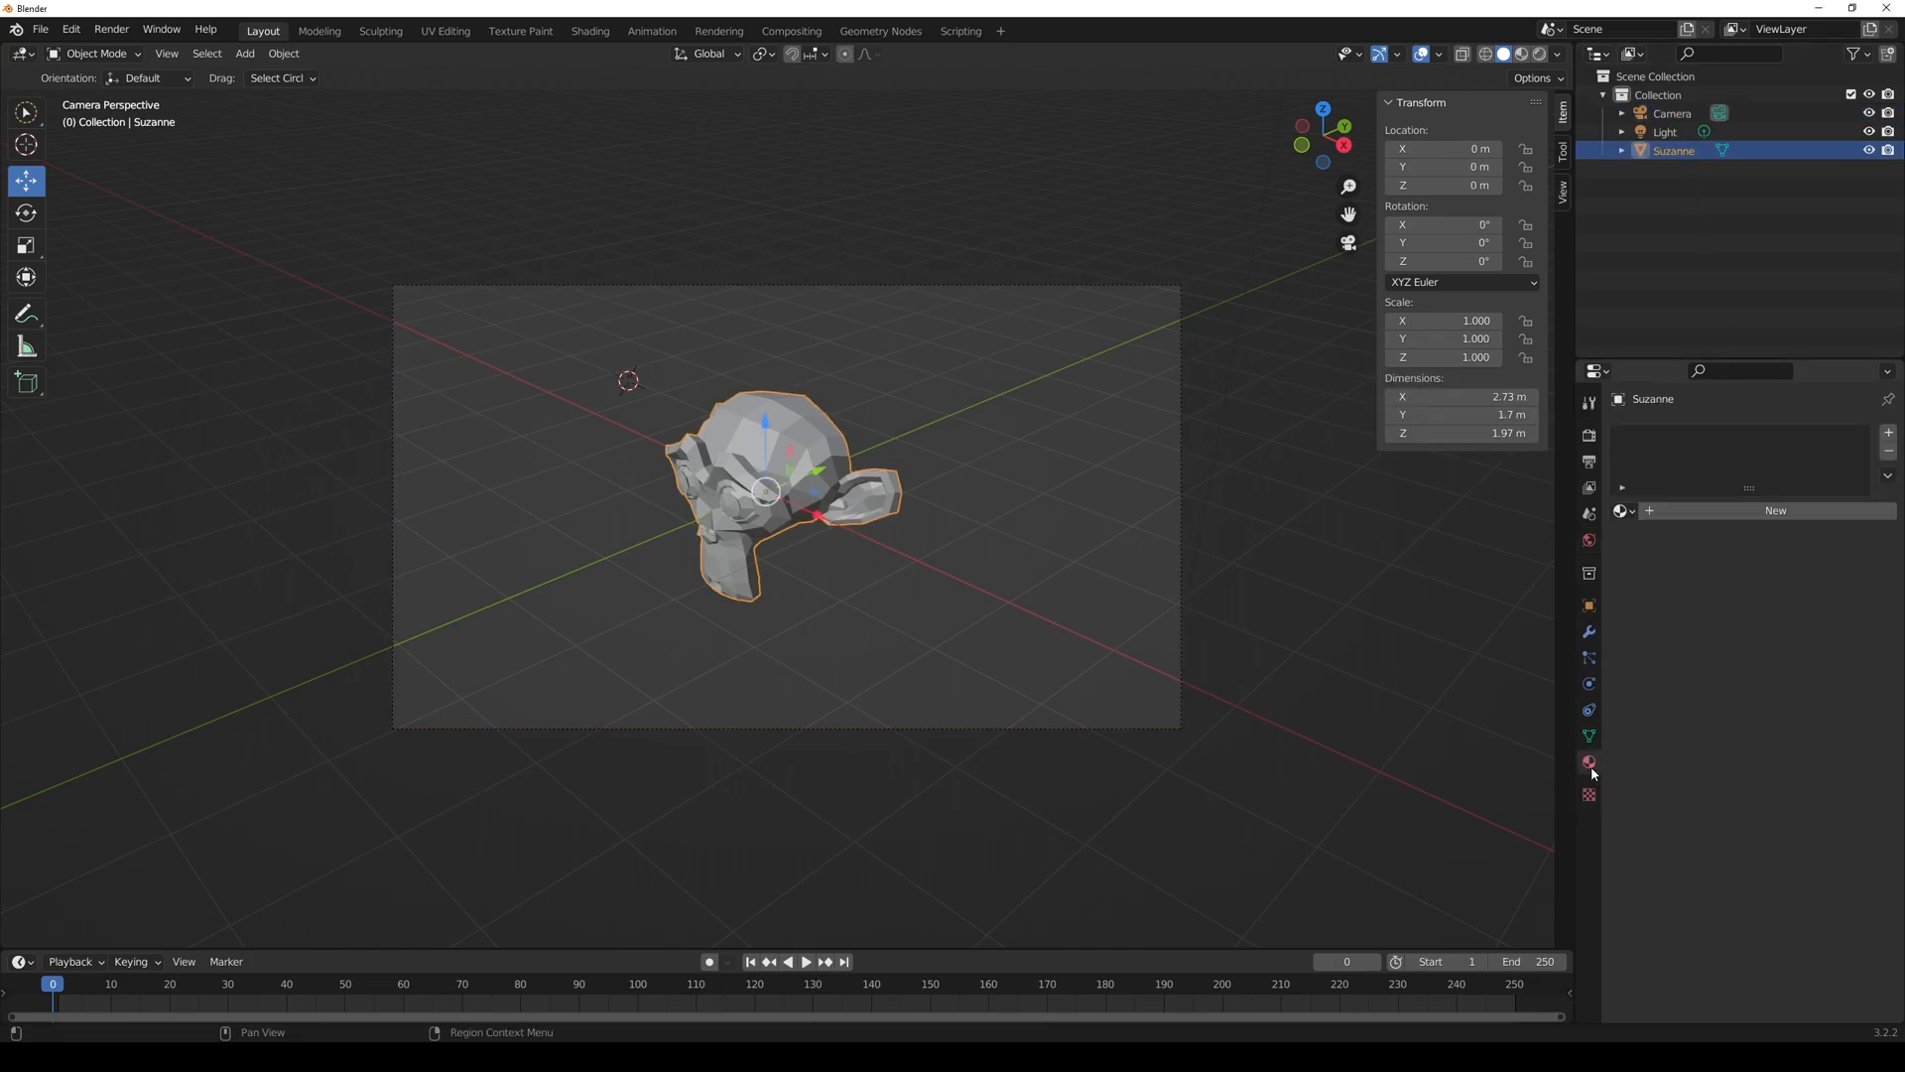
left_click(1720, 512)
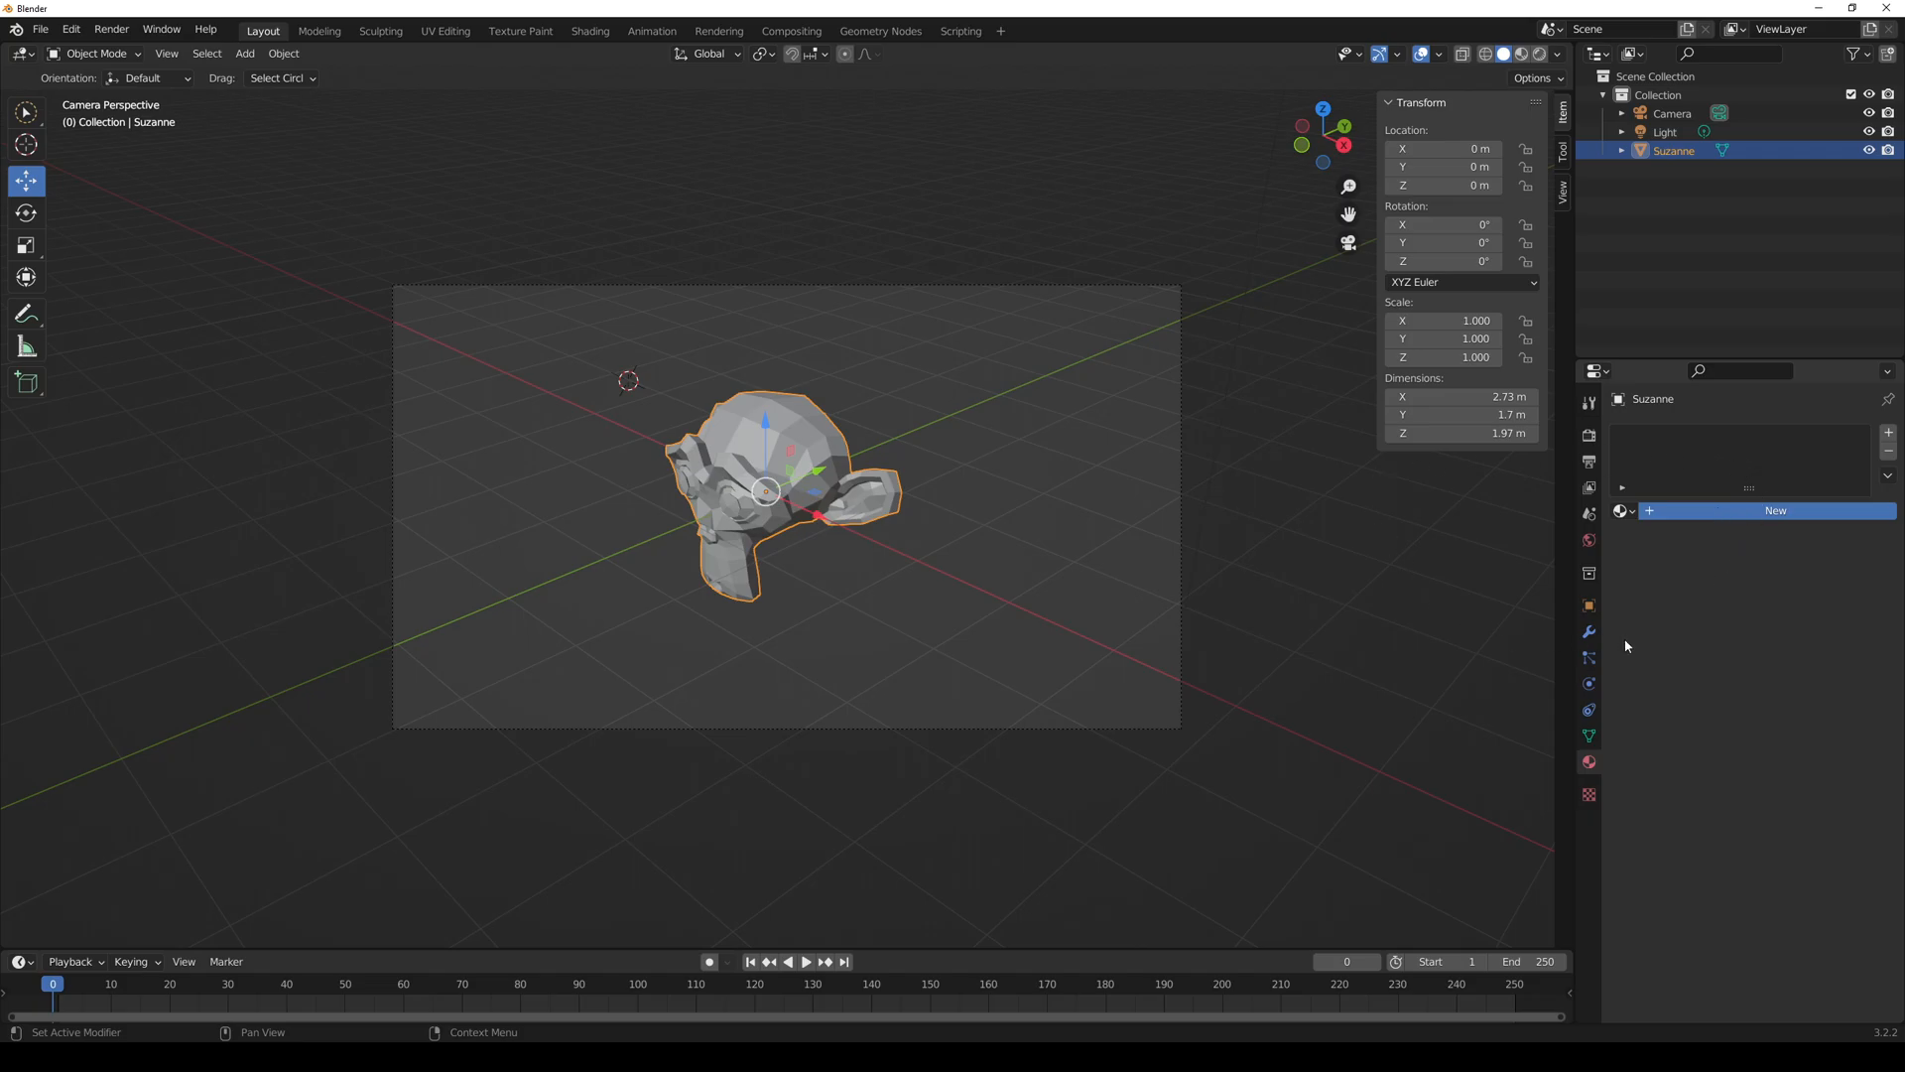
left_click(1736, 512)
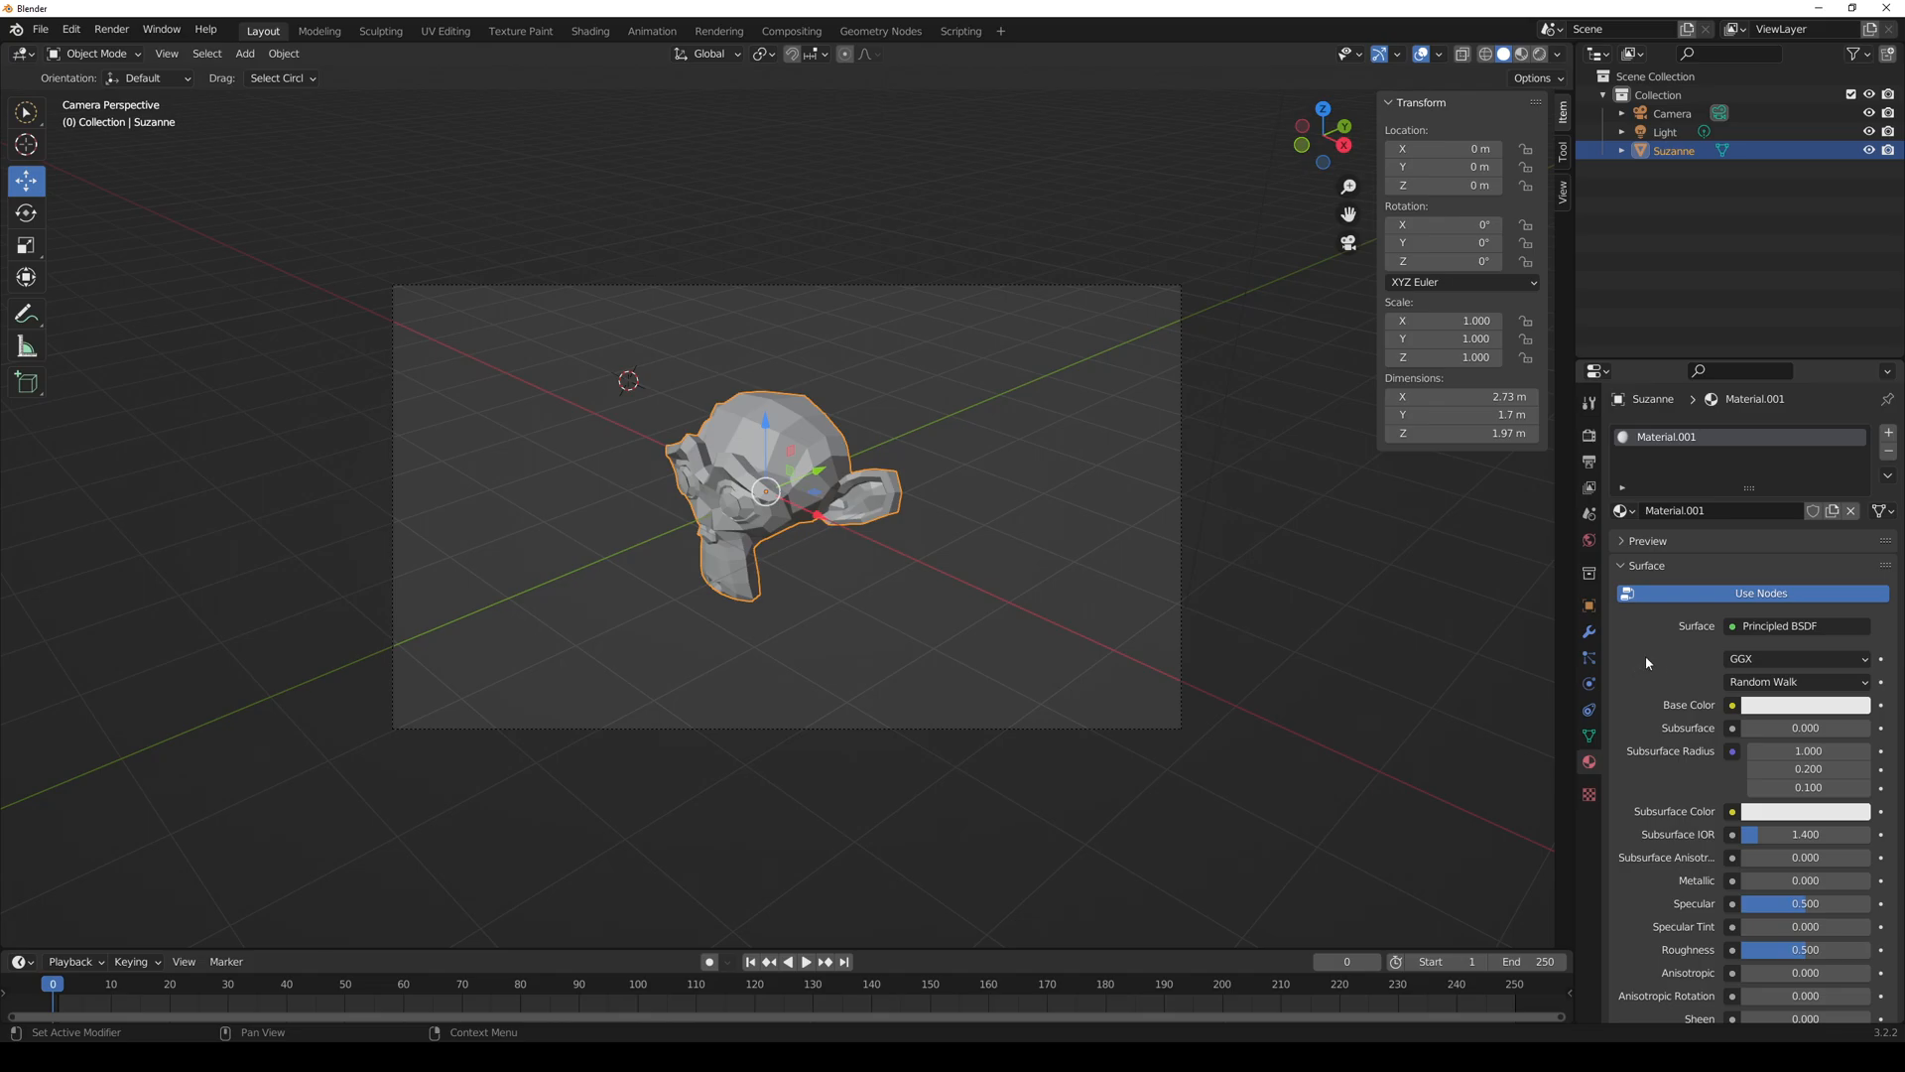
scroll(1645, 655, "down", 6)
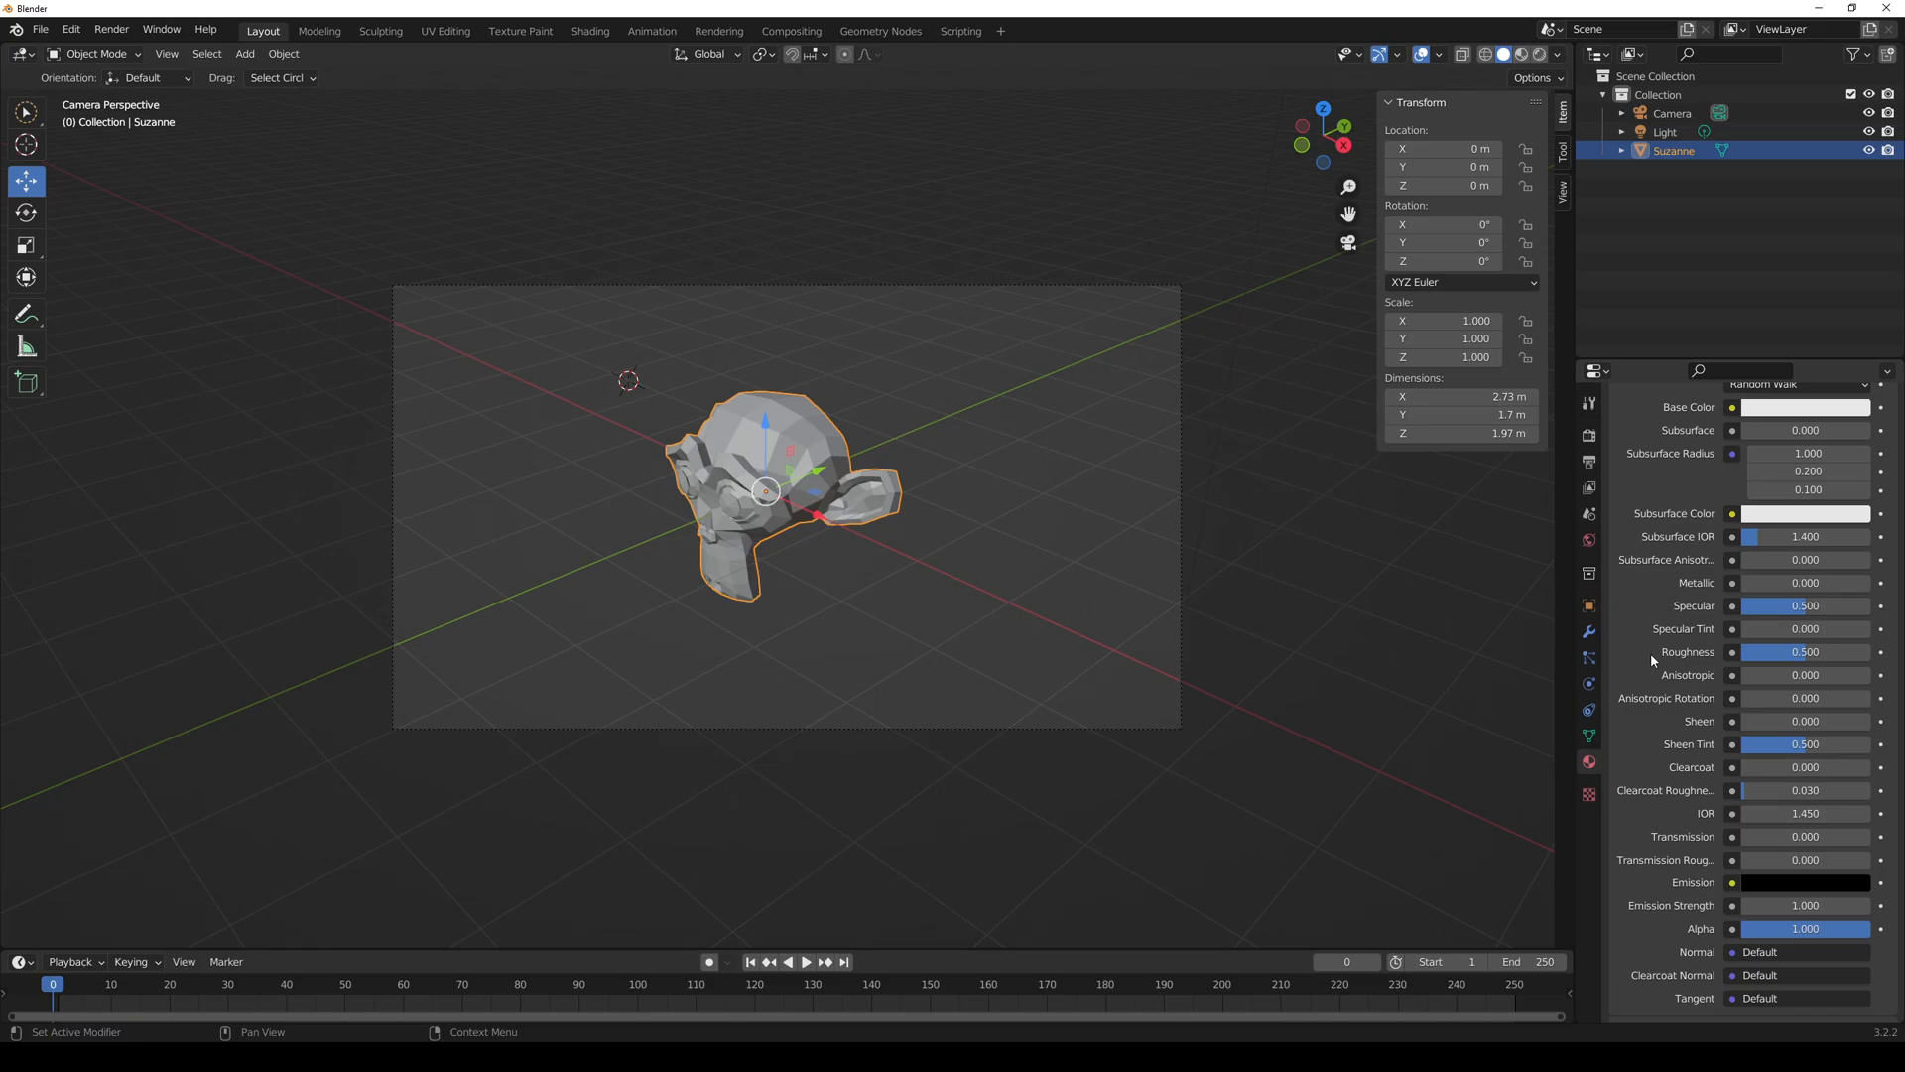
scroll(1654, 653, "up", 6)
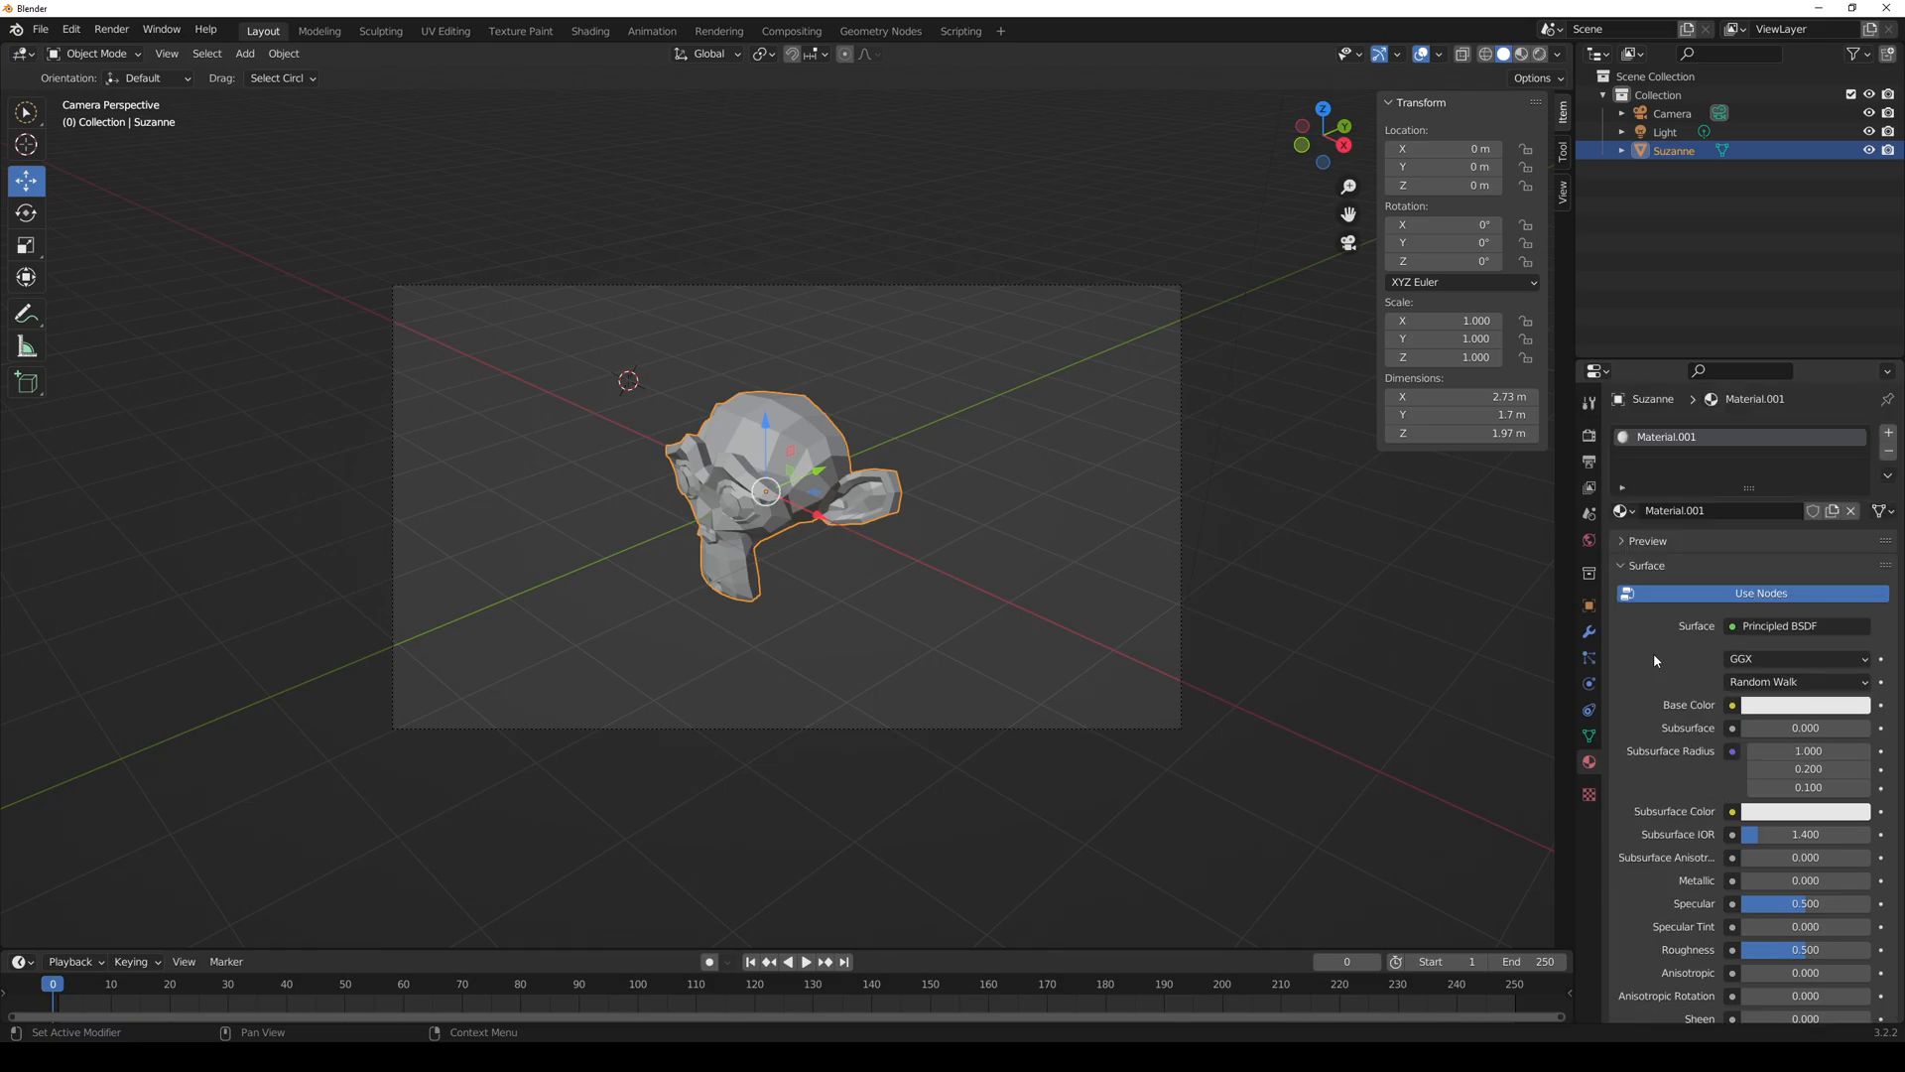
- Set the monkey material's base color to magenta, render a still image to check it, and close the render window
left_click(1786, 703)
left_click_drag(1809, 482, 1836, 539)
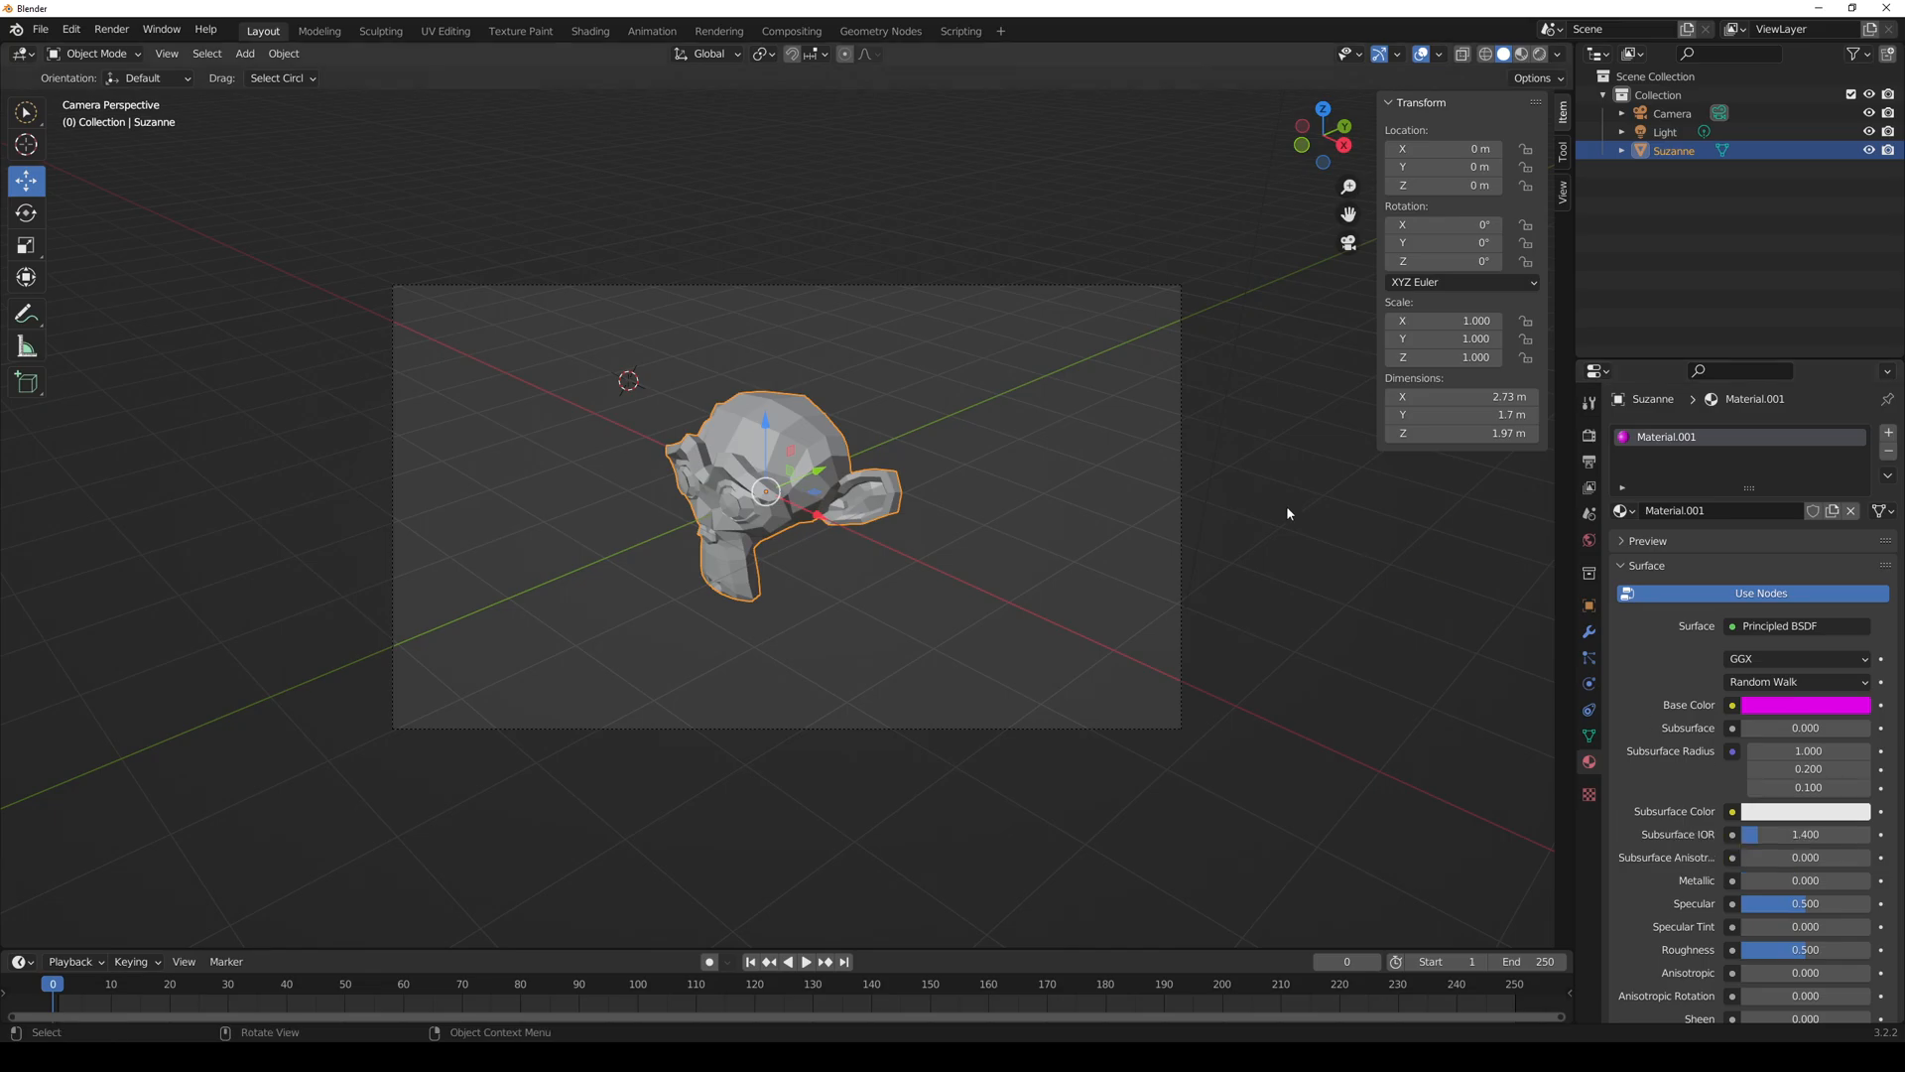
key("F12")
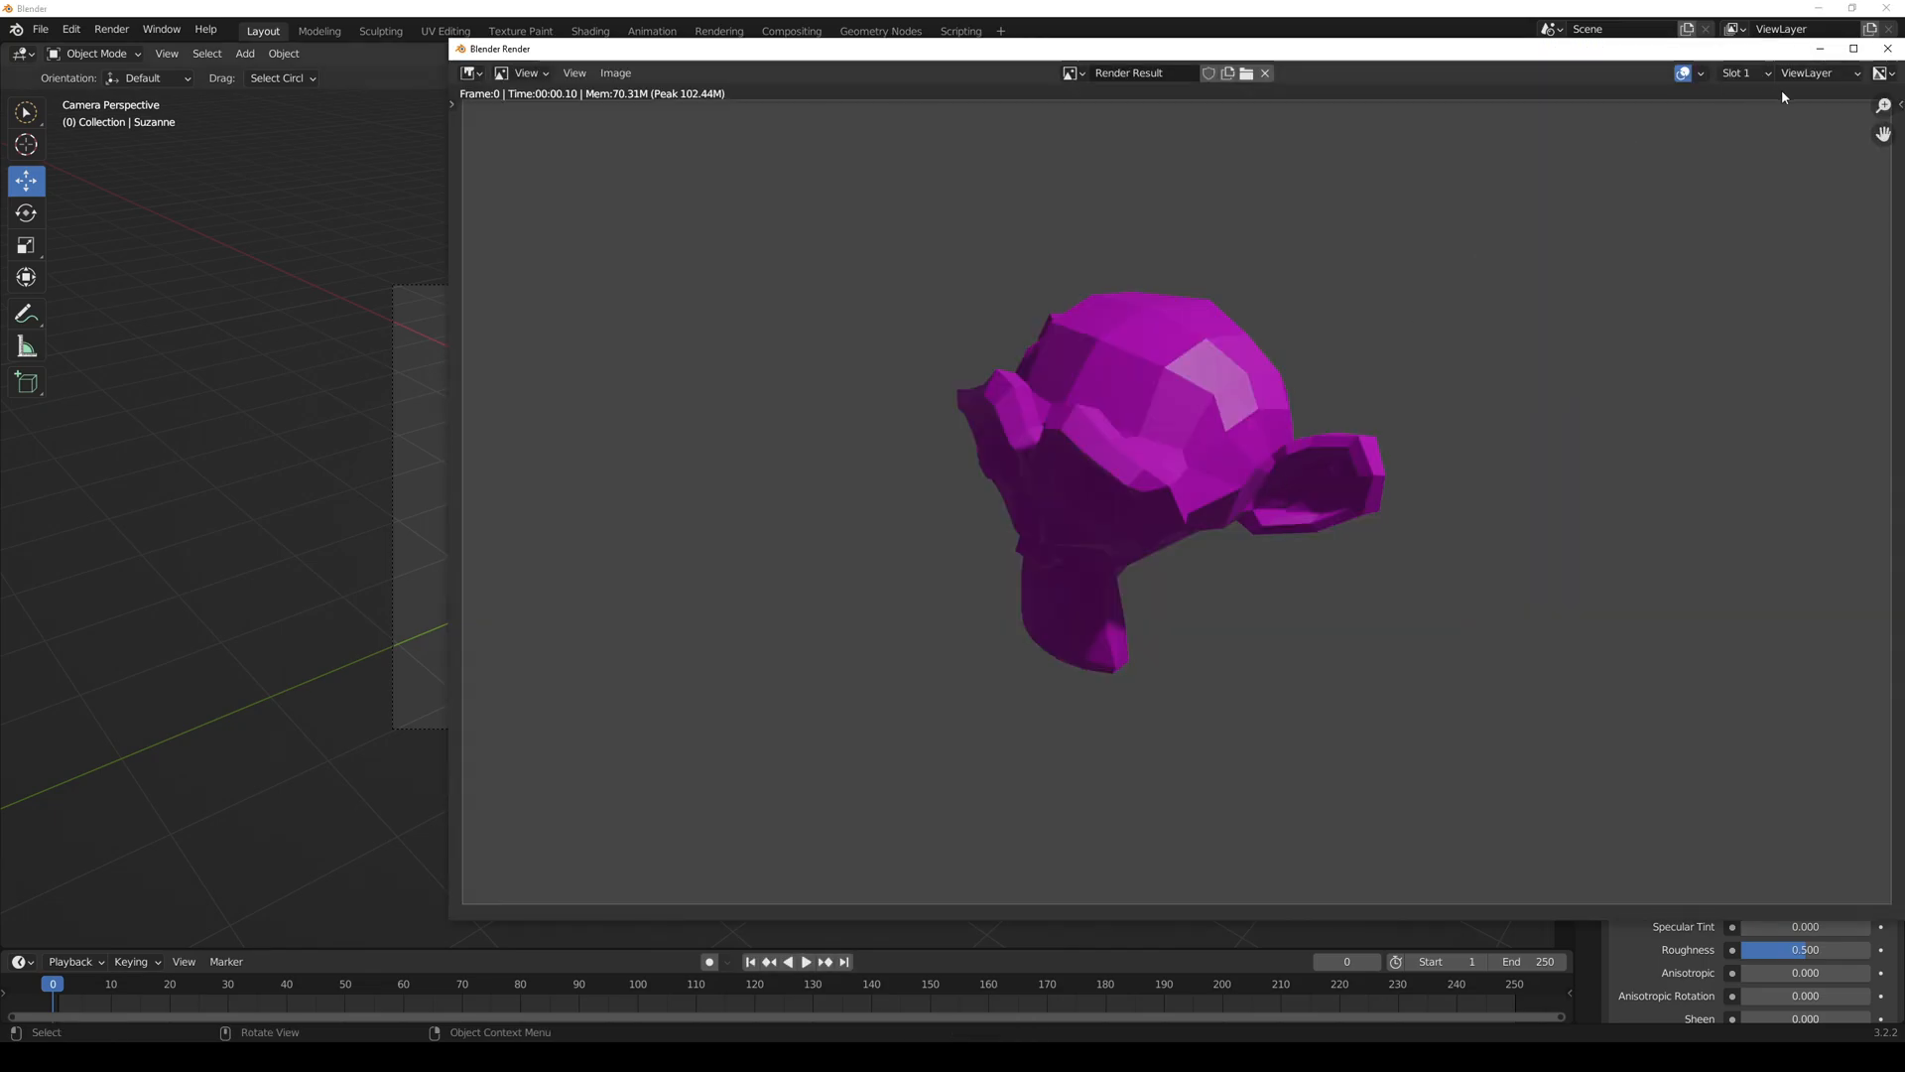
left_click(1887, 47)
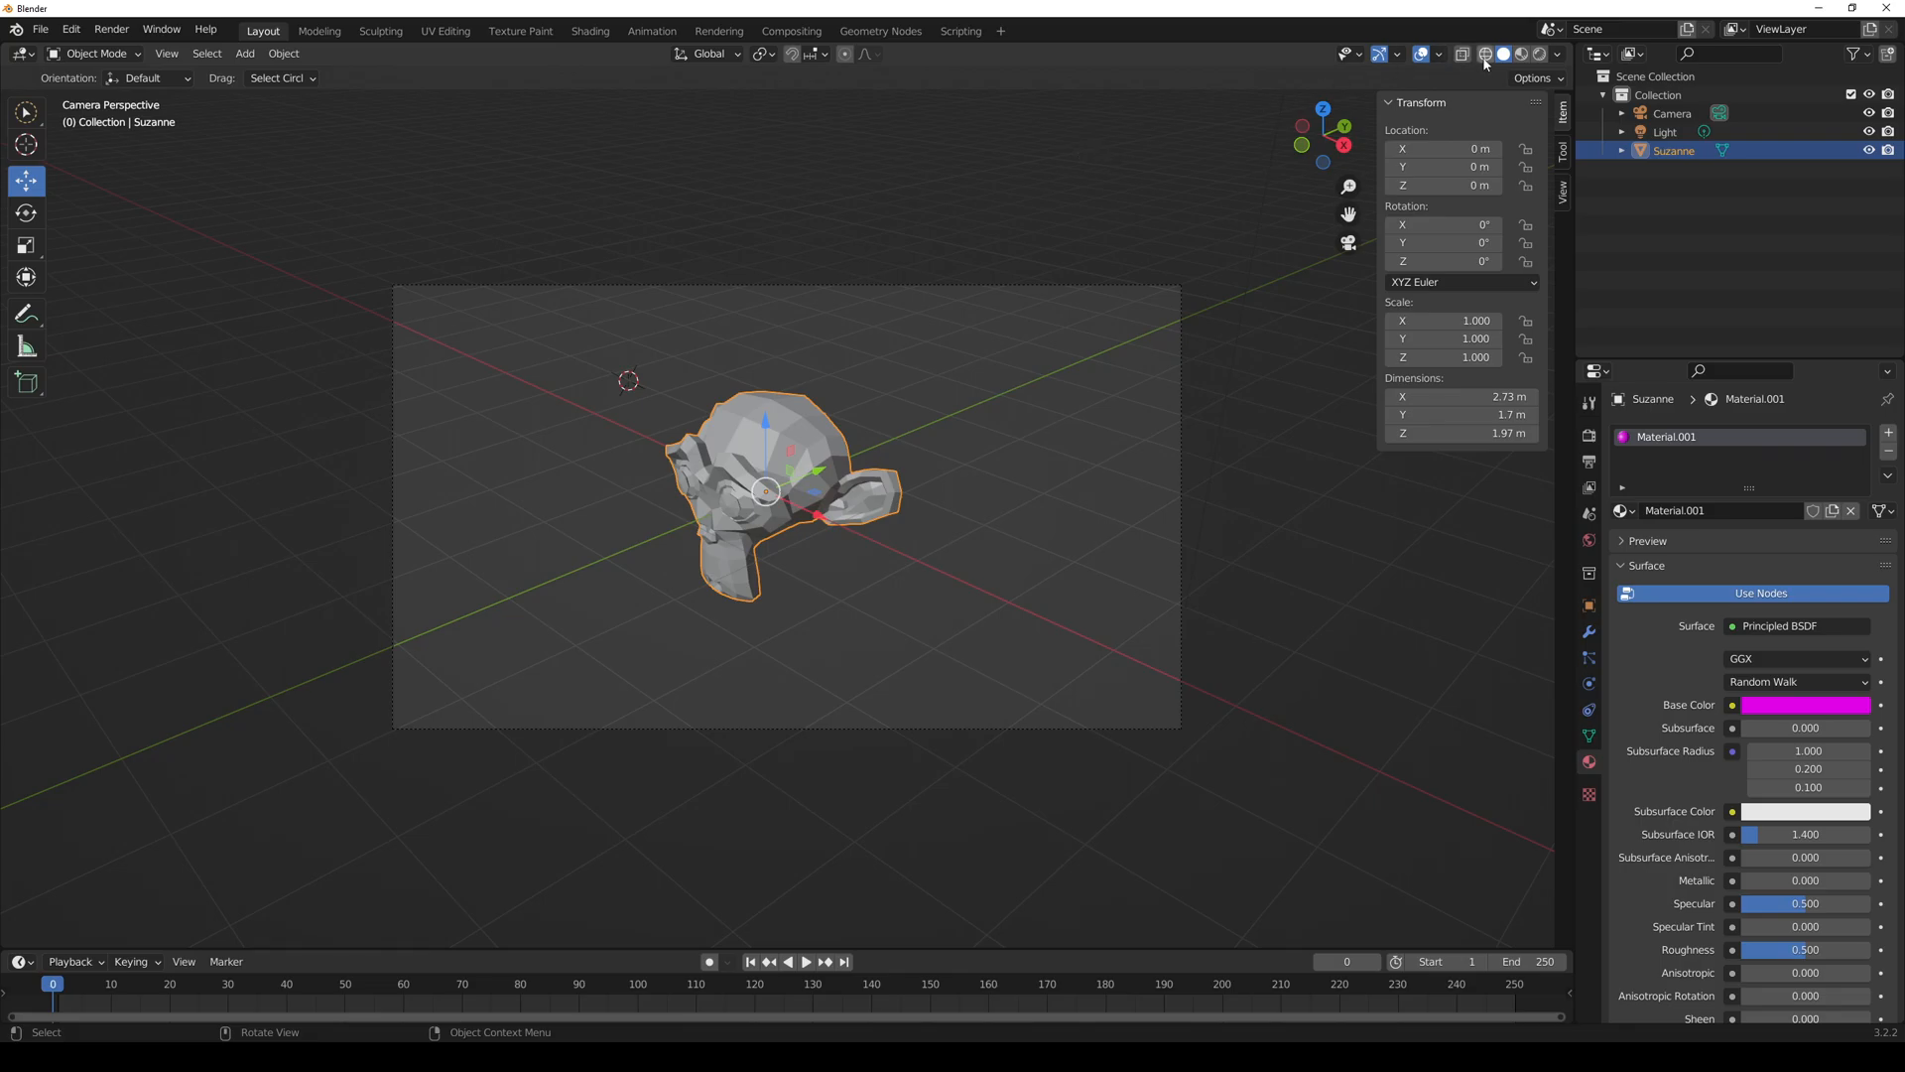
- Compare the solid, material preview and rendered viewport shading modes, finish in rendered shading, and deselect the monkey head
left_click(1521, 56)
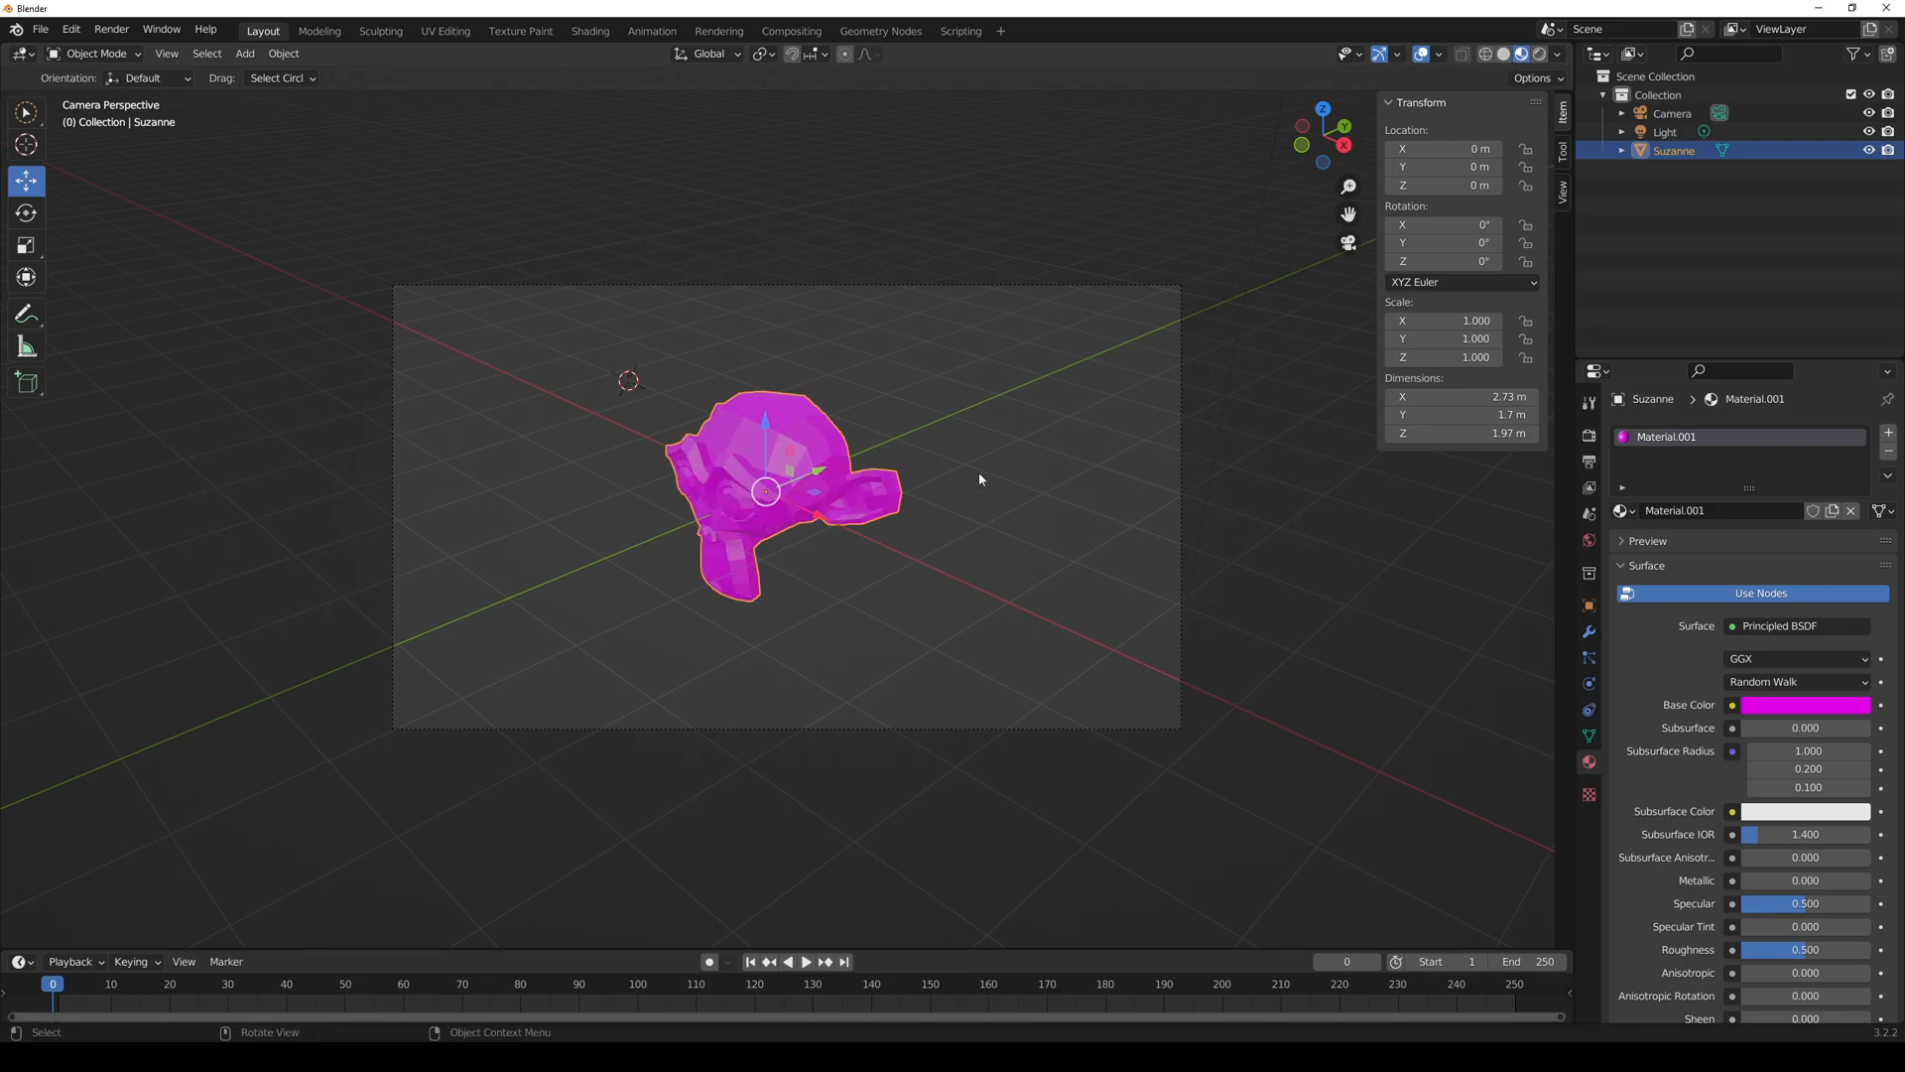
left_click(1540, 55)
left_click(1521, 55)
left_click(1504, 55)
left_click(1521, 55)
left_click(1540, 55)
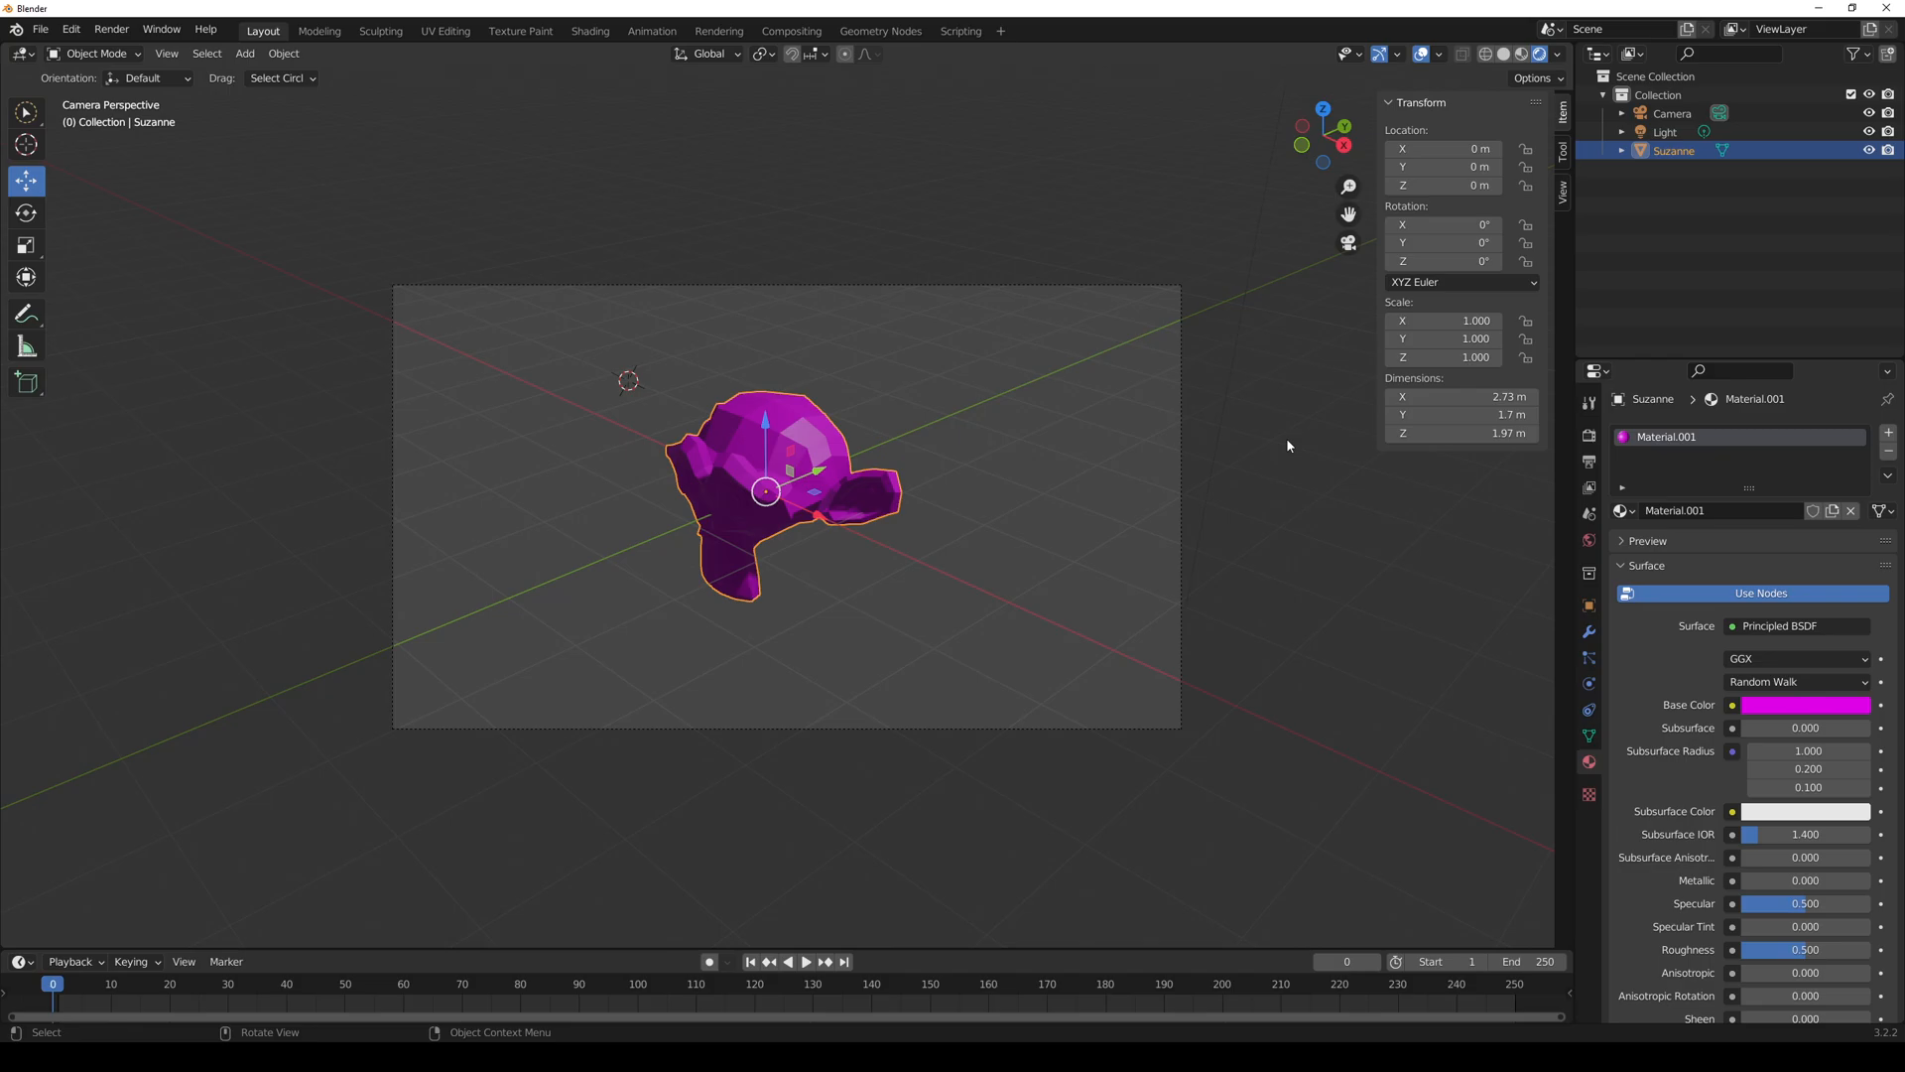
left_click(1204, 495)
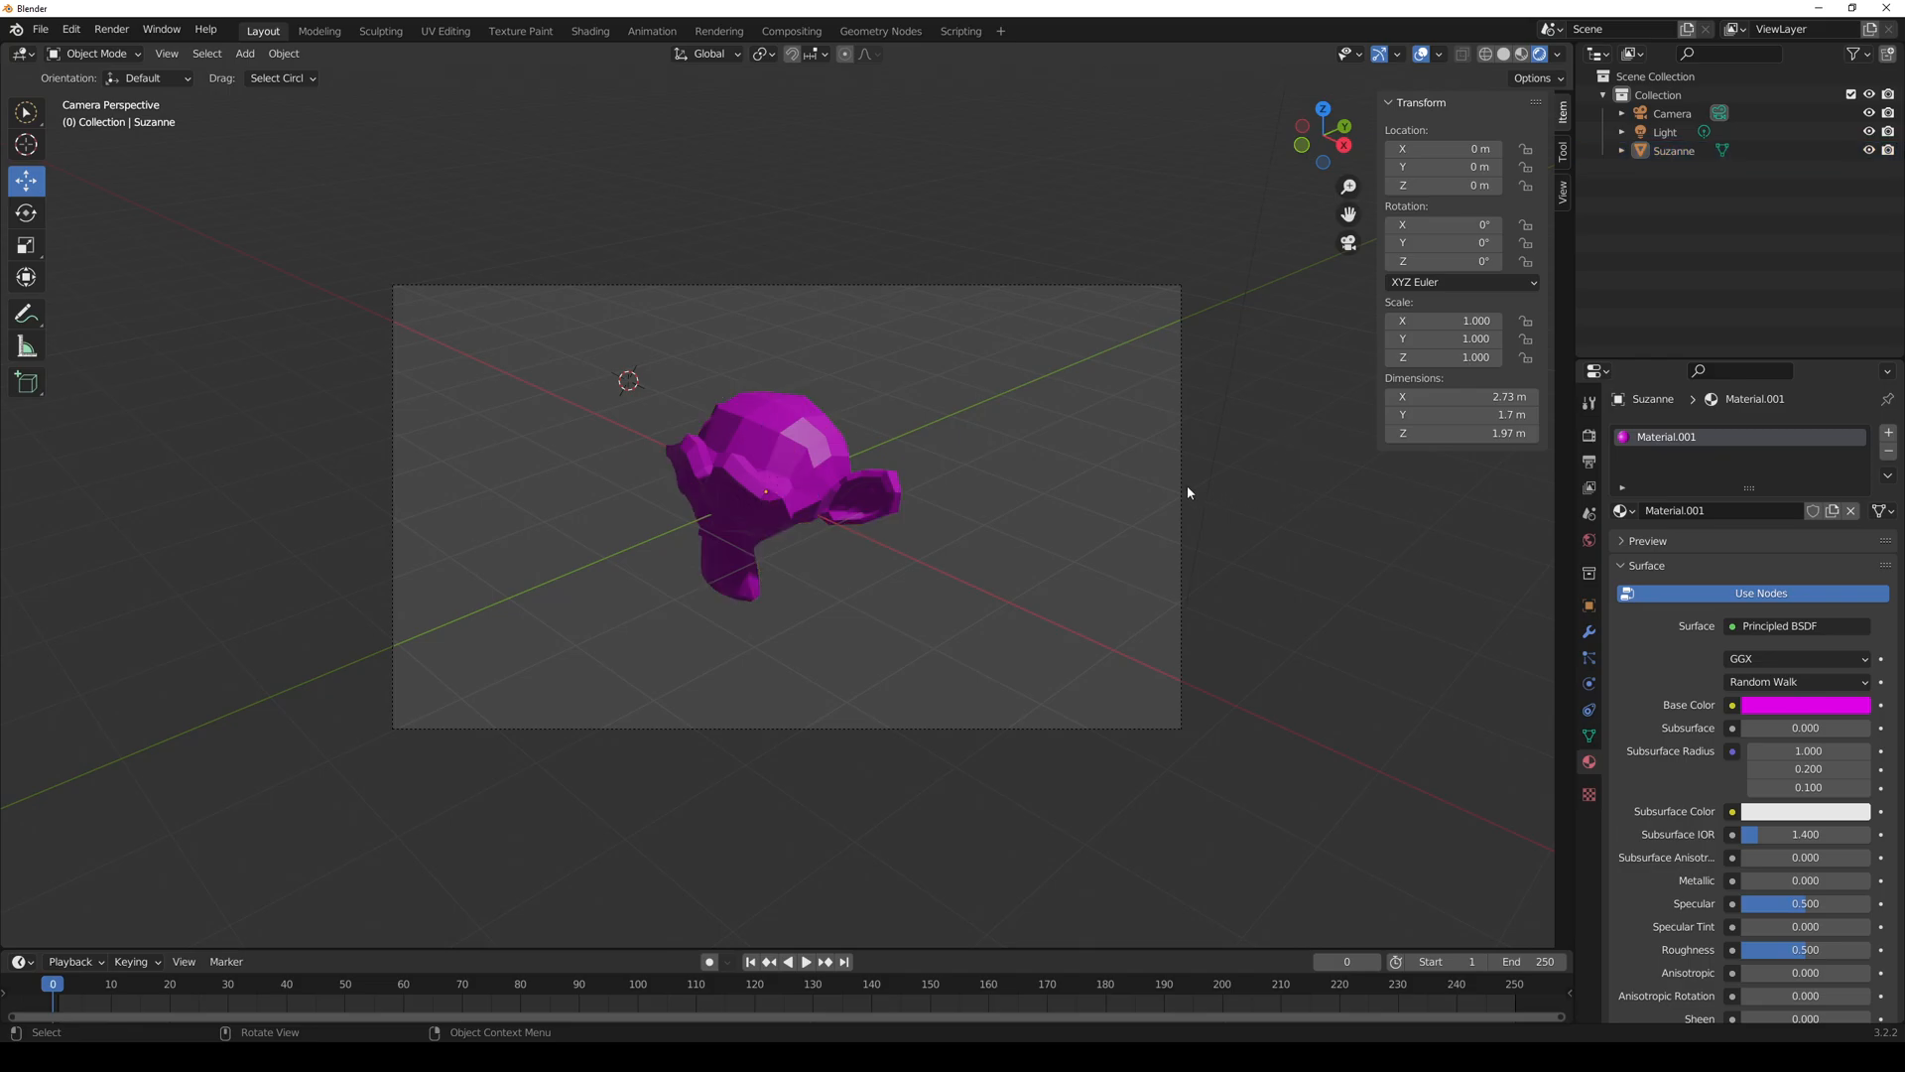
- Add a cone mesh to the scene
key("shift+a")
mouse_move(1194, 485)
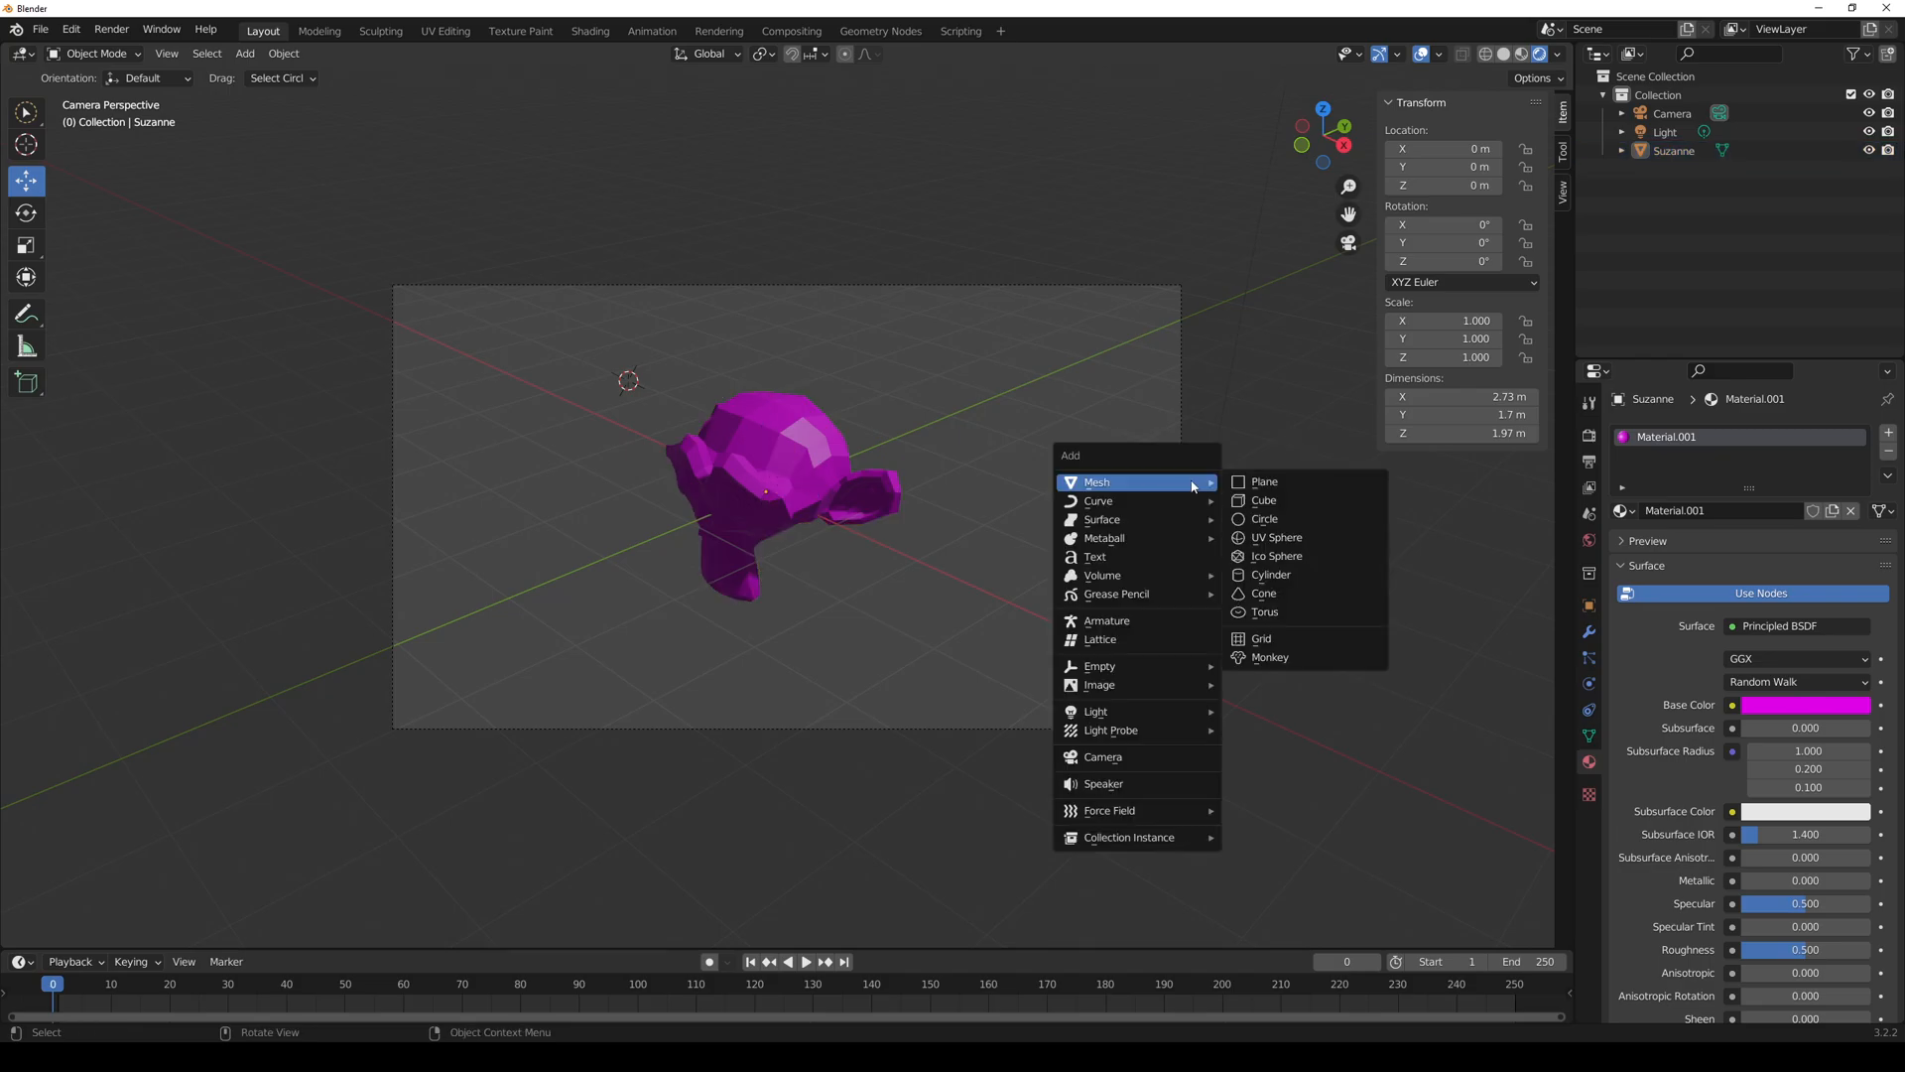
left_click(1310, 596)
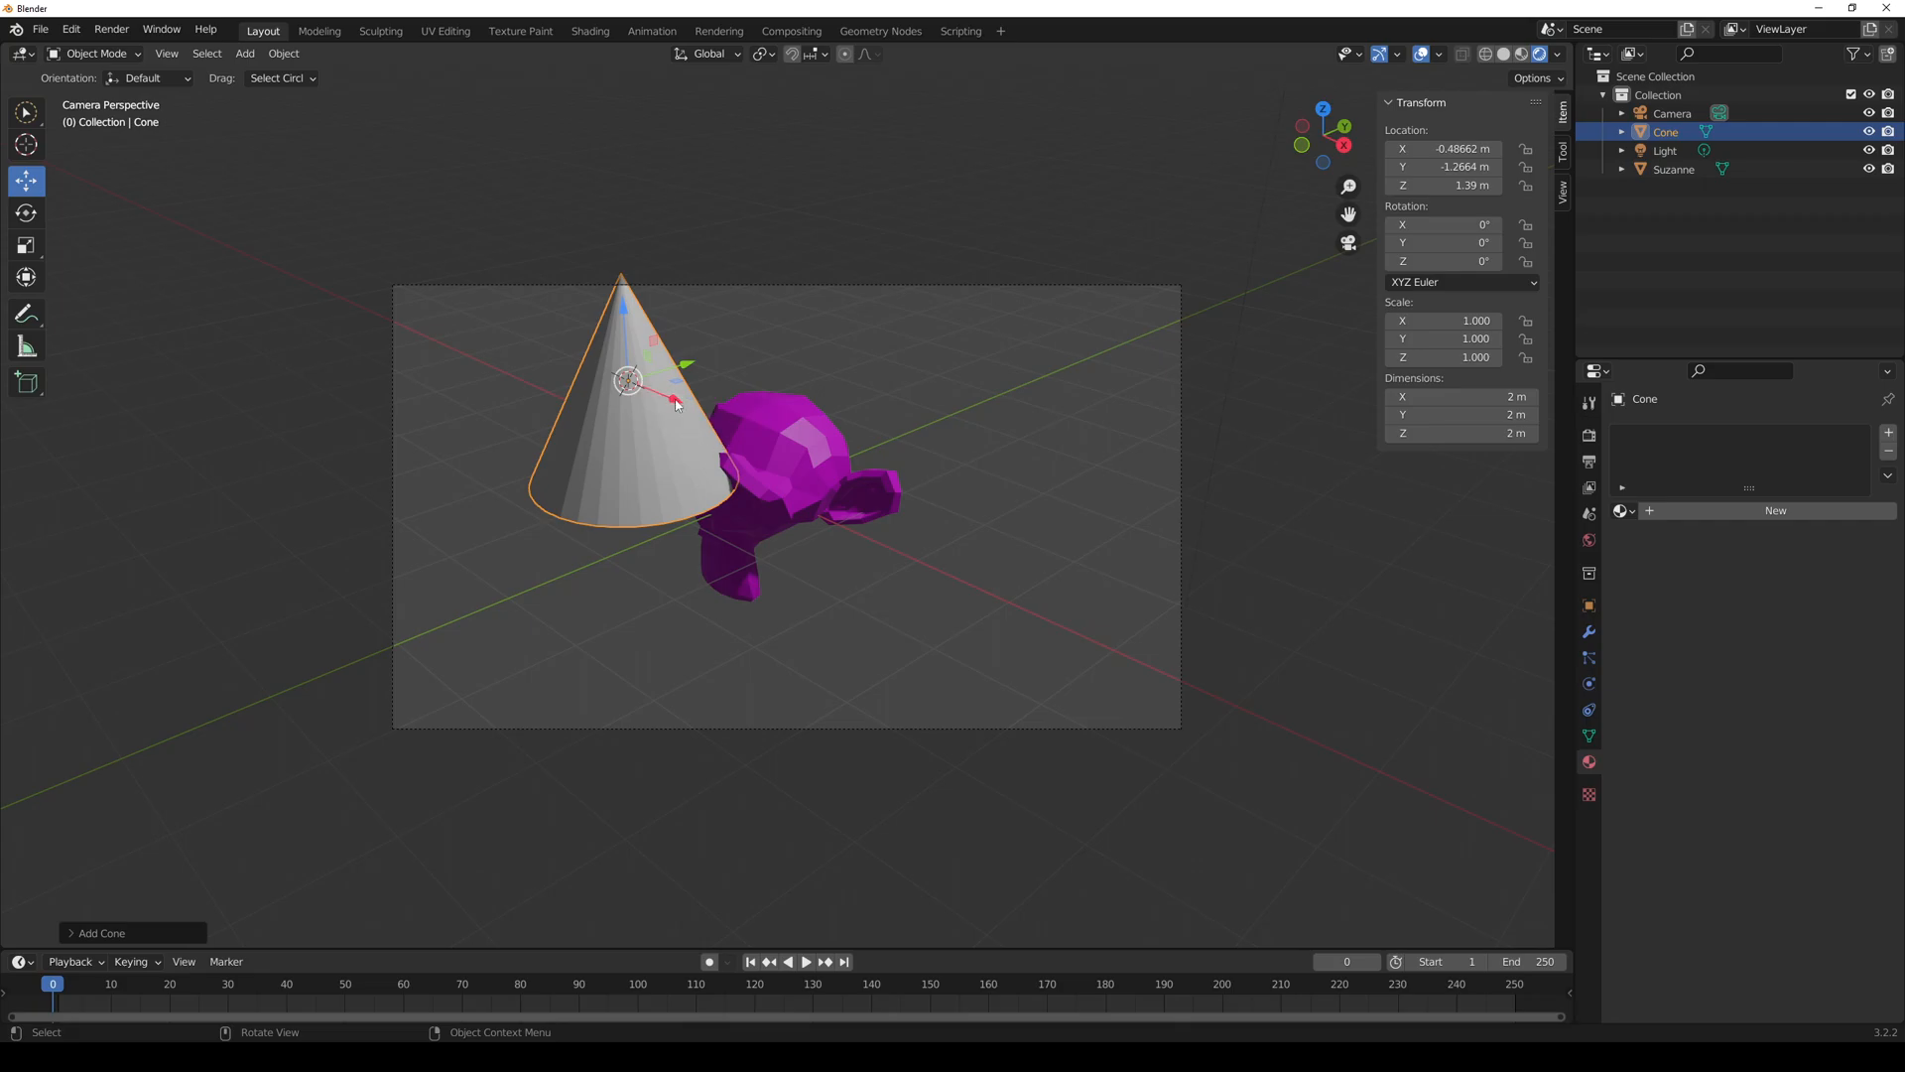
- Move the cone over the monkey's head, to about X -0.02 m, Y -0.08 m, Z 1.55 m
left_click_drag(676, 403, 804, 369)
key("y")
key("x")
mouse_move(804, 370)
left_mouse_down()
mouse_move(769, 395)
mouse_move(818, 355)
left_mouse_up()
key("z")
middle_click_drag(819, 355, 810, 362)
key("z")
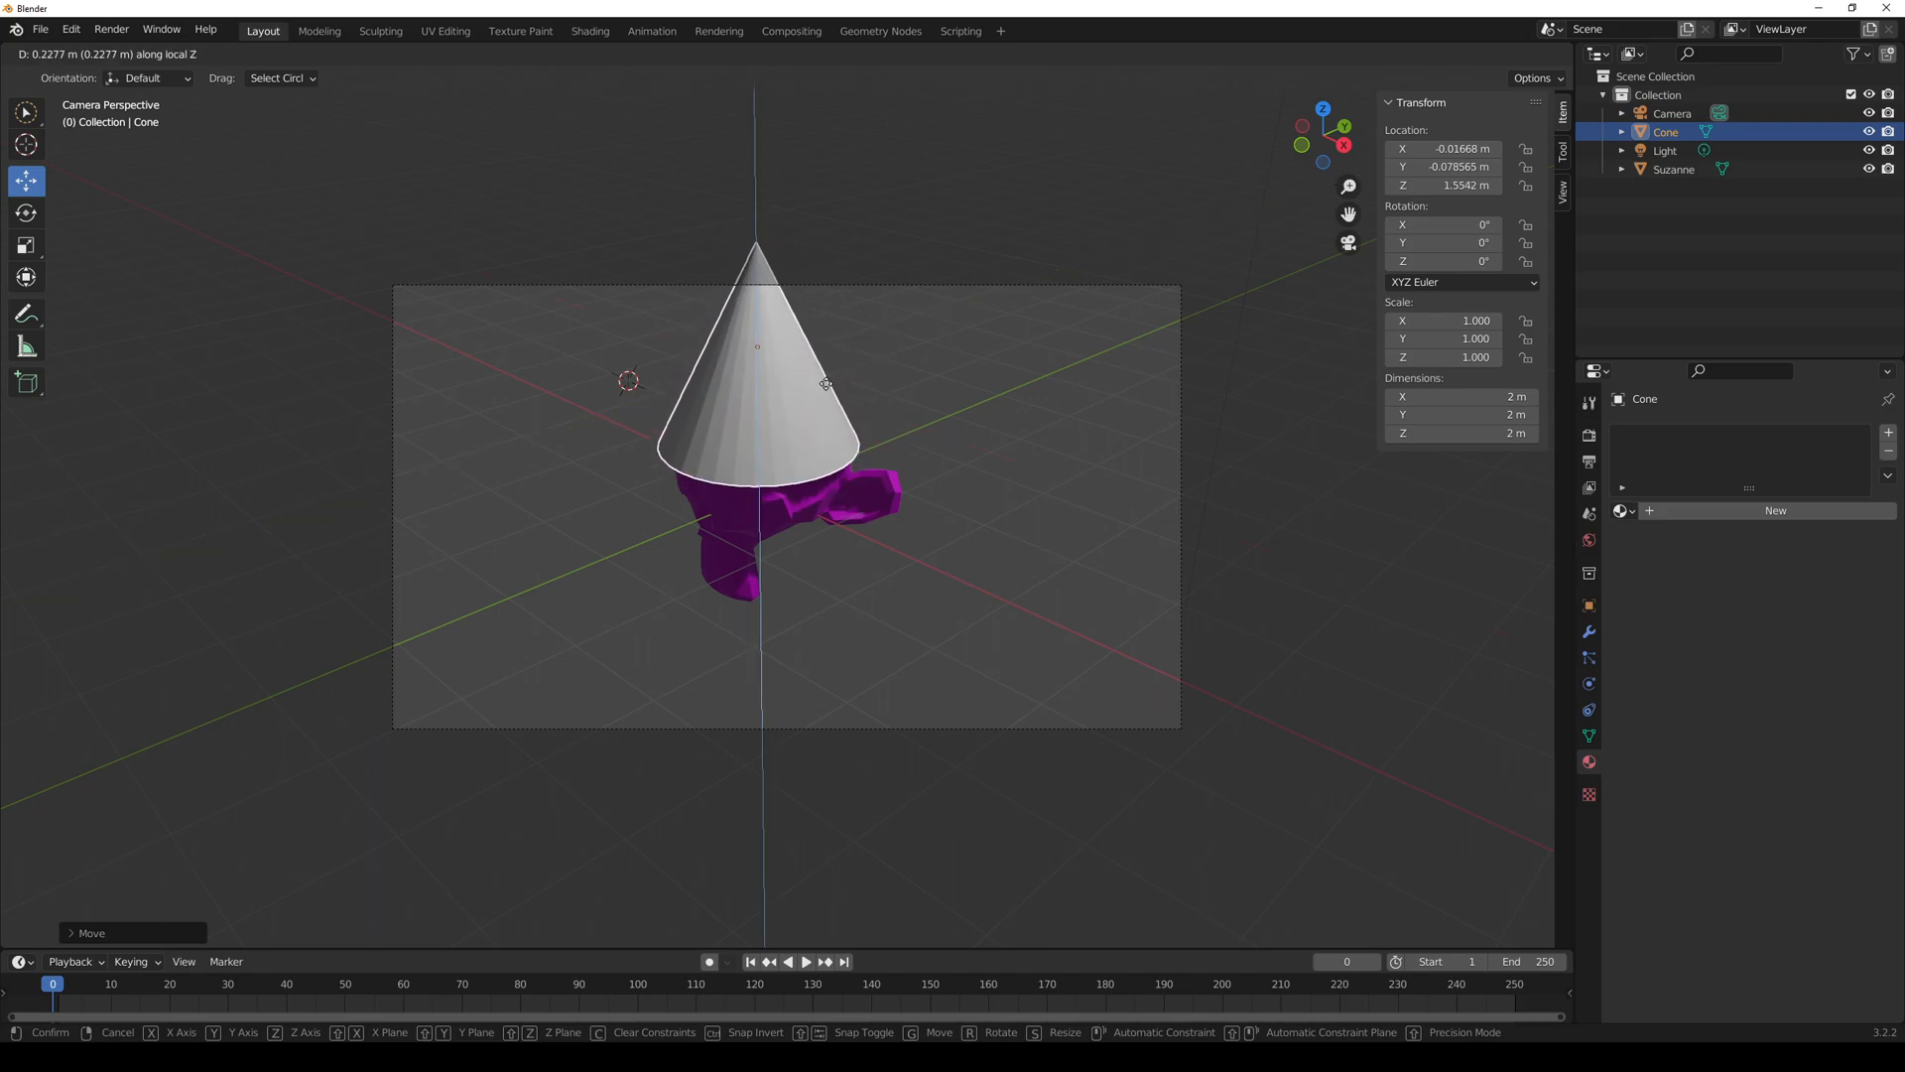
key("r")
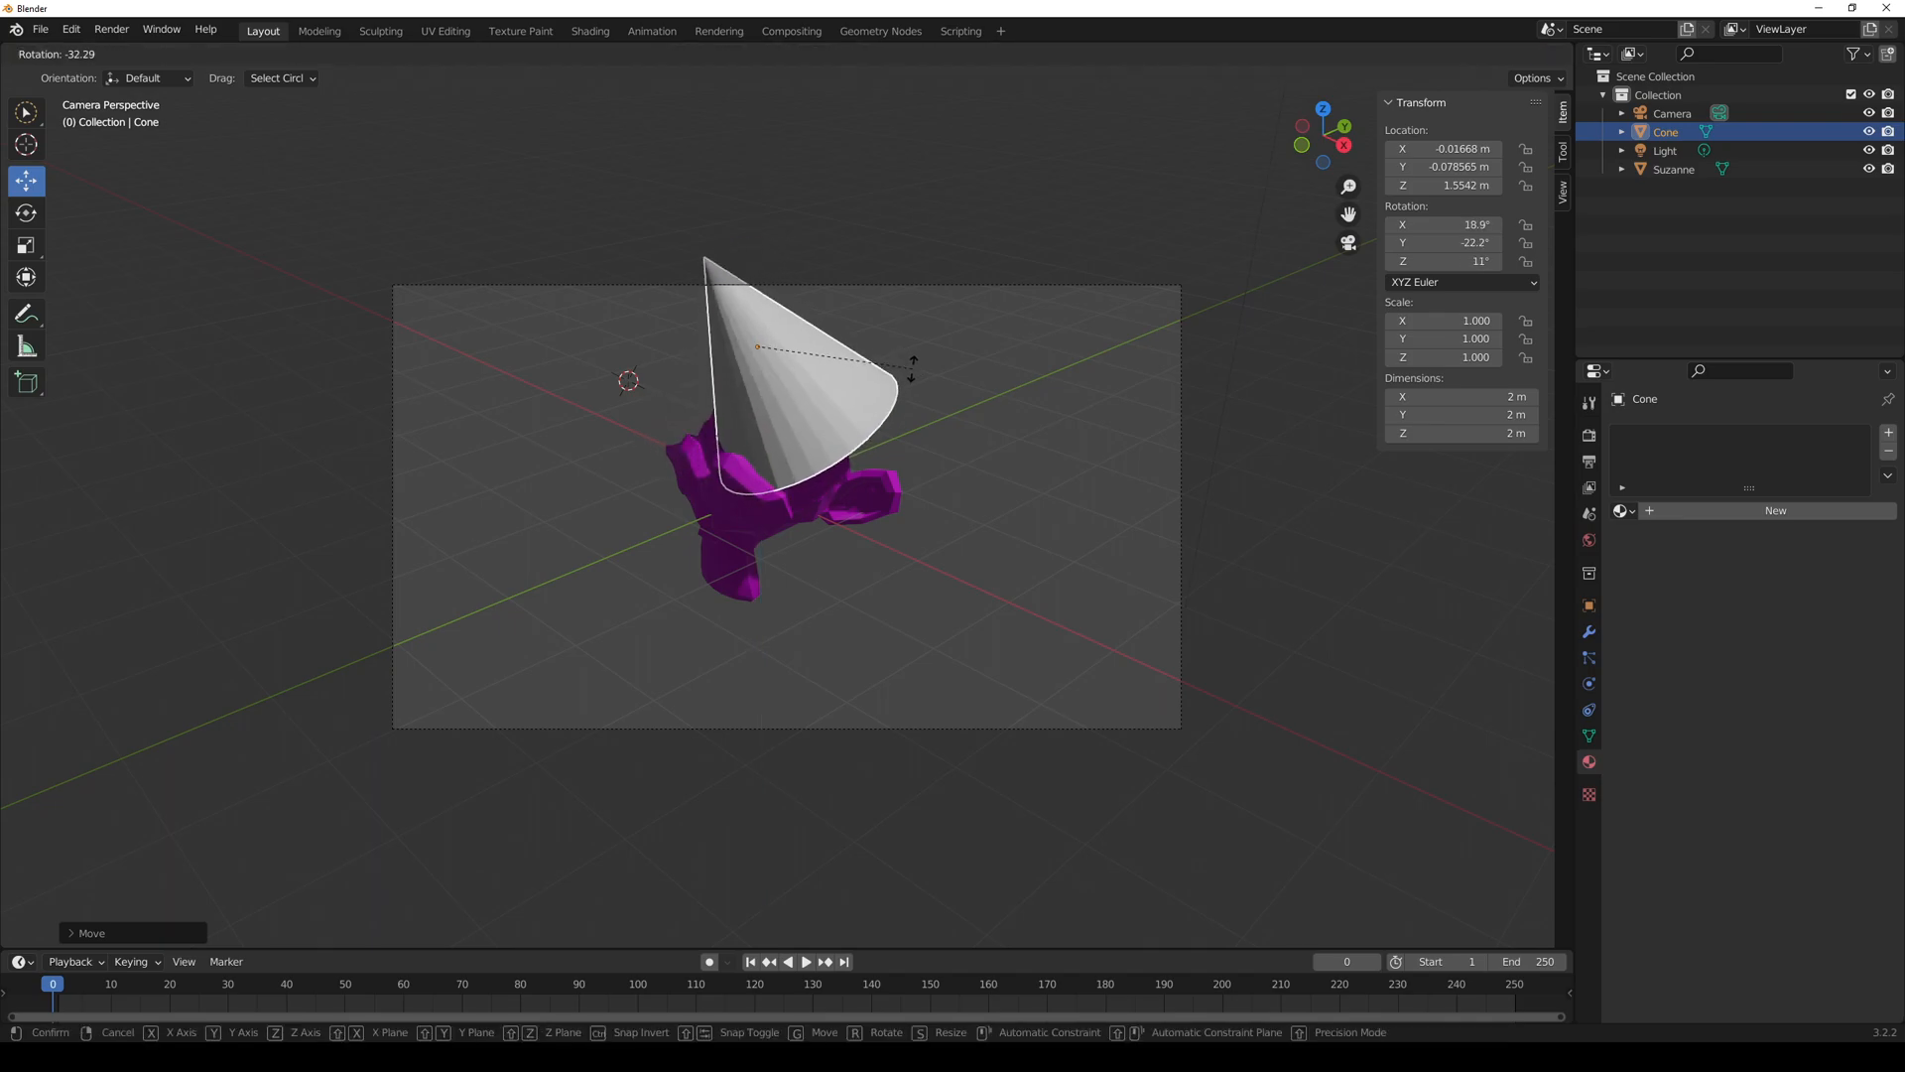
key("Escape")
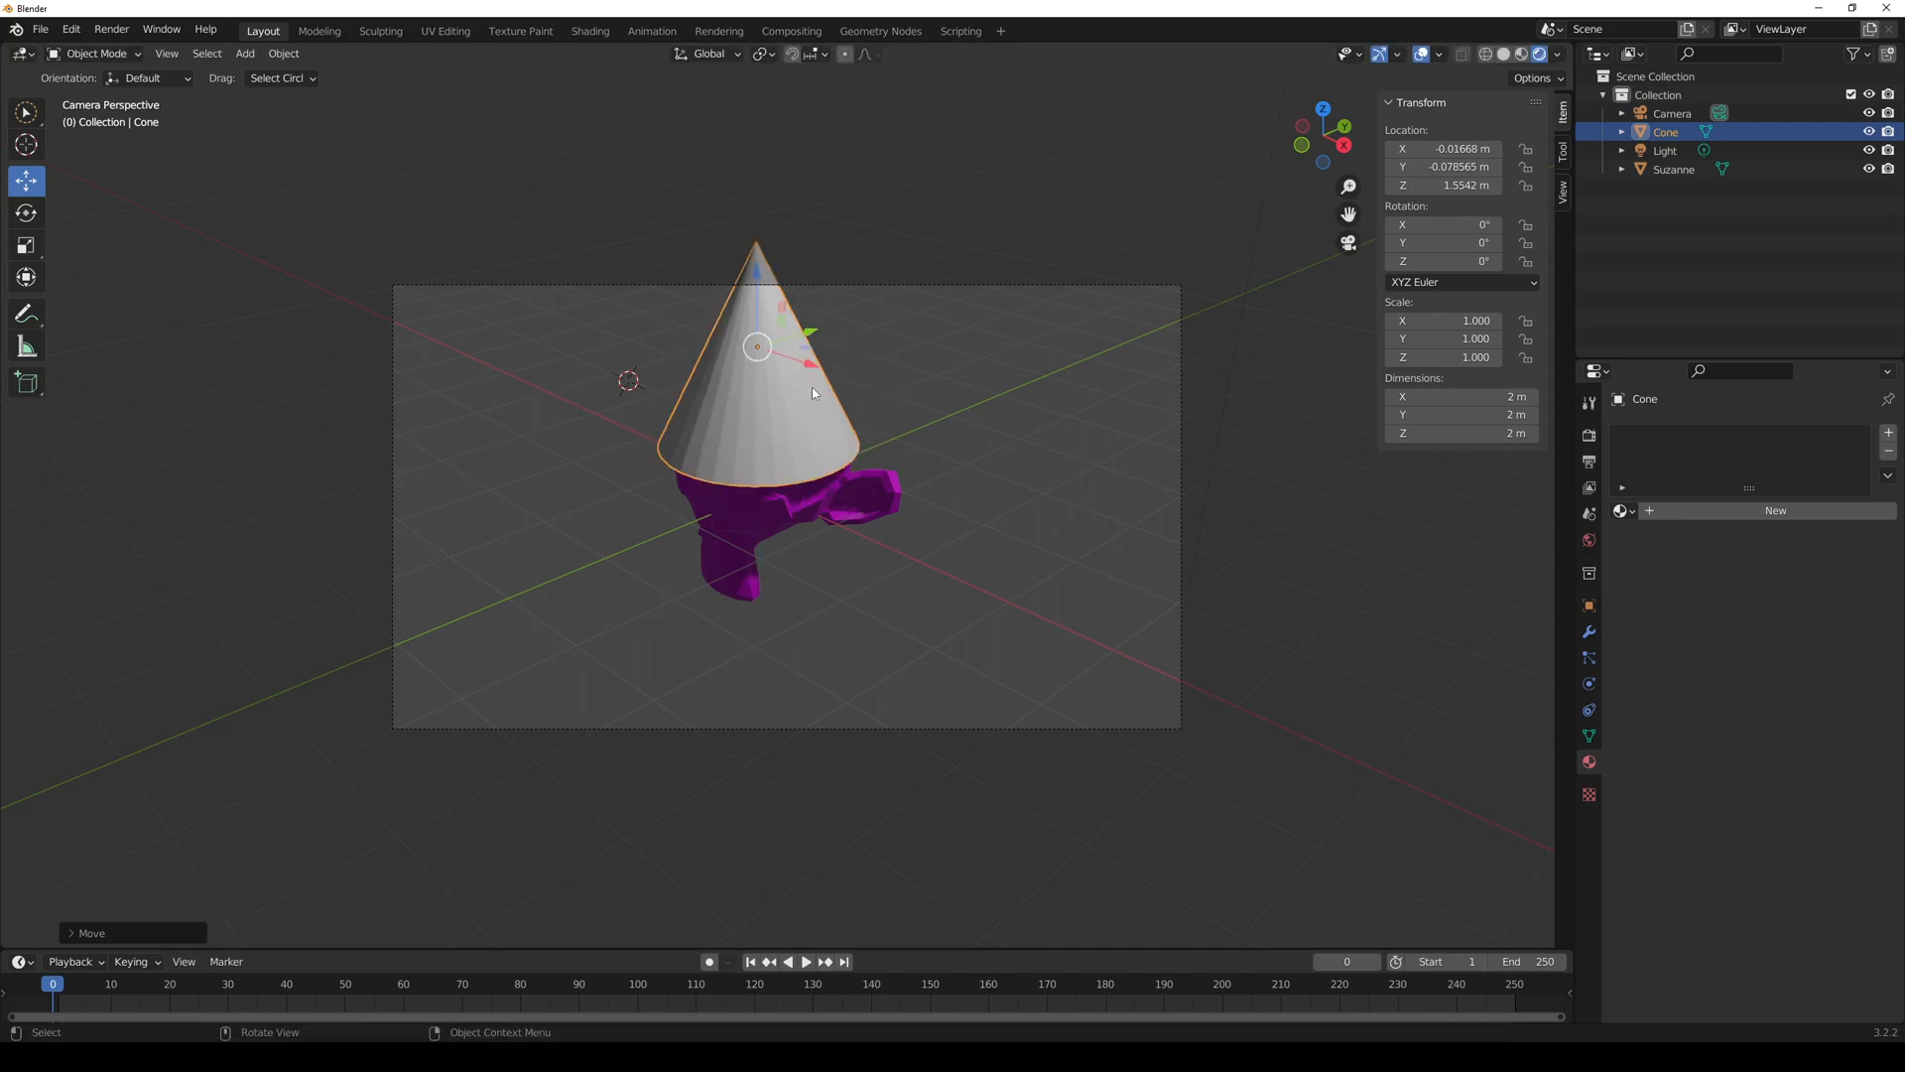
- Scale the cone down uniformly to about 0.61 so it fits the monkey's head as a hat
left_click(37, 245)
mouse_move(760, 348)
left_mouse_down()
mouse_move(774, 372)
mouse_move(770, 340)
mouse_move(811, 338)
mouse_move(793, 337)
left_mouse_up()
key("ctrl+z")
key("w")
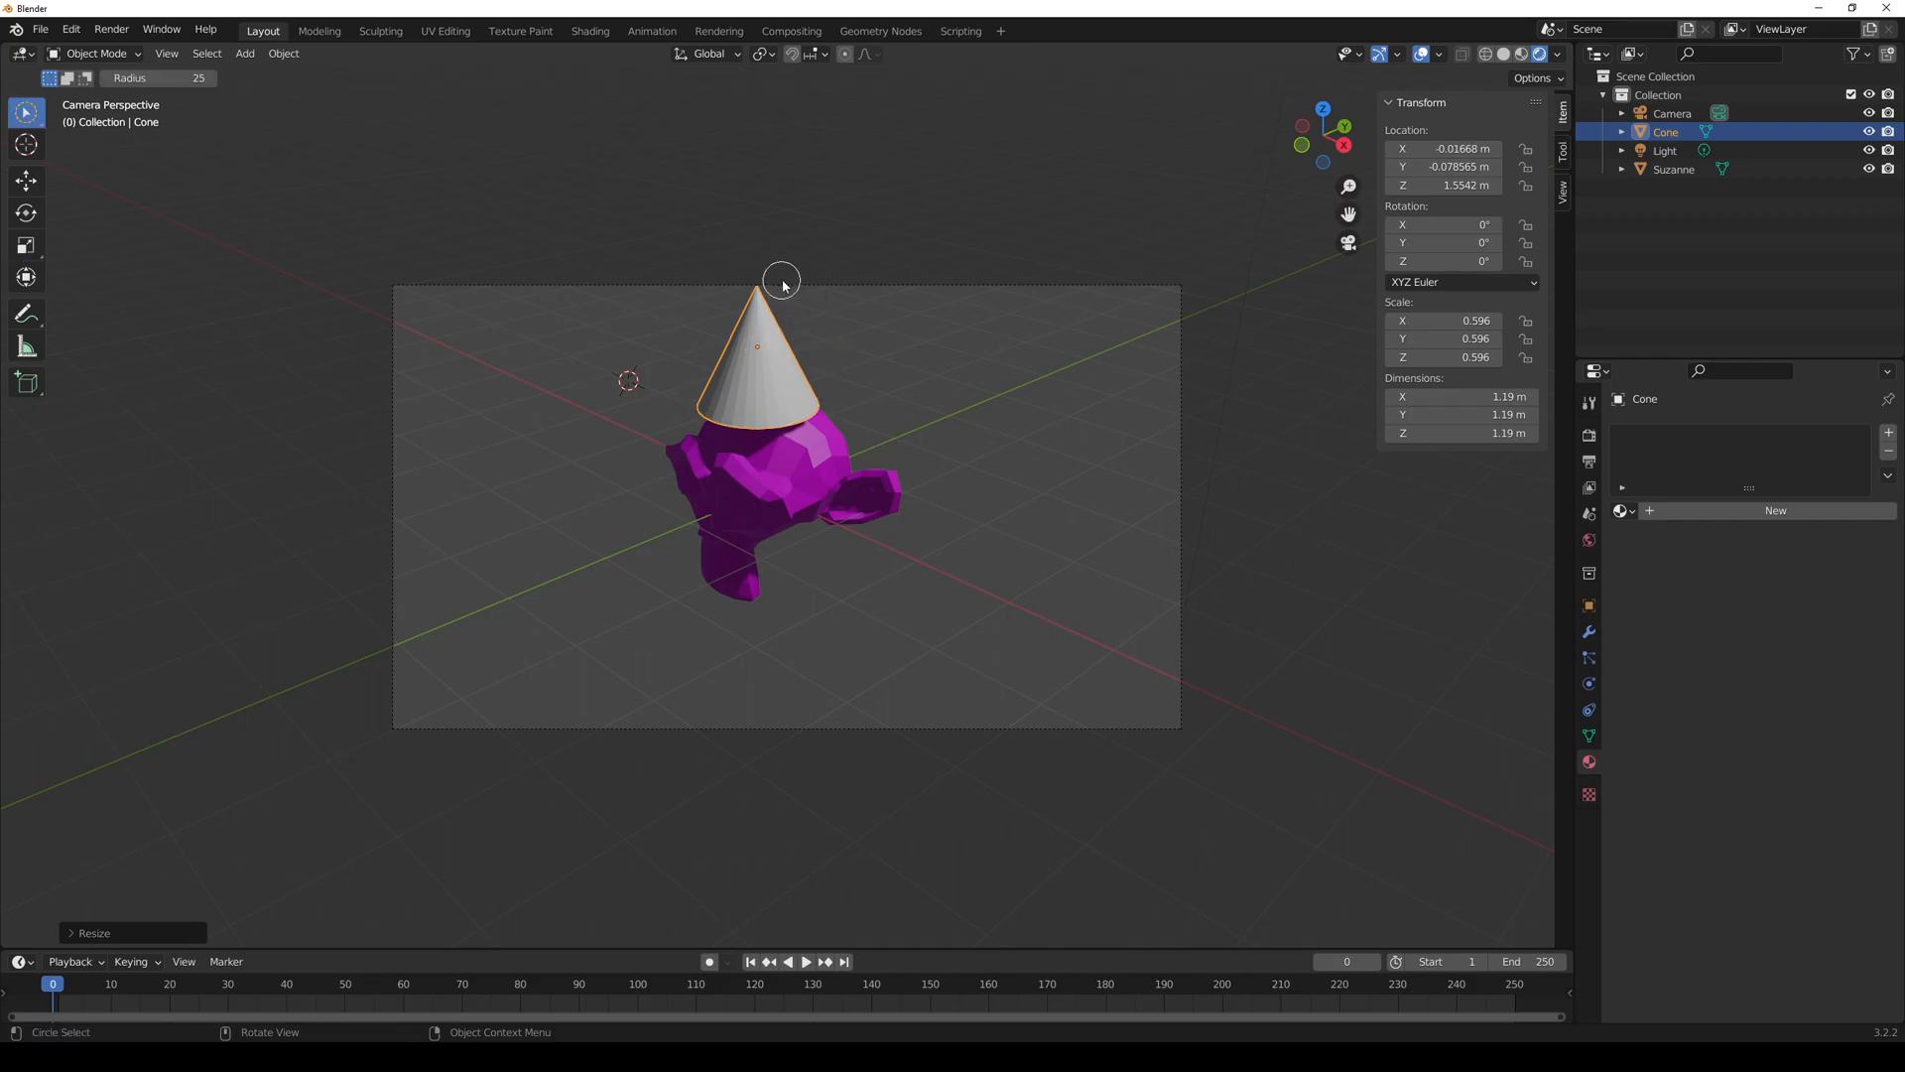
key("s")
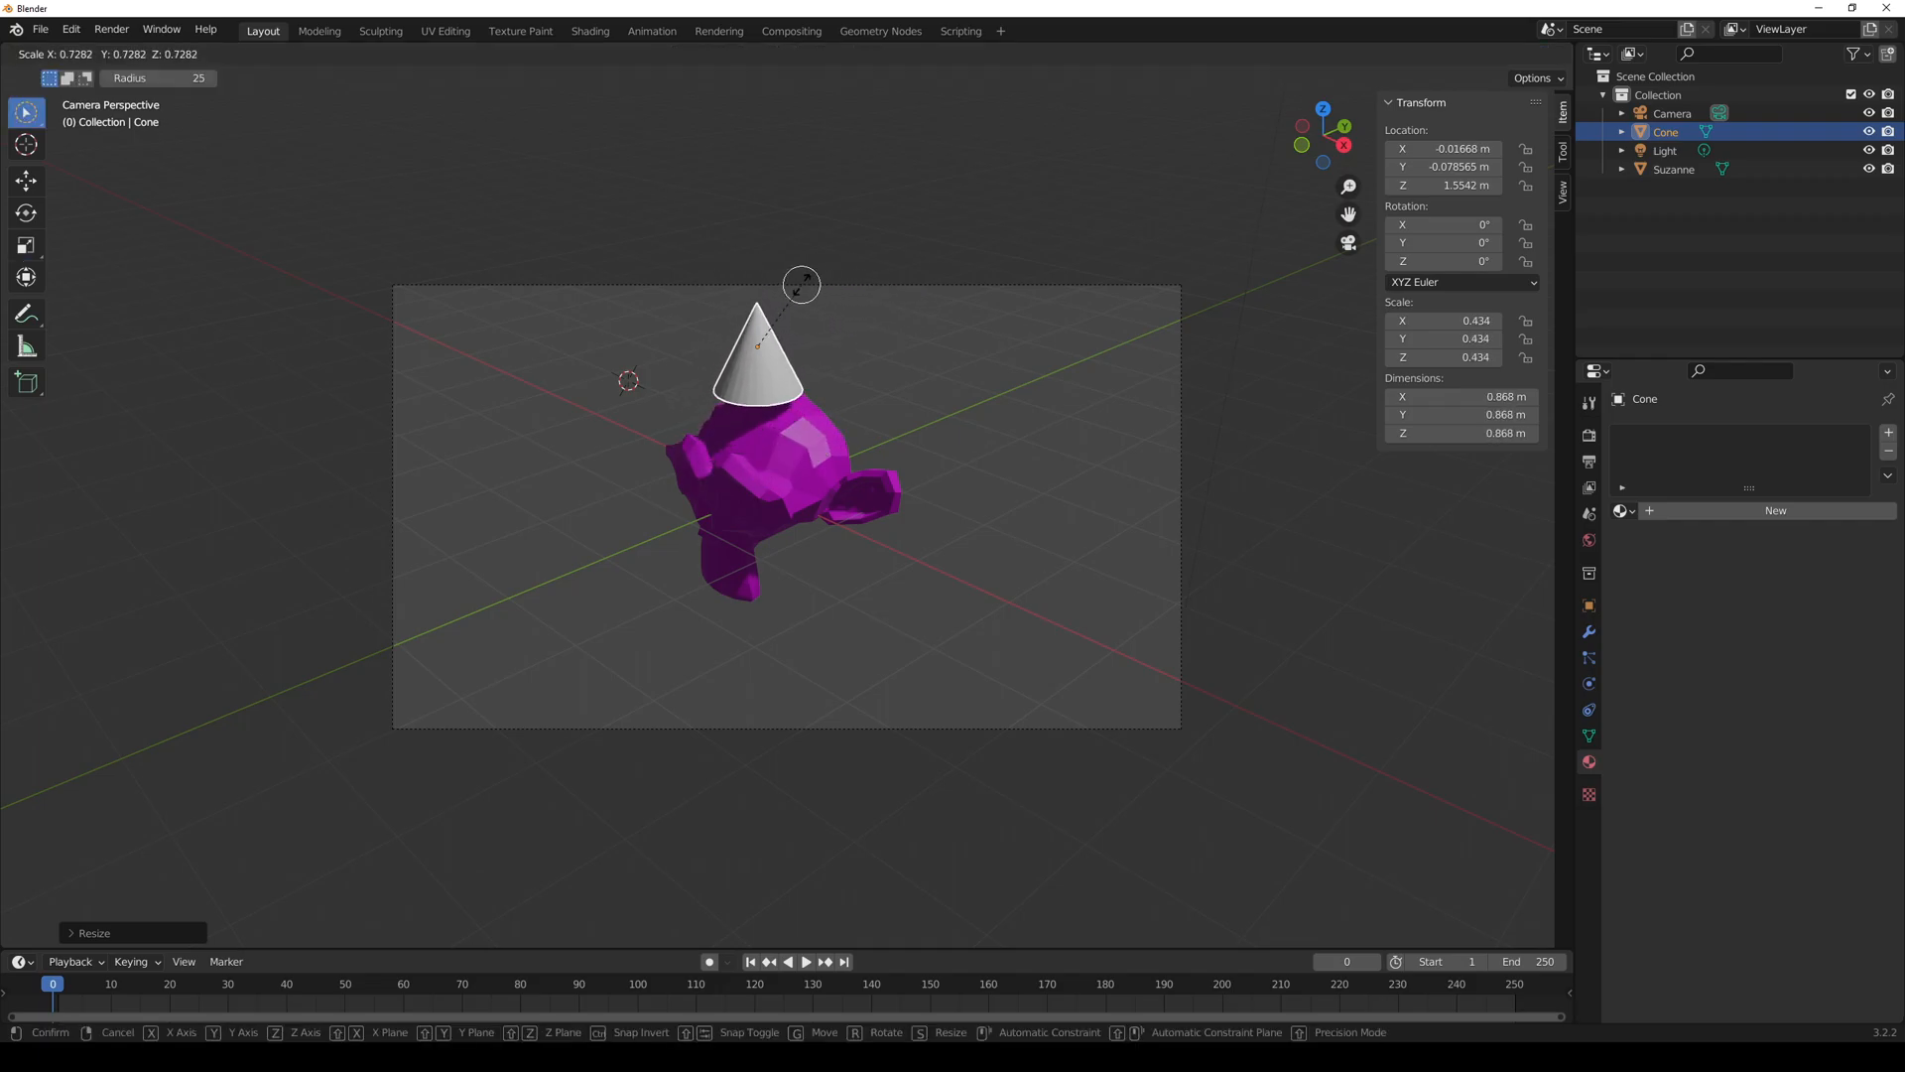
left_click(821, 262)
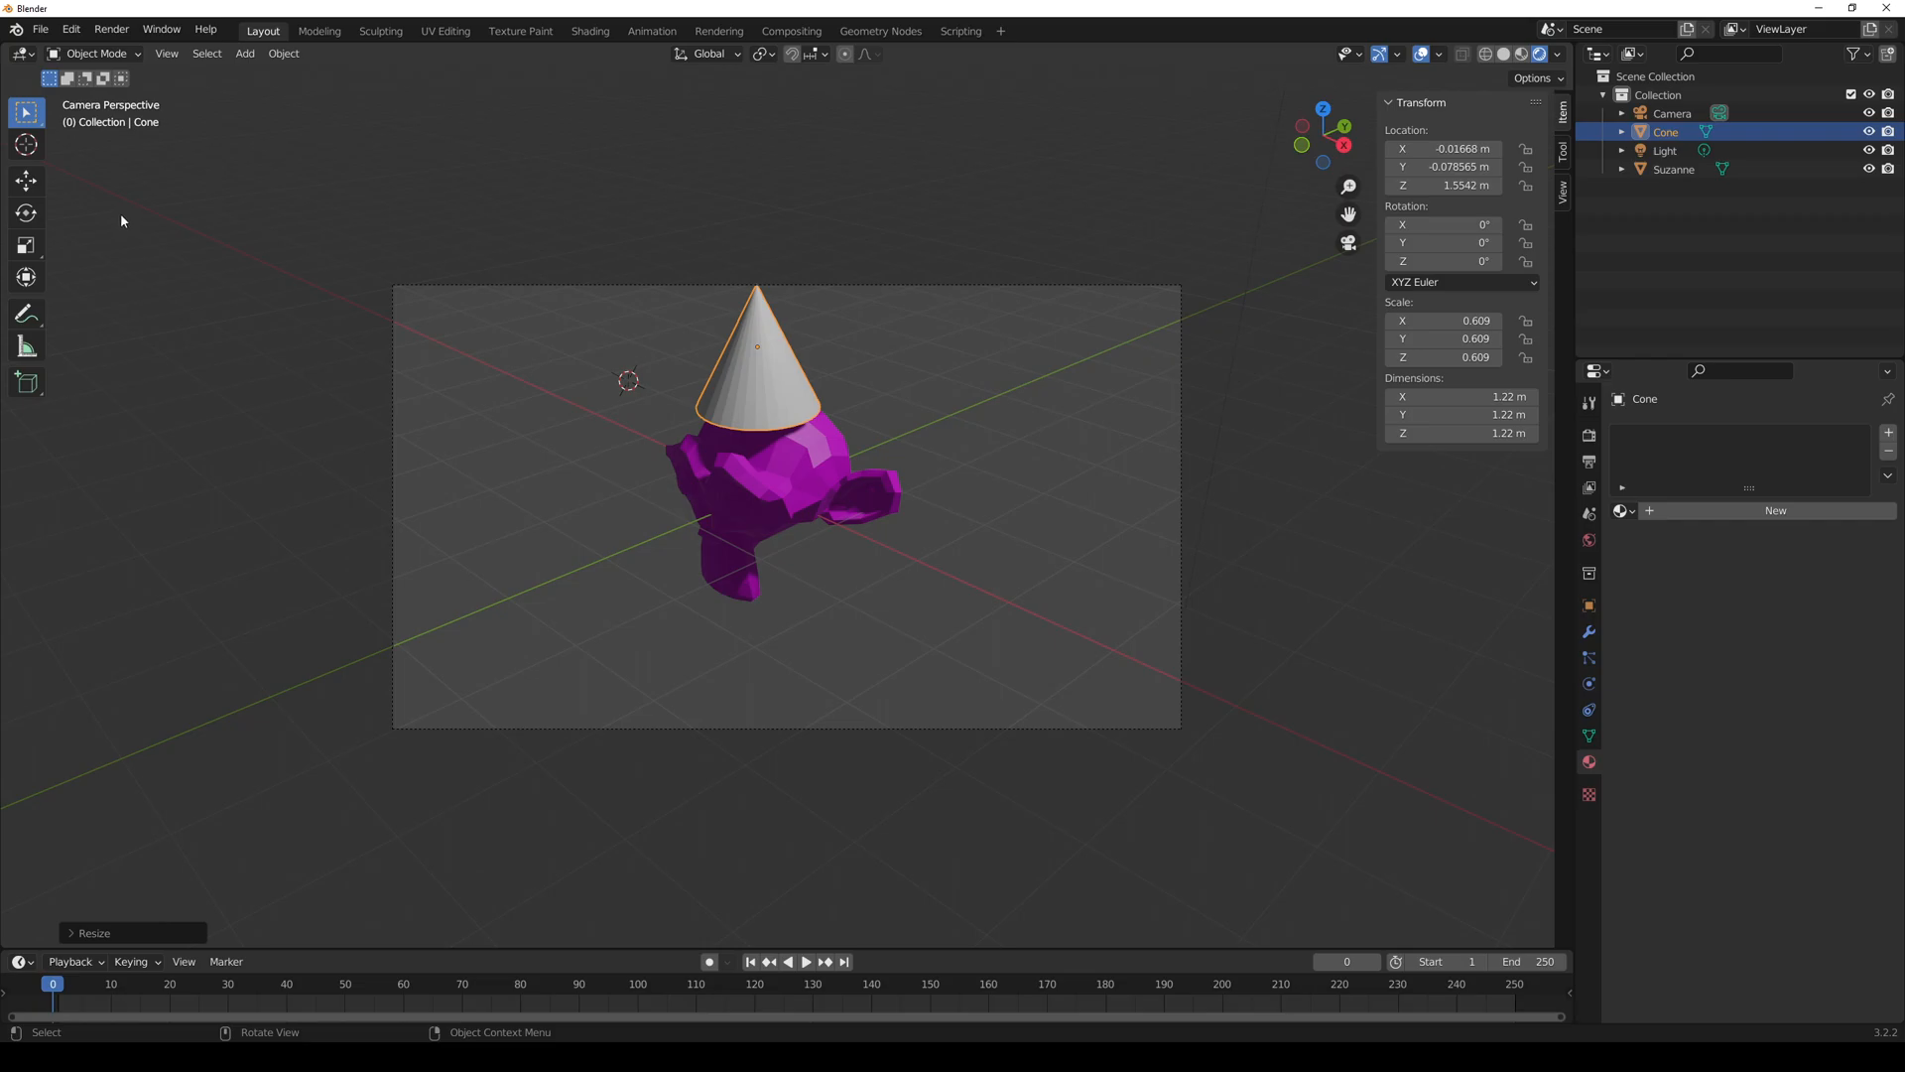
- Reposition the cone on top of the monkey's head at about X 0.05 m, Y 0.17 m, Z 1.36 m
left_click(35, 190)
mouse_move(791, 359)
left_mouse_down()
mouse_move(846, 321)
mouse_move(824, 359)
left_mouse_up()
middle_click_drag(824, 359, 909, 388)
left_click_drag(792, 272, 792, 290)
scroll(895, 415, "up", 4)
middle_click_drag(930, 436, 800, 395)
- Save the project as first.blend in the Documents\Blender folder
key("ctrl+s")
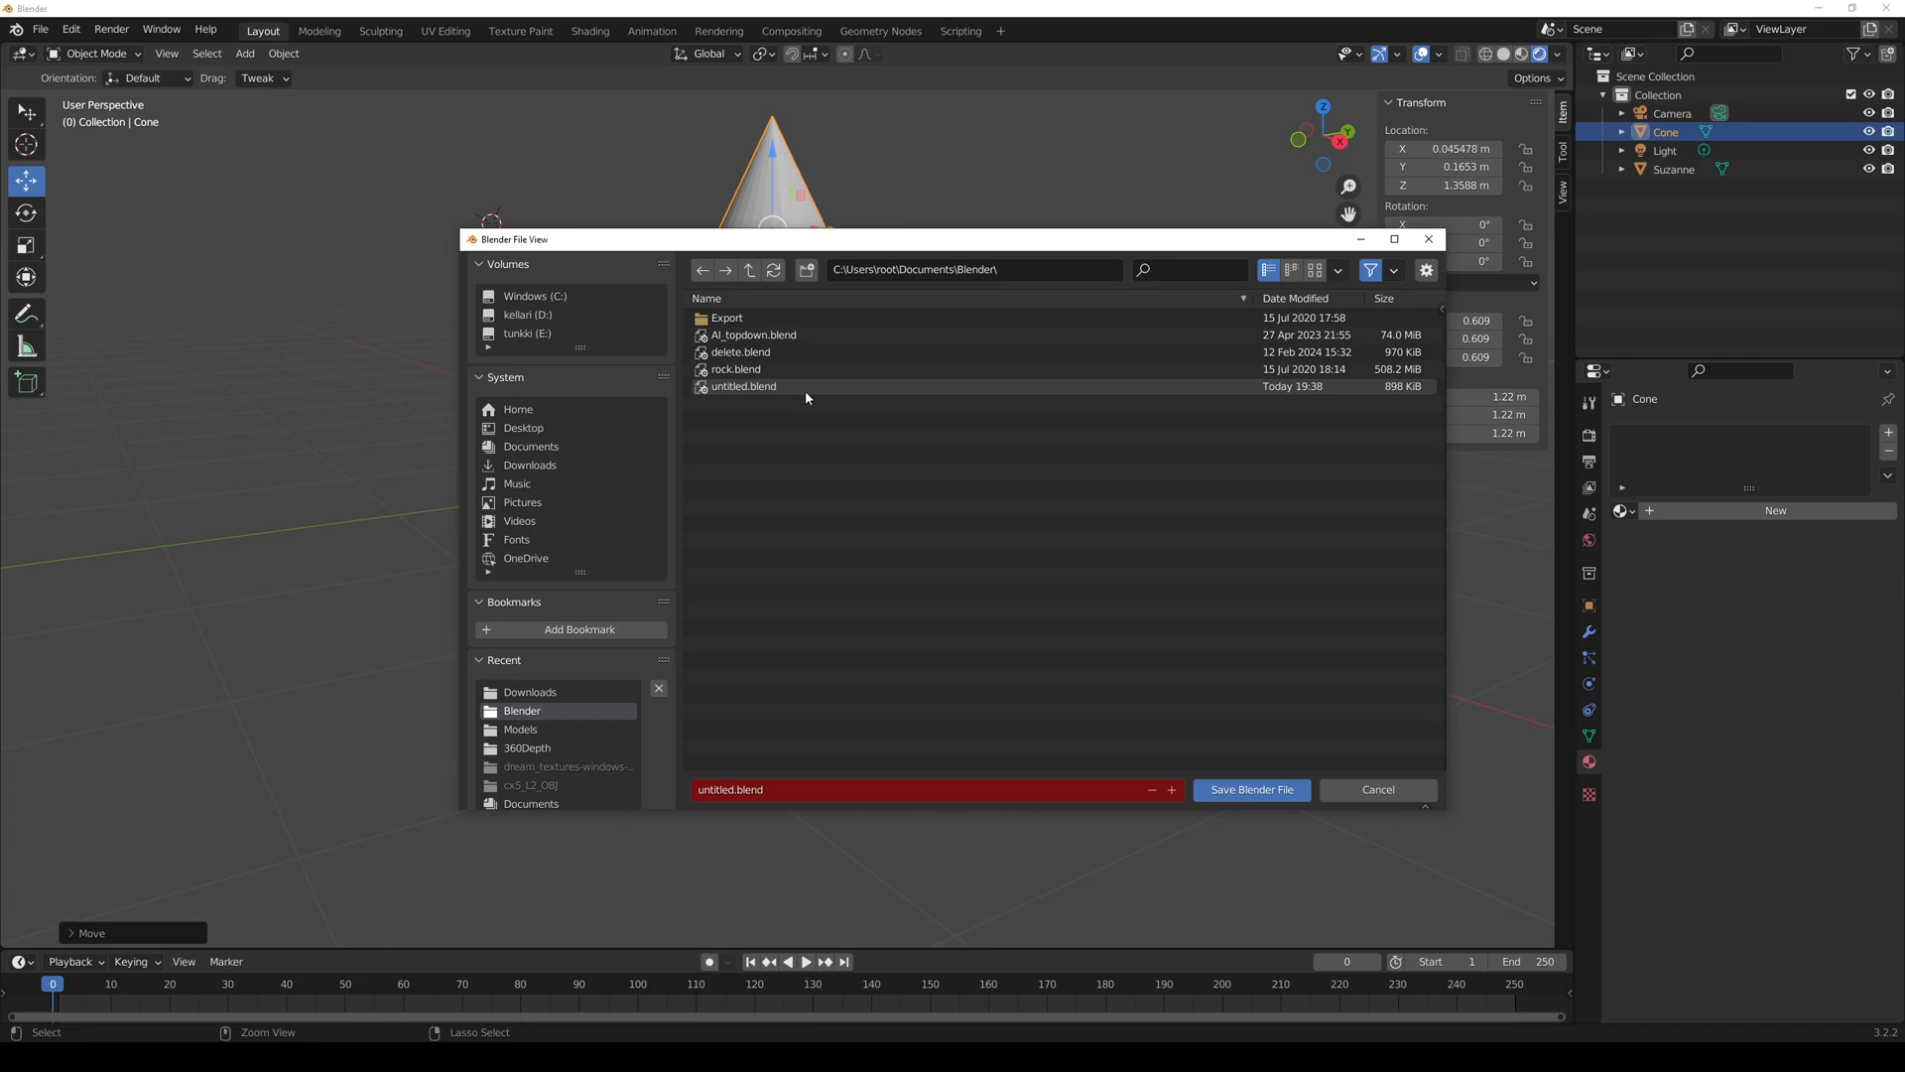
left_click(820, 784)
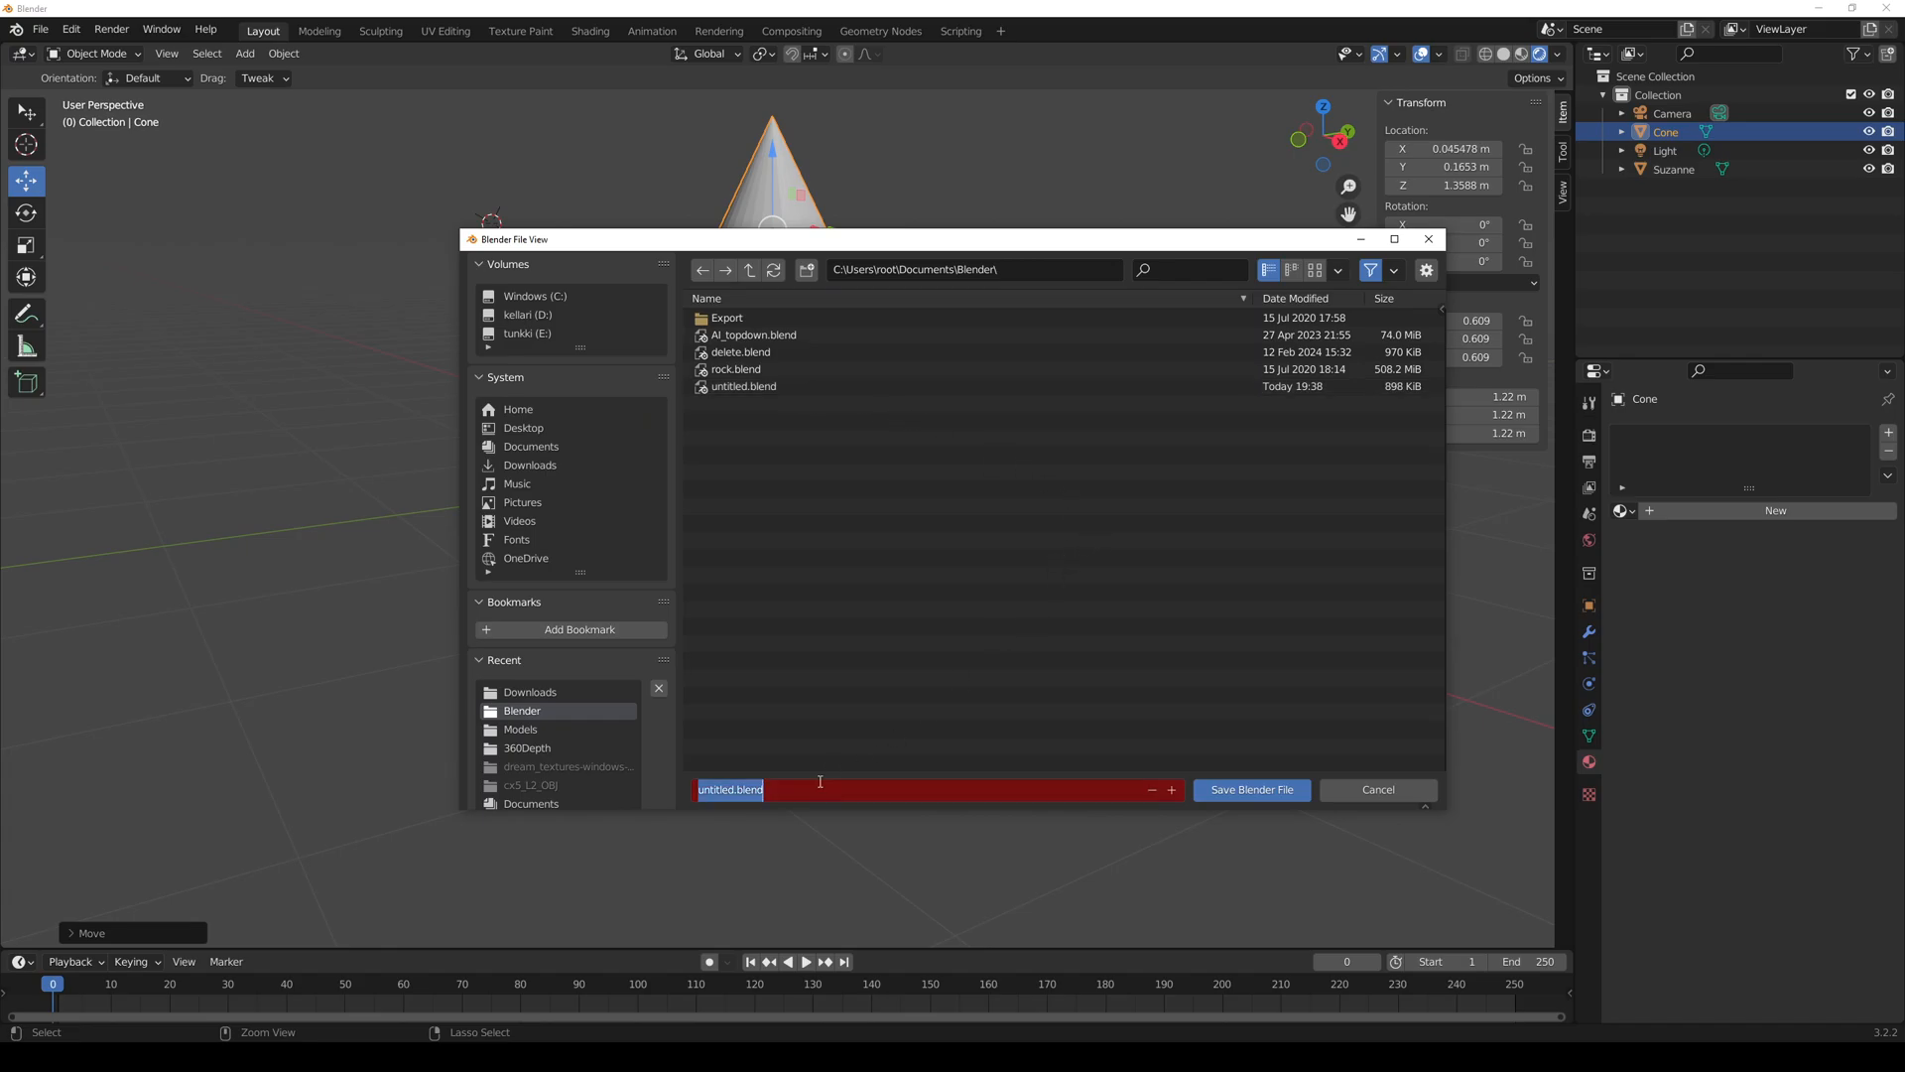
type("first")
key("Return")
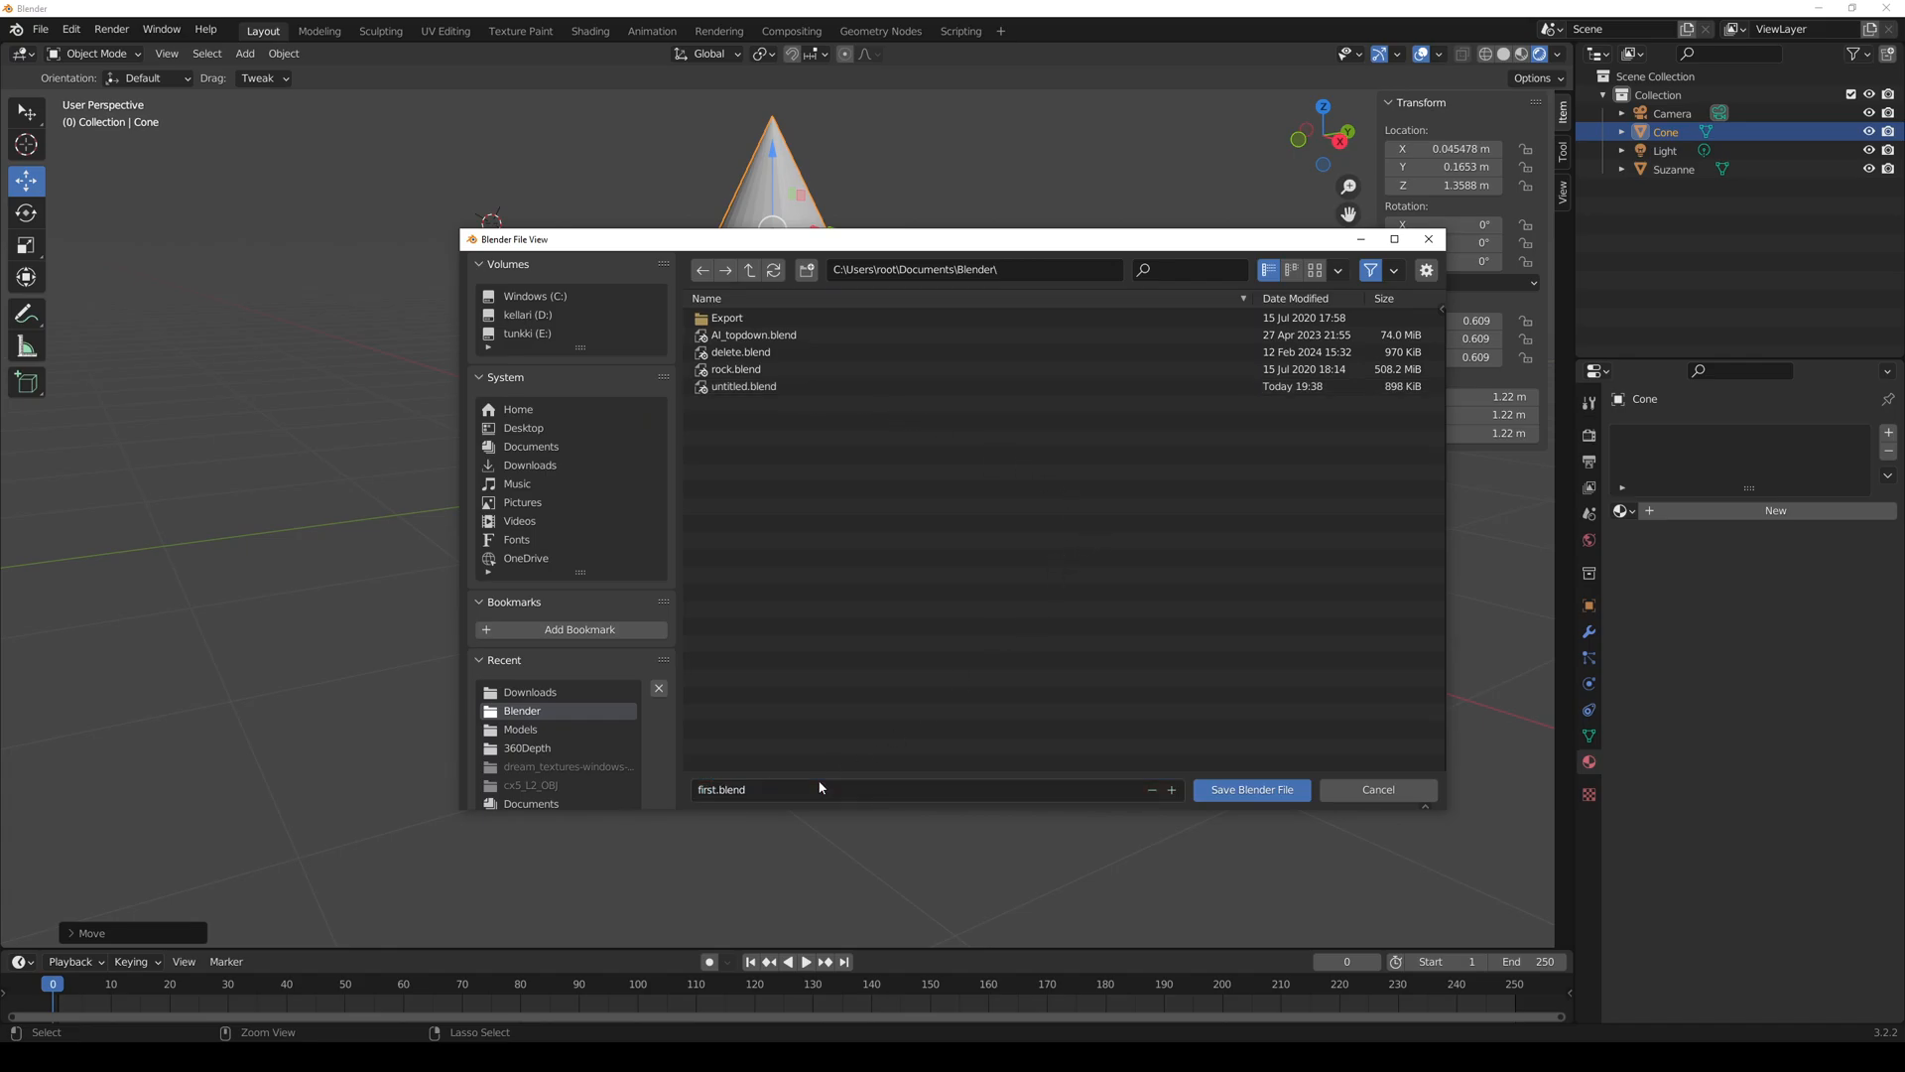
left_click(1211, 799)
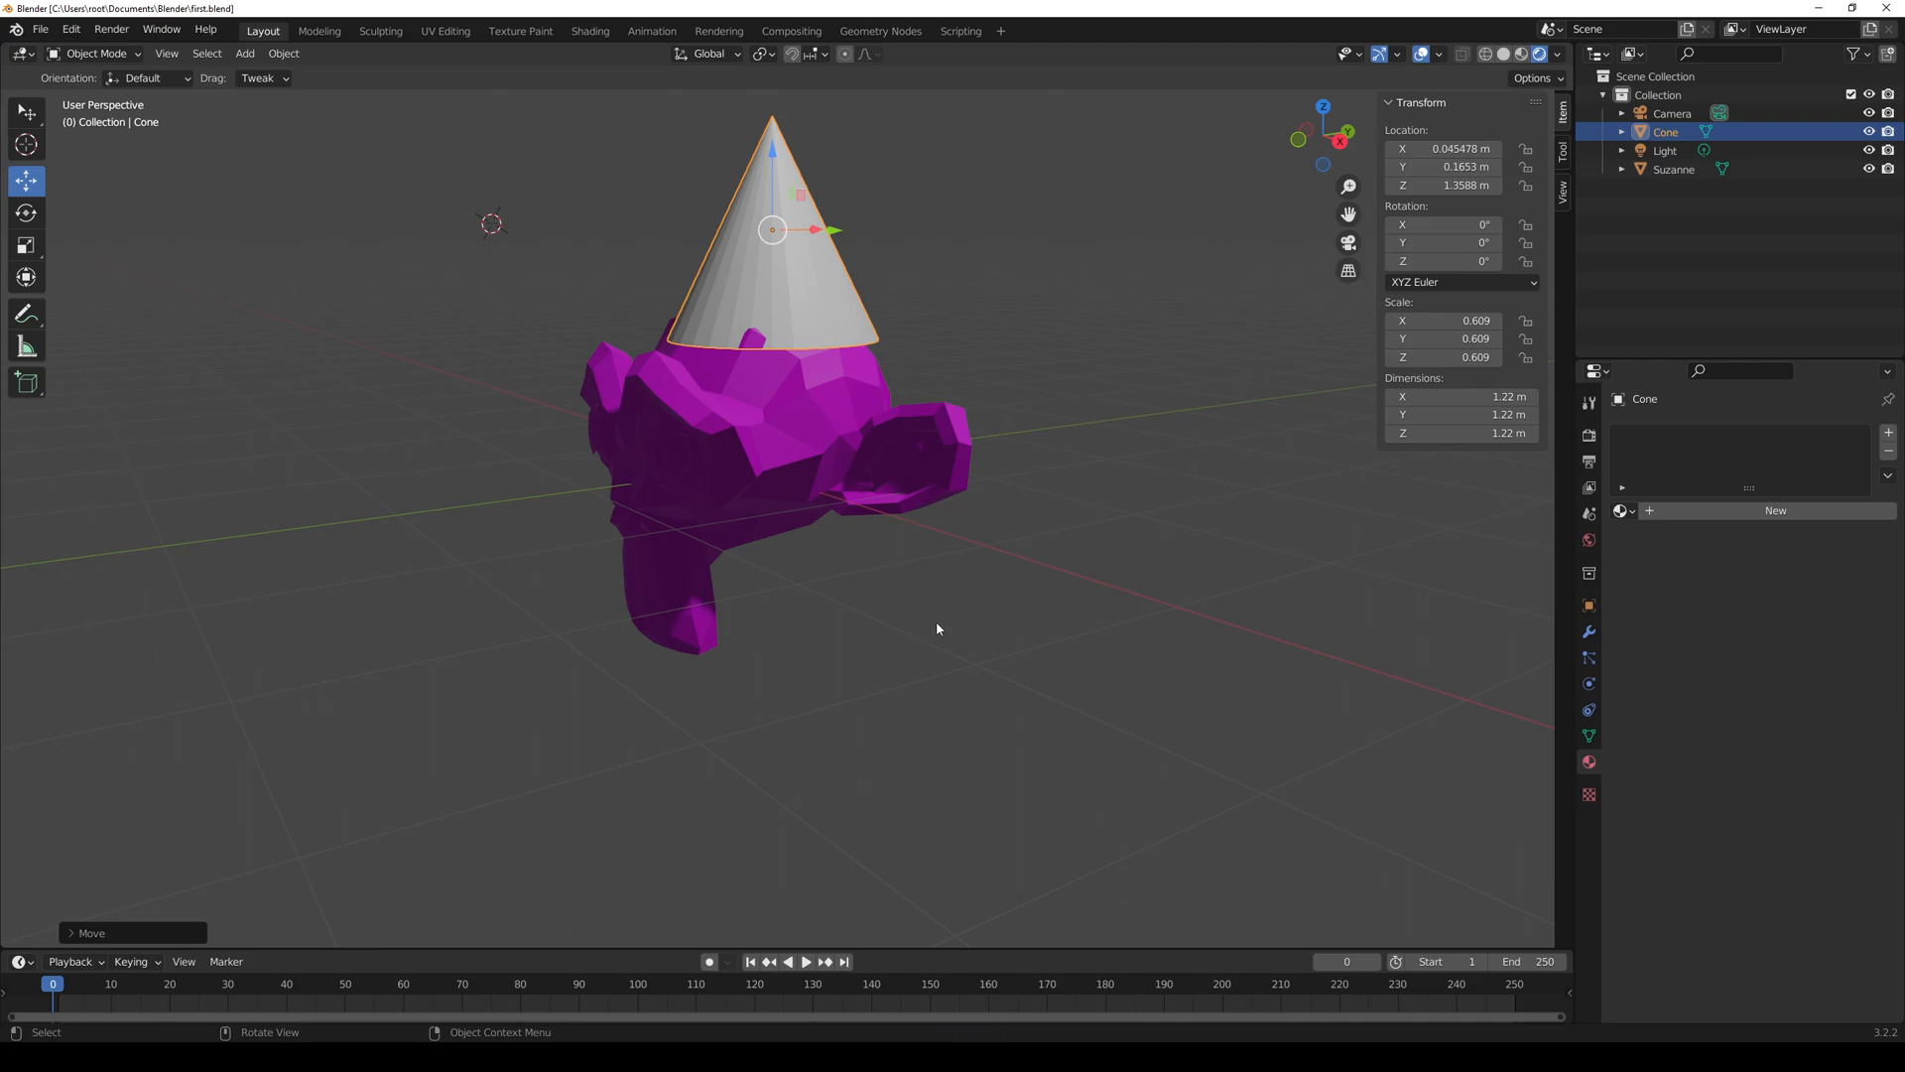
- In the camera view, shift the cone hat to about X -0.01 m, Y 0.09 m, Z 1.33 m
scroll(925, 629, "down", 1)
key("KP_0")
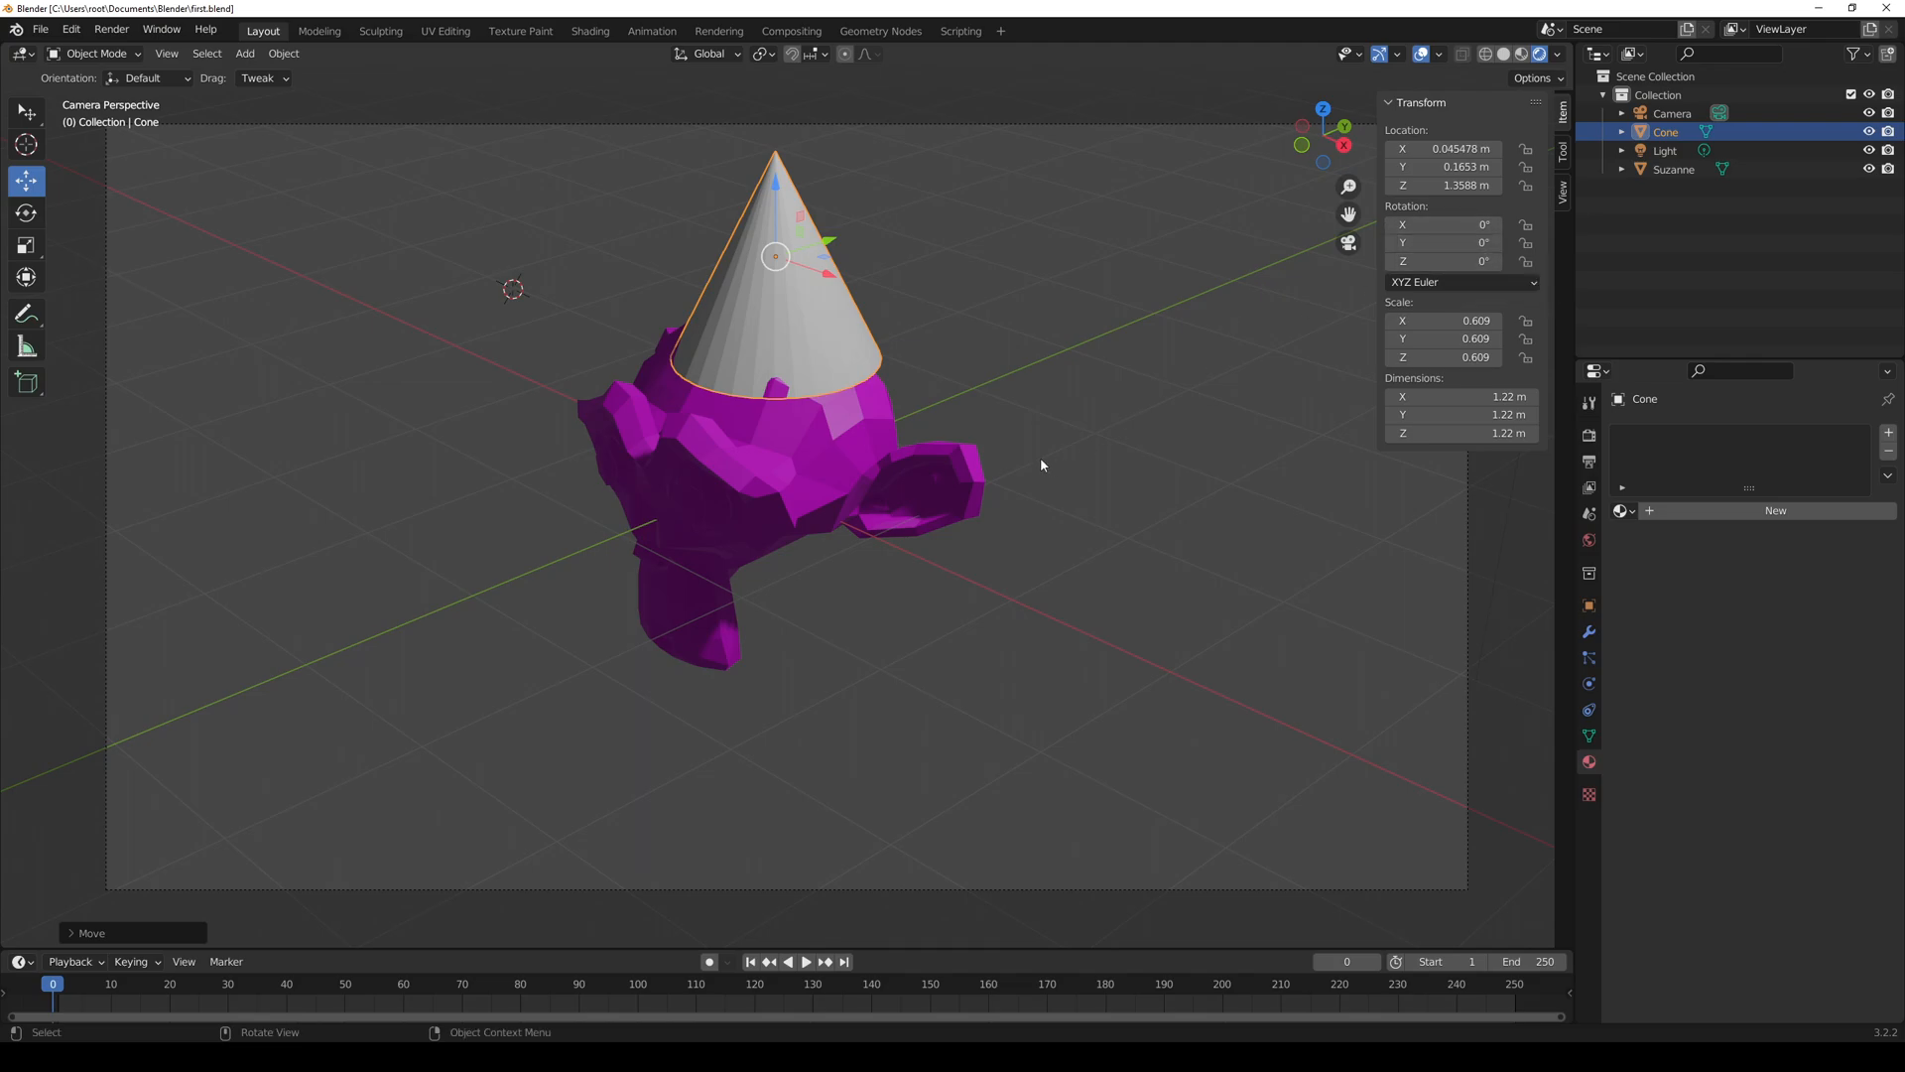
key("g")
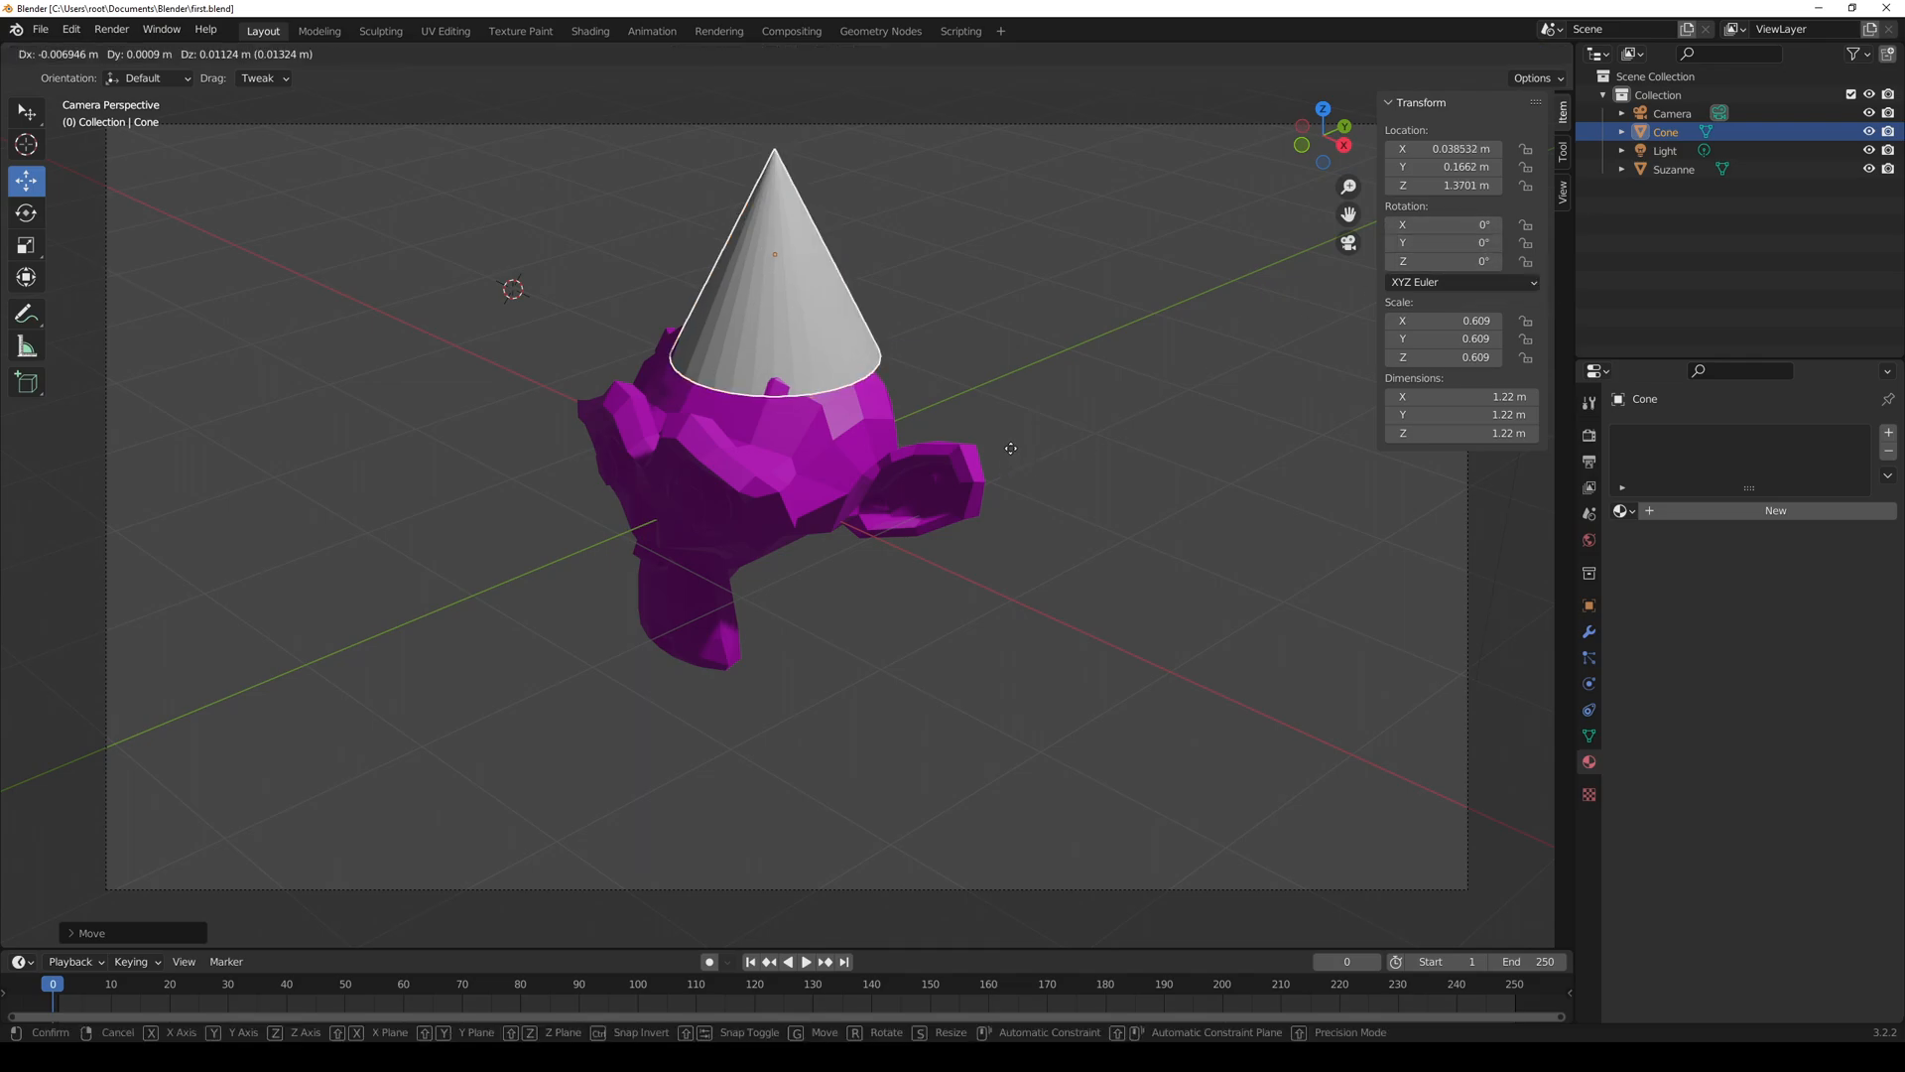
left_click(997, 456)
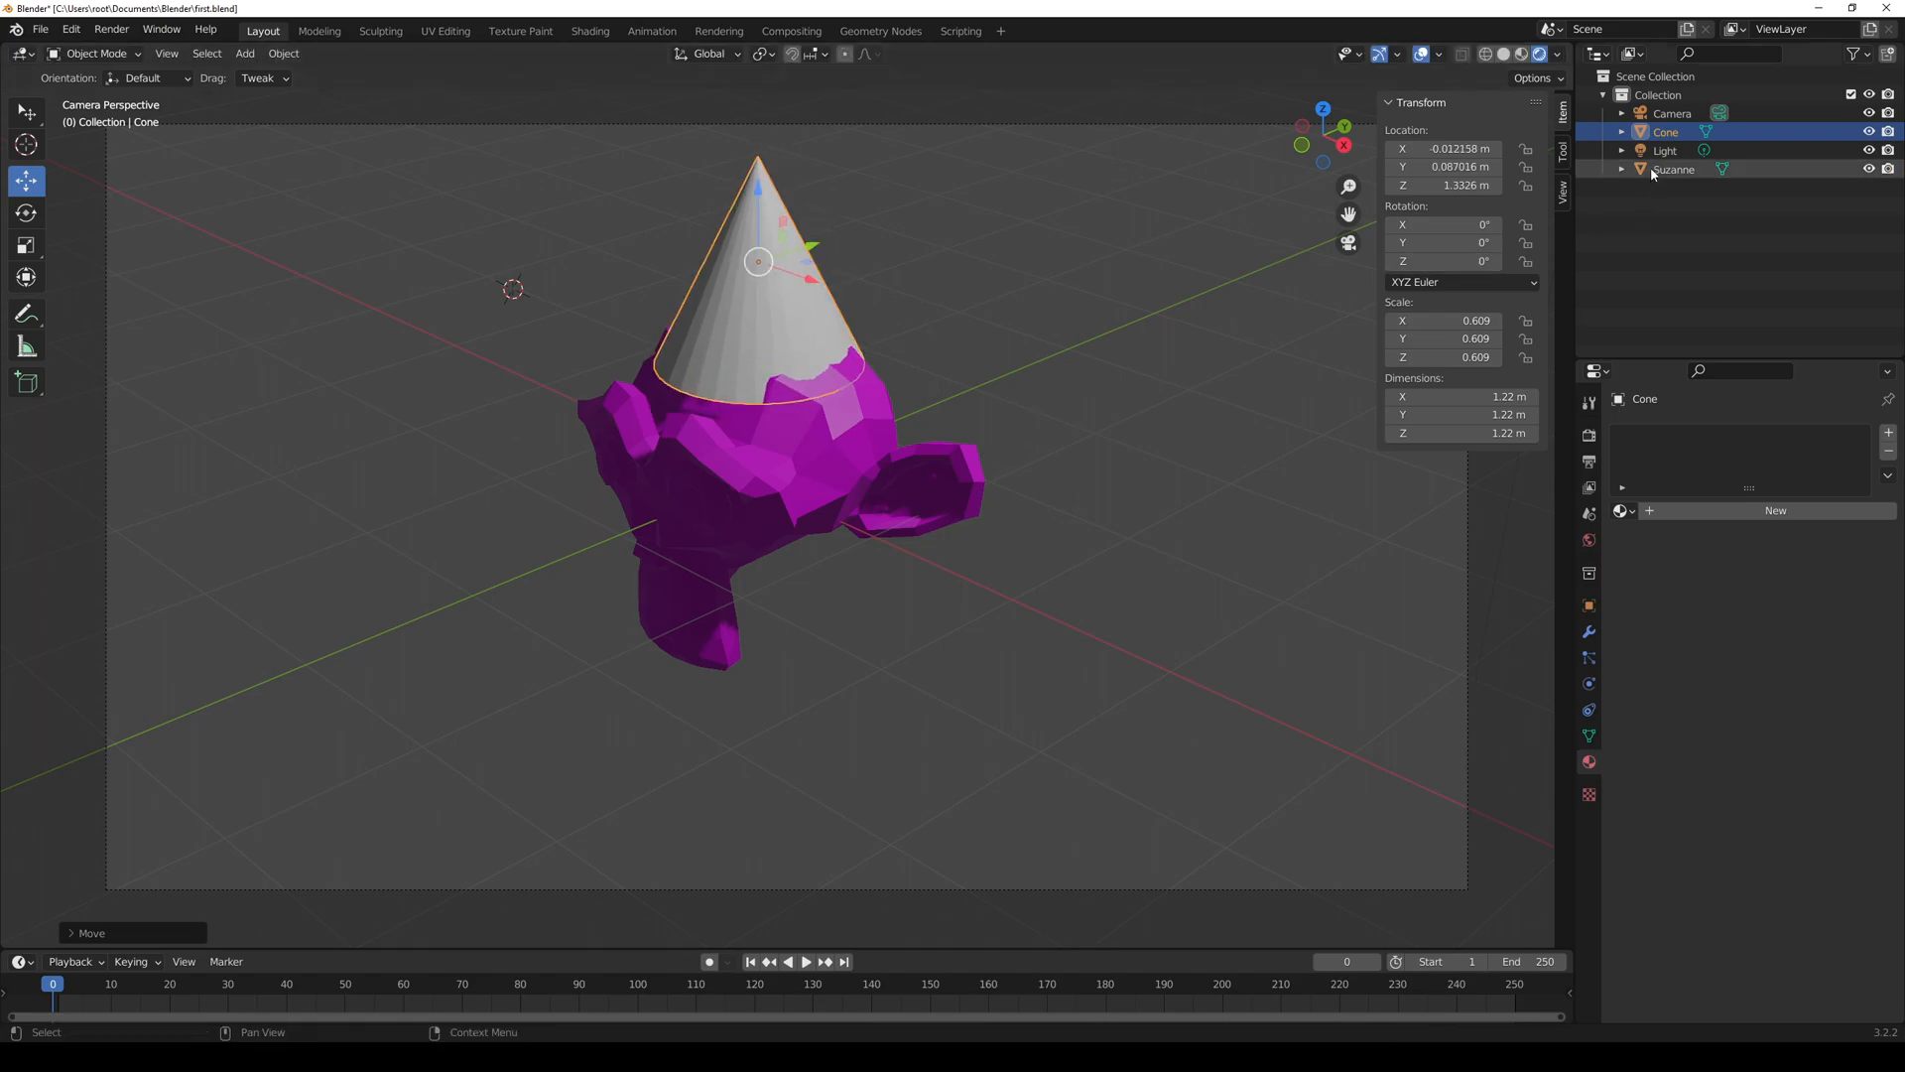
- Move the camera to about X 7.24 m, Y -6.71 m, Z 5.22 m and rotate it to about 63.5°, 0.8°, 47.4°
left_click(1672, 113)
key("g")
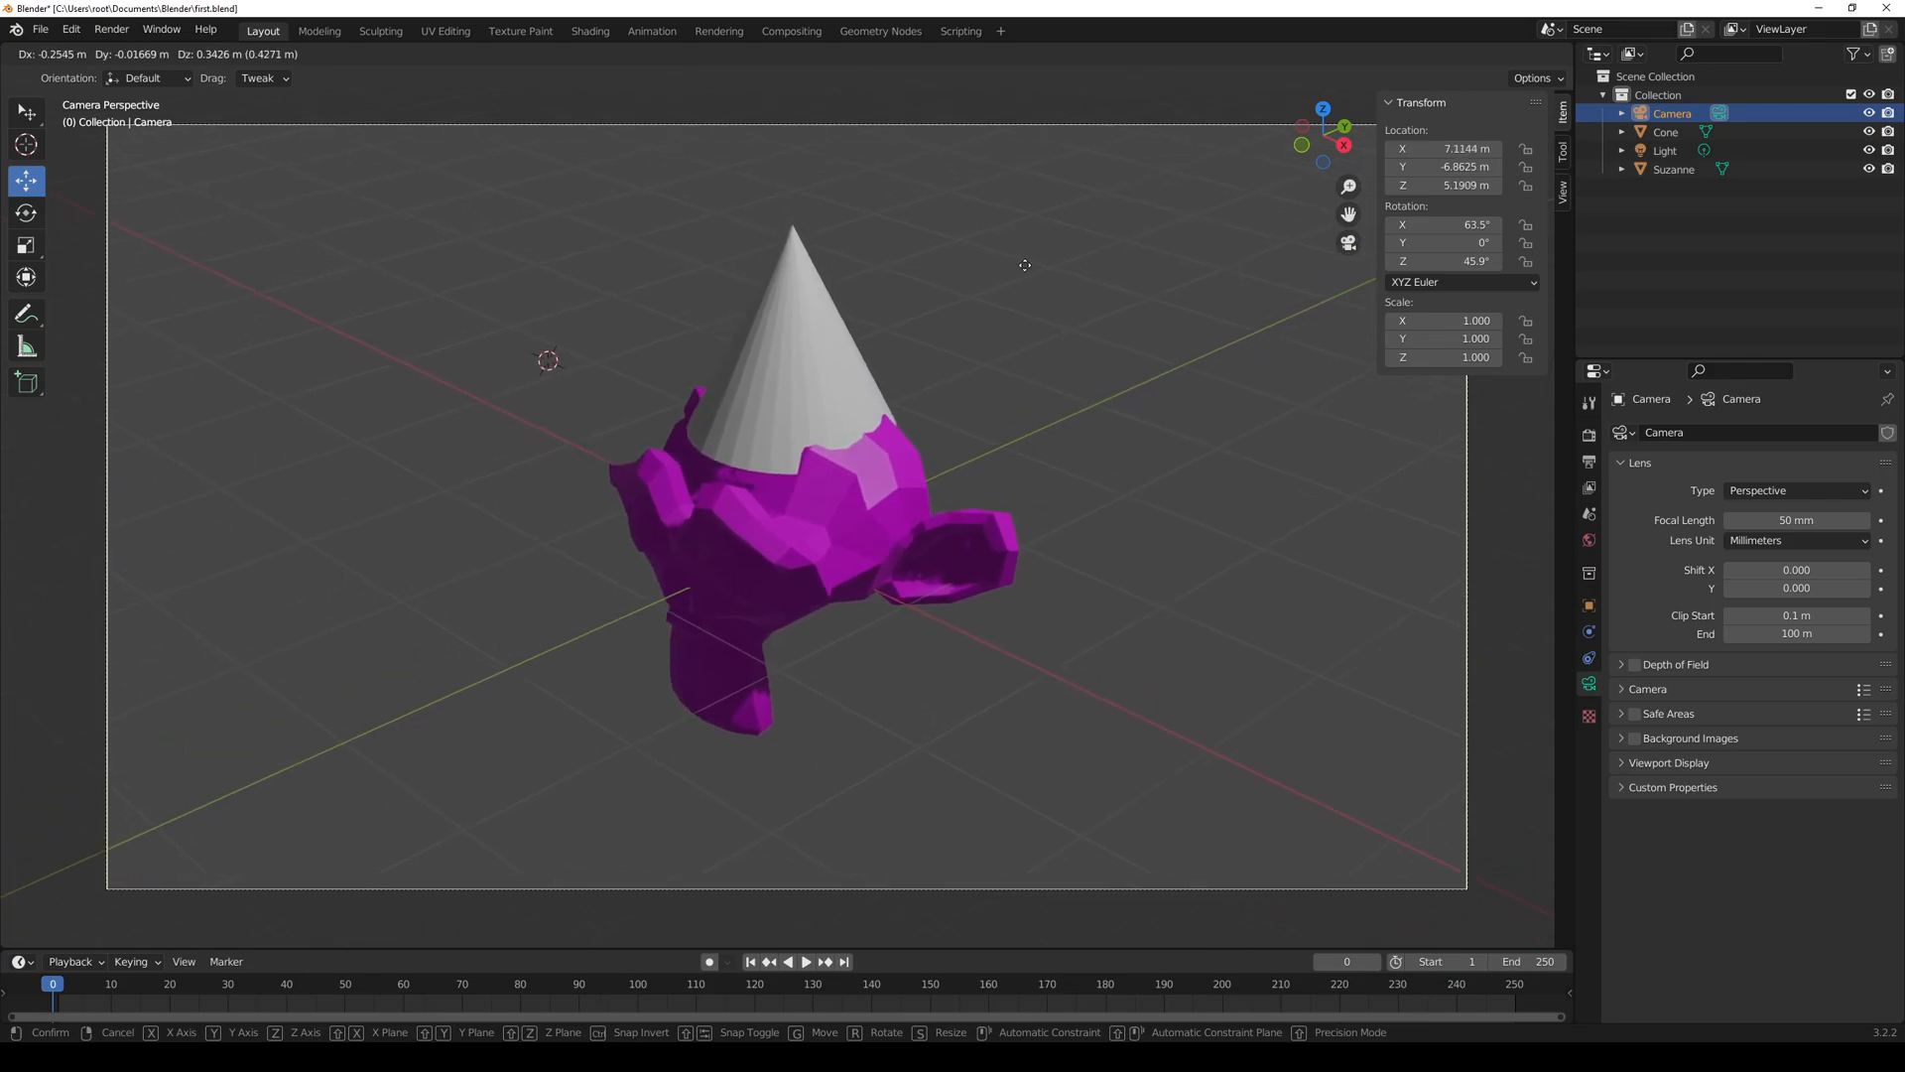
left_click(1092, 260)
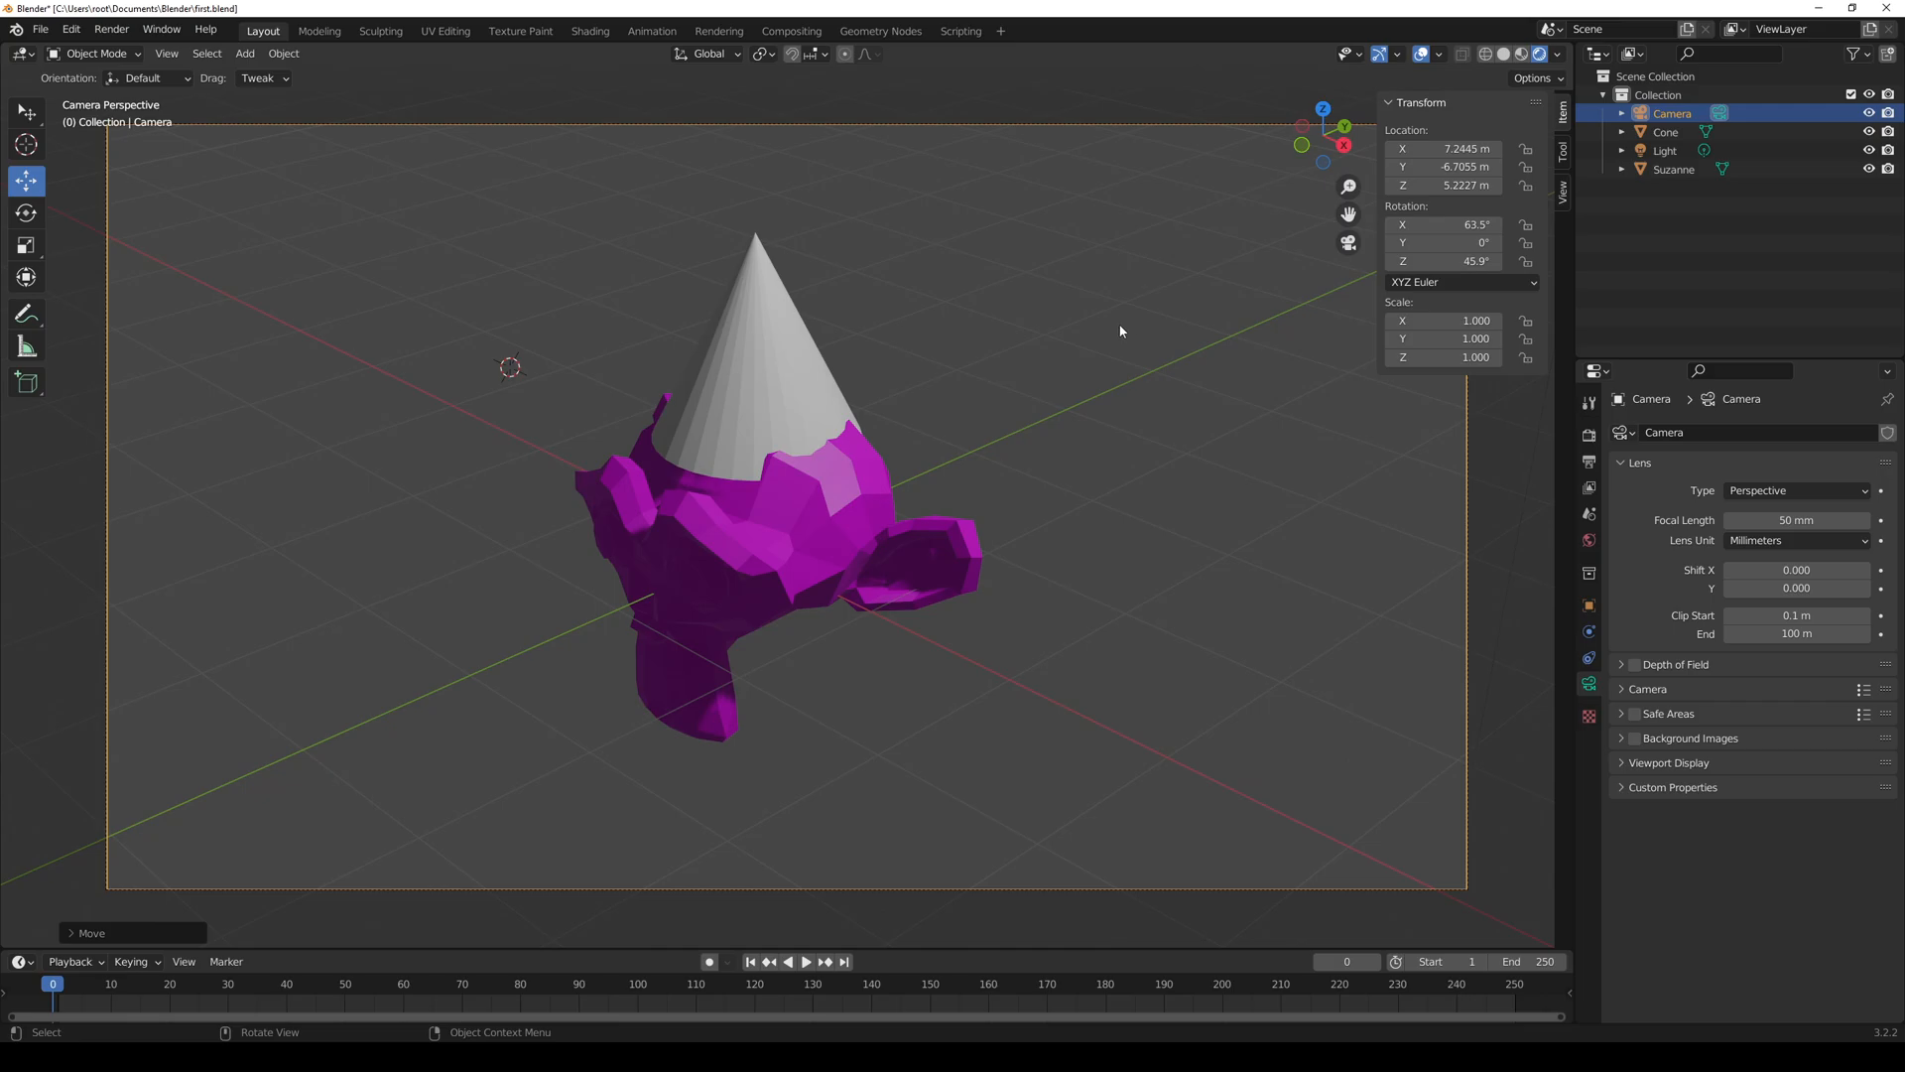
key("r")
key("r")
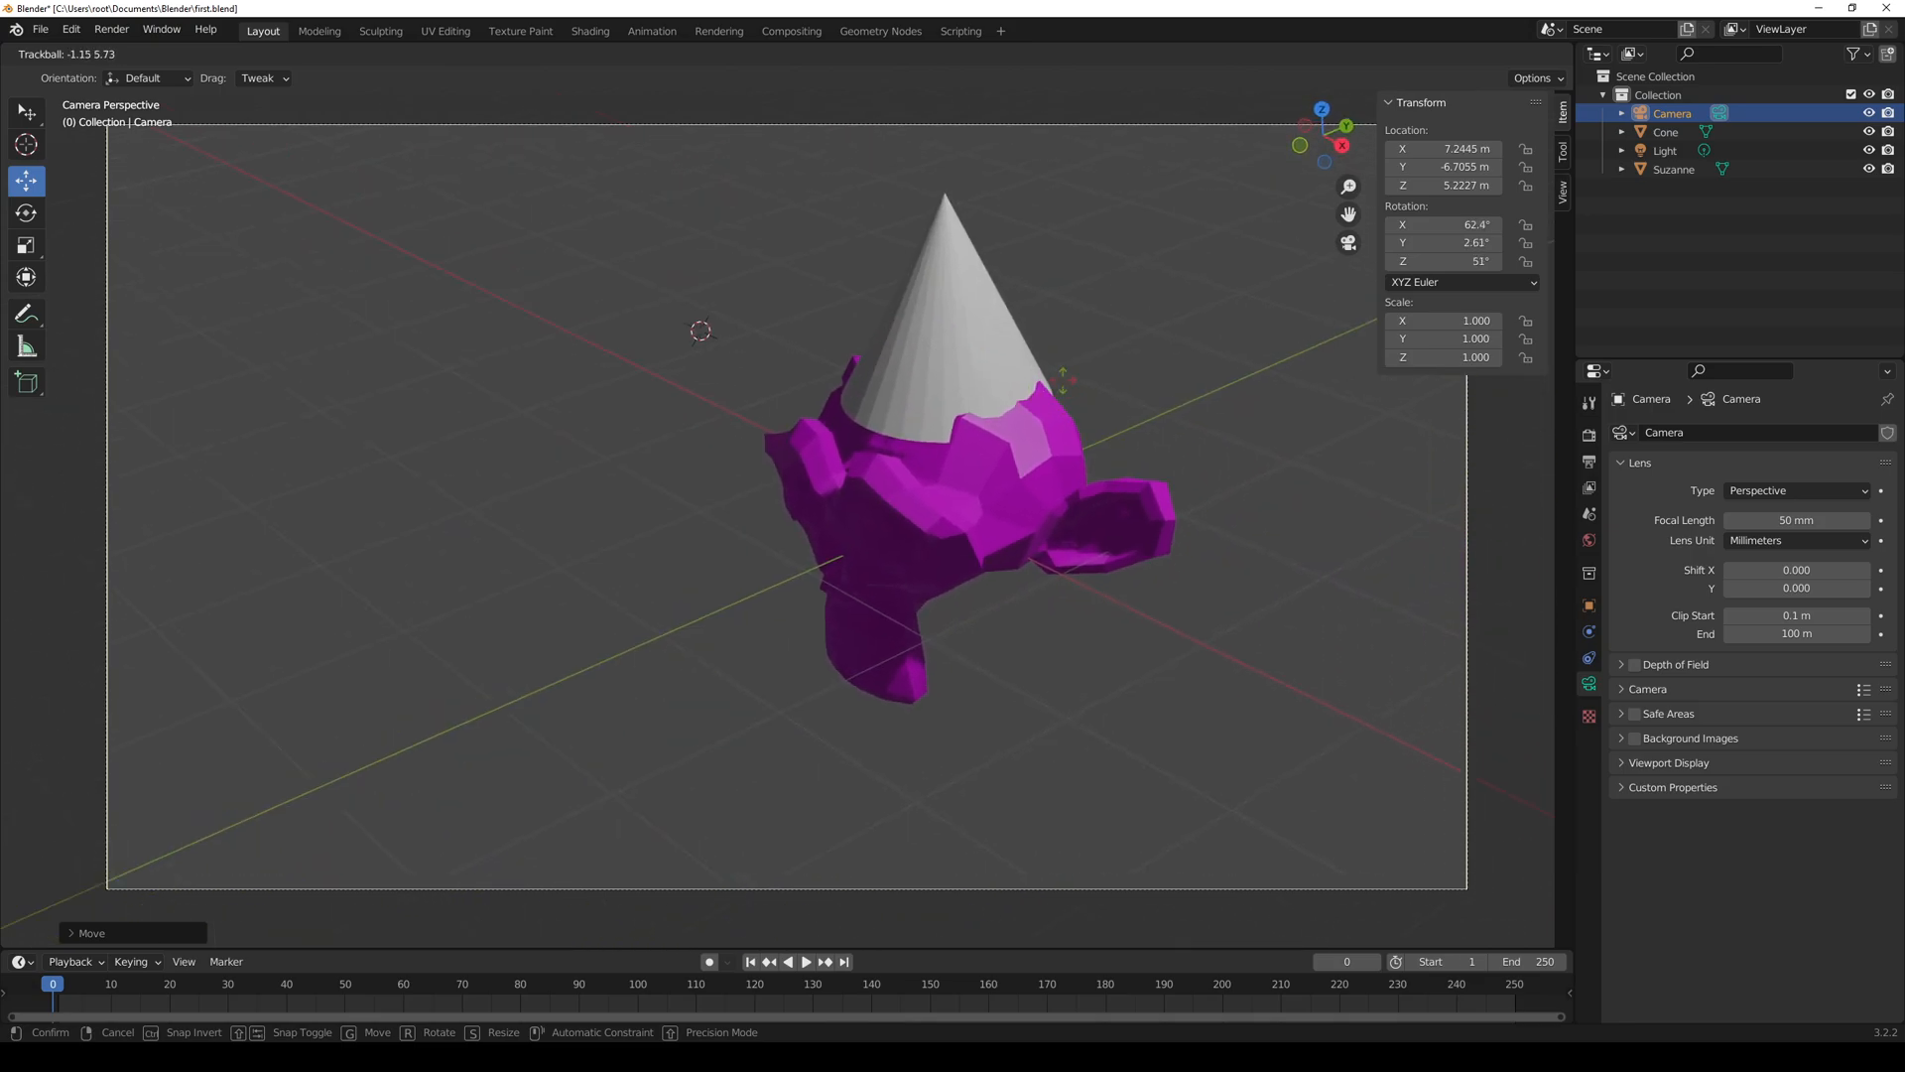
left_click(1134, 452)
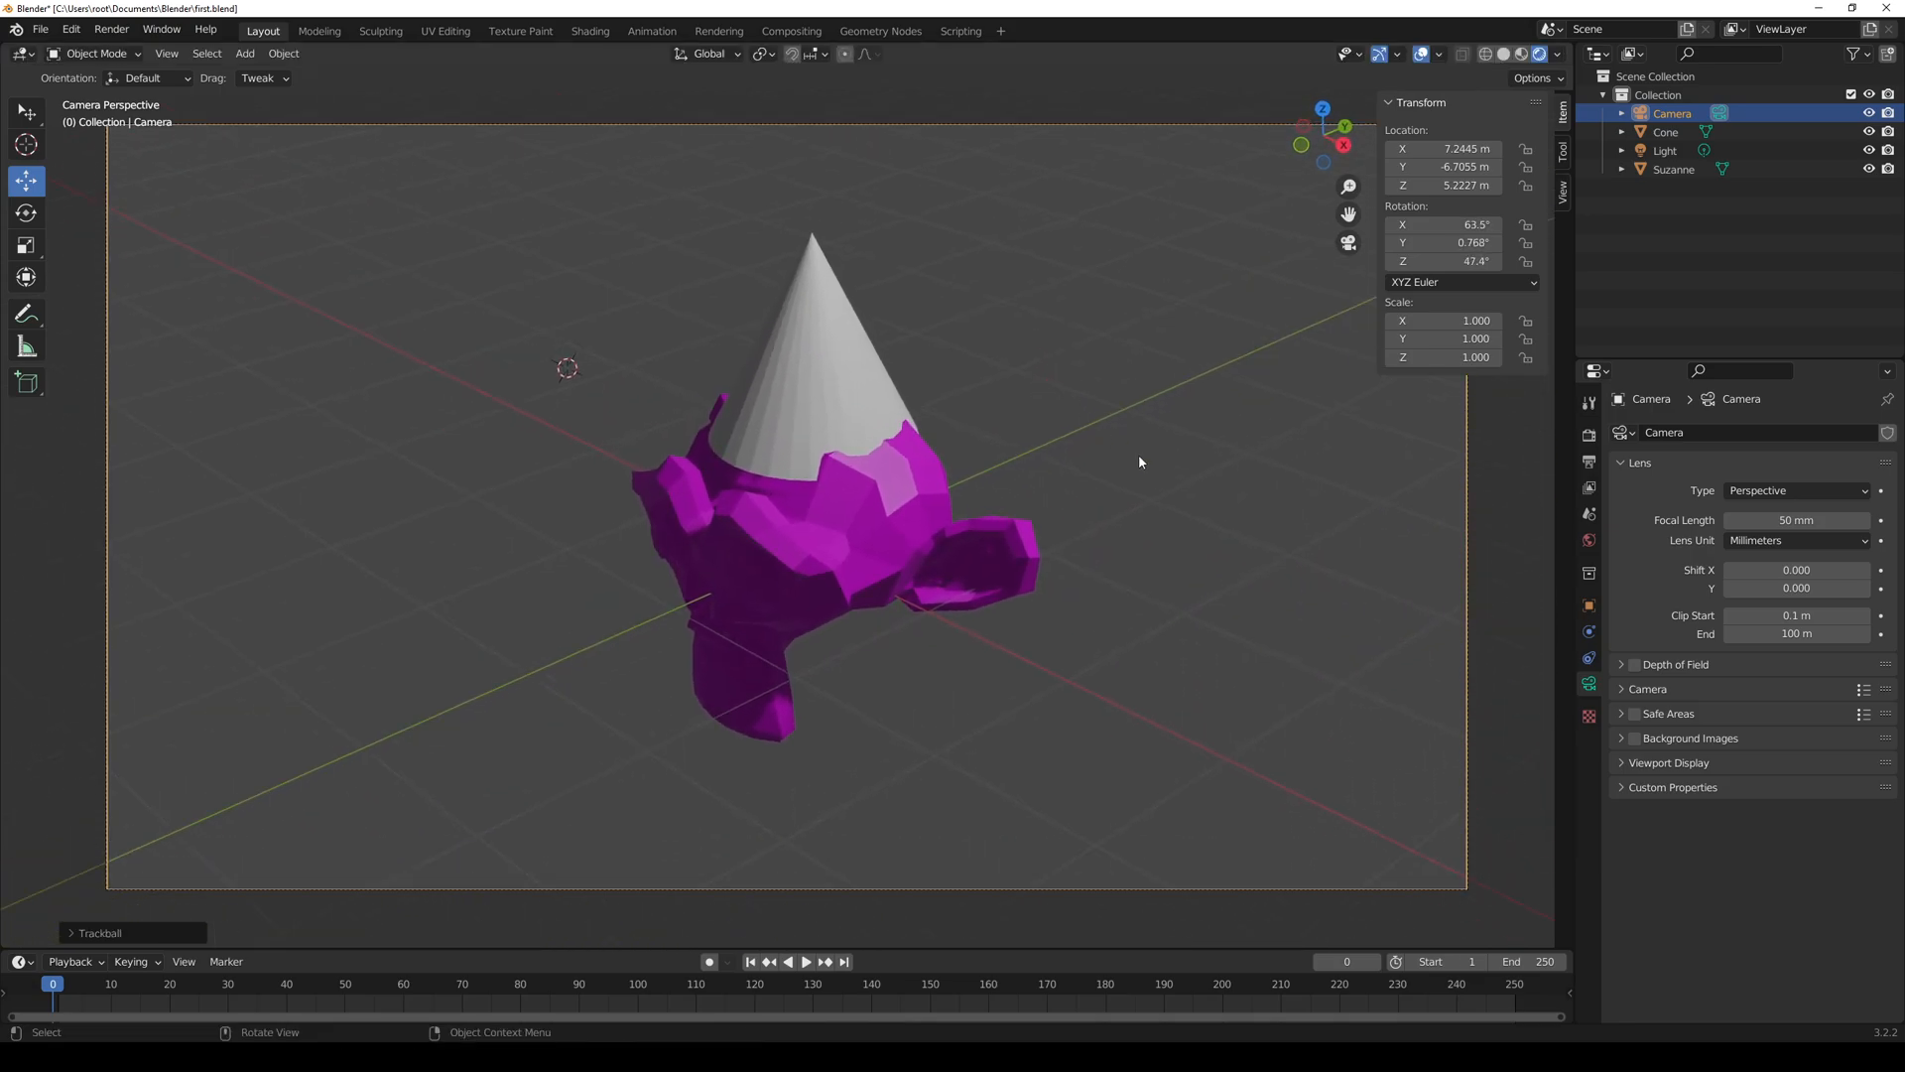
- Save the project, render the current frame and close the render window
key("ctrl+s")
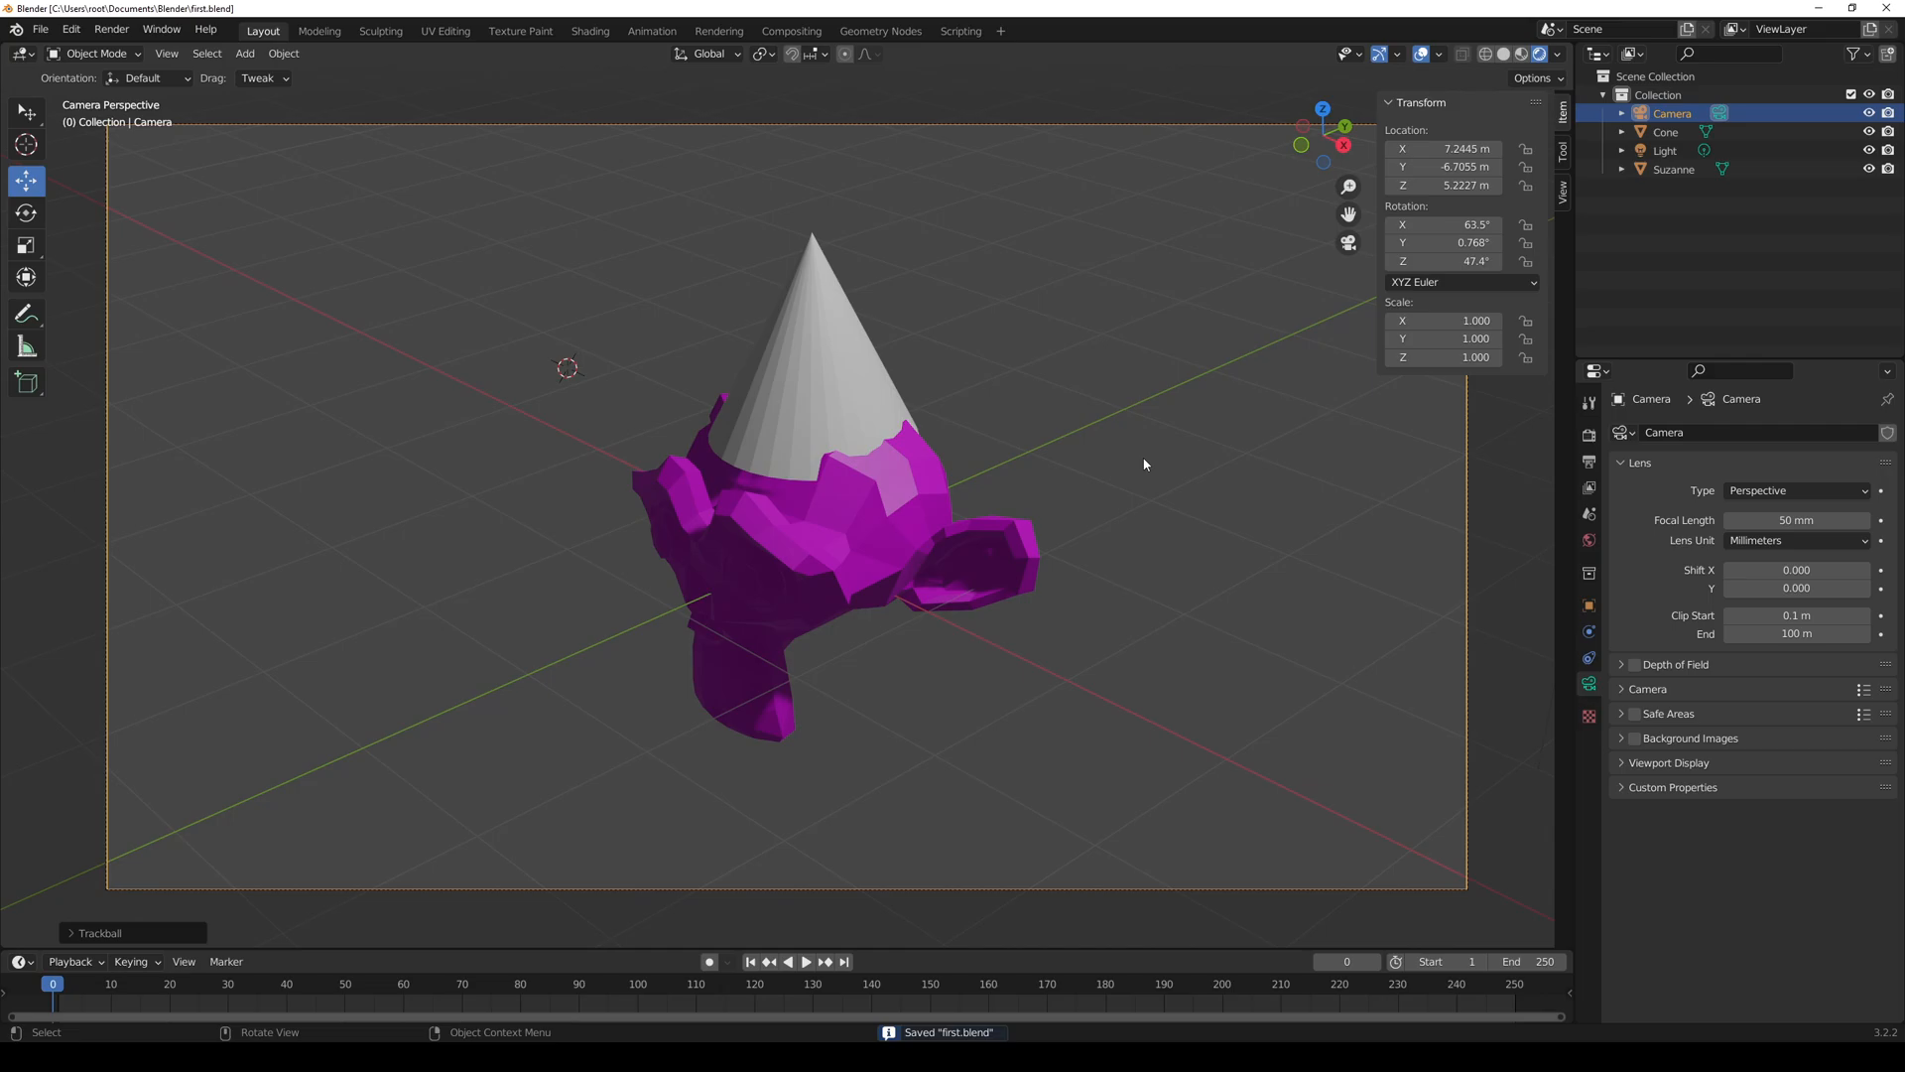
key("F12")
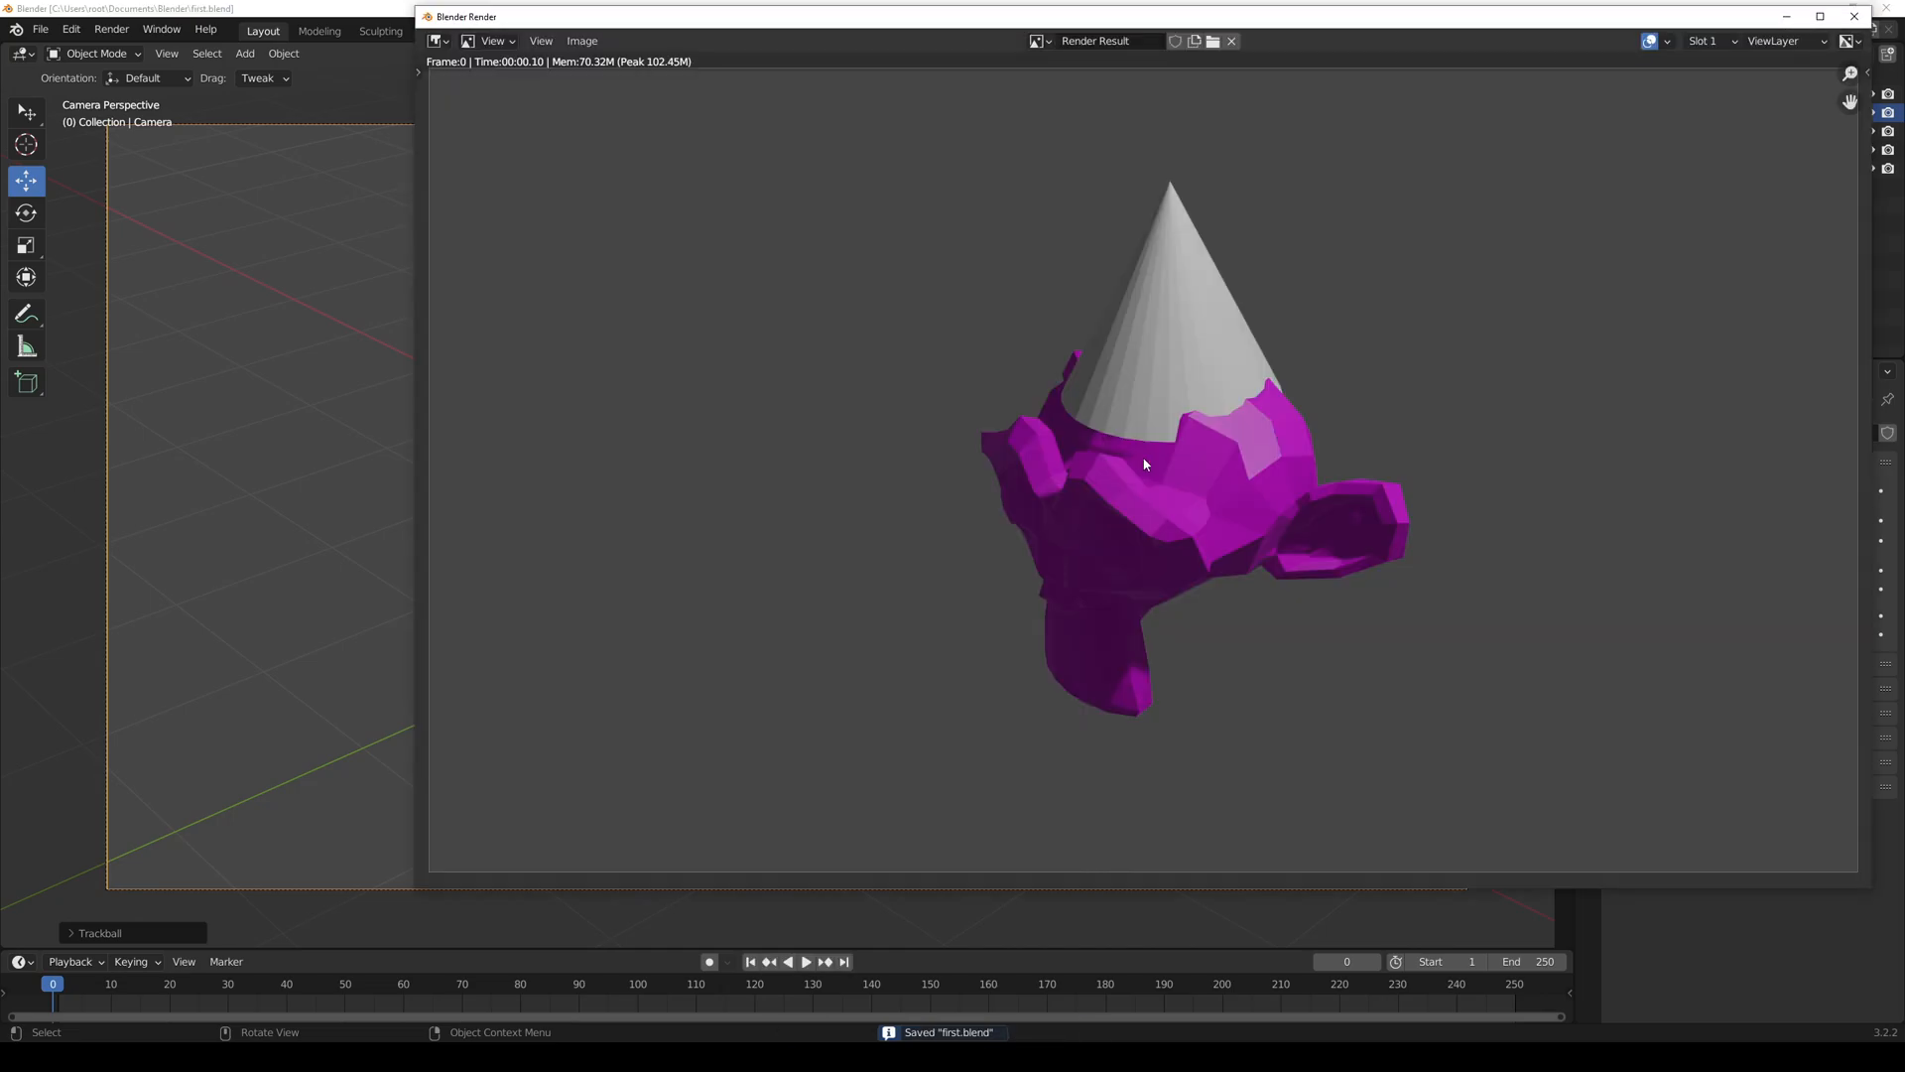
left_click(1854, 16)
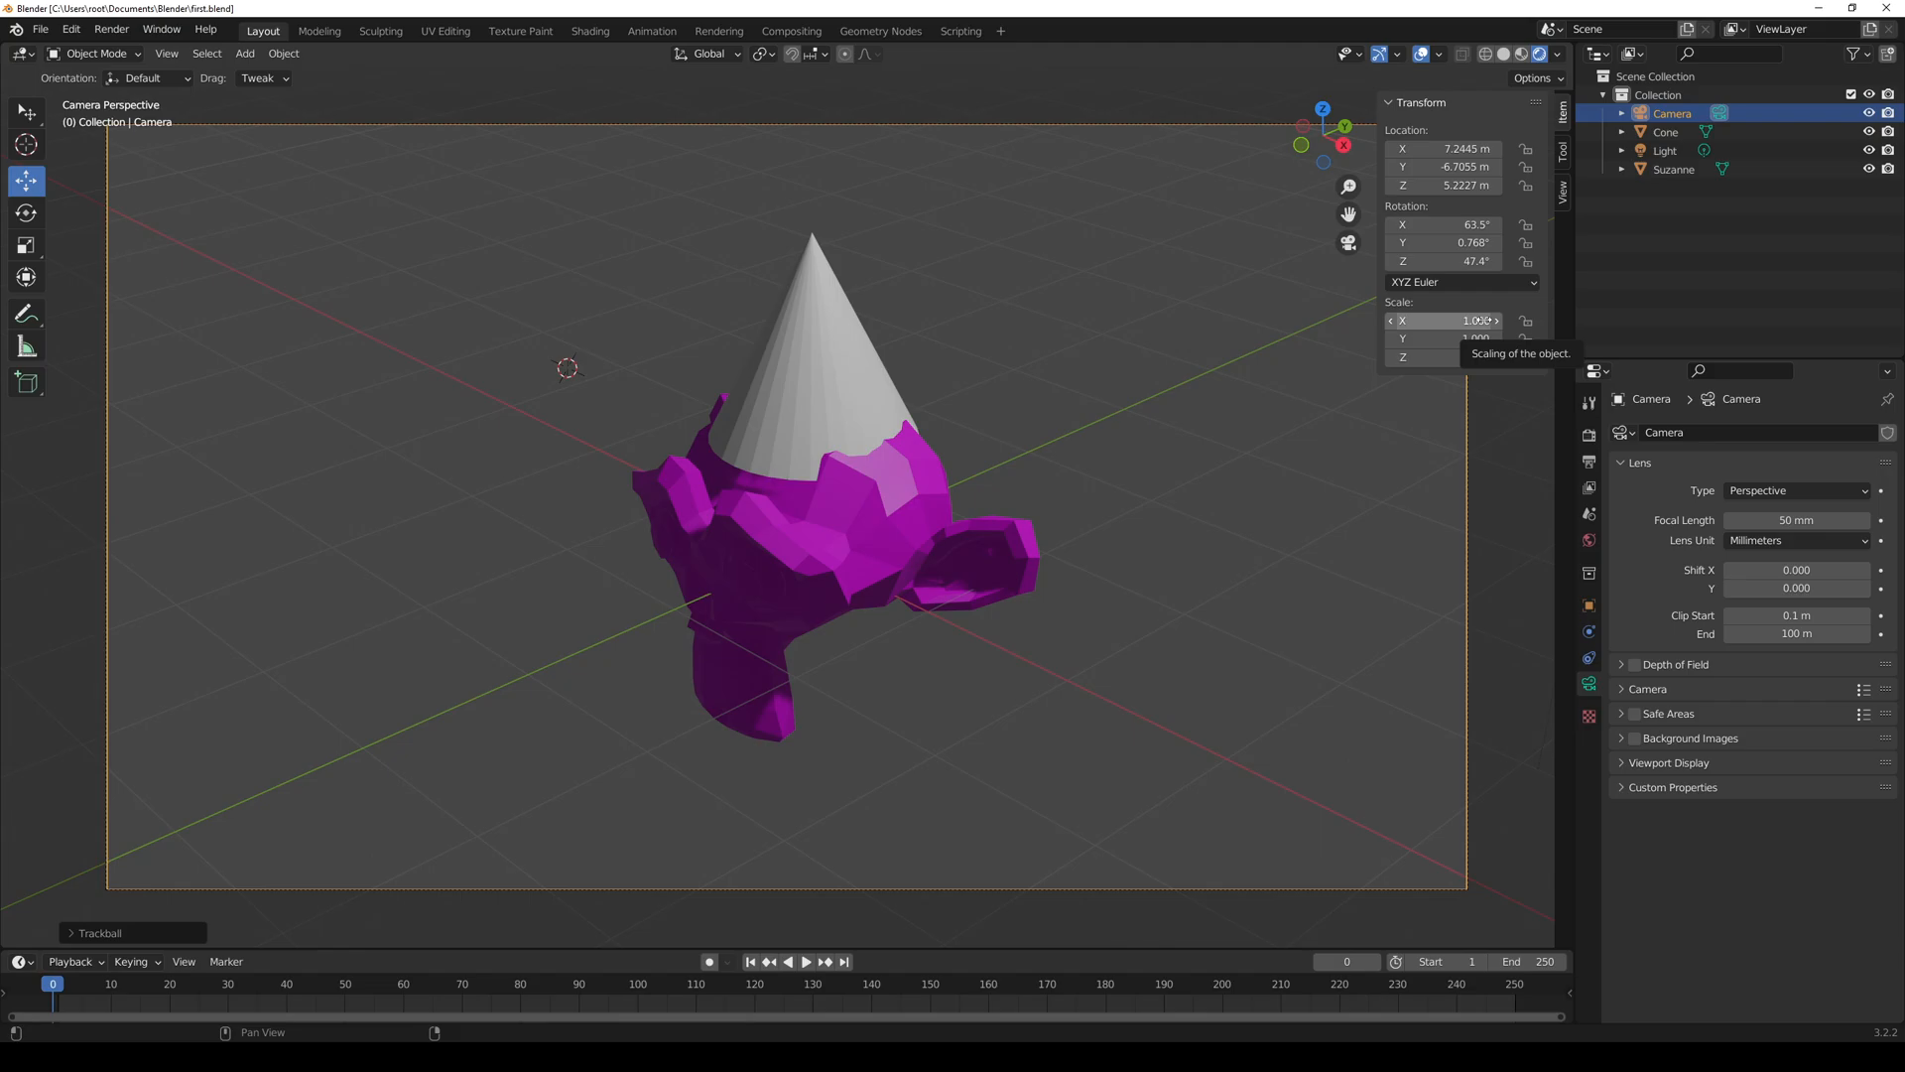
left_click(840, 391)
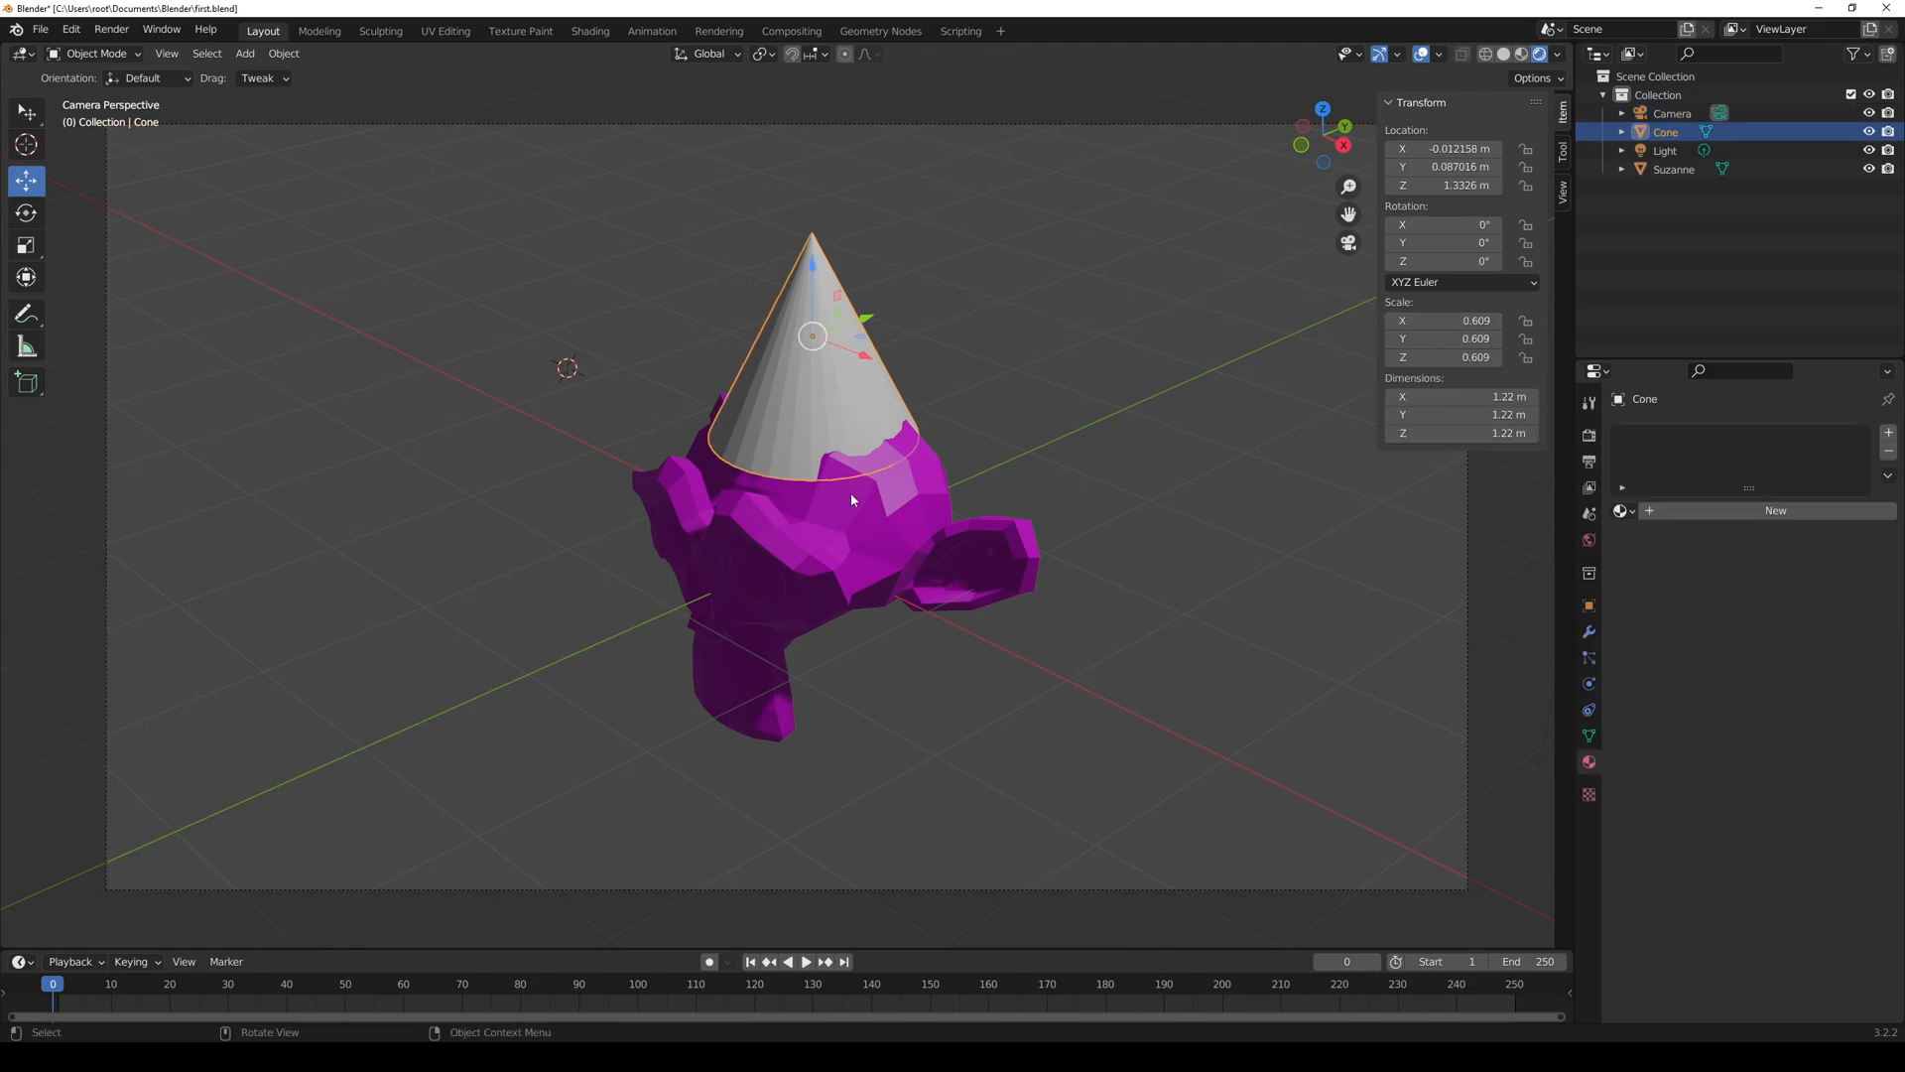
left_click(850, 481)
left_click(833, 382)
key("x")
key("Escape")
key("z")
key("Escape")
- Move the light in front of the monkey's face, to about X -0.44 m, Y -1.91 m, Z 3.11 m
middle_click_drag(913, 471, 986, 596)
scroll(973, 595, "up", 4)
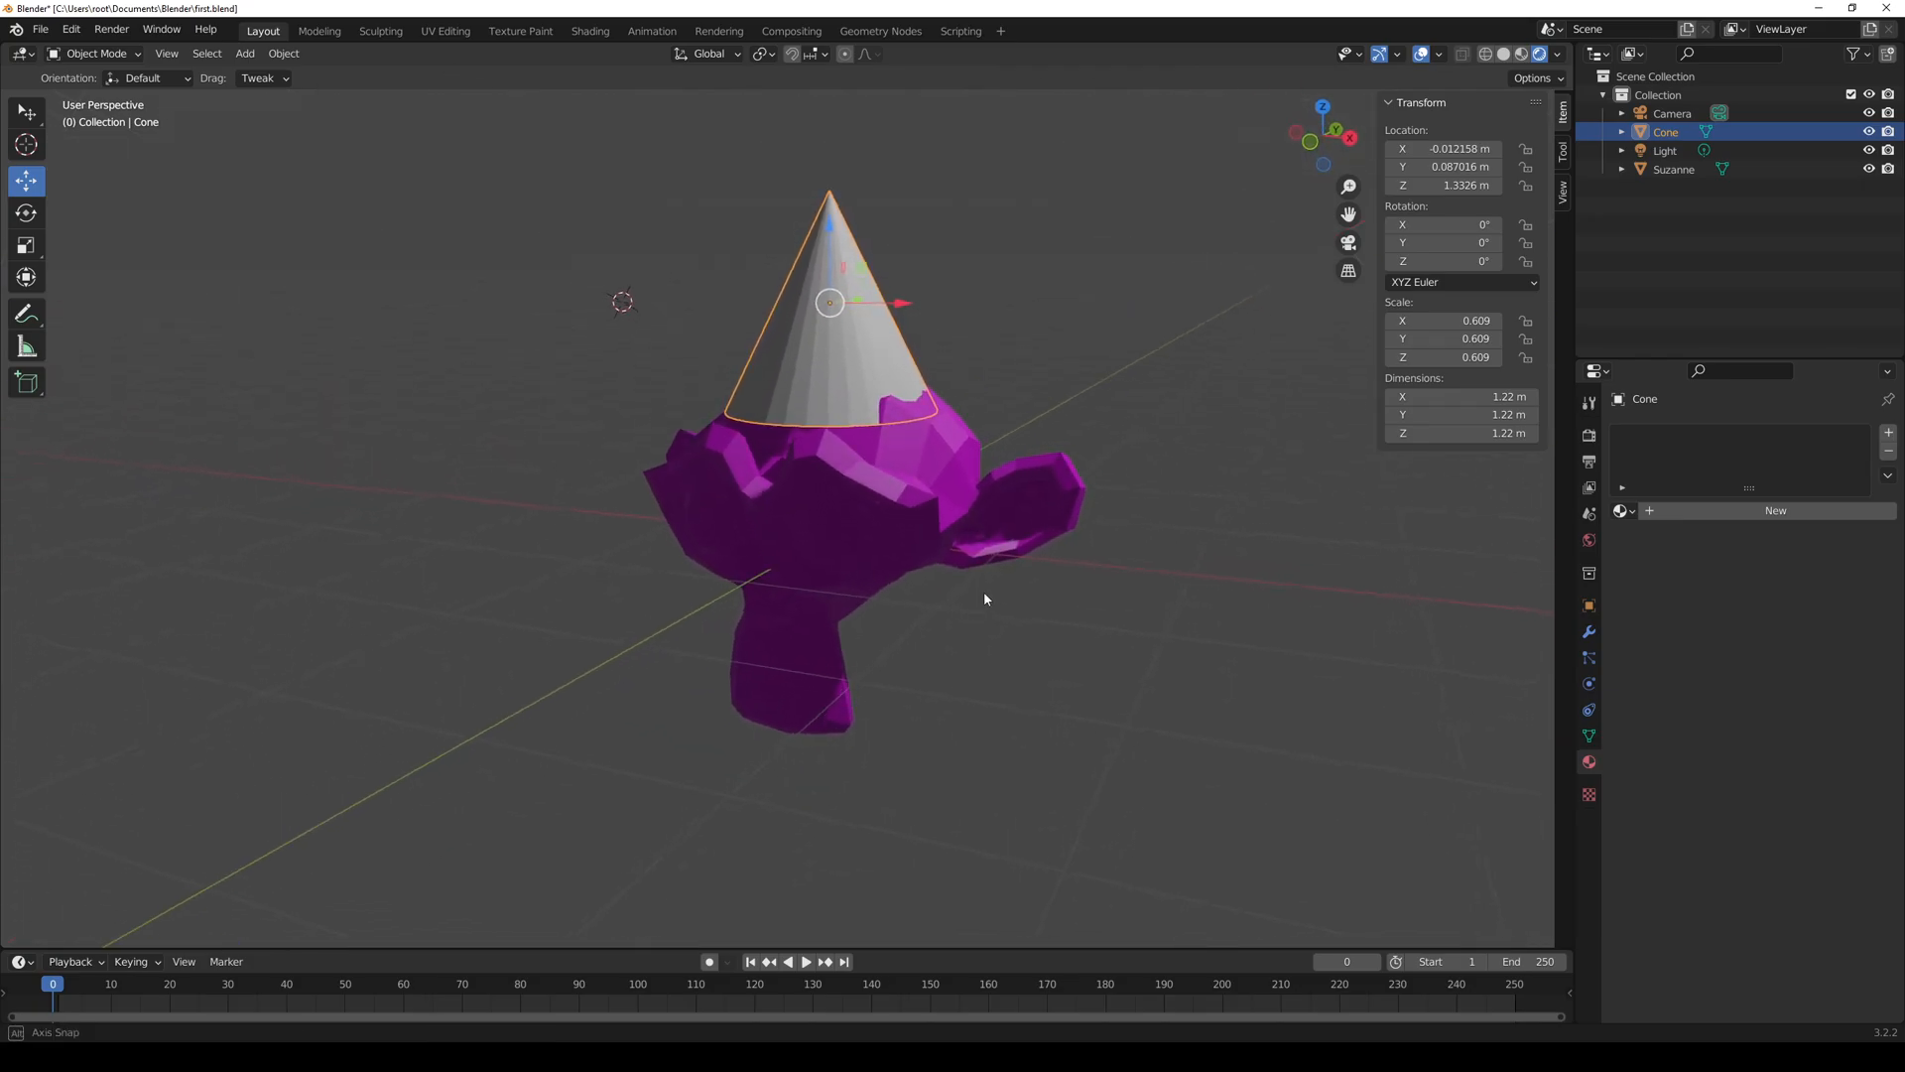
left_click(1667, 152)
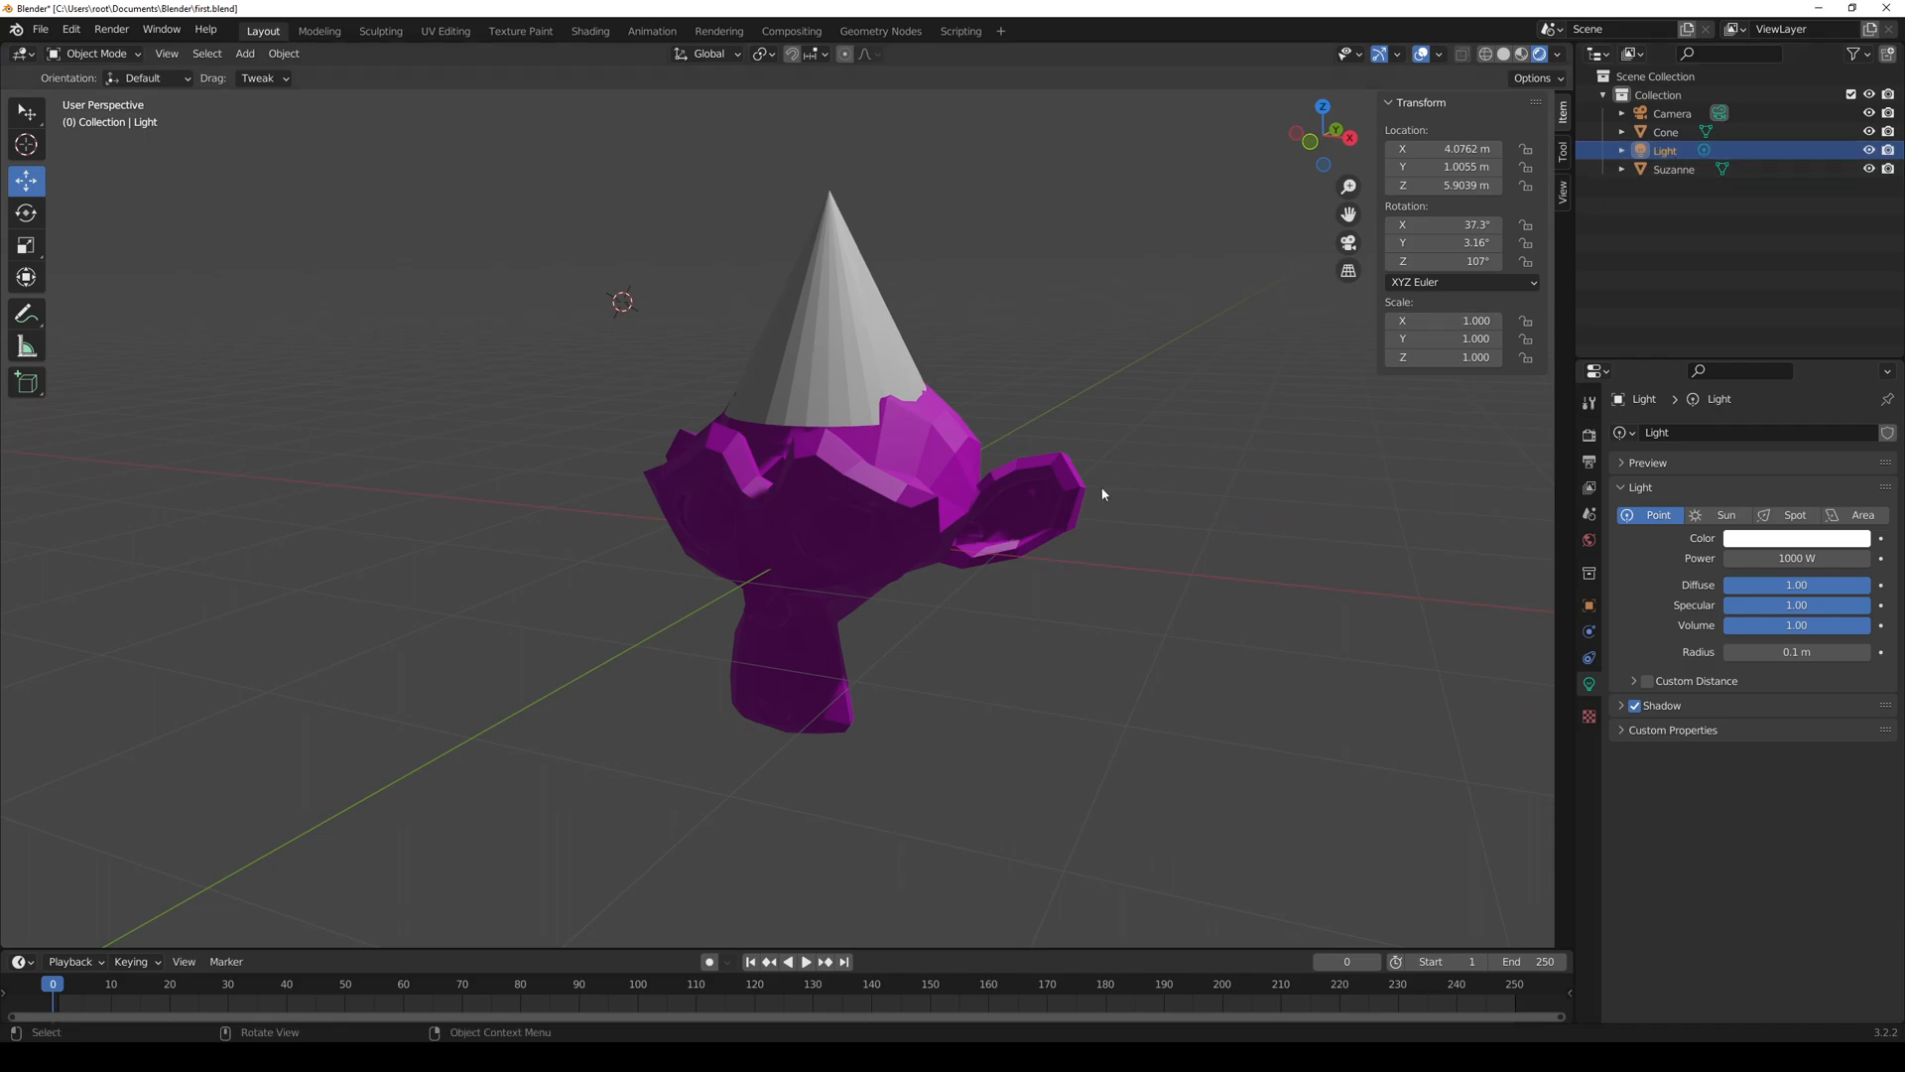
key("r")
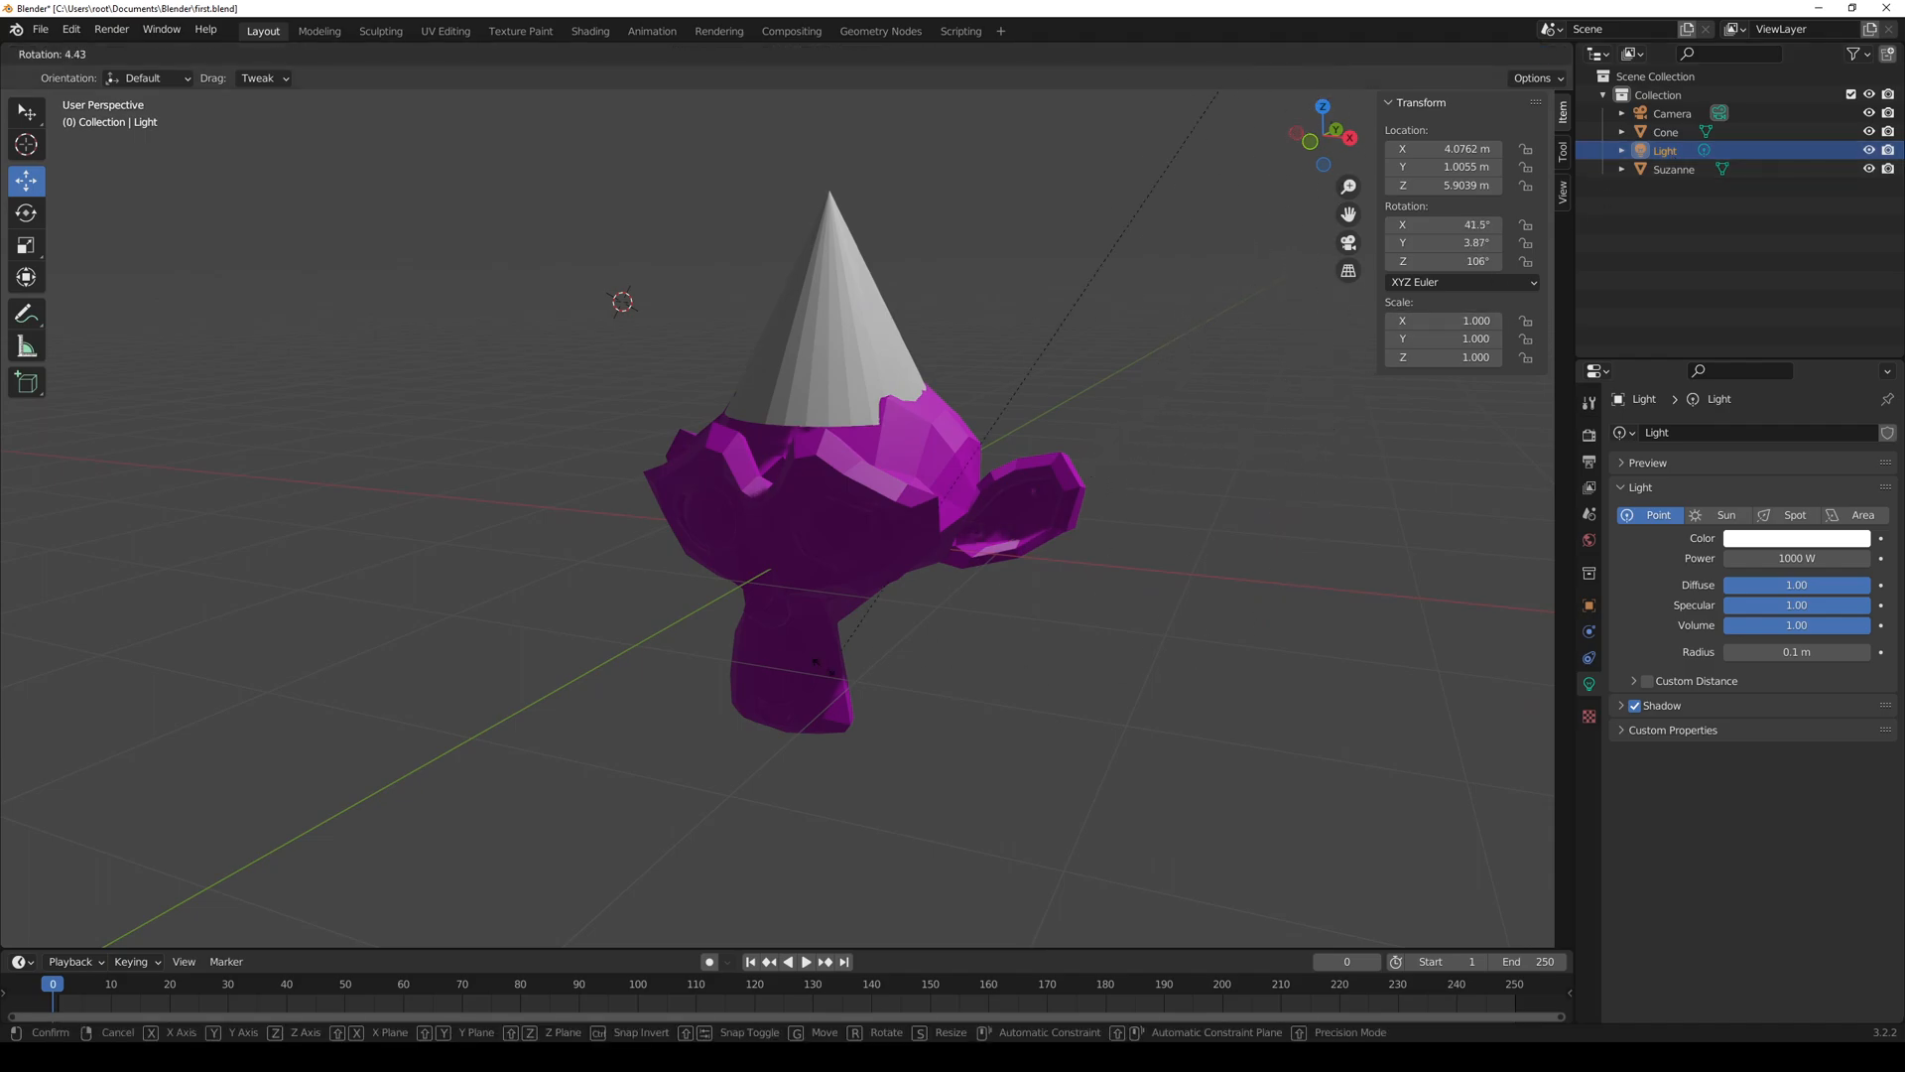
key("g")
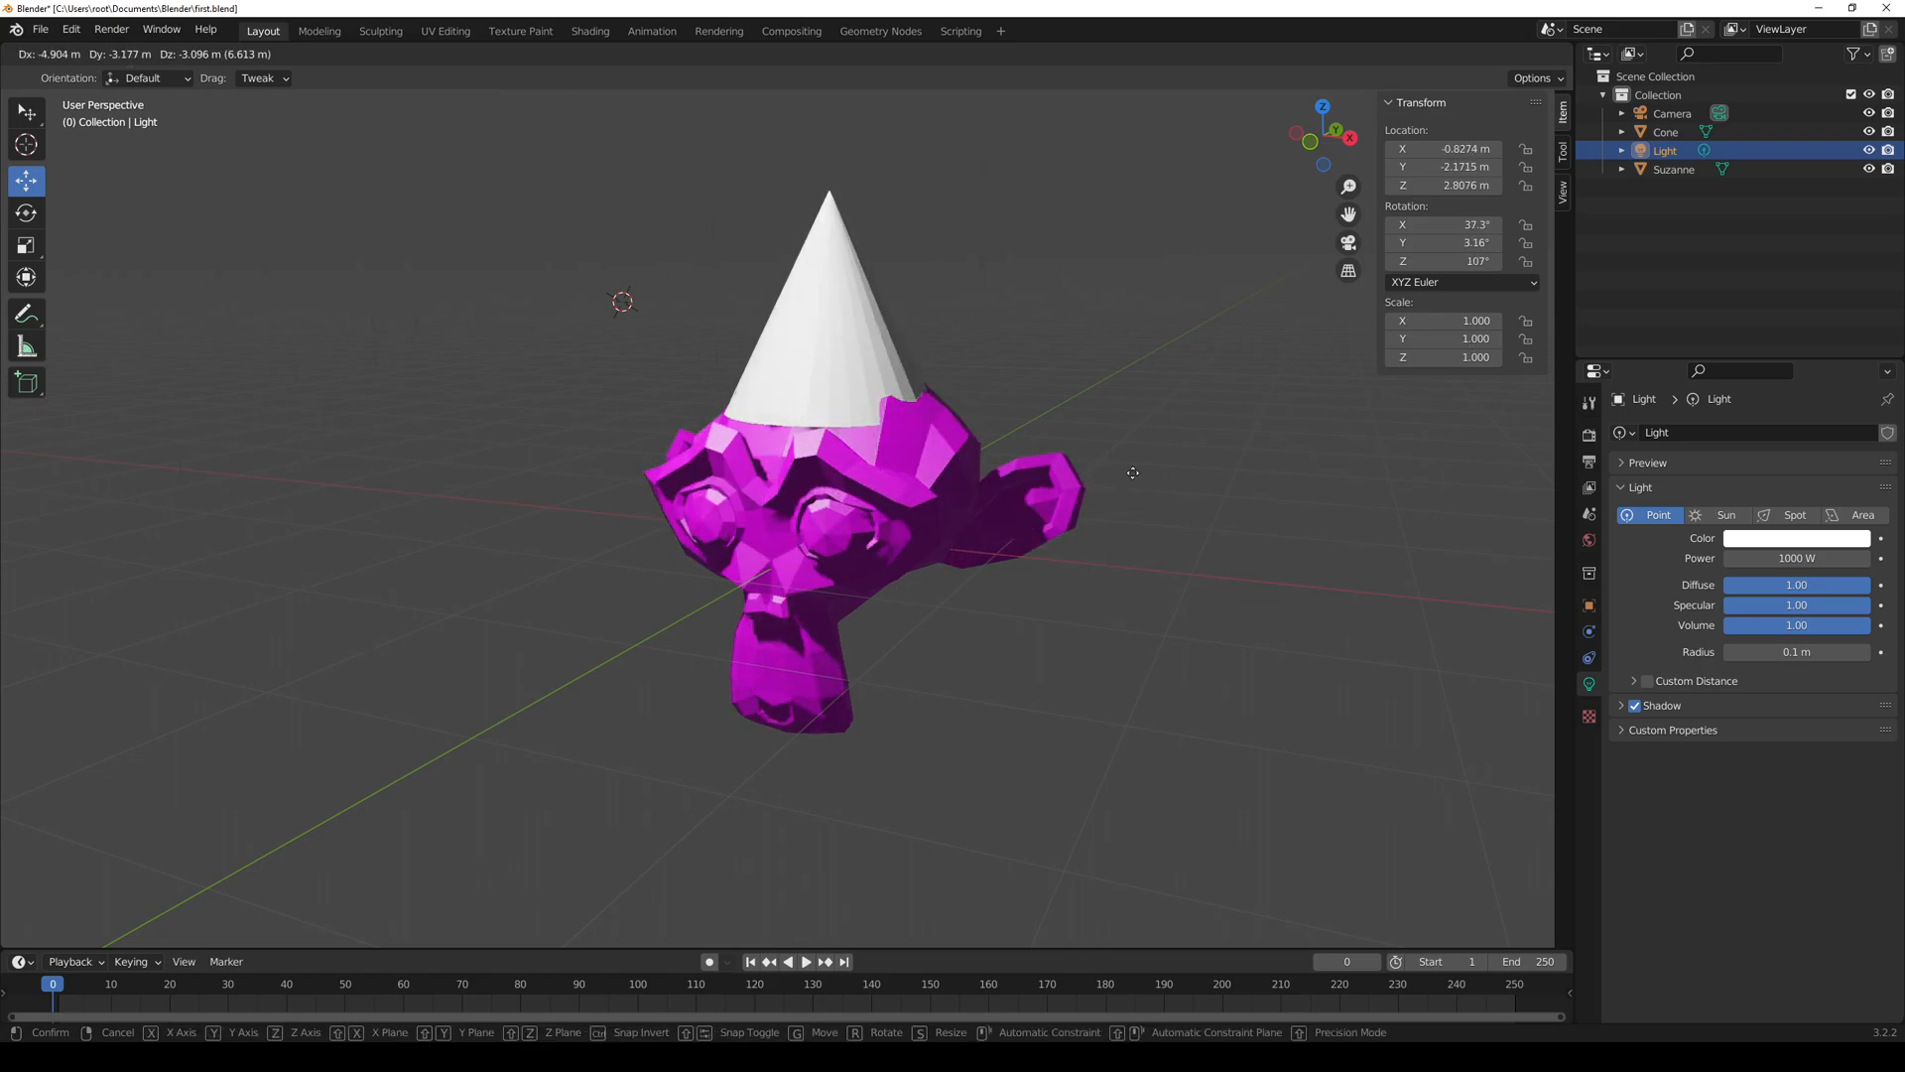
left_click(1110, 437)
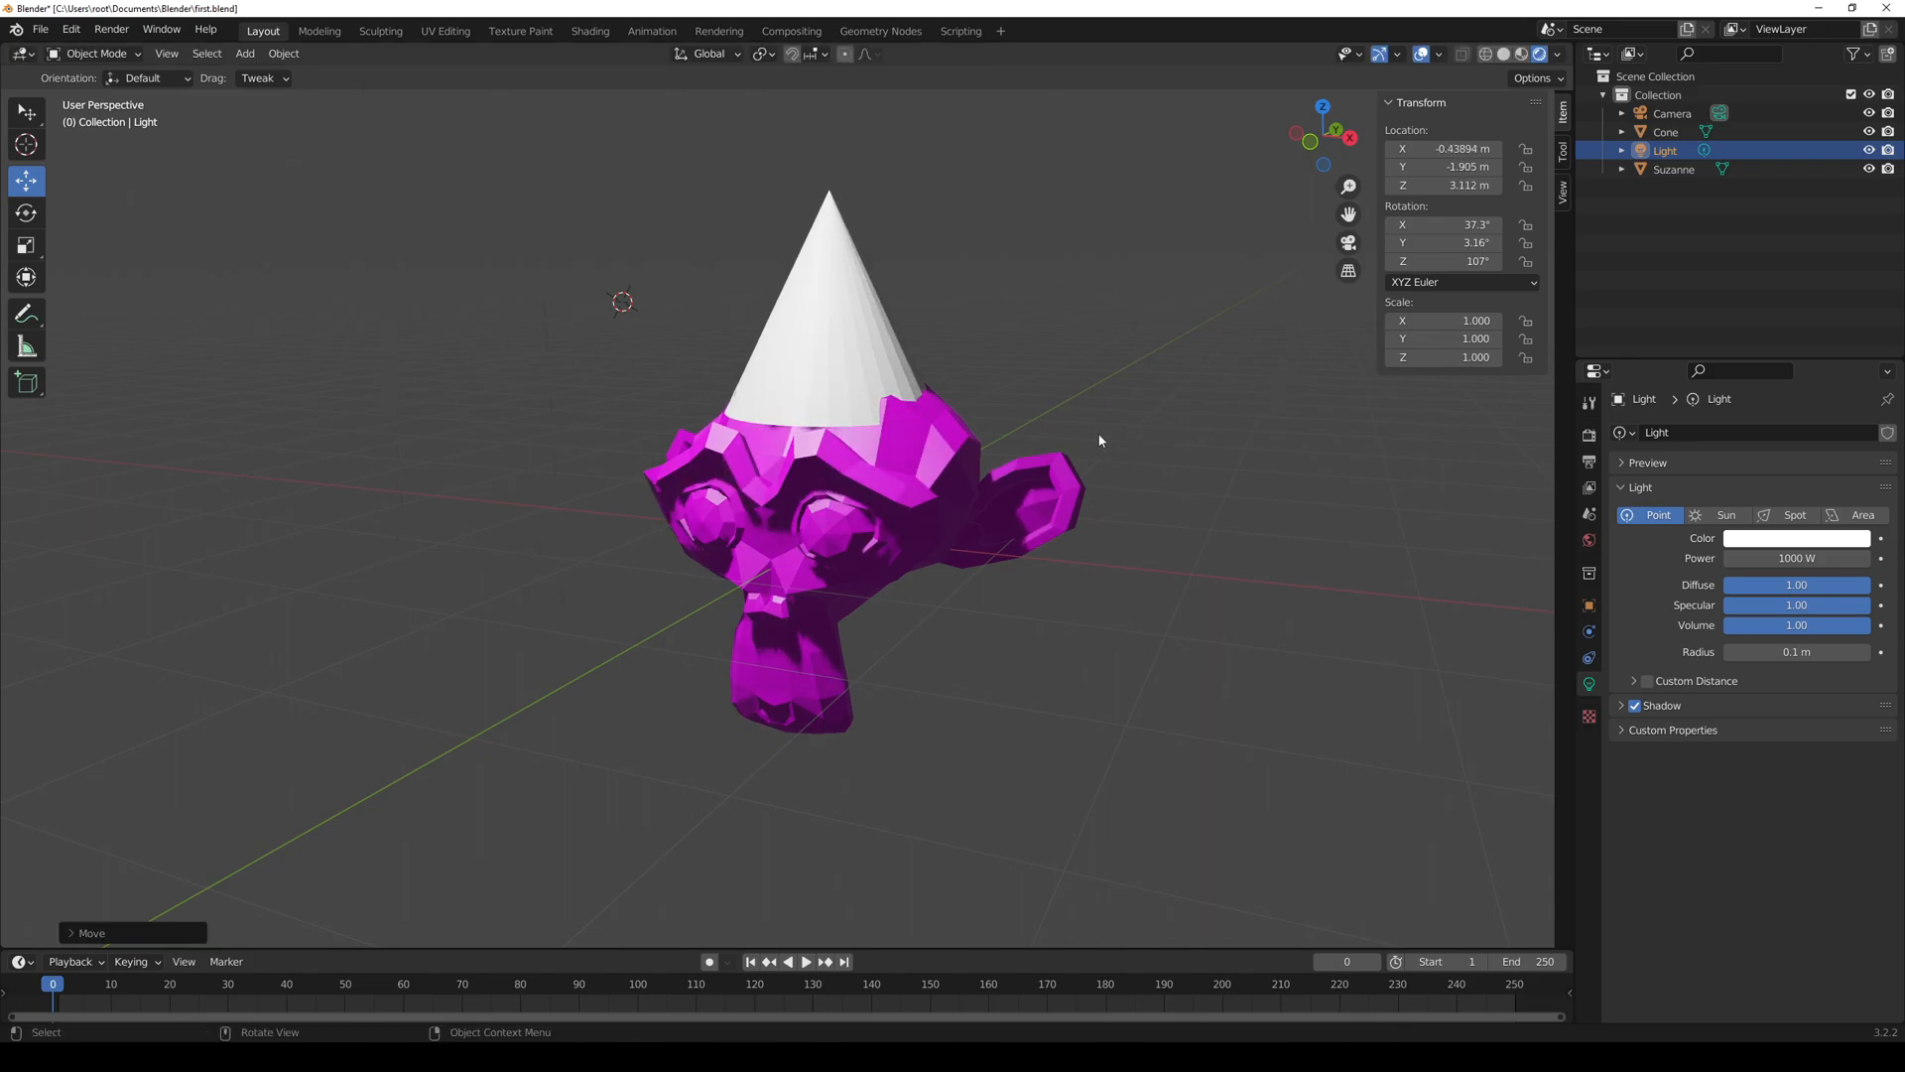
- Save the project again, render the relit scene, return to the camera view and repeat the render
key("ctrl+s")
key("F12")
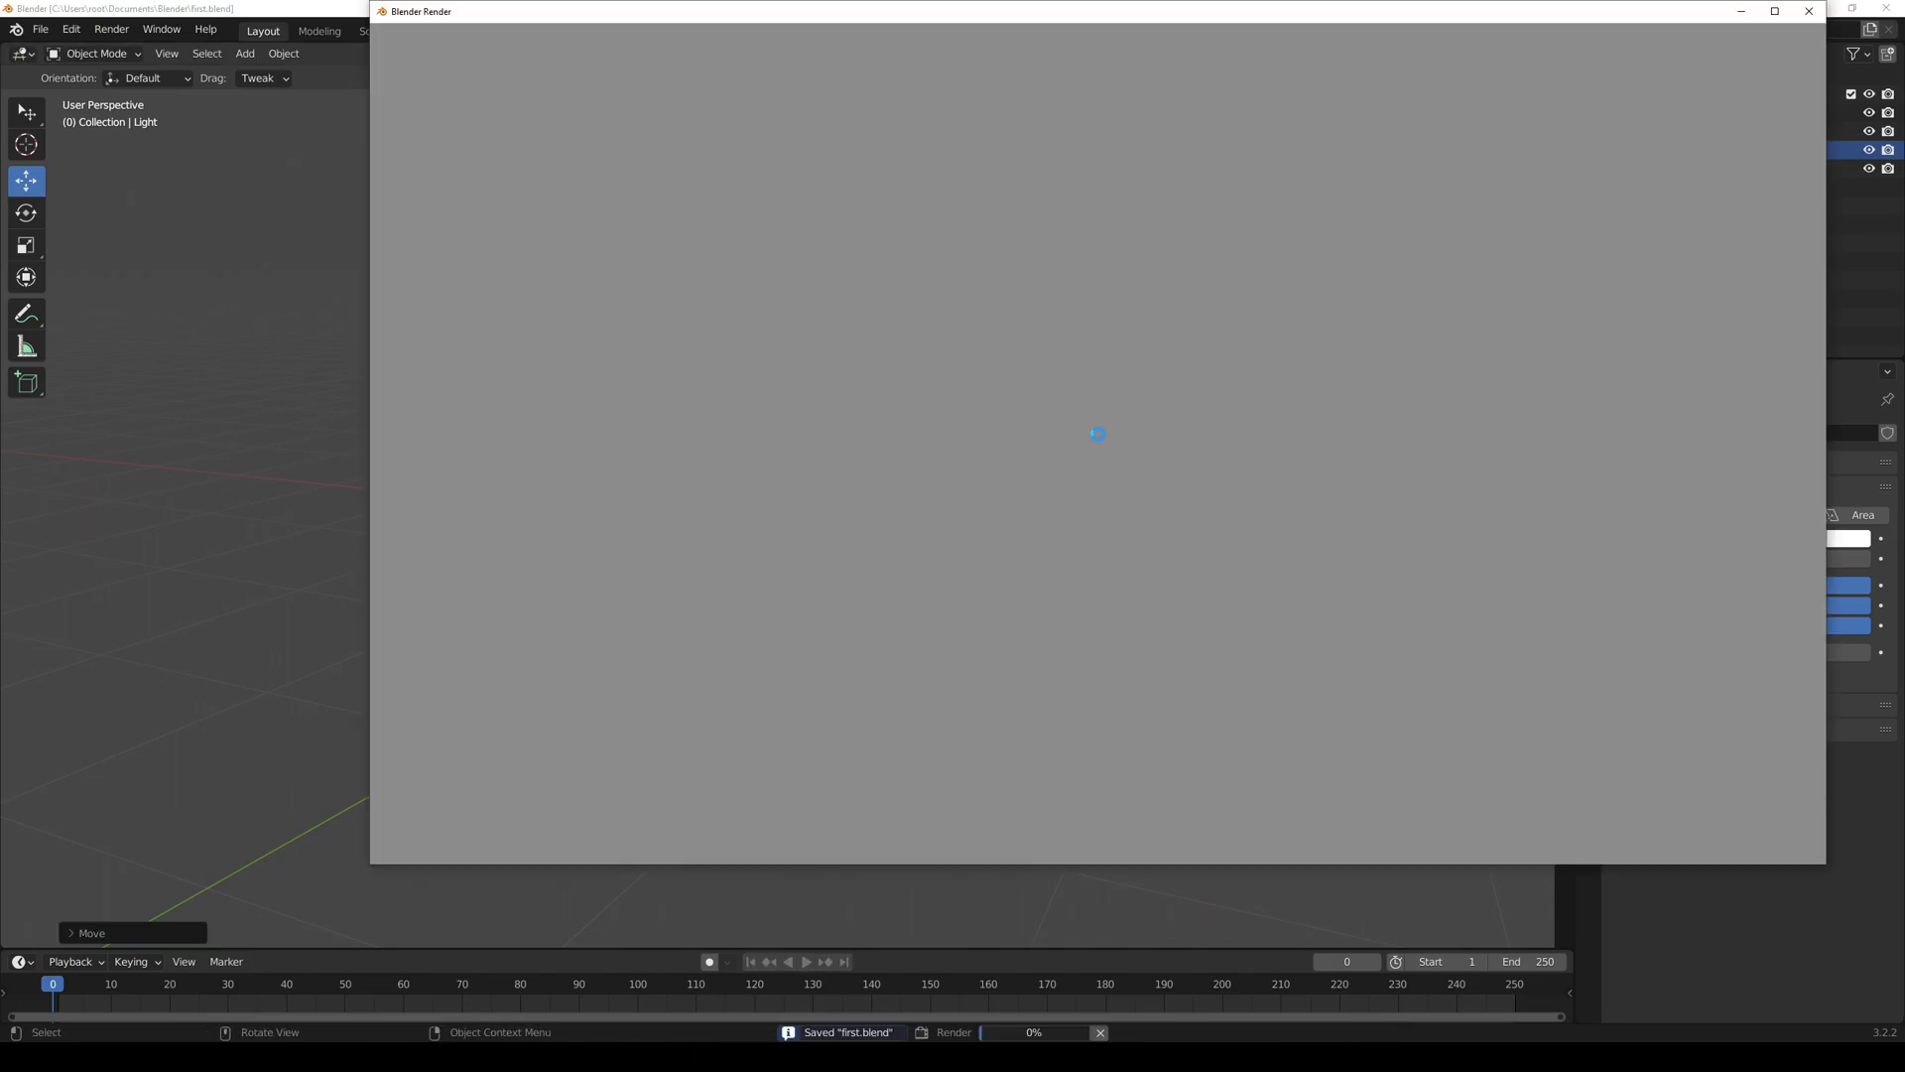
left_click(1809, 11)
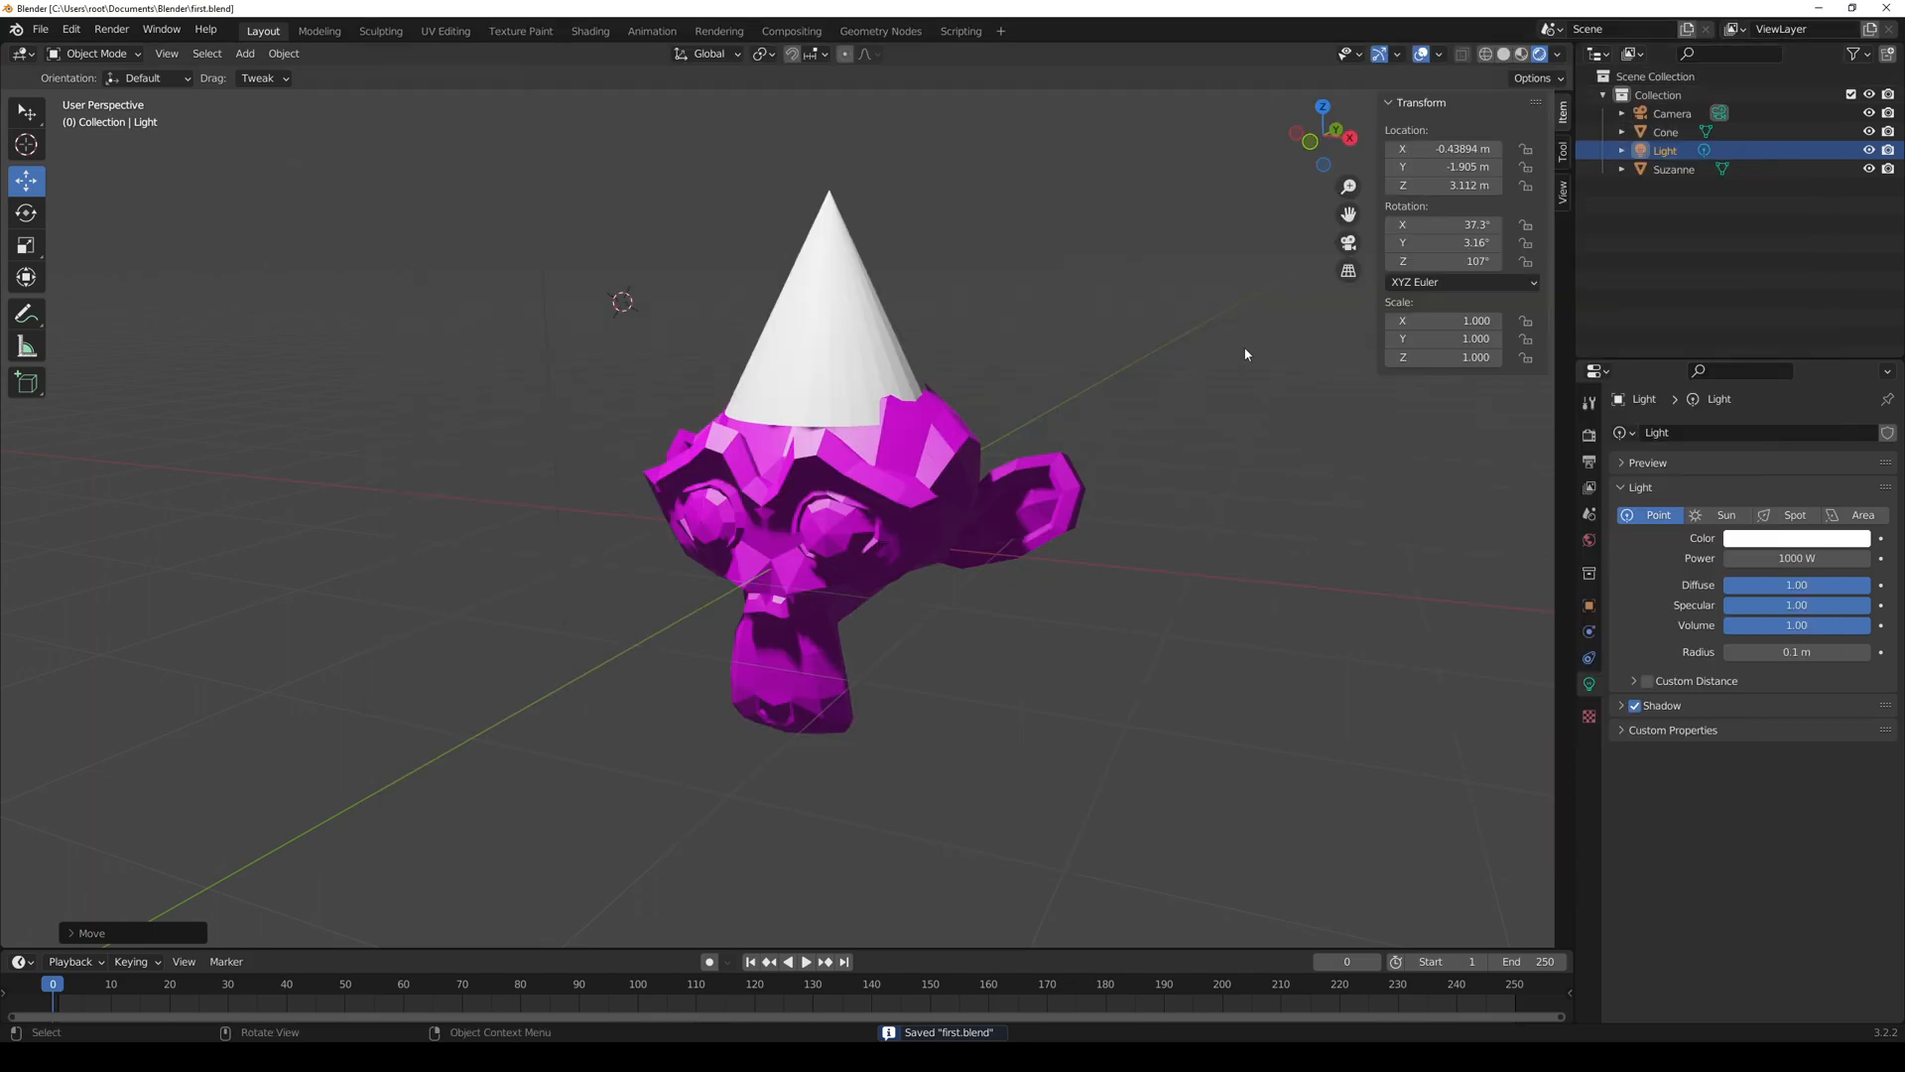
key("KP_0")
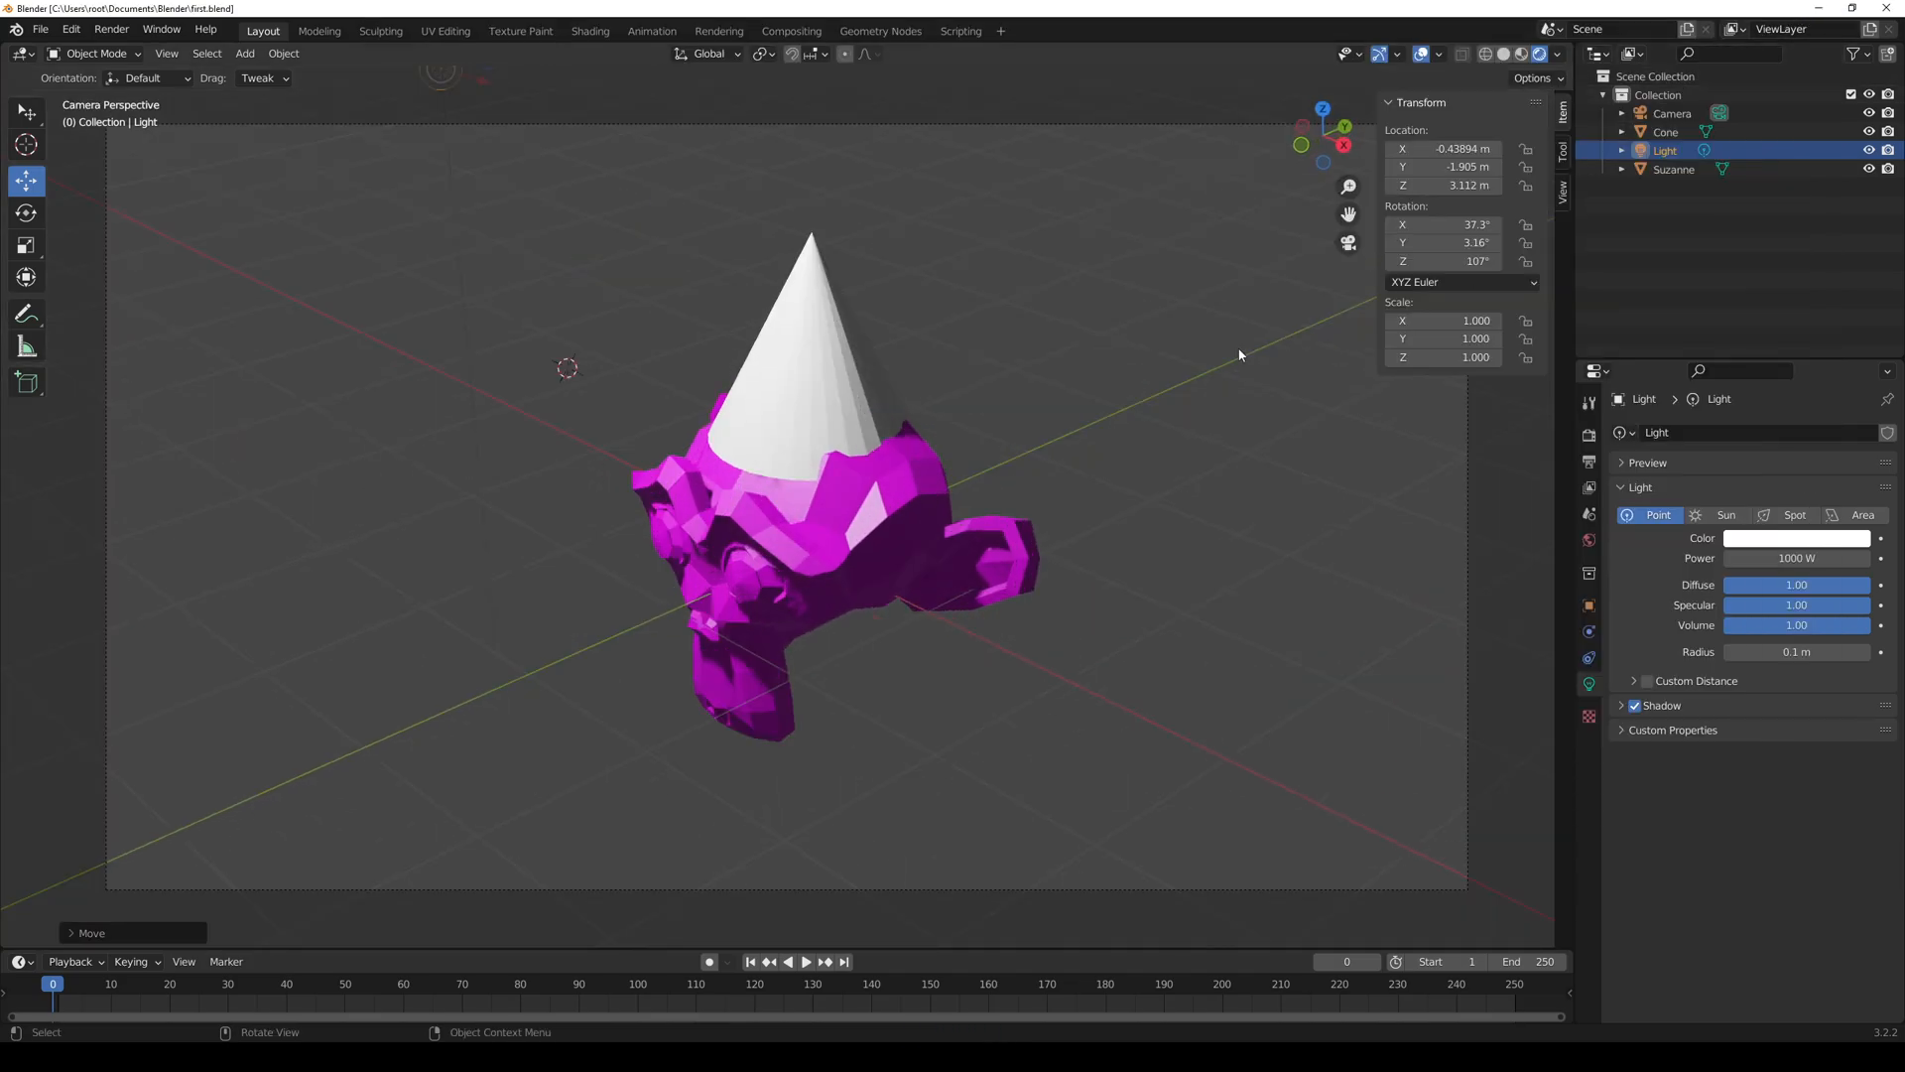
key("F12")
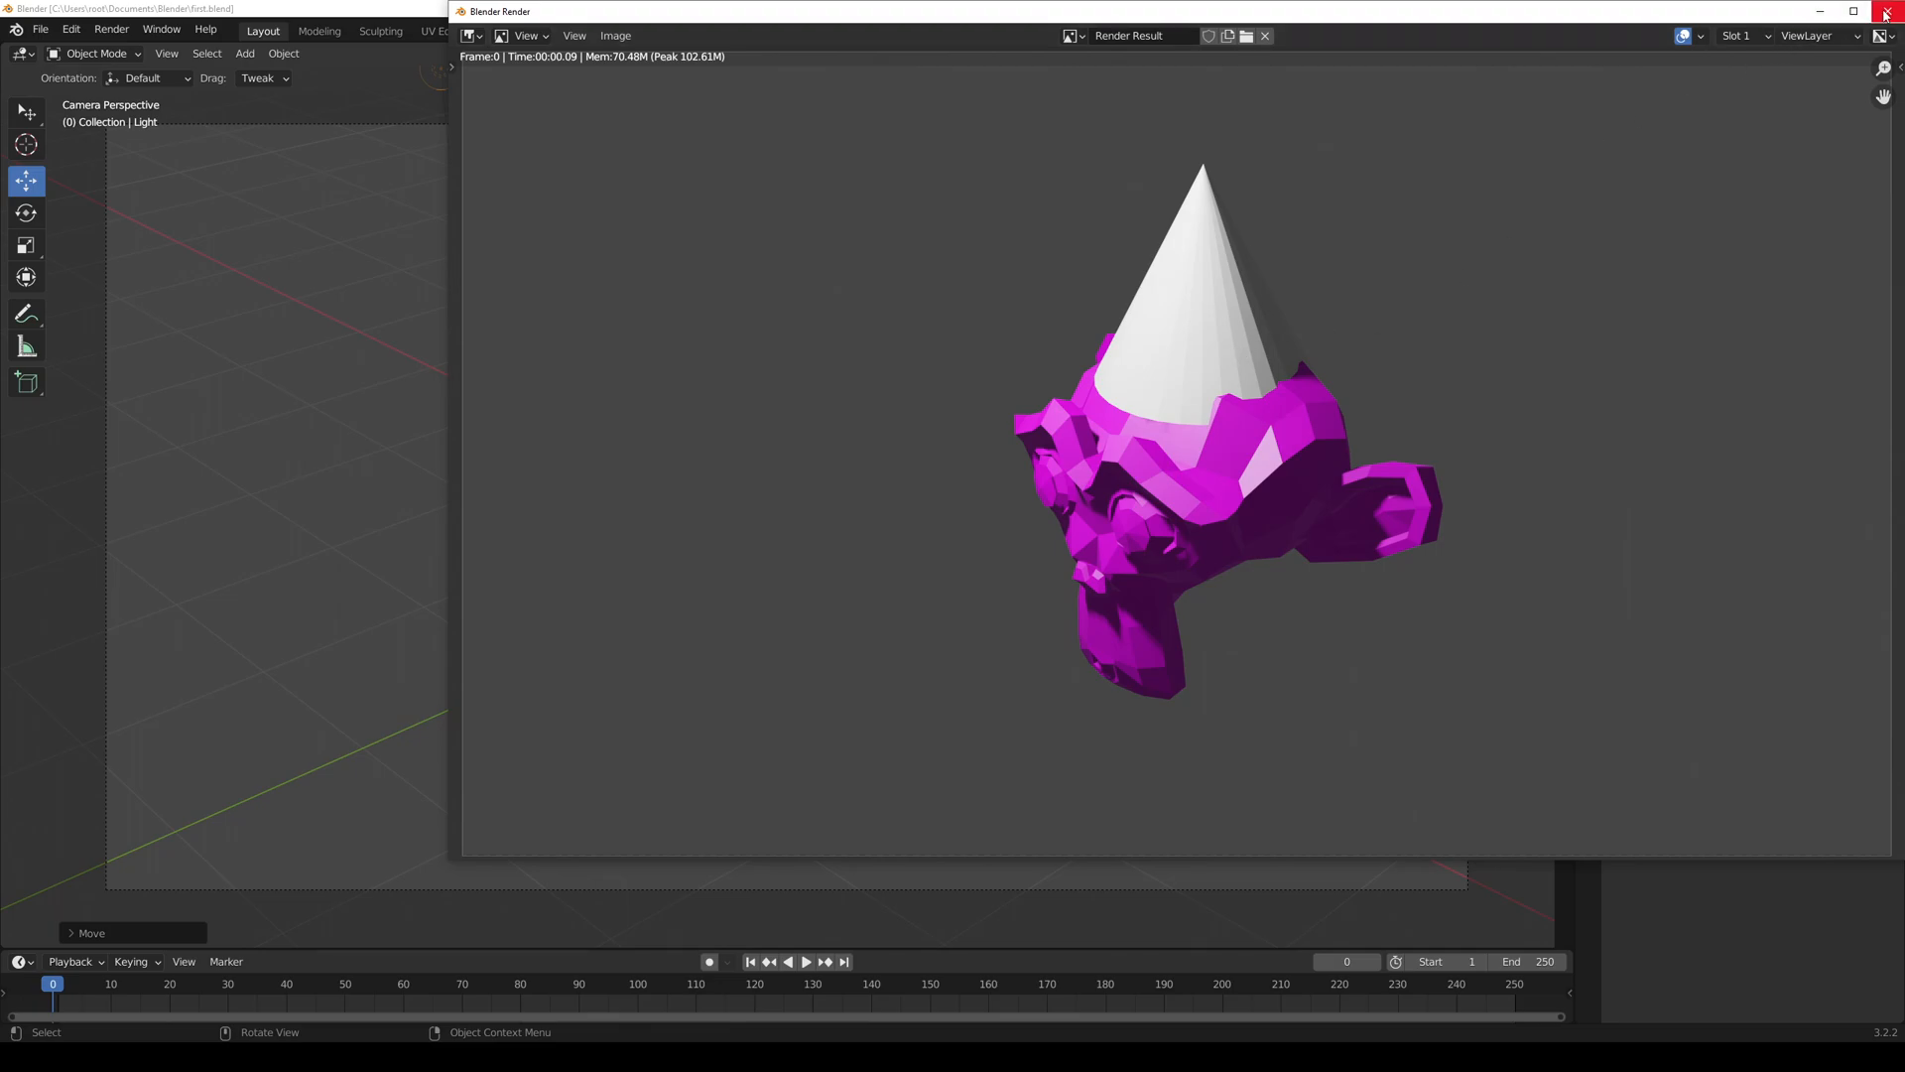
left_click(1885, 12)
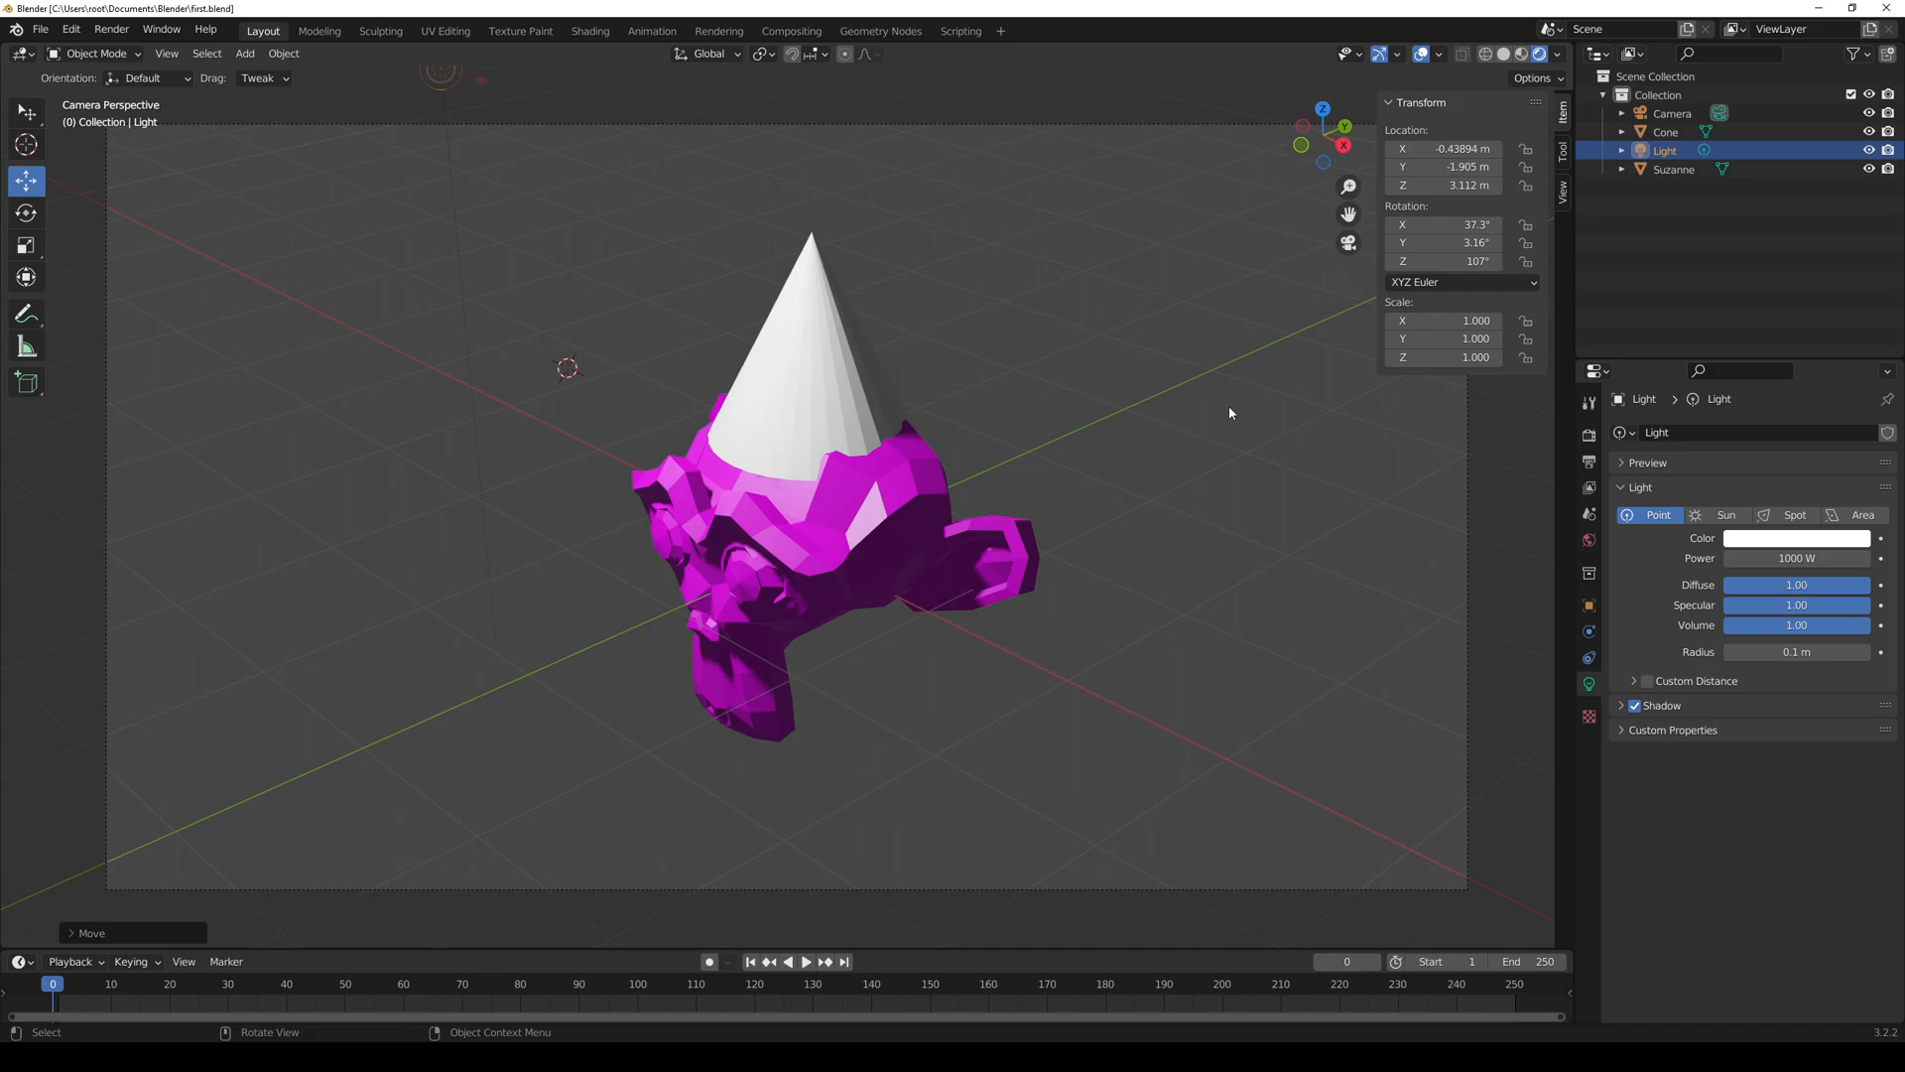
- Start a new General project and delete the default cube from the scene
left_click(39, 29)
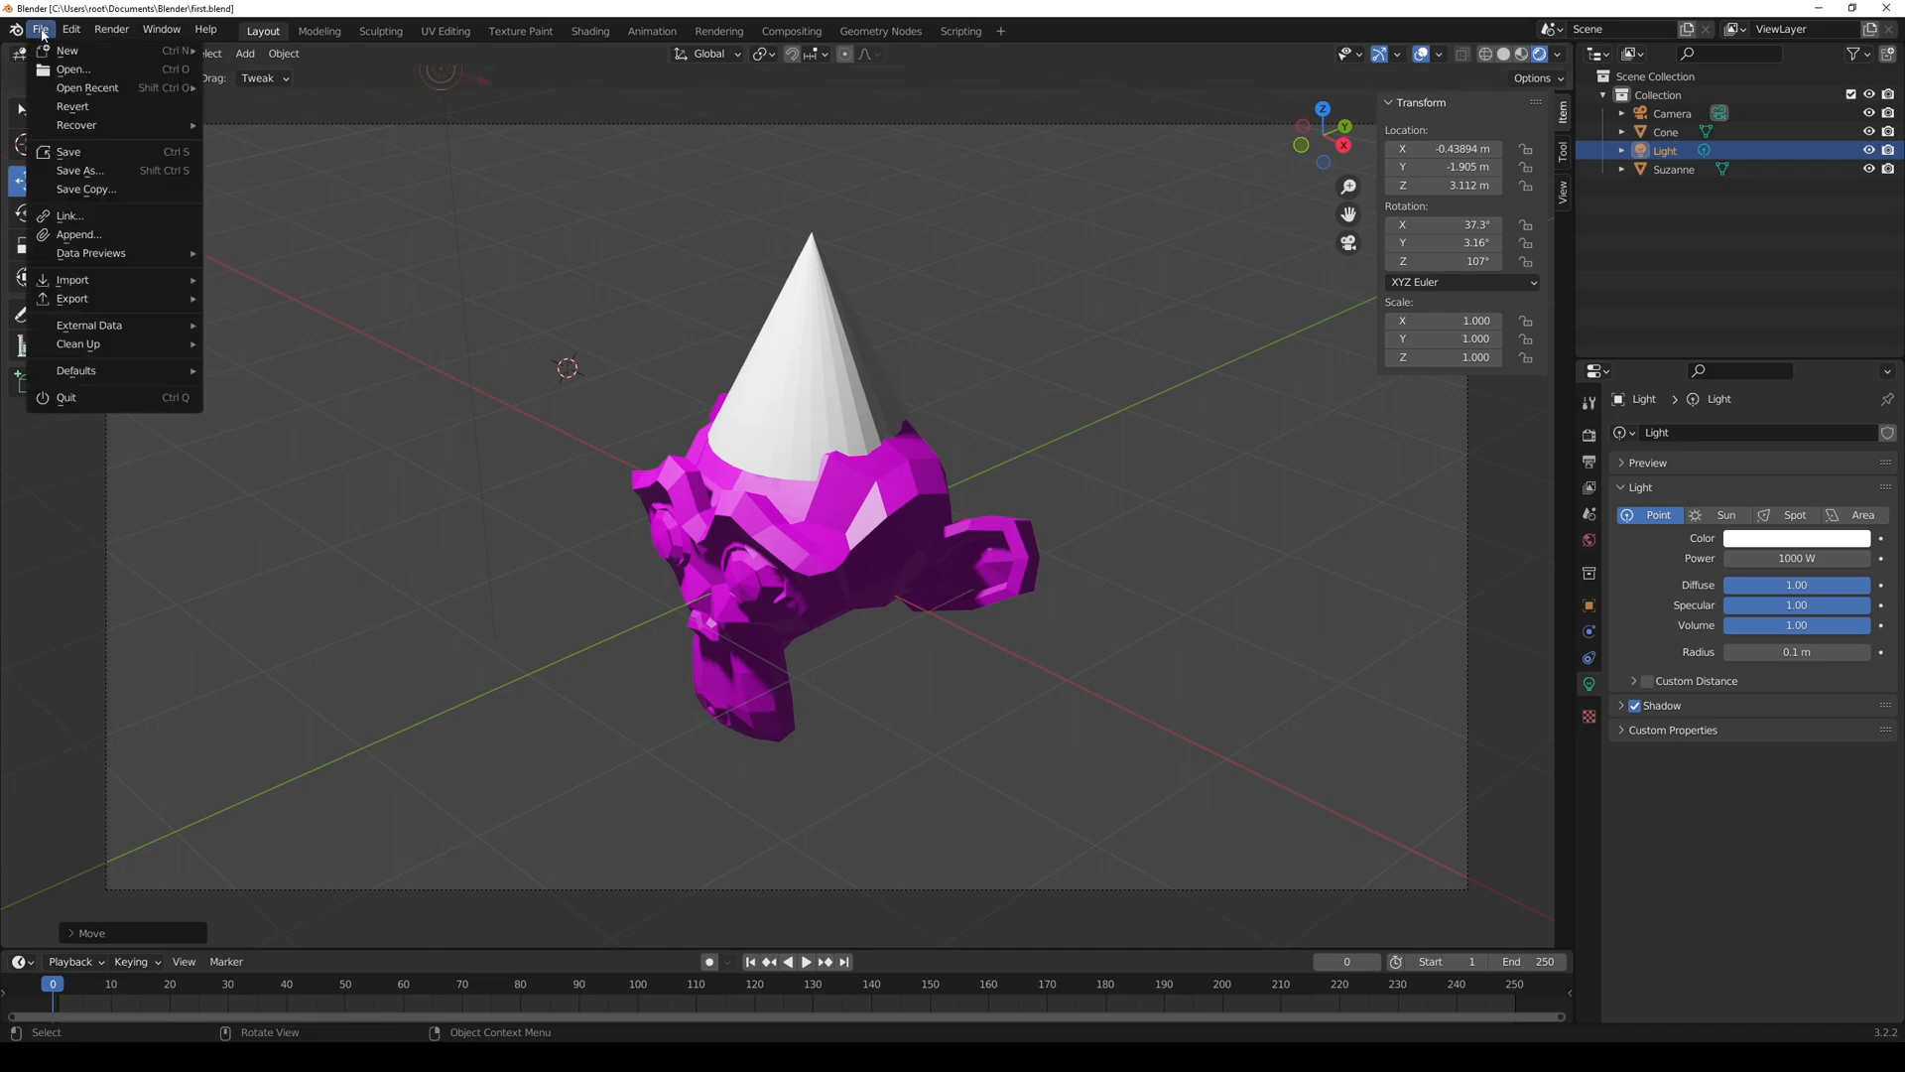
mouse_move(58, 51)
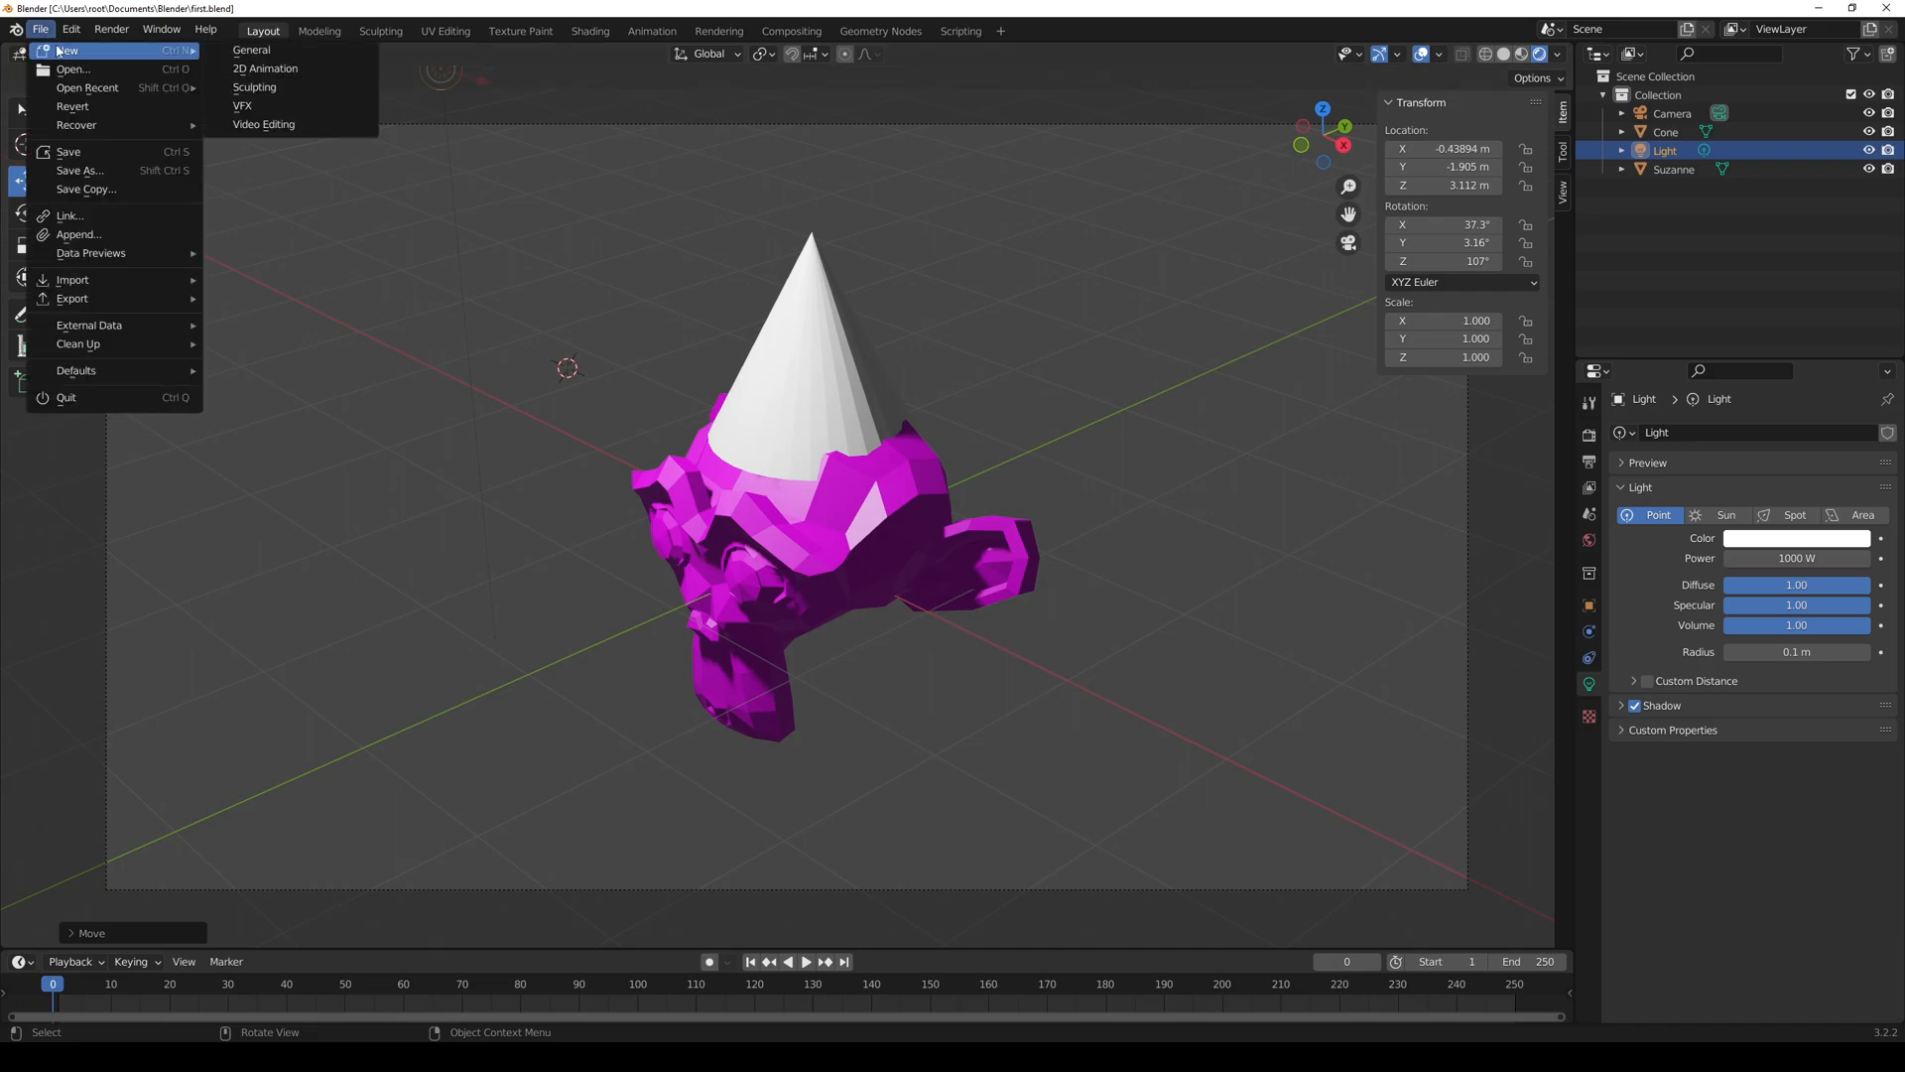
left_click(260, 49)
middle_click_drag(789, 508, 595, 572)
middle_click_drag(747, 585, 734, 587)
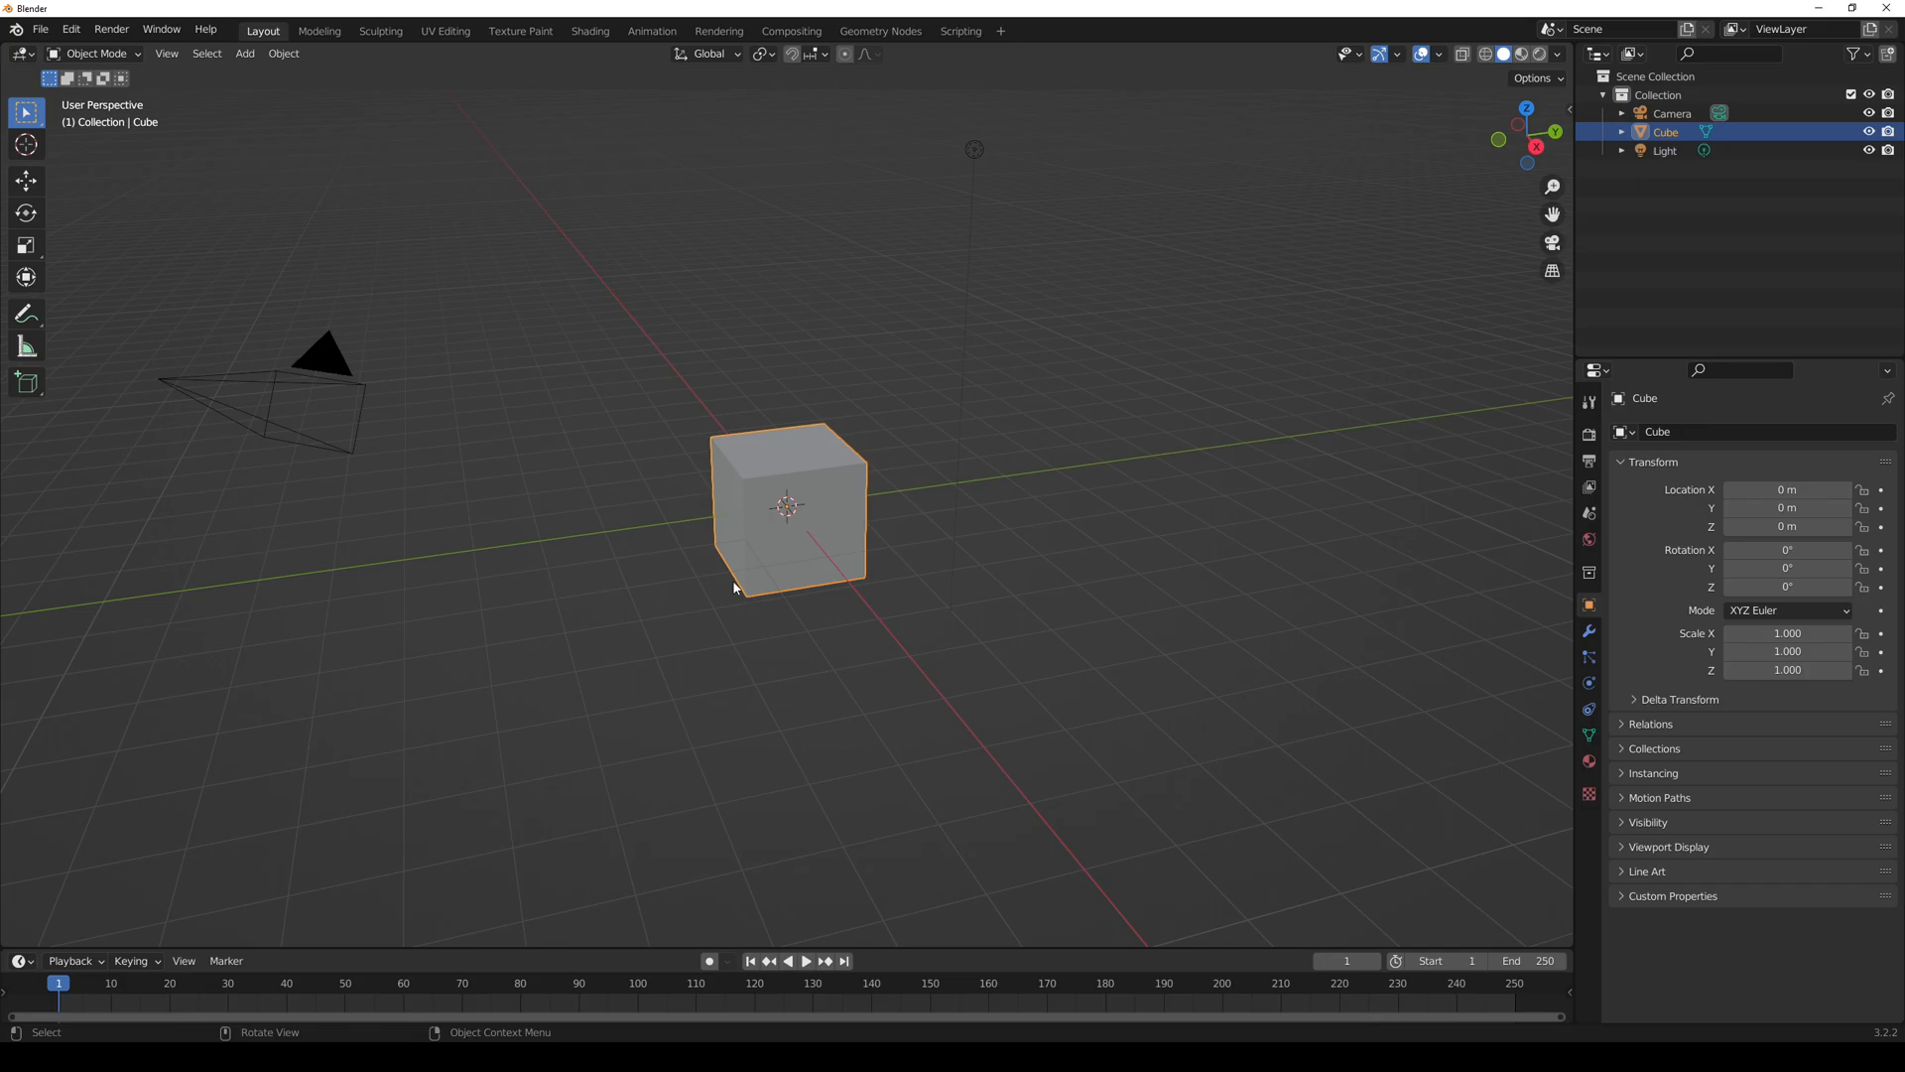
key("Delete")
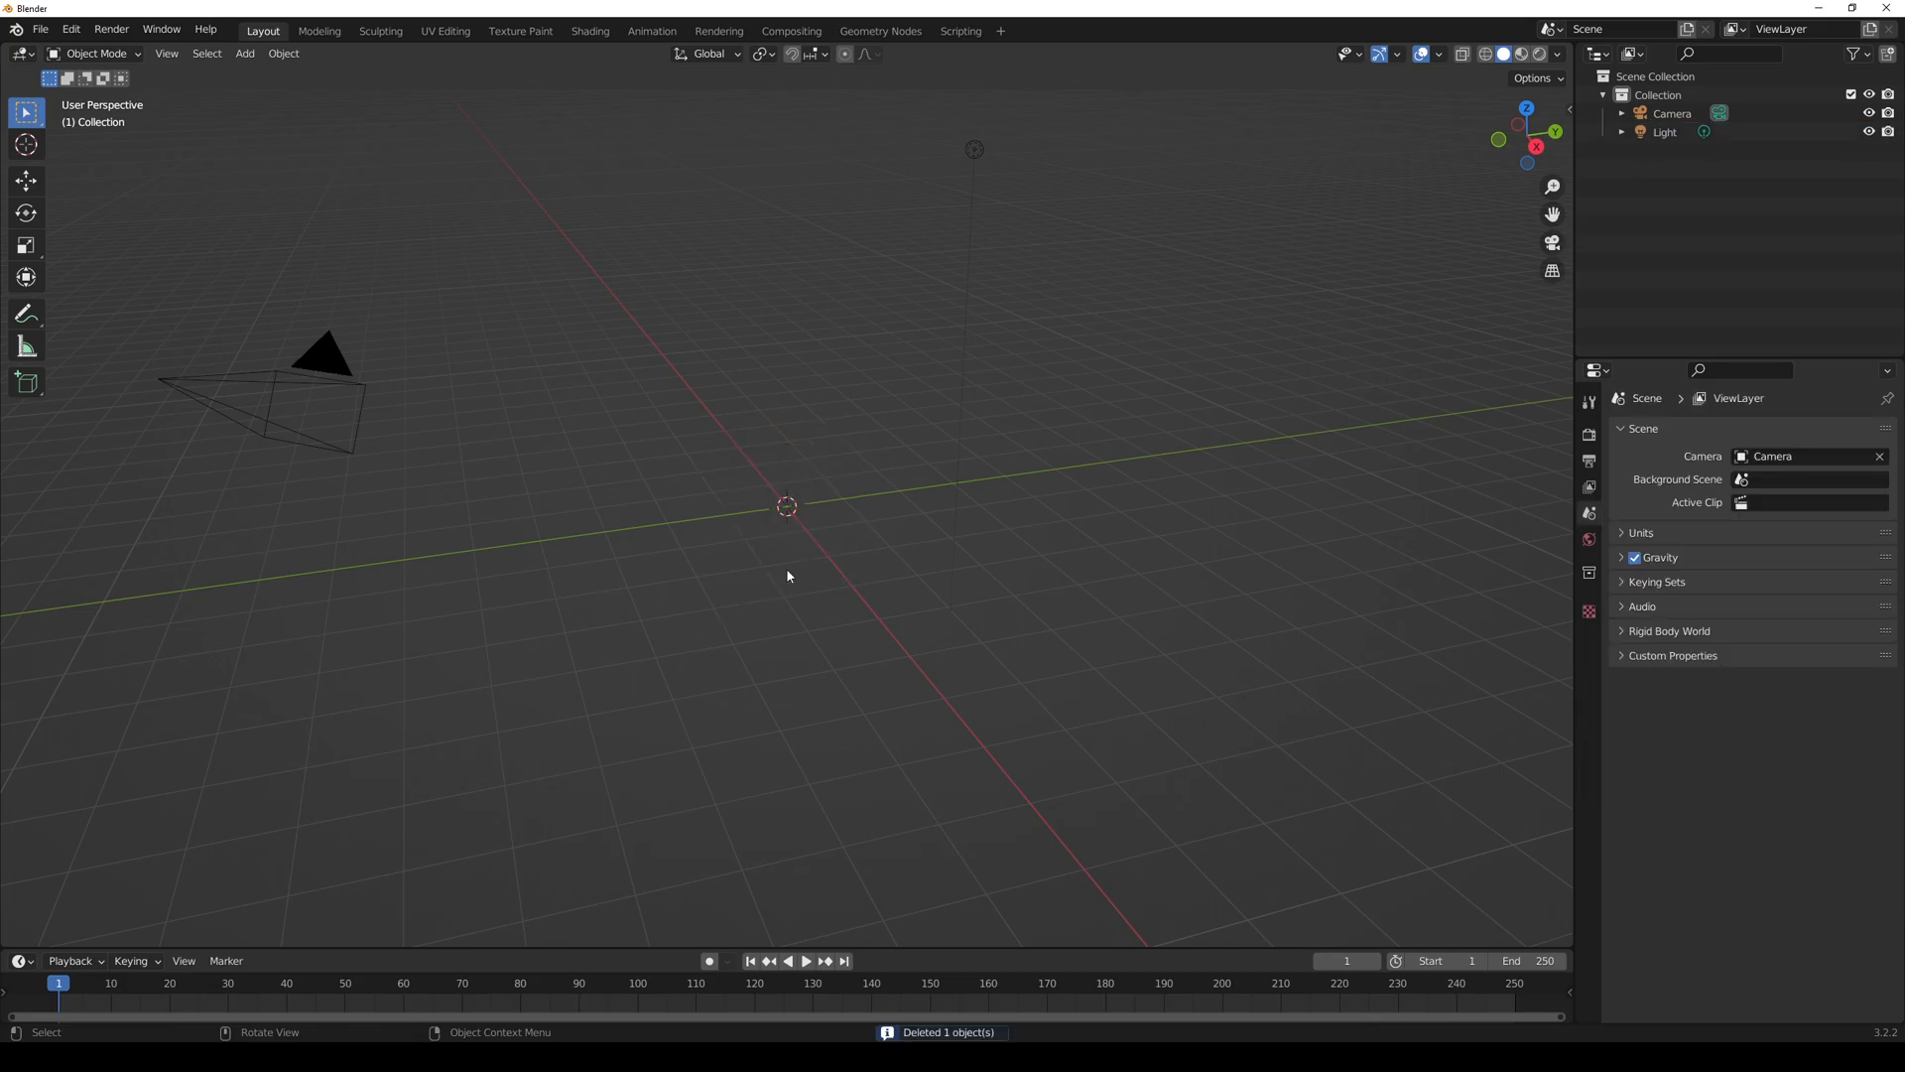
- Add a torus mesh at the world origin
key("shift+a")
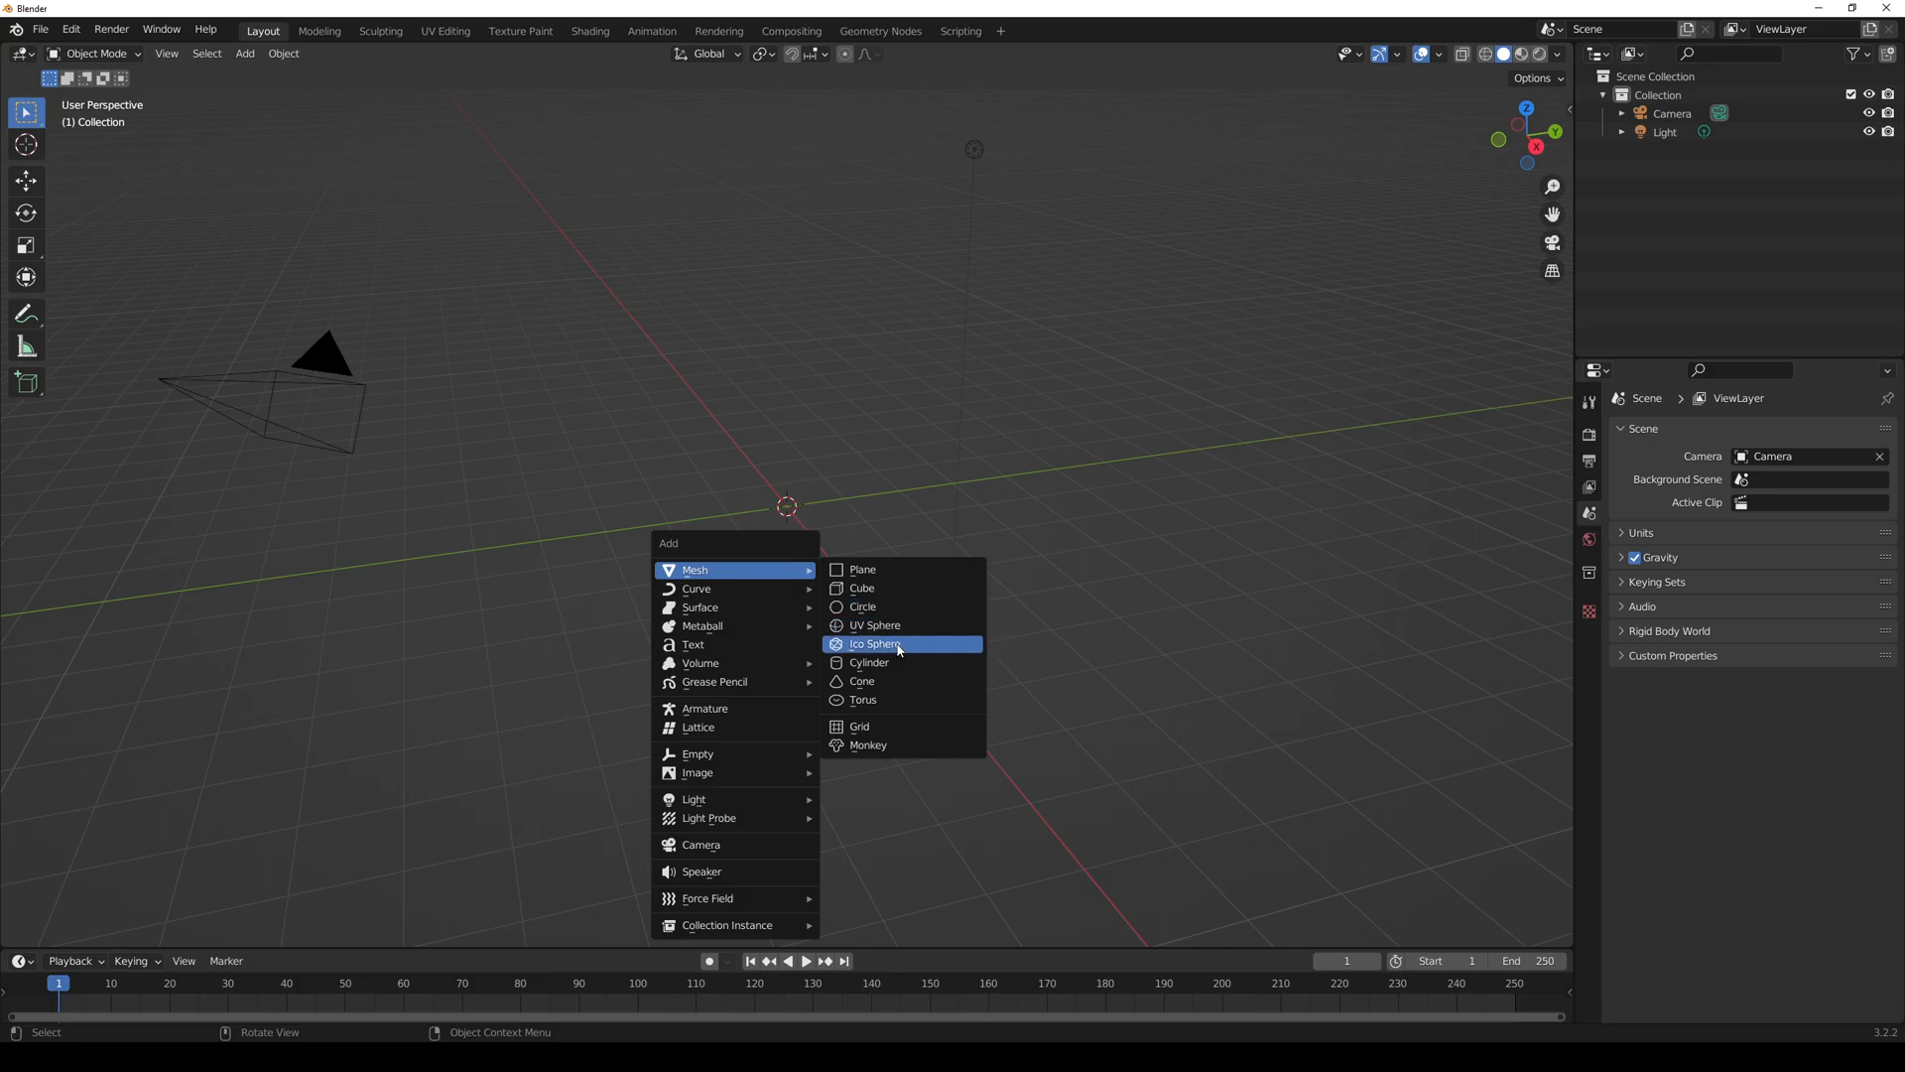
left_click(901, 702)
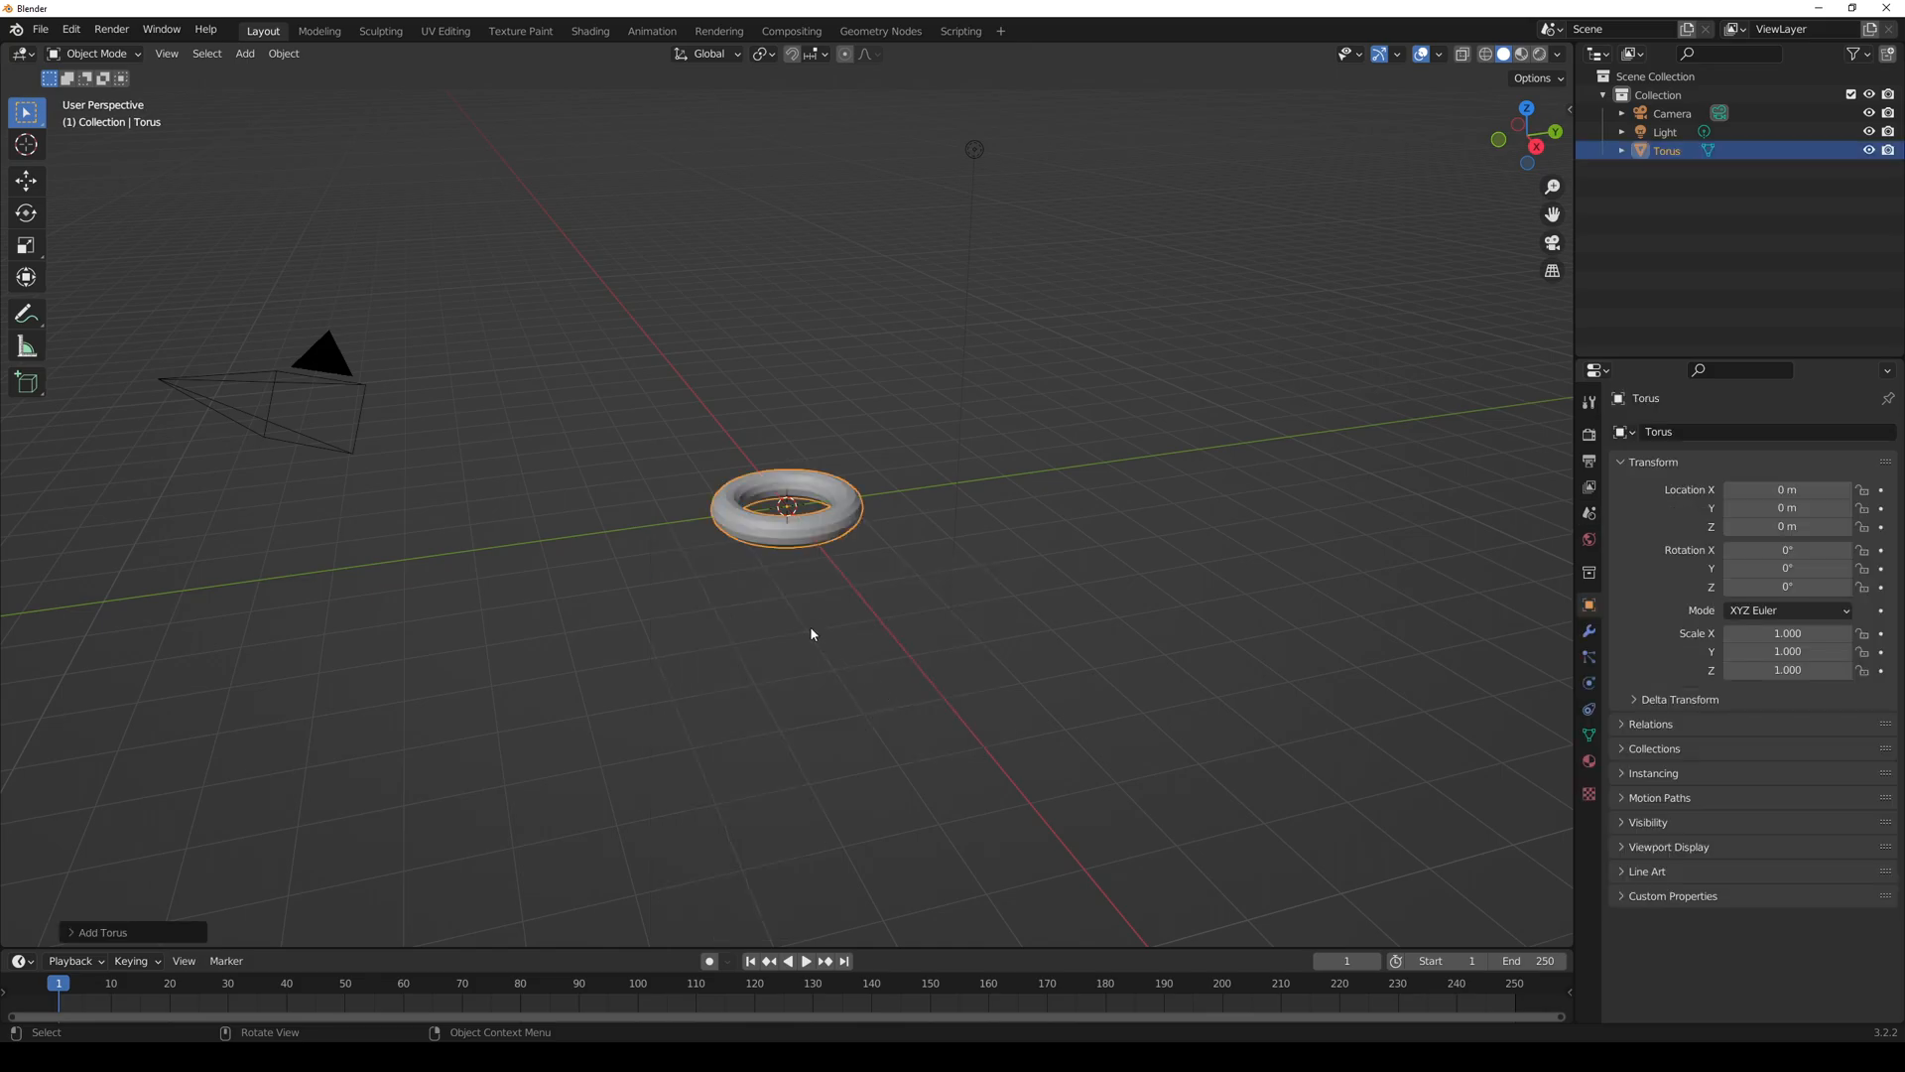
scroll(804, 621, "up", 7)
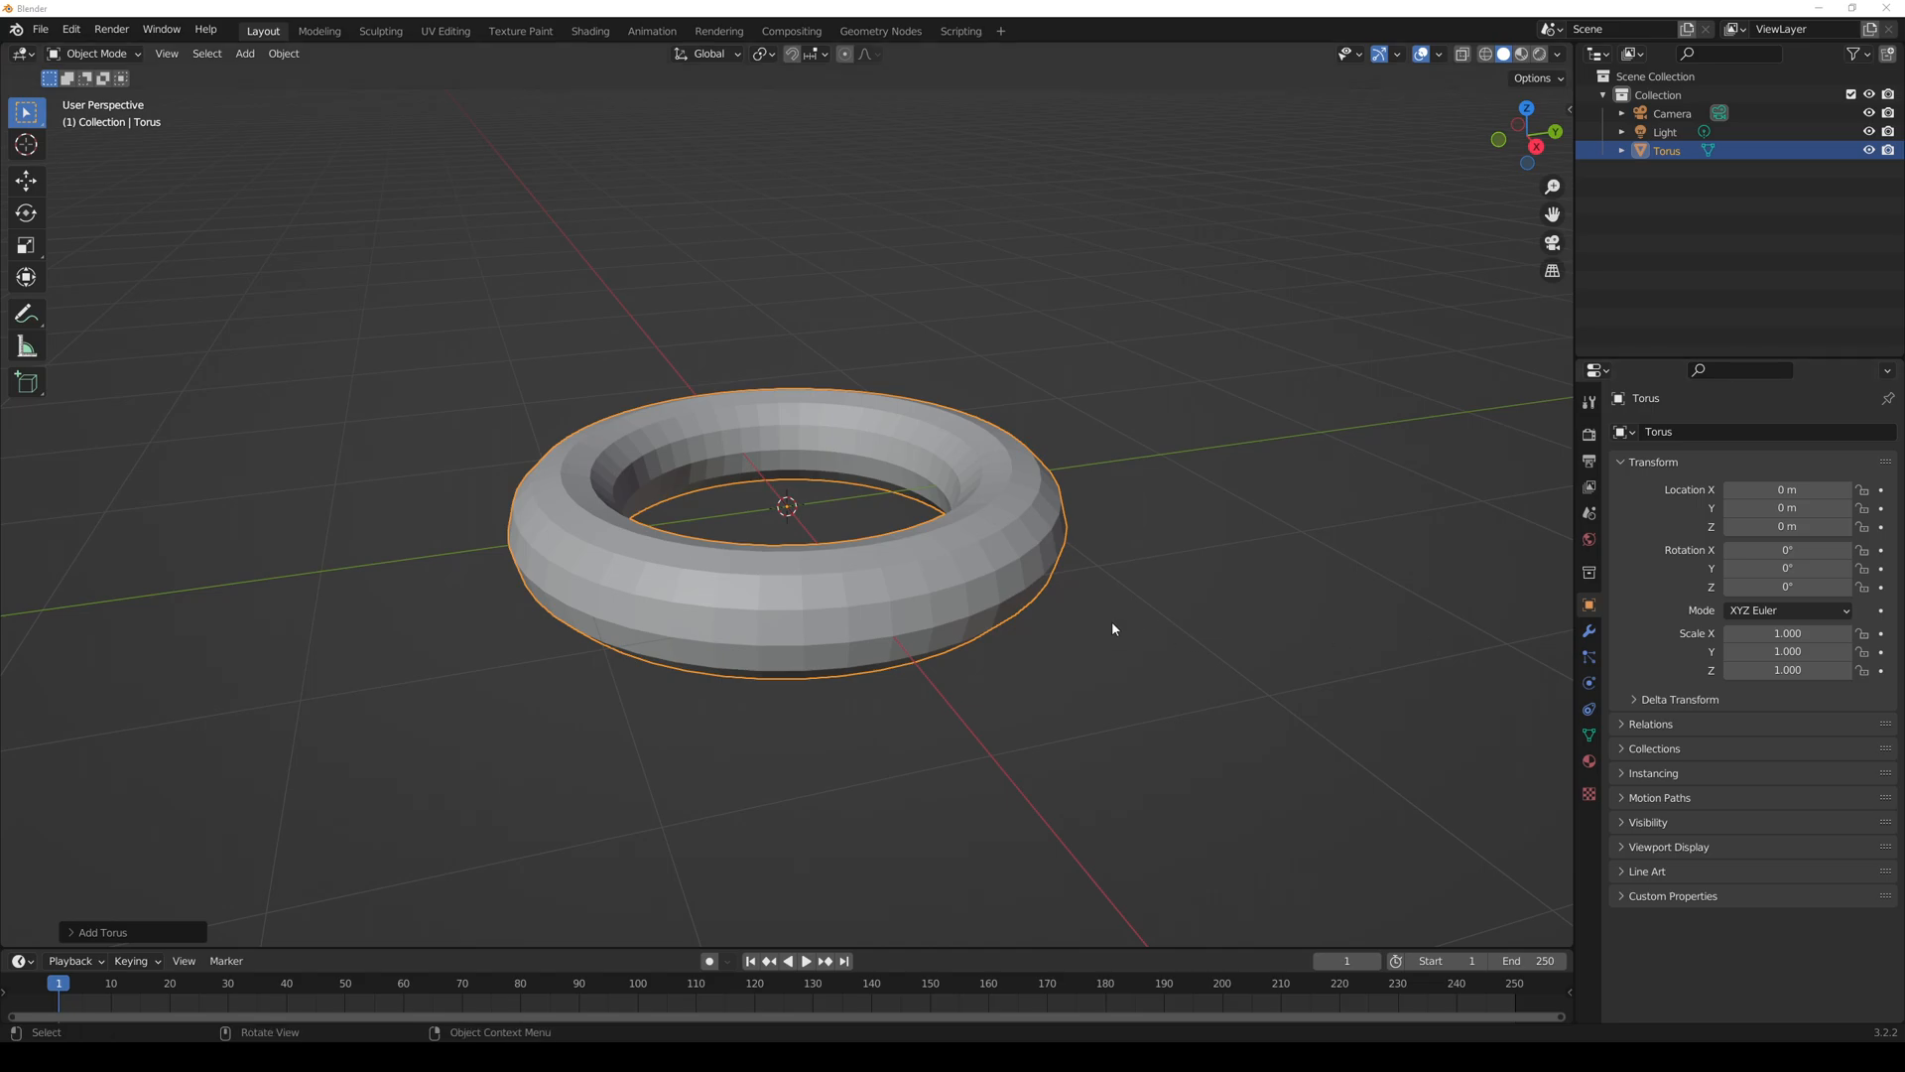
scroll(839, 542, "up", 1)
scroll(839, 541, "down", 1)
scroll(838, 542, "up", 1)
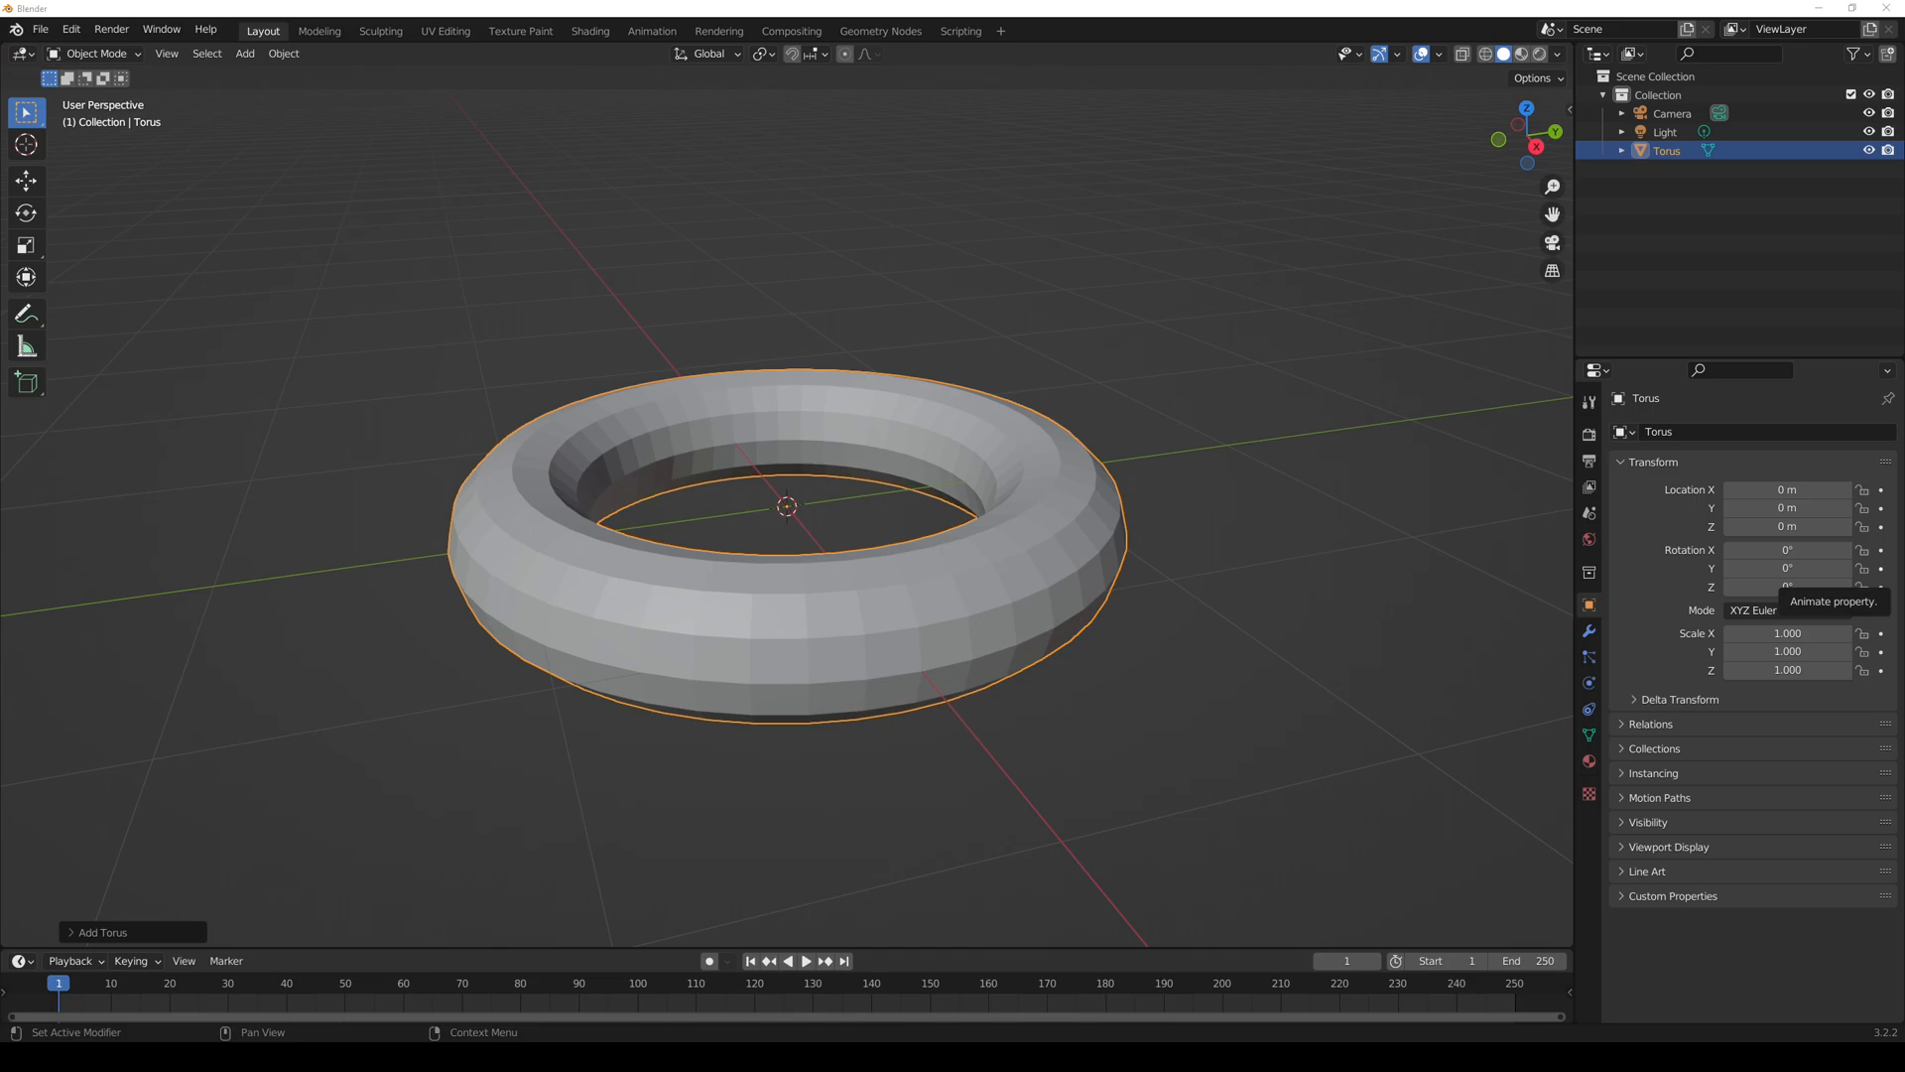
- Set the torus to 32 major and 32 minor segments, with a 0.66 m major radius and a 0.33 m minor radius
left_click(114, 933)
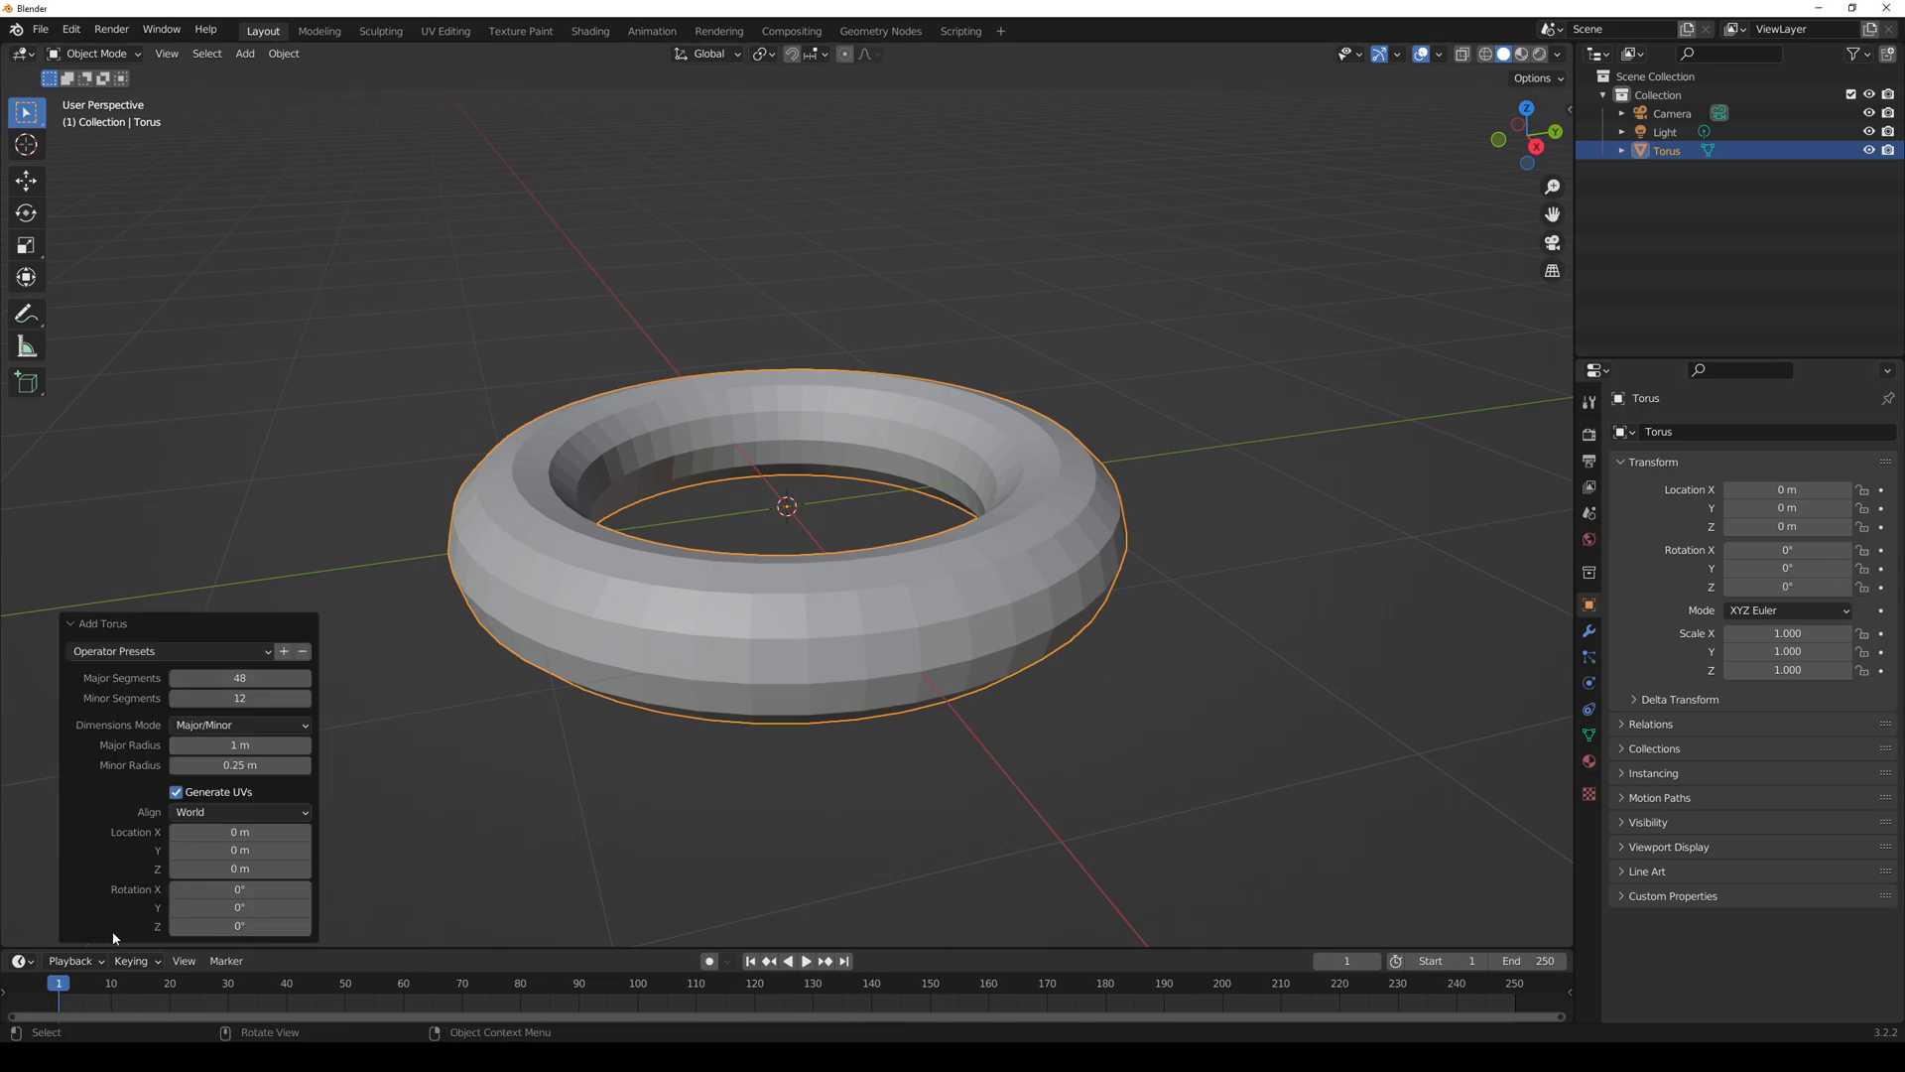
left_click_drag(205, 681, 161, 681)
left_click(240, 681)
type("32")
key("Return")
left_click(288, 701)
type("32")
key("Return")
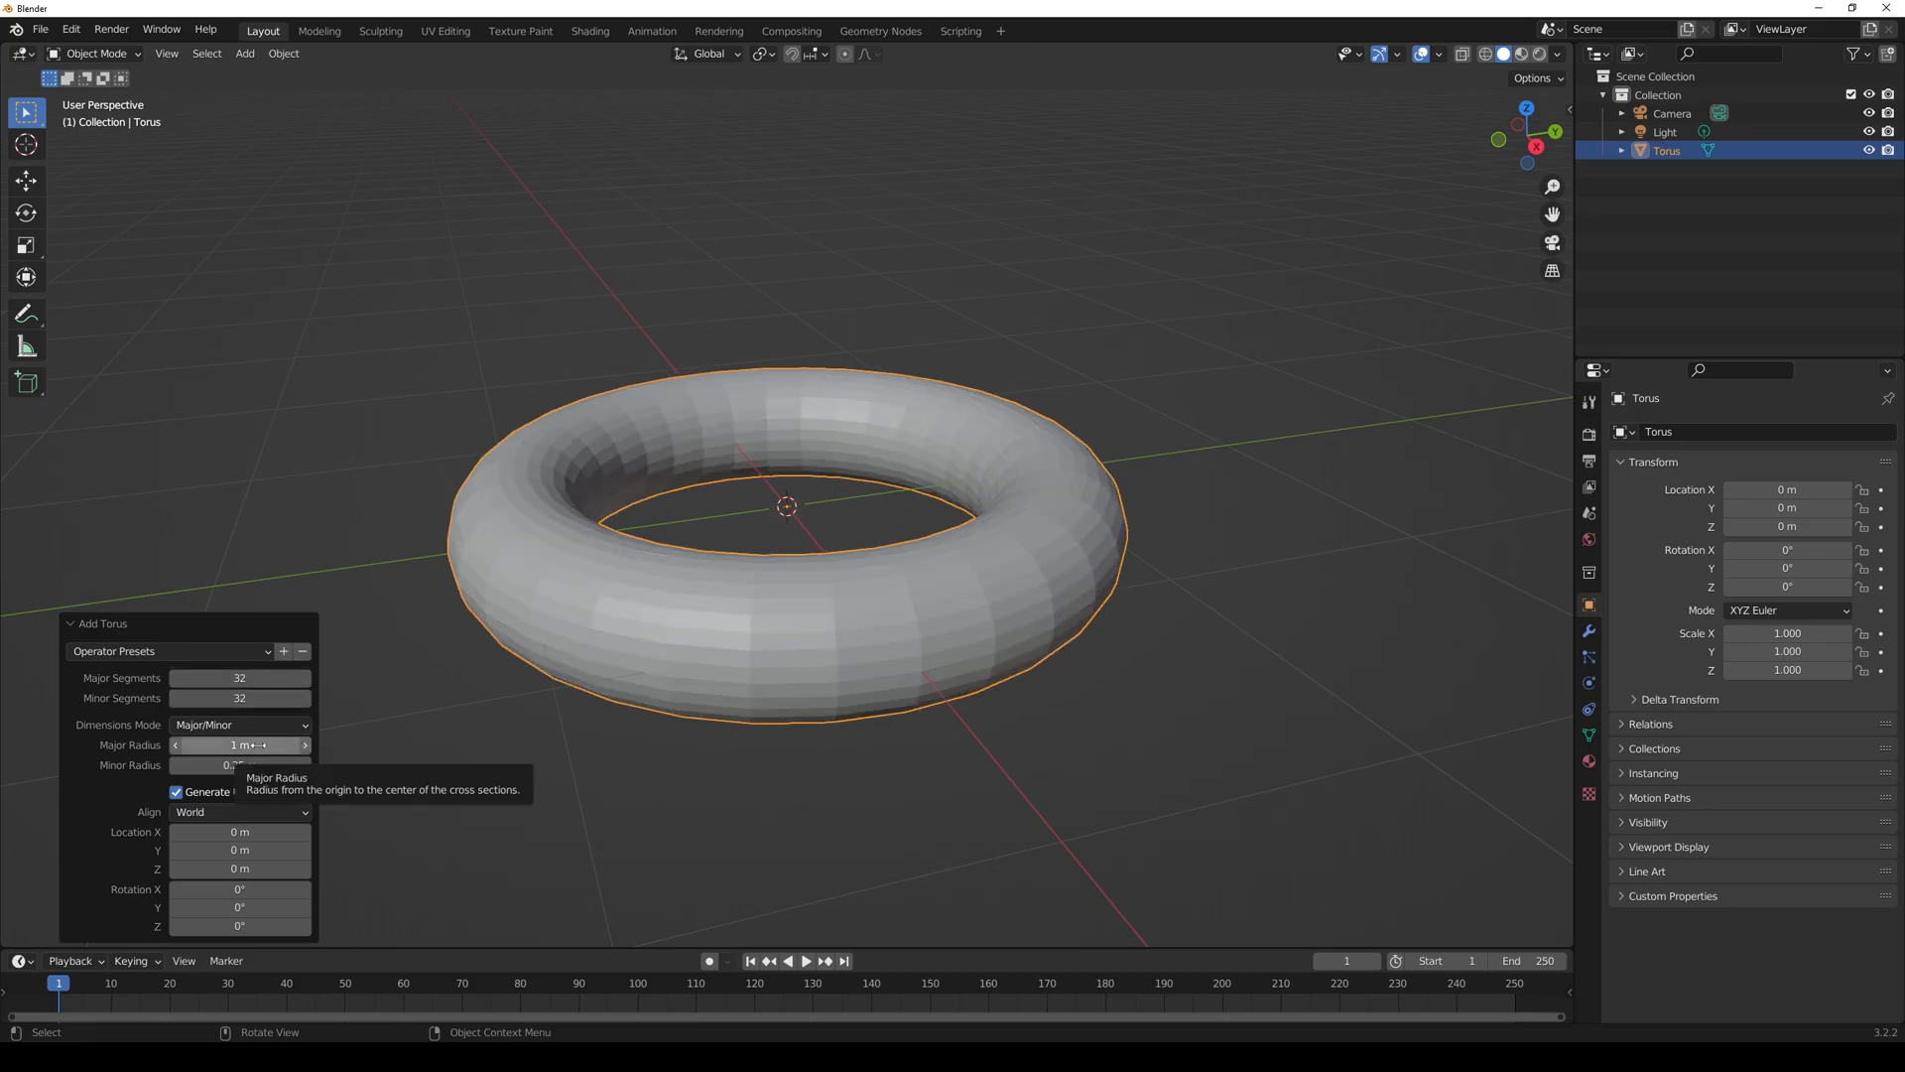
left_click(305, 745)
mouse_move(249, 745)
left_mouse_down()
mouse_move(310, 745)
mouse_move(129, 745)
mouse_move(277, 745)
mouse_move(243, 745)
mouse_move(250, 765)
mouse_move(298, 766)
mouse_move(241, 765)
left_mouse_up()
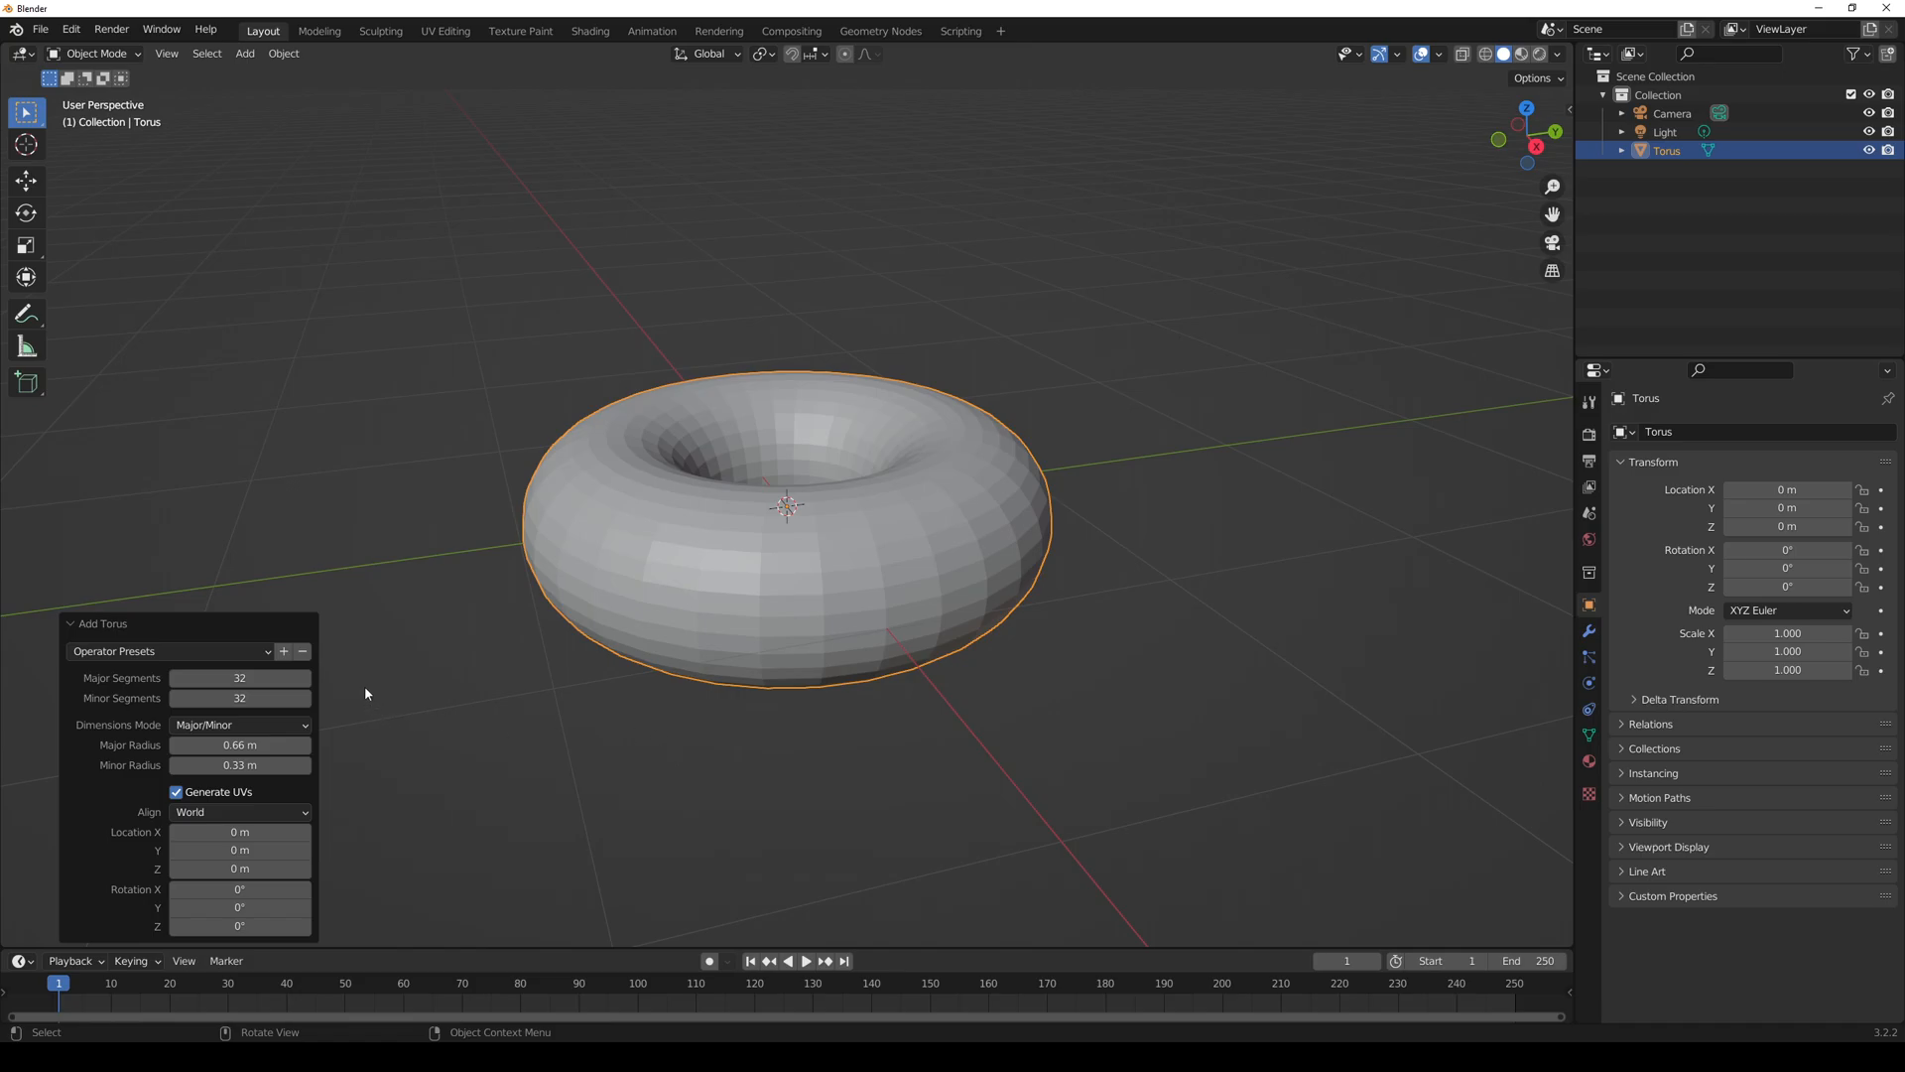
- Try other segment counts on the torus, and reset both major and minor segments to 32
left_click_drag(268, 679, 338, 698)
left_click(269, 681)
type("32")
key("Return")
left_click(236, 700)
type("32")
key("Return")
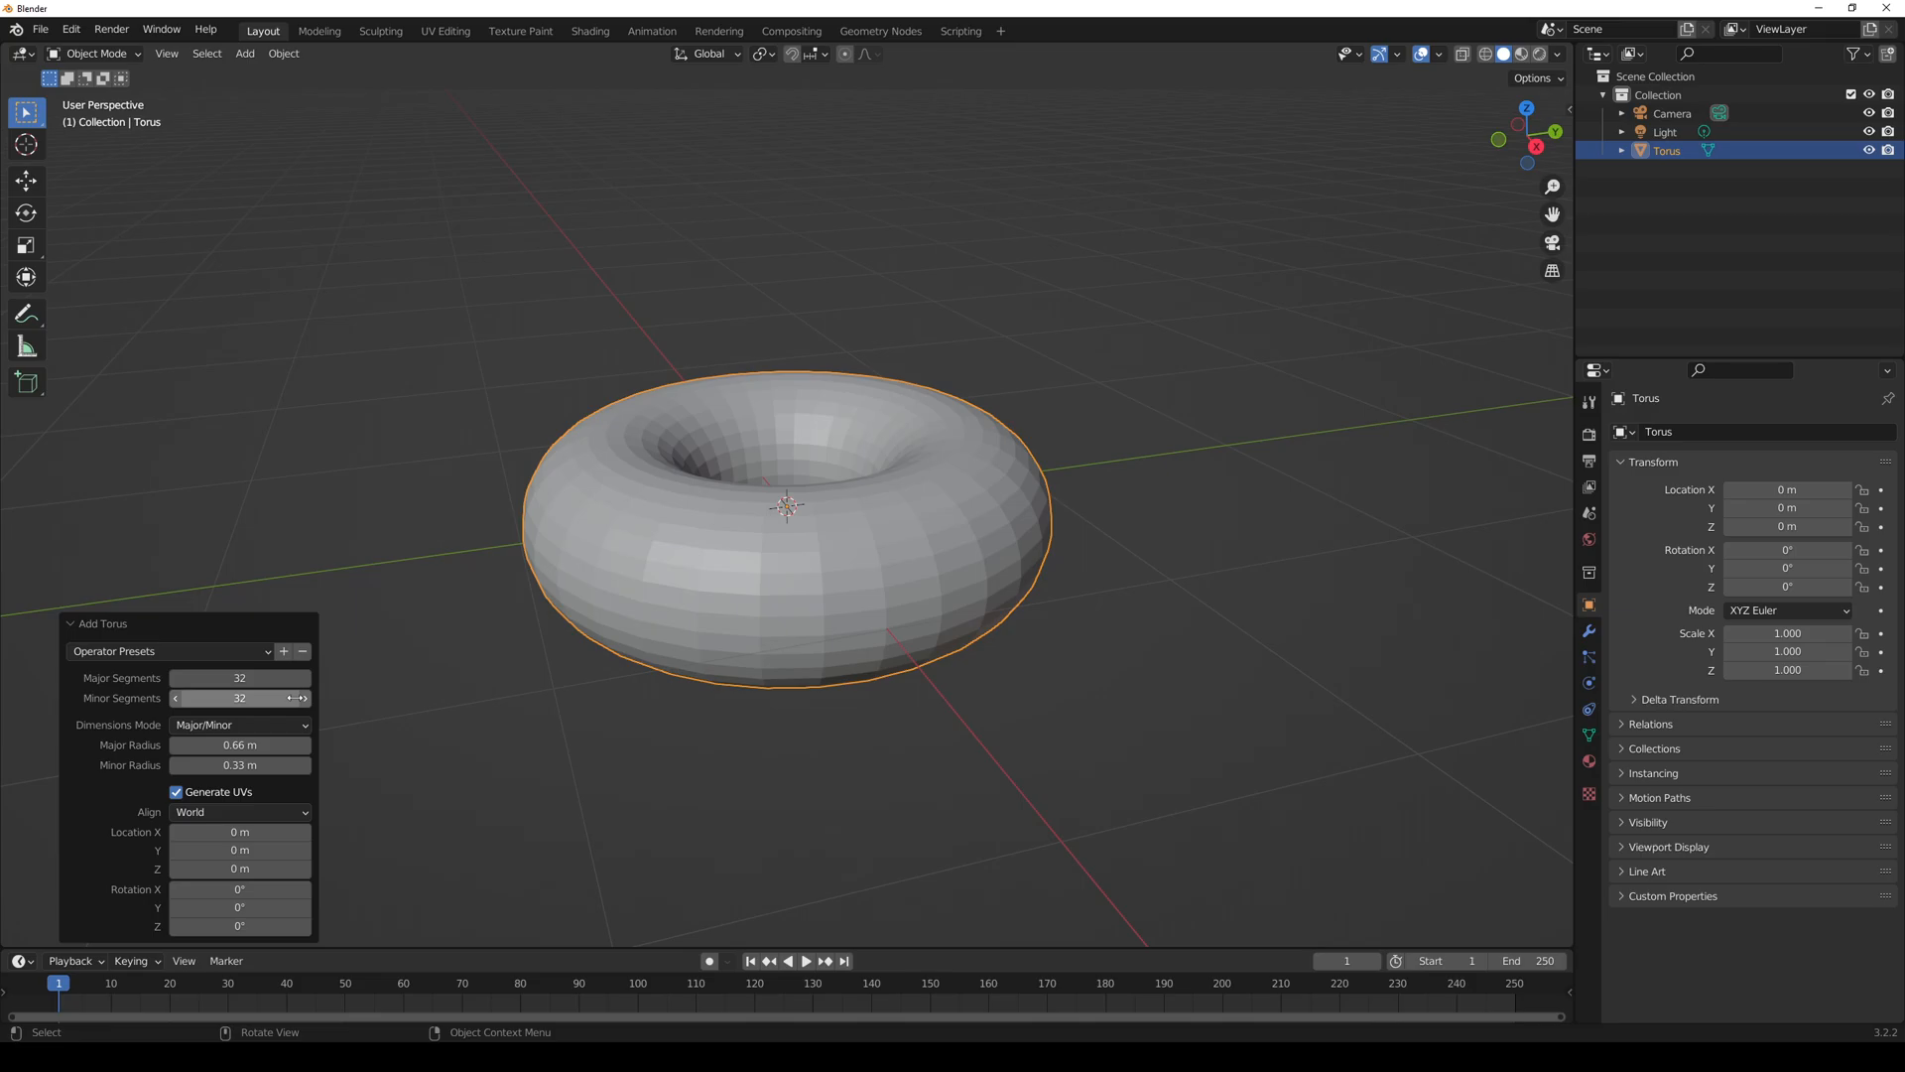
- Bring up the torus creation settings as a floating pop-up at several places in the viewport
left_click(476, 689)
key("F9")
left_click(612, 568)
key("F9")
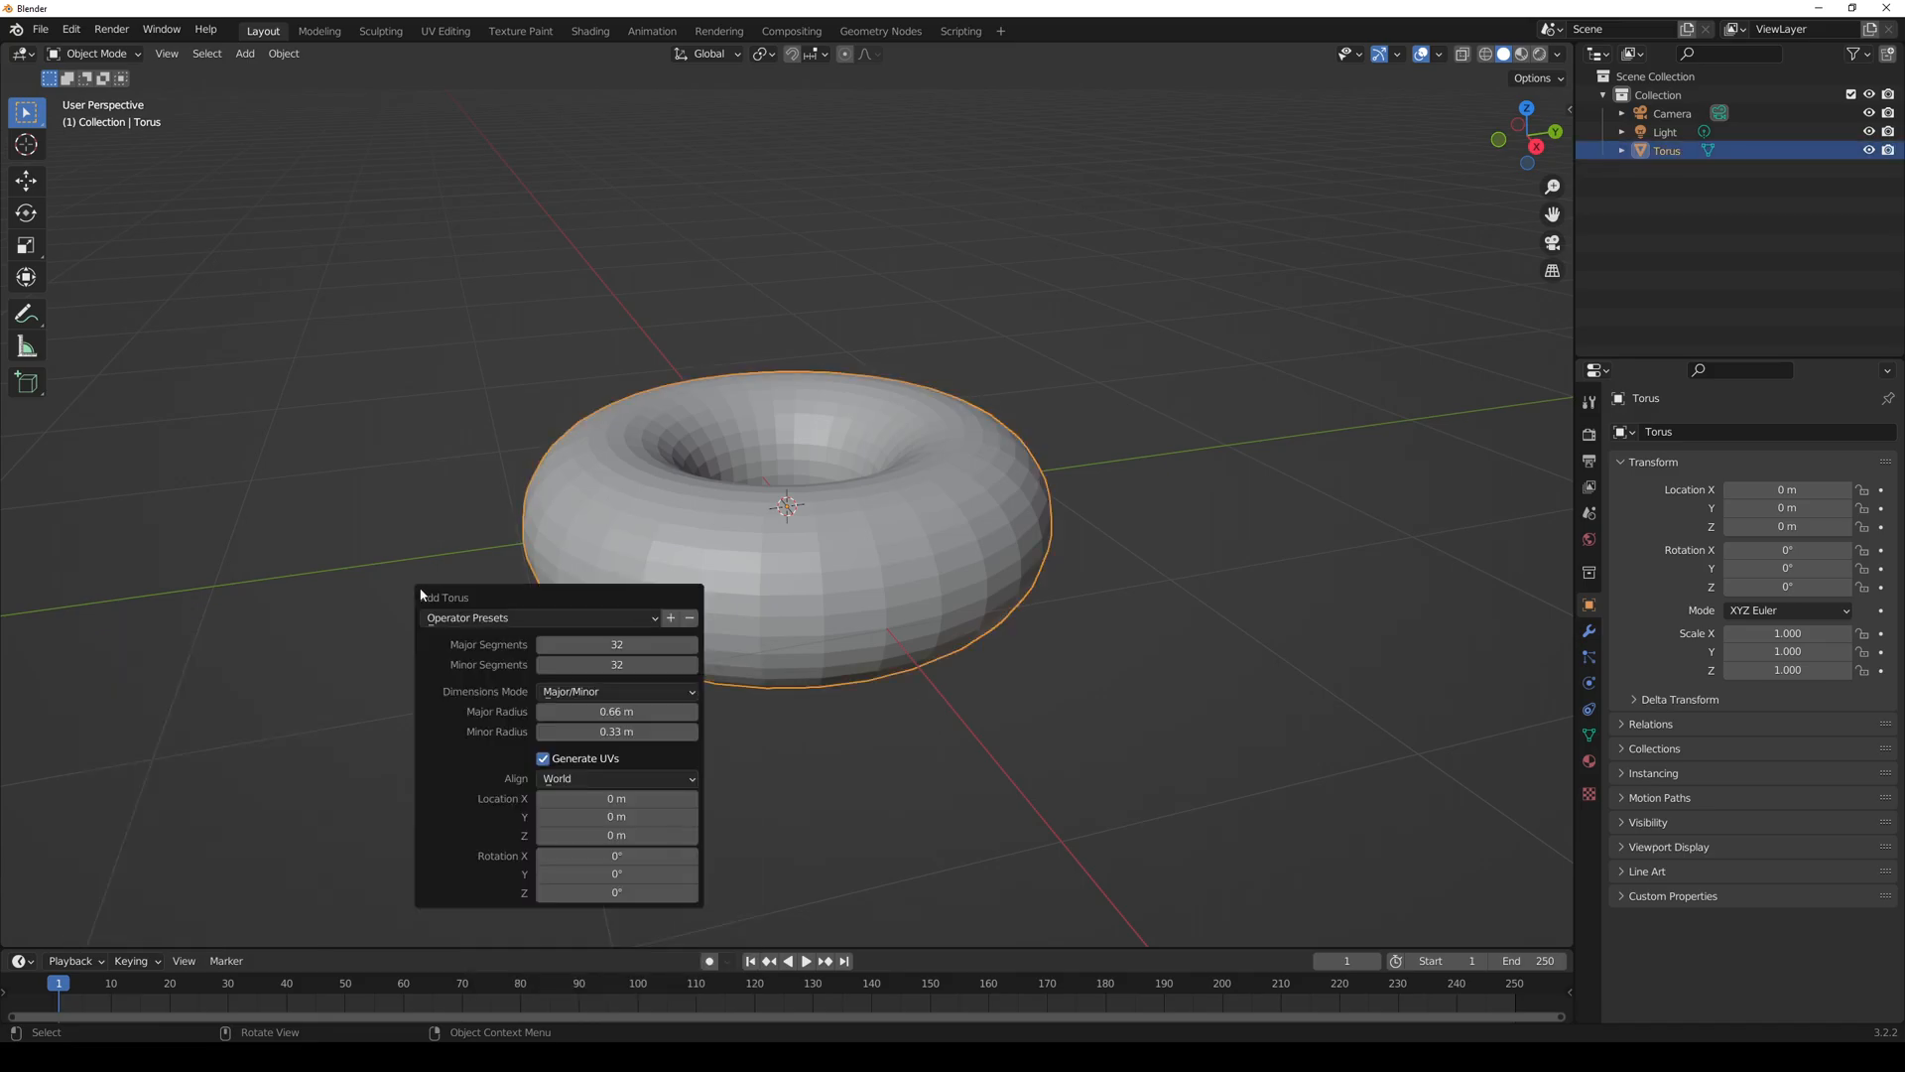
key("F9")
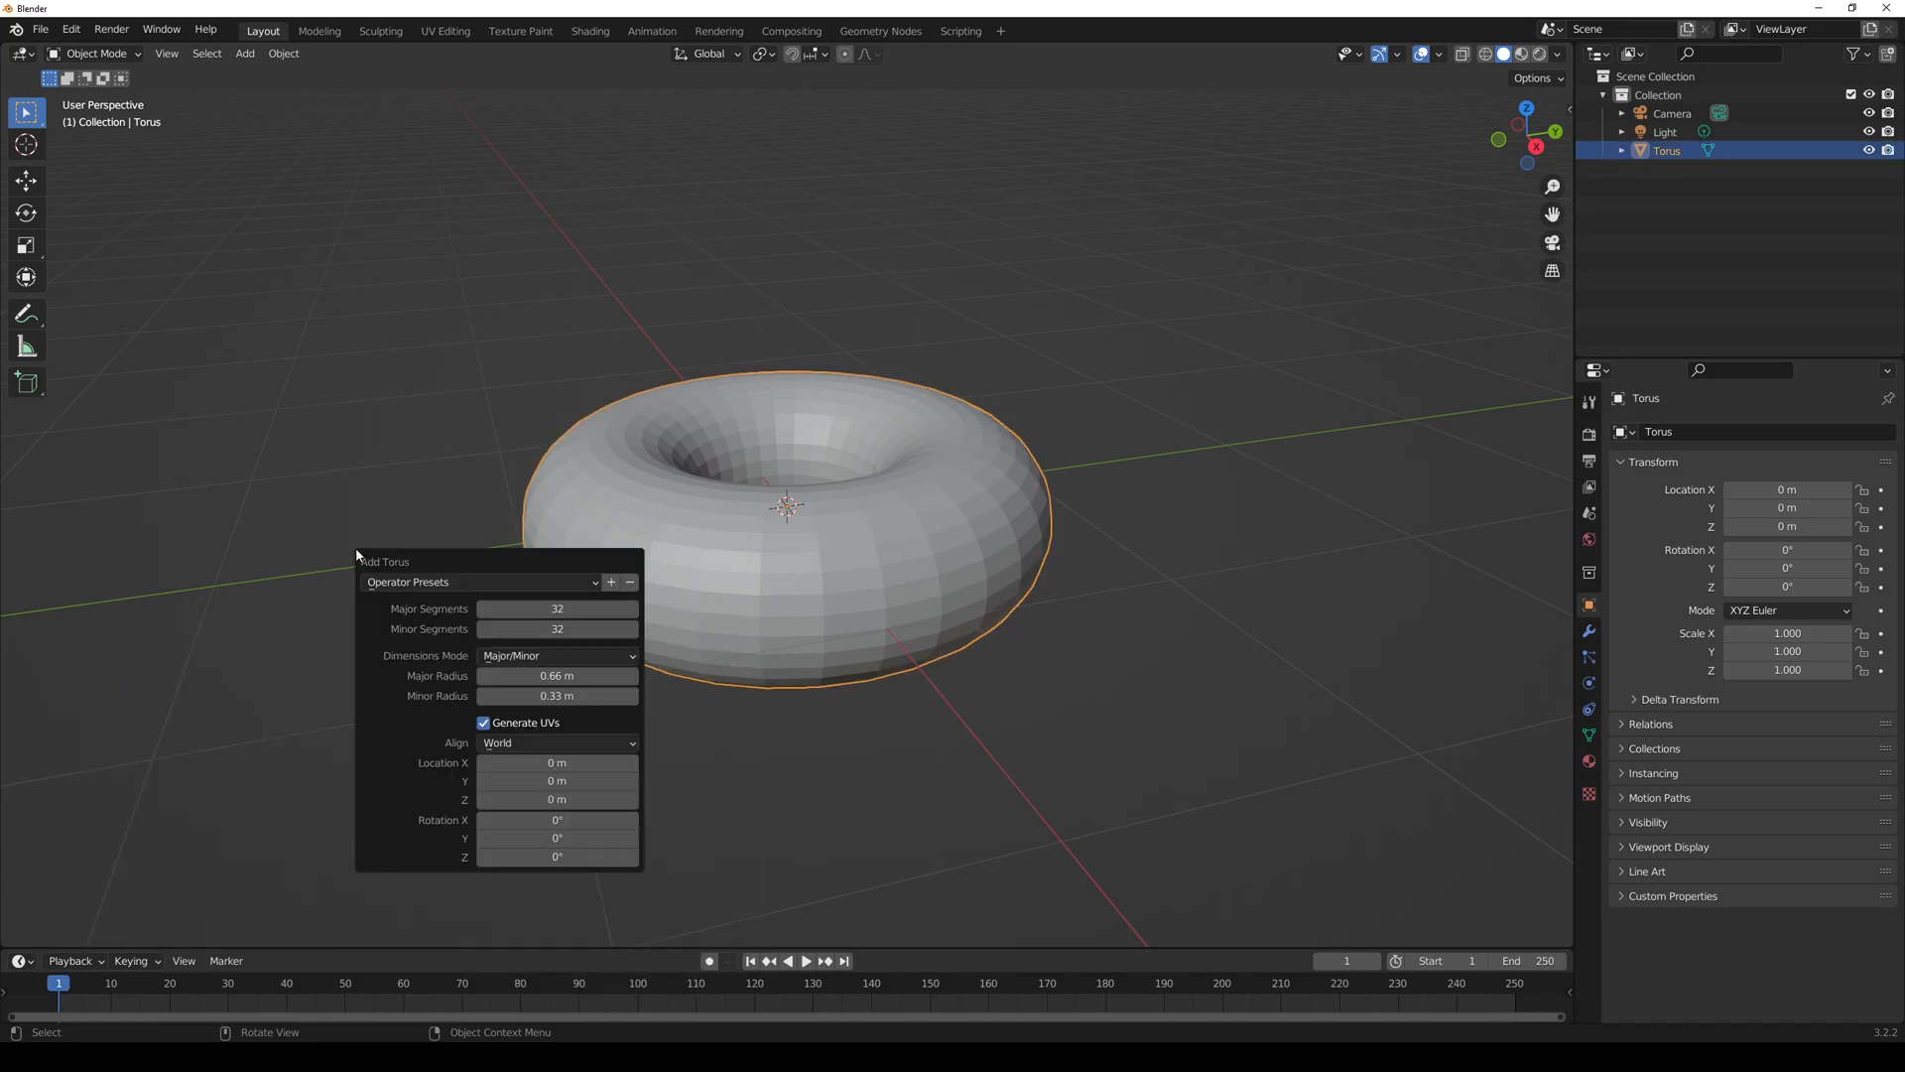
key("F9")
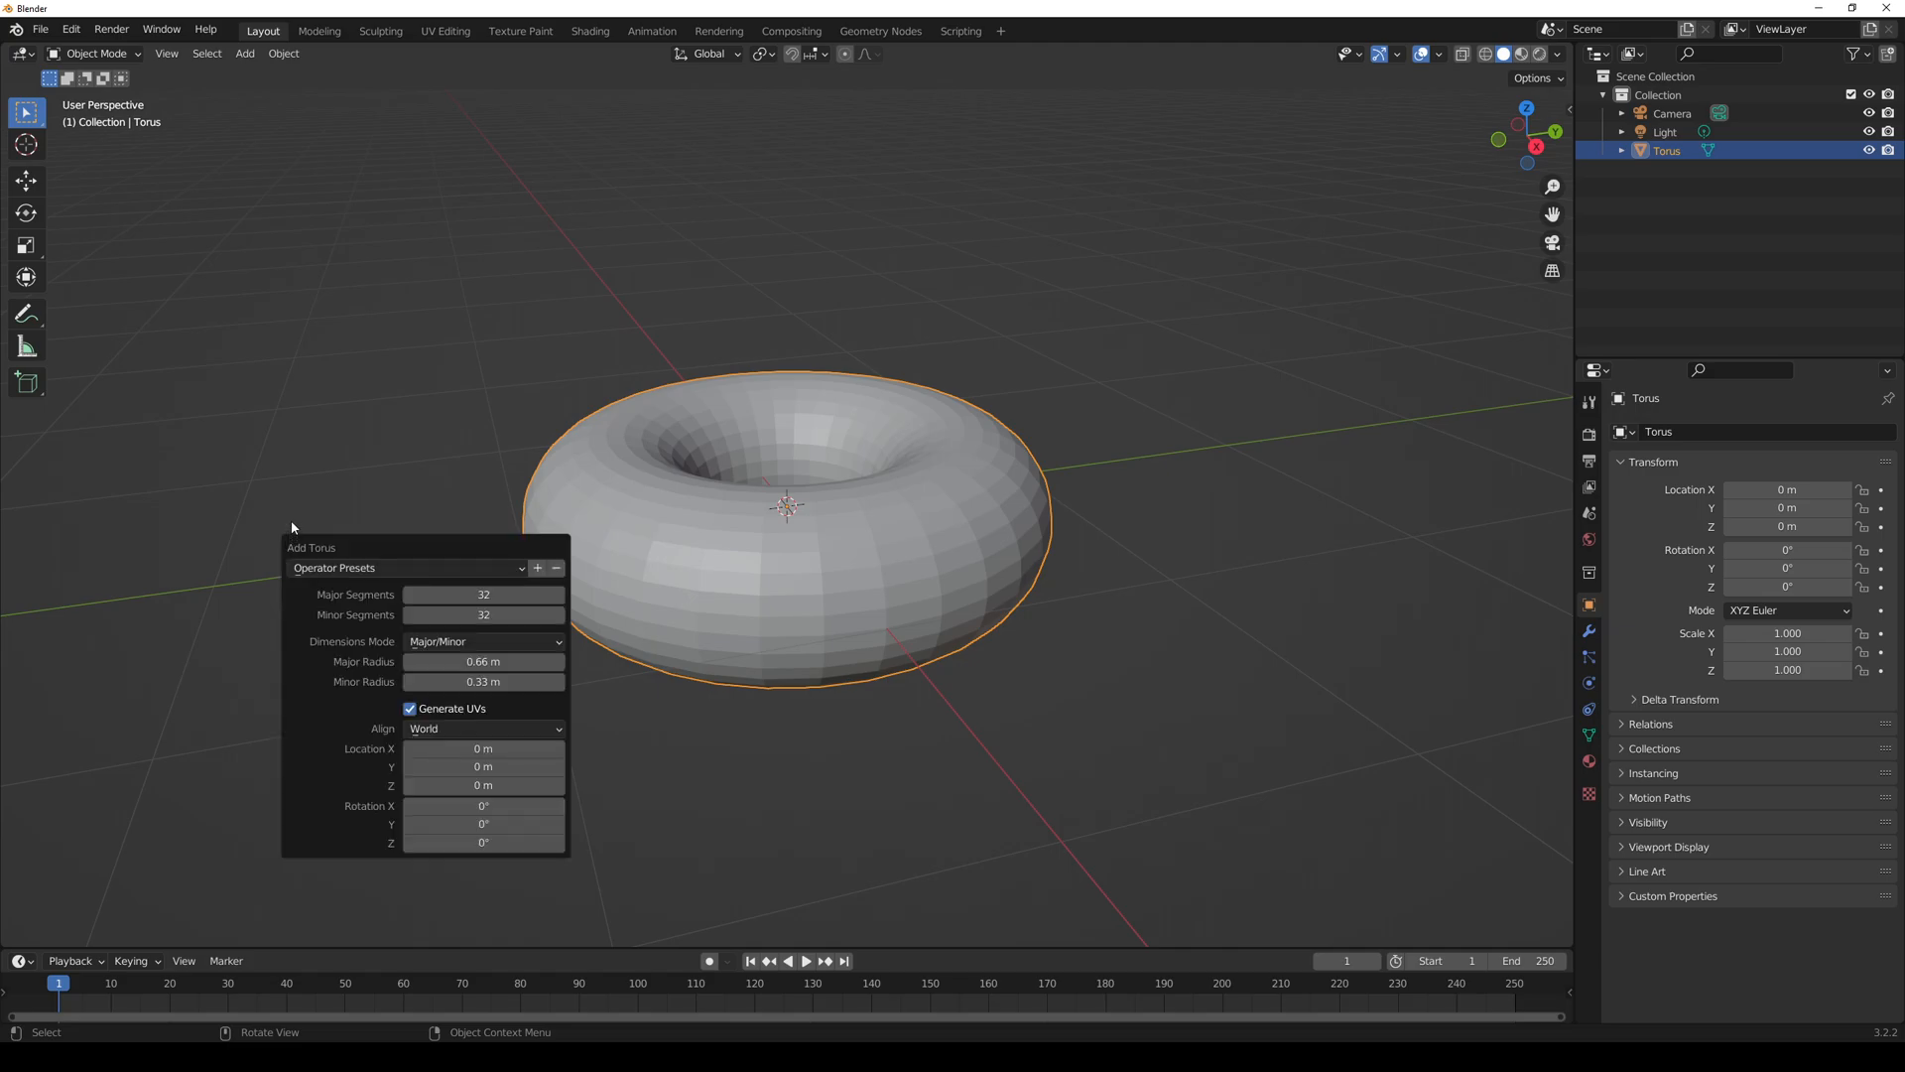
- Select the camera and the light in turn, and reselect the torus
left_click(1672, 113)
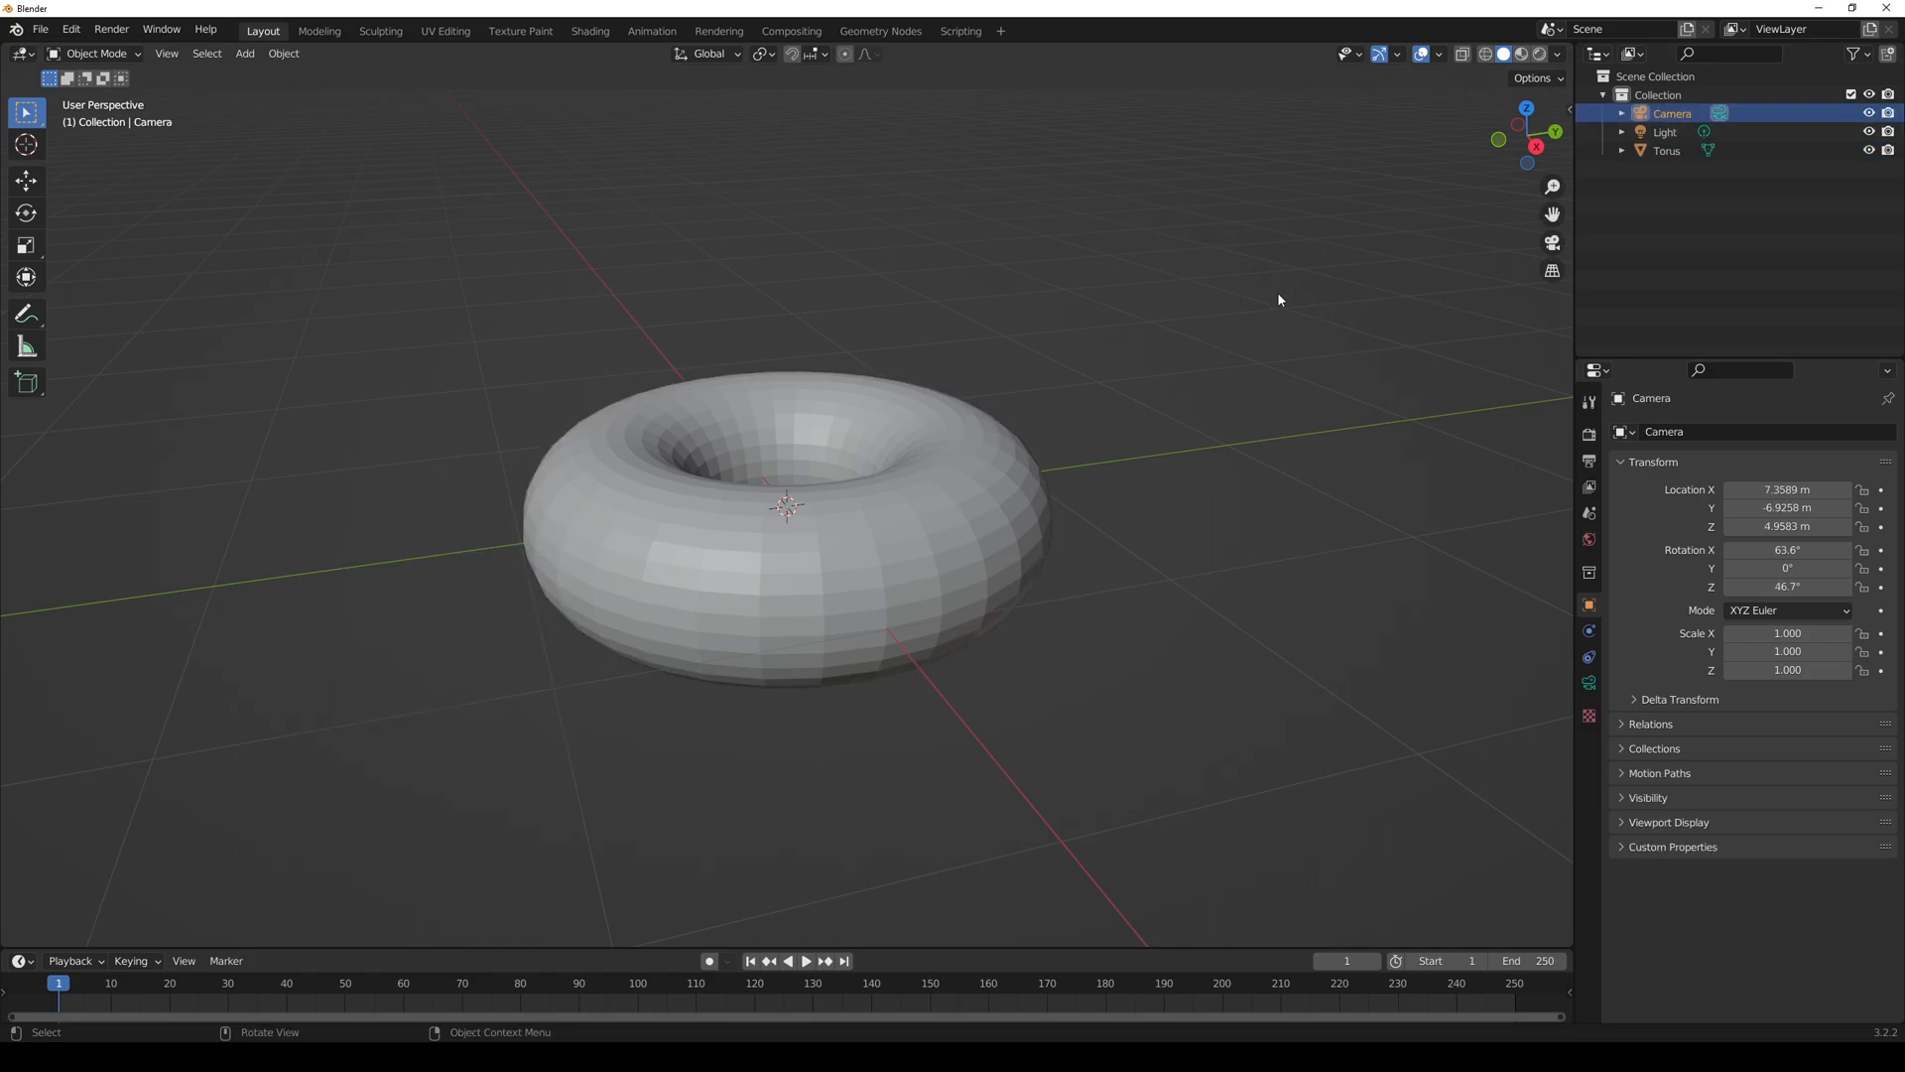
left_click(1665, 132)
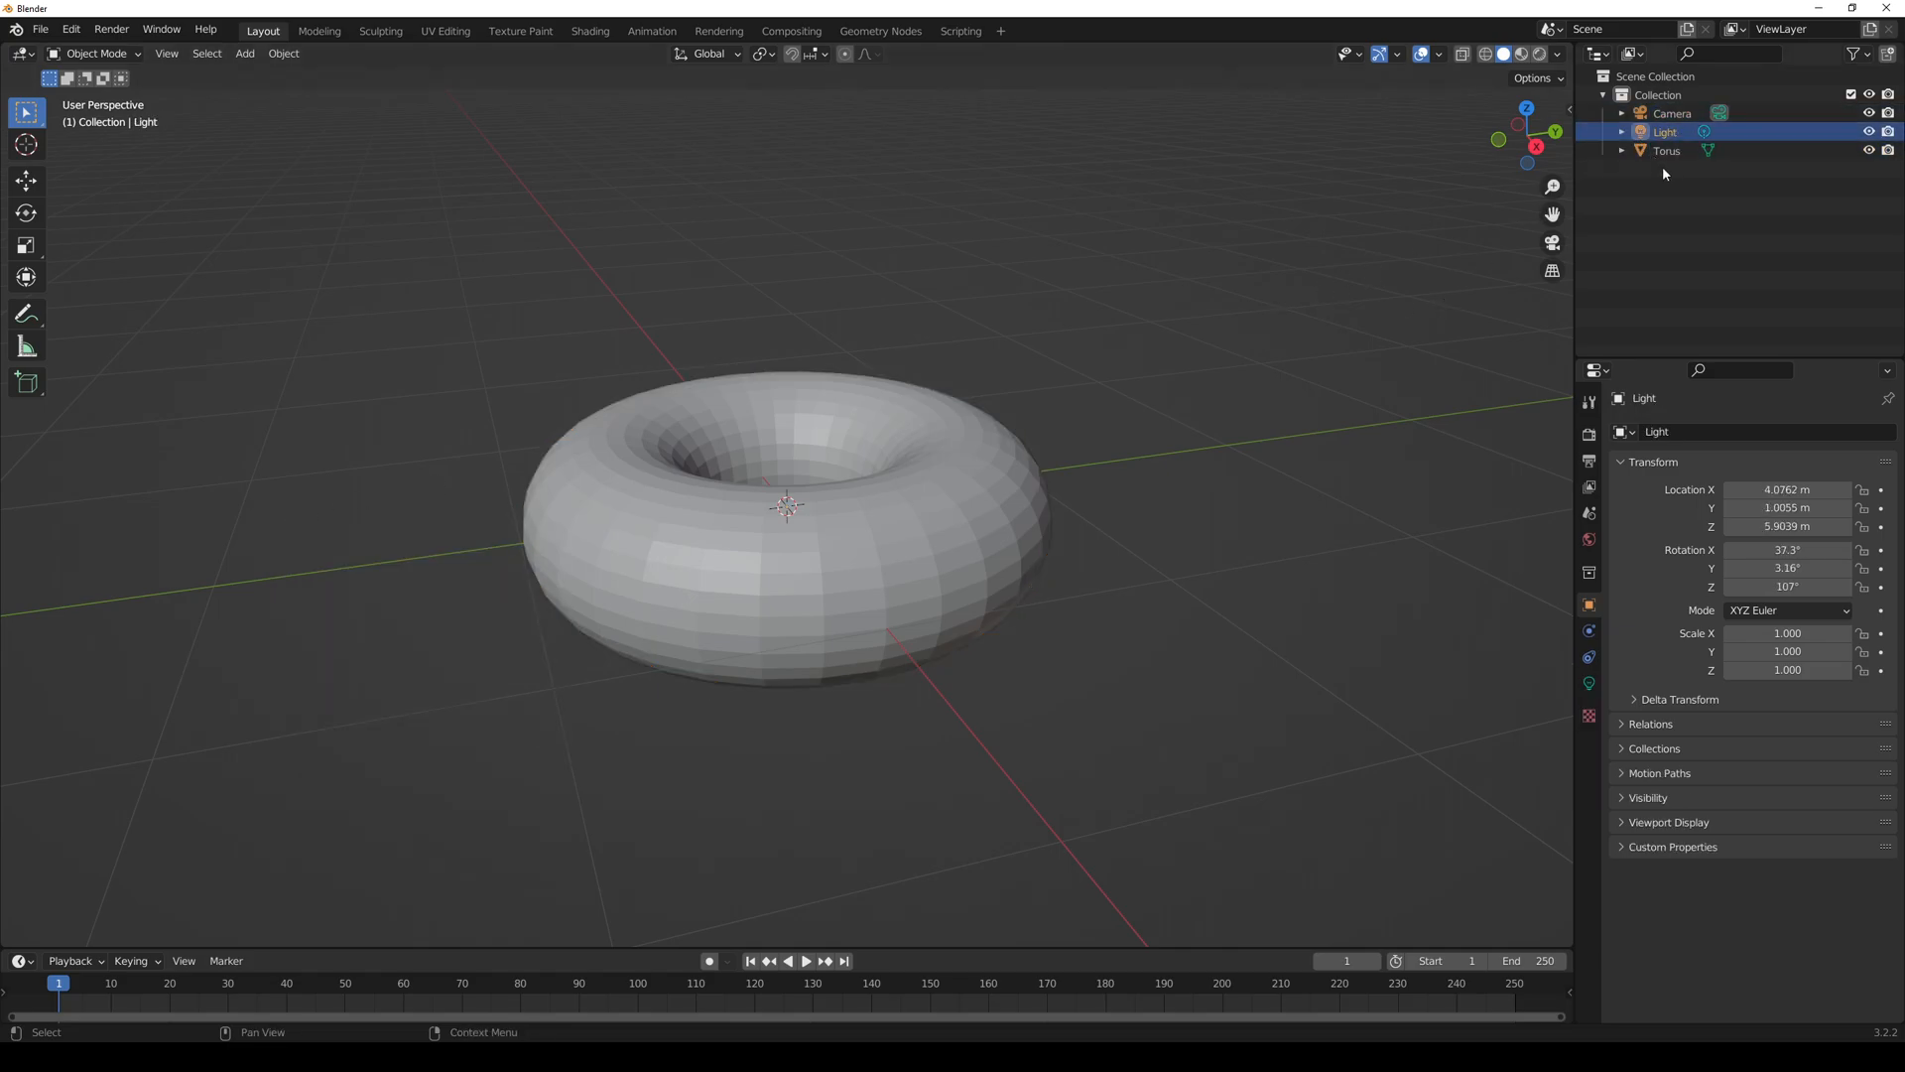
left_click(1375, 306)
left_click(1104, 486)
middle_click_drag(1025, 512, 1072, 507)
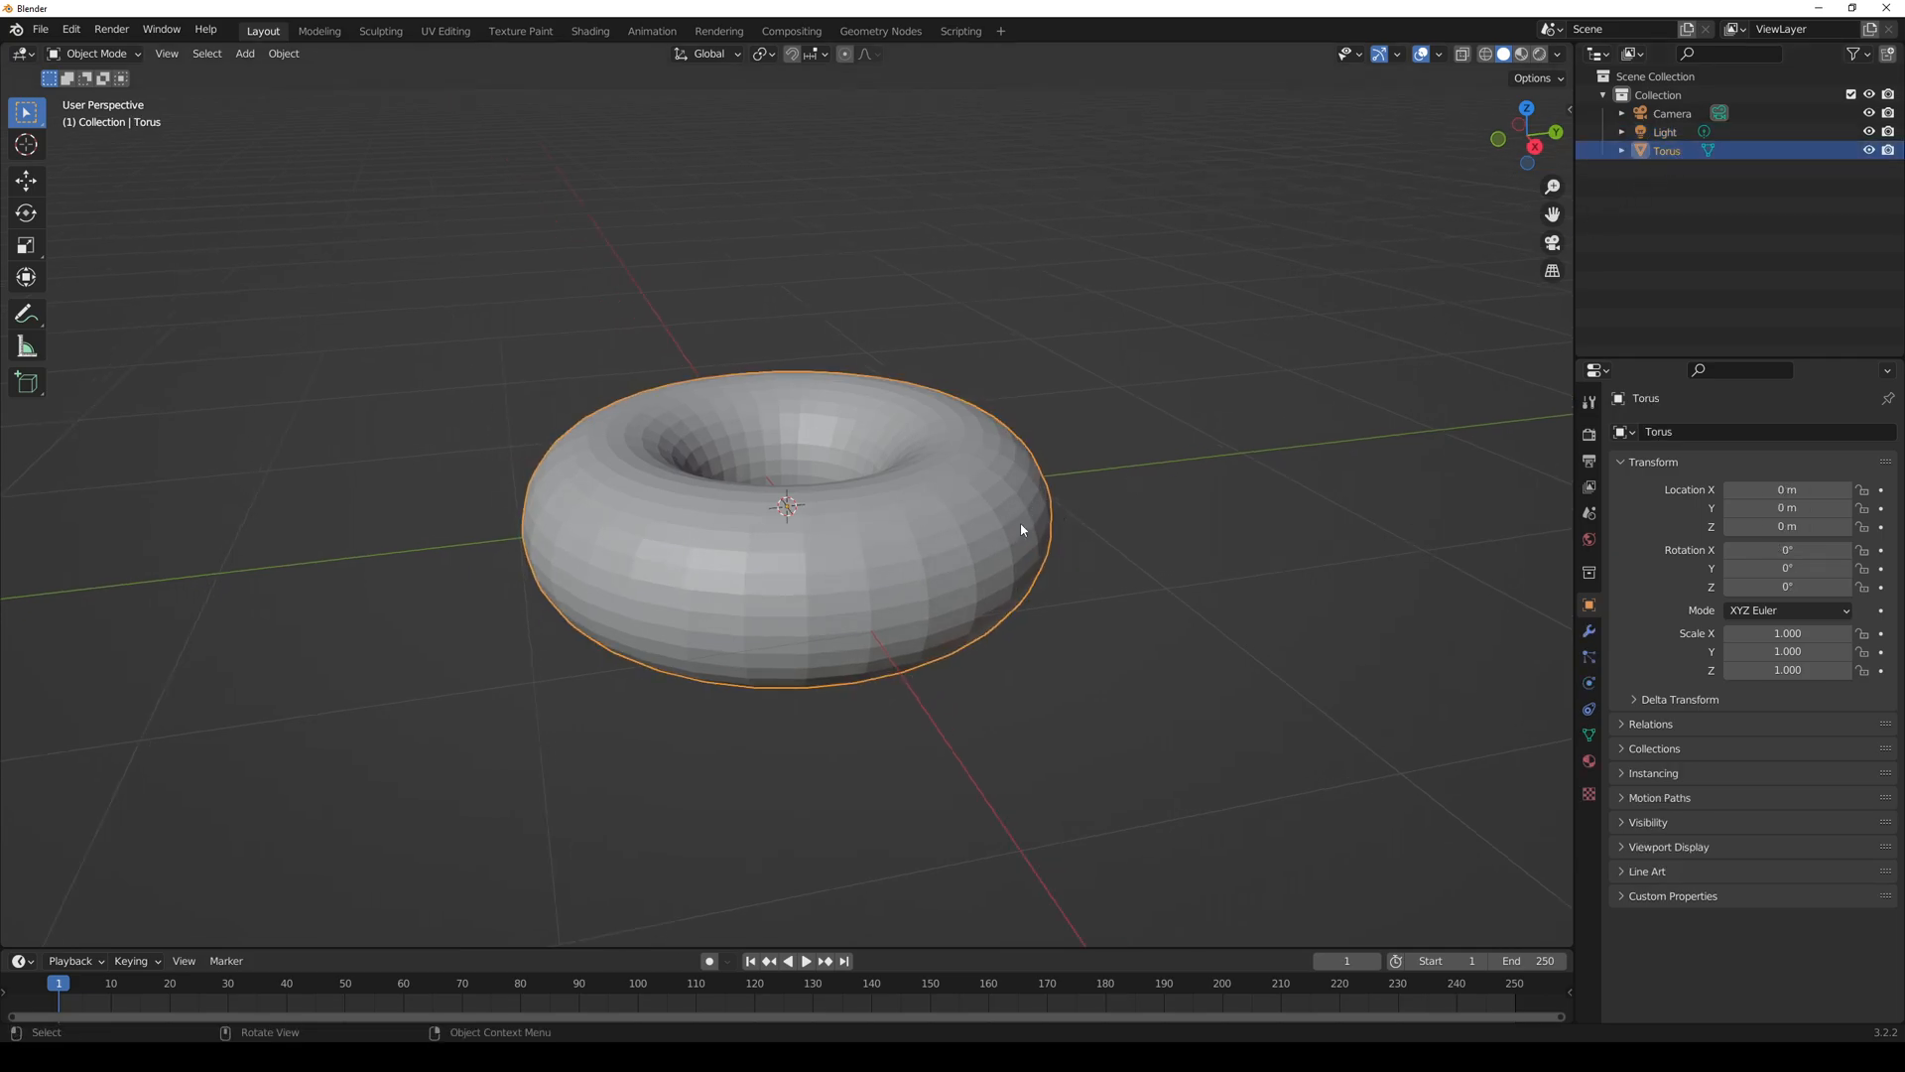
middle_click_drag(677, 825, 592, 838)
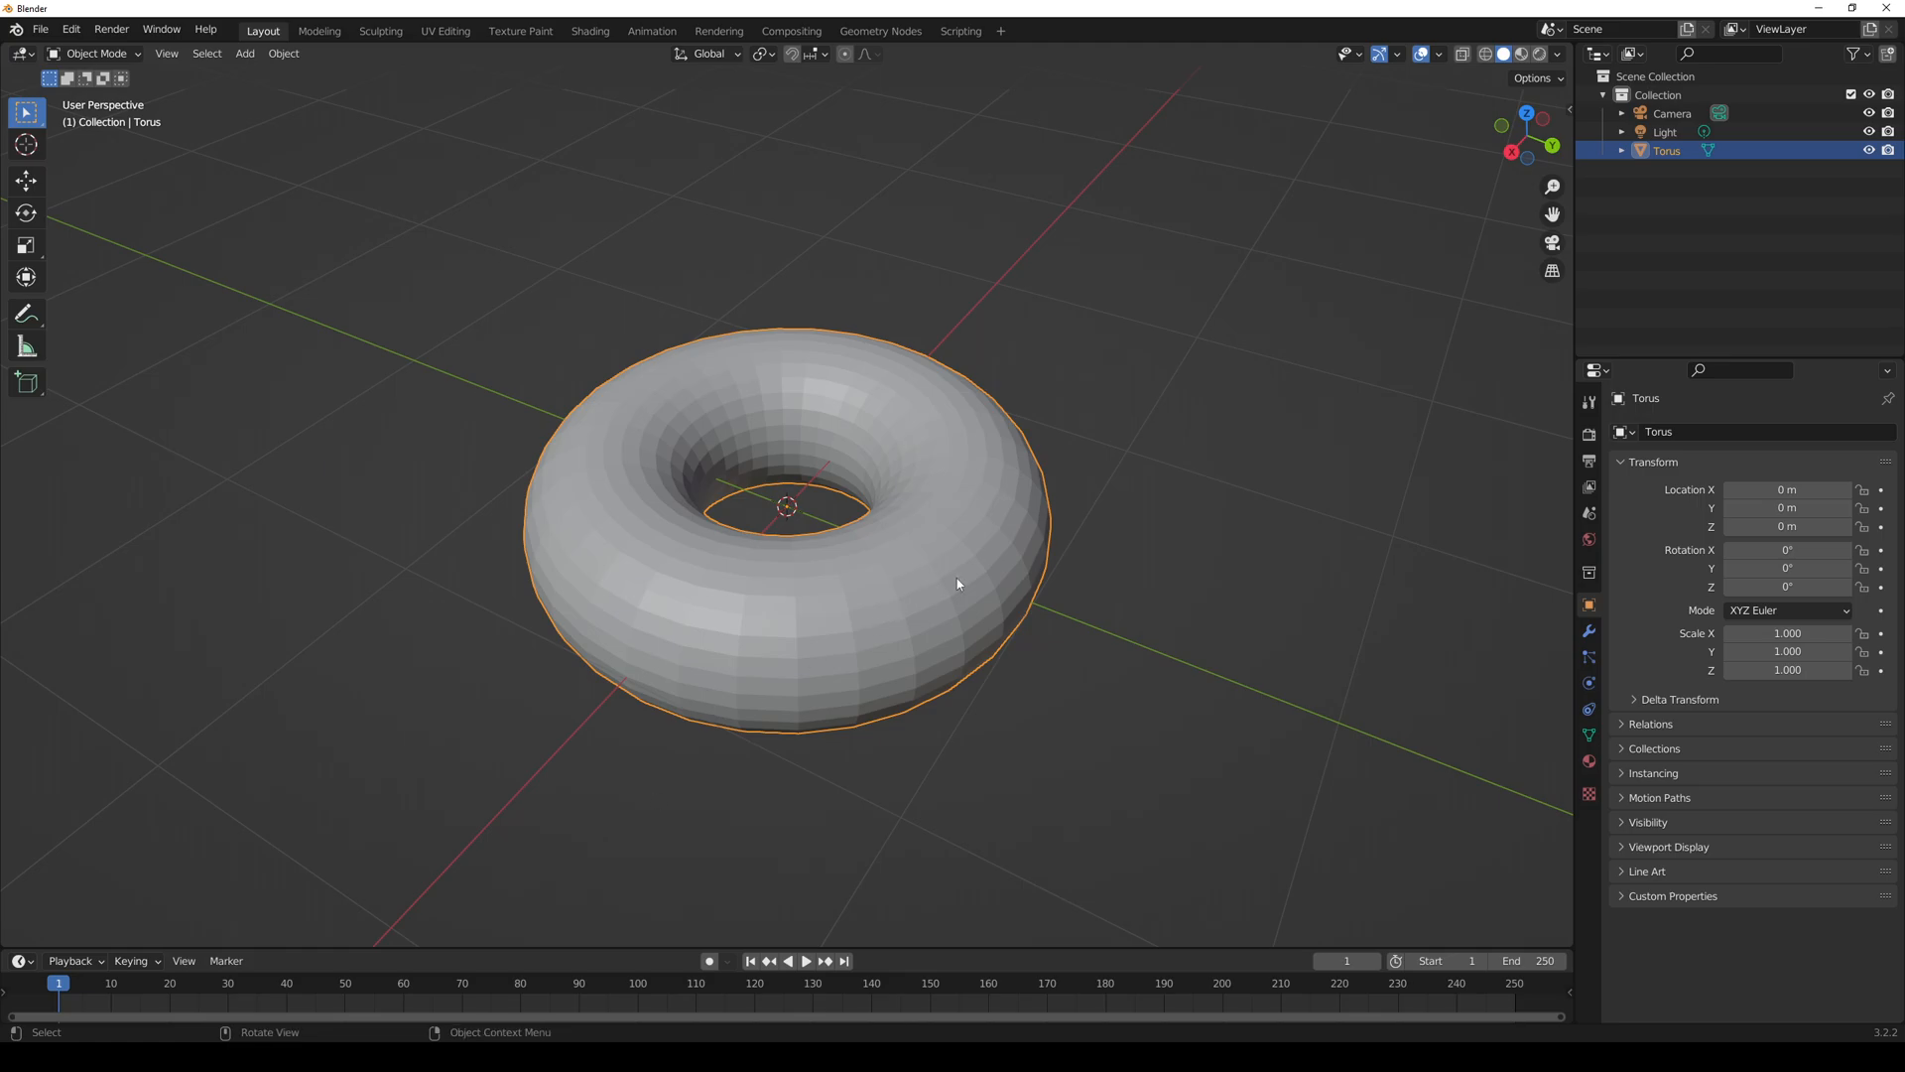
- Undo the selections and the torus creation, back to the scene with only the camera and light
key("ctrl+z")
key("ctrl+z")
key("ctrl+z")
key("ctrl+z")
key("ctrl+z")
key("ctrl+z")
key("ctrl+z")
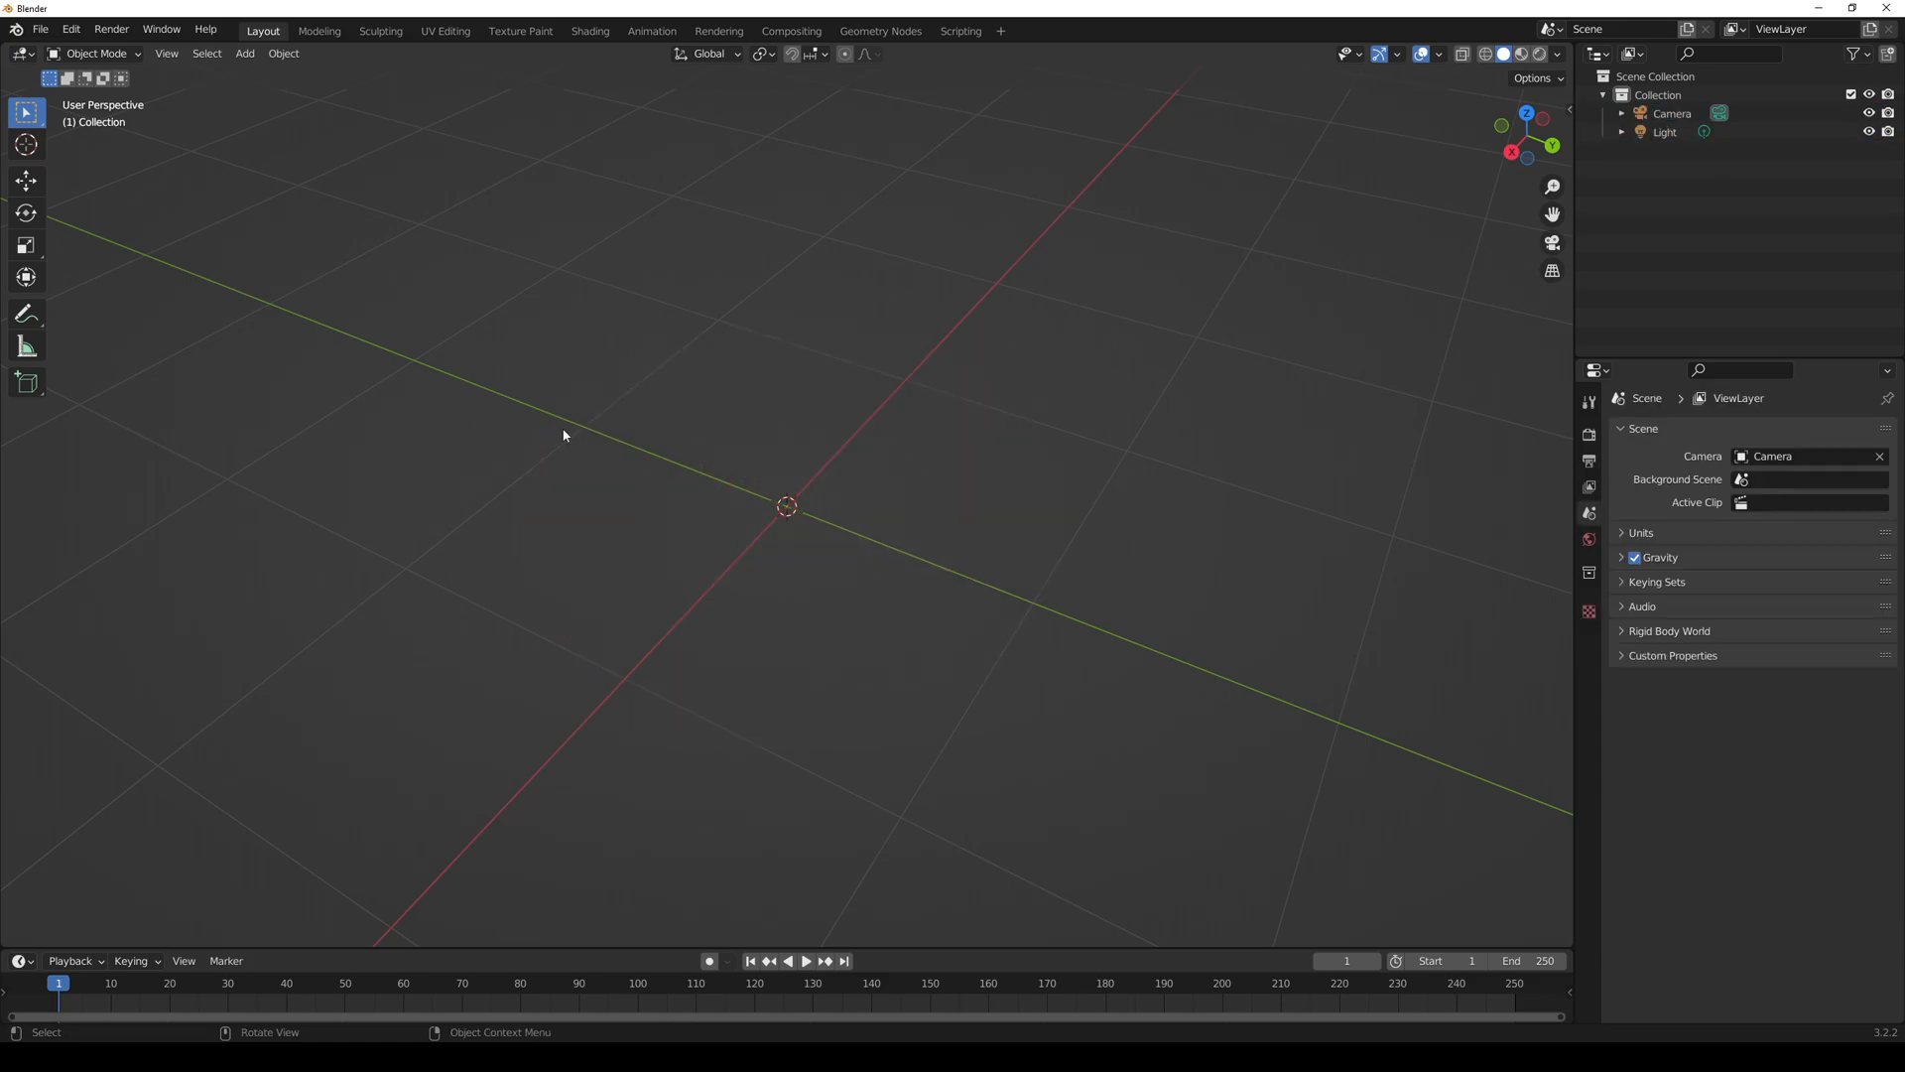
- Add a fresh torus mesh at the world origin
key("shift+a")
mouse_move(252, 325)
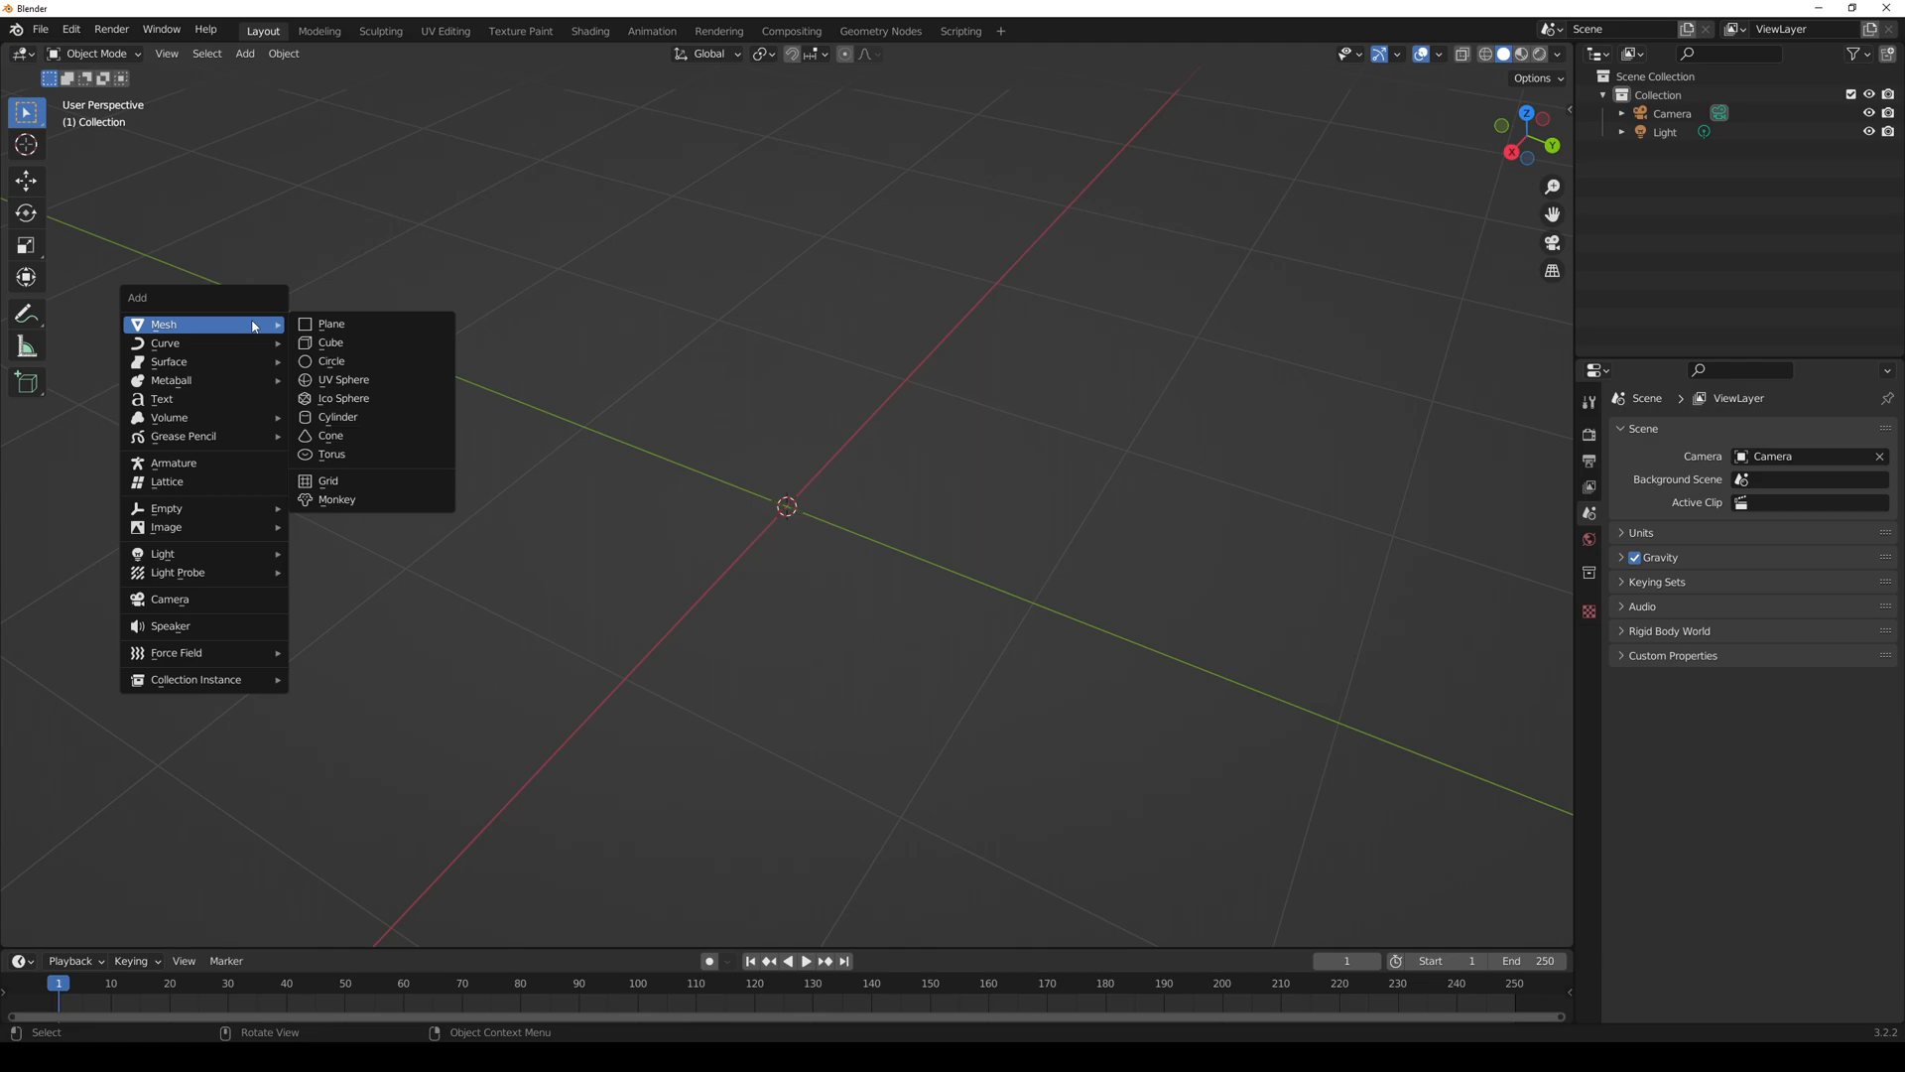
left_click(331, 455)
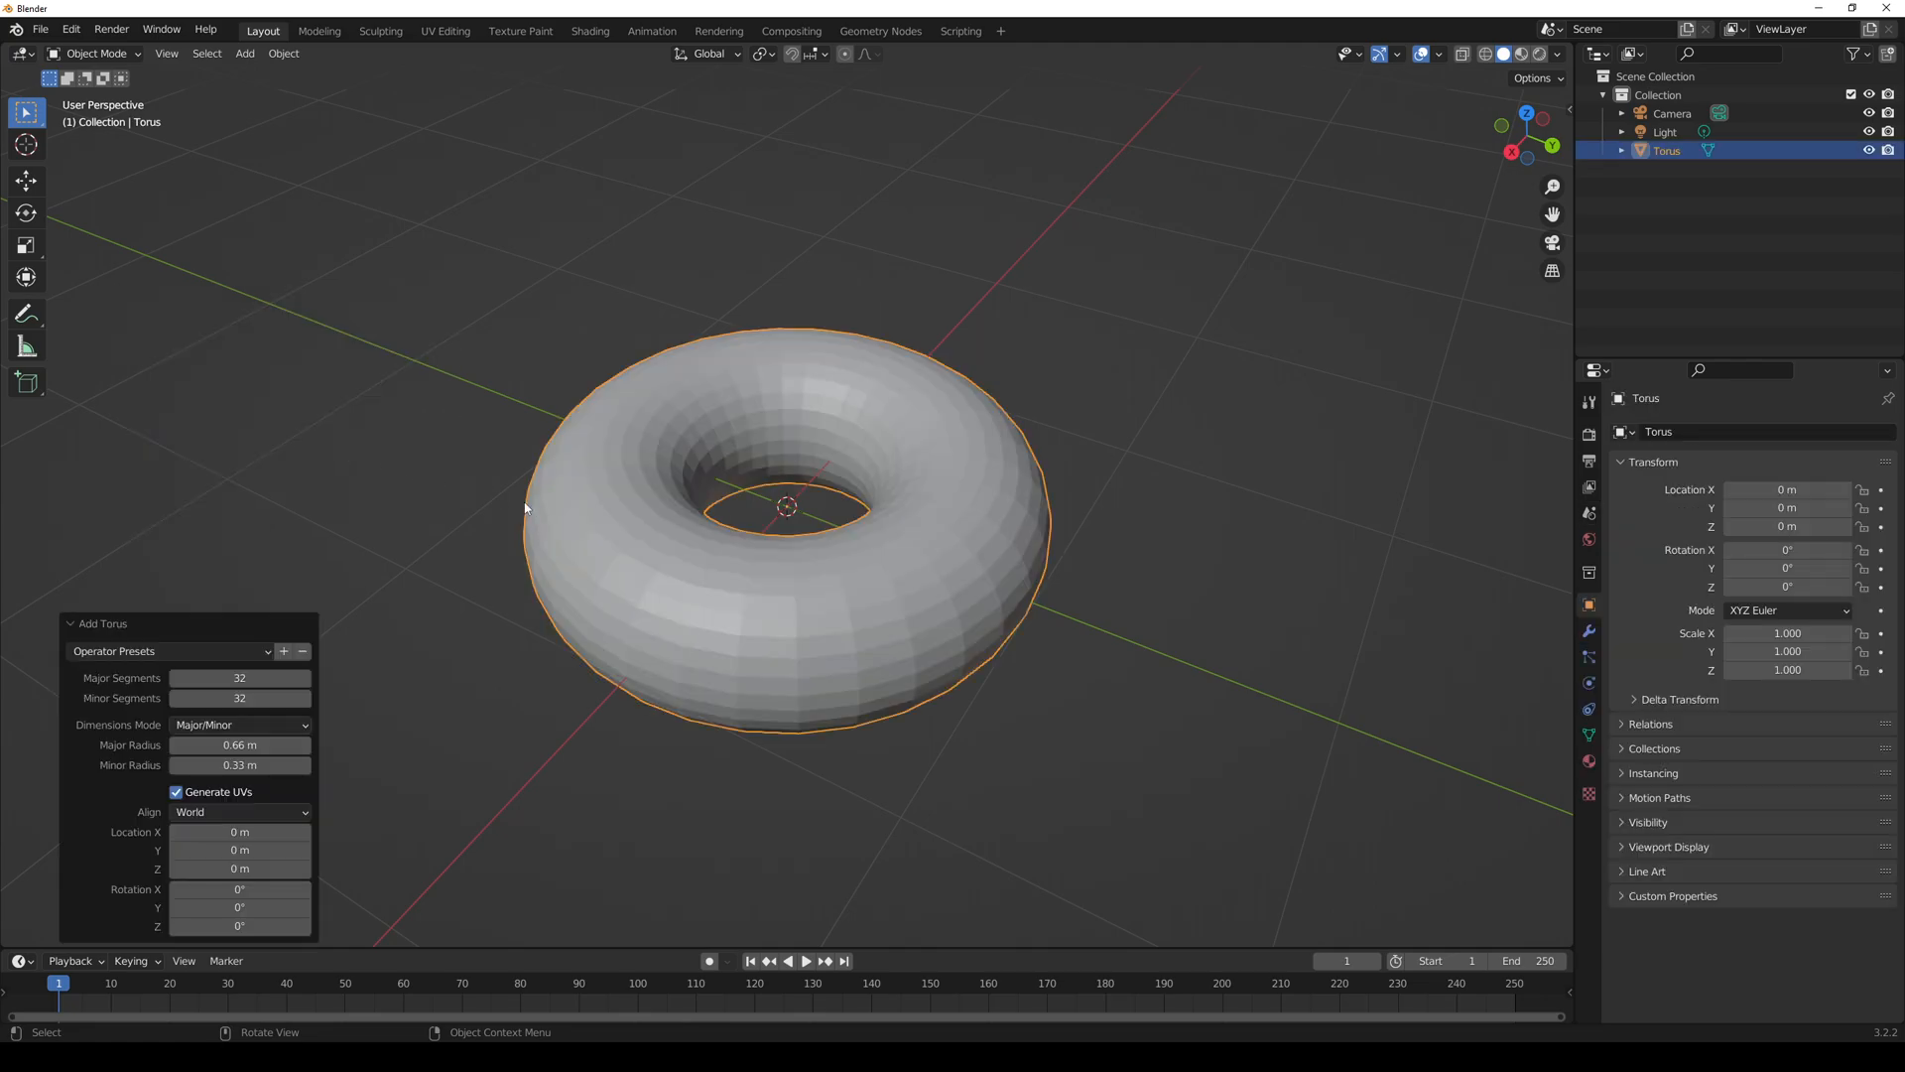
- Set the torus's major and minor segments to 128 each
left_click(247, 683)
type("128")
key("Return")
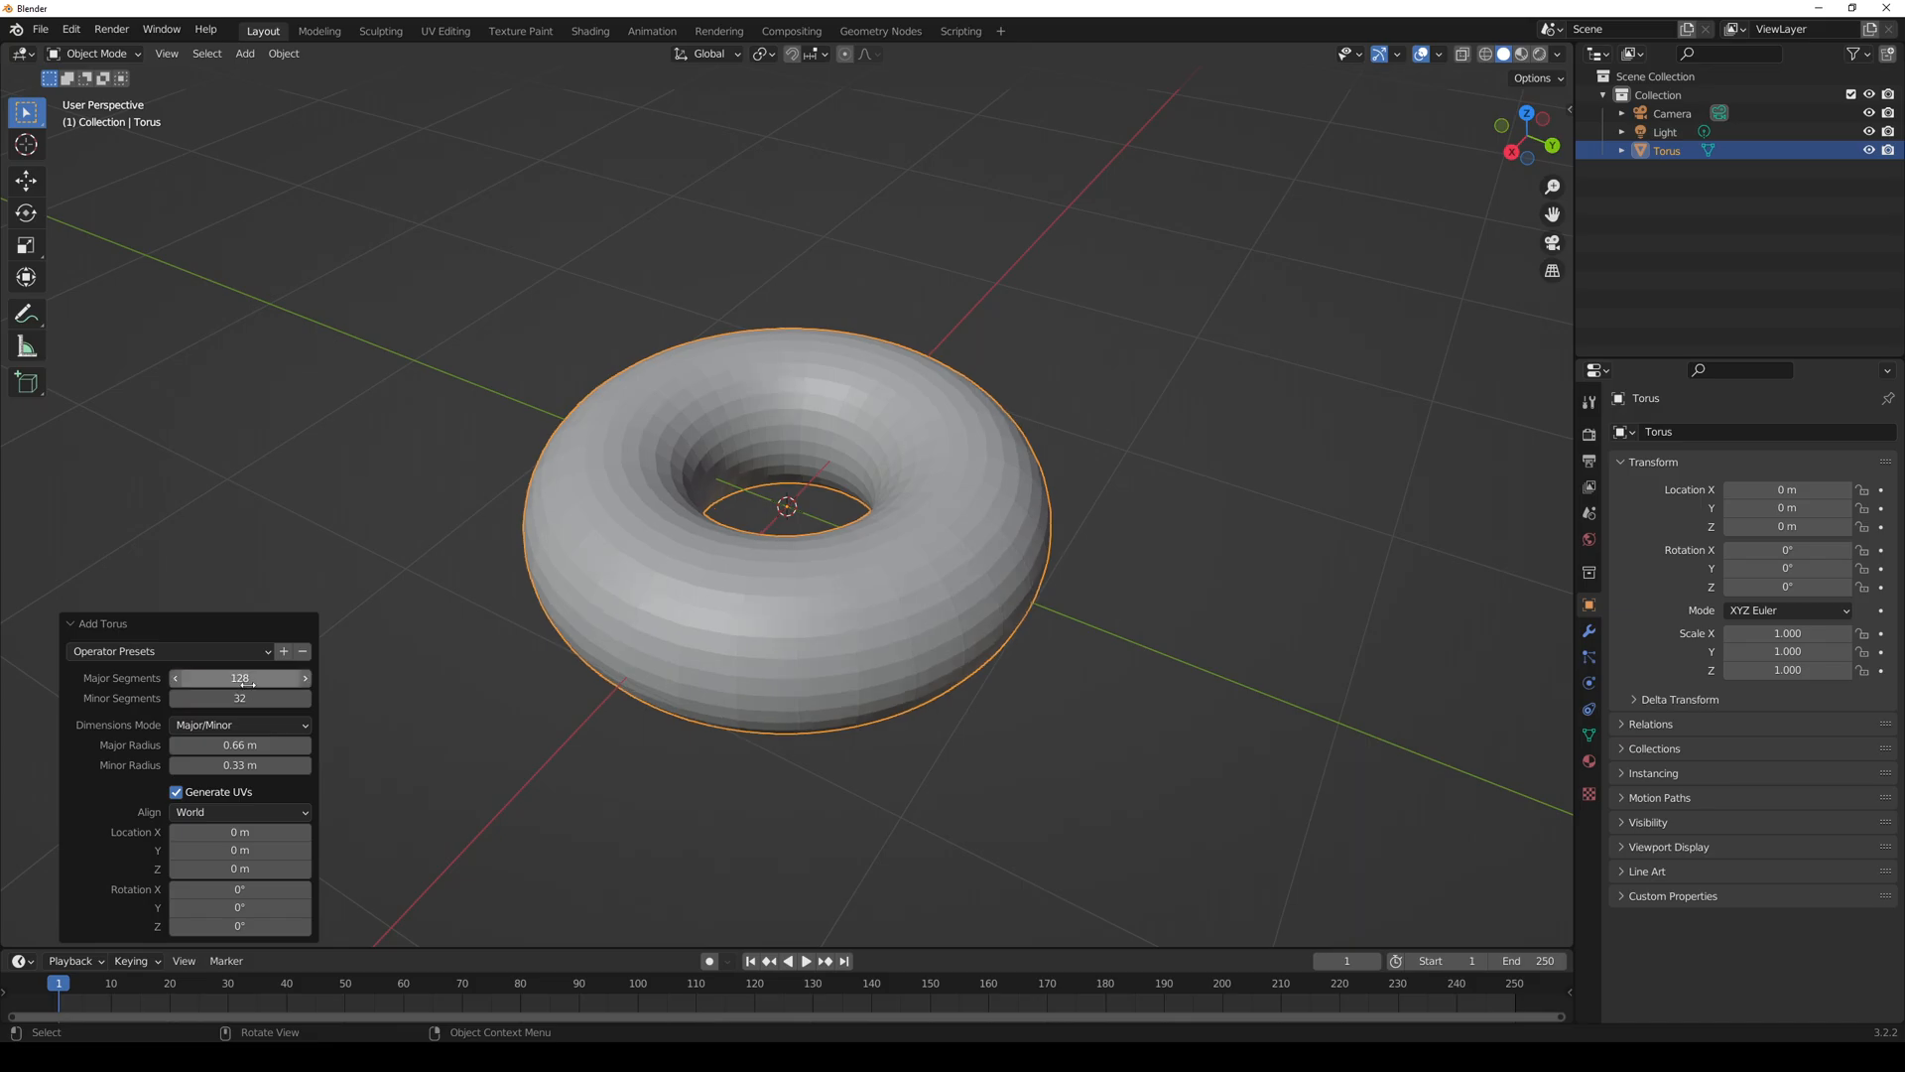
left_click(255, 697)
type("128")
key("Return")
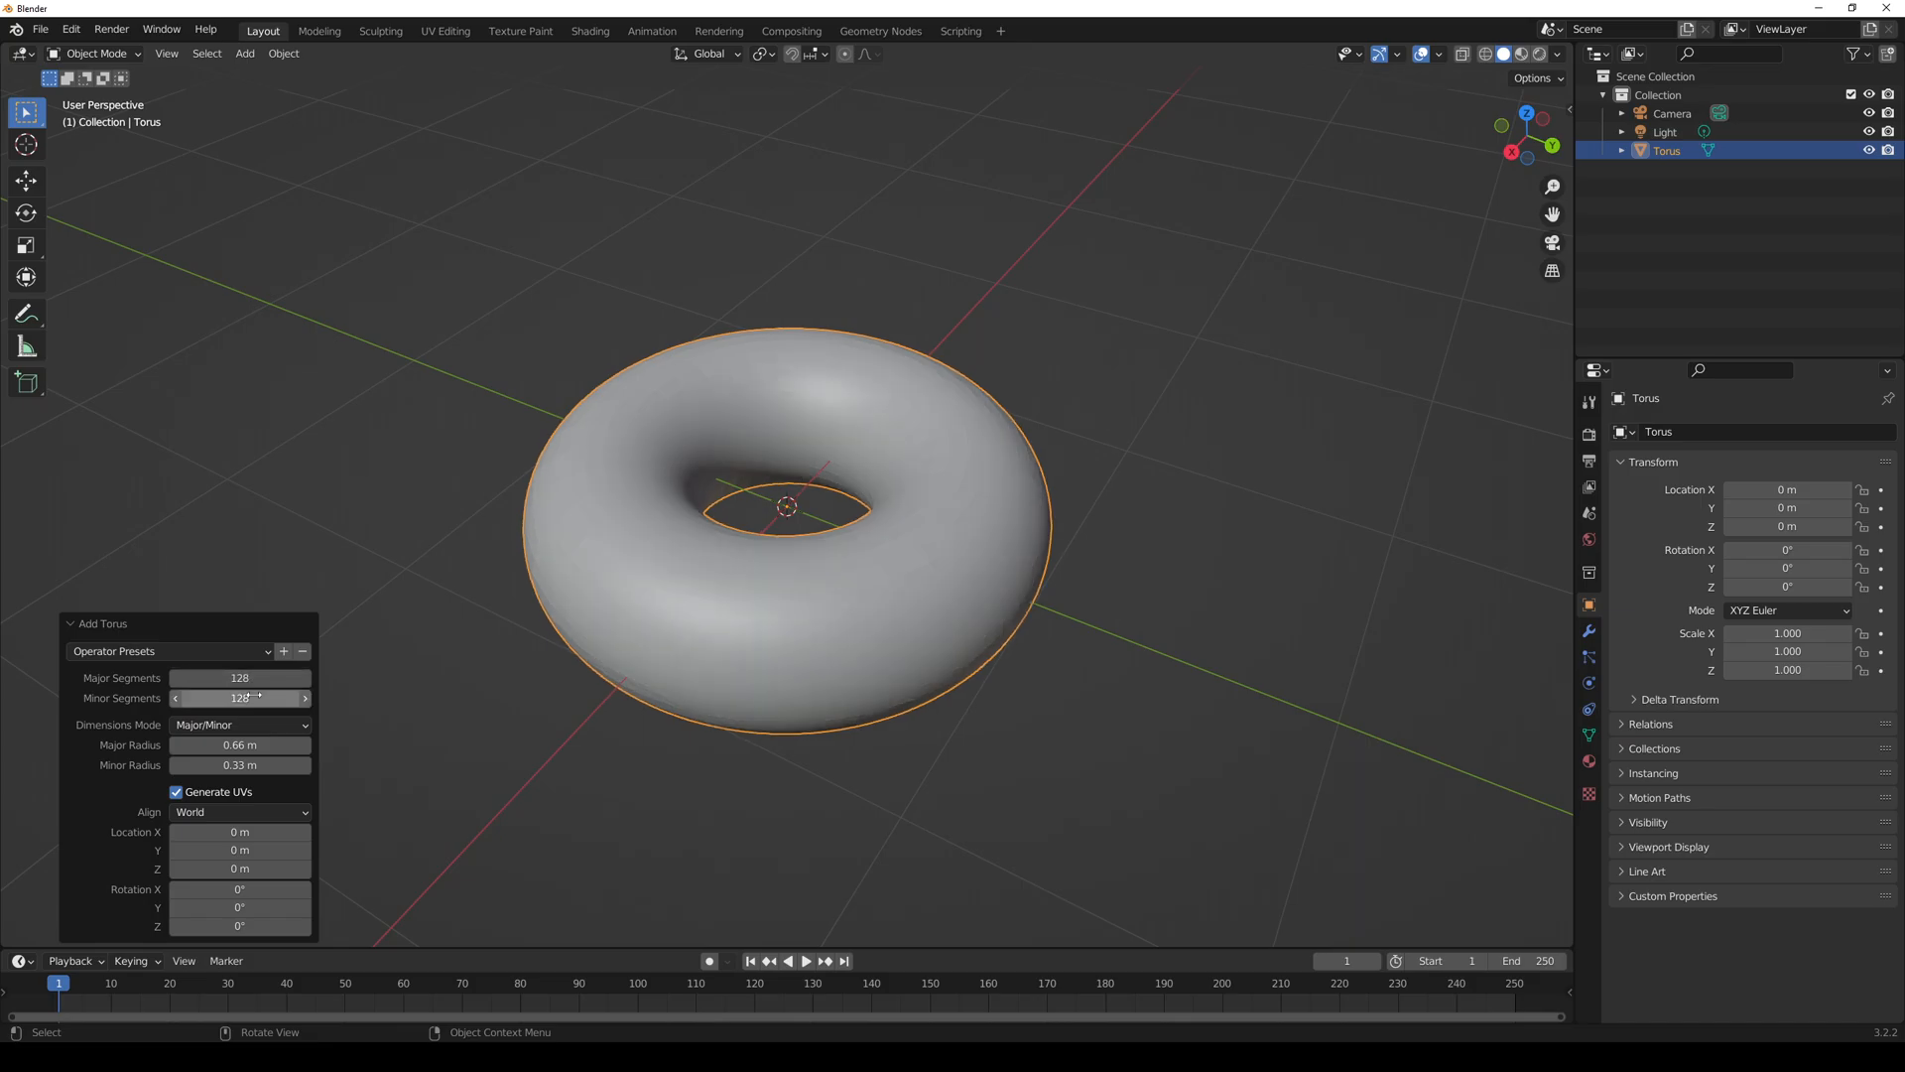
- Inspect the high-resolution torus up close, render the scene and close the render window
mouse_move(784, 556)
middle_mouse_down()
mouse_move(776, 527)
mouse_move(800, 544)
middle_mouse_up()
scroll(800, 545, "up", 5)
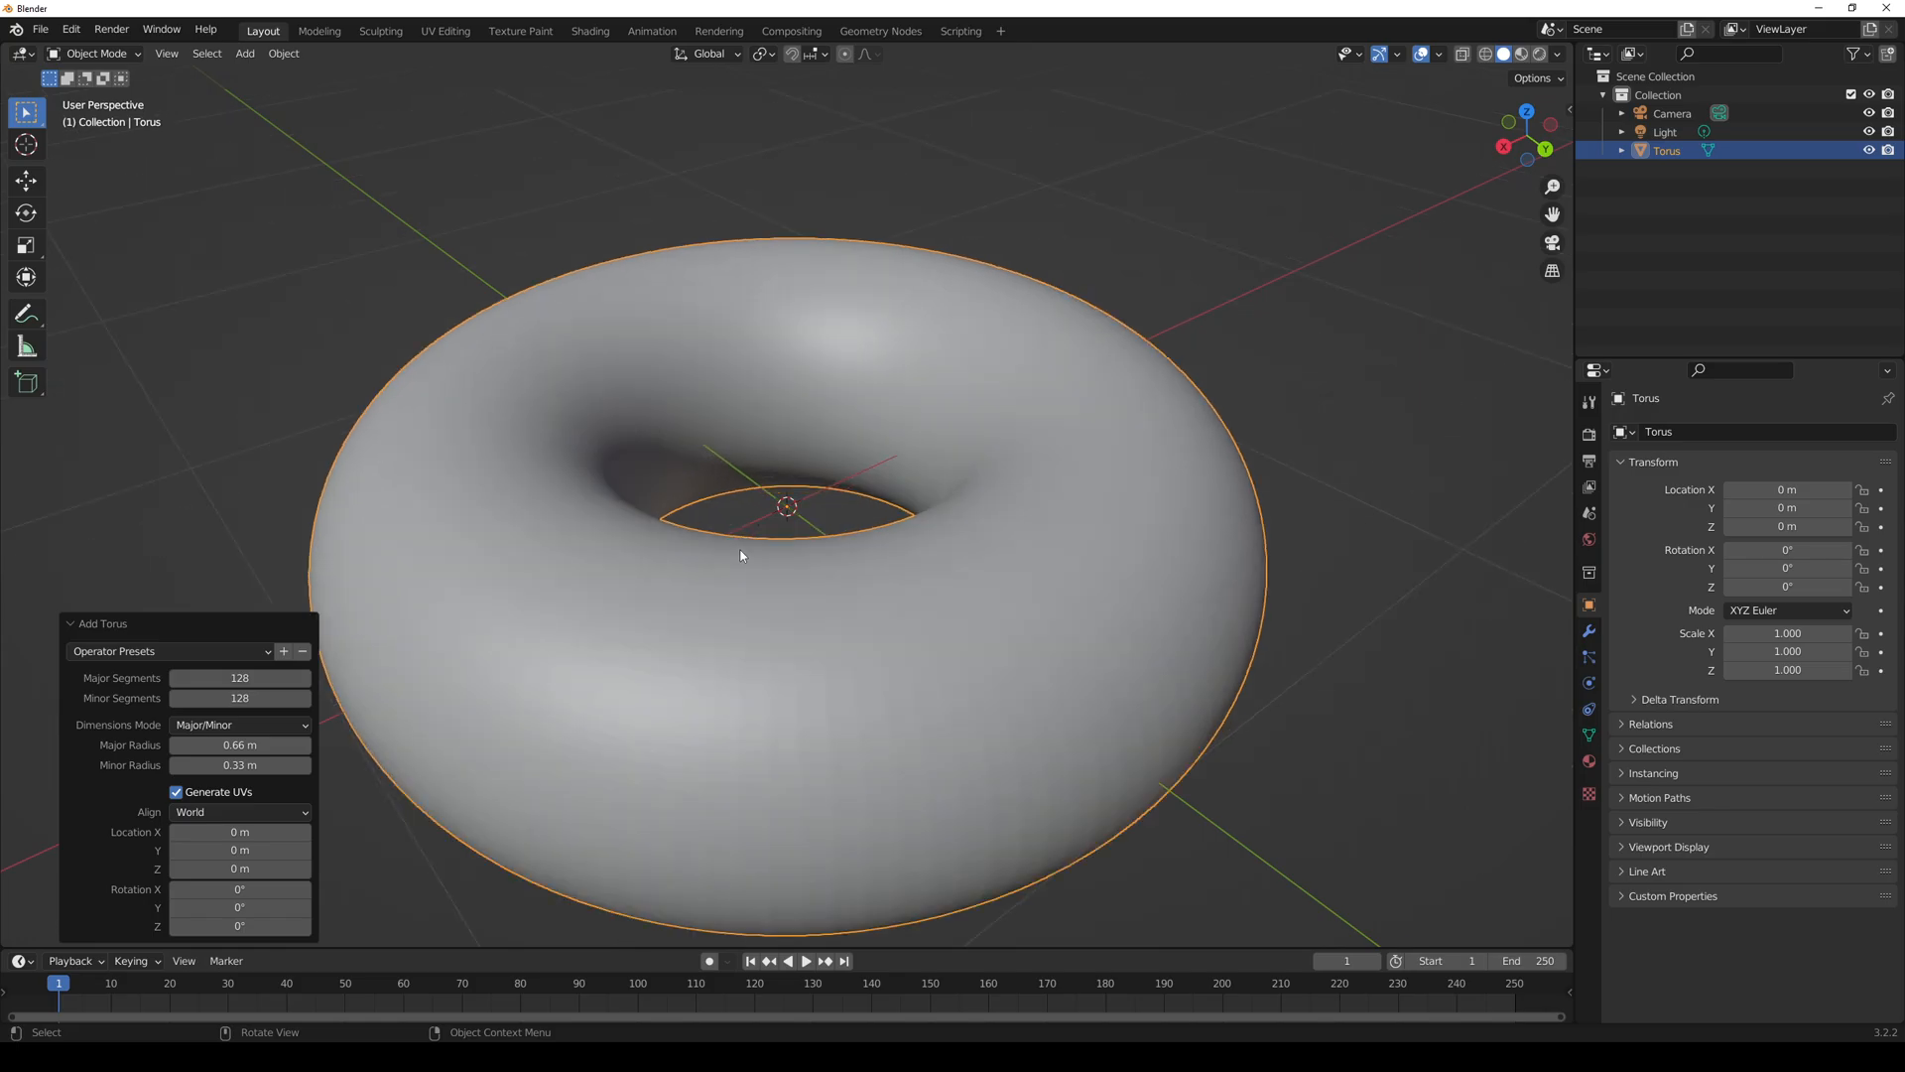
key("F12")
left_click(1451, 107)
- Halve the torus's major and minor segments to 64 each
left_click(294, 680)
key("Escape")
left_click(294, 688)
left_click(276, 699)
type("/2")
key("Return")
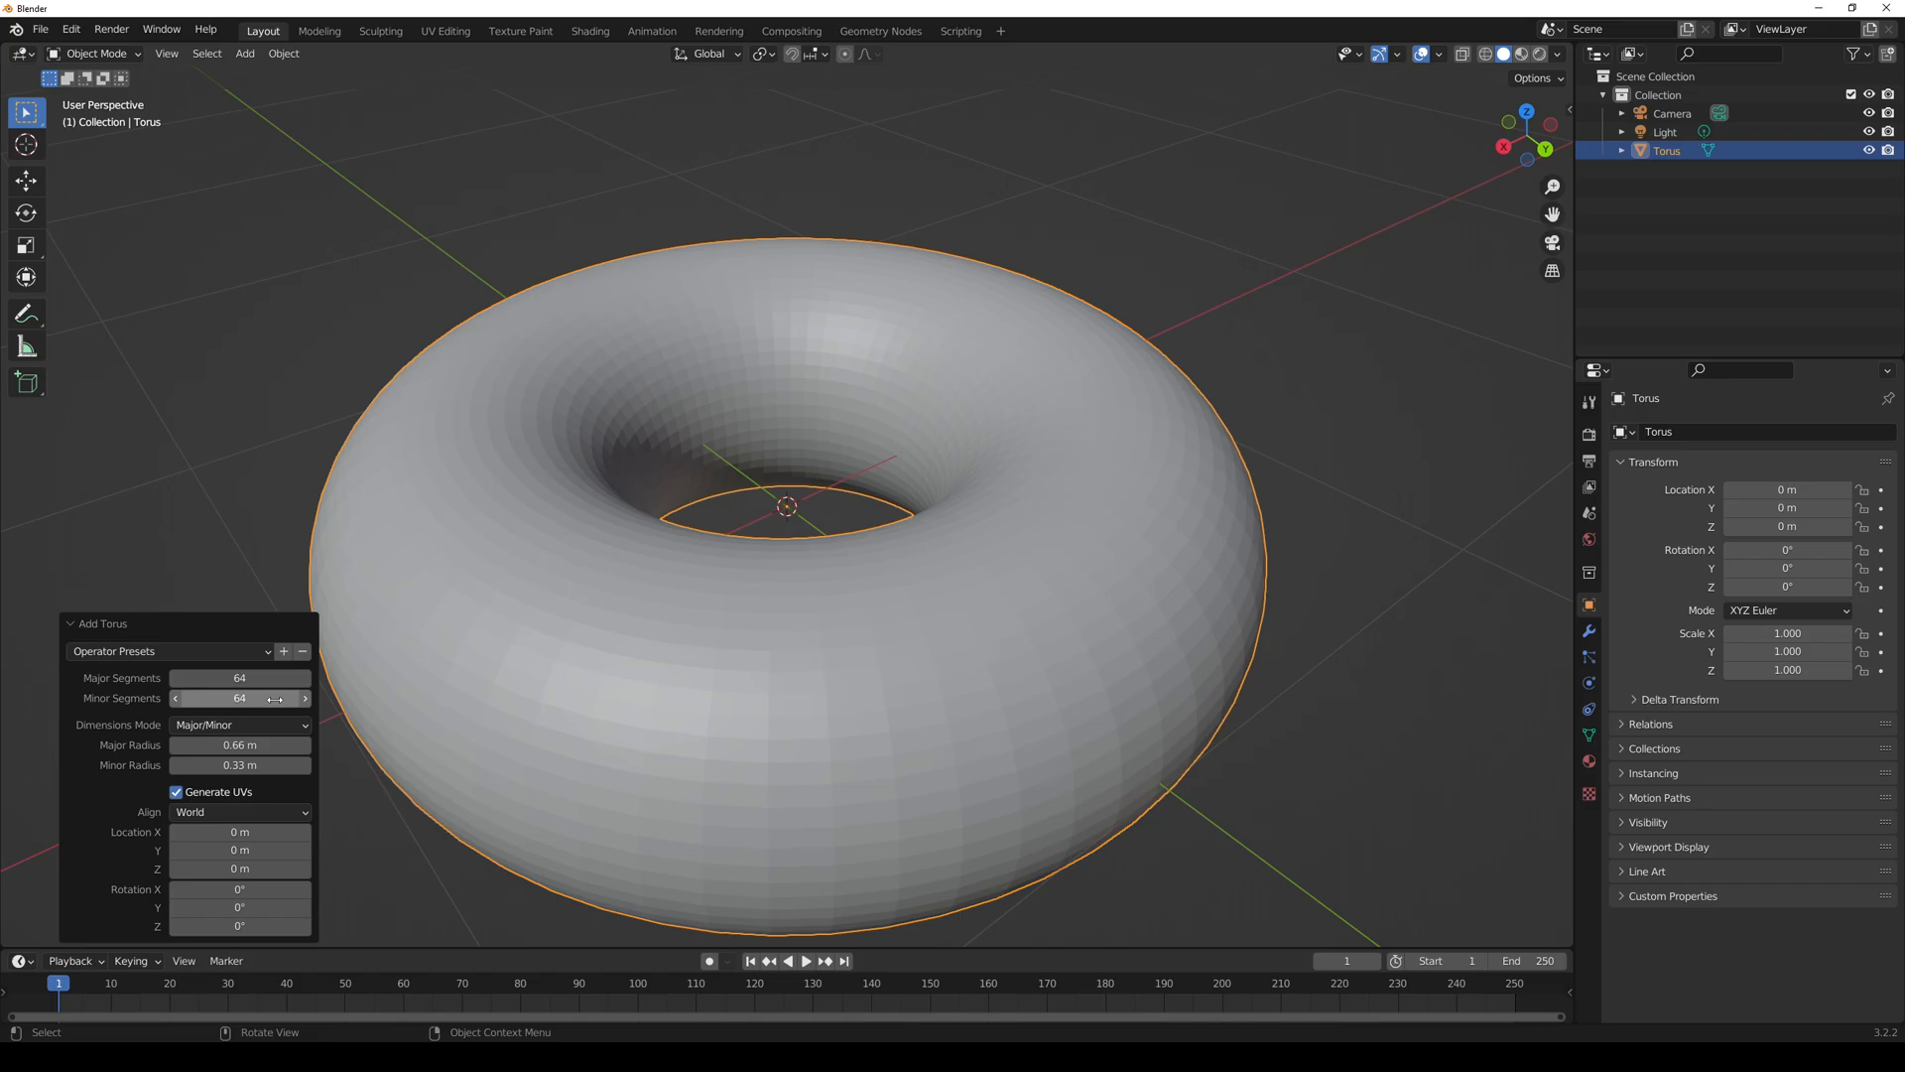
- Set the torus's major segments to 32 and its minor segments to 12
scroll(863, 607, "down", 3)
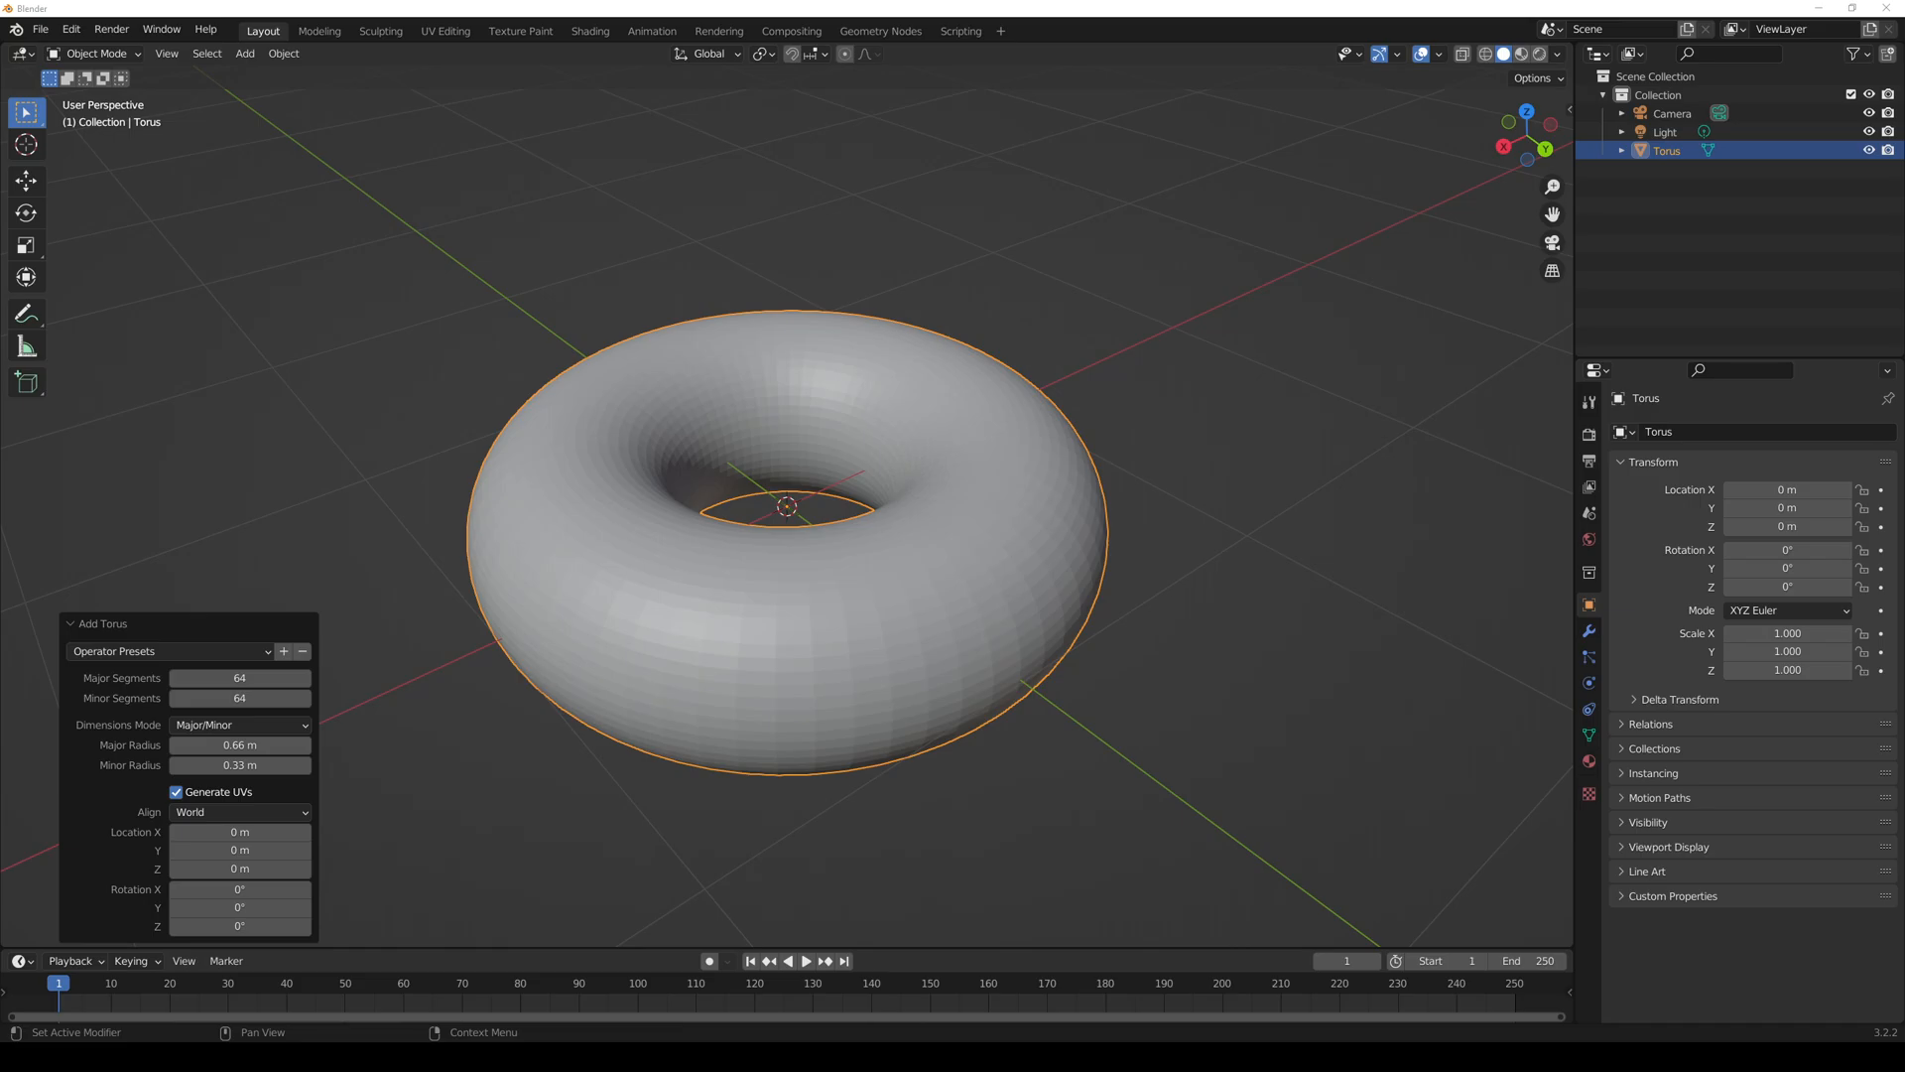
left_click(248, 678)
type("32")
key("Tab")
type("32")
key("Return")
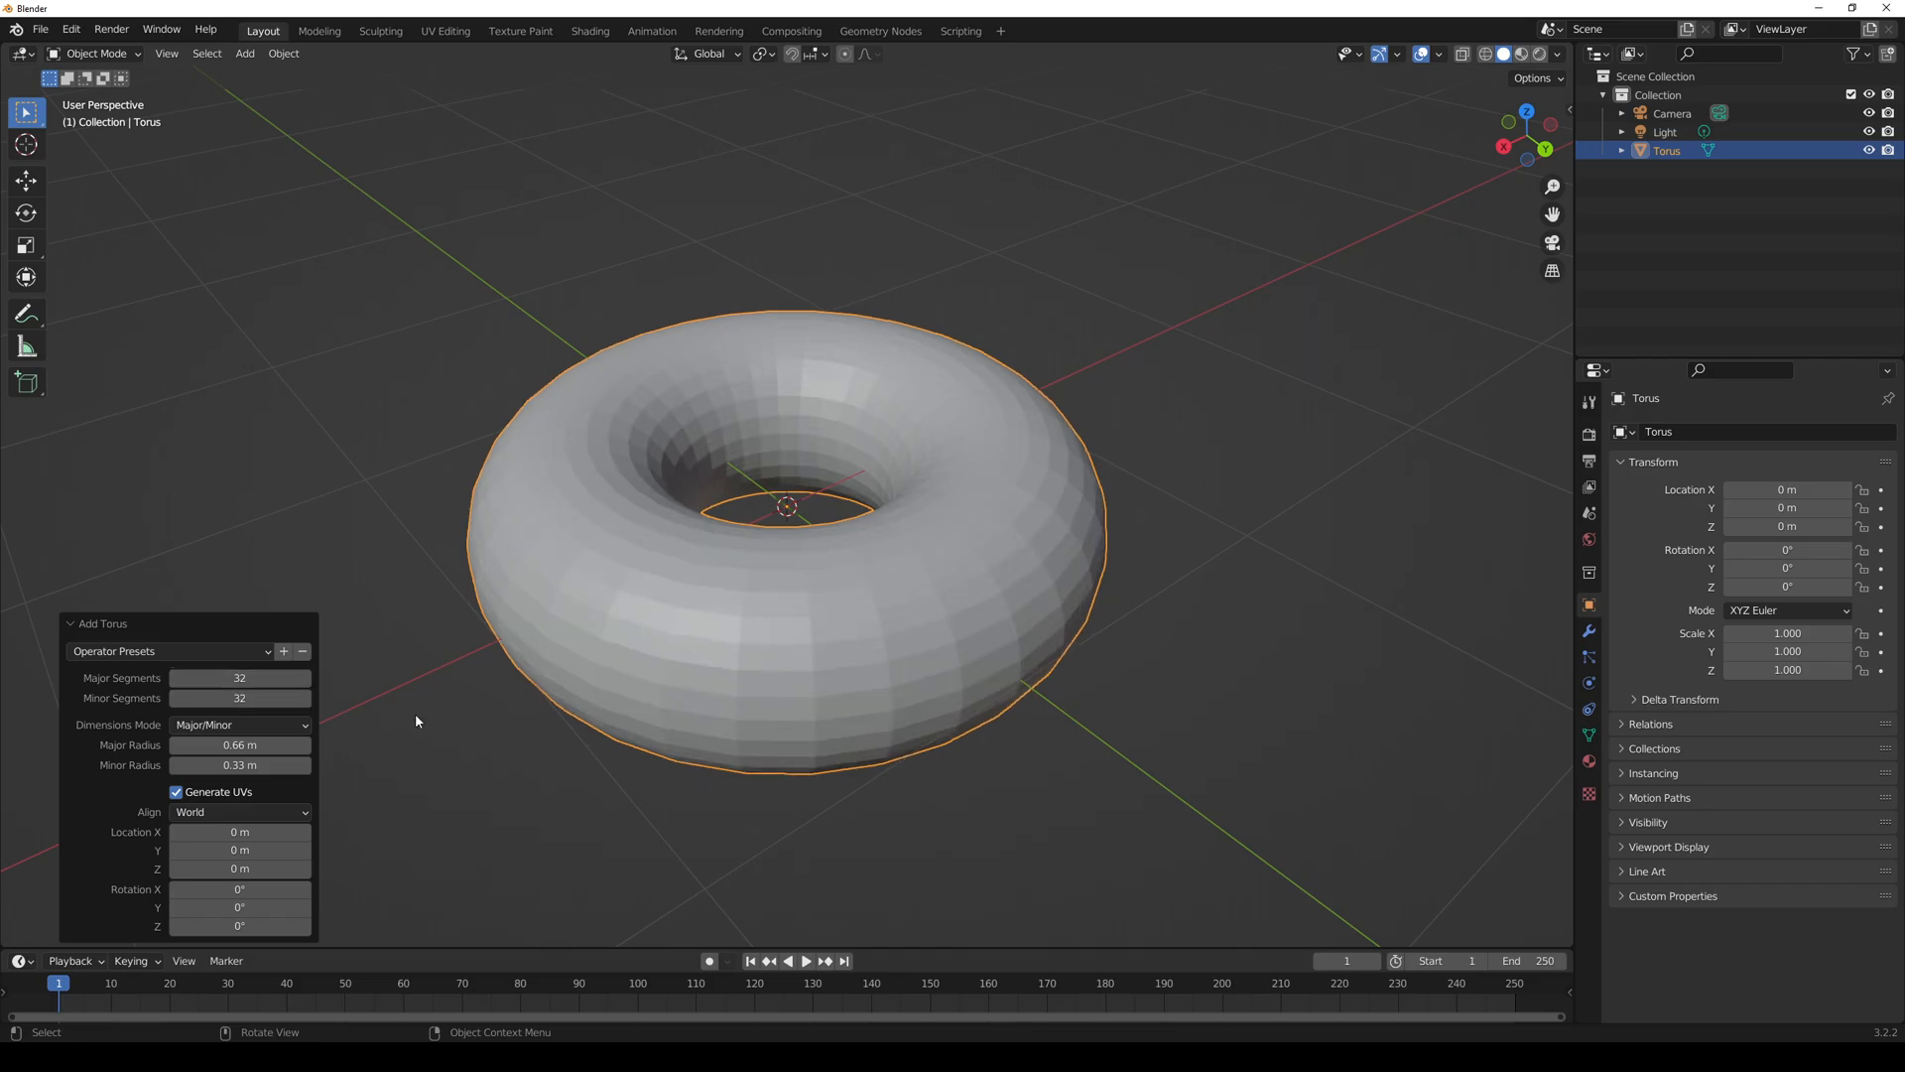
left_click(266, 699)
type("12")
key("Return")
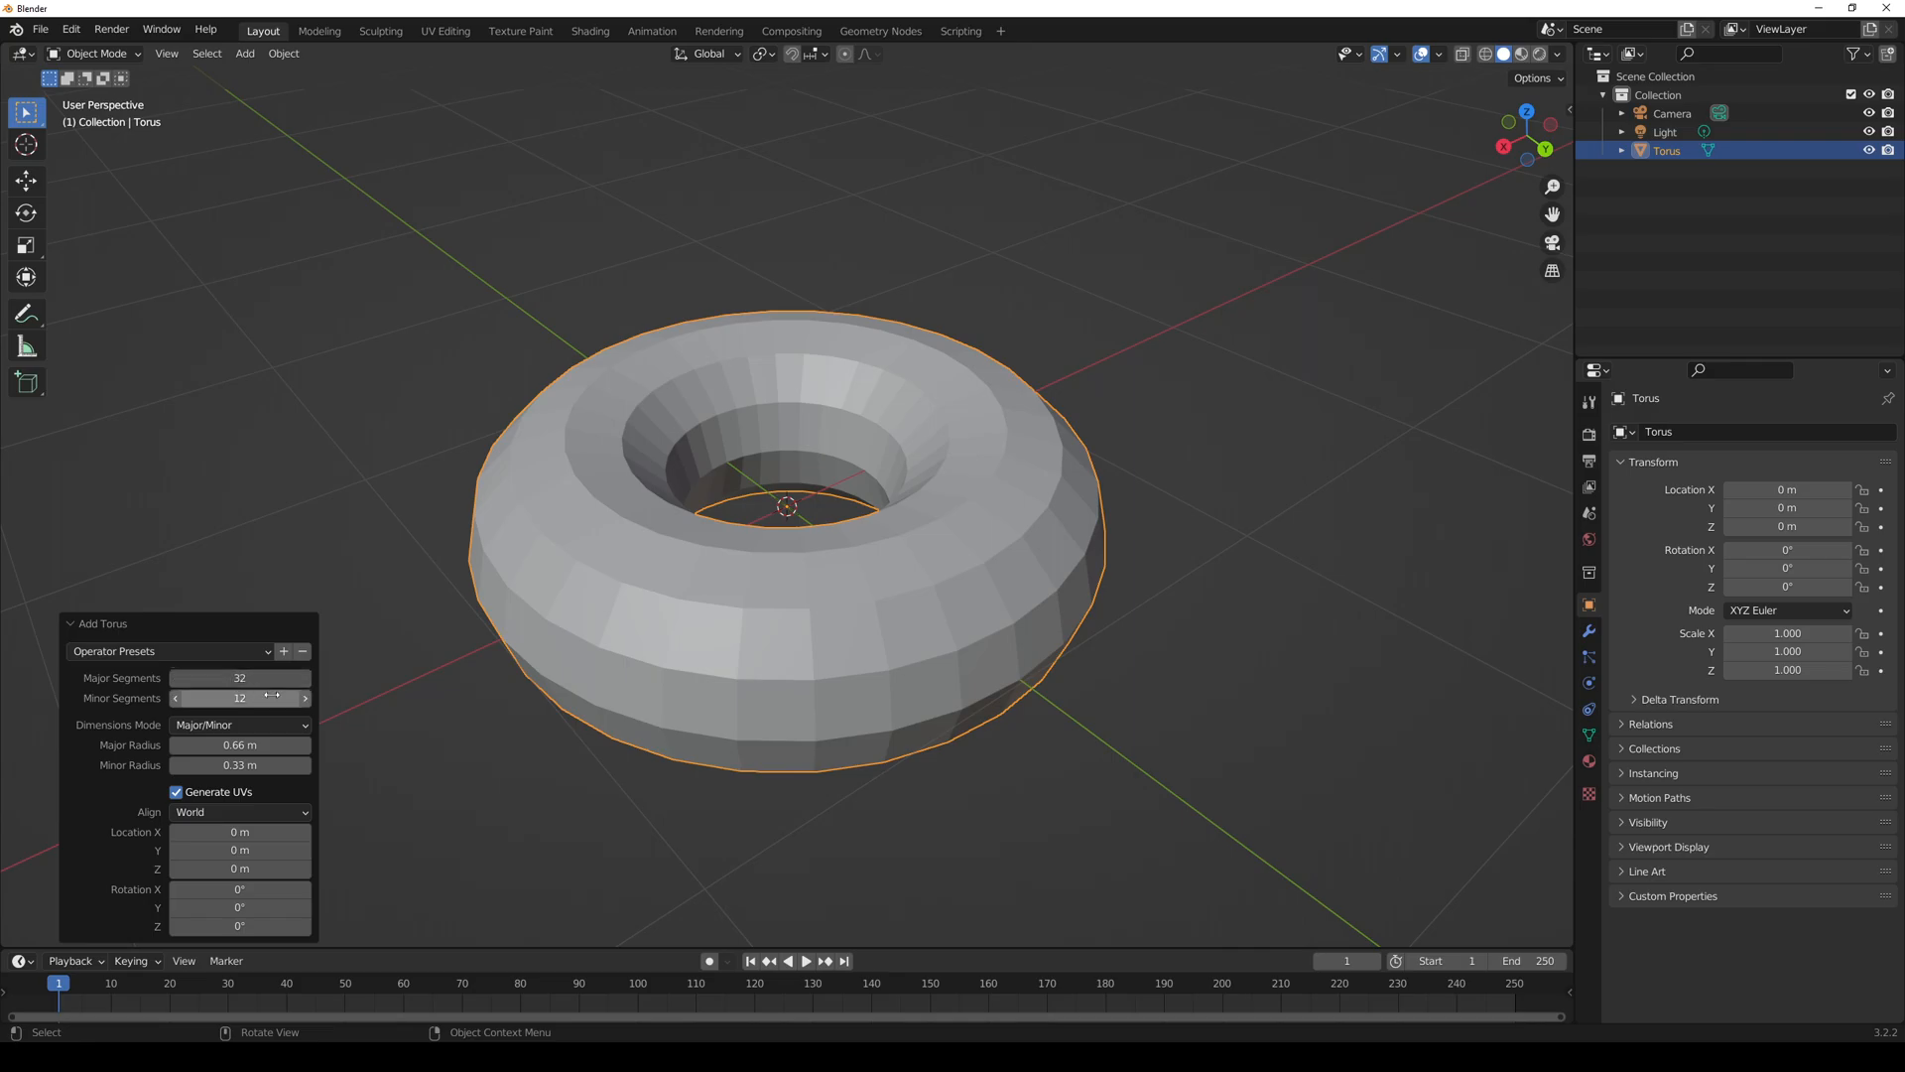
middle_click_drag(745, 695, 800, 684)
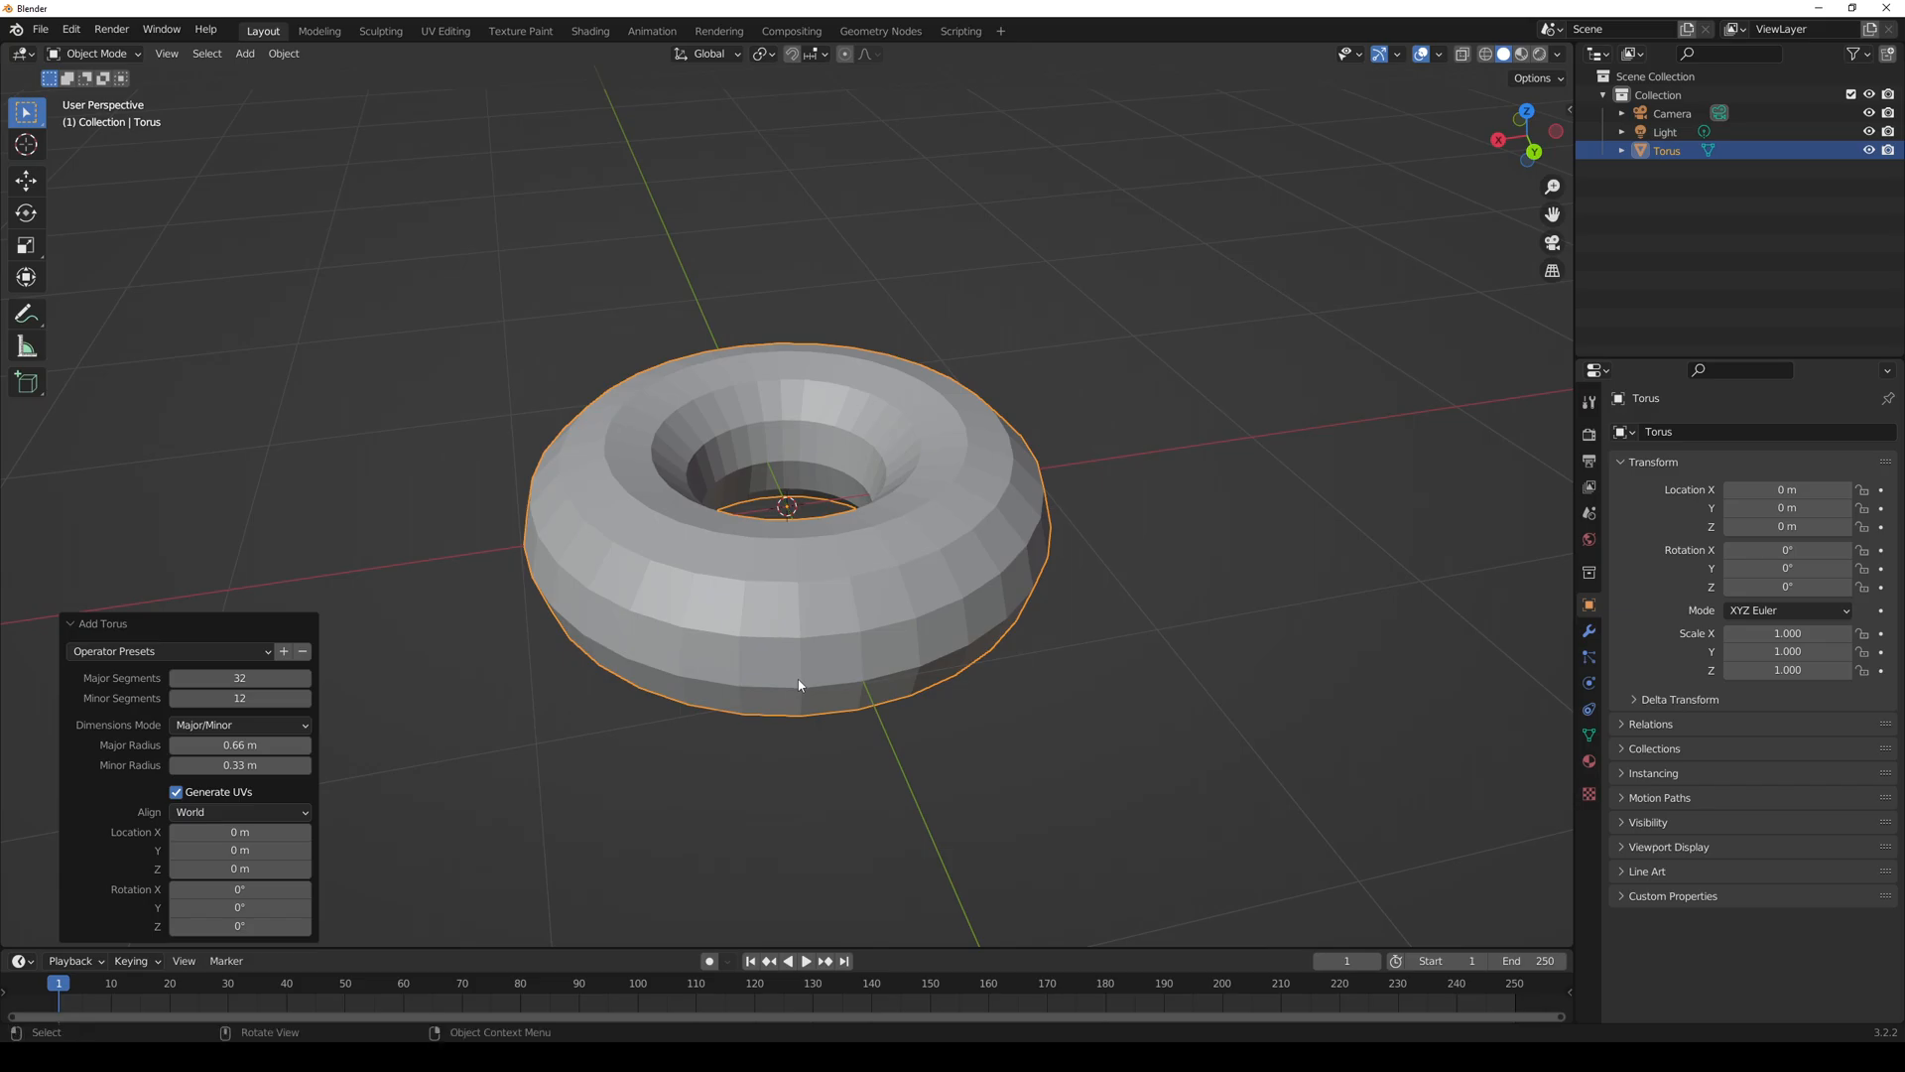
- Apply Shade Smooth to the torus and bring up the settings of that last operation
left_click(1058, 626)
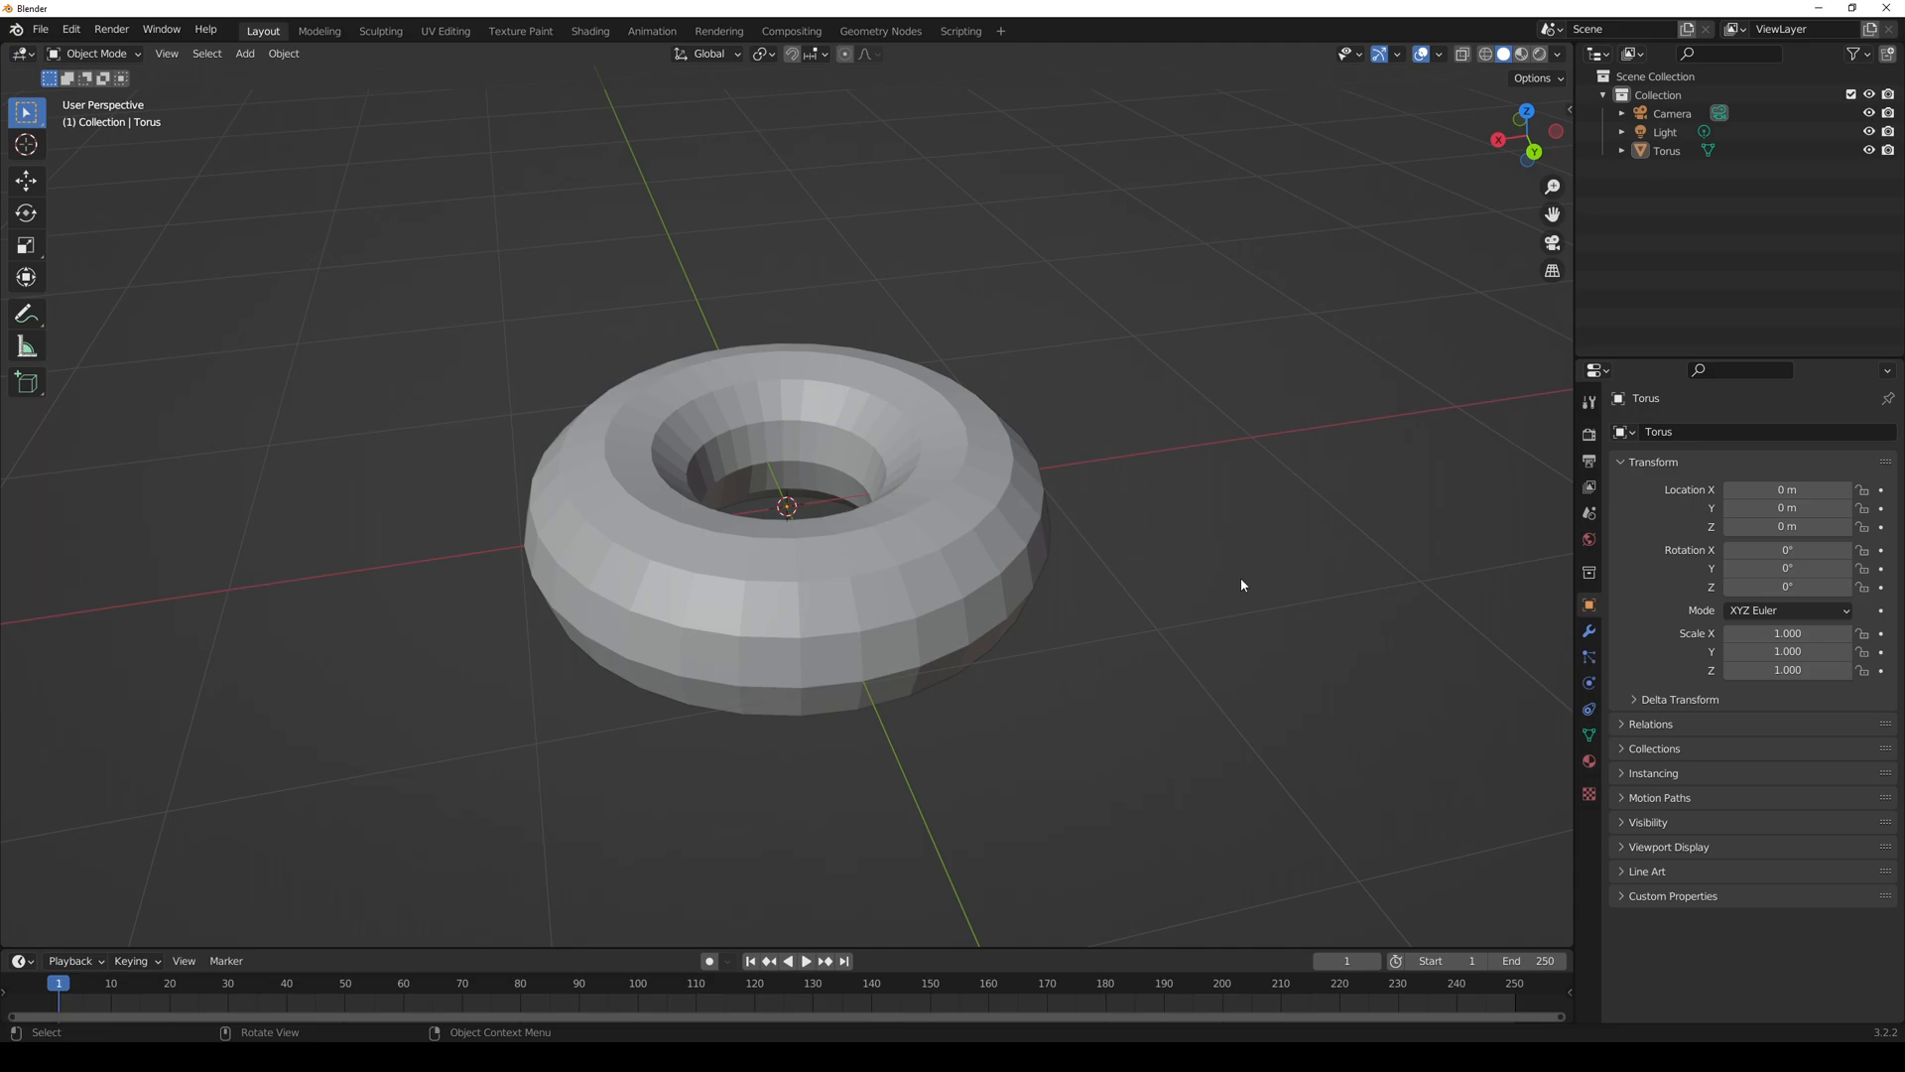
left_click(1027, 554)
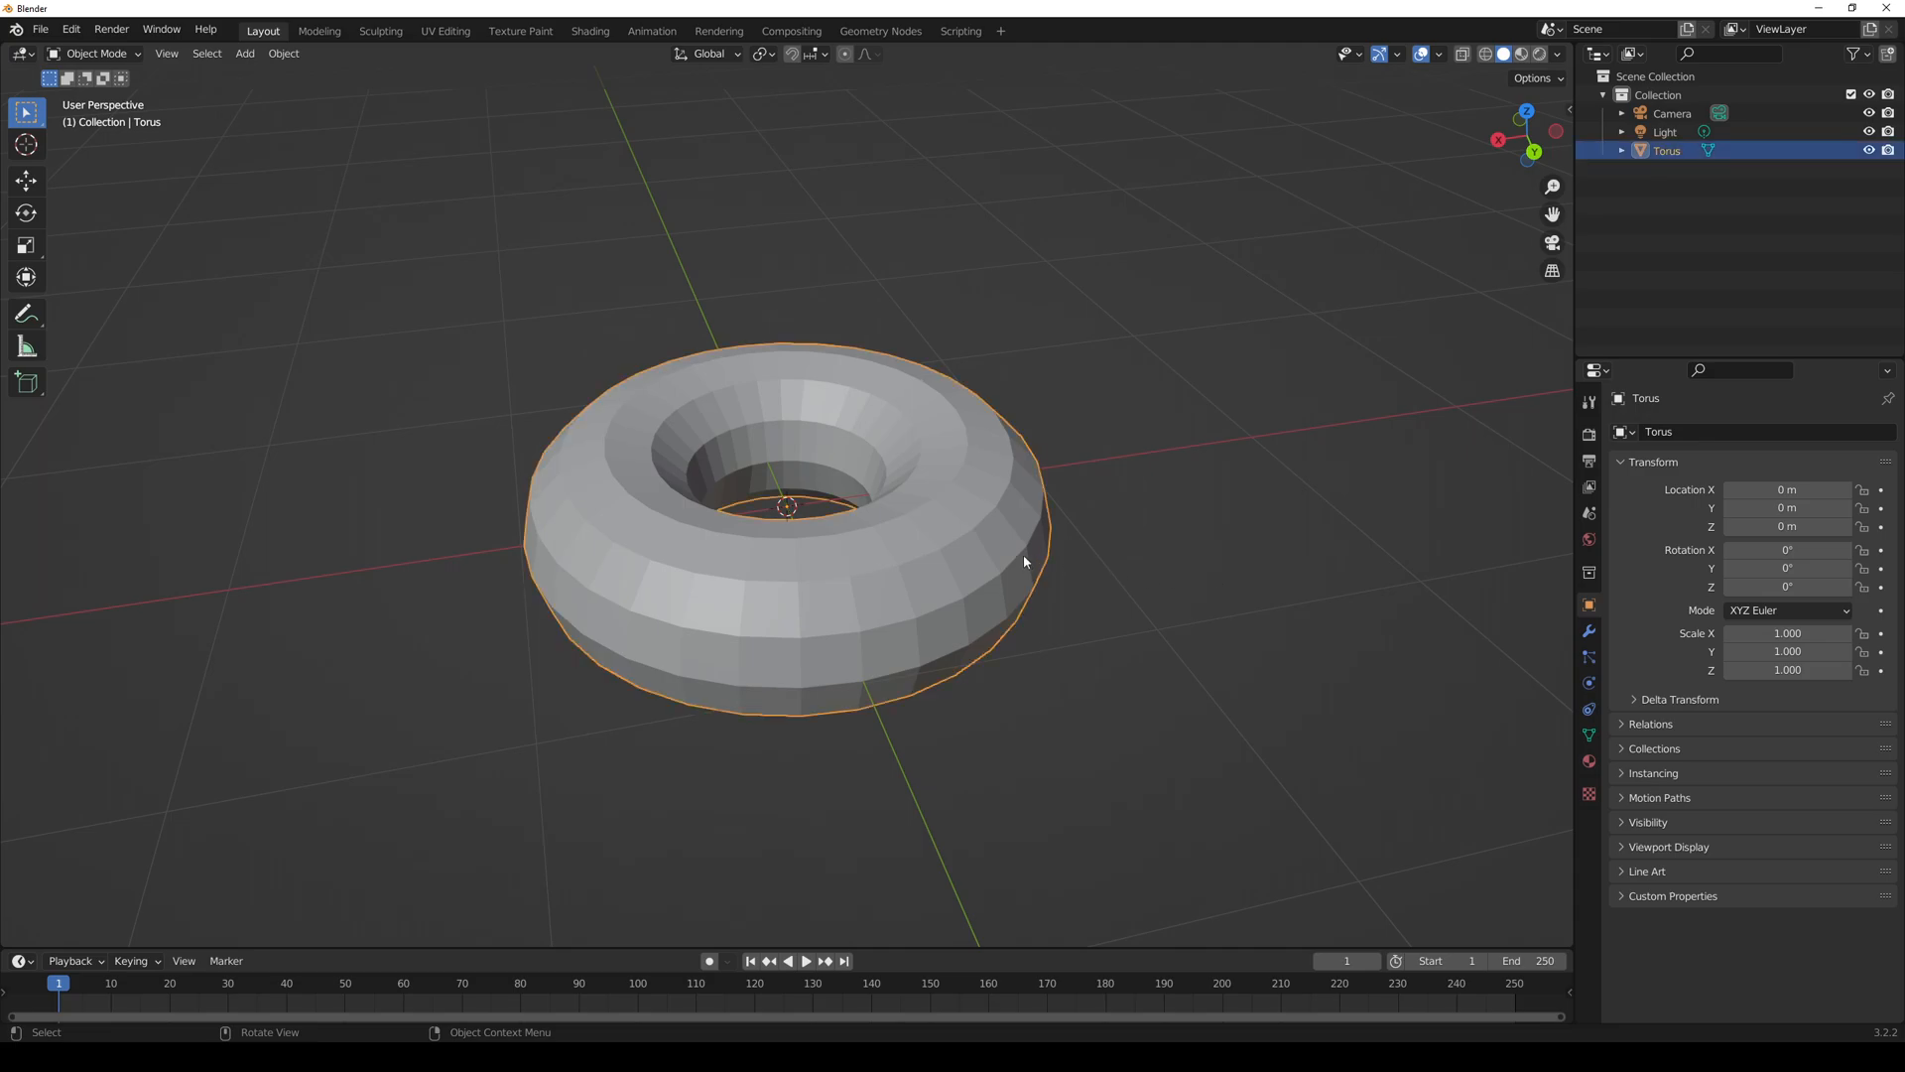
right_click(1023, 556)
left_click(1020, 557)
middle_click_drag(1052, 561, 1000, 553)
right_click(958, 559)
left_click(961, 572)
right_click(997, 553)
left_click(992, 533)
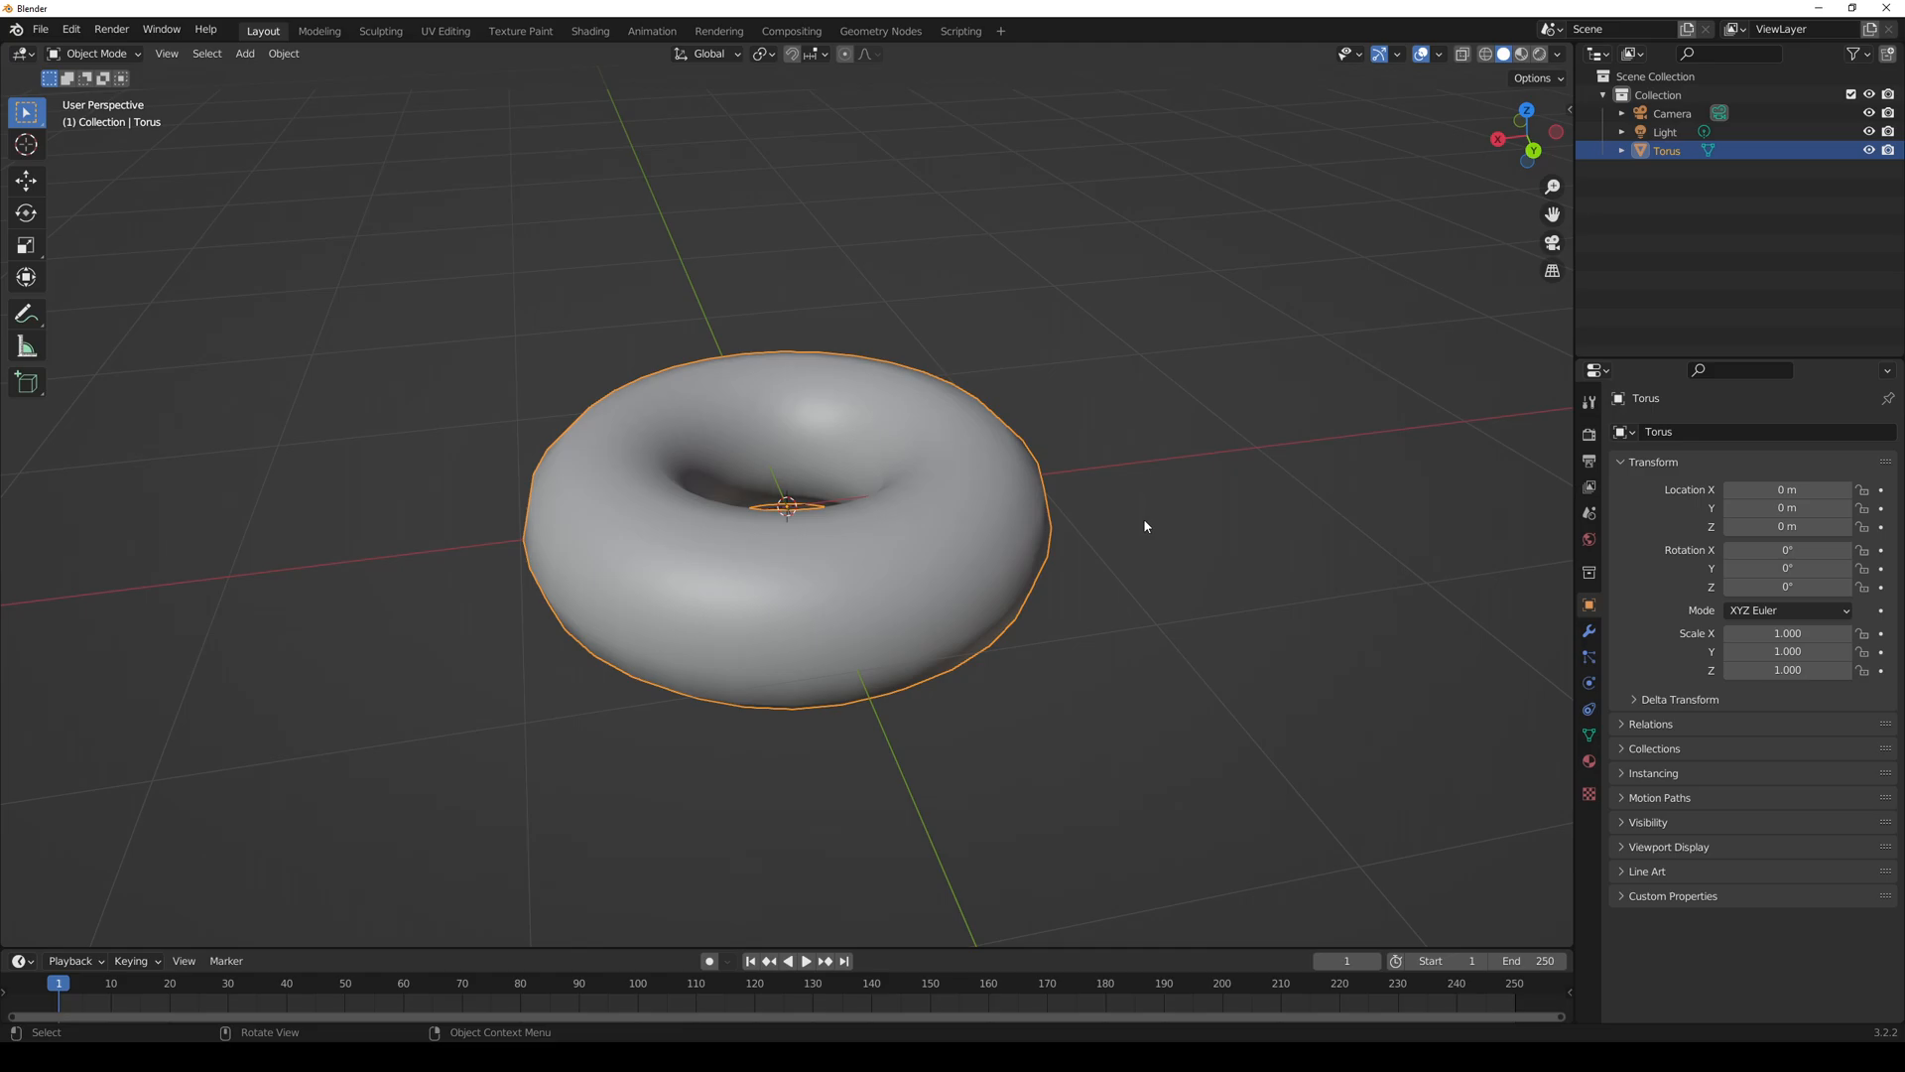
middle_click_drag(1017, 545, 1001, 577)
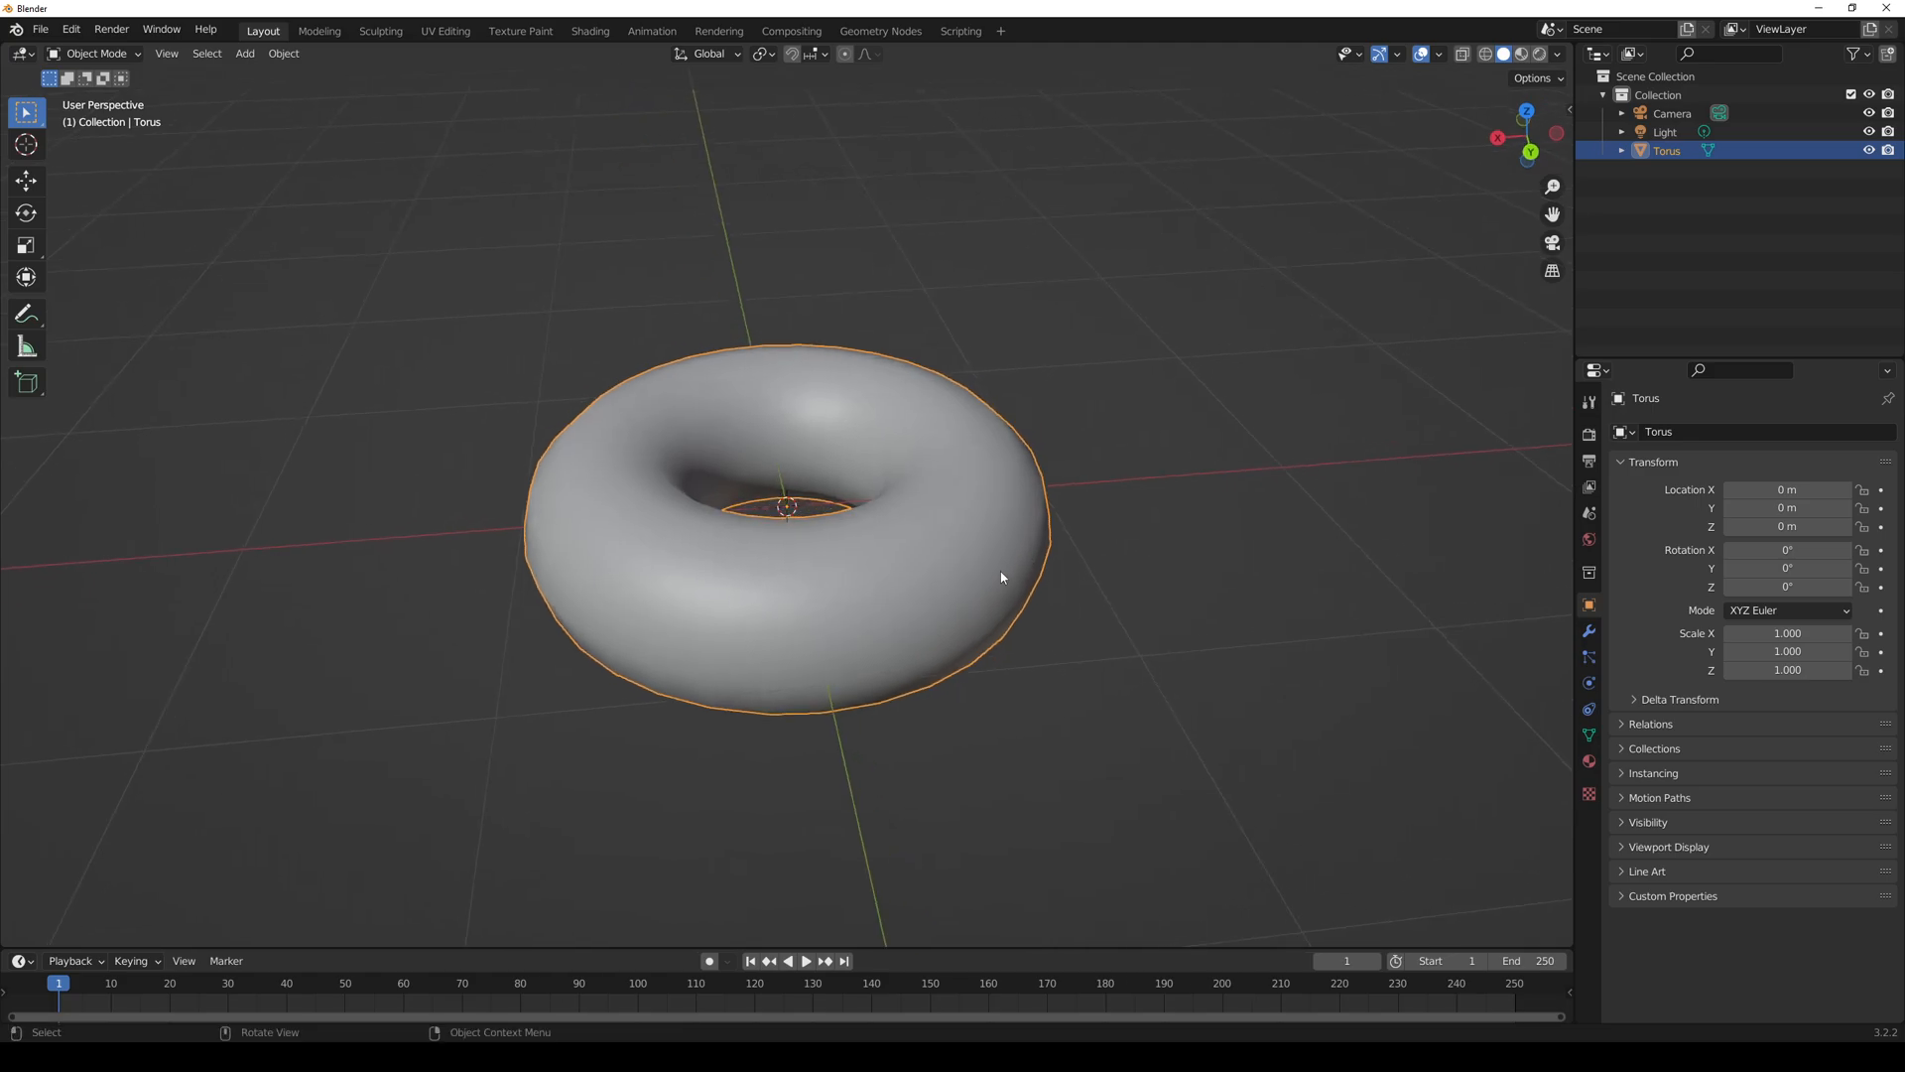
key("F3")
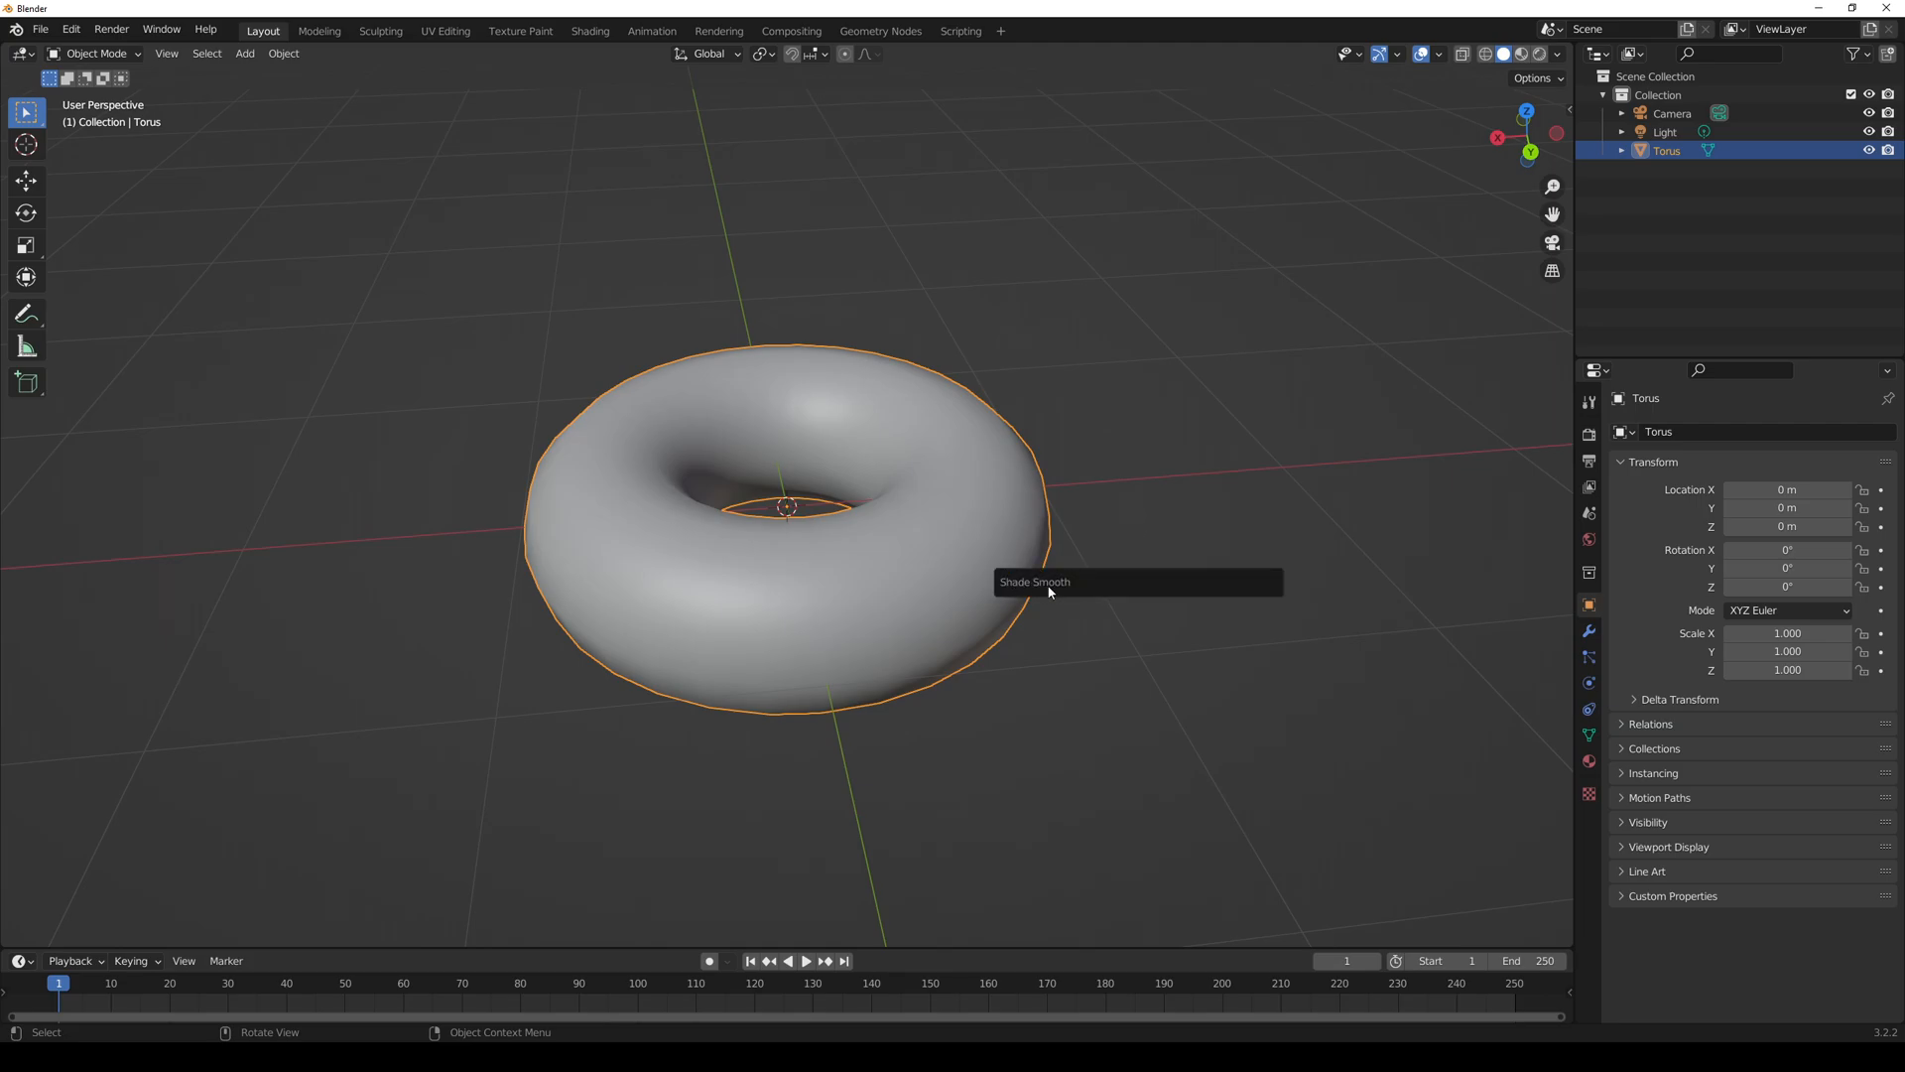
- Compare flat and smooth shading on the torus by applying Shade Flat and returning it to Shade Smooth
right_click(969, 581)
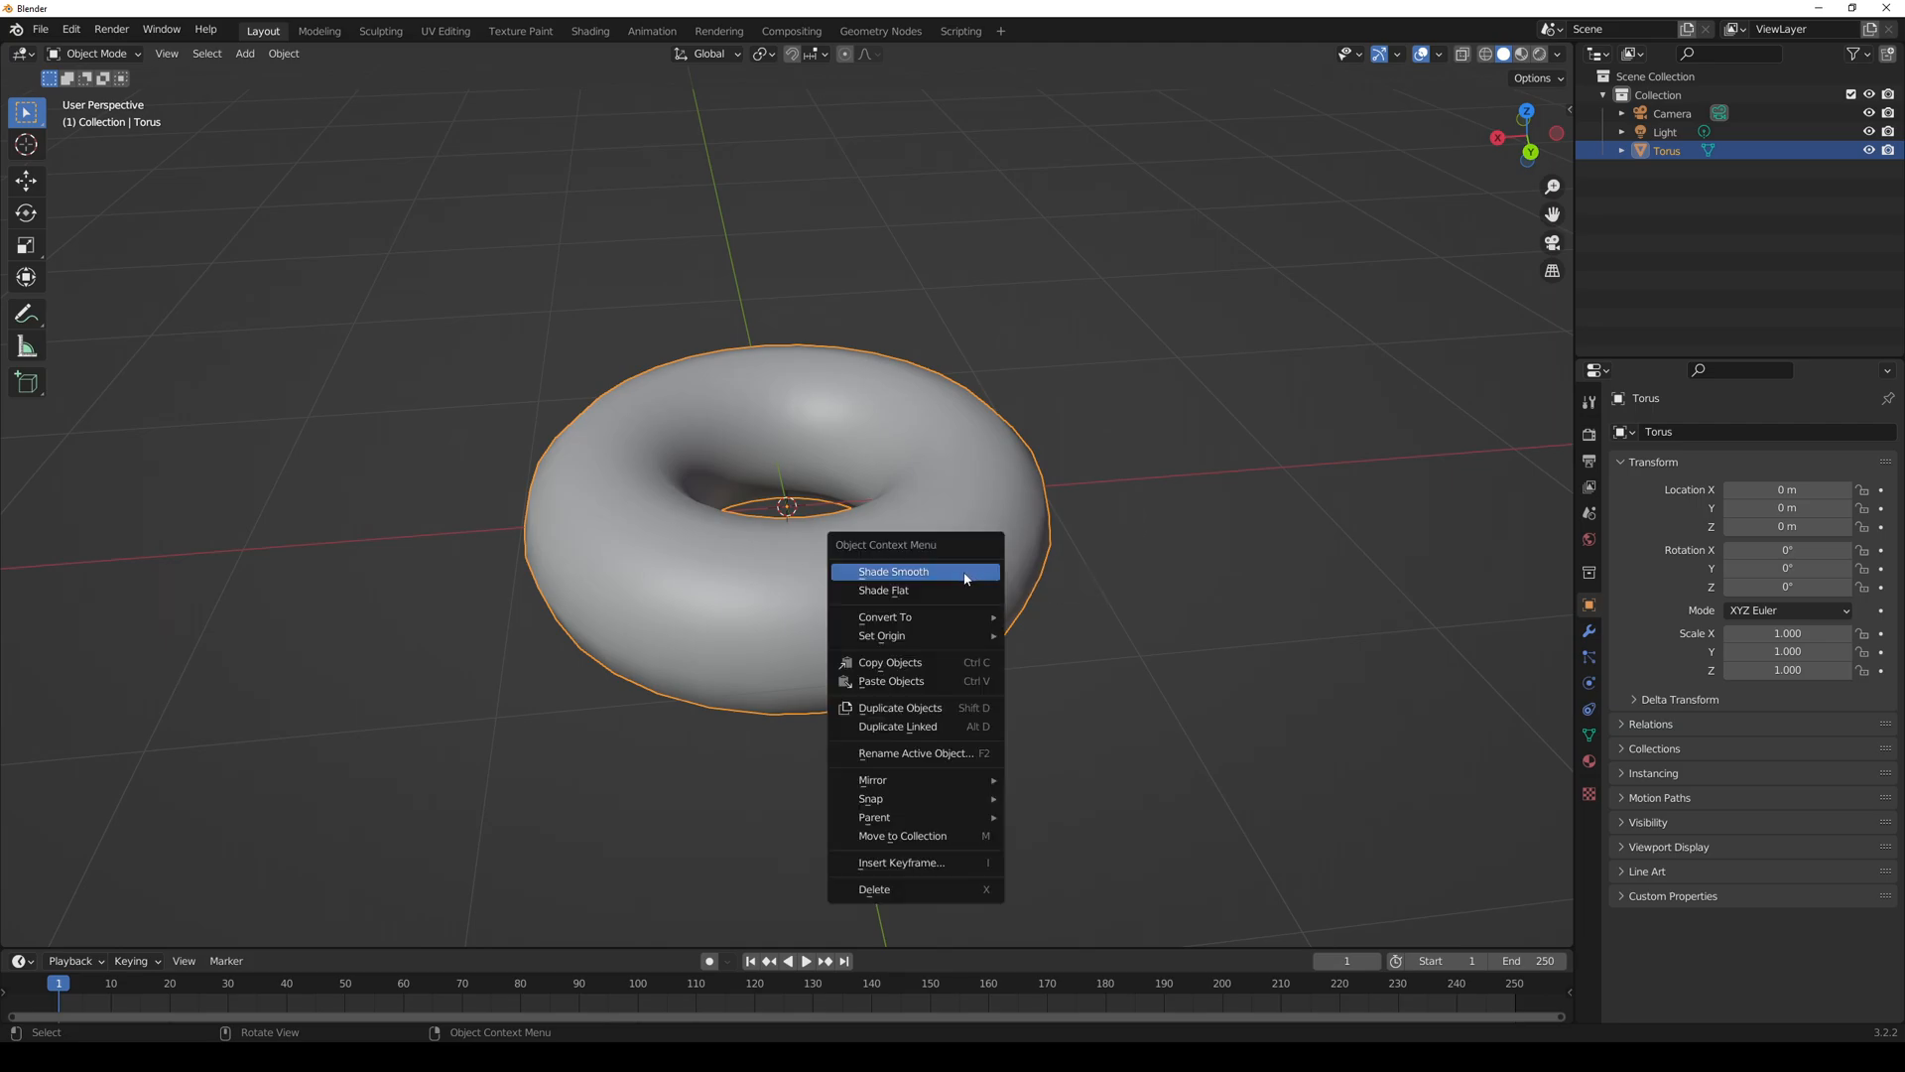
left_click(971, 573)
middle_click_drag(969, 583, 941, 584)
right_click(941, 583)
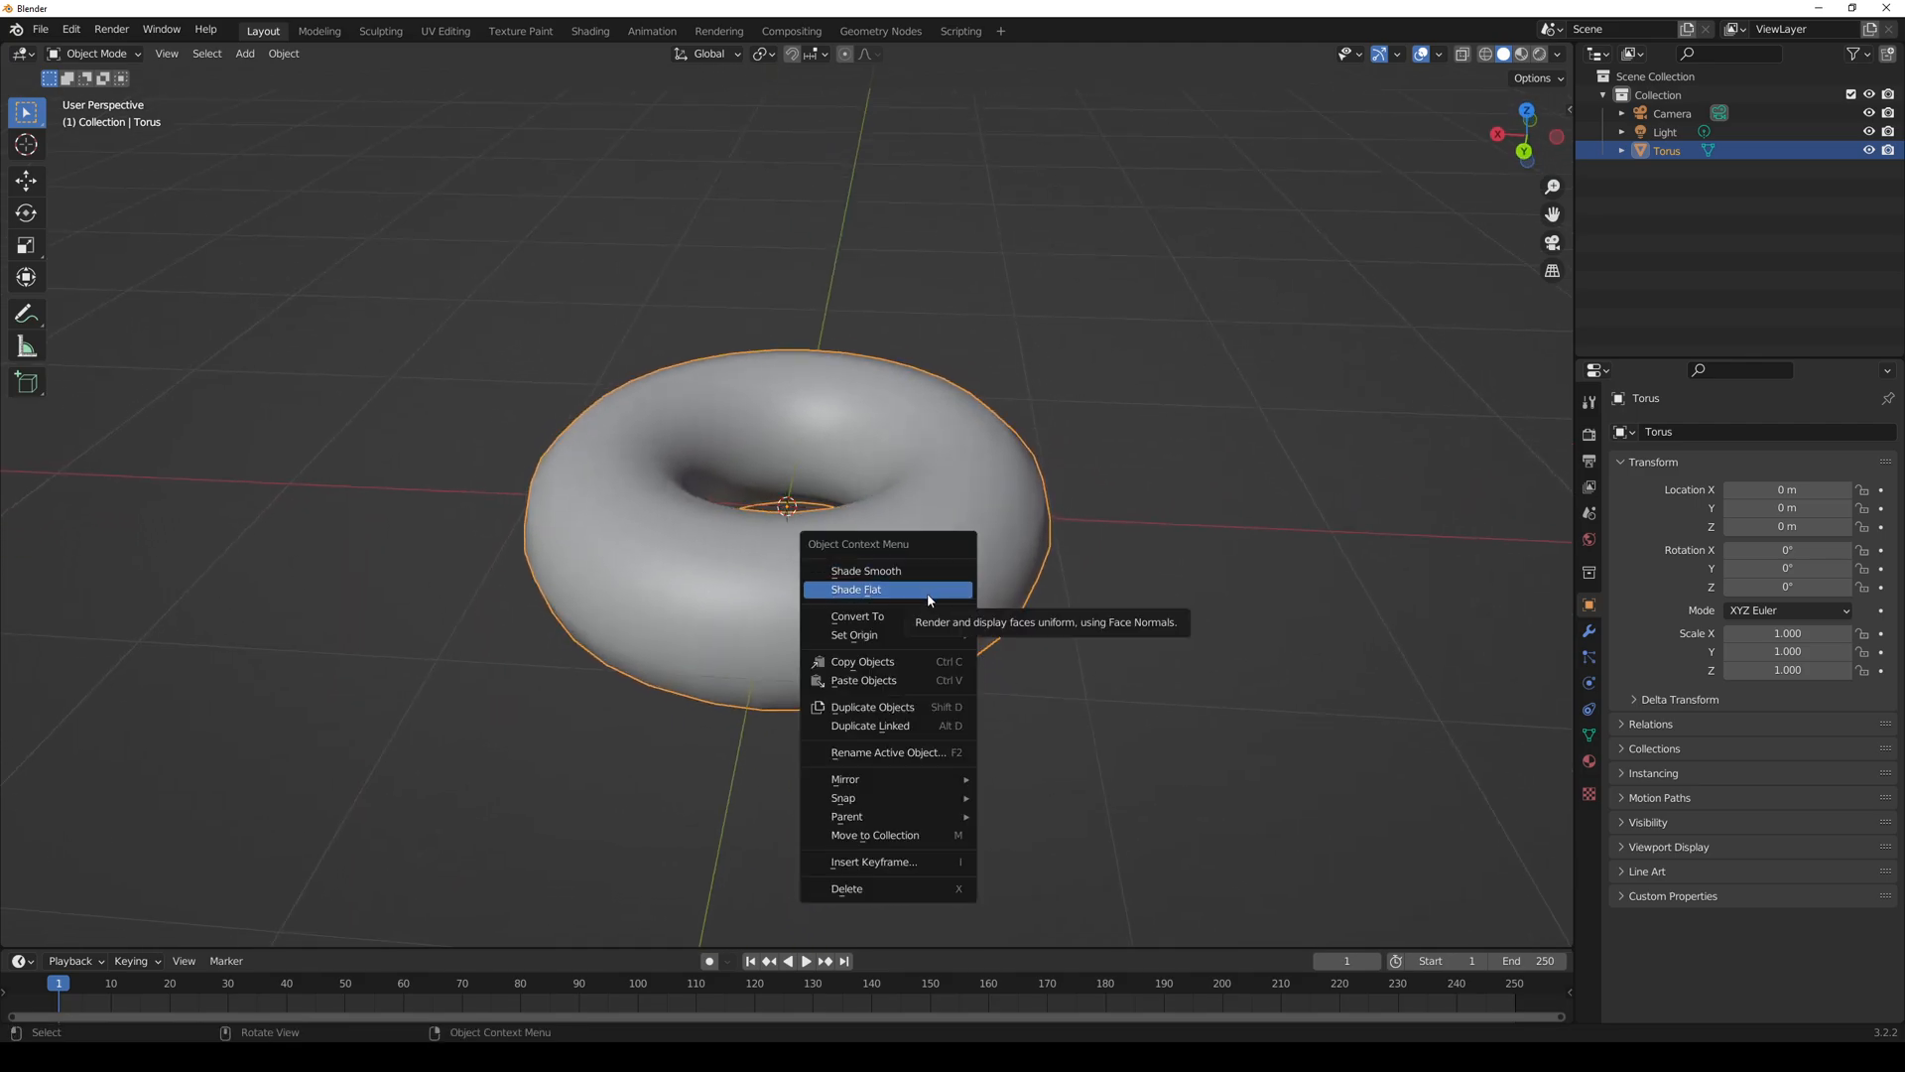
left_click(929, 592)
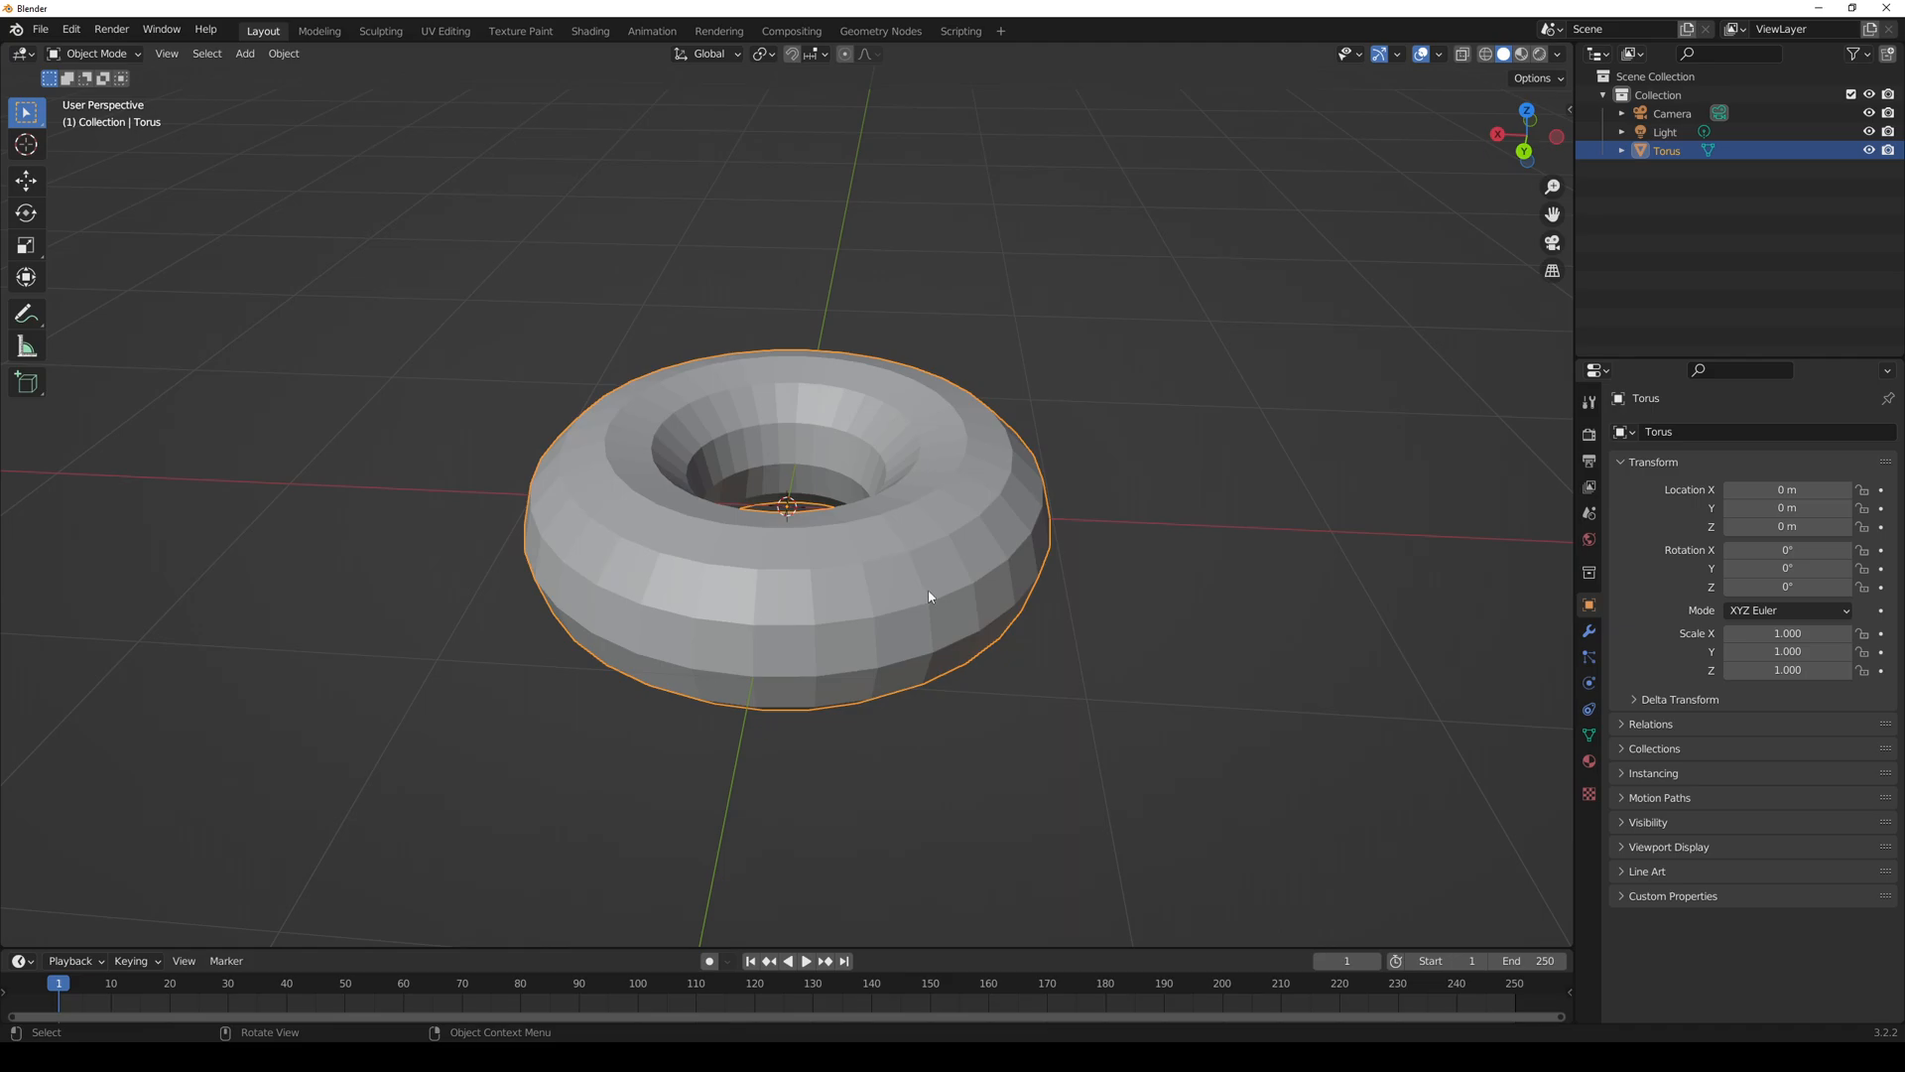
right_click(930, 596)
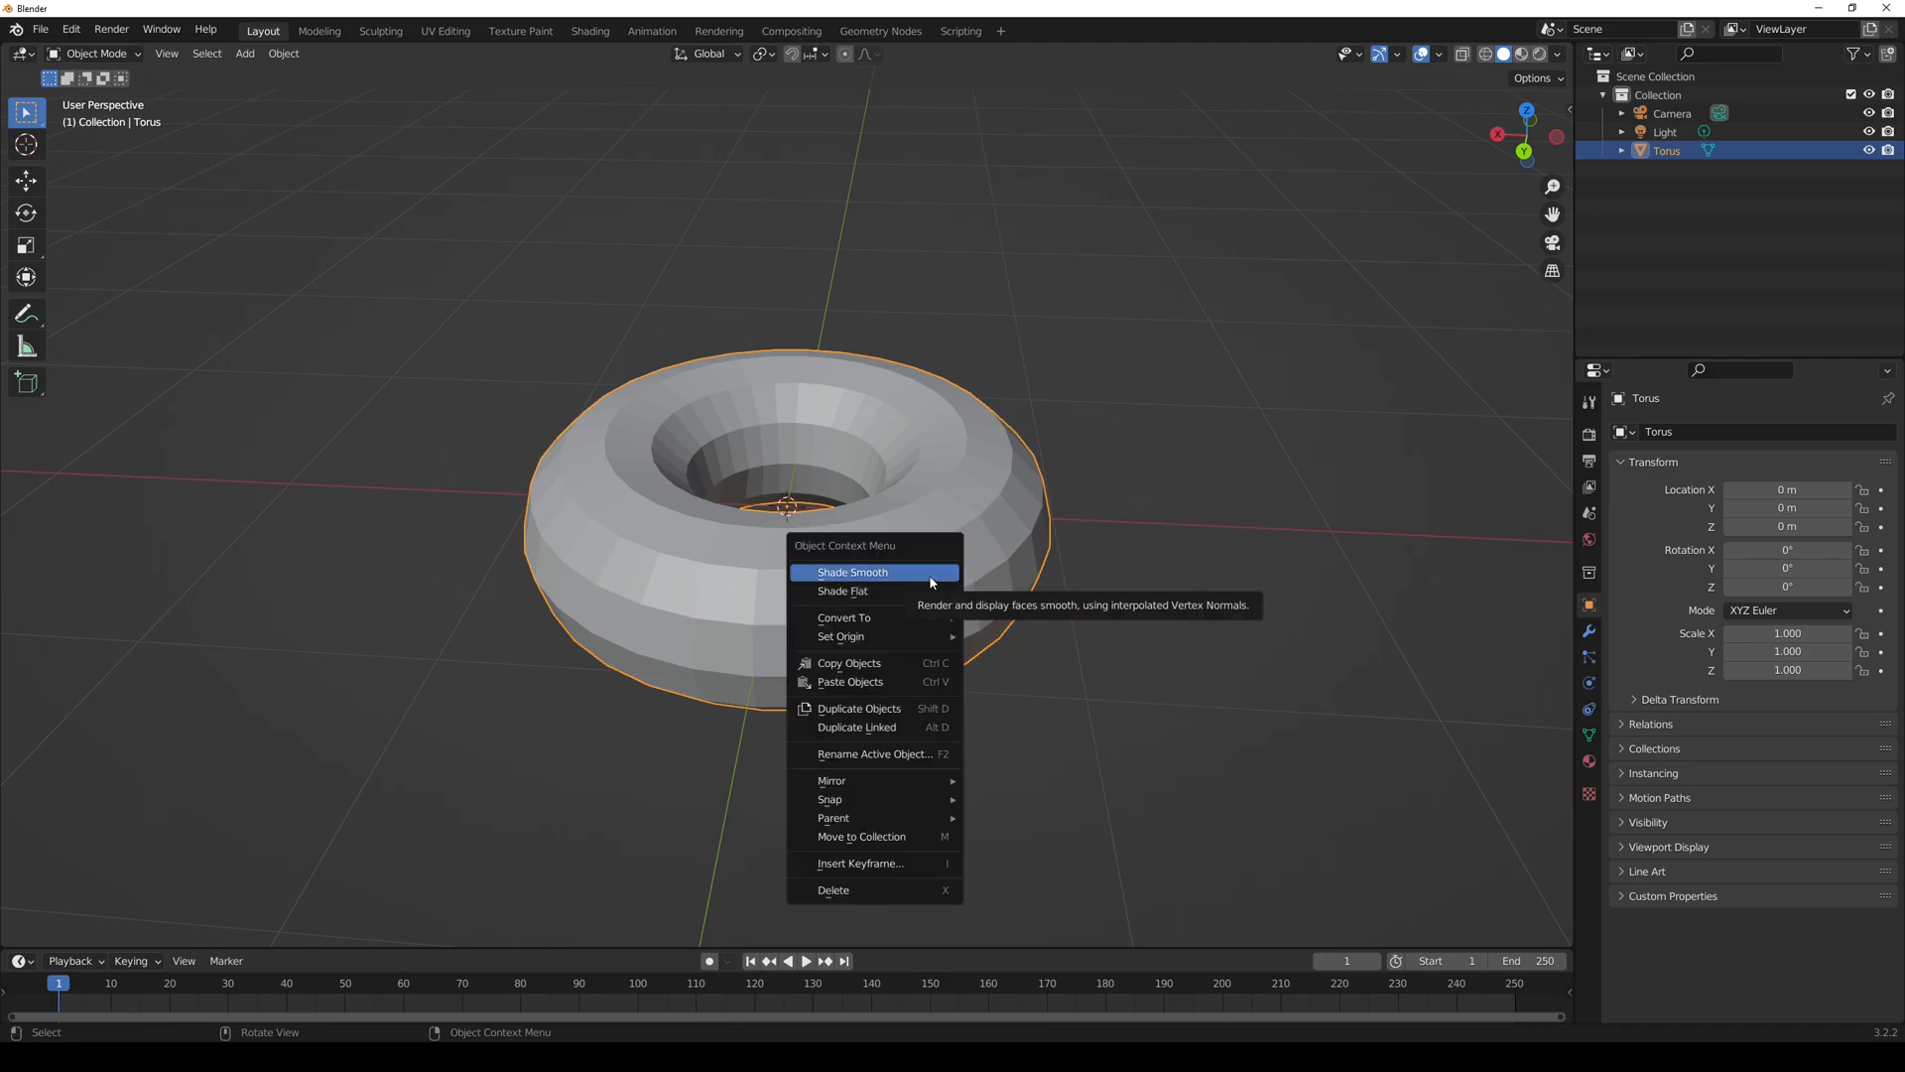
left_click(931, 579)
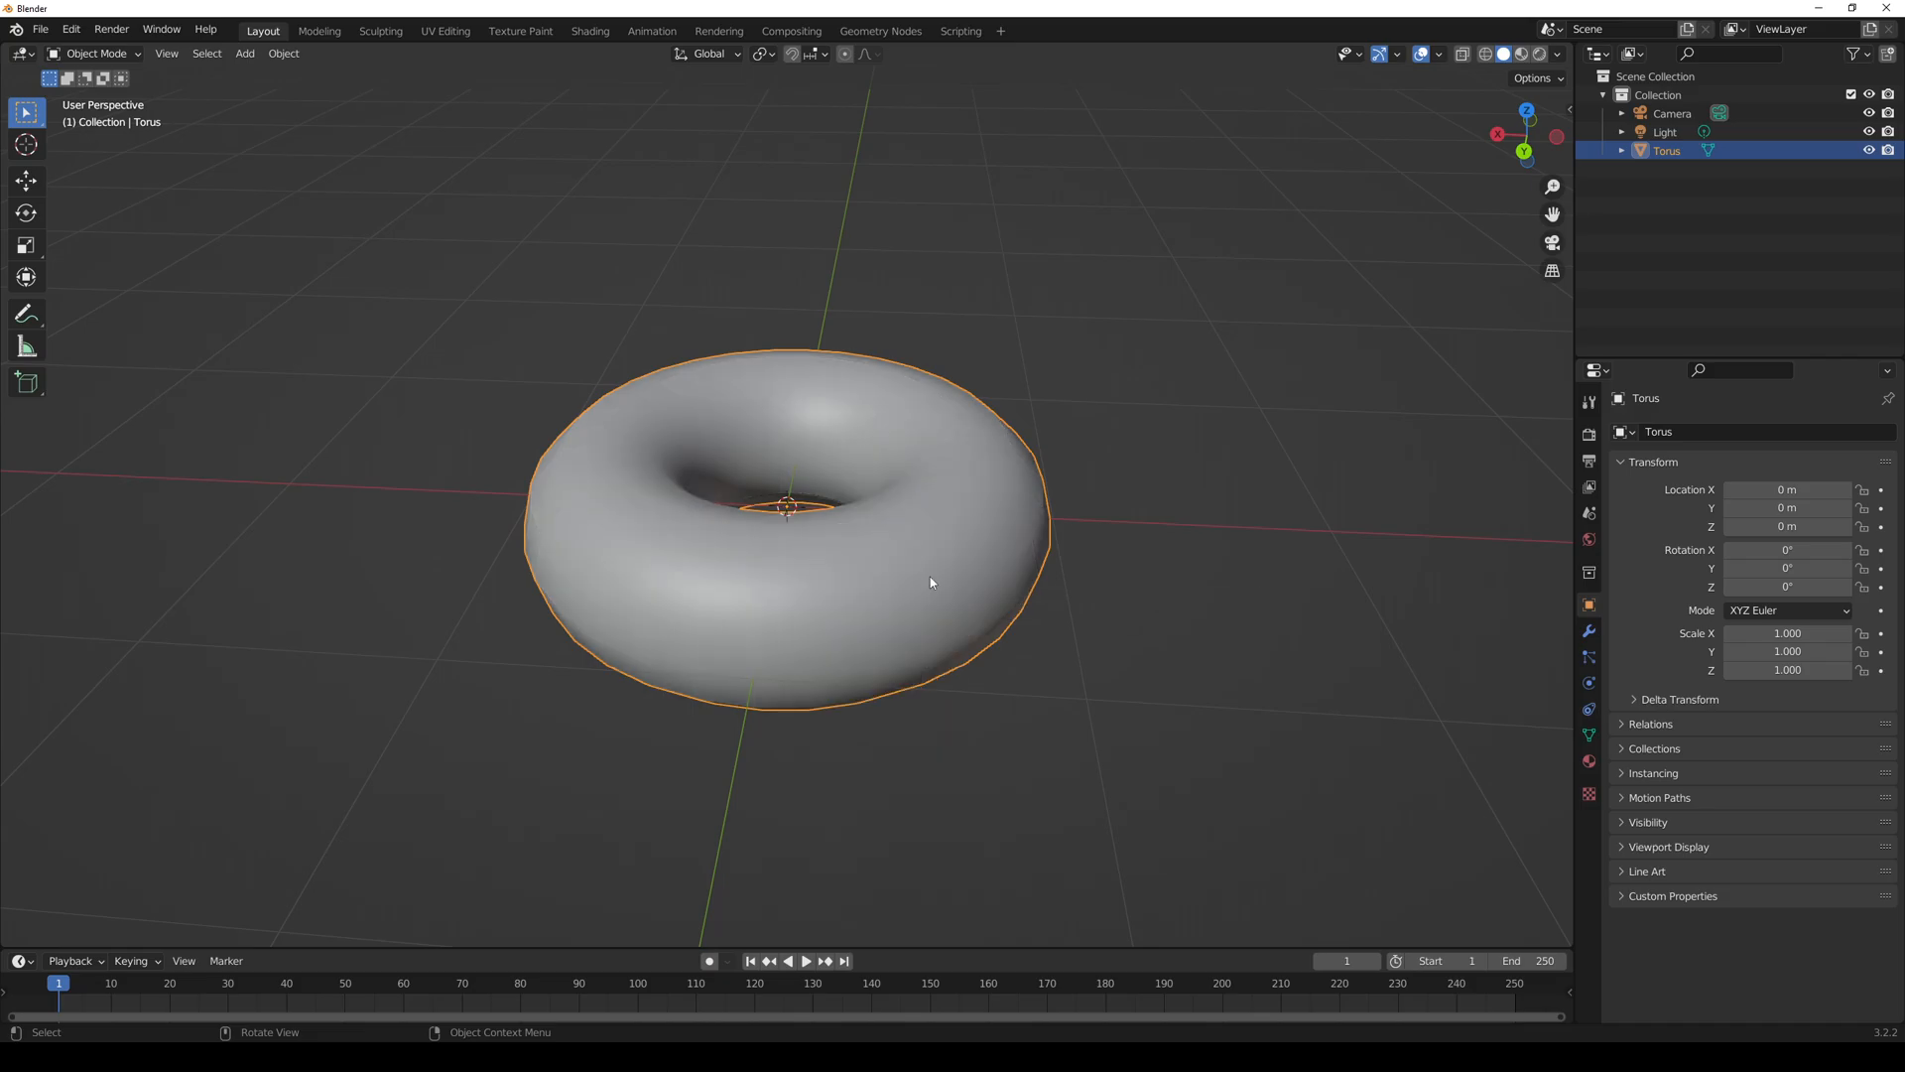
key("n")
key("n")
key("n")
key("n")
key("F3")
middle_click_drag(928, 576, 902, 596)
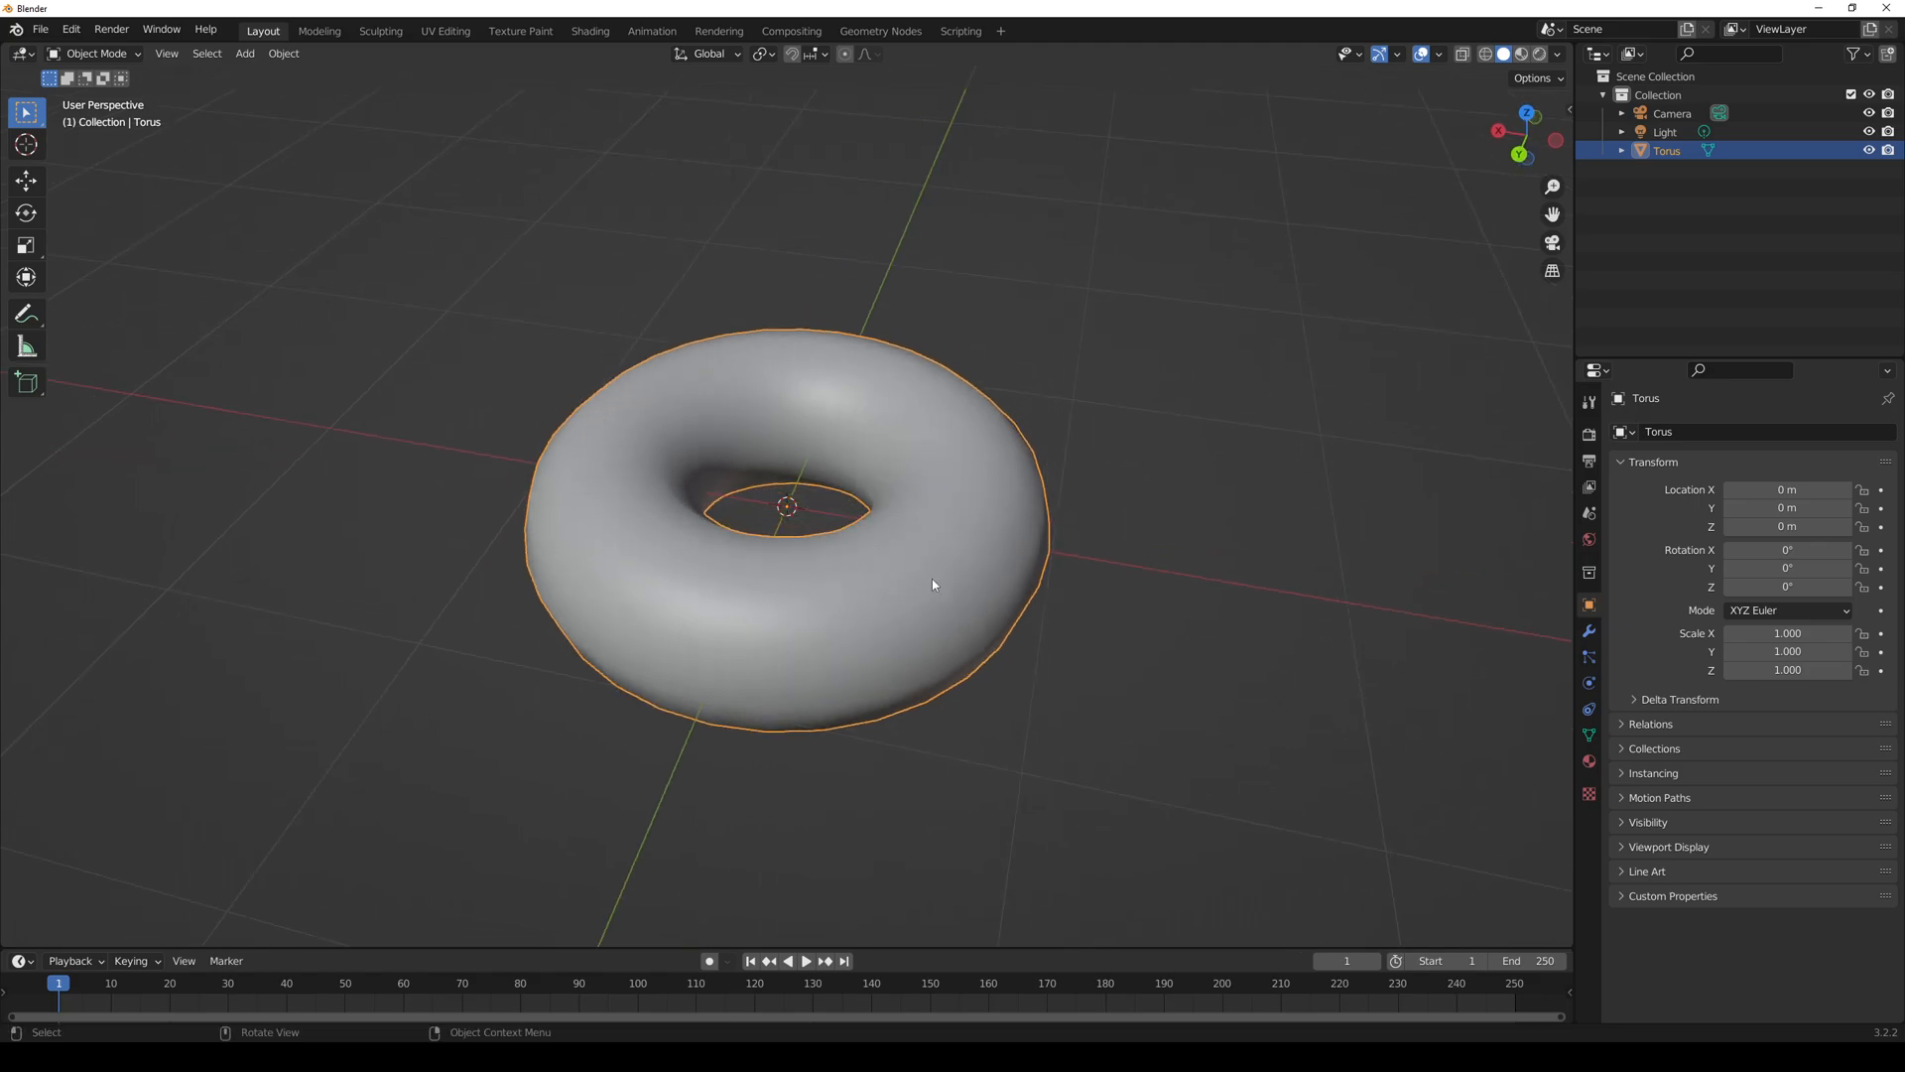
left_click(1622, 152)
left_click(1621, 152)
- Add a Subdivision Surface modifier to the torus and check its mesh in wireframe display before returning to solid display
left_click(1589, 631)
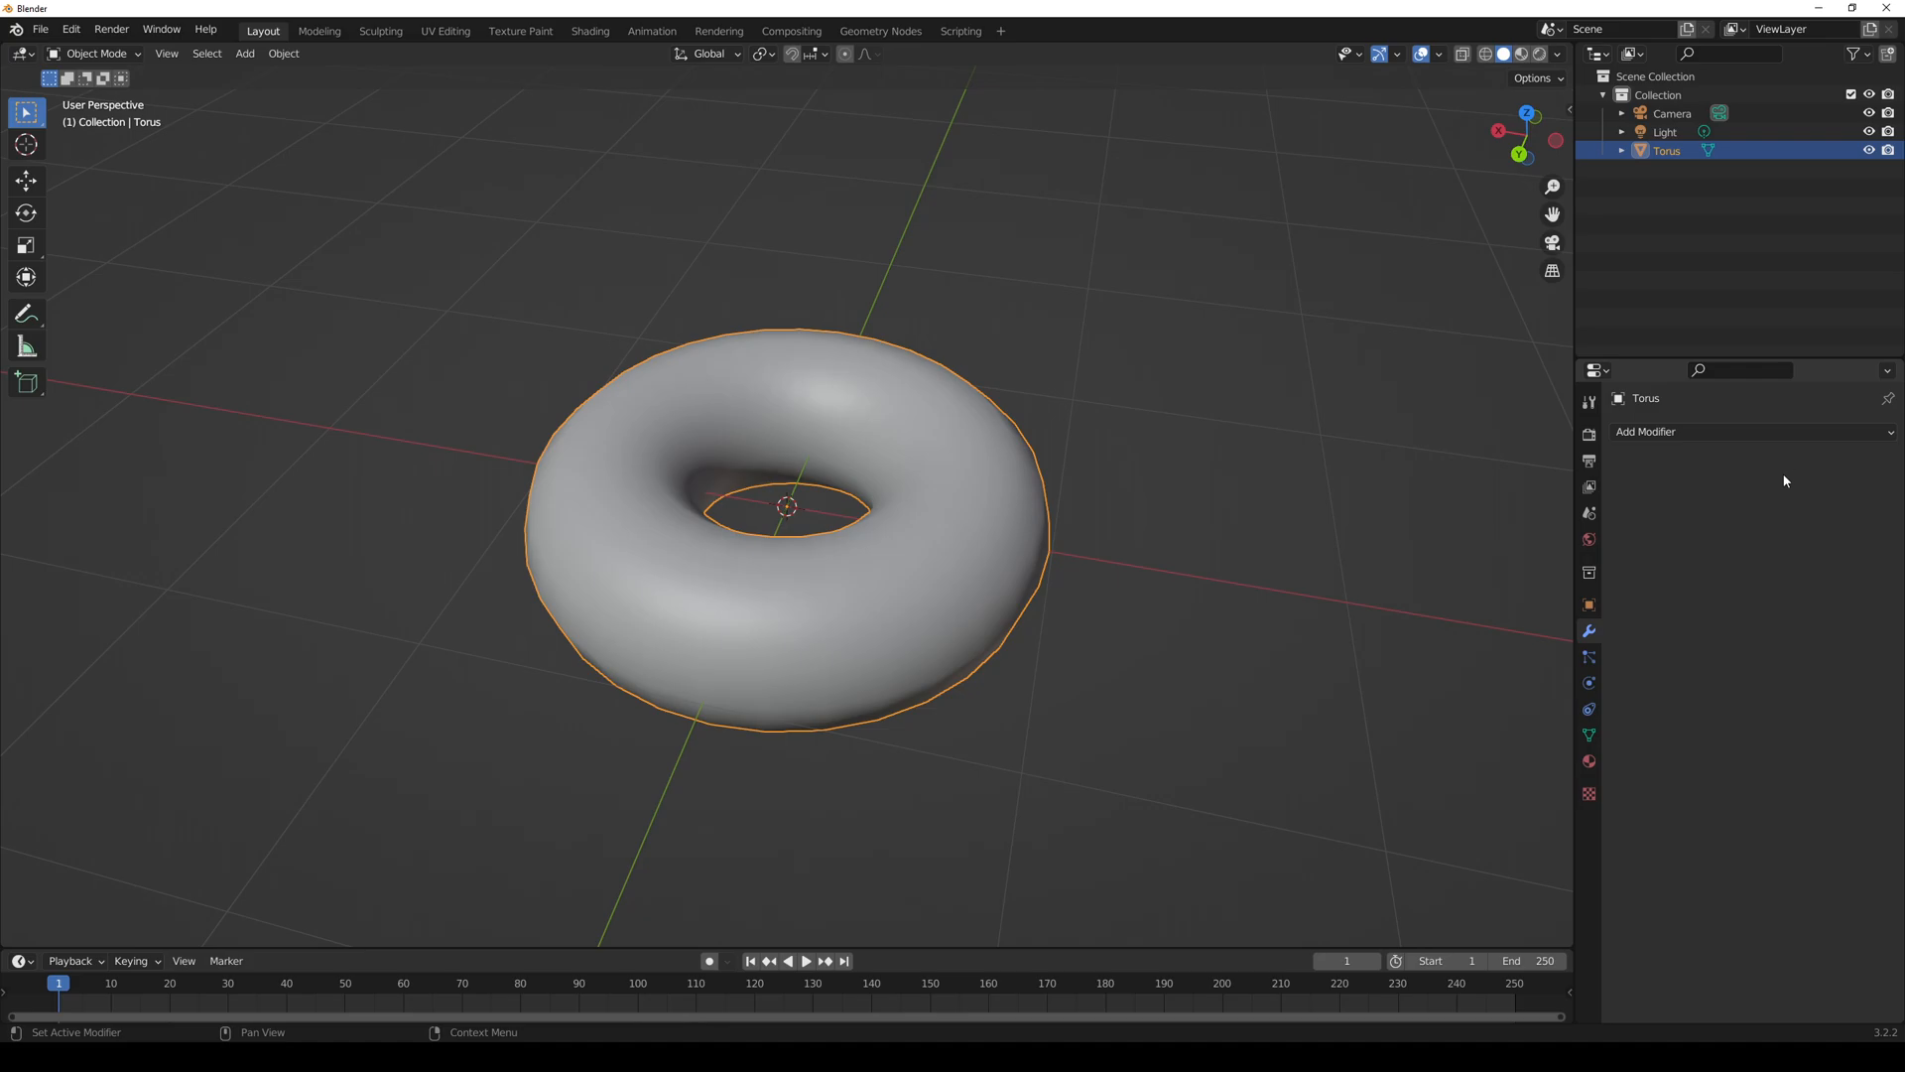
left_click(1842, 433)
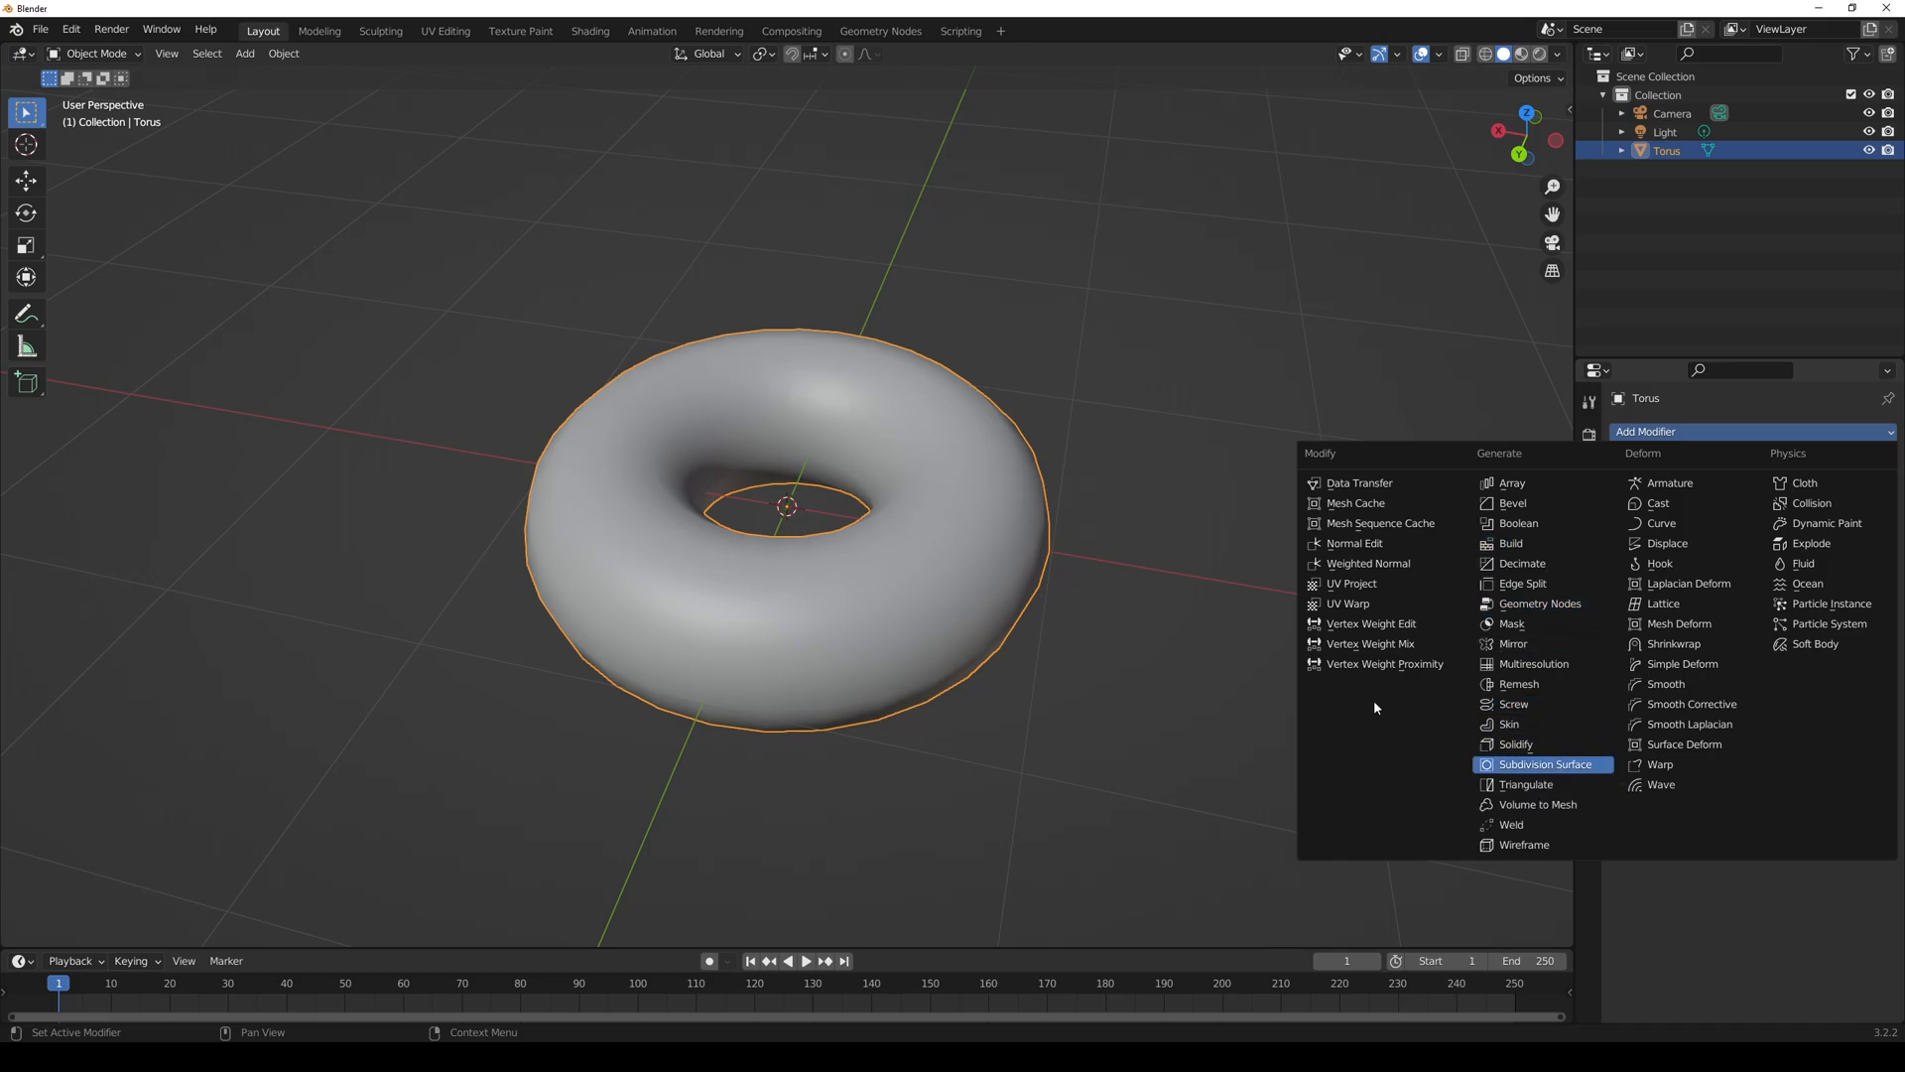
key("Return")
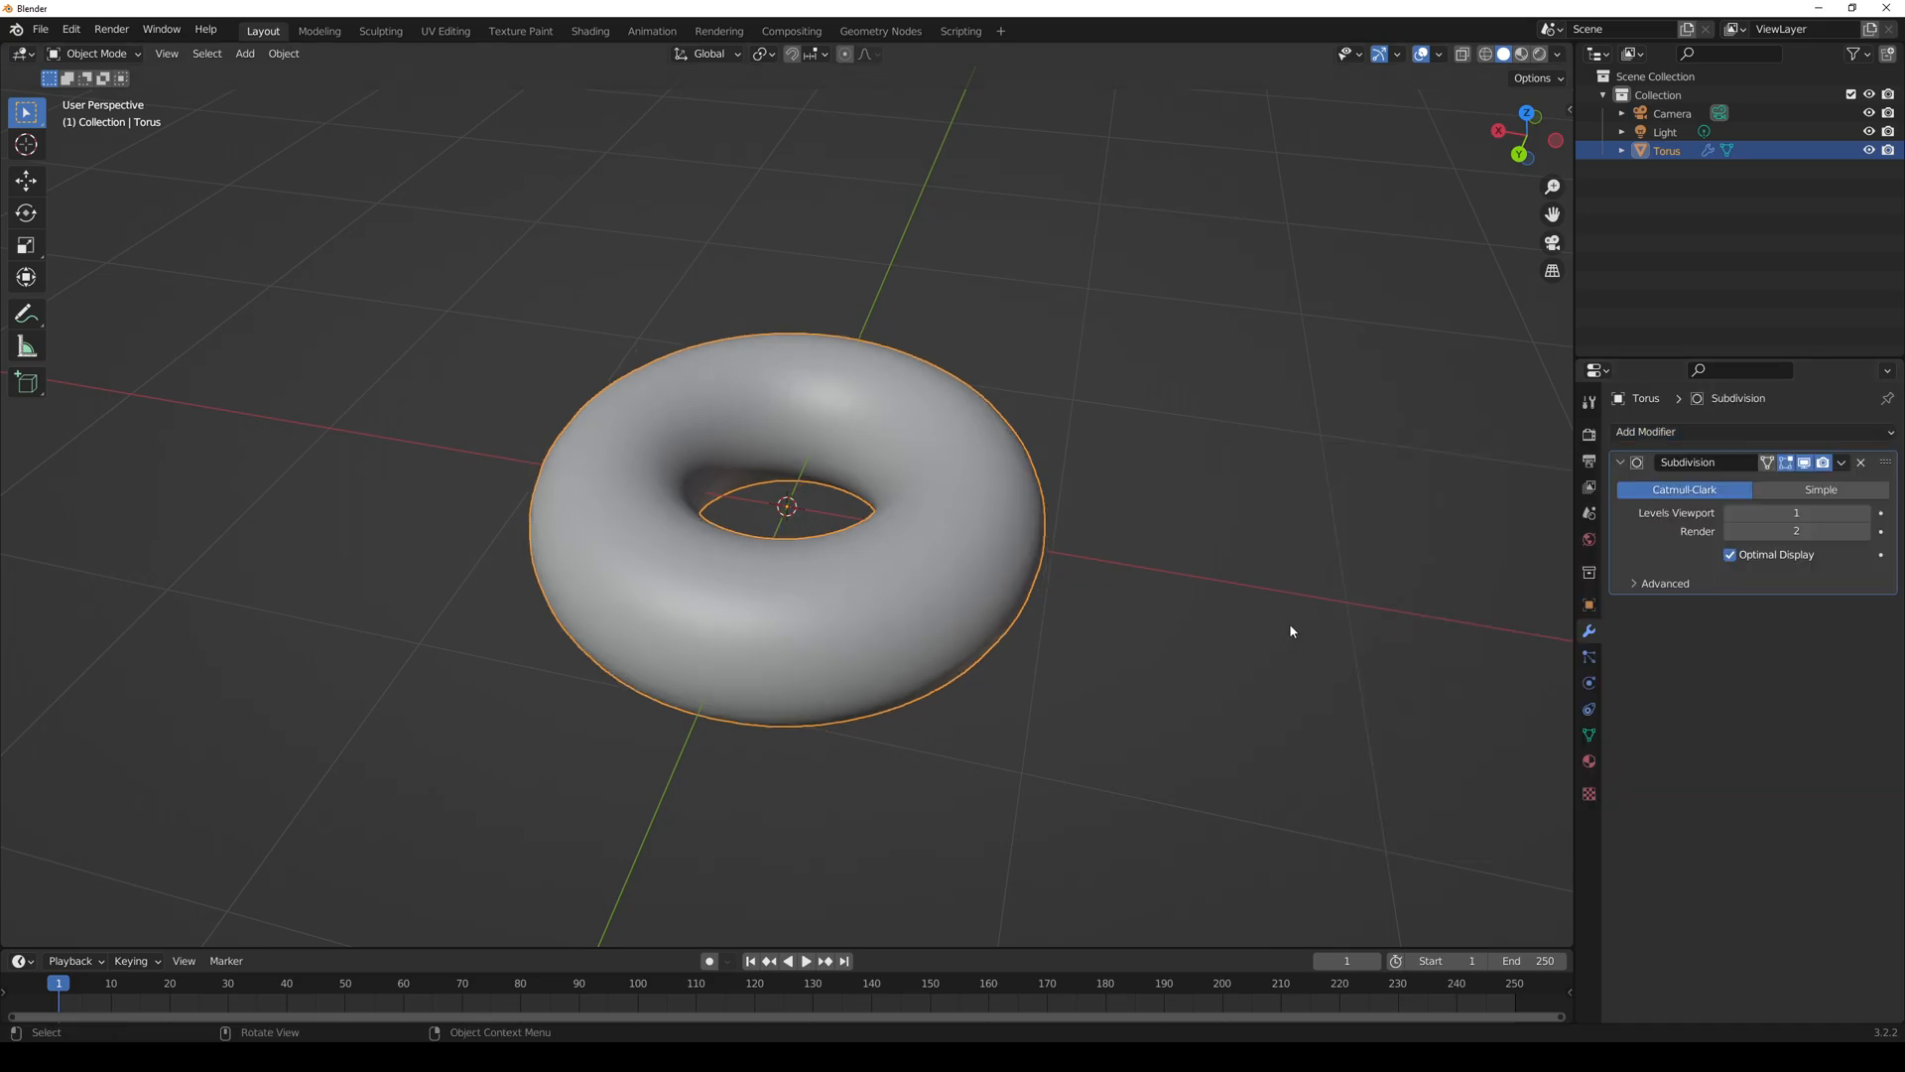
left_click(1485, 54)
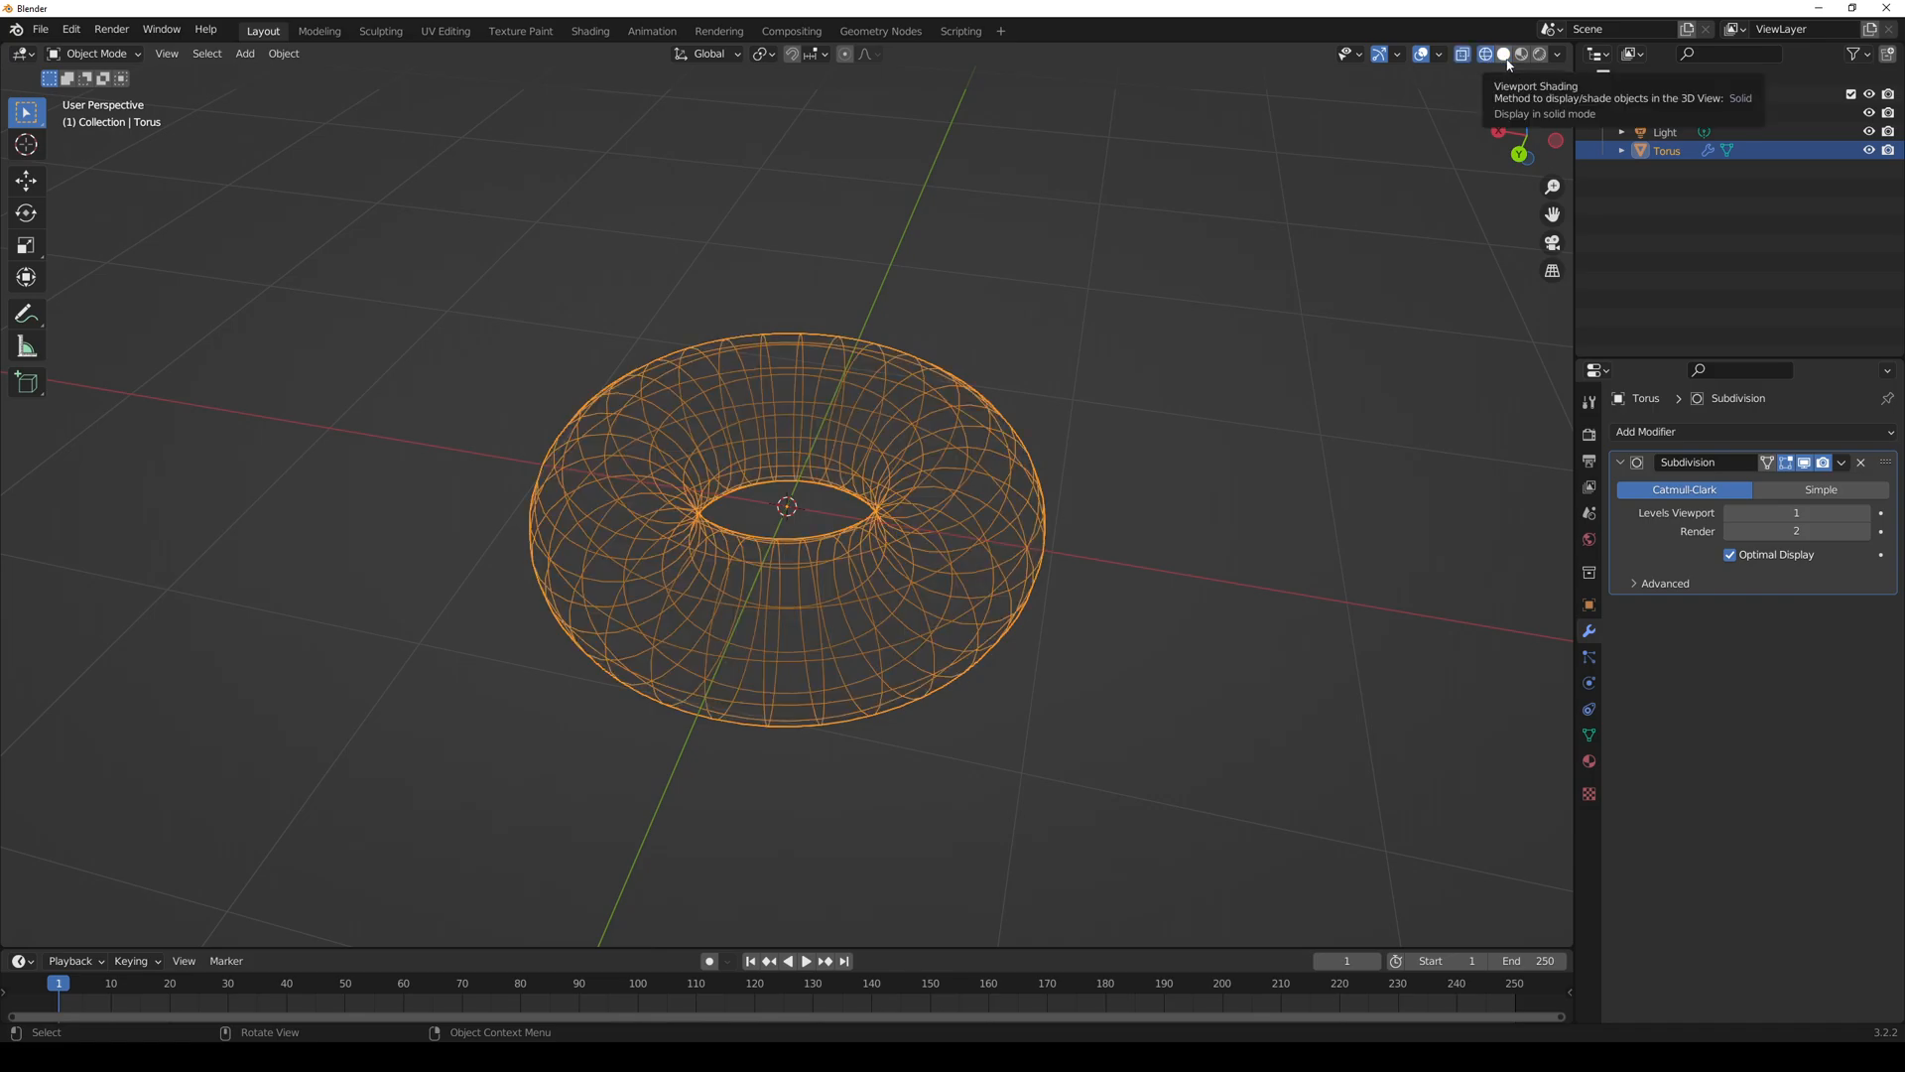
left_click(1505, 55)
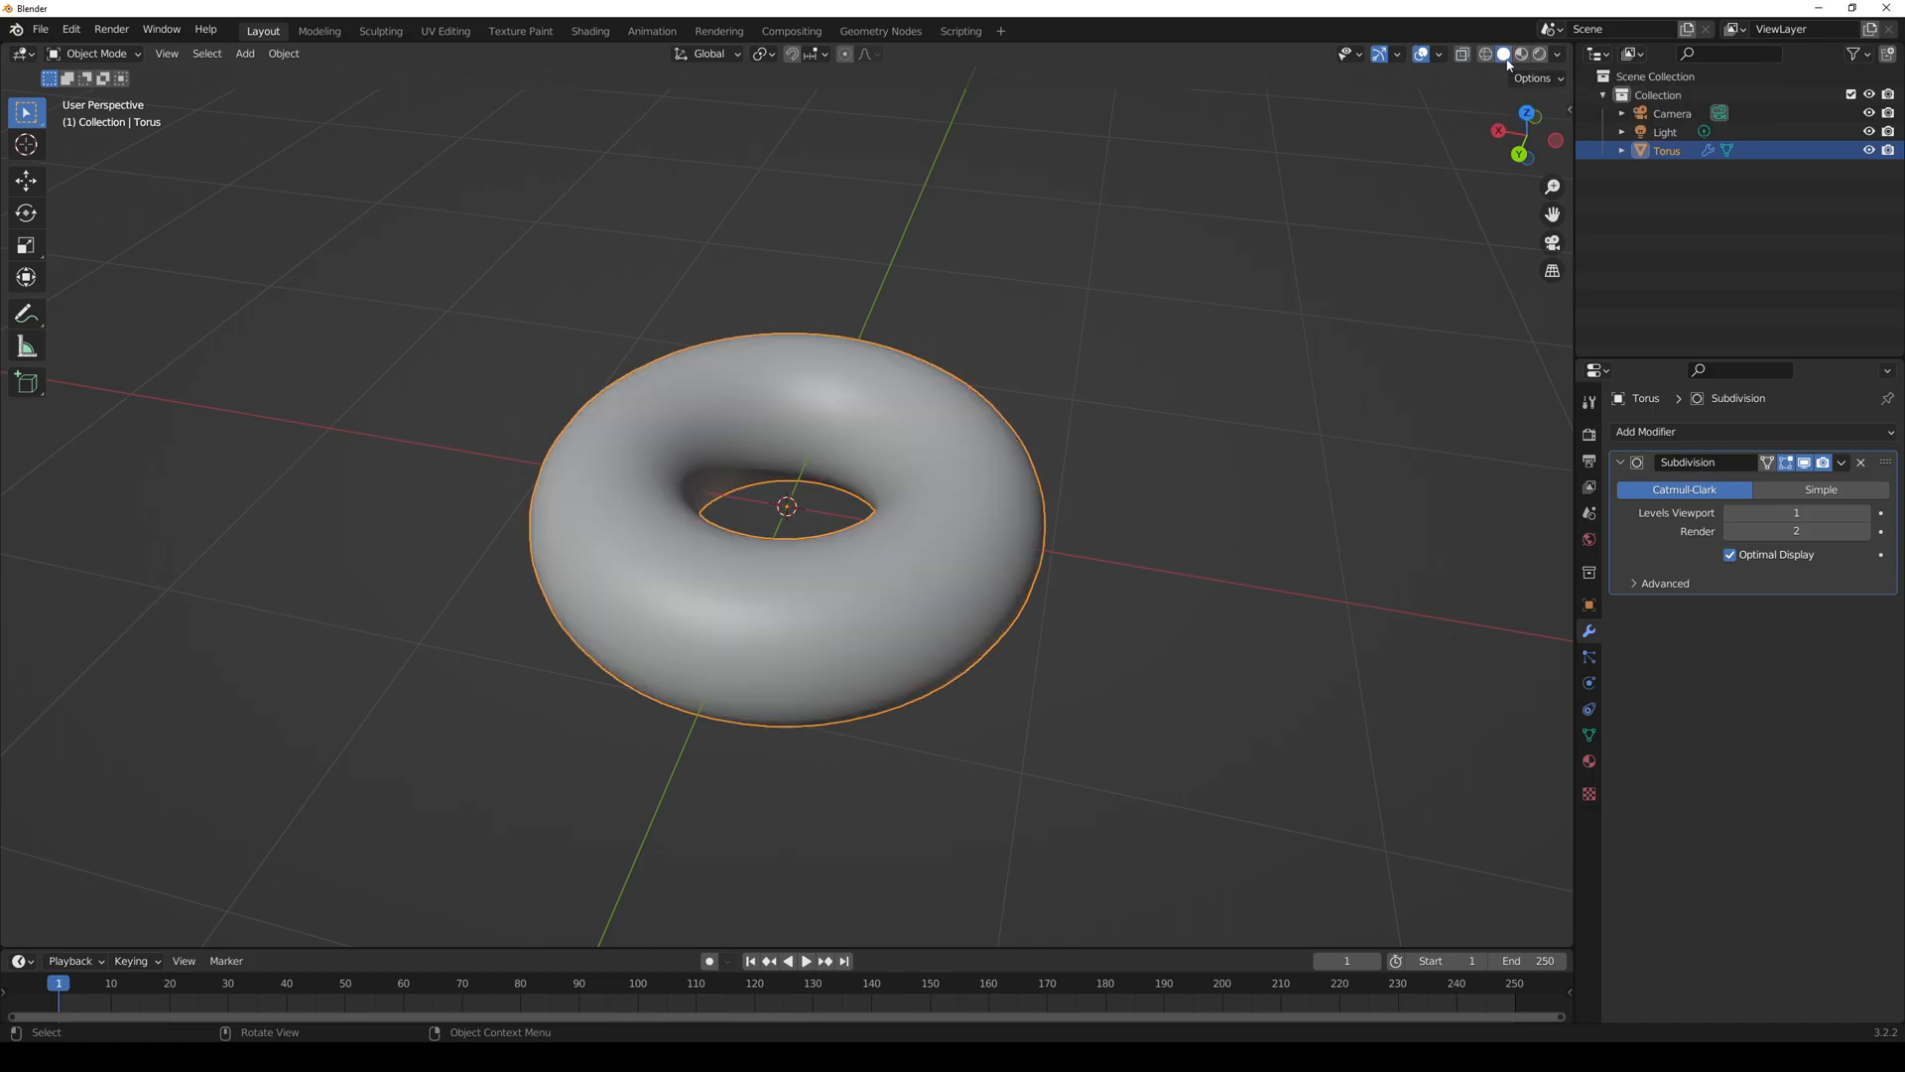
- Compare the modifier's Simple and Catmull-Clark subdivision types, returning to Catmull-Clark, and look over its advanced options
left_click(1771, 491)
left_click(1741, 490)
left_click(1759, 491)
left_click(1747, 490)
left_click(1638, 584)
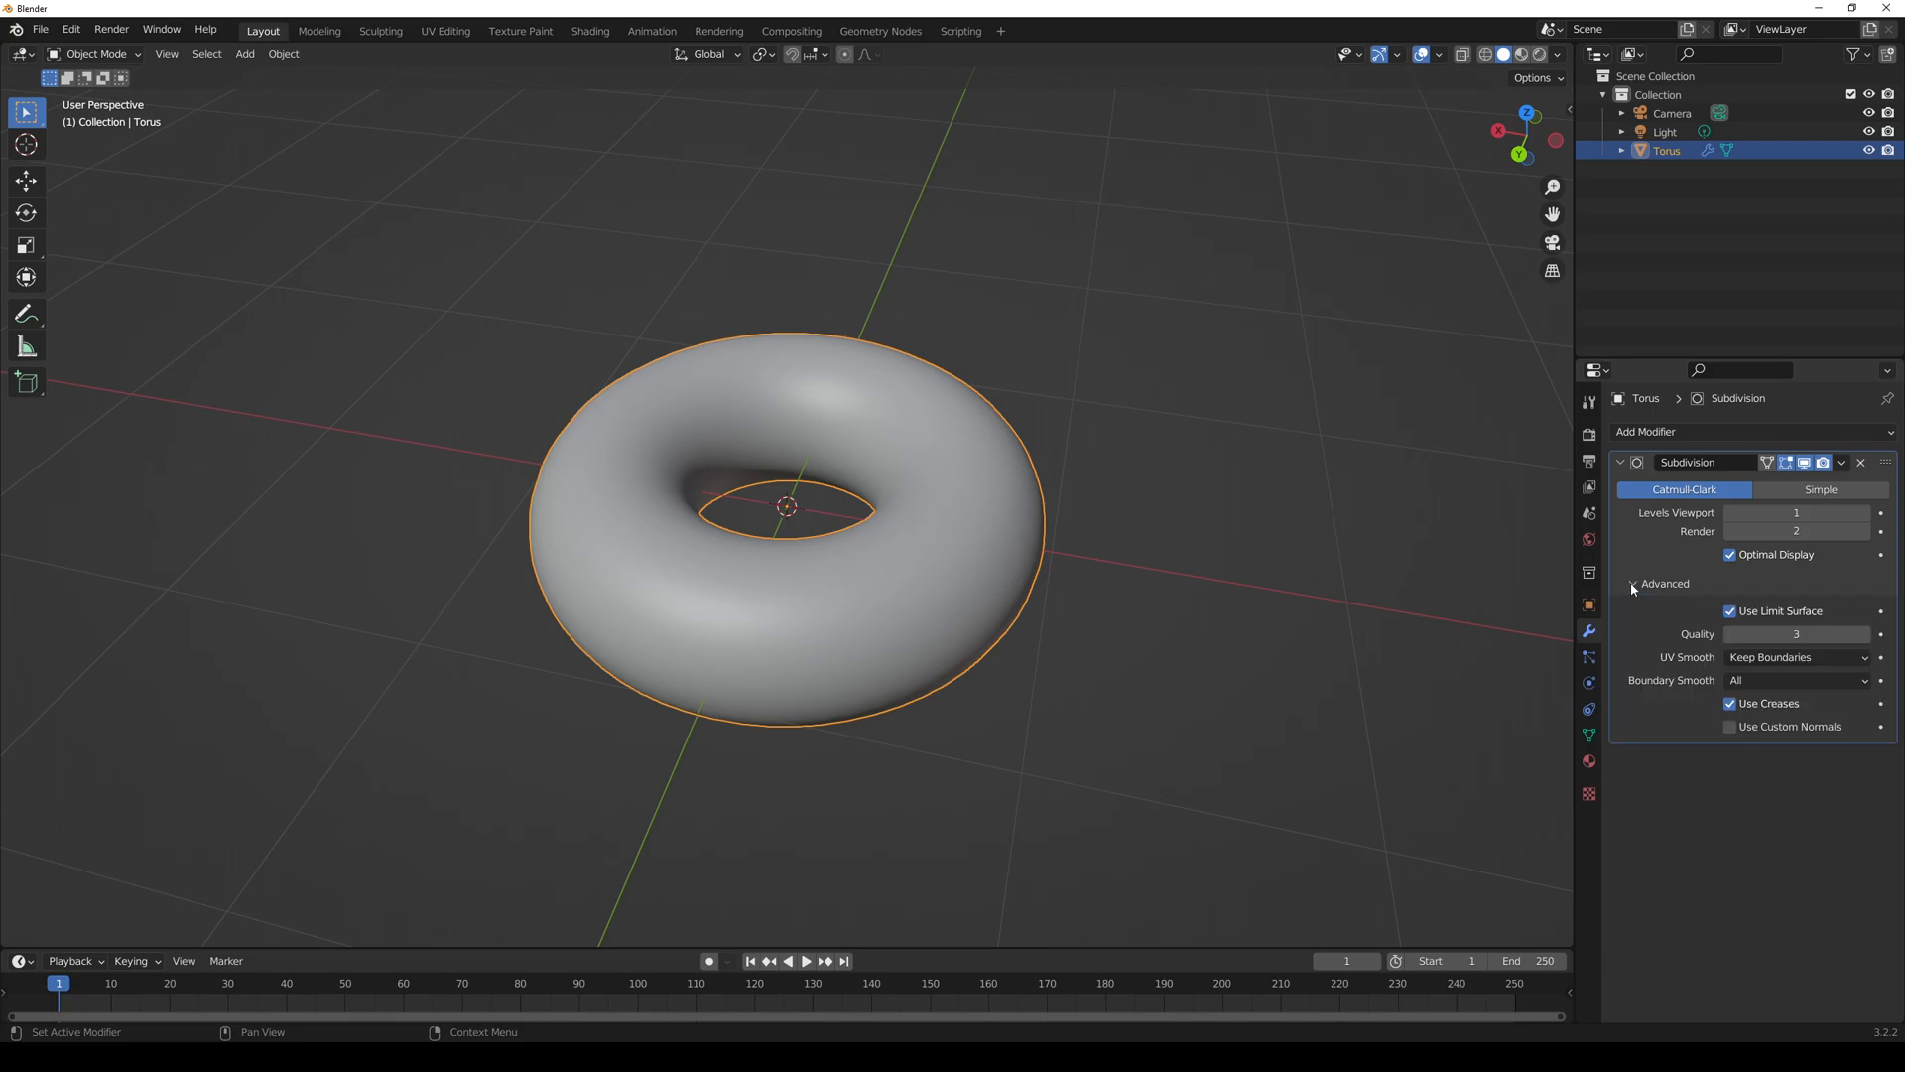
left_click(1633, 584)
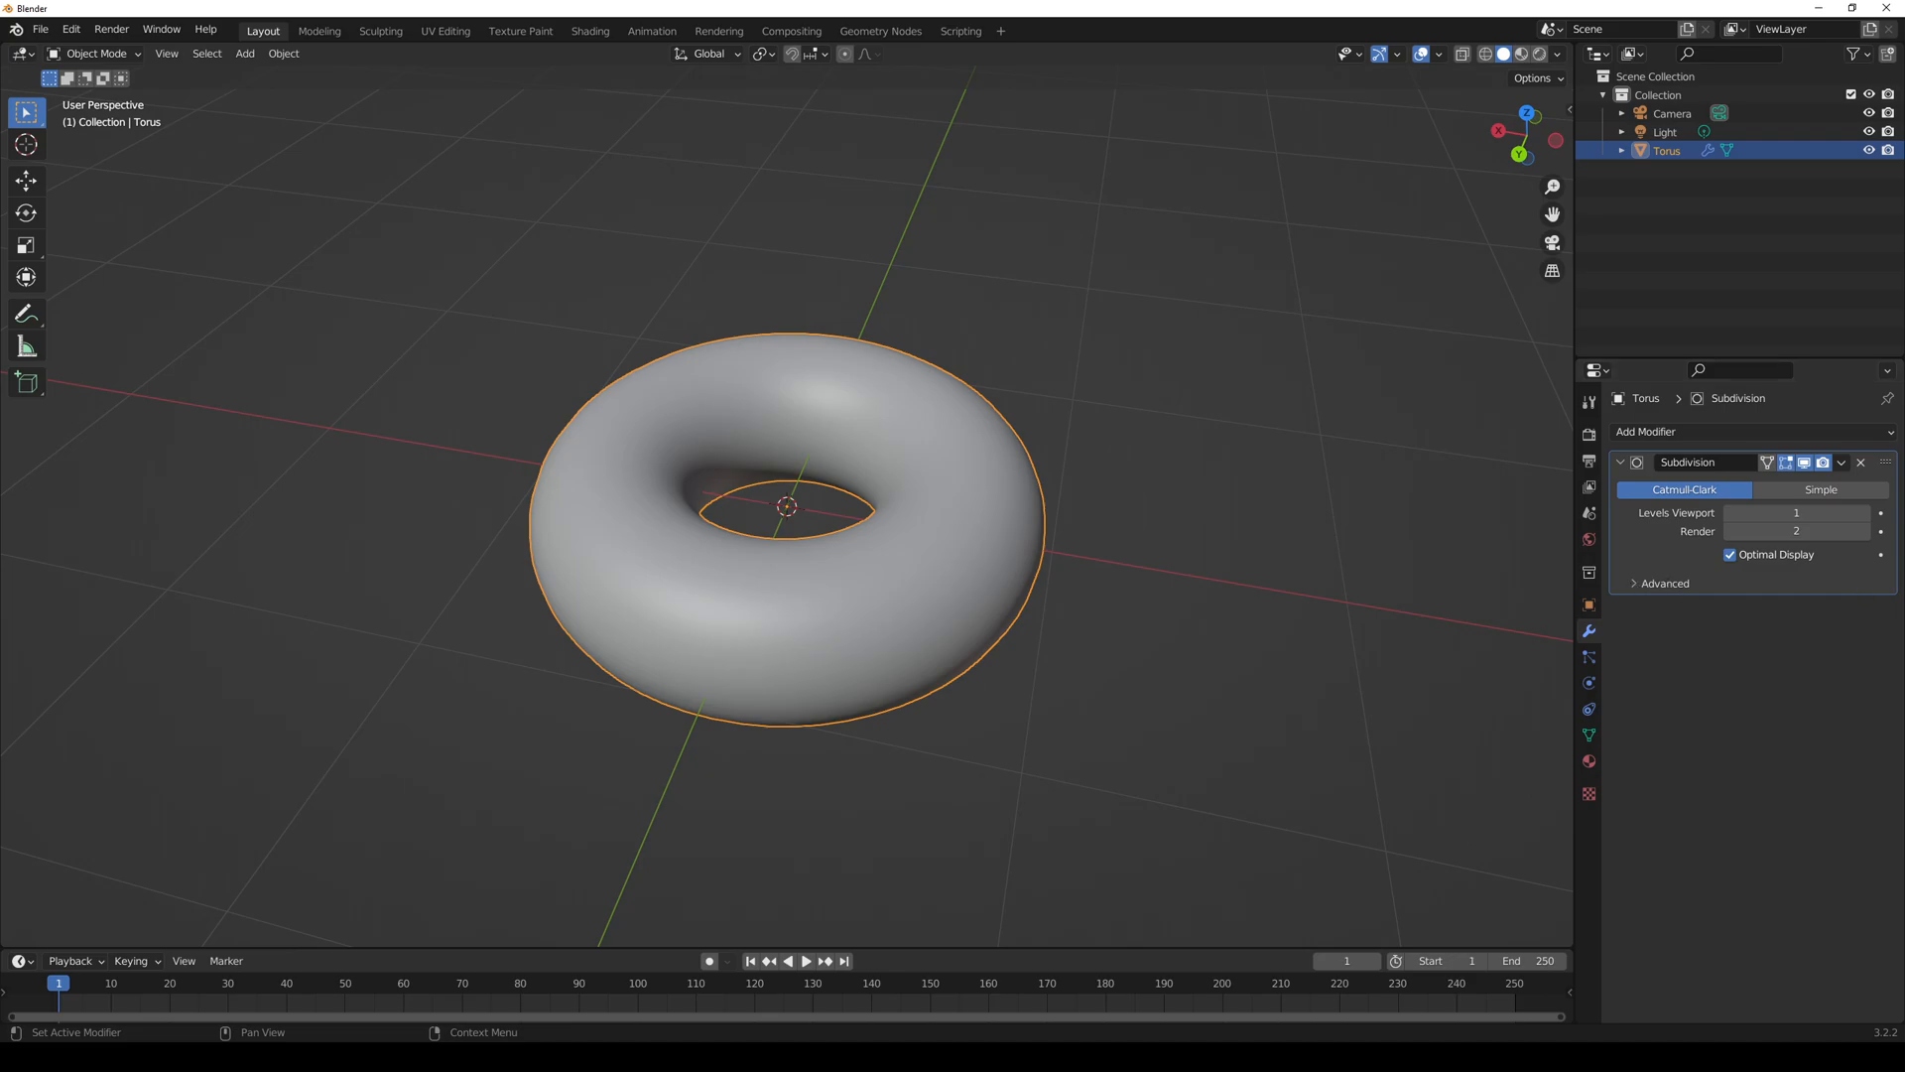
- Check the GPU Subdivision option in the viewport preferences and close the preferences
left_click(72, 28)
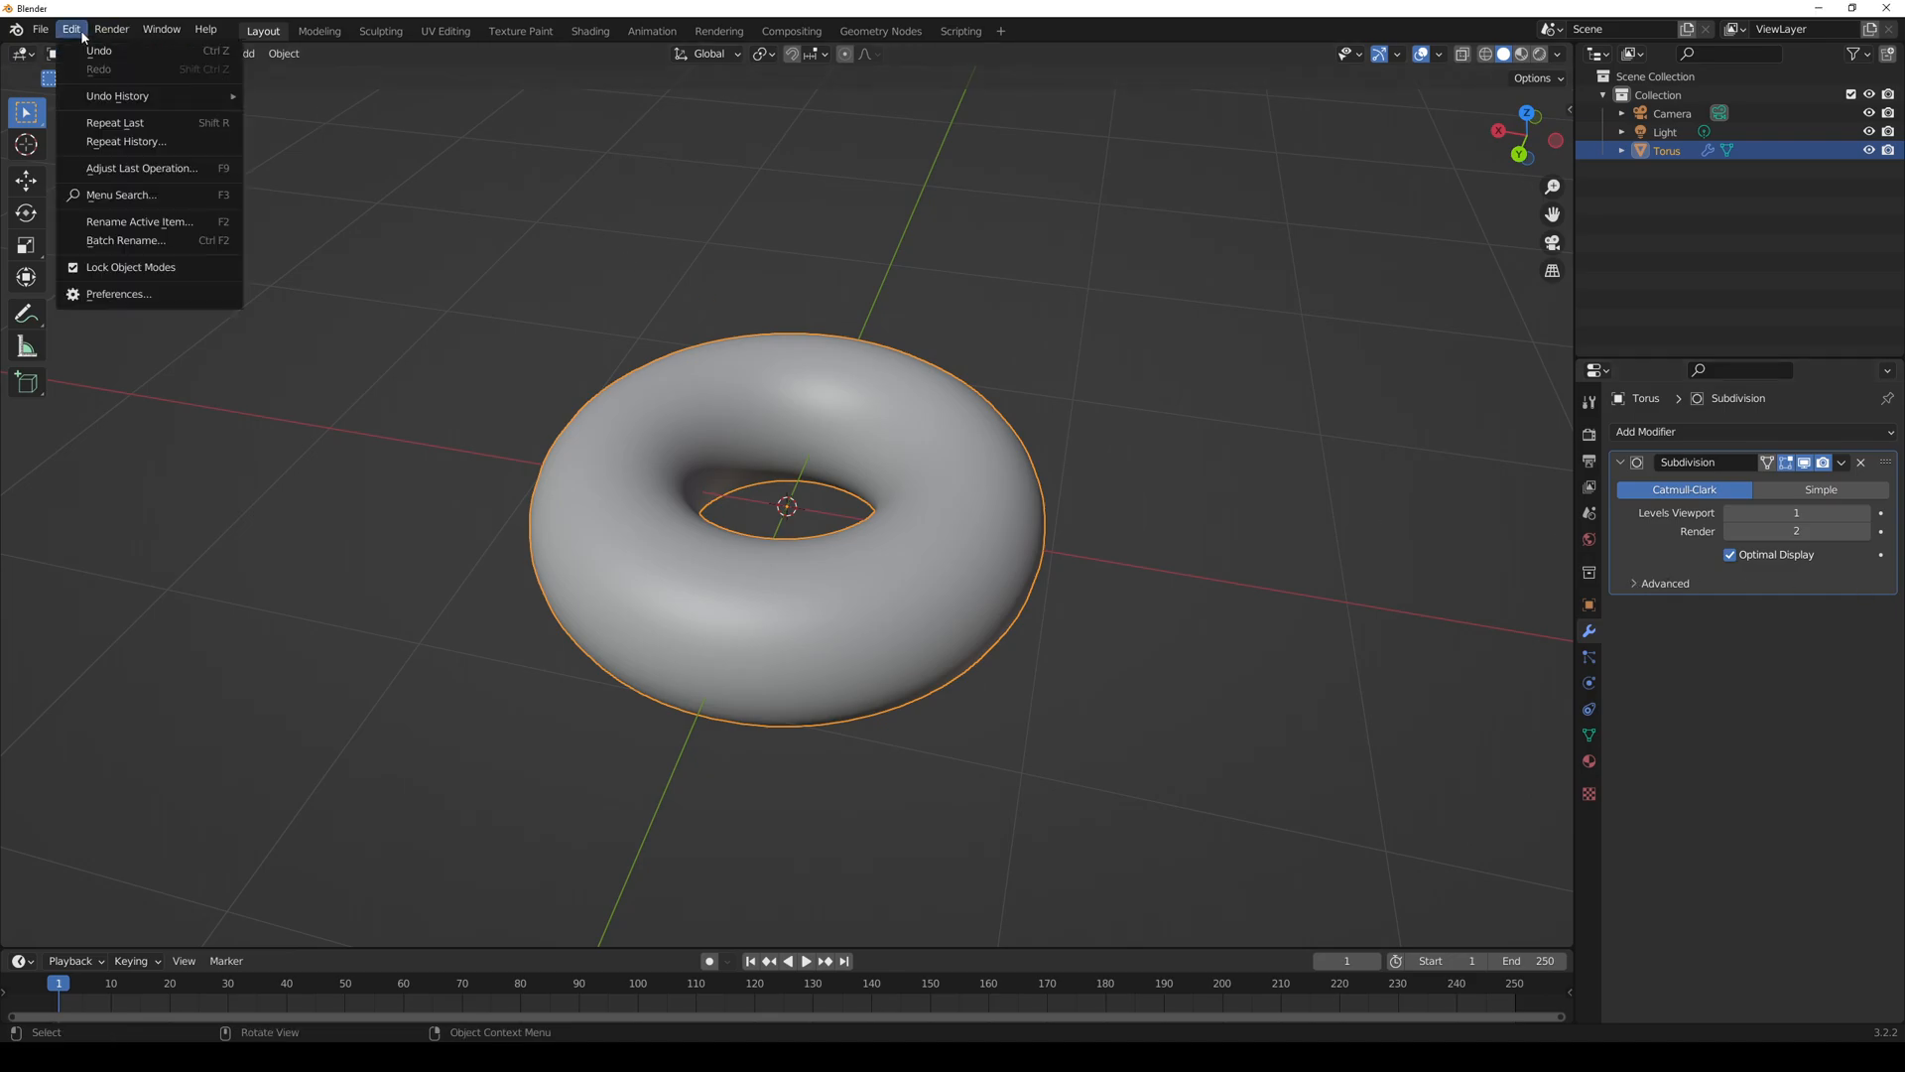
left_click(110, 295)
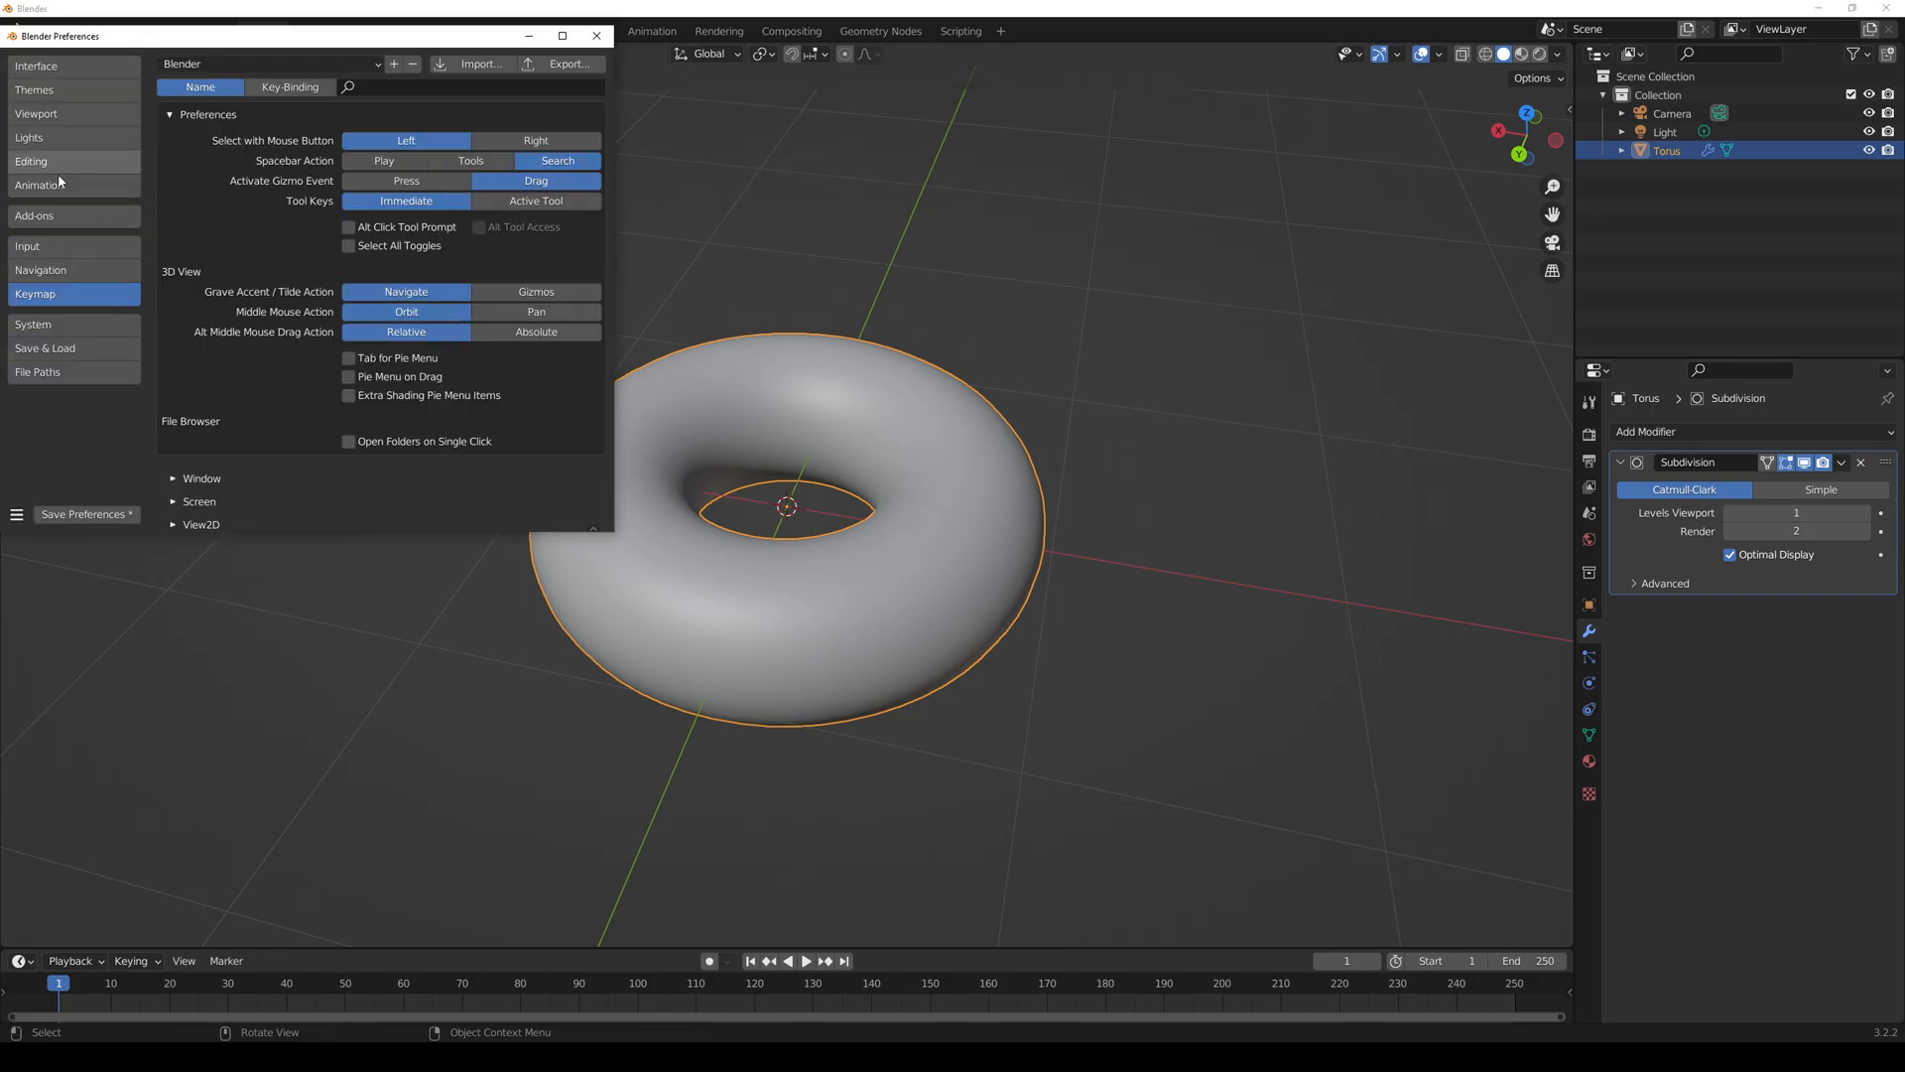
left_click(63, 114)
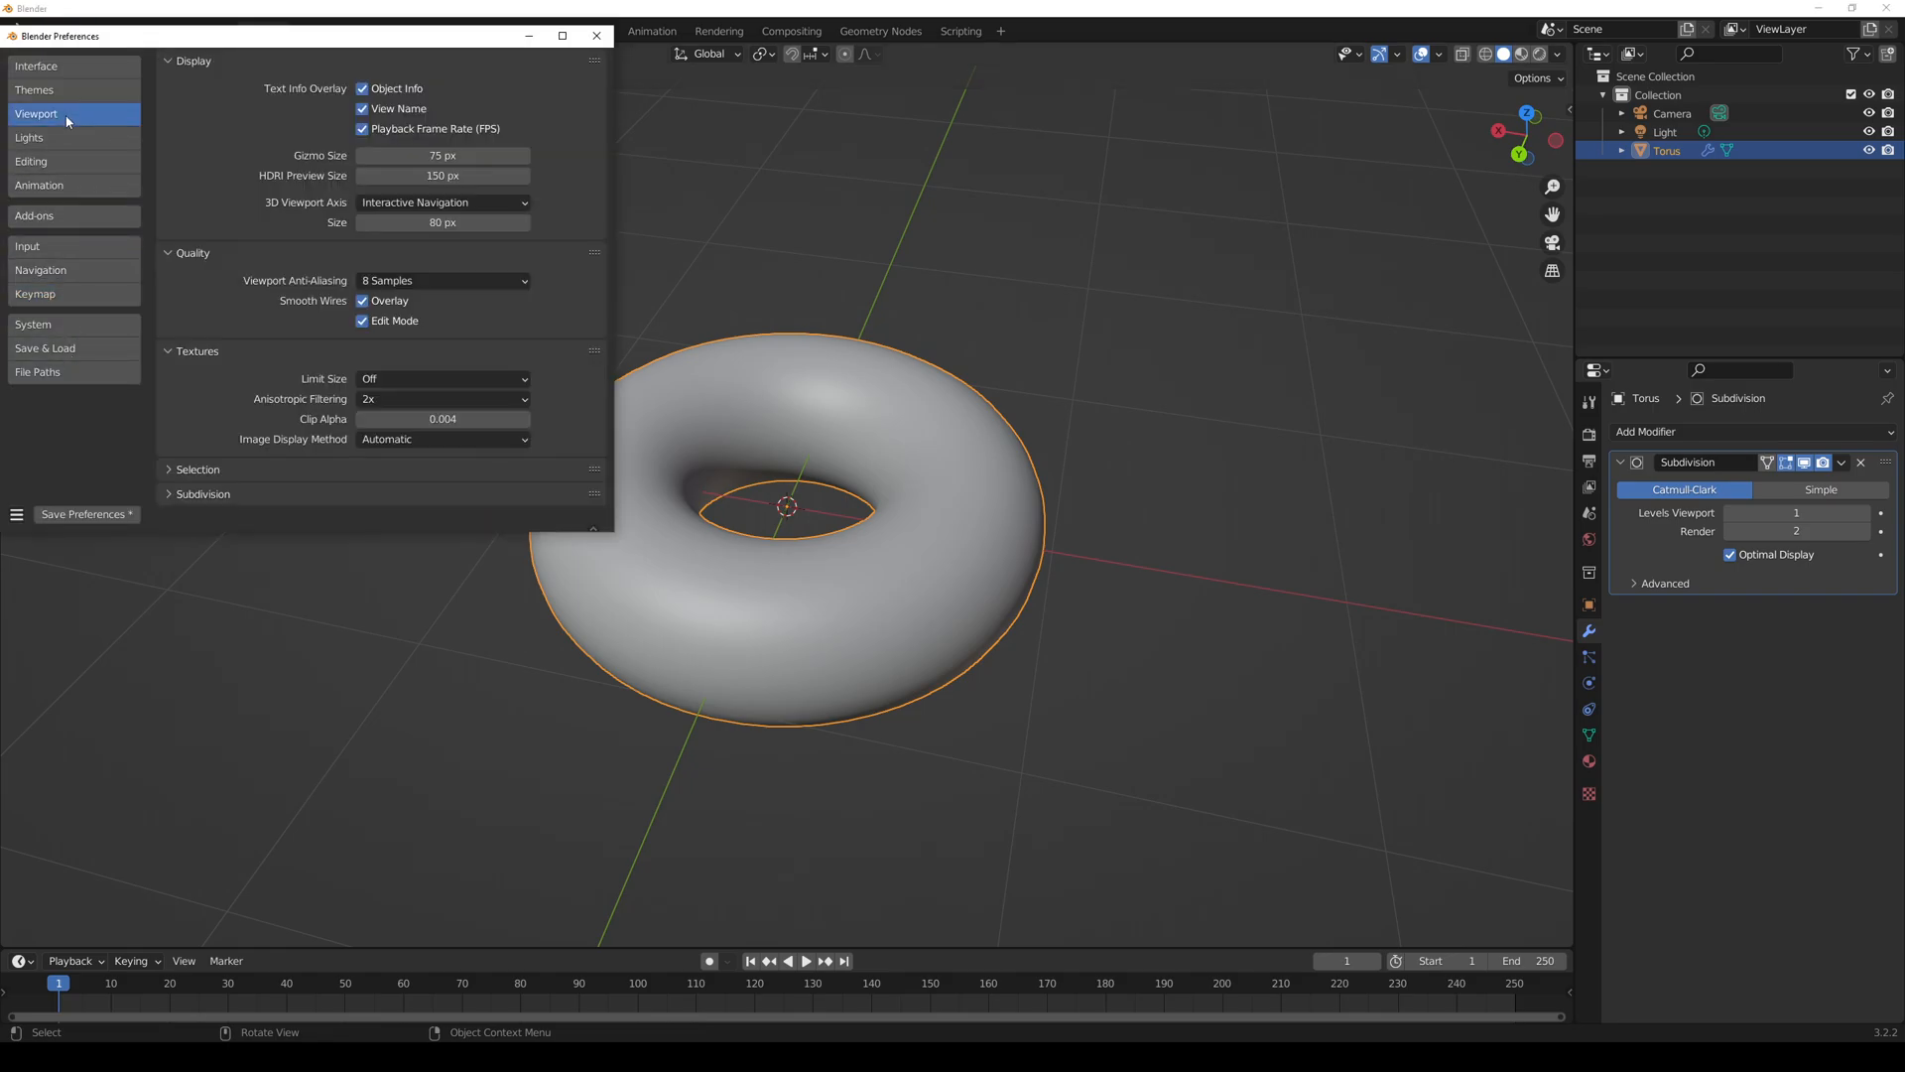
left_click(216, 470)
left_click(216, 528)
scroll(347, 516, "down", 1)
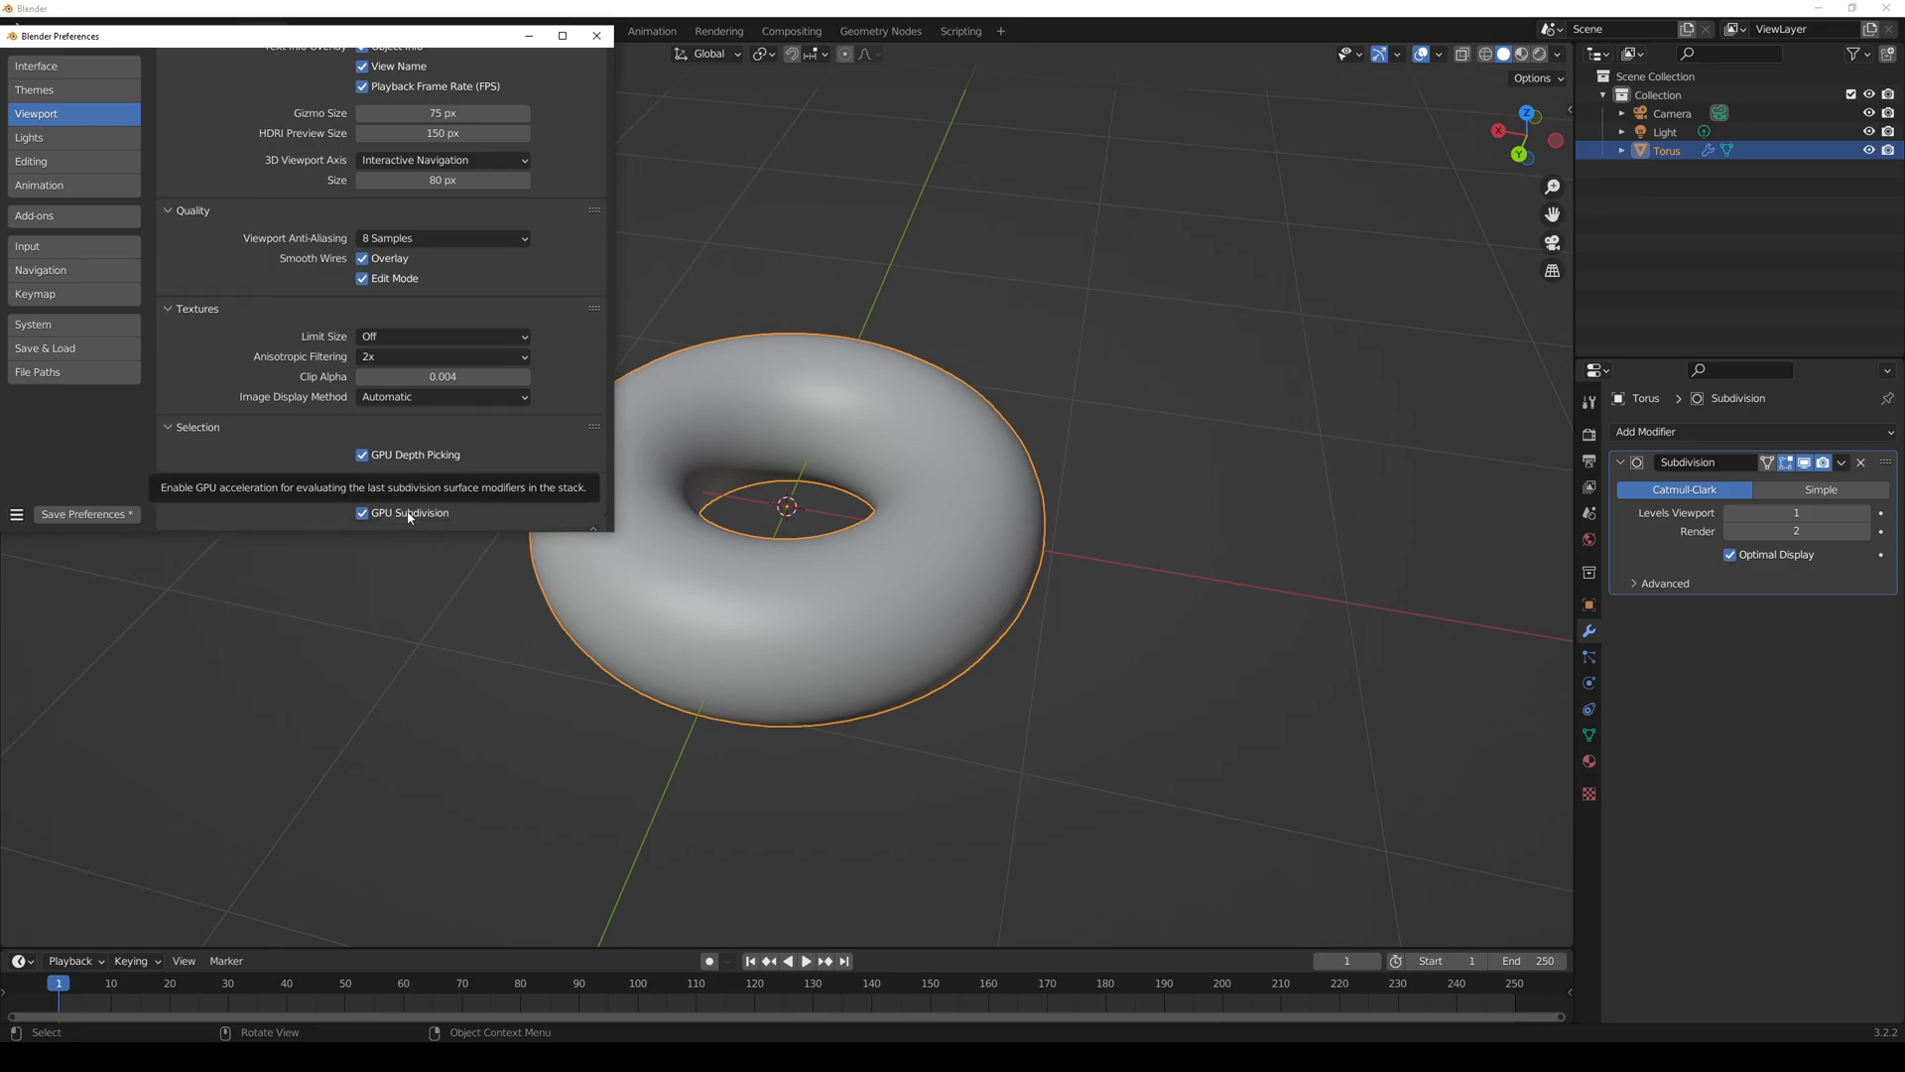
left_click(596, 35)
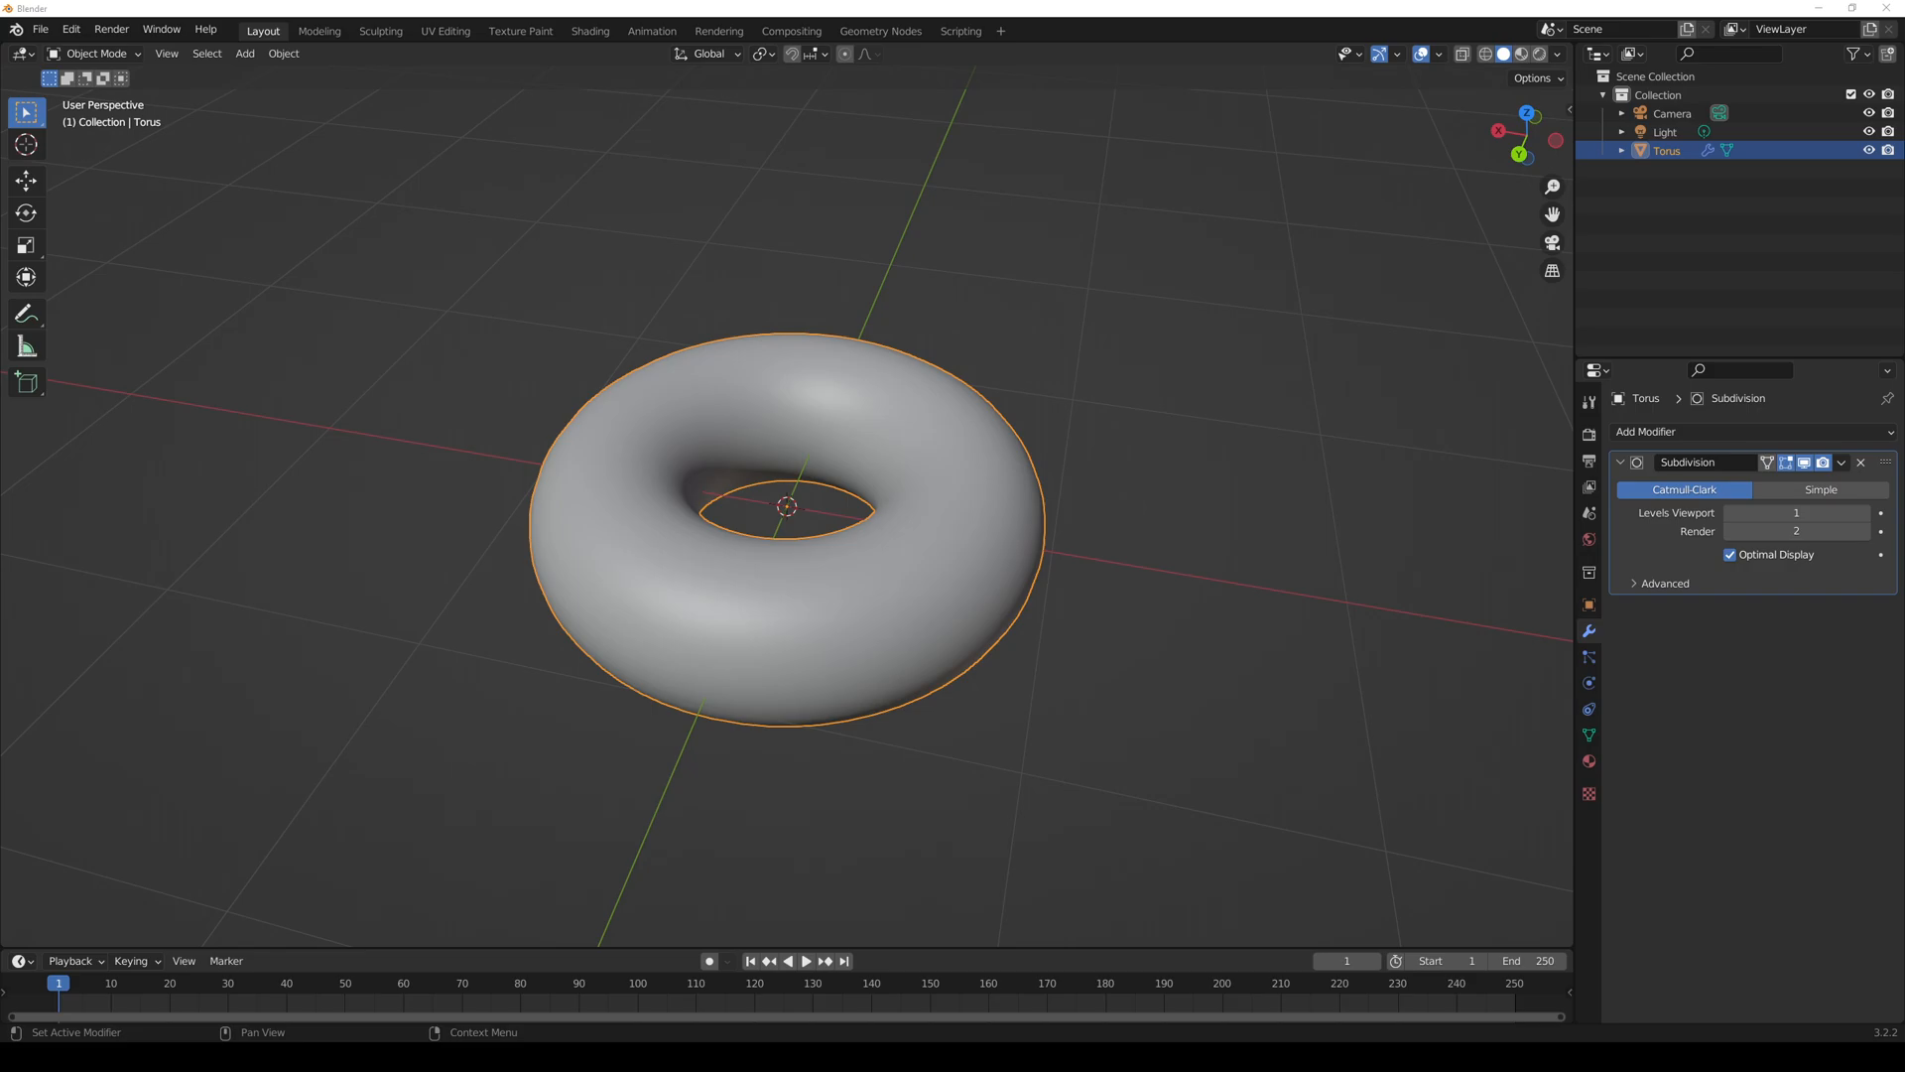
- Apply Shade Flat to the torus to expose its individual subdivided faces
scroll(1070, 505, "up", 2)
right_click(1070, 504)
left_click(1049, 510)
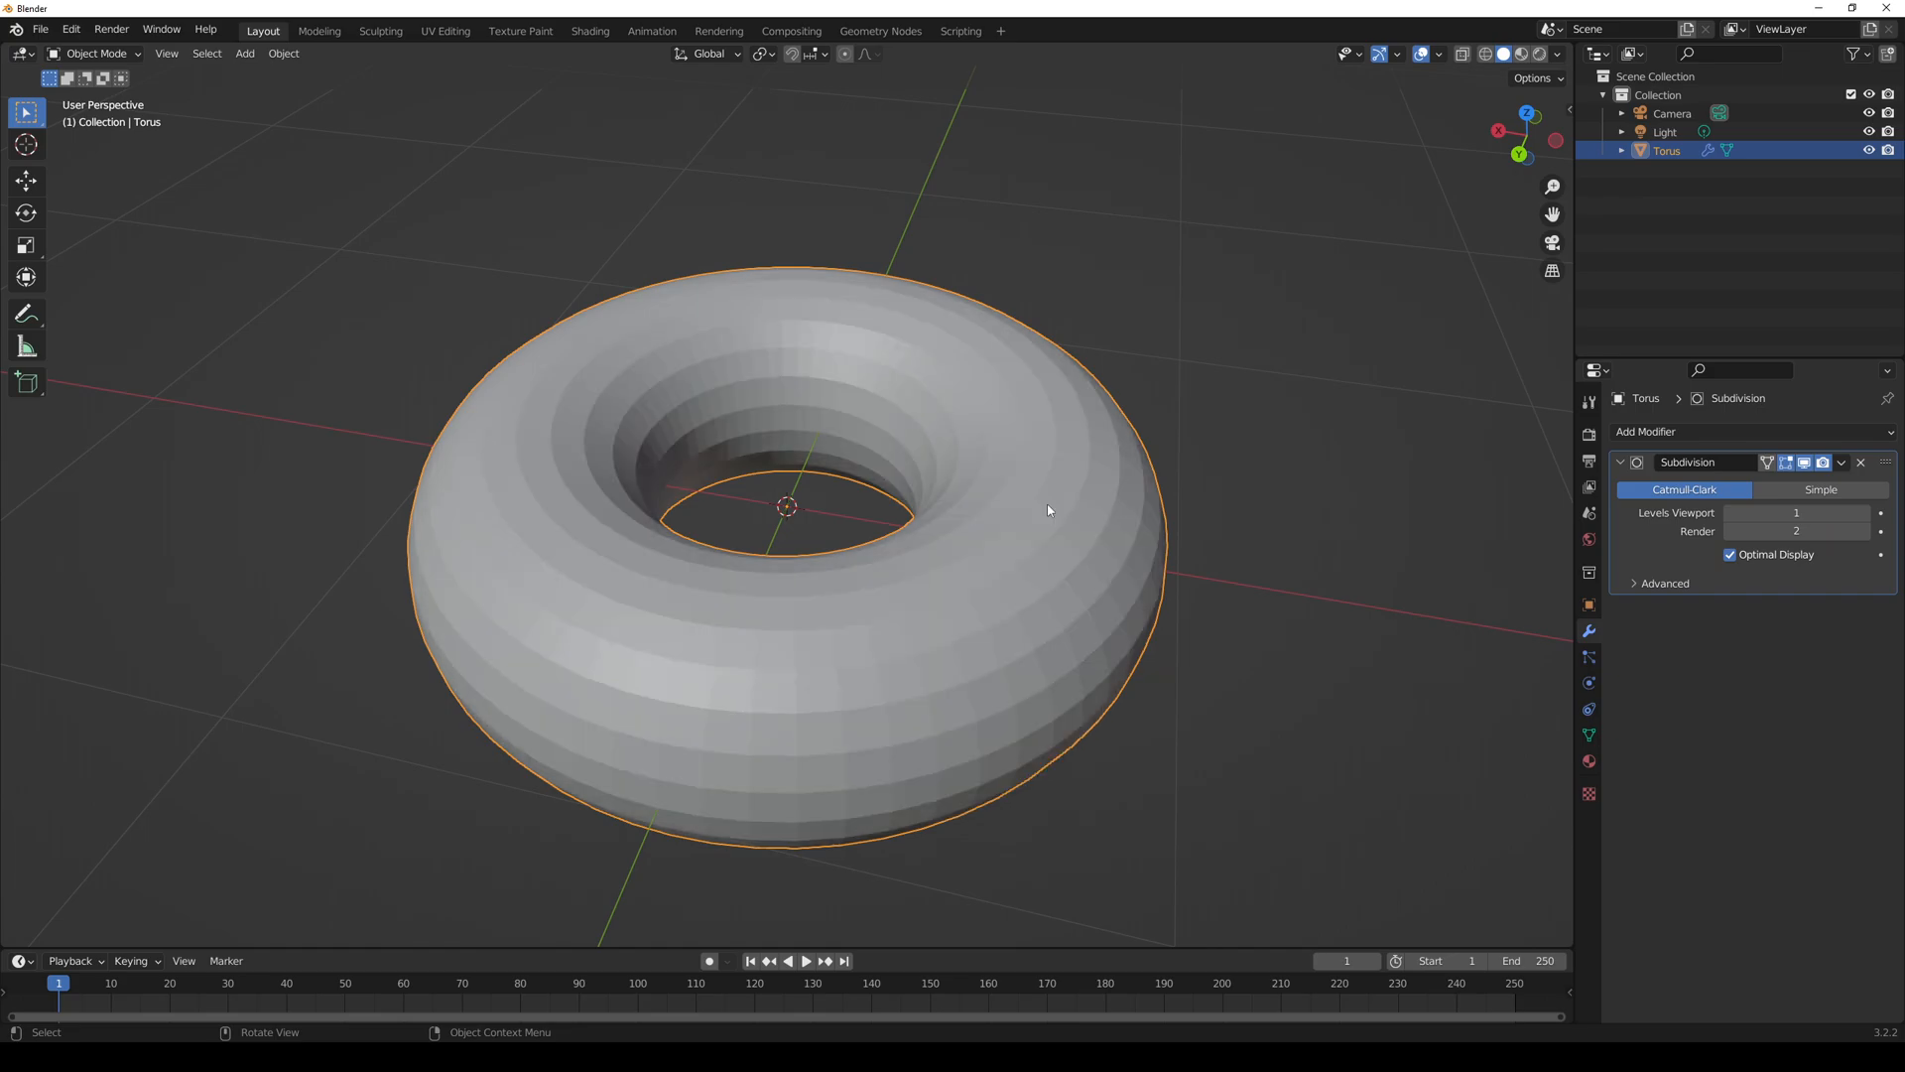
- Set the Subdivision modifier's viewport level to 0, render the scene and close the render window
left_click(1731, 514)
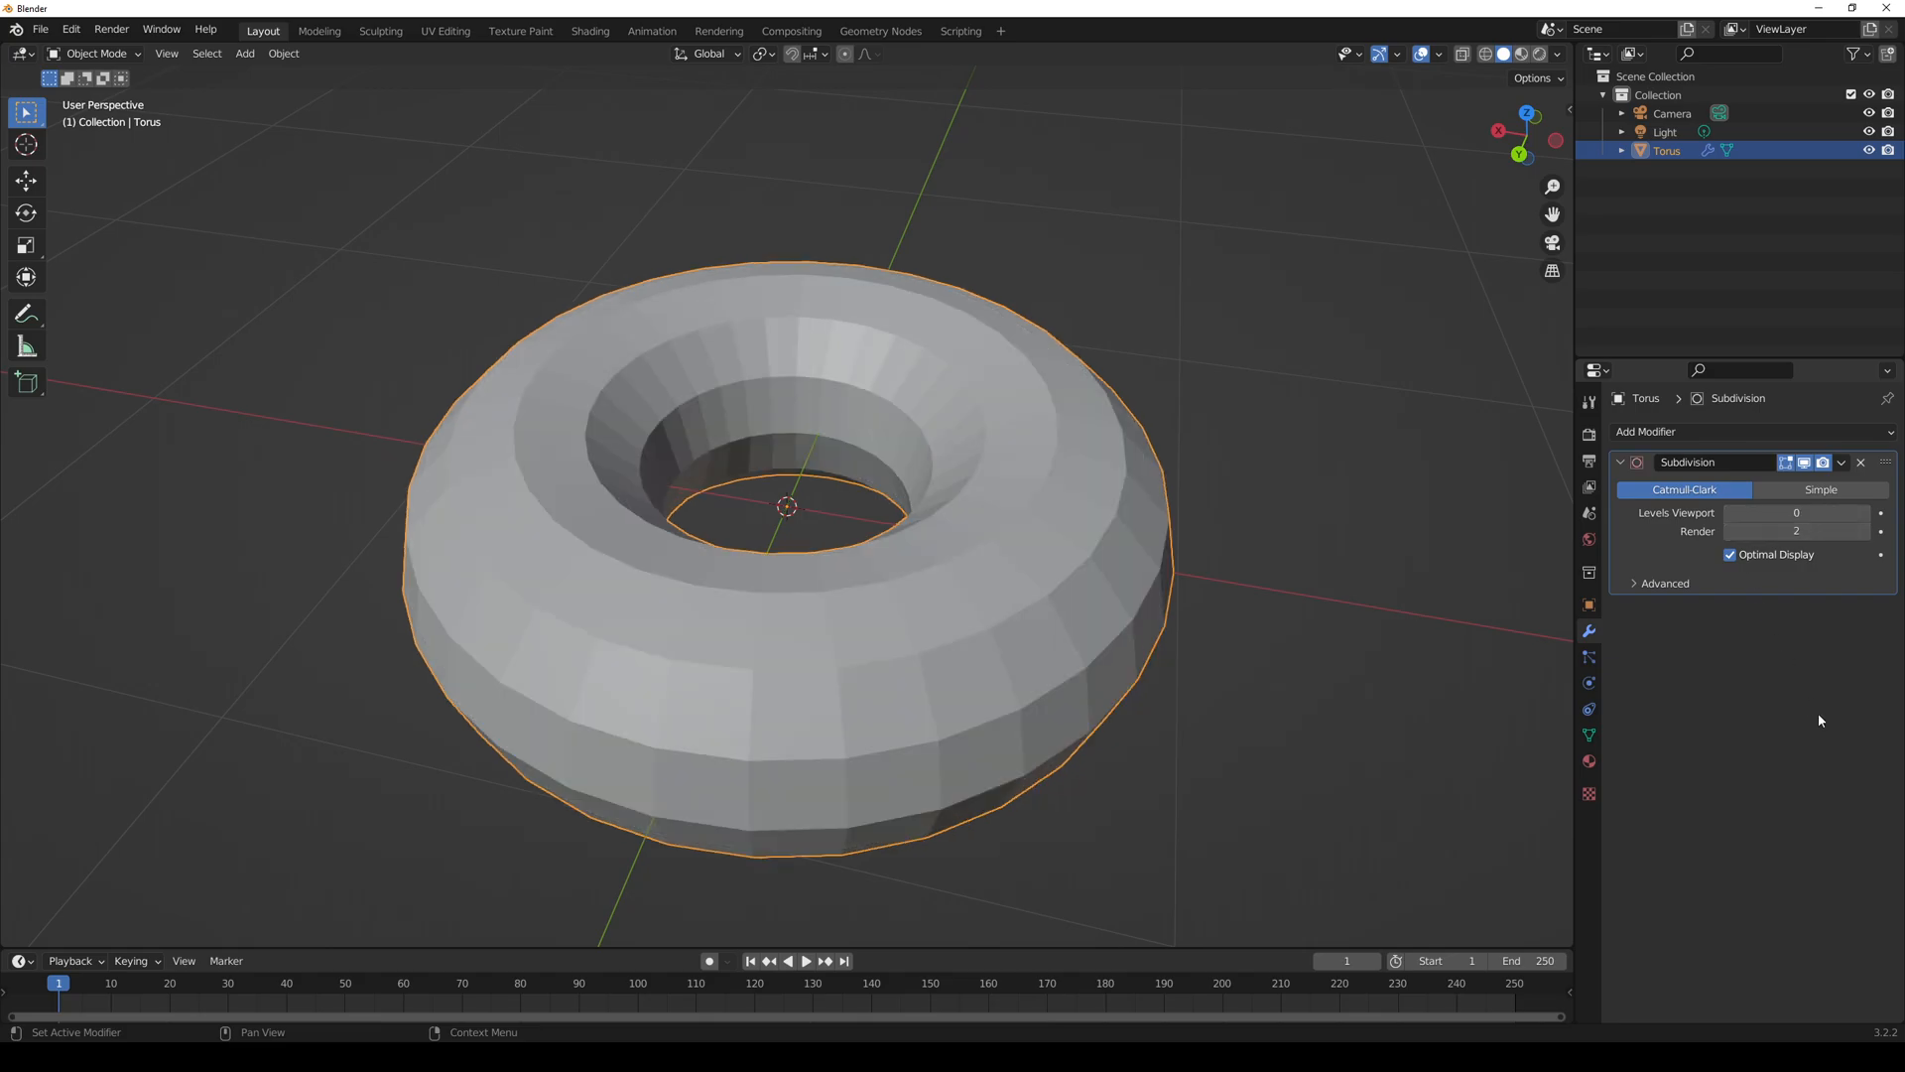
key("F12")
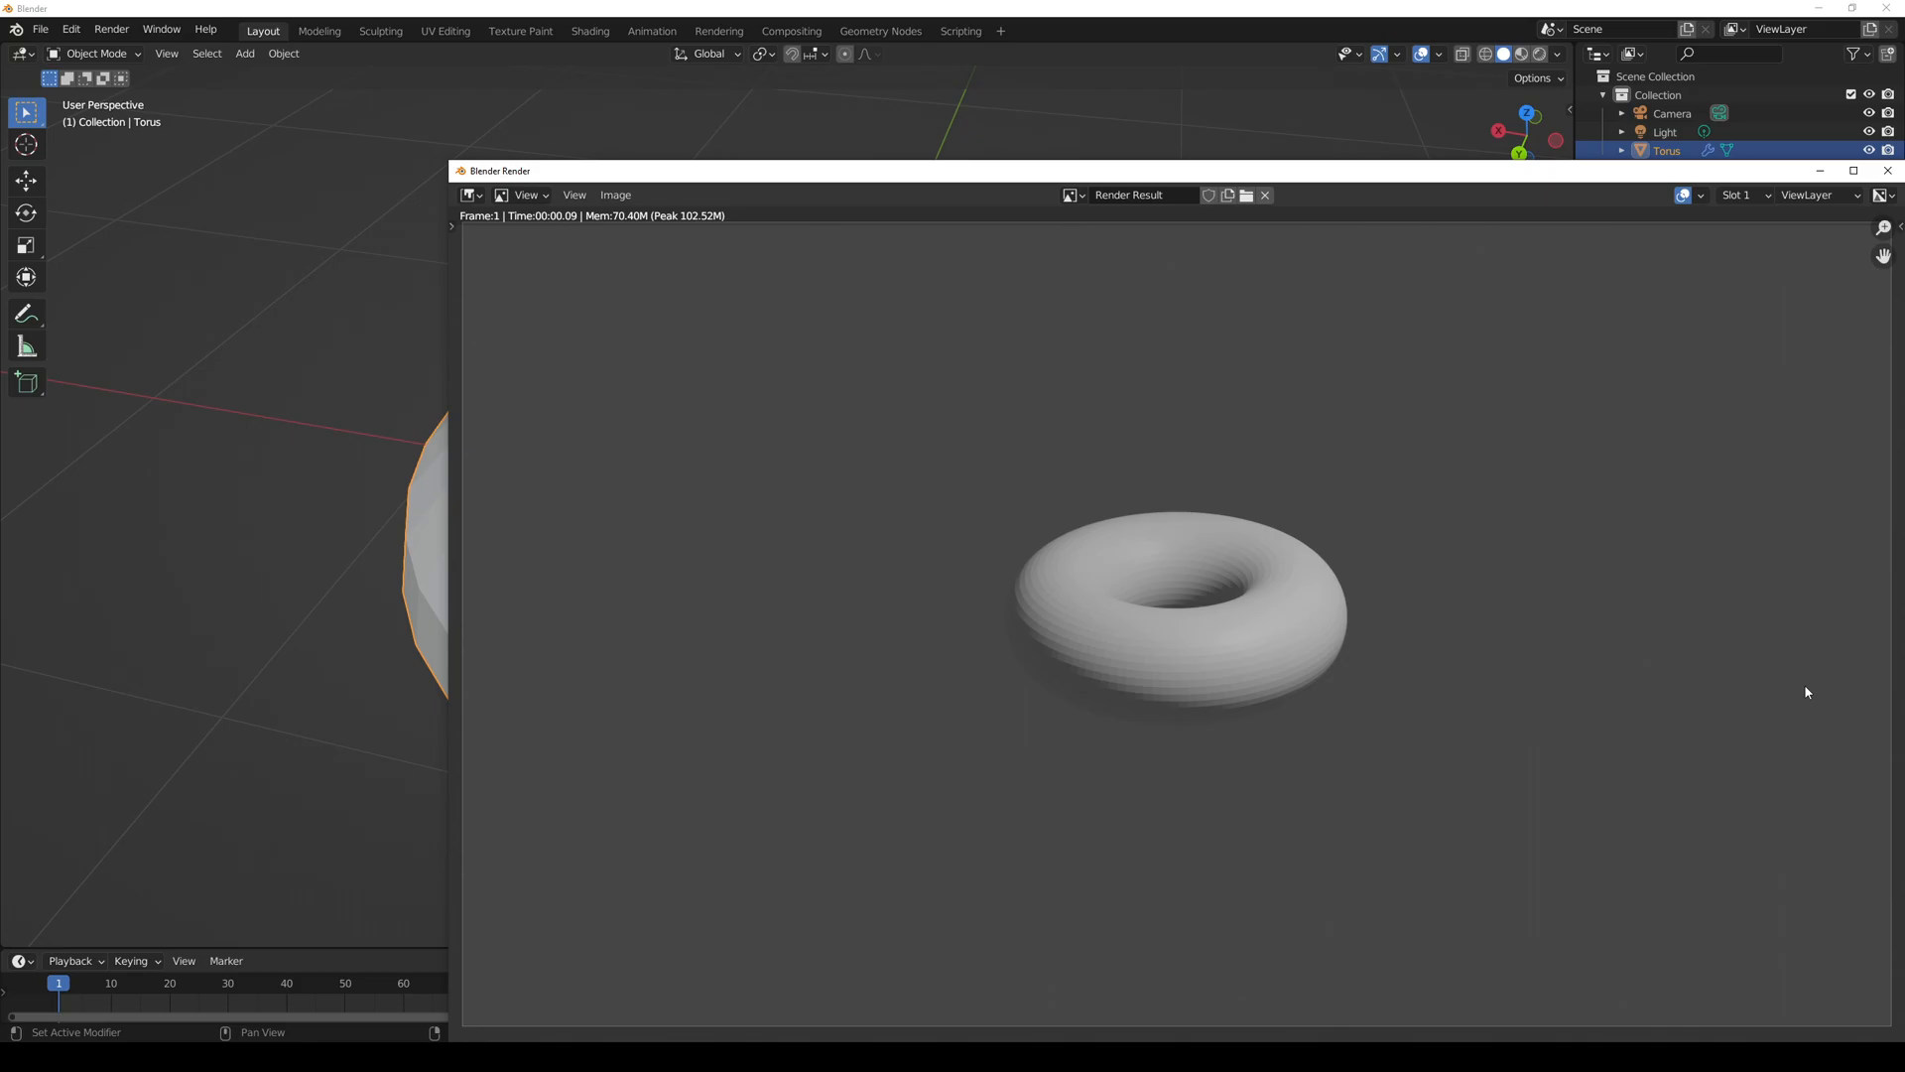
left_click(1887, 171)
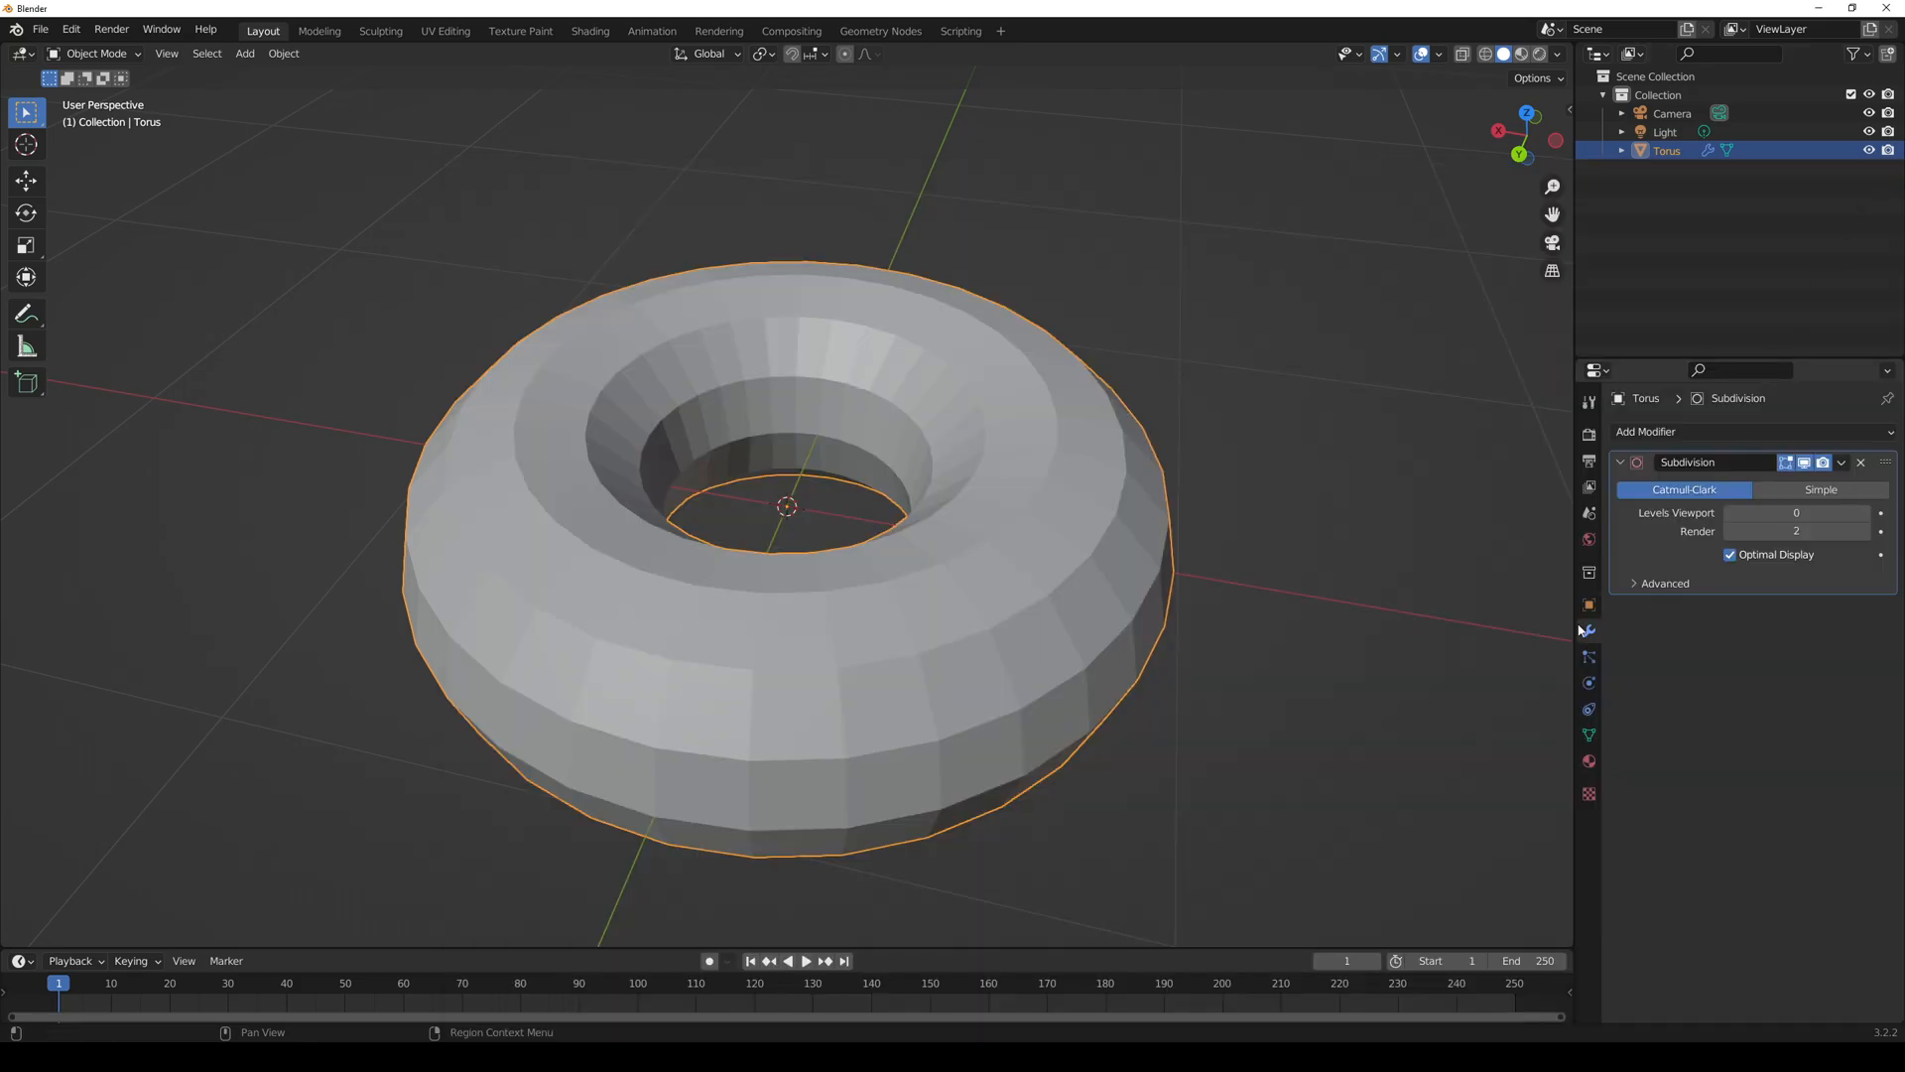
- Raise the Subdivision modifier's viewport level to 4 and bring it back down to 1
left_click(1866, 513)
left_click(1866, 513)
left_click(1866, 513)
left_click(1865, 513)
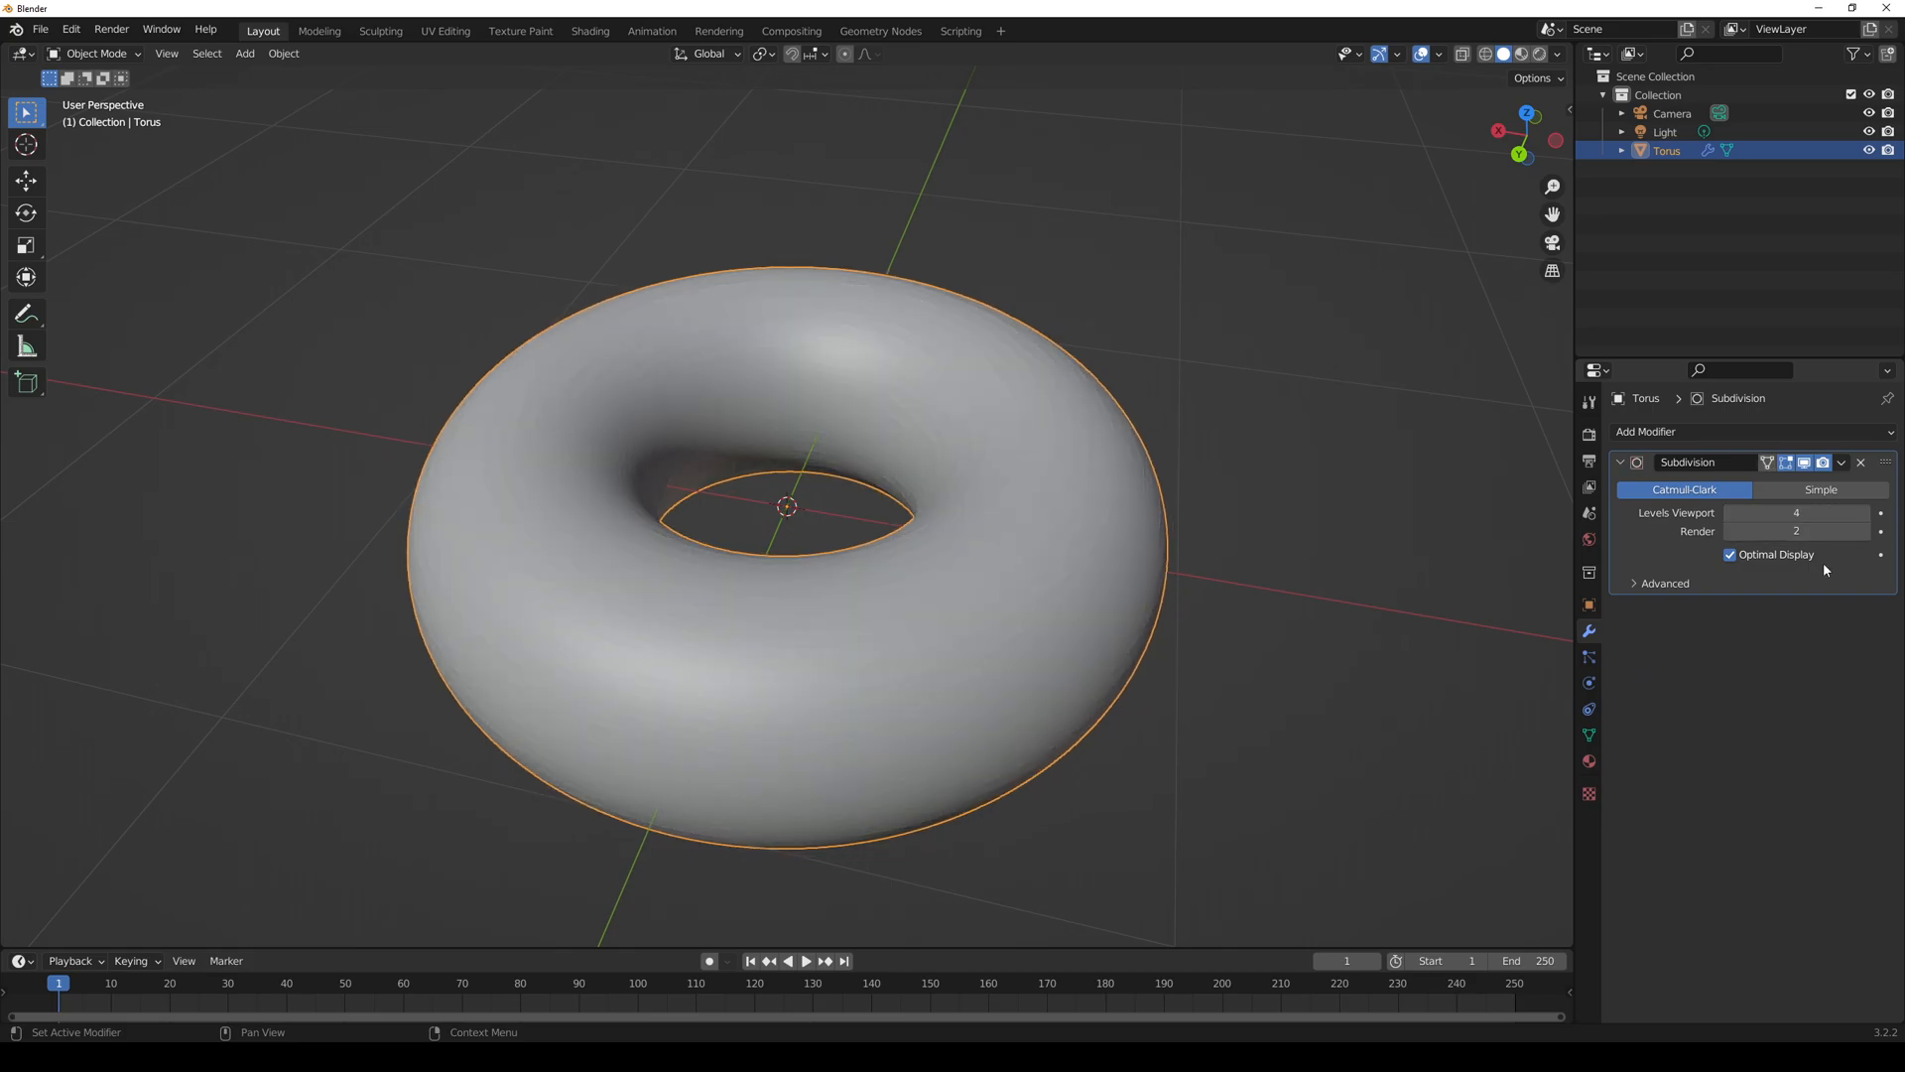
left_click(1729, 513)
left_click(1730, 513)
left_click(1729, 513)
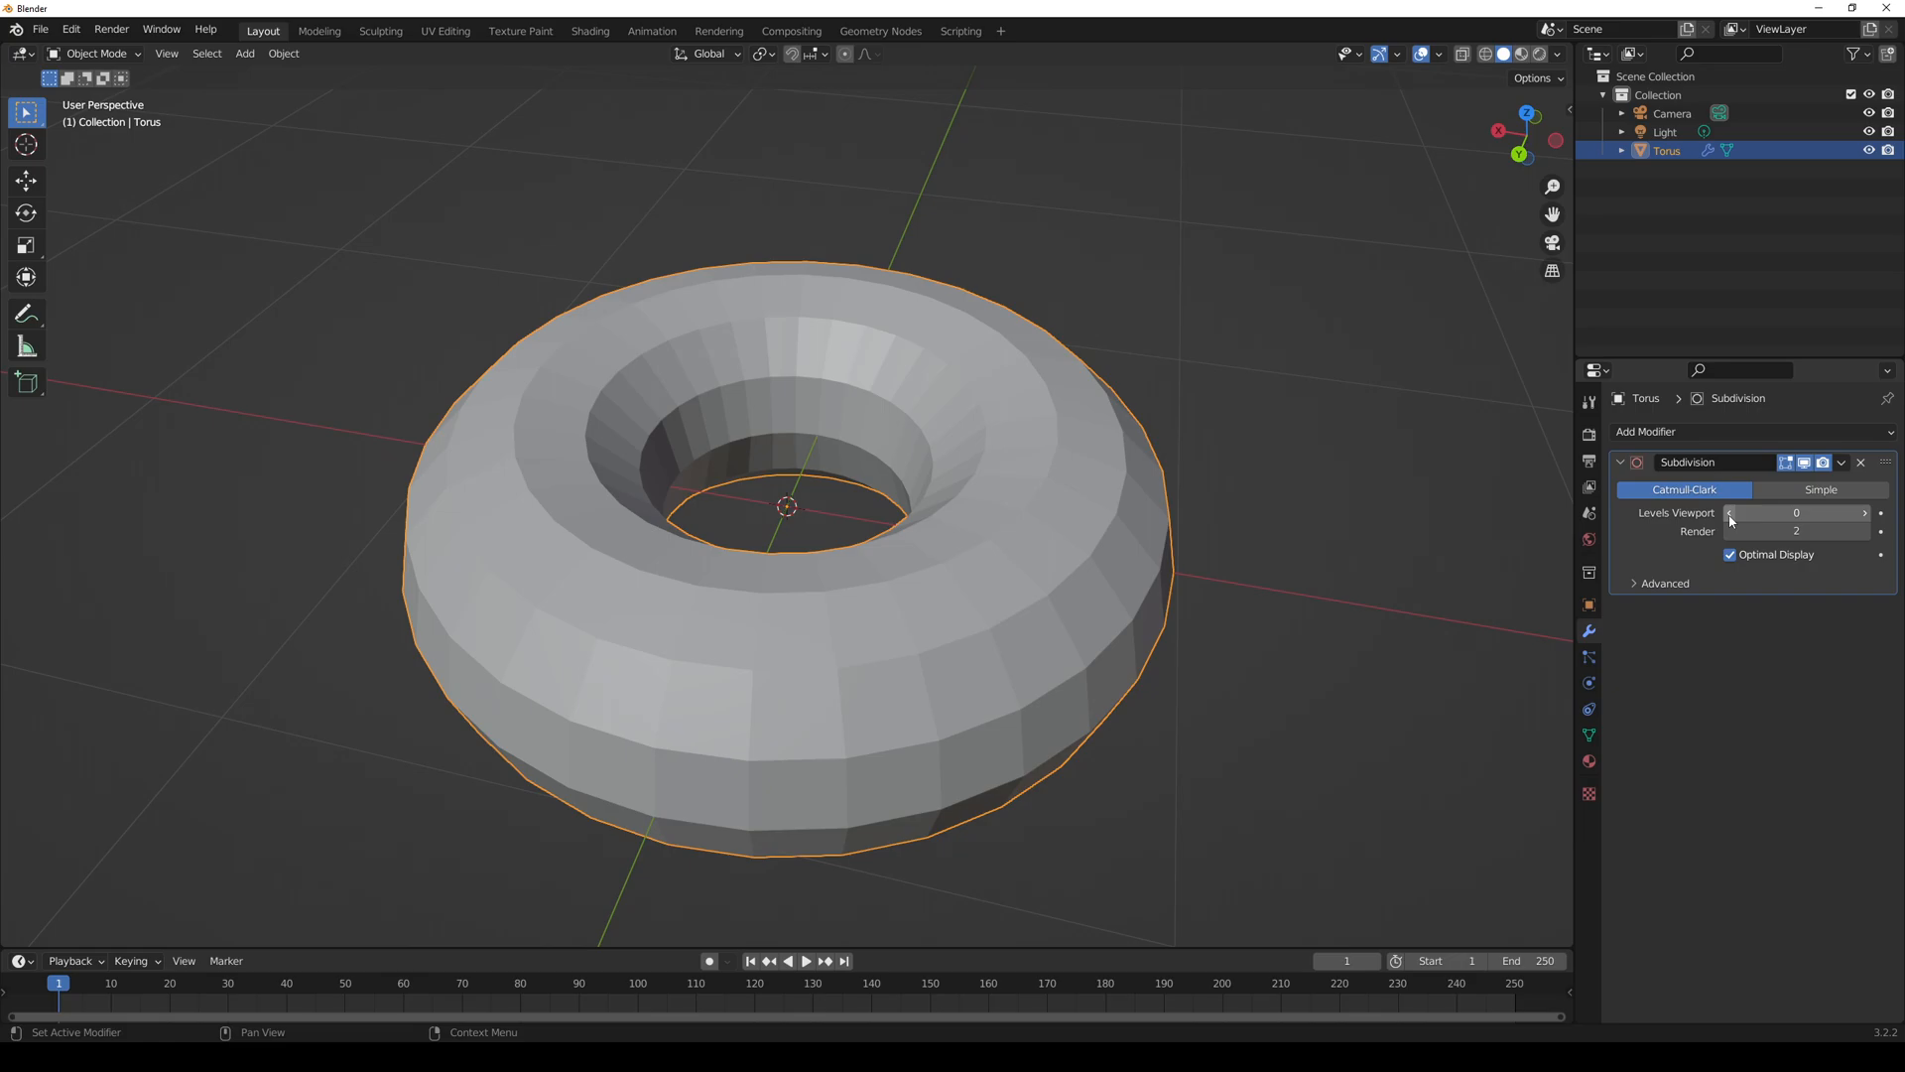
left_click(1865, 513)
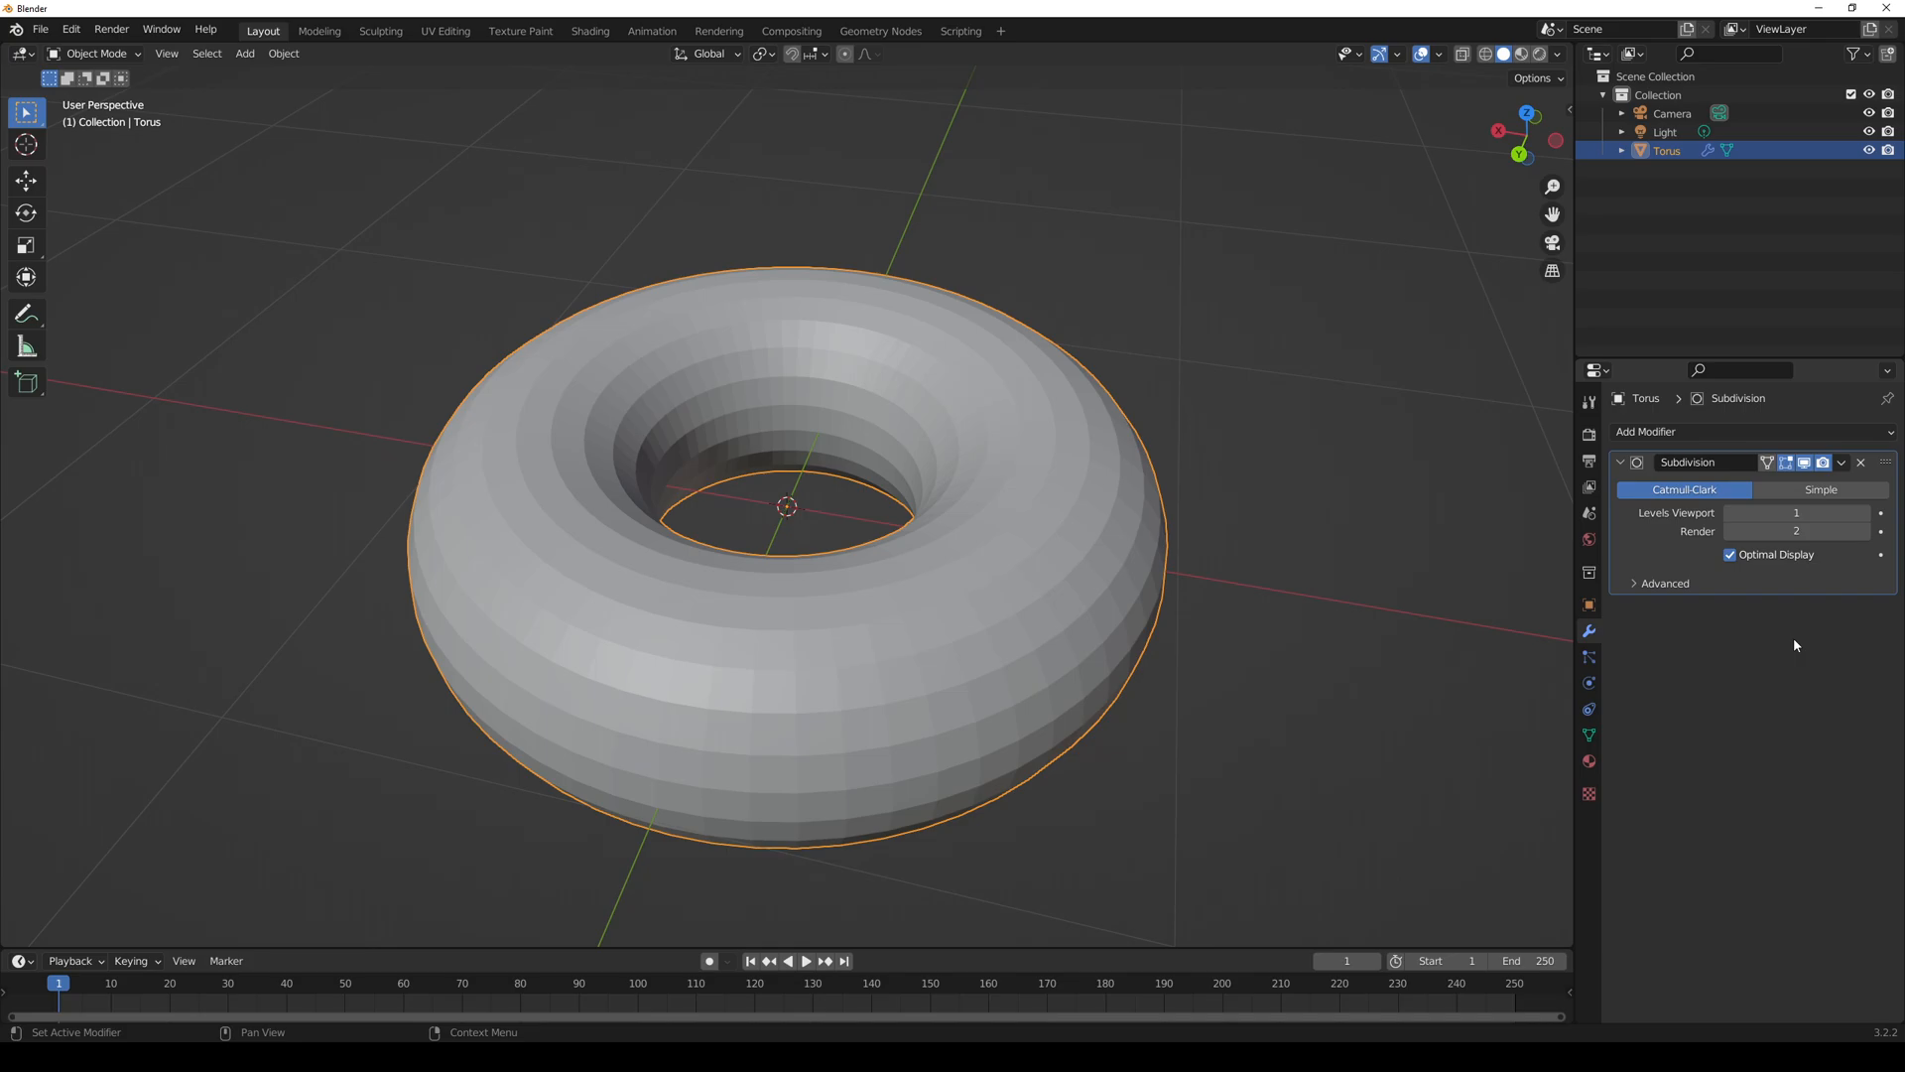
- Compare viewport subdivision level 2 with level 1 on the torus up close, ending at level 1
scroll(854, 702, "up", 4)
middle_click_drag(885, 712, 893, 646)
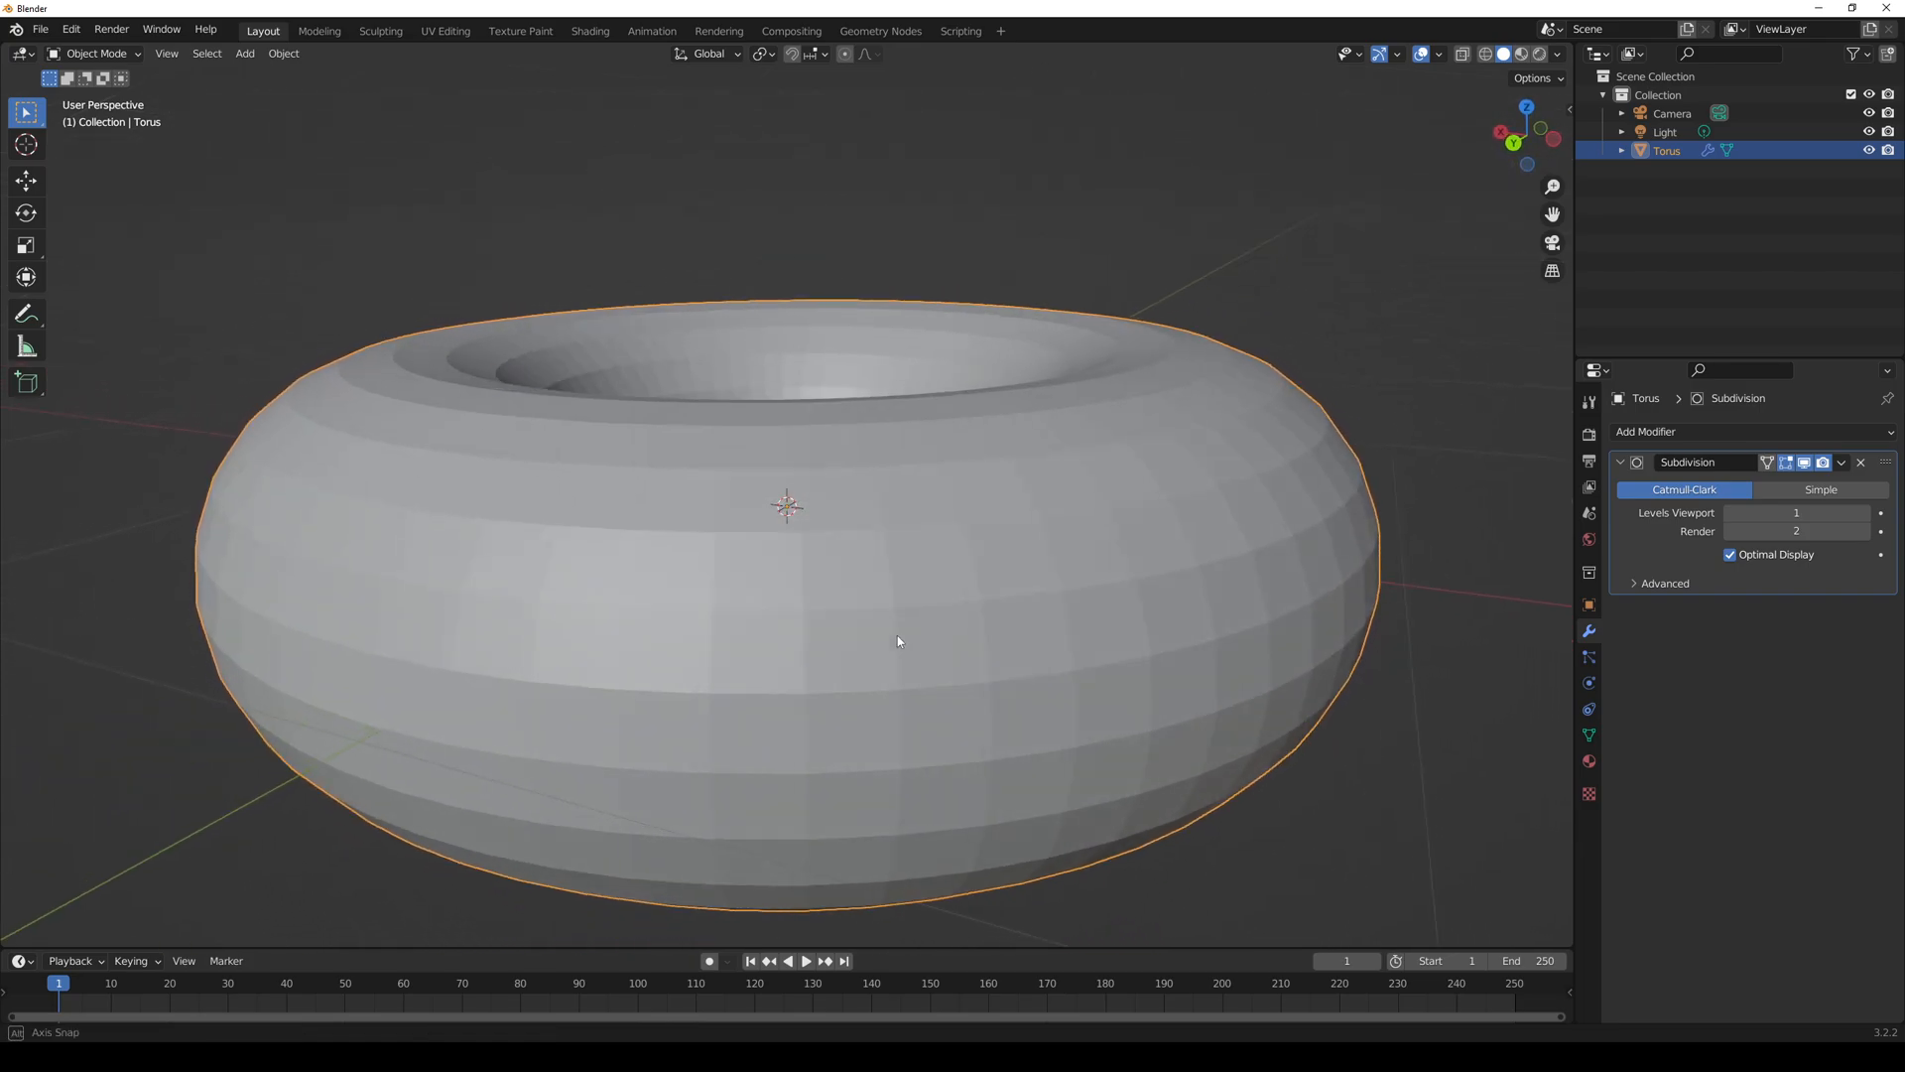
left_click(1866, 513)
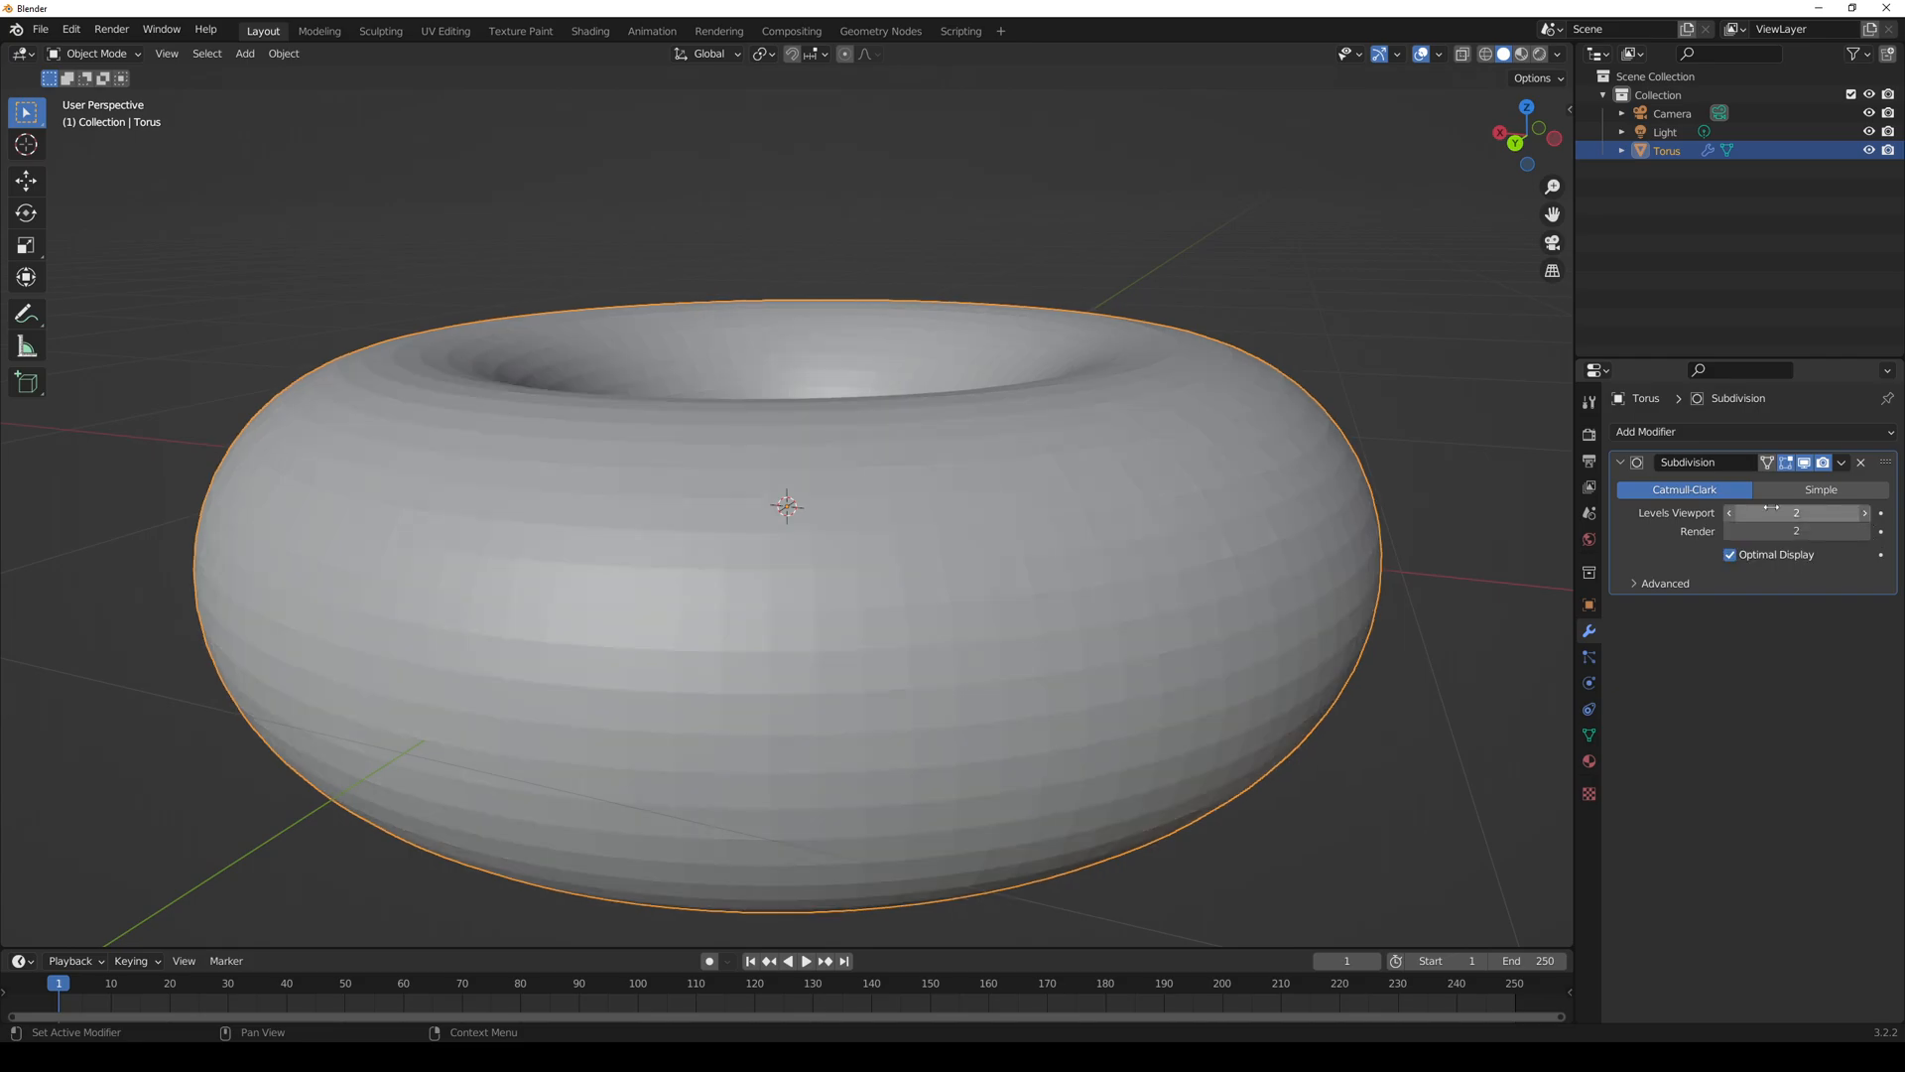
left_click(1731, 514)
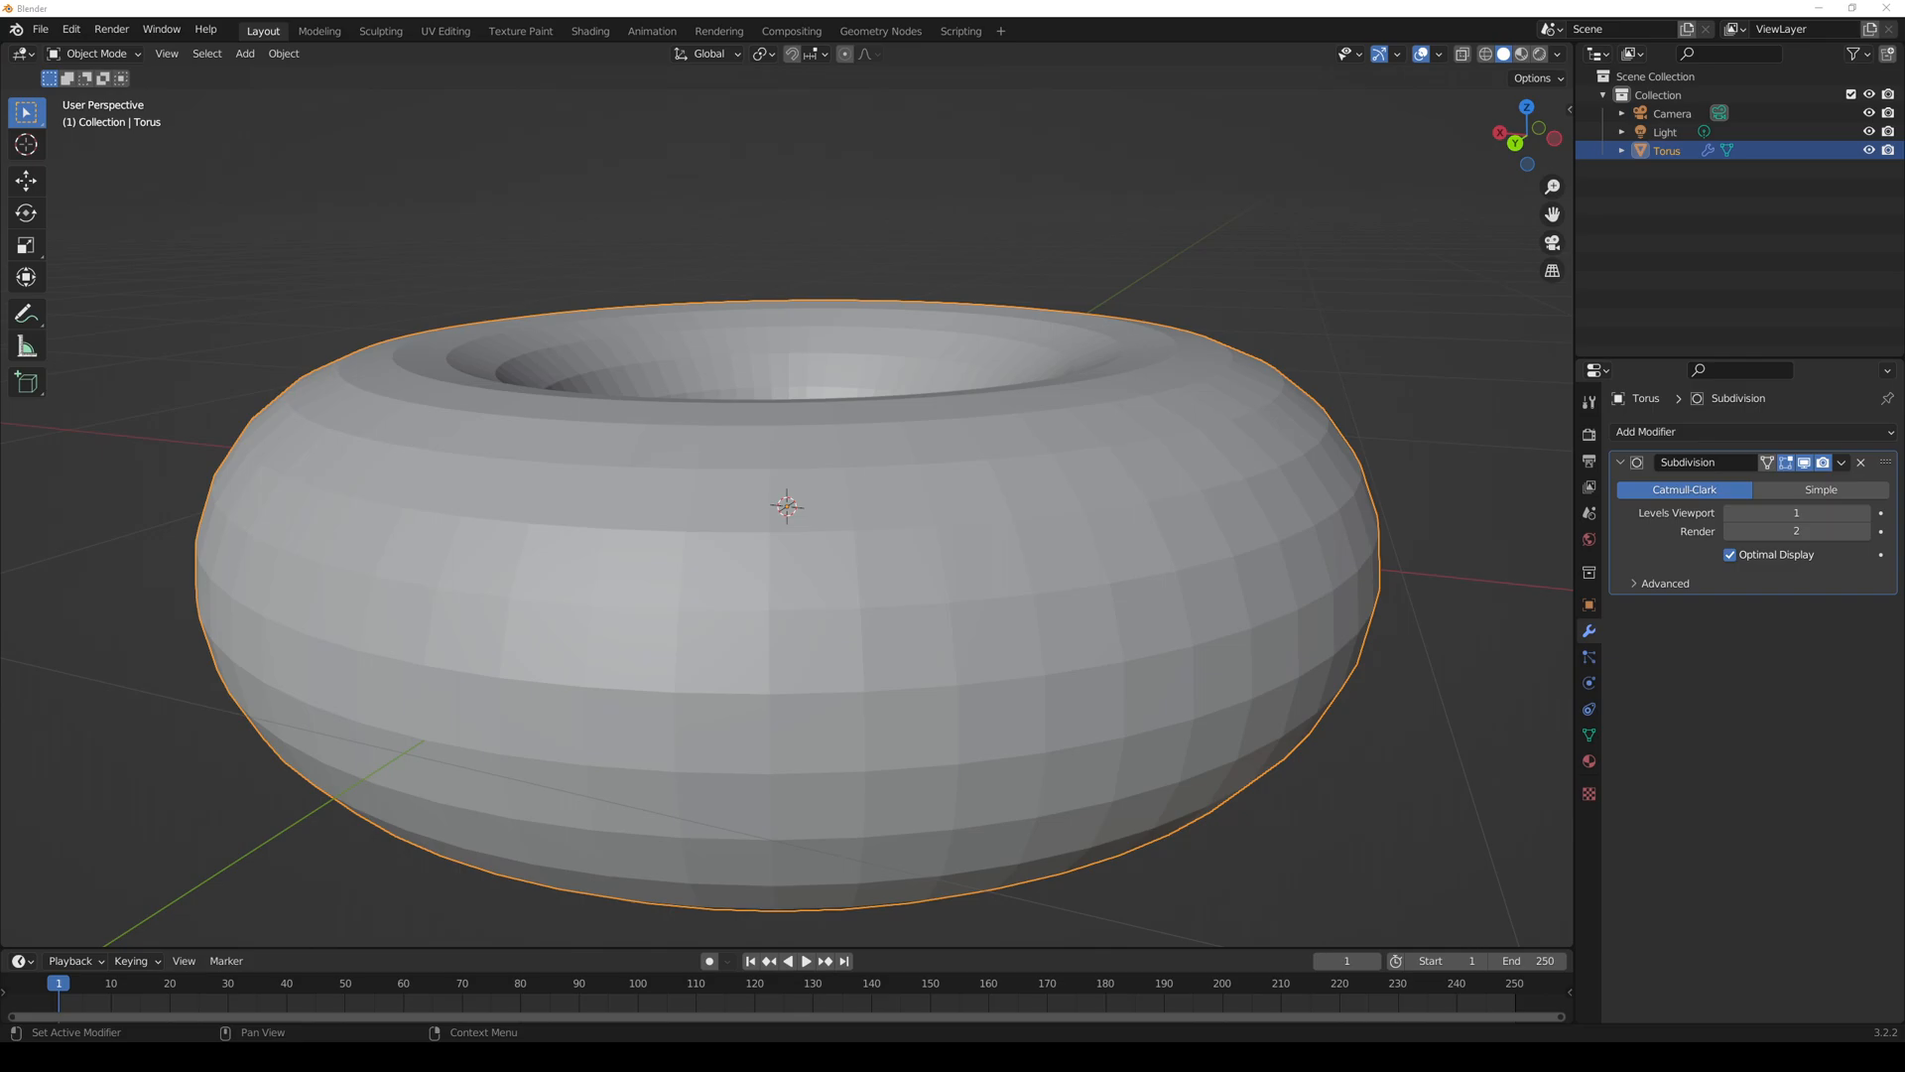
- Apply Shade Smooth to the subdivided torus and view it from another side
right_click(1296, 489)
left_click(1278, 469)
middle_click_drag(1276, 481, 1091, 486)
scroll(1014, 510, "down", 3)
right_click(1017, 516)
key("Escape")
- Save the project as donut.blend in the Documents\Blender folder
key("ctrl+s")
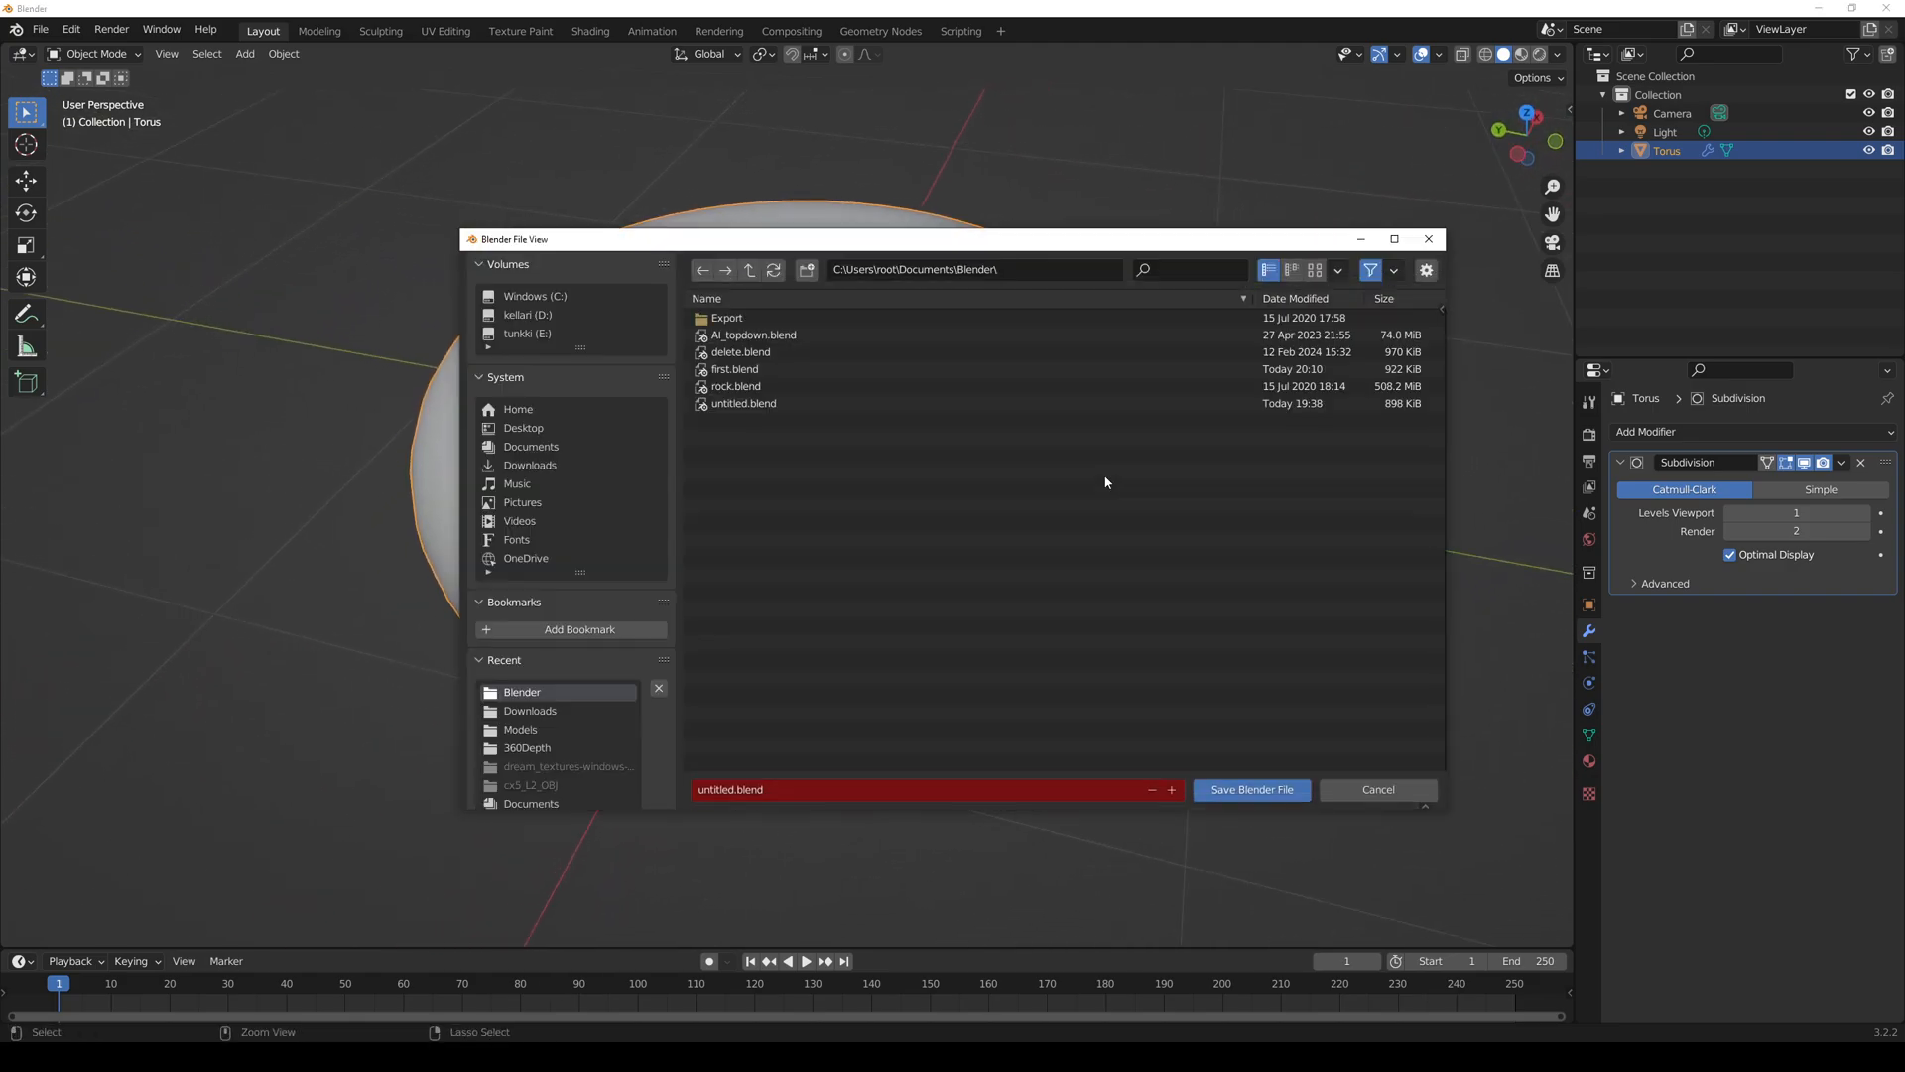
left_click(858, 789)
type("donut")
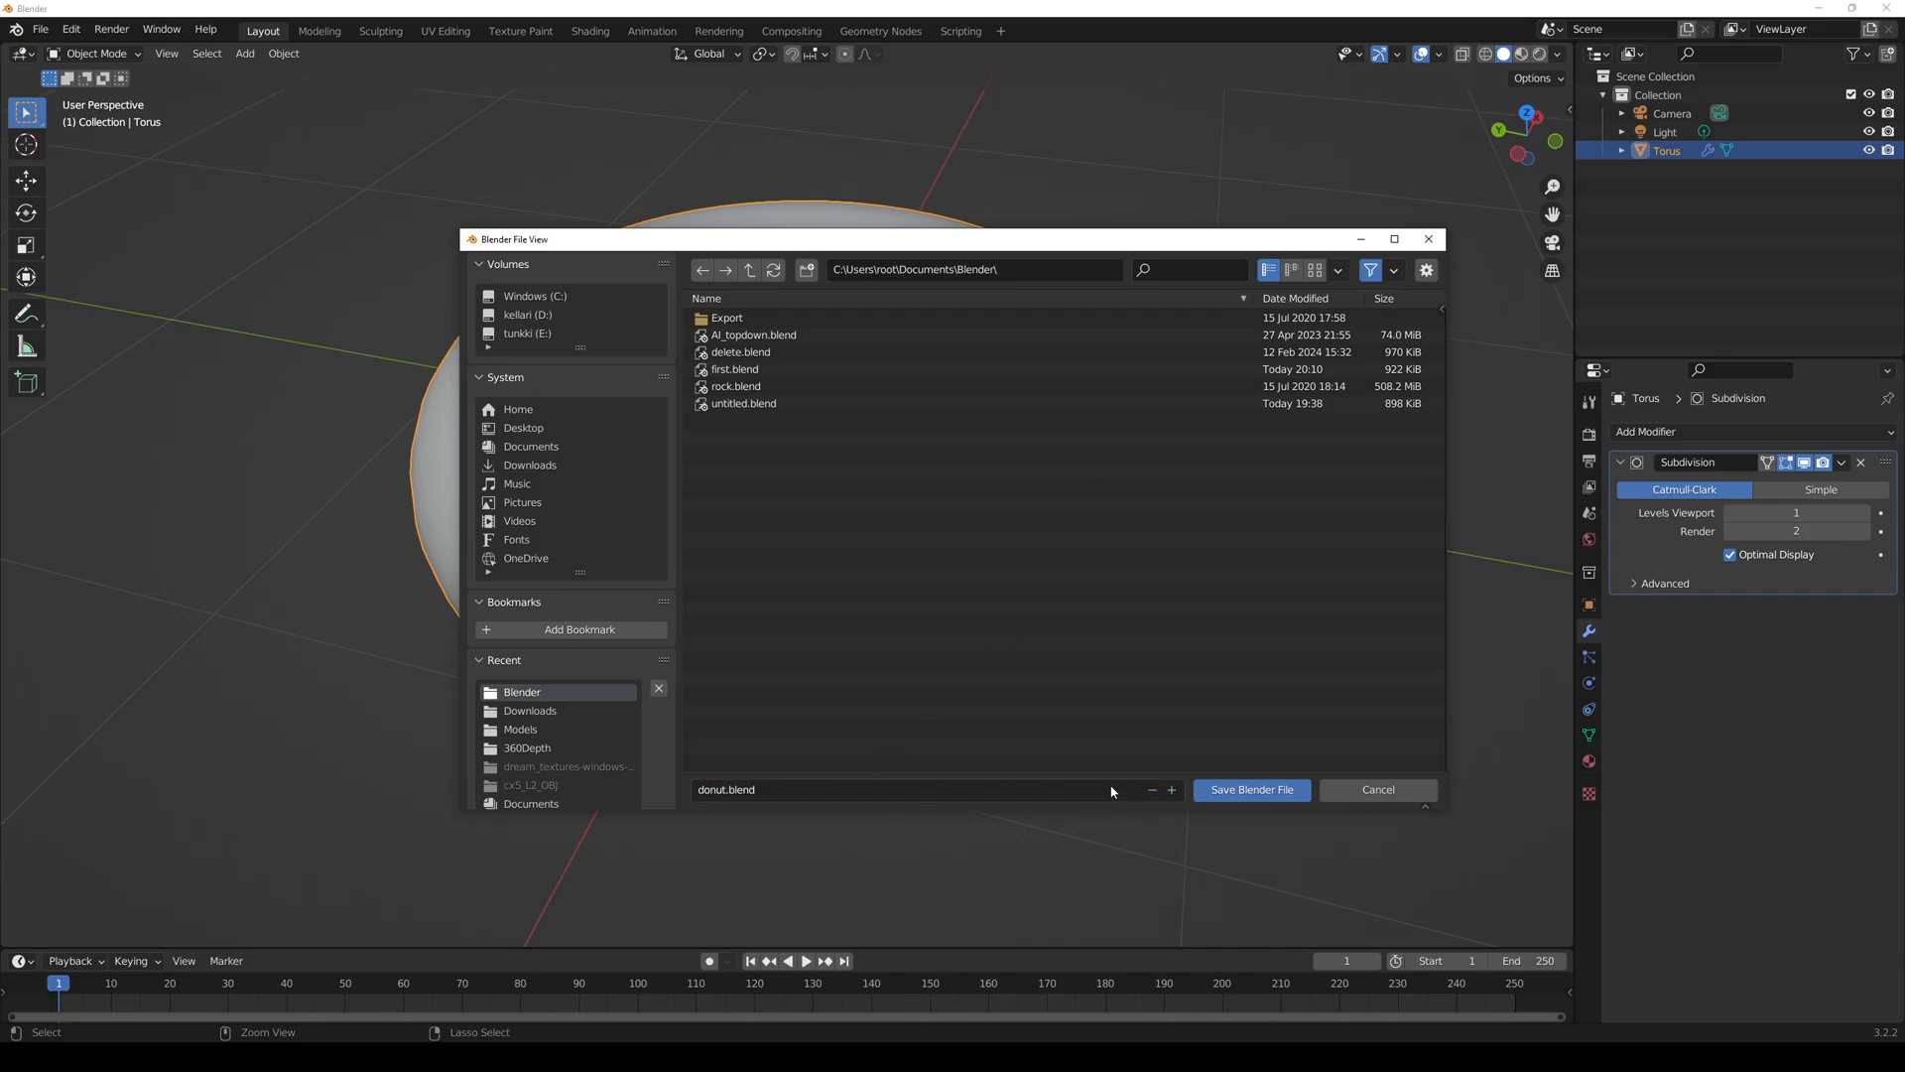
left_click(1223, 792)
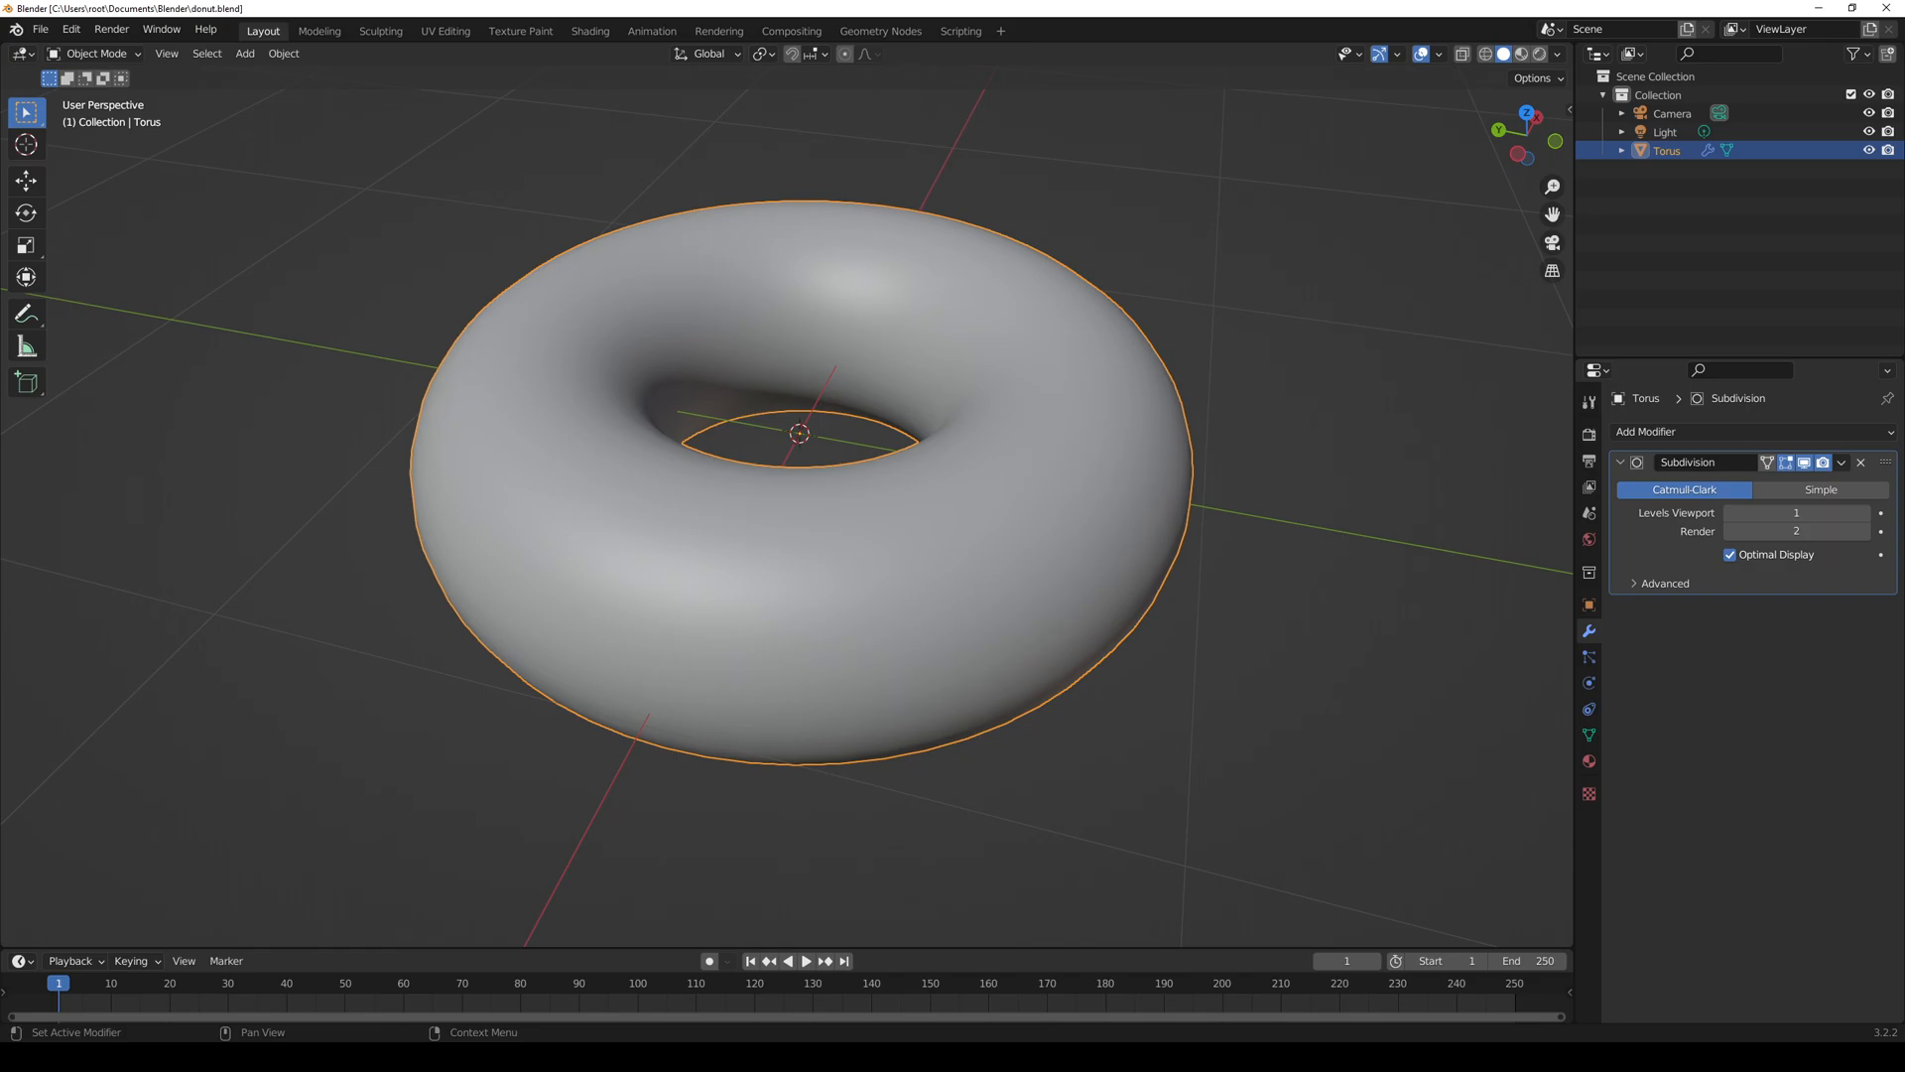
- Look through the available interaction modes for the torus while staying in Object Mode
scroll(1126, 518, "down", 8)
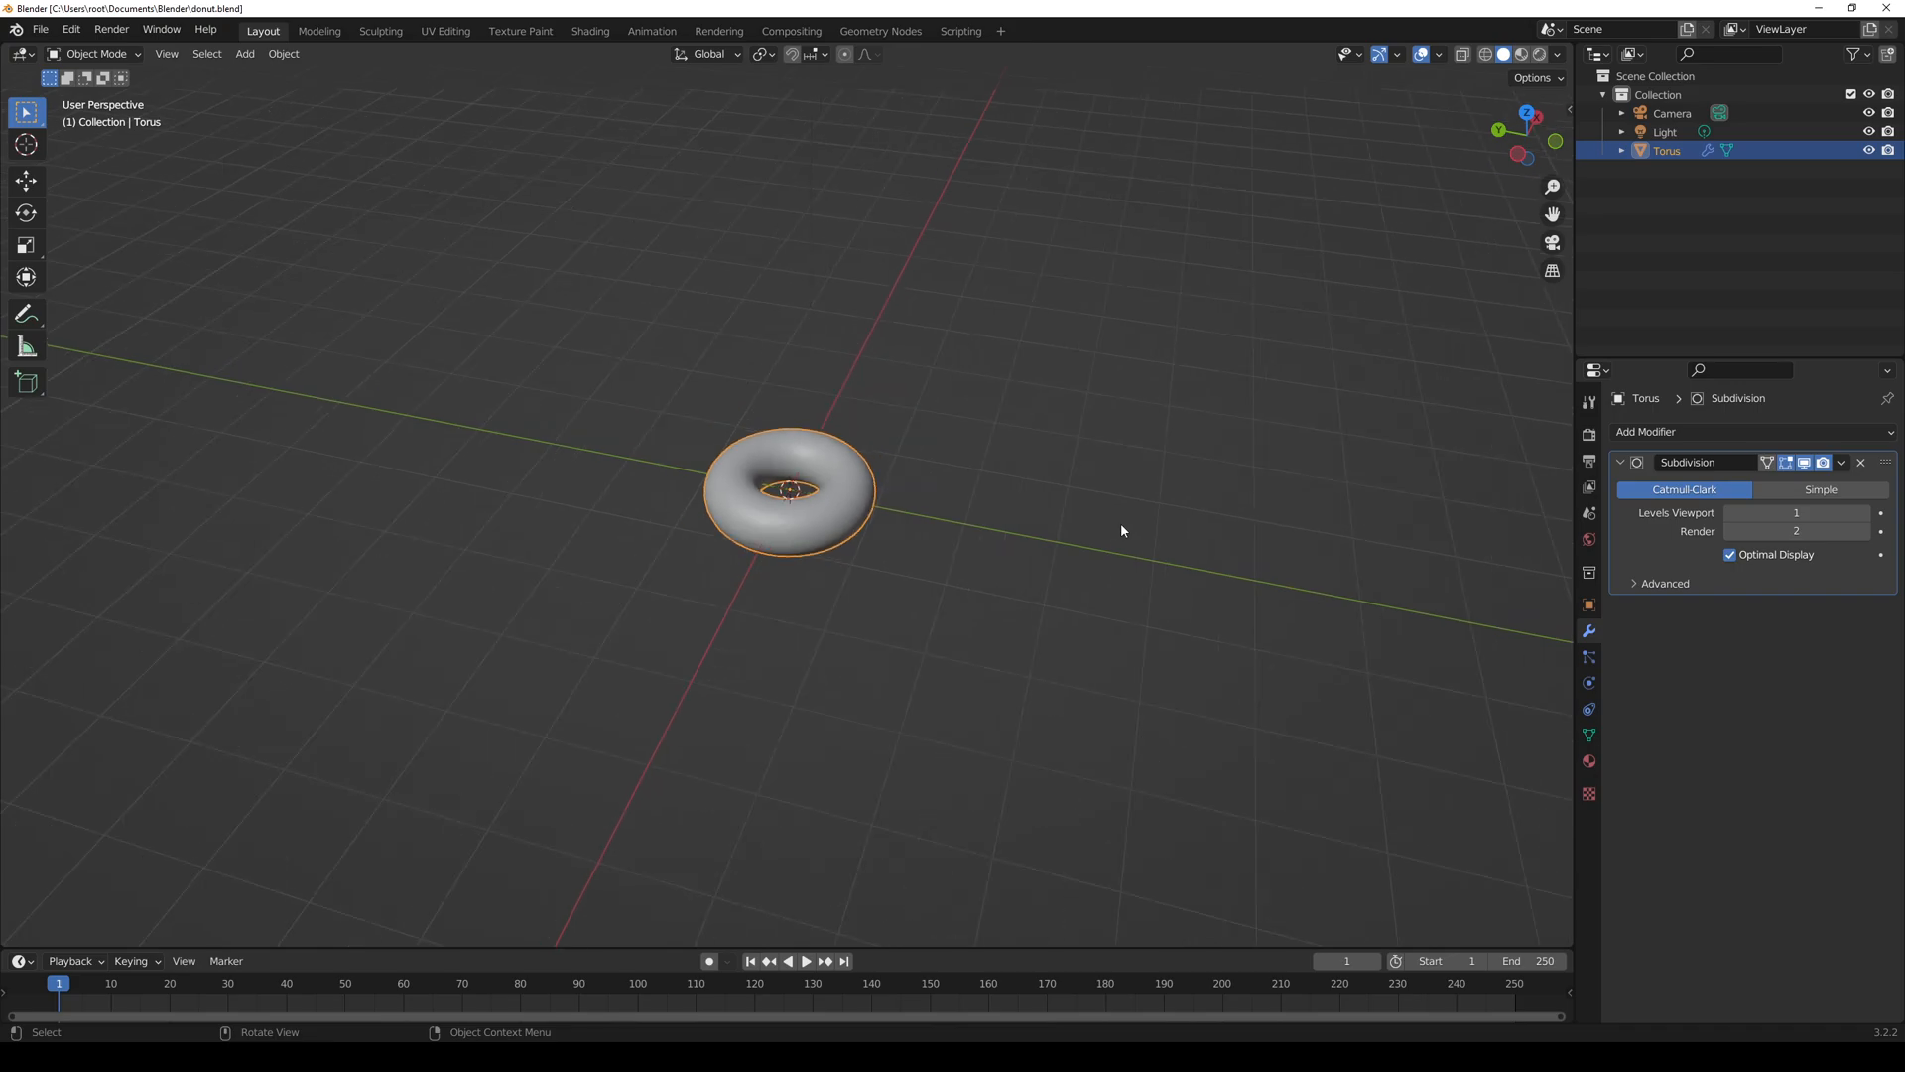
scroll(1122, 531, "down", 2)
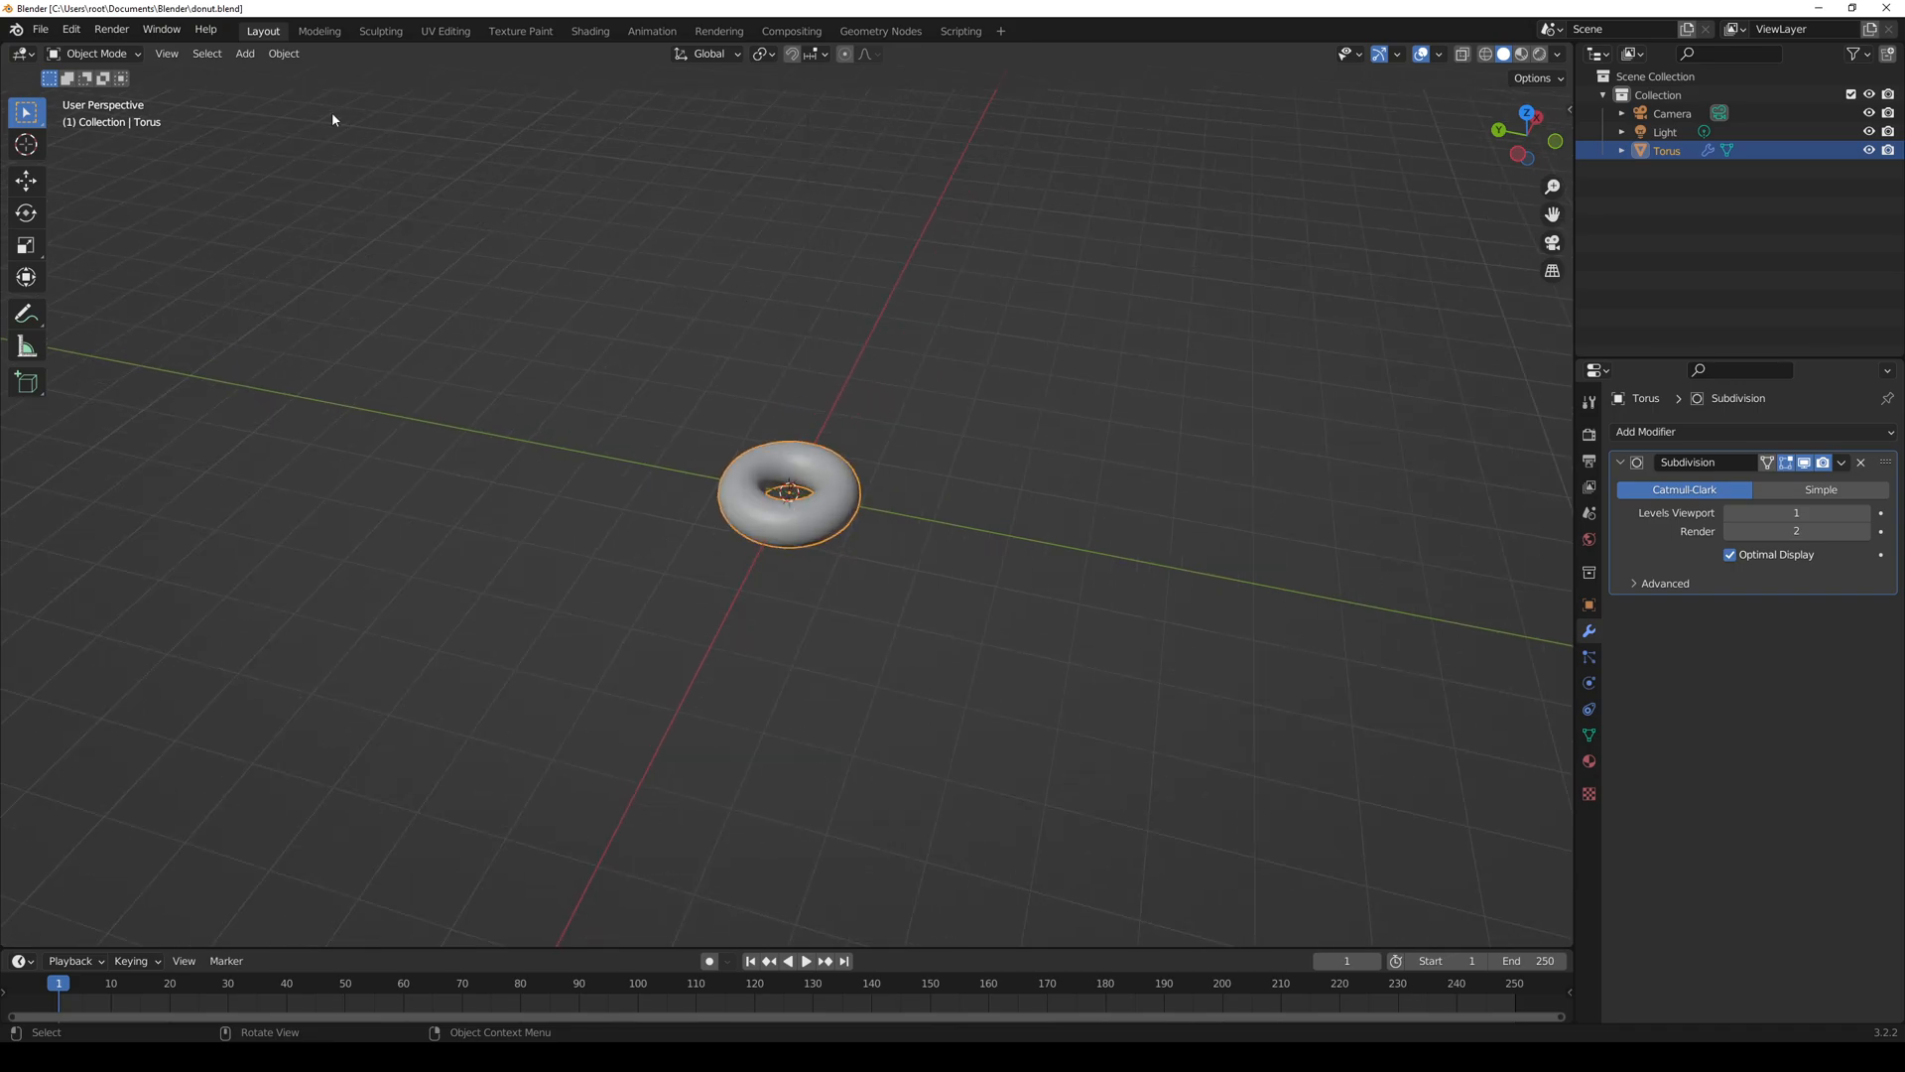
left_click(136, 60)
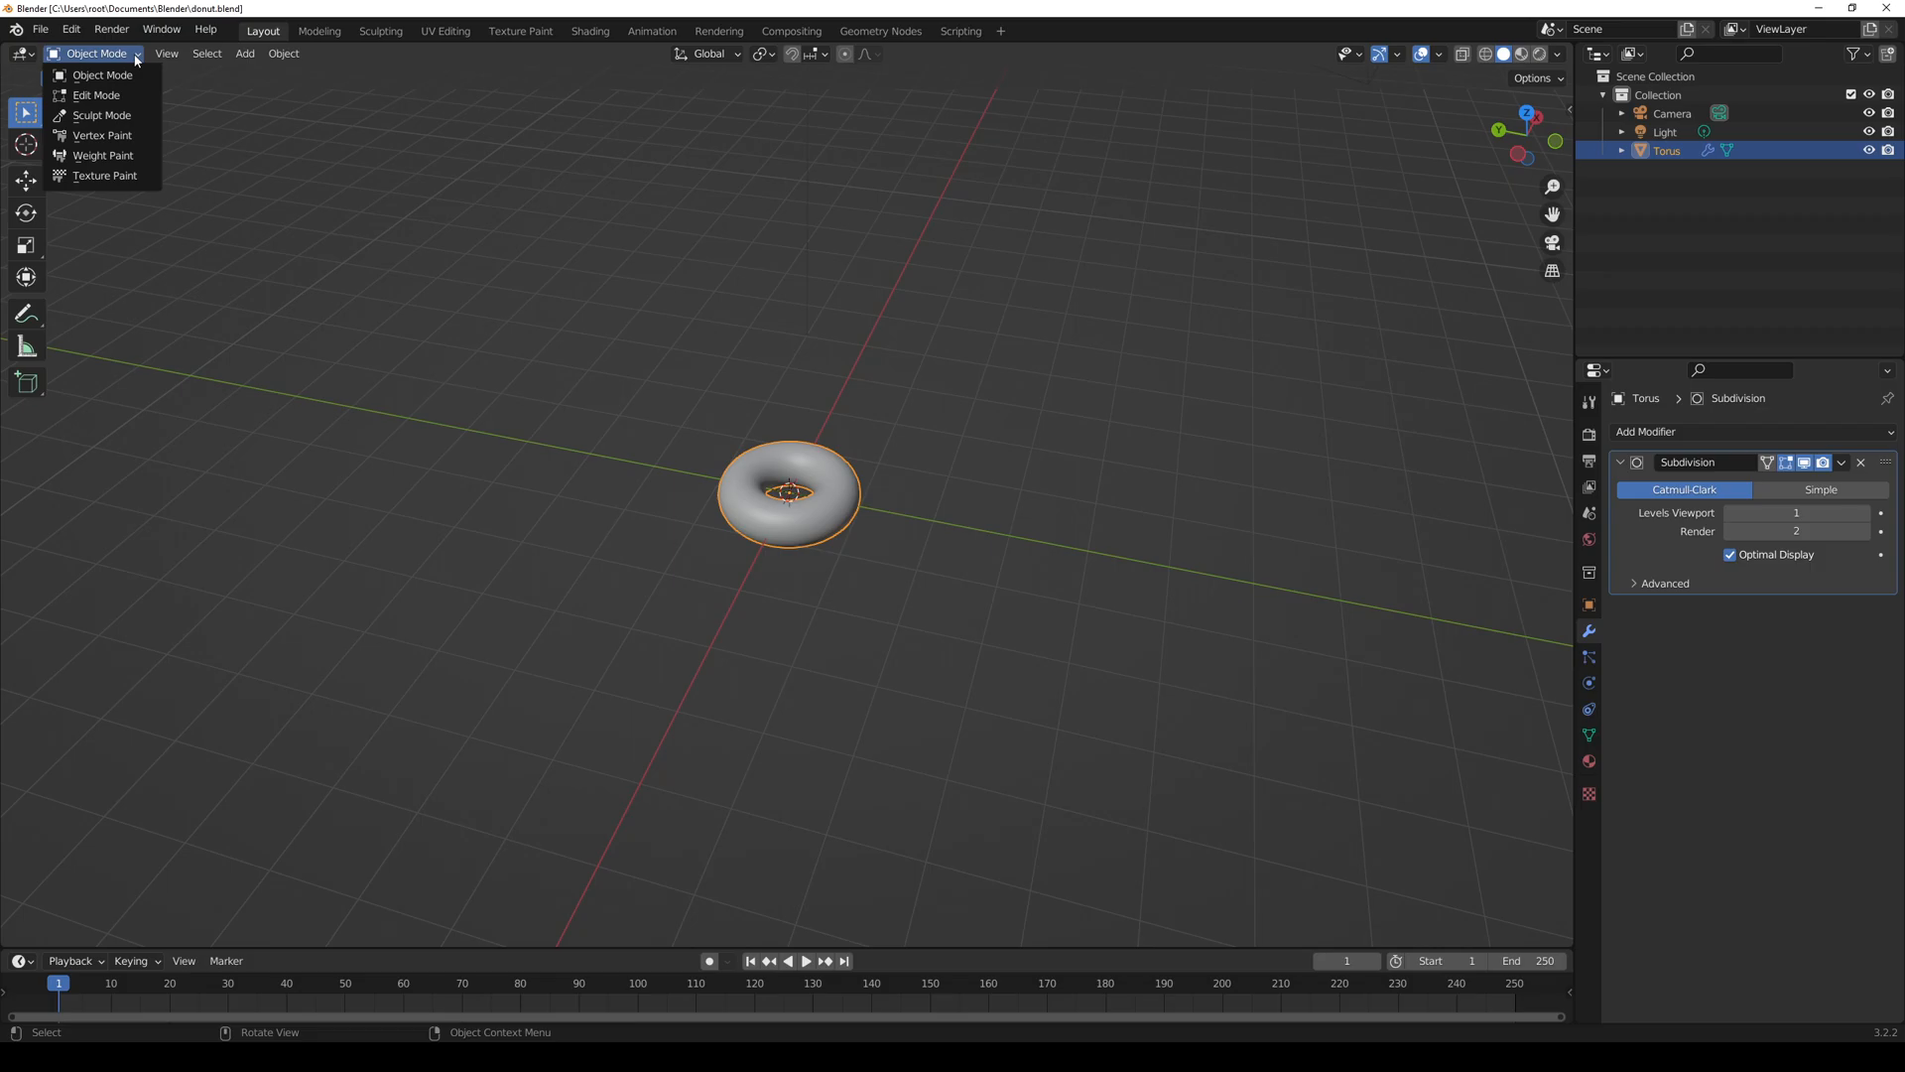
left_click(969, 451)
- Try selecting and deselecting the torus in the viewport, ending with it deselected
left_click(849, 504)
left_click(906, 497)
left_click(850, 502)
left_click(1026, 396)
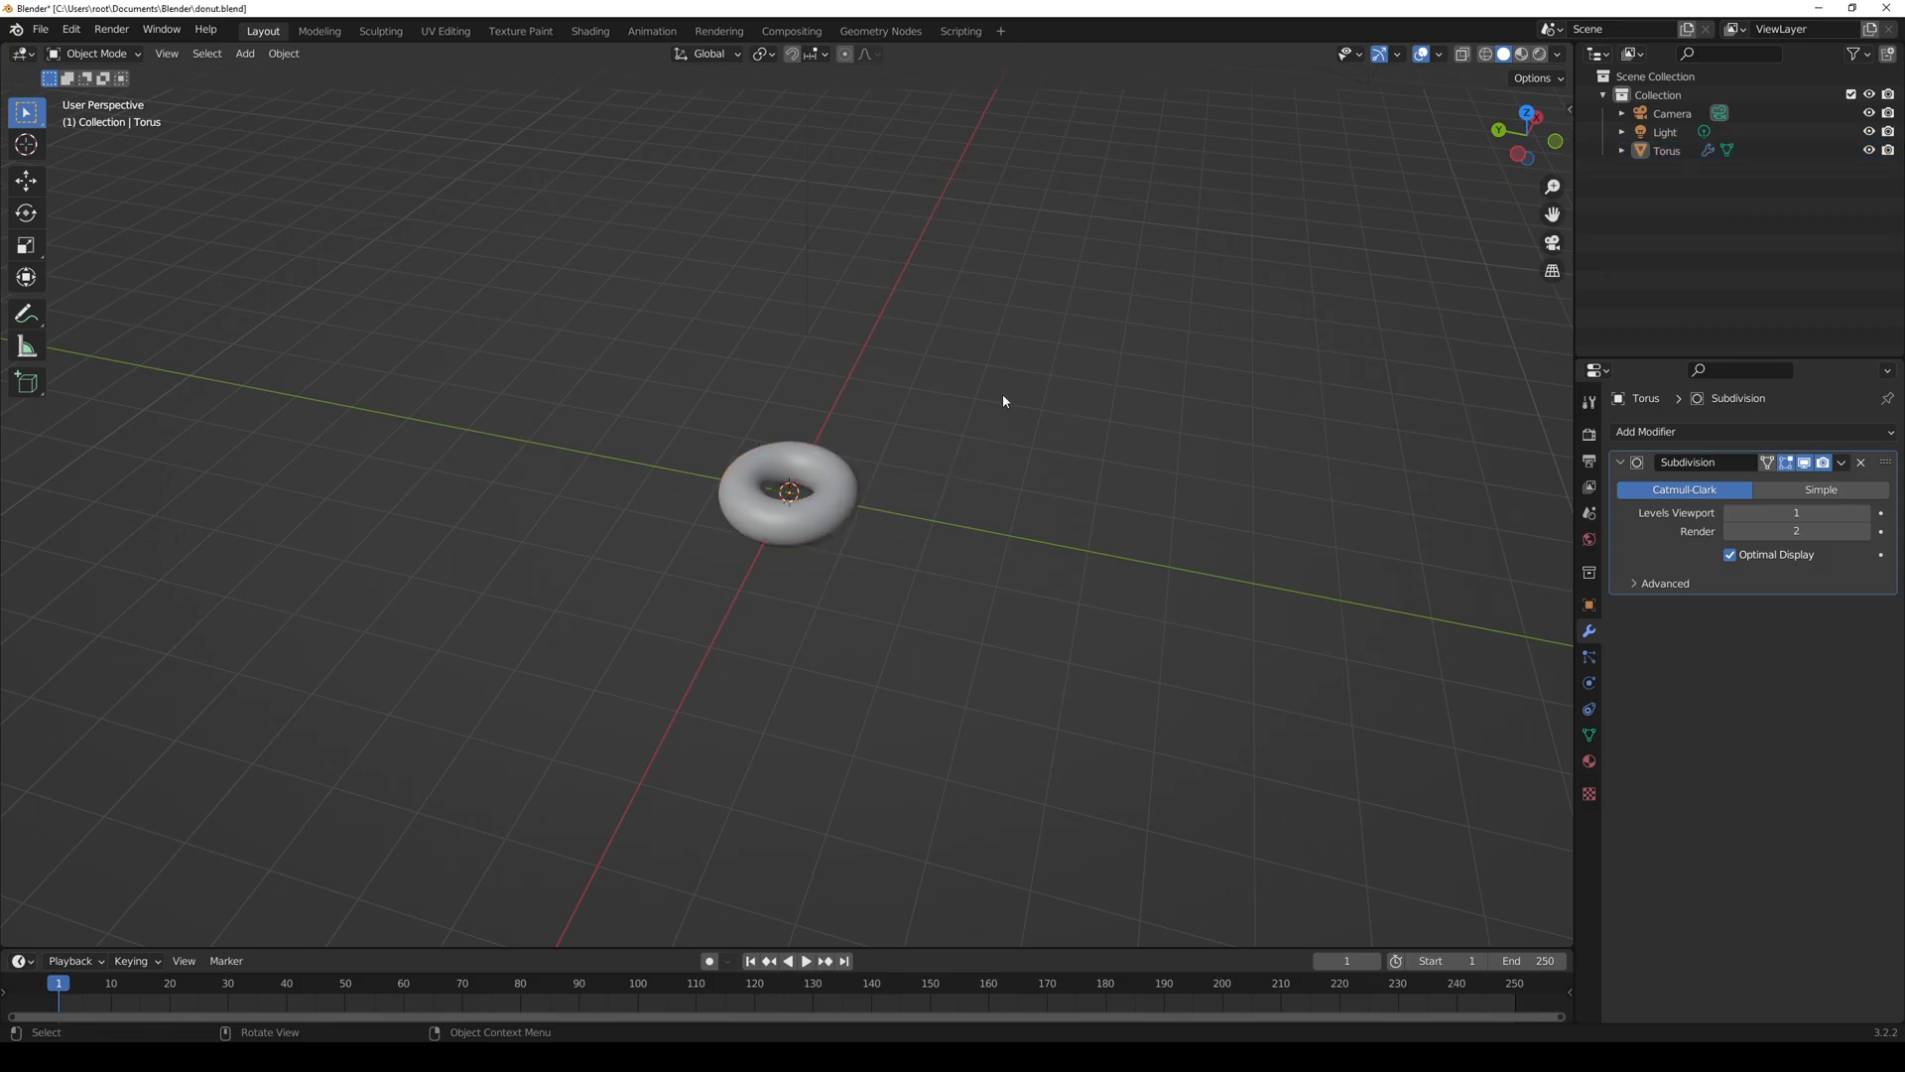
- Try selecting the torus, the camera and the light one after another, ending with nothing selected
scroll(1026, 403, "up", 7)
left_click(797, 462)
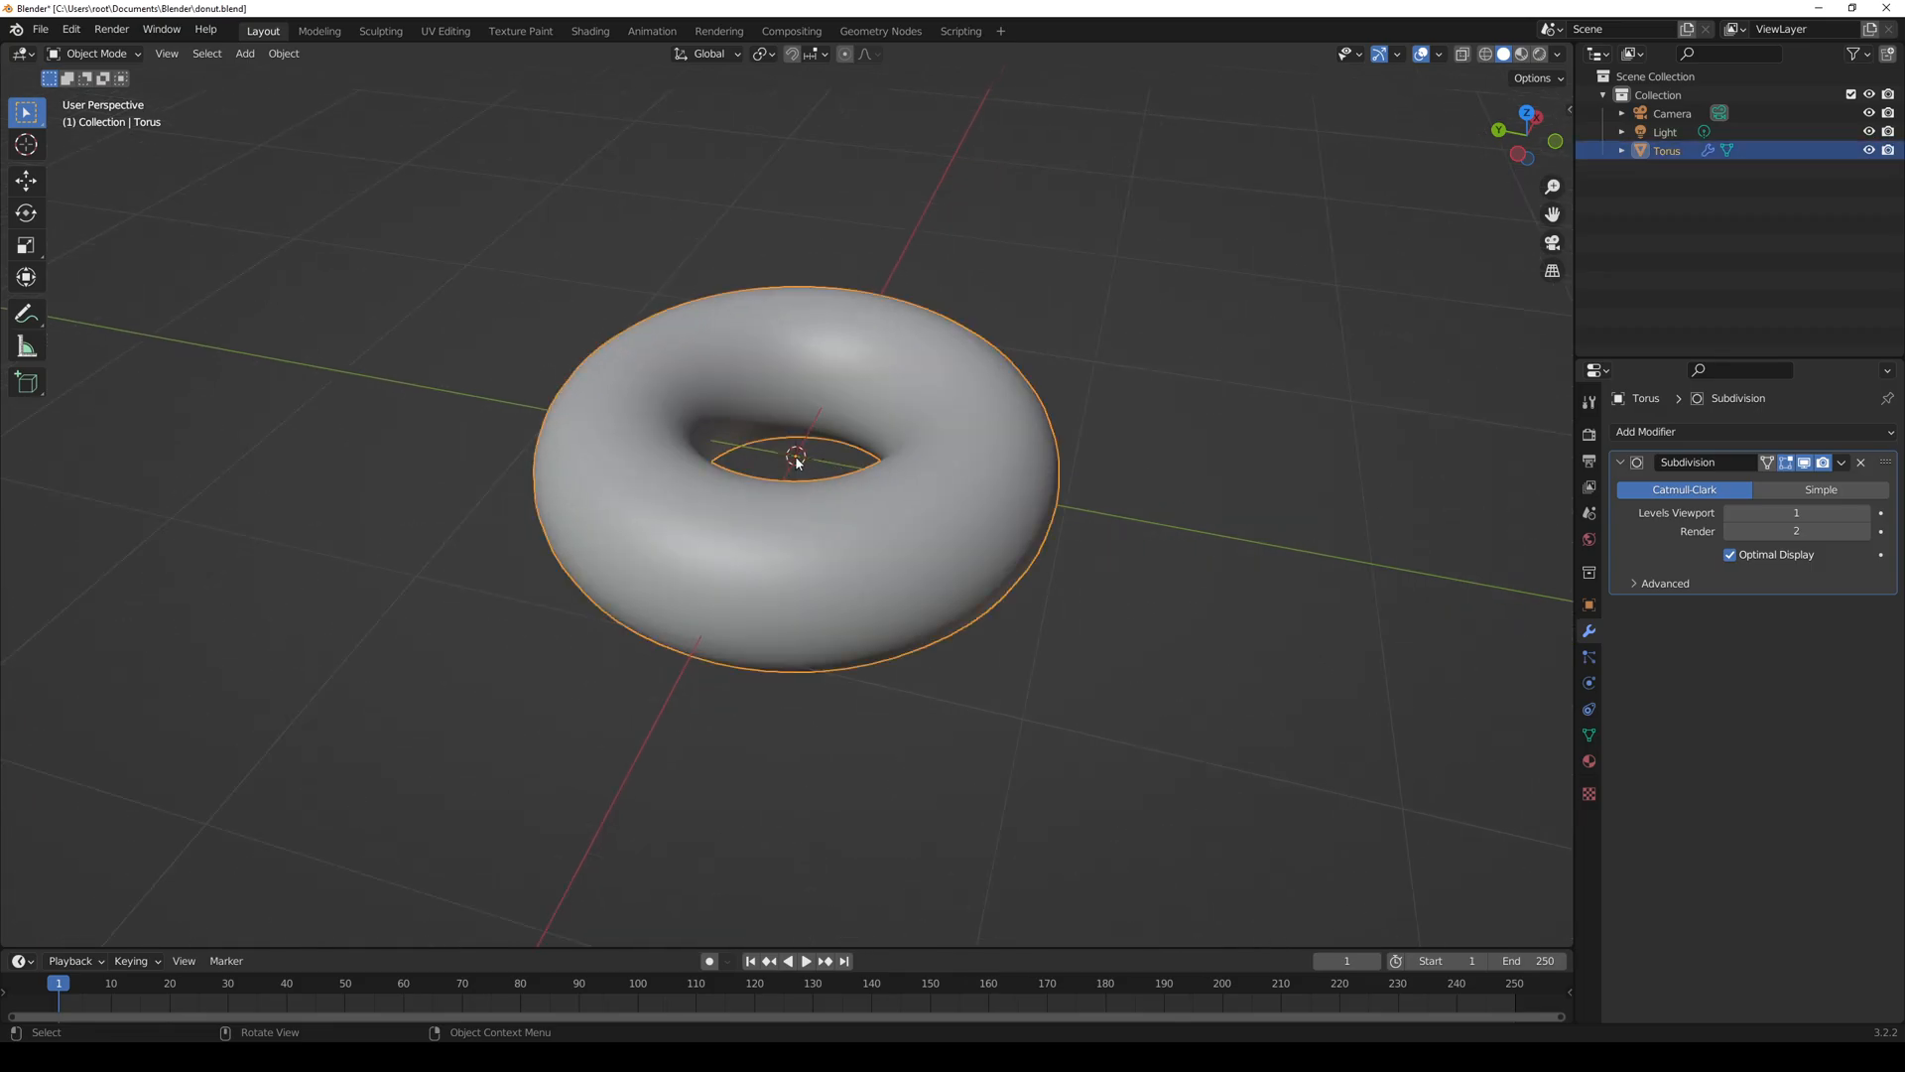
scroll(1101, 506, "down", 10)
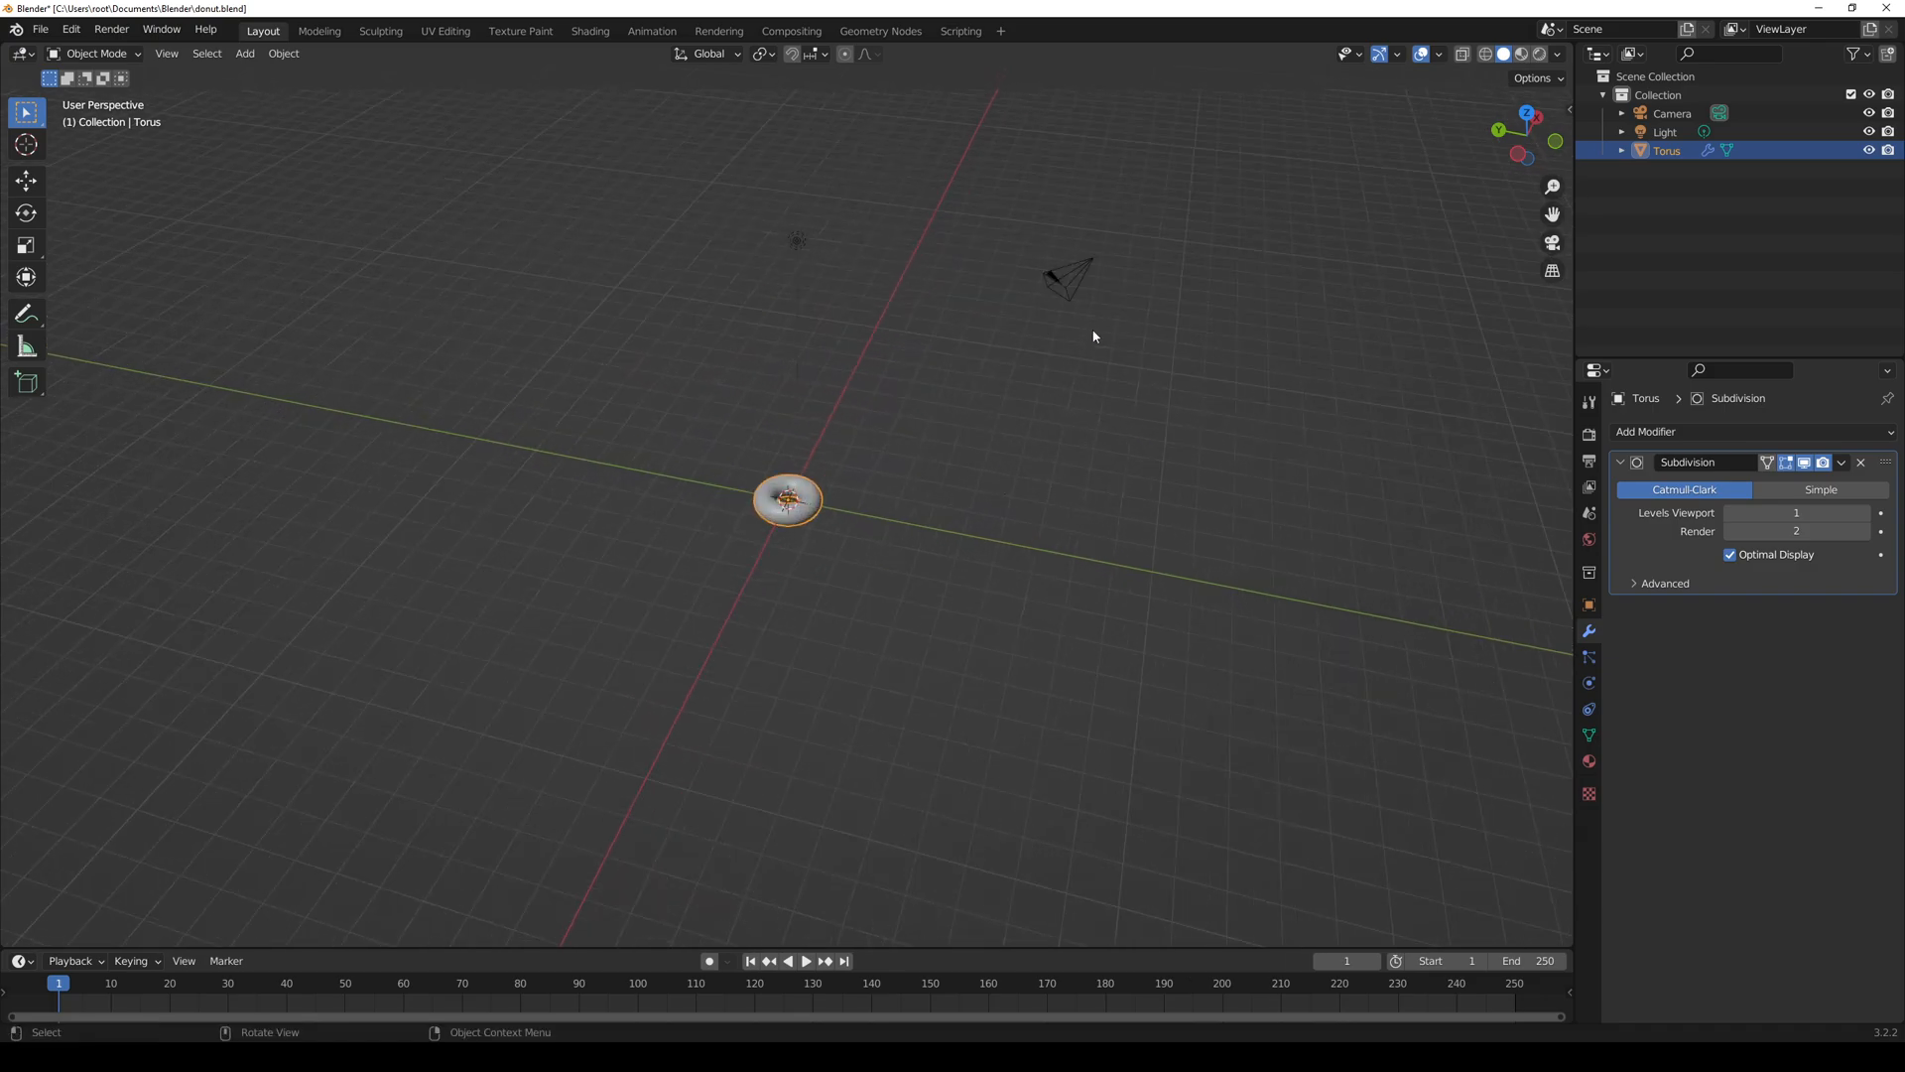
left_click(1065, 283)
left_click(797, 243)
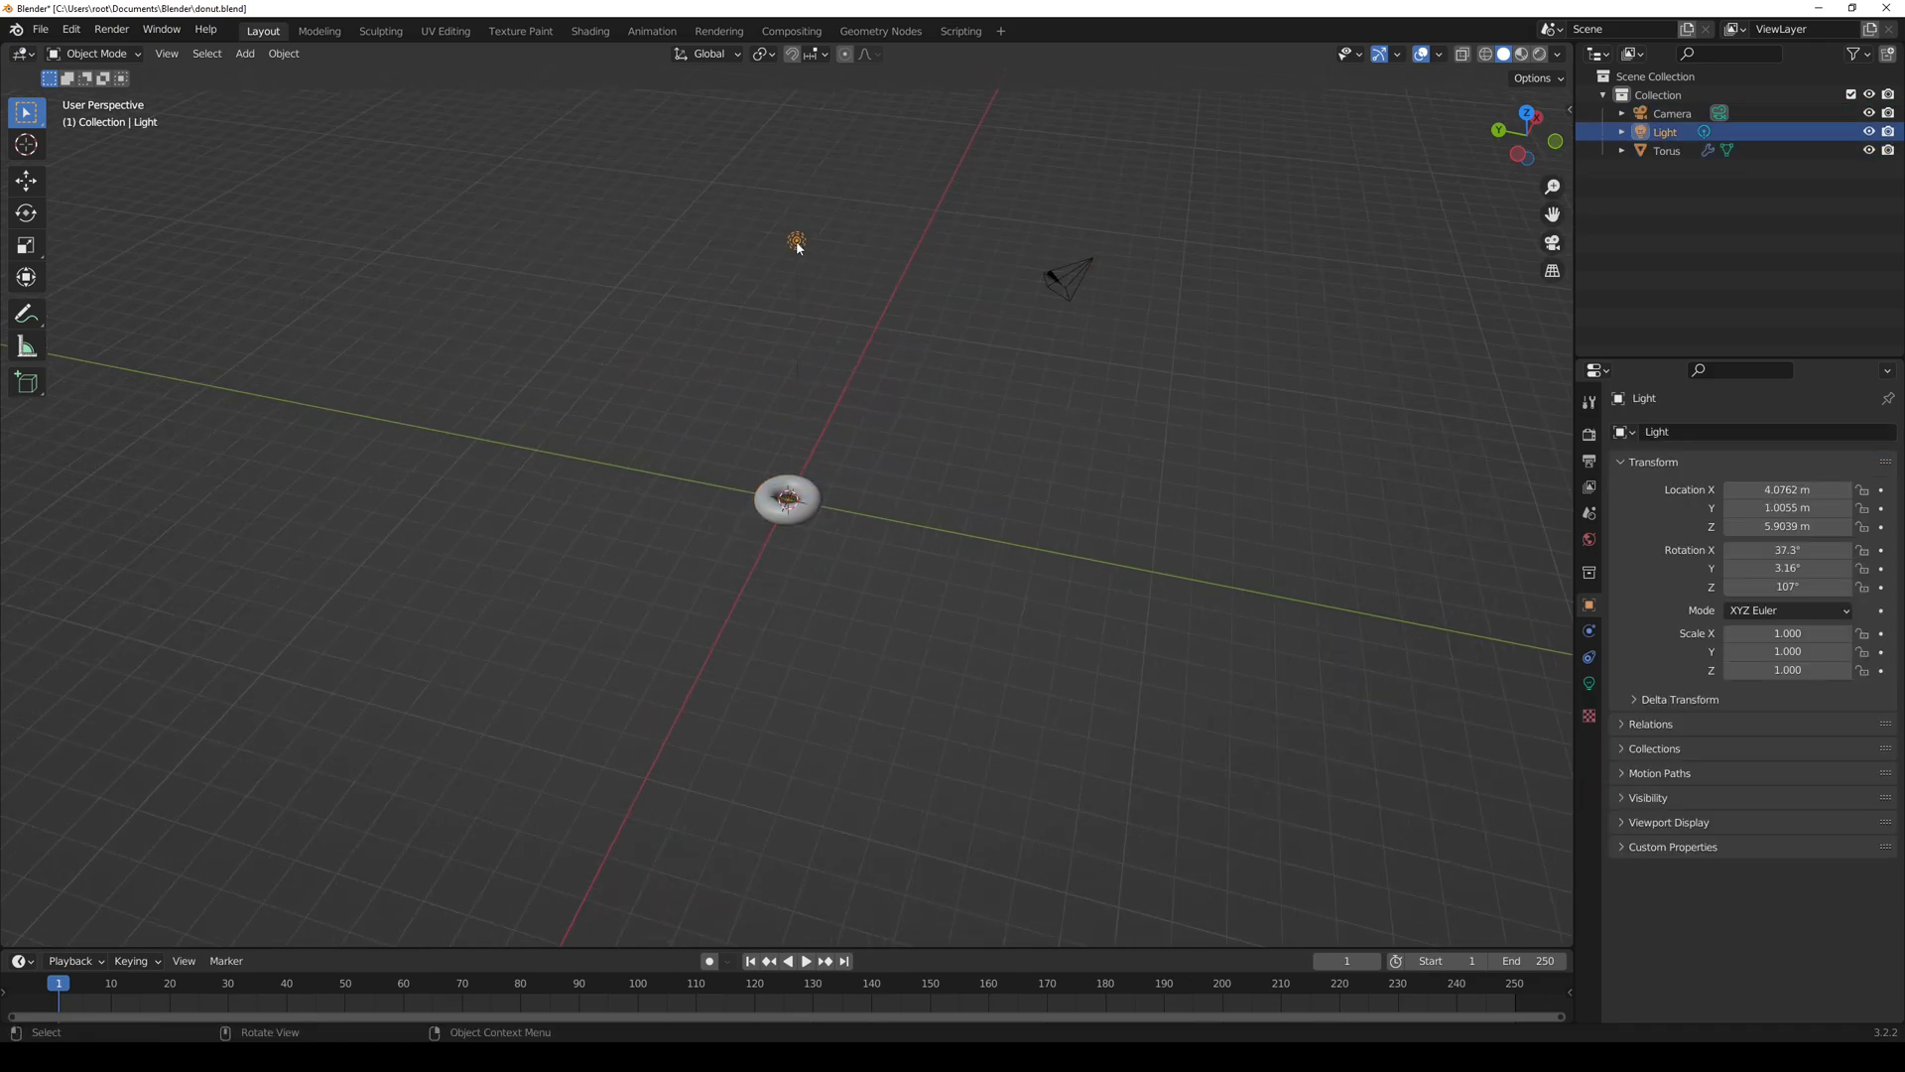
left_click(917, 376)
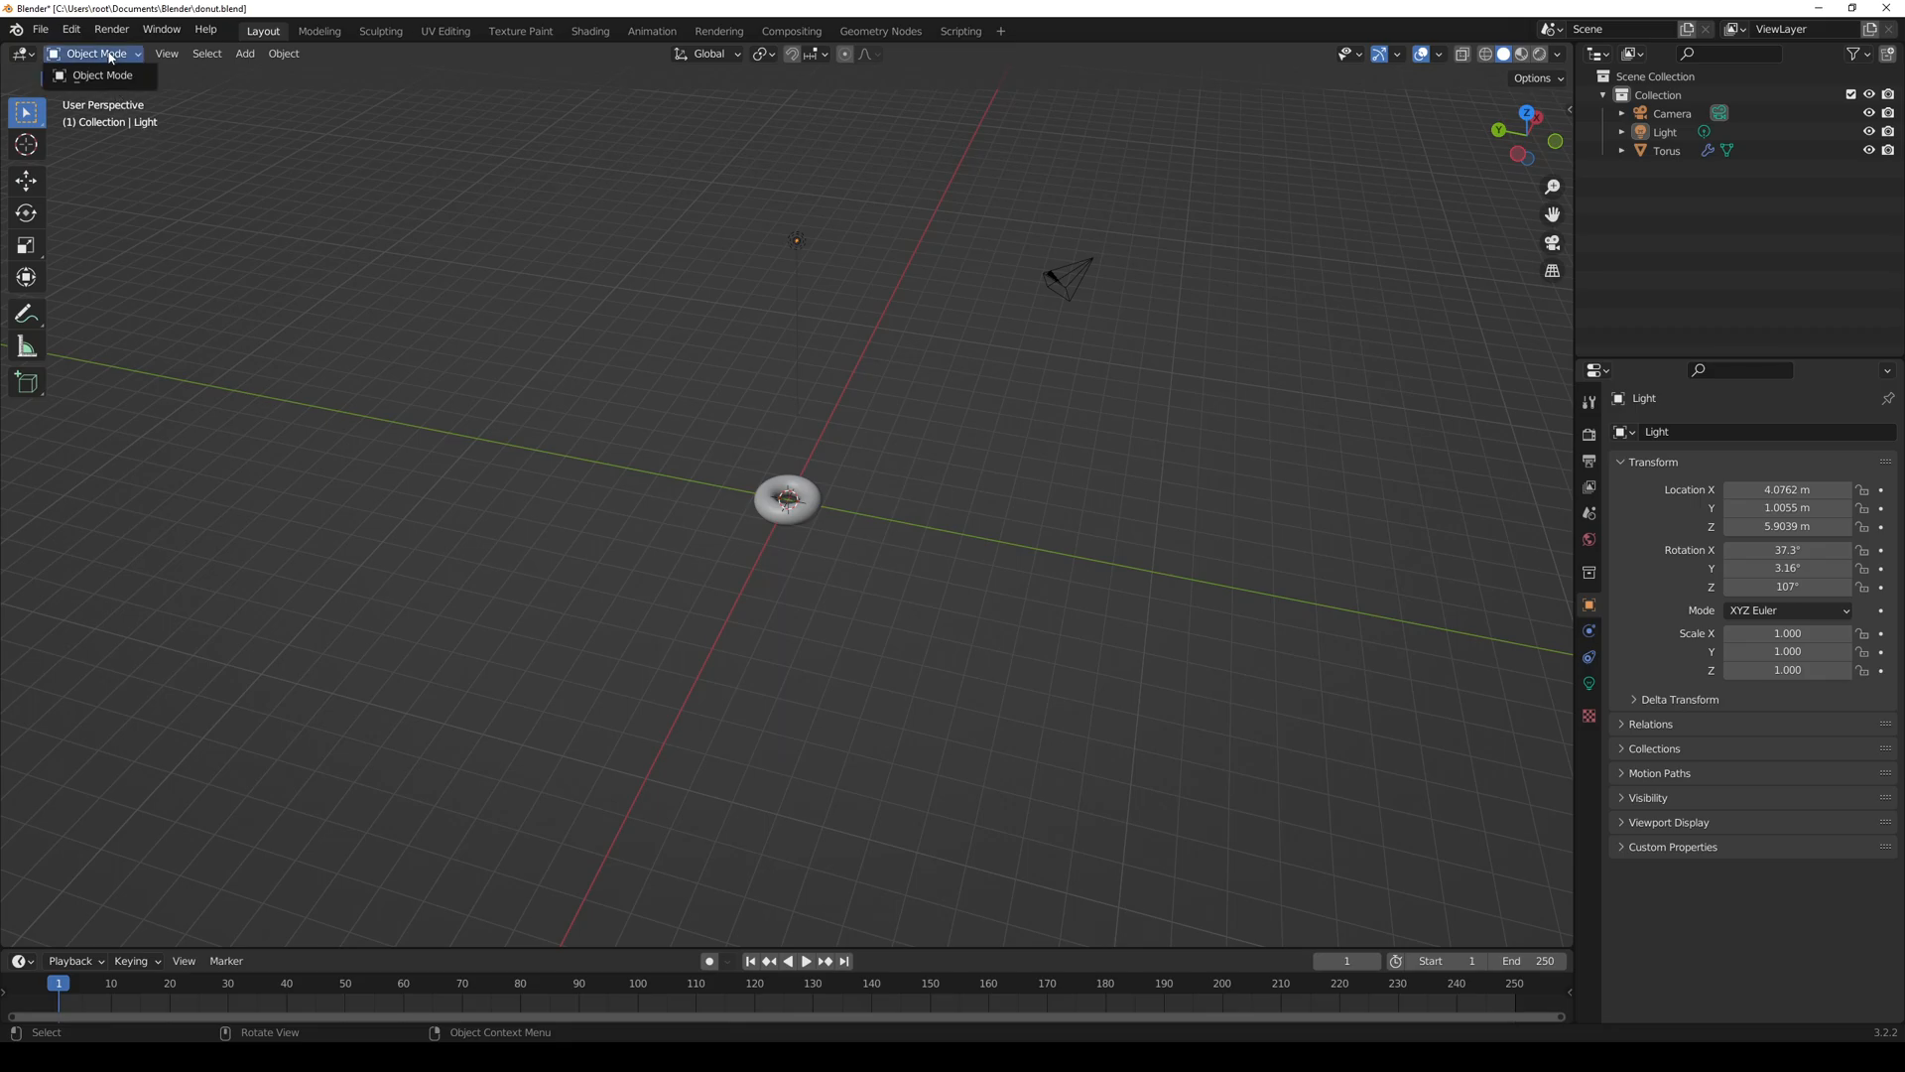
- Select the torus and switch it from Object Mode to Edit Mode
left_click(784, 496)
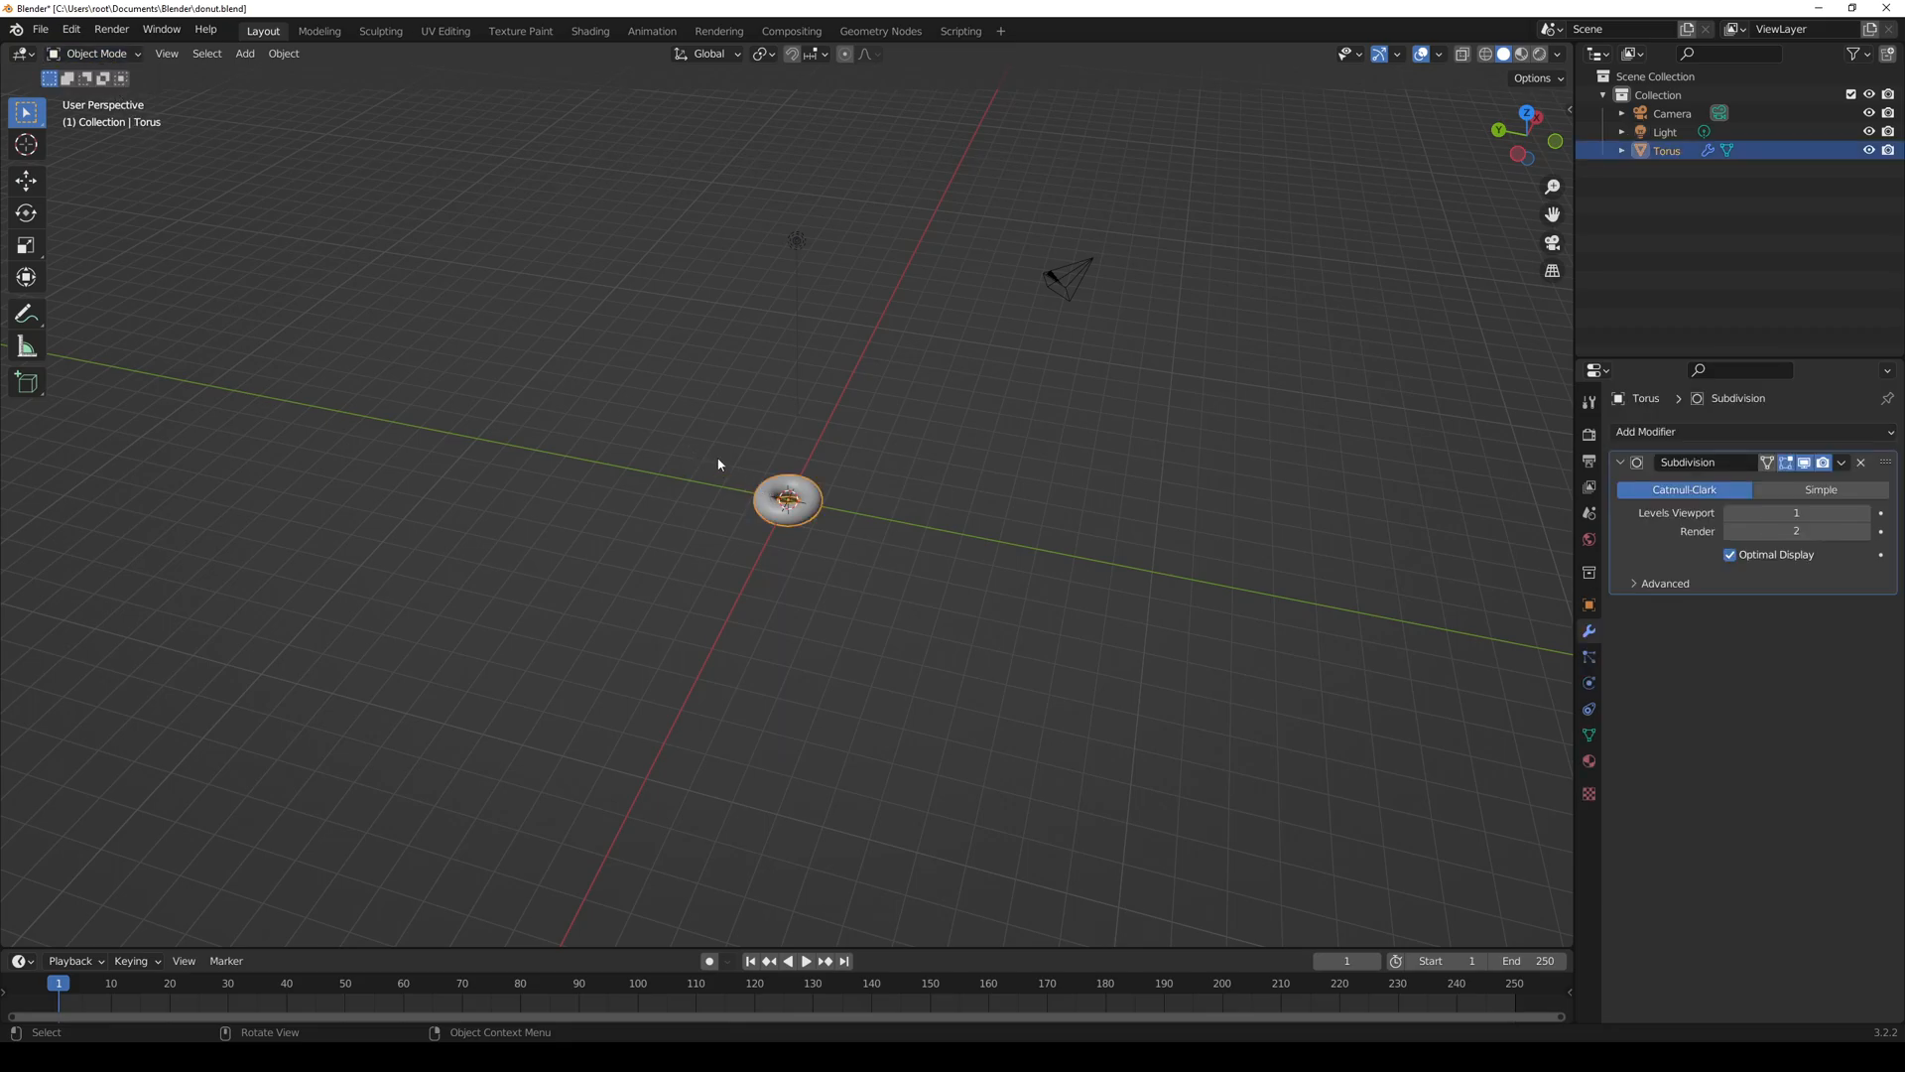
left_click(111, 54)
left_click(111, 96)
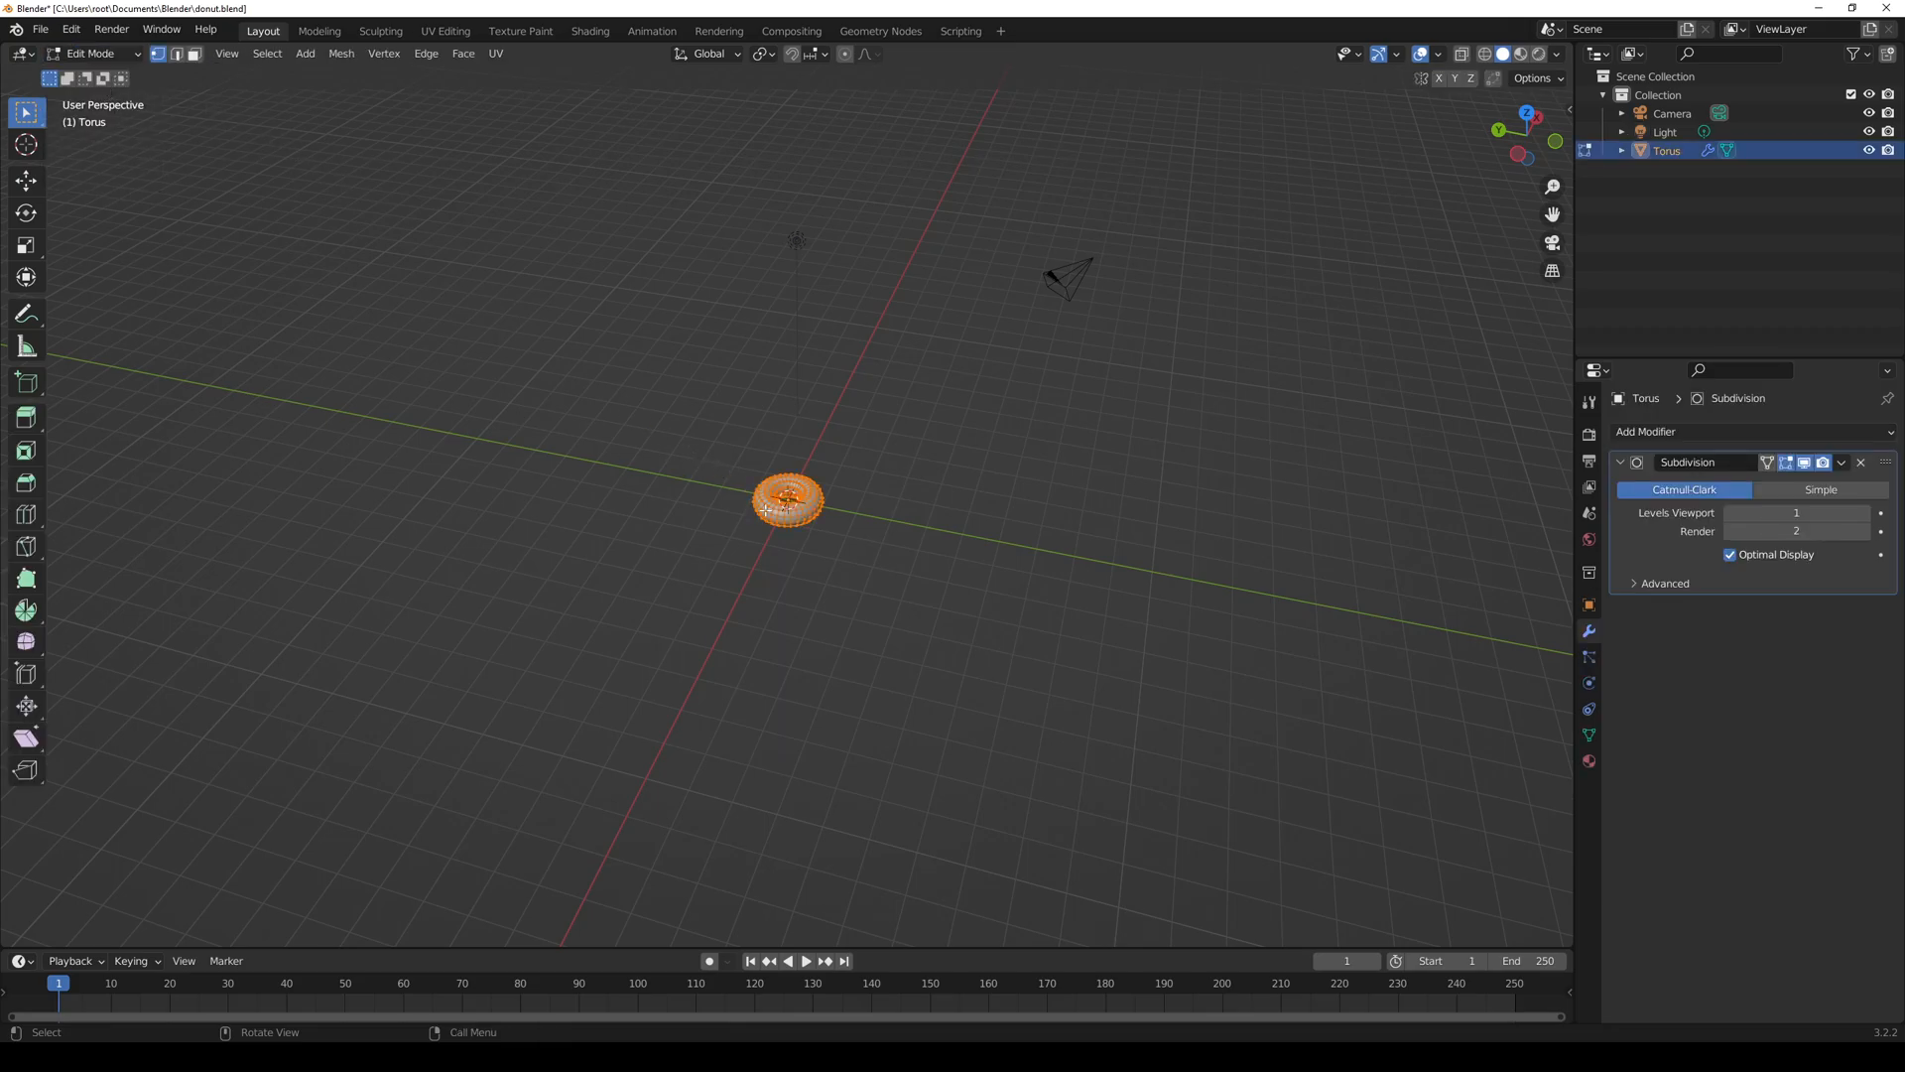
scroll(803, 510, "up", 10)
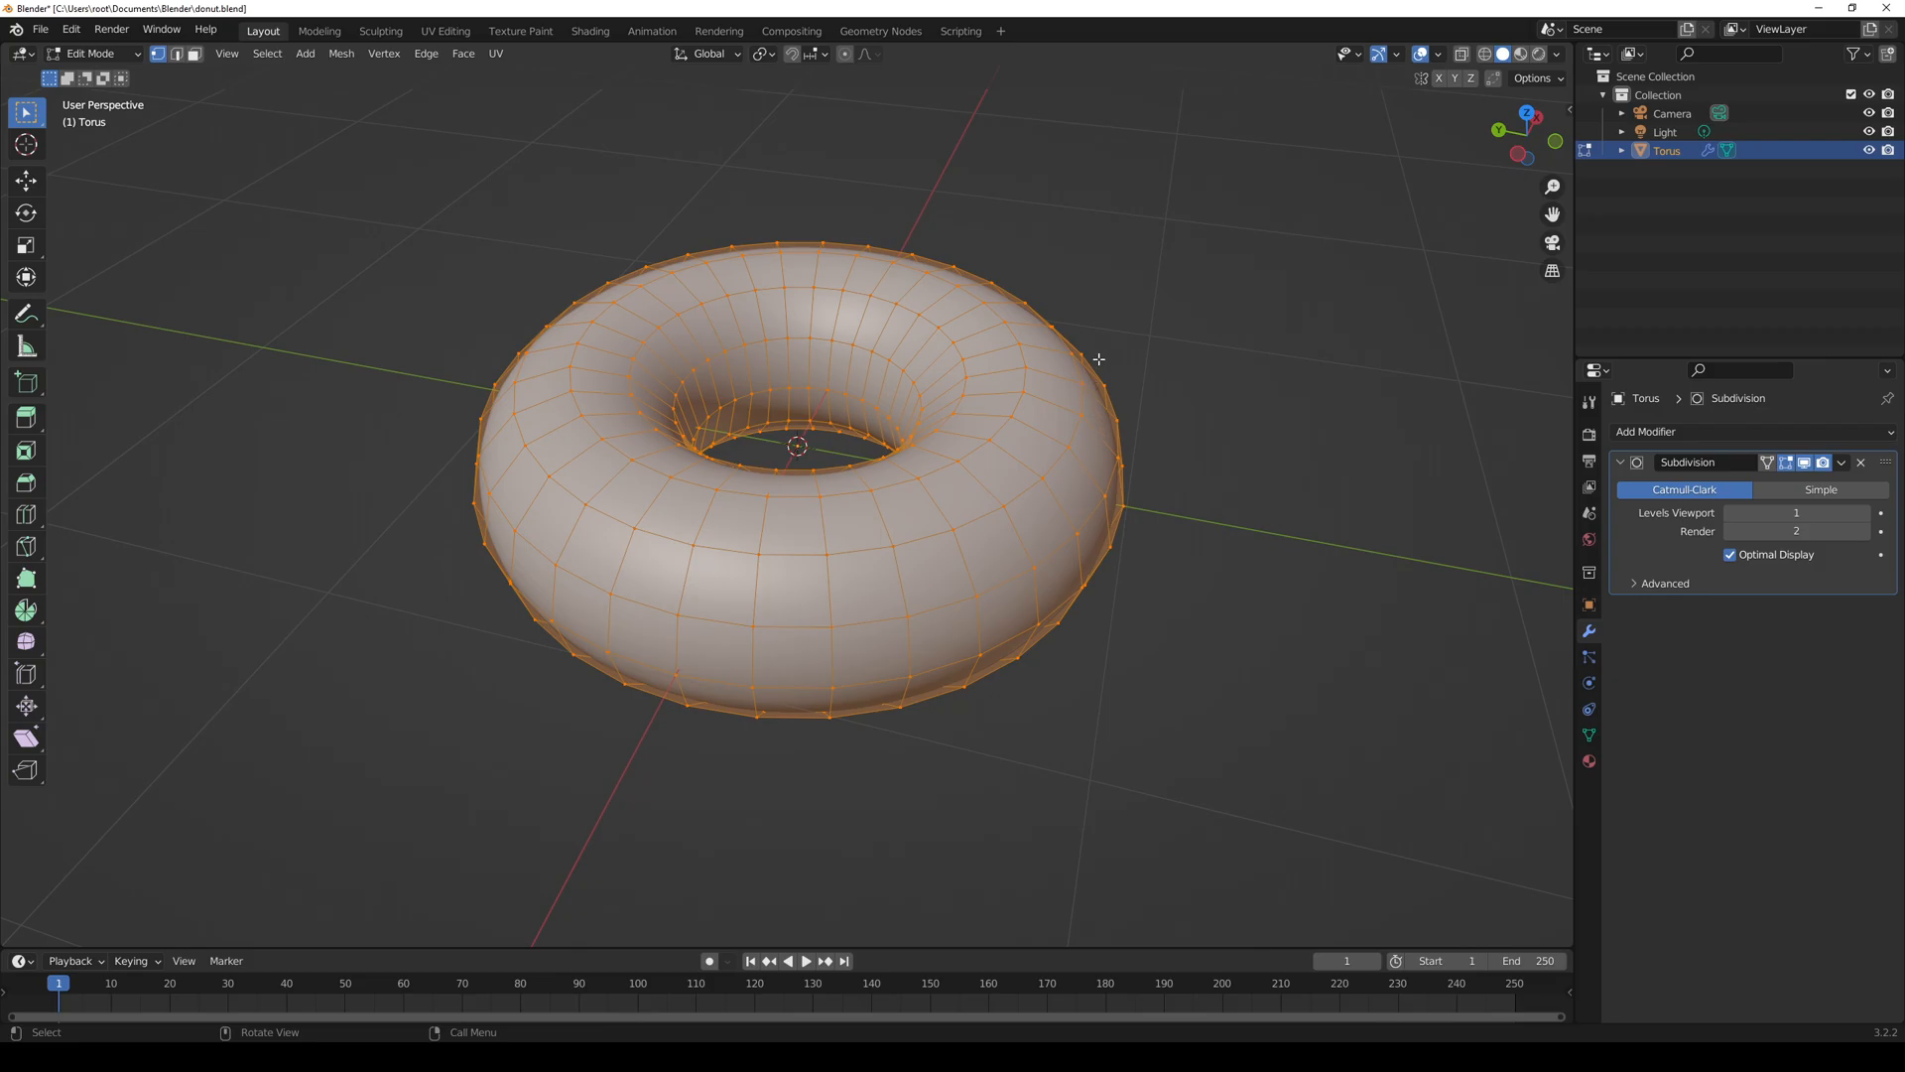
- Deselect the whole mesh and select single vertices on the upper side of the torus
key("alt+a")
left_click_drag(1082, 414, 1144, 382)
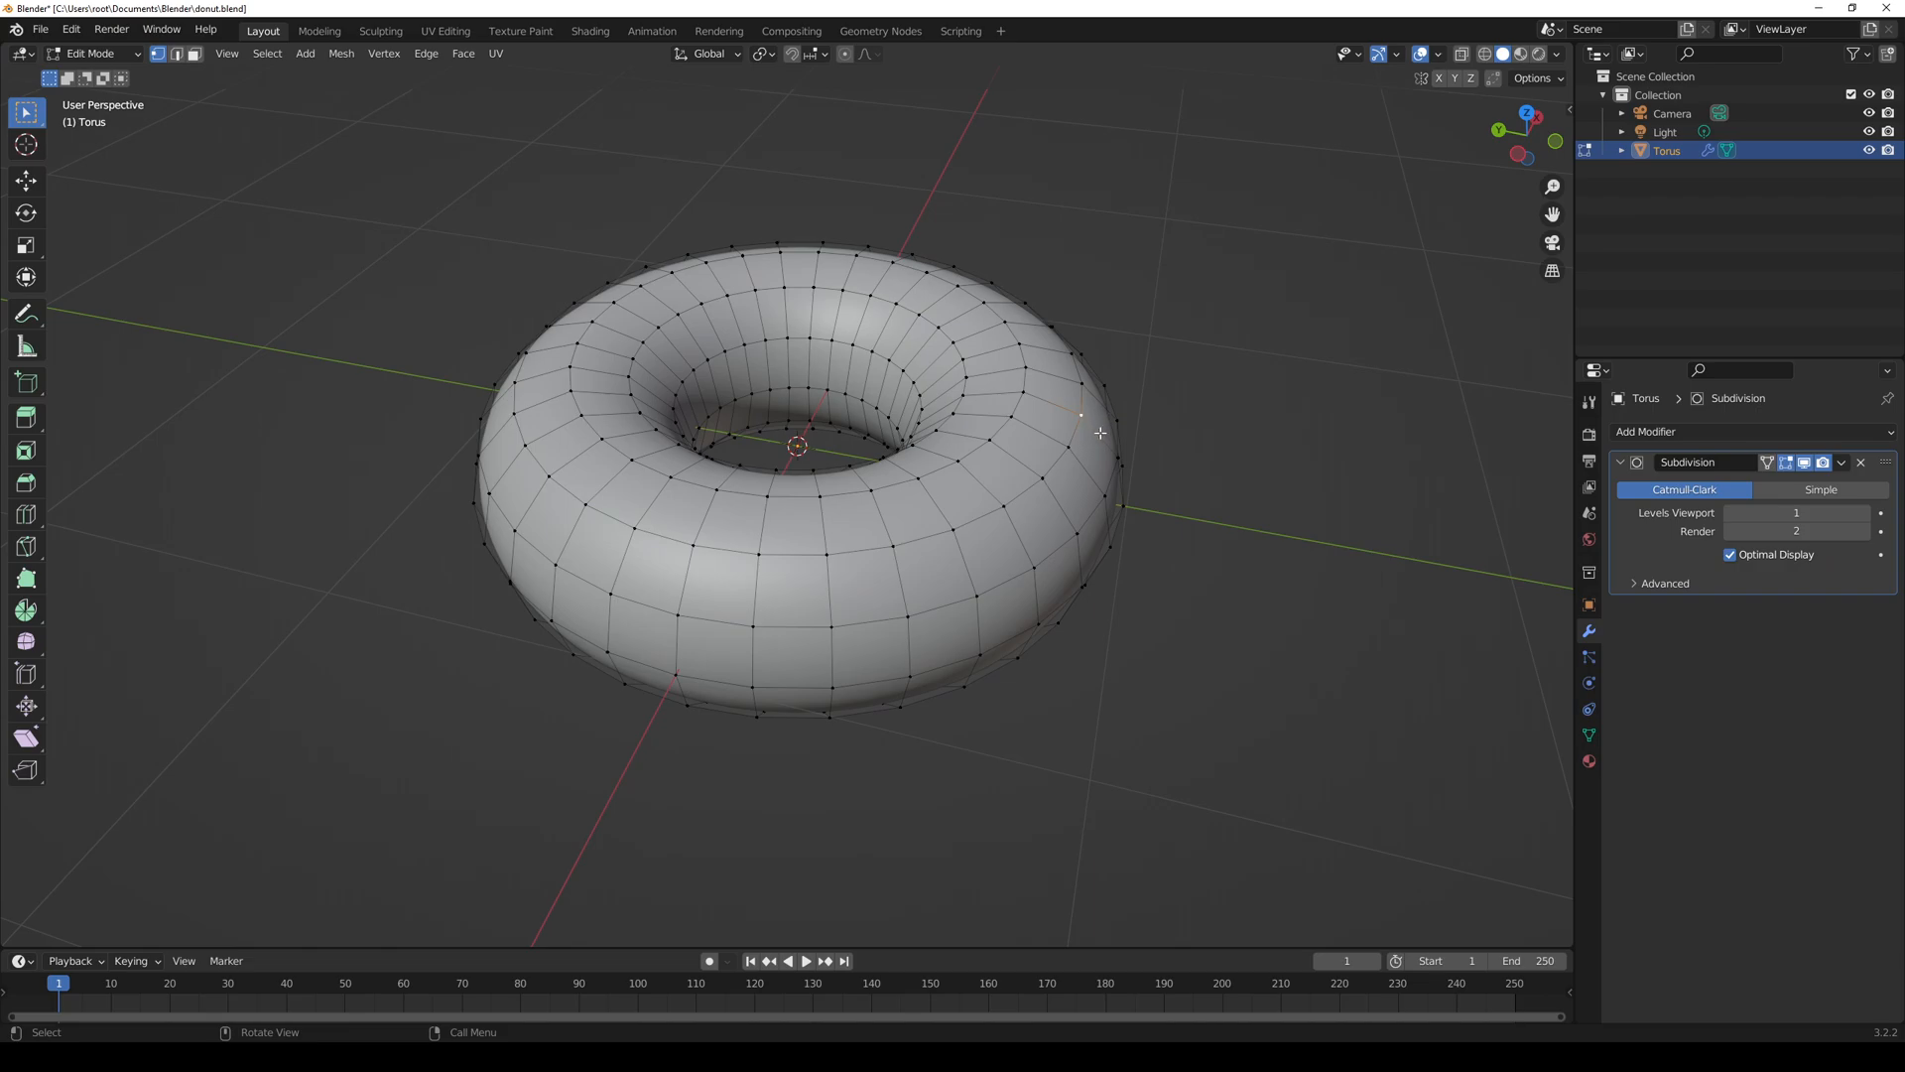
scroll(1099, 433, "up", 2)
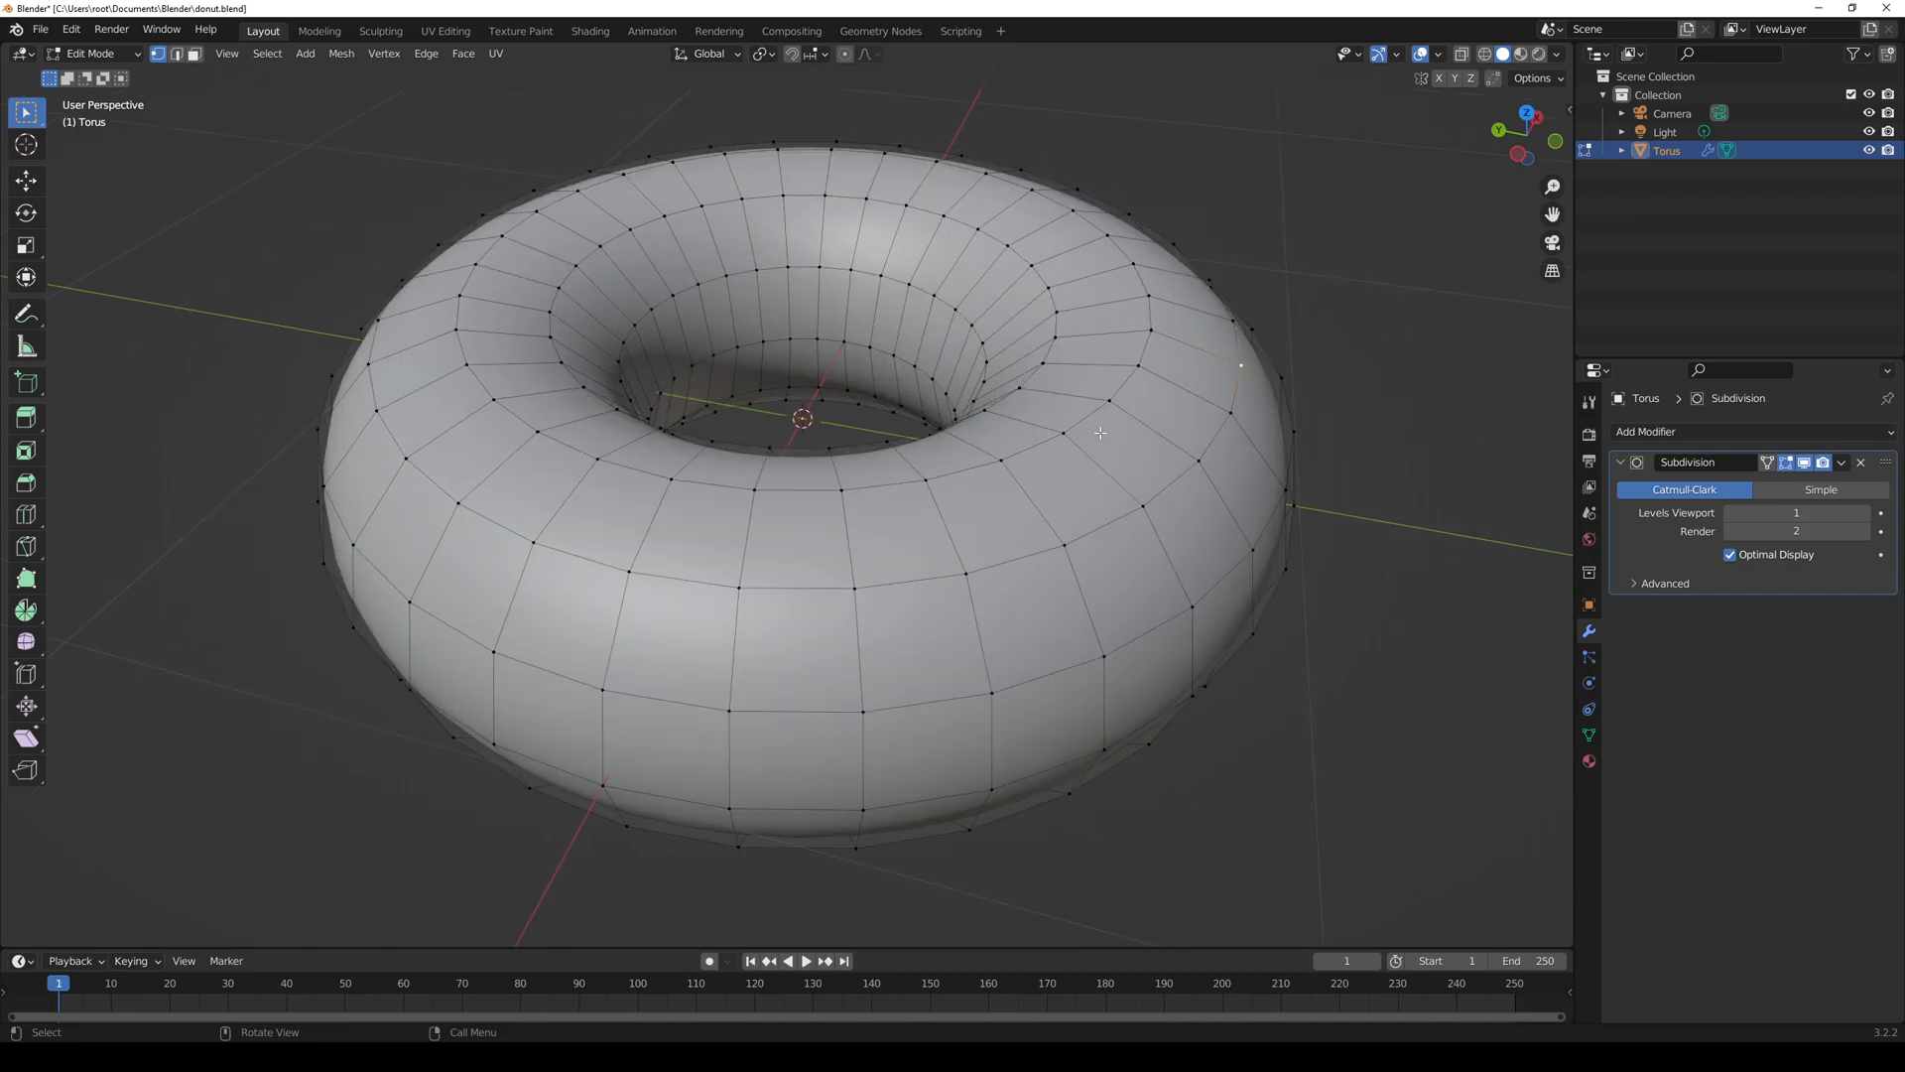
left_click(1145, 508)
key("c")
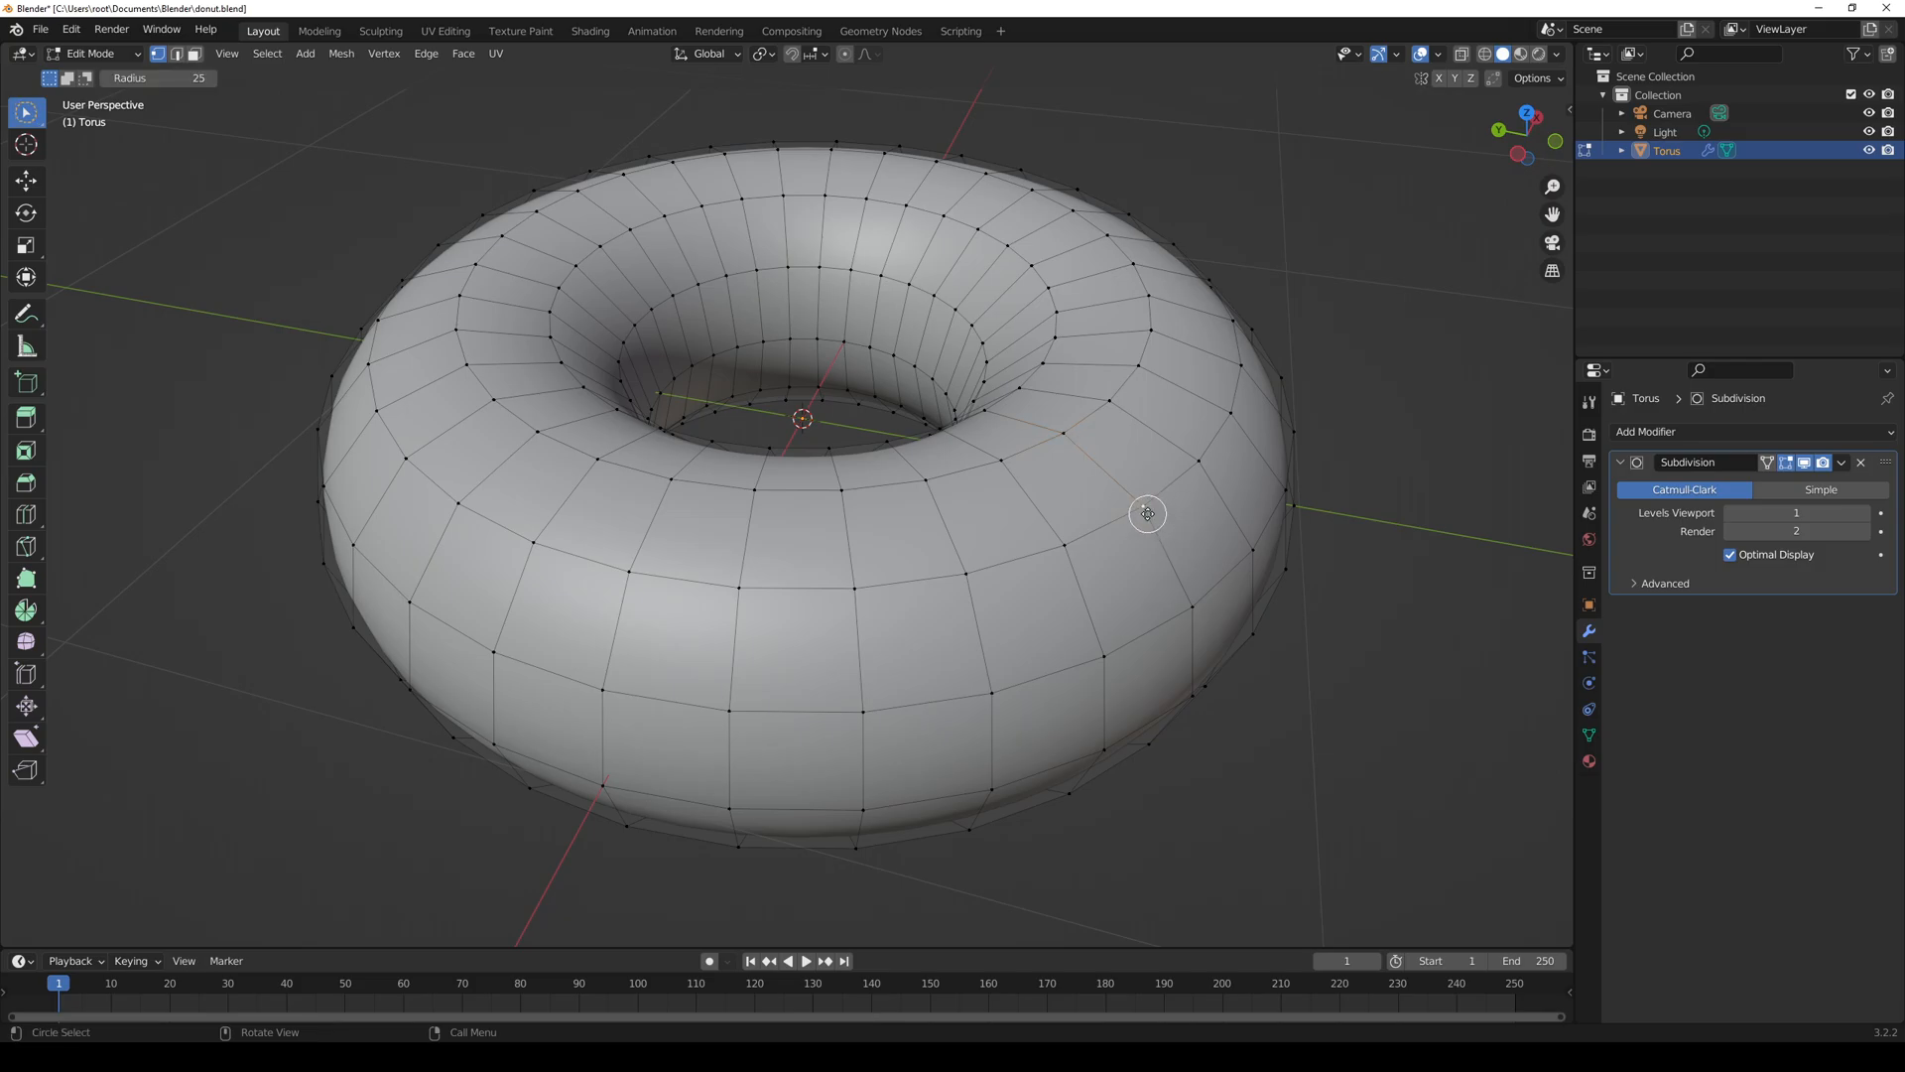
key("r")
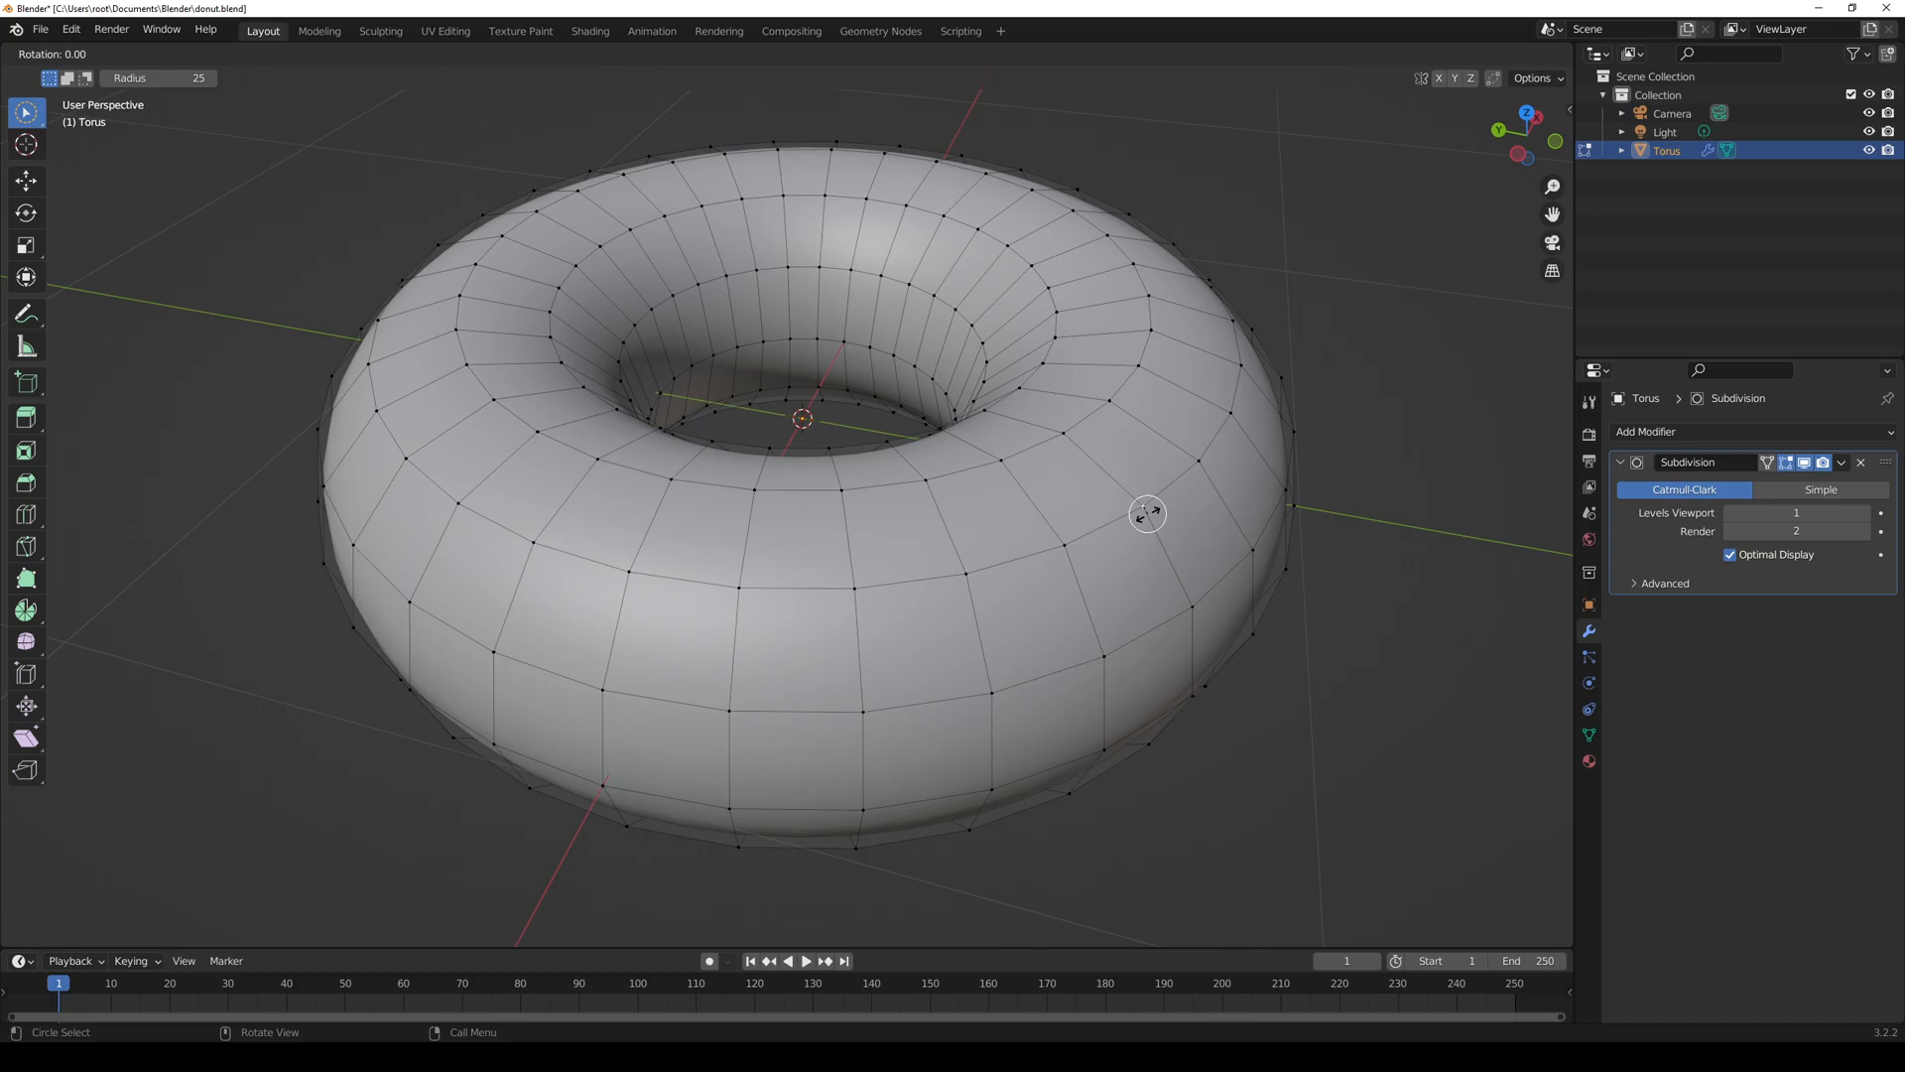
key("Escape")
- Try moving the selected vertex about -0.13 m along Y with the Move tool and undo that move
left_click(26, 180)
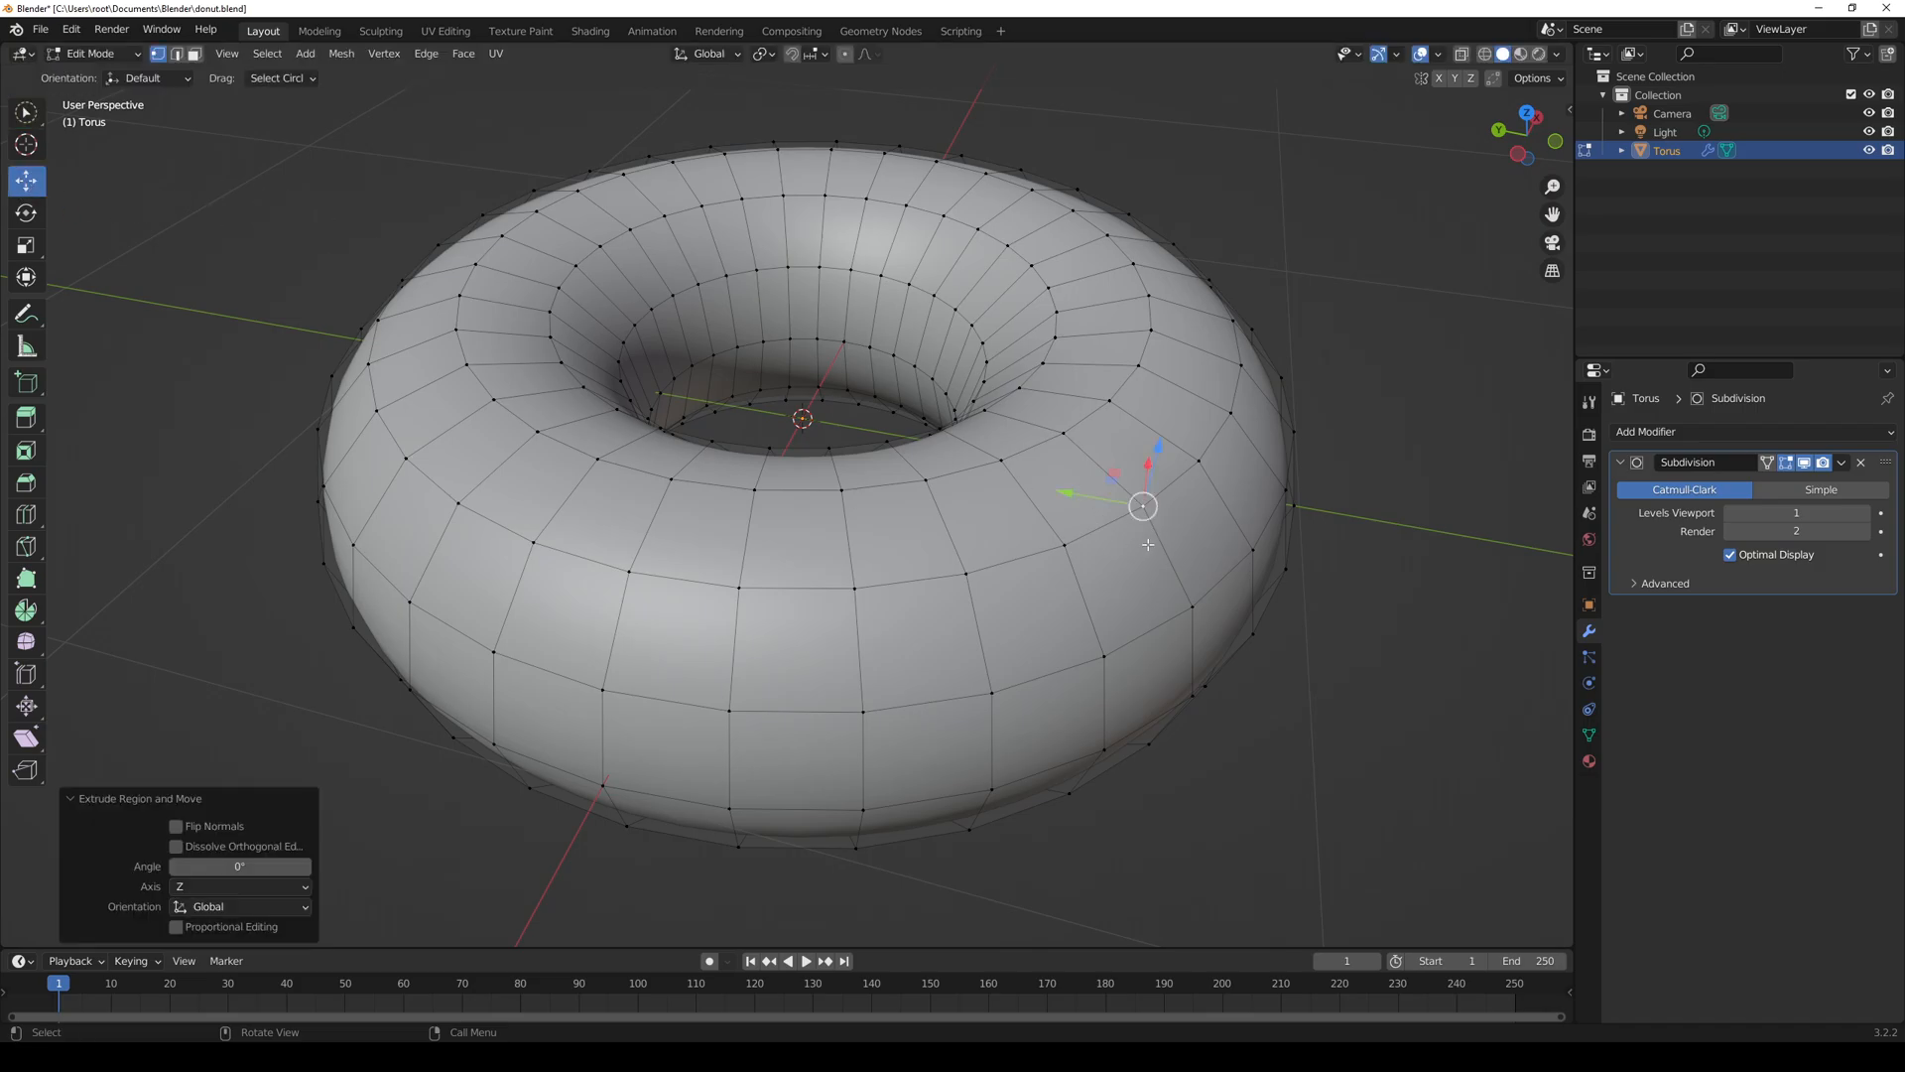
left_click_drag(1066, 492, 1153, 599)
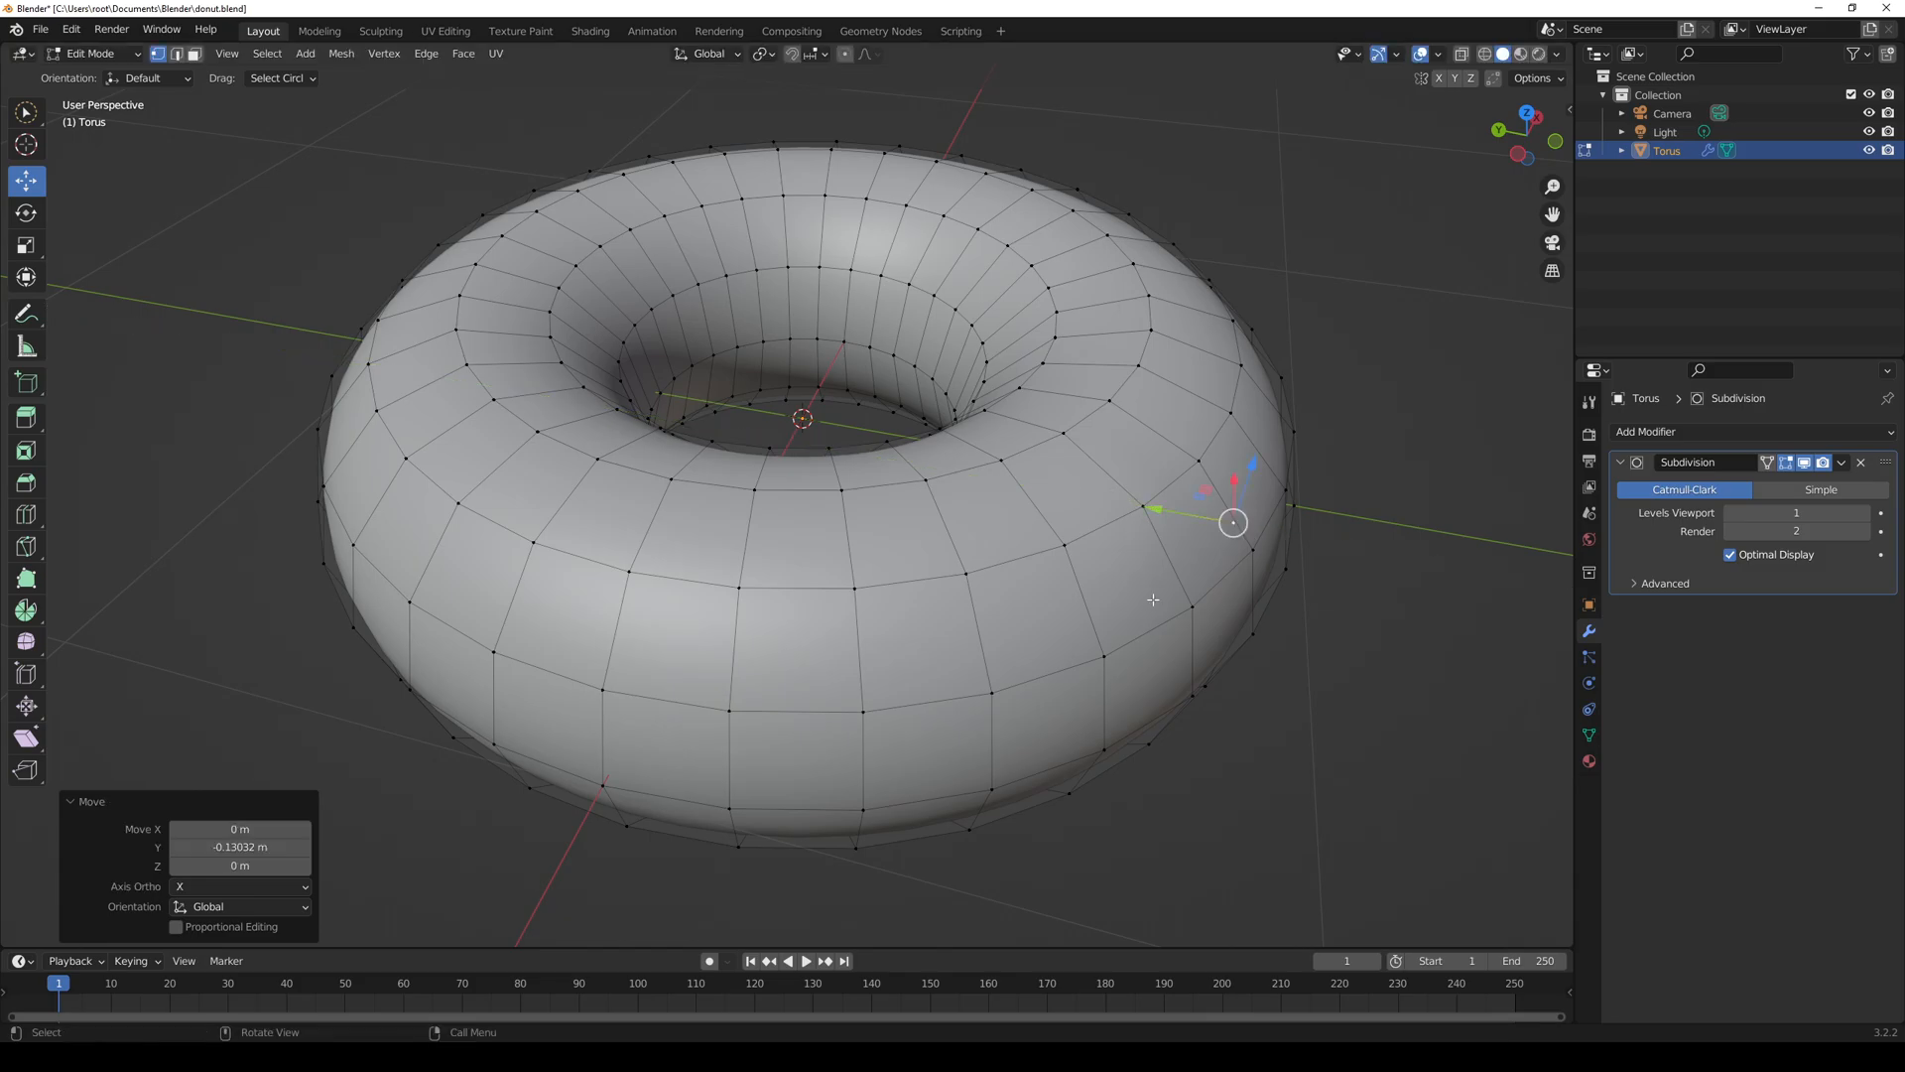
key("ctrl+z")
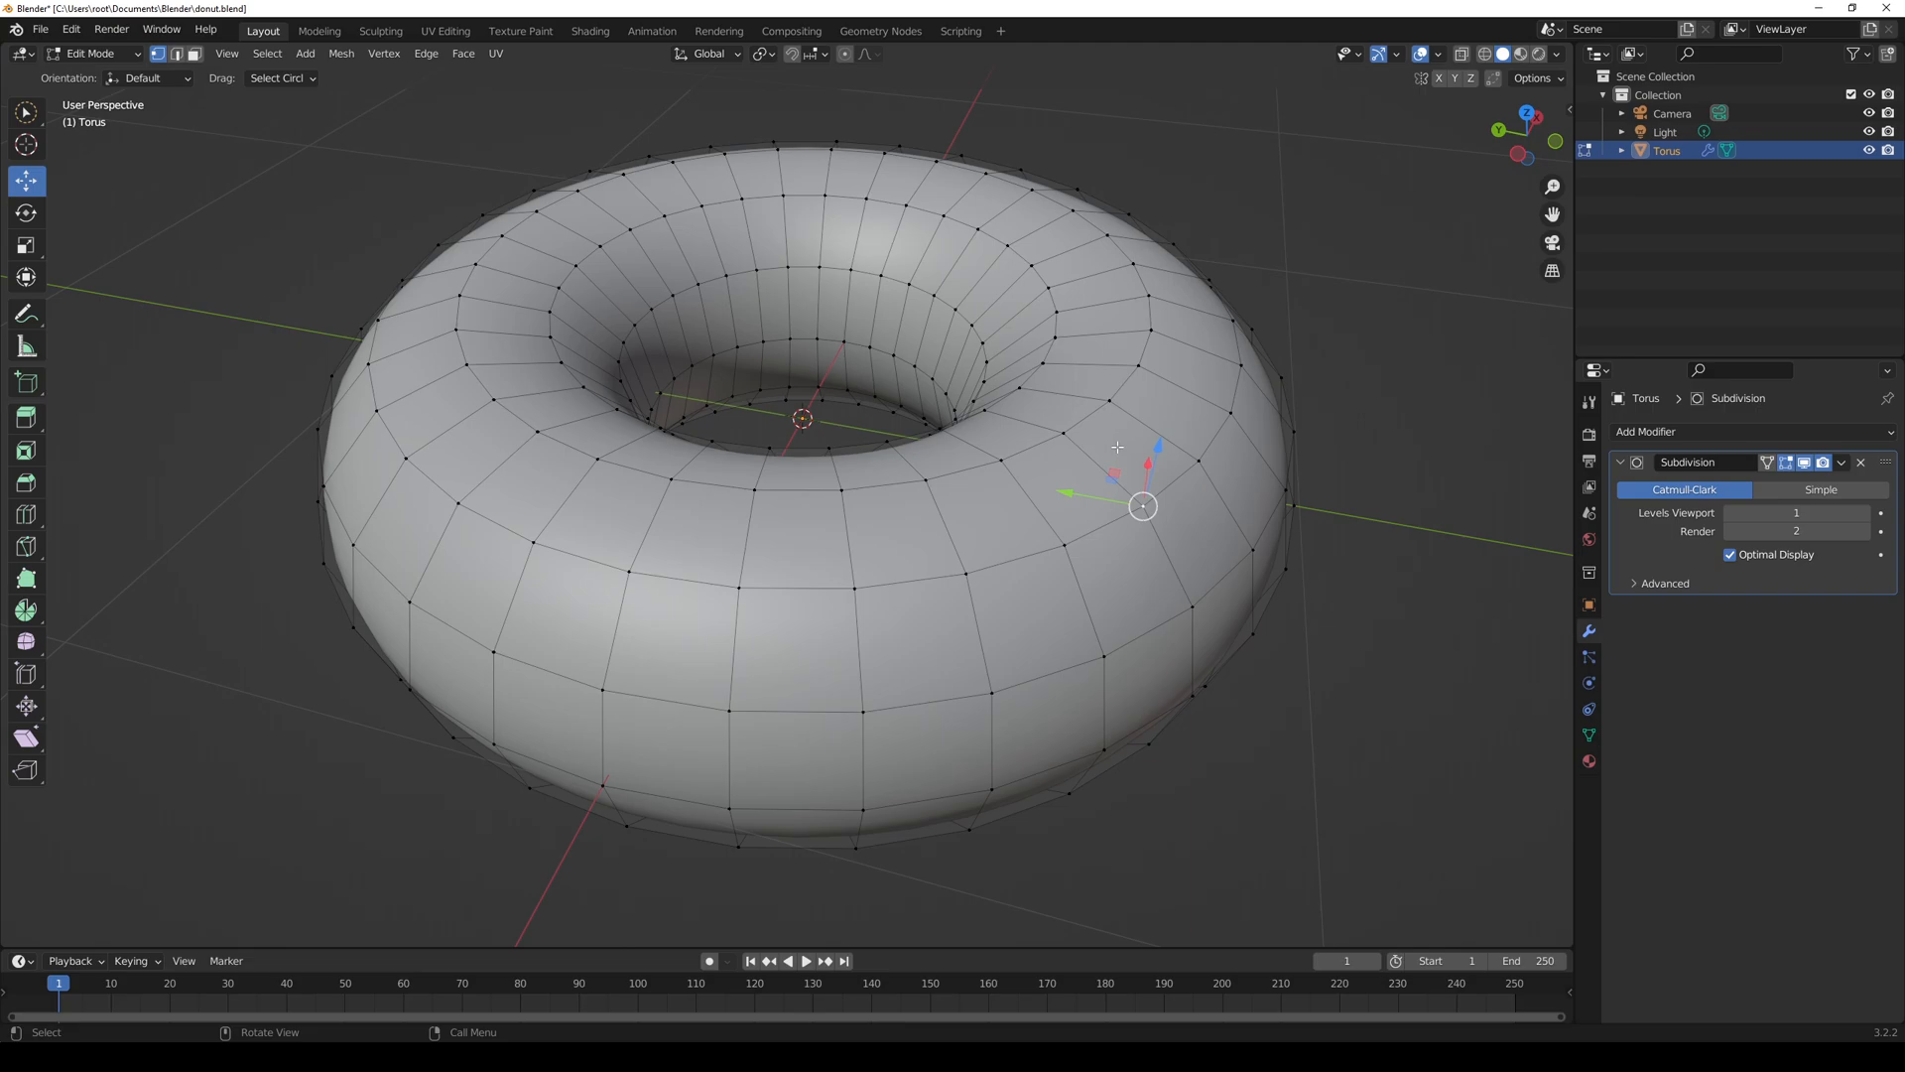
- Switch to face selection, select one face near the torus's hole, and undo a small trial move along Z
left_click(1111, 408)
key("2")
left_click(1131, 463)
left_click(1131, 460)
middle_click_drag(1181, 520, 1110, 505)
mouse_move(914, 390)
left_mouse_down()
mouse_move(905, 363)
mouse_move(907, 615)
mouse_move(907, 391)
left_mouse_up()
key("ctrl+z")
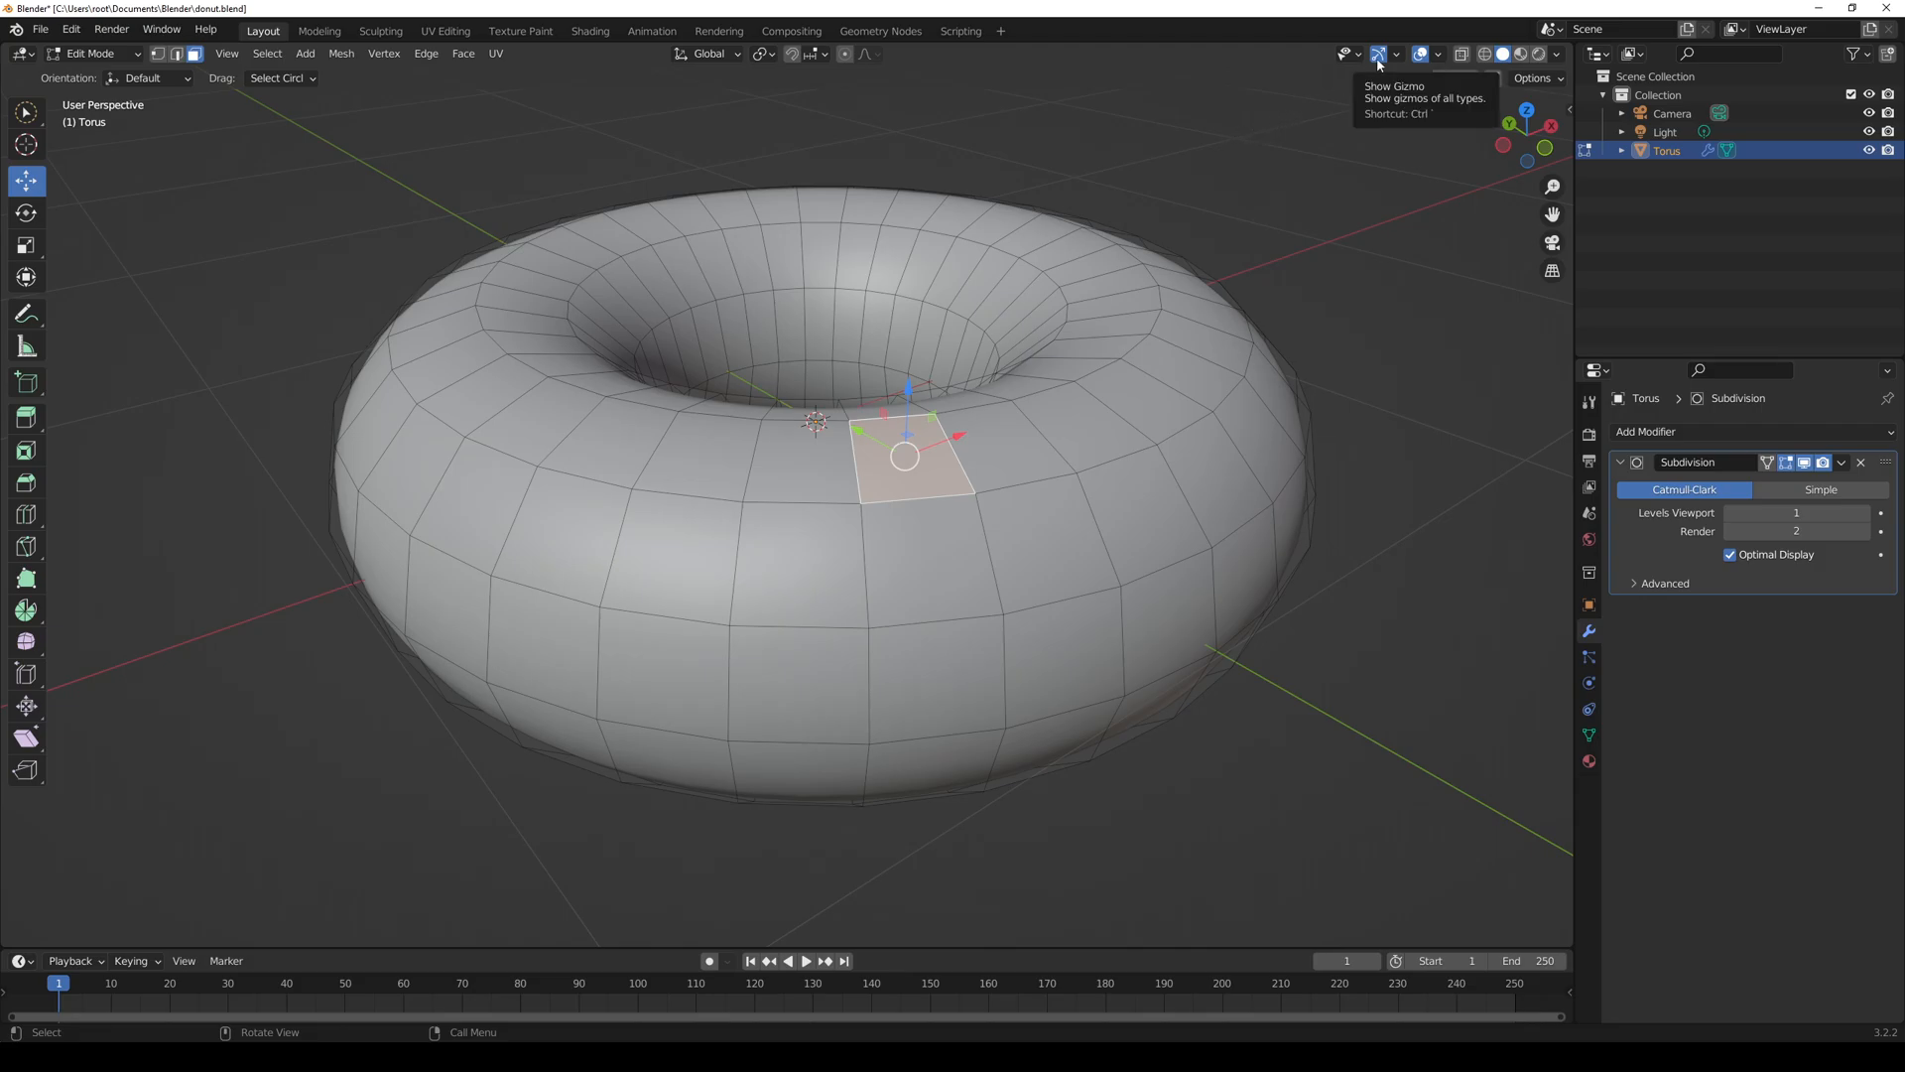
- Toggle the torus repeatedly between Object Mode and Edit Mode, ending in Edit Mode
key("Tab")
key("Tab")
key("Tab")
key("Tab")
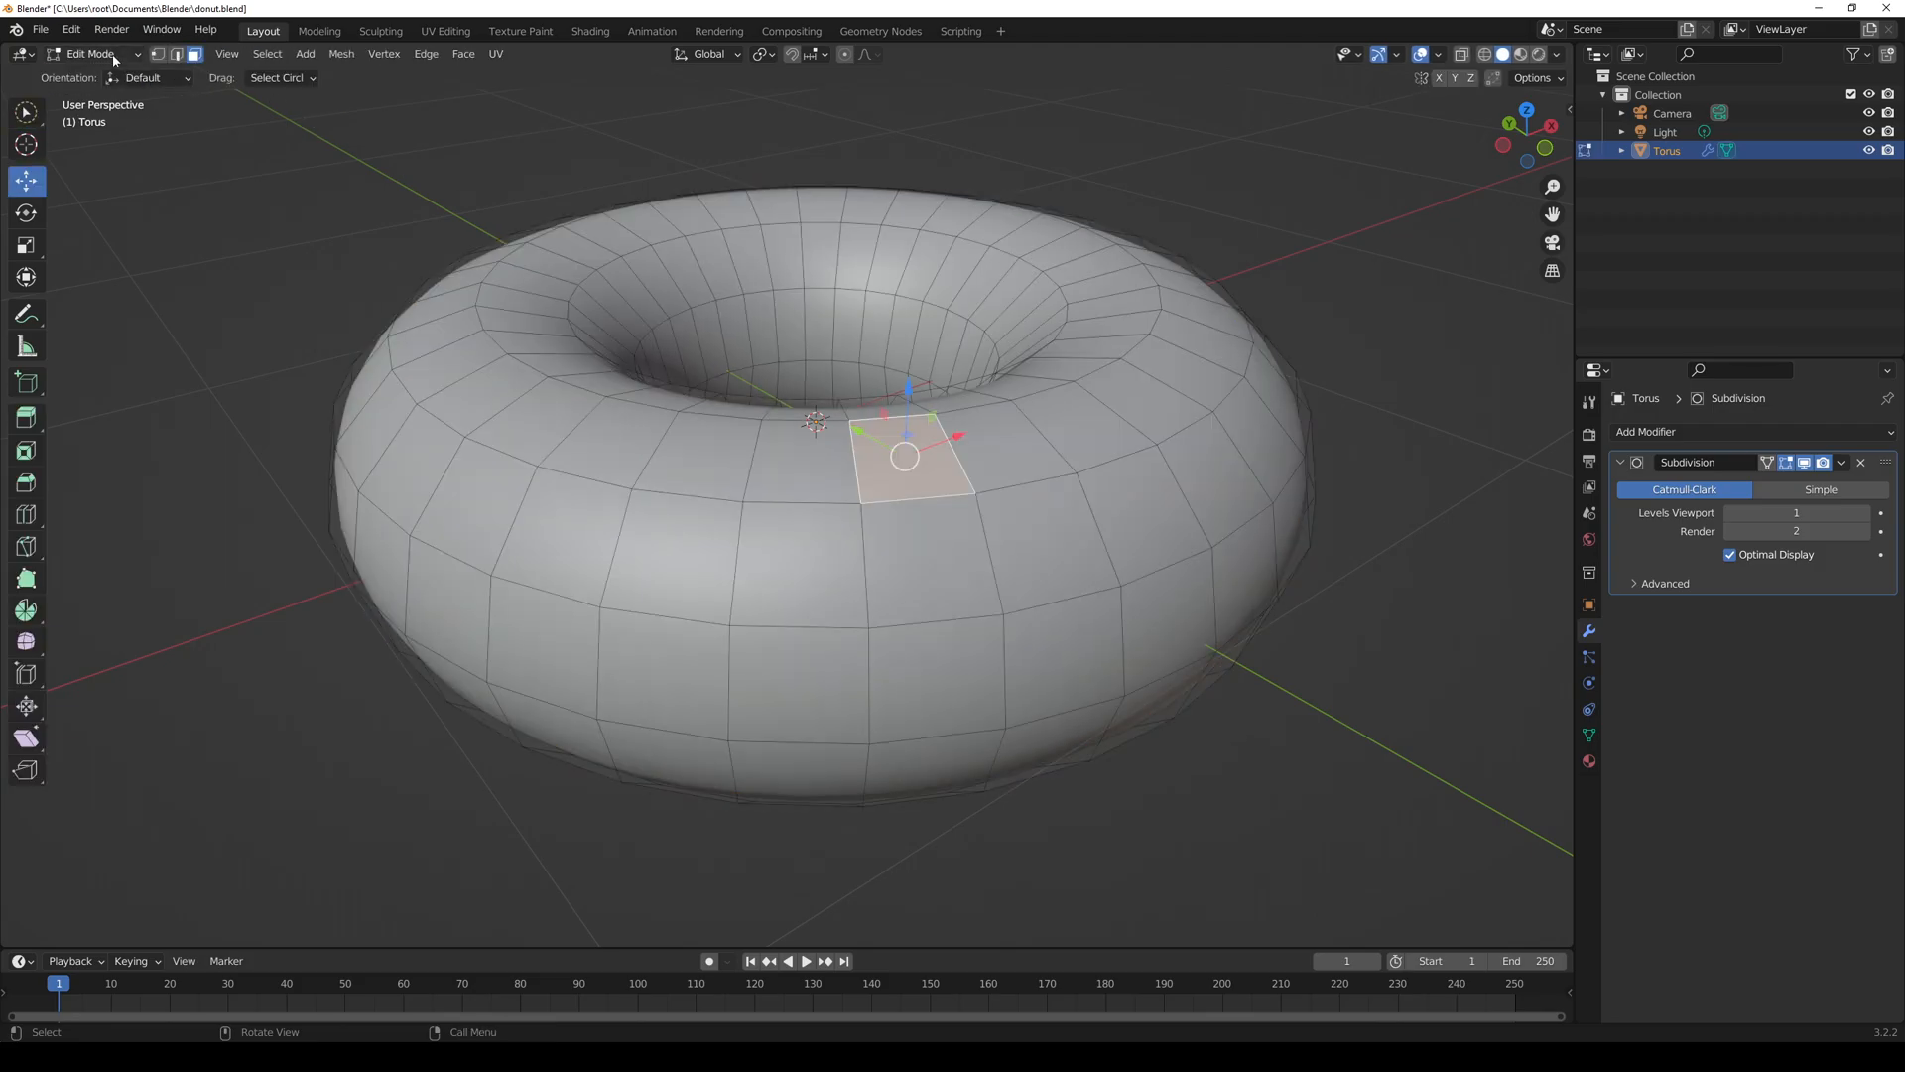
key("Tab")
key("Tab")
- Try selecting different single faces on the near side of the torus
left_click(806, 458)
left_click(851, 511)
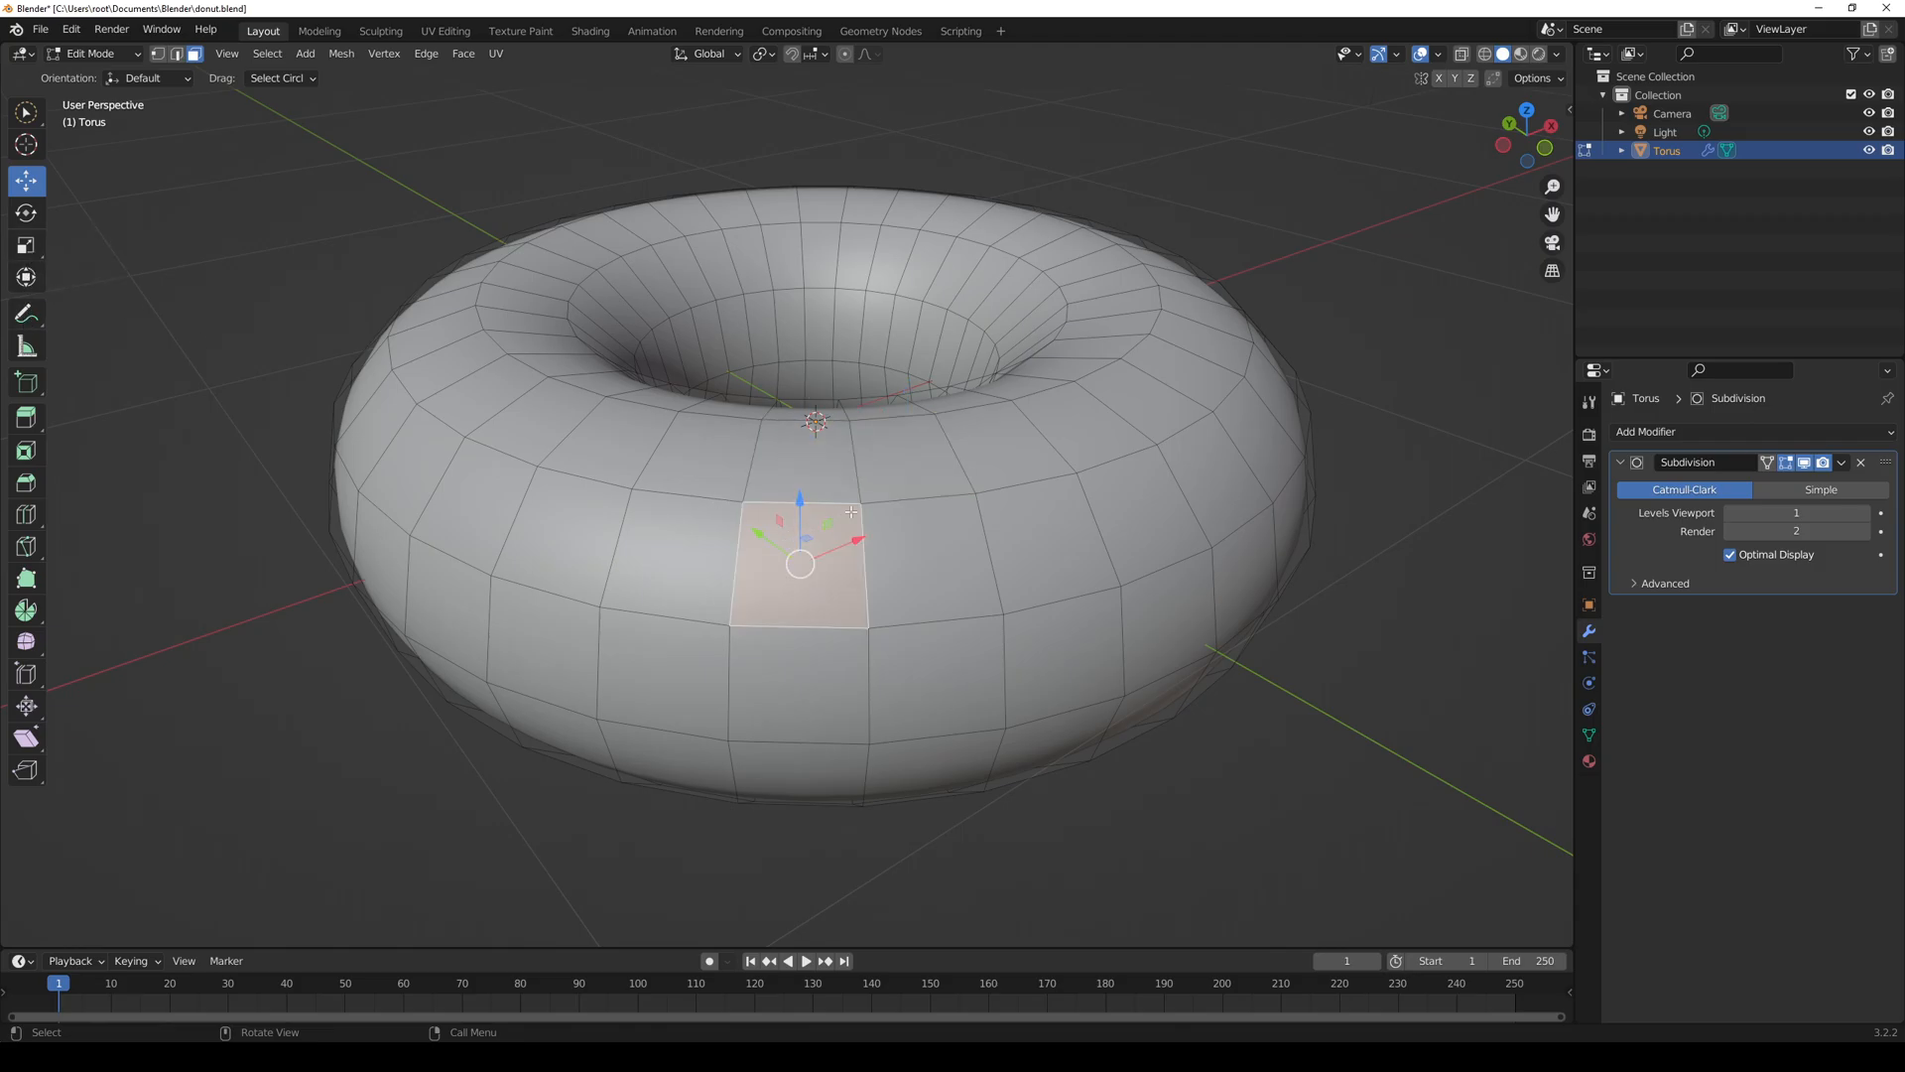
left_click(902, 491)
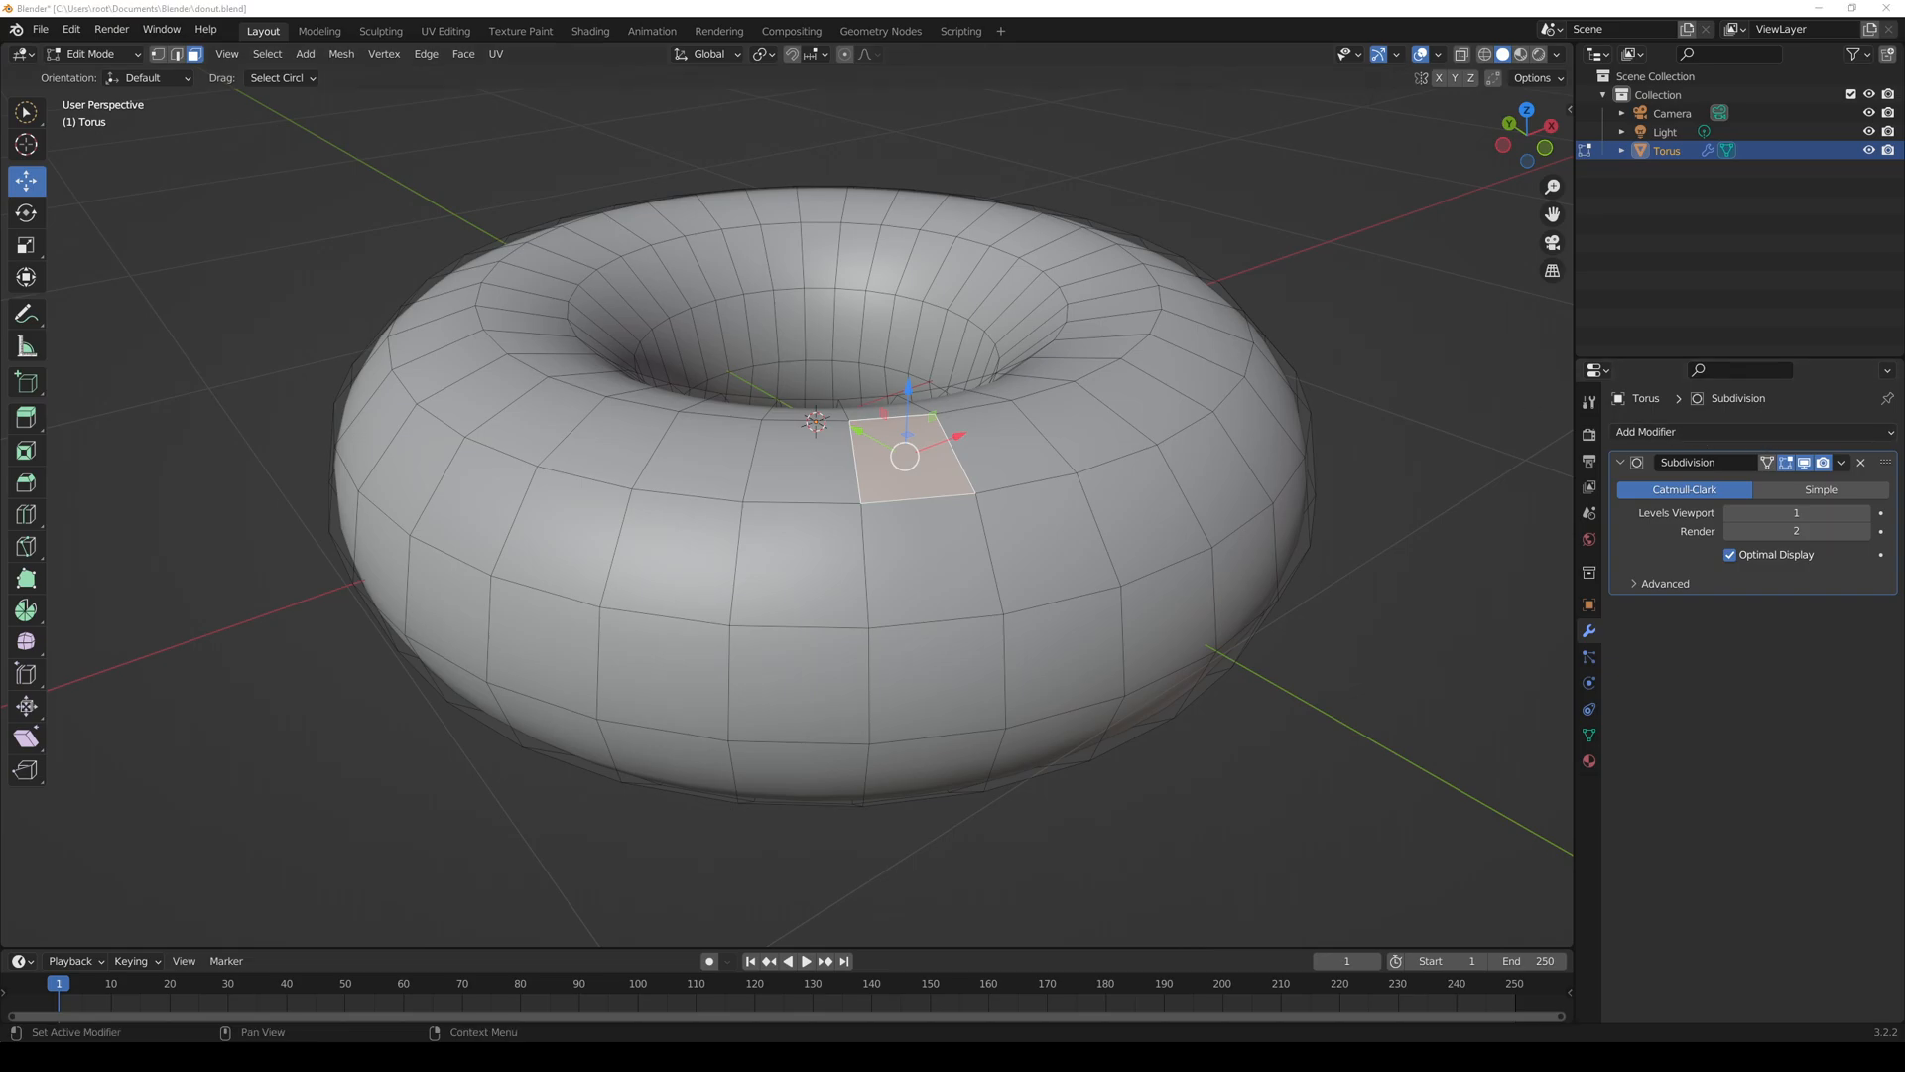
- Look through the vertex and selection commands available for the mesh, clearing the face selection in between
left_click(387, 59)
left_click(384, 57)
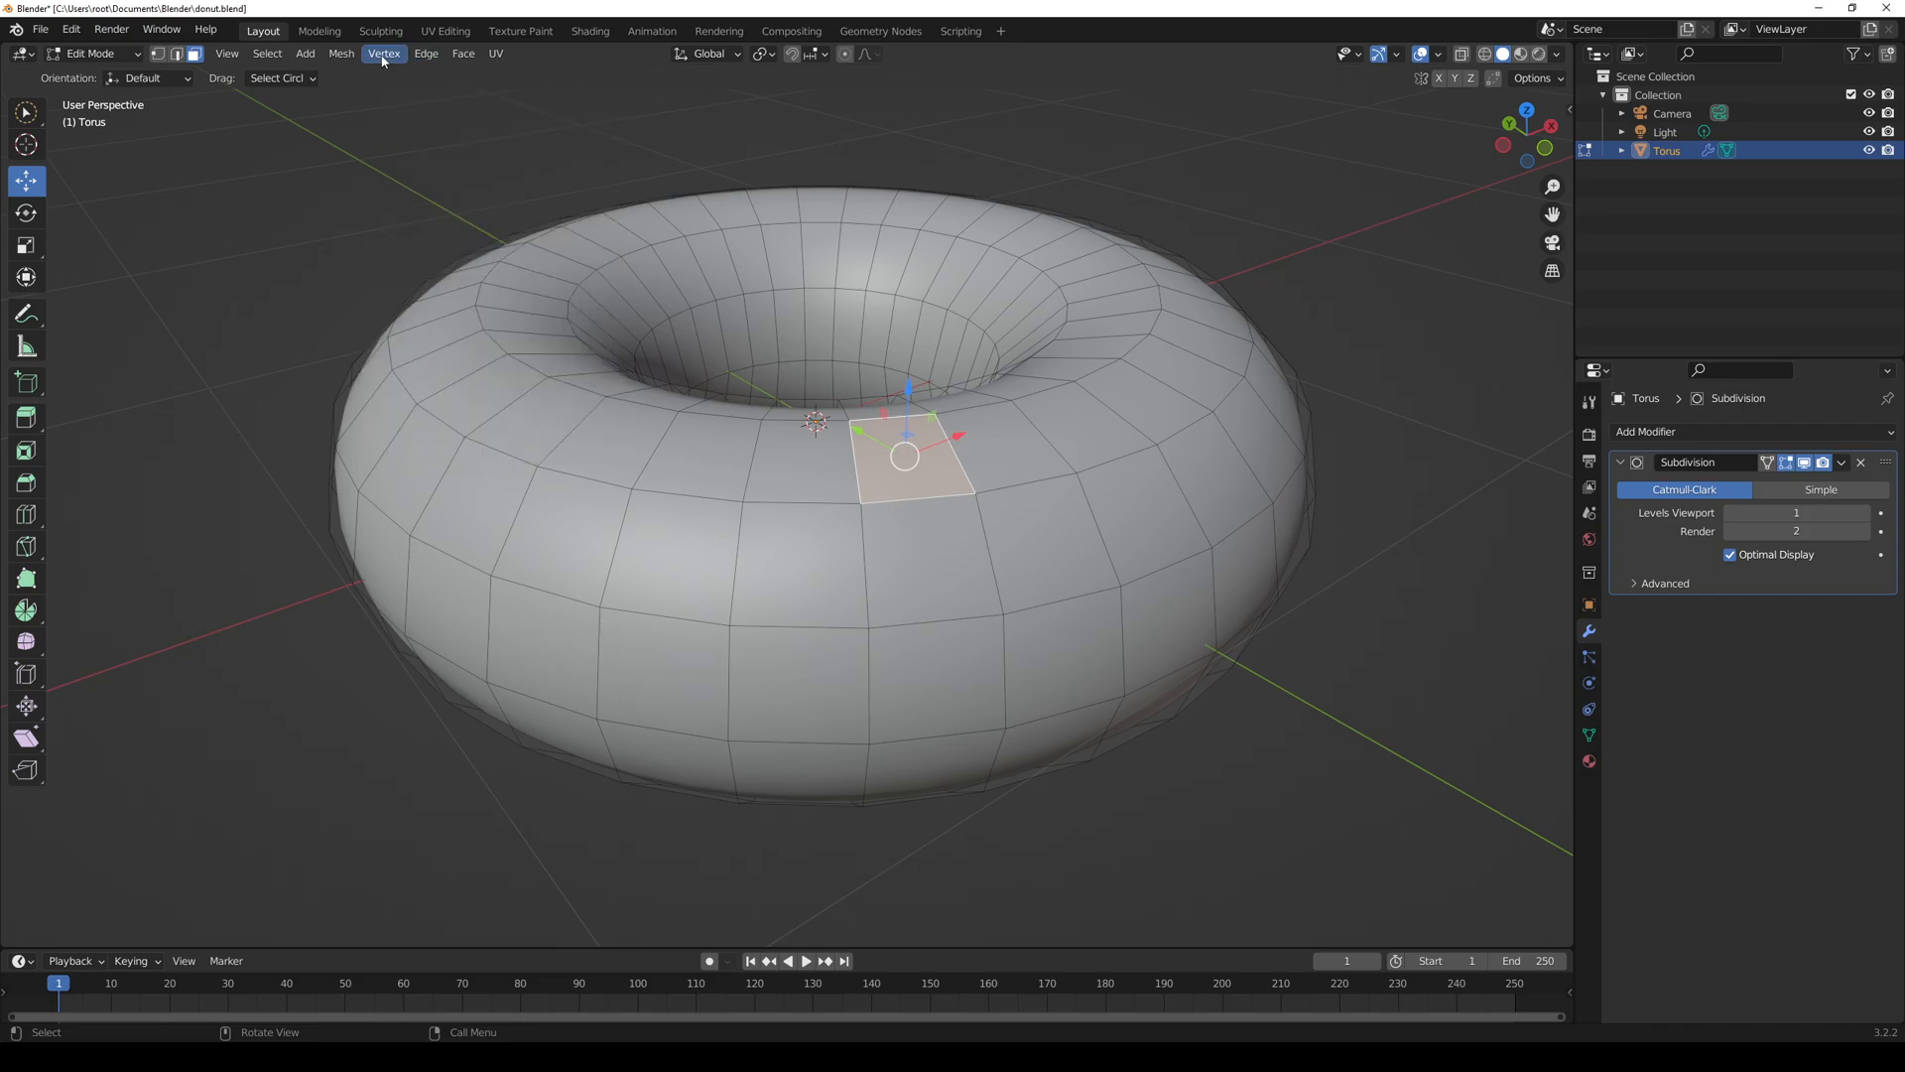
right_click(627, 406)
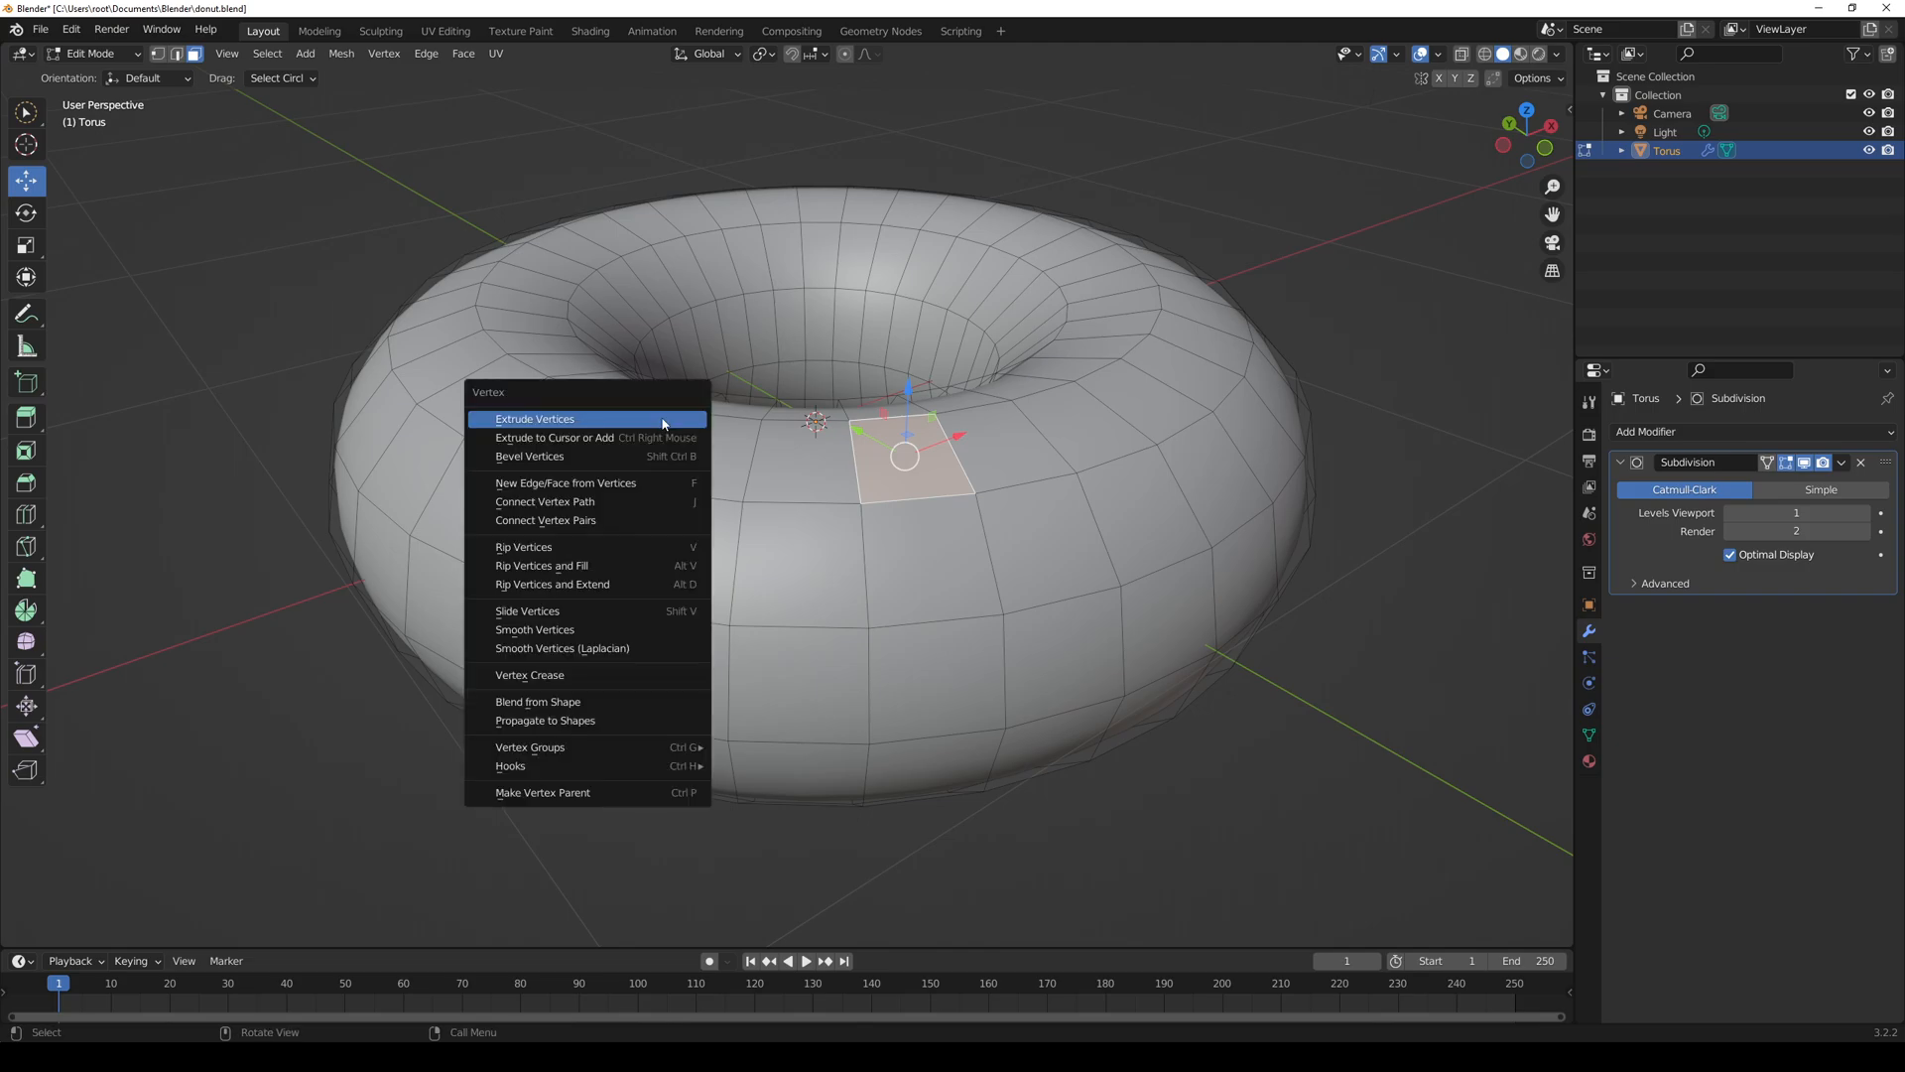
left_click(446, 256)
left_click(270, 54)
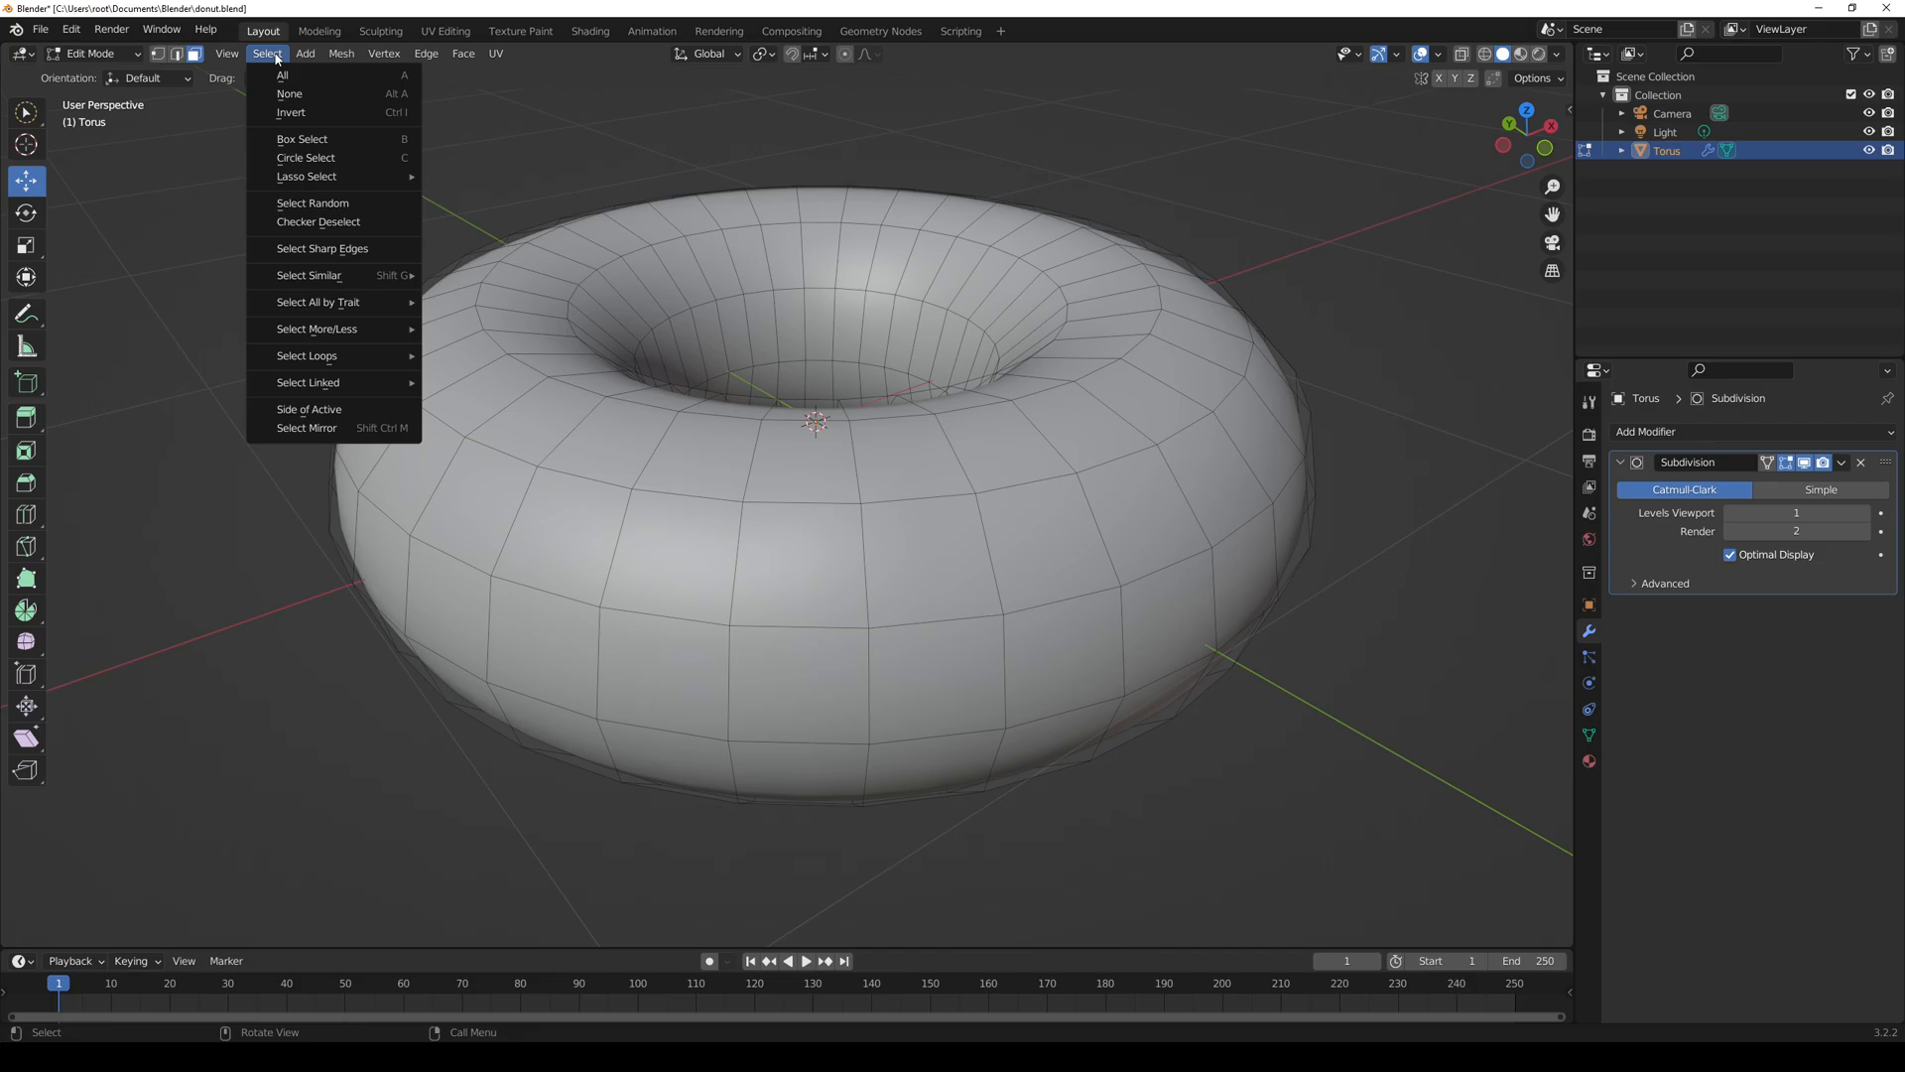
left_click(276, 58)
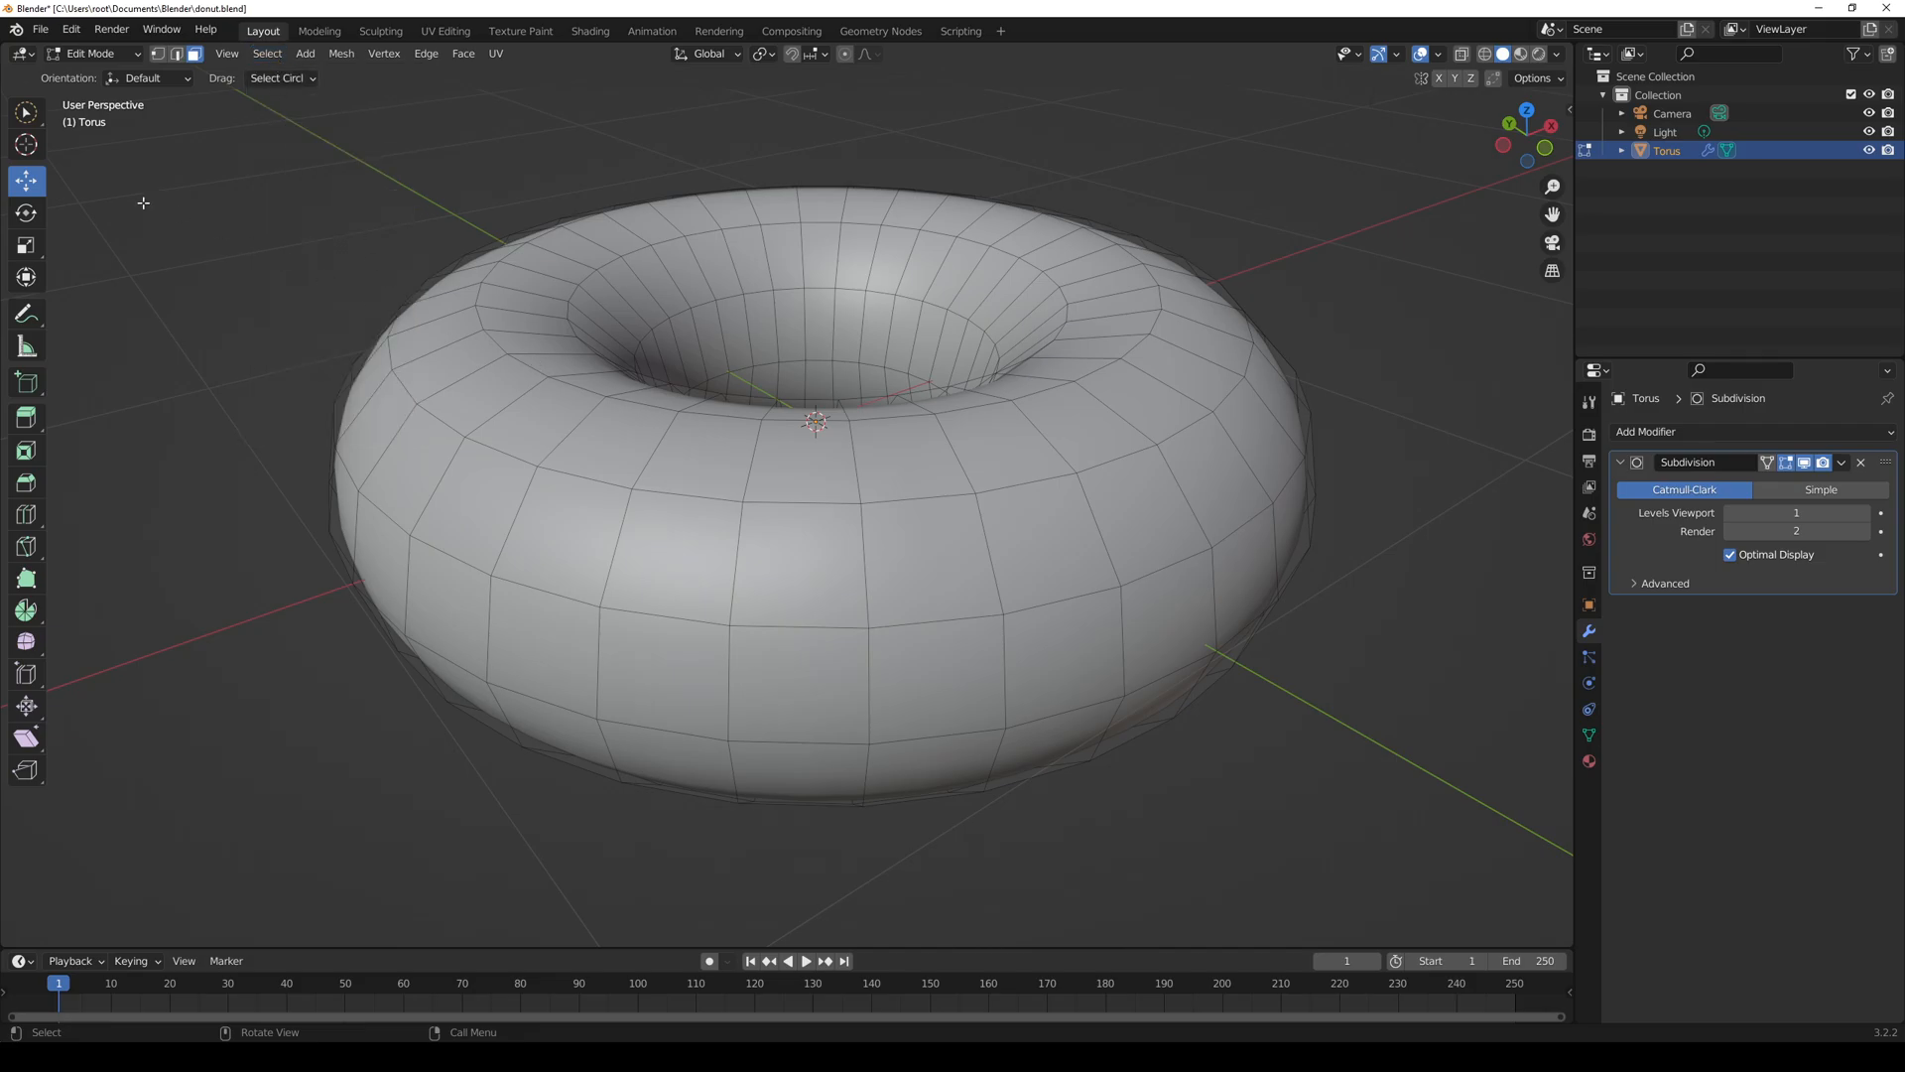
- Select a single face on the near upper side of the torus and examine the vertex commands
left_click(909, 481)
left_click(839, 501)
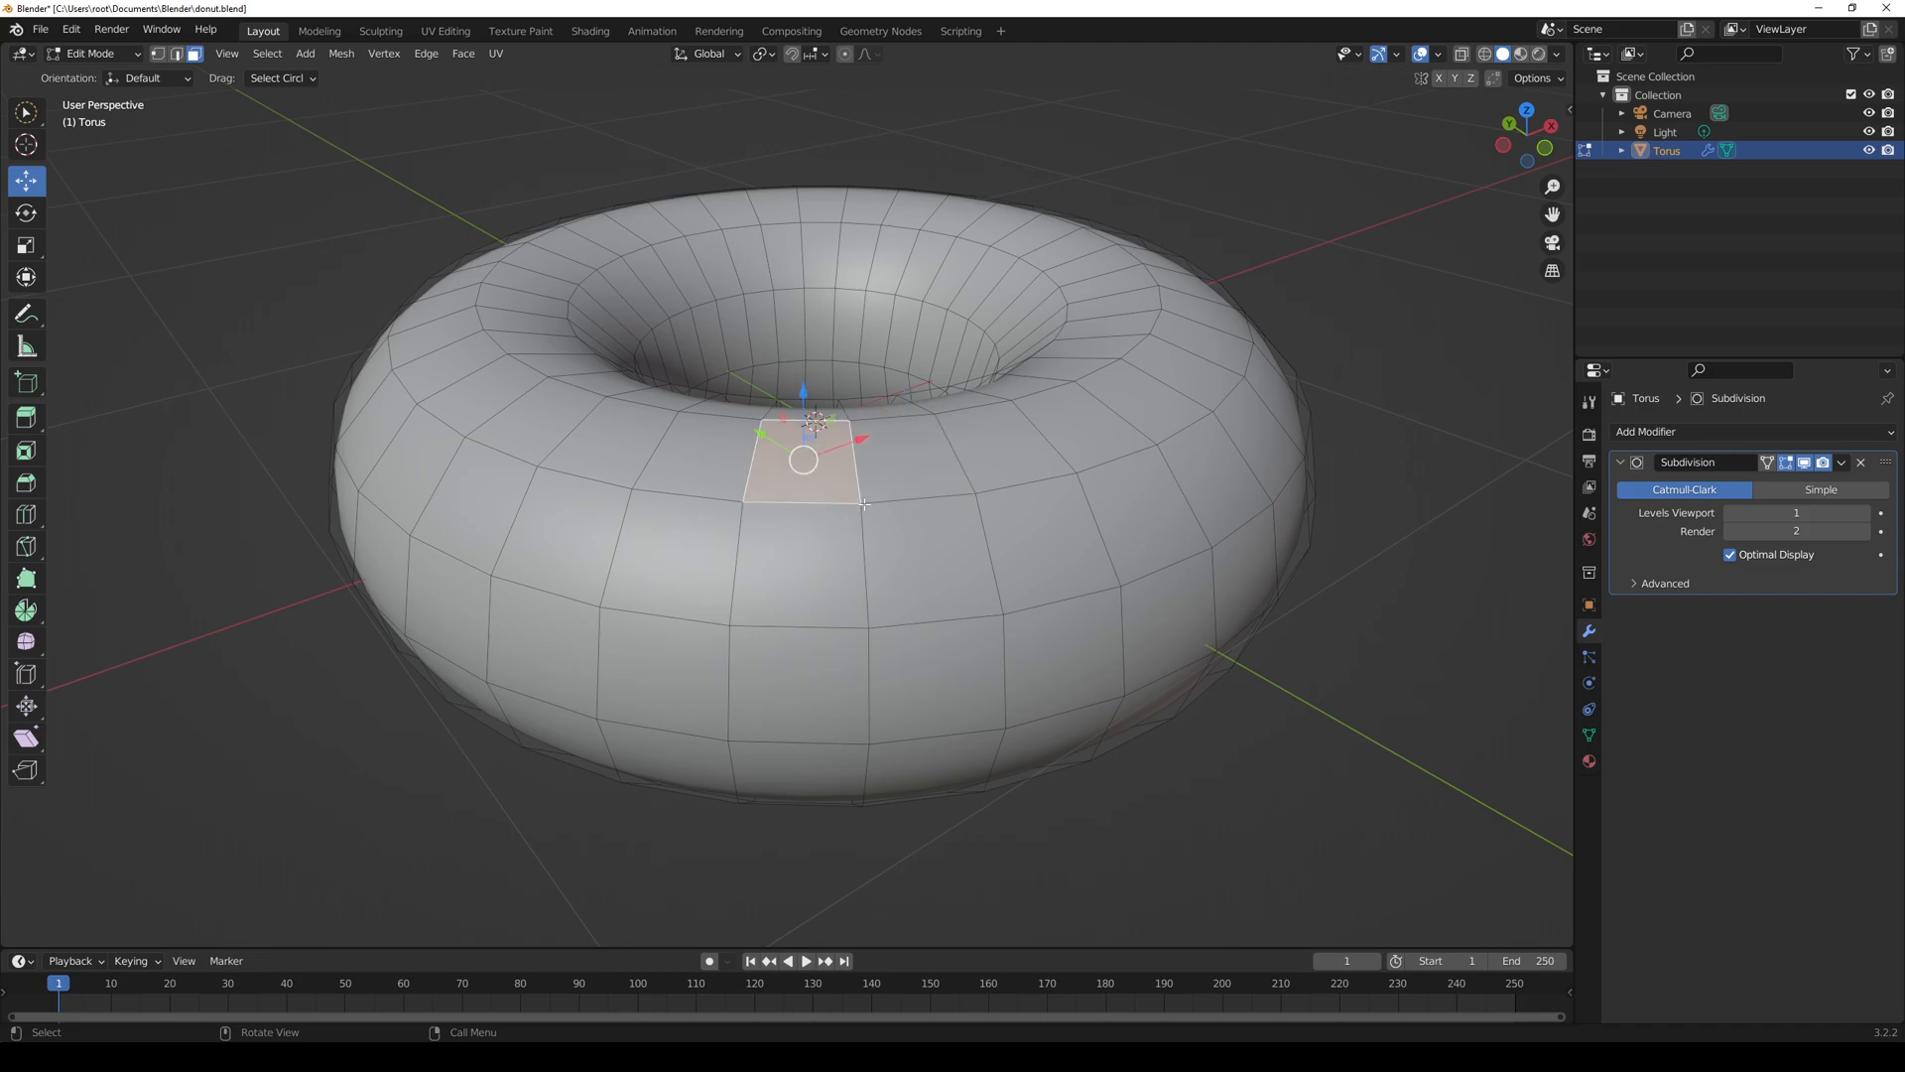
key("Tab")
key("Tab")
left_click(391, 54)
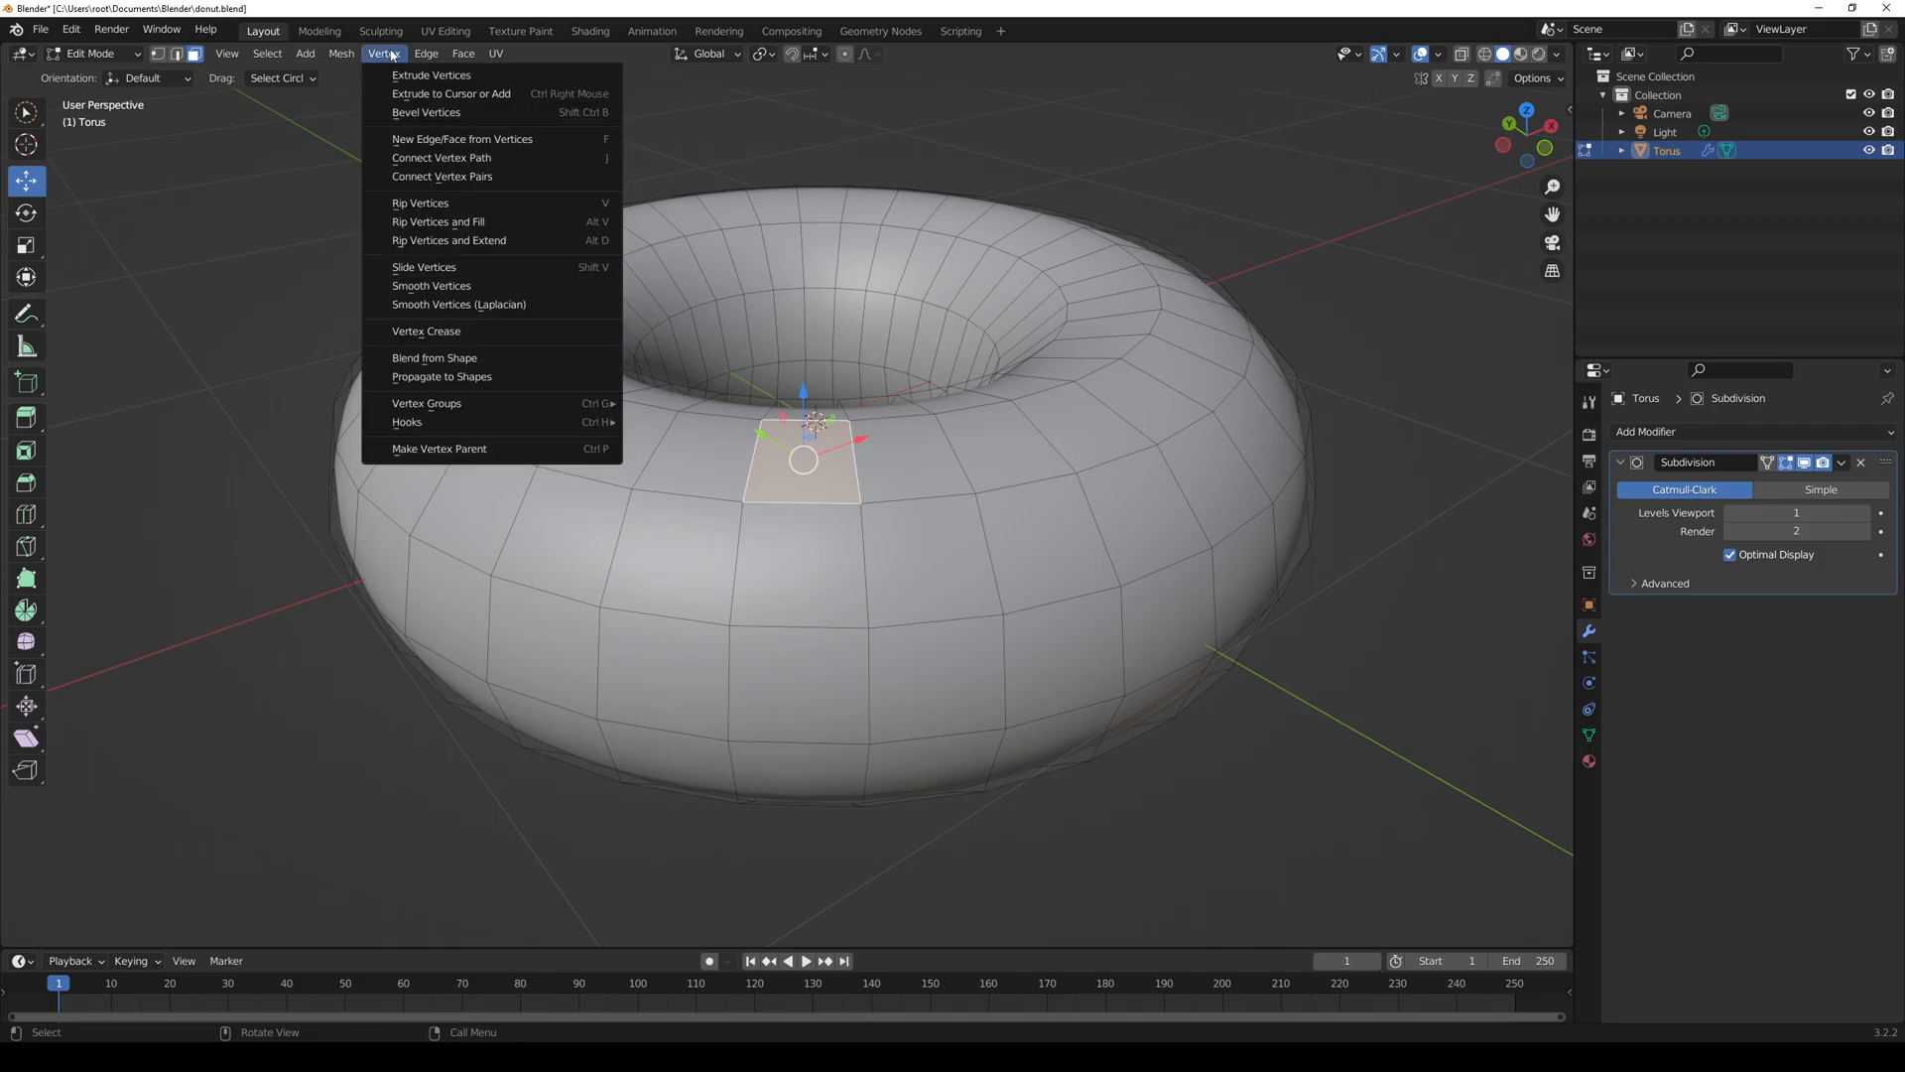
right_click(265, 178)
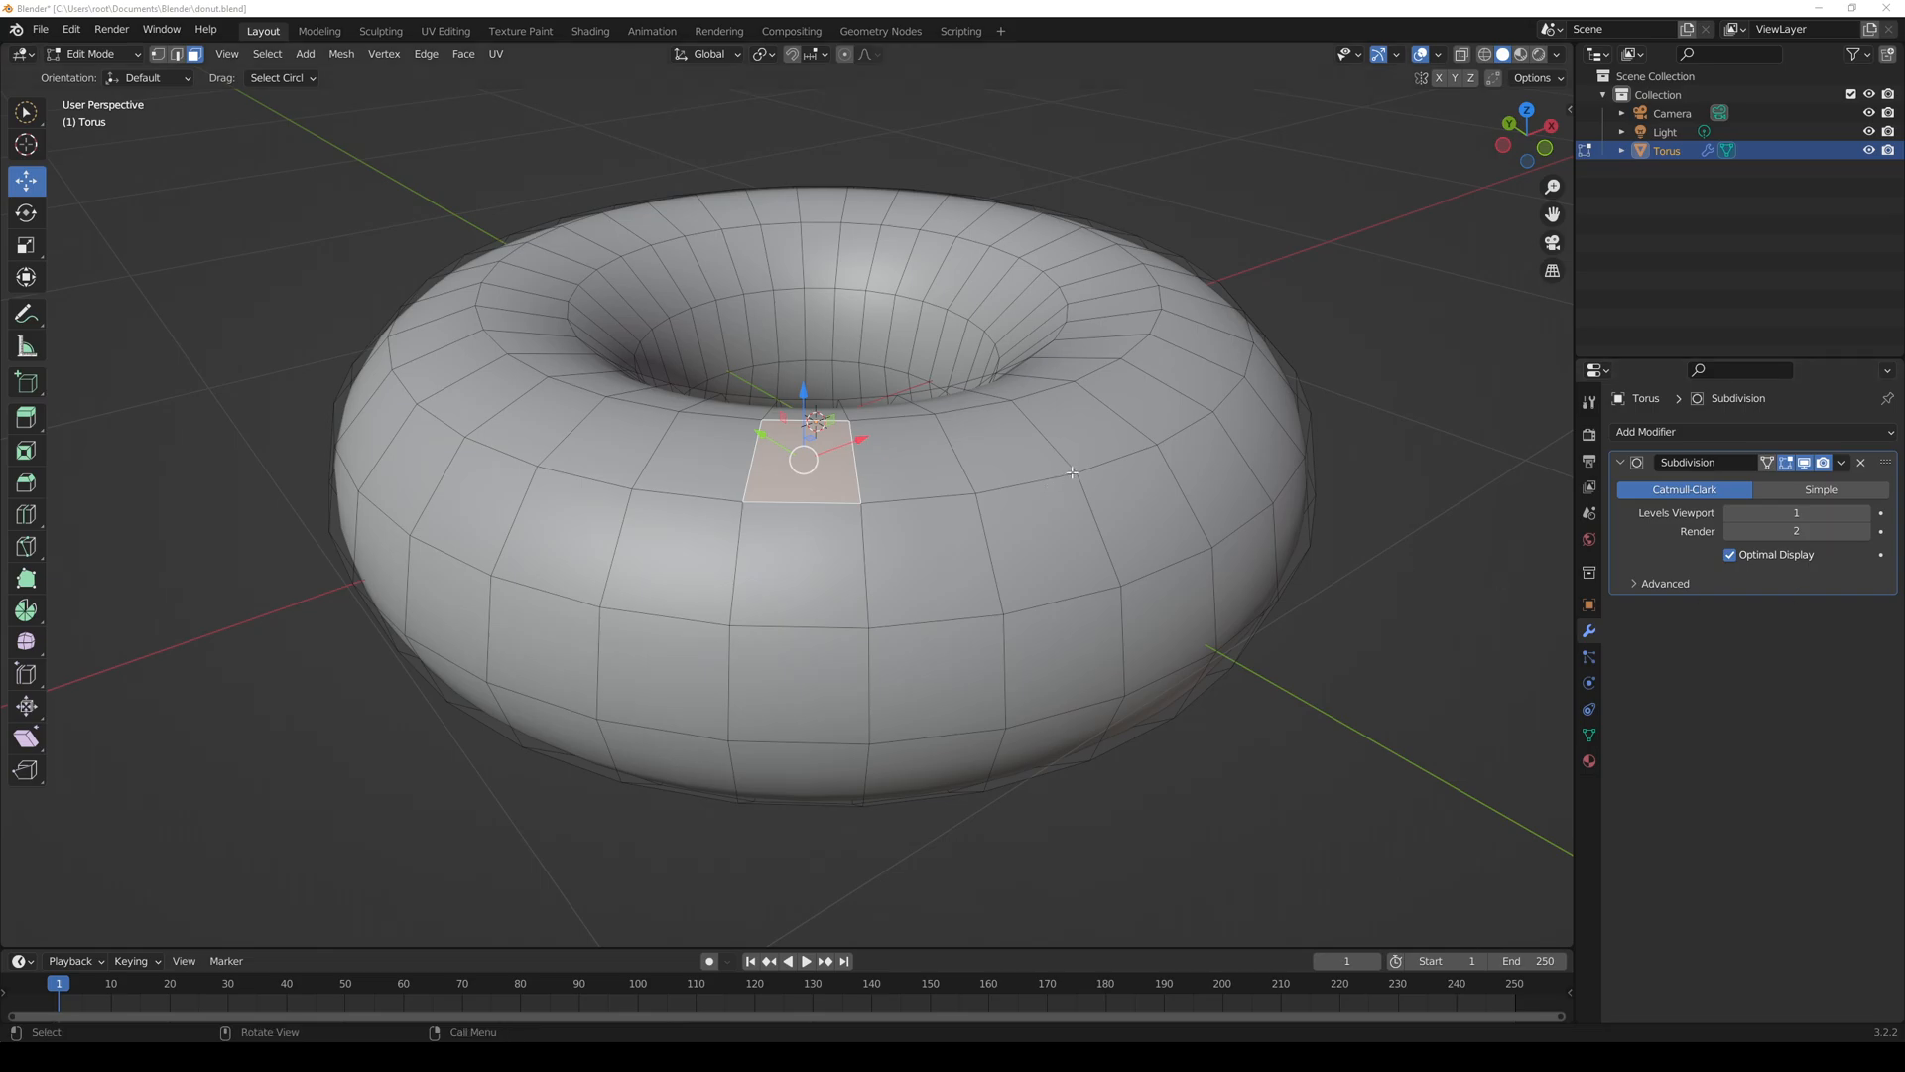
- Select a block of six adjacent faces on the torus and undo a small trial move along Z
left_click(985, 453)
left_click(1132, 511)
left_click(1053, 504)
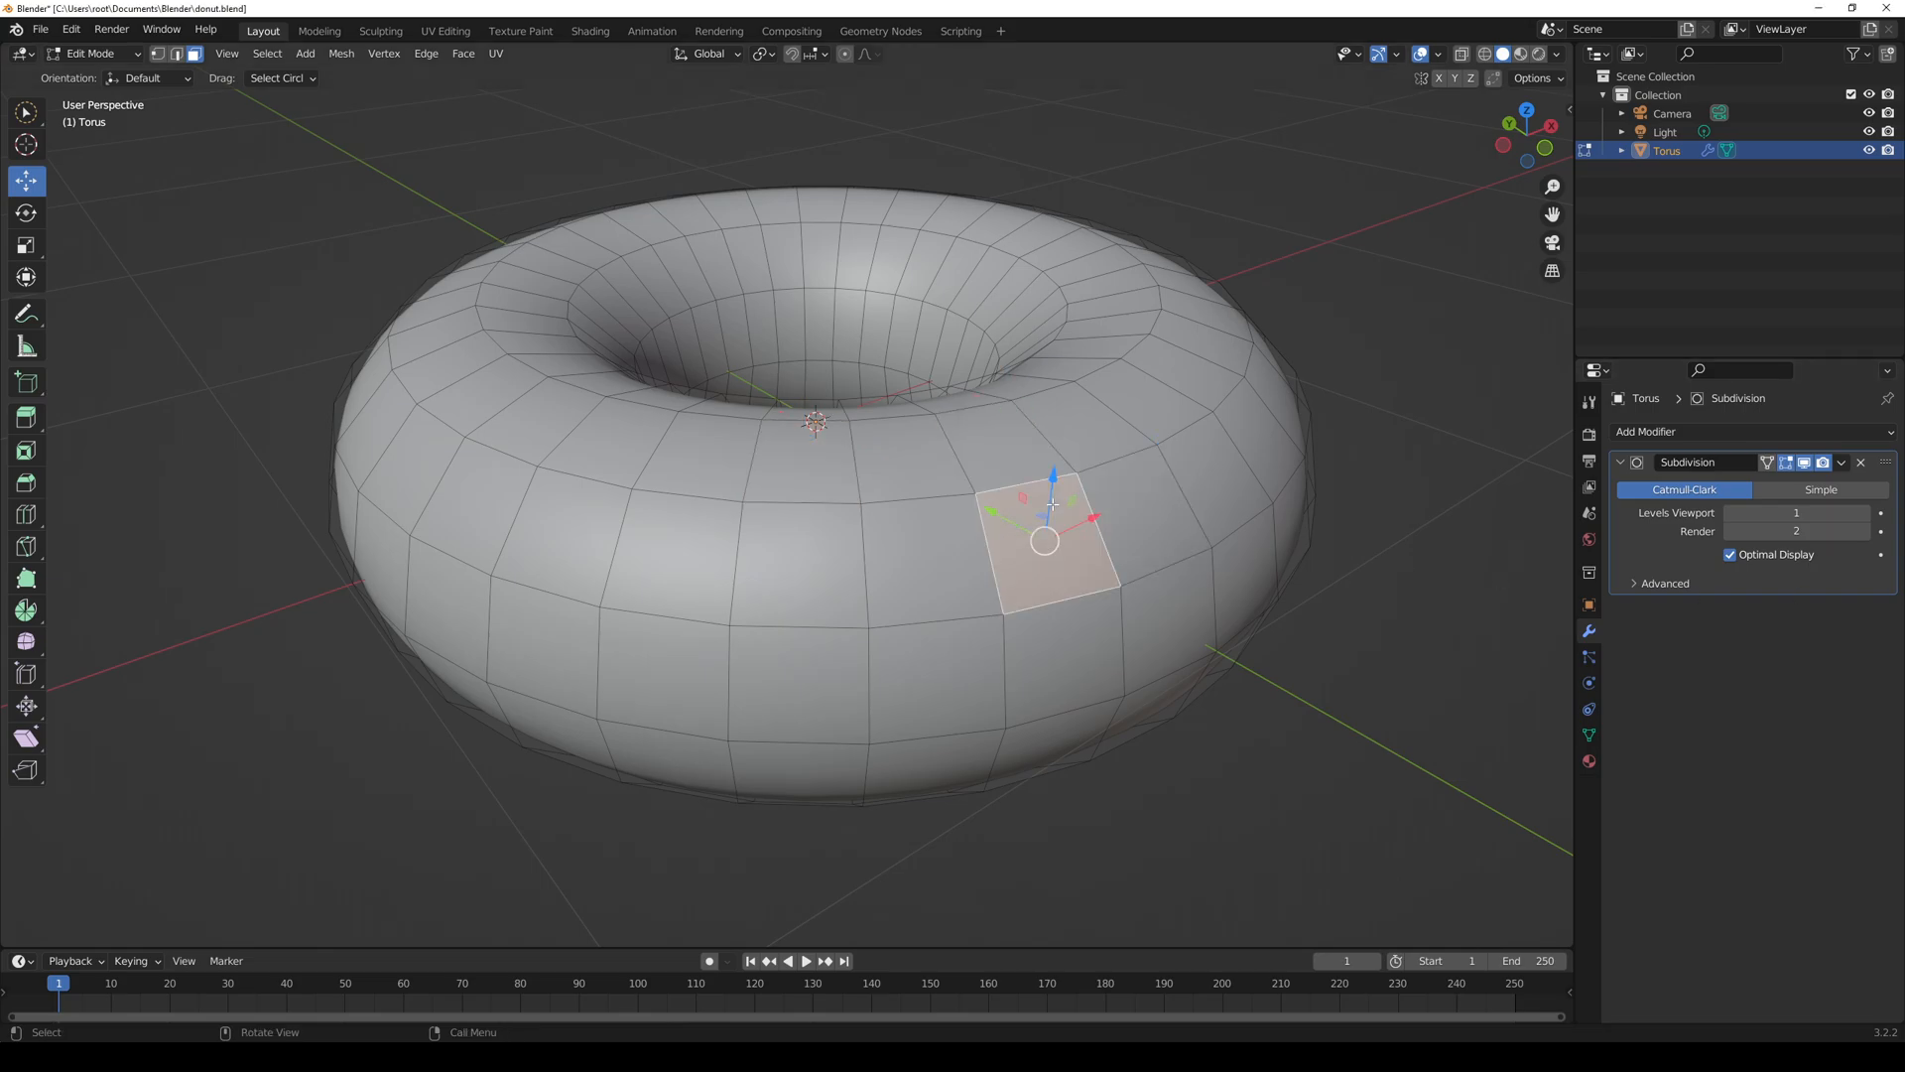
left_click(1017, 445, "shift")
left_click(1111, 421, "shift")
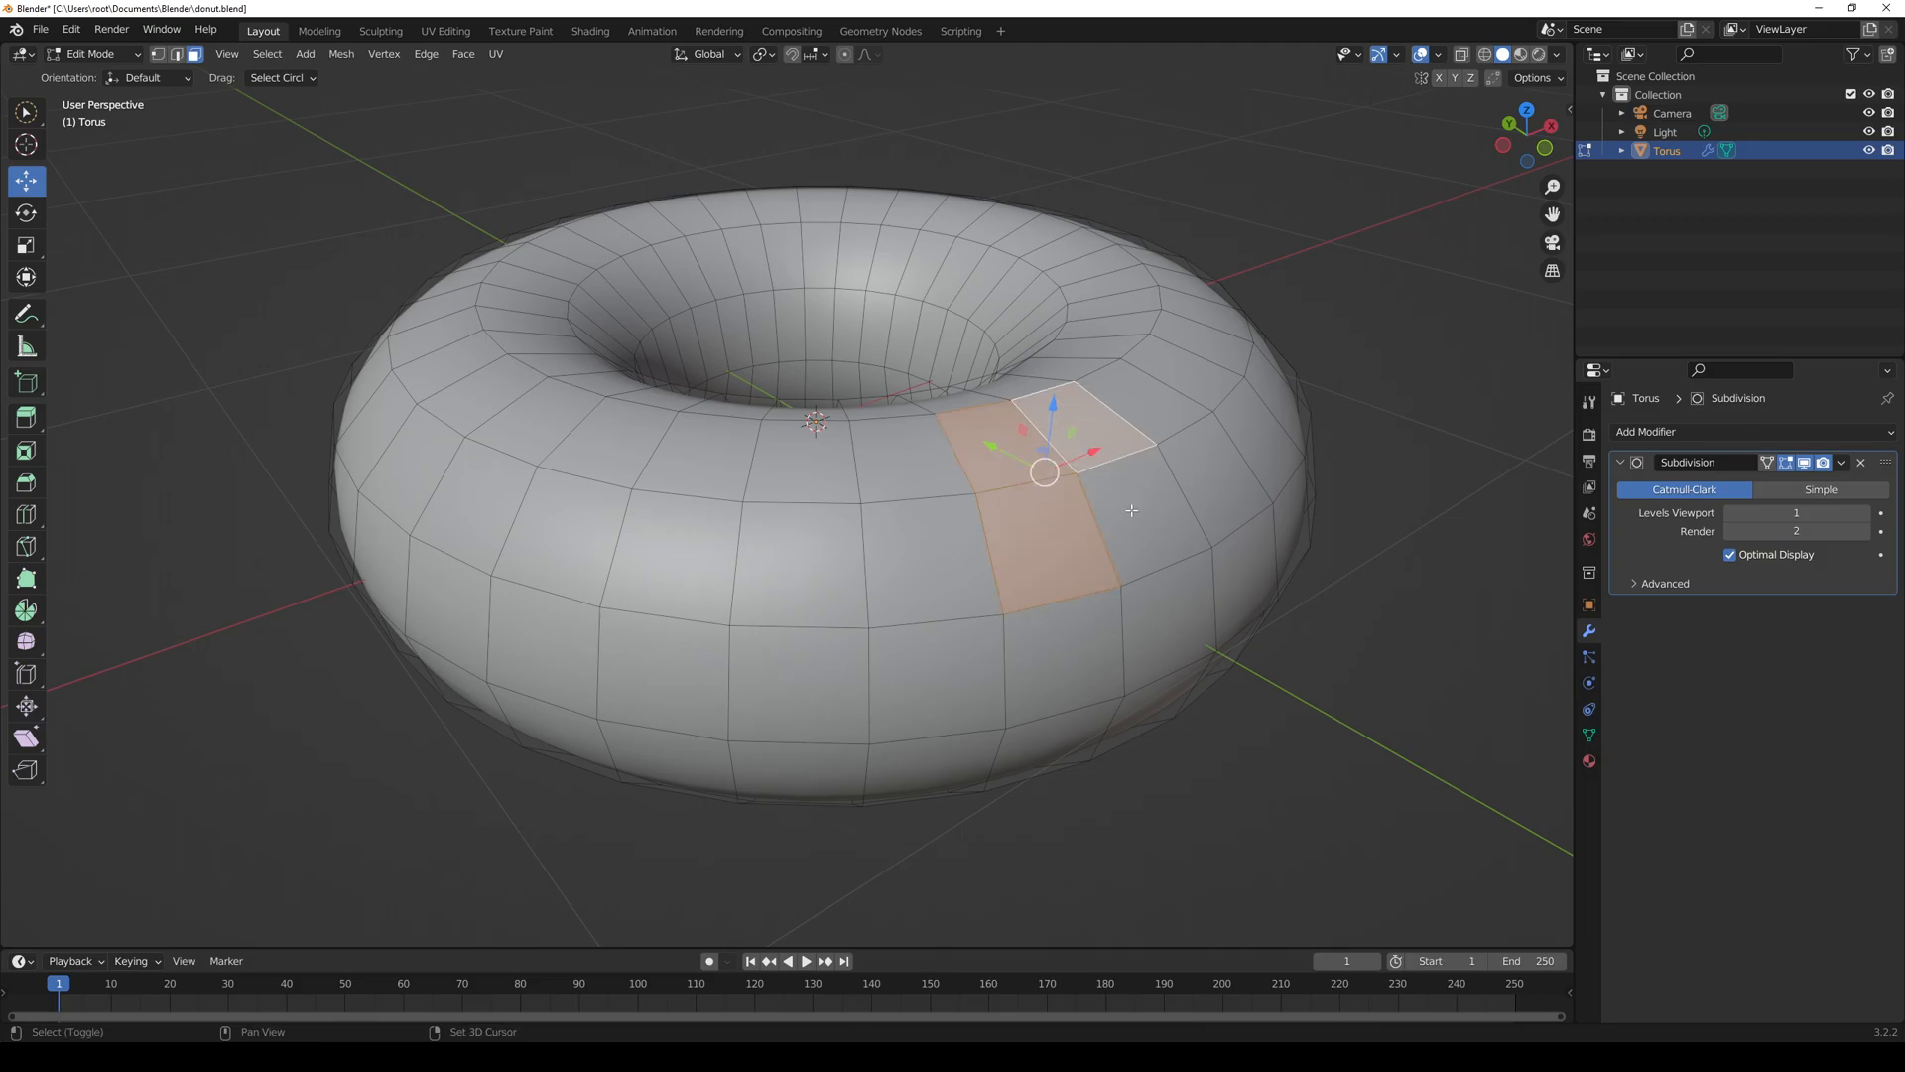
left_click(1151, 511, "shift")
left_click(933, 558, "shift")
left_click(943, 454, "shift")
mouse_move(1020, 425)
left_mouse_down()
mouse_move(1026, 345)
mouse_move(1017, 423)
left_mouse_up()
key("ctrl+z")
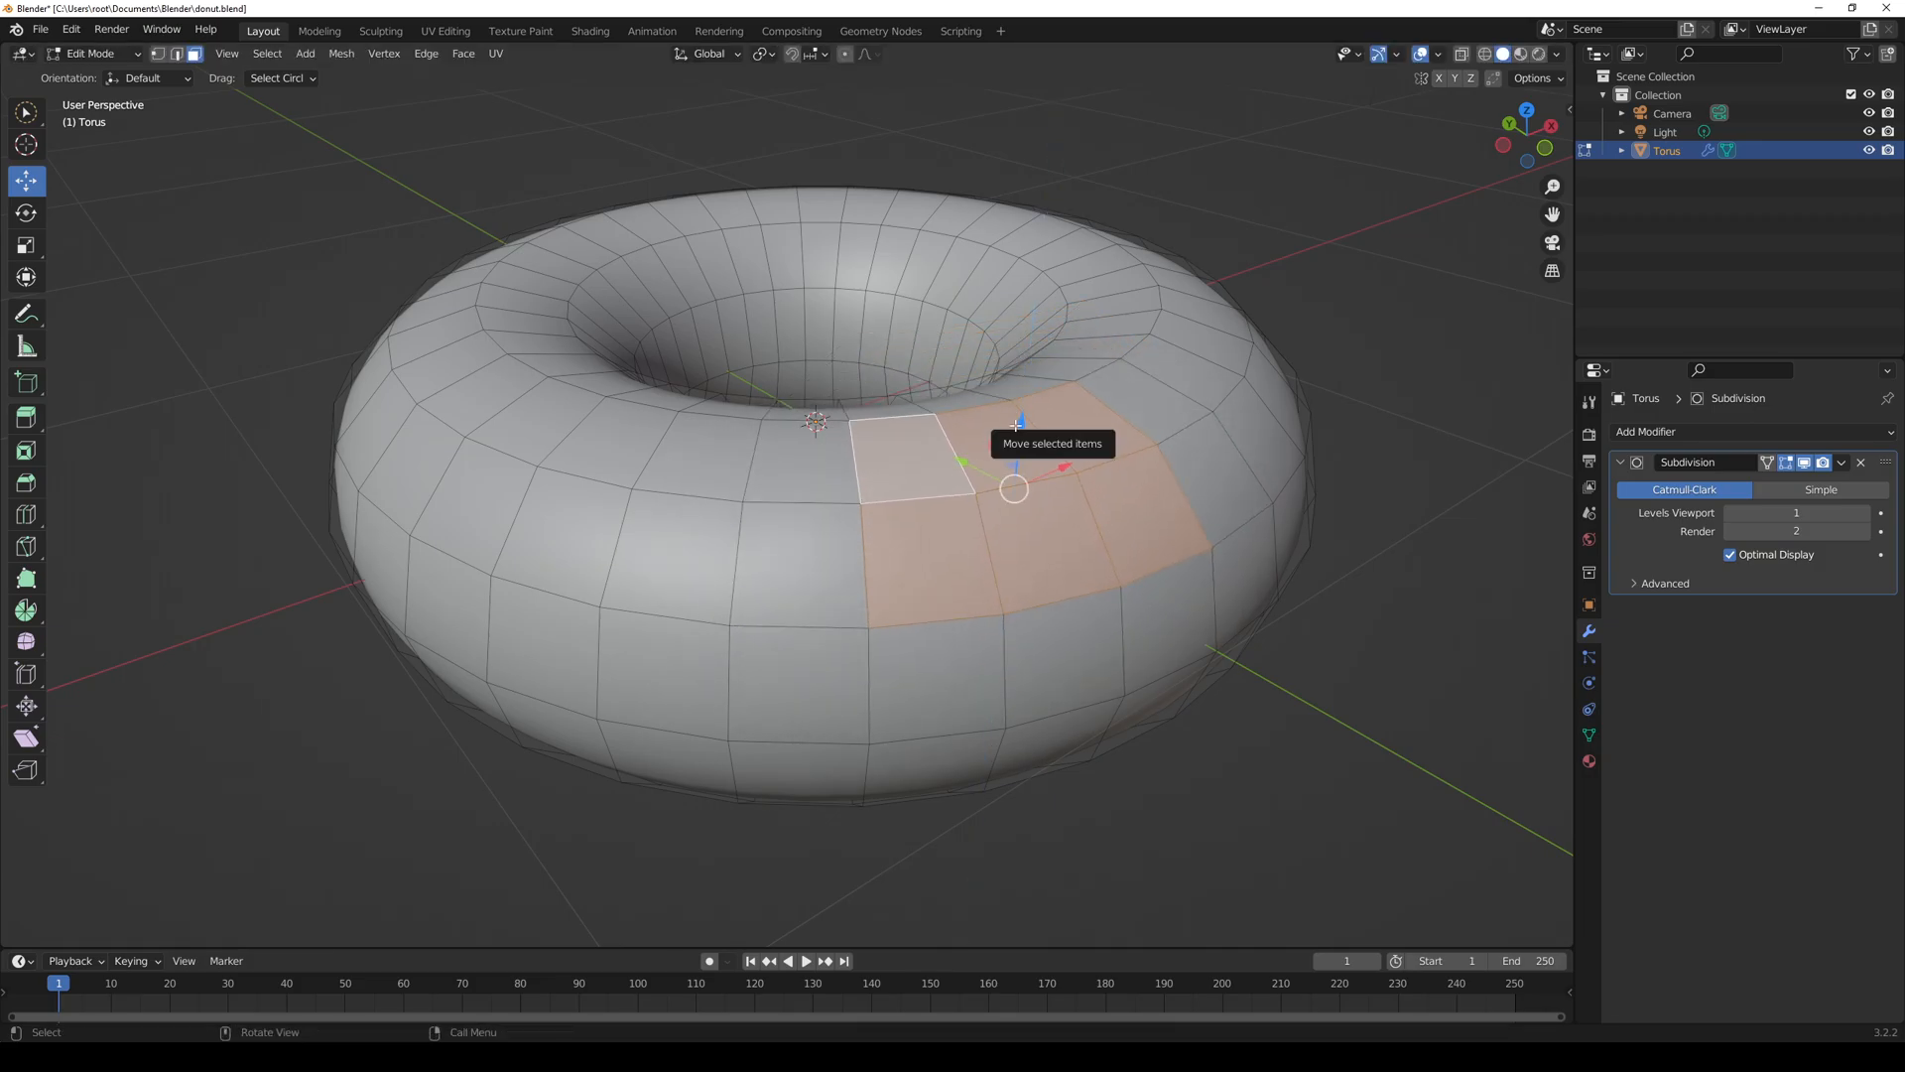
- Select a single face on the torus's upper outer side and cancel a trial free move of it
left_click(1218, 457)
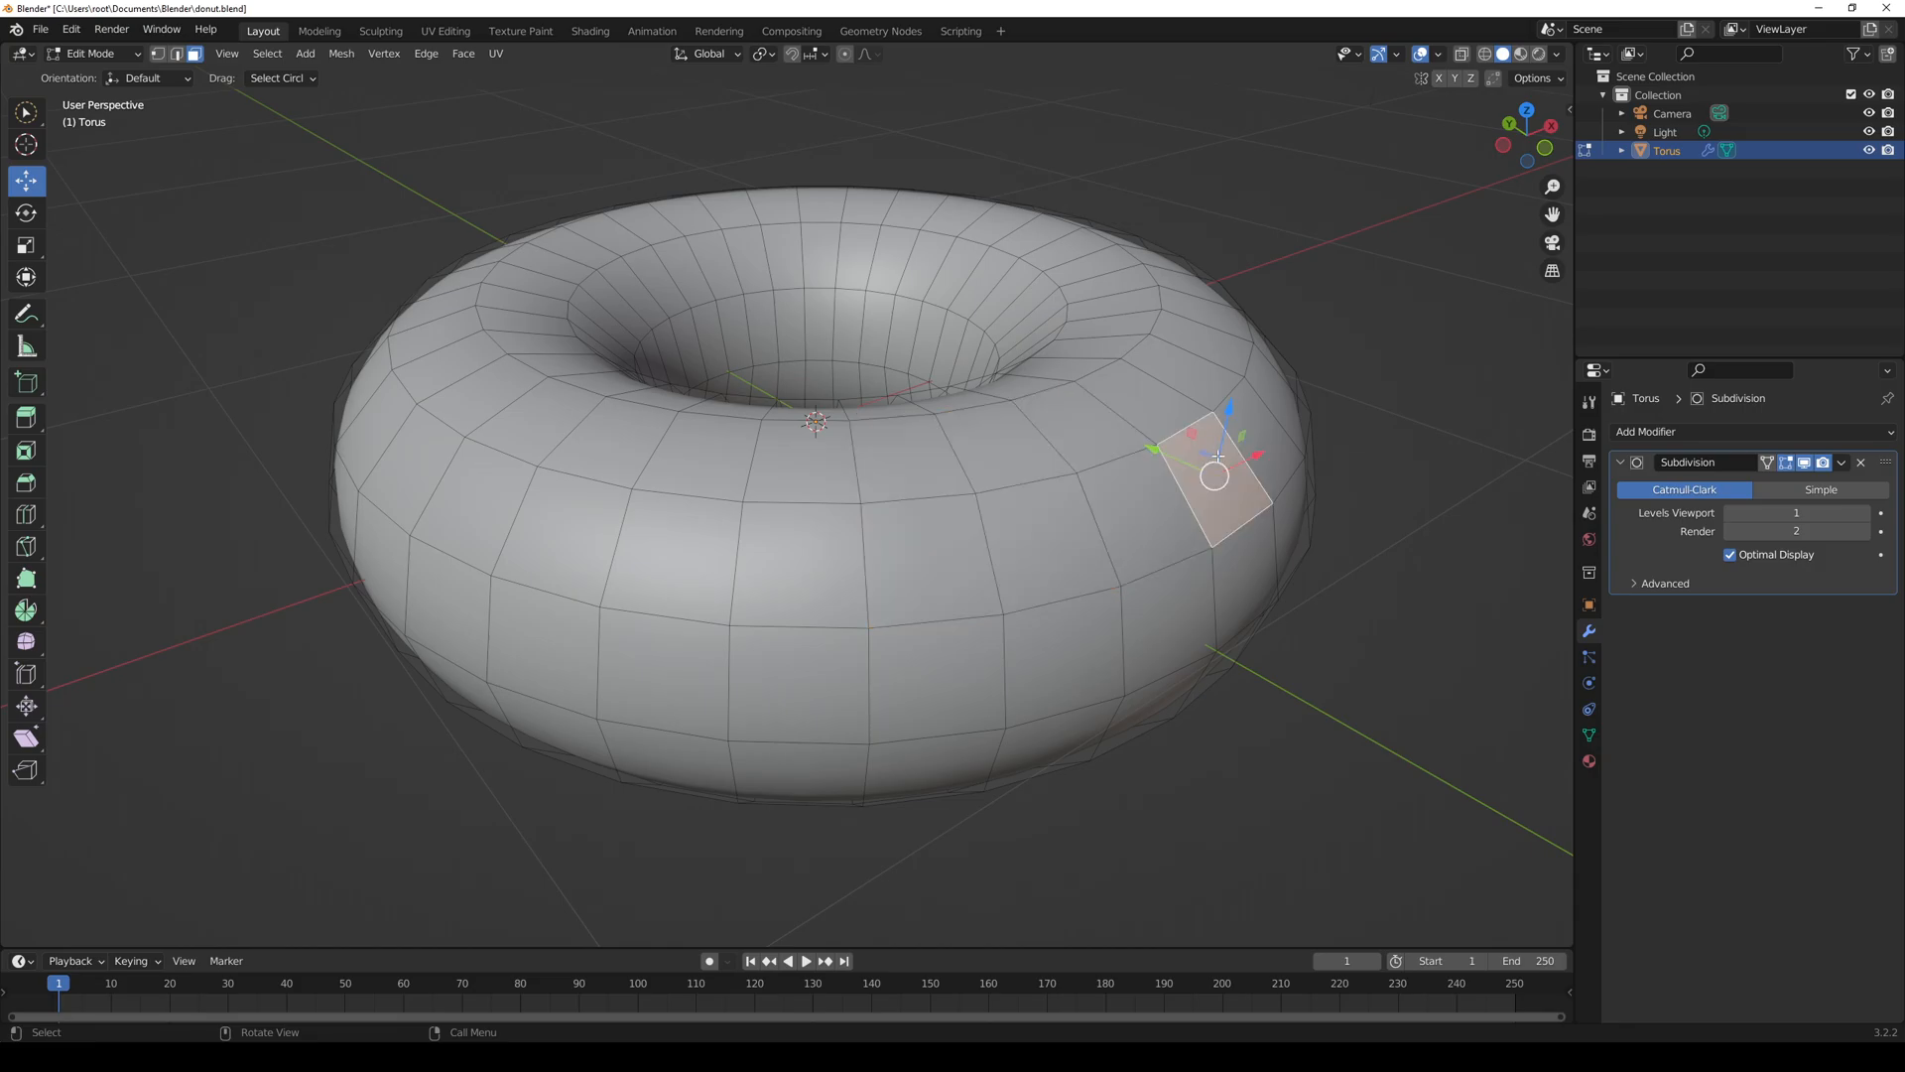
left_click(1154, 399)
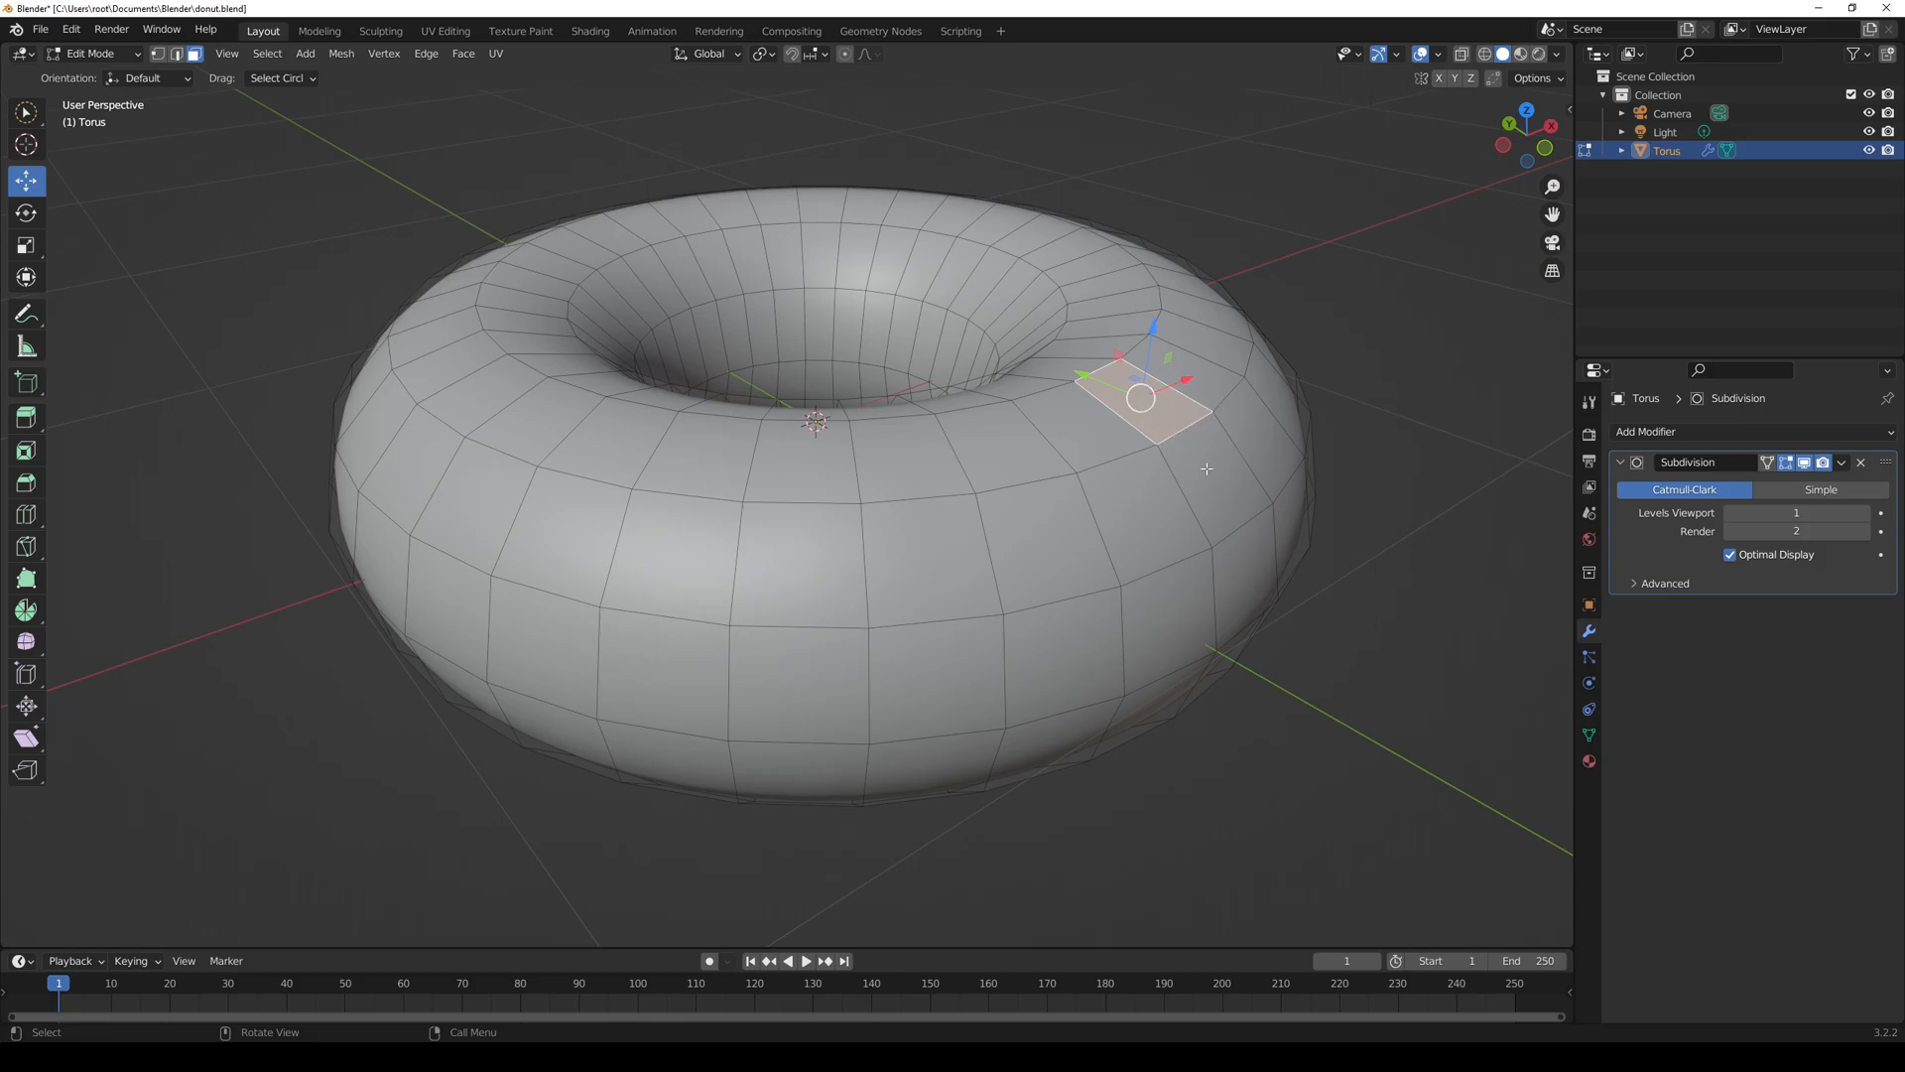
key("g")
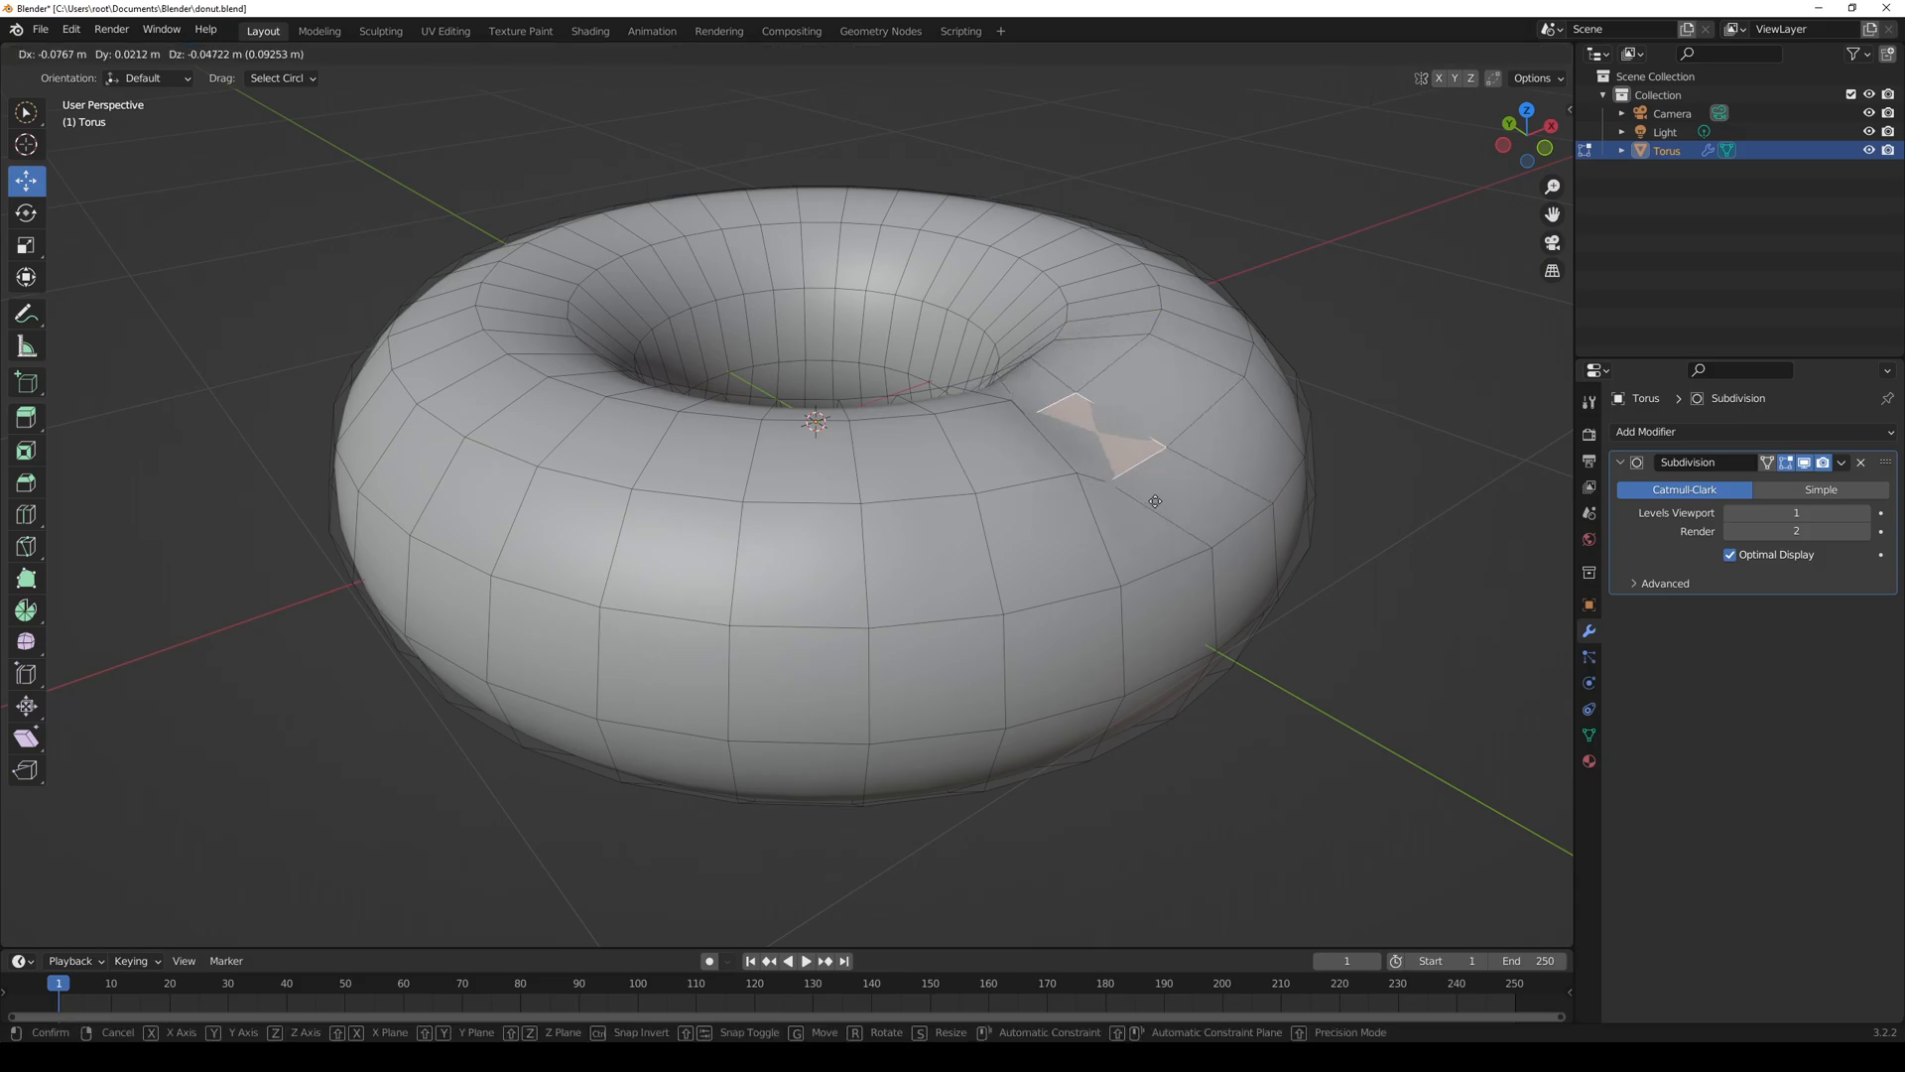
key("Escape")
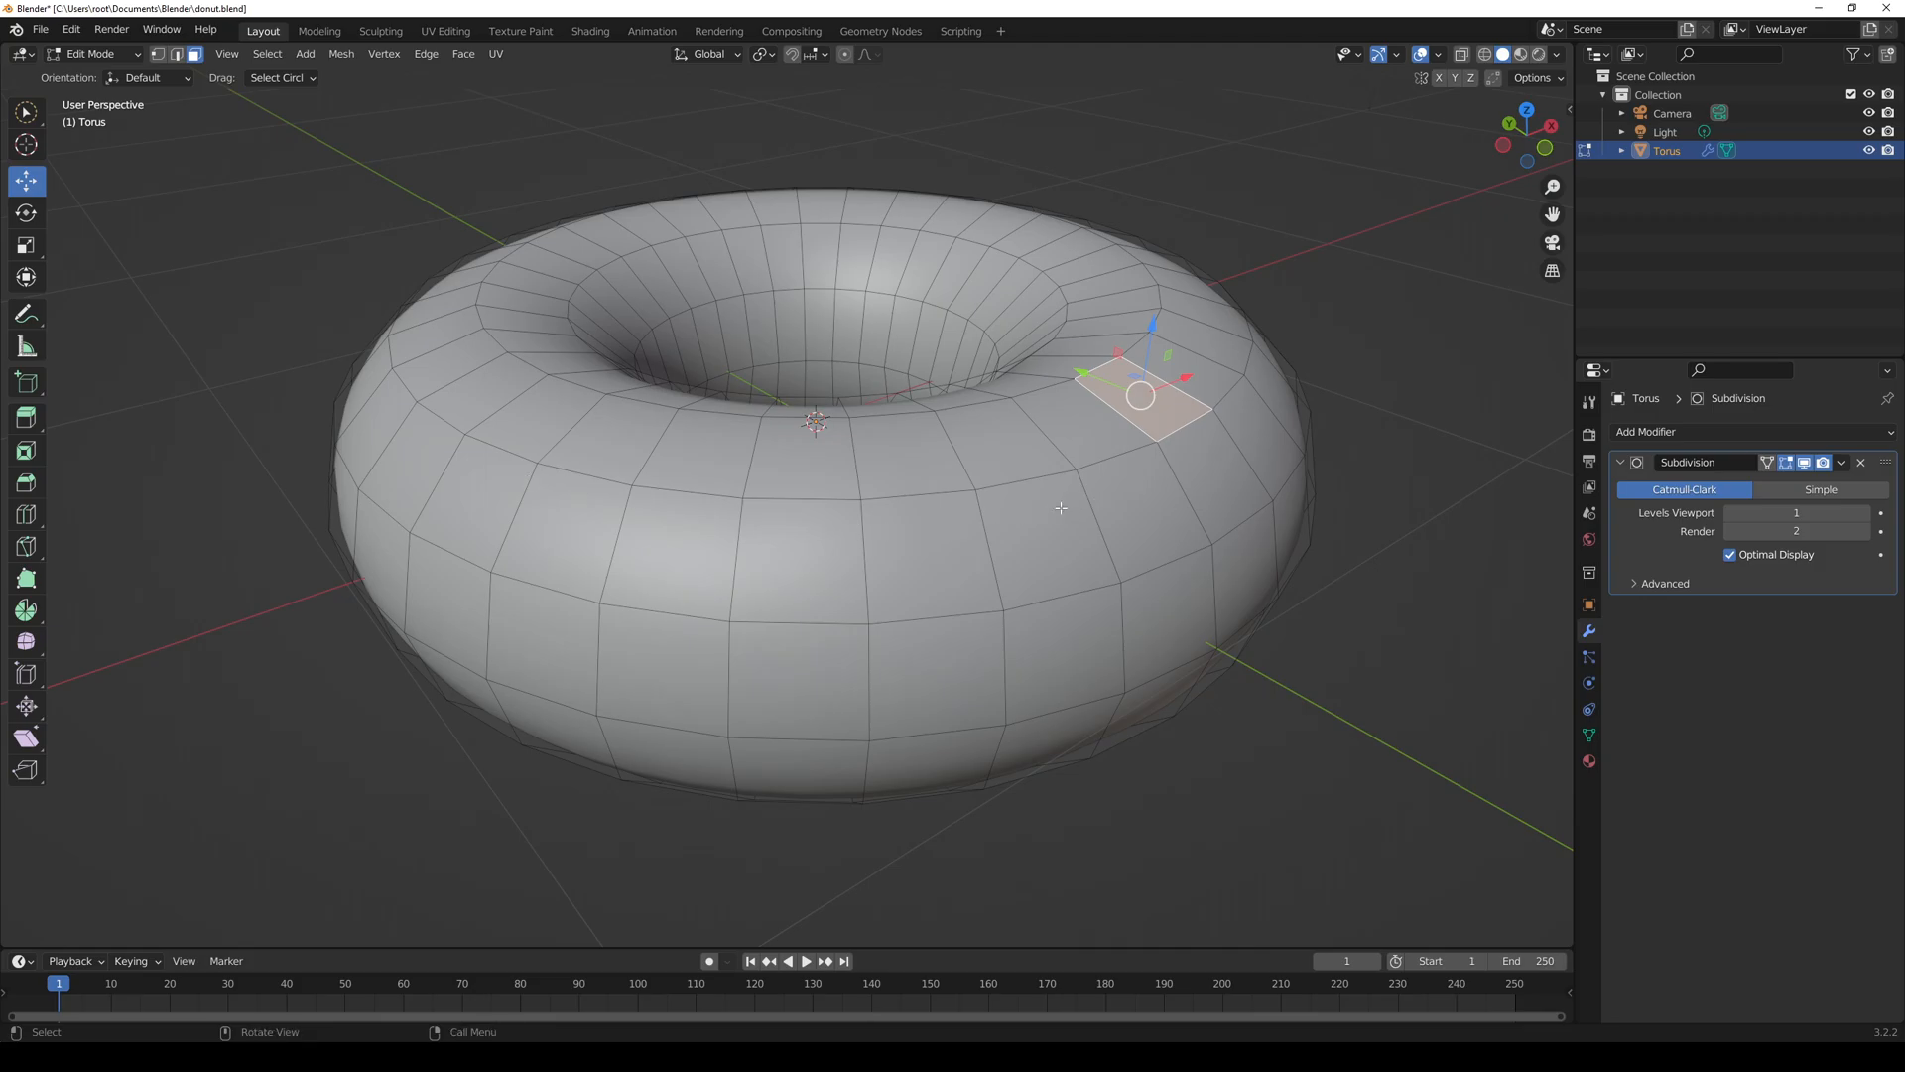
- Select a single face on the torus's upper near side and cancel a trial vertex extrusion of it
left_click(1005, 444)
left_click(1107, 428)
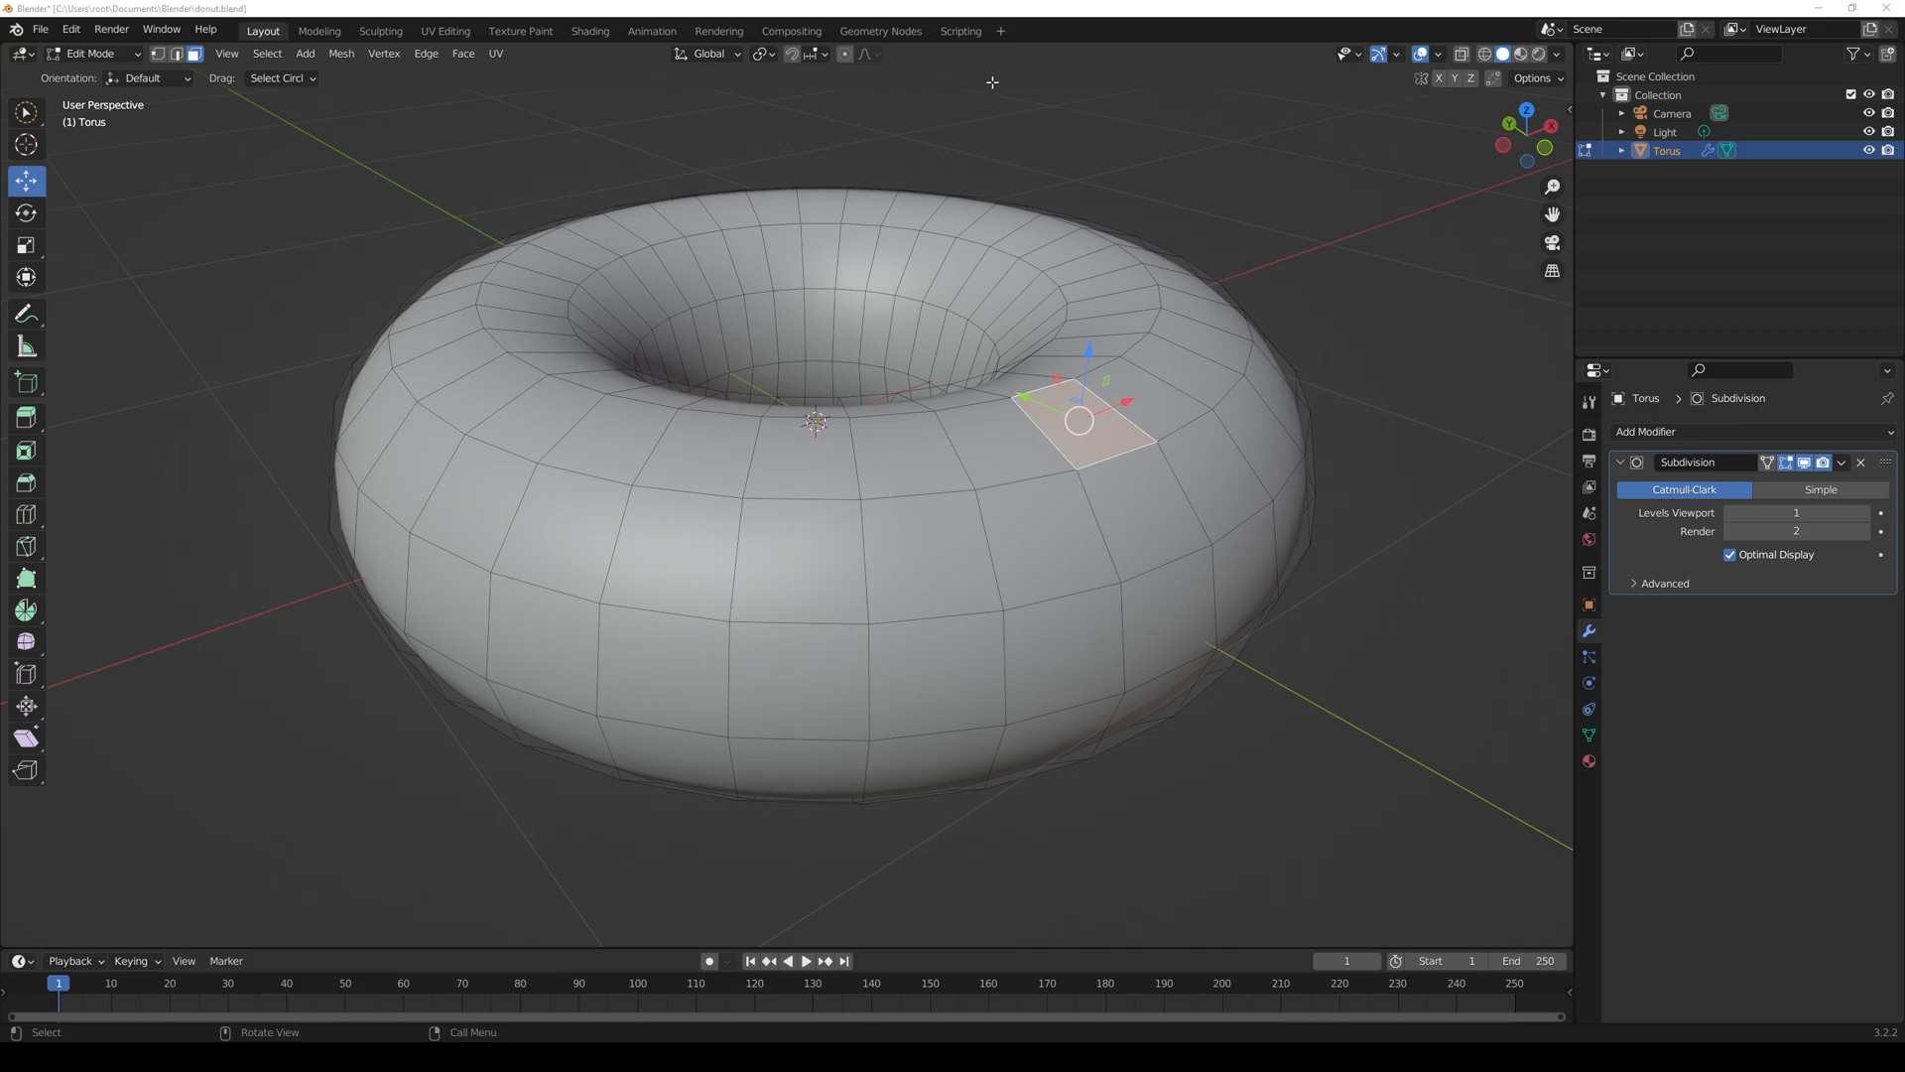
left_click(1357, 54)
left_click(455, 57)
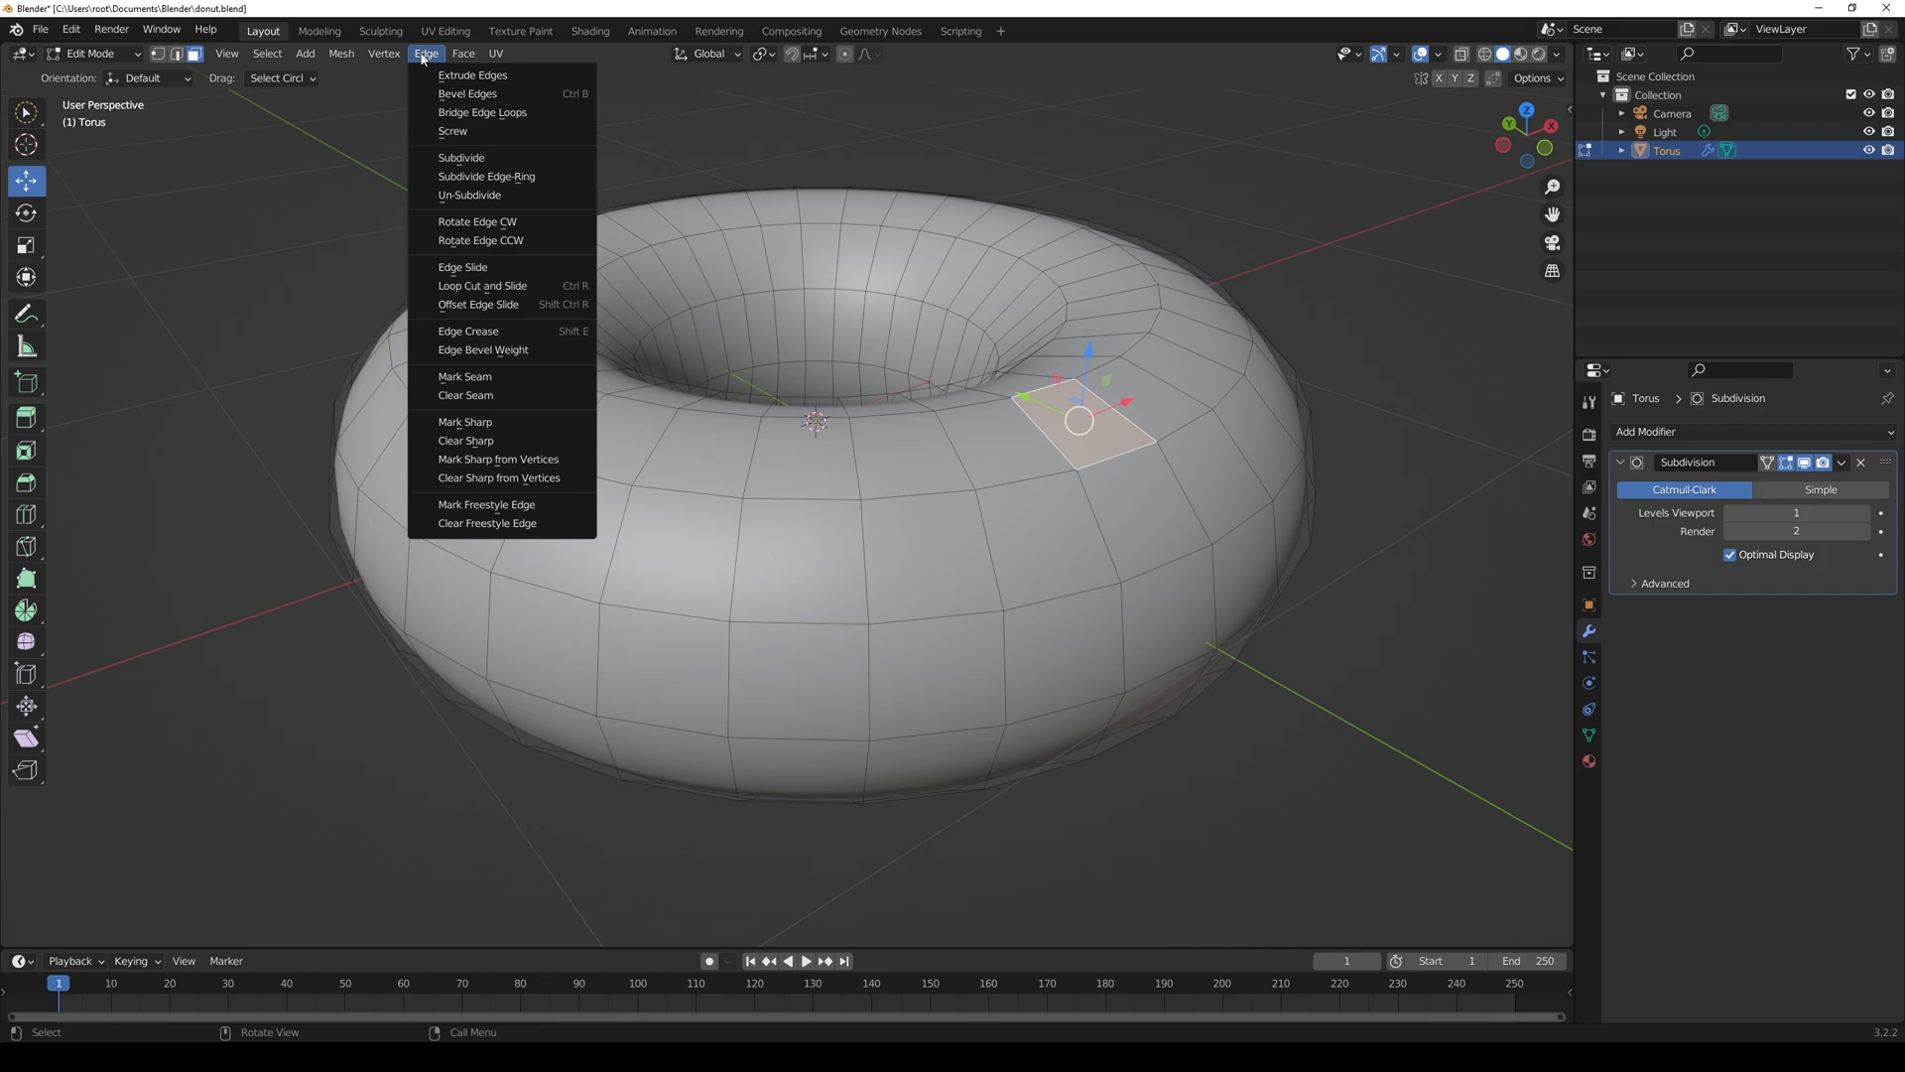
left_click(408, 75)
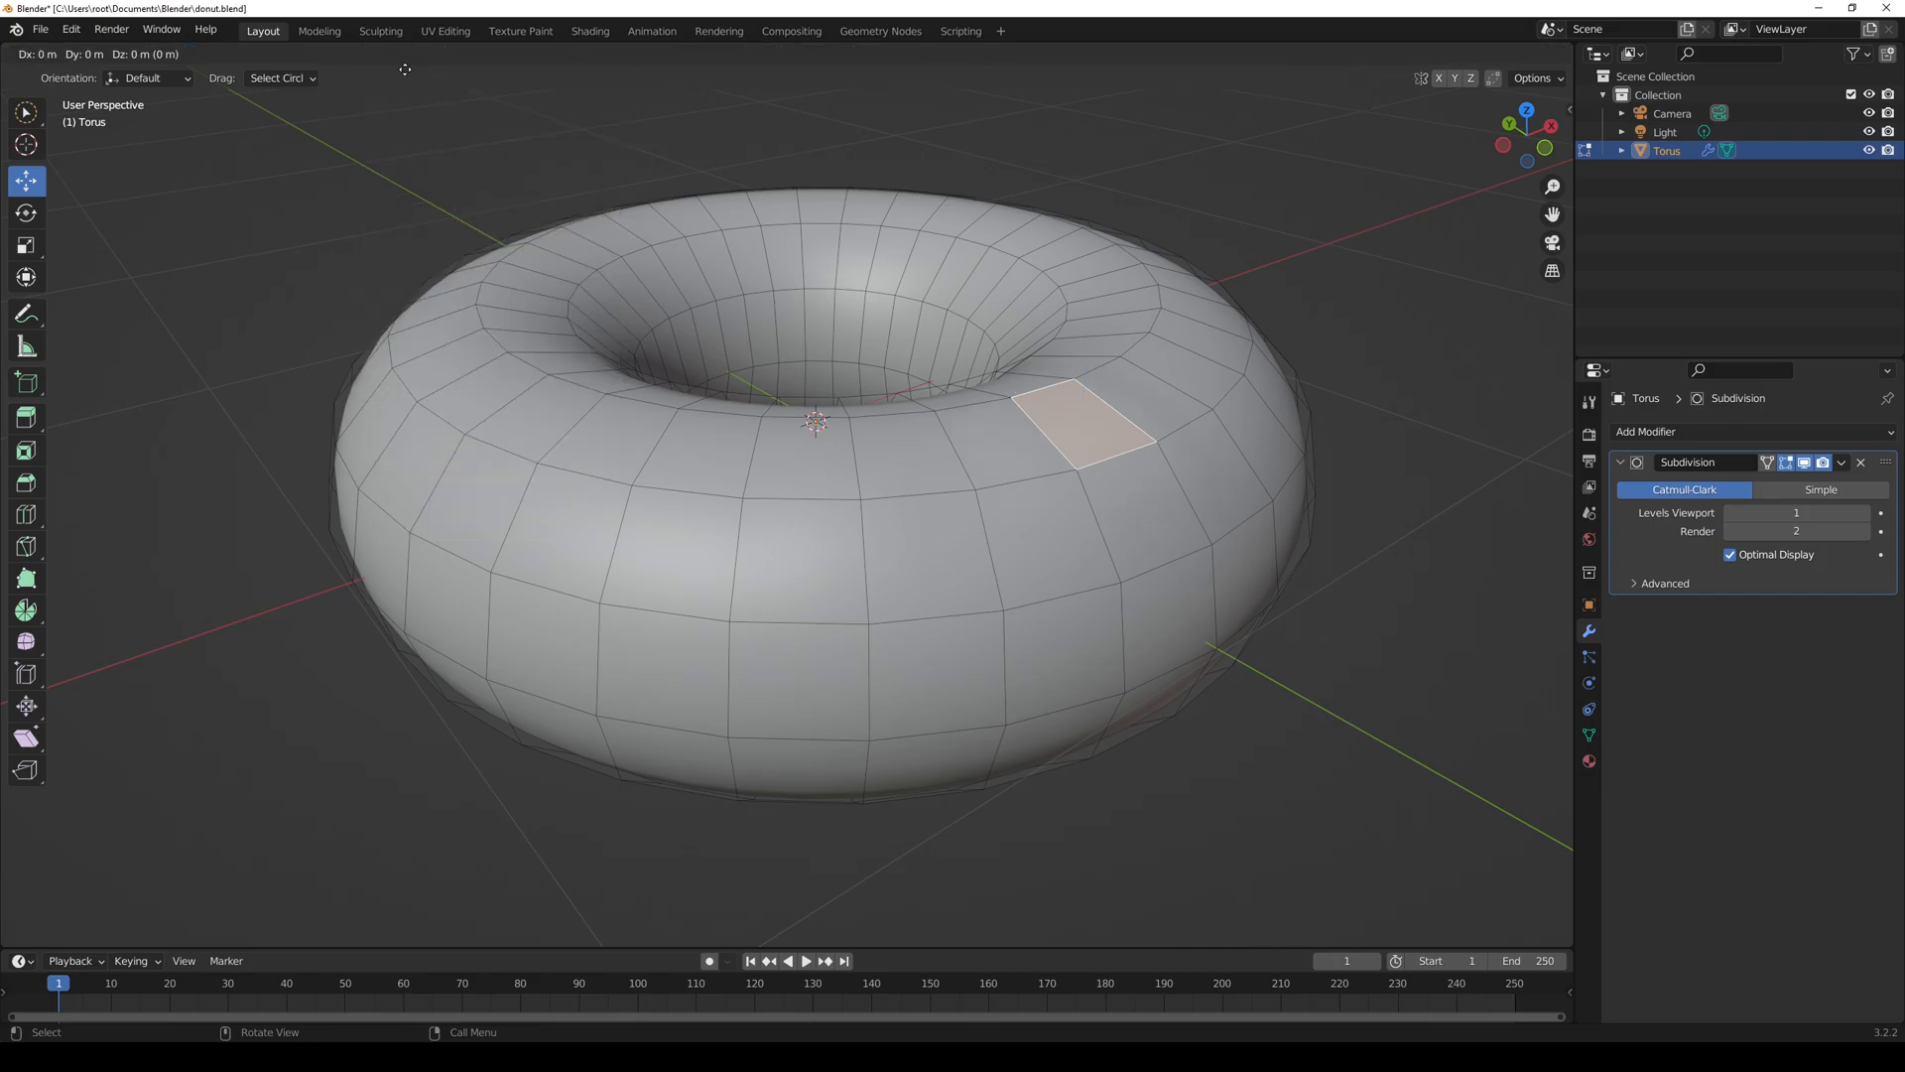
right_click(400, 924)
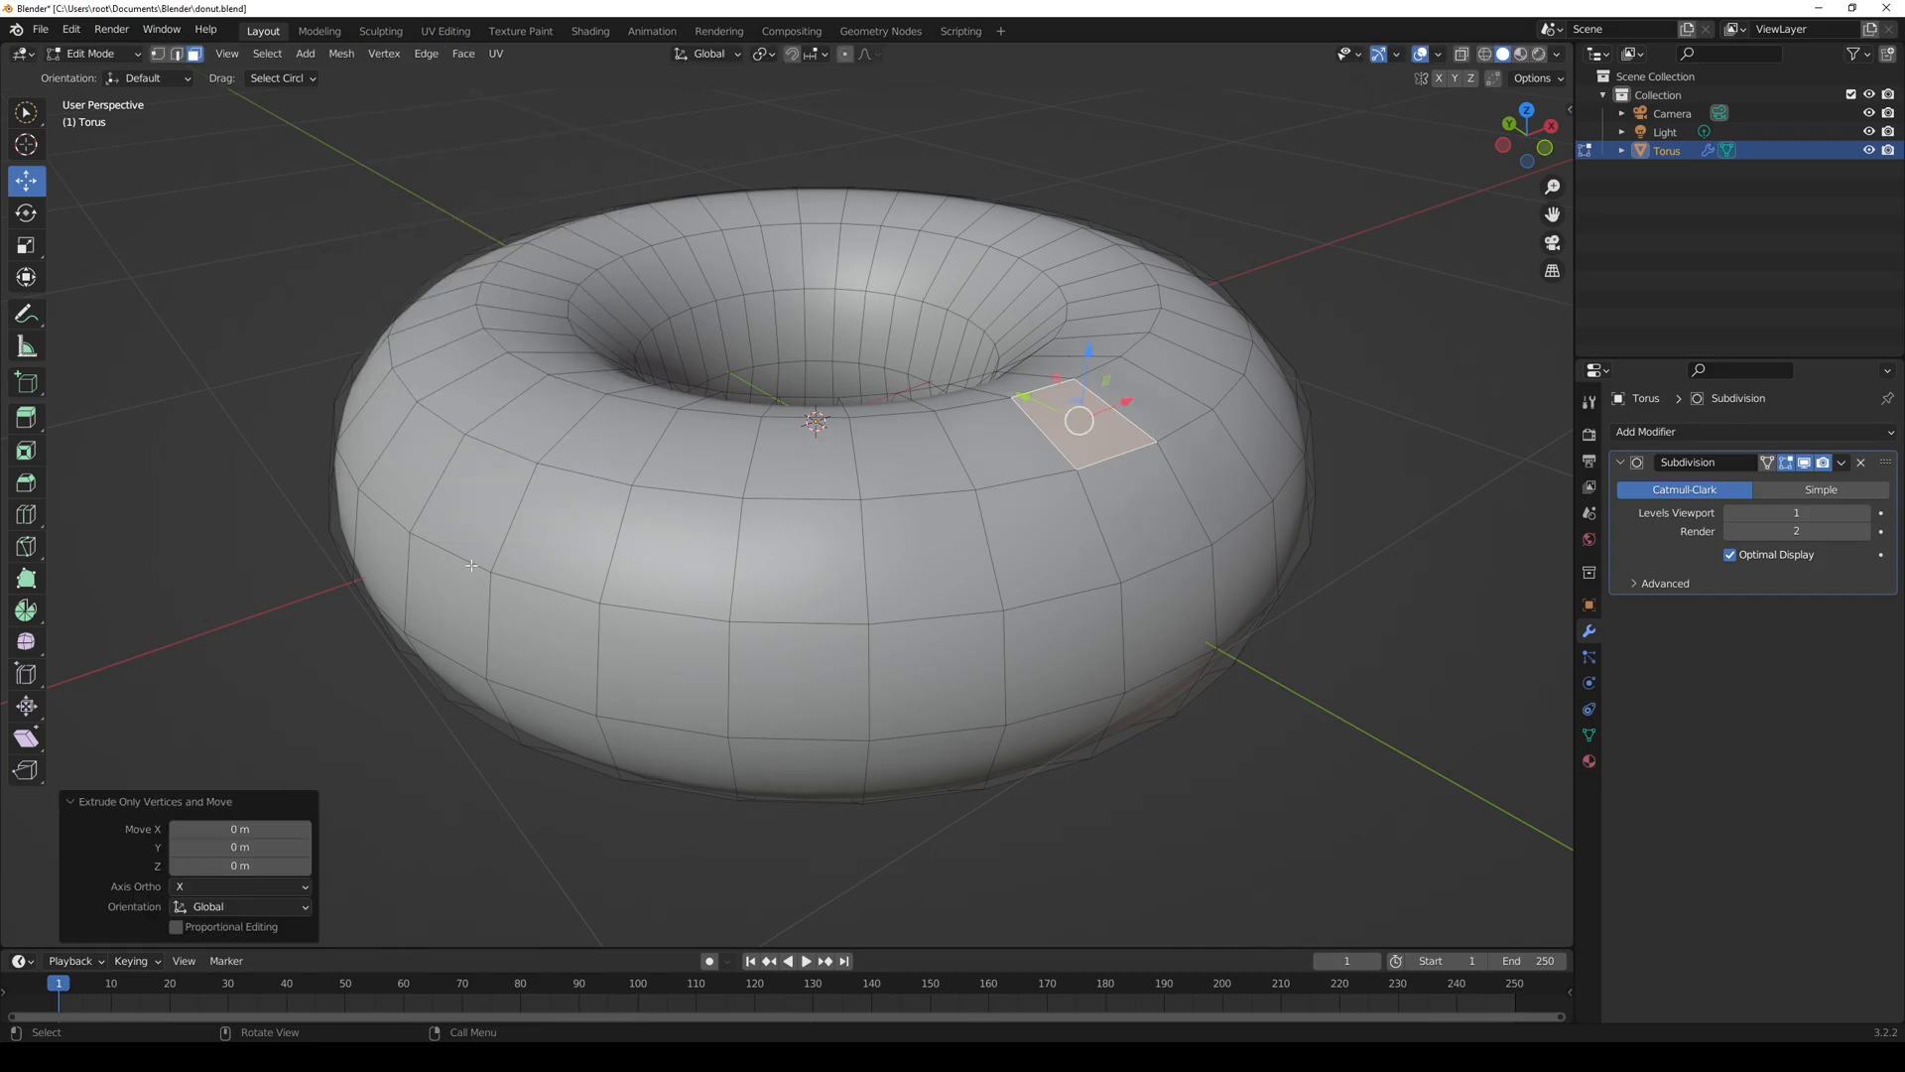
- Look through the mesh and selection commands, the drag-selection methods and the transform orientation choices
left_click(387, 55)
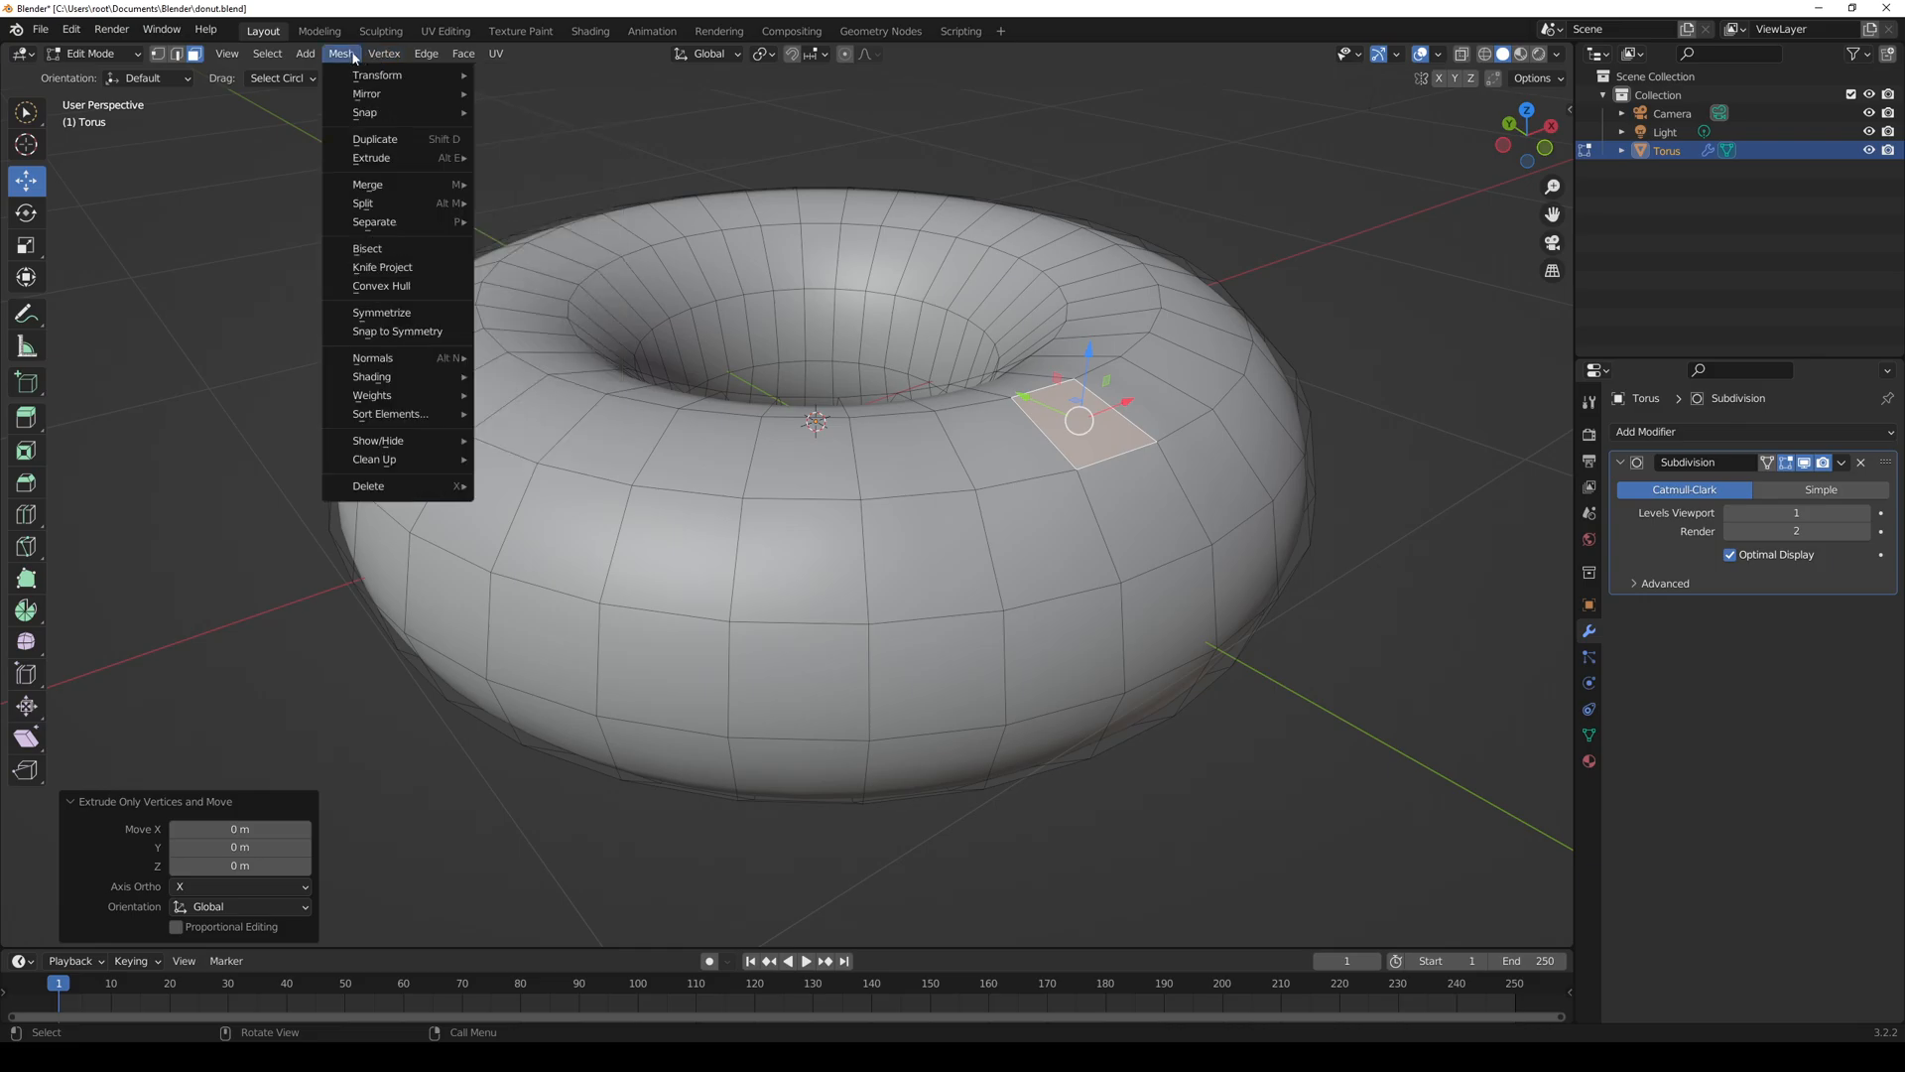
mouse_move(319, 60)
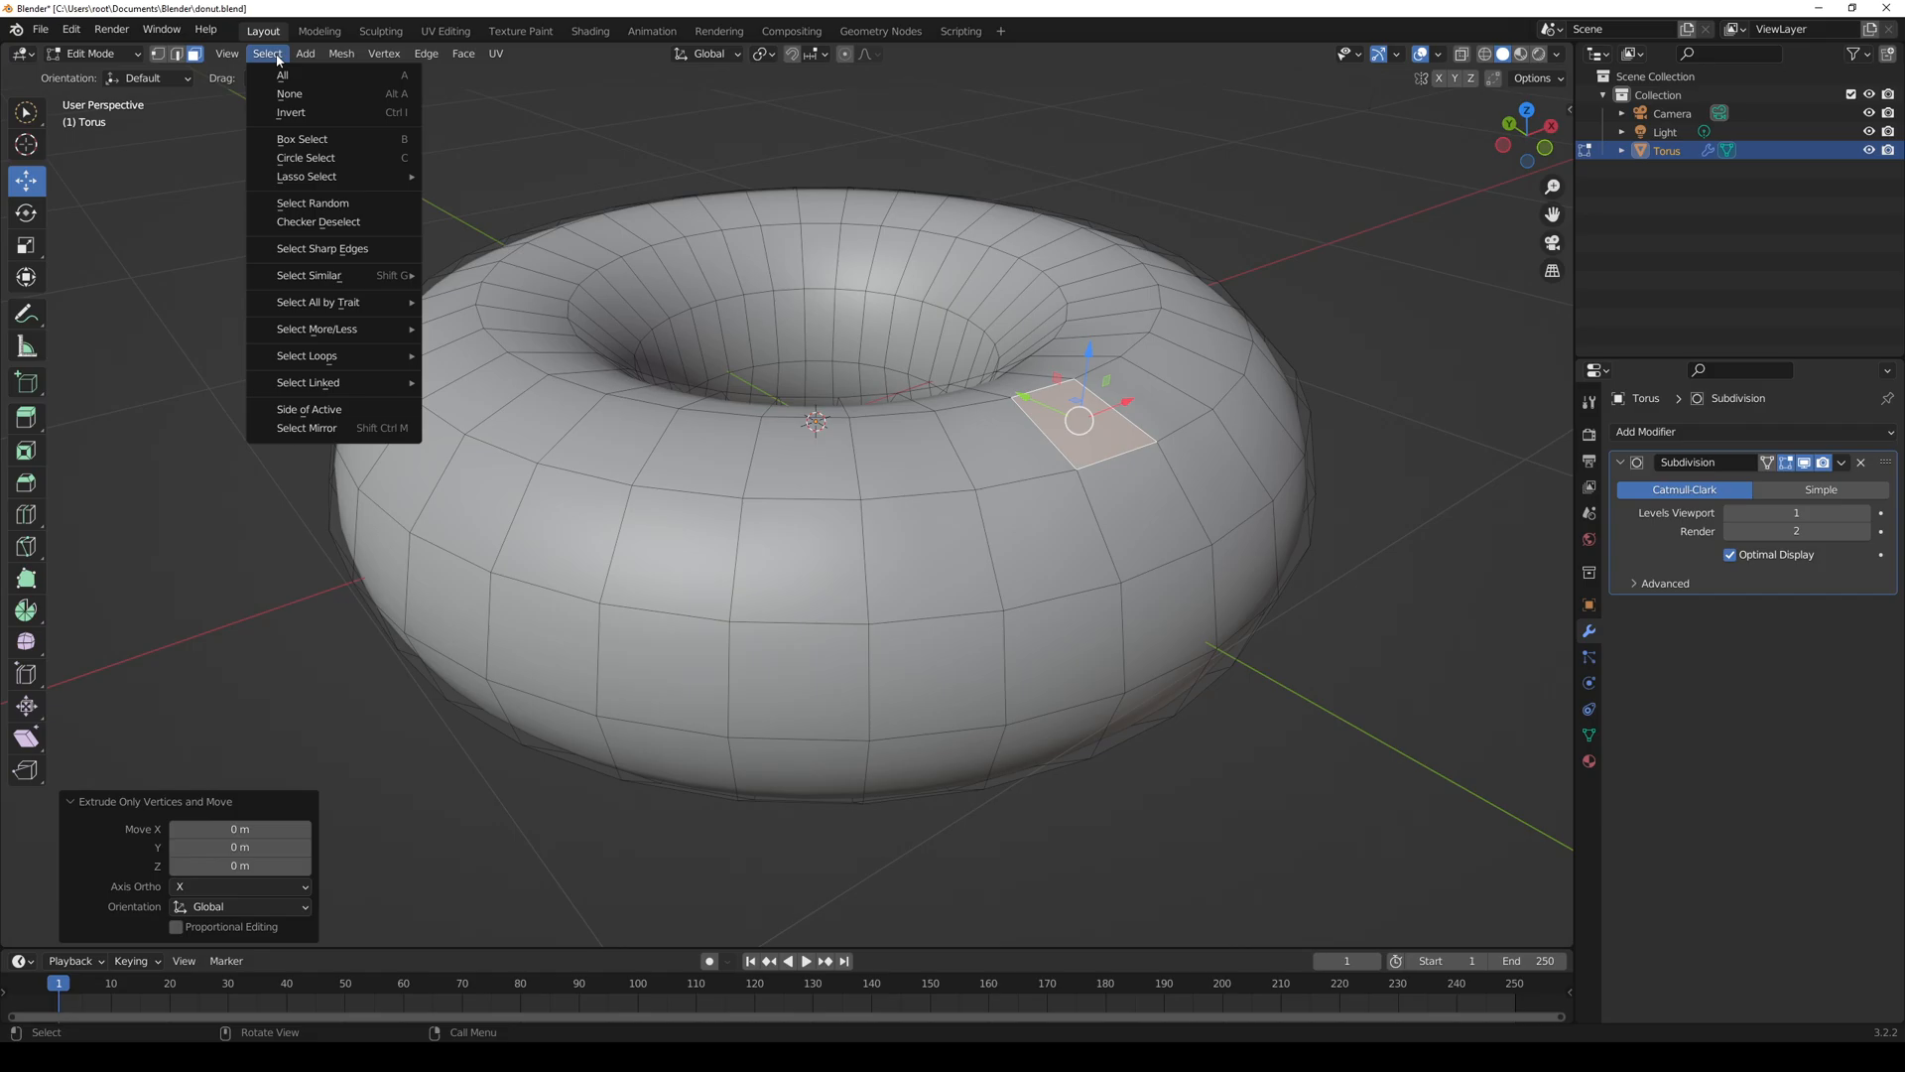
left_click(231, 60)
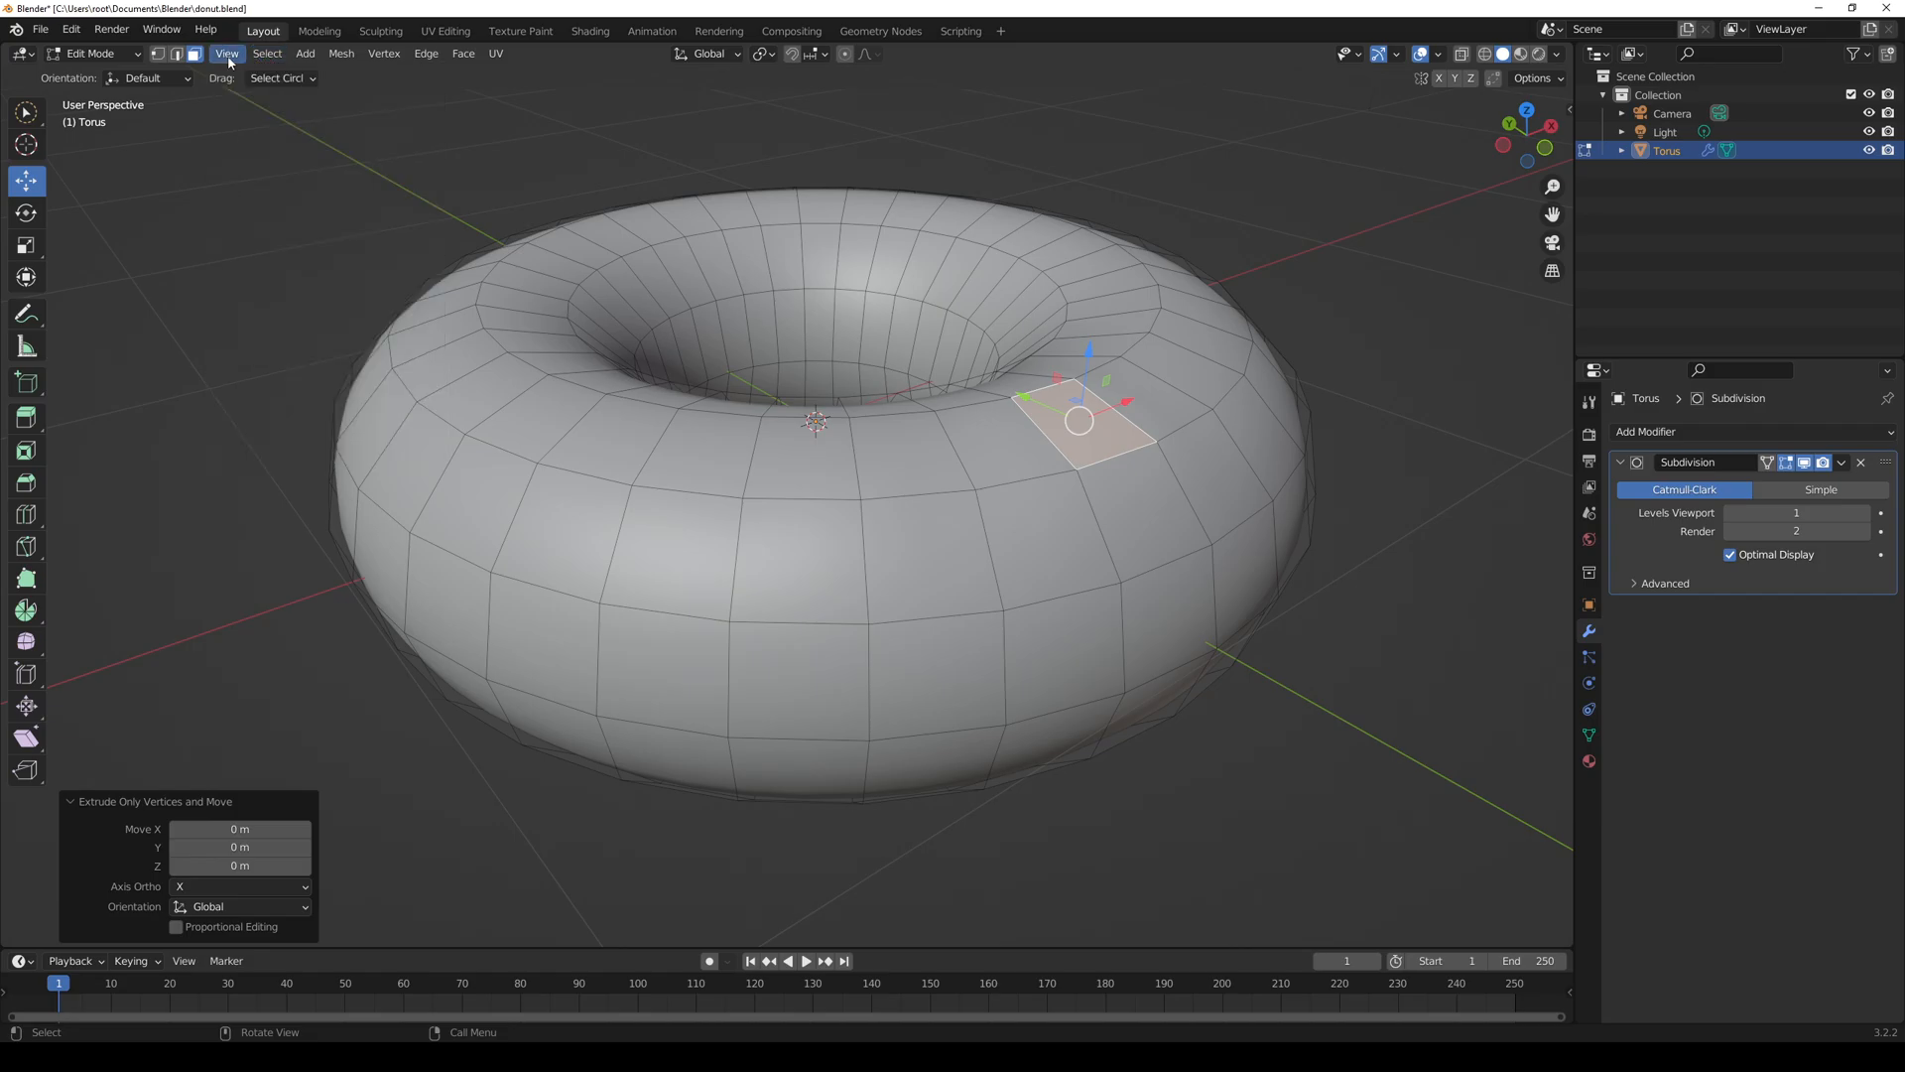
left_click(281, 80)
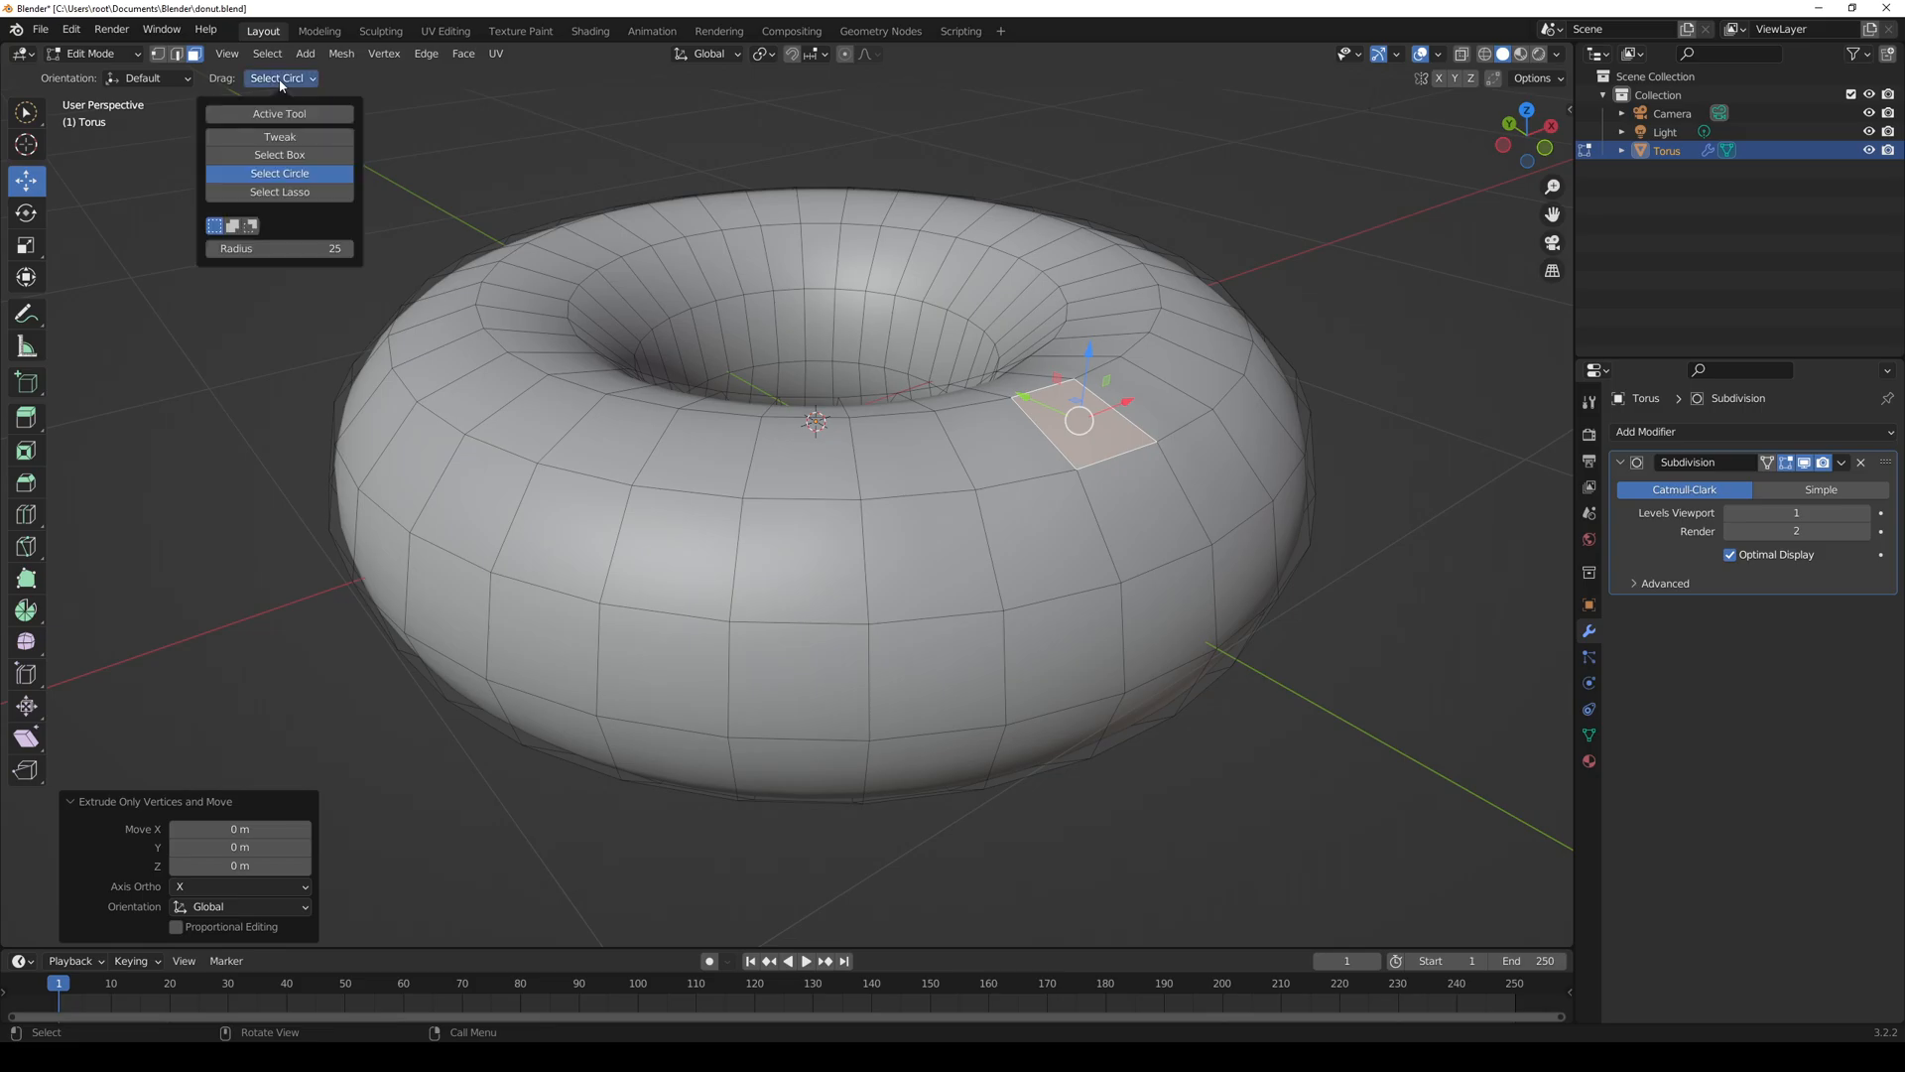
left_click(174, 80)
left_click(190, 79)
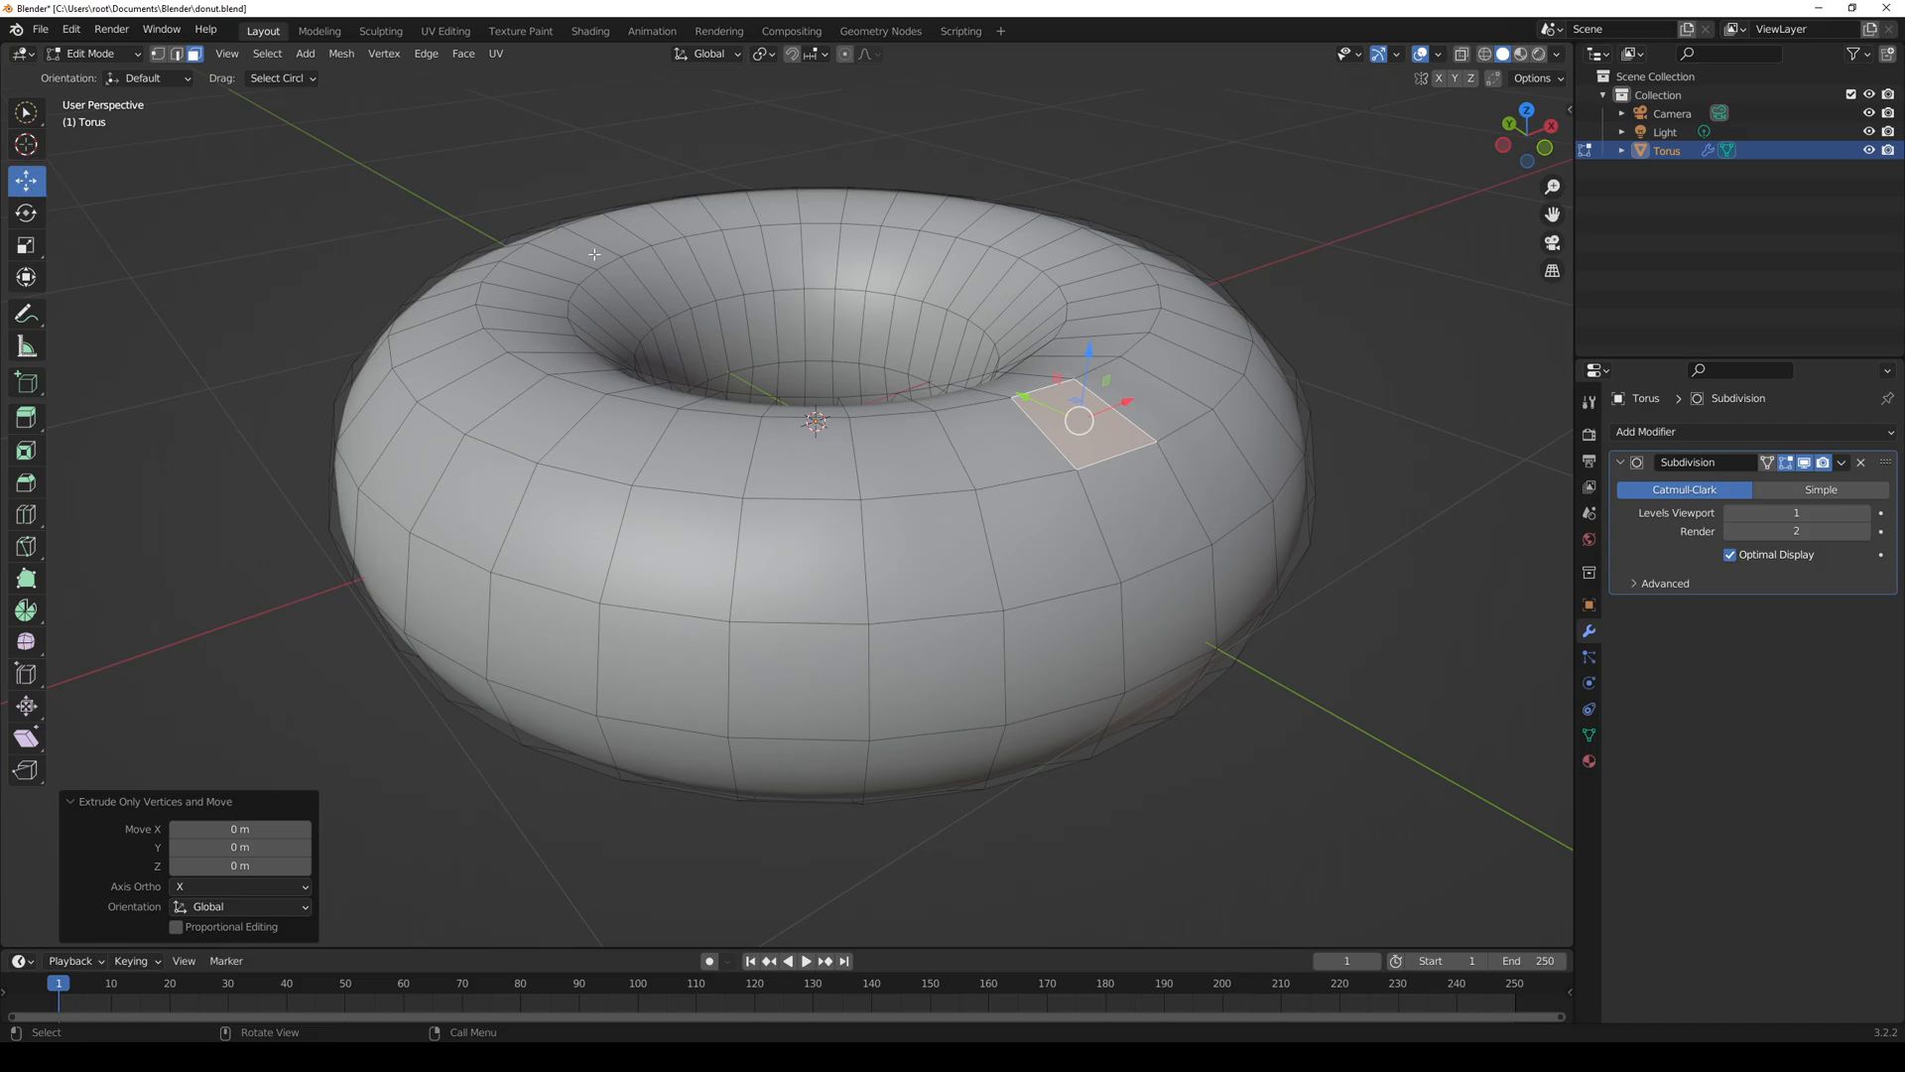
- Examine the torus's data and modifiers in the scene hierarchy and its face commands, and clear the face selection
left_click(1622, 150)
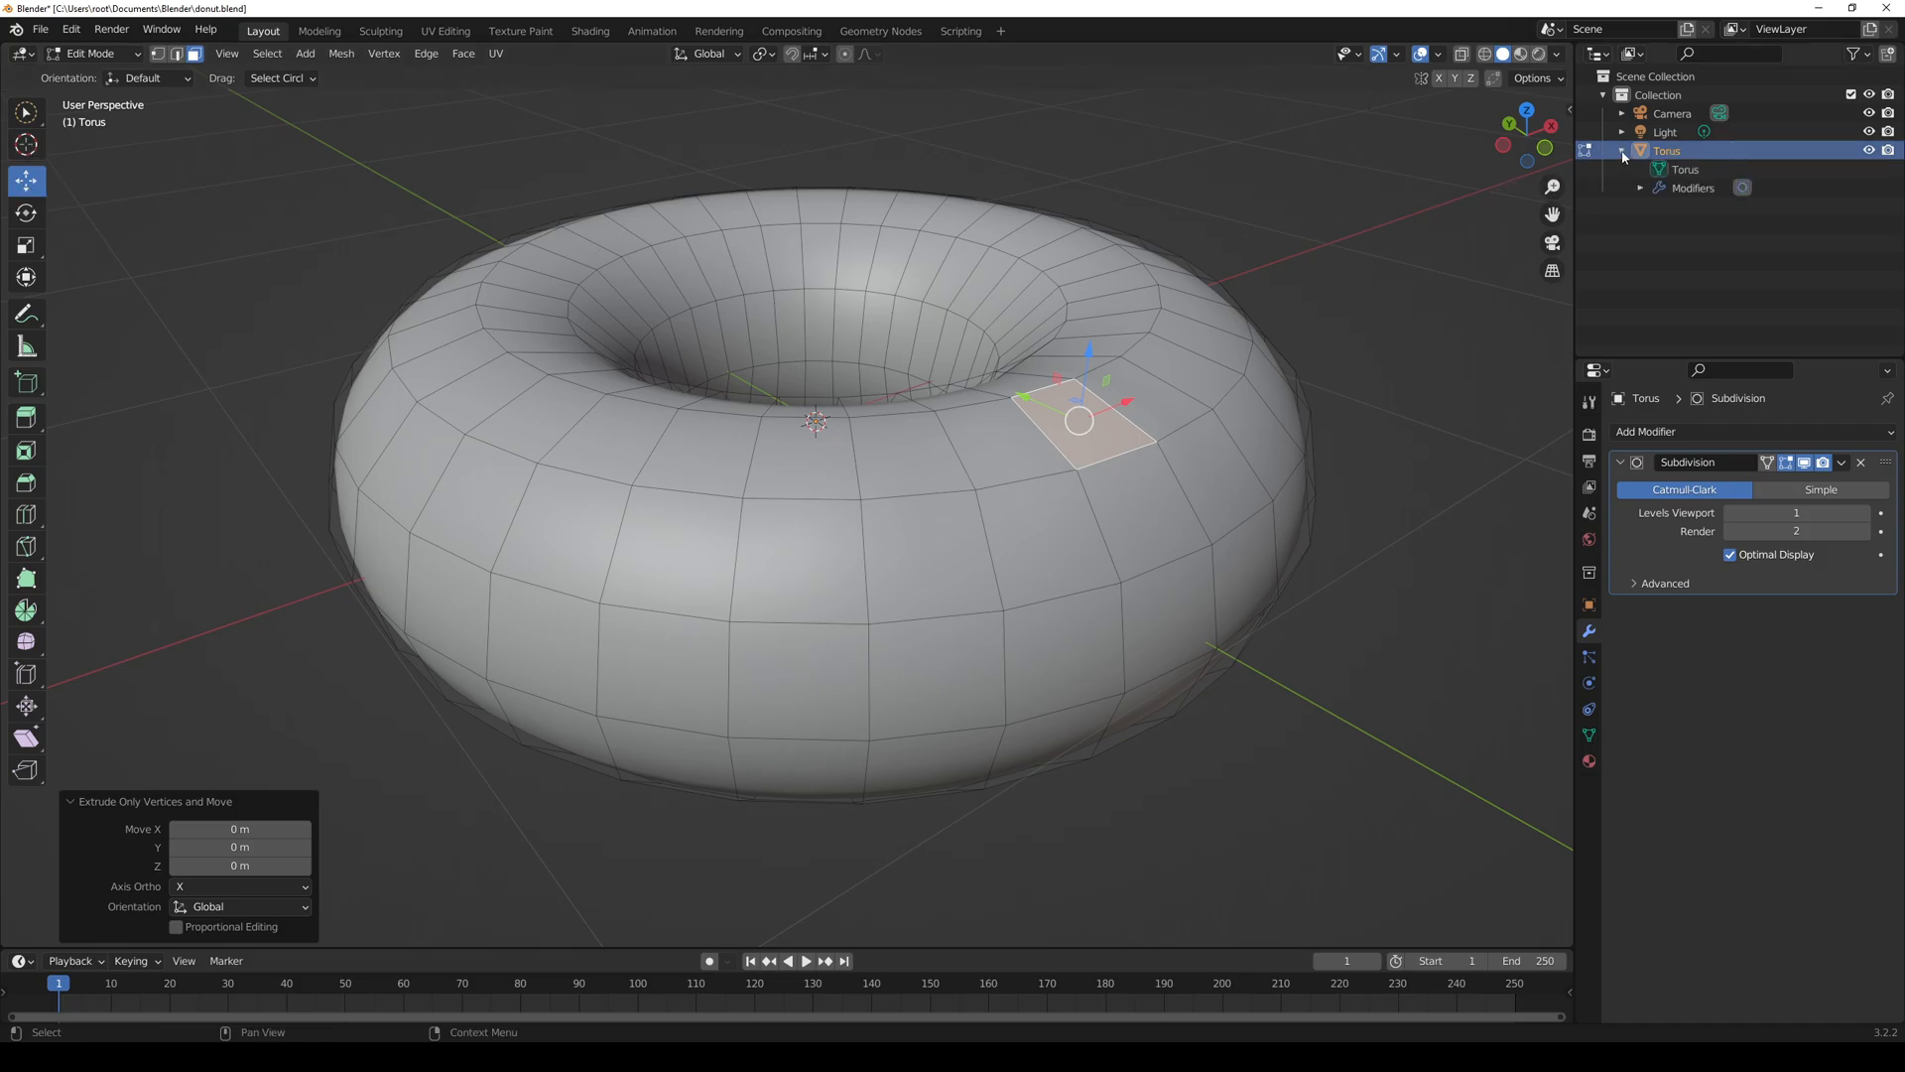
left_click(1640, 188)
left_click(1624, 150)
right_click(1241, 434)
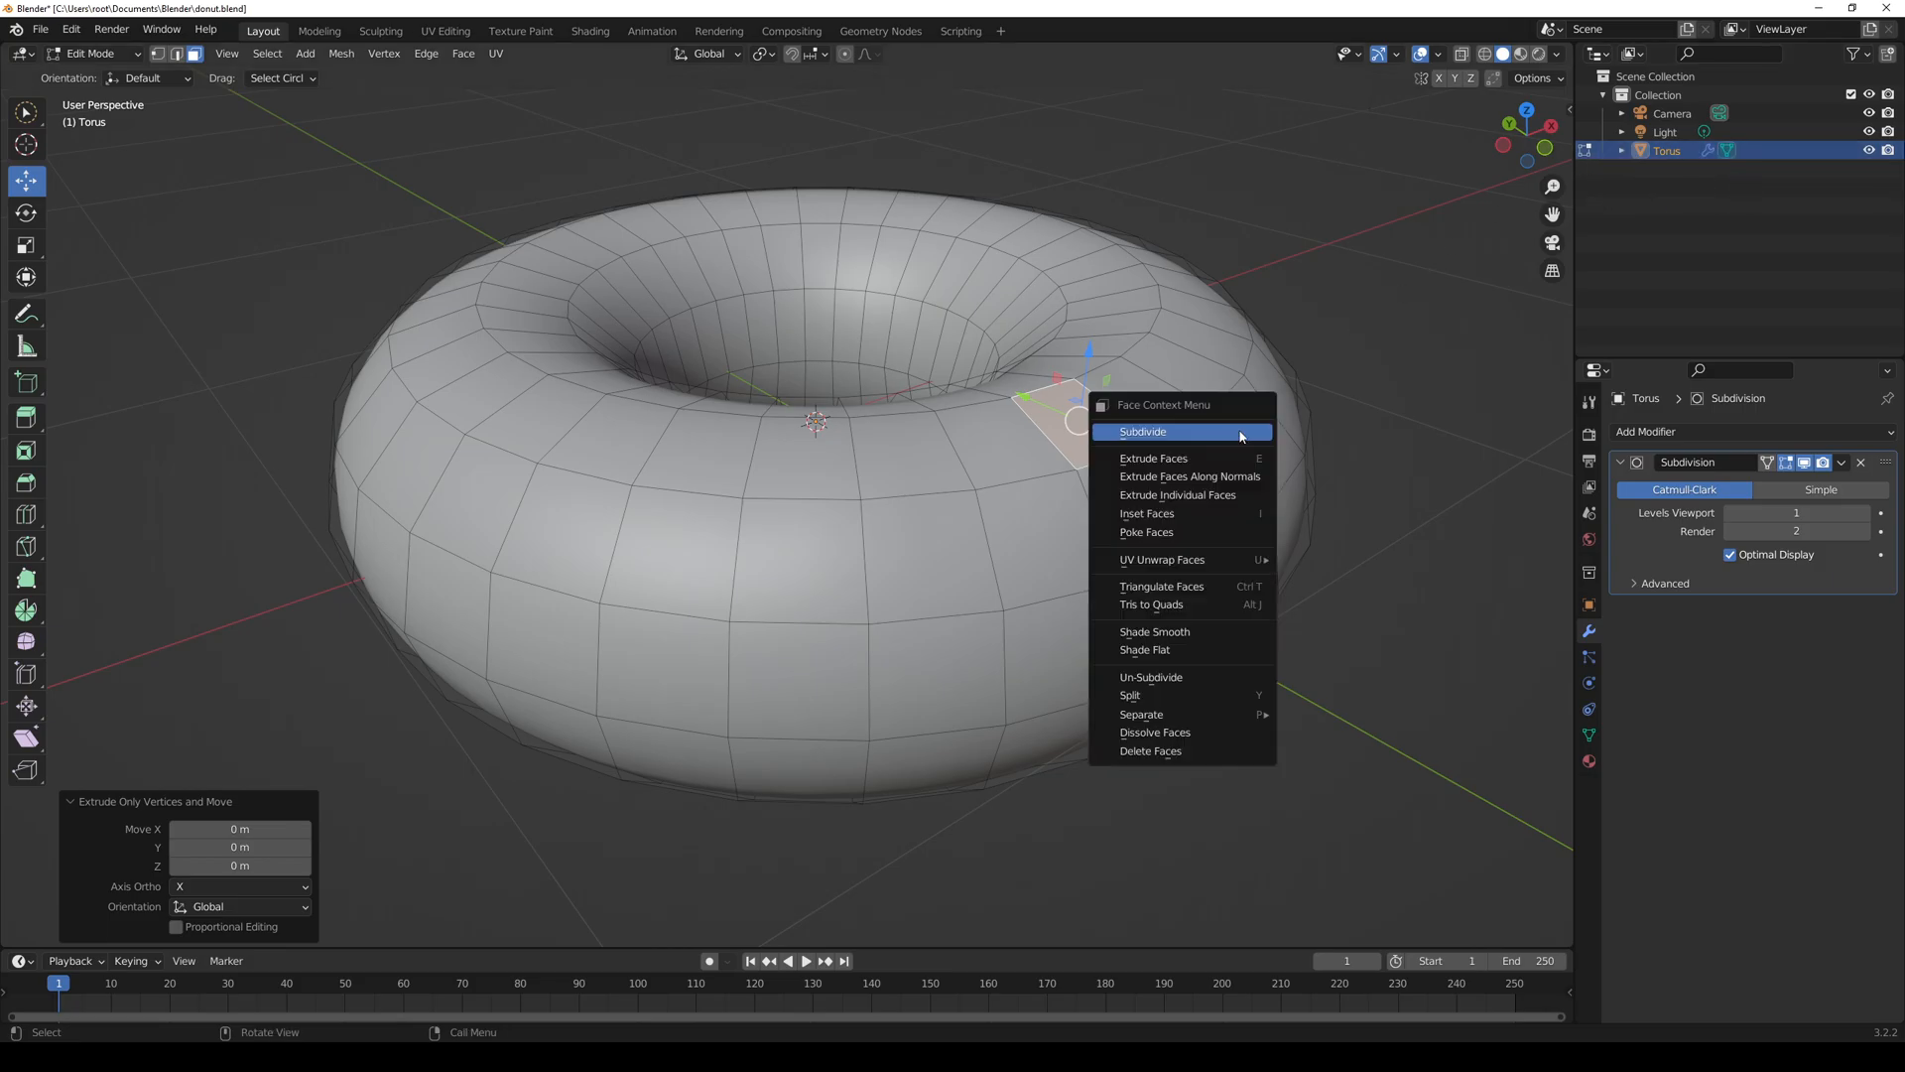
left_click(1375, 388)
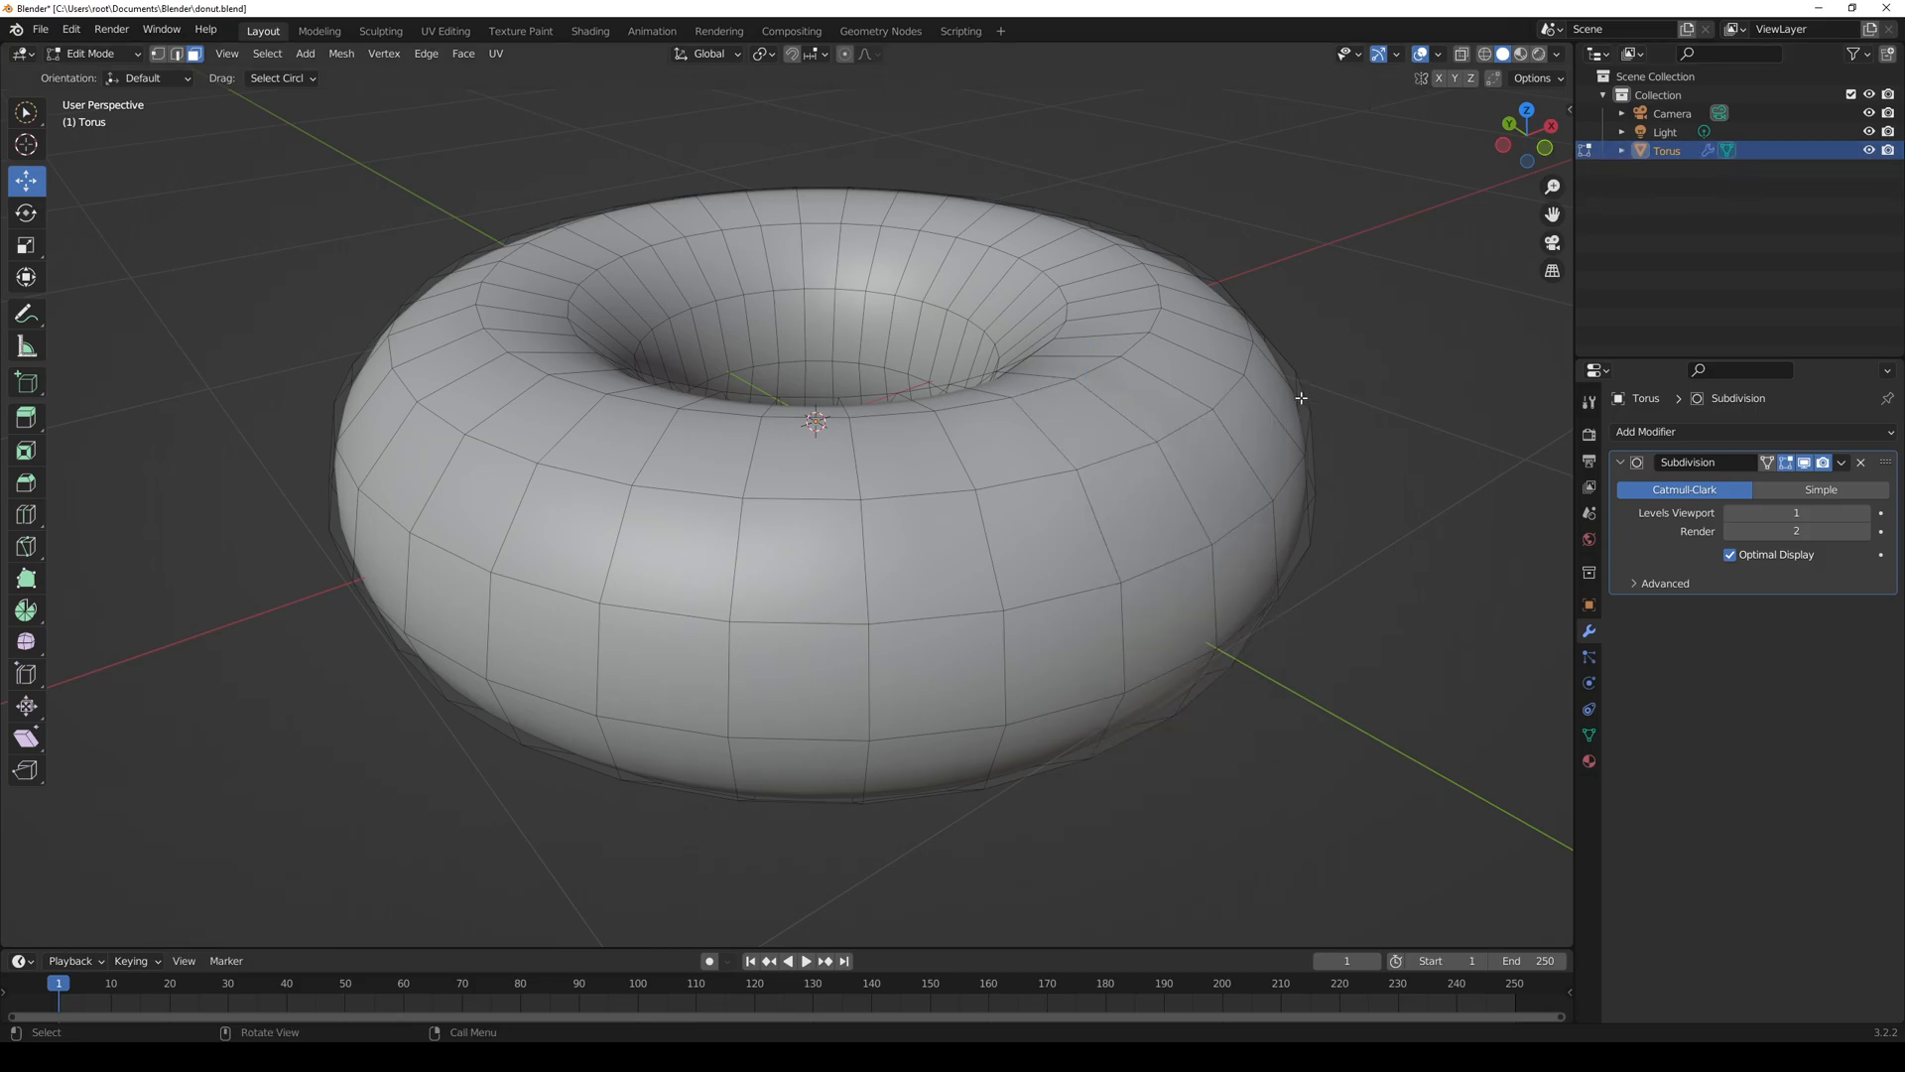
- Switch the torus to Object Mode and back to Edit Mode, and set the selection mode to vertices
key("Tab")
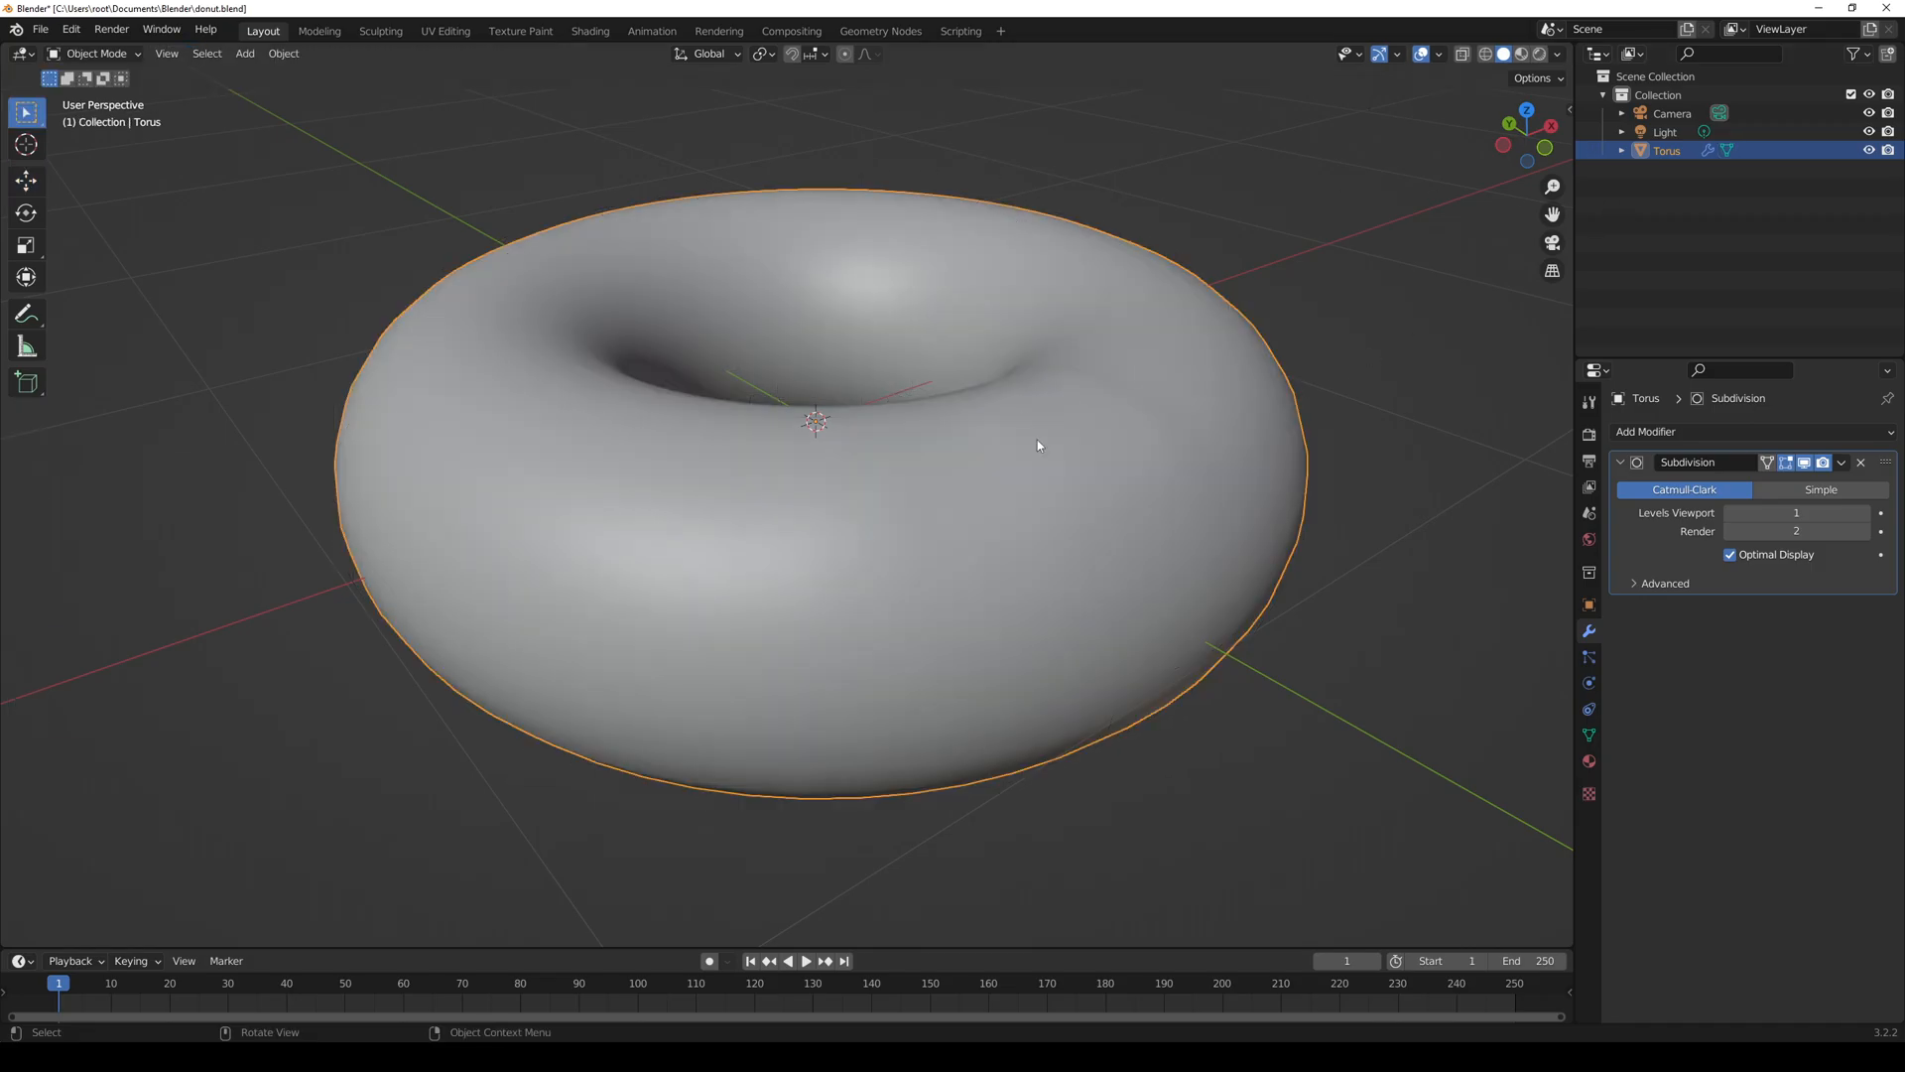
left_click(96, 53)
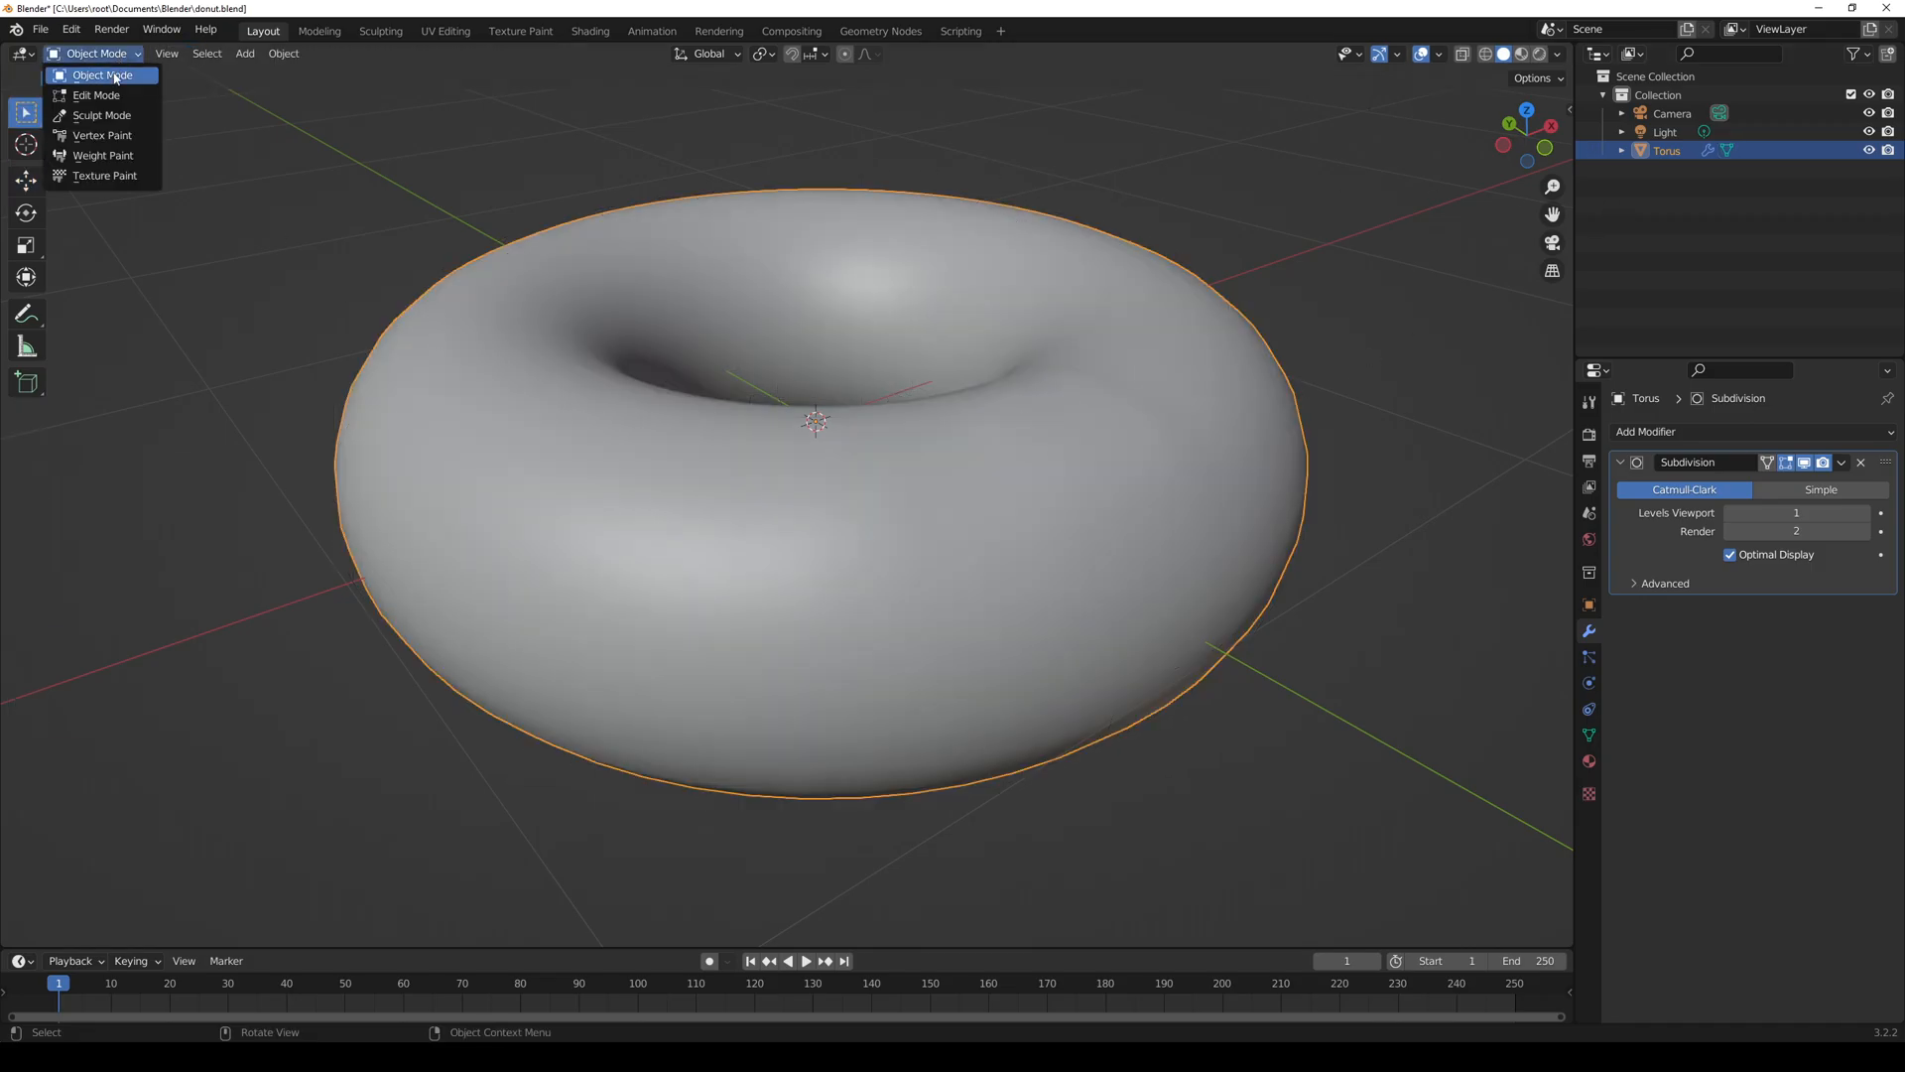
left_click(112, 92)
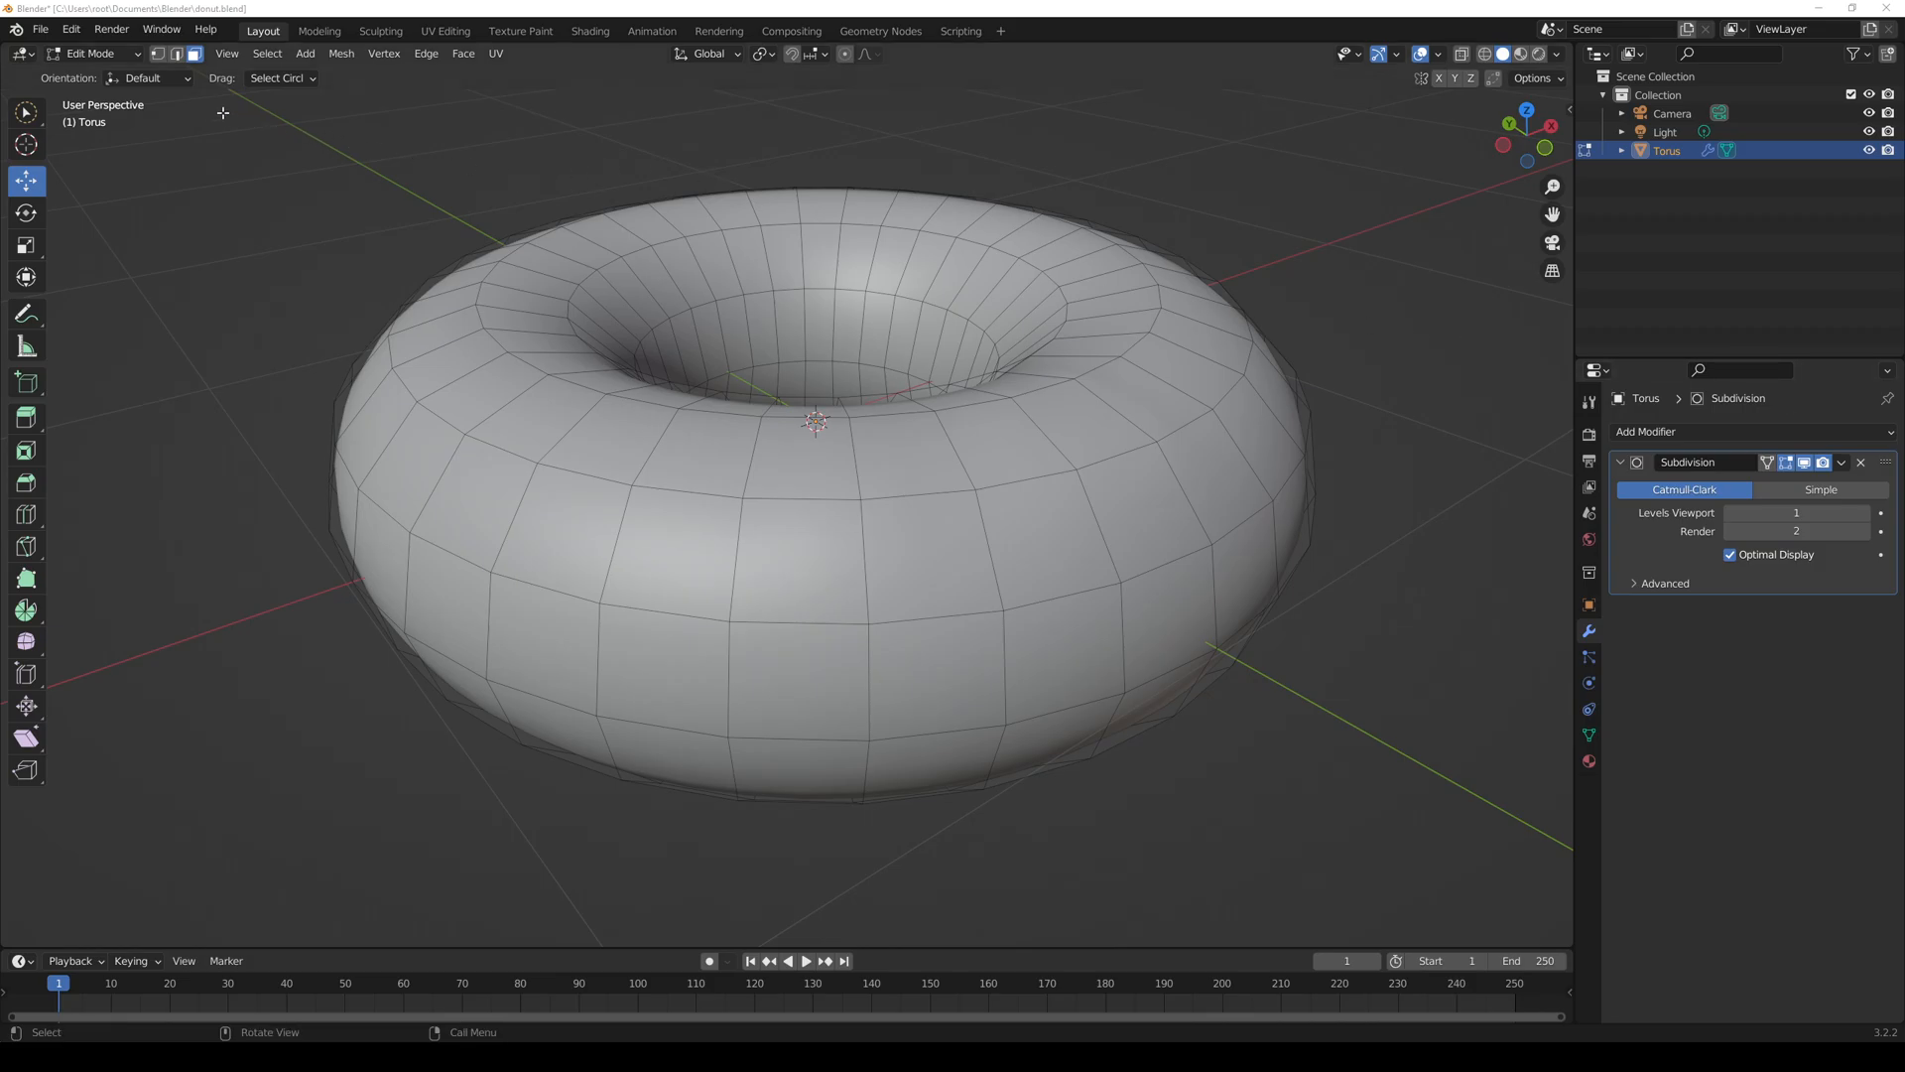
left_click(161, 60)
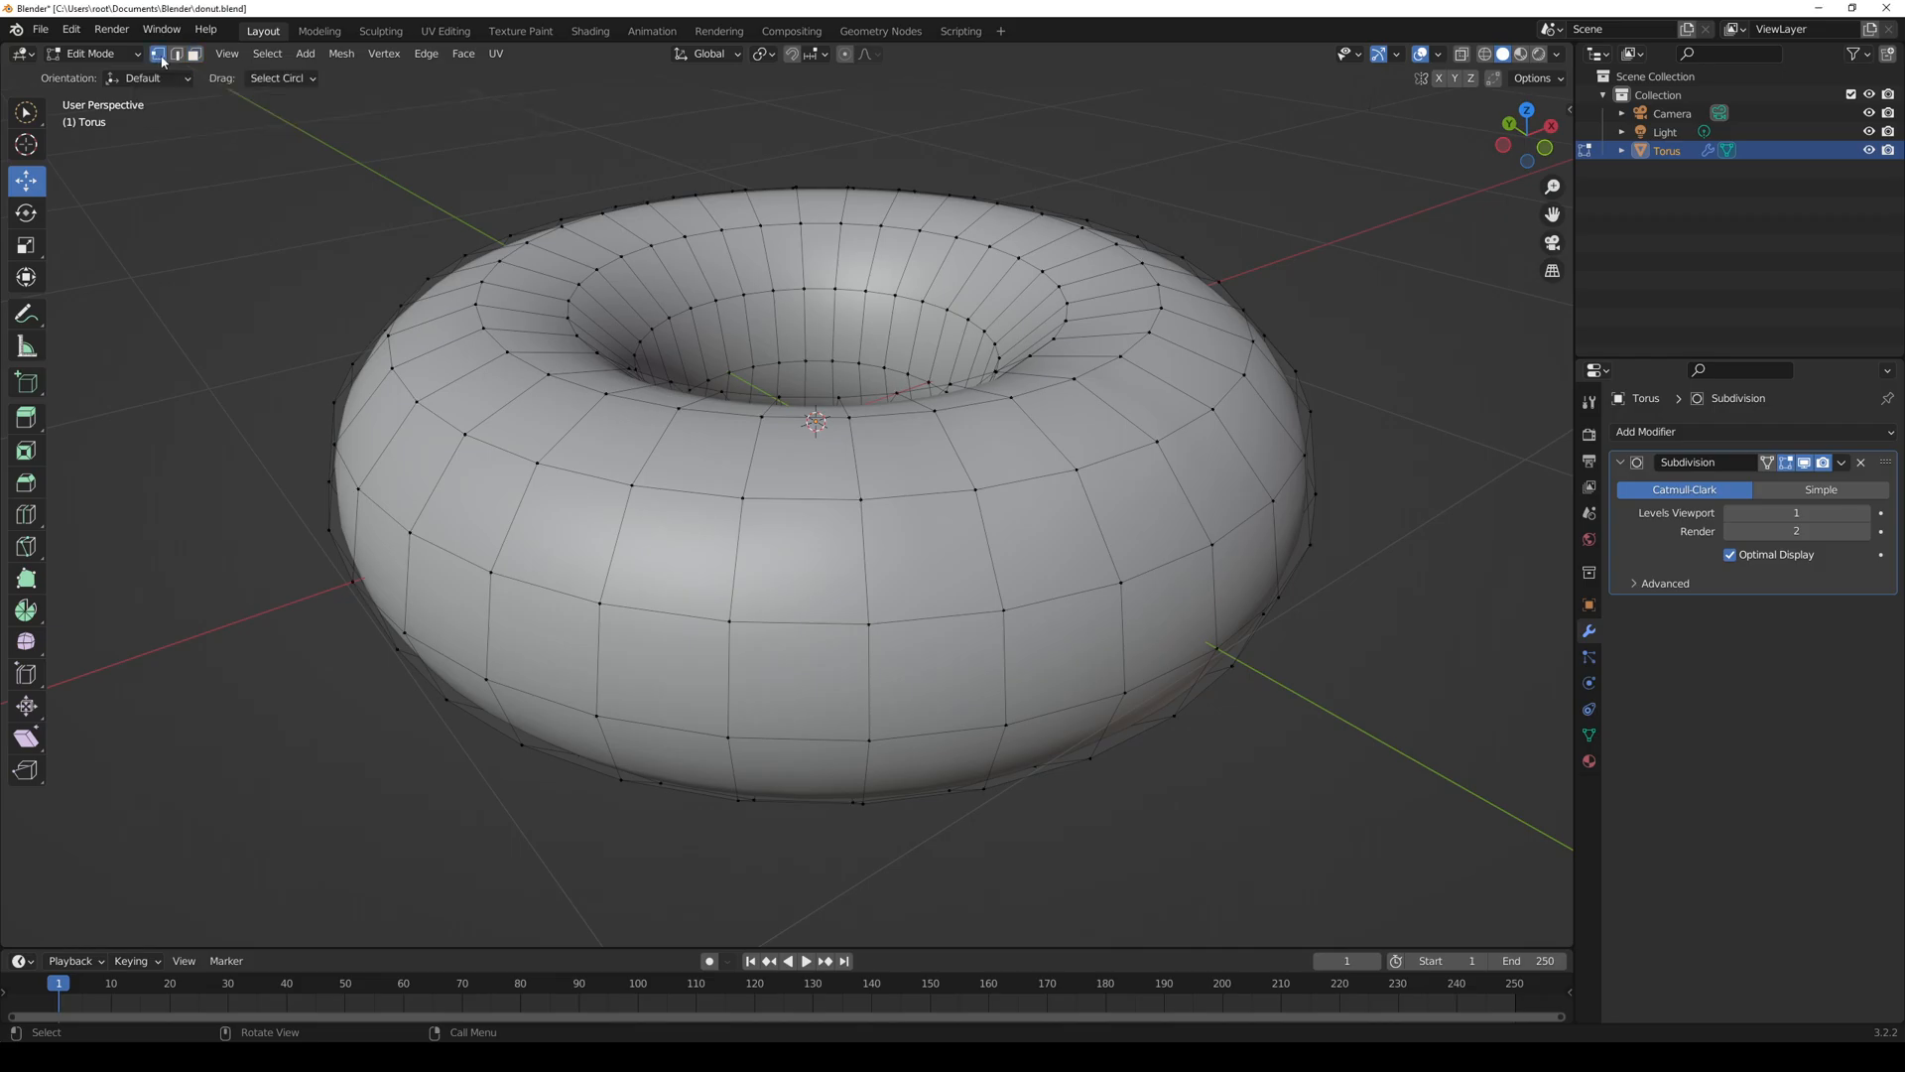
left_click(177, 55)
key("1")
- Select the four corner vertices of one outer face on the torus and undo a trial move along Y
left_click(975, 490)
left_click(1077, 469)
left_click(978, 499, "shift")
left_click(1004, 605, "shift")
left_click(1122, 583, "shift")
mouse_move(992, 508)
left_mouse_down()
mouse_move(1141, 615)
mouse_move(999, 383)
mouse_move(860, 483)
mouse_move(963, 491)
left_mouse_up()
key("ctrl+z")
- In edge selection mode, select four edges across the torus's front and undo a trial move along X
left_click(182, 58)
left_click(865, 557)
left_click(736, 551, "shift")
left_click(747, 478, "shift")
left_click(855, 468, "shift")
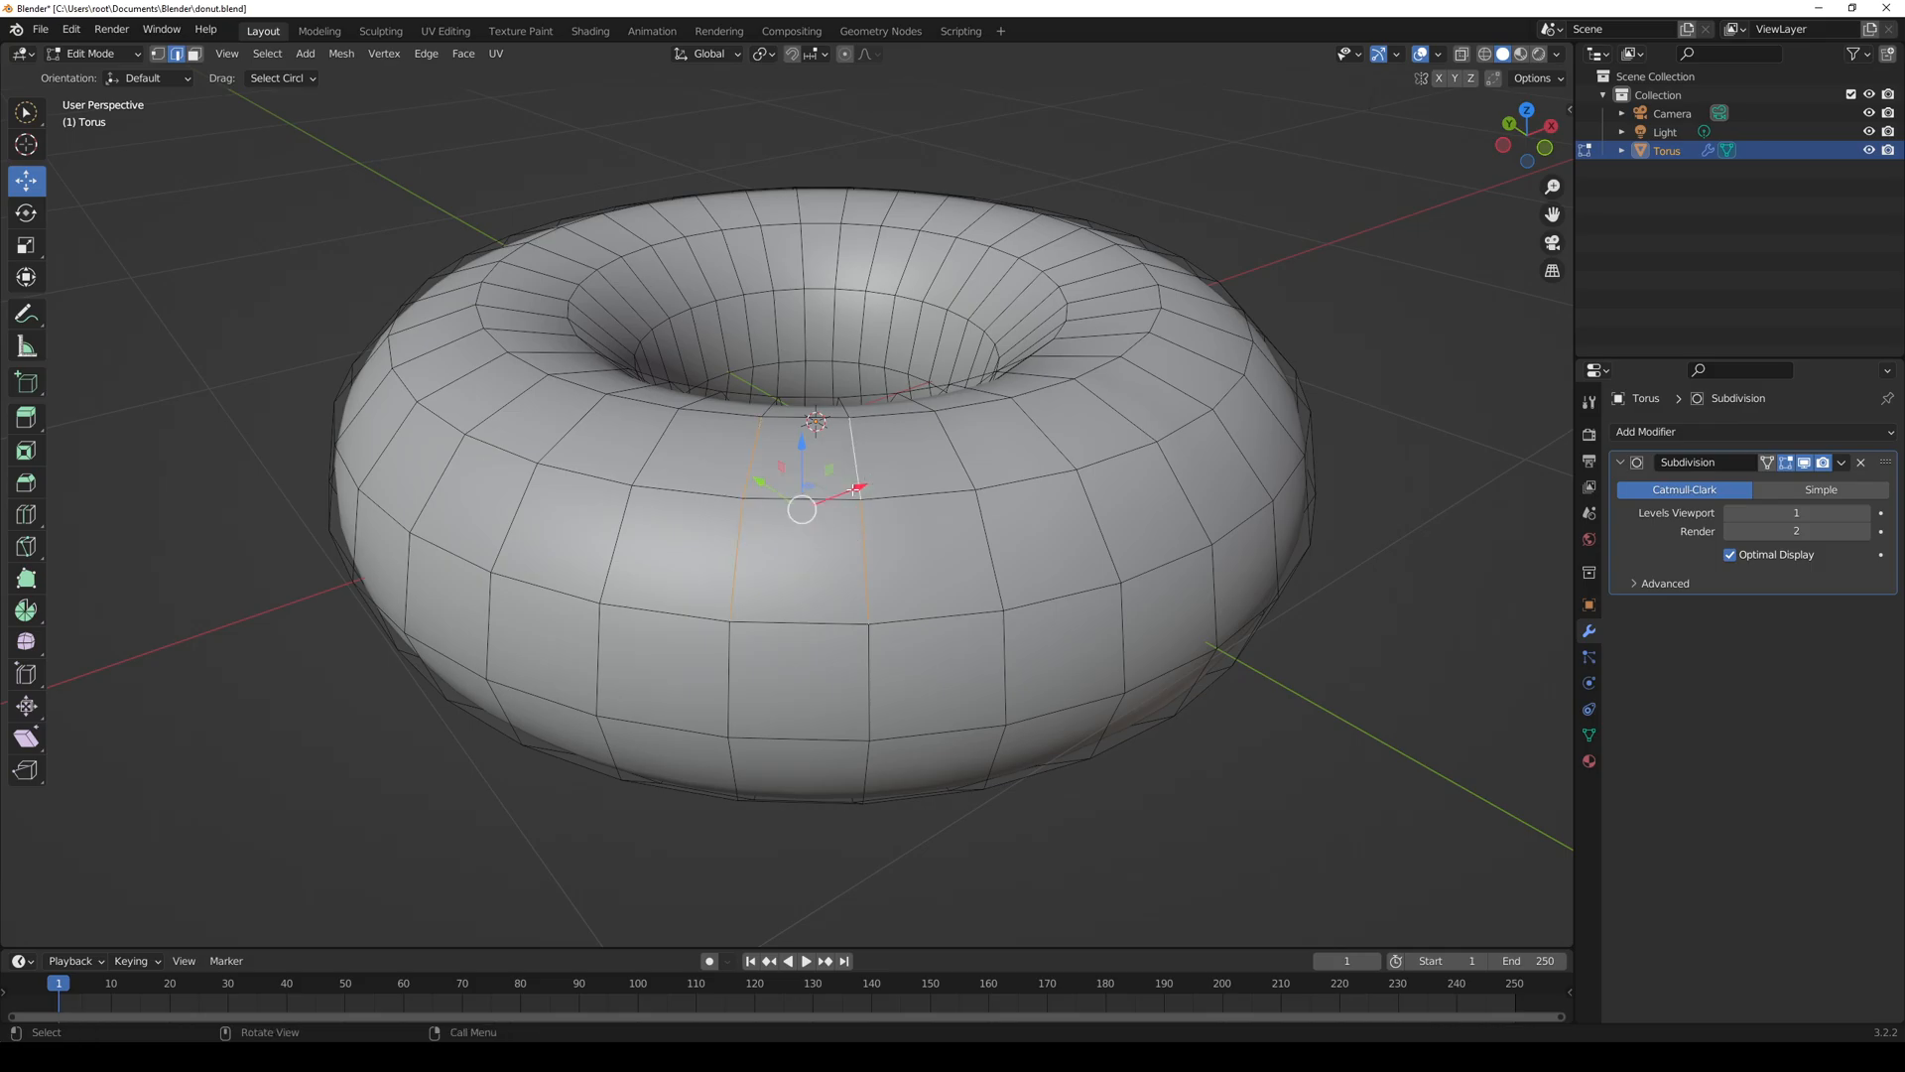
mouse_move(855, 488)
left_mouse_down()
mouse_move(893, 556)
mouse_move(844, 509)
left_mouse_up()
key("ctrl+z")
- In face selection mode, select a strip of four adjacent faces across the torus's front and clear the selection
left_click(200, 57)
left_click_drag(904, 564, 561, 536)
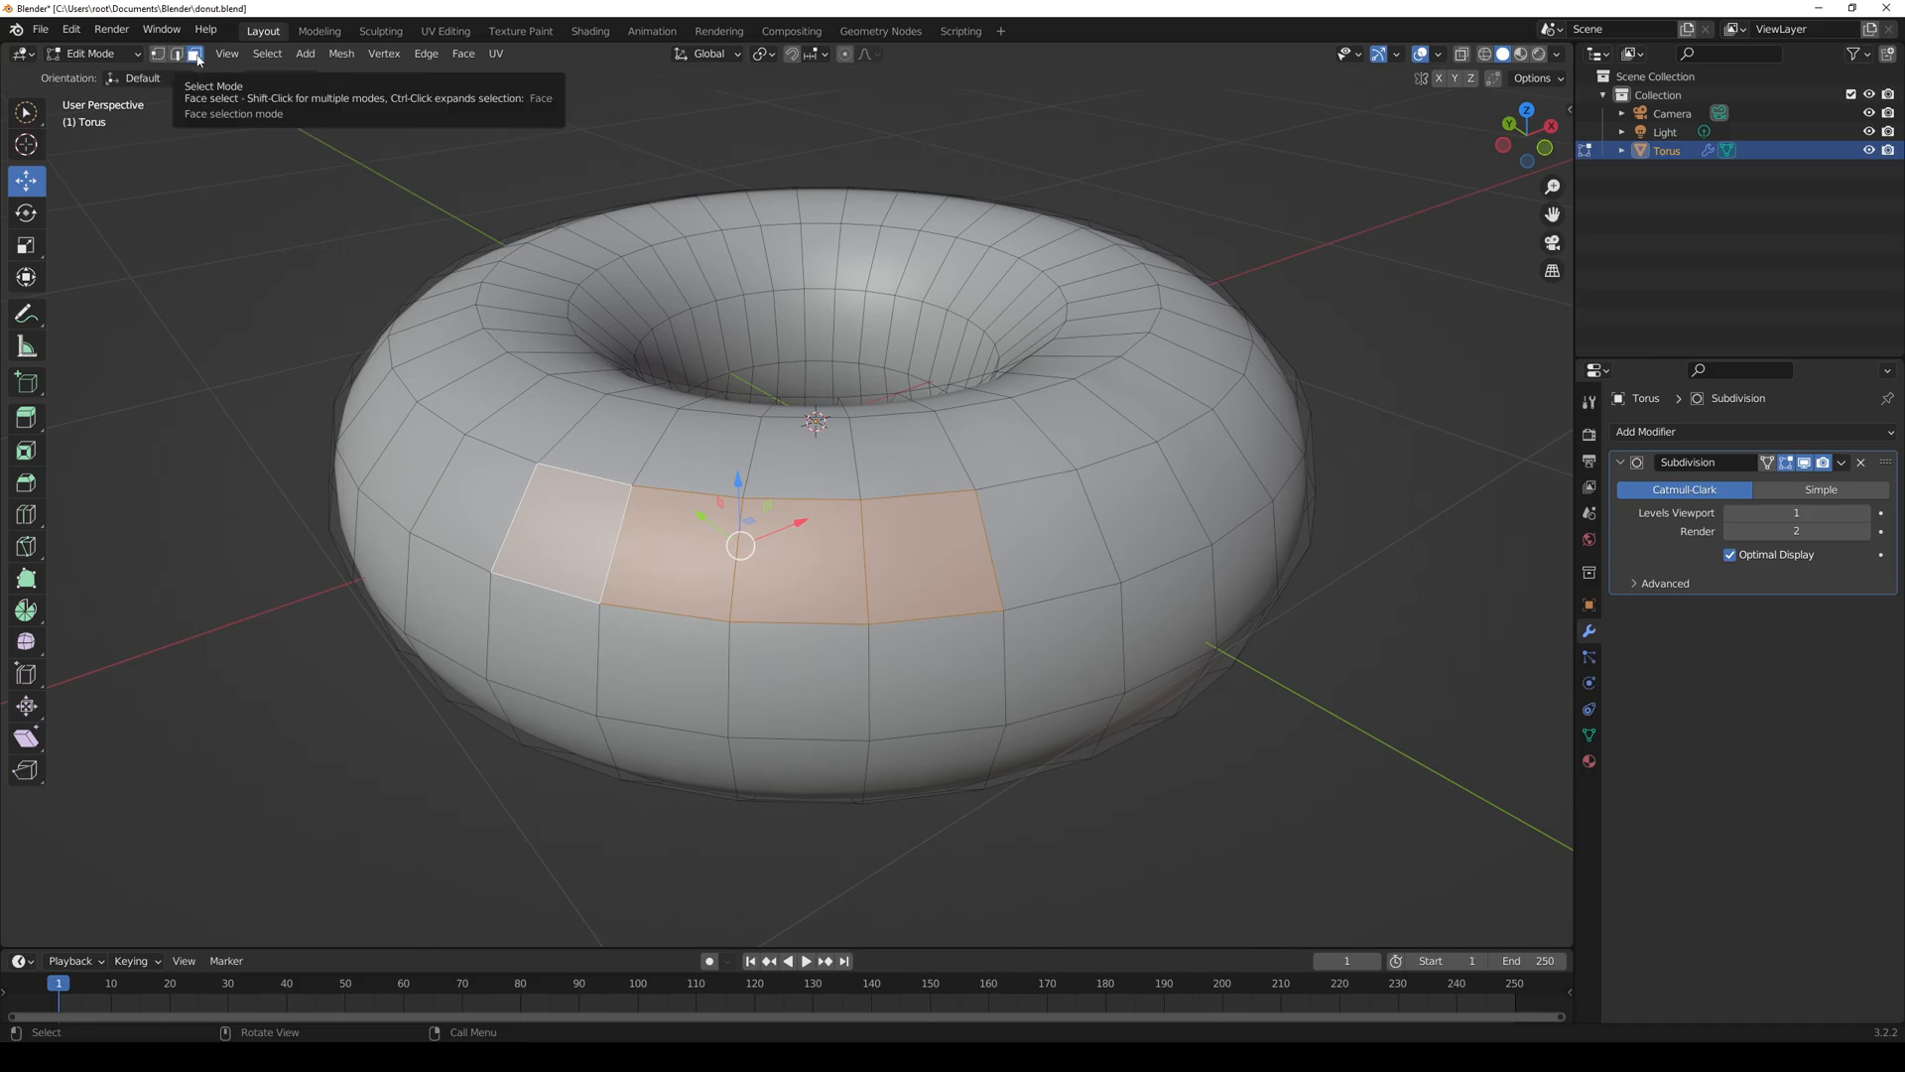
left_click(279, 269)
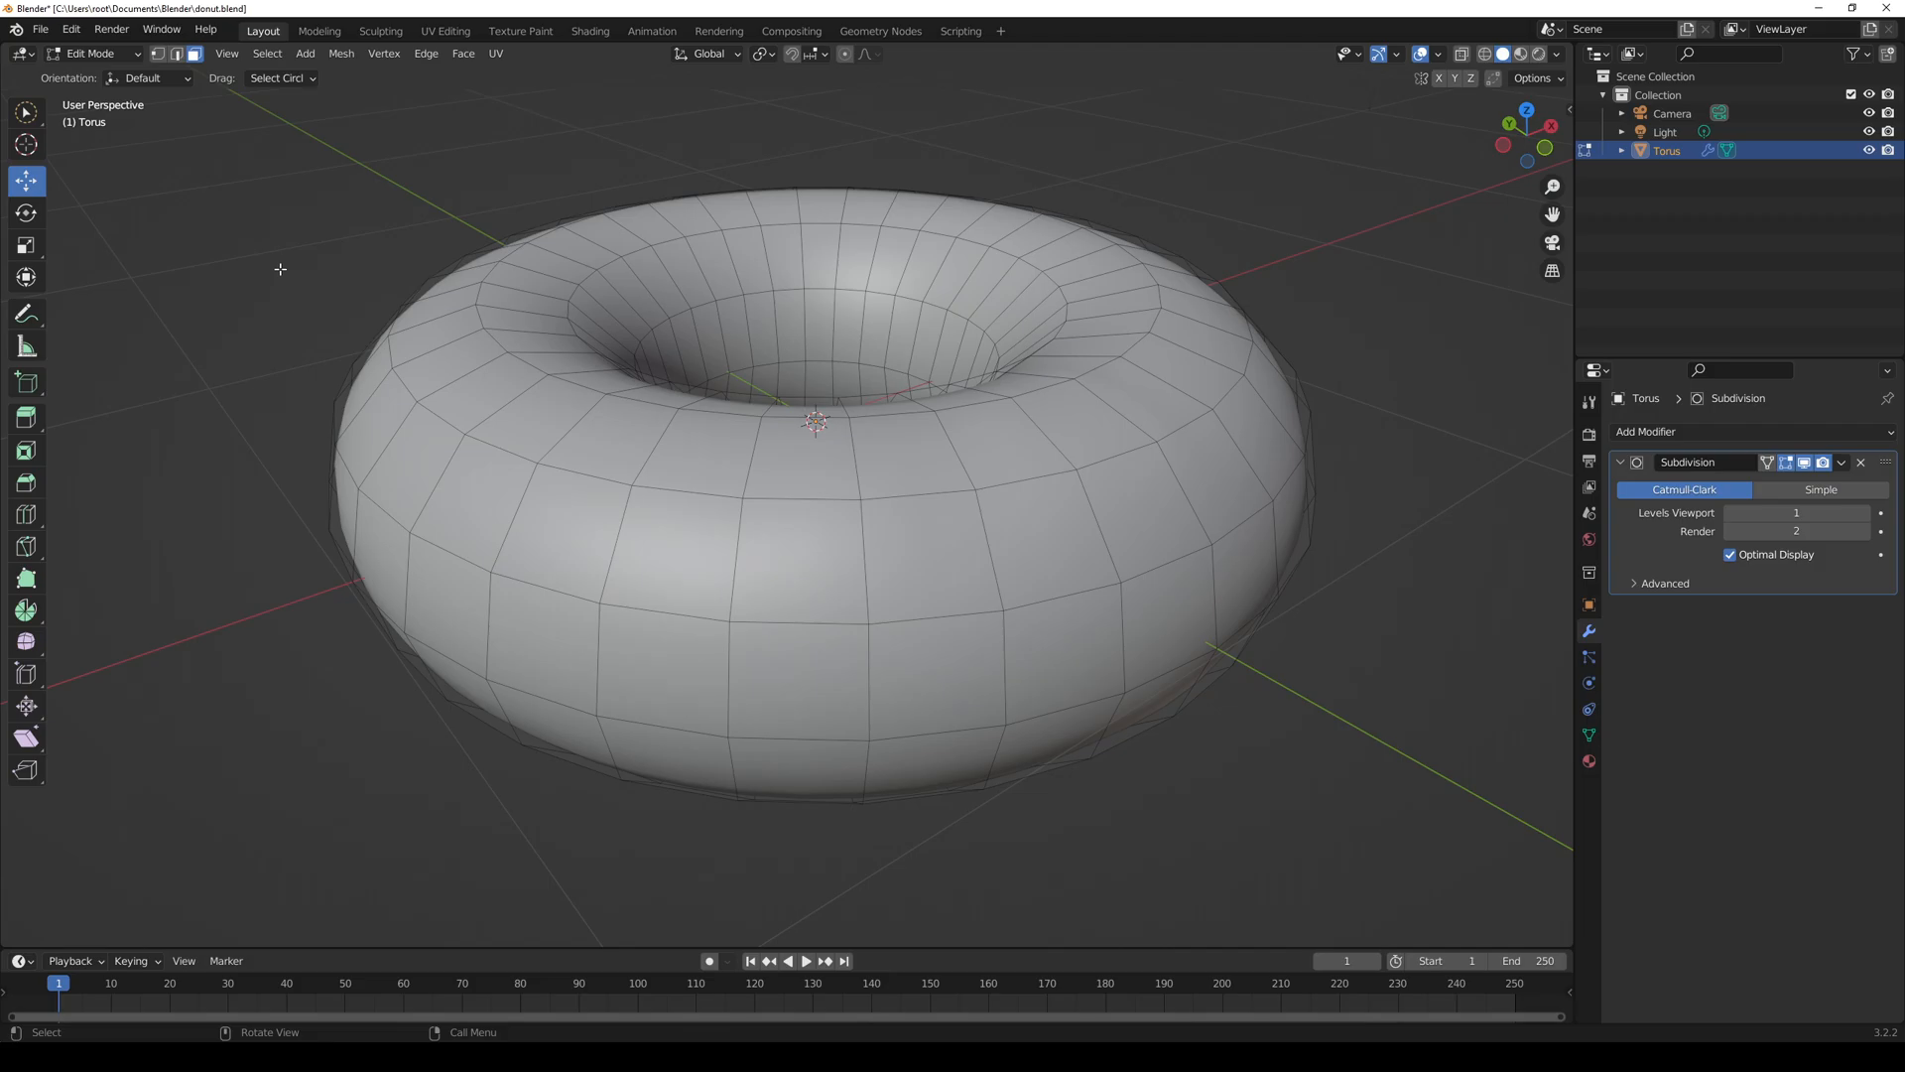
- Save the file and look through the viewport overlay and gizmo settings
key("ctrl+s")
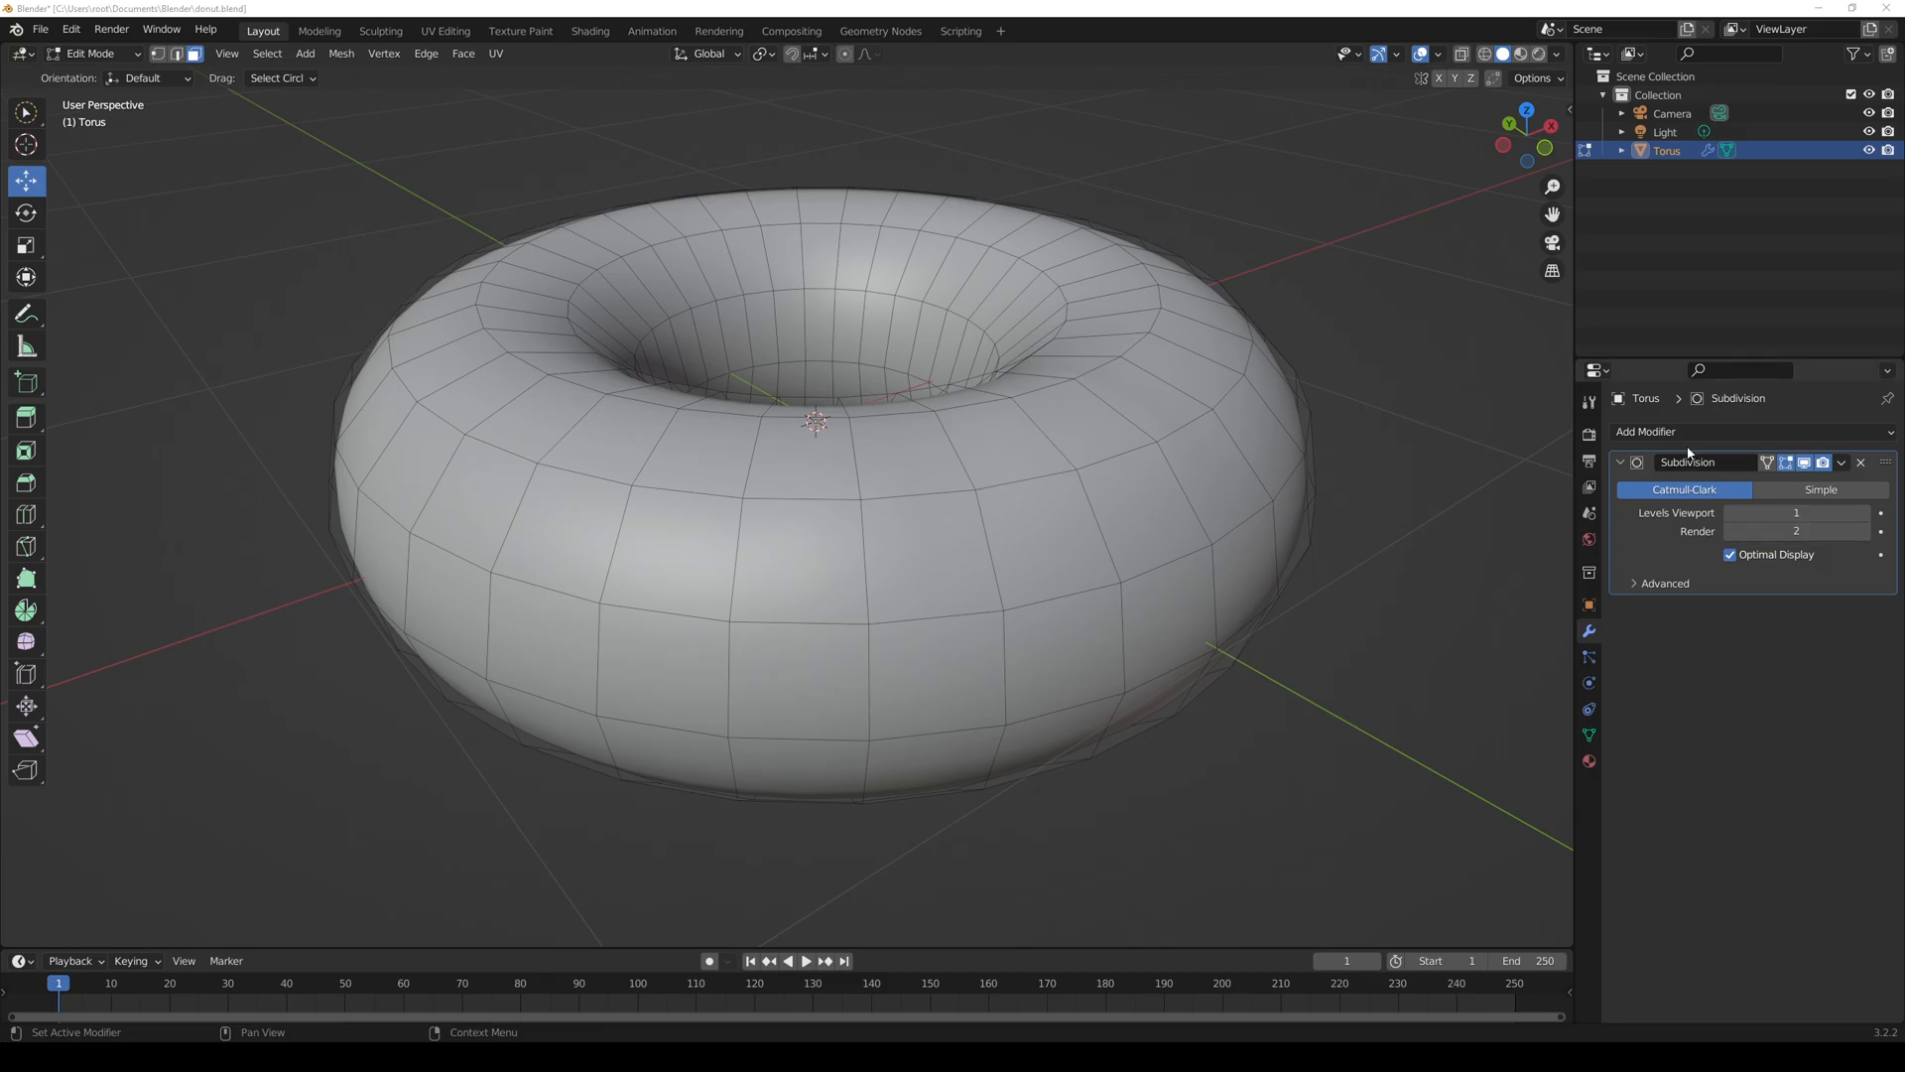
left_click(1438, 55)
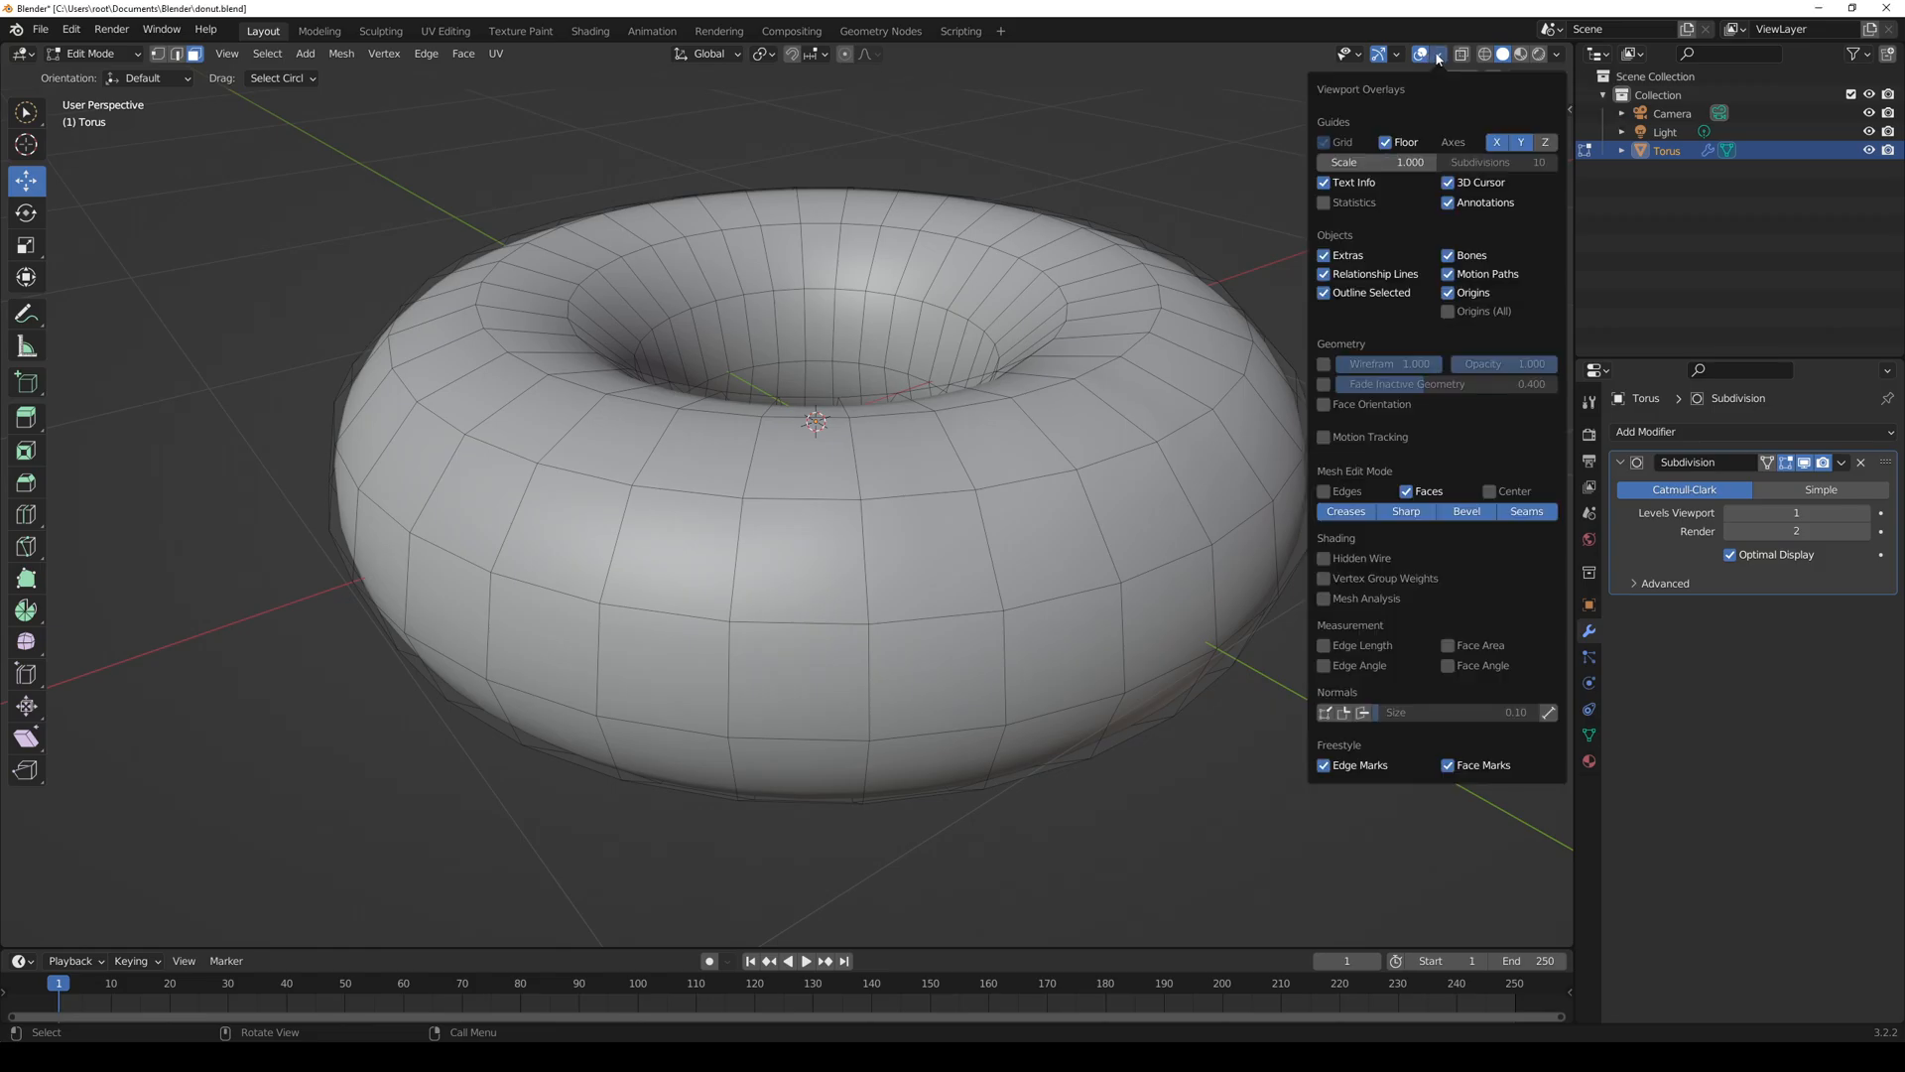
left_click(1396, 54)
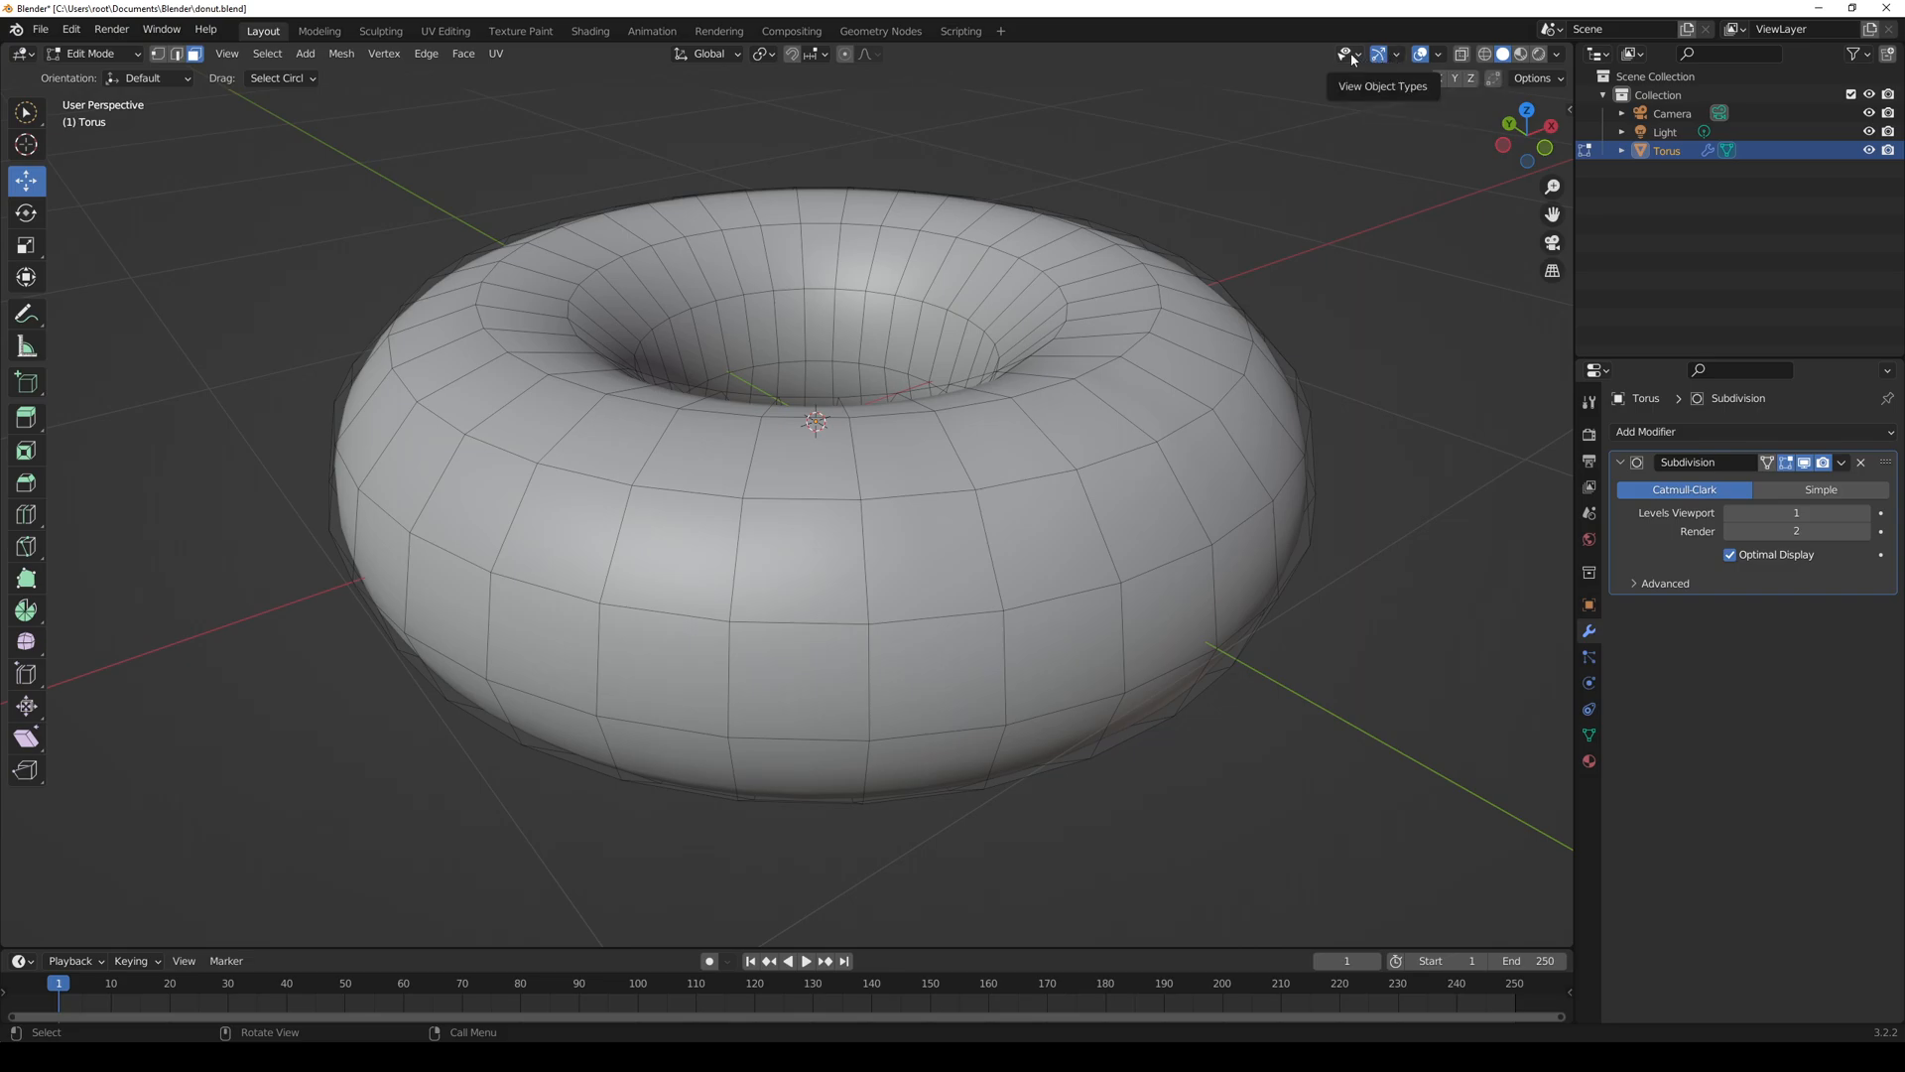
- Select four neighbouring faces on the torus's front one at a time, ending with the upper one near the hole
left_click(1034, 461)
left_click(1042, 531)
left_click(925, 531)
left_click(945, 458)
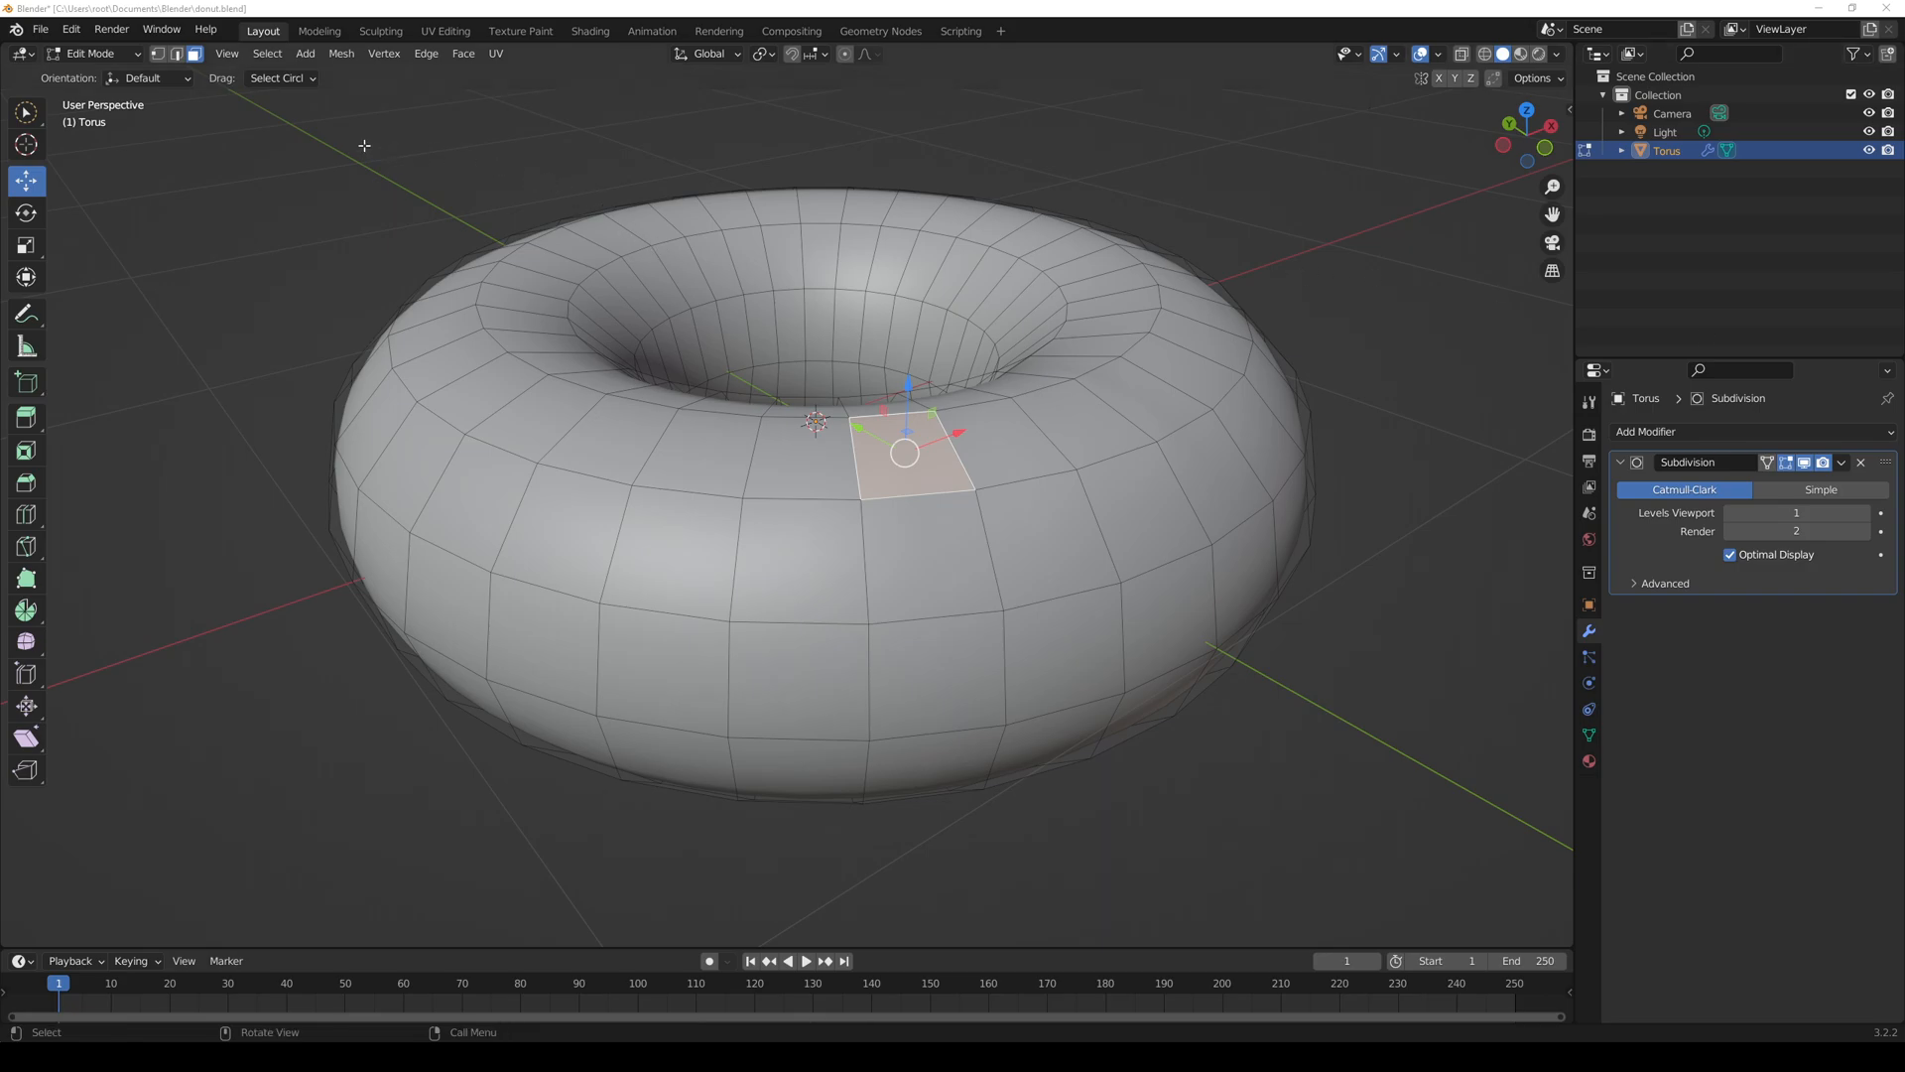
- In vertex selection mode, try circle-selecting the corner vertices of an outer face and undo these selection changes
left_click(157, 54)
mouse_move(950, 479)
left_mouse_down()
mouse_move(1076, 474)
mouse_move(1116, 592)
mouse_move(992, 607)
left_mouse_up()
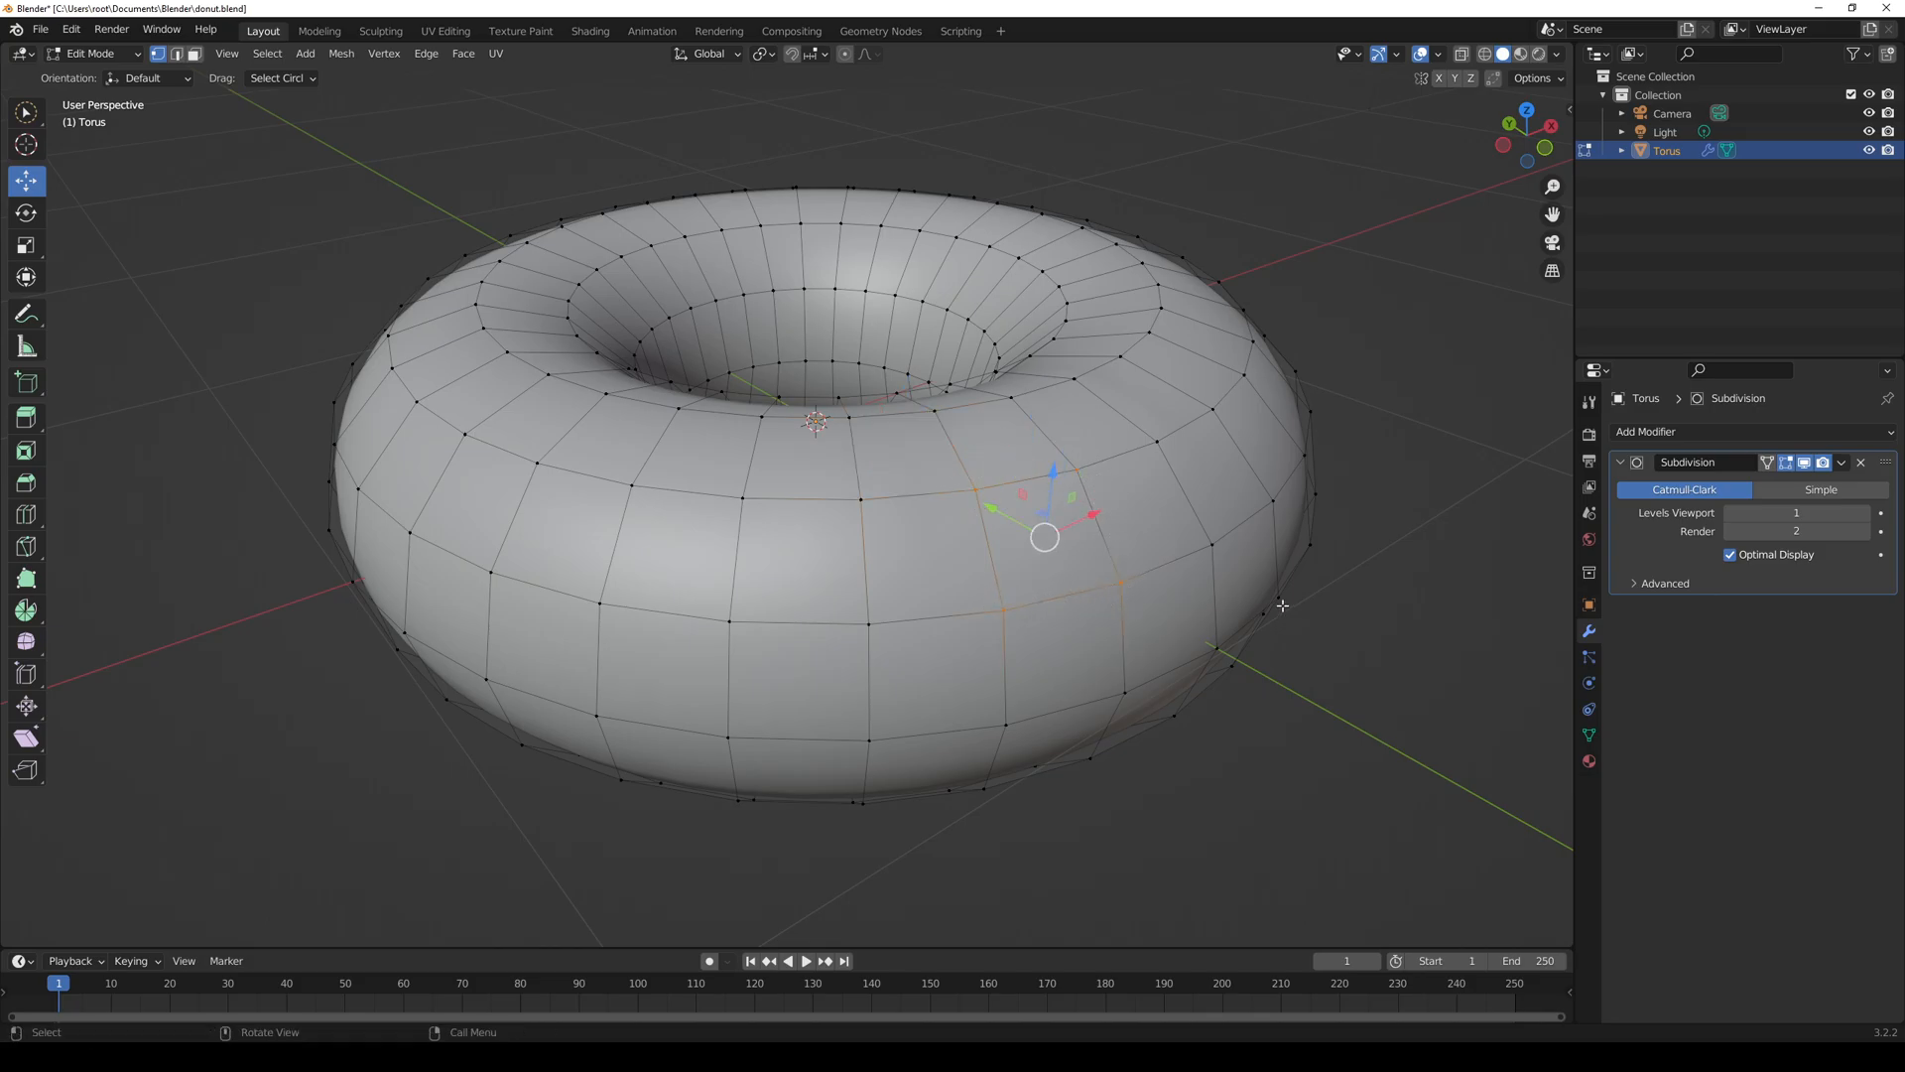
key("alt+a")
left_click_drag(1123, 582, 1065, 480)
key("ctrl+z")
key("ctrl+z")
key("ctrl+z")
key("ctrl+z")
key("alt+a")
- Circle-select the four corner vertices of an outer face on the torus and undo a trial move along Z
key("c")
left_click(1063, 483)
left_click(972, 490)
left_click(1005, 608)
left_click(1125, 584)
key("Escape")
left_click_drag(1050, 477, 1035, 405)
key("ctrl+z")
- Clear the selection, pick the same outer face's four corner vertices individually, and undo a small trial move along Z
left_click(1313, 656)
left_click(1118, 580)
left_click(1004, 608, "shift")
left_click(974, 486, "shift")
left_click(1077, 471, "shift")
left_click_drag(1053, 470, 1030, 428)
key("ctrl+z")
- Select the four corner vertices of the neighbouring front face and undo a trial move of 0.084073 m along Z
left_click(863, 498)
left_click(975, 489, "shift")
left_click(1003, 607, "shift")
left_click(868, 624, "shift")
left_click_drag(932, 486, 951, 440)
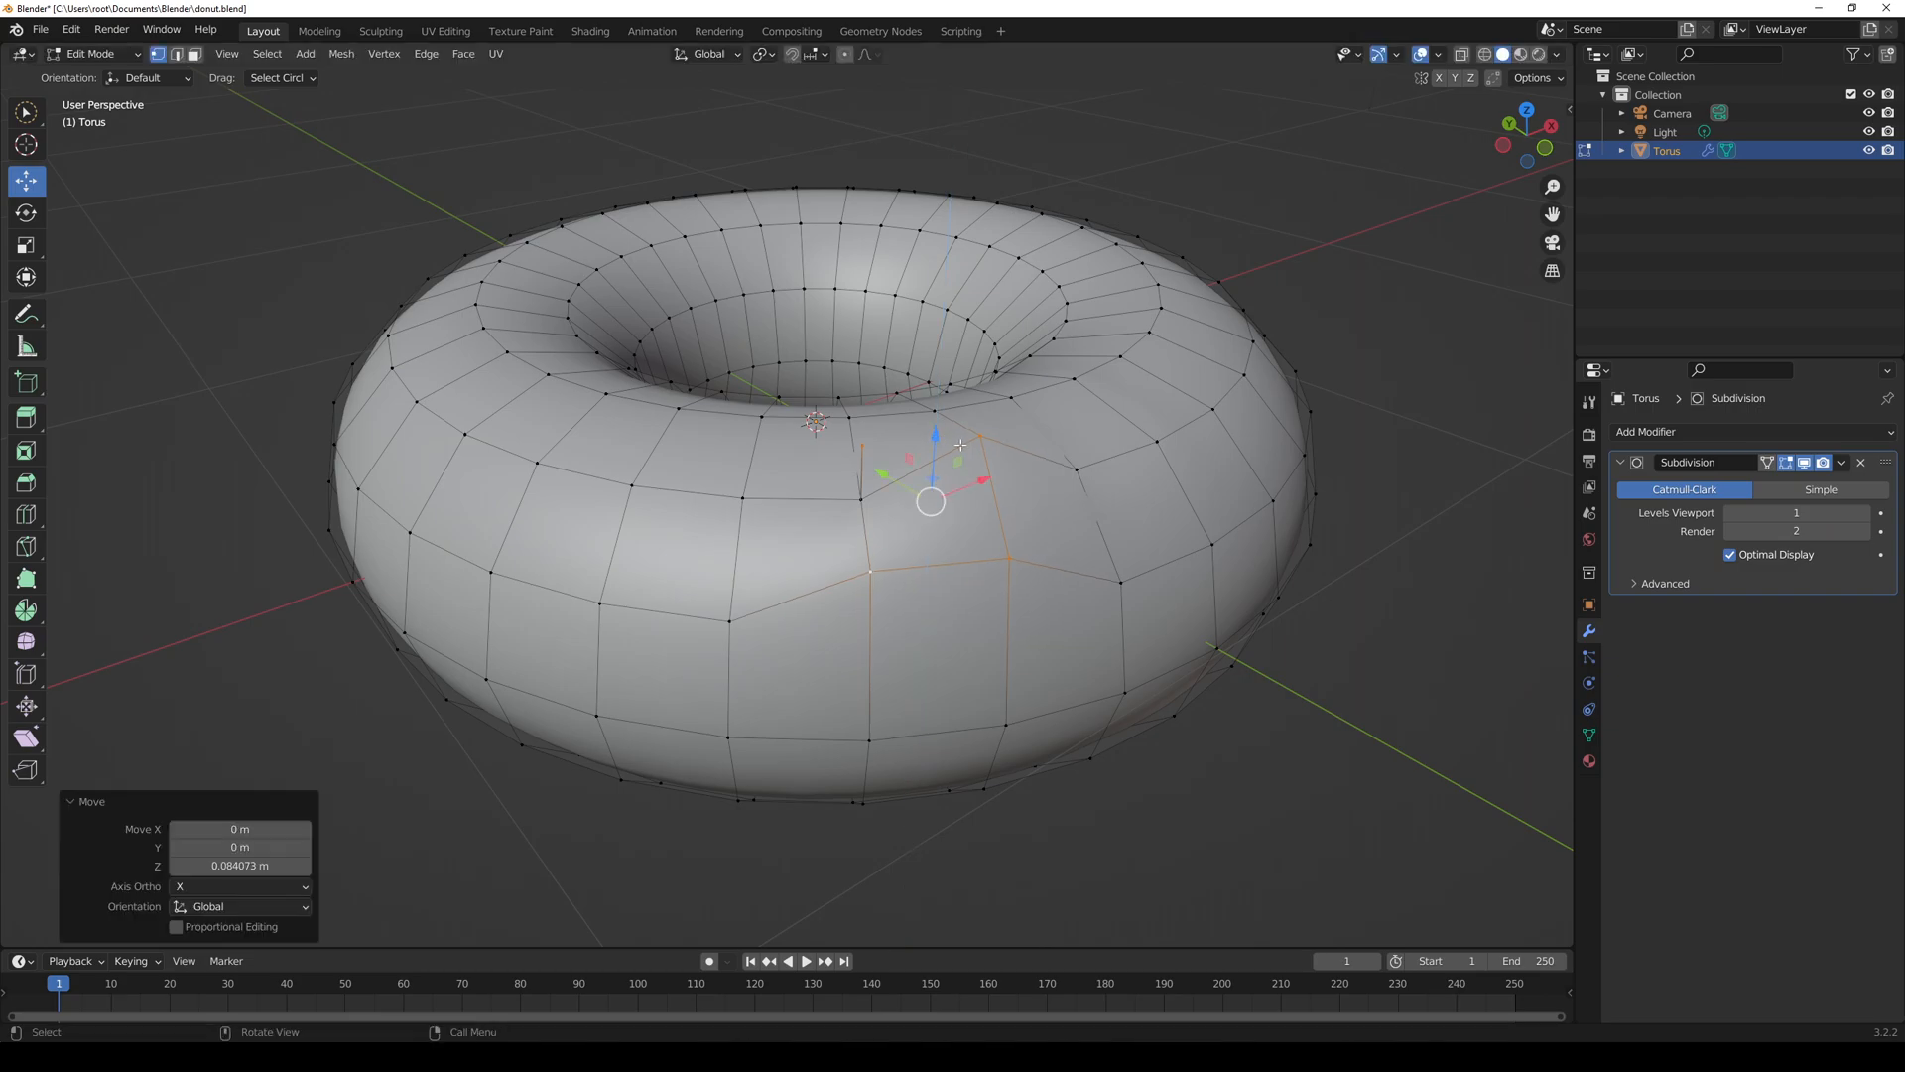
key("ctrl+z")
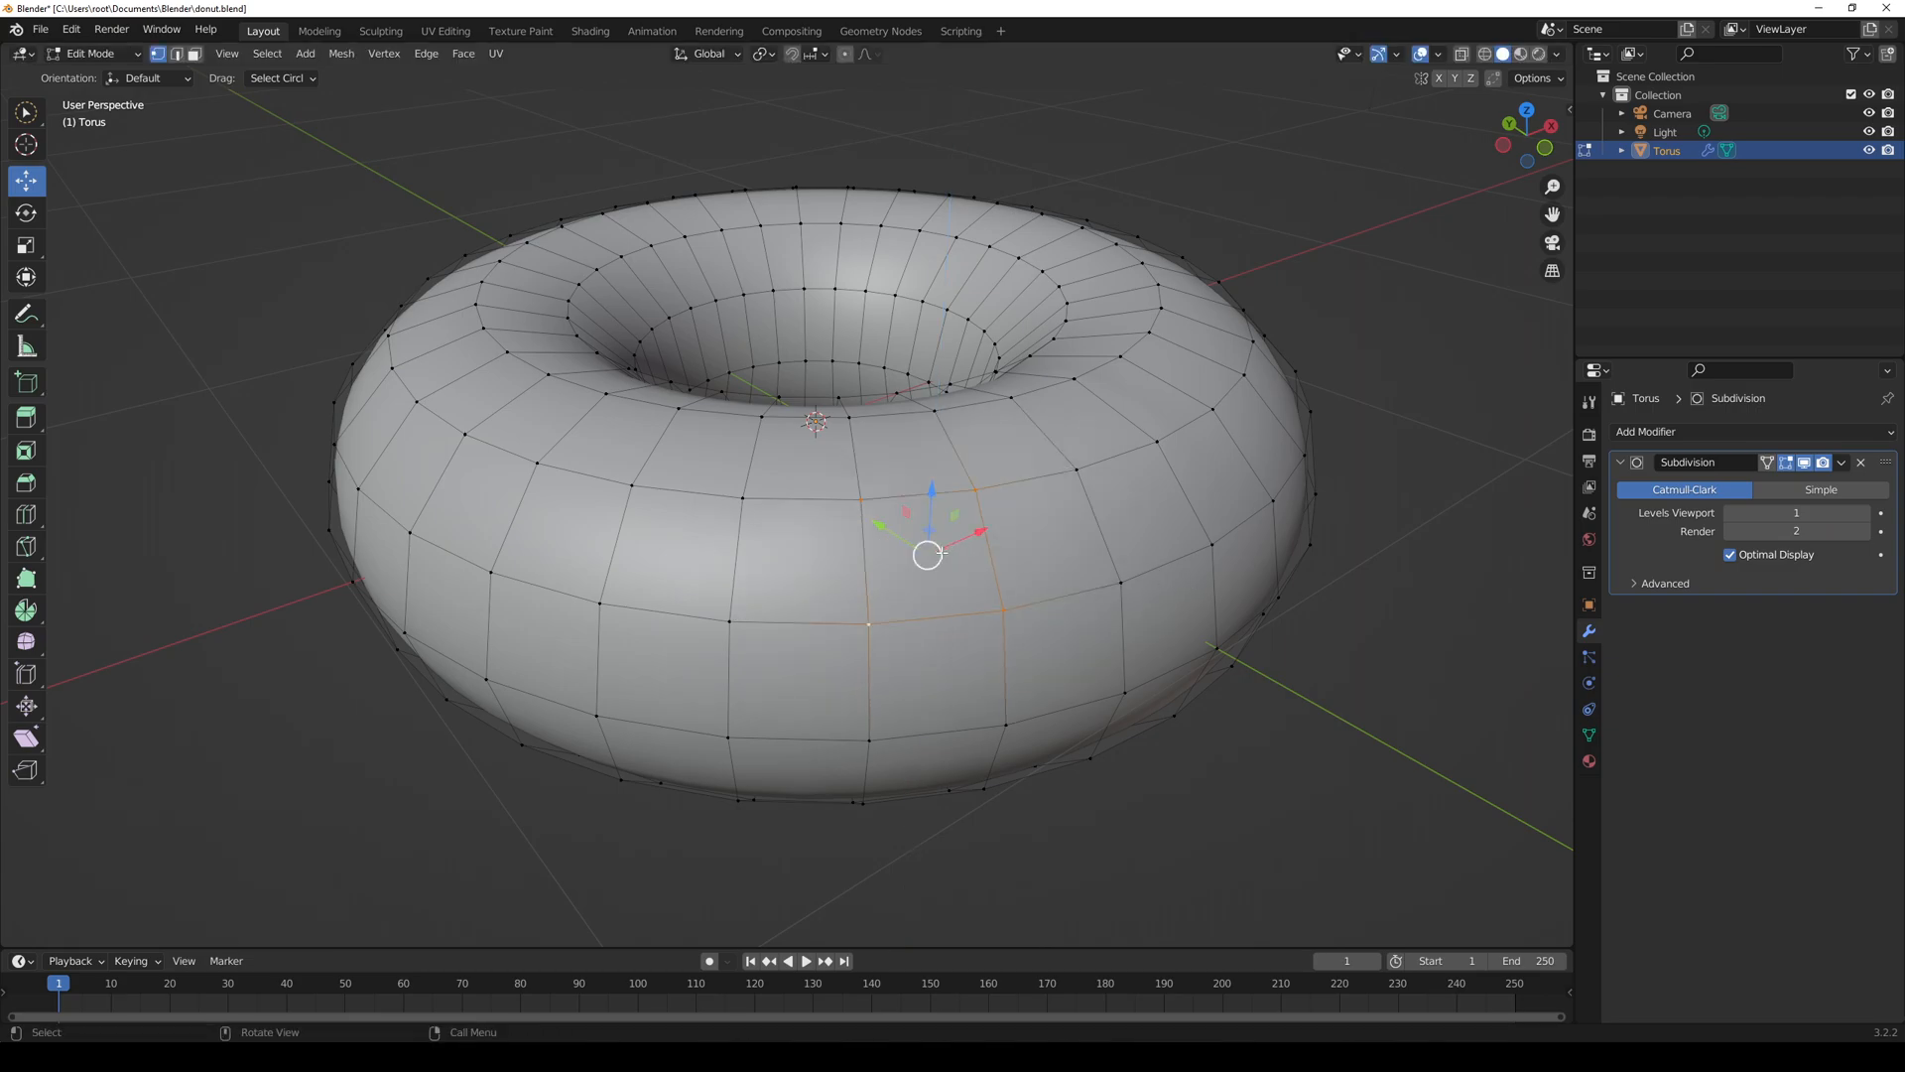
- Return to face selection mode, select one face on the torus's upper side, and undo a trial move along Z
key("alt+a")
left_click(193, 54)
left_click(1002, 468)
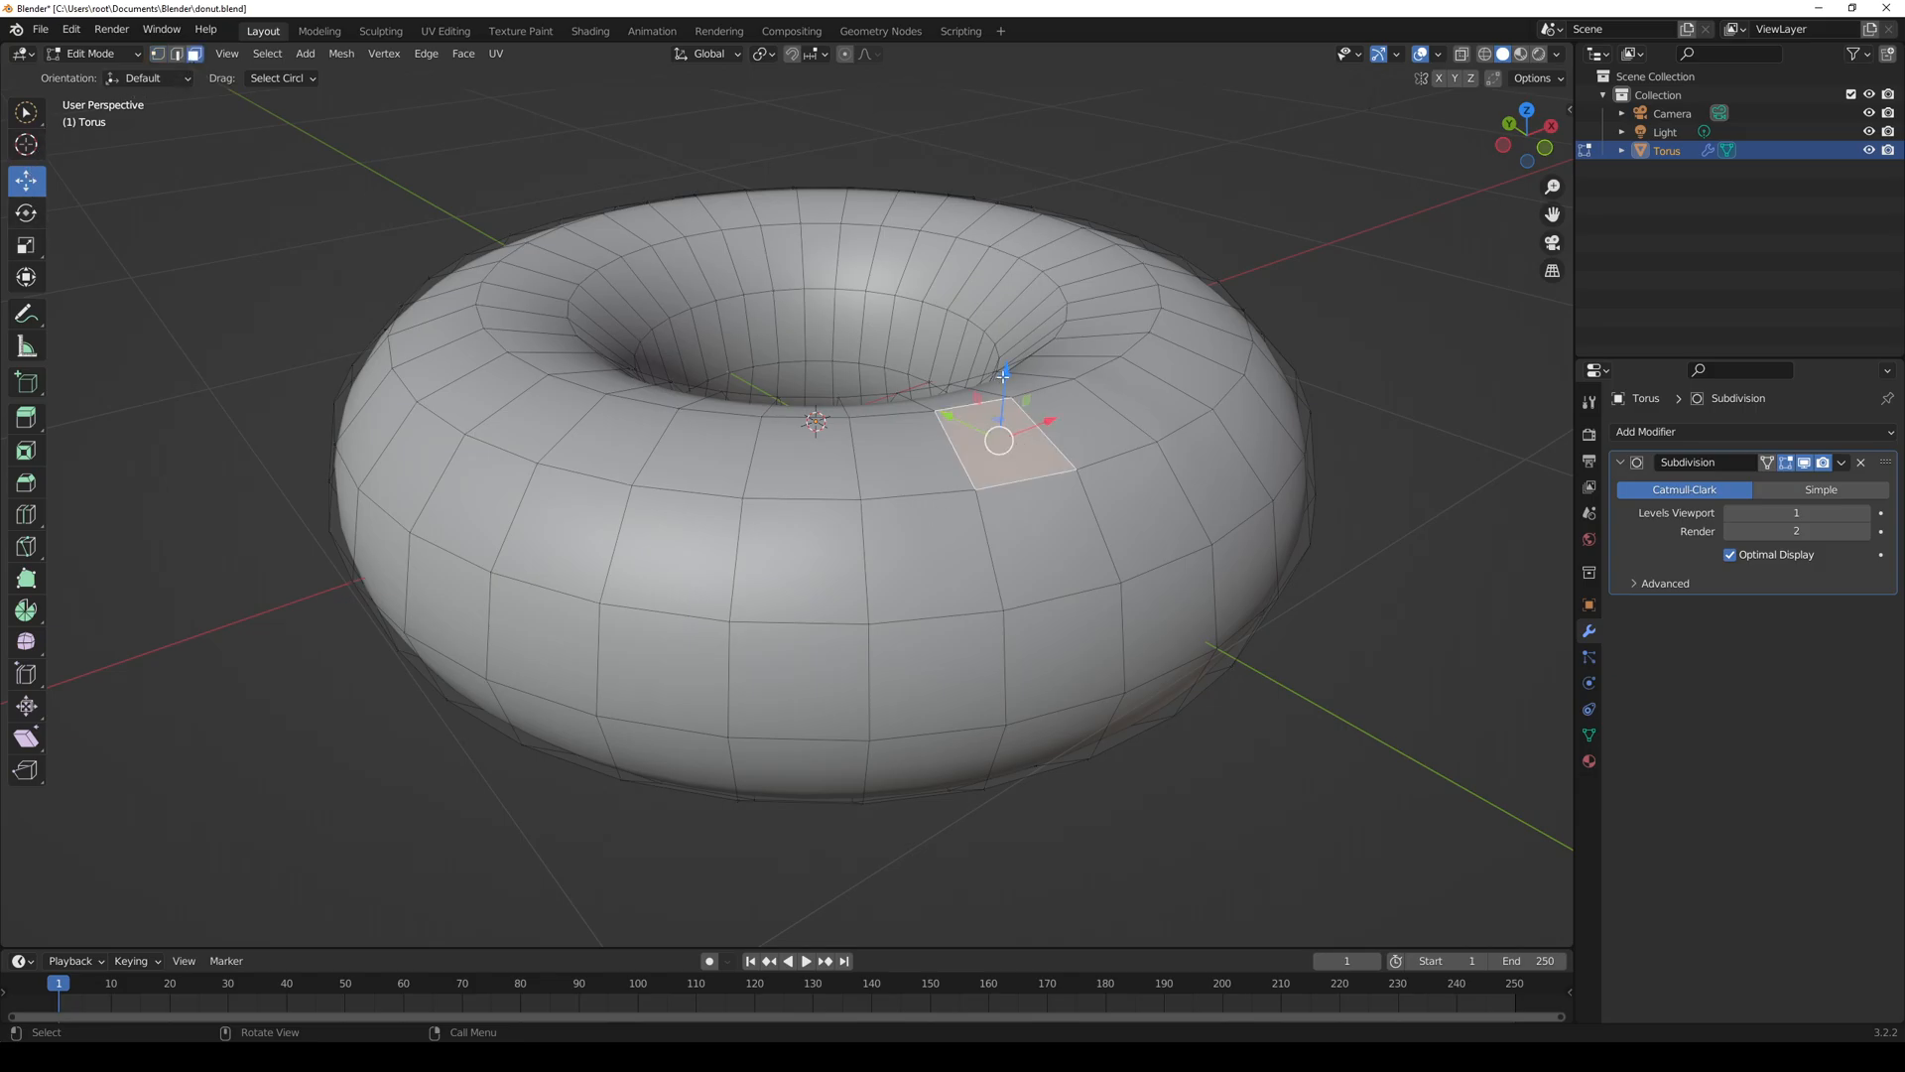
mouse_move(1006, 375)
left_mouse_down()
mouse_move(1030, 70)
mouse_move(997, 394)
left_mouse_up()
key("ctrl+z")
- Switch the Subdivision modifier's viewport levels between 0 and 1, and undo a trial move of the selected face along Z
left_click(1731, 513)
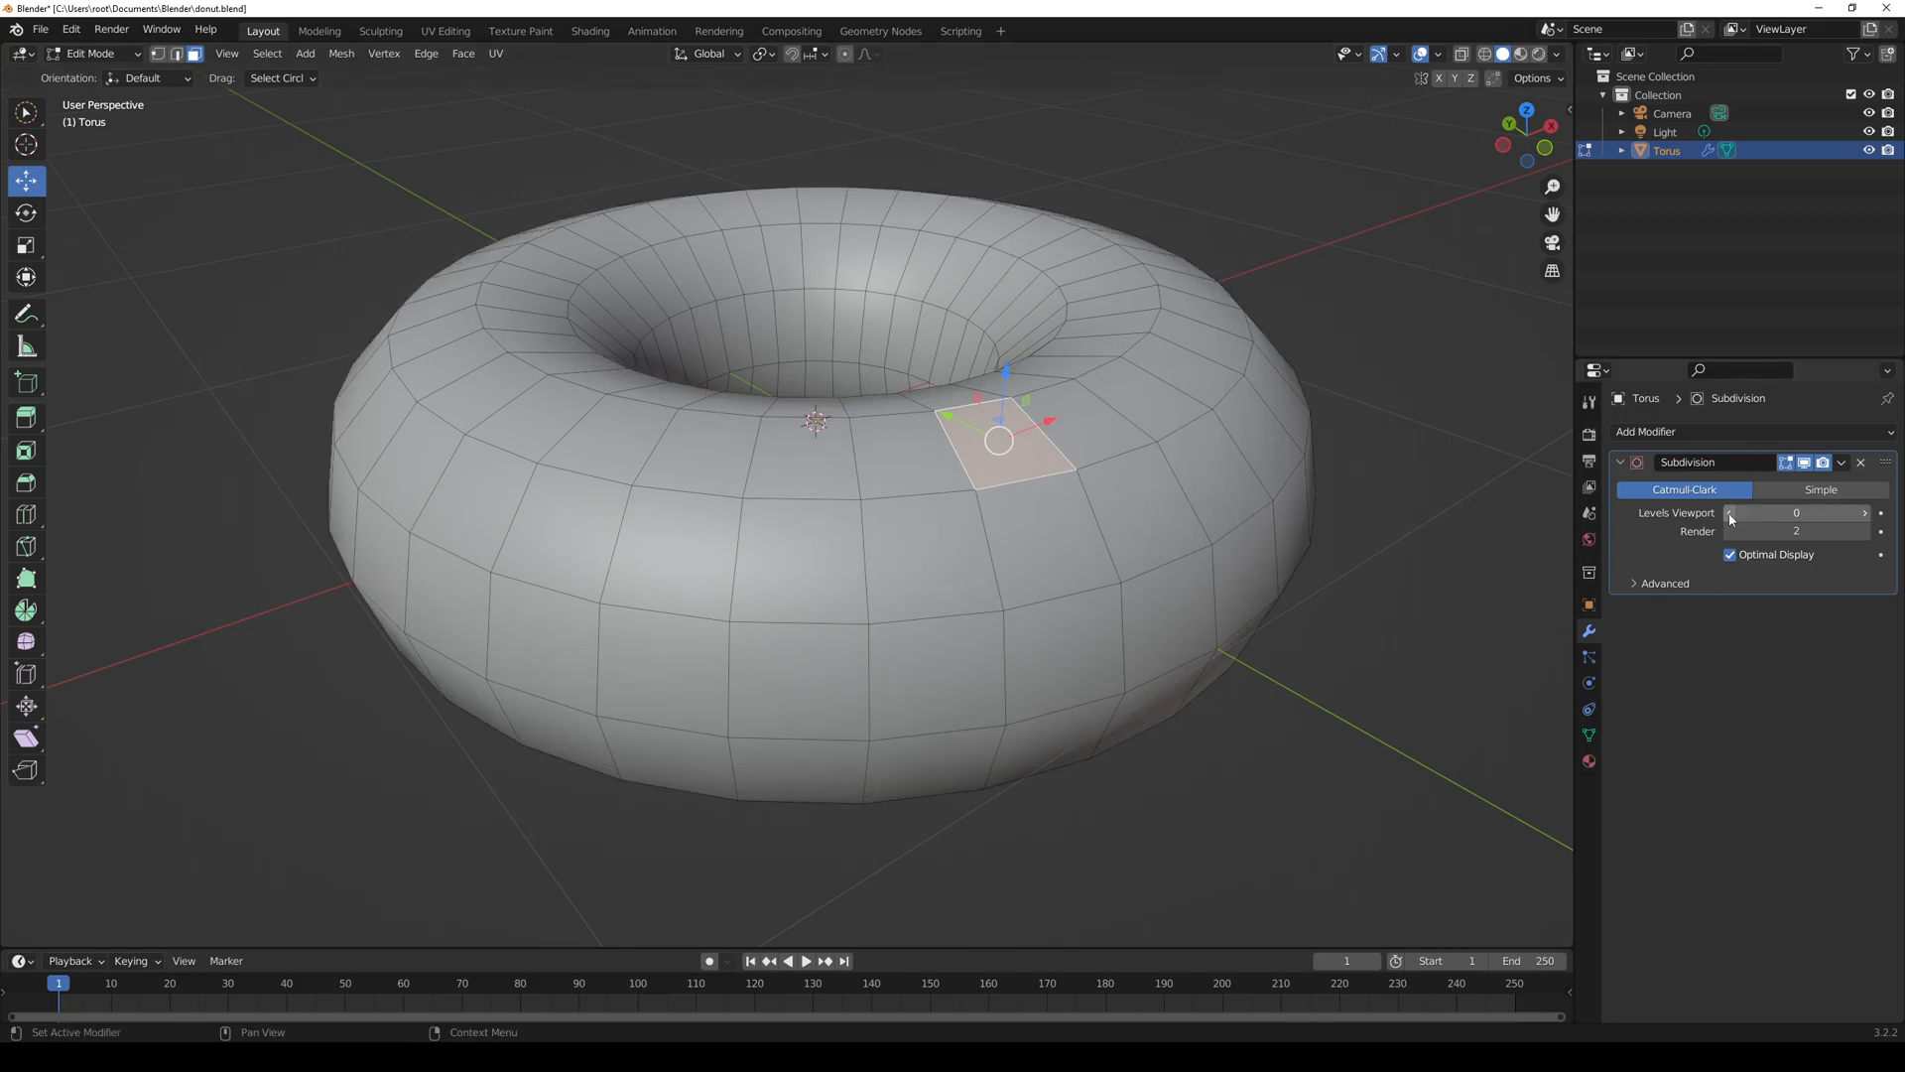
left_click(1866, 514)
left_click(1731, 514)
left_click_drag(1008, 375, 1021, 290)
key("ctrl+z")
left_click(1865, 513)
key("ctrl+z")
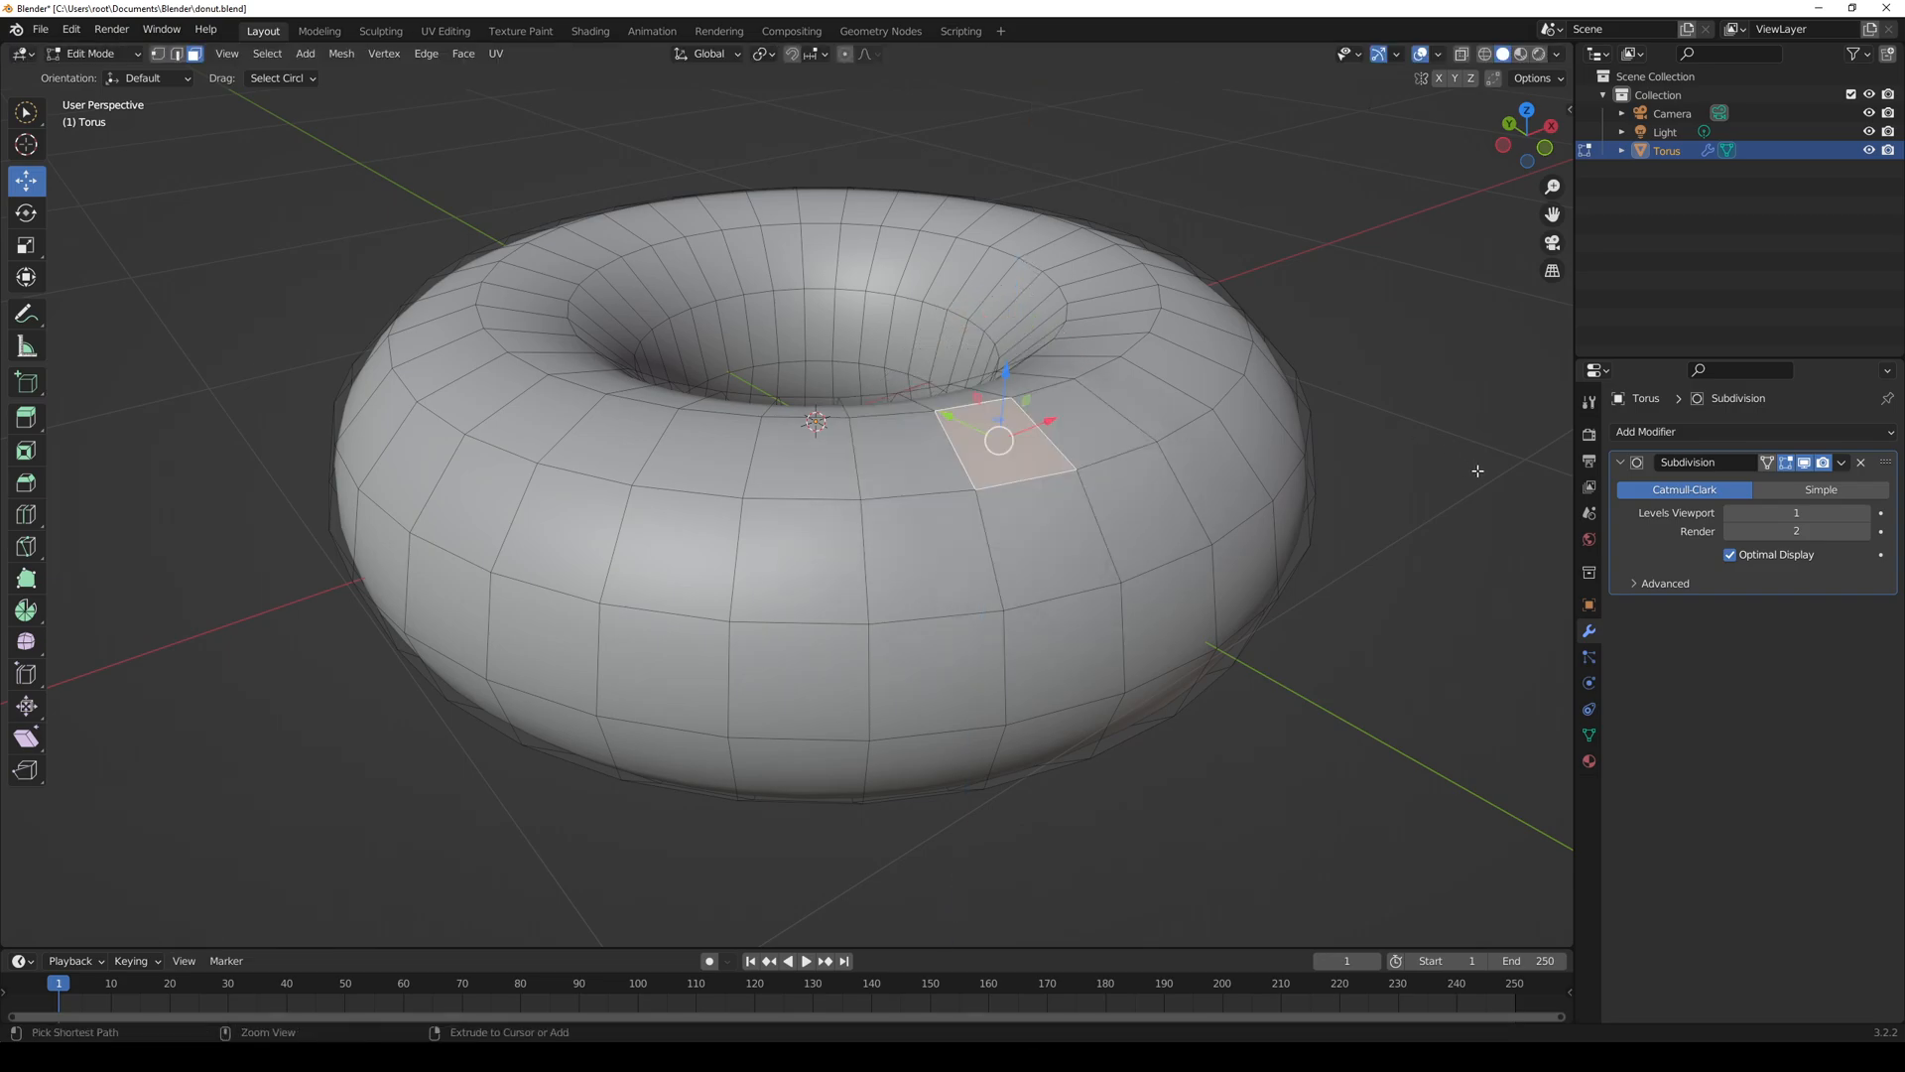
- Set the Subdivision modifier's viewport levels to 0 and look through the viewport shading and overlay settings
left_click(1730, 514)
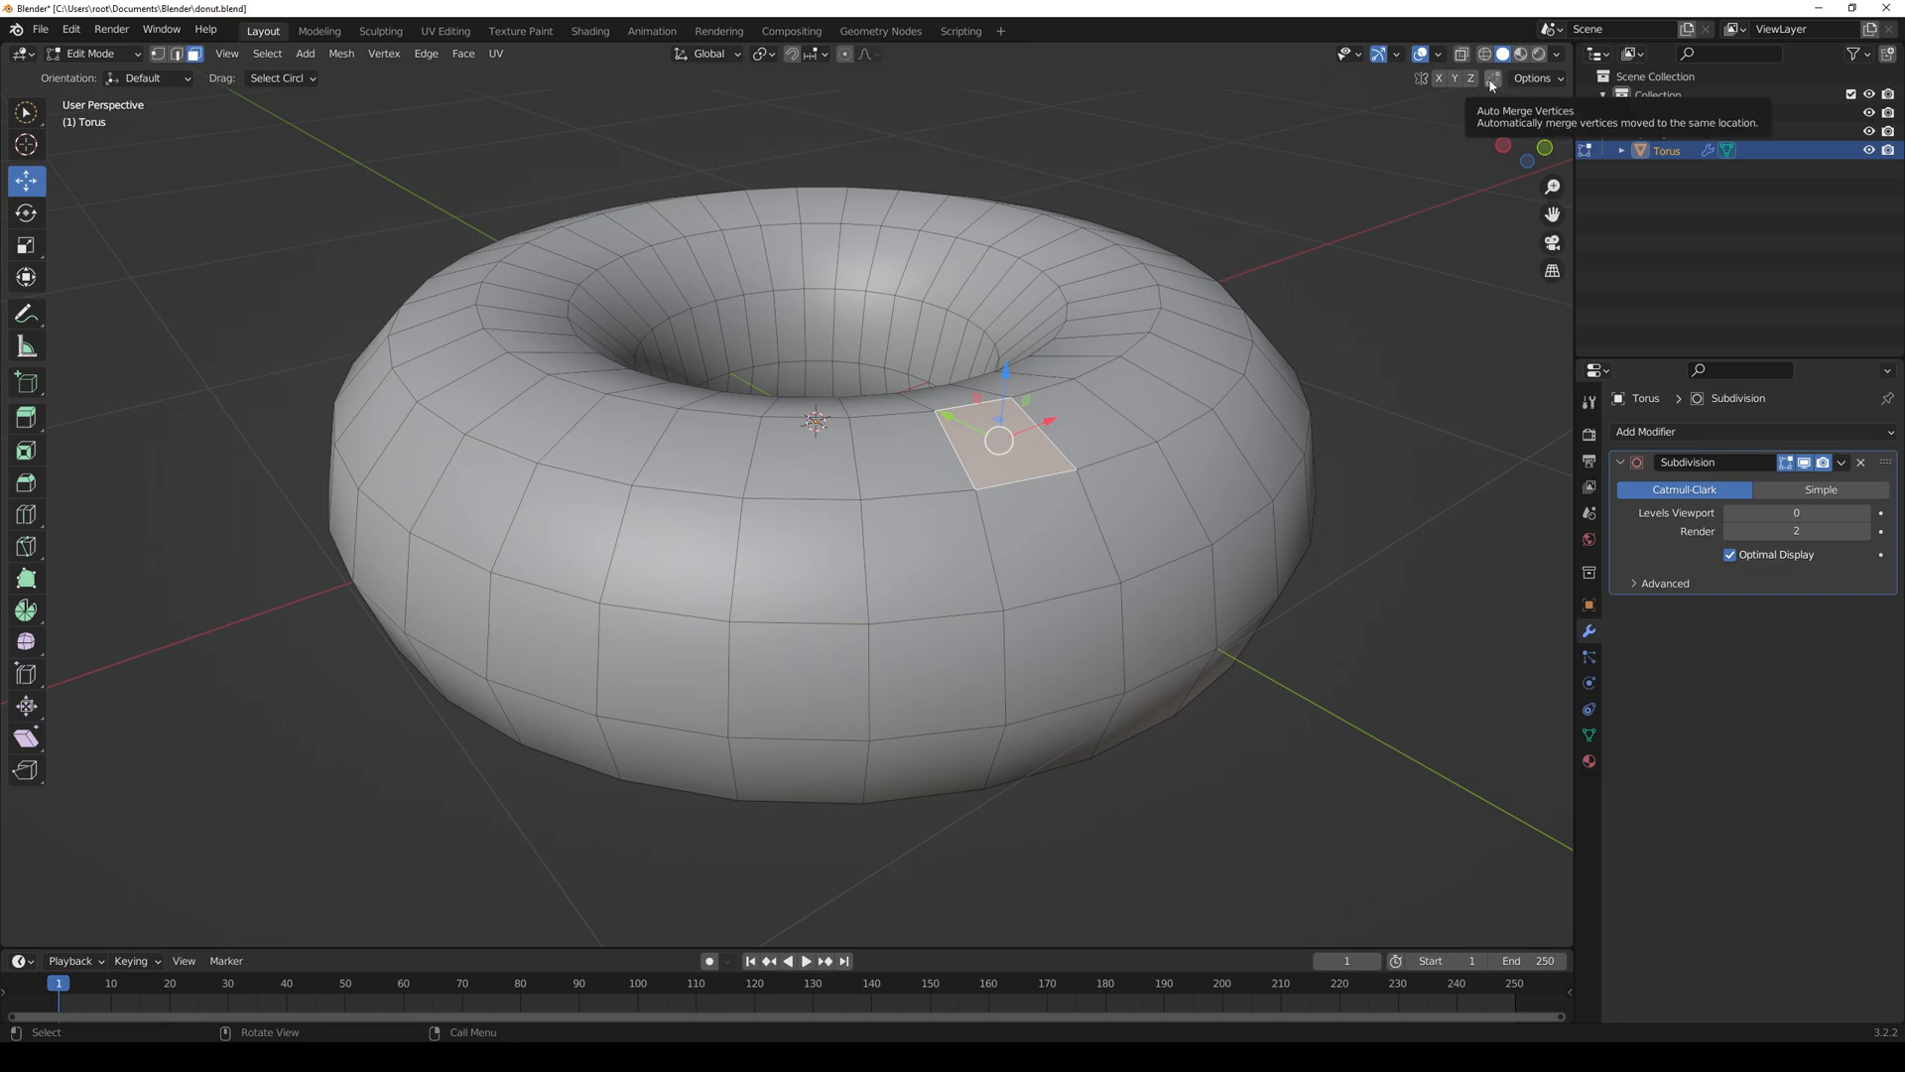
left_click(1558, 56)
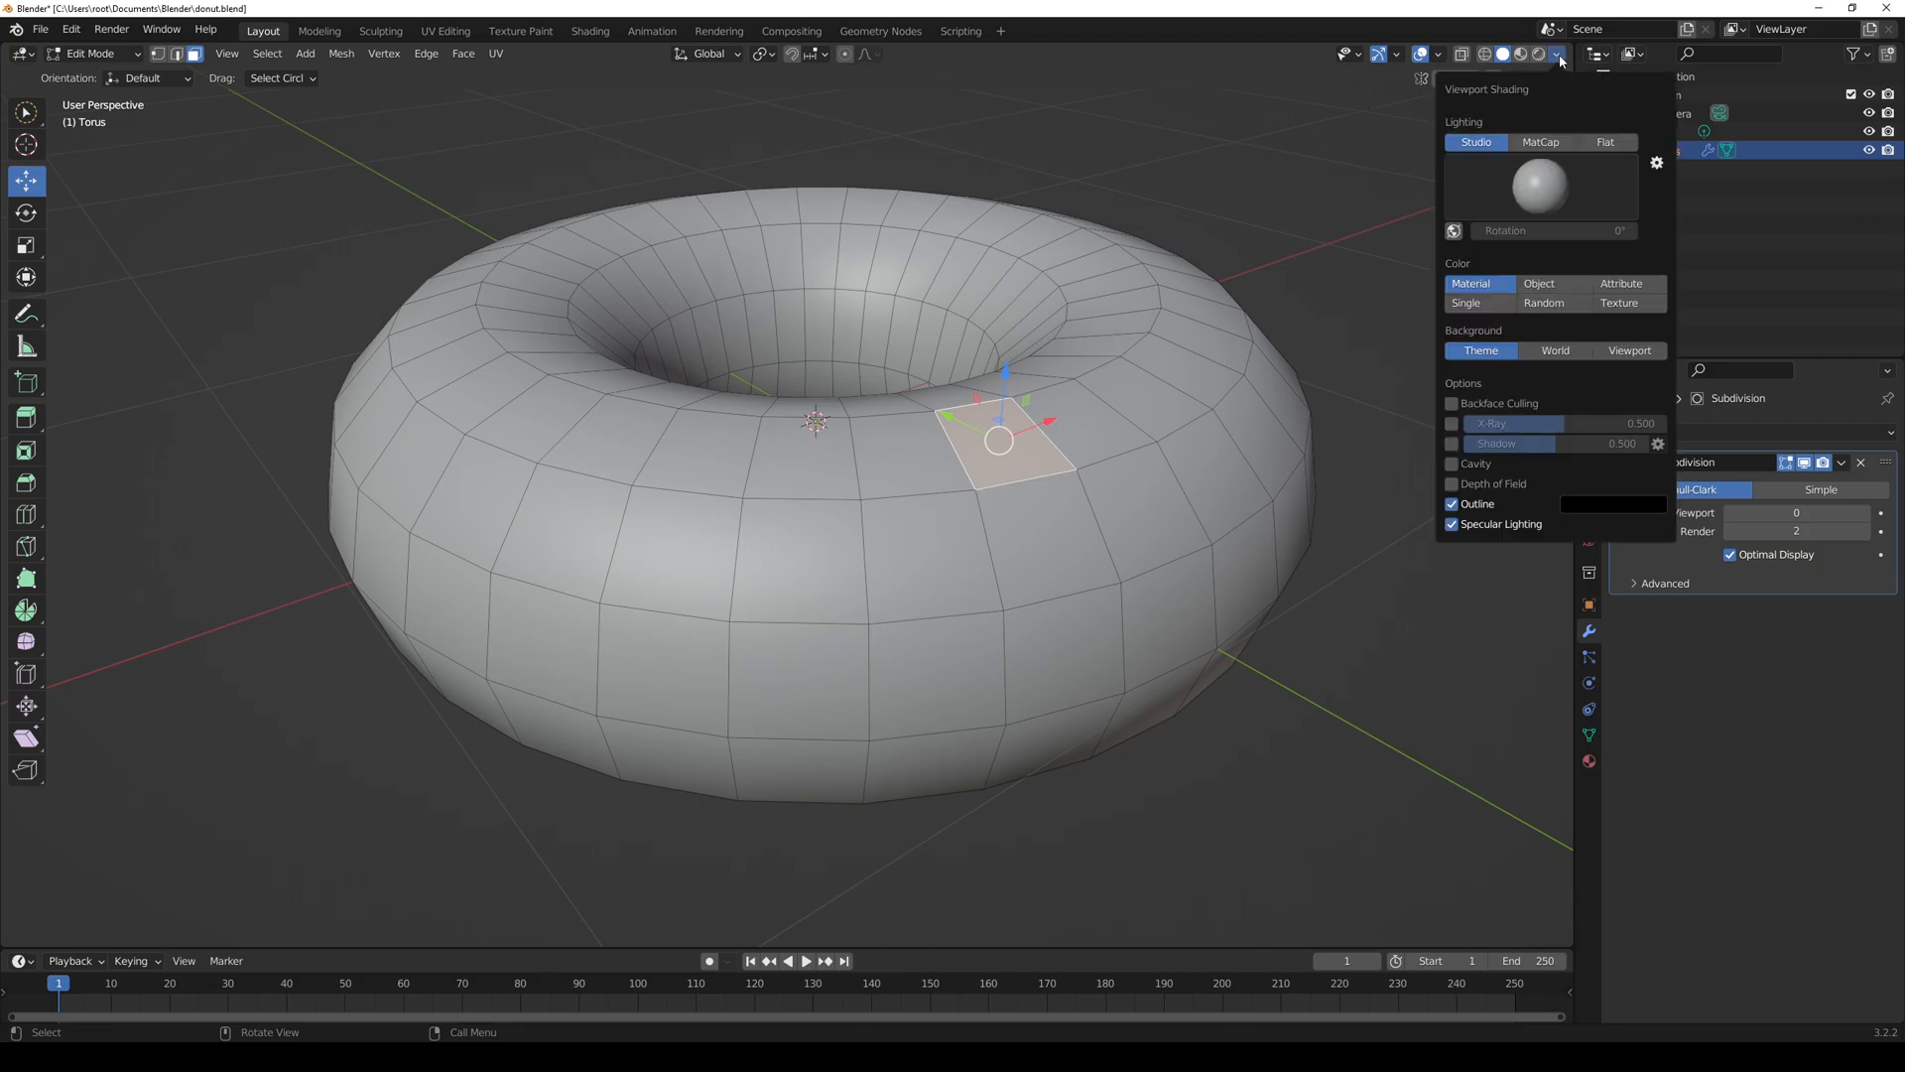
left_click(1441, 58)
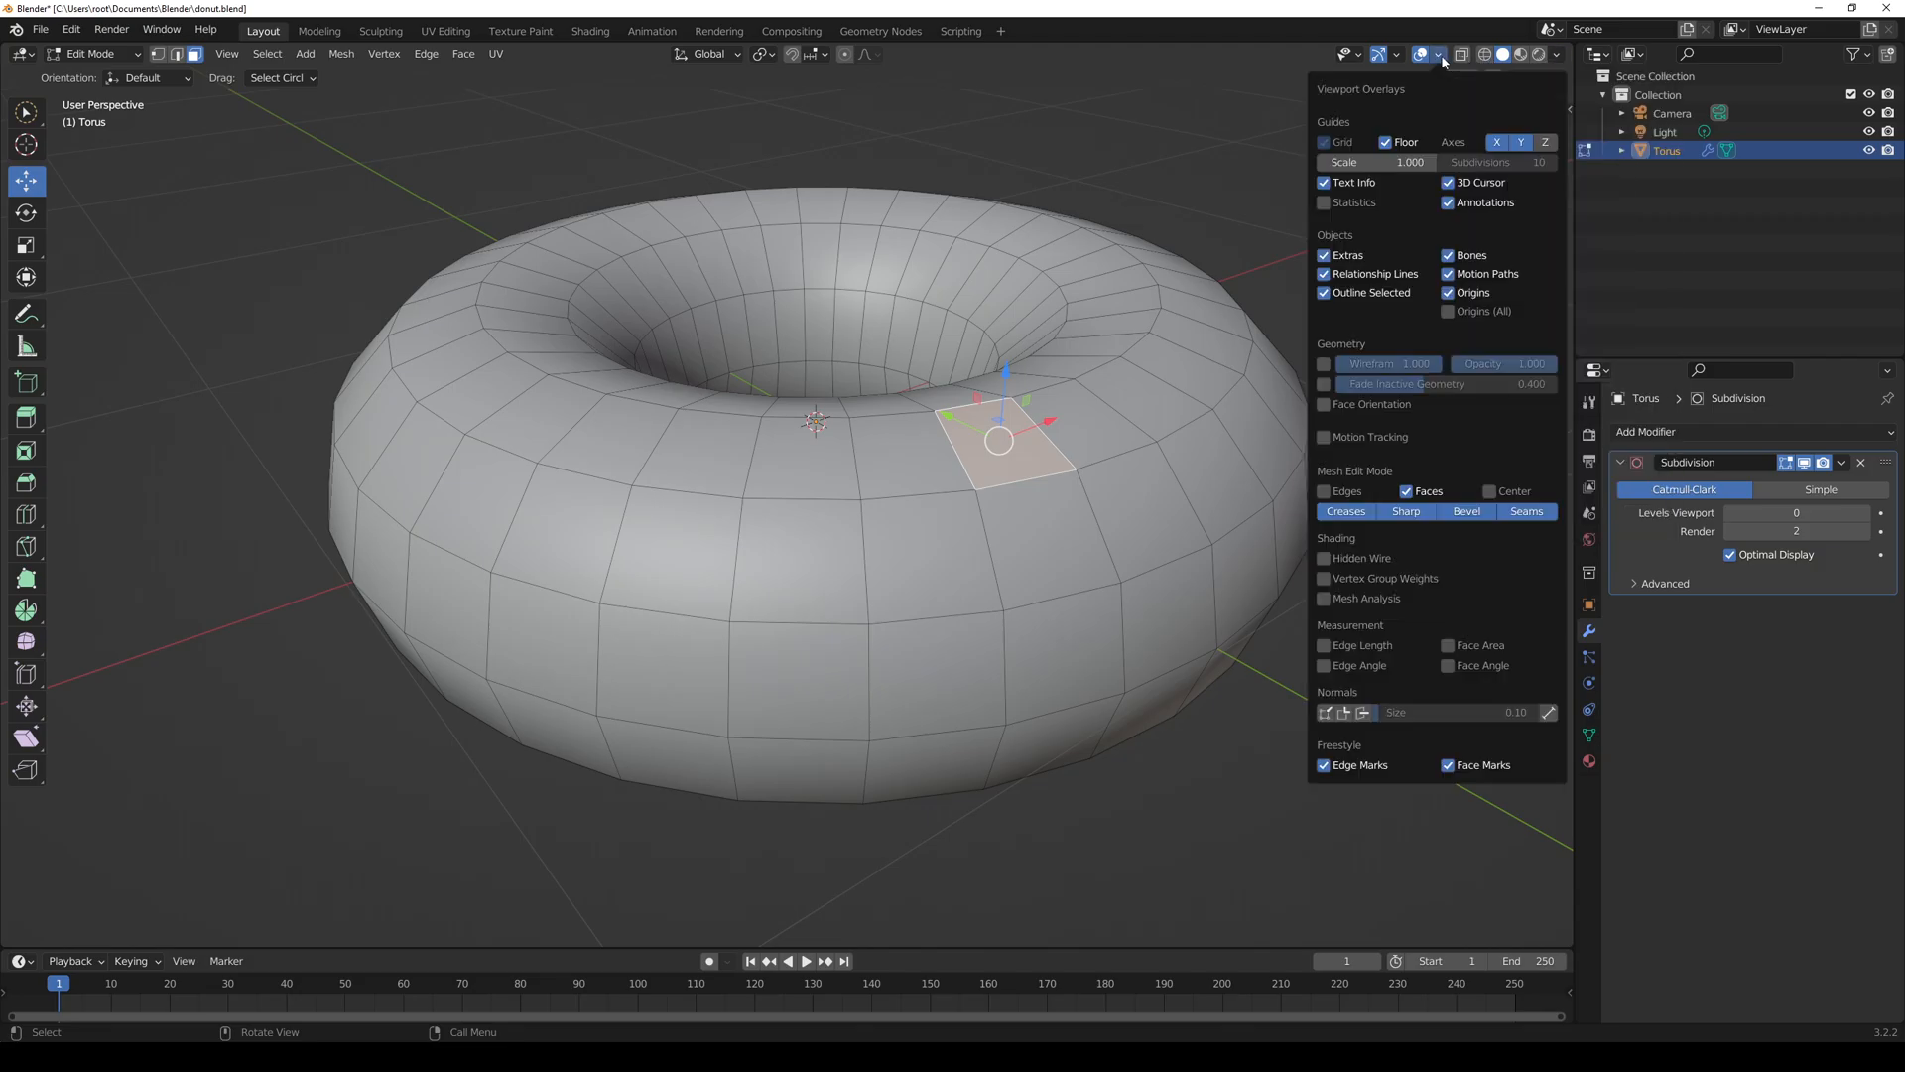
left_click(1442, 57)
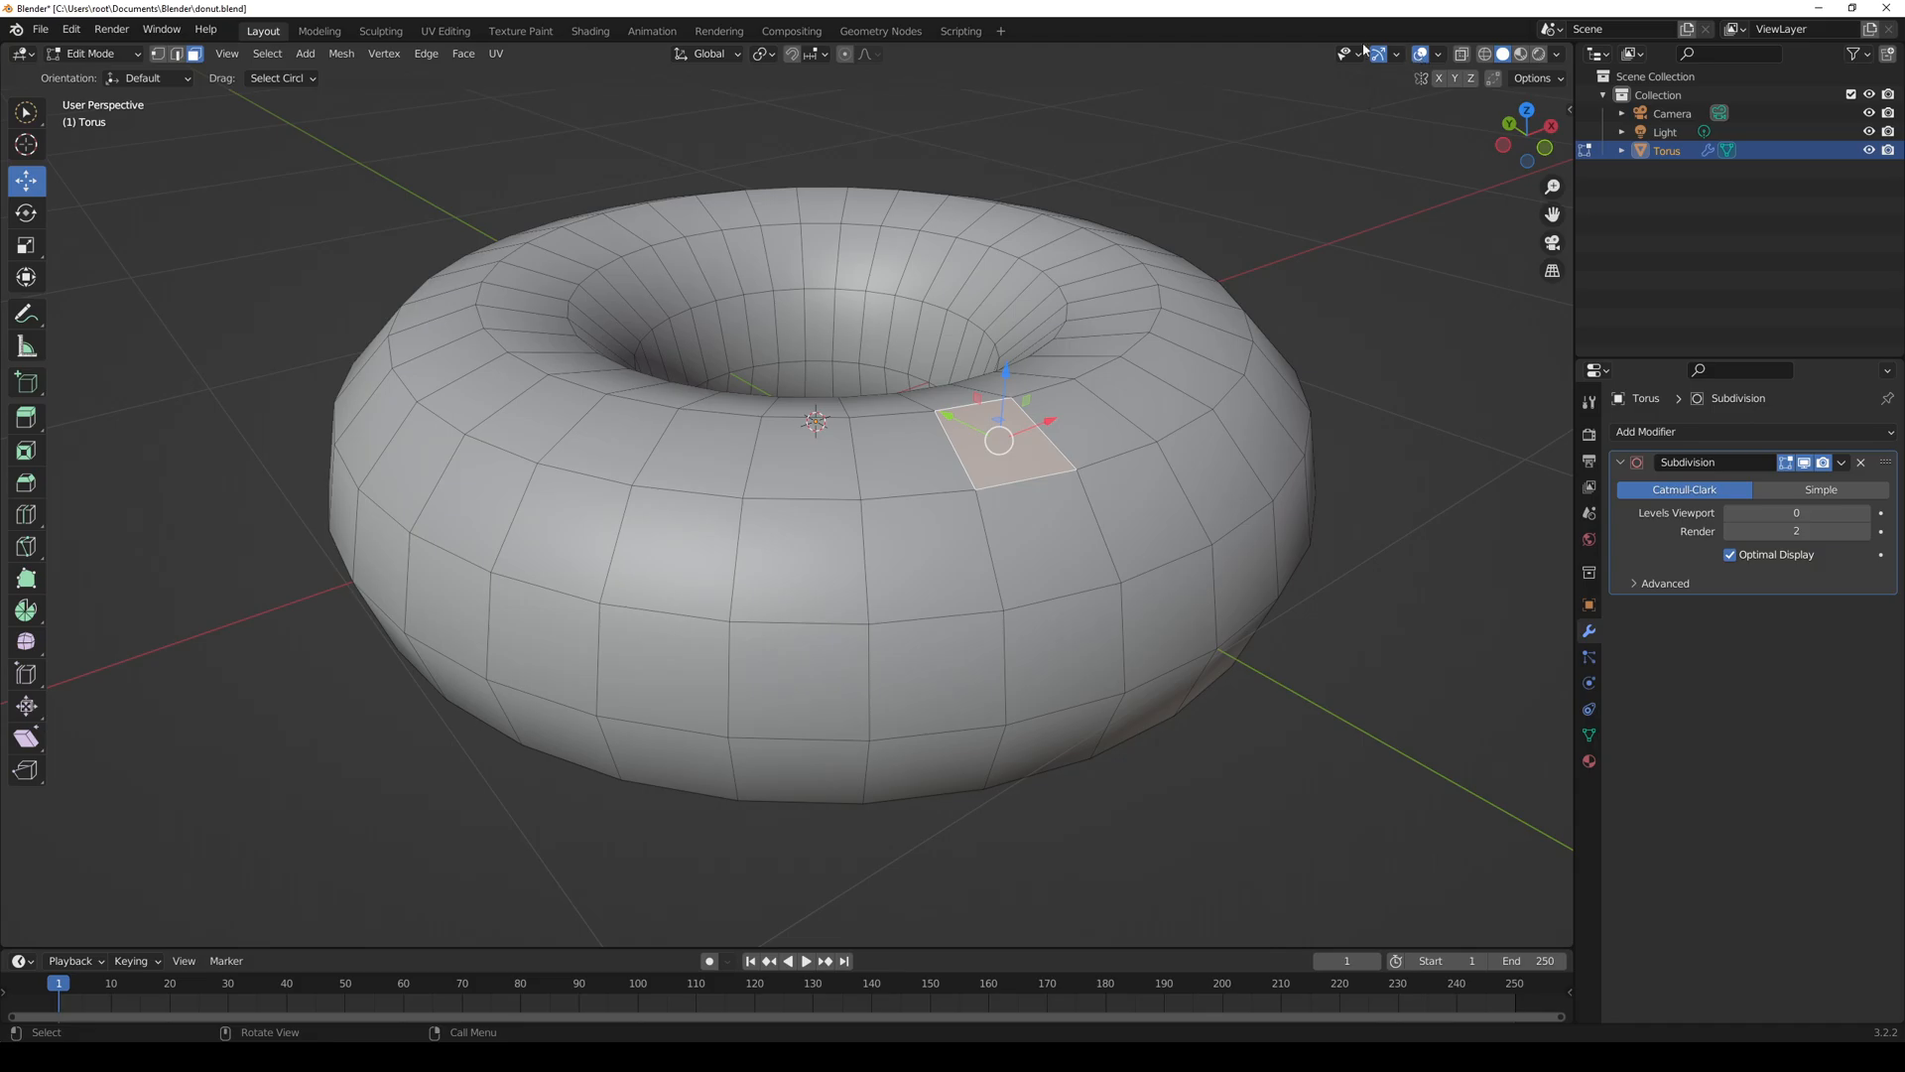
- Search the available commands for proportional editing and leave the search without choosing one
left_click(1264, 198)
key("F3")
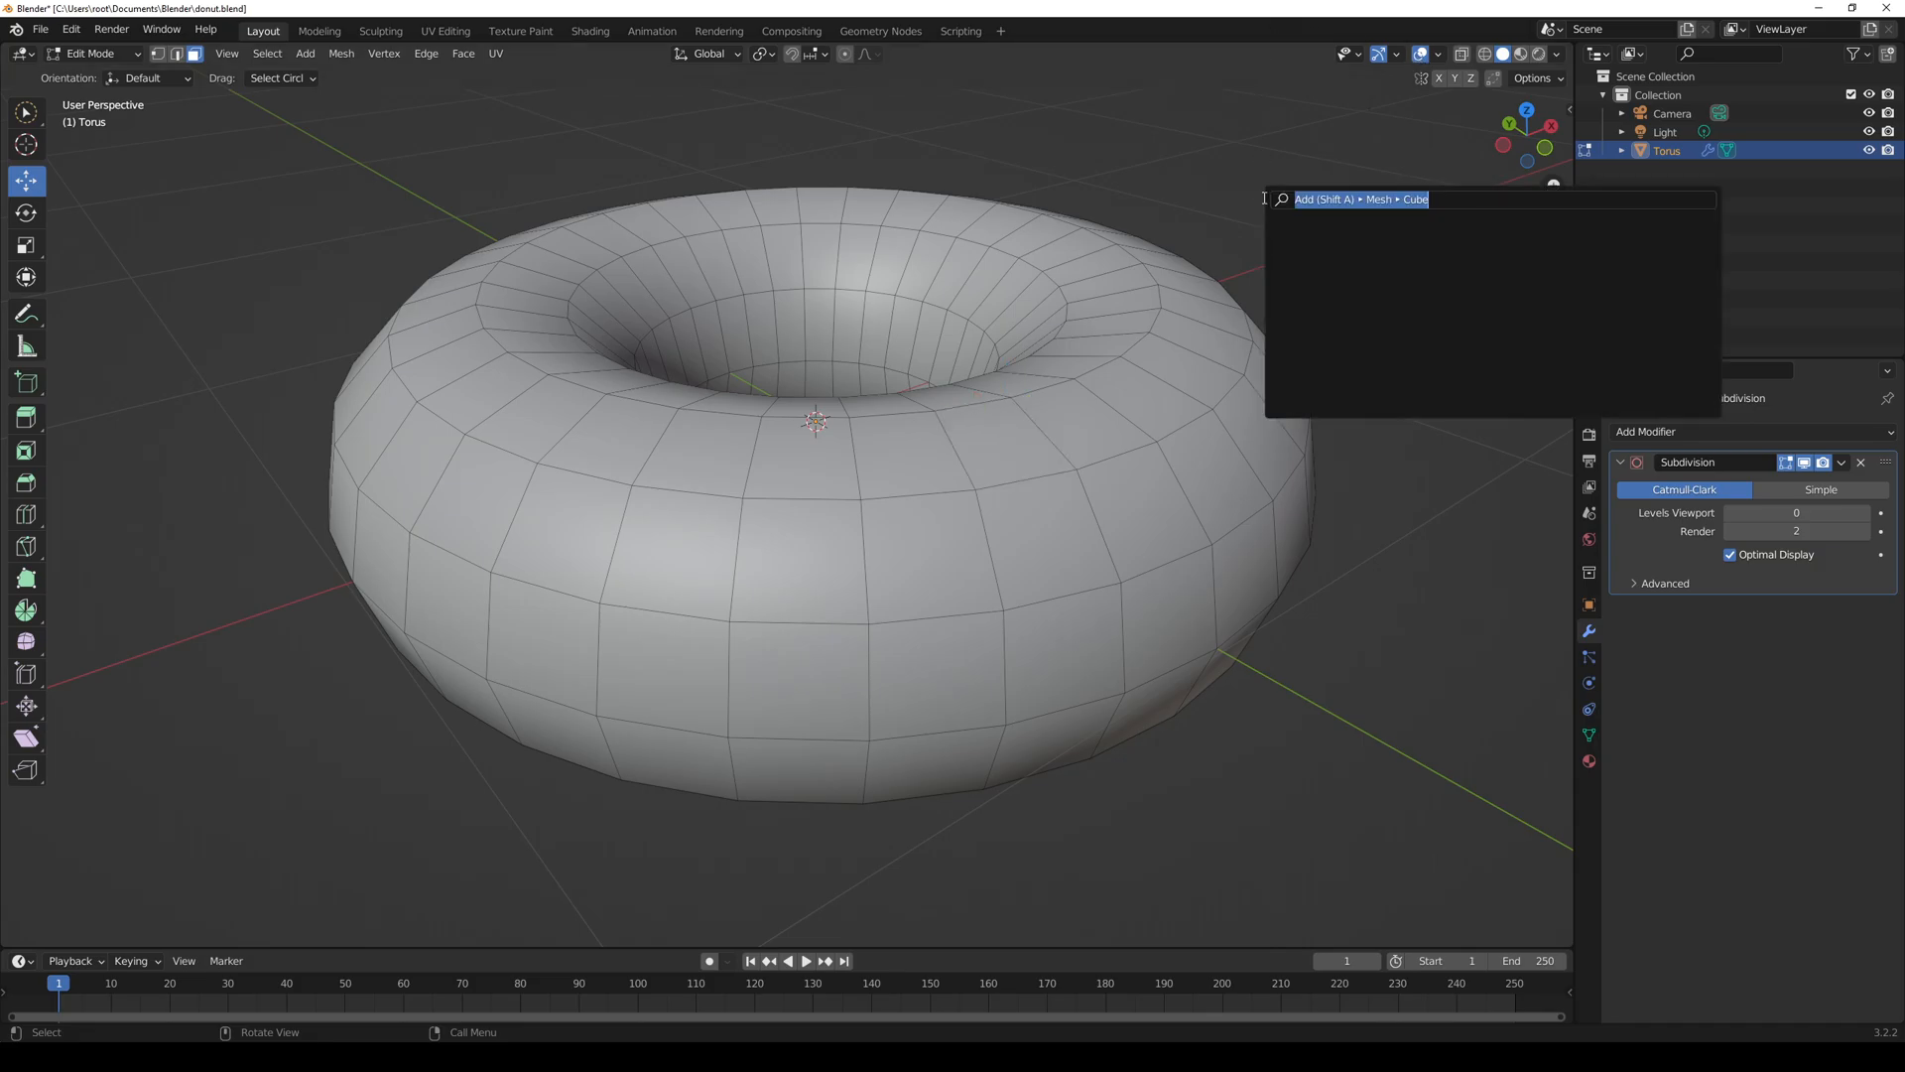
type("propo")
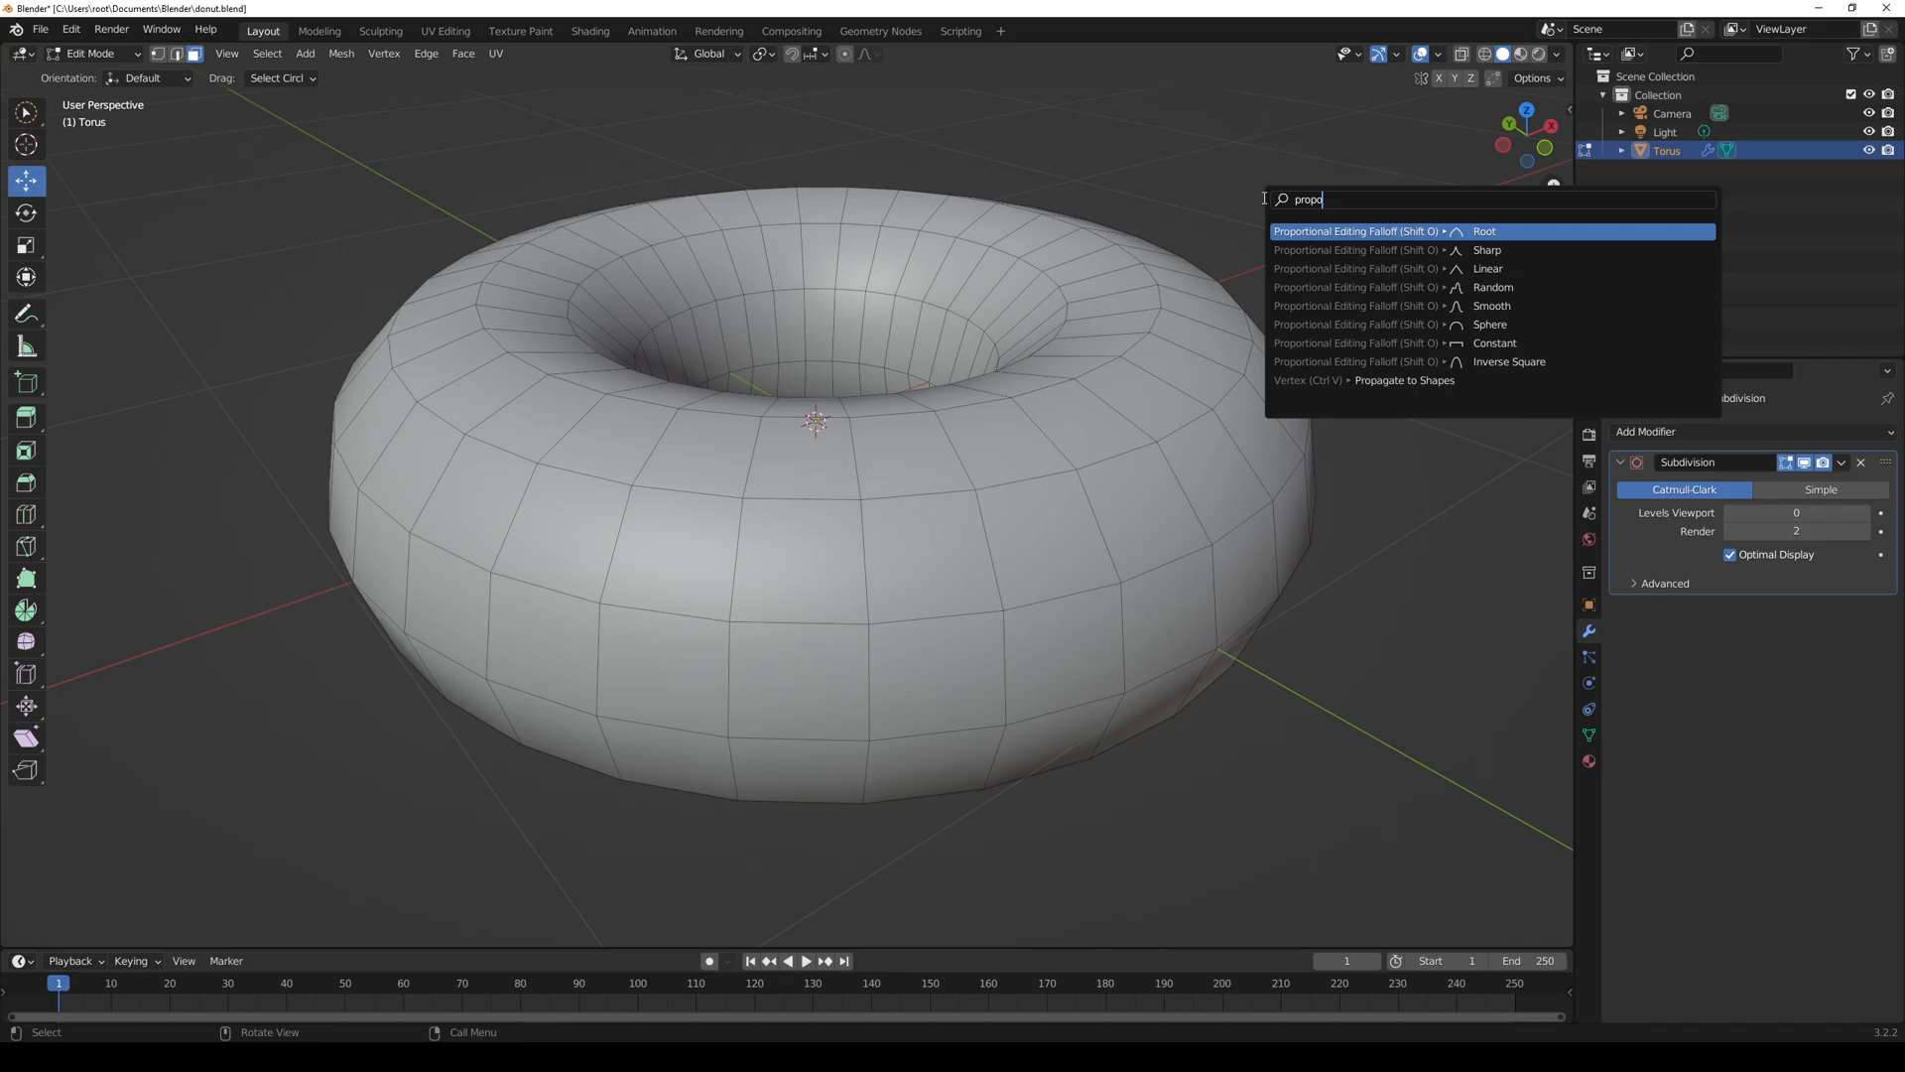
type("tio")
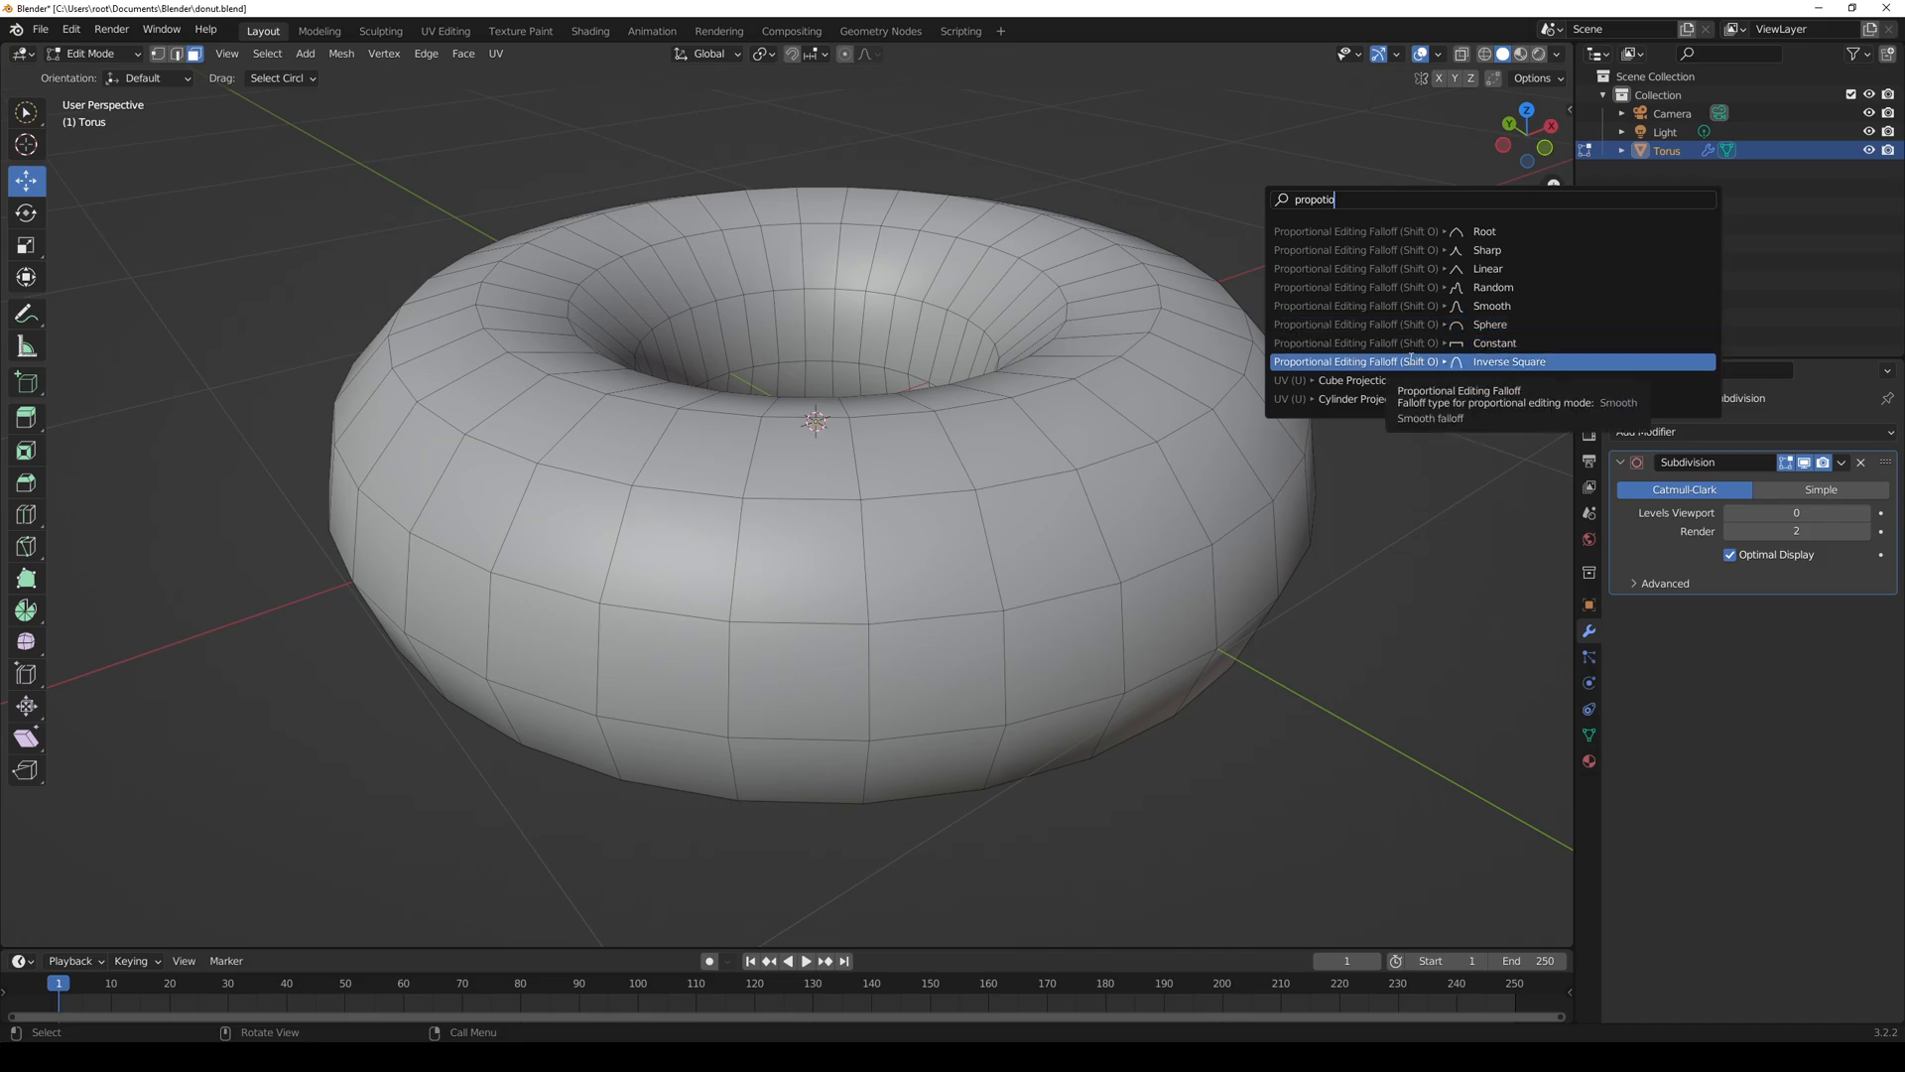
key("Escape")
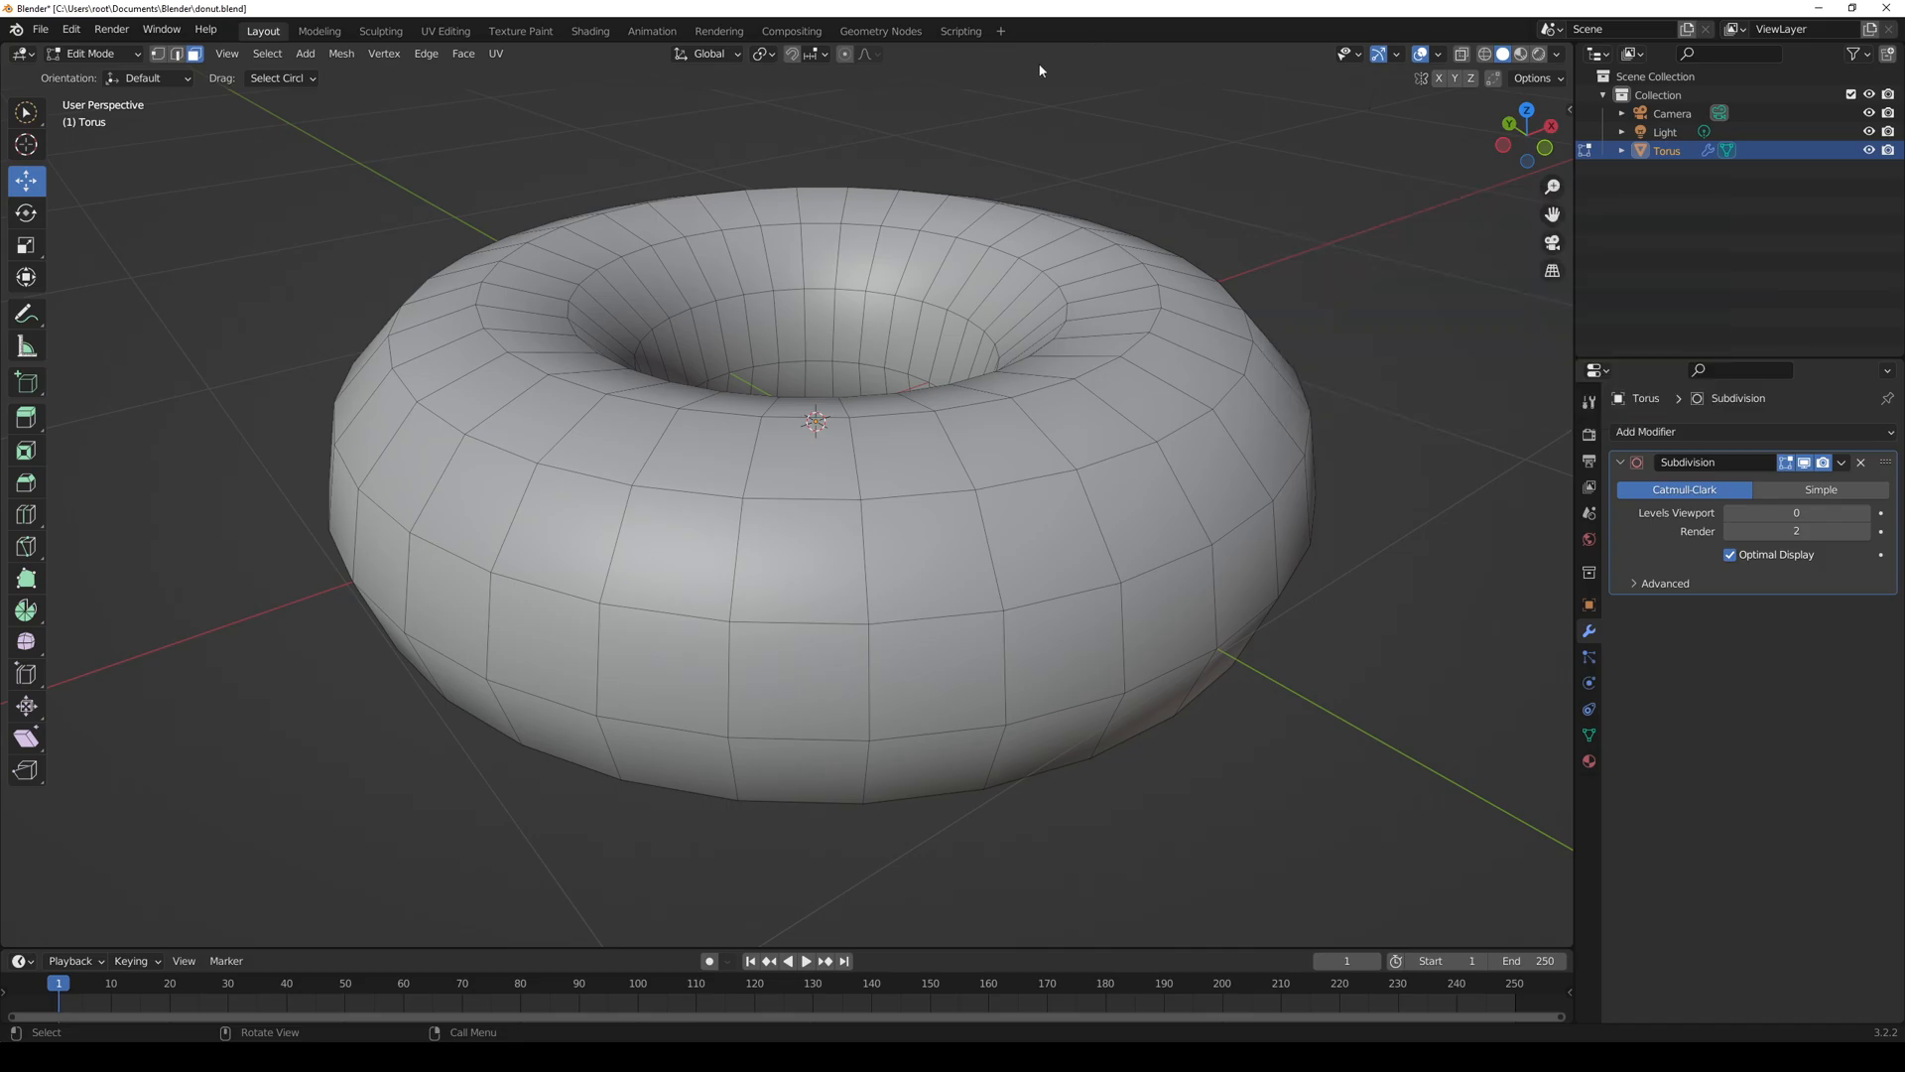
- Turn on proportional editing, try moving one upper face 0.13388 m along Z, undo it, and cancel a second free move
left_click(846, 55)
left_click(1011, 457)
mouse_move(1006, 374)
left_mouse_down()
mouse_move(967, 496)
mouse_move(991, 201)
mouse_move(1003, 353)
left_mouse_up()
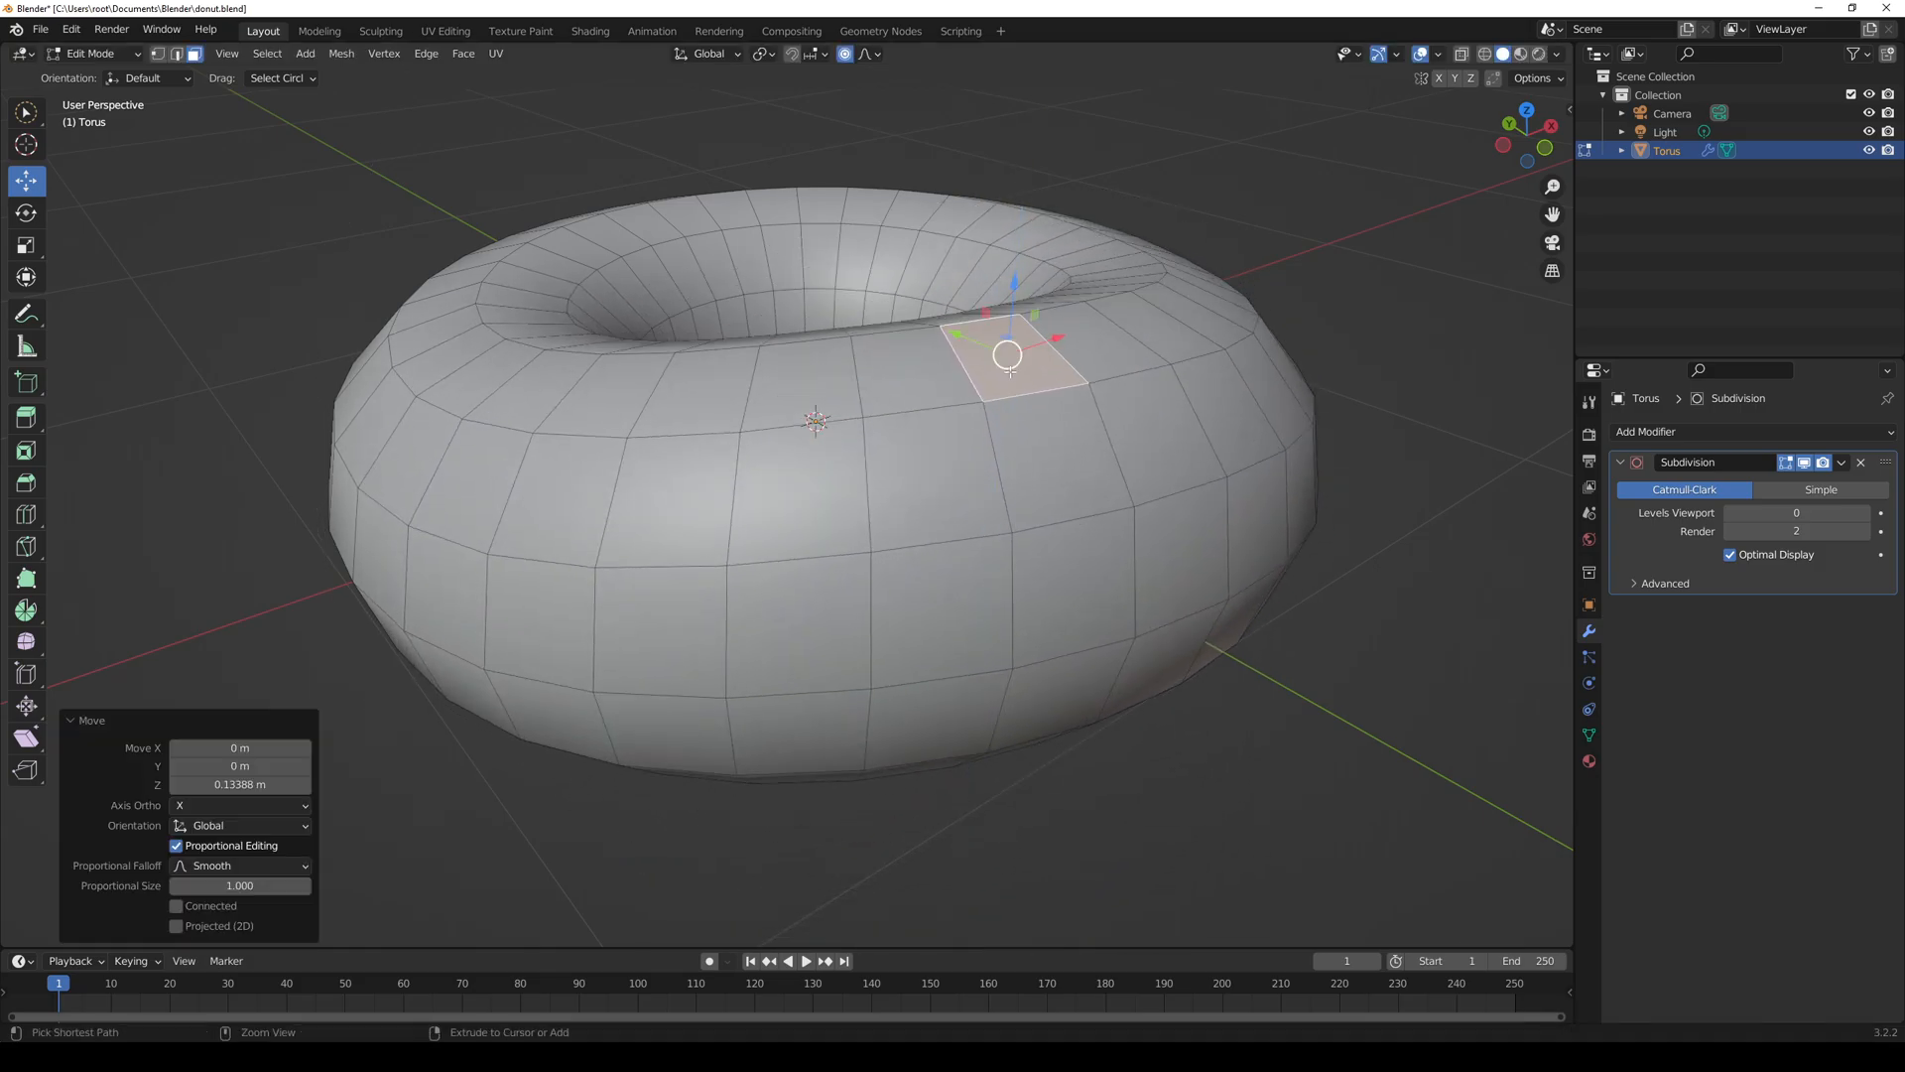
key("ctrl+z")
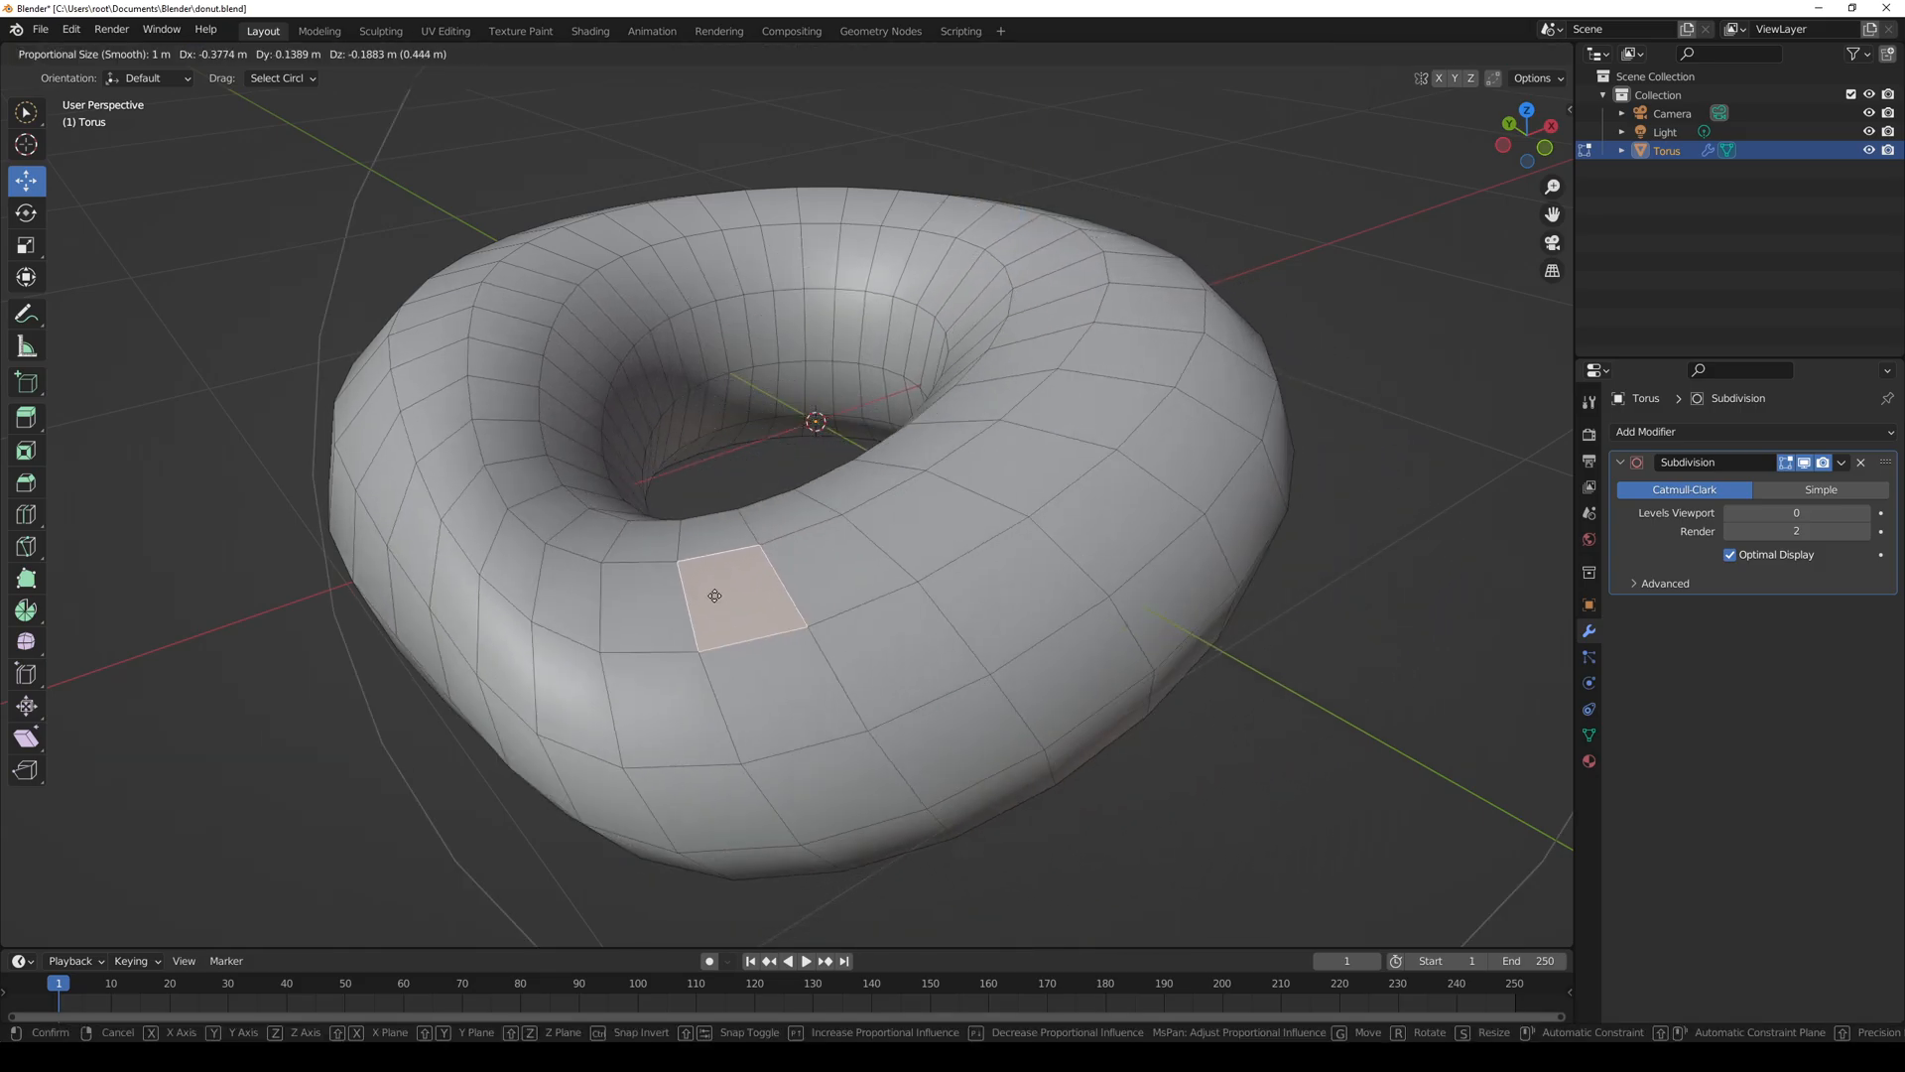
key("Escape")
- Turn off proportional editing and try a free move of the selected face for comparison, cancelling it
left_click(847, 54)
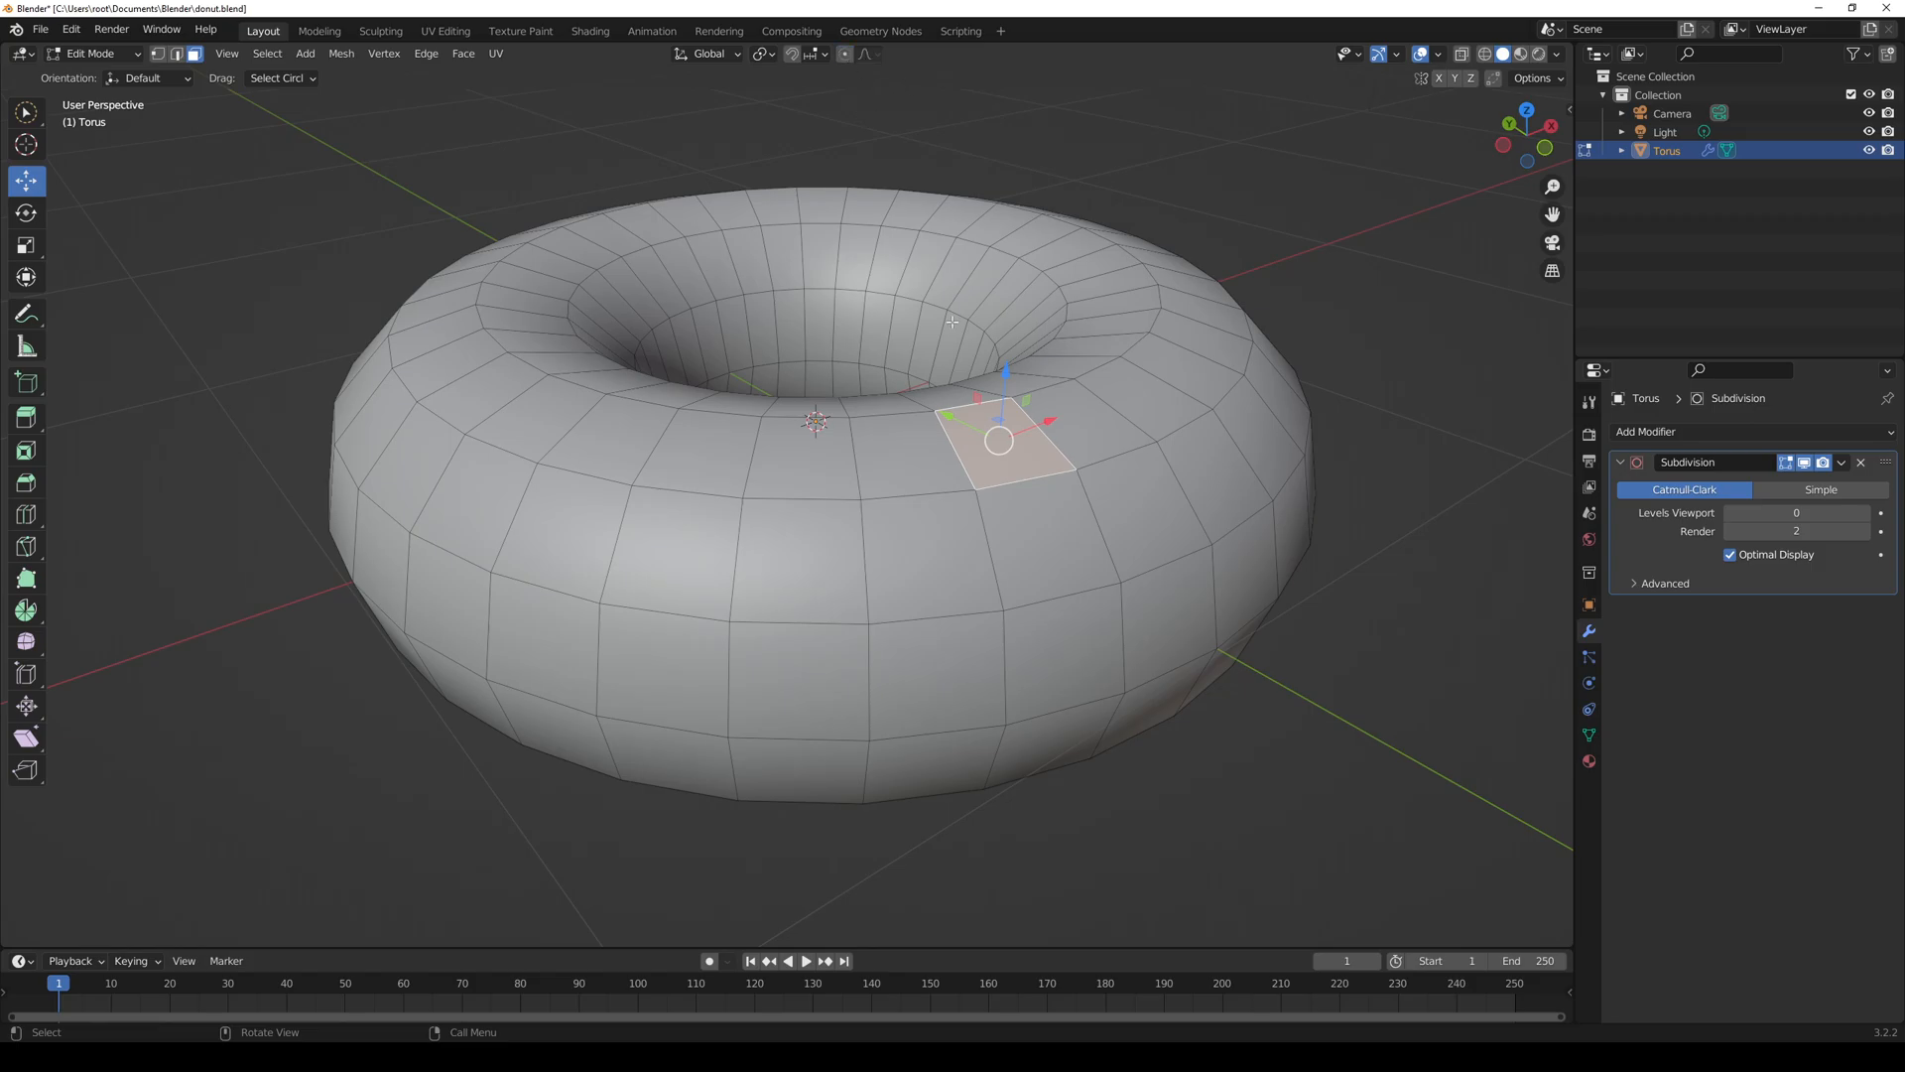
key("g")
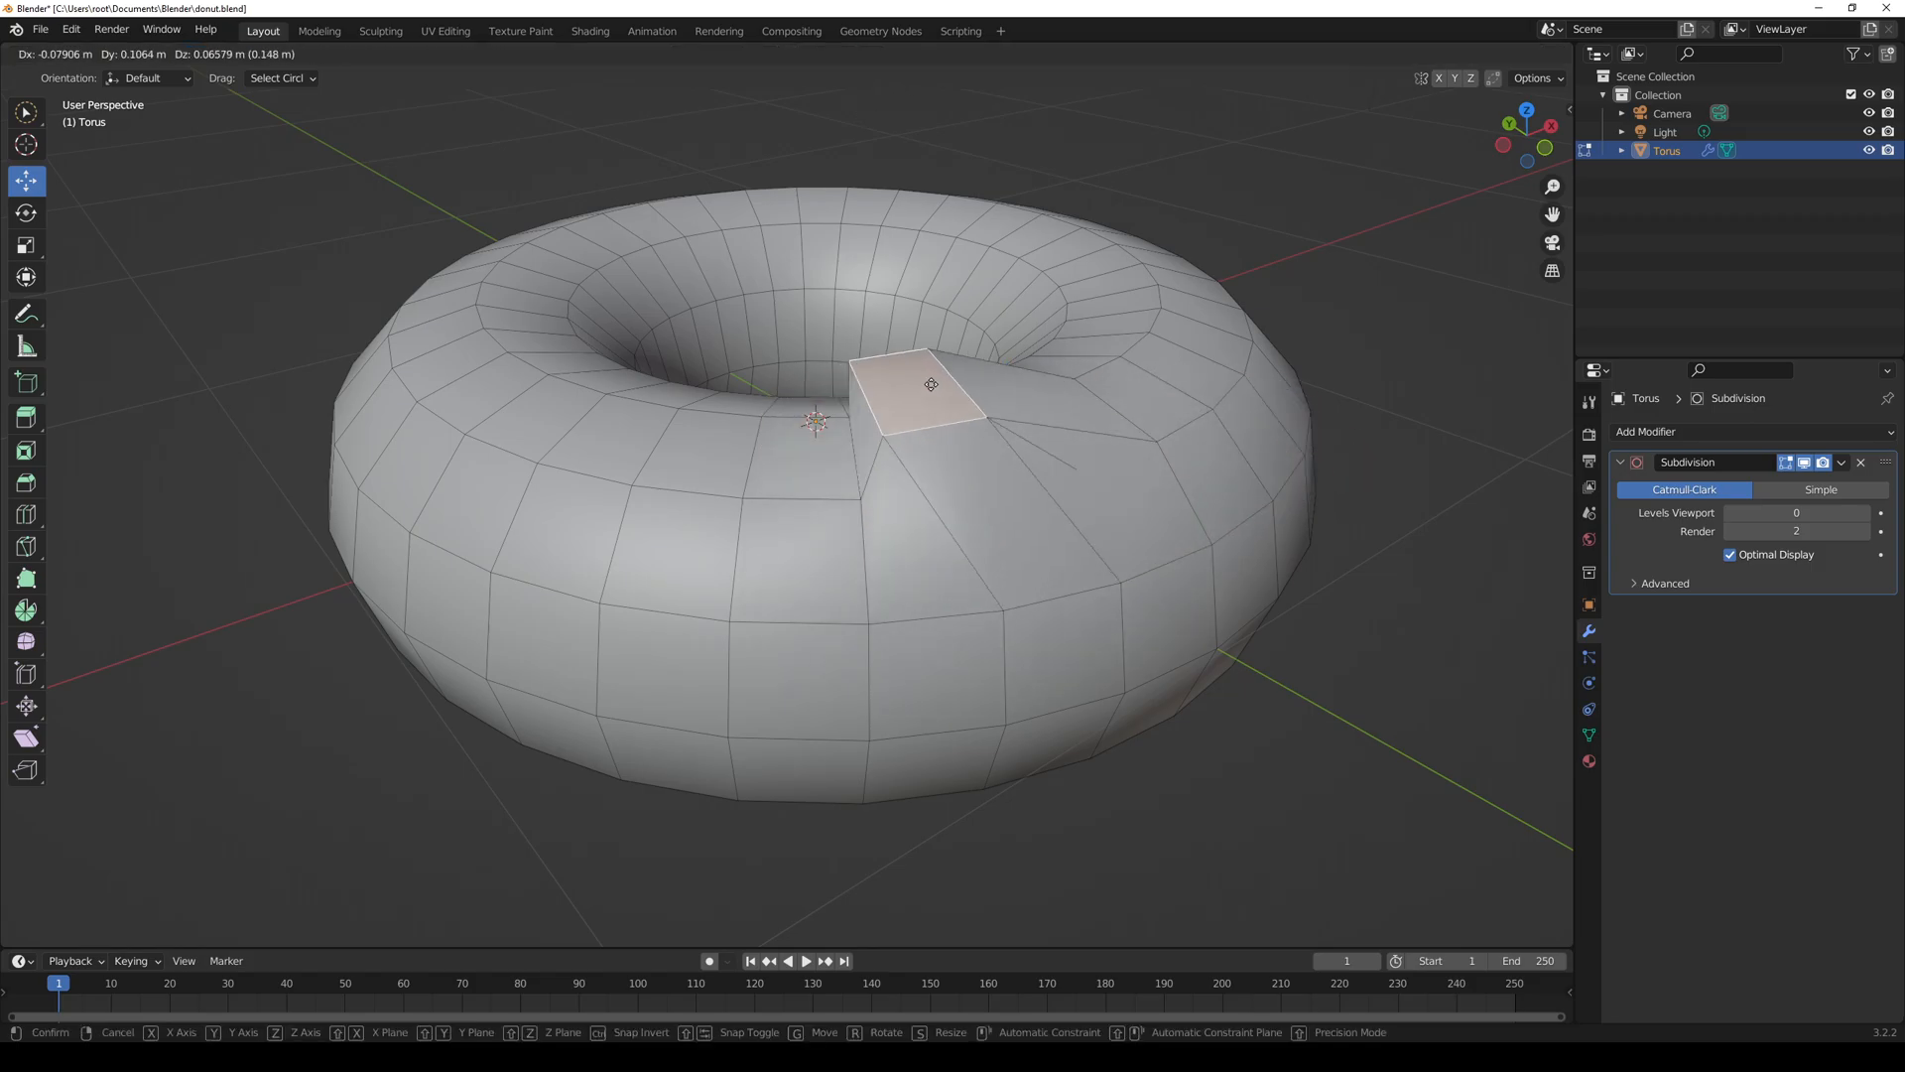
key("Escape")
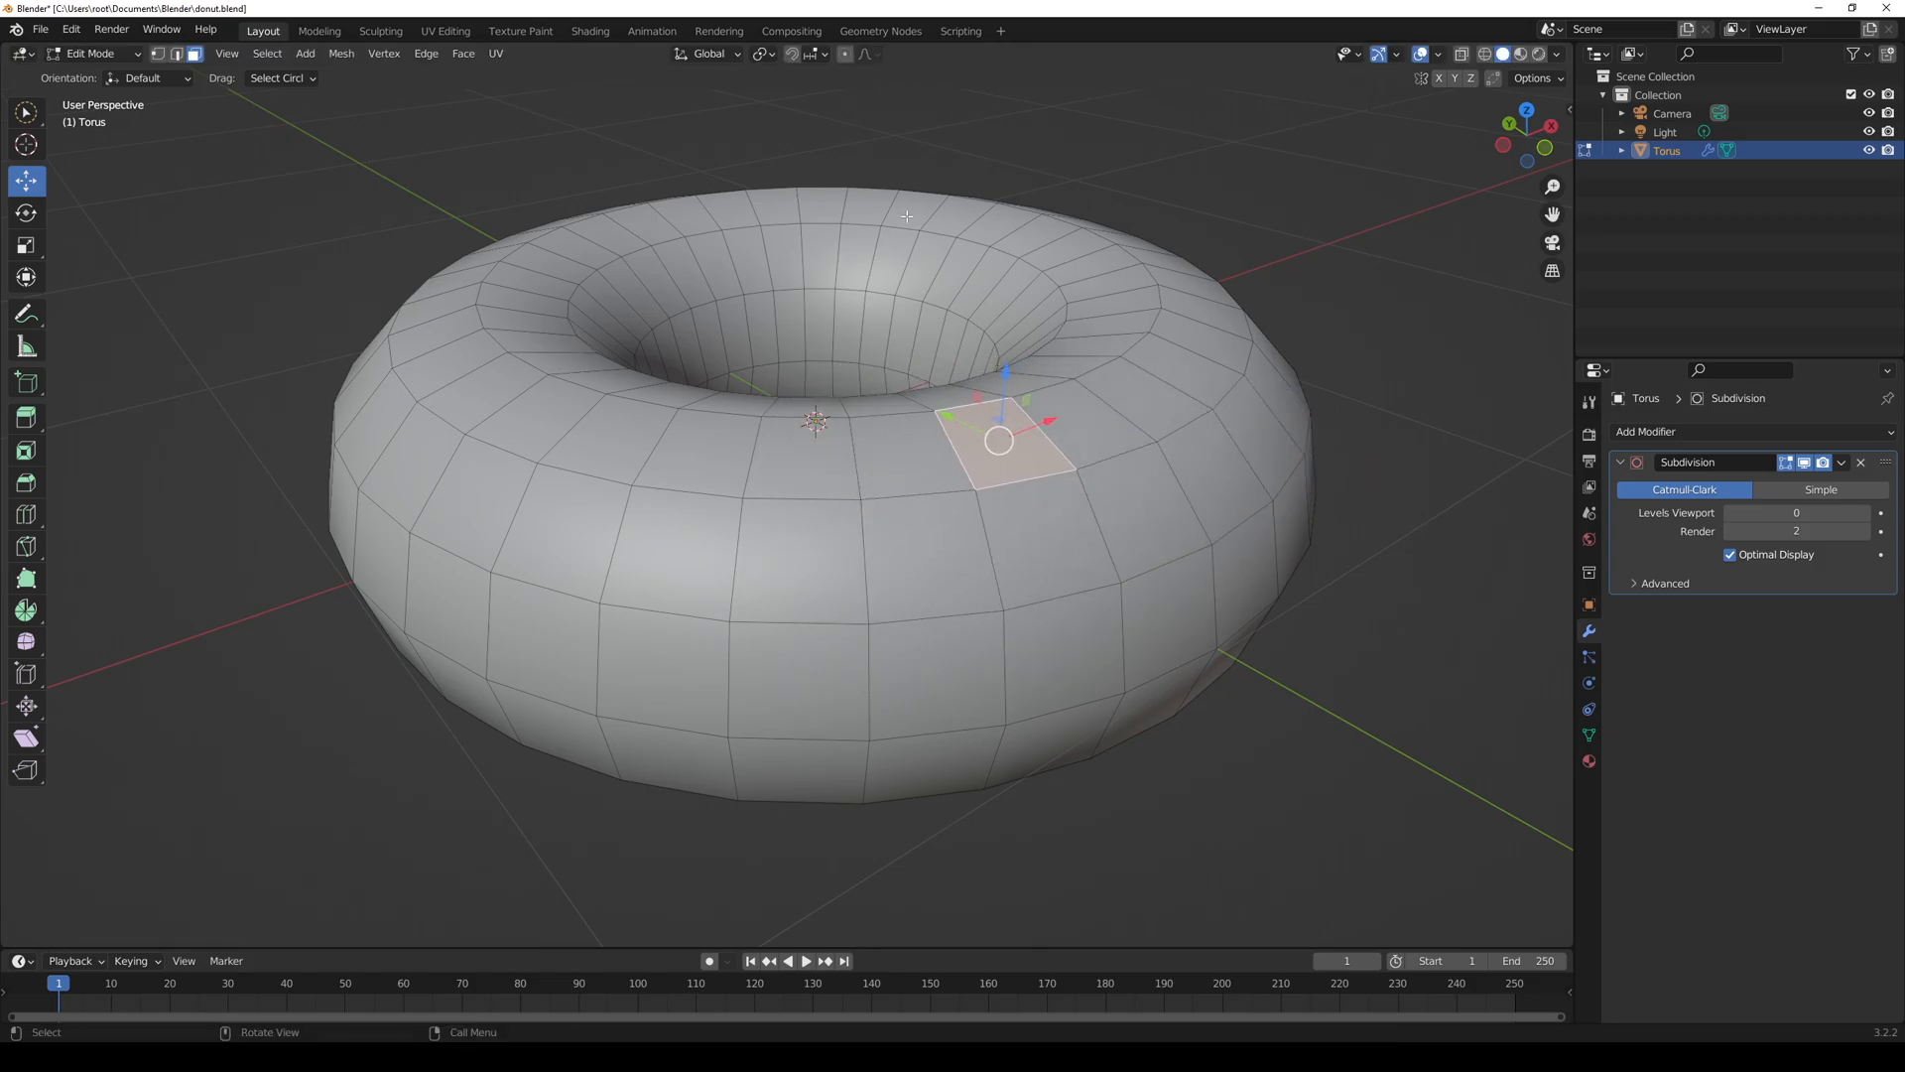
- Turn proportional editing on and, in vertex selection mode, select a single vertex on the torus's upper front-right side
left_click(846, 57)
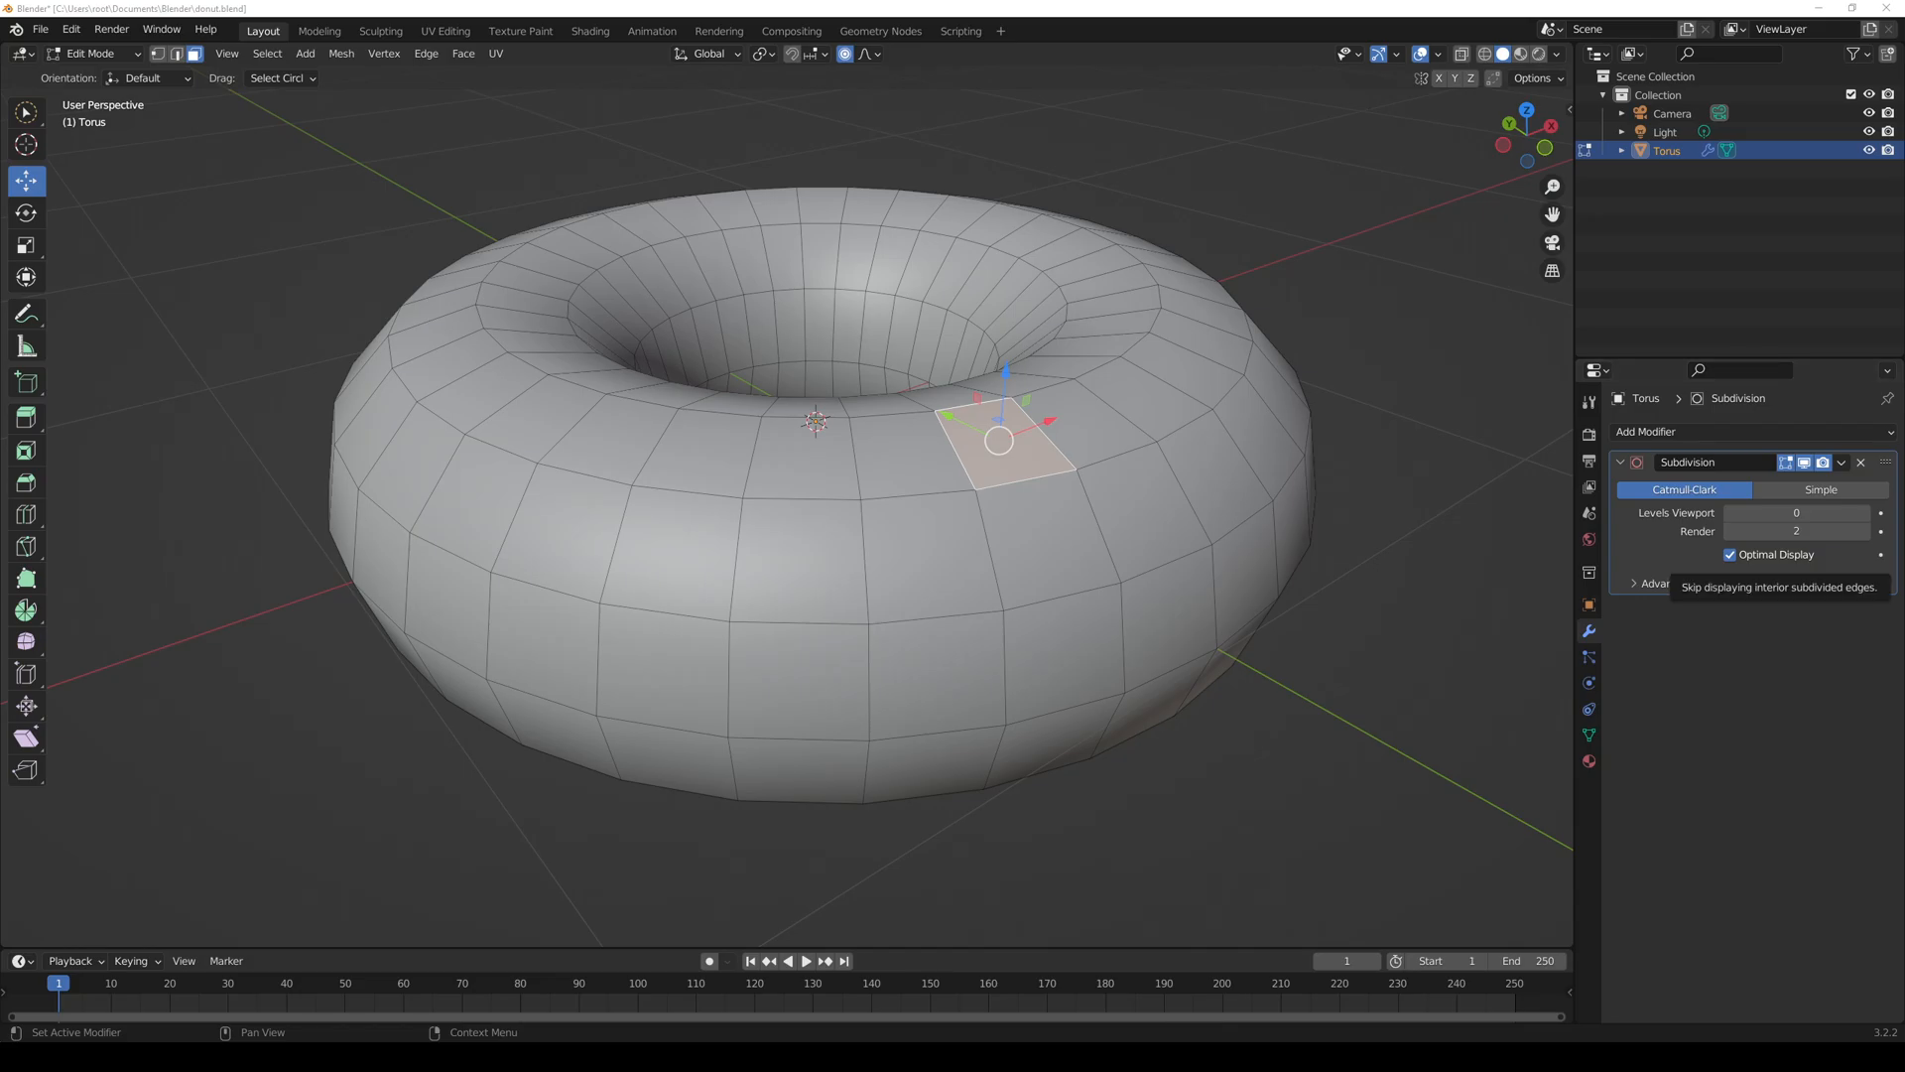
scroll(1011, 449, "up", 2)
scroll(1011, 449, "down", 5)
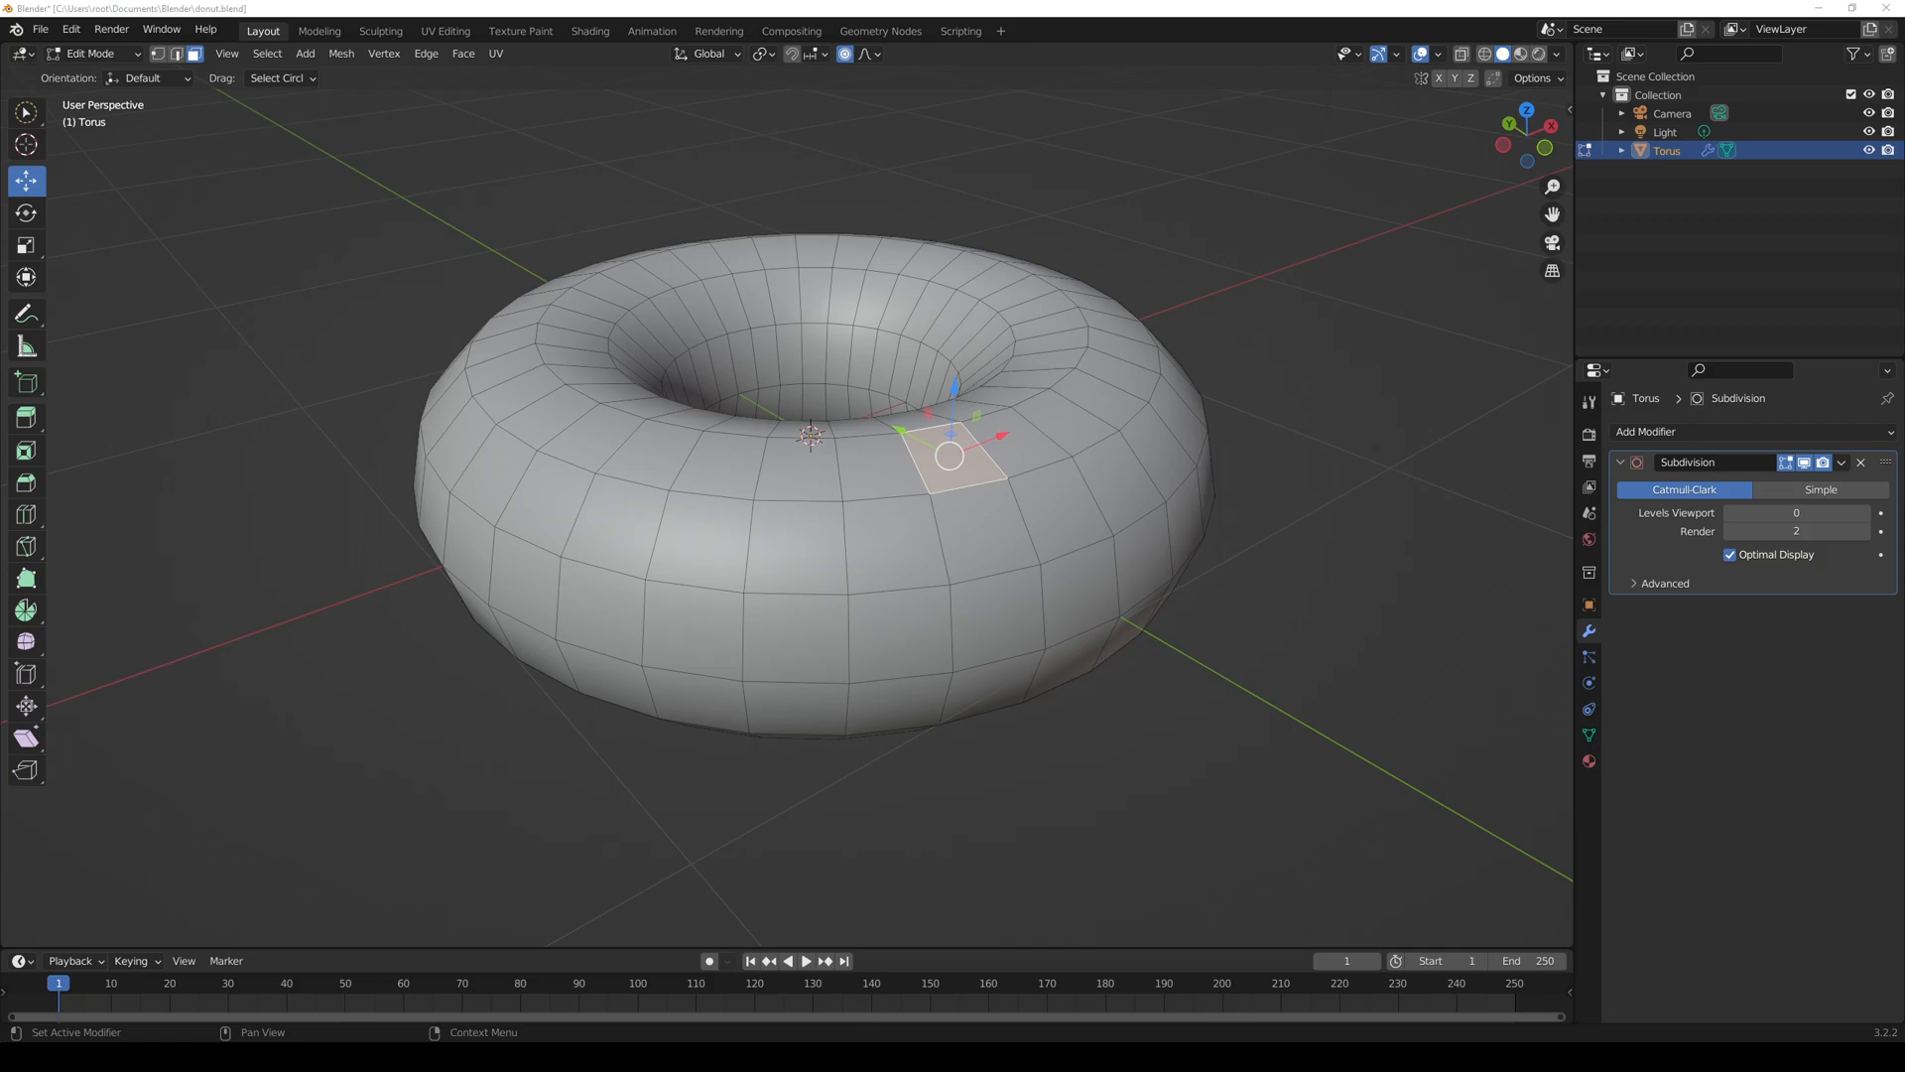
left_click(159, 56)
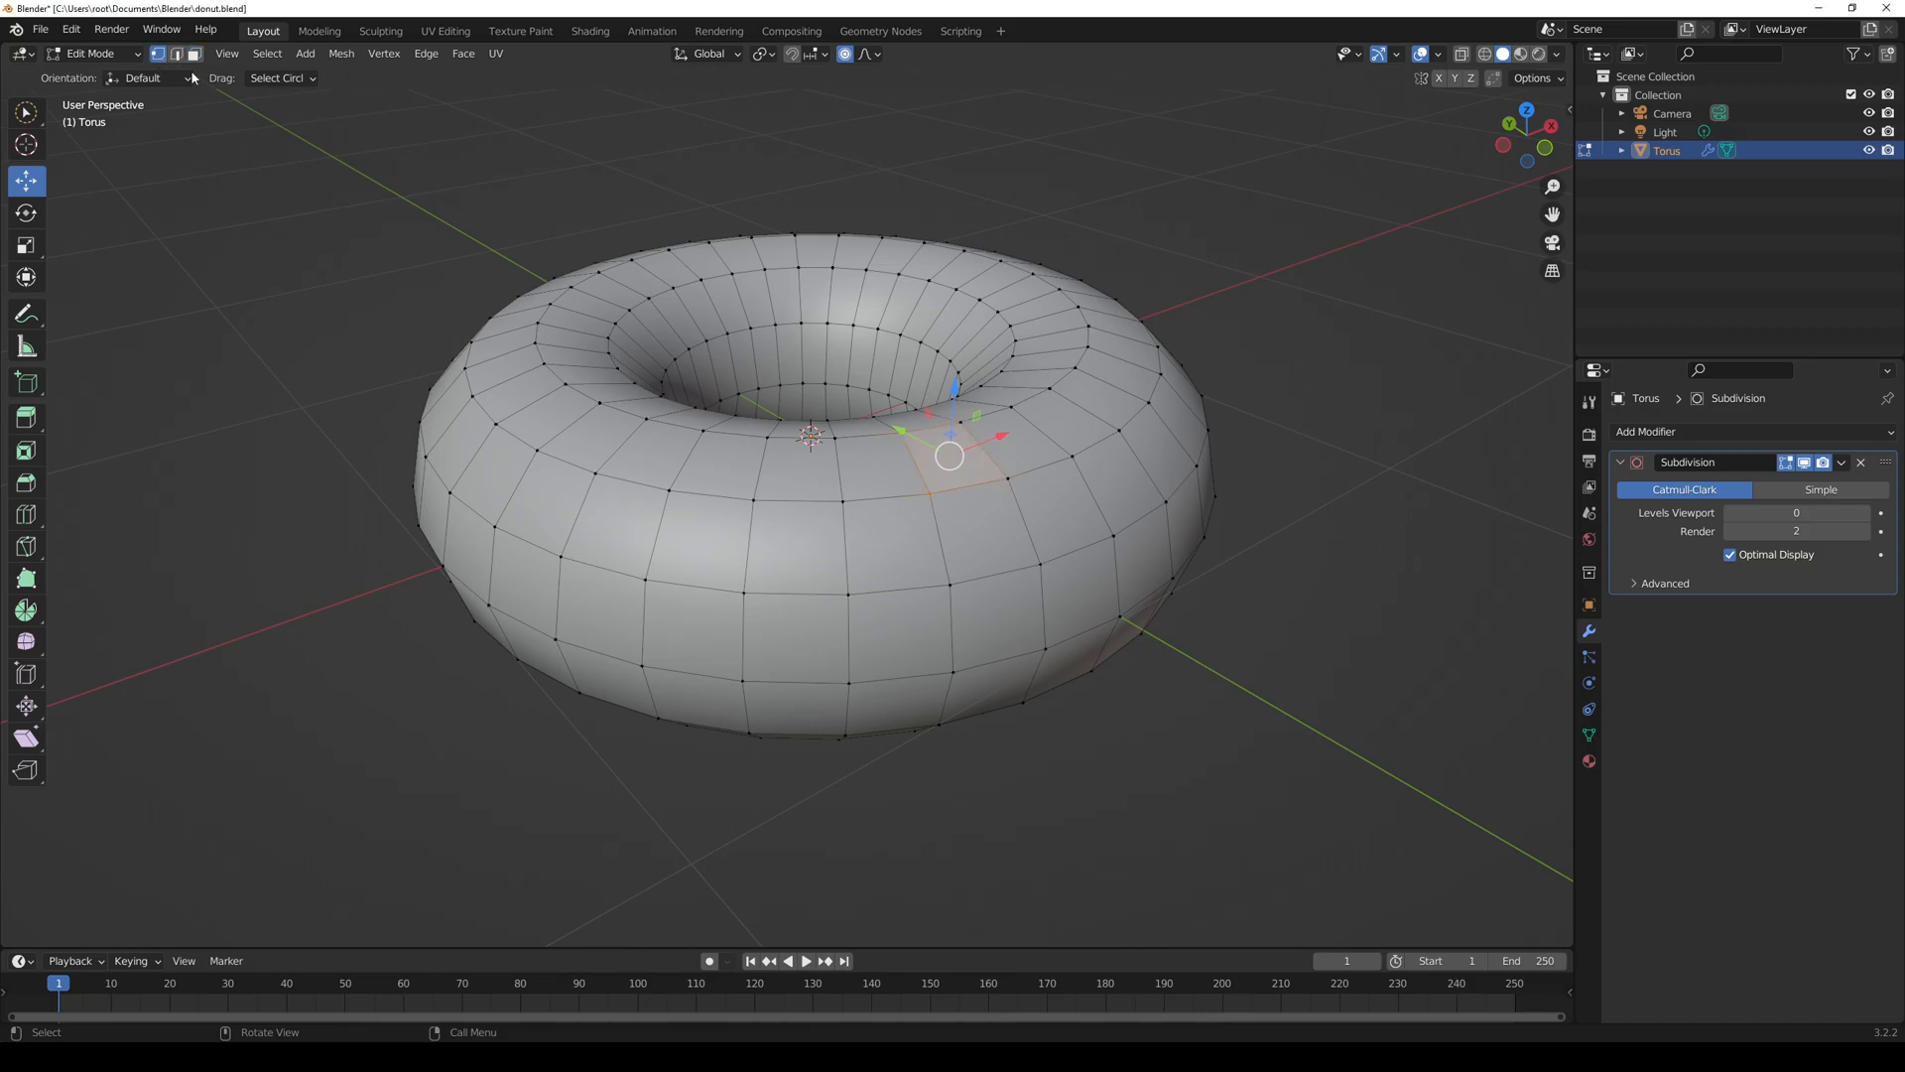
left_click(1072, 456)
- Try a proportional move of the selected vertex with smaller and larger influence sizes, and undo it
key("g")
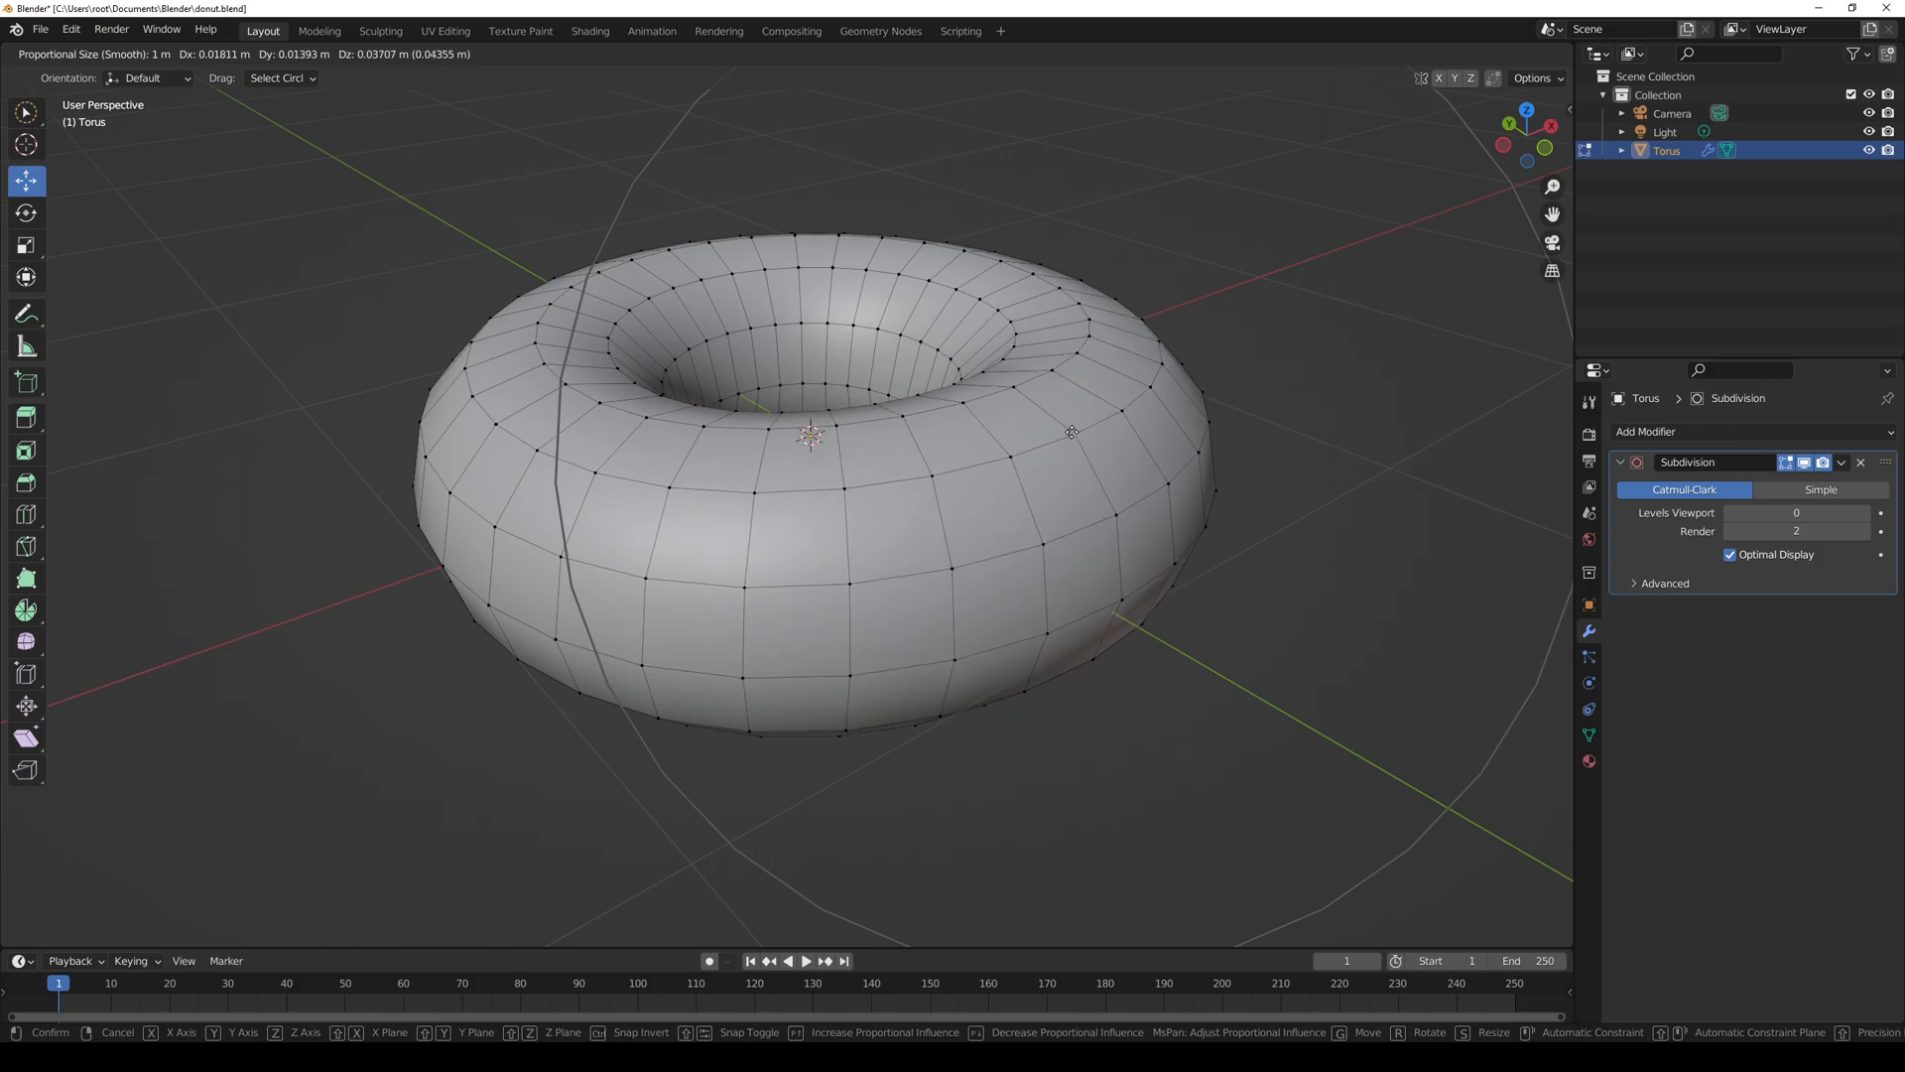
scroll(1070, 456, "up", 6)
scroll(1066, 460, "up", 10)
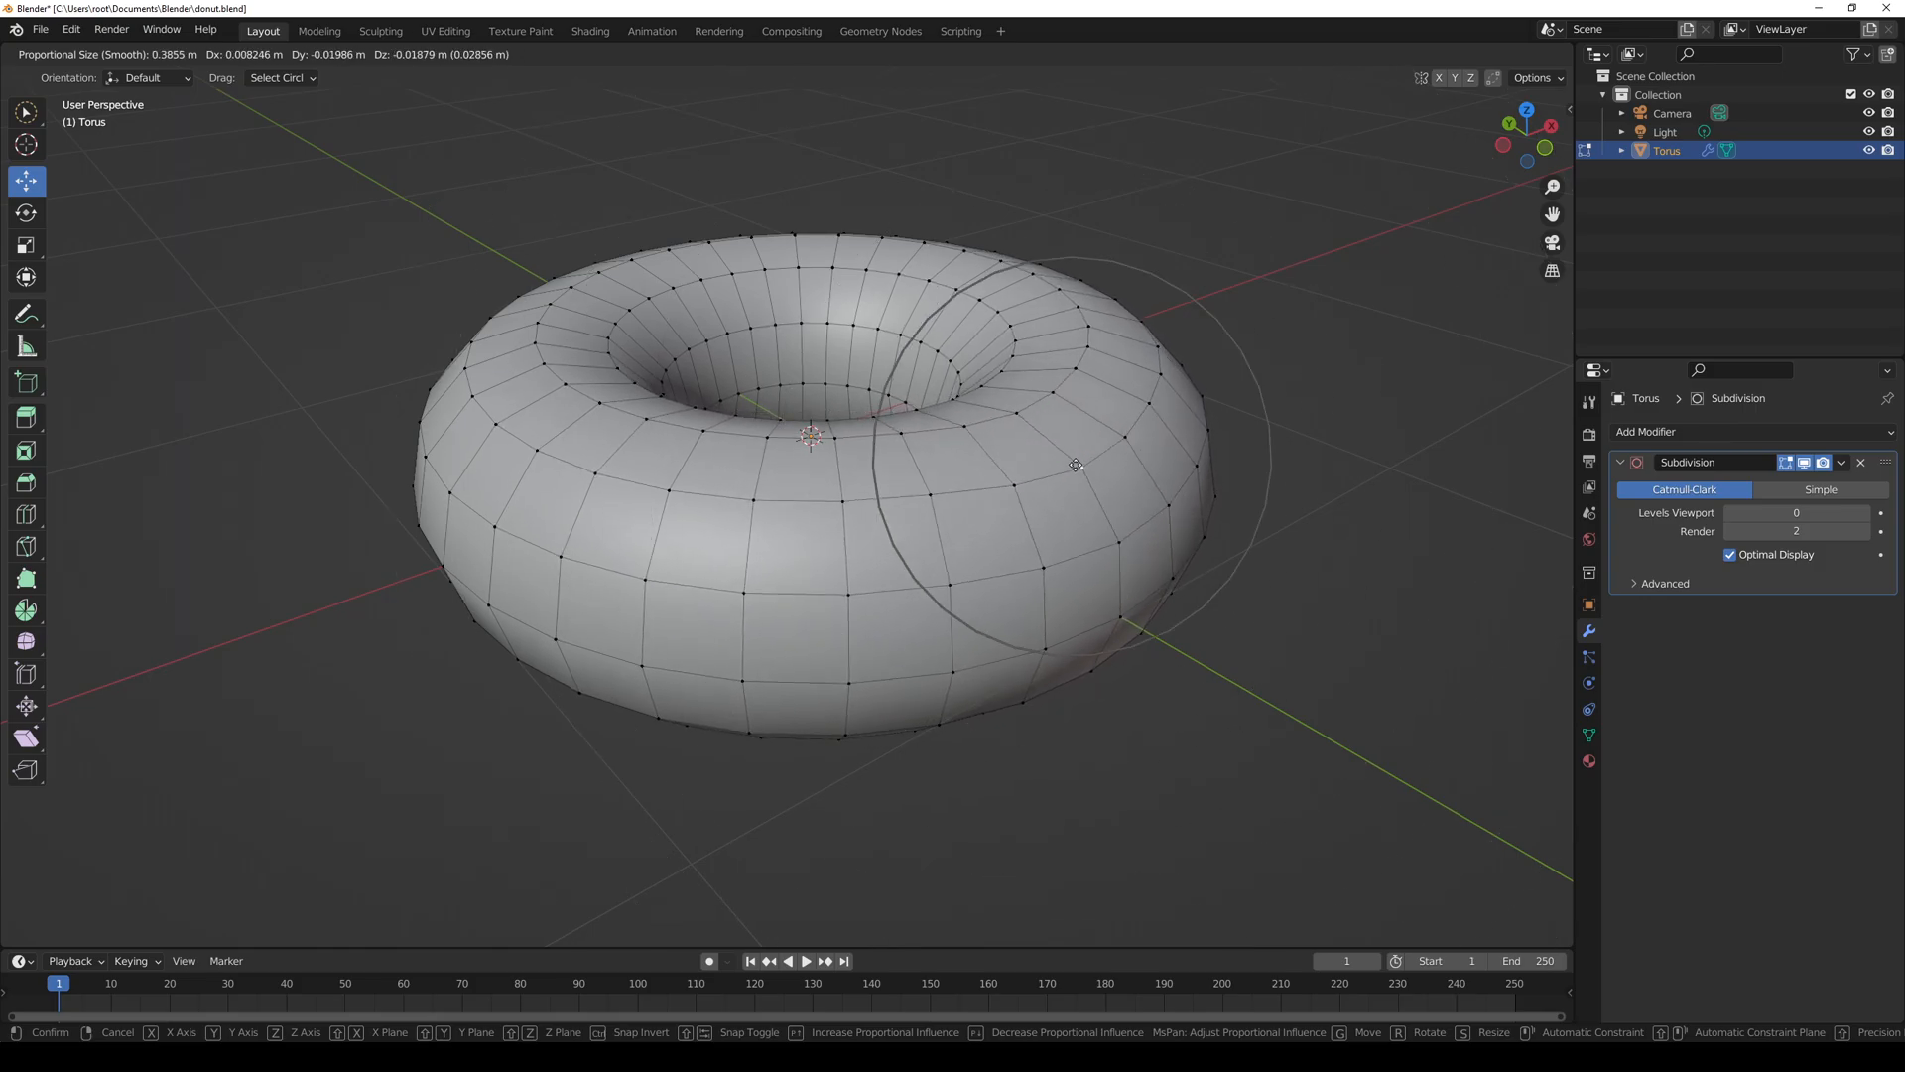
scroll(1019, 453, "down", 20)
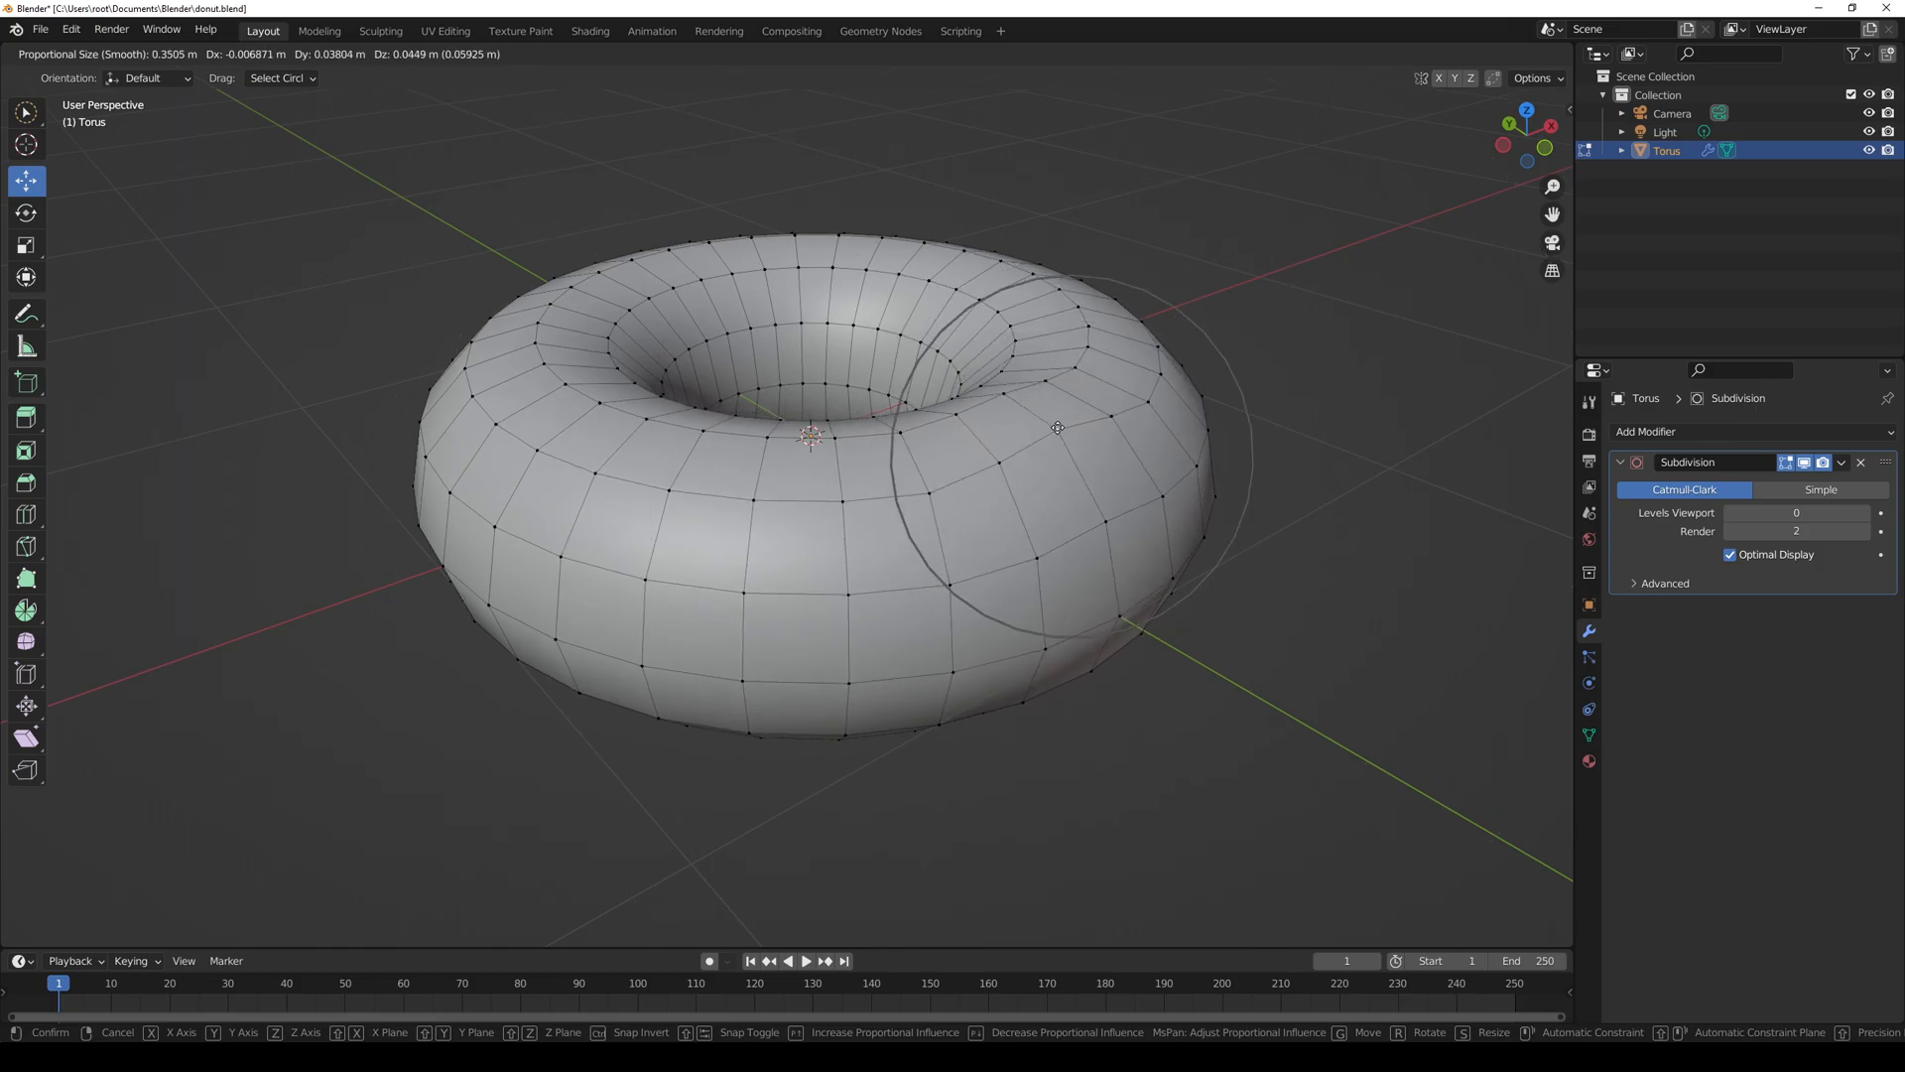
scroll(1112, 467, "up", 6)
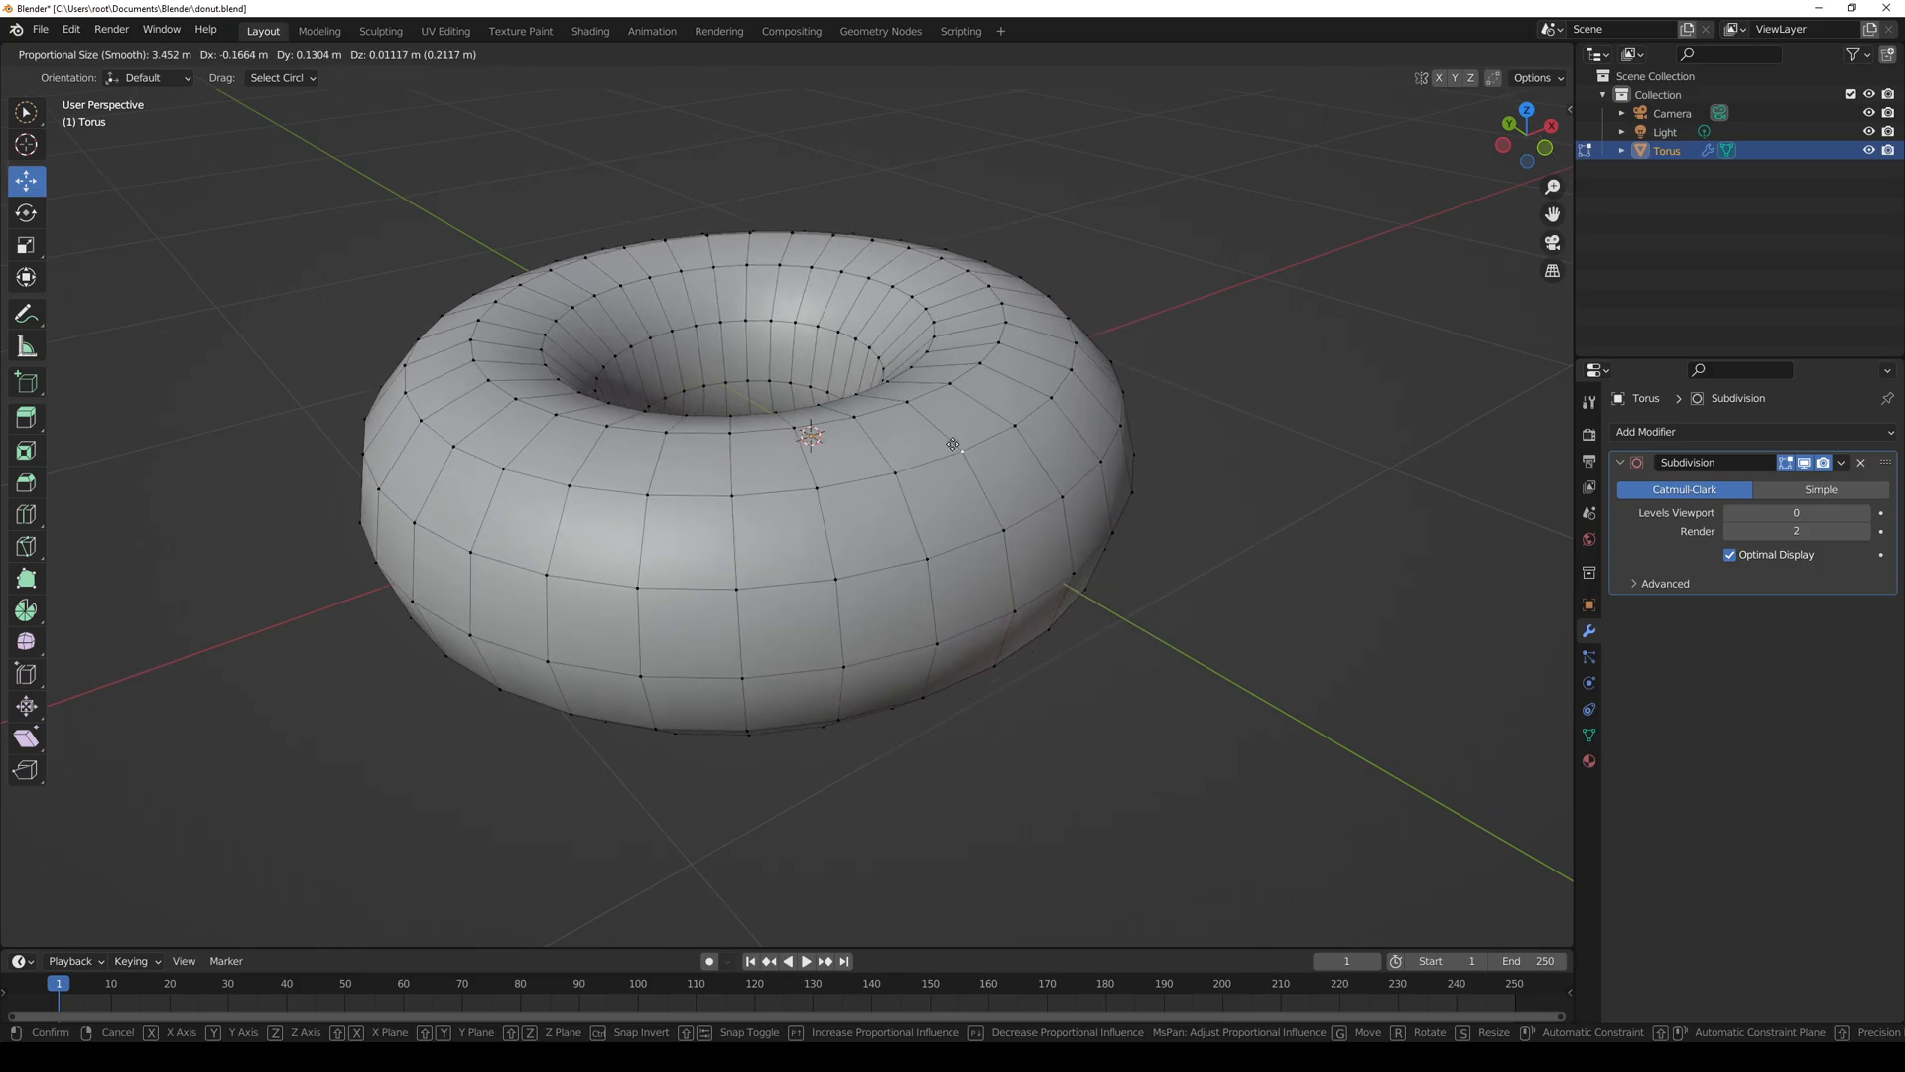
scroll(1105, 453, "up", 11)
key("x")
left_click(1070, 443)
key("ctrl+z")
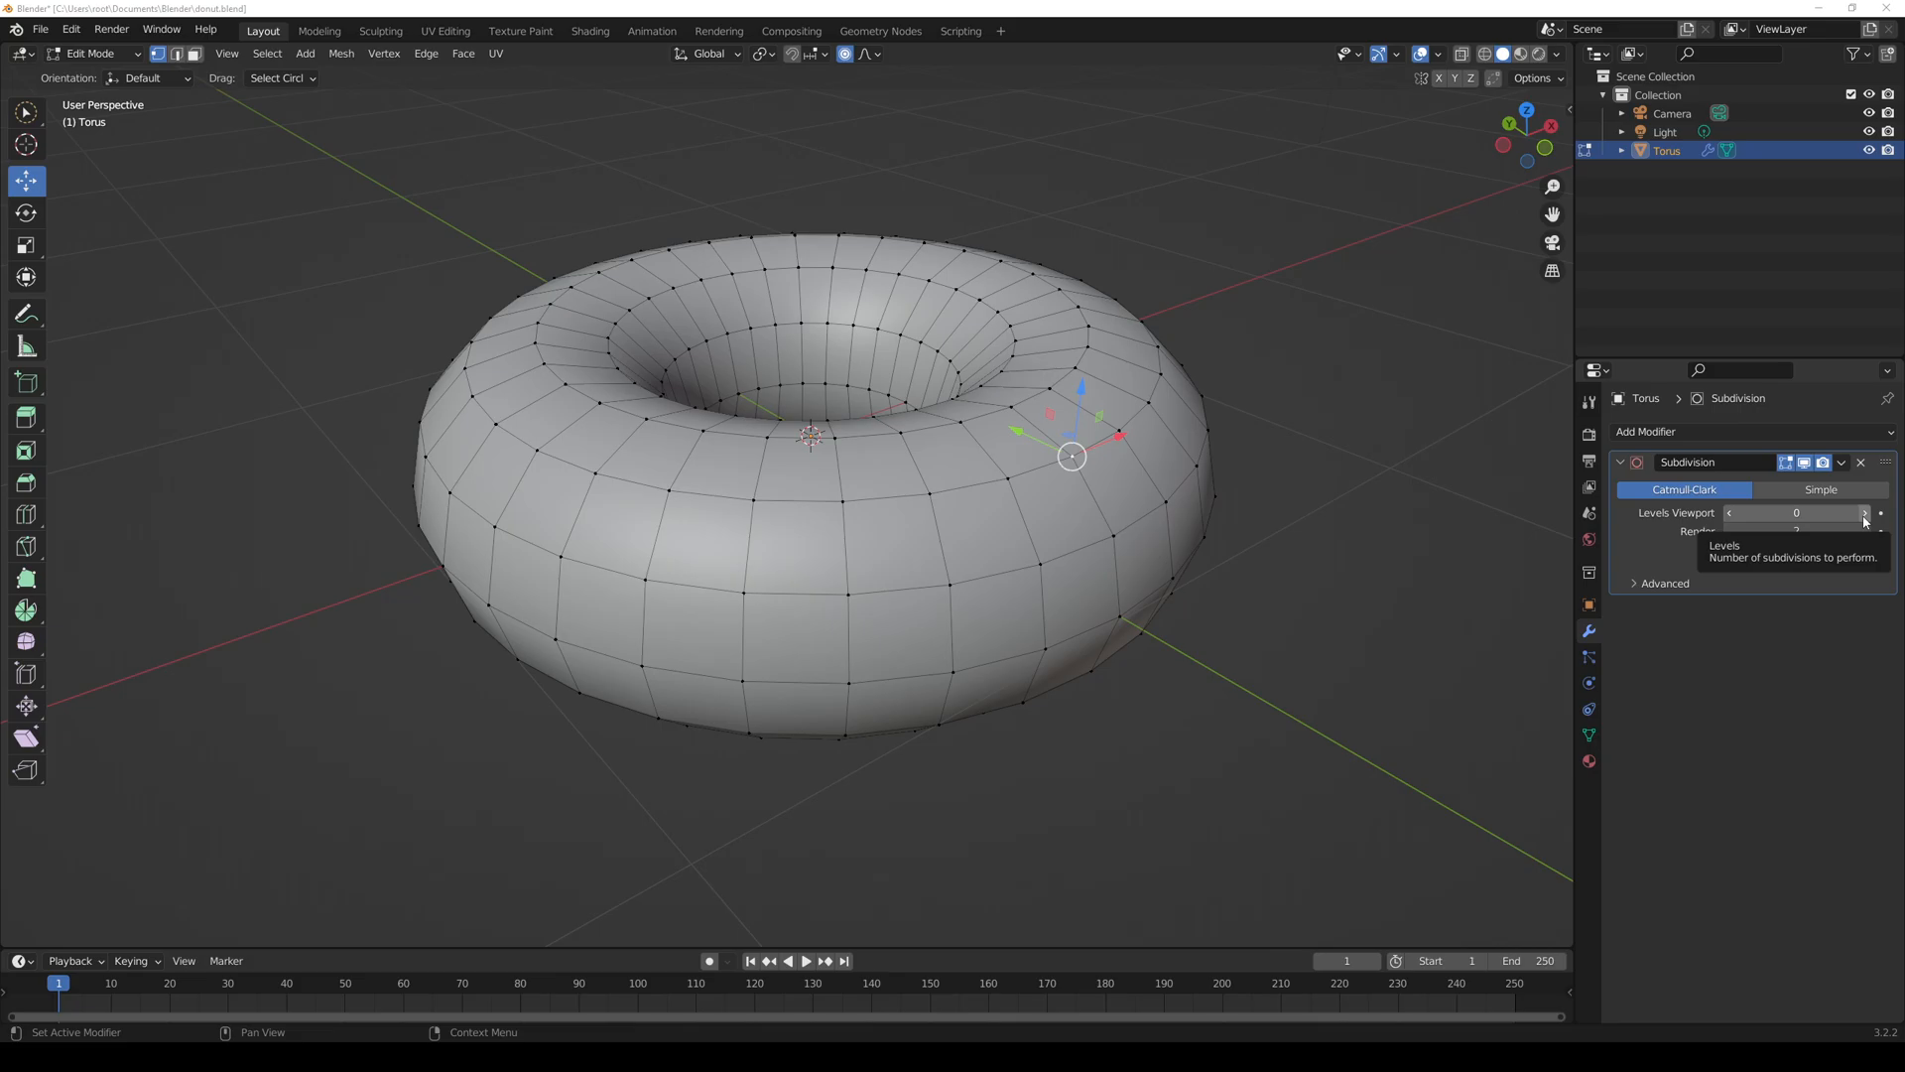
- Raise the selected vertex 0.054865 m along Z with proportional size 0.513, and raise a vertex on the back-left outer rim
left_click_drag(1081, 389, 1086, 364)
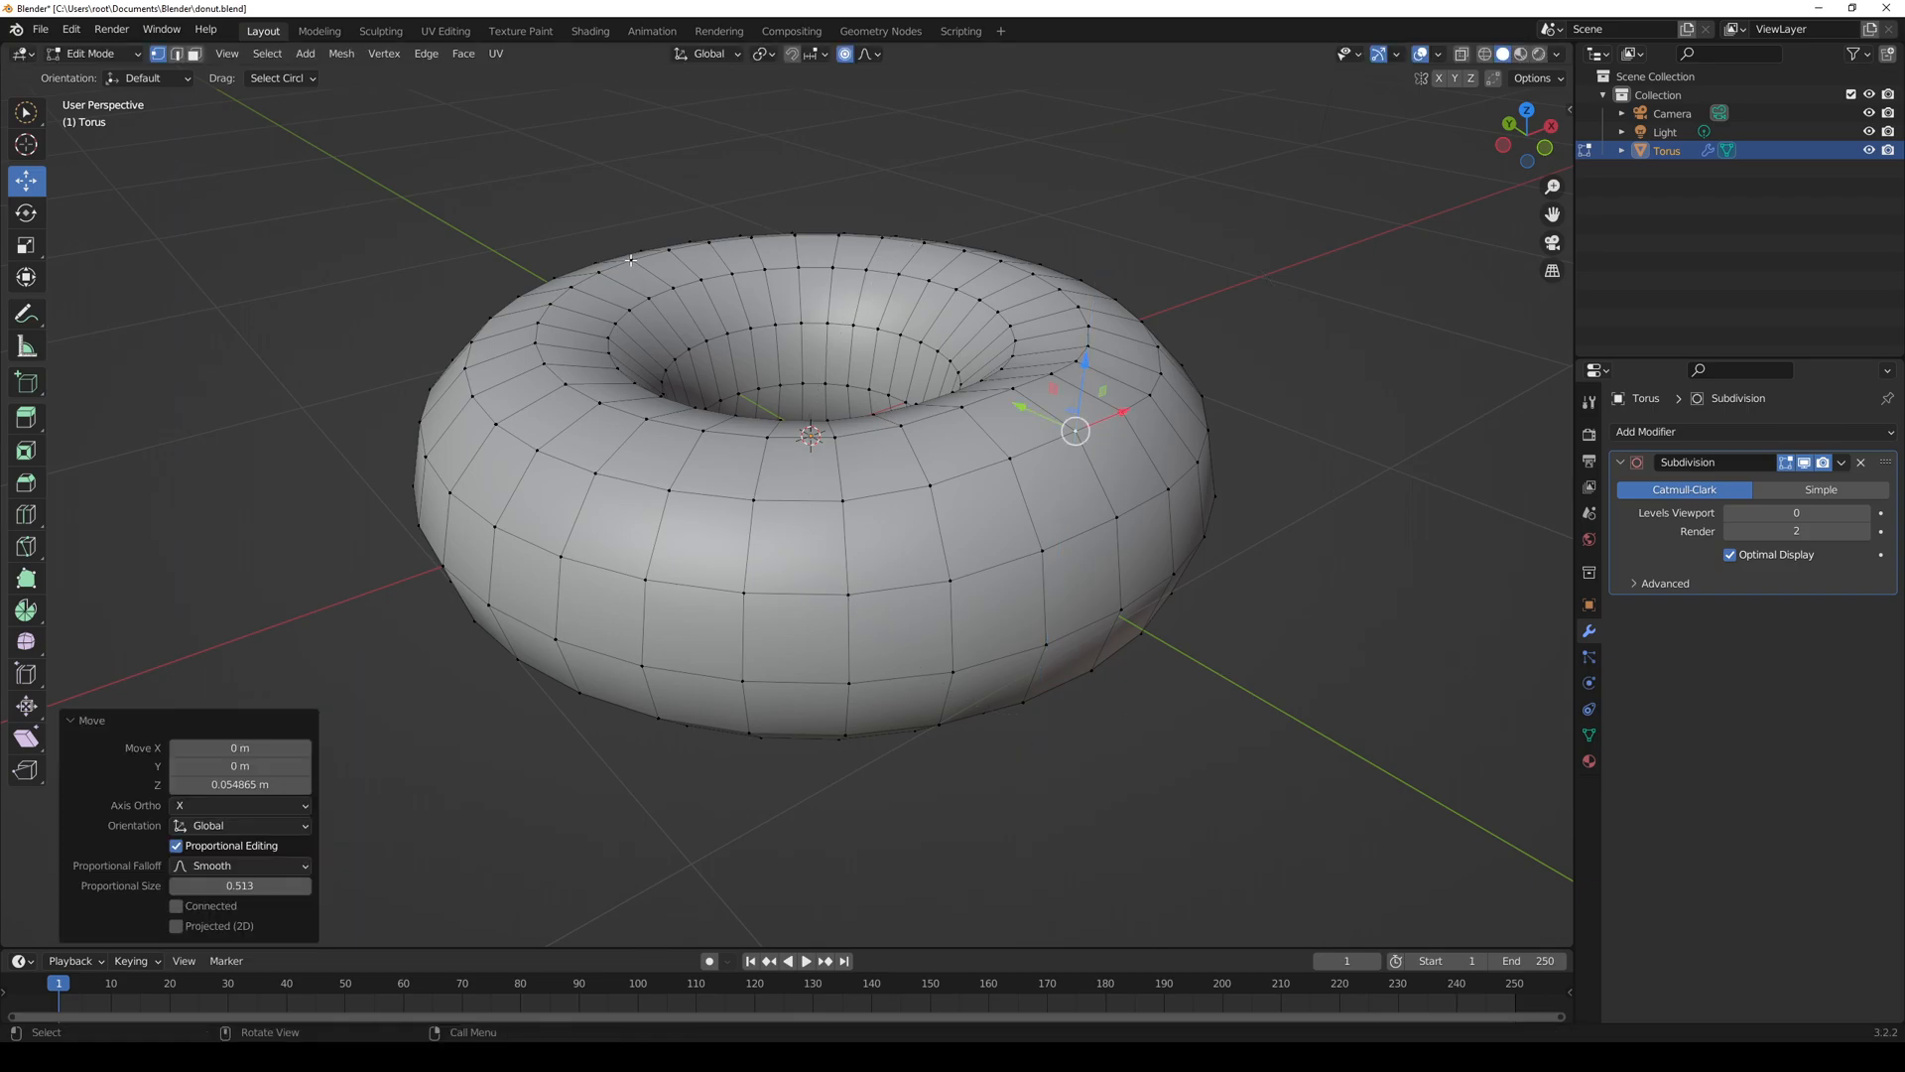
left_click(632, 255)
left_click_drag(631, 192, 630, 172)
scroll(628, 180, "down", 4)
scroll(630, 181, "down", 2)
- Lower a vertex on the back-right rim, and lower a front-left upper vertex 0.019236 m along Z with proportional size 0.909
left_click(998, 269)
left_click_drag(1006, 198, 1007, 217)
left_click(595, 483)
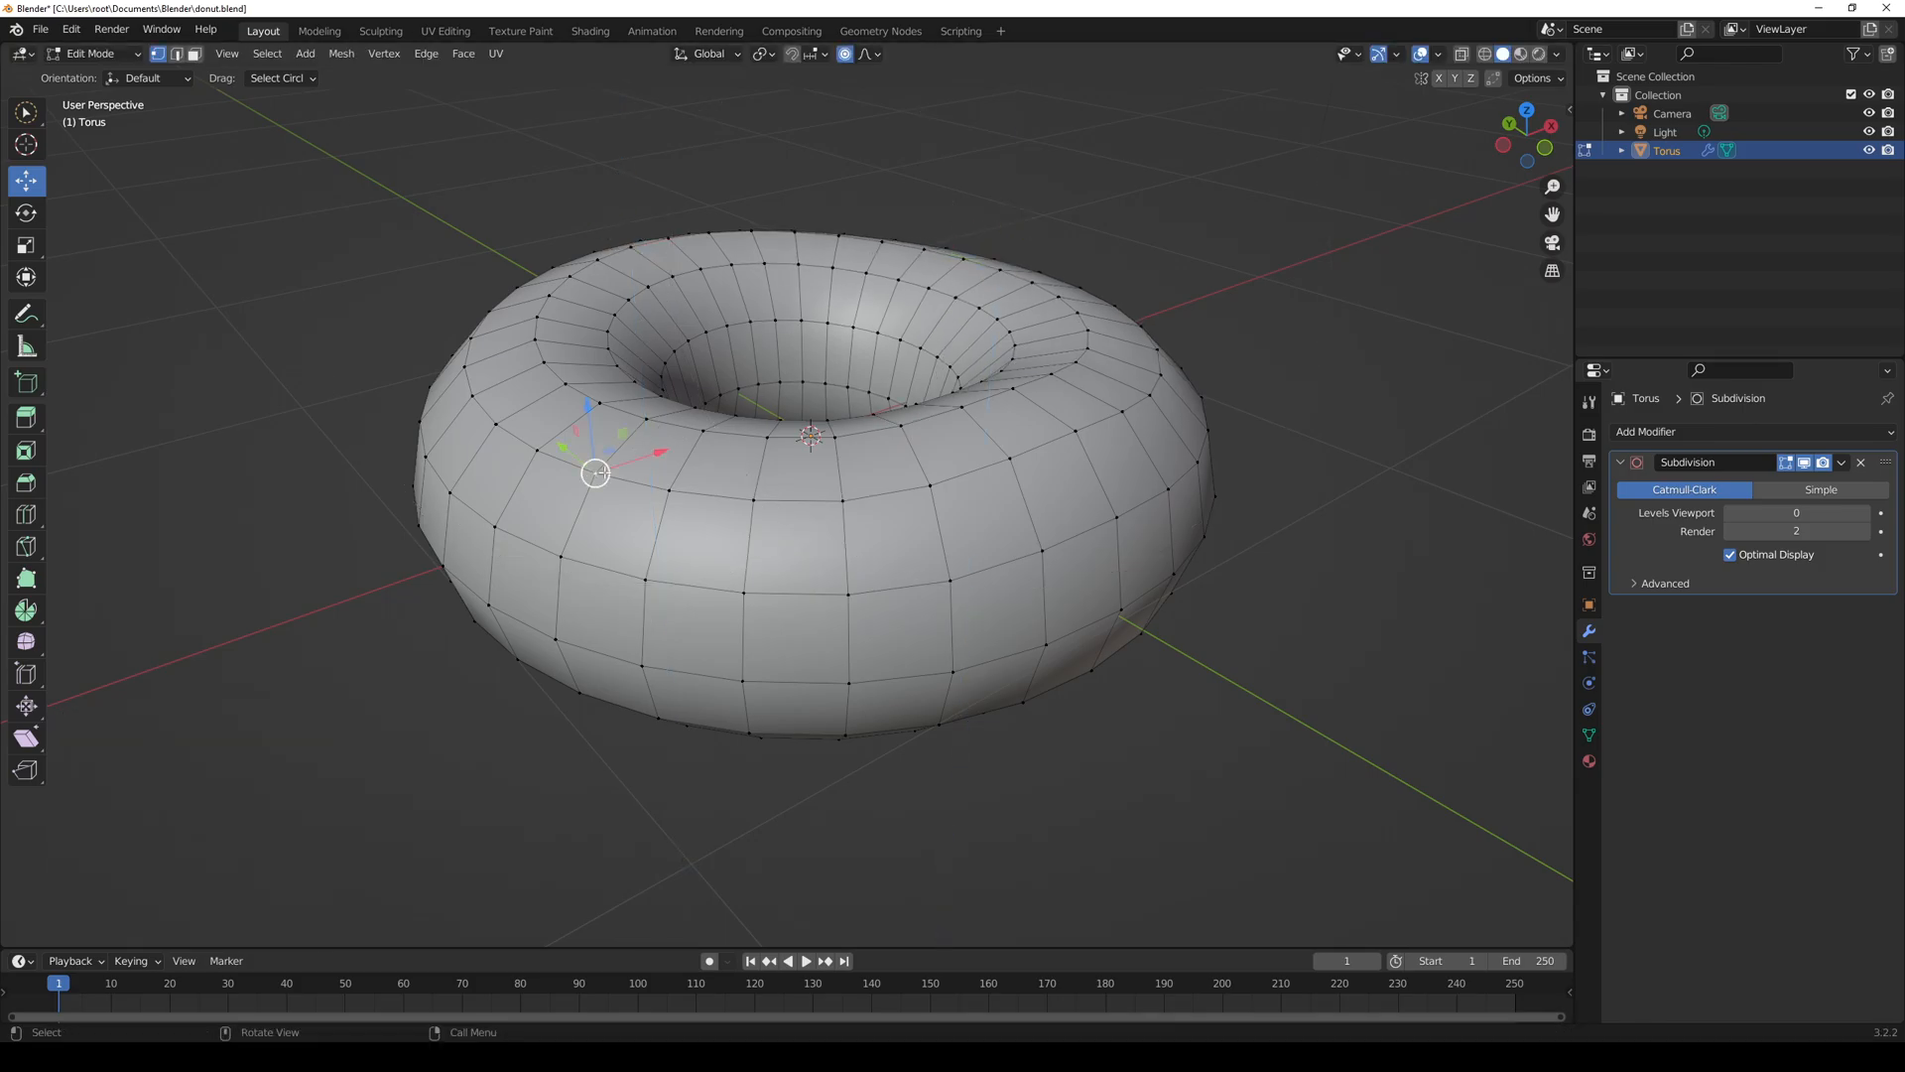
left_click_drag(589, 415, 658, 452)
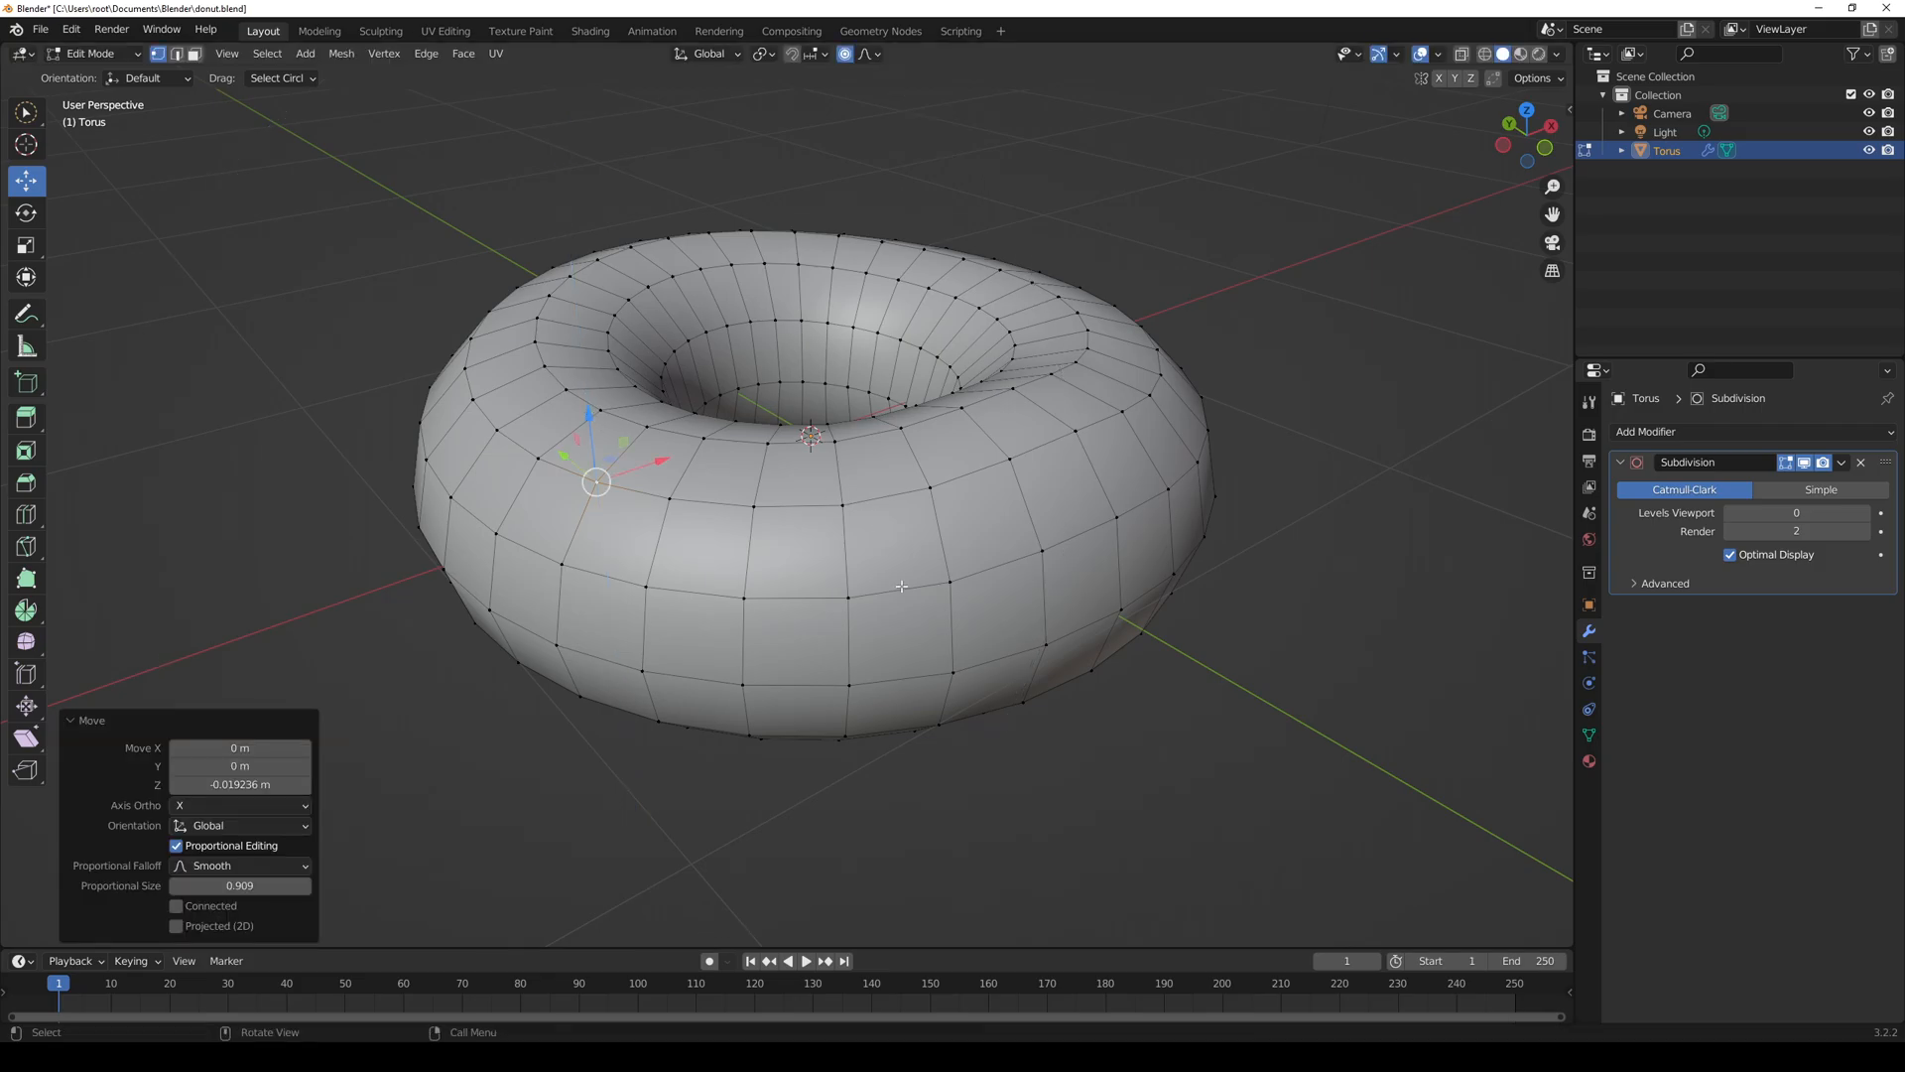
- From the opposite side, lower a vertex on the far upper rim 0.061216 m along Z with a proportional size of 0.564
middle_click_drag(1126, 430, 1403, 434)
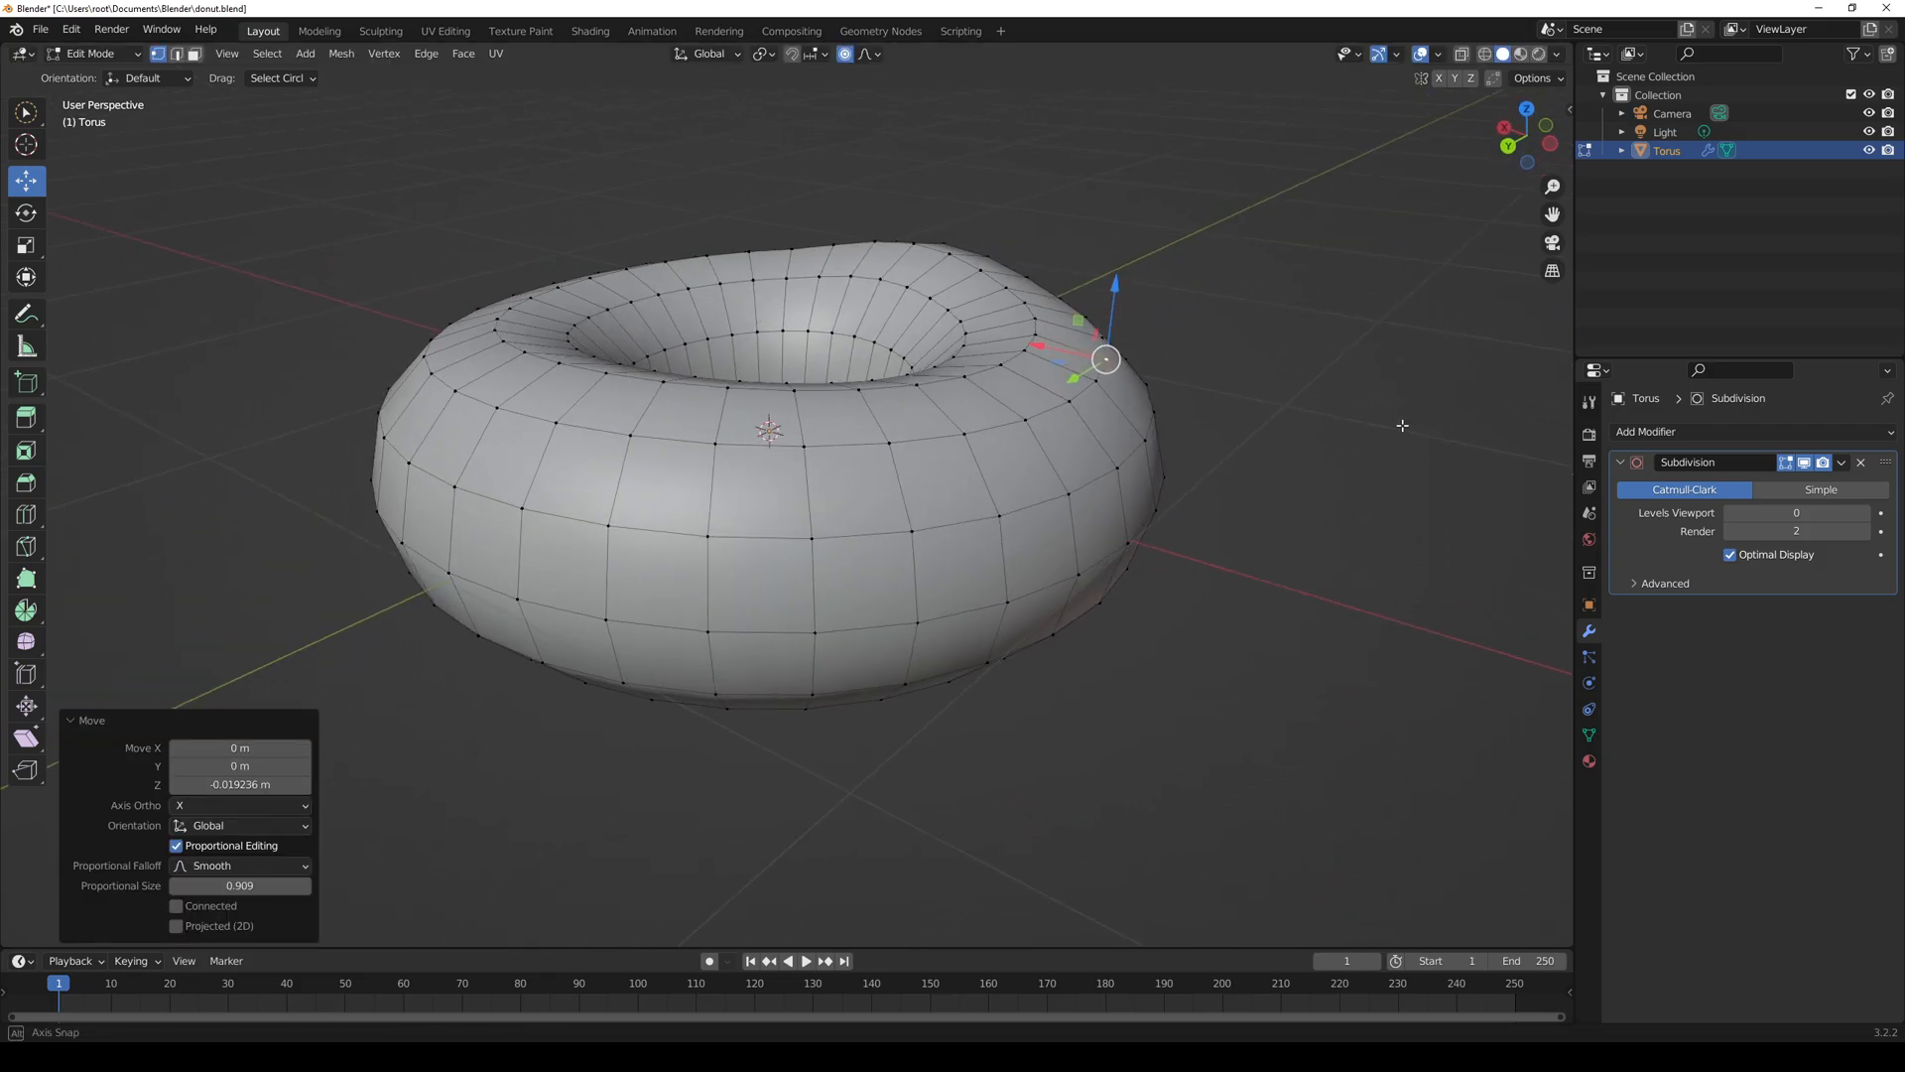
left_click(880, 232)
left_click_drag(887, 157, 887, 179)
scroll(885, 162, "down", 2)
scroll(886, 165, "up", 8)
scroll(887, 178, "down", 4)
scroll(887, 178, "up", 3)
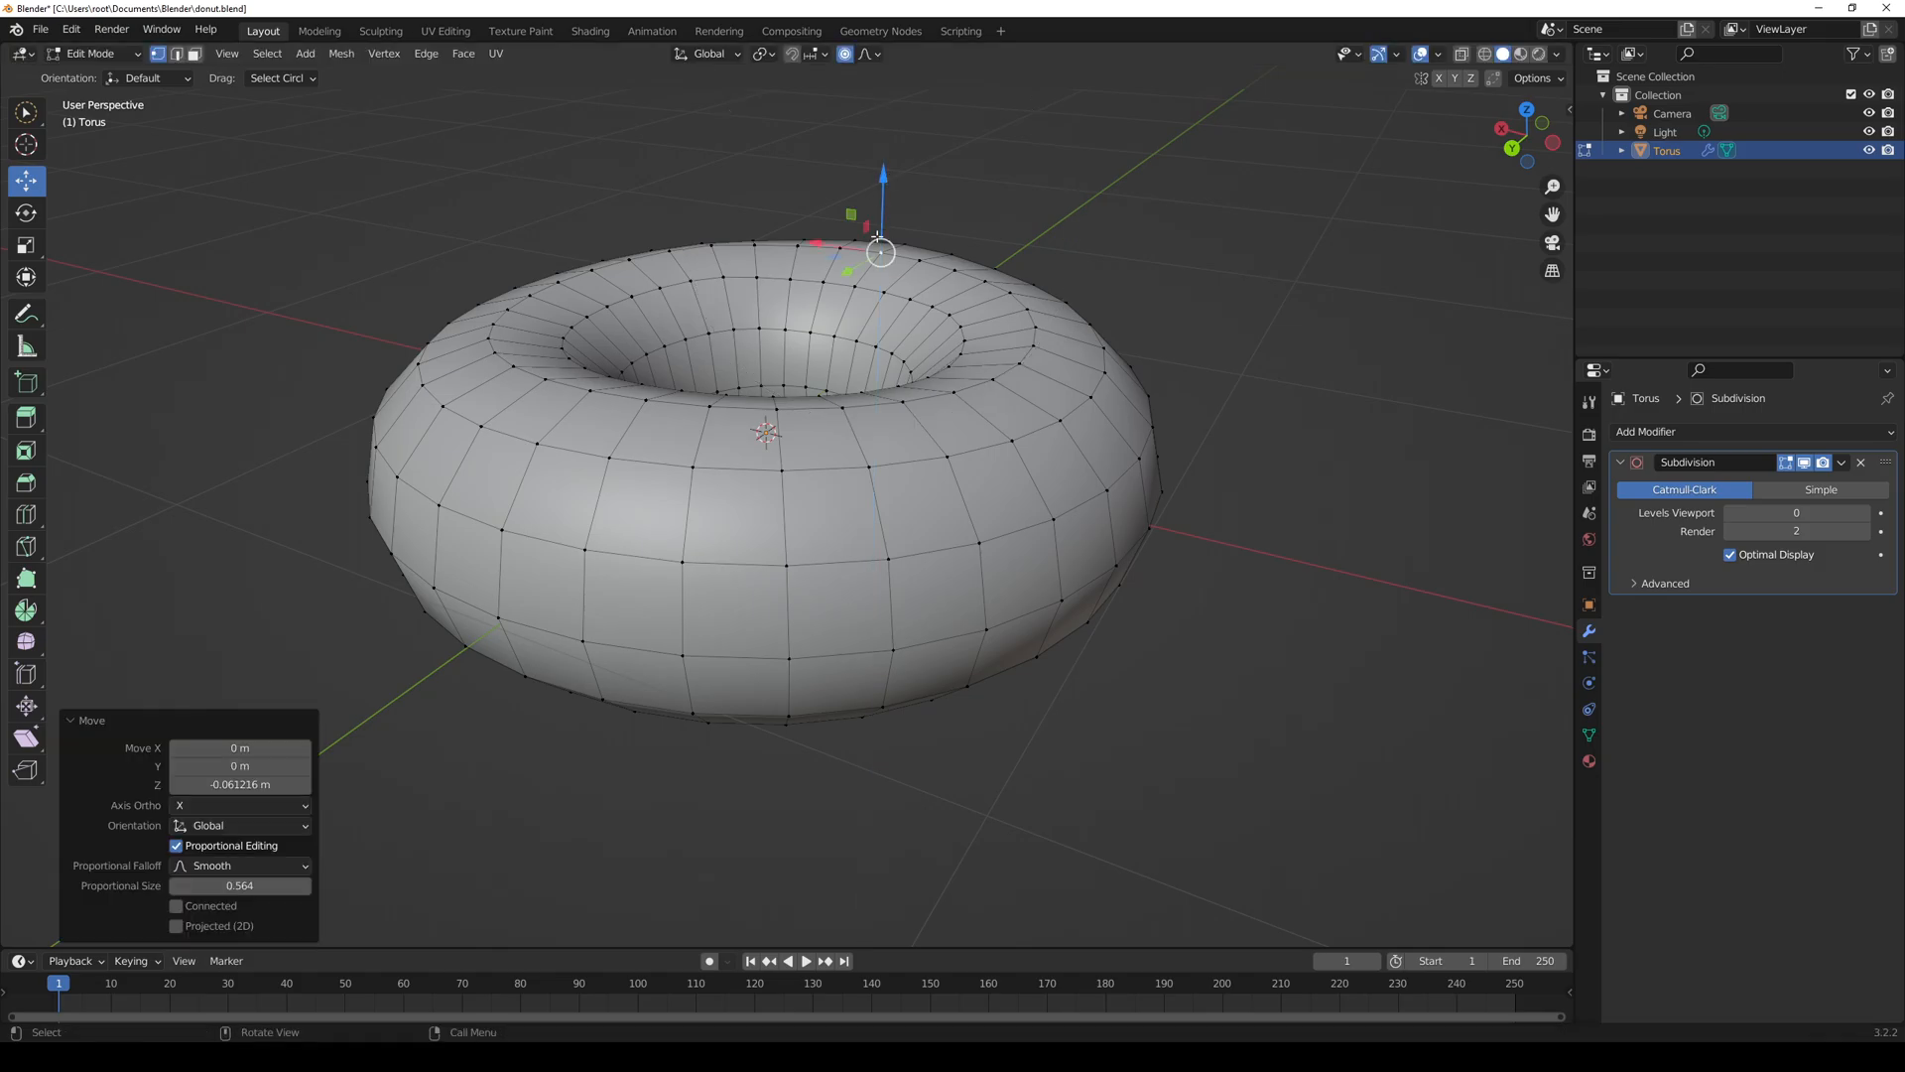
scroll(887, 184, "down", 3)
left_click(886, 185)
- Raise a vertex on the inner wall of the torus's hole slightly along Z with proportional editing
left_click(843, 352)
left_click_drag(844, 281, 842, 267)
scroll(845, 279, "down", 5)
- Shift a lower outer vertex, and pull another lower outer vertex 0.040564 m along X with proportional size 0.826
left_click(956, 535)
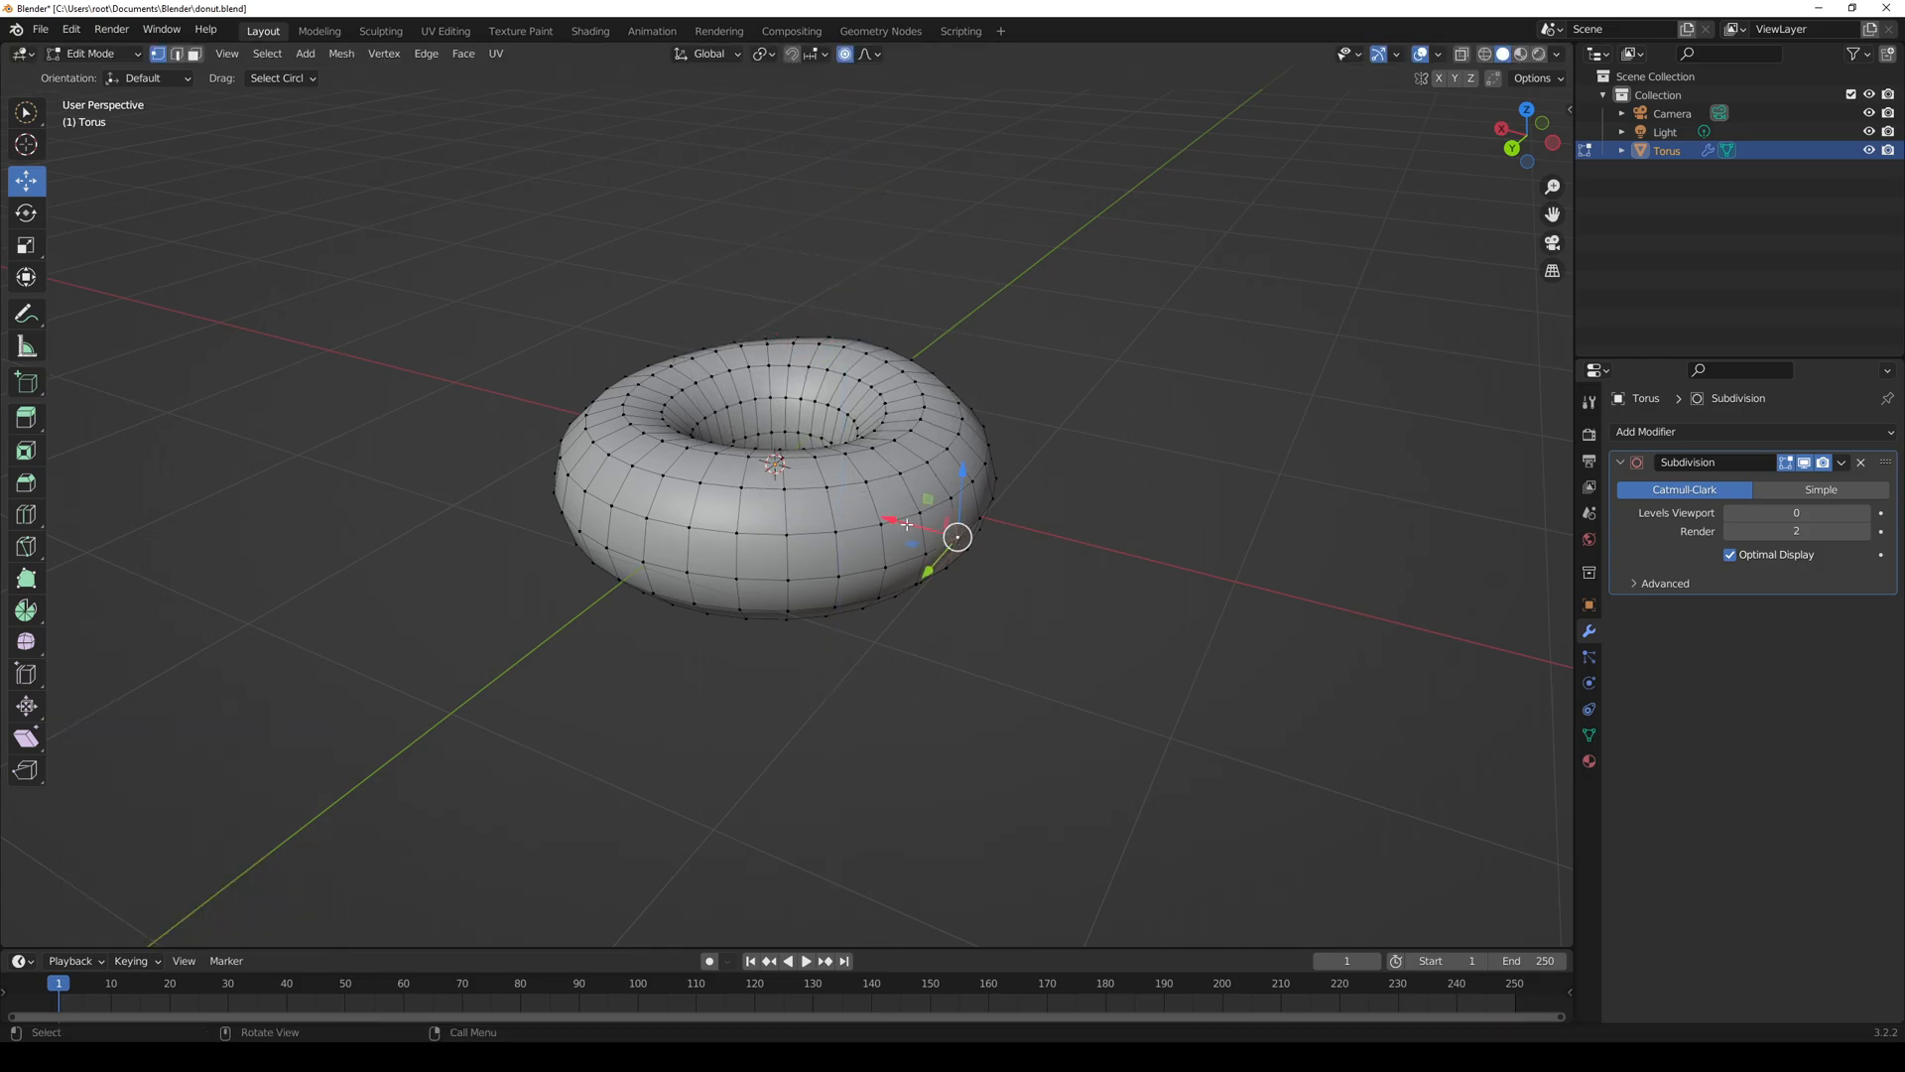
left_click_drag(957, 533, 888, 521)
middle_click_drag(588, 608, 713, 611)
left_click(697, 609)
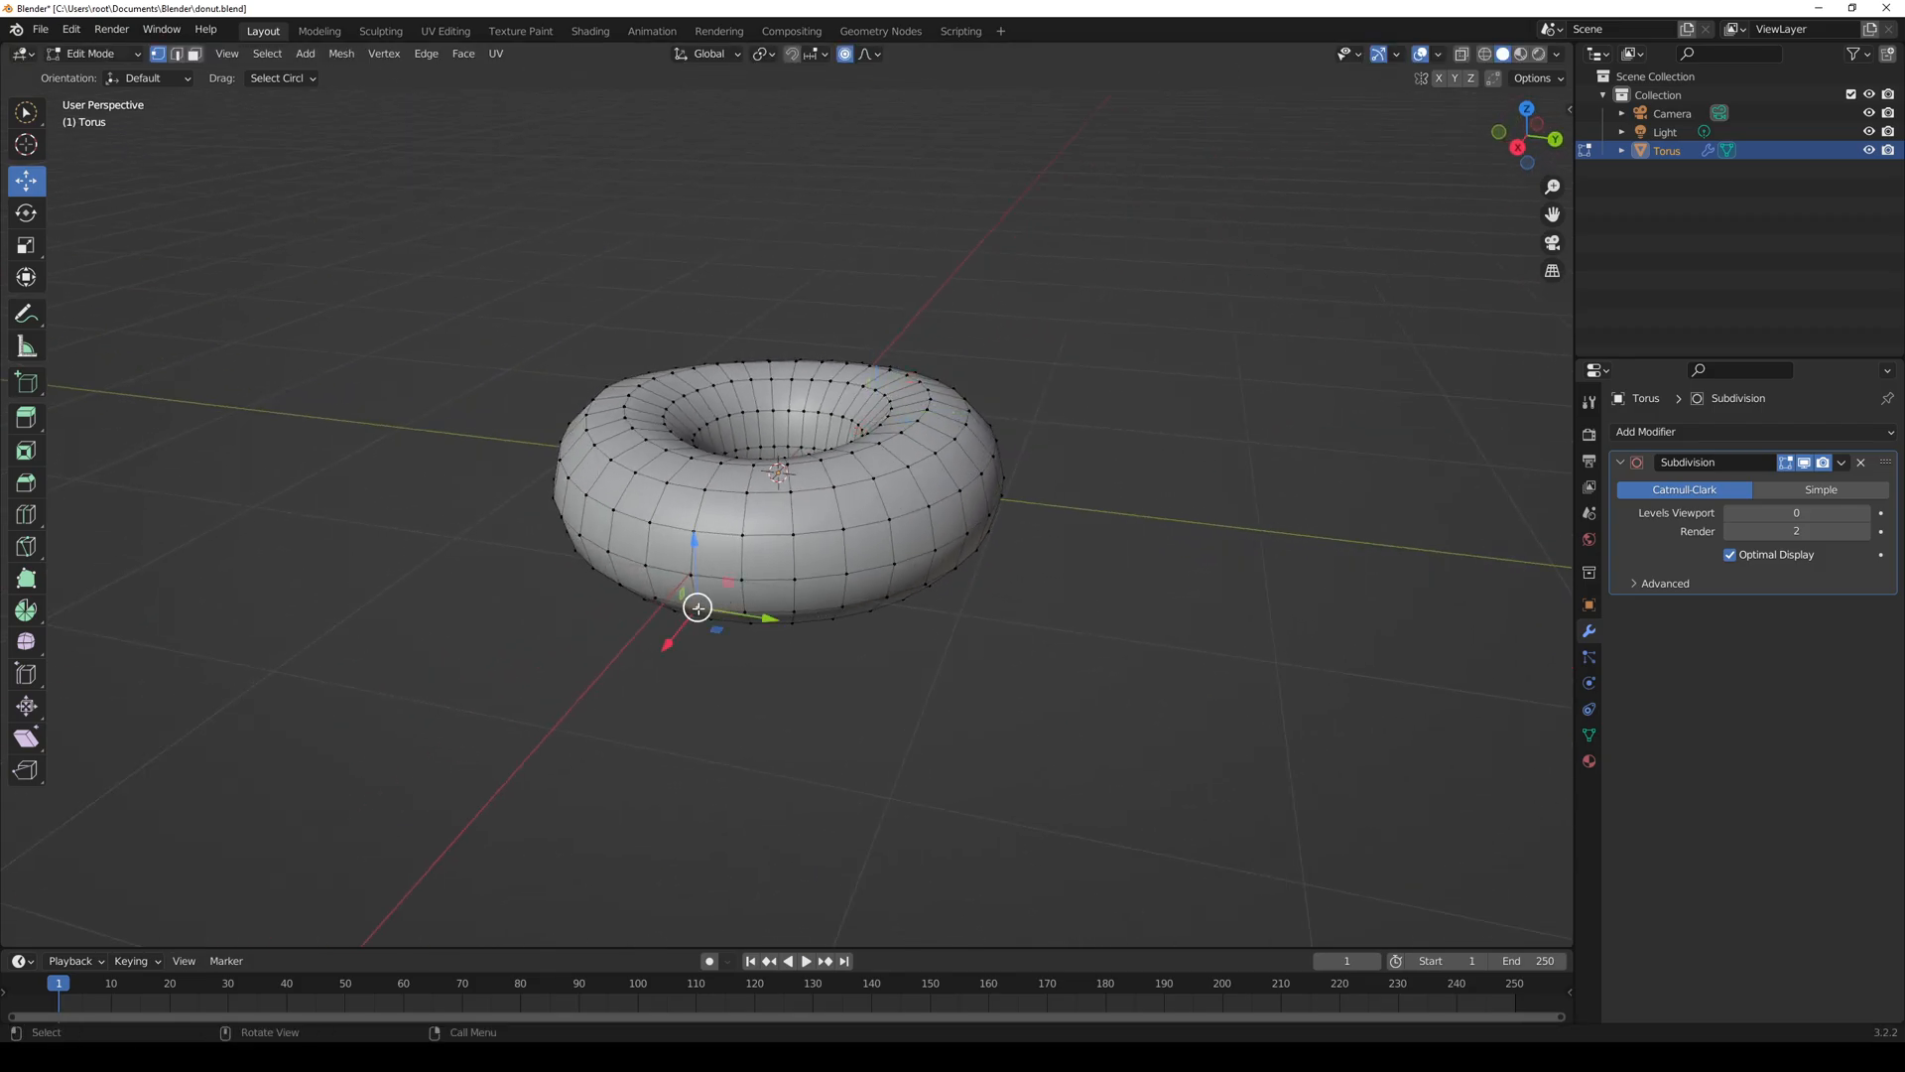
left_click_drag(698, 610, 671, 652)
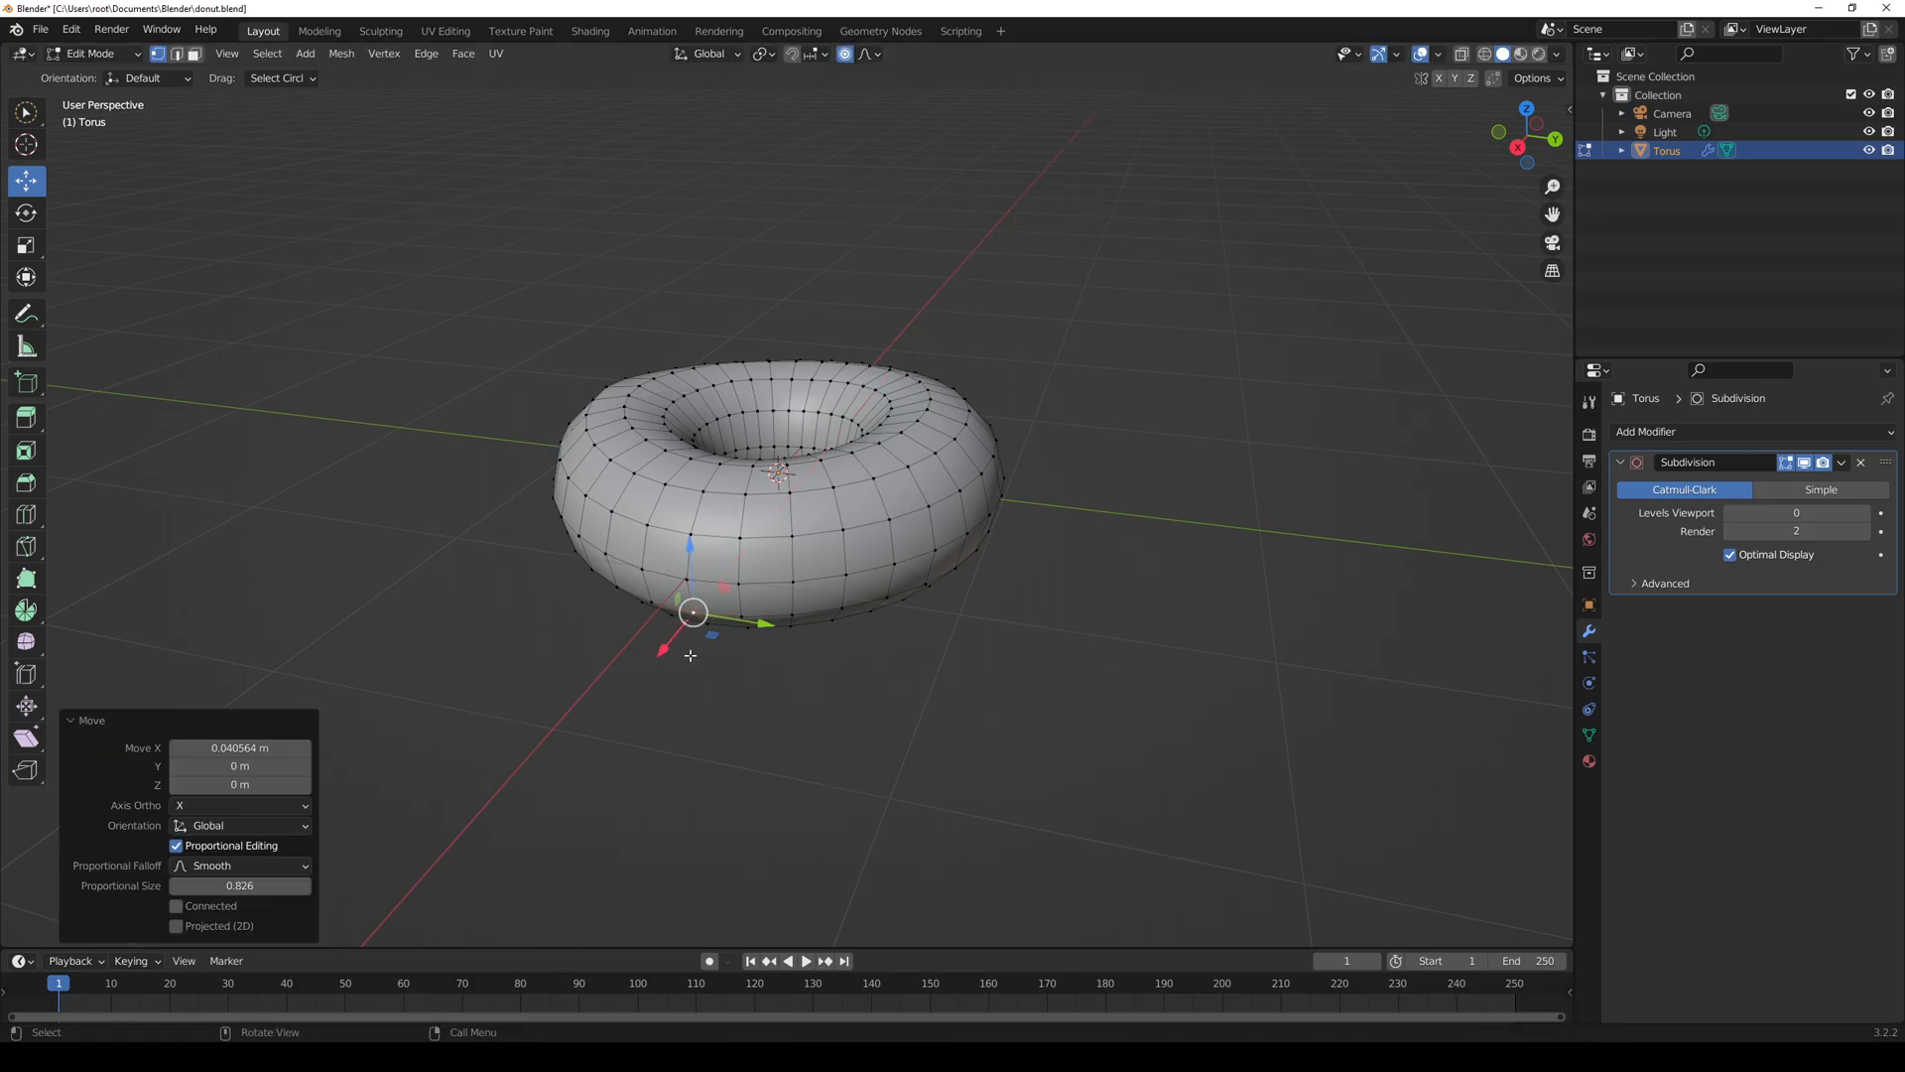
- Nudge a lower outer vertex by X -0.001582 m, Y -0.021756 m and Z 0.018752 m, and slightly shift two more lower vertices
left_click(926, 586)
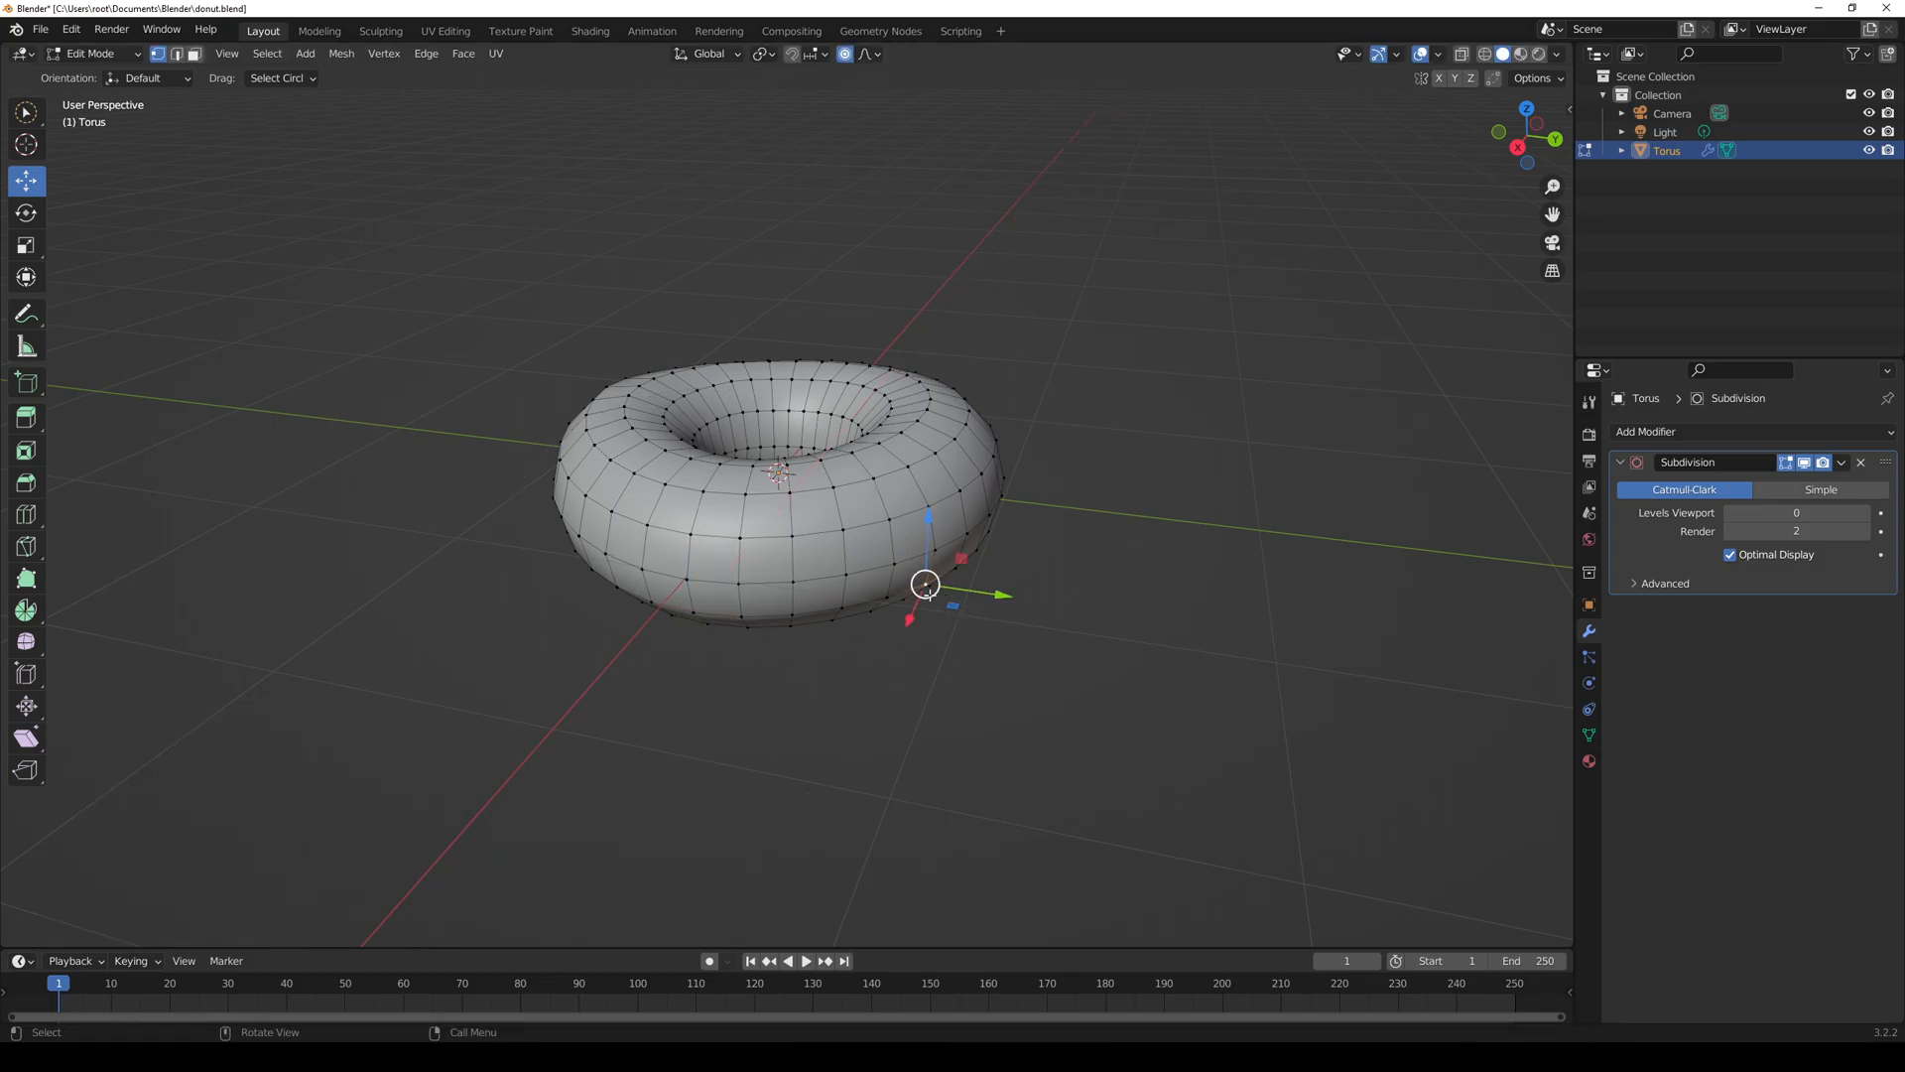
left_click_drag(927, 585, 921, 579)
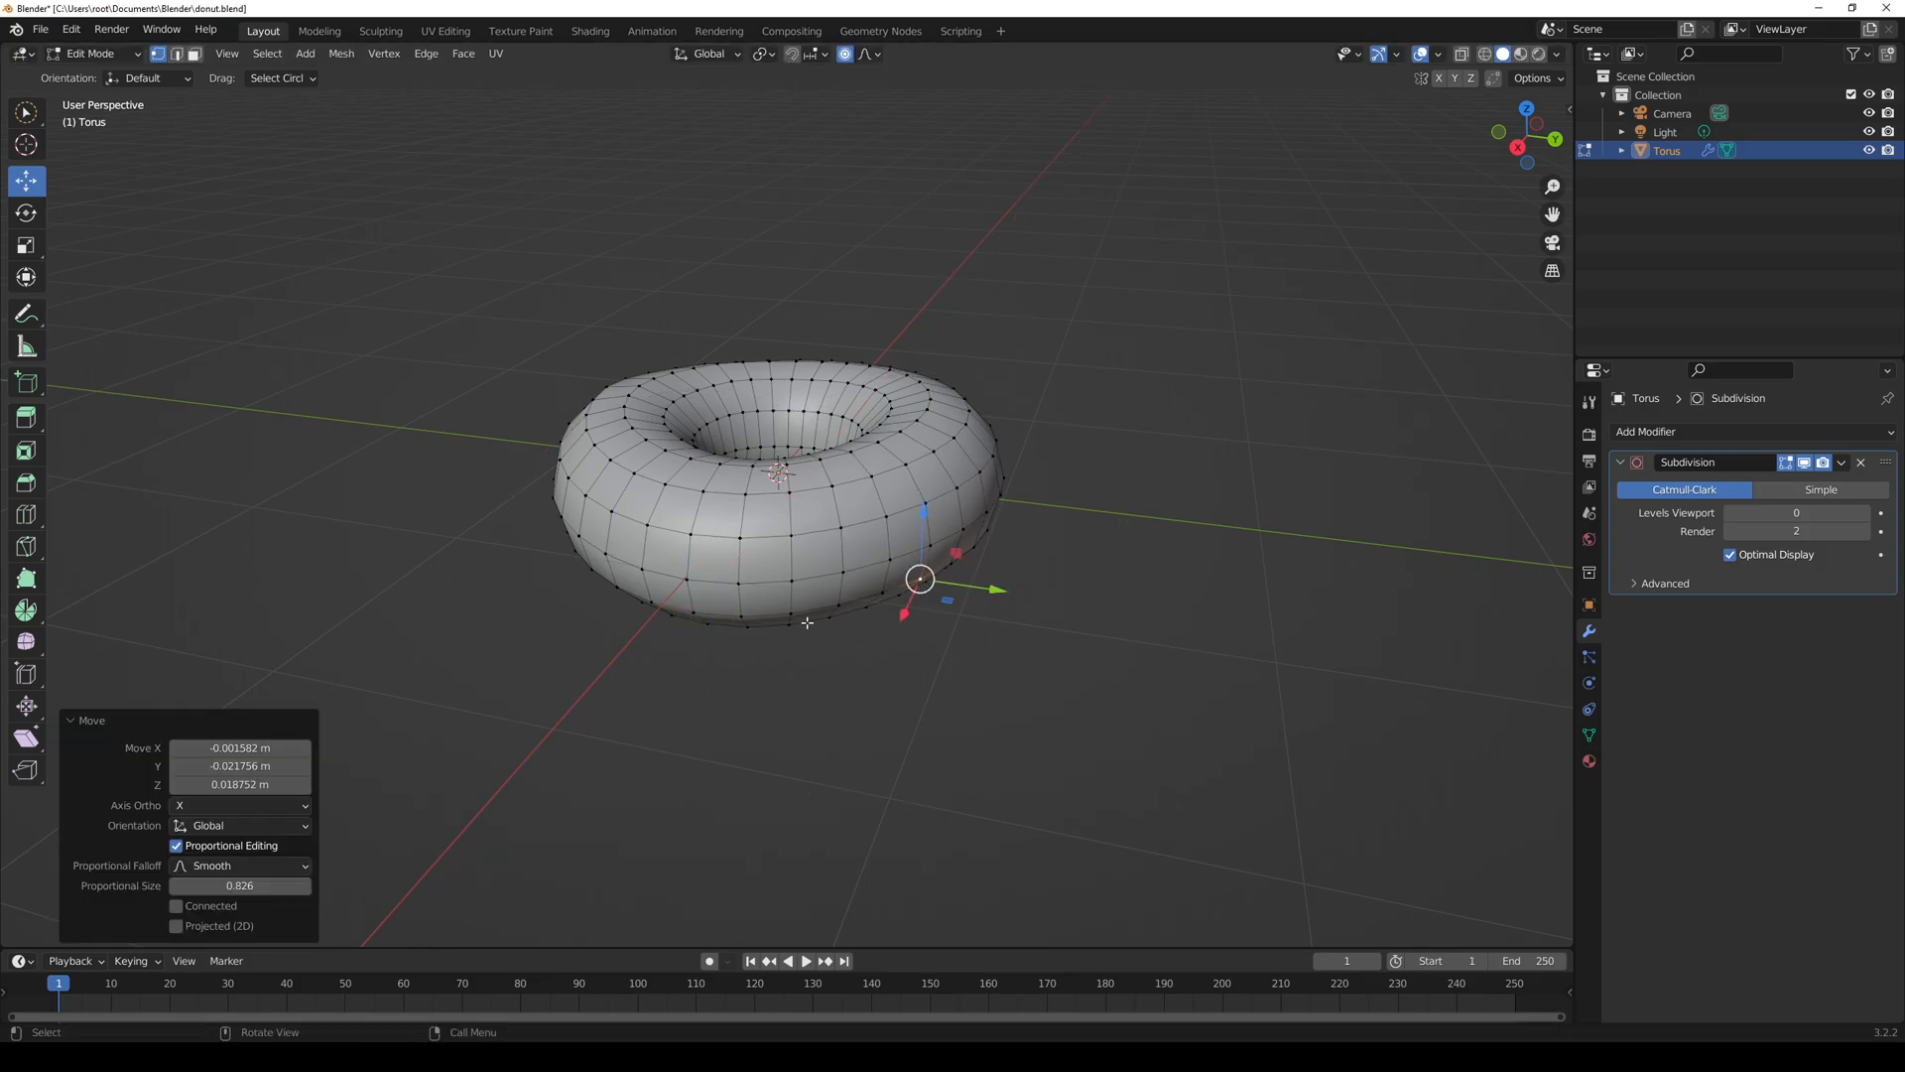
middle_click_drag(820, 600, 917, 581)
left_click(698, 586)
left_click_drag(696, 585, 703, 582)
middle_click_drag(703, 582, 1020, 652)
left_click(821, 574)
left_click_drag(821, 574, 819, 573)
left_click(820, 572)
- Deselect all vertices and save the reshaped torus to donut.blend
key("alt+a")
scroll(685, 447, "up", 3)
middle_click_drag(670, 437, 911, 449)
key("ctrl+s")
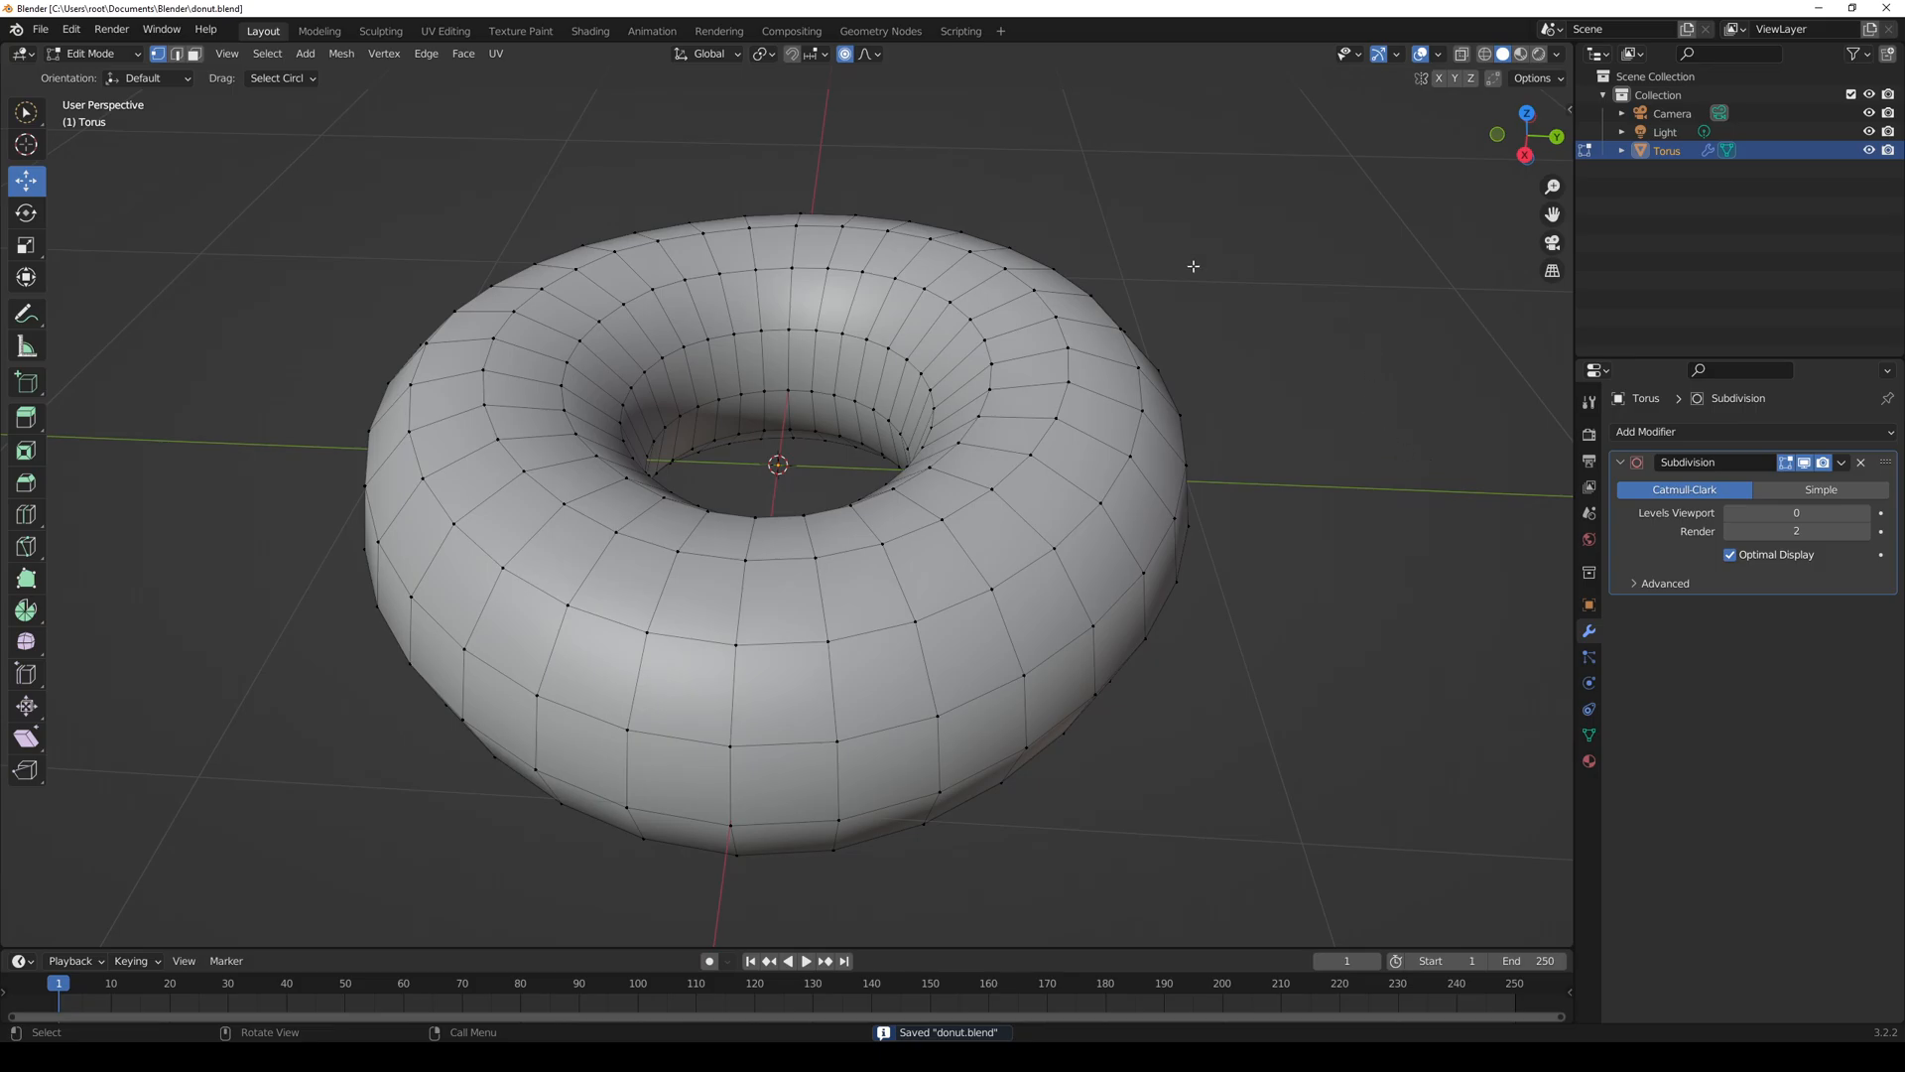
- Switch to Object Mode and inspect the donut in material preview and rendered shading, returning to solid shading
key("Tab")
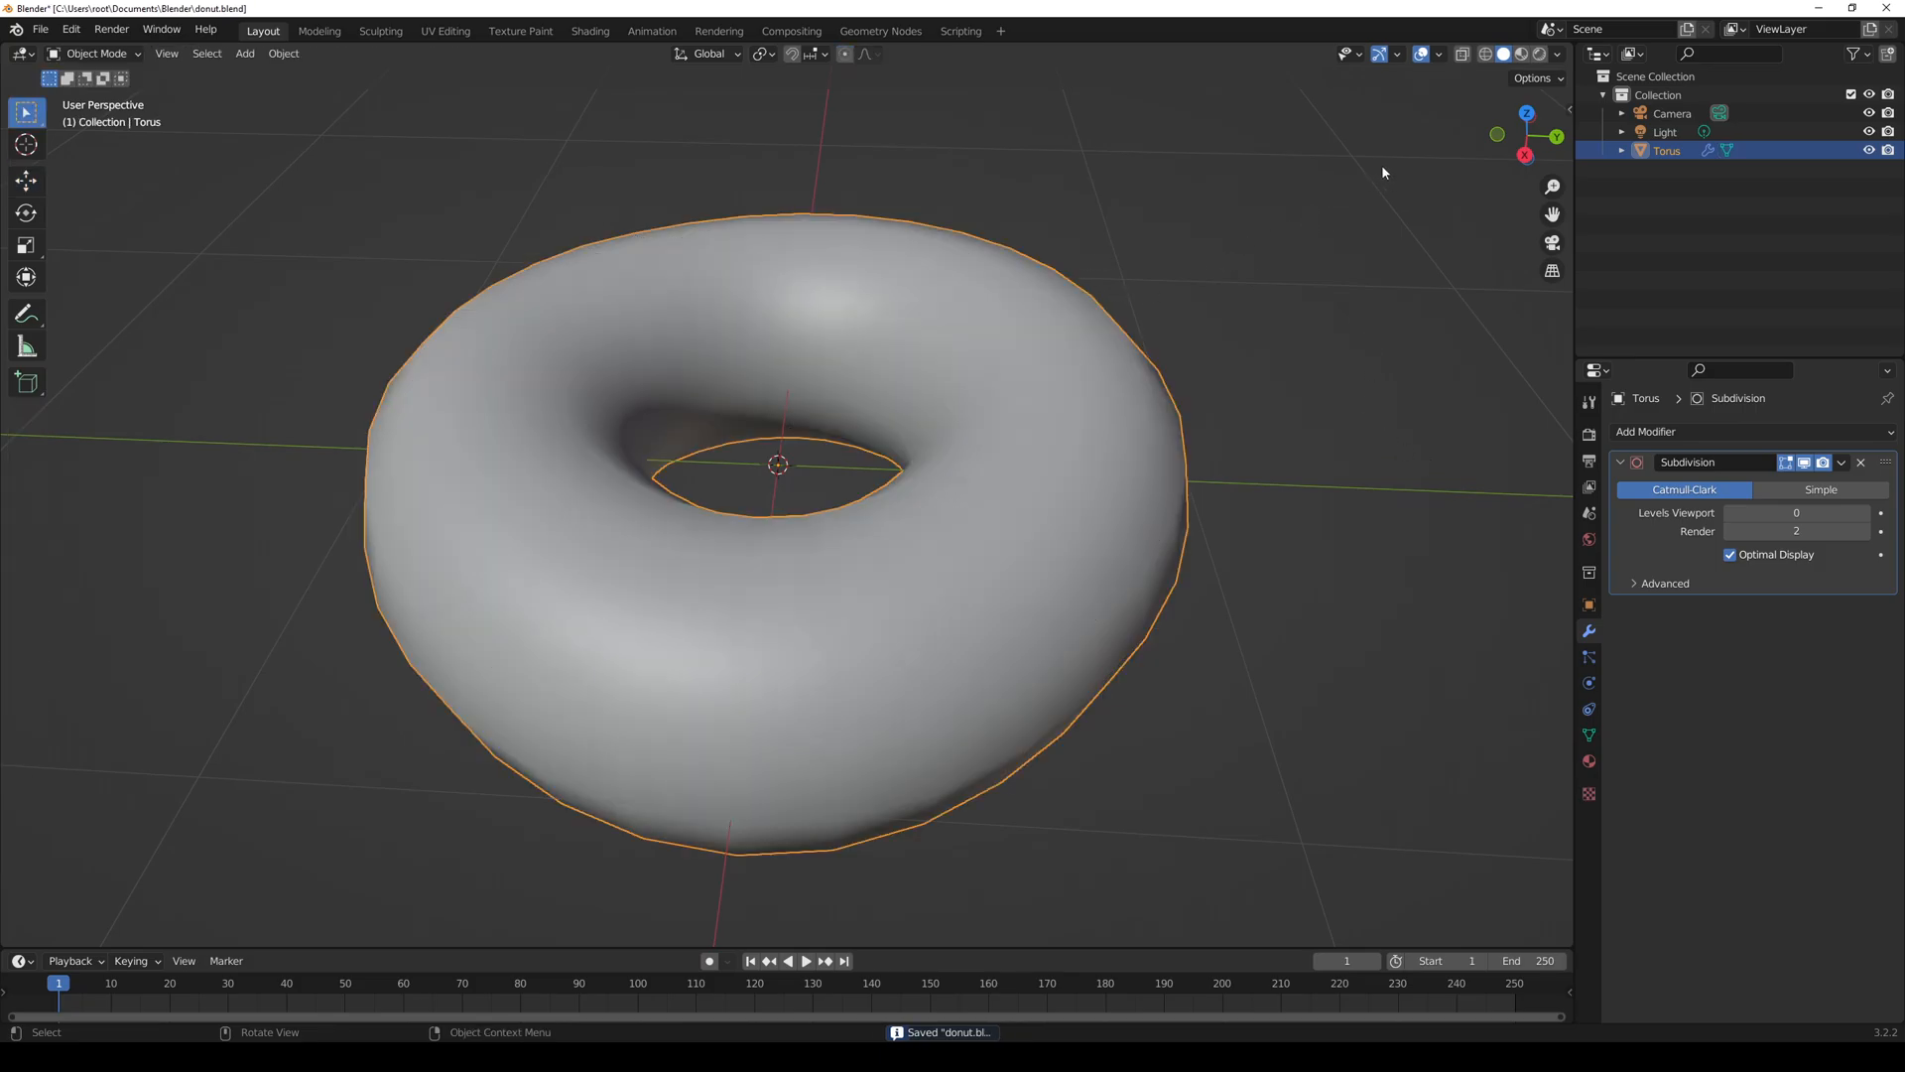
left_click(1522, 54)
left_click(1541, 55)
left_click(1504, 54)
middle_click_drag(1339, 268, 1184, 276)
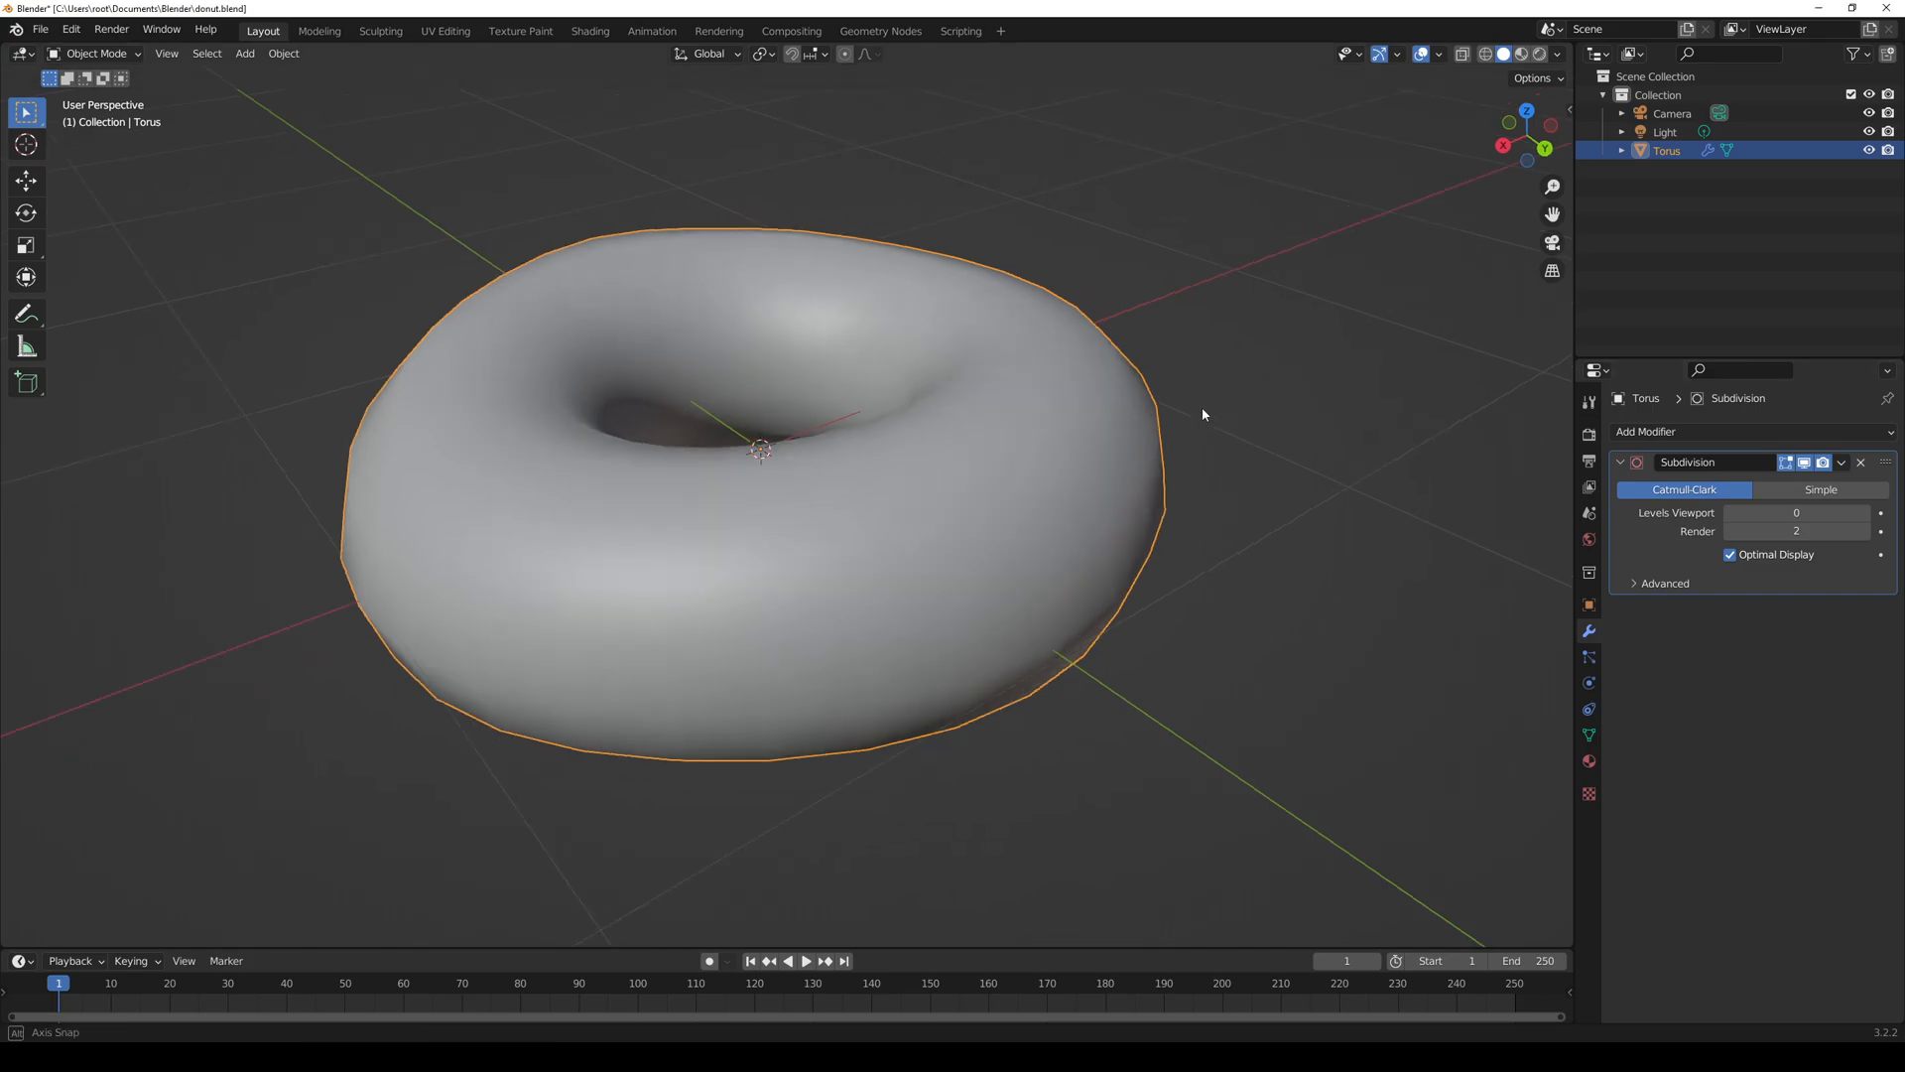
- Return to Edit Mode and select two neighbouring vertices on the torus's lower front side
key("Tab")
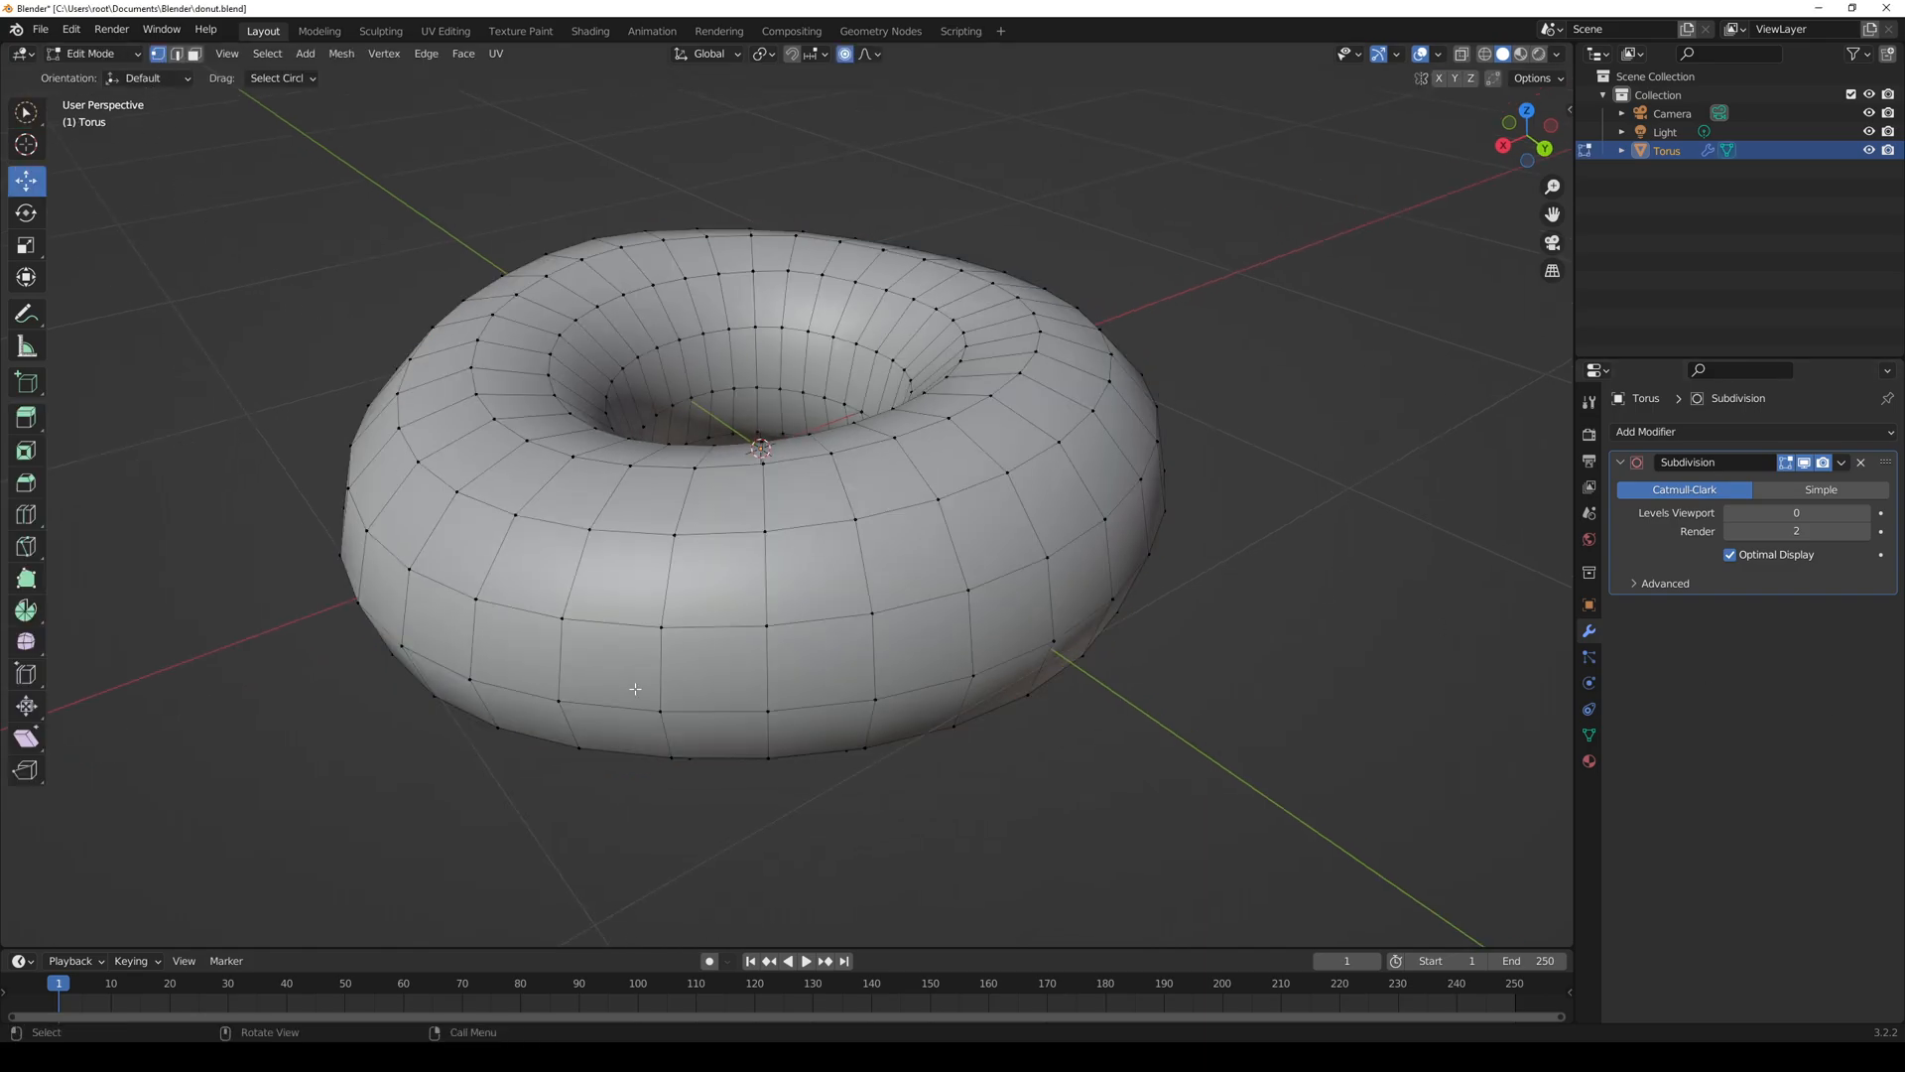
left_click(660, 711)
left_click(767, 713, "shift")
middle_click_drag(871, 707, 902, 791)
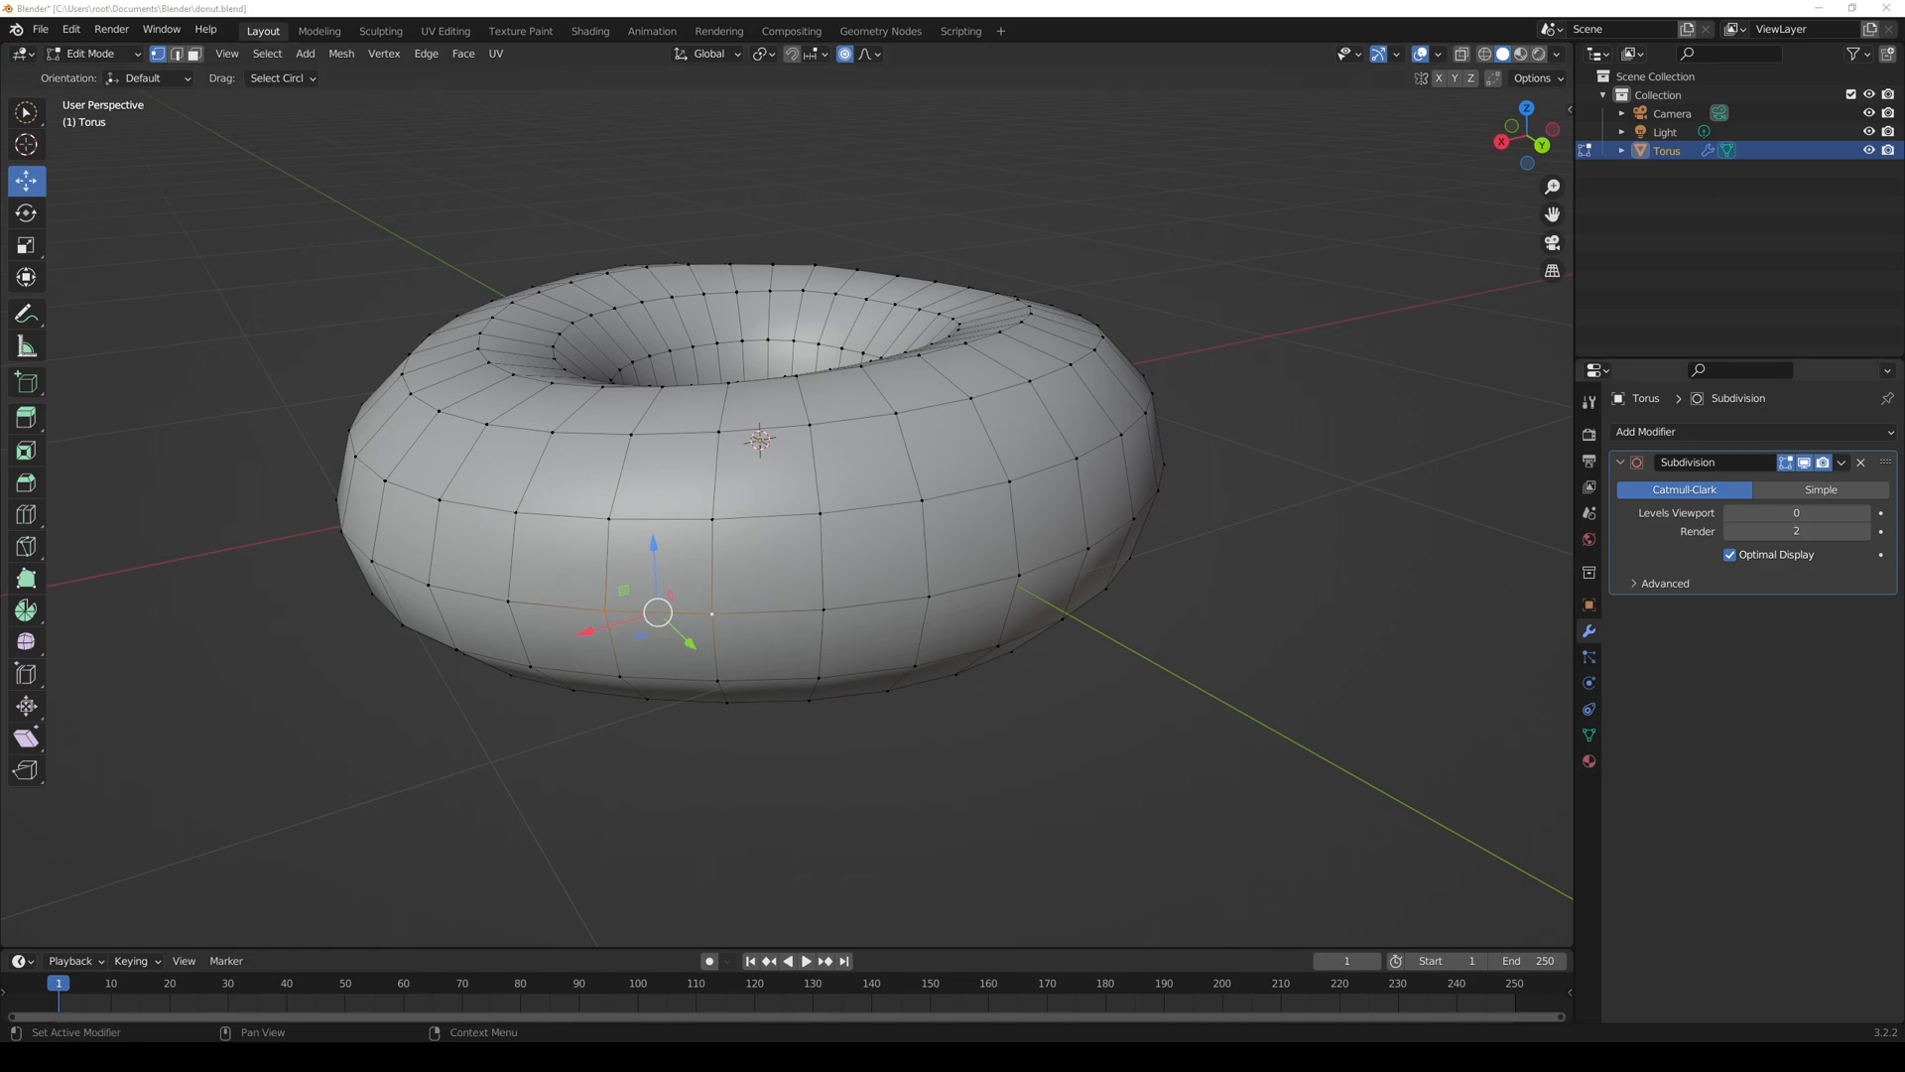
left_click(807, 609)
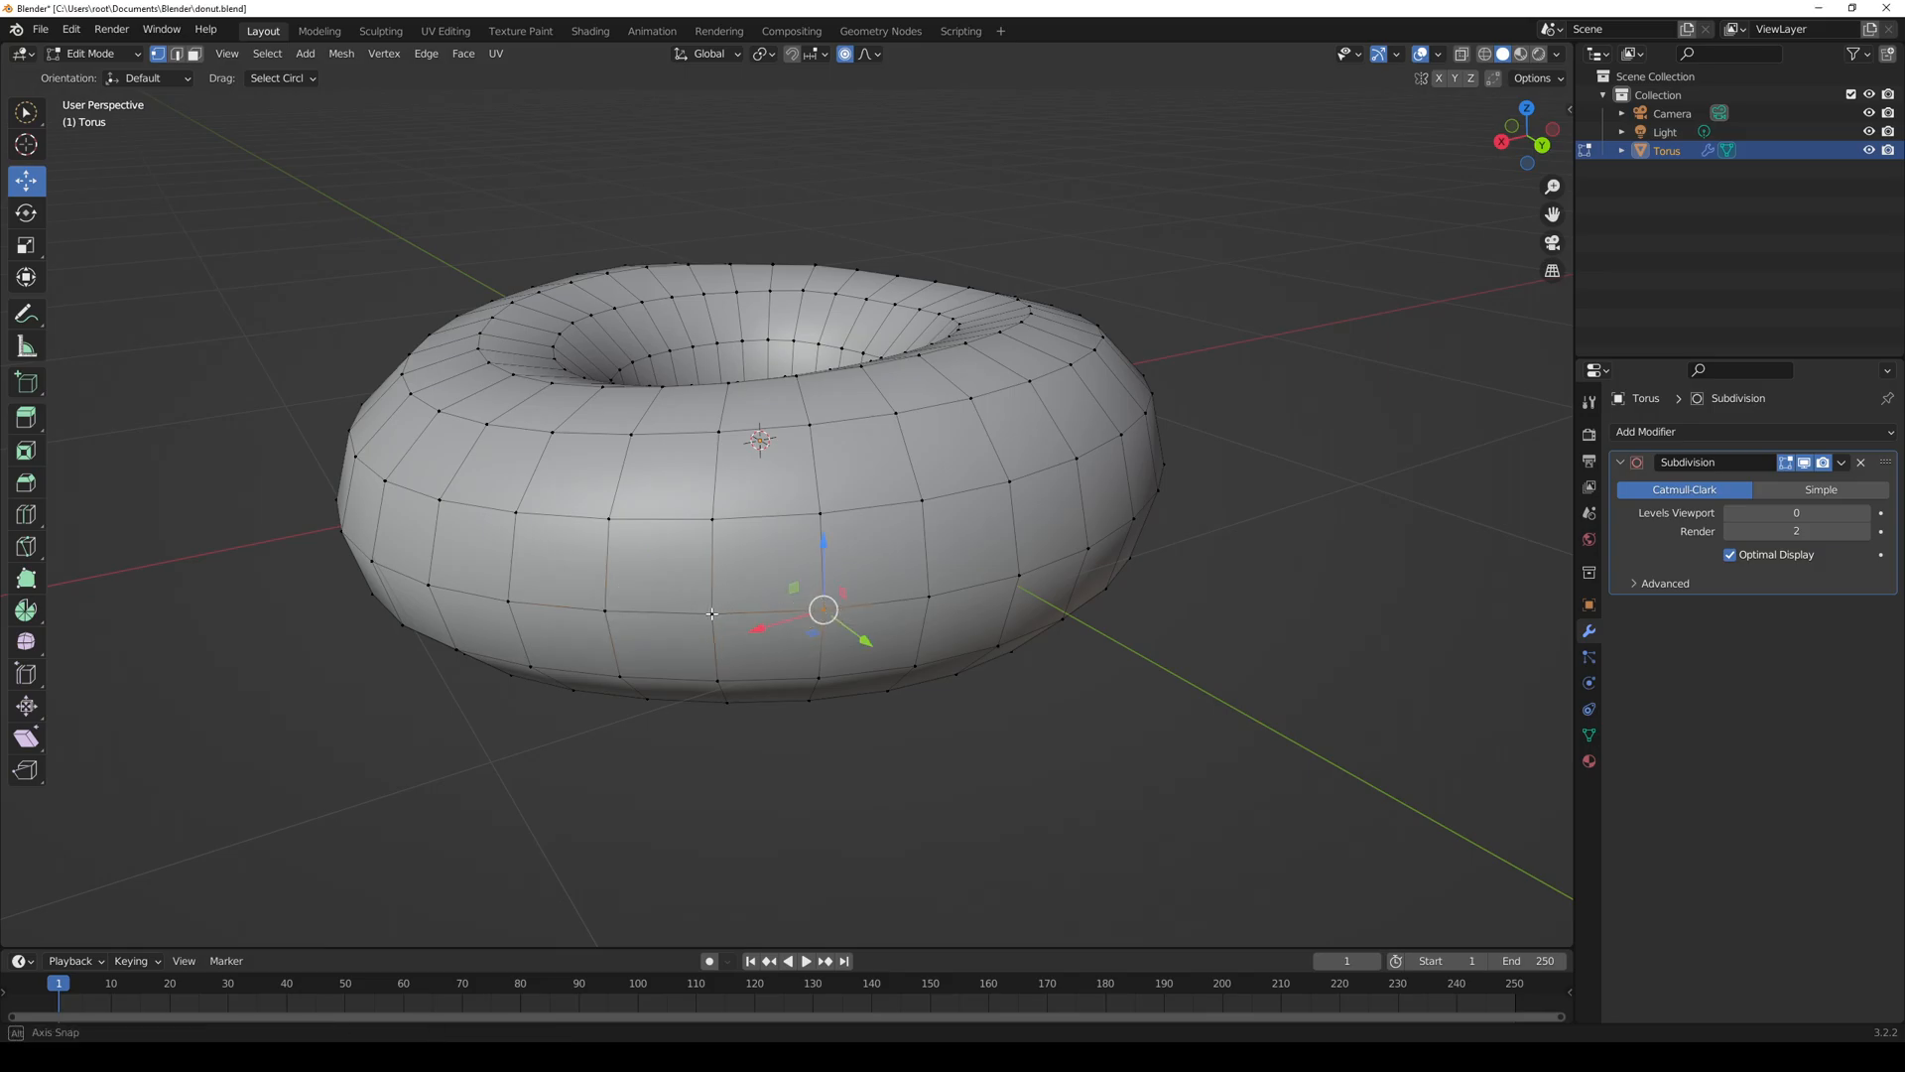
middle_click_drag(688, 614, 791, 580)
left_click(794, 578)
left_click(711, 577, "shift")
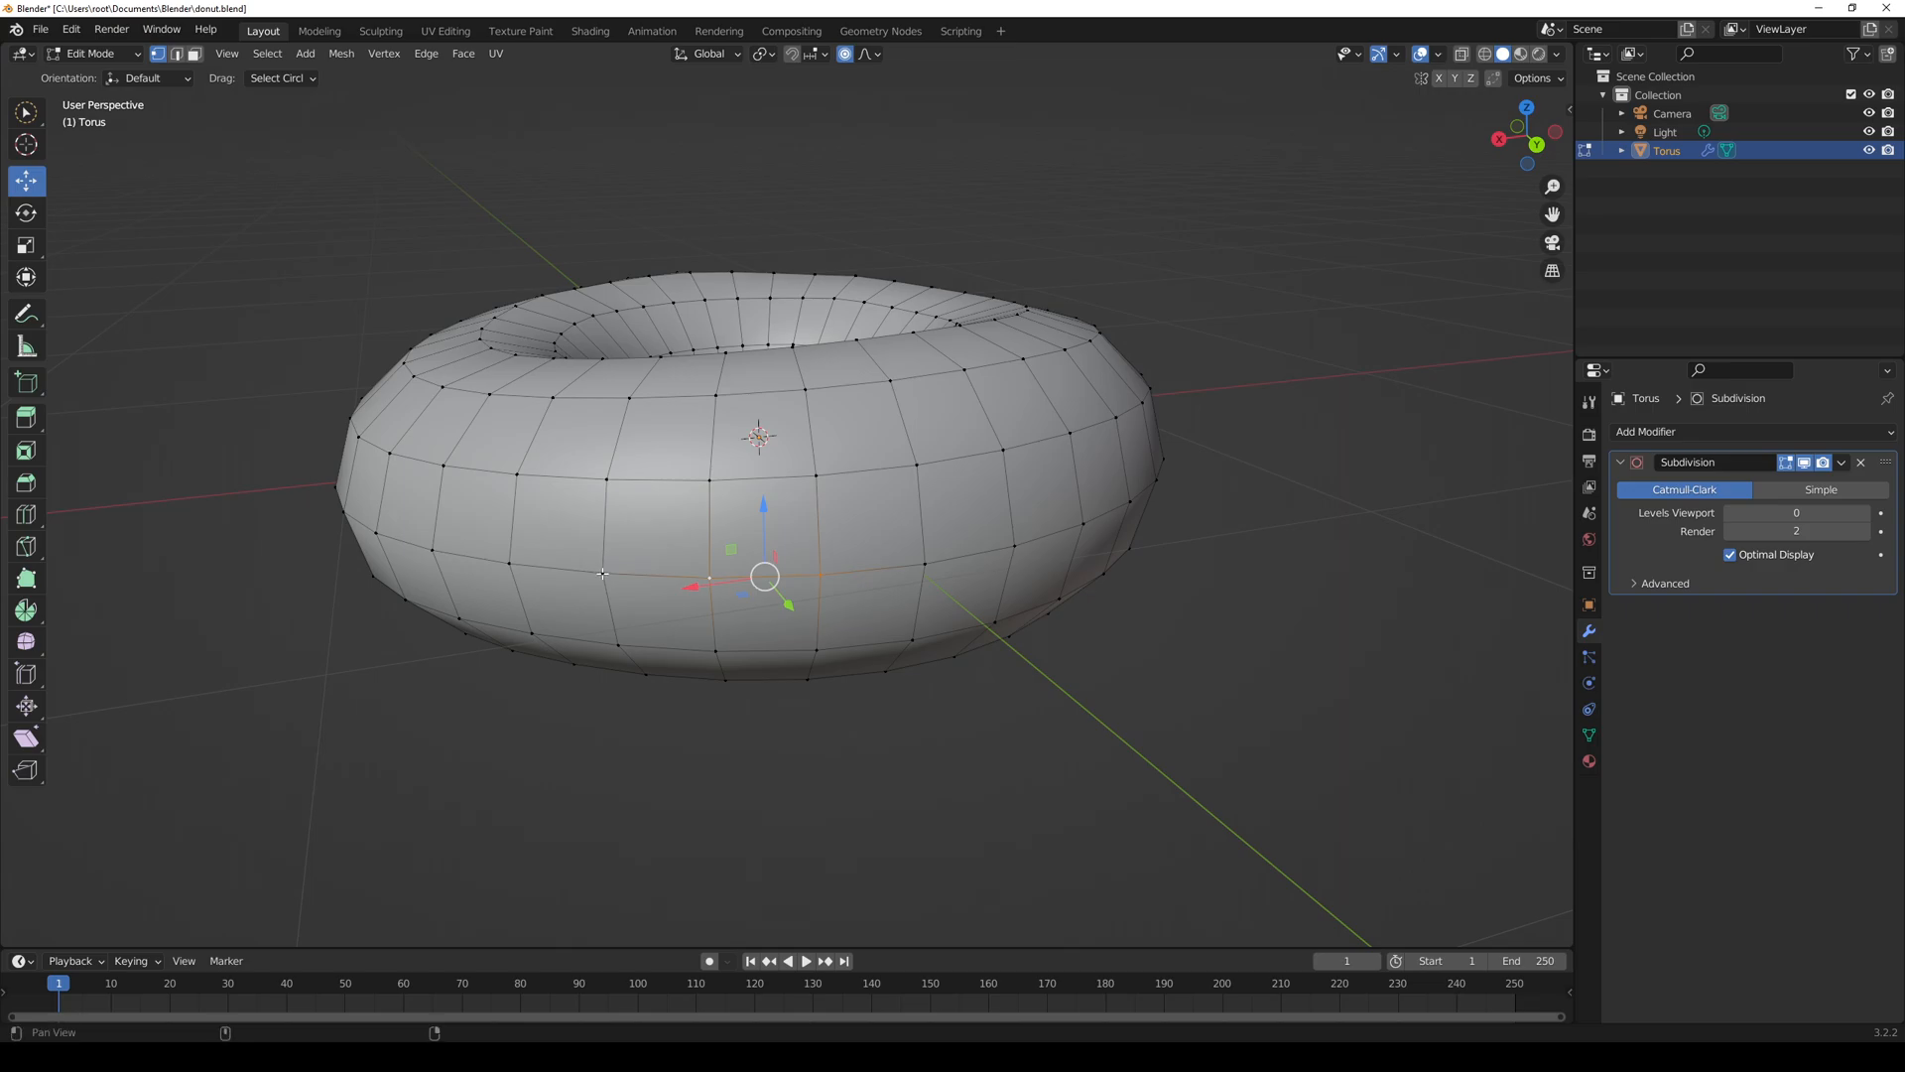
scroll(851, 616, "up", 3)
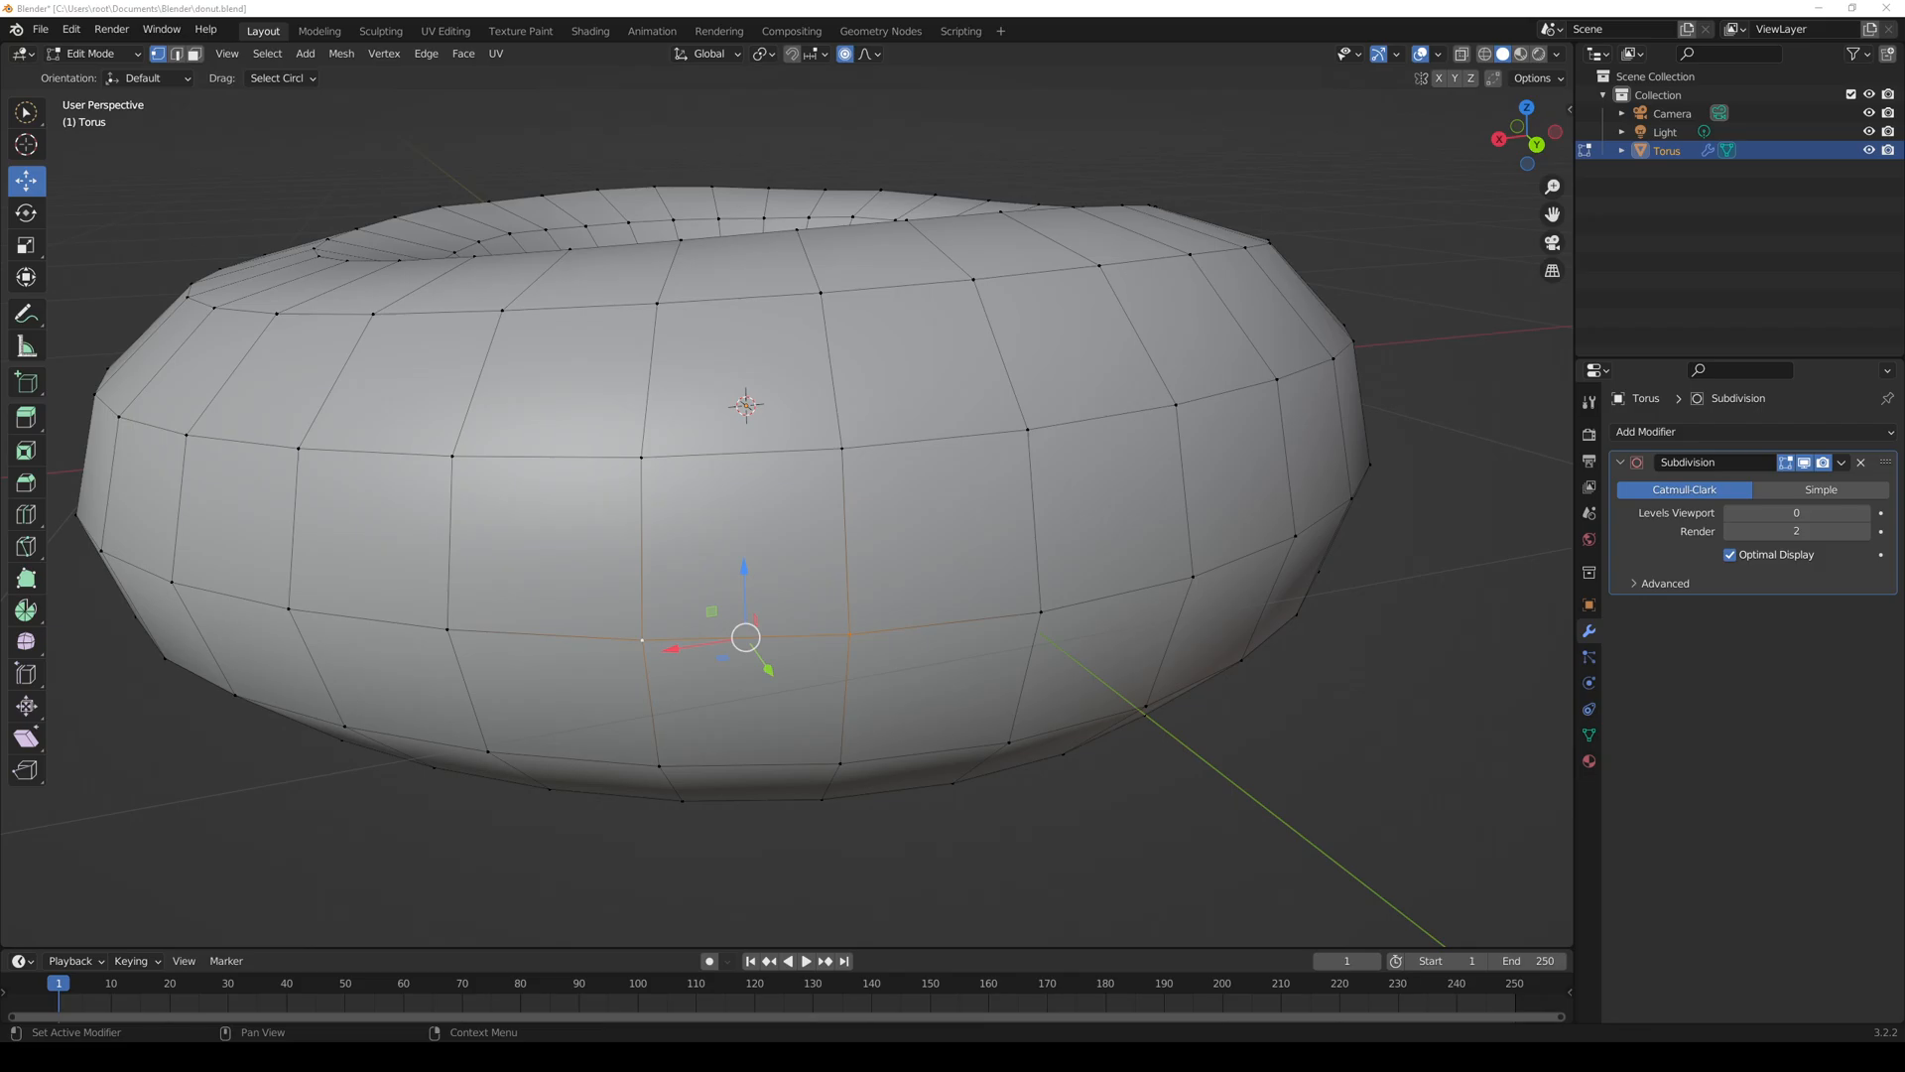
- Try to select the lower front edge between neighbouring vertices with Pick Shortest Path, starting from either end
left_click(665, 845)
left_click(642, 640)
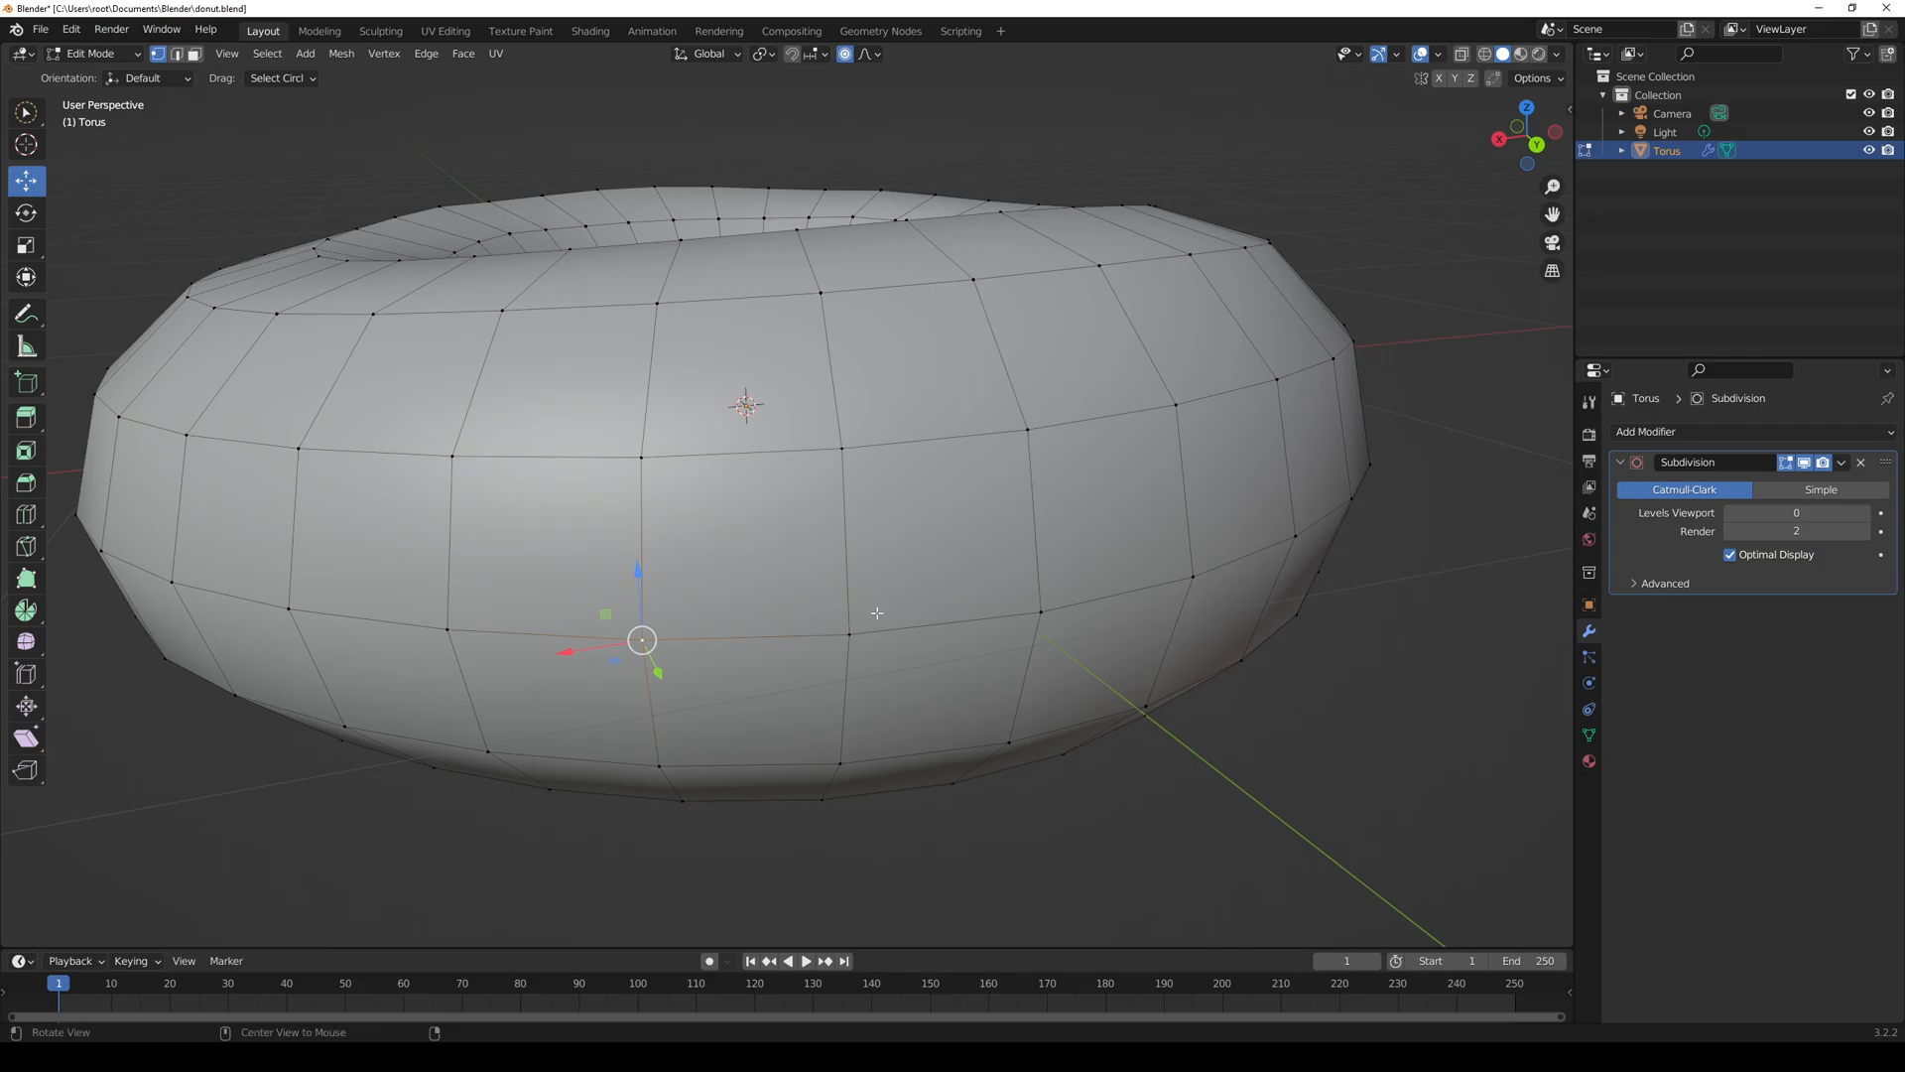
left_click(816, 637, "ctrl")
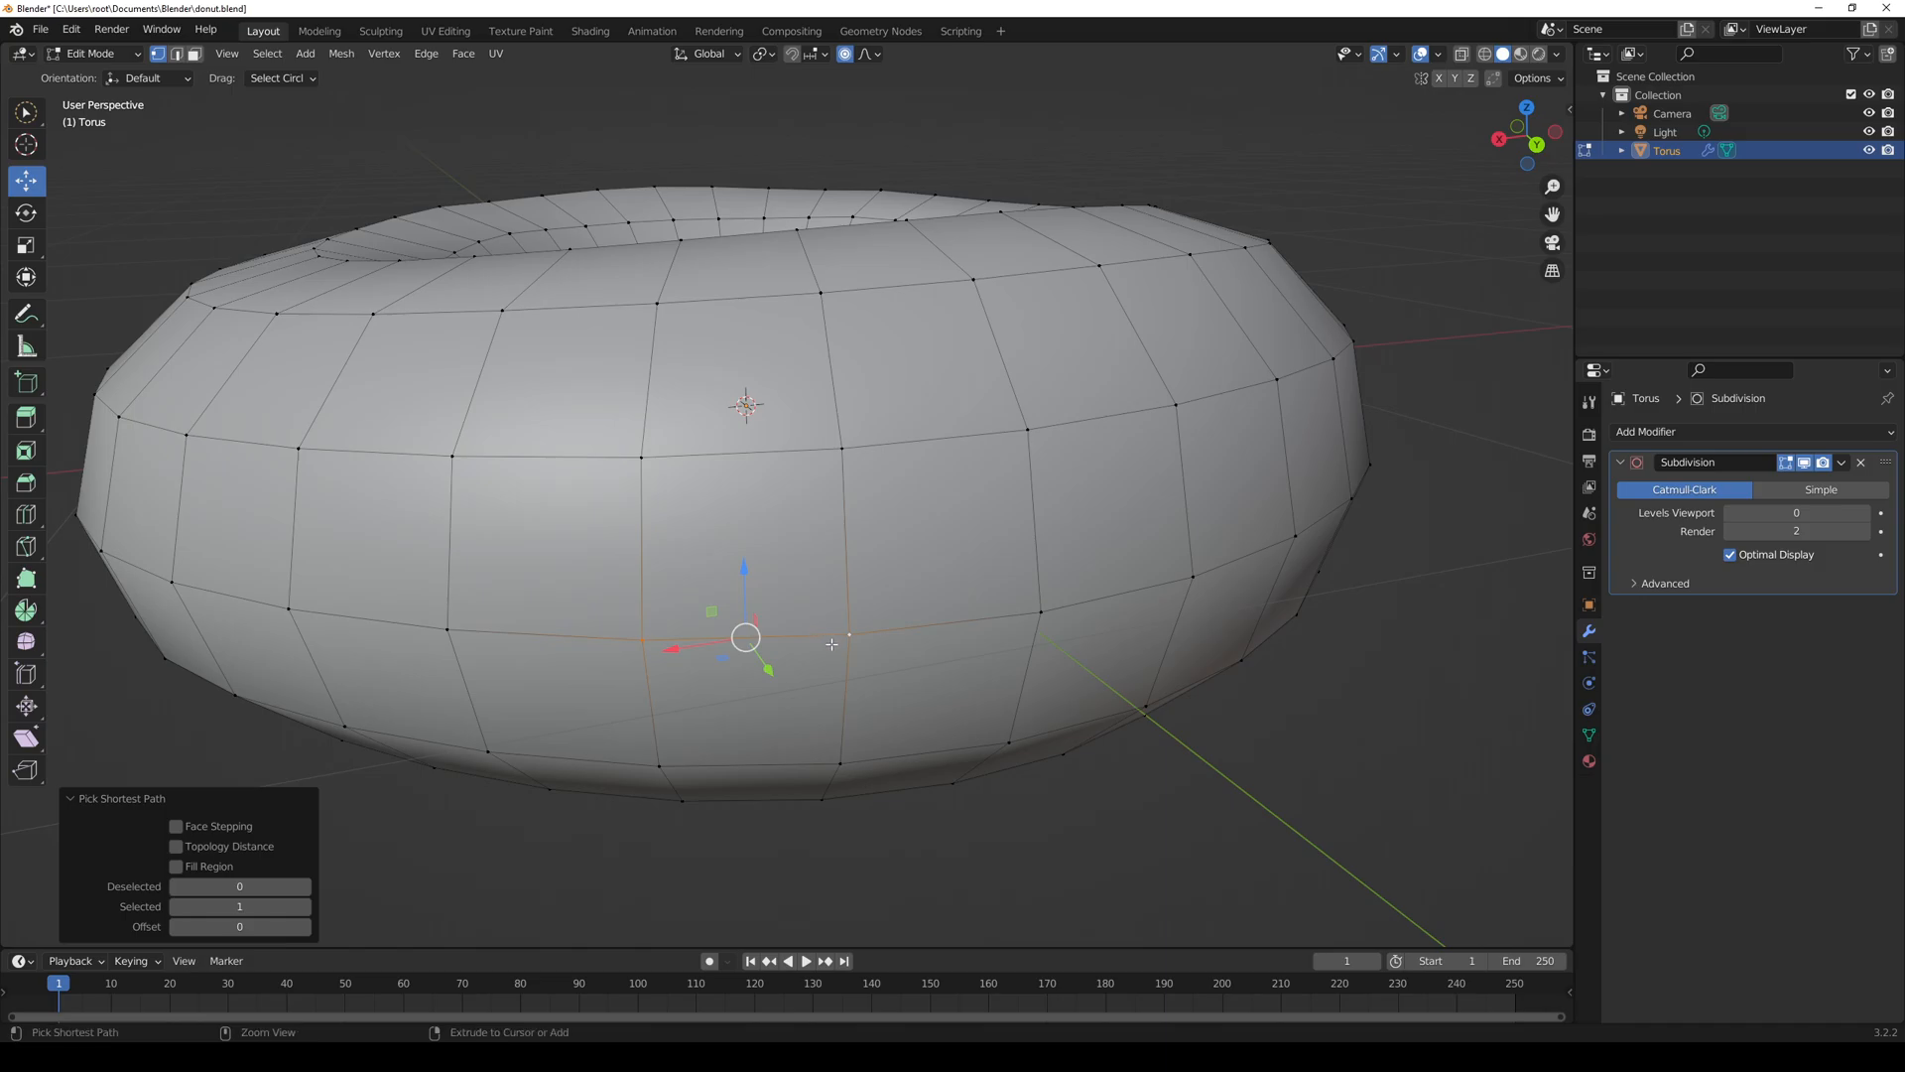
key("ctrl+z")
left_click(849, 633)
left_click(650, 640, "ctrl")
left_click(476, 631)
left_click(606, 638)
left_click(757, 638)
left_click(860, 639)
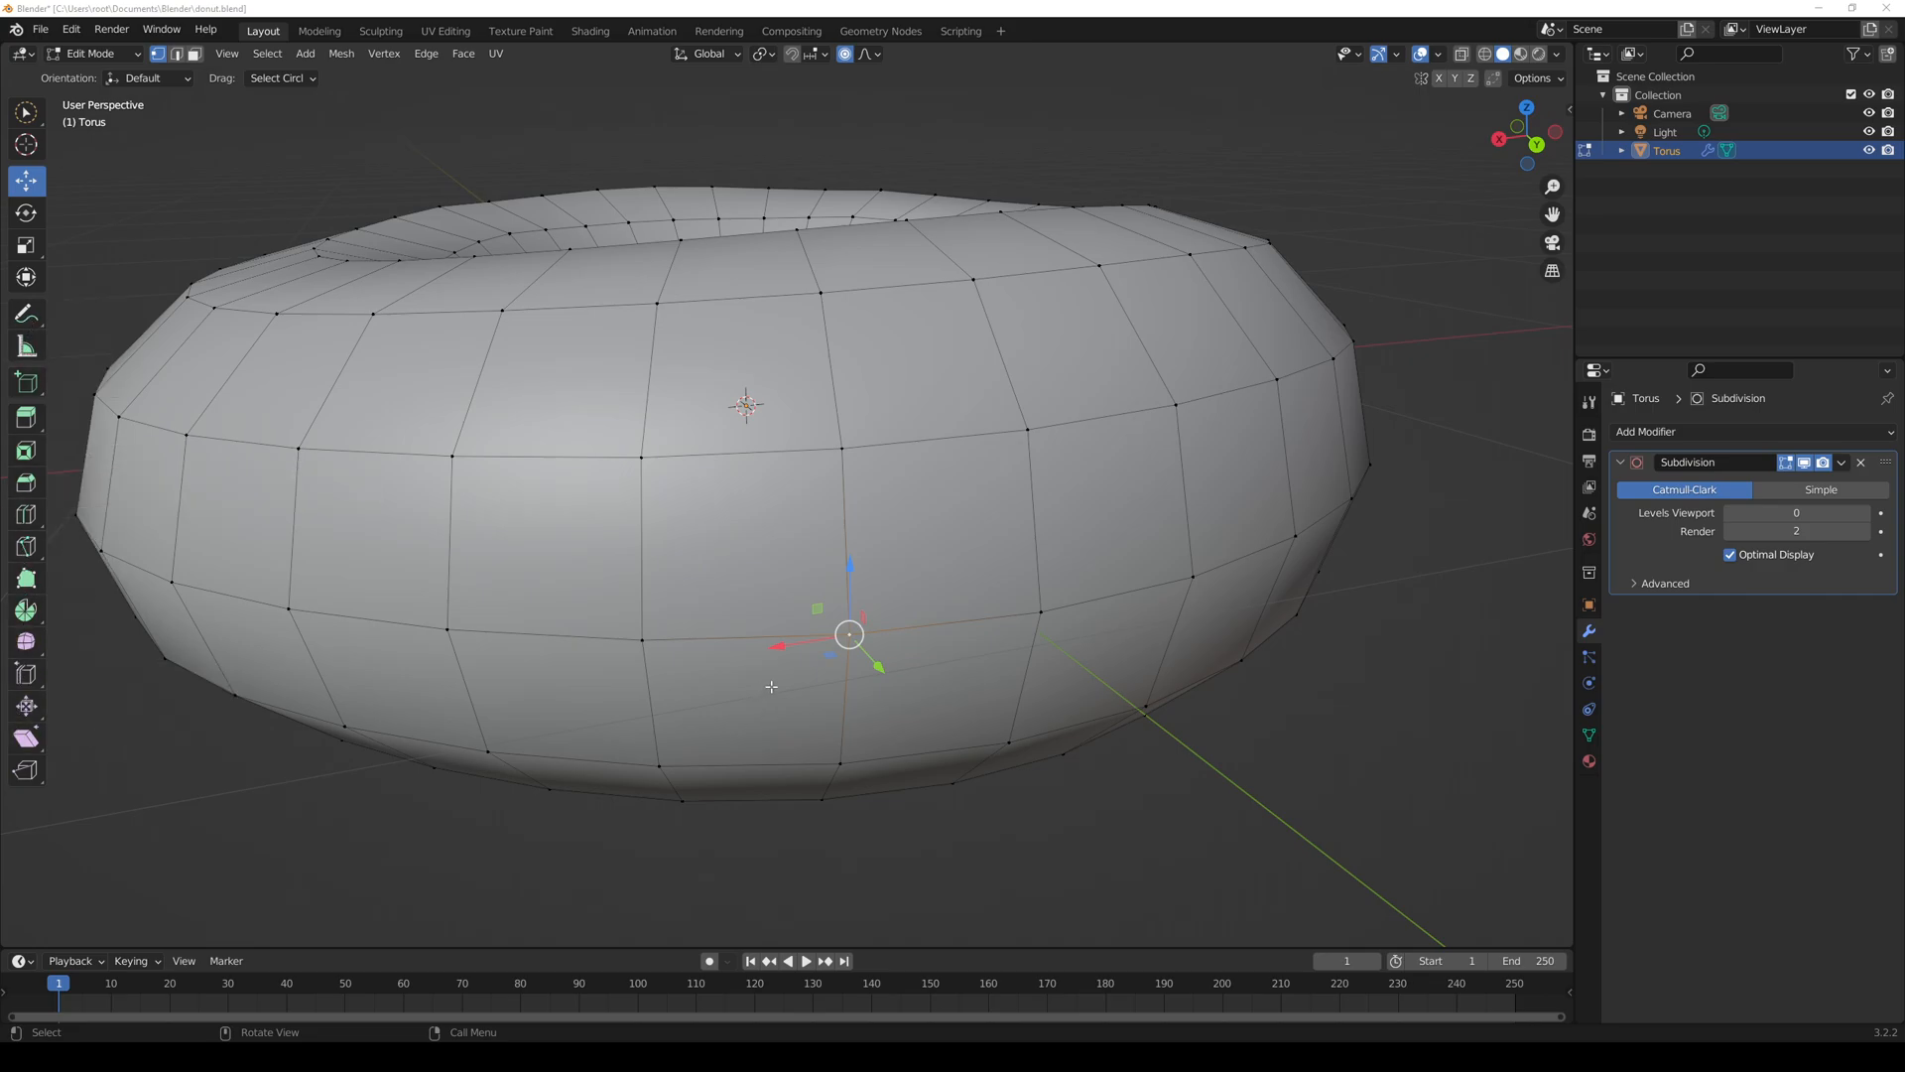
middle_click_drag(955, 784, 956, 791)
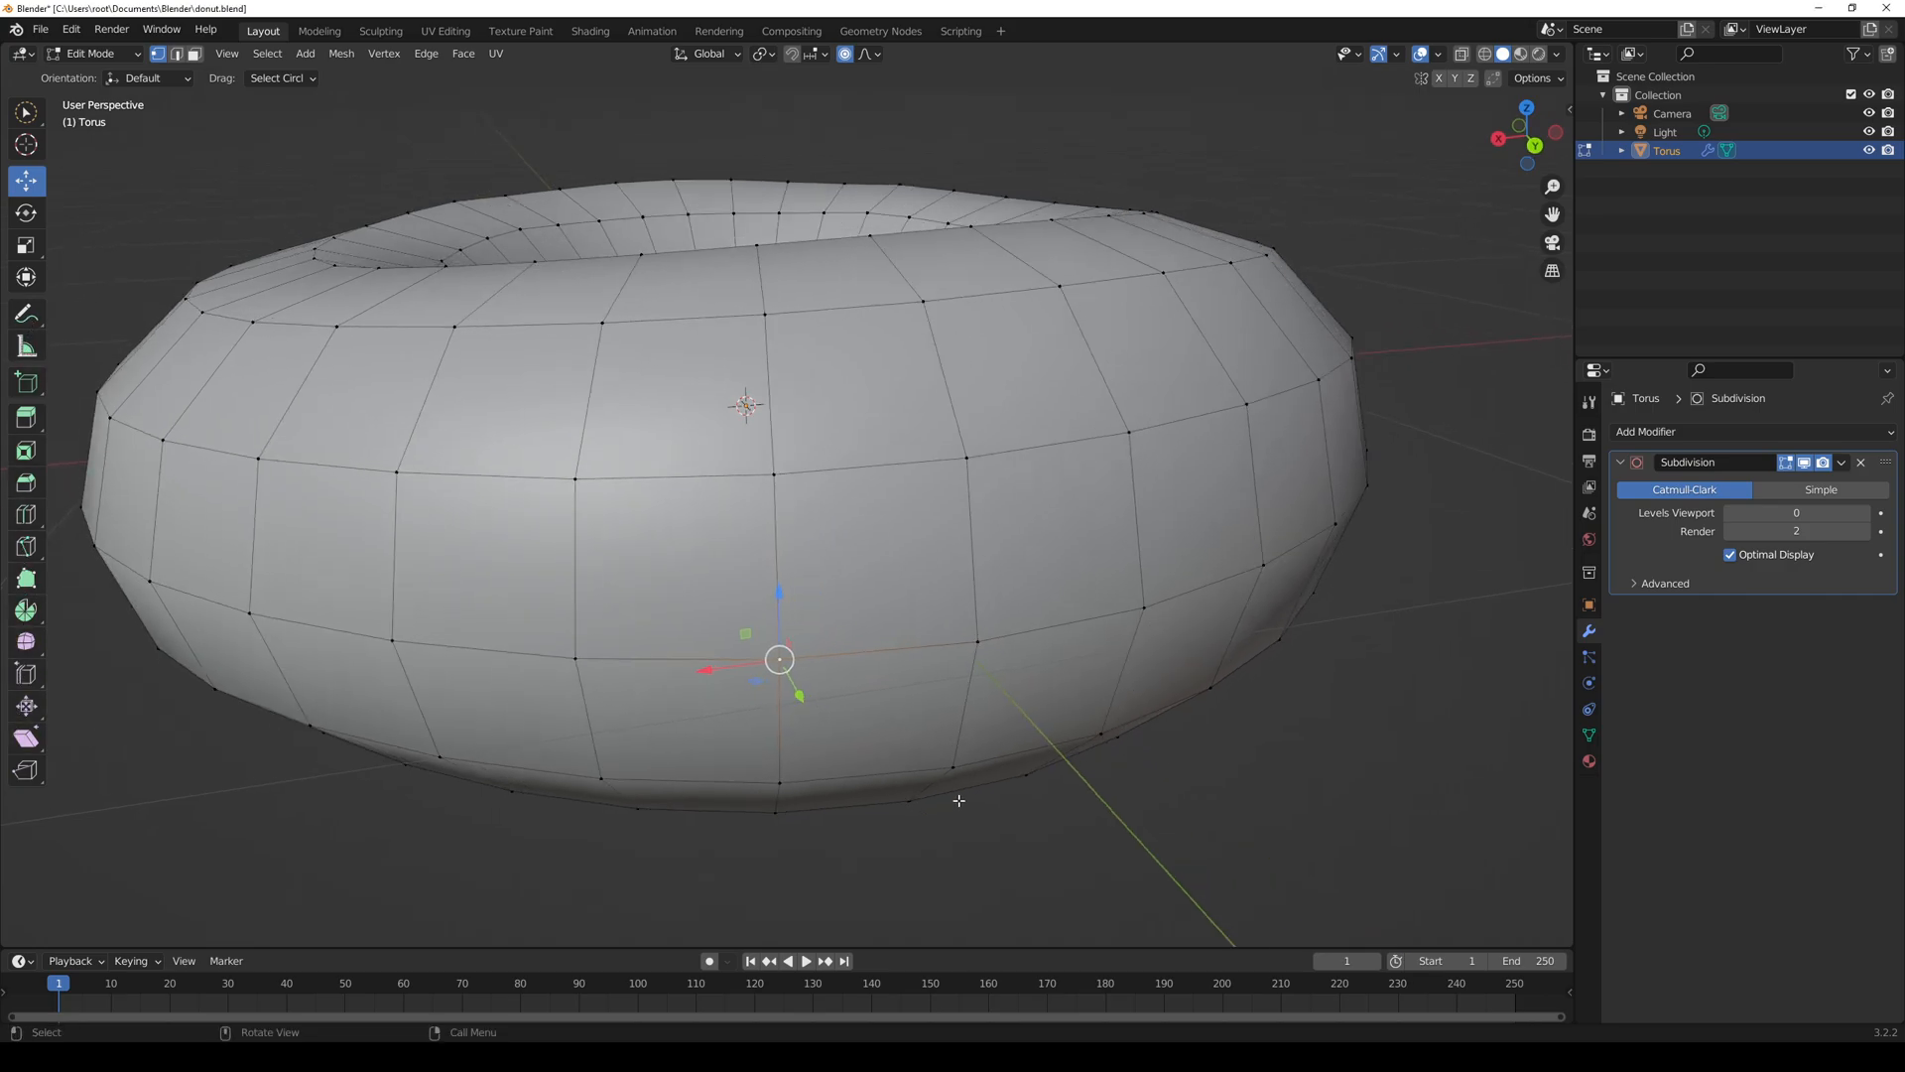
- Find the edge selection commands by searching "edge sele" and run Edge Rings on the single selected vertex
key("F3")
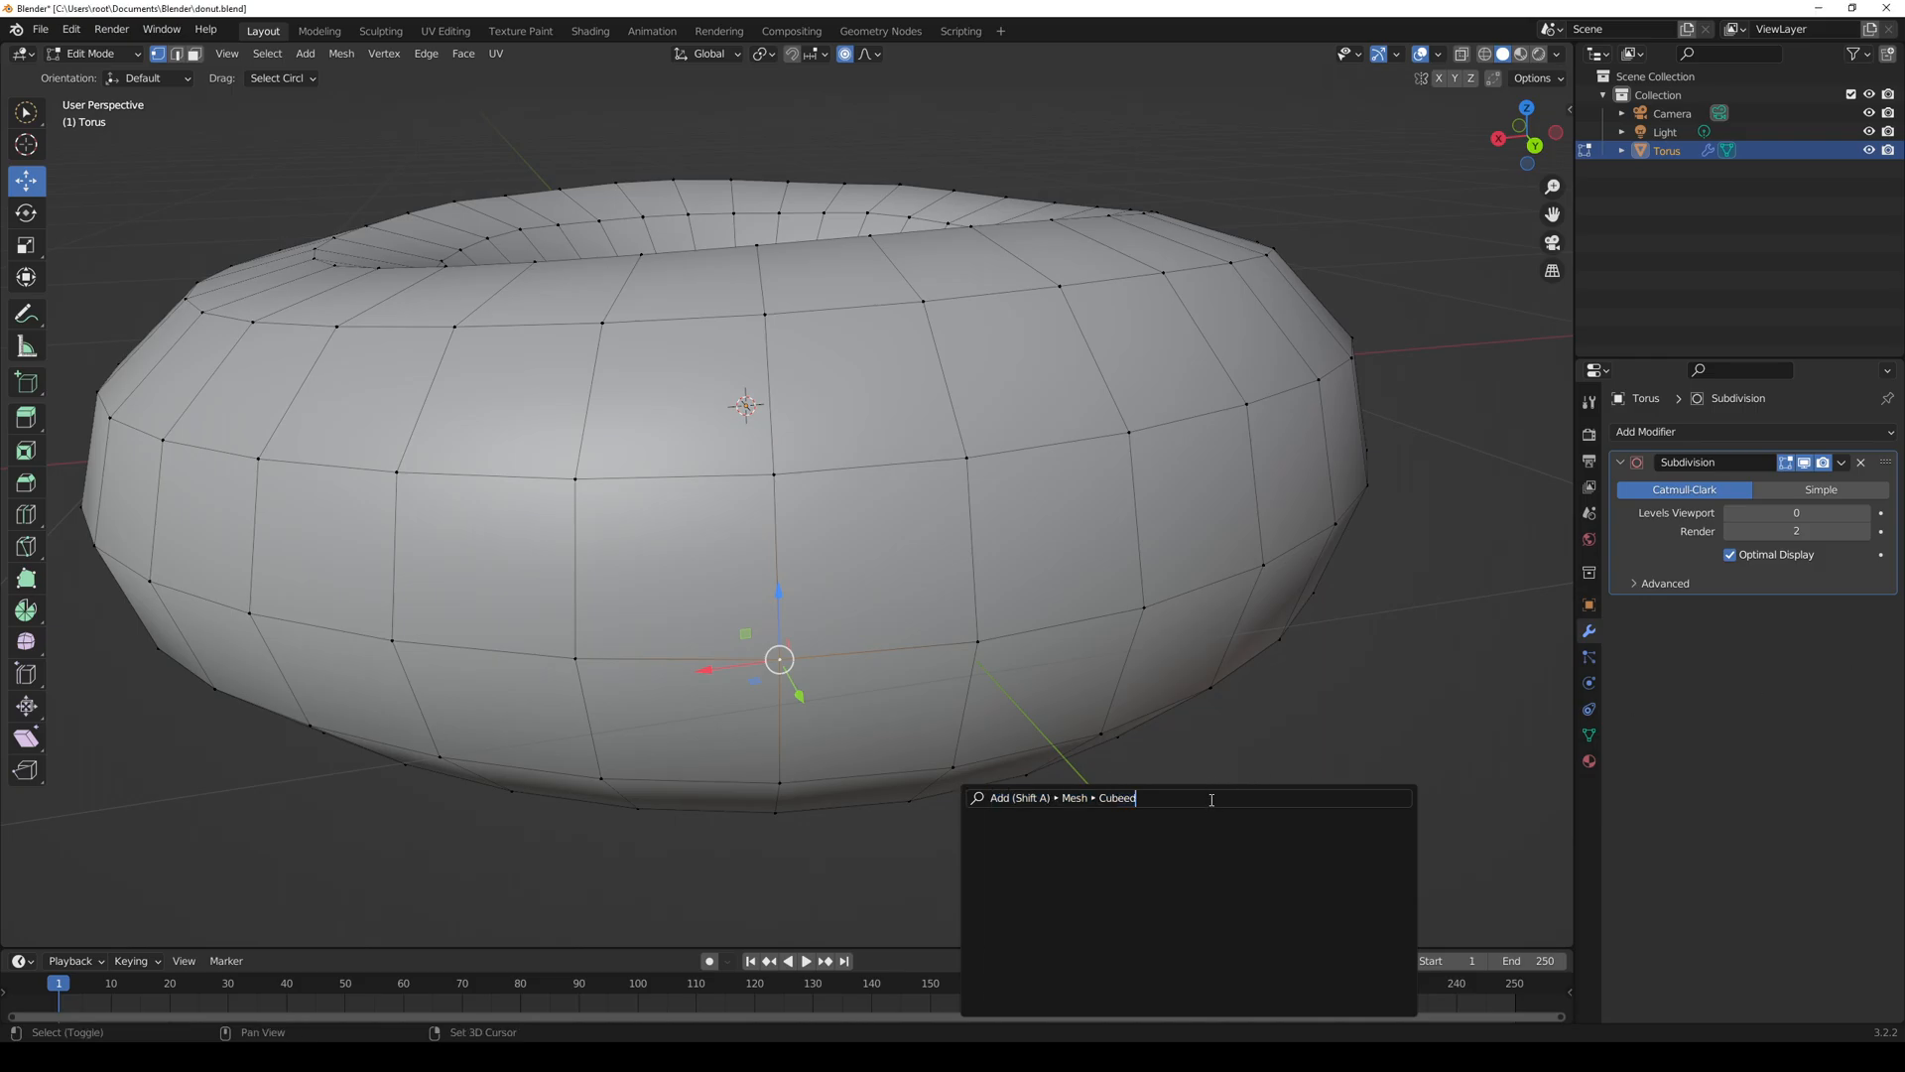
type("edge")
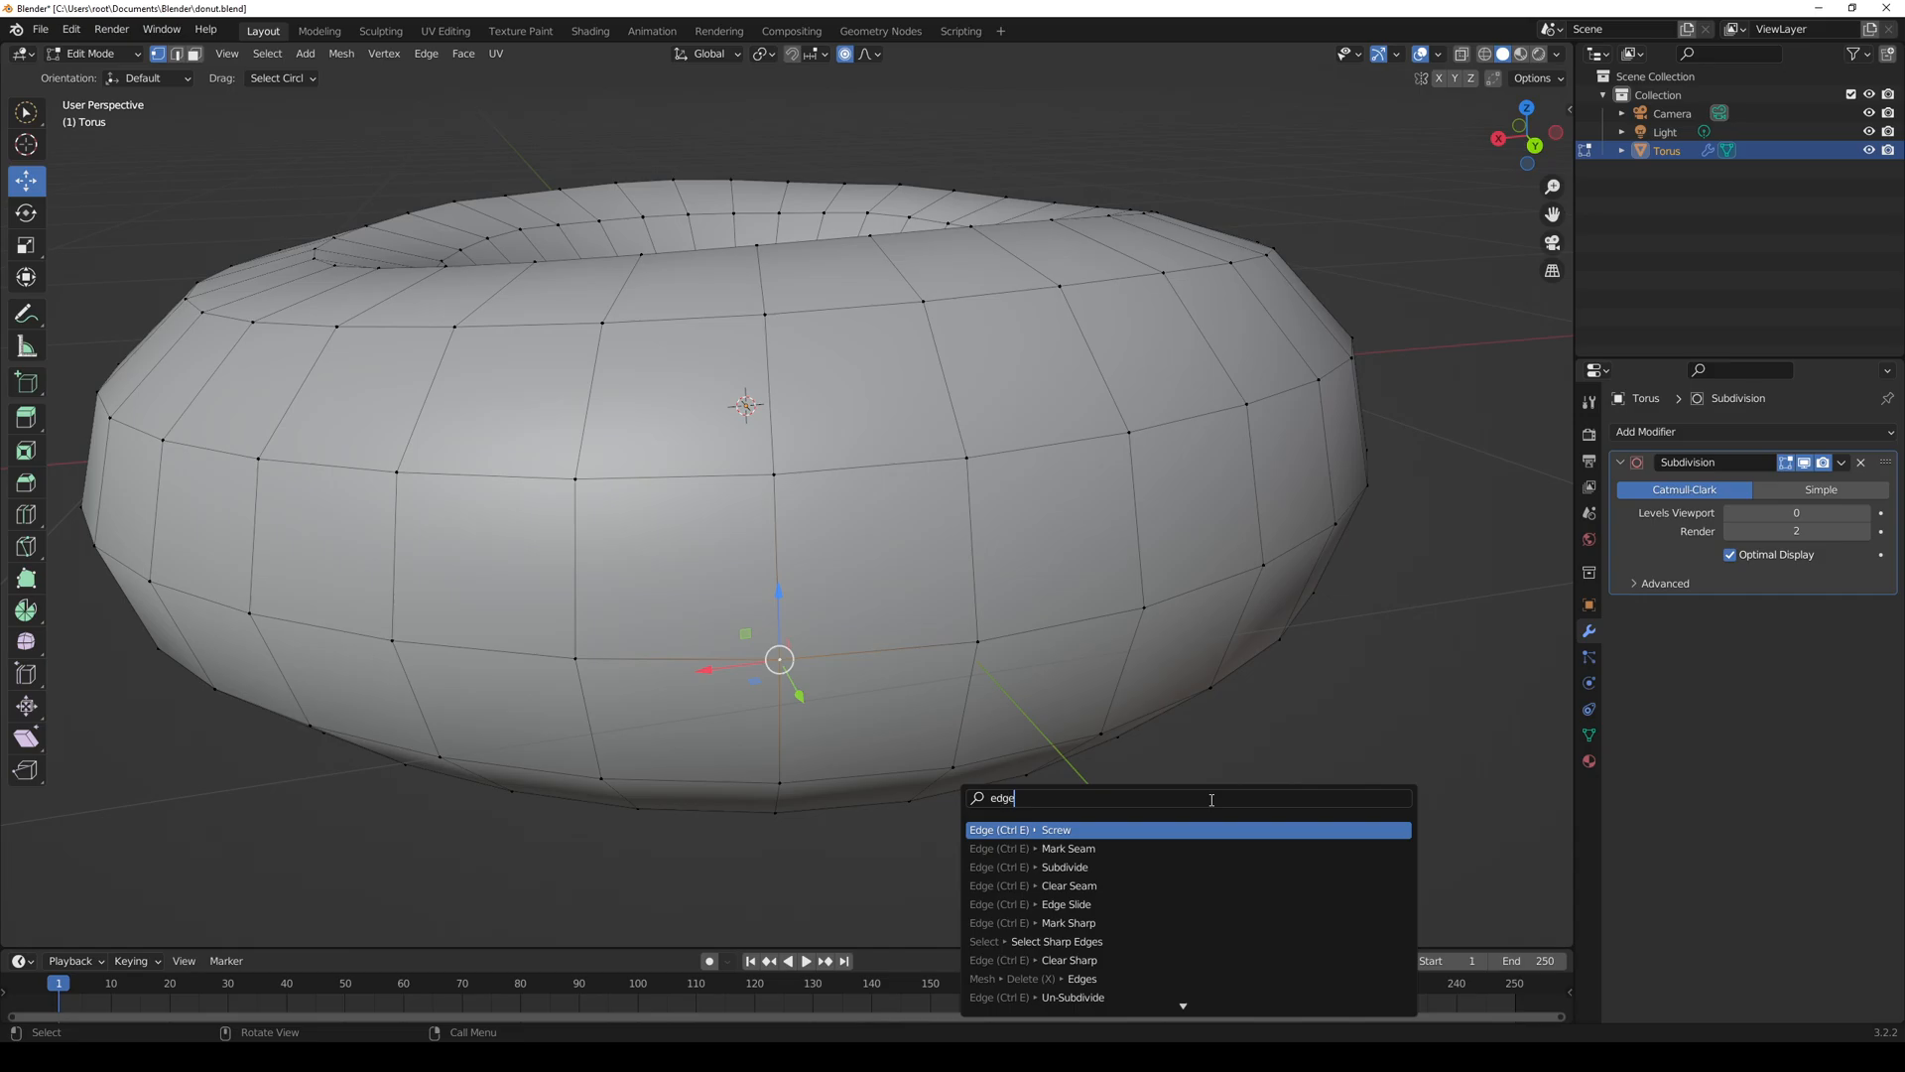
type(" sele")
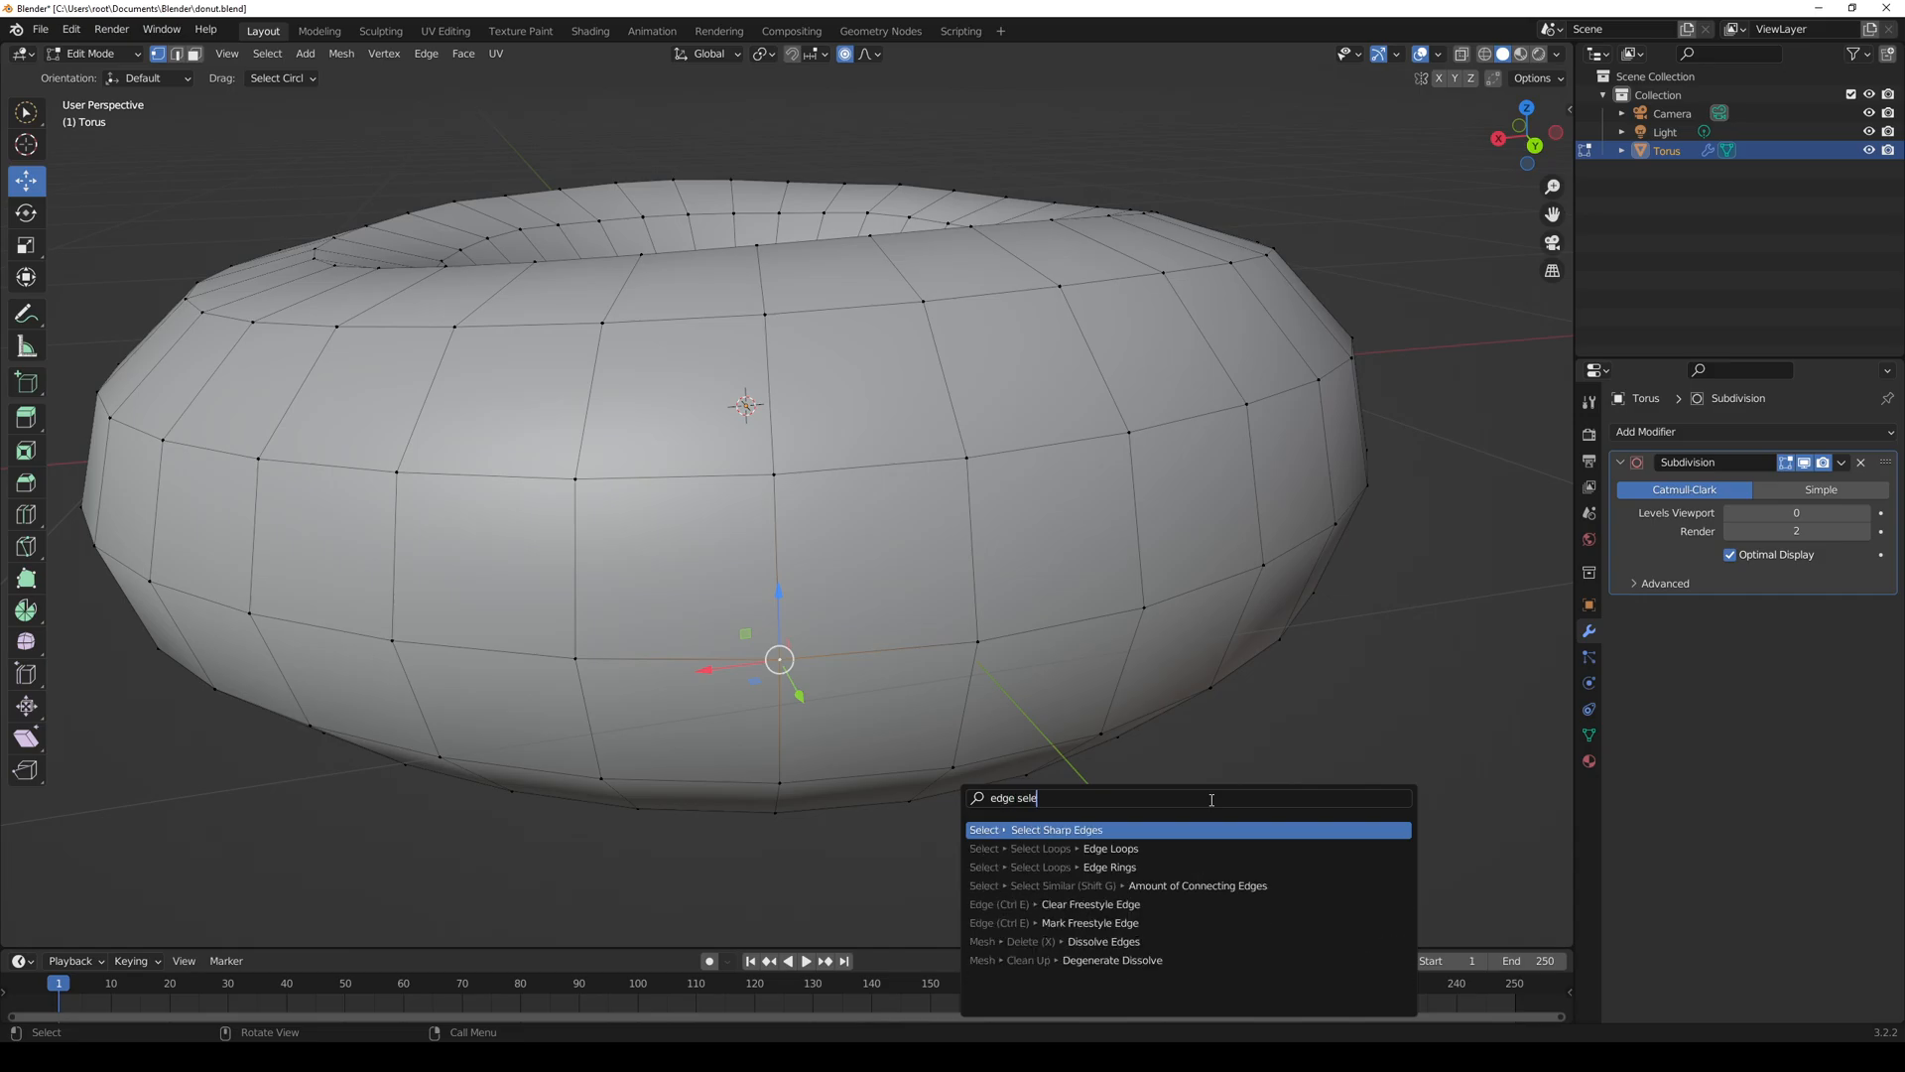
left_click(1138, 863)
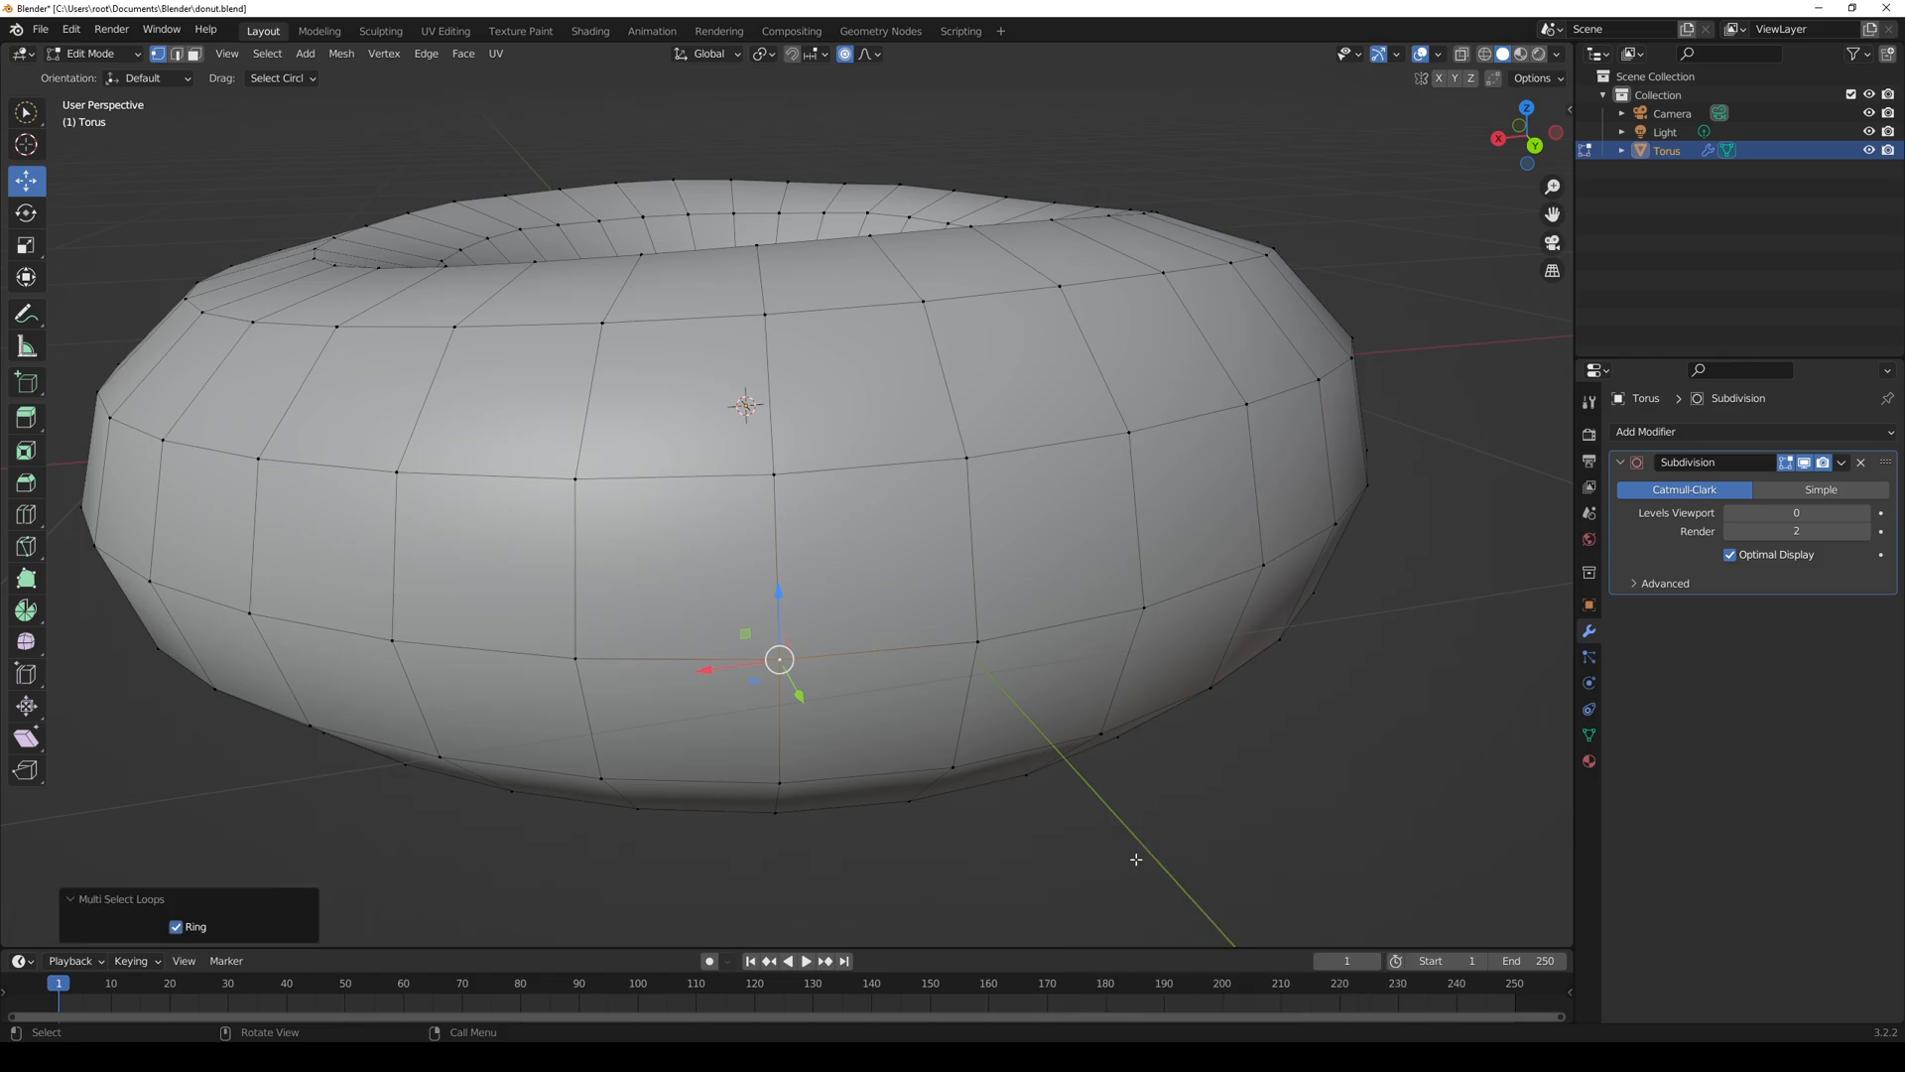
- Select two neighbouring vertices on the lower front side, try the Edge Rings selection on them, and undo it
left_click(941, 644)
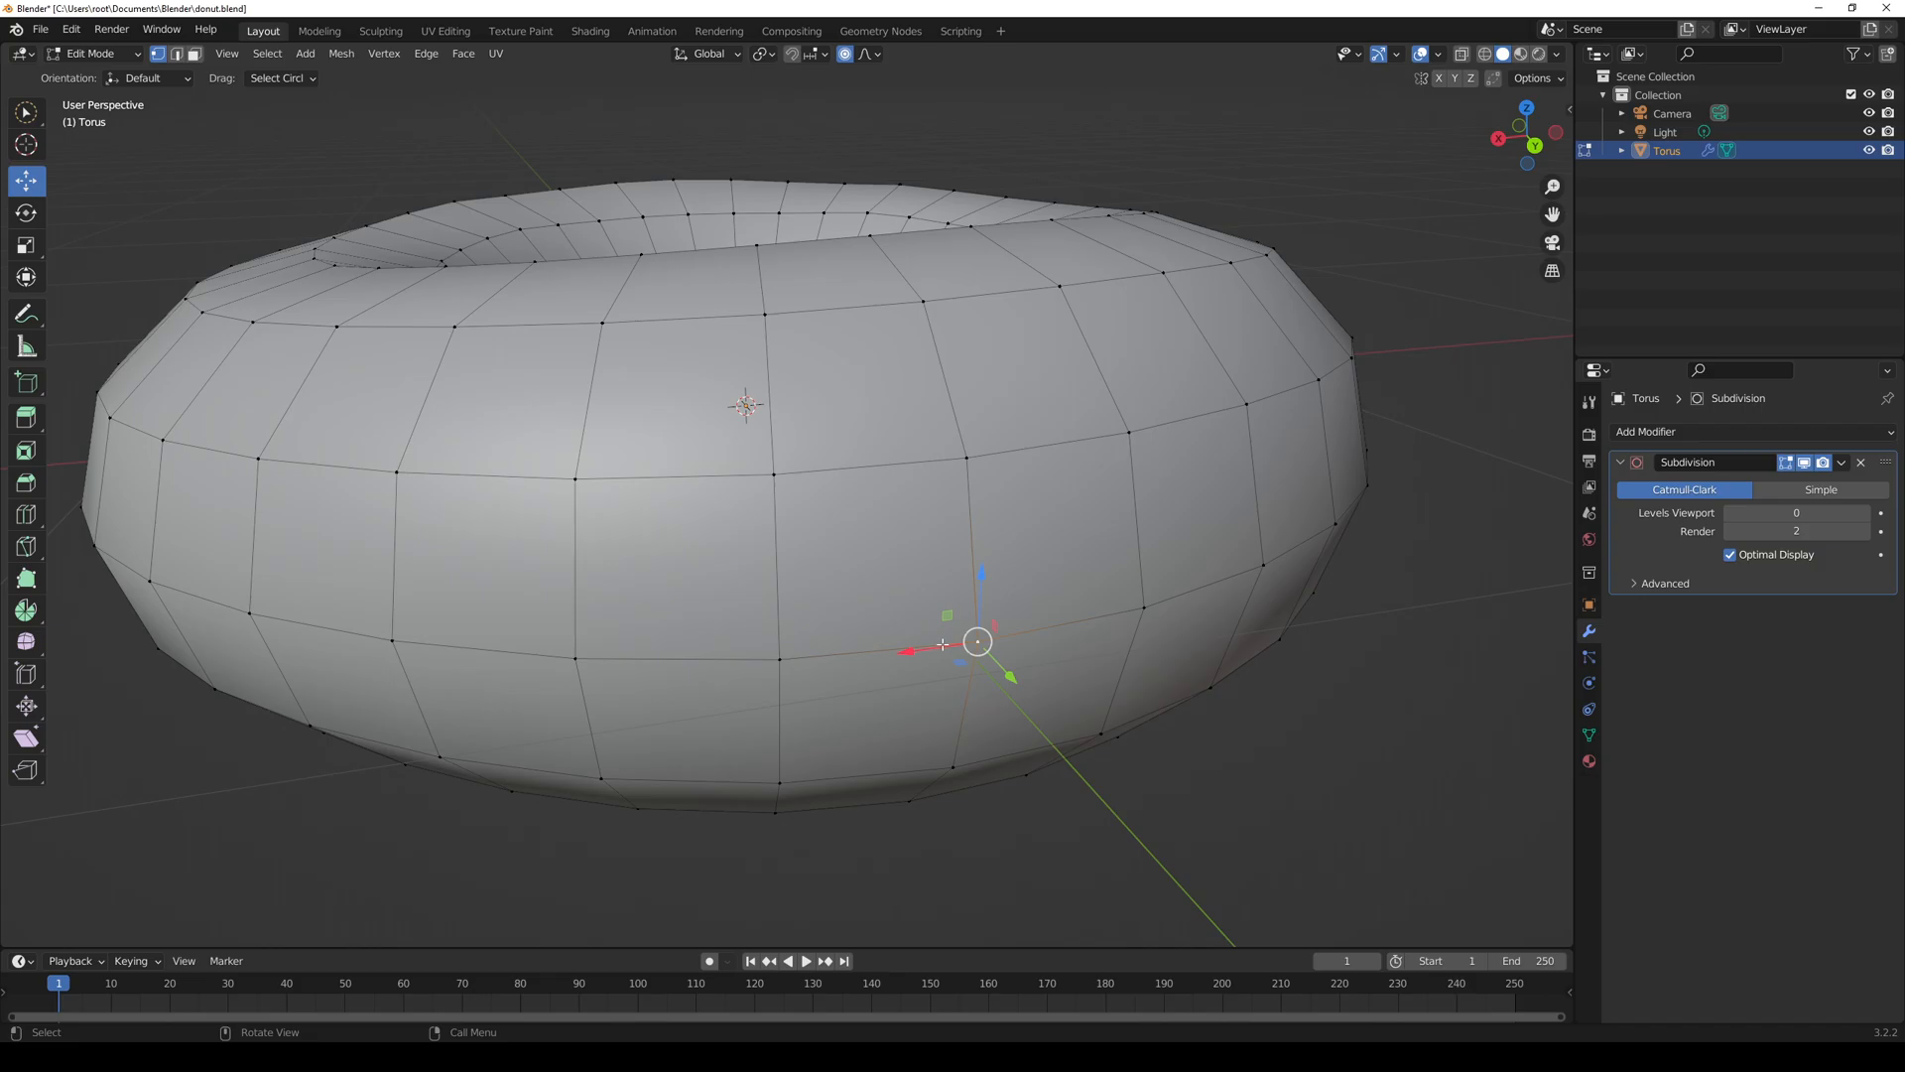
left_click(774, 661, "shift")
left_click(735, 661, "shift")
left_click(727, 661, "shift")
key("F3")
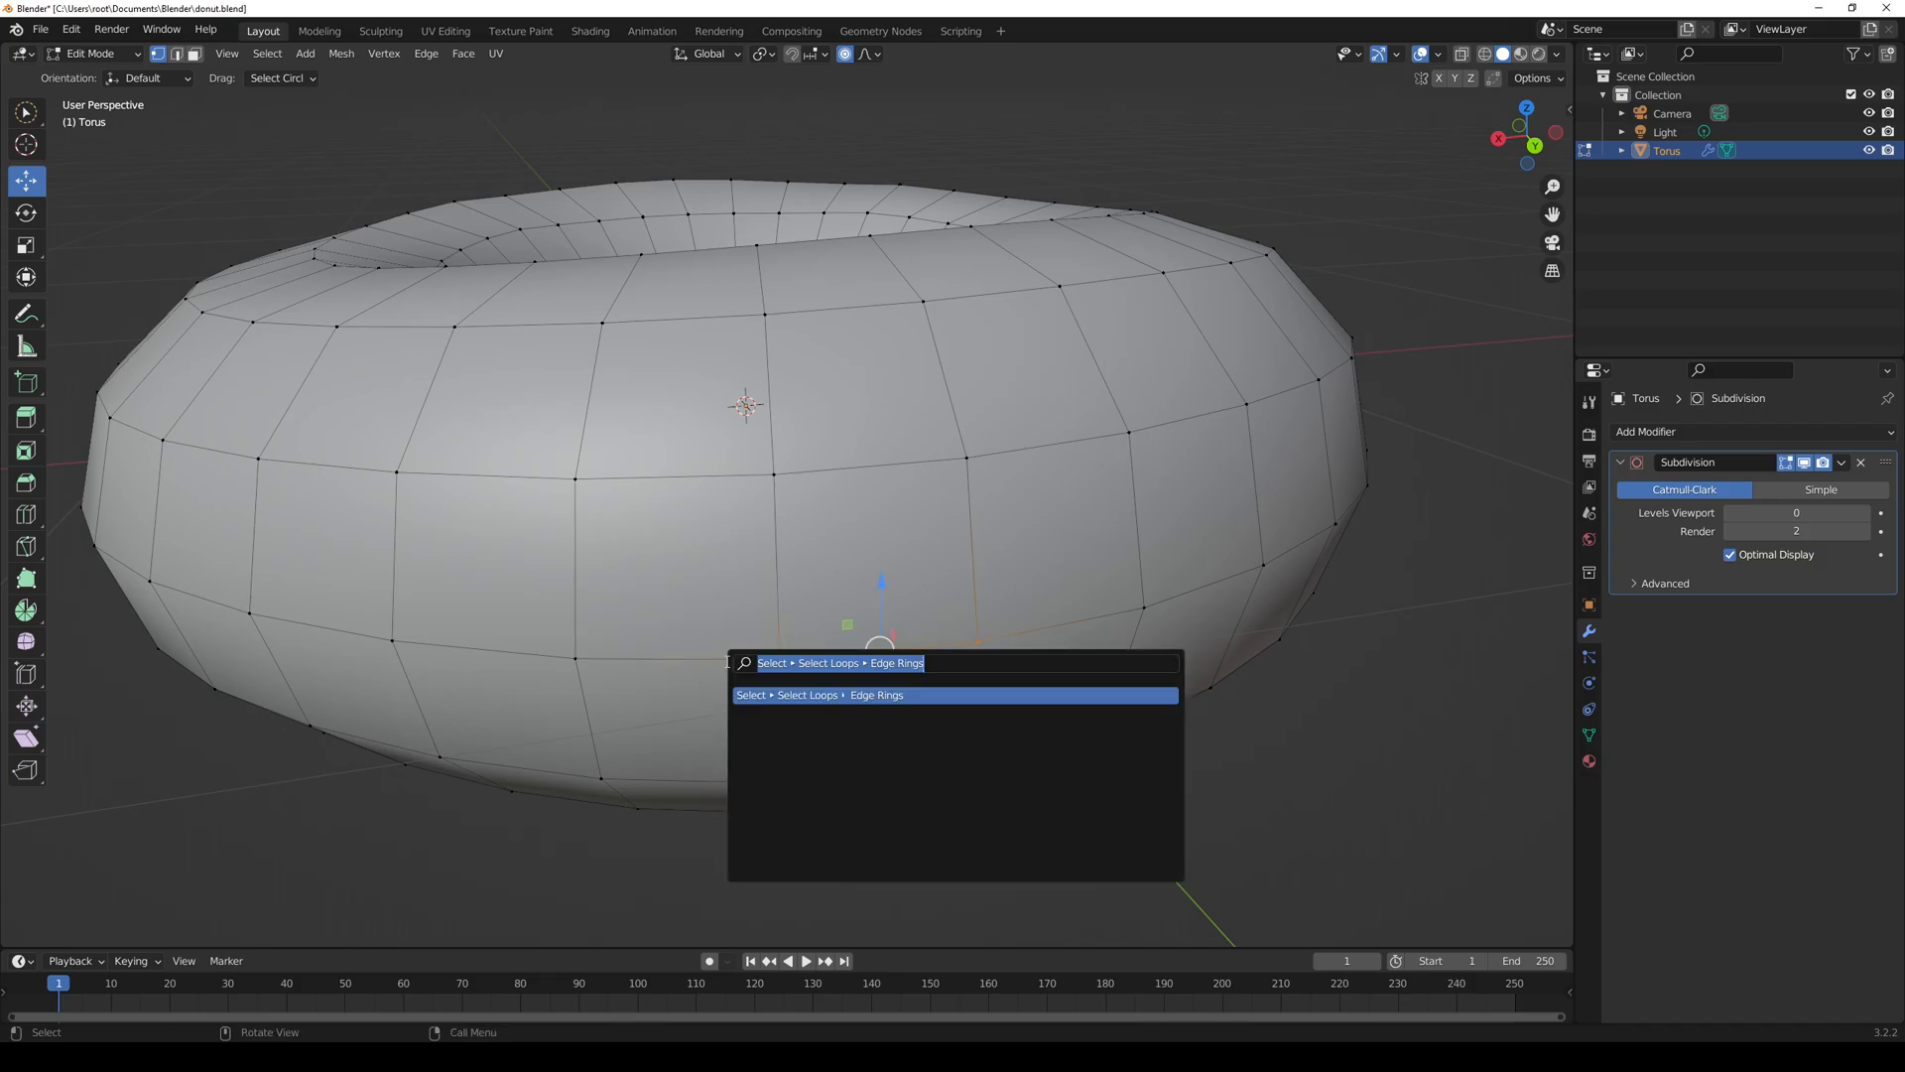
key("Return")
key("ctrl+z")
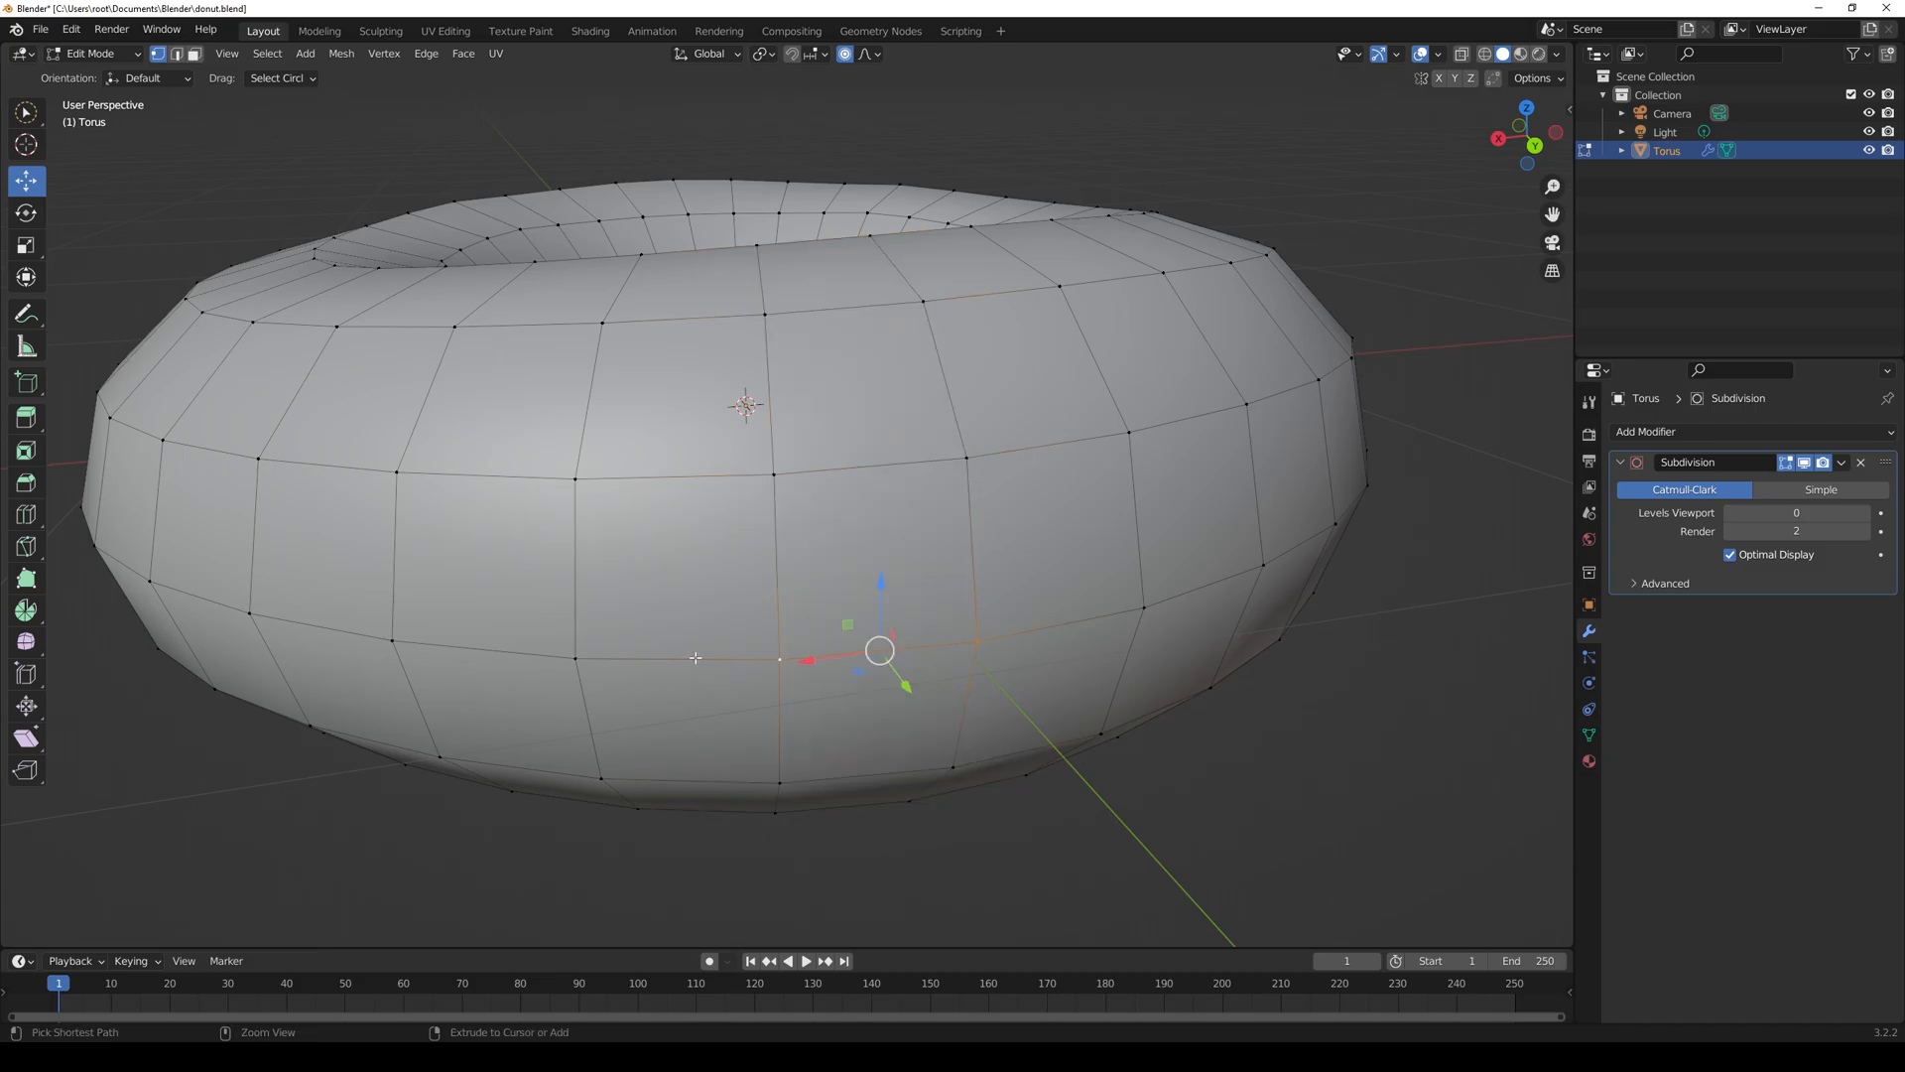
- Run Edge Rings on the two selected vertices and disable Ring to select the horizontal edge loop instead
key("F3")
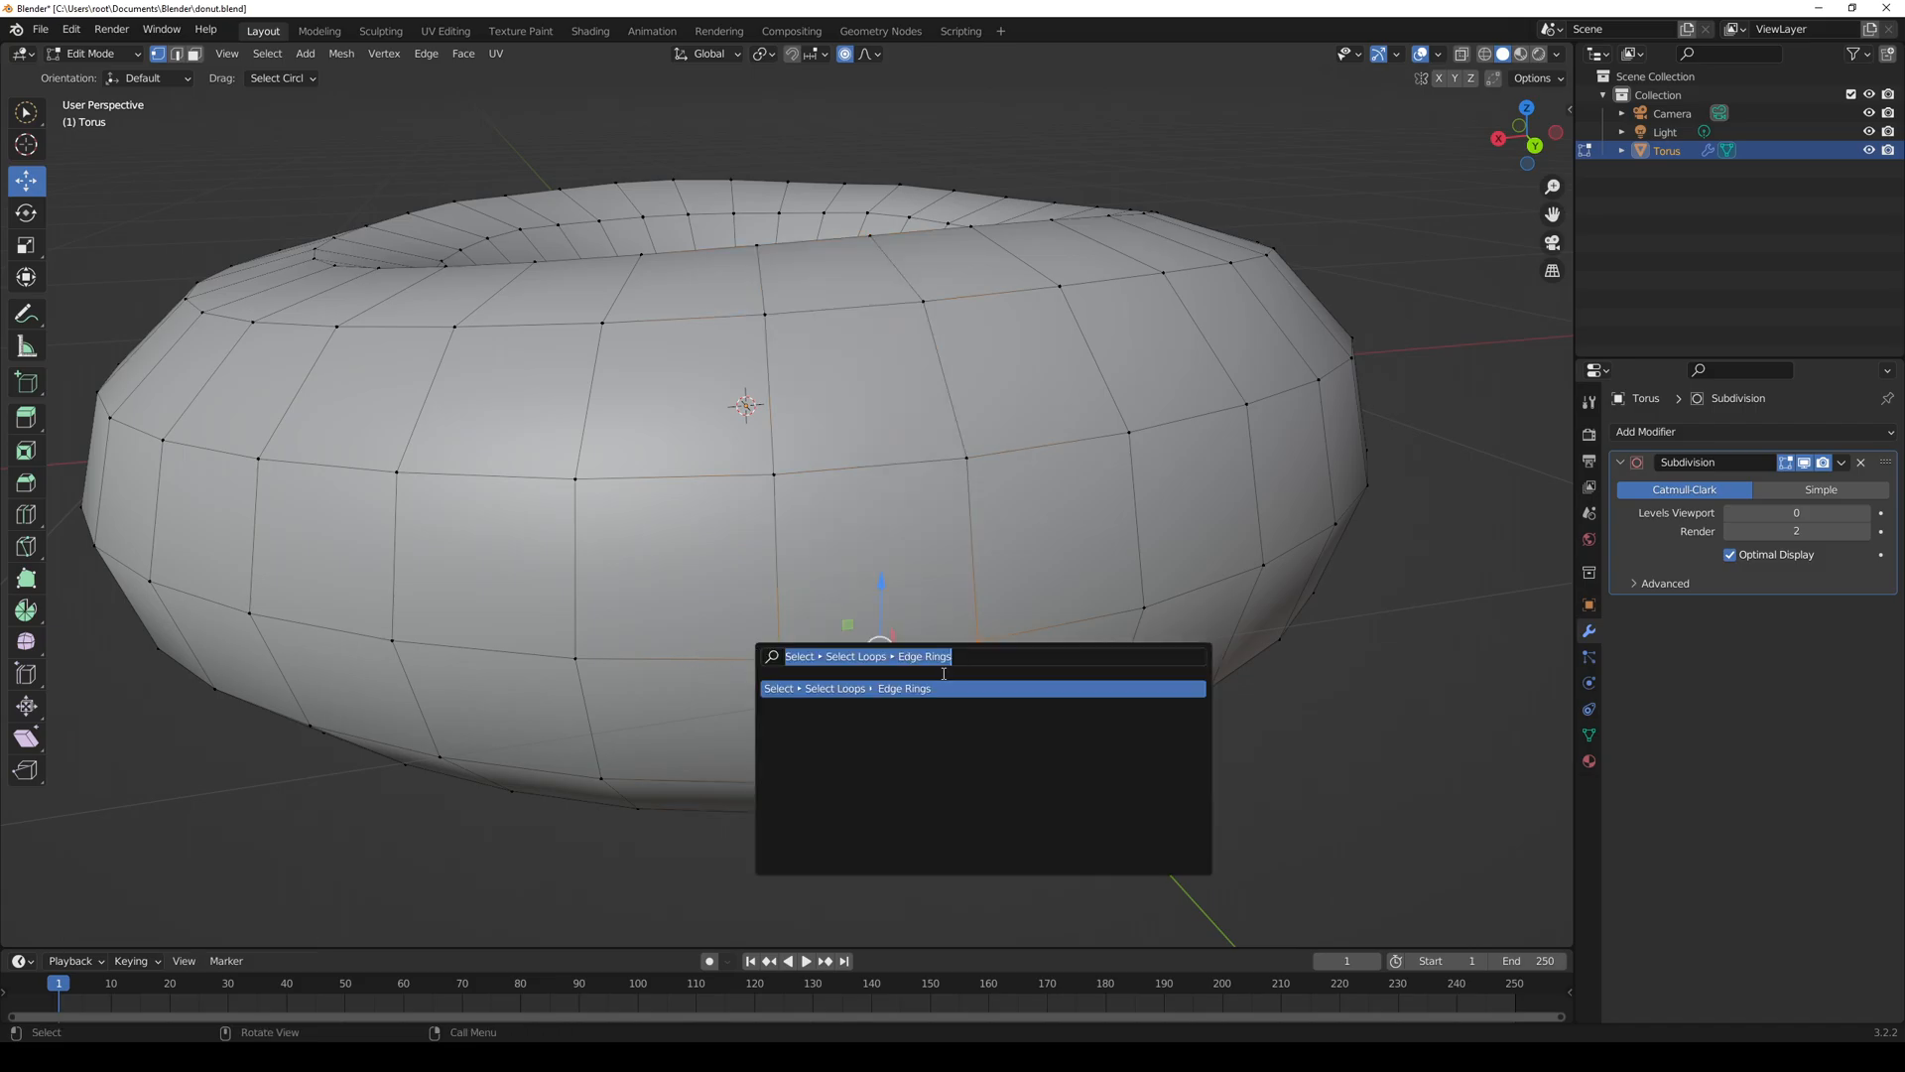
left_click(972, 667)
key("BackSpace")
key("BackSpace")
key("BackSpace")
key("BackSpace")
key("BackSpace")
key("Return")
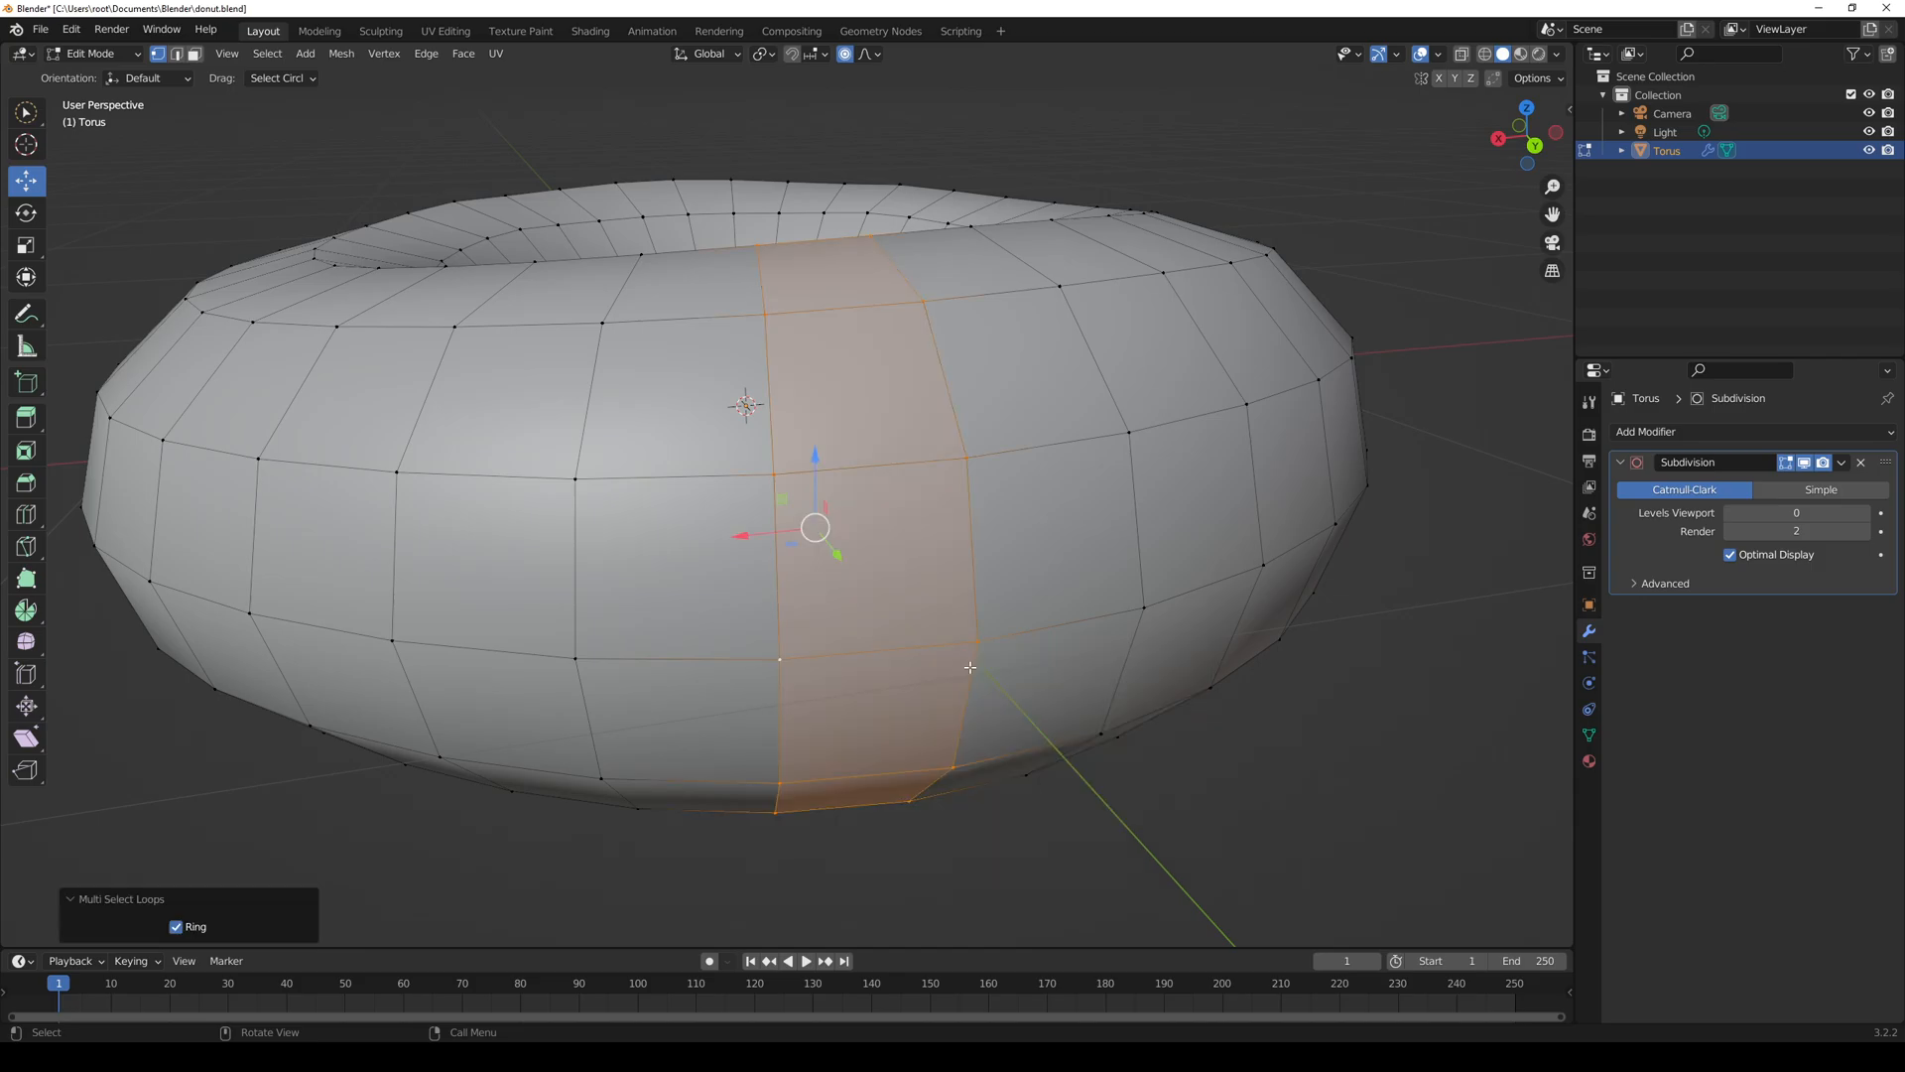
left_click(179, 928)
left_click(179, 928)
left_click(178, 928)
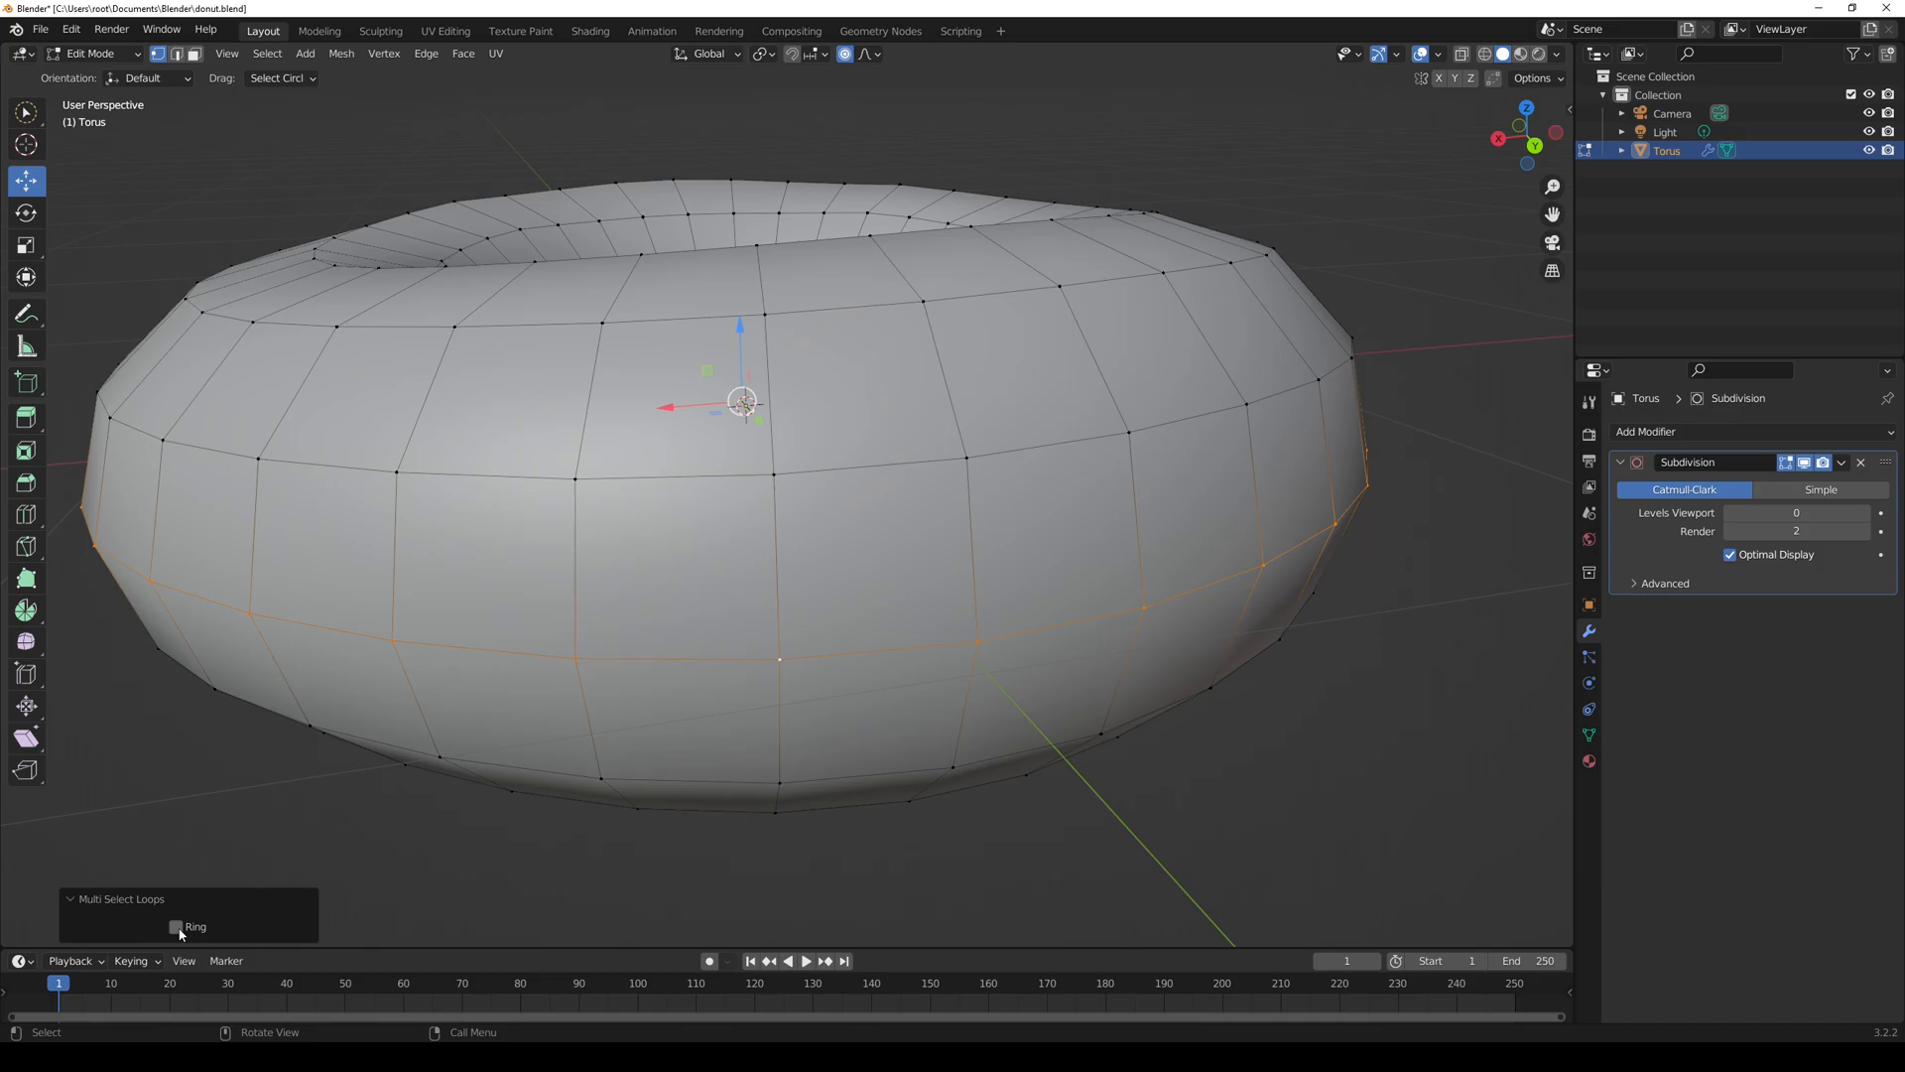
middle_click_drag(765, 933, 750, 672)
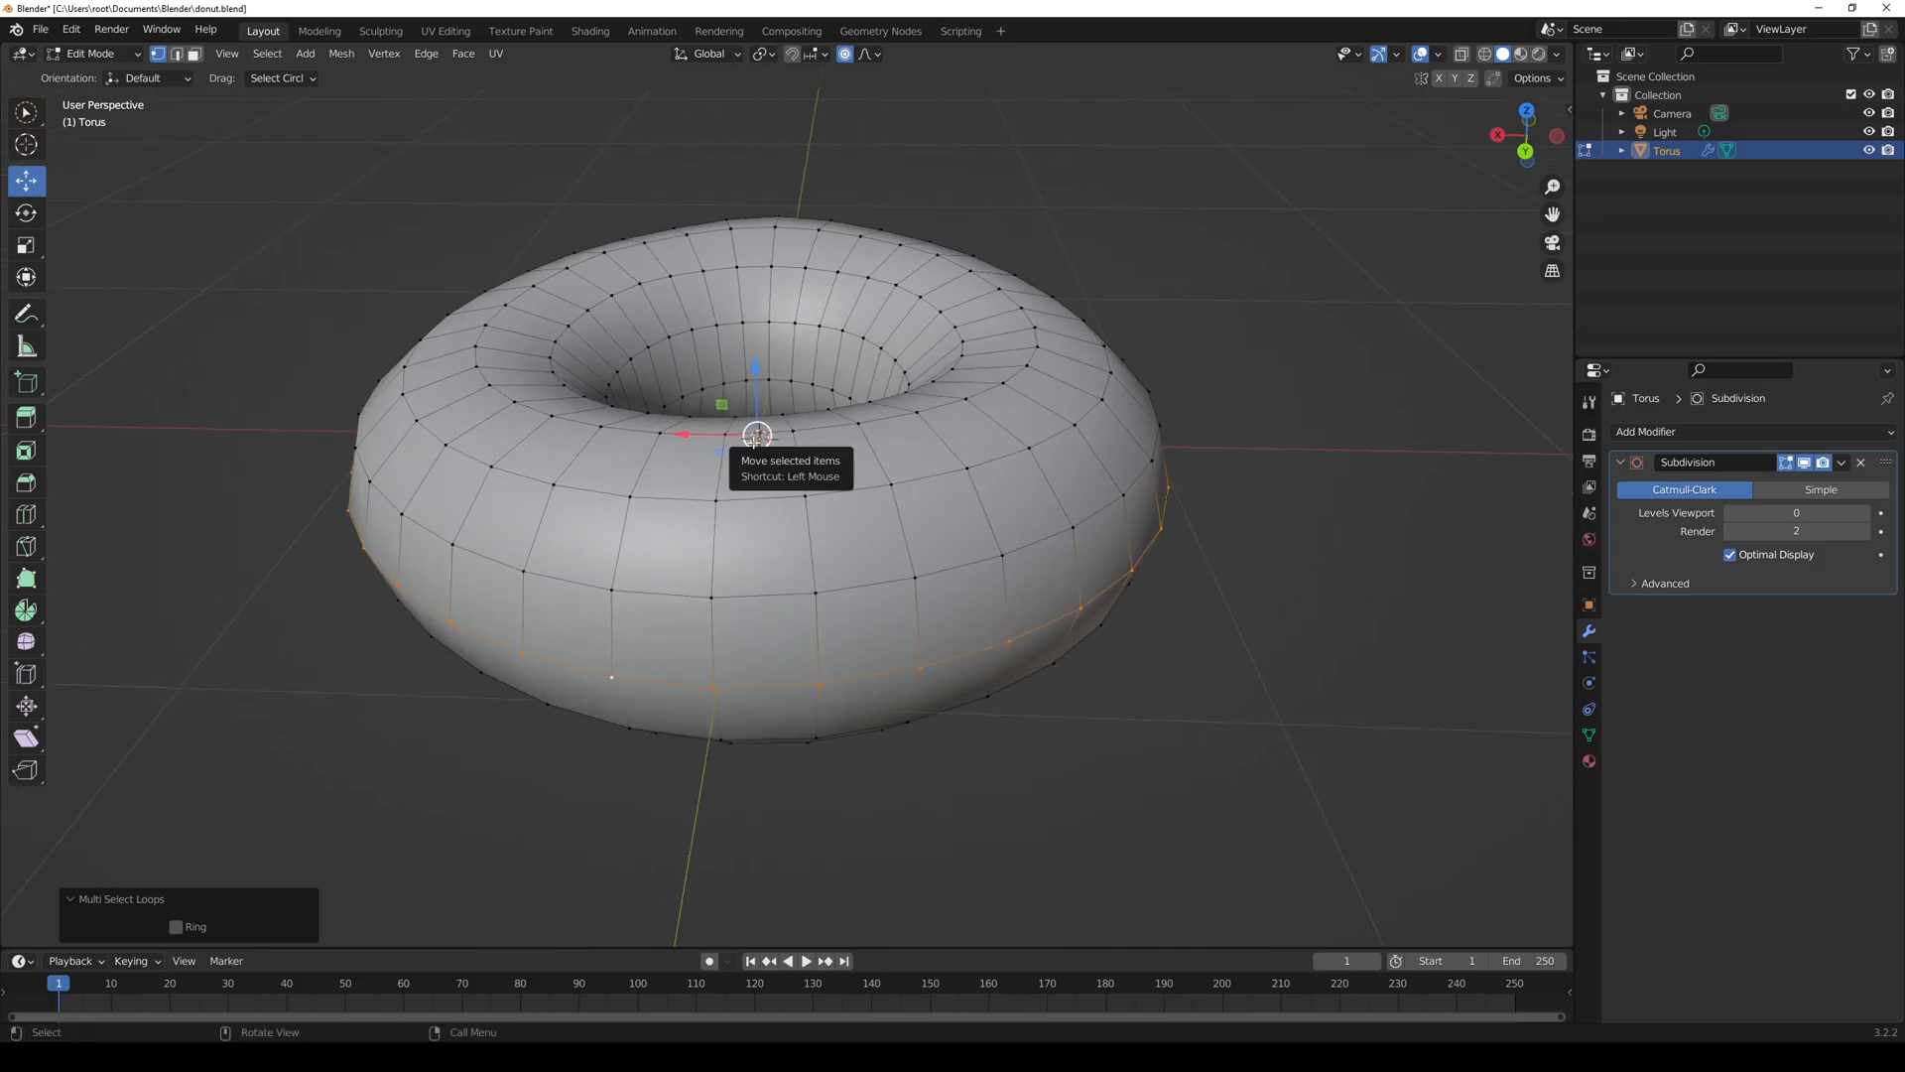
- Try a slight move of the selected edge loop, undo it, and deselect everything
left_click_drag(756, 437, 759, 429)
key("ctrl+z")
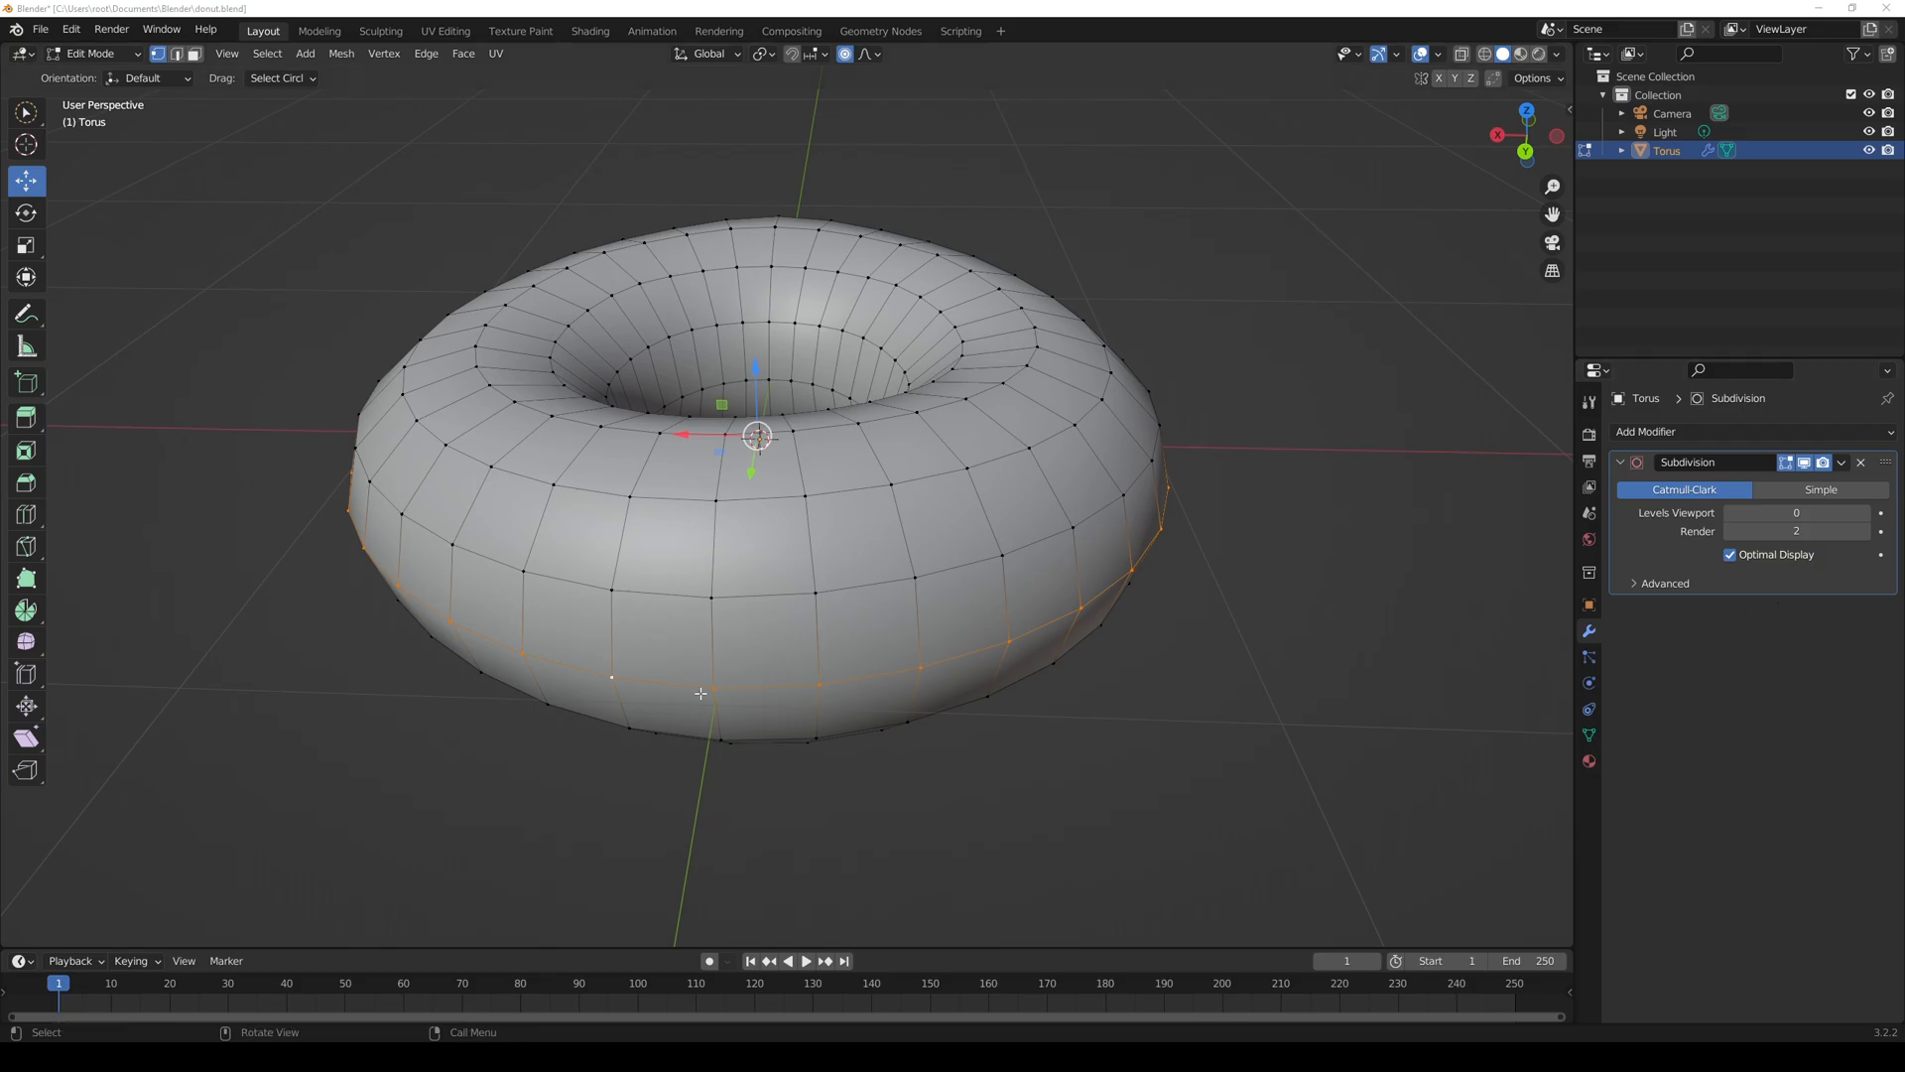
scroll(700, 693, "up", 3)
middle_click_drag(700, 694, 893, 817)
key("alt+a")
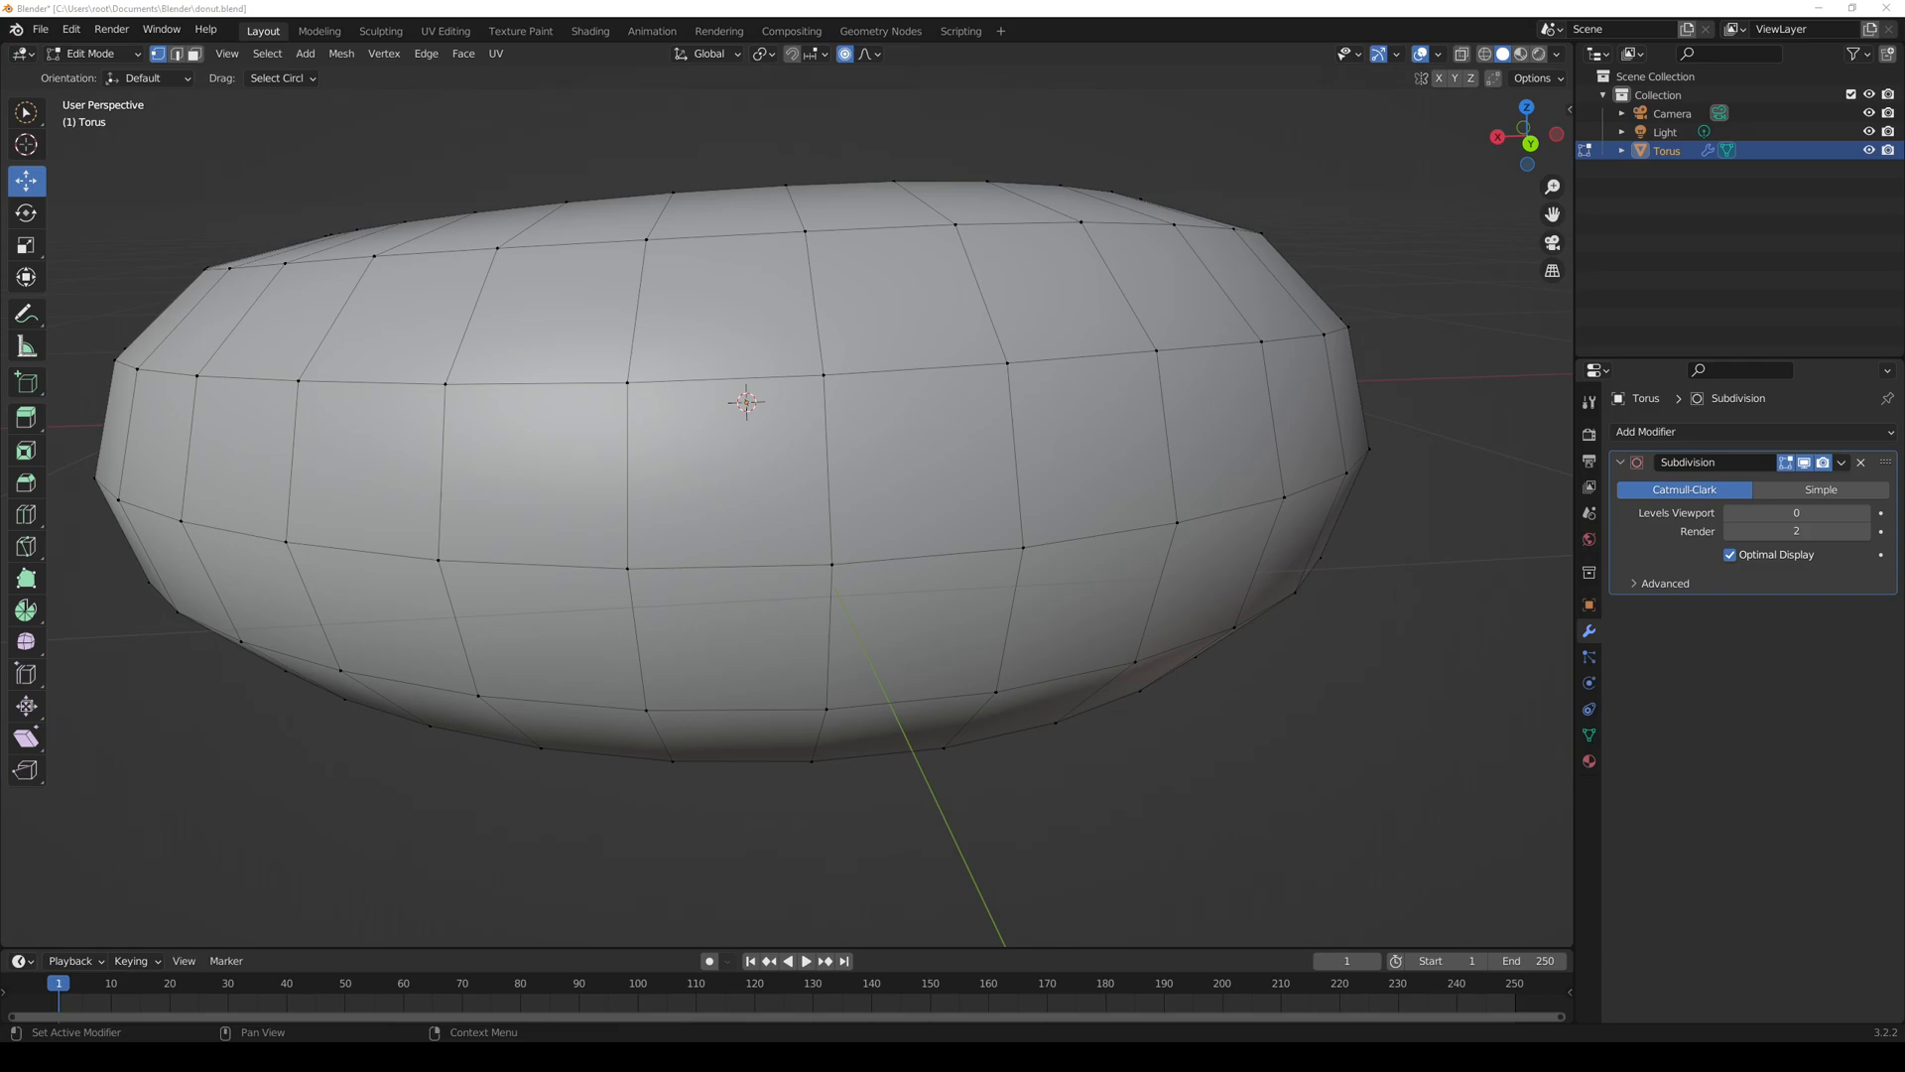
- Switch to edge selection, select a lower front edge, and try to extend the selection to its loop
left_click(178, 56)
left_click(751, 567)
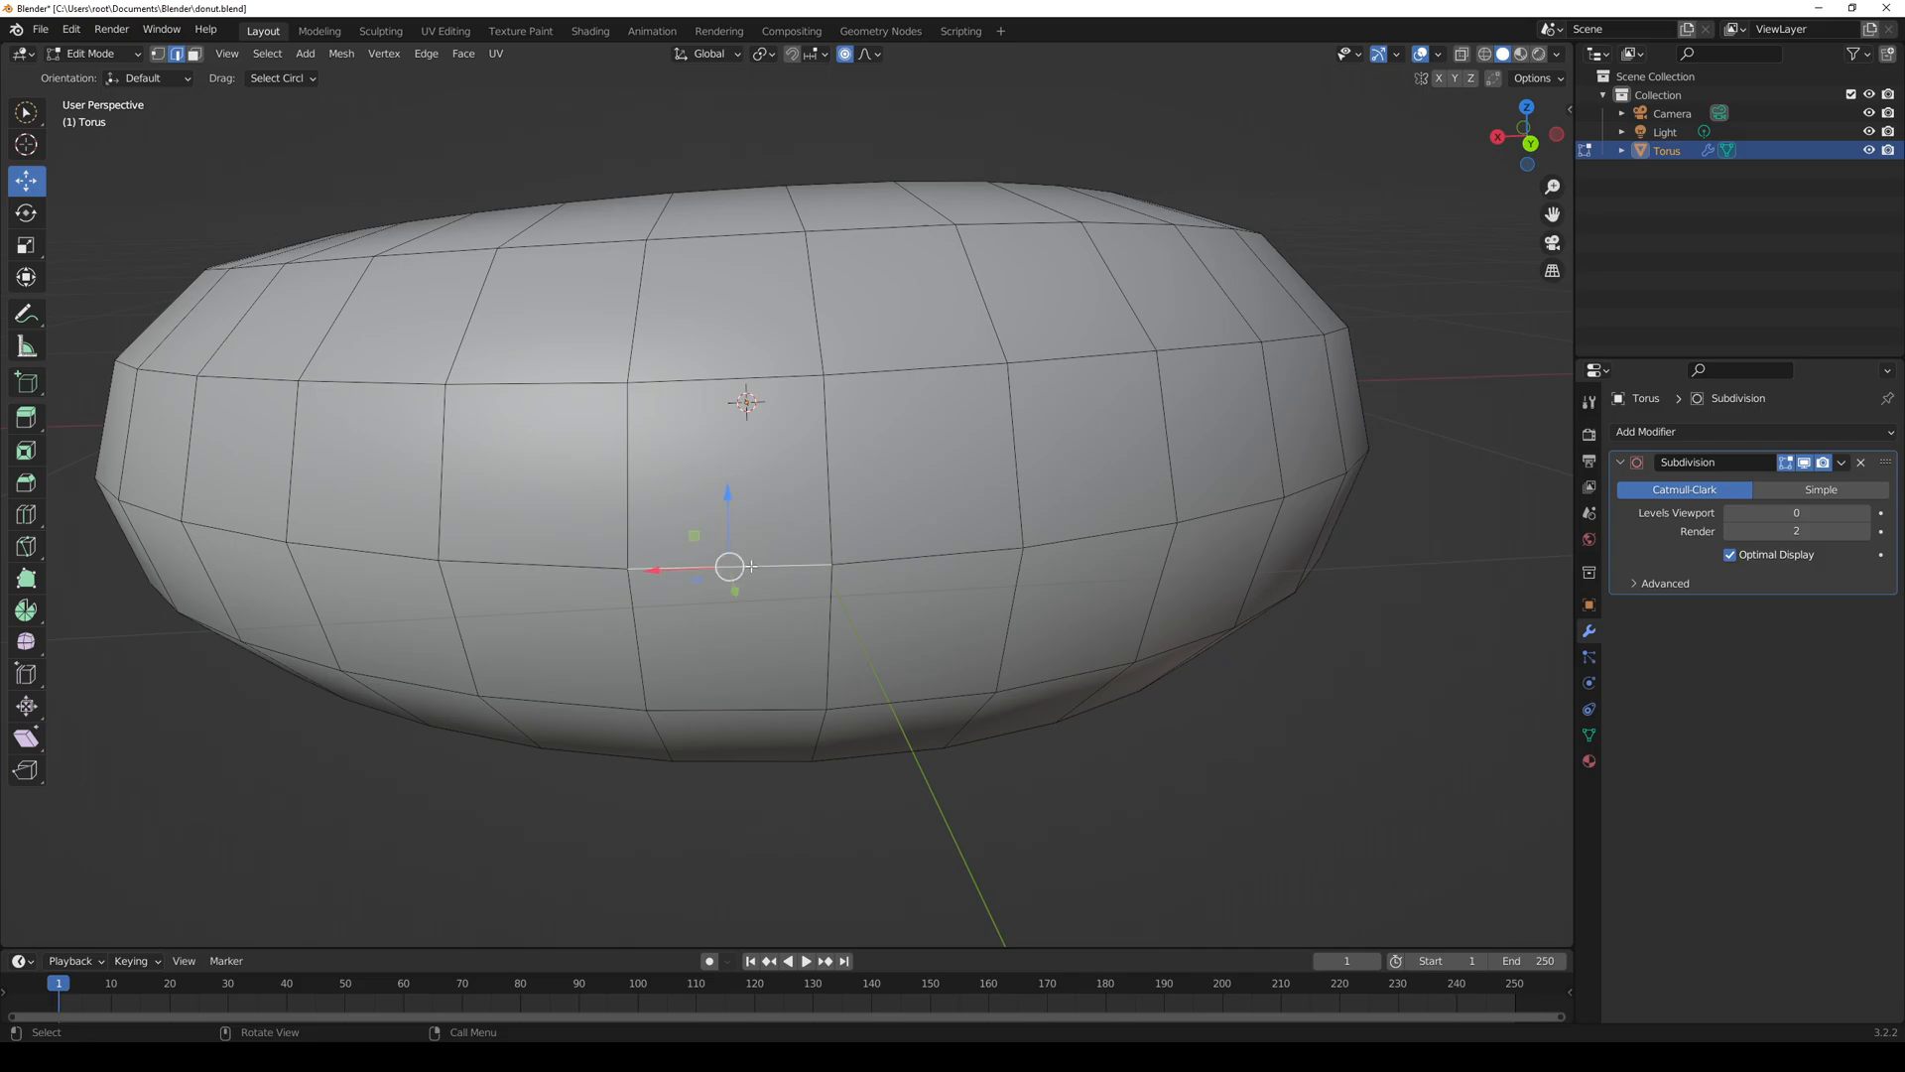
left_click_drag(951, 557, 971, 585, "alt")
left_click(958, 653, "alt")
left_click(975, 657, "alt")
middle_click_drag(974, 656, 966, 656)
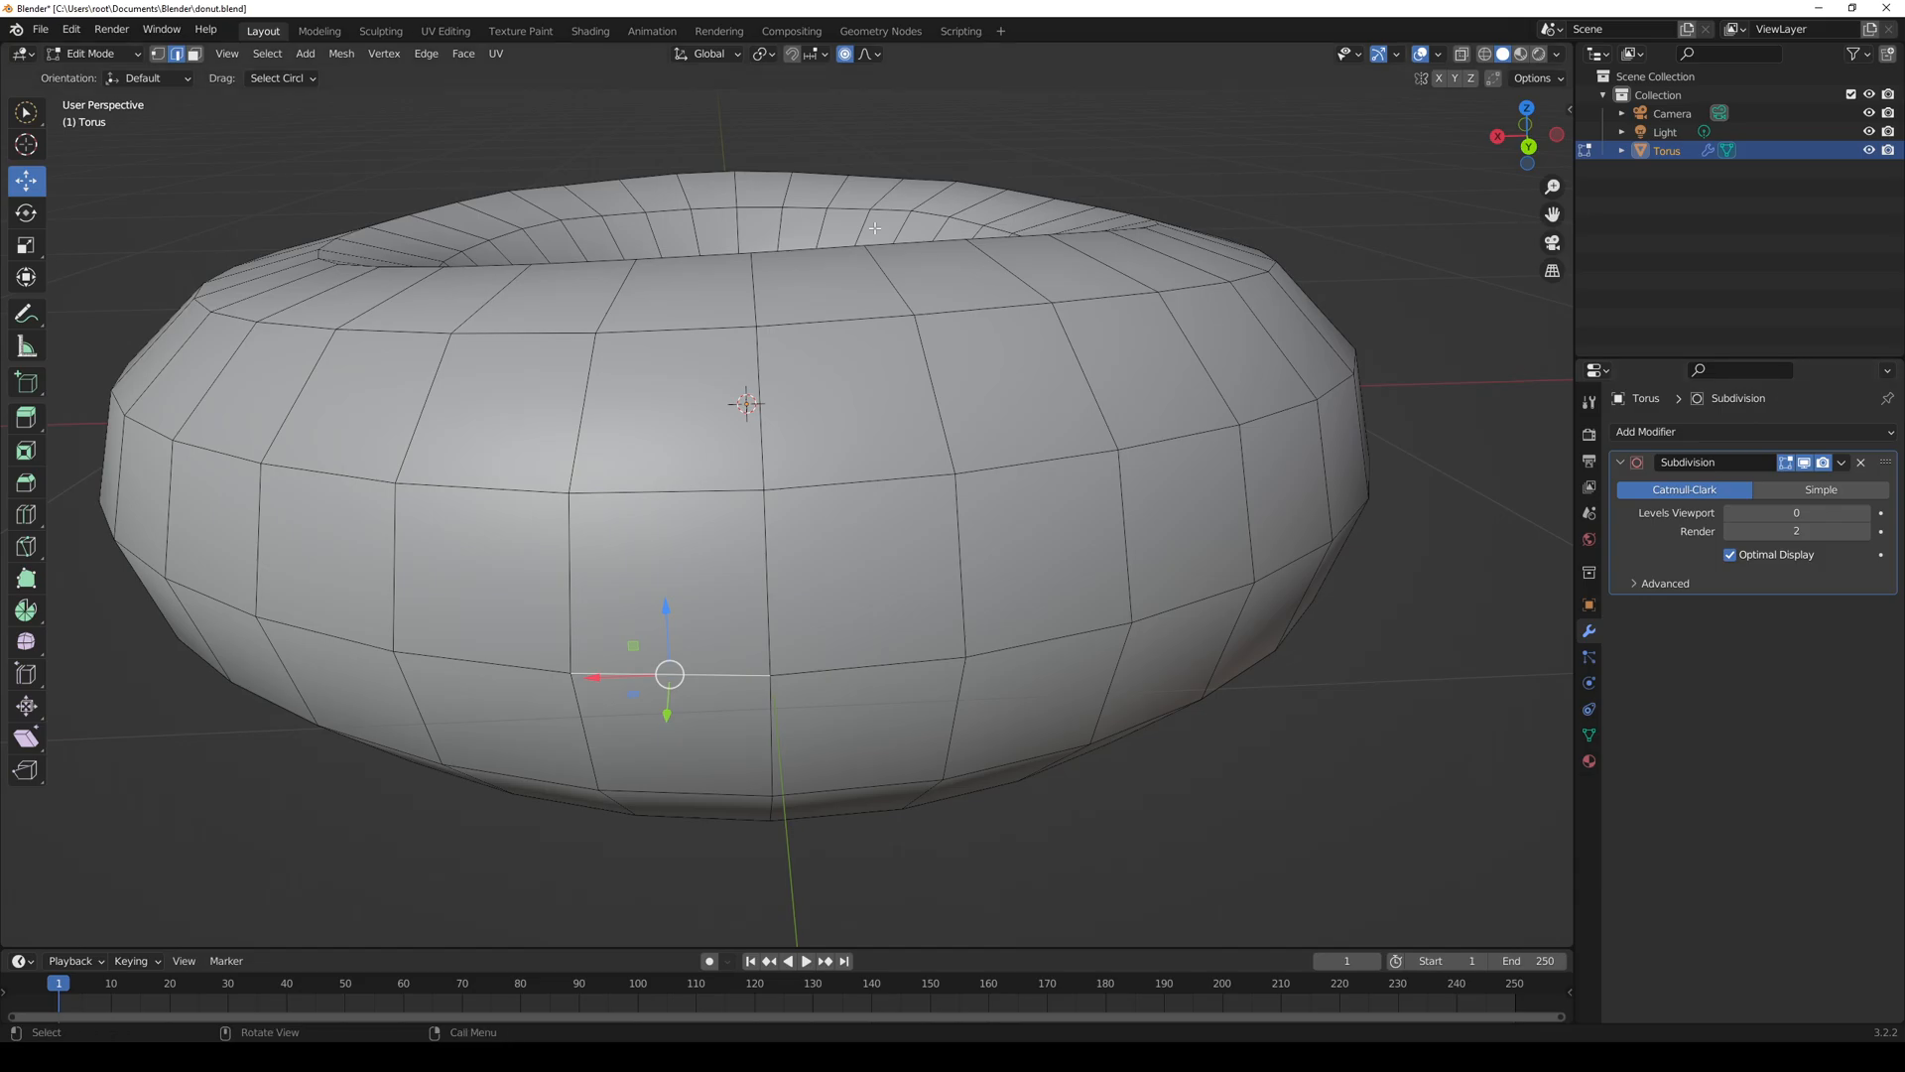
- Return to vertex selection and select two neighbouring vertices on the lower front side with Pick Shortest Path
left_click(158, 55)
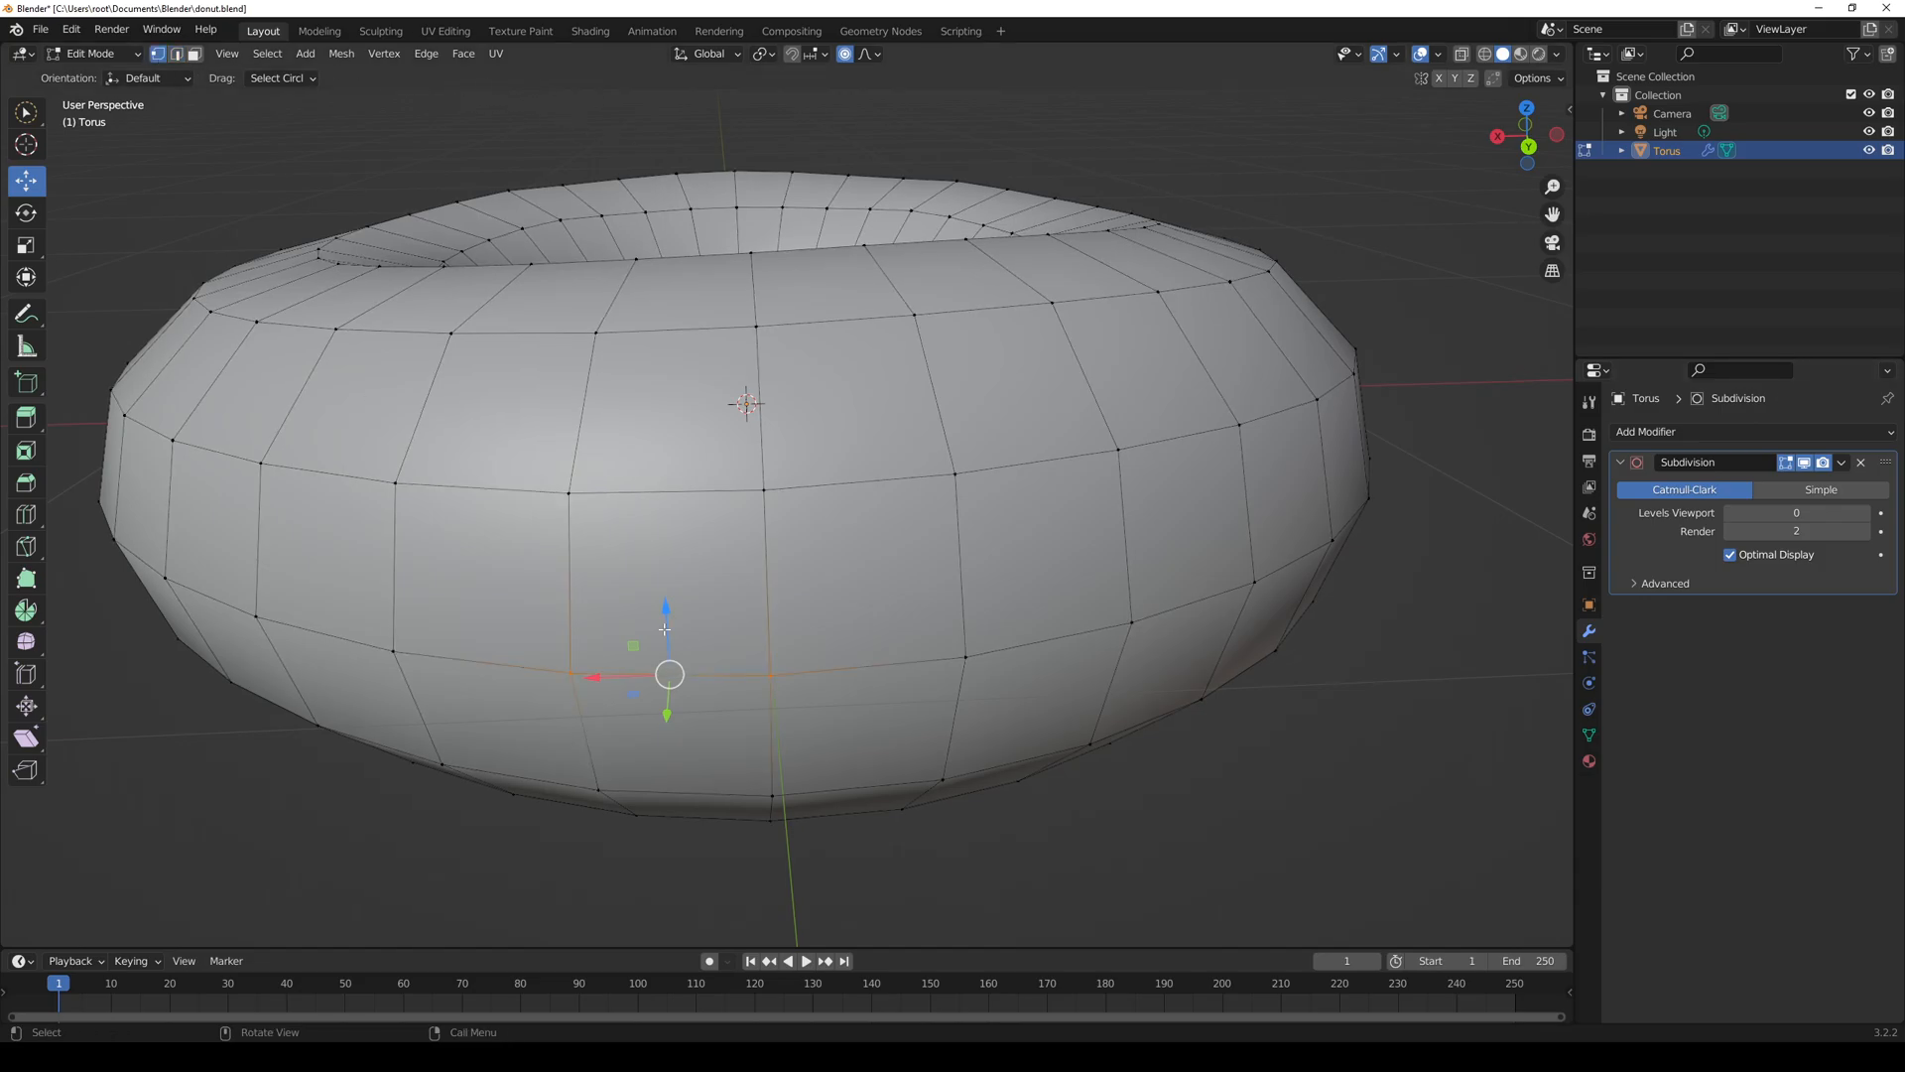
left_click(572, 672)
left_click(724, 676)
left_click(573, 671)
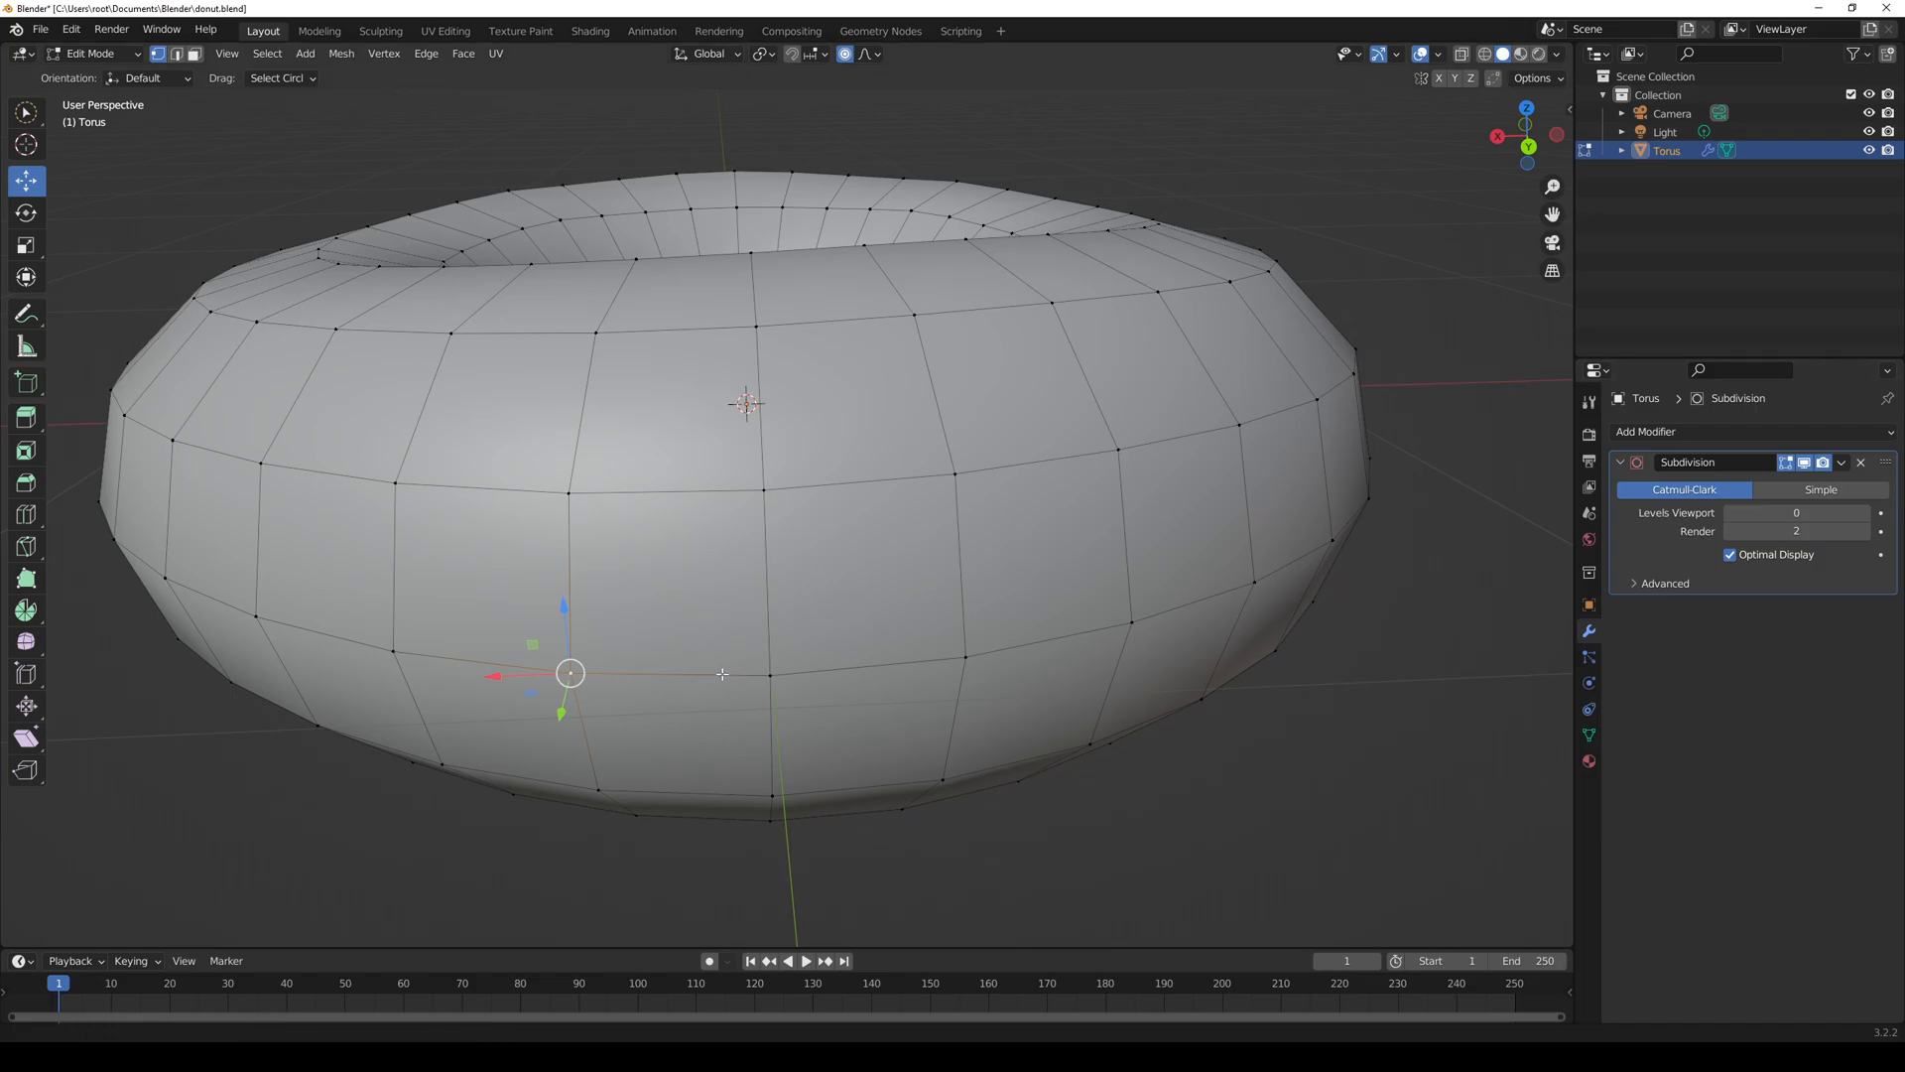
mouse_move(758, 668)
middle_mouse_down("shift")
mouse_move(744, 647)
mouse_move(685, 638)
mouse_move(740, 691)
middle_mouse_up("shift")
left_click(738, 685, "ctrl")
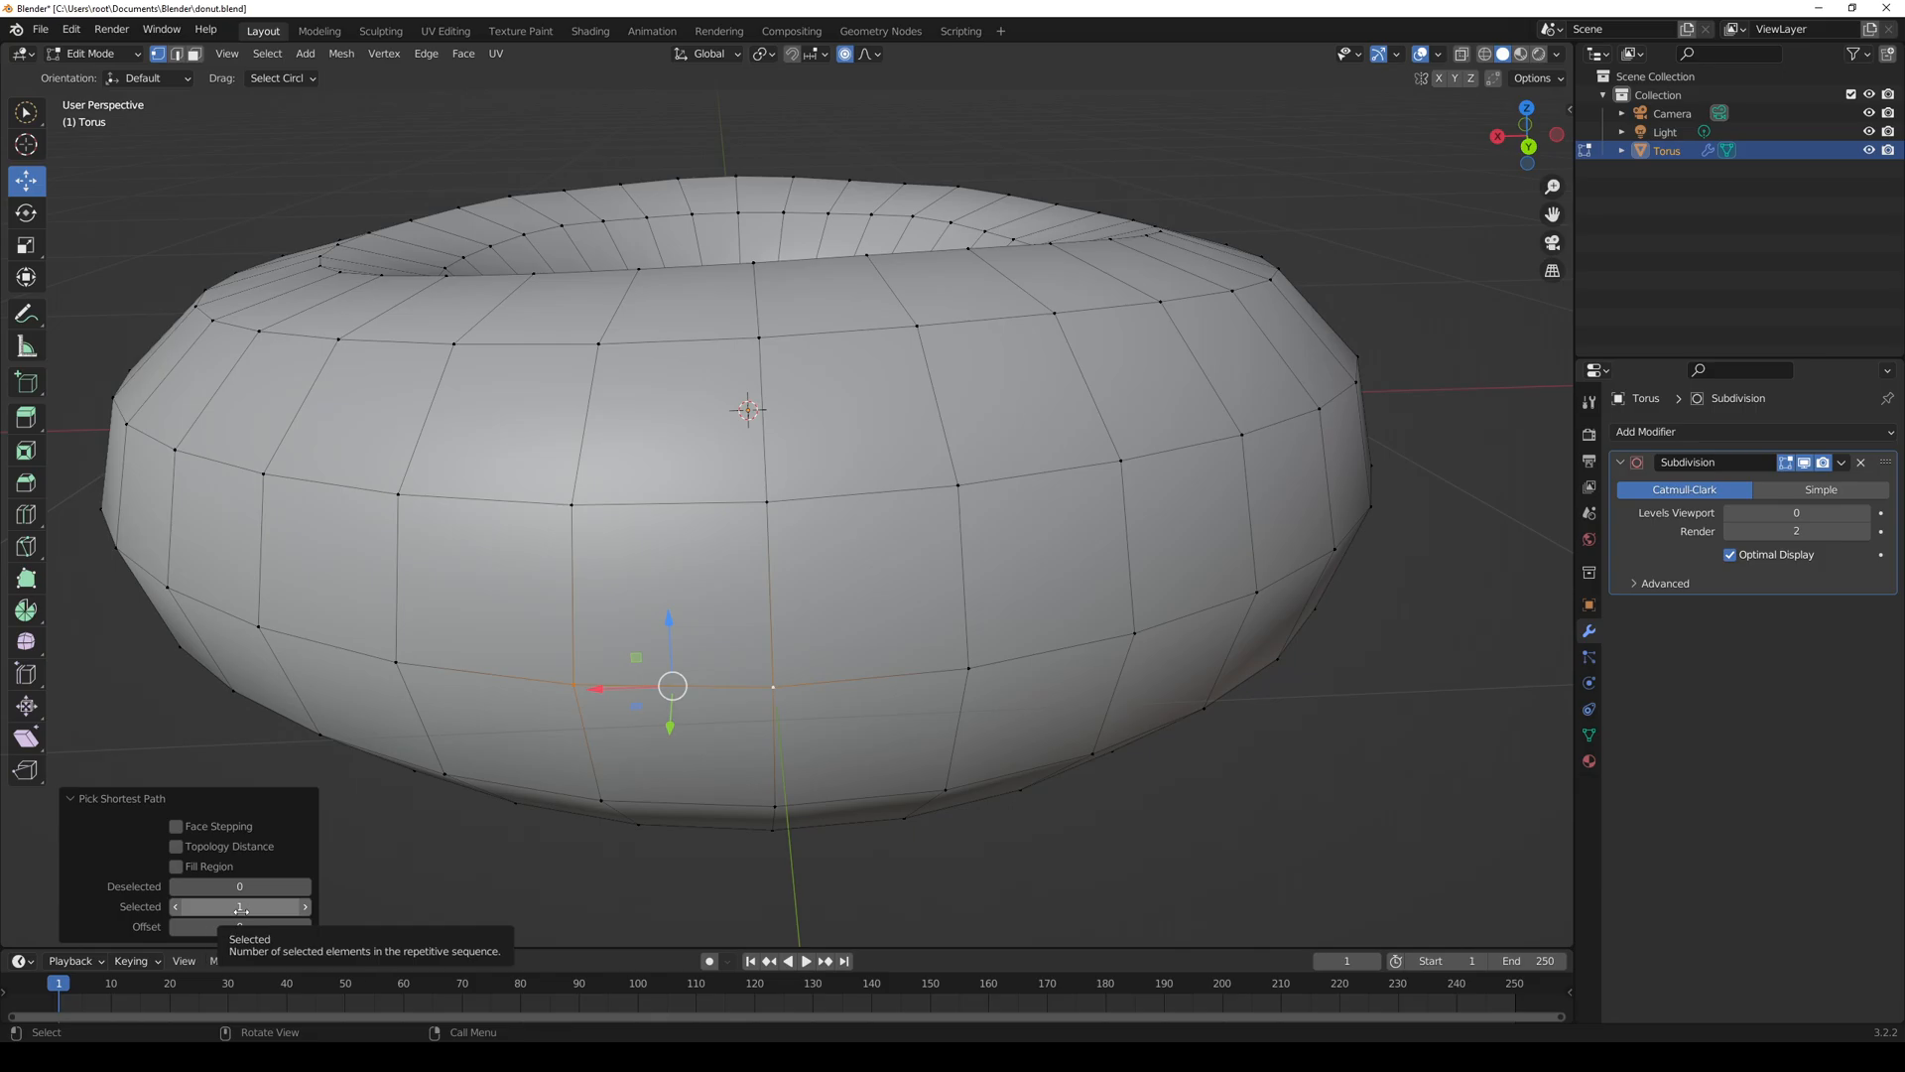
left_click(654, 847)
left_click(619, 681)
left_click(812, 683, "shift")
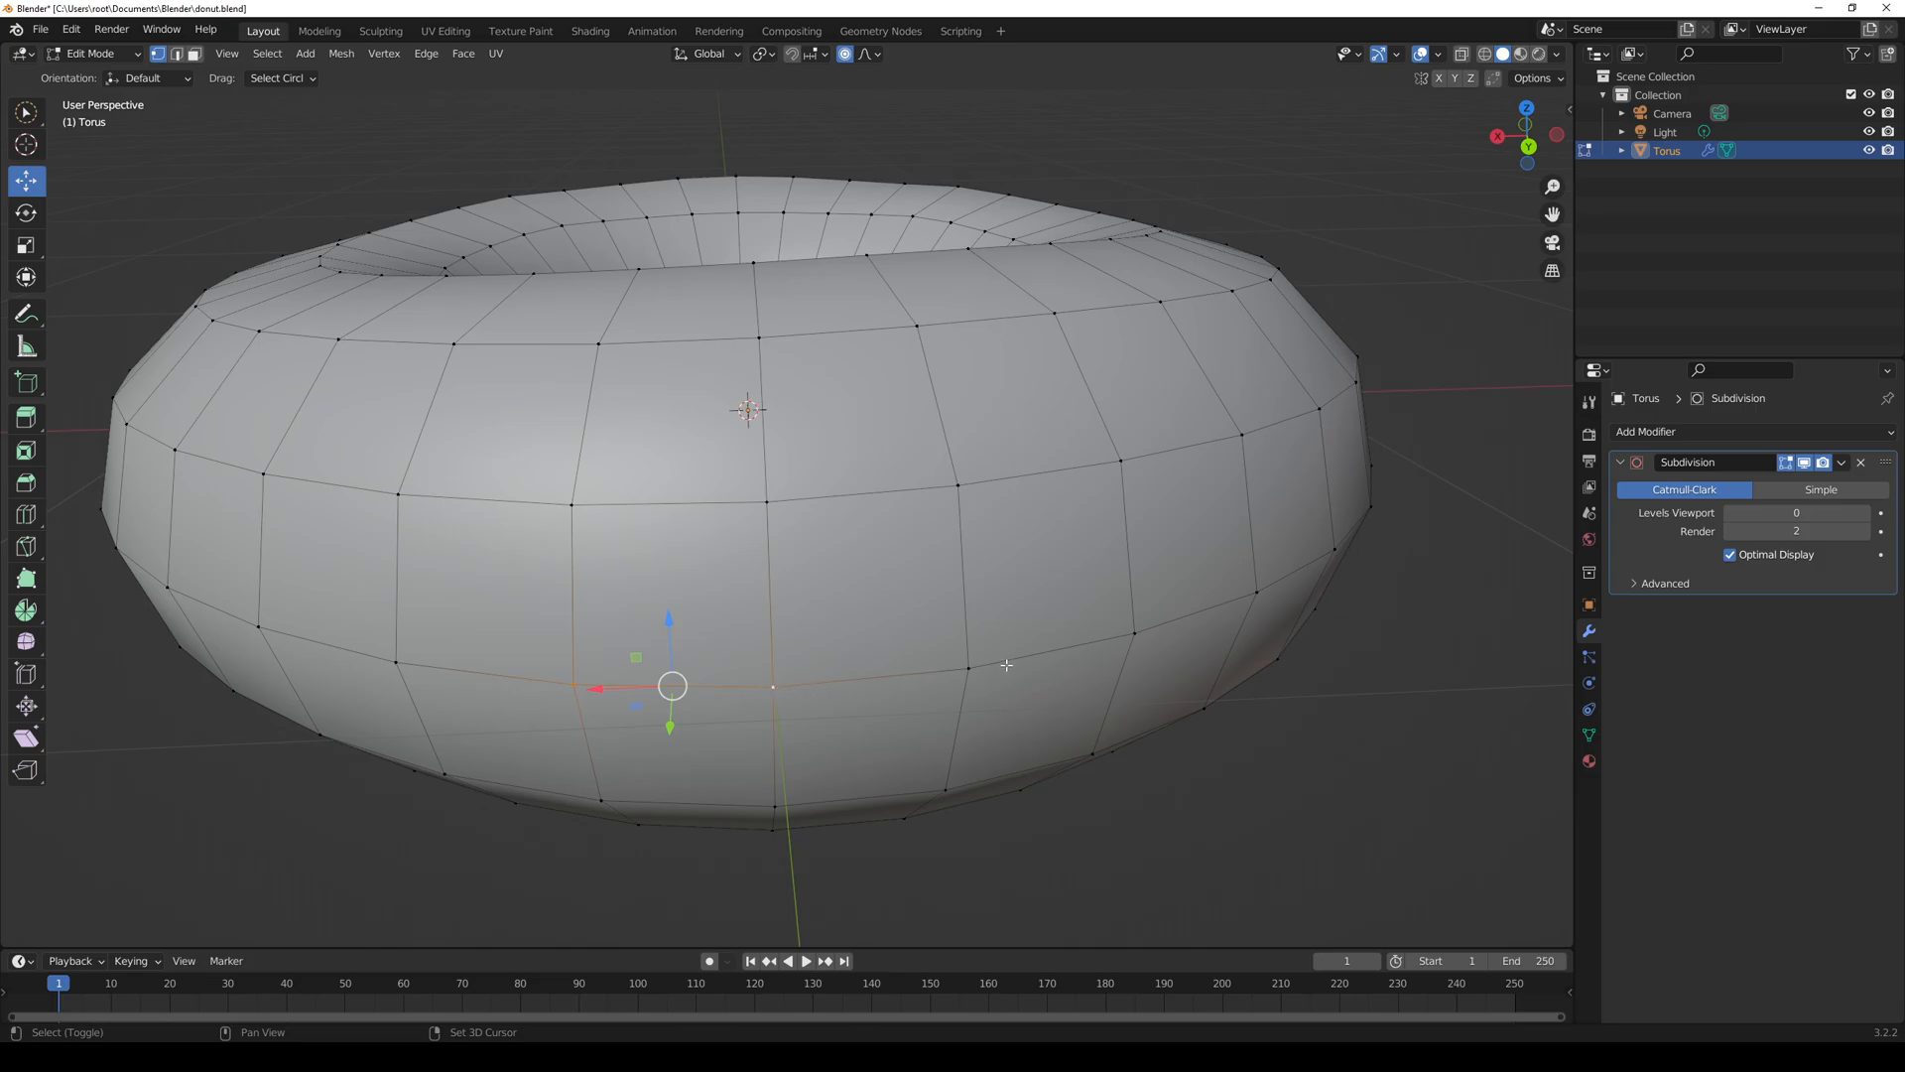
- Place the 3D cursor on the torus's lower front side, and leave and re-enter Edit Mode
right_click(917, 670, "shift")
right_click(881, 673, "shift")
left_click(711, 861)
left_click(646, 816)
left_click(718, 841)
key("Tab")
key("Tab")
- Select the full horizontal edge loop running around the torus's lower outer side
left_click(578, 684)
left_click(772, 685, "shift")
left_click(939, 671, "shift")
left_click(938, 671, "shift")
left_click(939, 671, "shift")
left_click(939, 671, "shift")
left_click(939, 670, "alt")
scroll(939, 671, "down", 4)
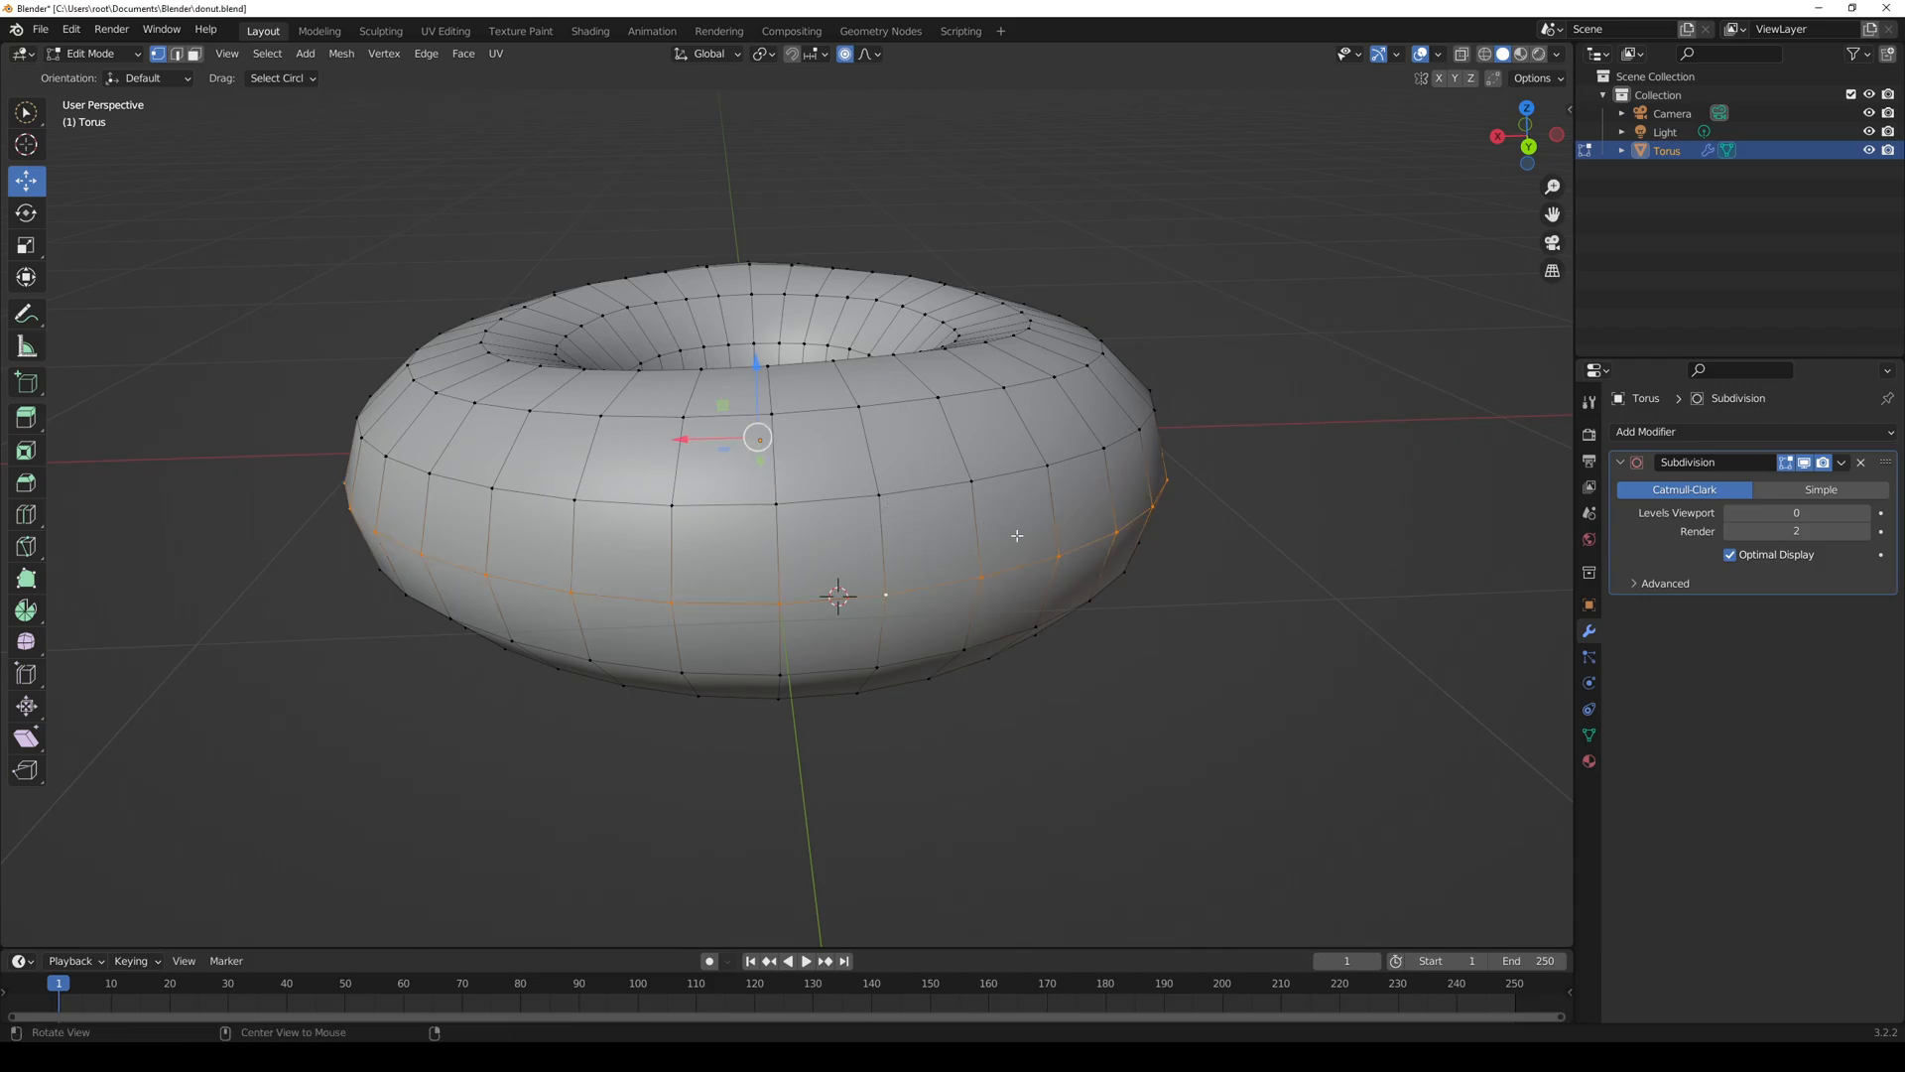
- Scale the selected lower edge loop uniformly to 1.042 with smooth proportional editing at a size of 0.83
middle_click_drag(1010, 534, 1164, 602, "alt")
middle_click_drag(1167, 515, 1122, 357, "alt")
middle_click_drag(1192, 581, 953, 583)
key("r")
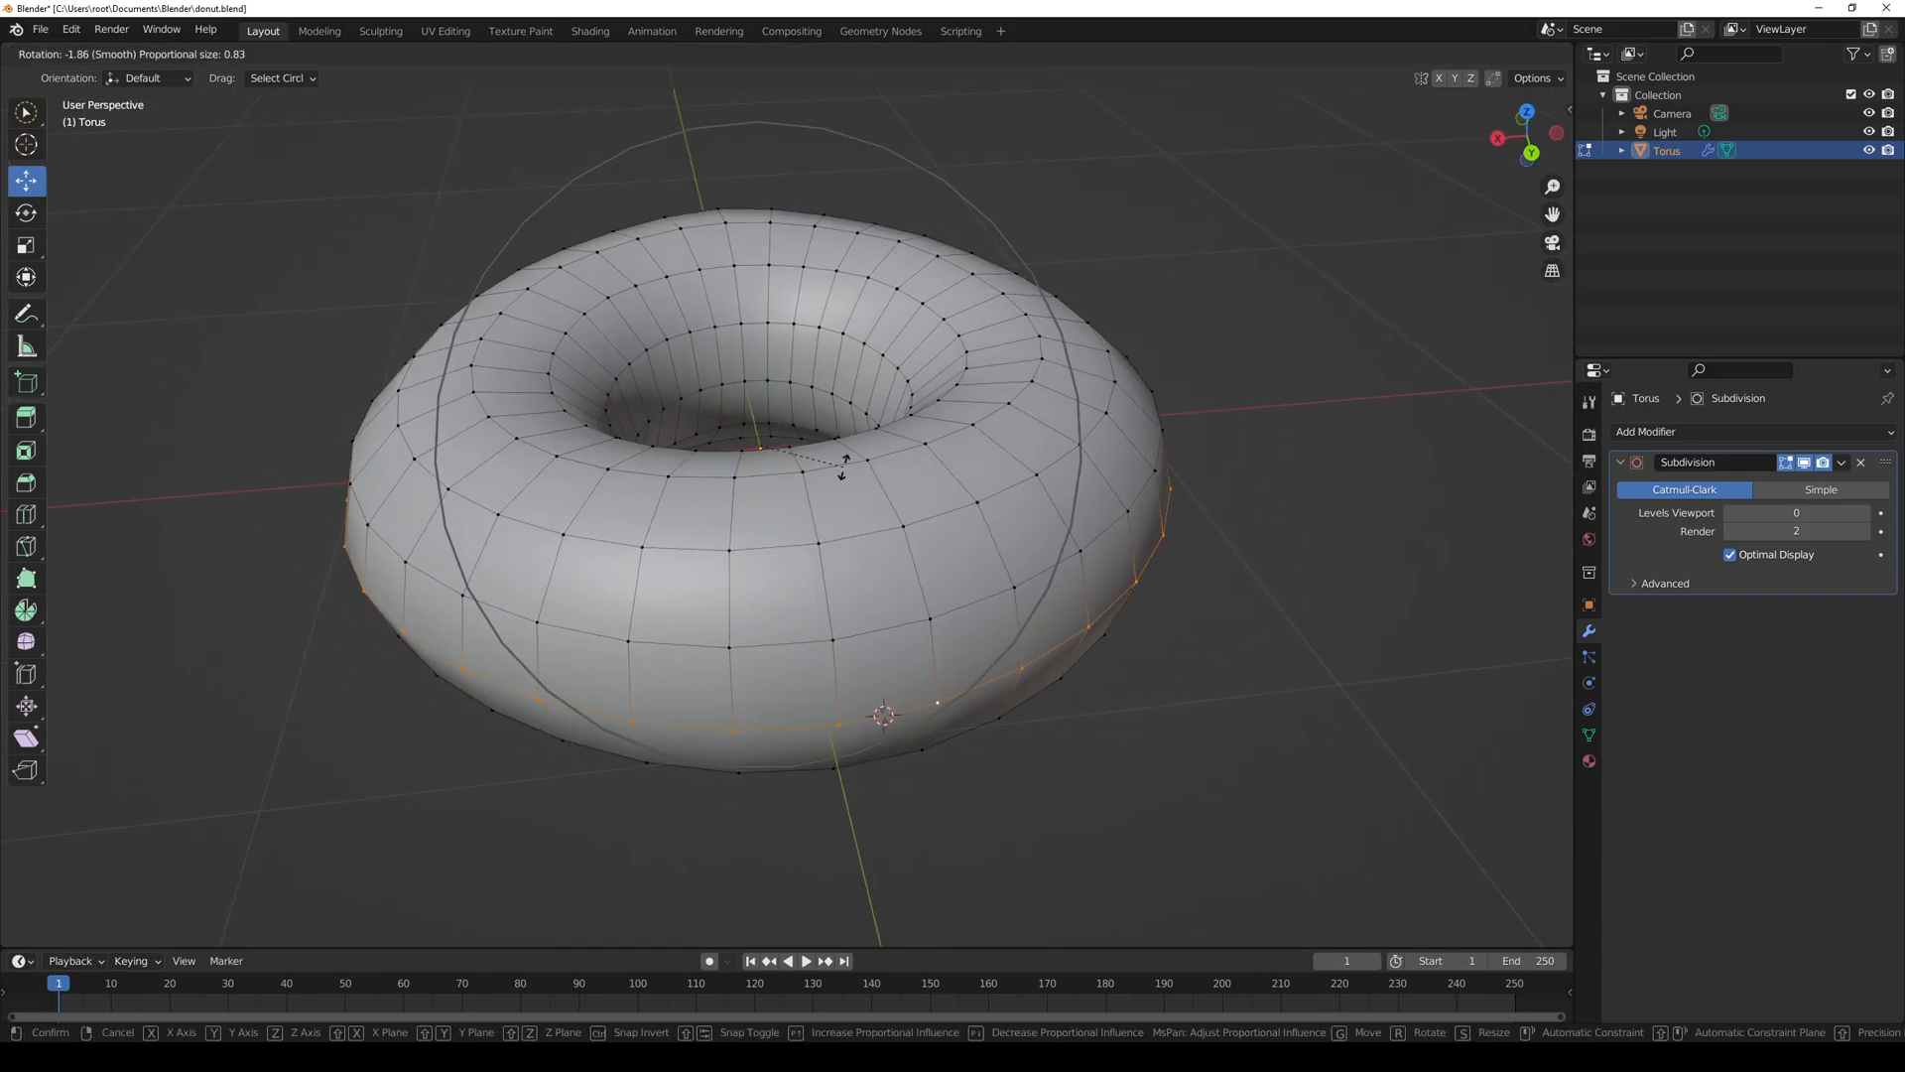
key("s")
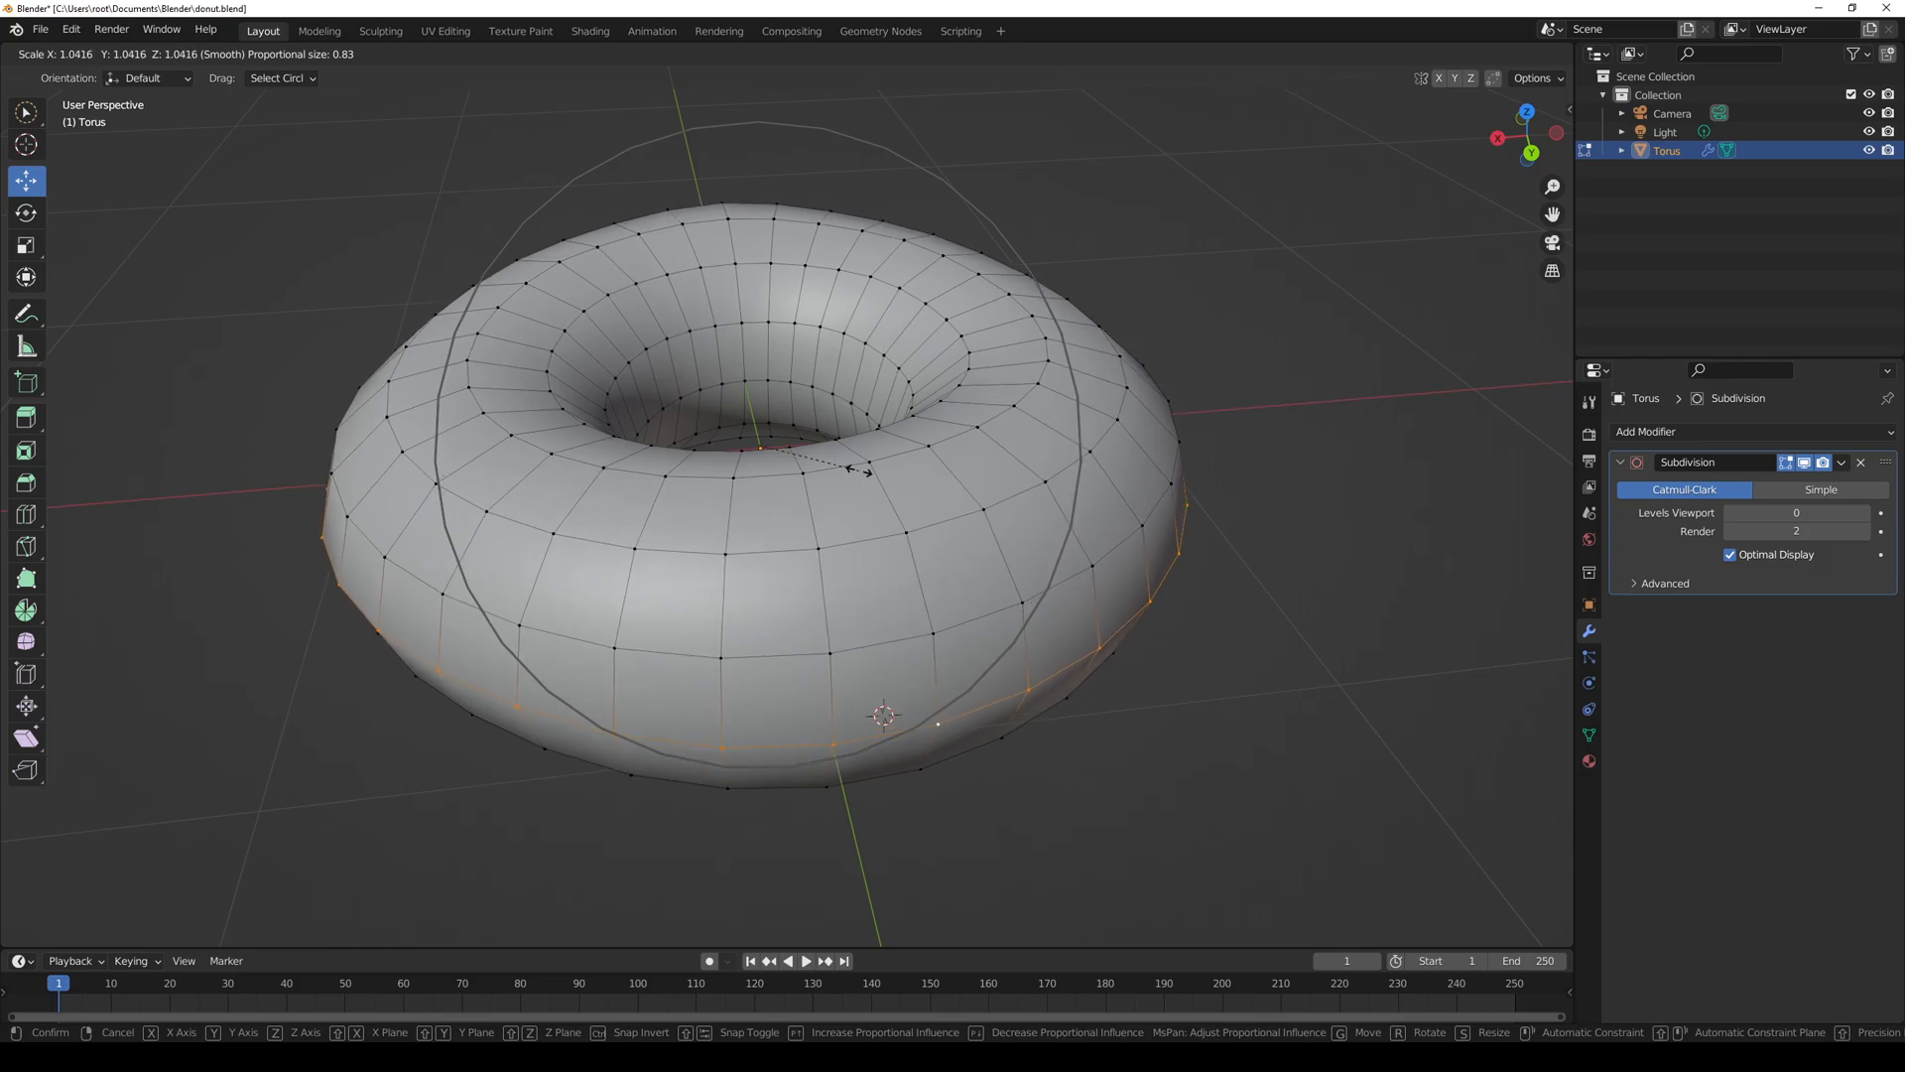
left_click(869, 466)
- Save the widened donut mesh to donut.blend
scroll(1183, 548, "down", 2)
middle_click_drag(1184, 548, 1191, 608)
key("ctrl+s")
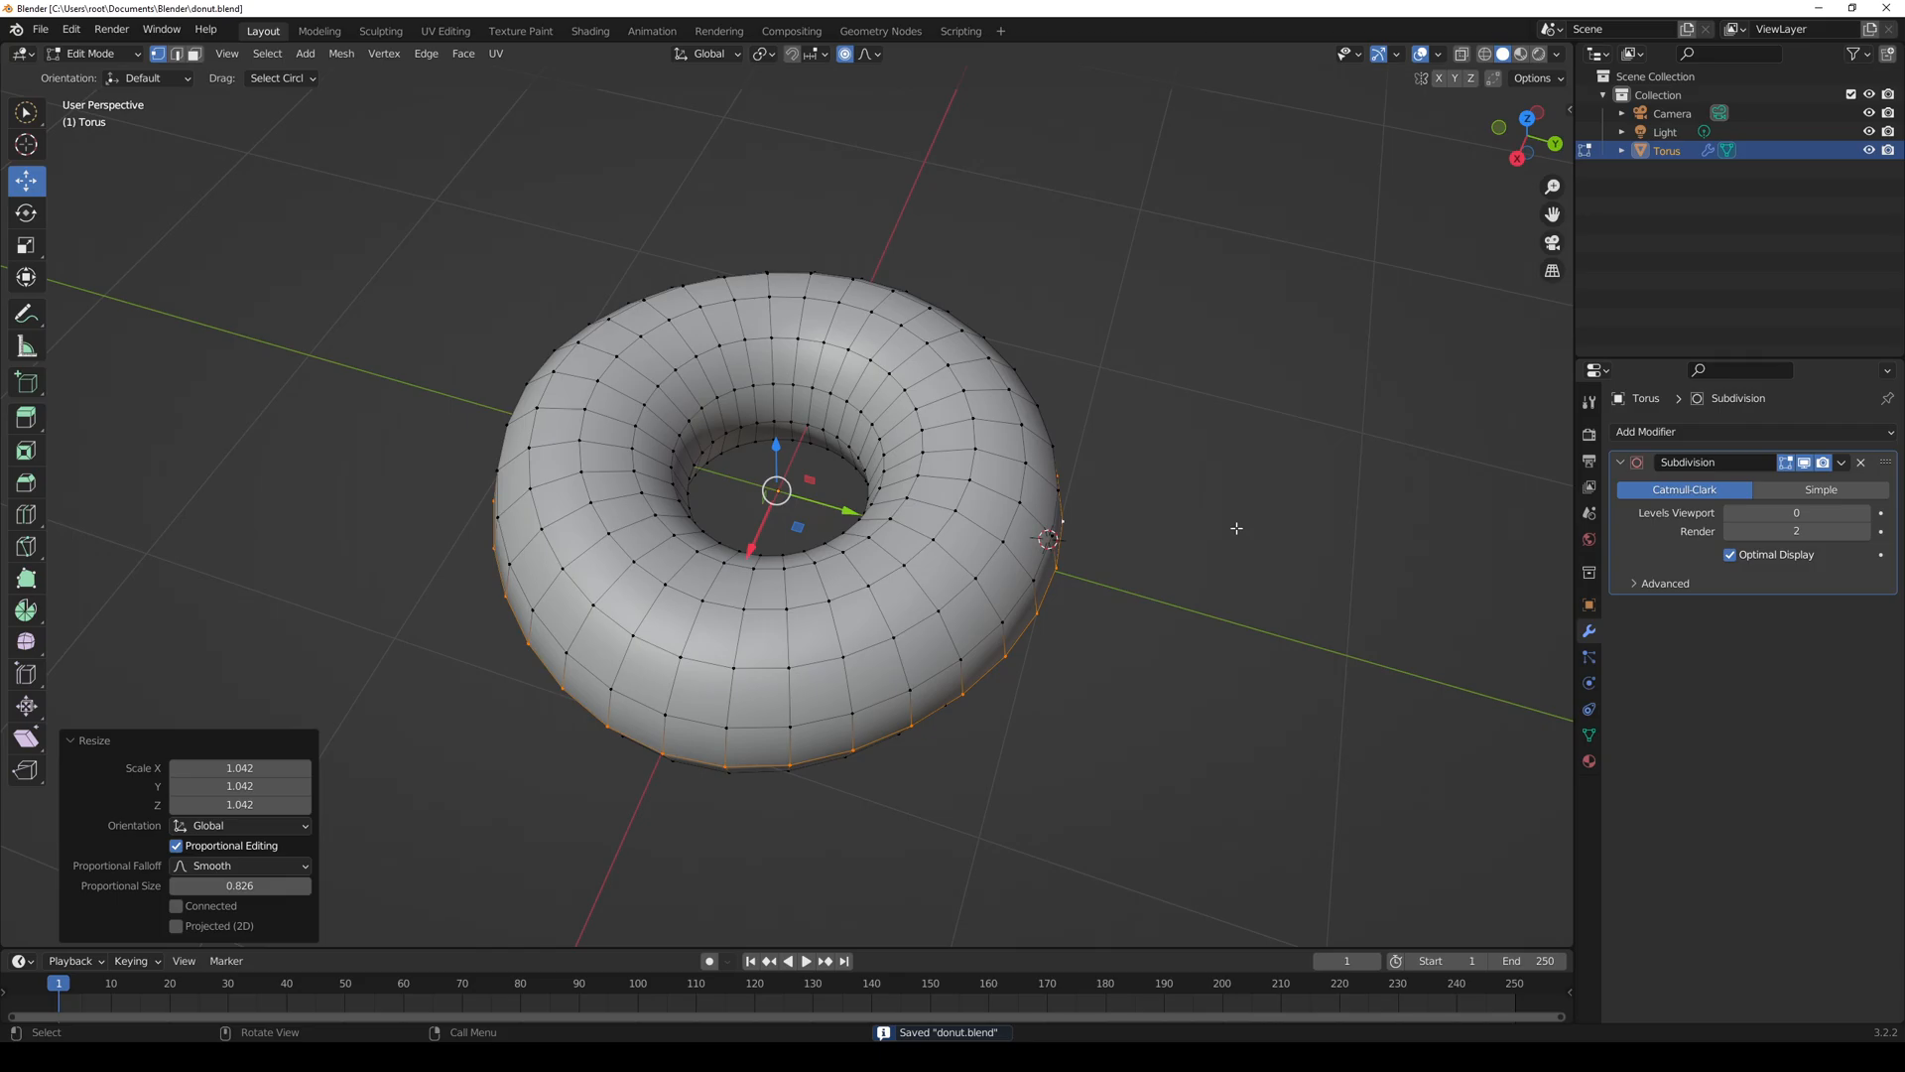